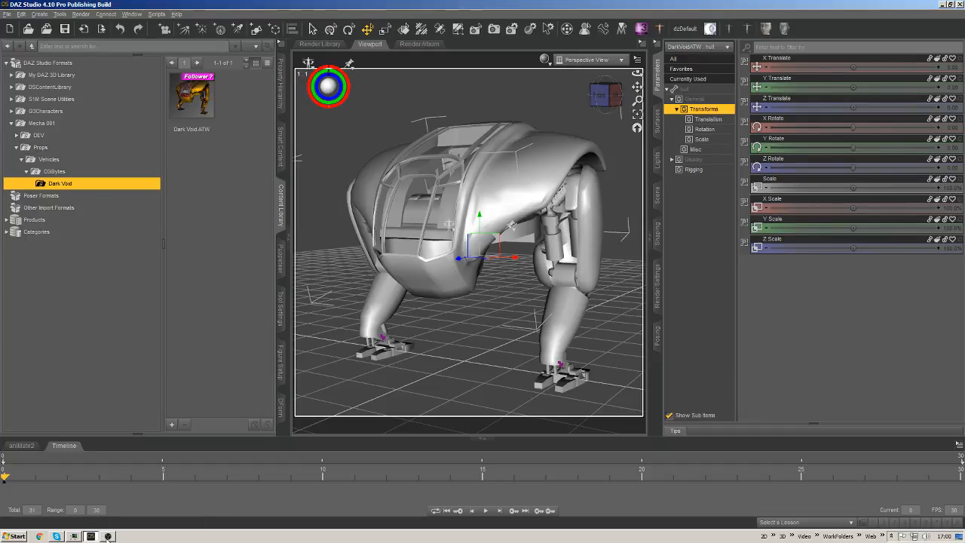
# Launch ZBrush 4R8, dismiss its home page and hide LightBox to leave an empty canvas.
pyautogui.click(95, 538)
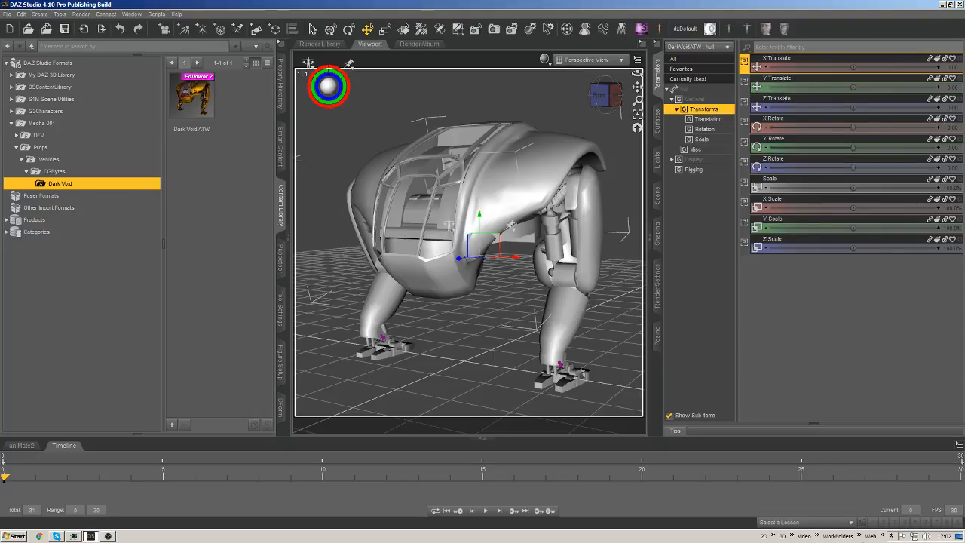
pyautogui.click(789, 536)
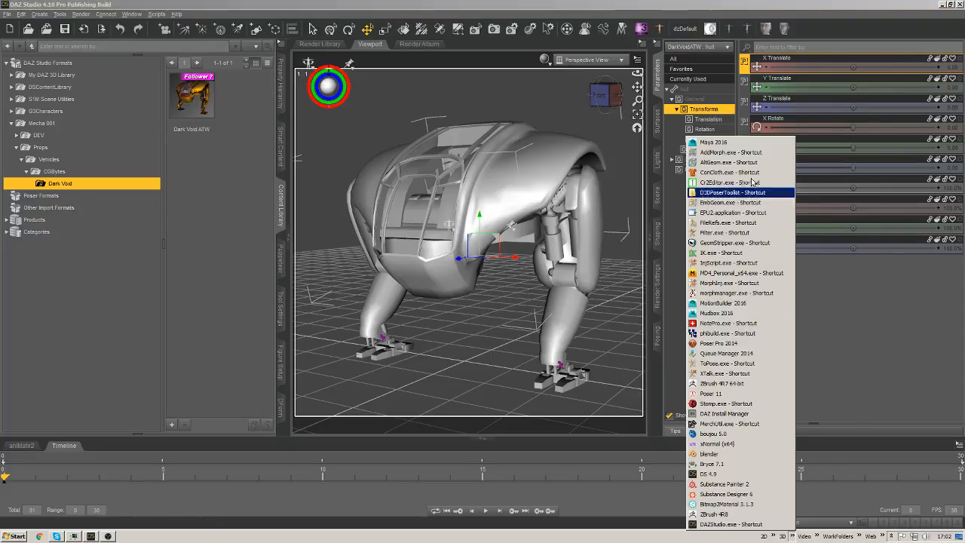
pyautogui.click(732, 519)
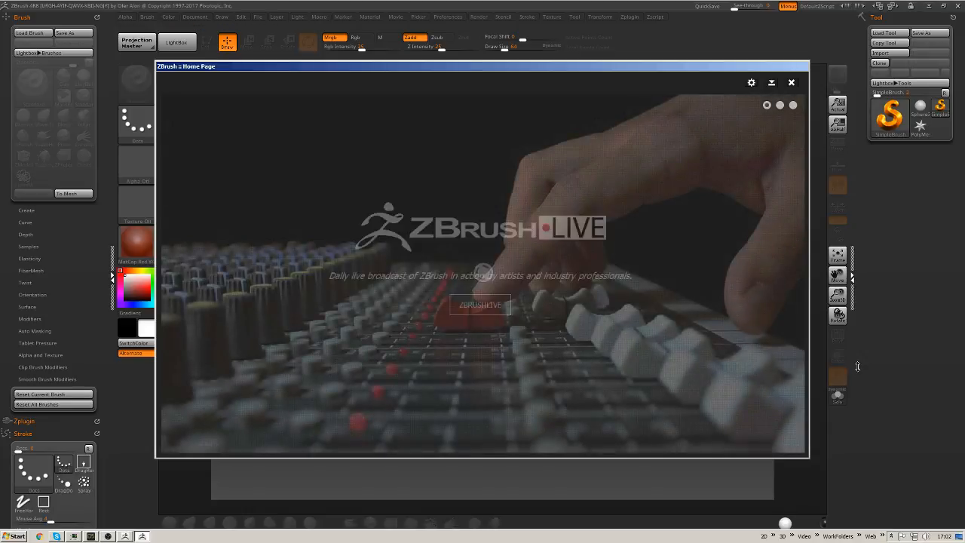
pyautogui.click(791, 83)
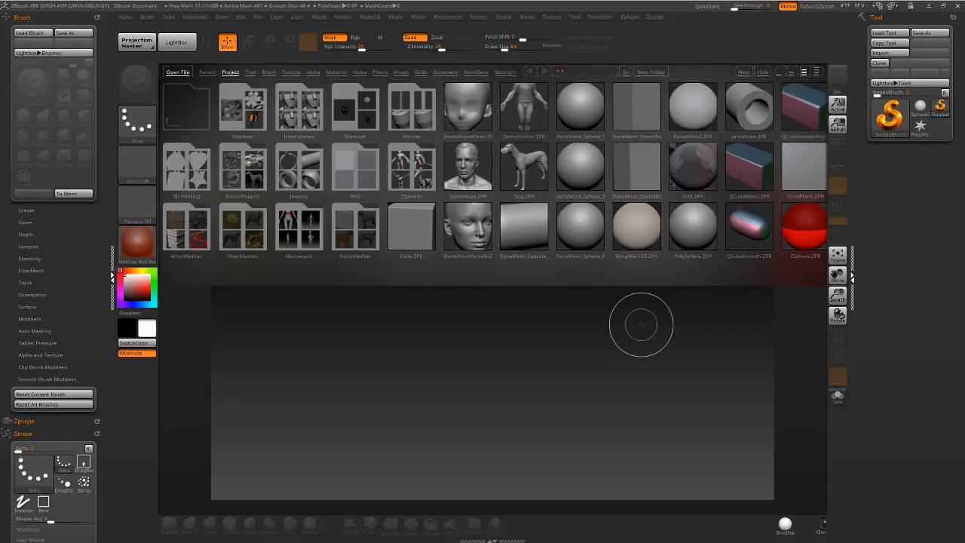
pyautogui.click(180, 43)
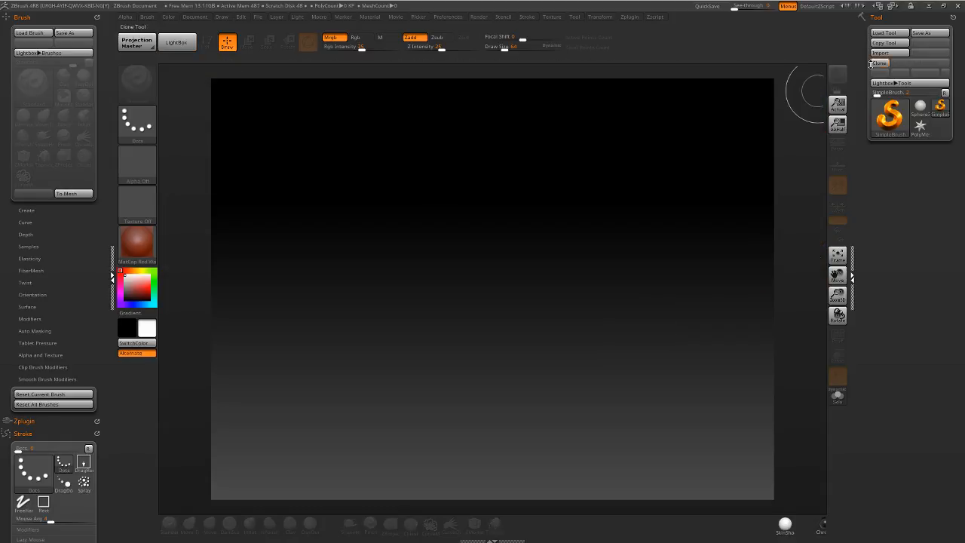
# Load the tool file Mecha001_TexturePrep.ZTL from the DEV folder of Mecha 001 in scenes.
pyautogui.click(889, 32)
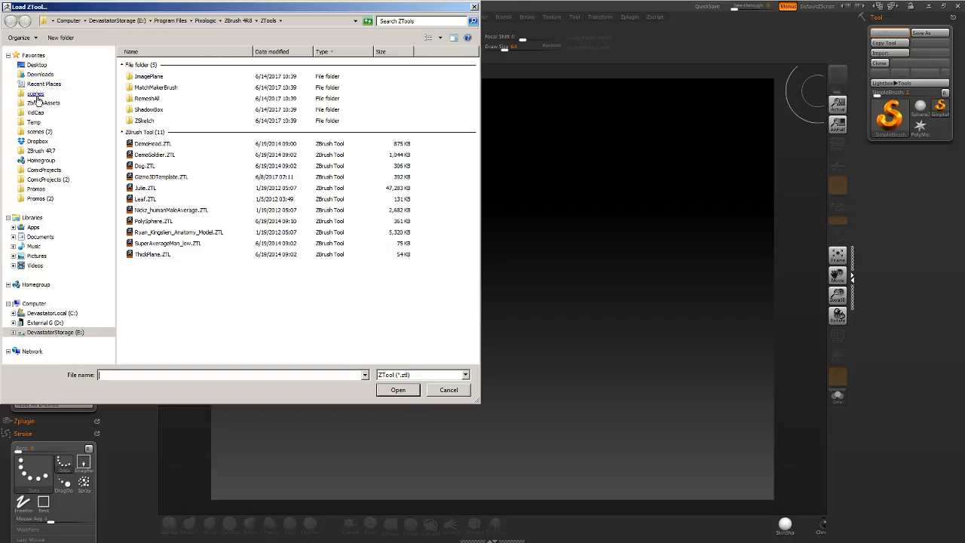
pyautogui.click(35, 93)
pyautogui.click(324, 192)
pyautogui.doubleClick(325, 193)
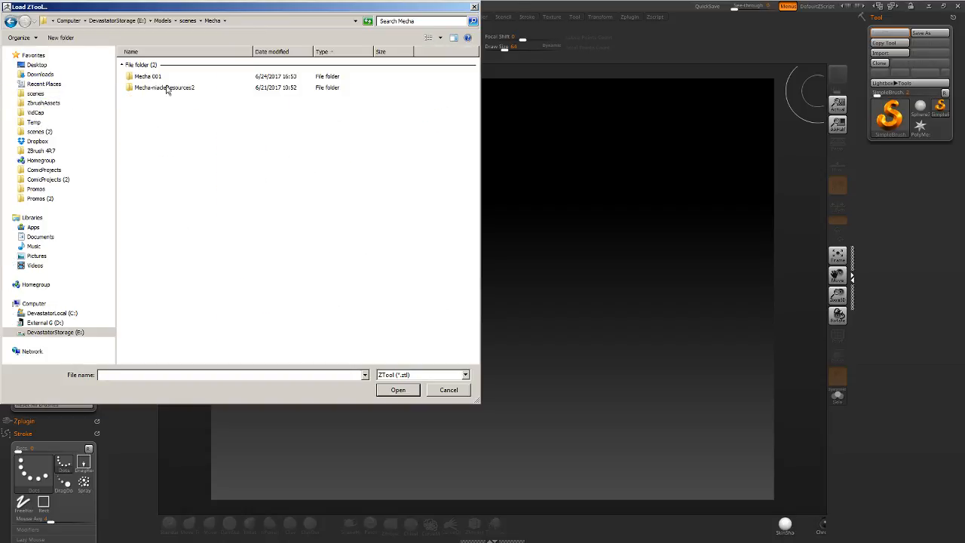
pyautogui.doubleClick(155, 79)
pyautogui.click(144, 78)
pyautogui.doubleClick(143, 79)
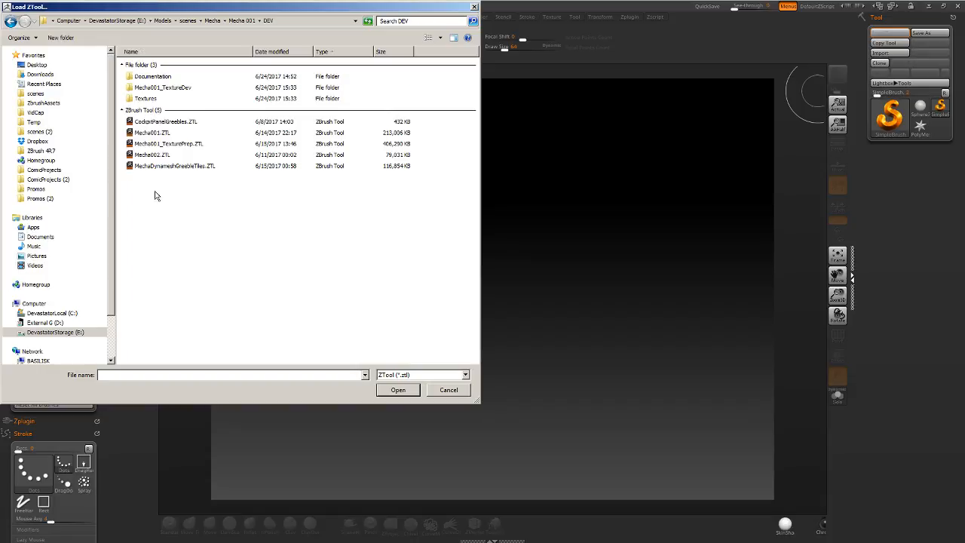
pyautogui.click(182, 145)
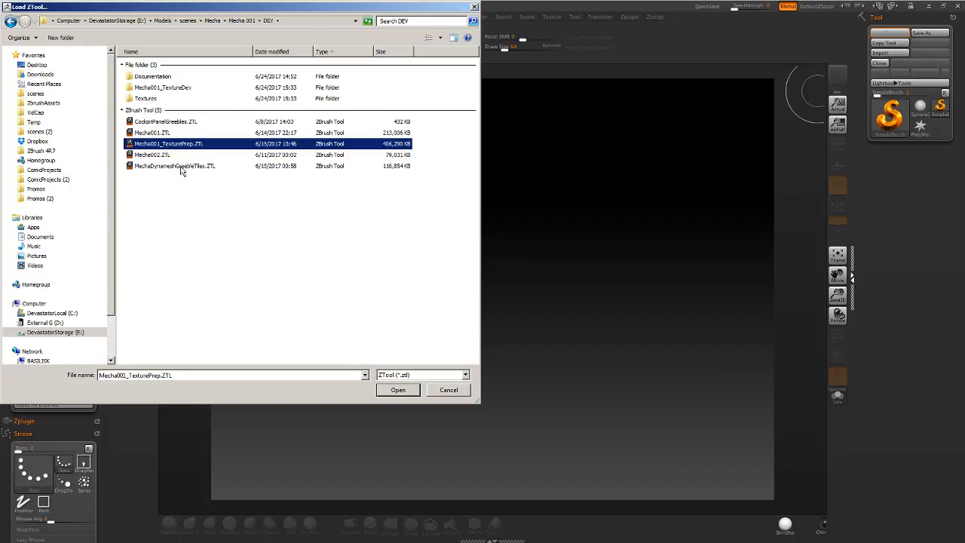
pyautogui.press('Return')
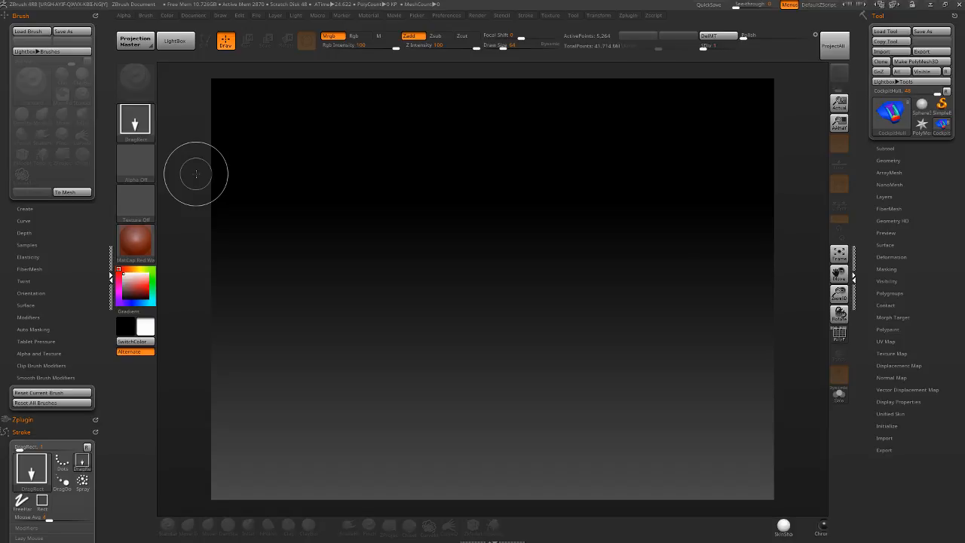
# Place the mecha on the canvas, enter edit mode and frame it in a straight front view.
pyautogui.moveTo(756, 197)
pyautogui.mouseDown()
pyautogui.moveTo(748, 195)
pyautogui.moveTo(758, 200)
pyautogui.moveTo(746, 269)
pyautogui.mouseUp()
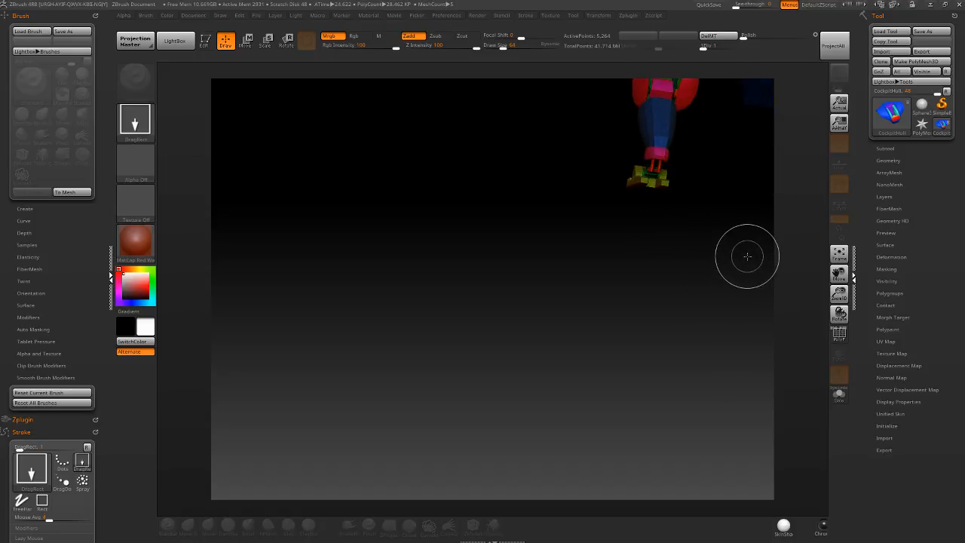
pyautogui.press('t')
pyautogui.press('f')
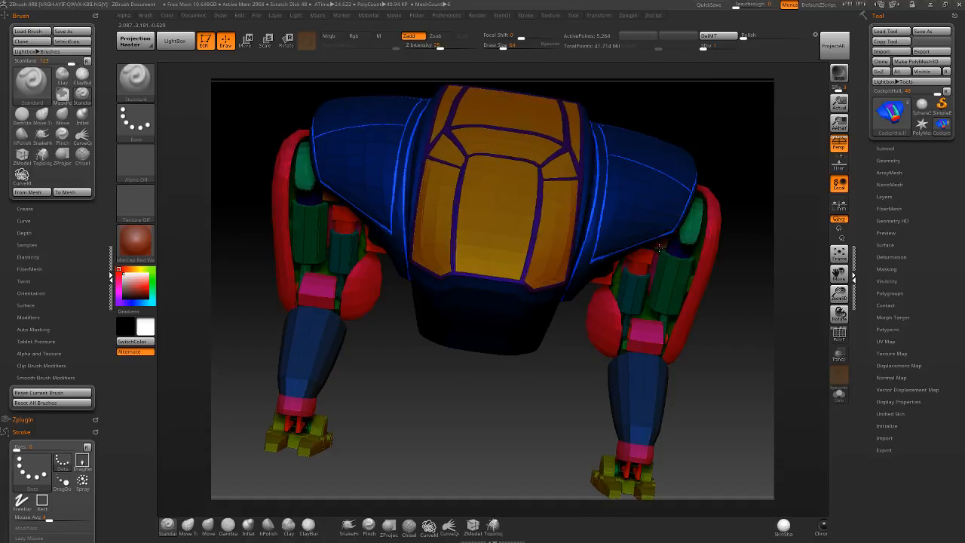
pyautogui.keyDown('shift'); pyautogui.moveTo(660, 247); pyautogui.dragTo(656, 247, button='right'); pyautogui.keyUp('shift')
pyautogui.press('f')
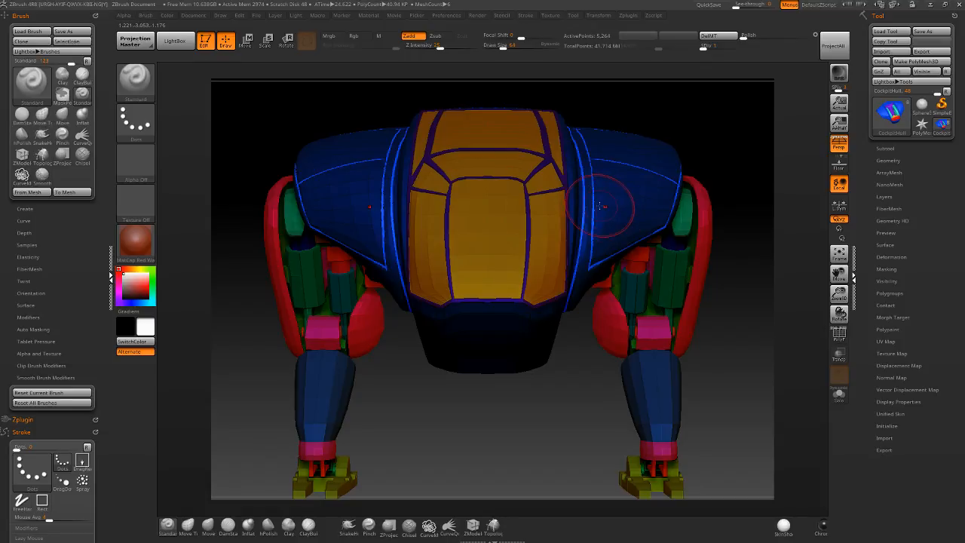
# Collapse the brush and stroke tray and switch the mecha's material to SkinShade.
pyautogui.moveTo(601, 205)
pyautogui.mouseDown(button='right')
pyautogui.moveTo(560, 240)
pyautogui.moveTo(586, 212)
pyautogui.mouseUp(button='right')
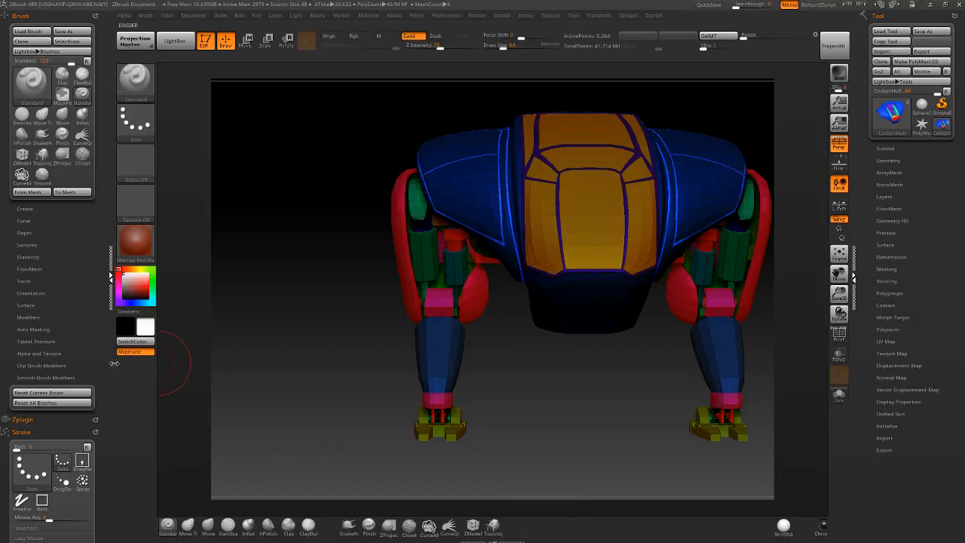
pyautogui.click(113, 362)
pyautogui.click(674, 528)
pyautogui.moveTo(557, 253); pyautogui.dragTo(494, 264, button='right')
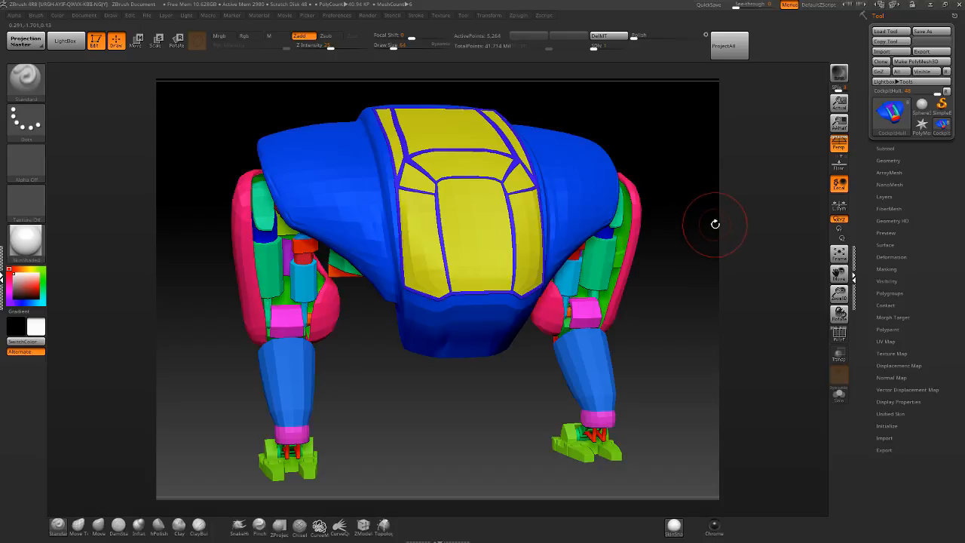
# Expand the subtool list and isolate the CockpitHull subtool with Solo.
pyautogui.moveTo(709, 222)
pyautogui.mouseDown()
pyautogui.moveTo(680, 217)
pyautogui.moveTo(468, 253)
pyautogui.mouseUp()
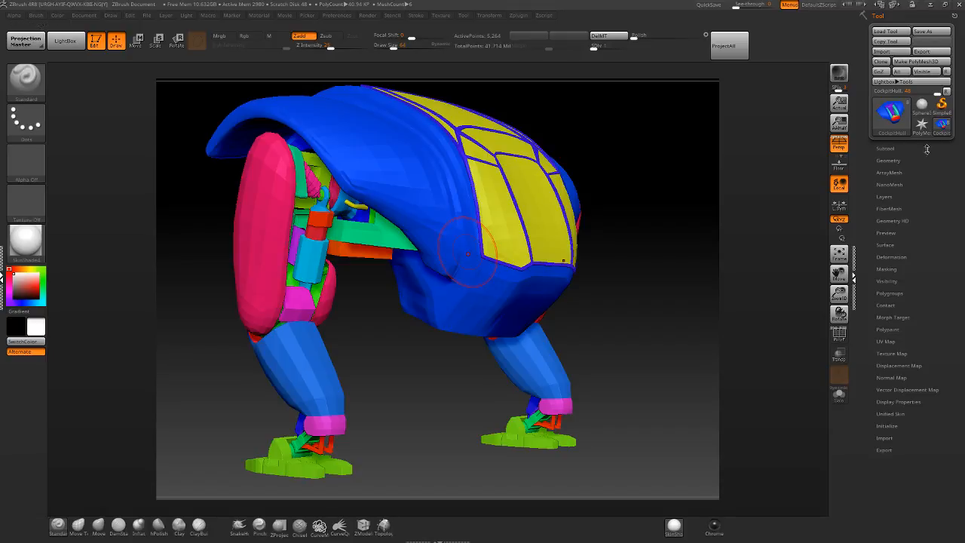
pyautogui.click(886, 149)
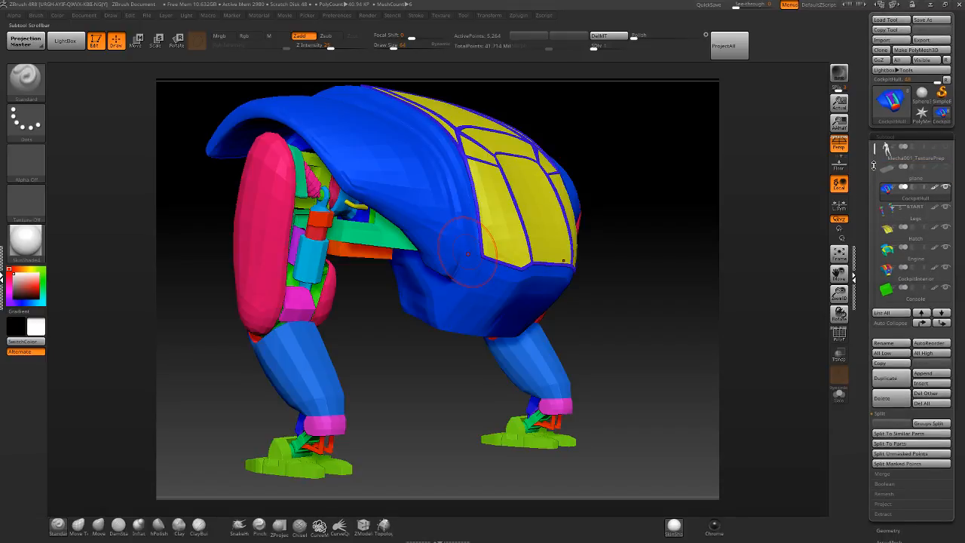
pyautogui.moveTo(655, 242); pyautogui.dragTo(701, 222)
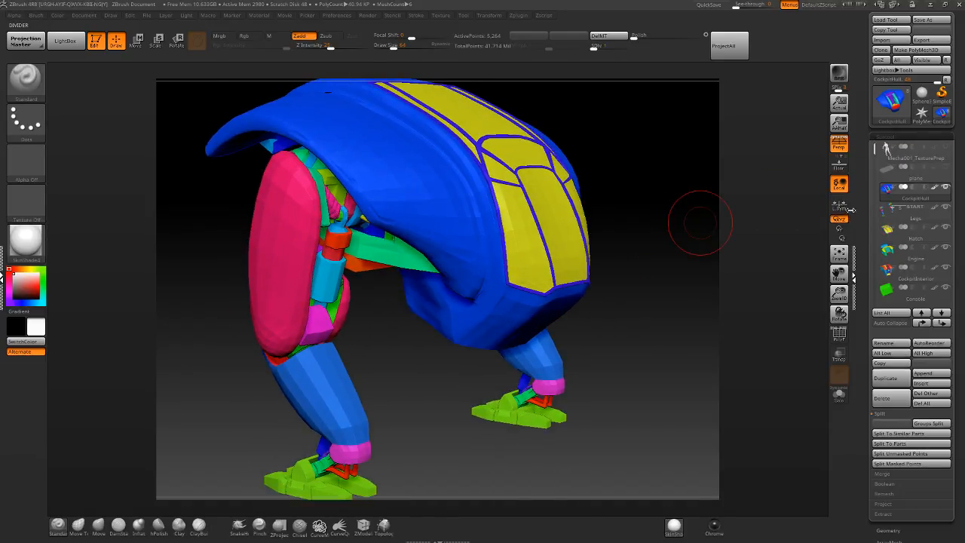
pyautogui.click(839, 393)
pyautogui.keyDown('alt'); pyautogui.moveTo(666, 224); pyautogui.dragTo(620, 306); pyautogui.keyUp('alt')
pyautogui.moveTo(862, 340); pyautogui.dragTo(857, 219)
pyautogui.keyDown('alt'); pyautogui.moveTo(664, 293); pyautogui.dragTo(722, 273); pyautogui.keyUp('alt')
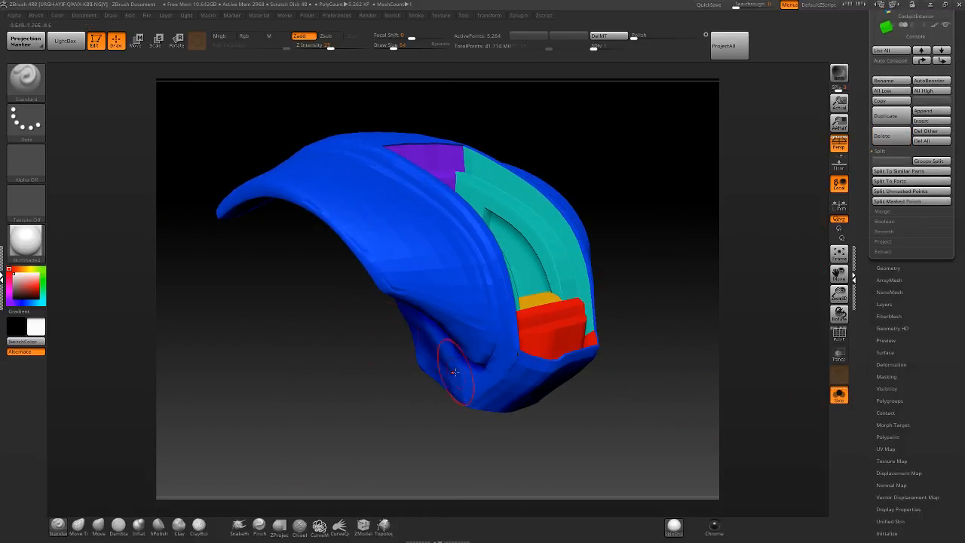
pyautogui.moveTo(657, 291)
pyautogui.mouseDown()
pyautogui.moveTo(629, 293)
pyautogui.moveTo(635, 297)
pyautogui.mouseUp()
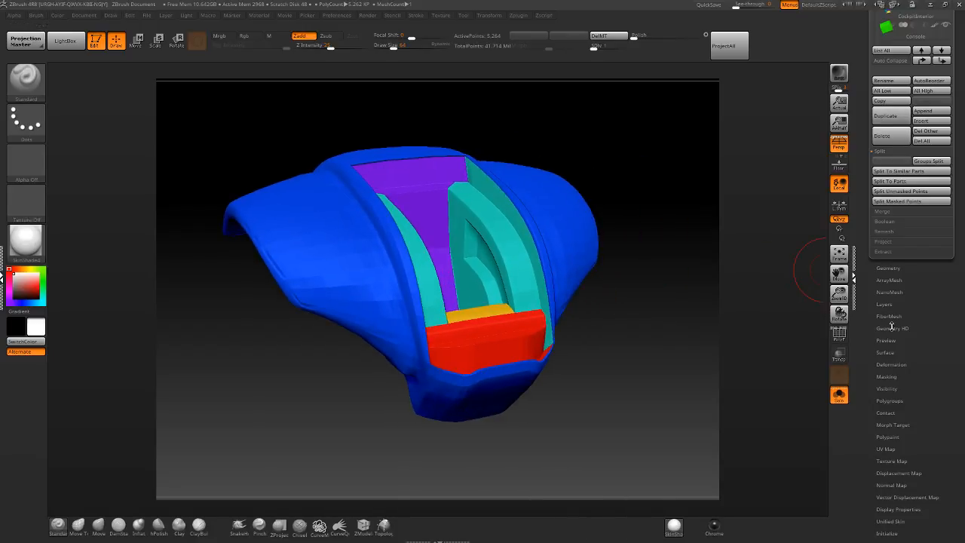
# Raise the cockpit hull to subdivision level 7.
pyautogui.click(840, 335)
pyautogui.click(839, 334)
pyautogui.moveTo(790, 299); pyautogui.dragTo(764, 336)
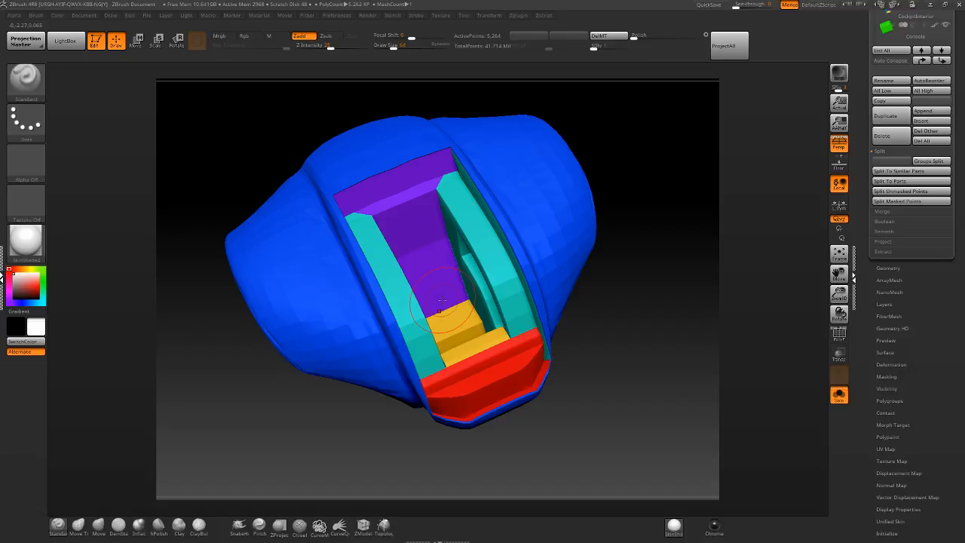
pyautogui.moveTo(575, 254); pyautogui.dragTo(603, 210, button='right')
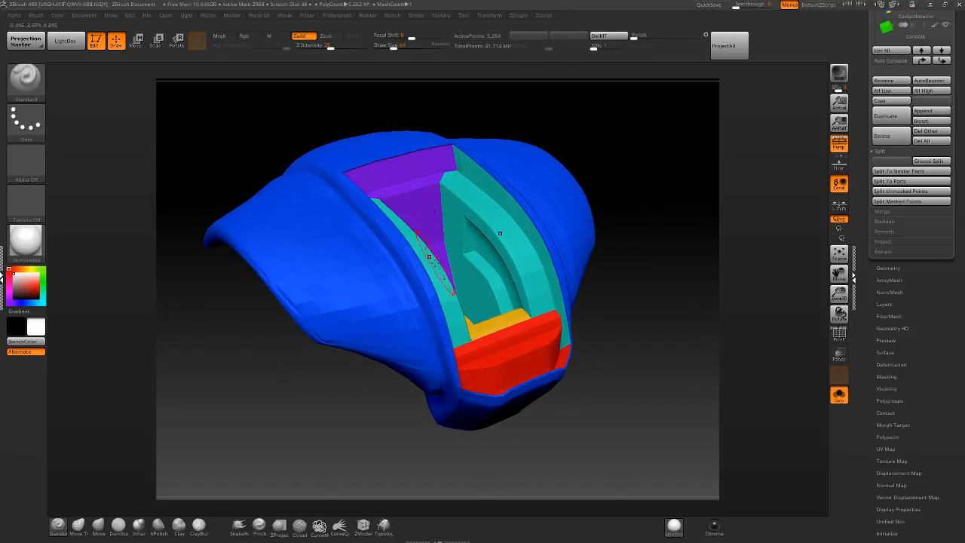
pyautogui.moveTo(447, 265); pyautogui.dragTo(518, 197, button='right')
pyautogui.hotkey('ctrl', 'd')
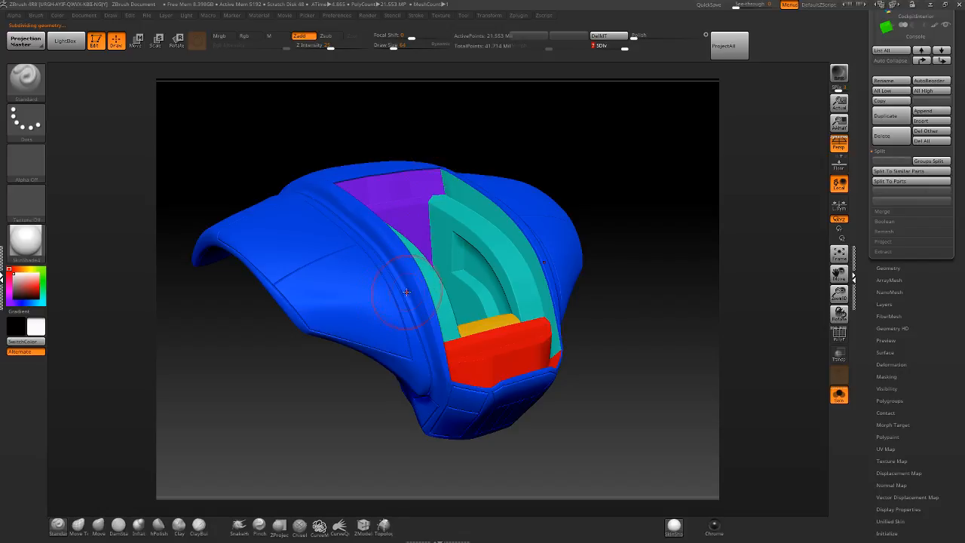
# Examine the hull's panel-line detail and polygroups from several sides, with and without the polyframe.
pyautogui.moveTo(407, 292); pyautogui.dragTo(447, 347, button='right')
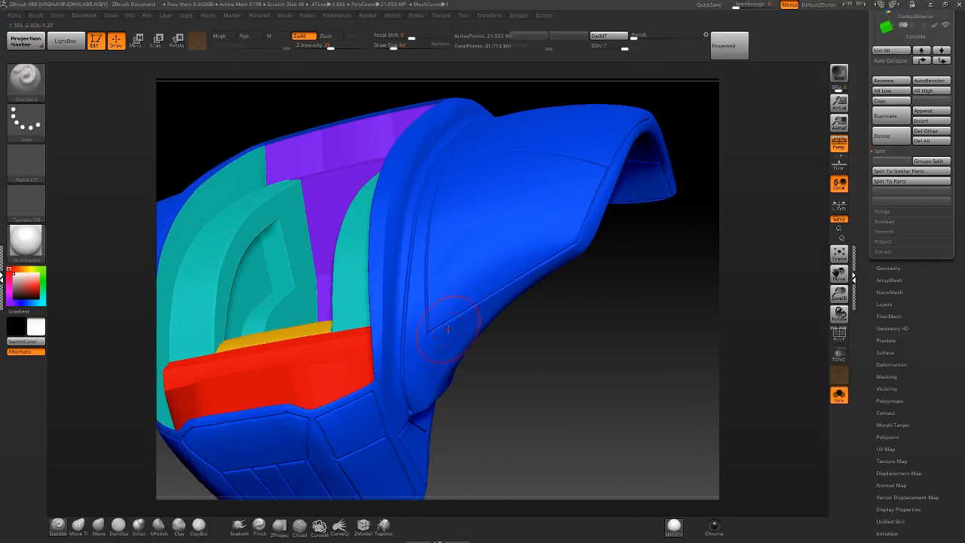
pyautogui.moveTo(453, 194)
pyautogui.mouseDown(button='right')
pyautogui.moveTo(481, 273)
pyautogui.moveTo(490, 241)
pyautogui.moveTo(404, 325)
pyautogui.moveTo(422, 305)
pyautogui.moveTo(530, 308)
pyautogui.moveTo(493, 327)
pyautogui.moveTo(406, 332)
pyautogui.mouseUp(button='right')
pyautogui.hotkey('shift', 'f')
pyautogui.hotkey('shift', 'f')
pyautogui.moveTo(305, 332)
pyautogui.mouseDown(button='right')
pyautogui.moveTo(401, 327)
pyautogui.moveTo(324, 312)
pyautogui.mouseUp(button='right')
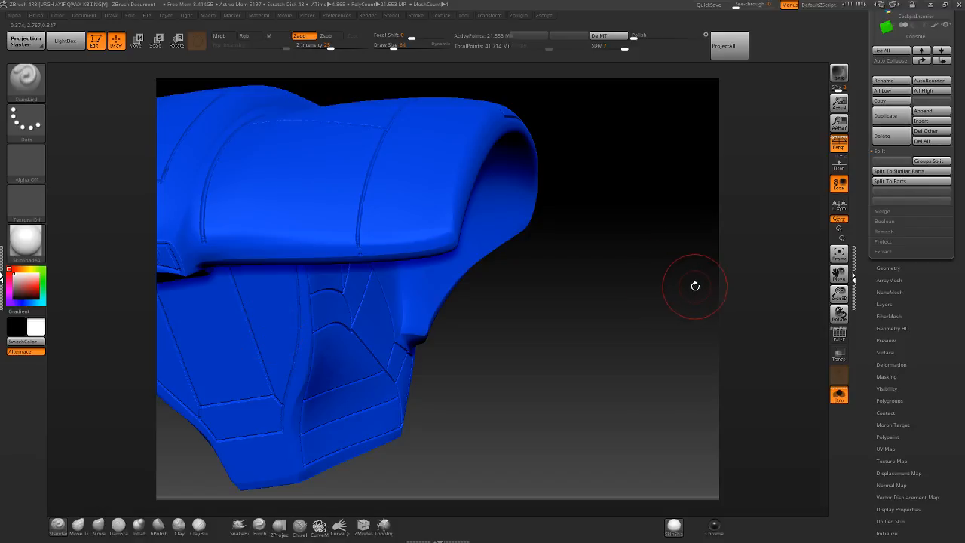
pyautogui.moveTo(730, 272); pyautogui.dragTo(625, 305)
pyautogui.moveTo(675, 299); pyautogui.dragTo(670, 309)
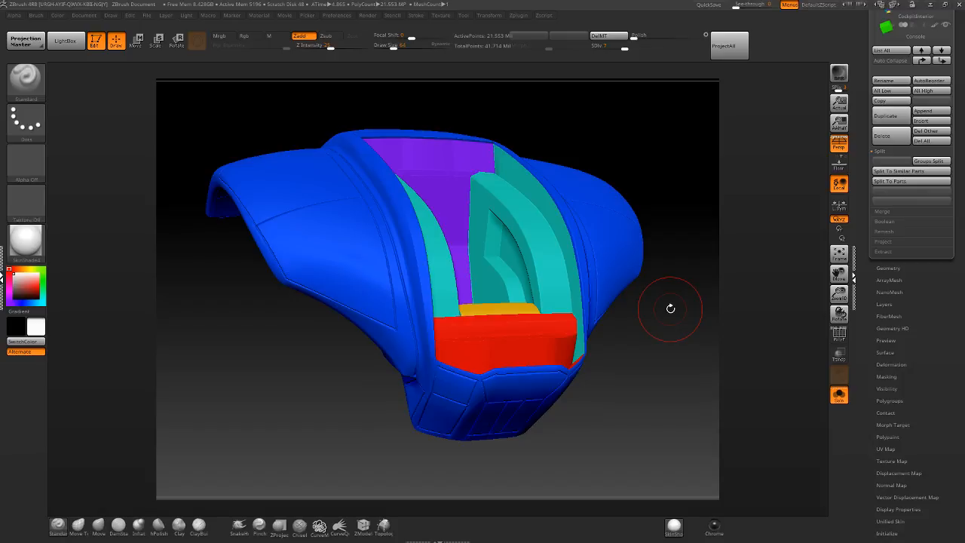
pyautogui.moveTo(544, 223); pyautogui.dragTo(644, 314)
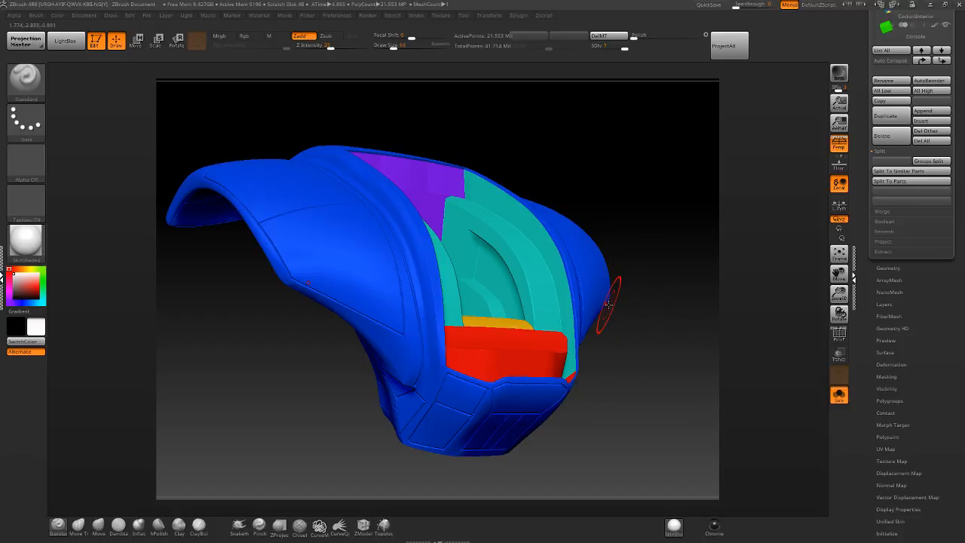
pyautogui.moveTo(715, 225); pyautogui.dragTo(605, 260)
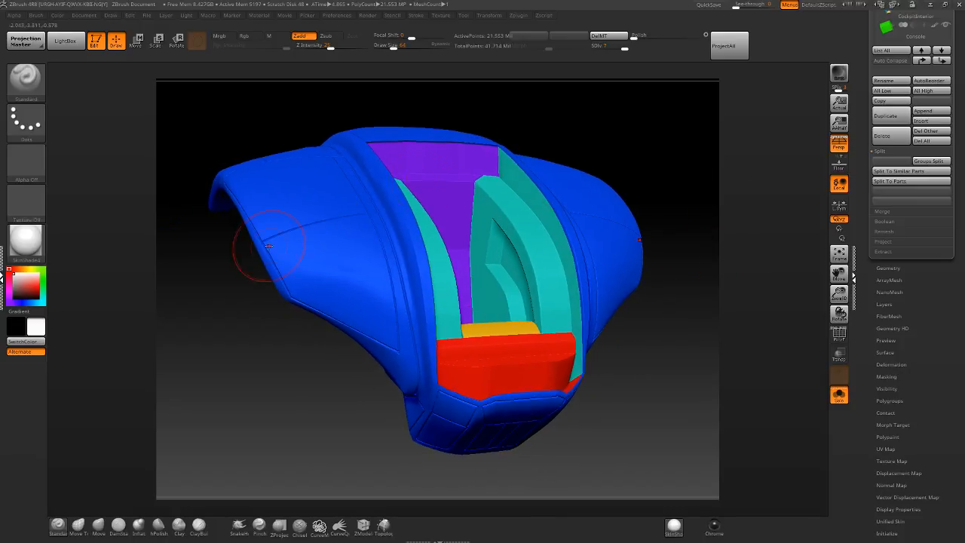
pyautogui.click(841, 334)
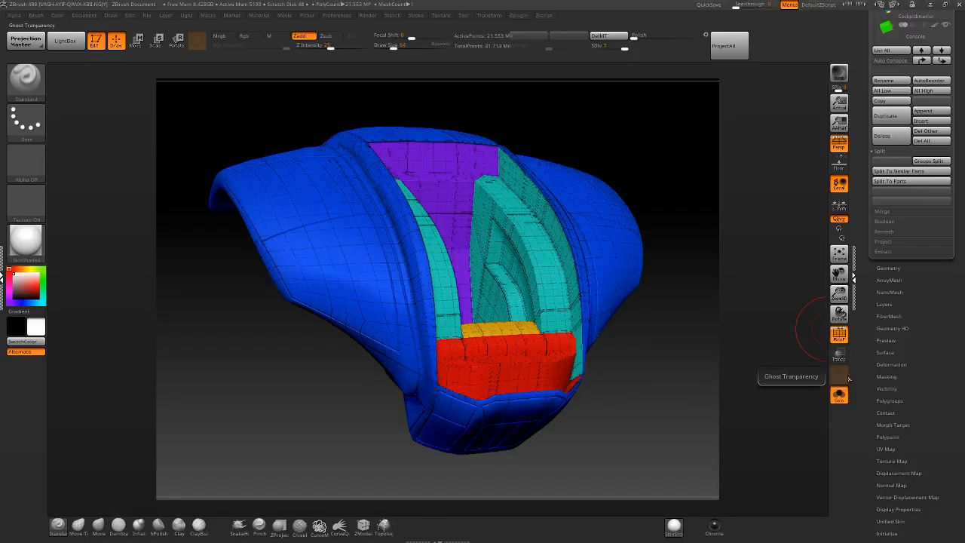
pyautogui.click(840, 334)
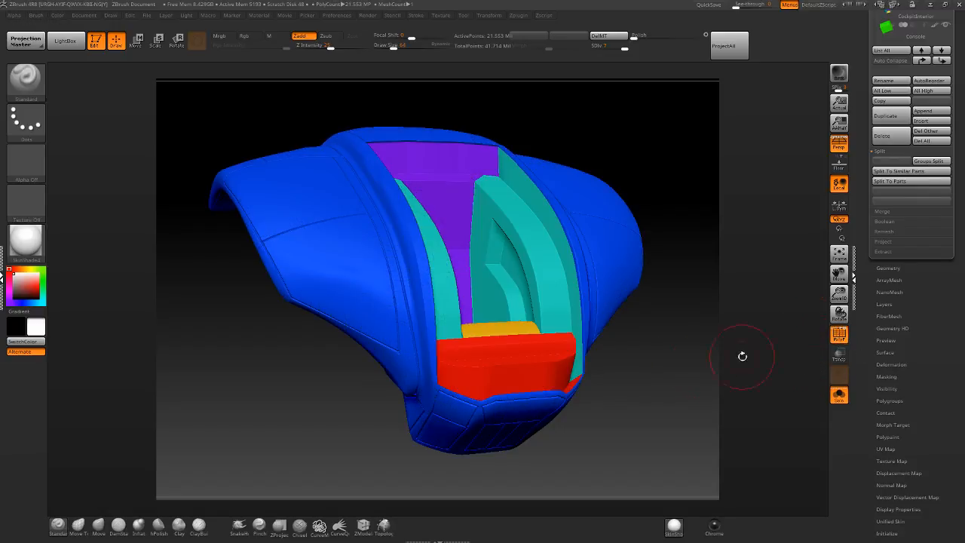
pyautogui.moveTo(739, 355); pyautogui.dragTo(625, 346)
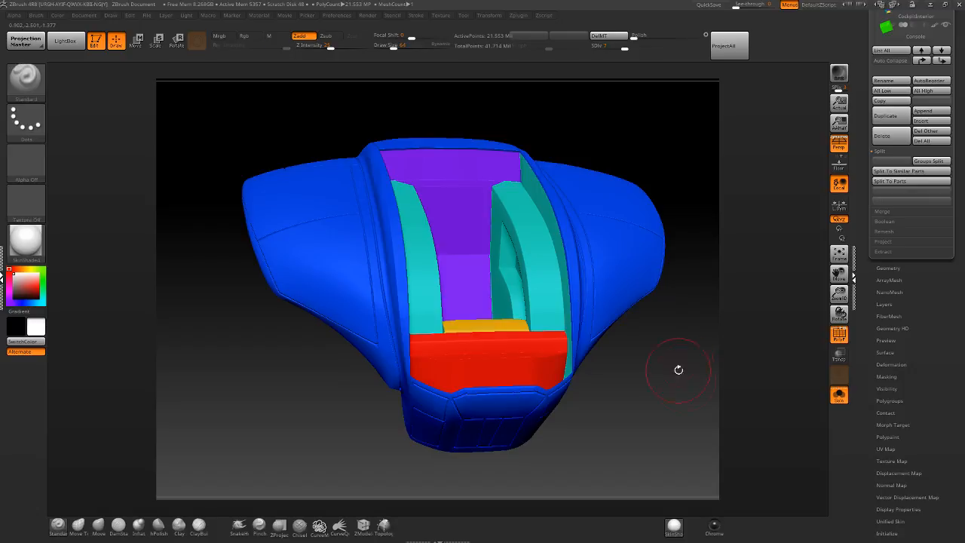
pyautogui.click(839, 334)
pyautogui.click(840, 334)
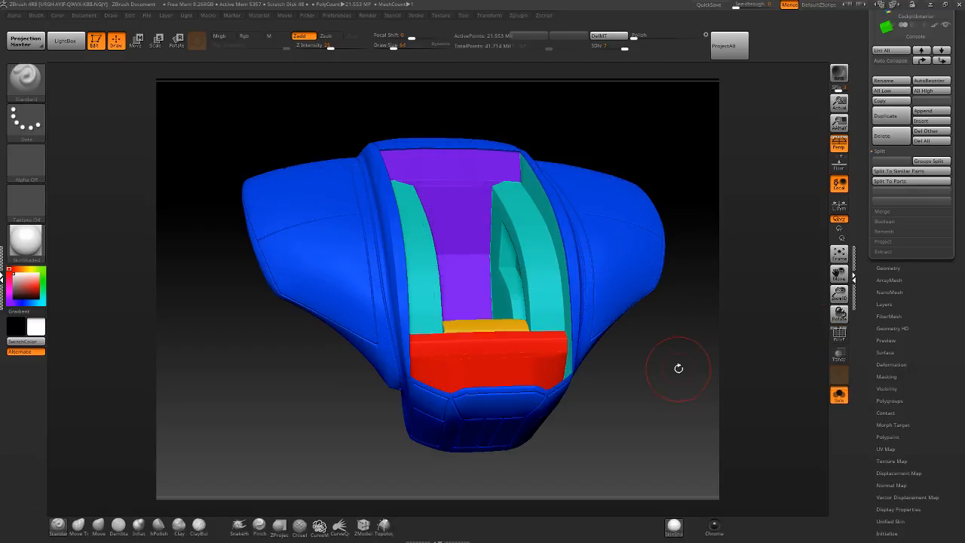
# Turn off the cockpit hull's texture map display and inspect the plain sculpted surface.
pyautogui.moveTo(678, 367); pyautogui.dragTo(695, 357)
pyautogui.scroll(-5, 886, 226)
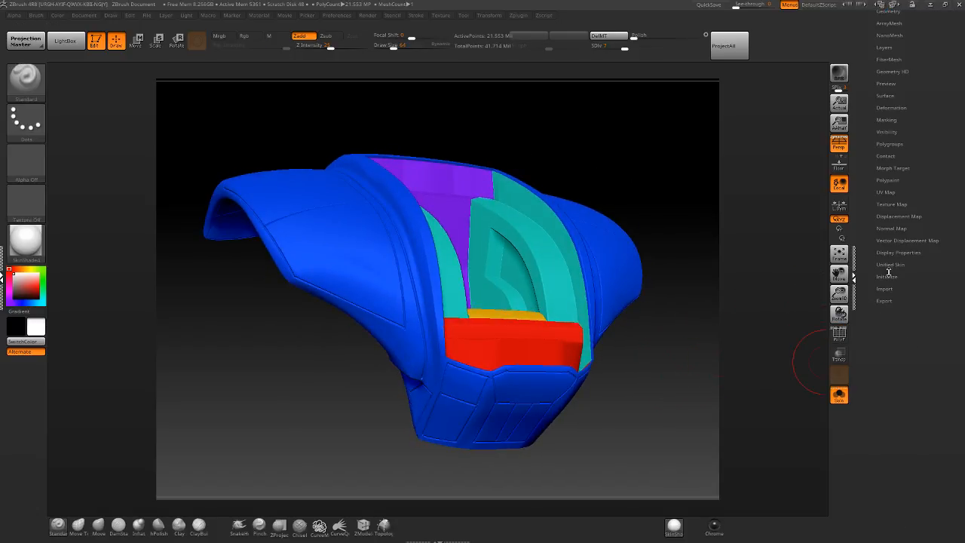
pyautogui.click(884, 204)
pyautogui.click(919, 219)
pyautogui.moveTo(735, 276); pyautogui.dragTo(830, 287)
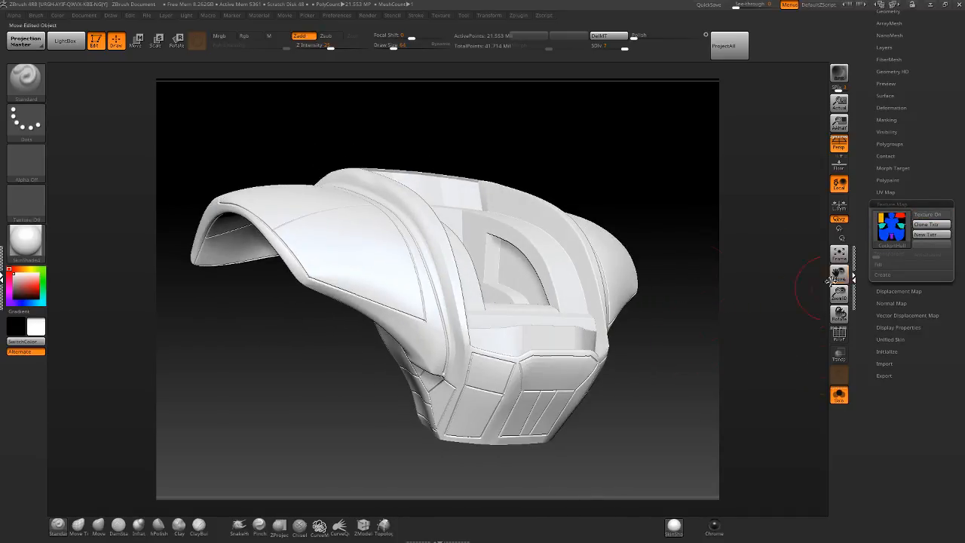
pyautogui.moveTo(705, 226); pyautogui.dragTo(780, 295)
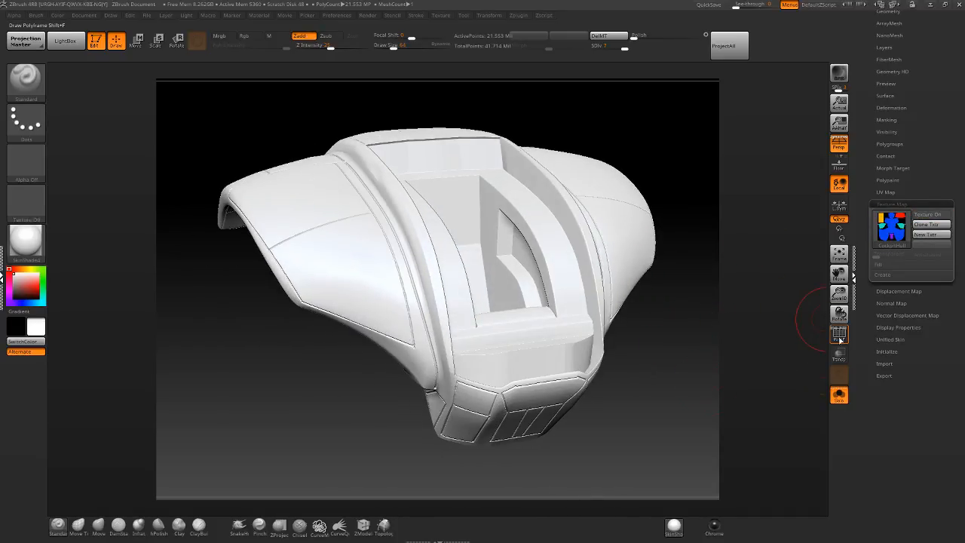
# Display the cockpit hull's polygroup colours without wireframe lines and examine the colour regions from several angles.
pyautogui.click(839, 337)
pyautogui.moveTo(725, 348); pyautogui.dragTo(700, 340)
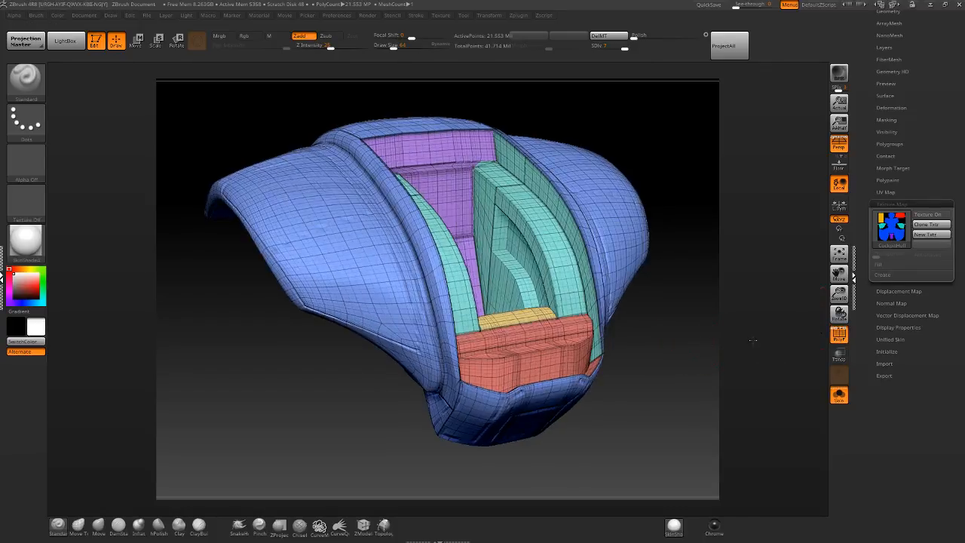
pyautogui.click(834, 330)
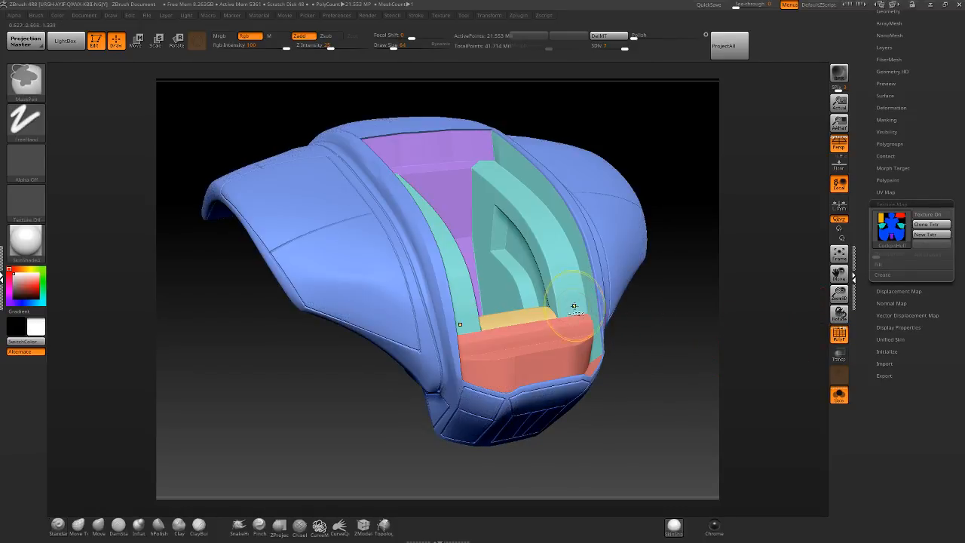
pyautogui.moveTo(576, 304)
pyautogui.keyDown('ctrl'); pyautogui.mouseDown(button='right')
pyautogui.moveTo(684, 332)
pyautogui.moveTo(681, 323)
pyautogui.moveTo(686, 362)
pyautogui.moveTo(735, 364)
pyautogui.mouseUp(button='right'); pyautogui.keyUp('ctrl')
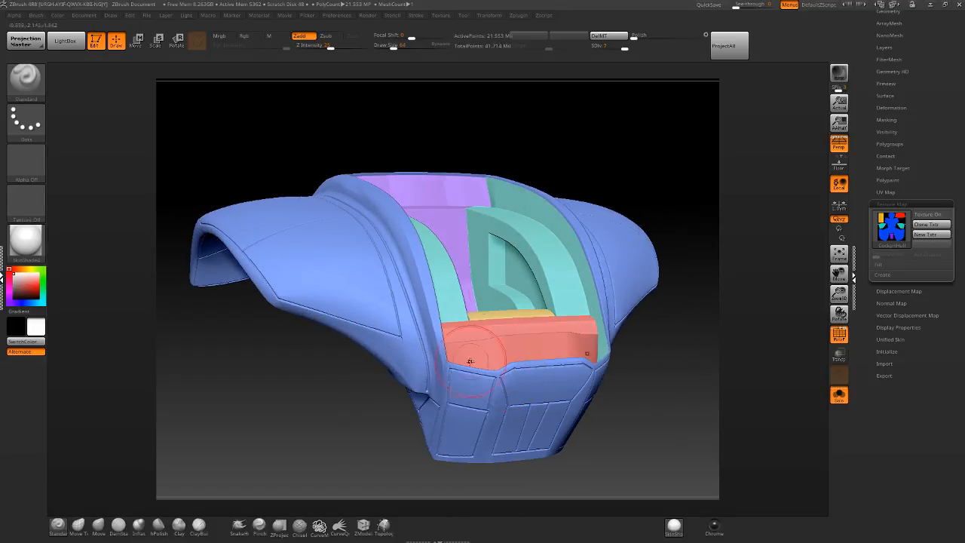
pyautogui.moveTo(315, 291)
pyautogui.mouseDown(button='right')
pyautogui.moveTo(434, 302)
pyautogui.moveTo(500, 286)
pyautogui.moveTo(509, 291)
pyautogui.moveTo(496, 370)
pyautogui.moveTo(501, 355)
pyautogui.mouseUp(button='right')
# Turn off the polyframe and fill the cockpit hull with Polypaint From Polygroups.
pyautogui.click(888, 179)
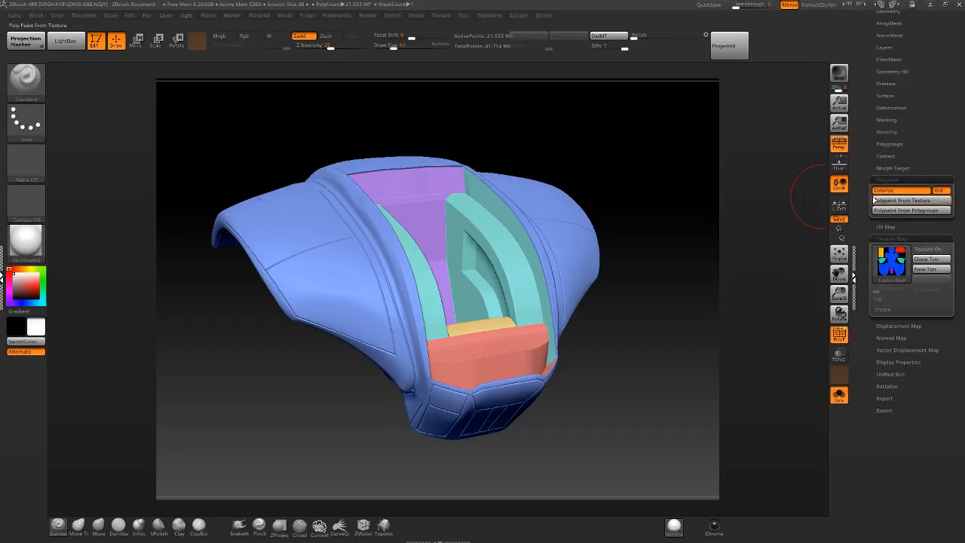
pyautogui.moveTo(869, 199); pyautogui.dragTo(866, 190)
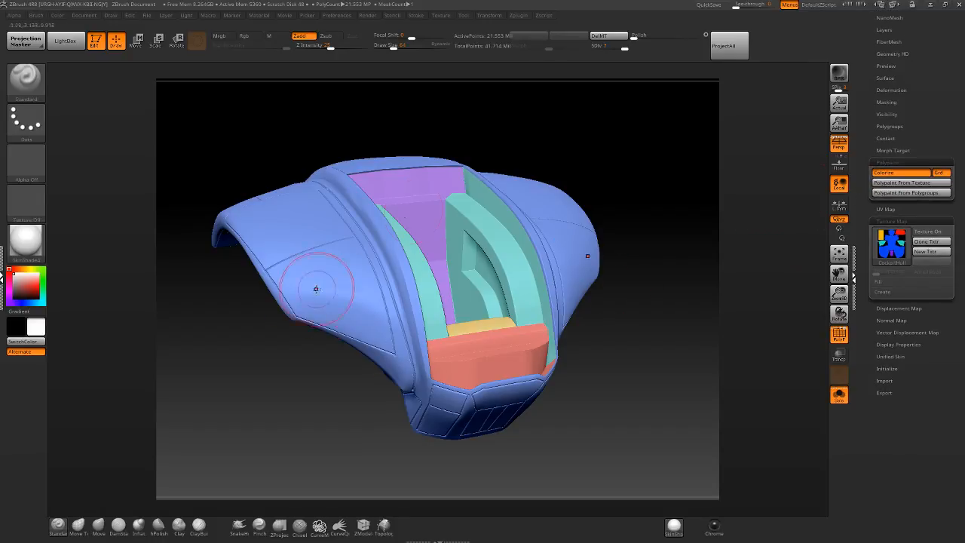
pyautogui.click(839, 334)
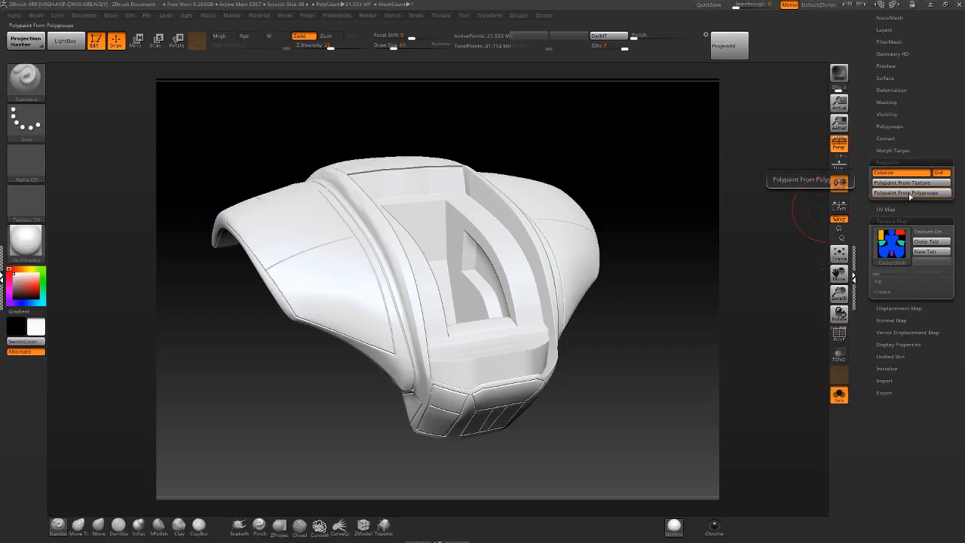
pyautogui.moveTo(893, 156); pyautogui.dragTo(893, 160)
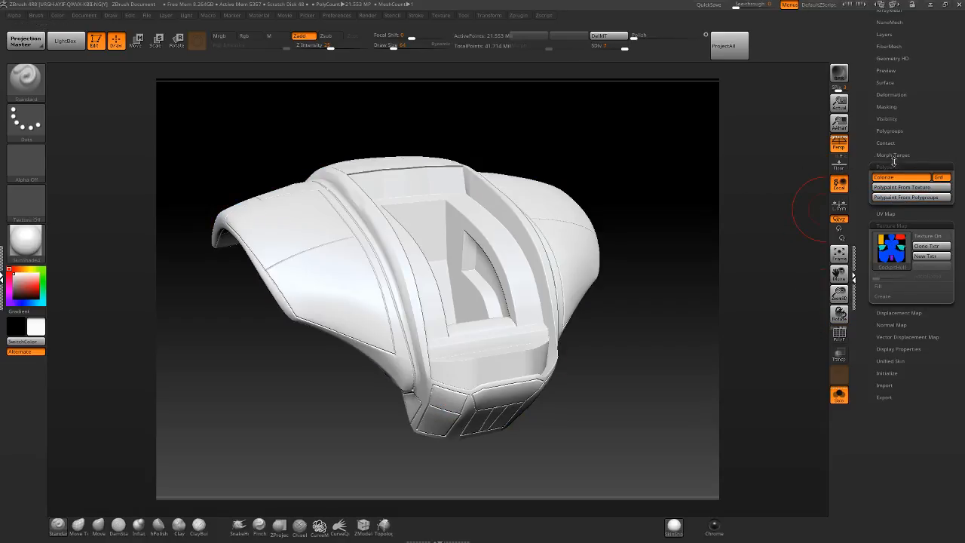
pyautogui.click(883, 197)
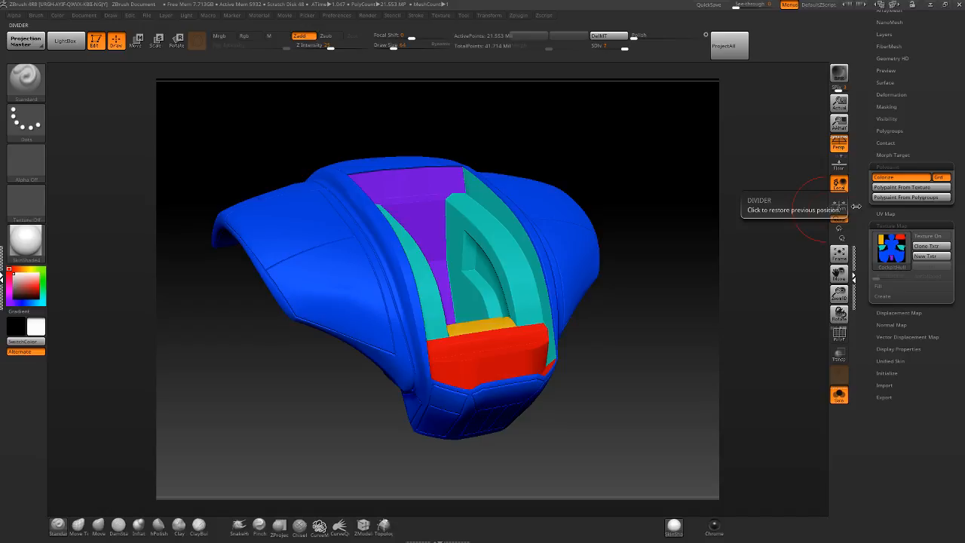
# Review the CockpitHull texture map preview, the UV map size settings and the options for creating a new texture.
pyautogui.moveTo(895, 249)
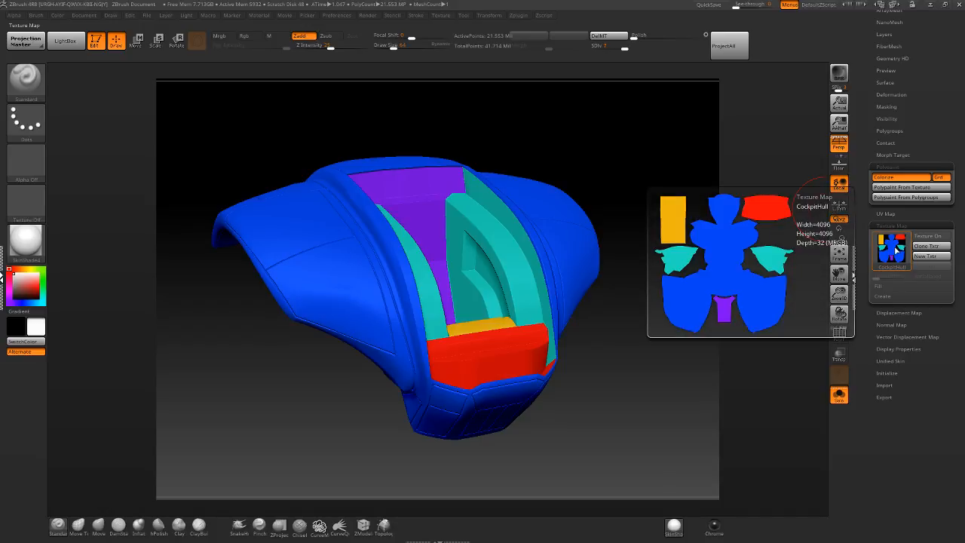
pyautogui.click(896, 213)
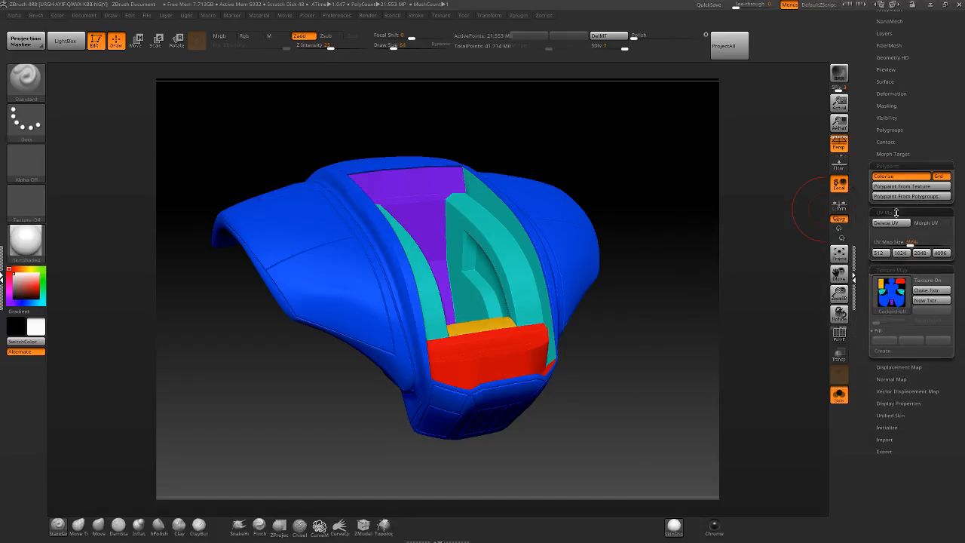
pyautogui.click(925, 215)
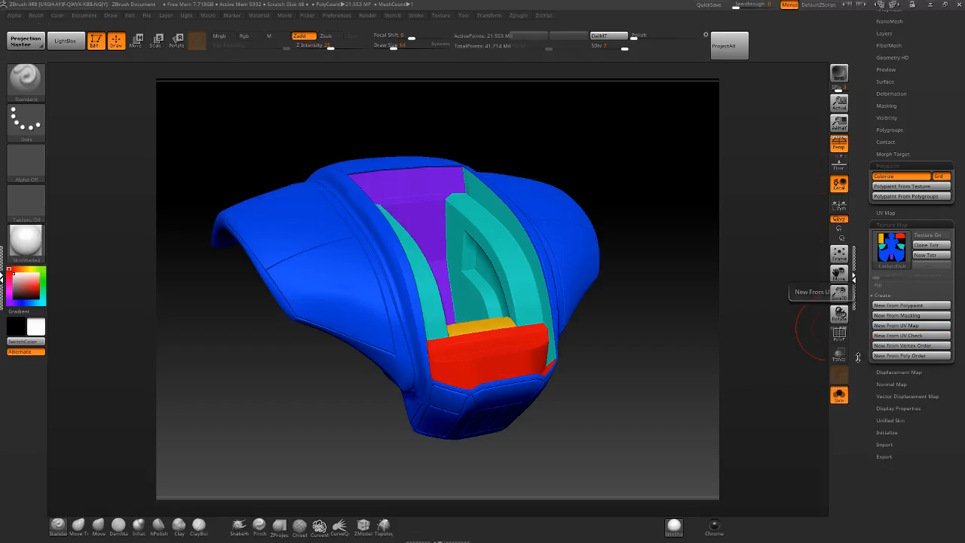
# Leave the cockpit hull's Solo view, then select the Legs subtool and isolate it with Solo.
pyautogui.click(839, 395)
pyautogui.moveTo(683, 322)
pyautogui.mouseDown()
pyautogui.moveTo(661, 276)
pyautogui.moveTo(596, 277)
pyautogui.moveTo(445, 241)
pyautogui.mouseUp()
pyautogui.moveTo(862, 193); pyautogui.dragTo(862, 396)
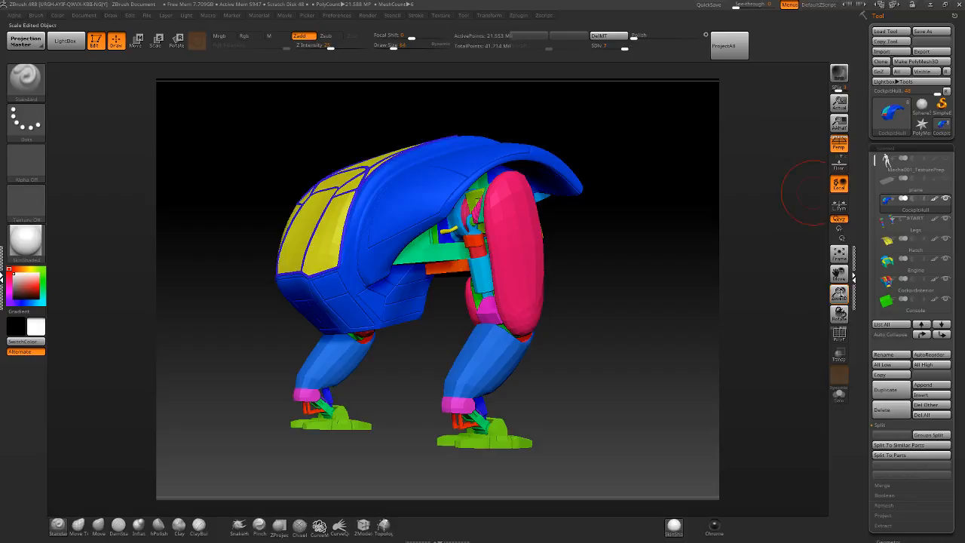
pyautogui.click(839, 395)
pyautogui.hotkey('alt', 'Down')
# Examine the isolated legs' polygroup colours and mechanical parts from the sides and front.
pyautogui.moveTo(579, 264); pyautogui.dragTo(615, 270)
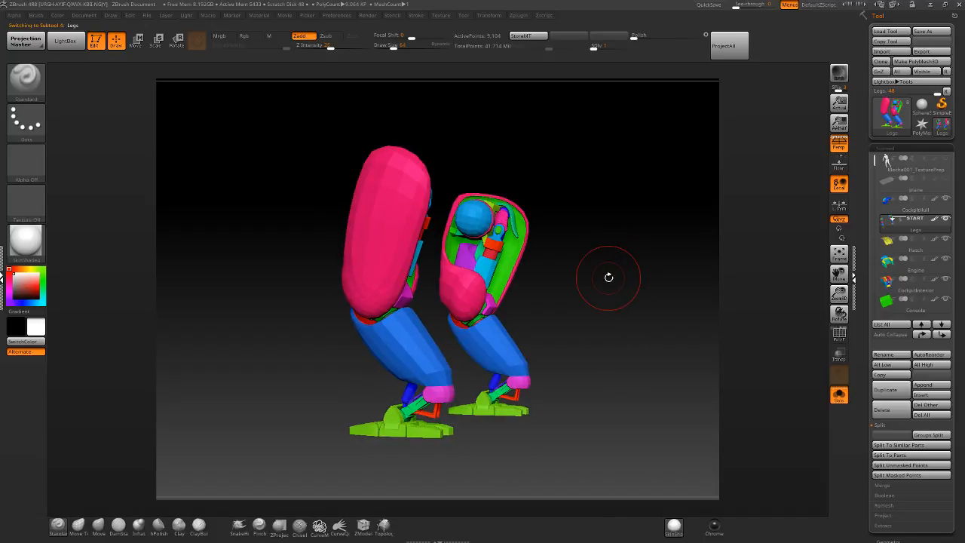
pyautogui.moveTo(644, 287)
pyautogui.mouseDown()
pyautogui.moveTo(541, 287)
pyautogui.moveTo(567, 277)
pyautogui.mouseUp()
pyautogui.keyDown('ctrl'); pyautogui.moveTo(568, 277); pyautogui.dragTo(608, 222, button='right'); pyautogui.keyUp('ctrl')
pyautogui.moveTo(608, 222); pyautogui.dragTo(583, 216, button='right')
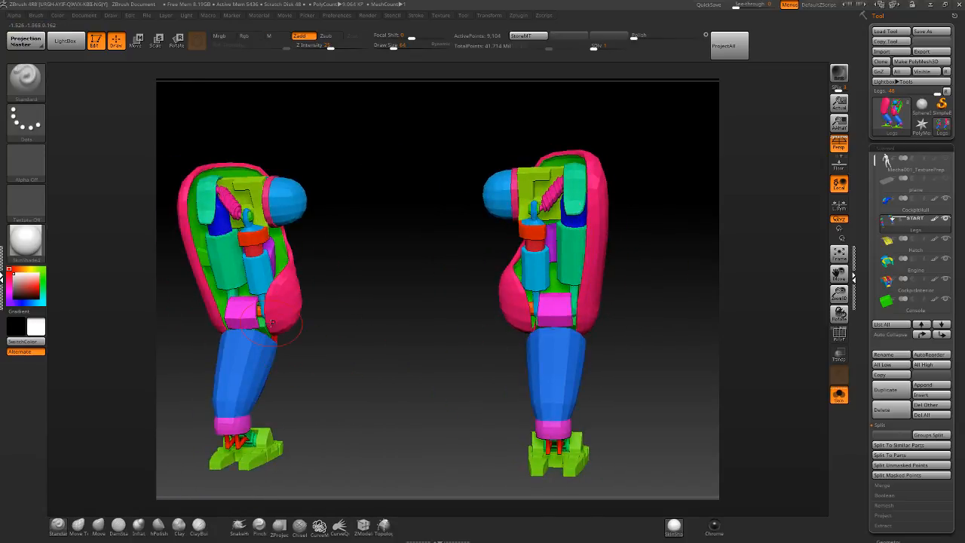
pyautogui.keyDown('alt'); pyautogui.moveTo(405, 283); pyautogui.dragTo(625, 277, button='right'); pyautogui.keyUp('alt')
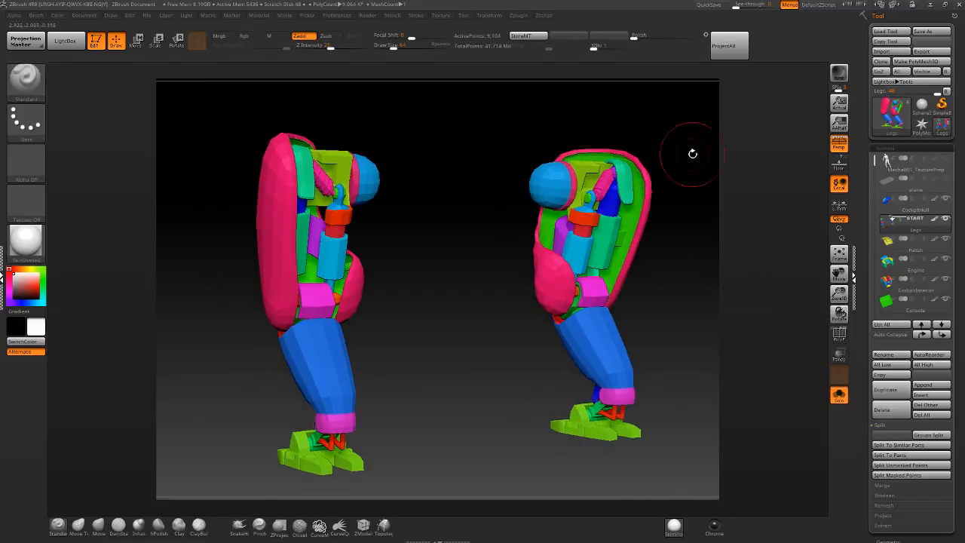
# Inspect the Legs subtool's ATWLegs texture map preview and compare its colours with the model.
pyautogui.moveTo(871, 342); pyautogui.dragTo(874, 190)
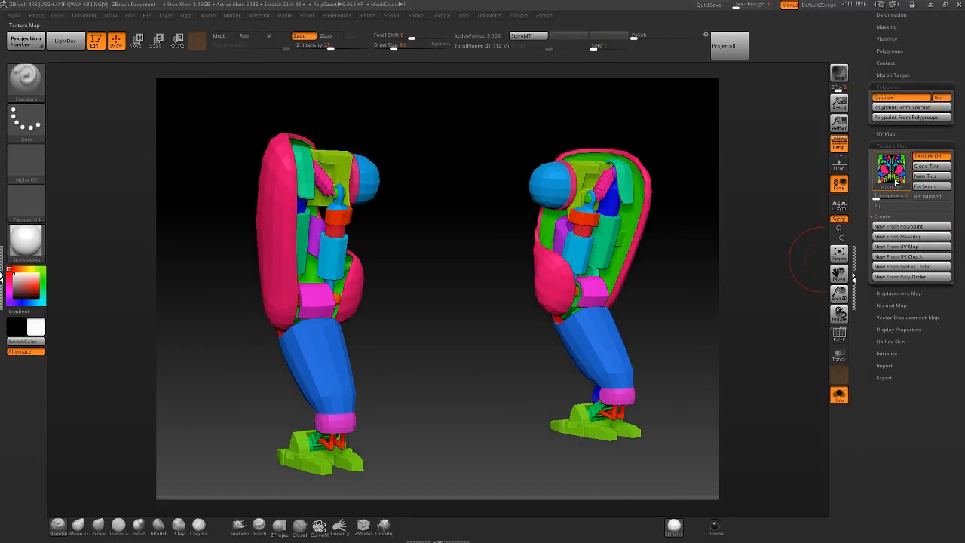
pyautogui.moveTo(900, 179)
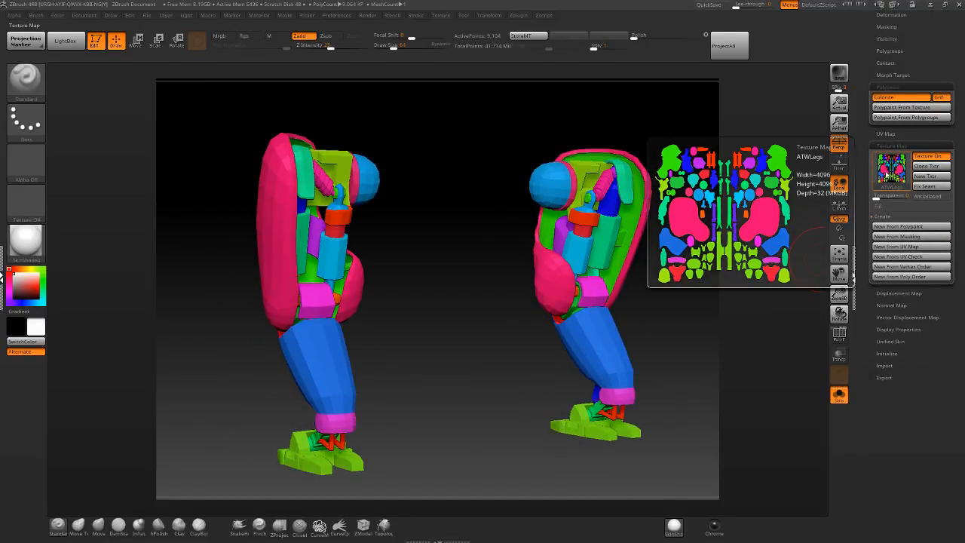
pyautogui.moveTo(625, 124); pyautogui.dragTo(657, 160)
pyautogui.moveTo(870, 269); pyautogui.dragTo(884, 343)
pyautogui.moveTo(867, 297); pyautogui.dragTo(857, 325)
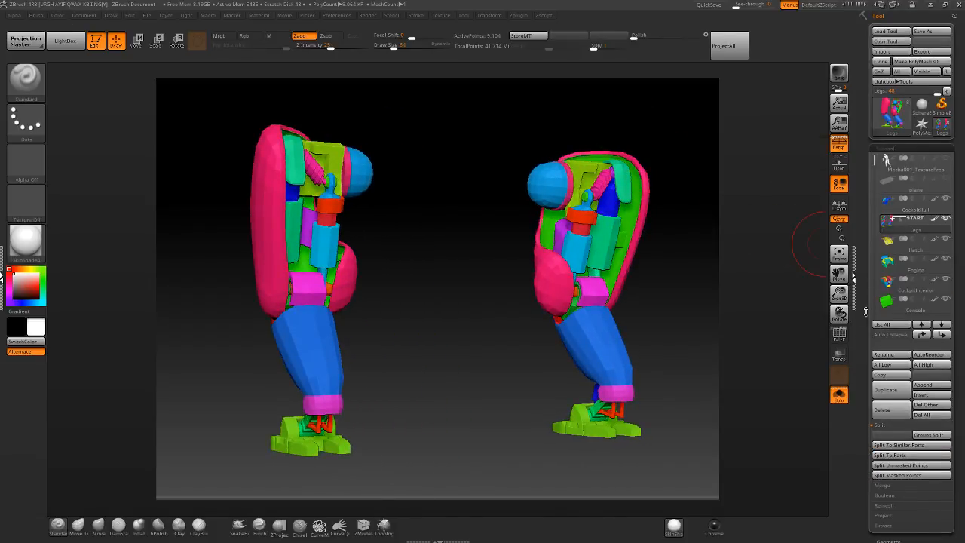
pyautogui.moveTo(740, 382); pyautogui.dragTo(743, 390)
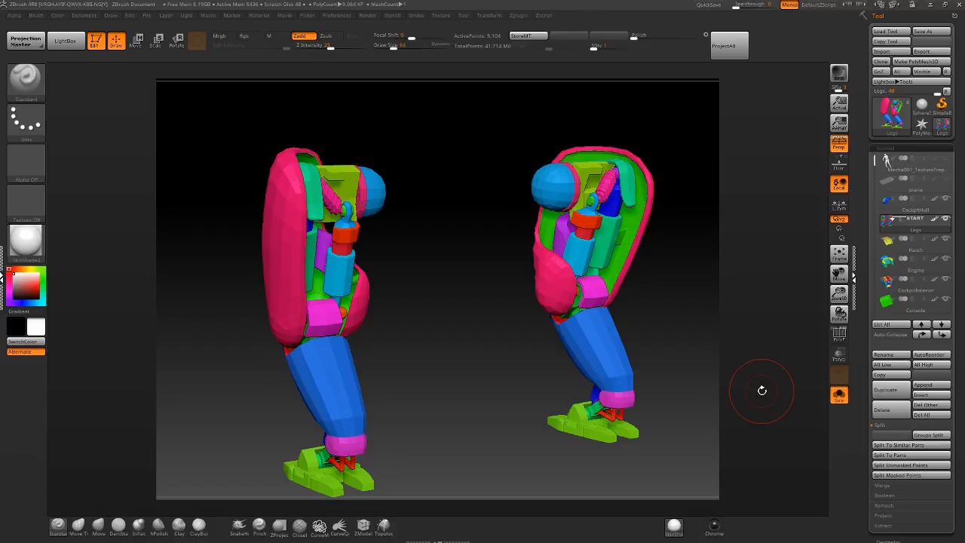
pyautogui.moveTo(502, 188); pyautogui.dragTo(492, 205)
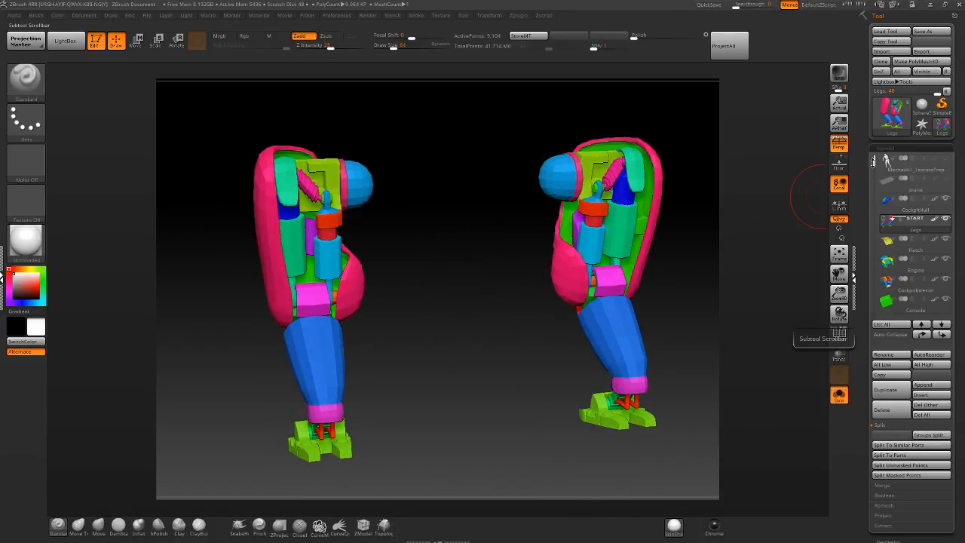
# Set all subtools to their lowest subdivision level and turn off Solo to show the whole mech.
pyautogui.moveTo(855, 332); pyautogui.dragTo(860, 102)
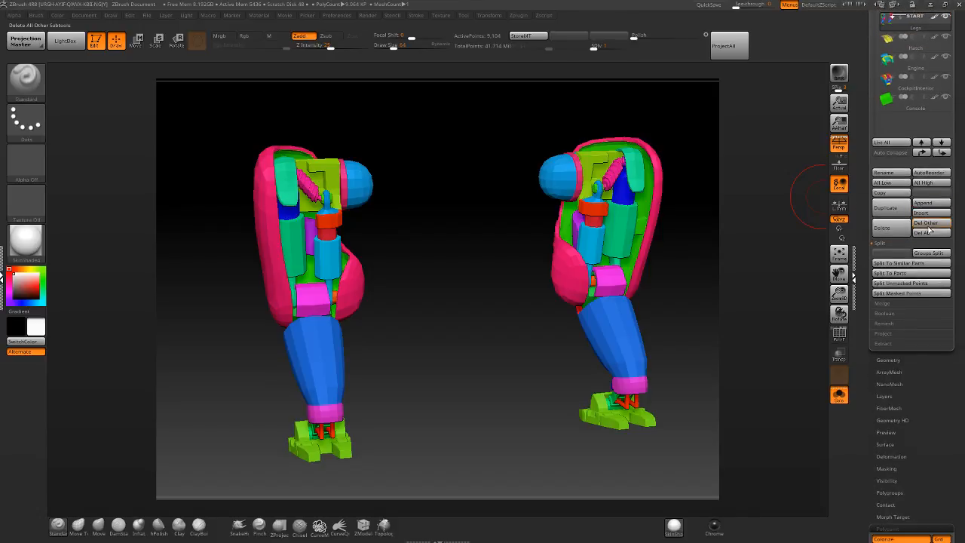
pyautogui.click(884, 183)
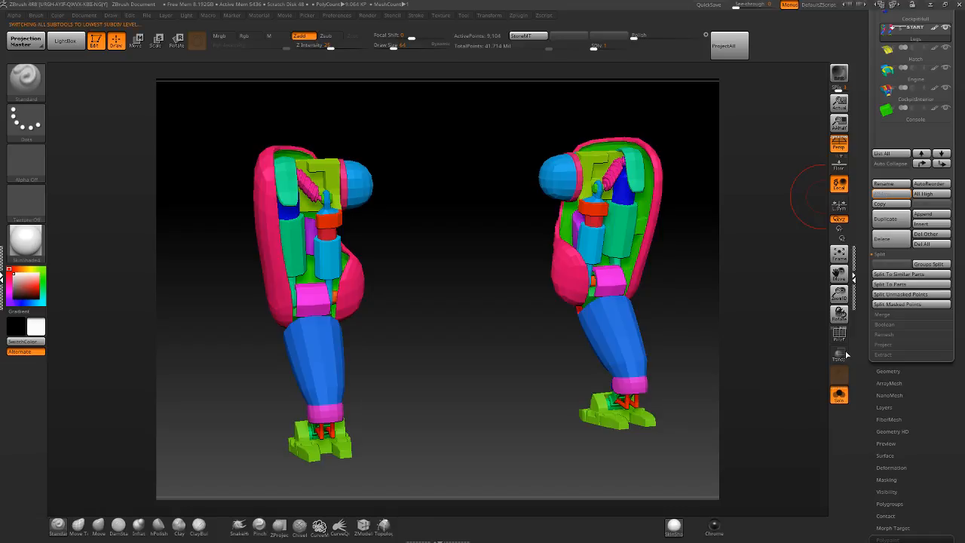
pyautogui.click(839, 395)
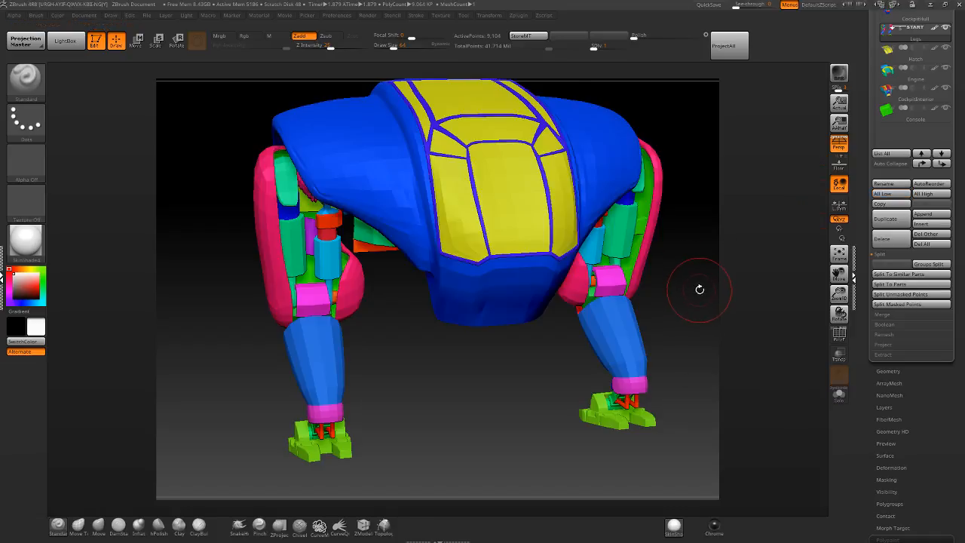
pyautogui.moveTo(700, 289); pyautogui.dragTo(621, 274)
pyautogui.moveTo(575, 241); pyautogui.dragTo(623, 242)
pyautogui.moveTo(716, 197); pyautogui.dragTo(696, 239)
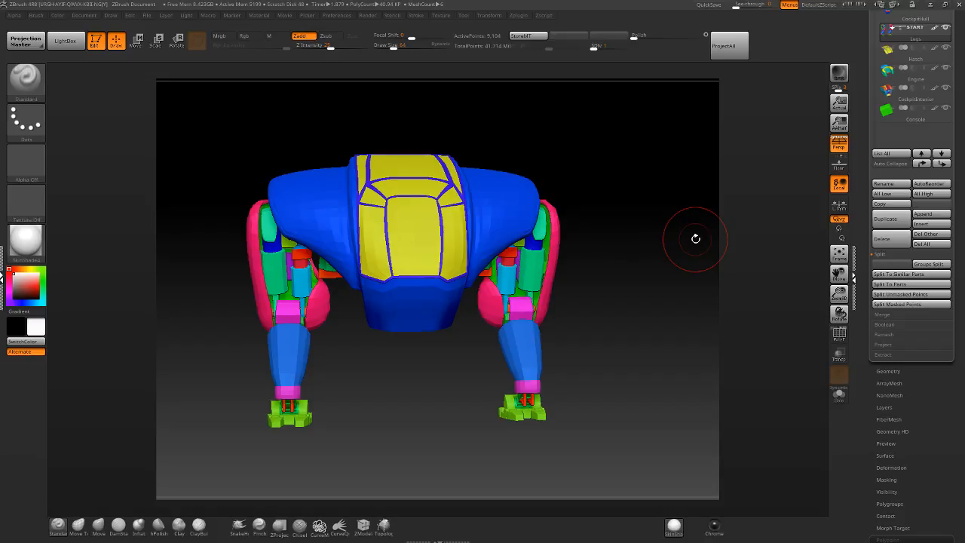
pyautogui.moveTo(695, 239)
pyautogui.mouseDown()
pyautogui.moveTo(783, 214)
pyautogui.moveTo(728, 211)
pyautogui.moveTo(653, 254)
pyautogui.moveTo(701, 234)
pyautogui.mouseUp()
# Launch Autodesk Maya 2016.
pyautogui.press('super')
pyautogui.click(655, 265)
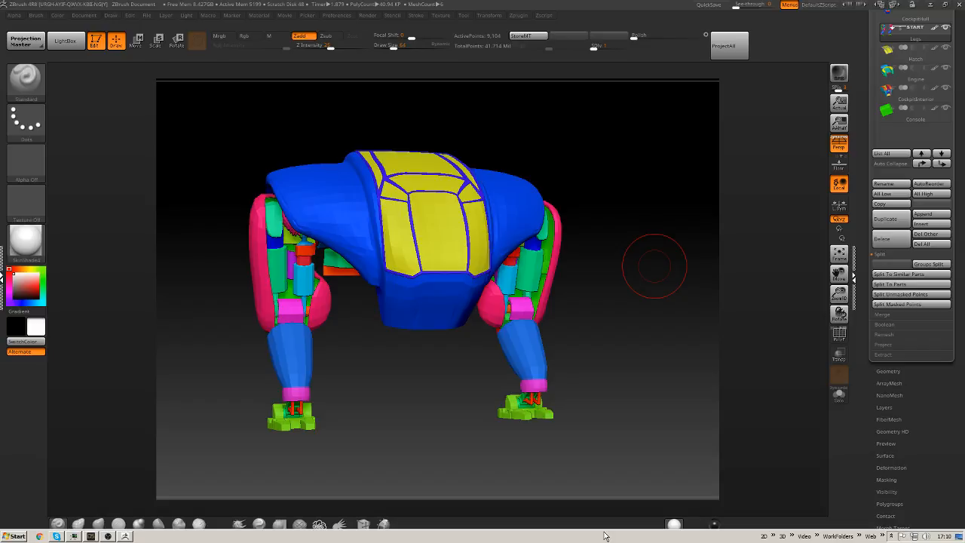
pyautogui.click(791, 536)
pyautogui.click(753, 144)
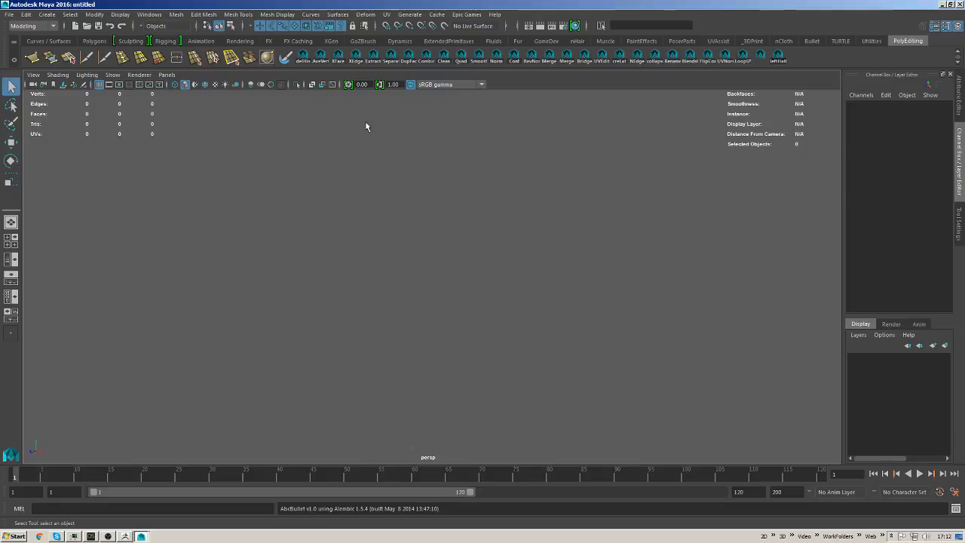
# Check the four-view layout, return to the single perspective view and bring the ground grid into view.
pyautogui.click(389, 206)
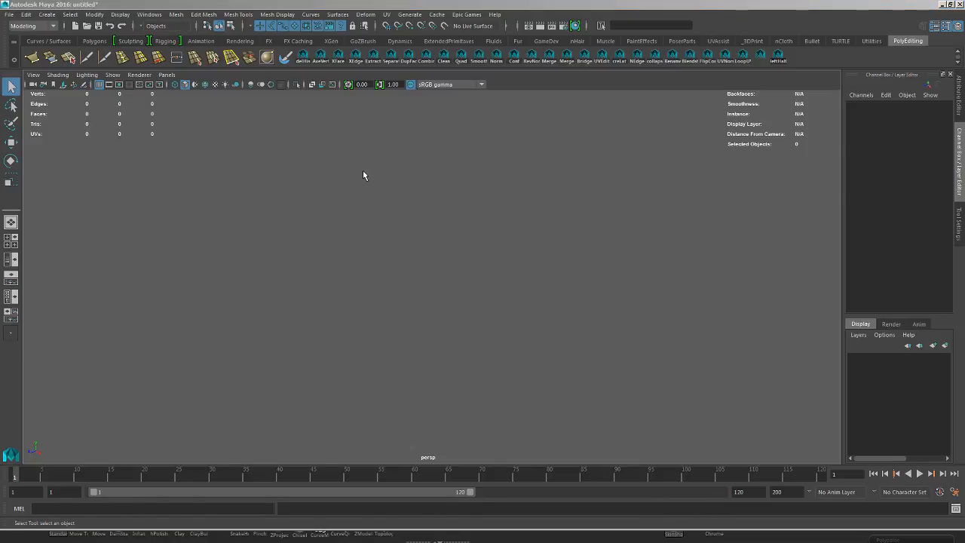
pyautogui.press('space')
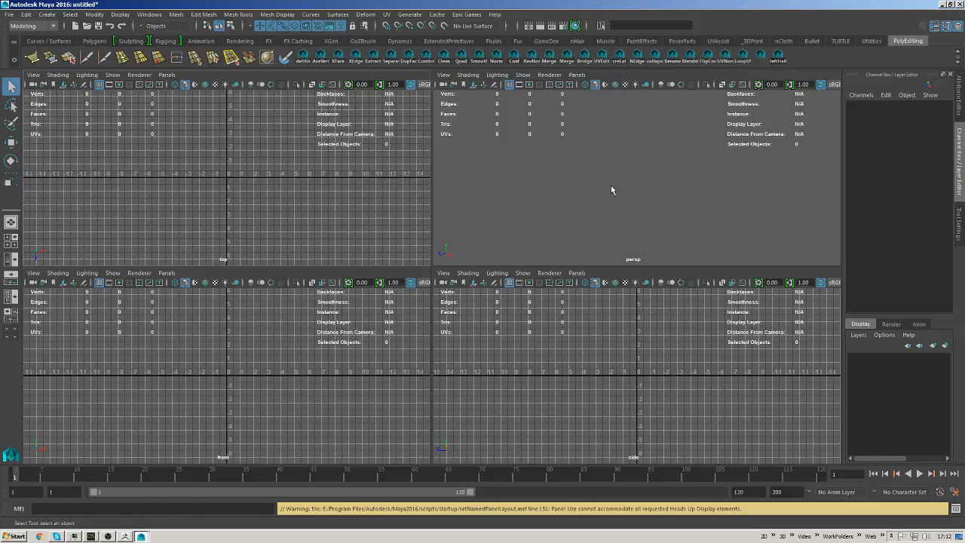
pyautogui.press('space')
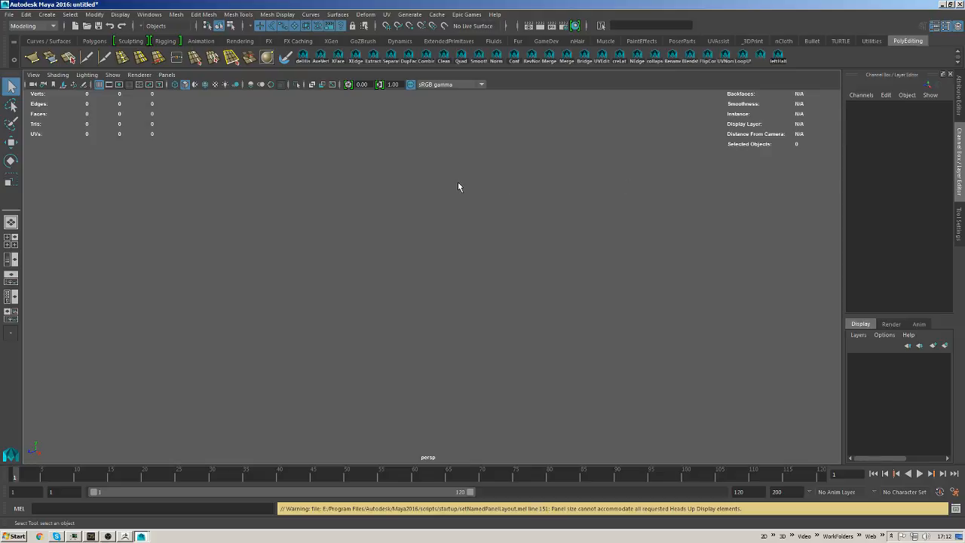
pyautogui.rightClick(341, 208)
pyautogui.click(338, 234)
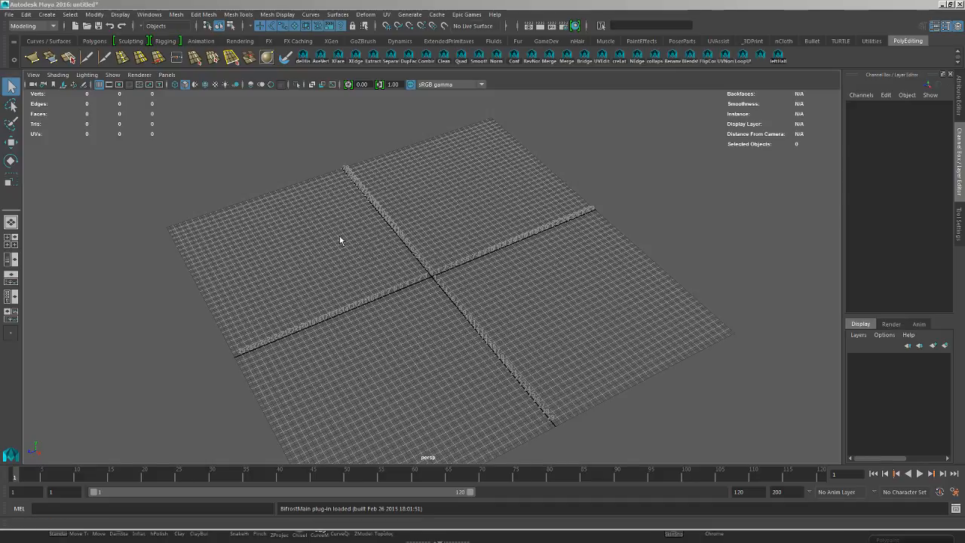
pyautogui.keyDown('alt'); pyautogui.moveTo(447, 328); pyautogui.dragTo(435, 295); pyautogui.keyUp('alt')
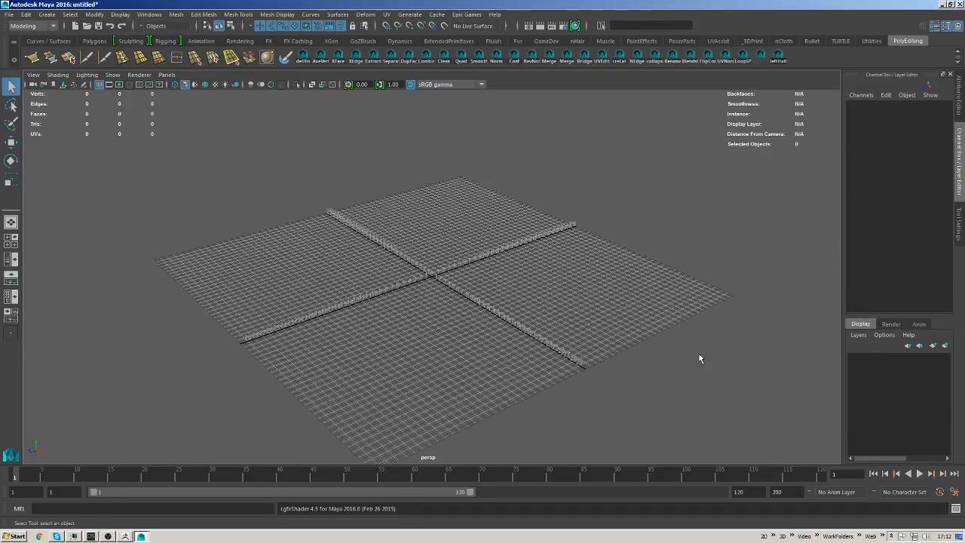
# Open the local scenes folder and browse to the DEV folder inside Mecha\Mecha 001.
pyautogui.click(858, 536)
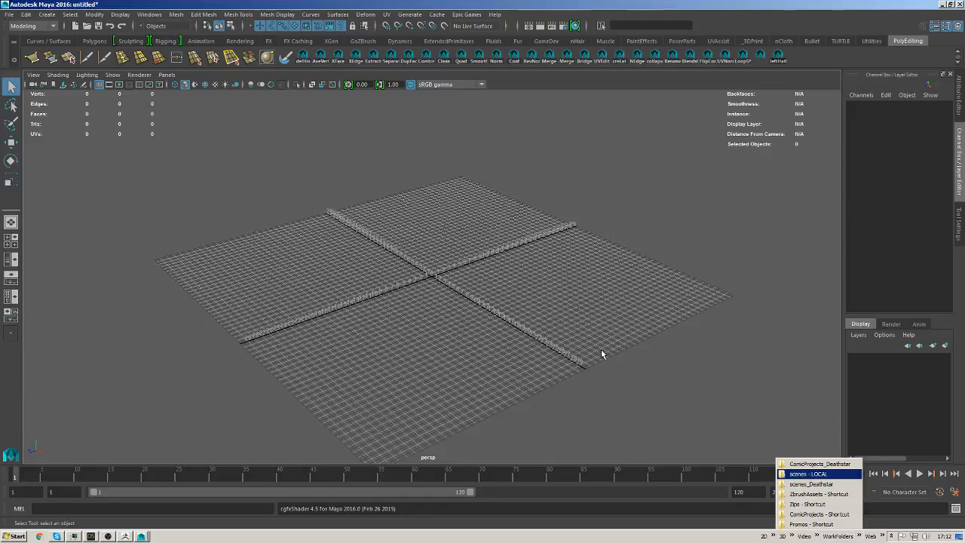
pyautogui.press('Return')
pyautogui.click(648, 382)
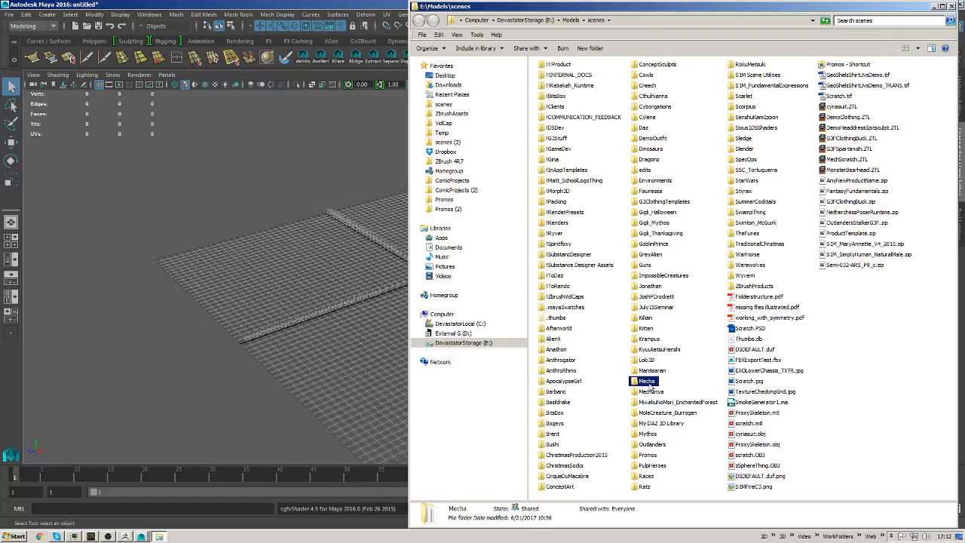
pyautogui.doubleClick(648, 382)
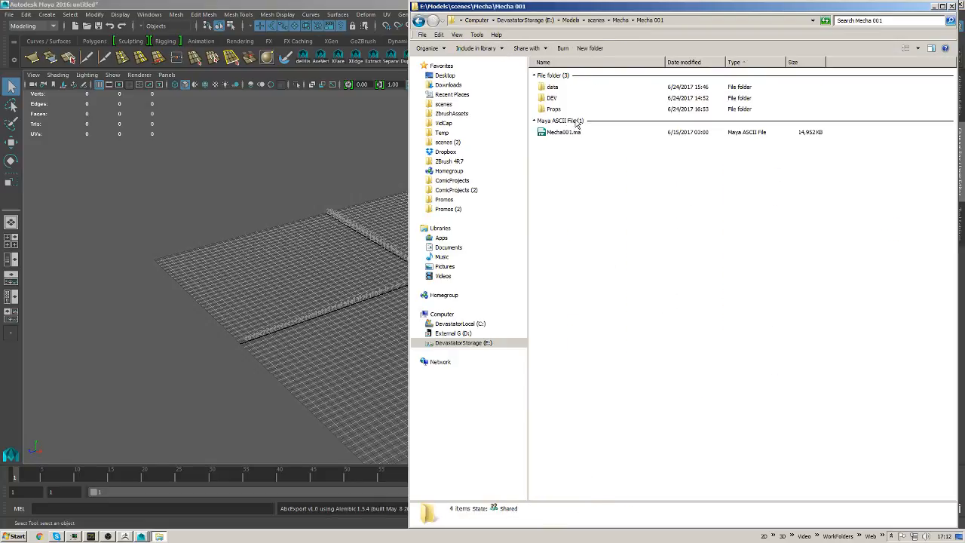
pyautogui.doubleClick(554, 98)
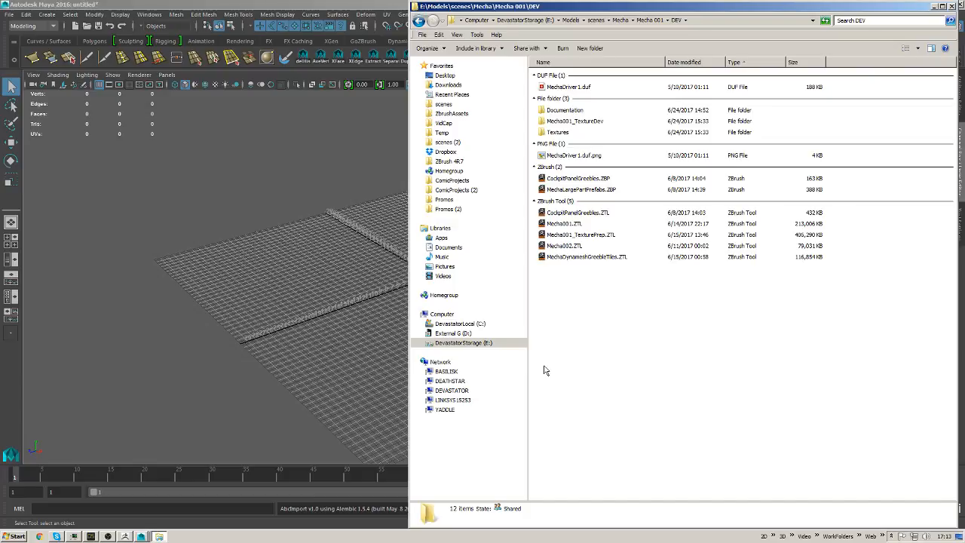
# Import Mecha001.obj from the Mecha001_TextureDev folder into the Maya scene.
pyautogui.doubleClick(566, 122)
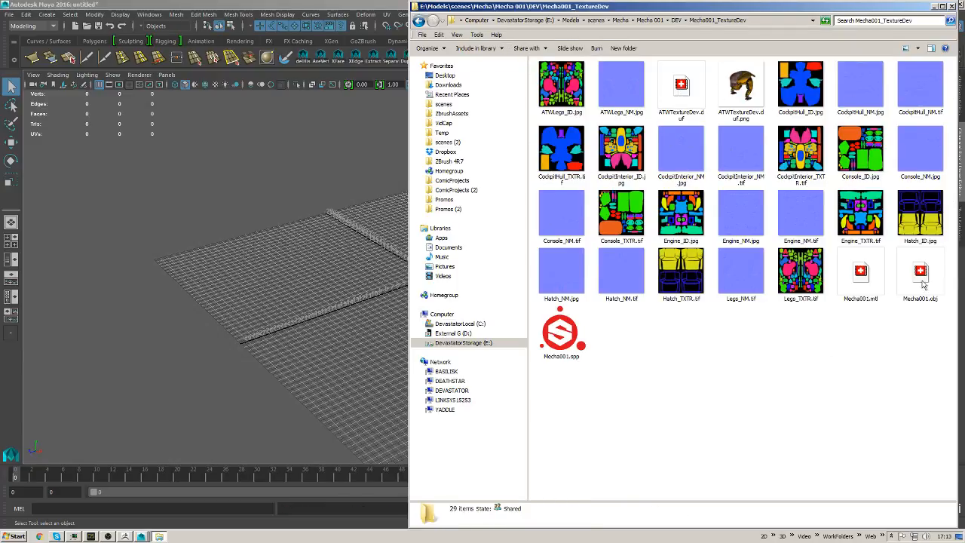
pyautogui.moveTo(915, 284); pyautogui.dragTo(327, 291)
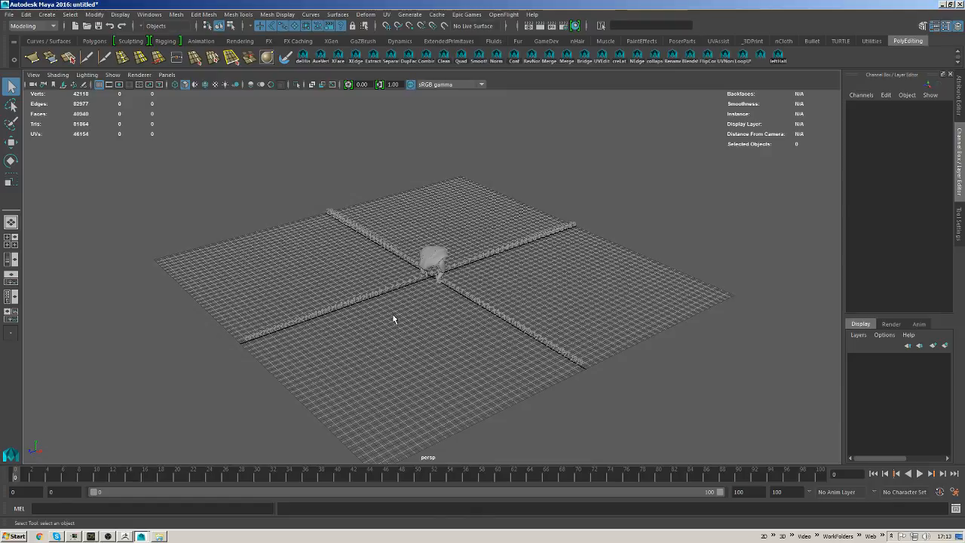
# Select the whole imported mech mesh in the perspective view after inspecting it up close from several angles.
pyautogui.keyDown('alt'); pyautogui.moveTo(393, 316); pyautogui.dragTo(438, 321); pyautogui.keyUp('alt')
pyautogui.keyDown('alt'); pyautogui.moveTo(437, 321); pyautogui.dragTo(754, 422, button='right'); pyautogui.keyUp('alt')
pyautogui.keyDown('alt'); pyautogui.moveTo(380, 299); pyautogui.dragTo(603, 328); pyautogui.keyUp('alt')
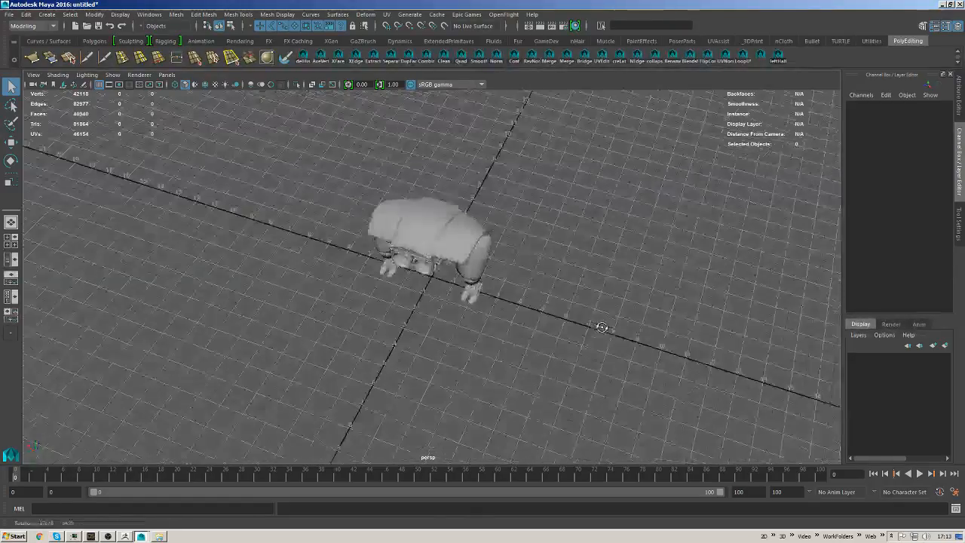
pyautogui.keyDown('alt'); pyautogui.moveTo(558, 332); pyautogui.dragTo(762, 397, button='right'); pyautogui.keyUp('alt')
pyautogui.keyDown('alt'); pyautogui.moveTo(522, 286); pyautogui.dragTo(332, 226); pyautogui.keyUp('alt')
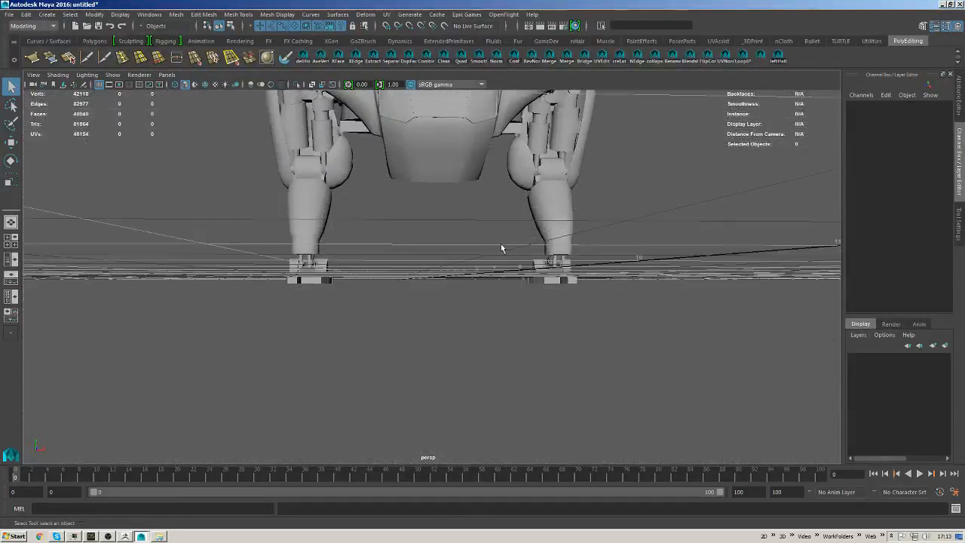
pyautogui.keyDown('alt'); pyautogui.moveTo(501, 245); pyautogui.dragTo(491, 352, button='middle'); pyautogui.keyUp('alt')
pyautogui.keyDown('alt'); pyautogui.moveTo(487, 336); pyautogui.dragTo(566, 358); pyautogui.keyUp('alt')
pyautogui.moveTo(598, 194); pyautogui.dragTo(453, 253)
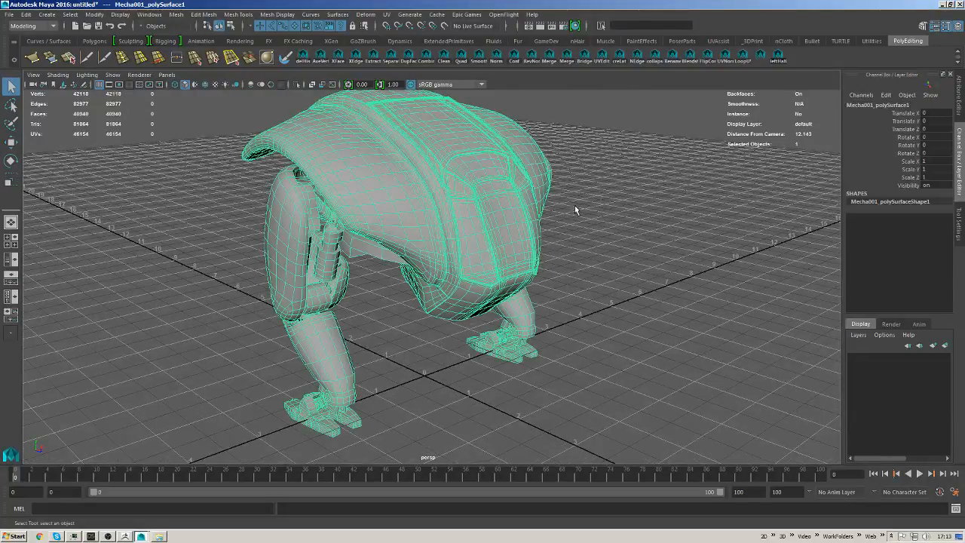
# Open the UV editor for the mech, hide the texture image and show all UV tiles in the full view.
pyautogui.keyDown('alt'); pyautogui.moveTo(575, 209); pyautogui.dragTo(422, 240); pyautogui.keyUp('alt')
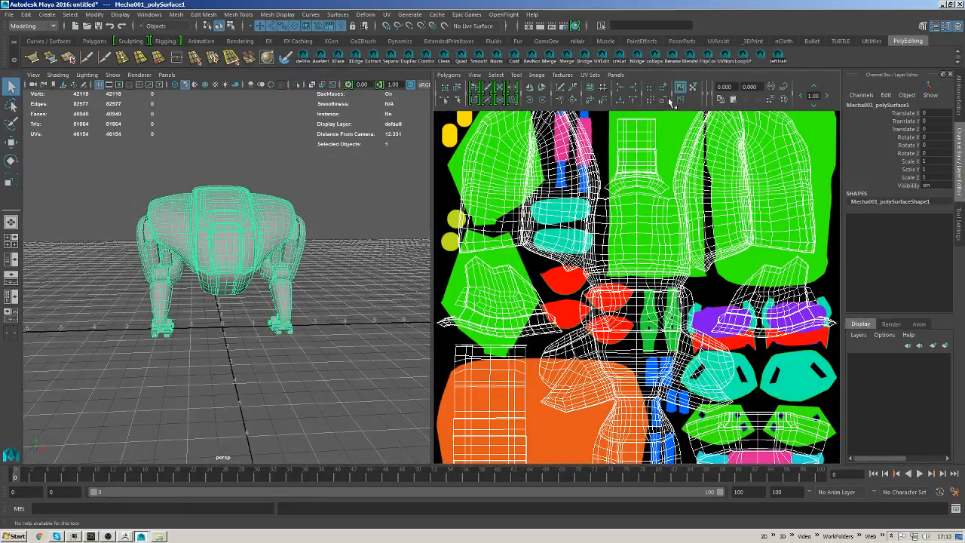
pyautogui.click(680, 100)
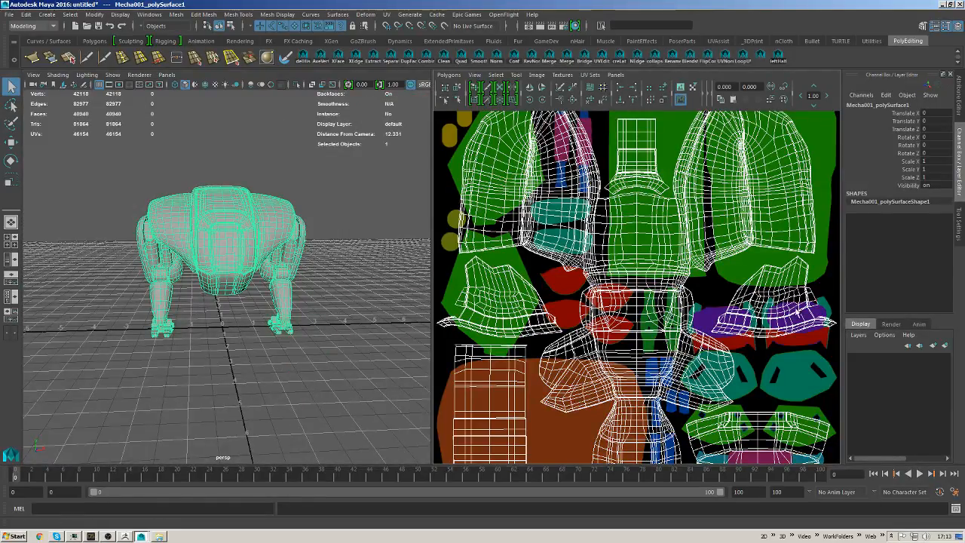
pyautogui.keyDown('alt'); pyautogui.moveTo(535, 243); pyautogui.dragTo(531, 243, button='middle'); pyautogui.keyUp('alt')
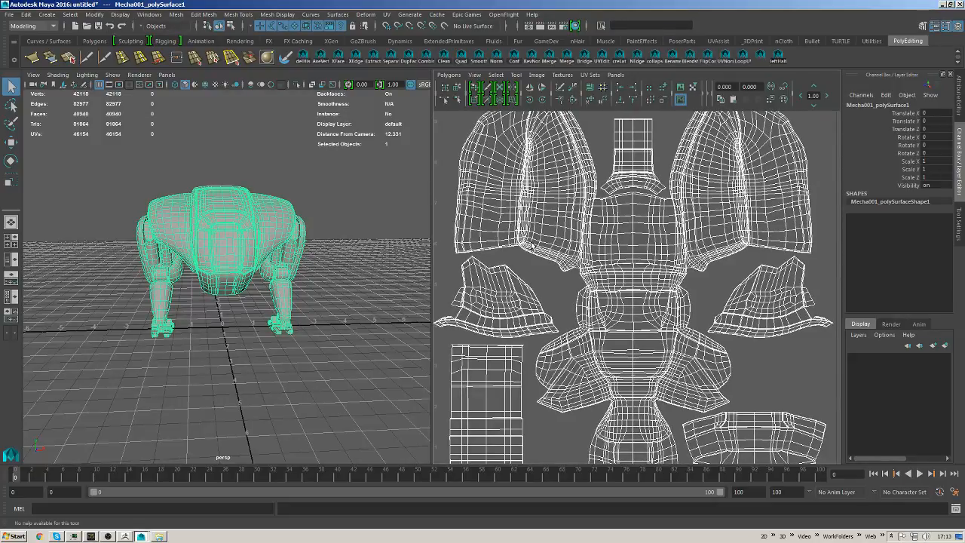
pyautogui.press('a')
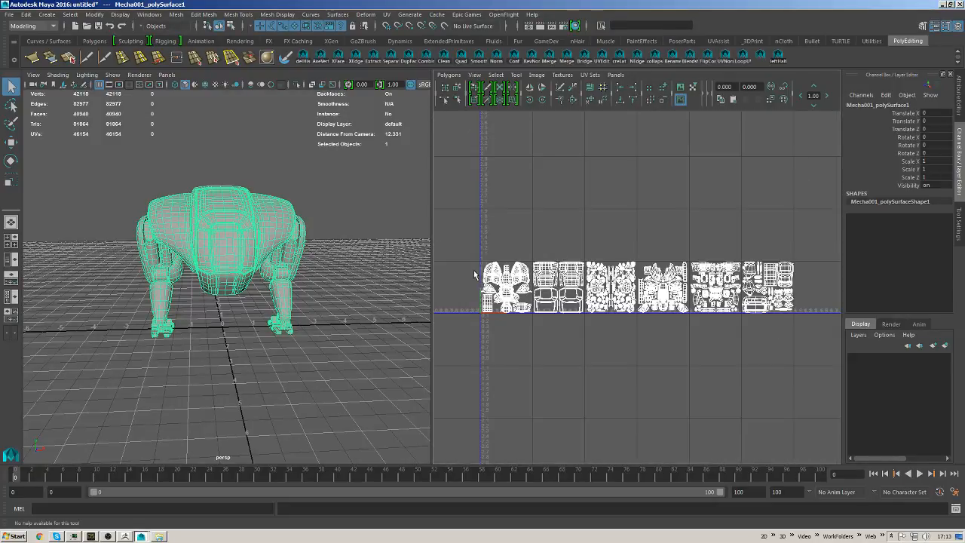
pyautogui.press('space')
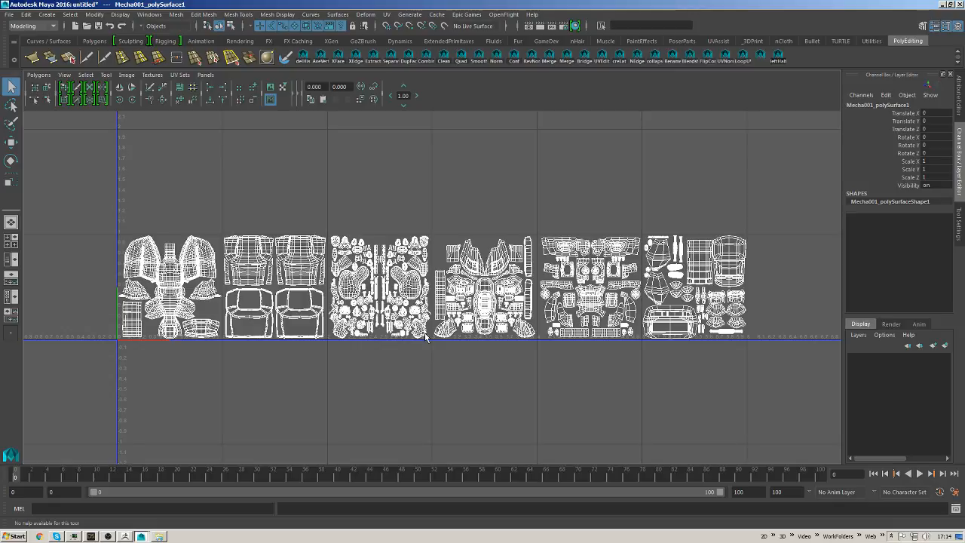
# Select all UVs of the hatch shells in the second UV tile.
pyautogui.press('F8')
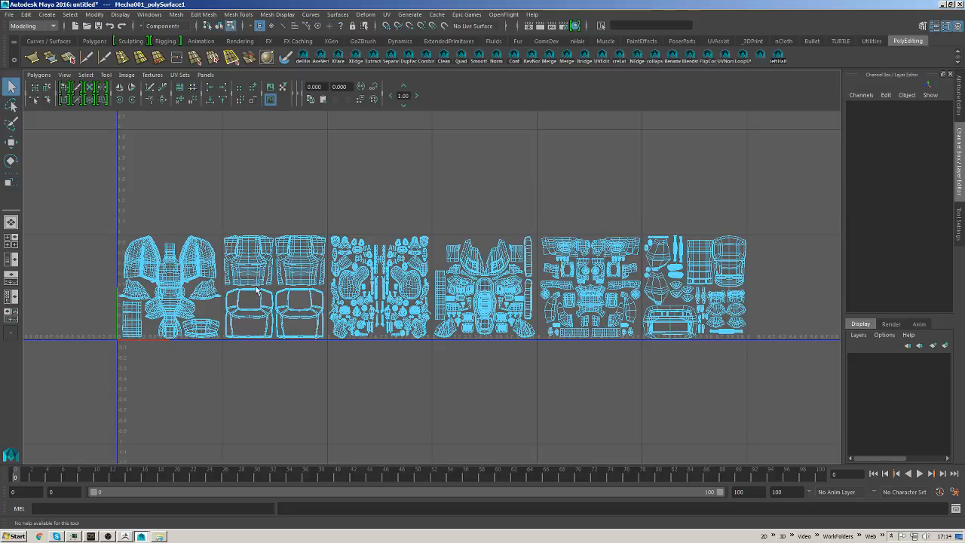
pyautogui.moveTo(220, 226); pyautogui.dragTo(327, 356)
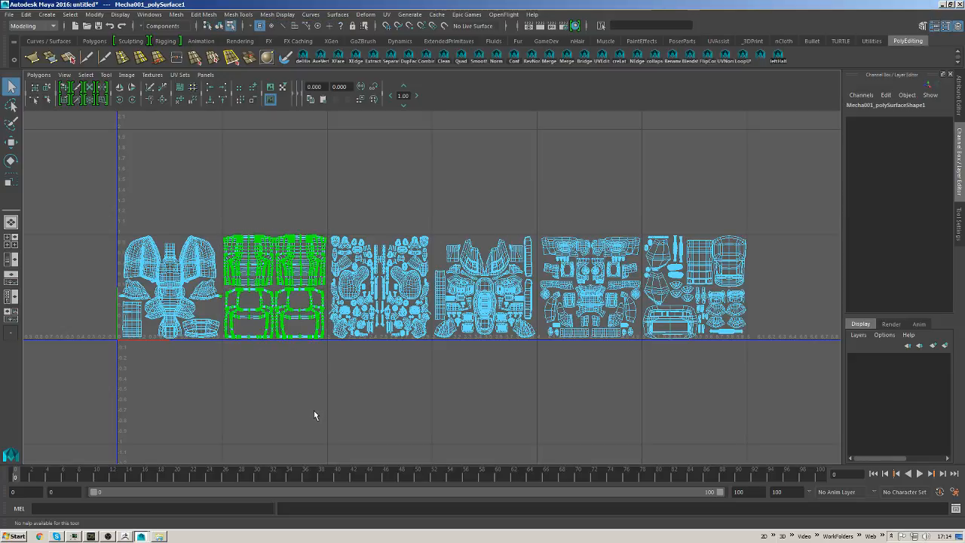
# Switch to DAZ Studio, look at the mech from the front and side, and set the viewport to UV View.
pyautogui.click(92, 536)
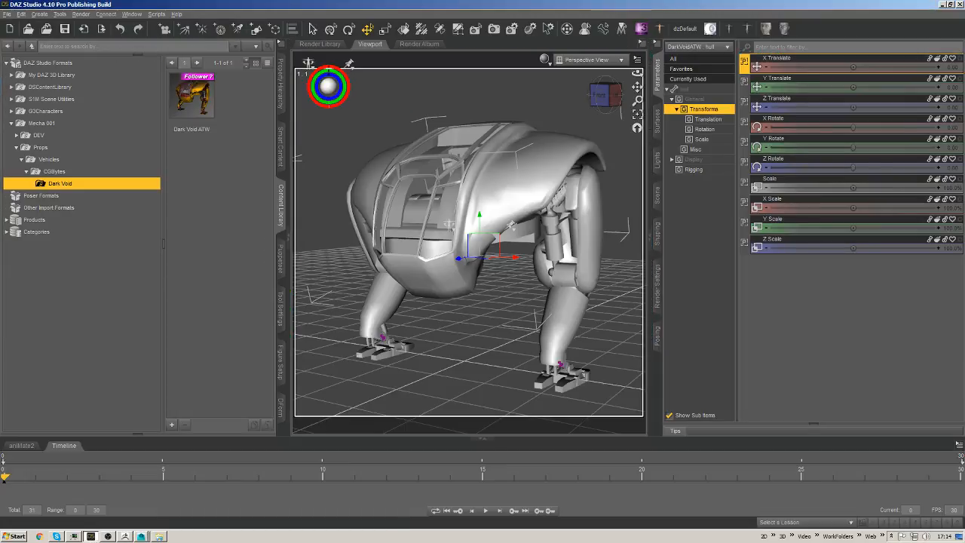
pyautogui.click(603, 96)
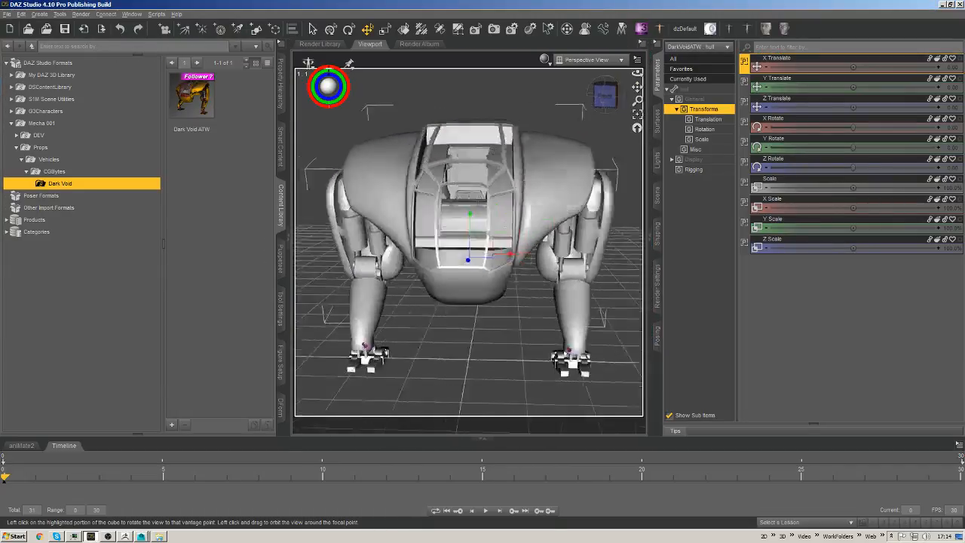
pyautogui.moveTo(605, 96); pyautogui.dragTo(558, 98)
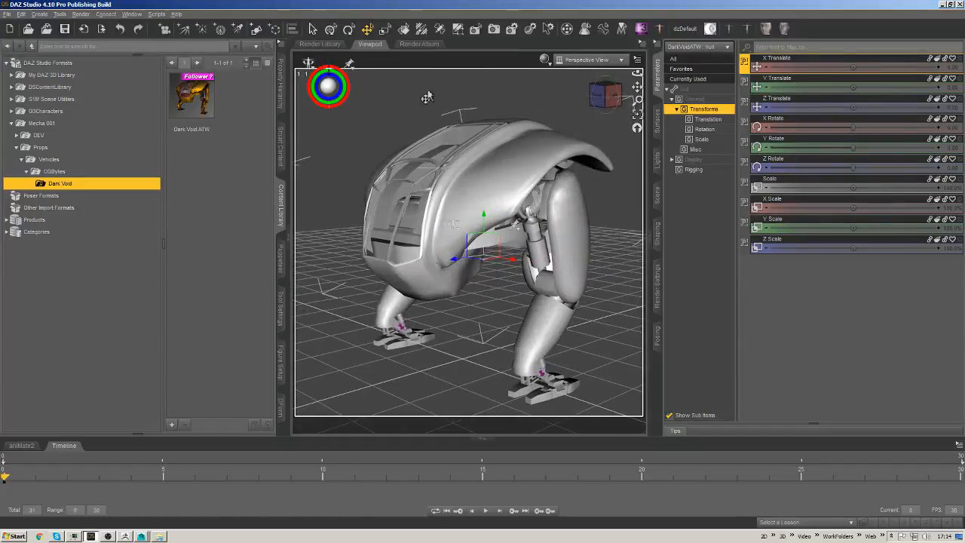
pyautogui.click(588, 60)
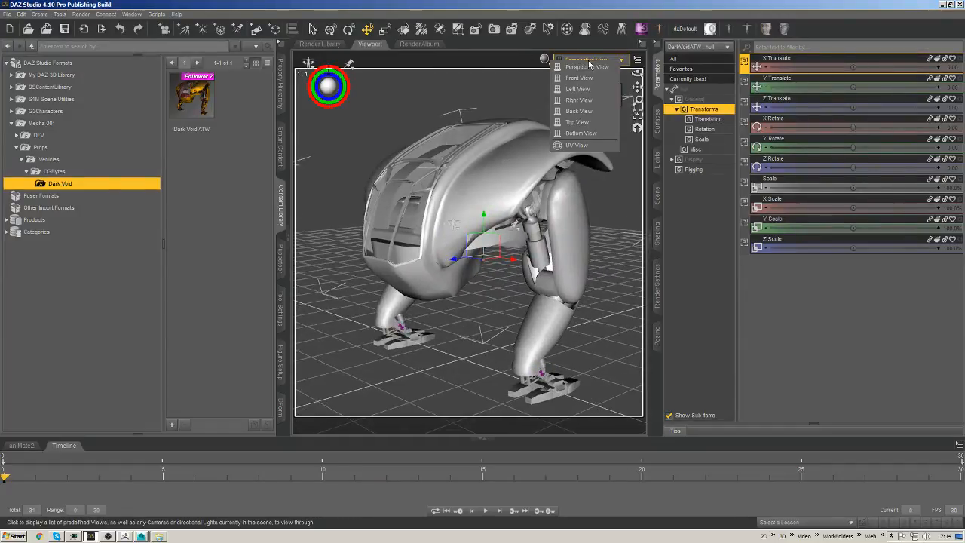
pyautogui.click(585, 146)
# Try the View by Node UV display and return to View by Material.
pyautogui.click(388, 60)
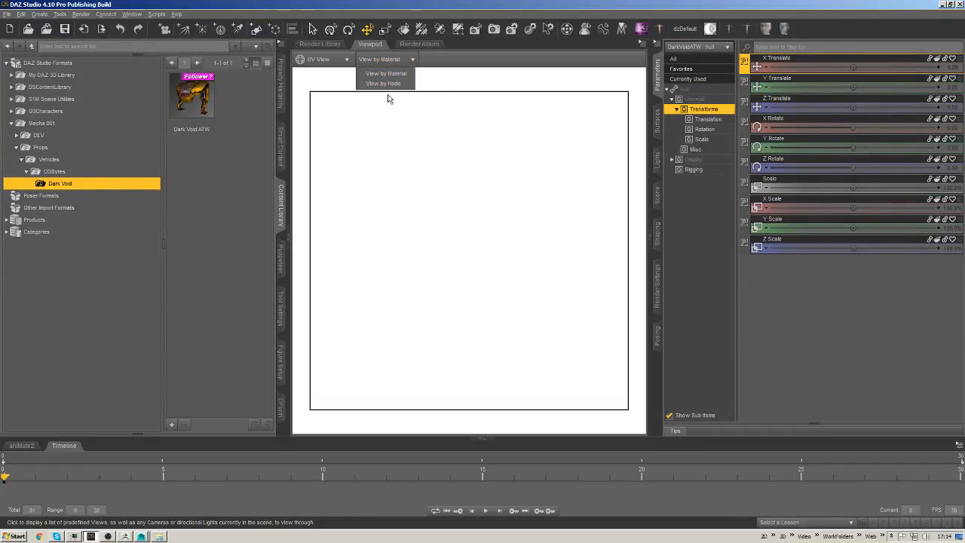
pyautogui.click(385, 83)
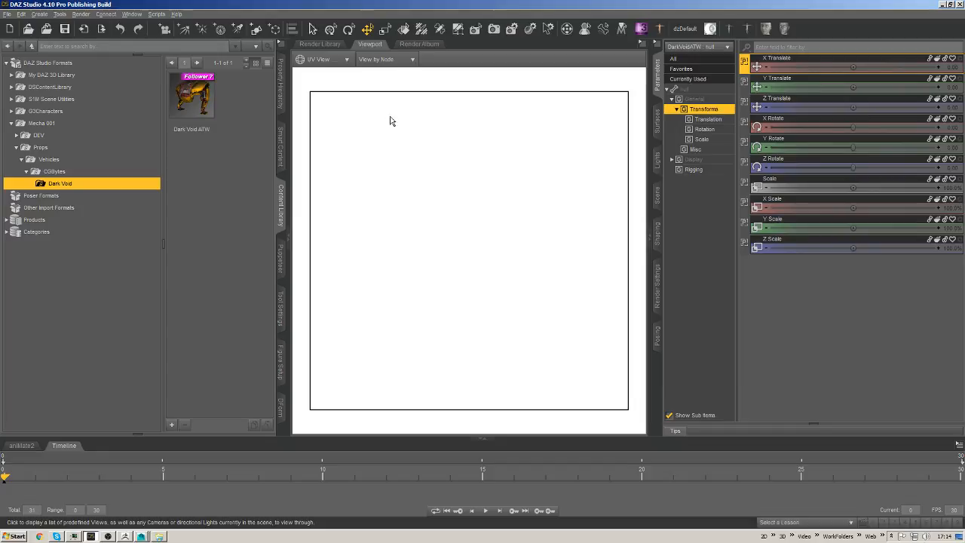
pyautogui.click(404, 60)
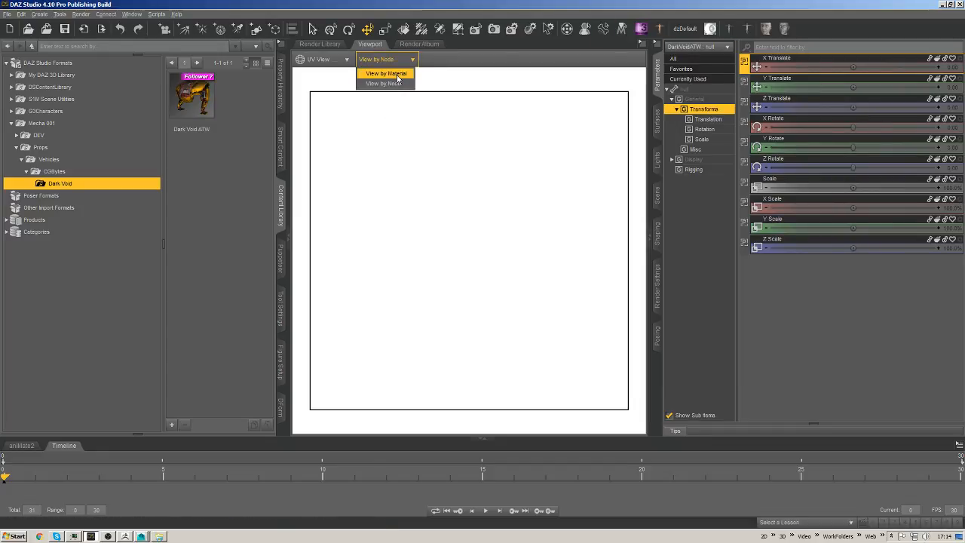
pyautogui.click(397, 74)
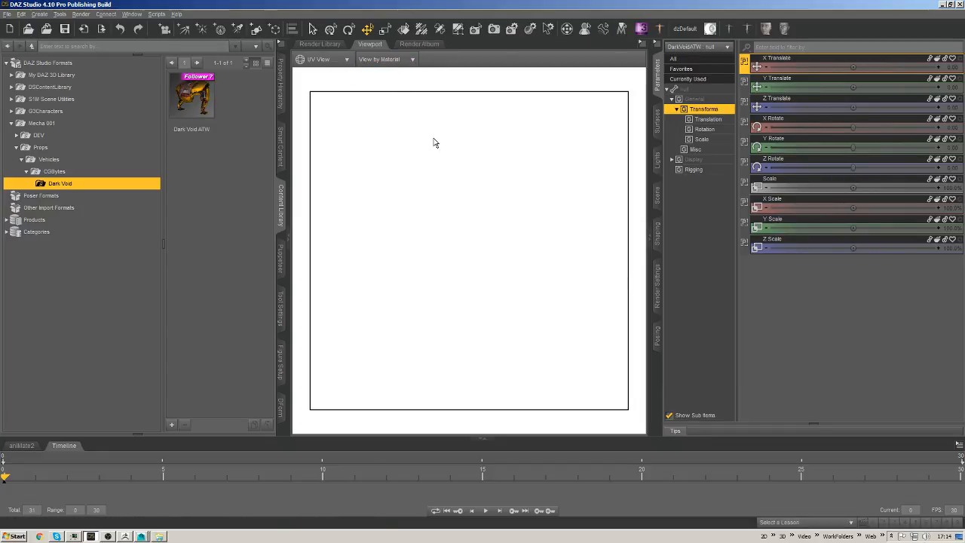
# Display the mech's overlapping UVs by selecting the whole DarkVoidATW figure in the surface list.
pyautogui.click(688, 90)
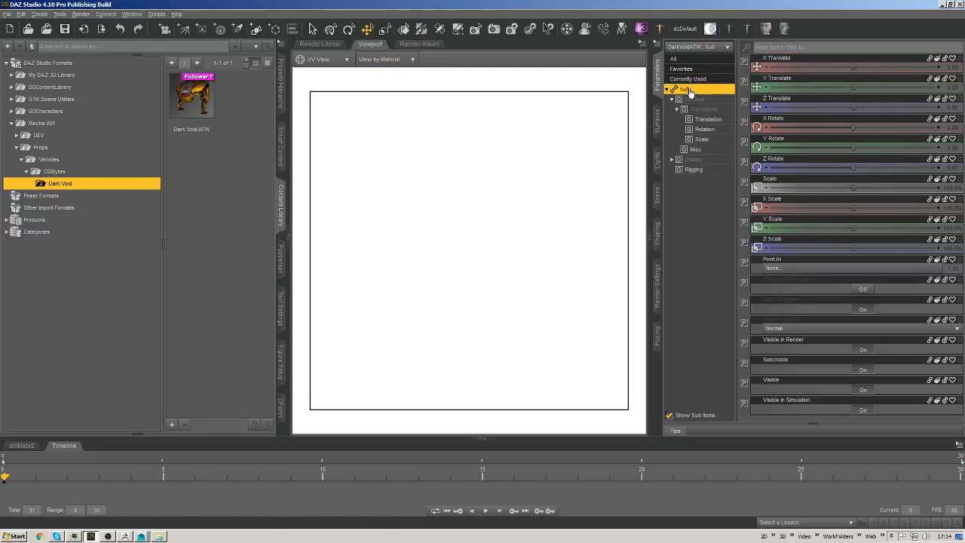
pyautogui.click(657, 121)
pyautogui.click(694, 97)
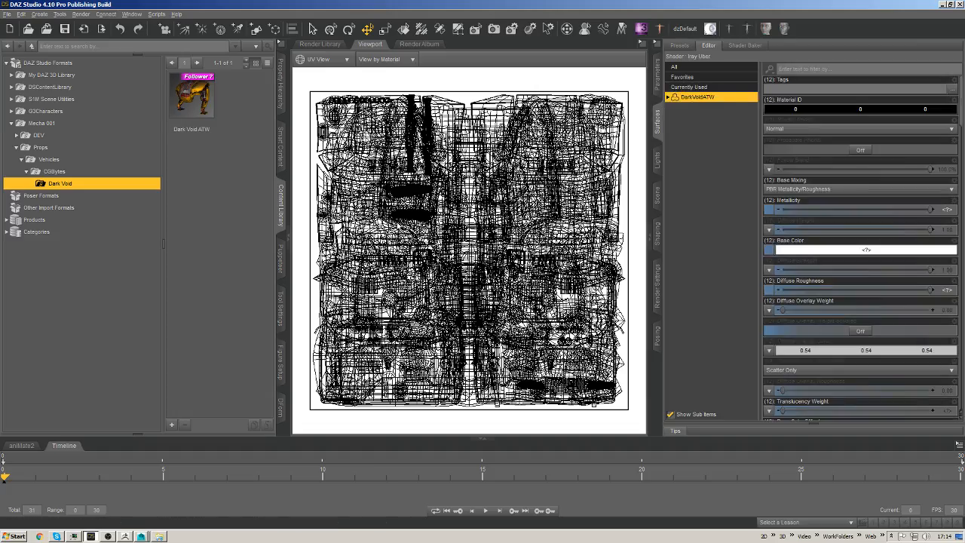
# Try View by Node with only the CockpitHull surface selected, and return to all DarkVoidATW surfaces viewed by material.
pyautogui.click(388, 61)
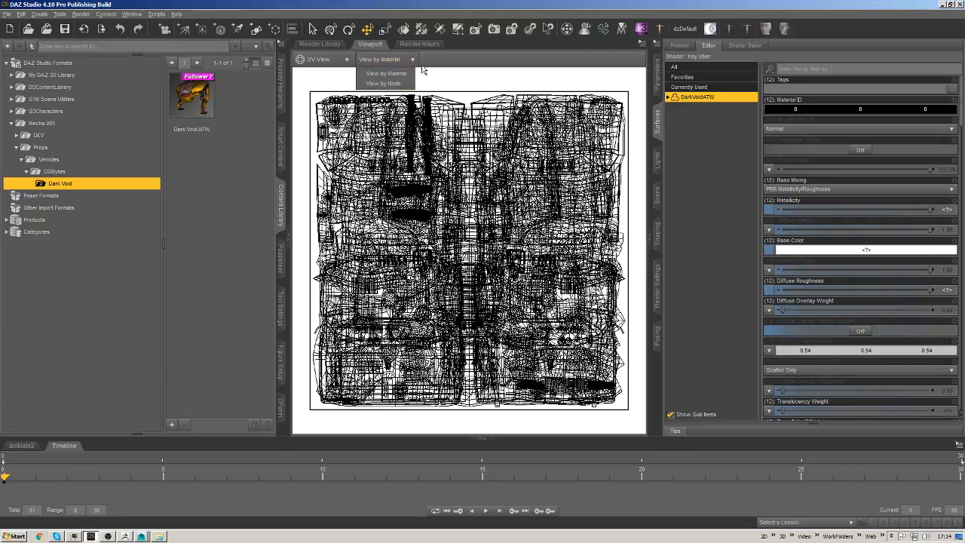
pyautogui.click(386, 83)
pyautogui.click(669, 97)
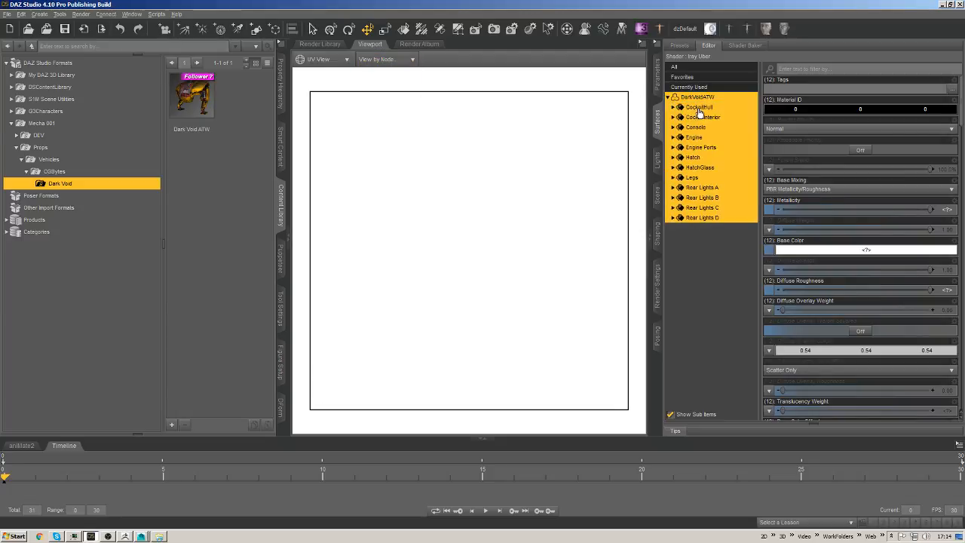
pyautogui.click(698, 107)
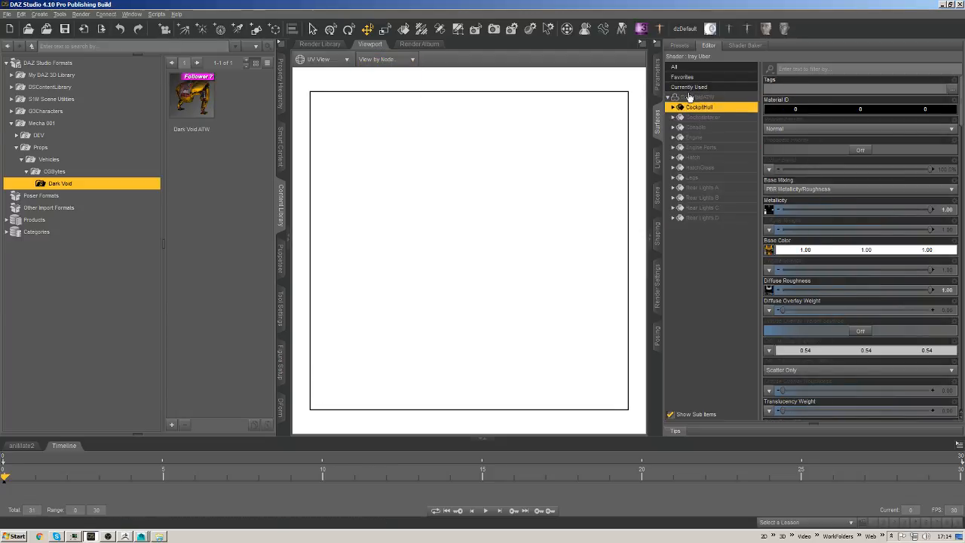
pyautogui.click(688, 97)
pyautogui.click(387, 59)
pyautogui.click(386, 72)
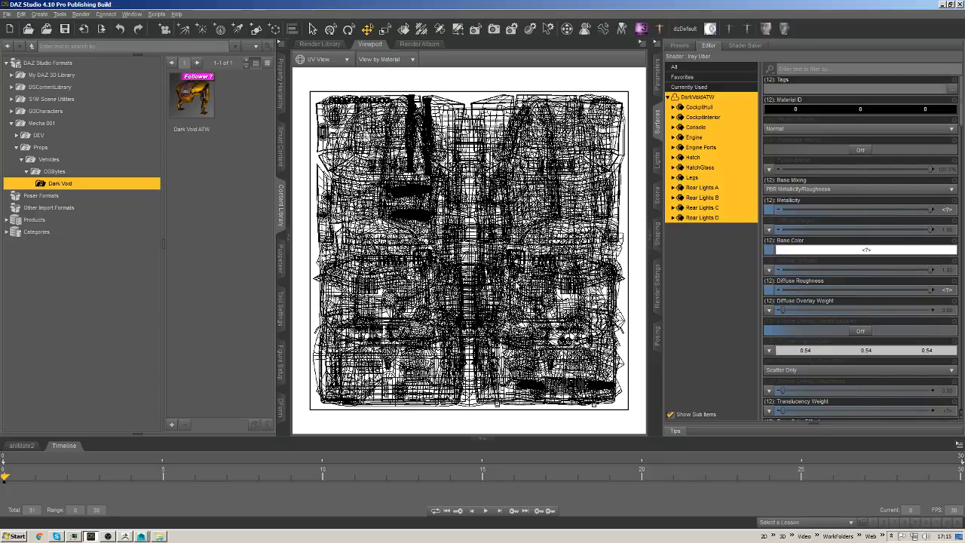
# Switch to Maya and shift the selected hatch UVs by 1.00 onto the first tile and back to the second.
pyautogui.hotkey('alt', 'Tab')
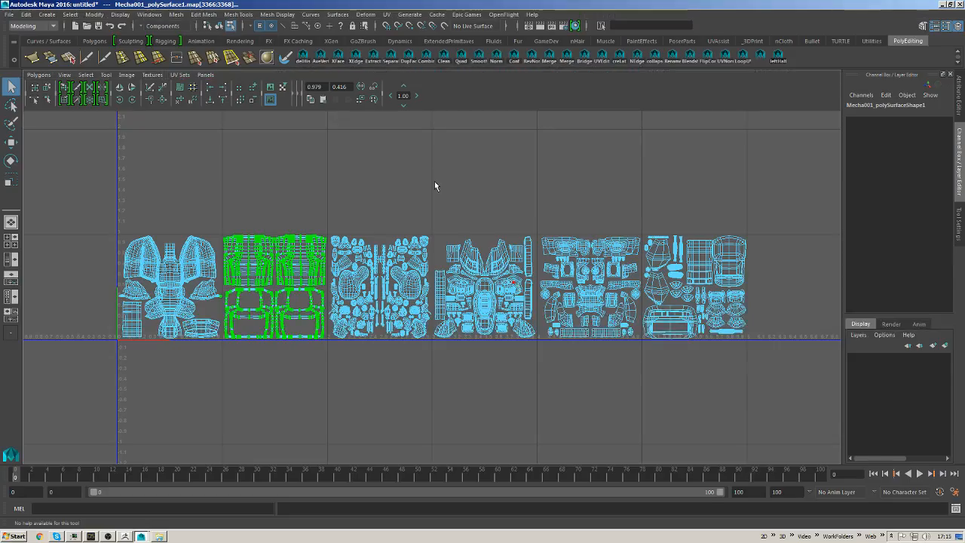
pyautogui.click(390, 97)
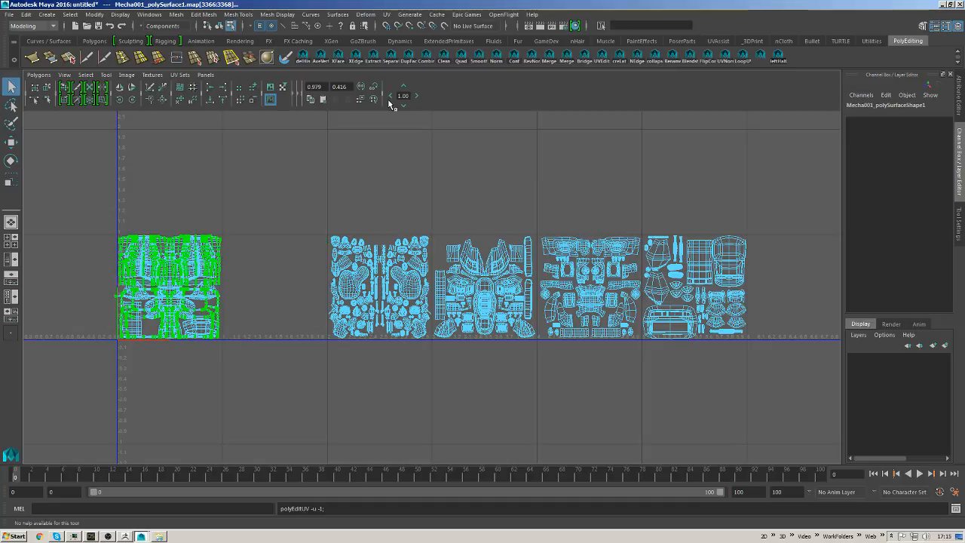
pyautogui.press('f')
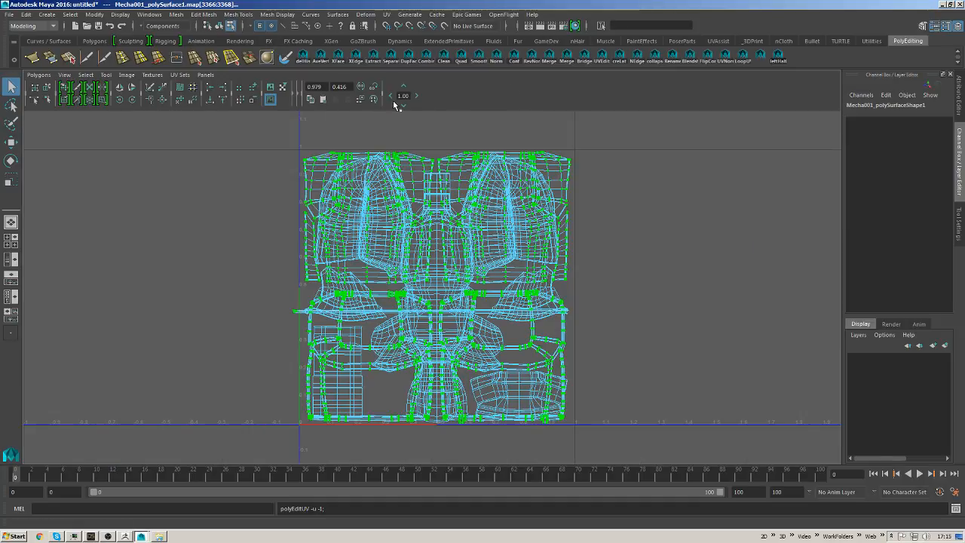
pyautogui.click(416, 96)
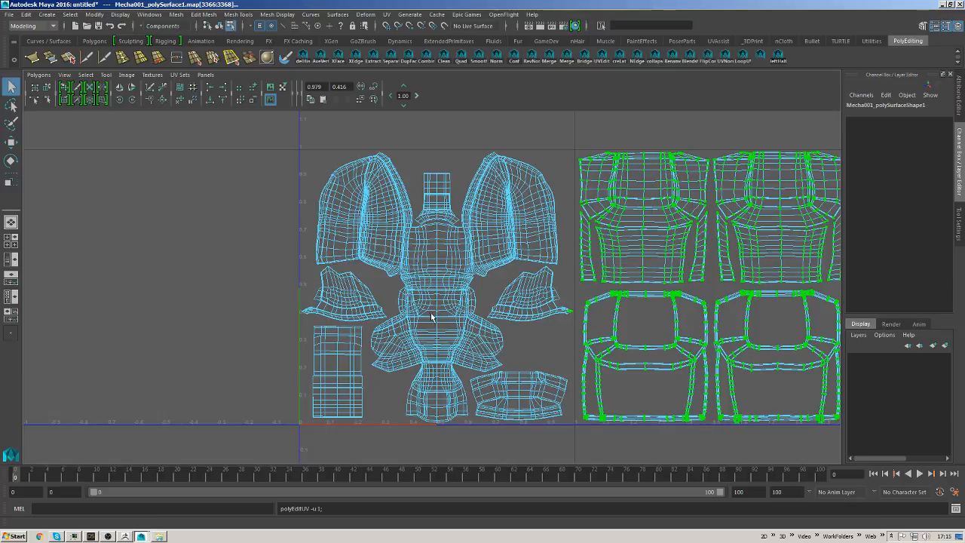
pyautogui.press('f')
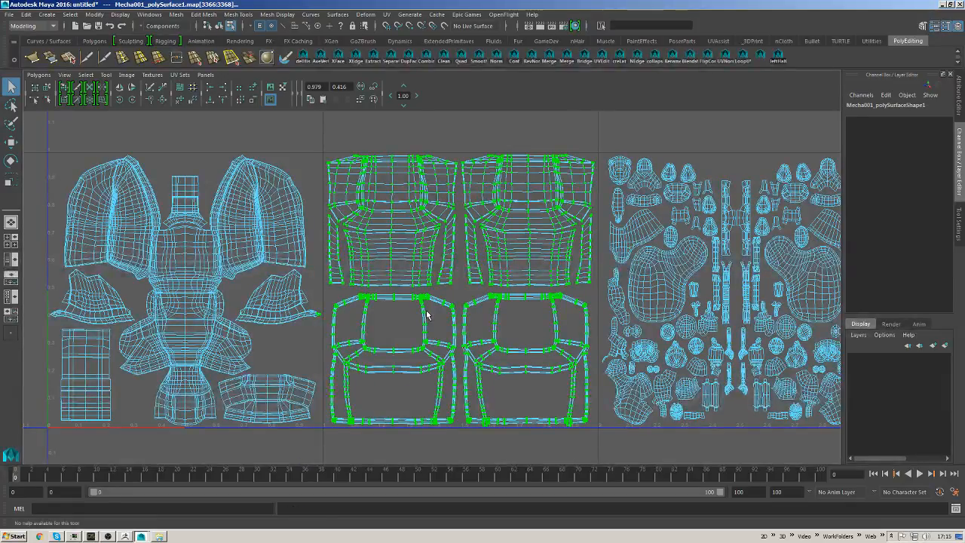
# Deselect the hatch UVs and show all UV tiles in the editor.
pyautogui.click(344, 173)
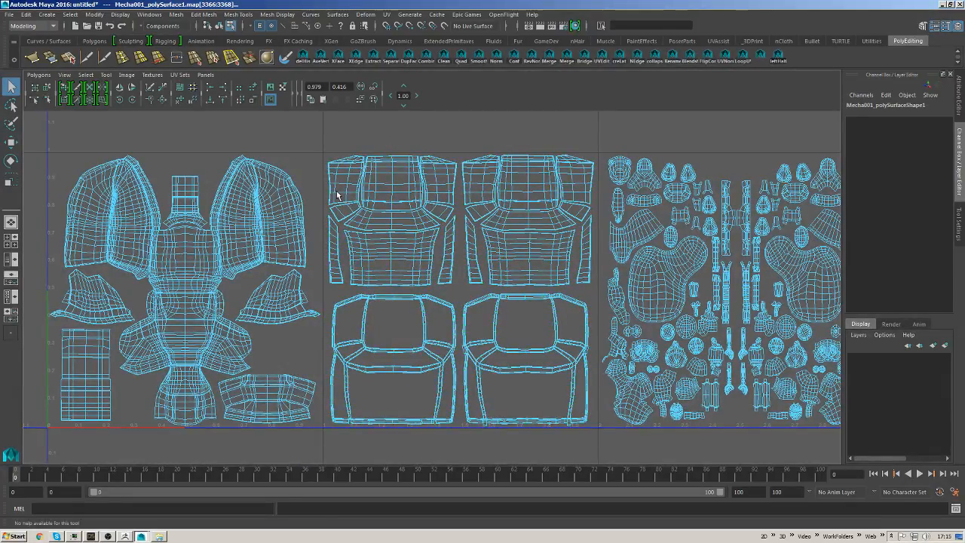
pyautogui.press('a')
pyautogui.click(337, 191)
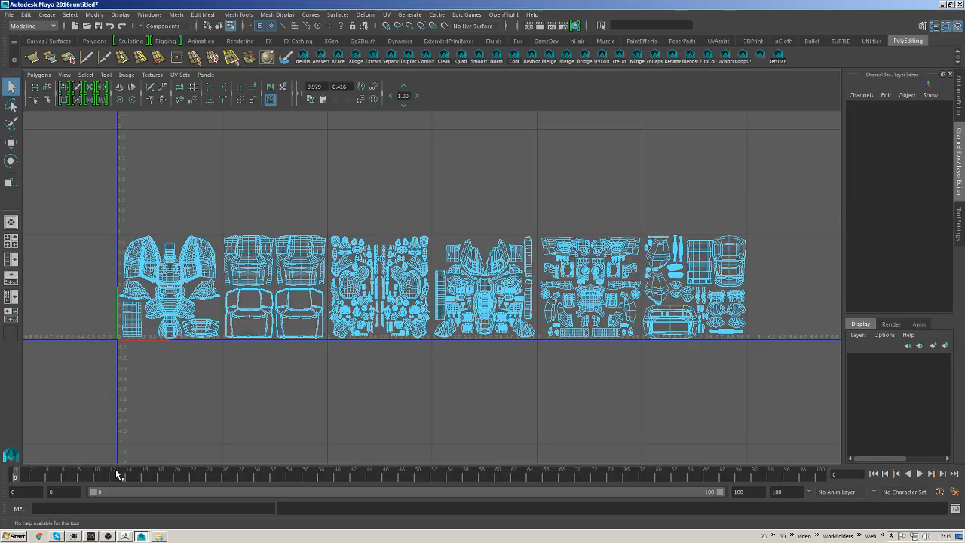
# Close Maya and switch the DAZ Studio viewport from UV View back to a 3D view.
pyautogui.hotkey('alt', 'Tab')
pyautogui.click(960, 4)
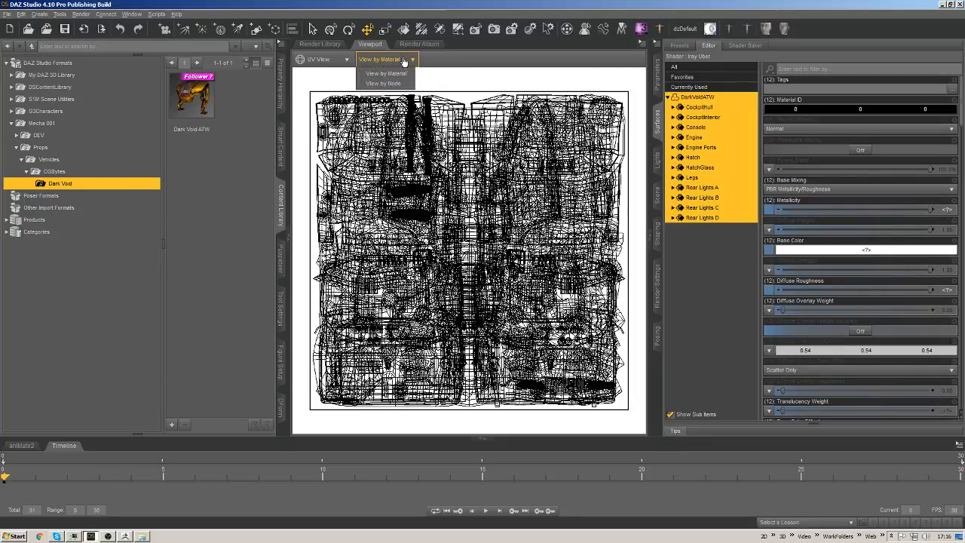
pyautogui.click(339, 61)
pyautogui.click(330, 74)
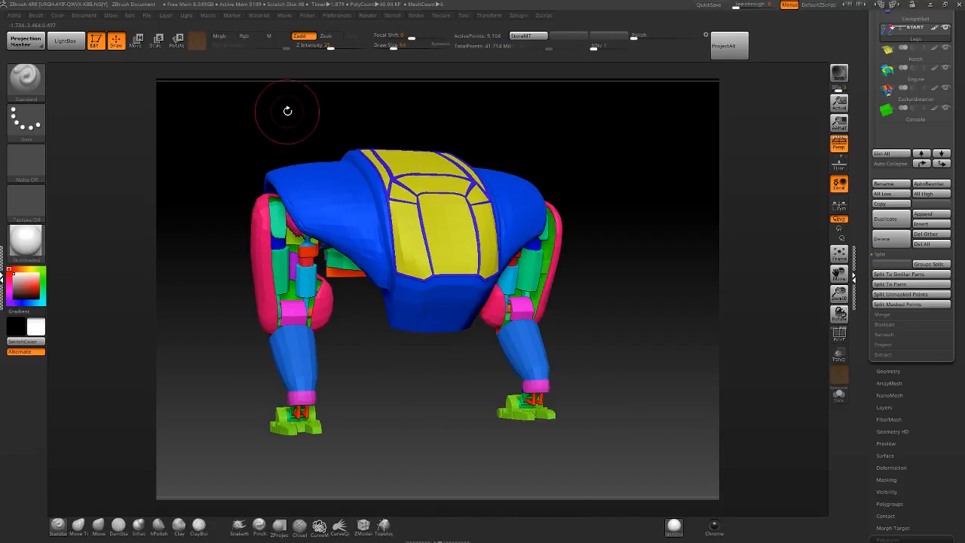
# Turn the mech to its front and preview the CockpitInterior subtool's polygroups.
pyautogui.moveTo(287, 107); pyautogui.dragTo(517, 267)
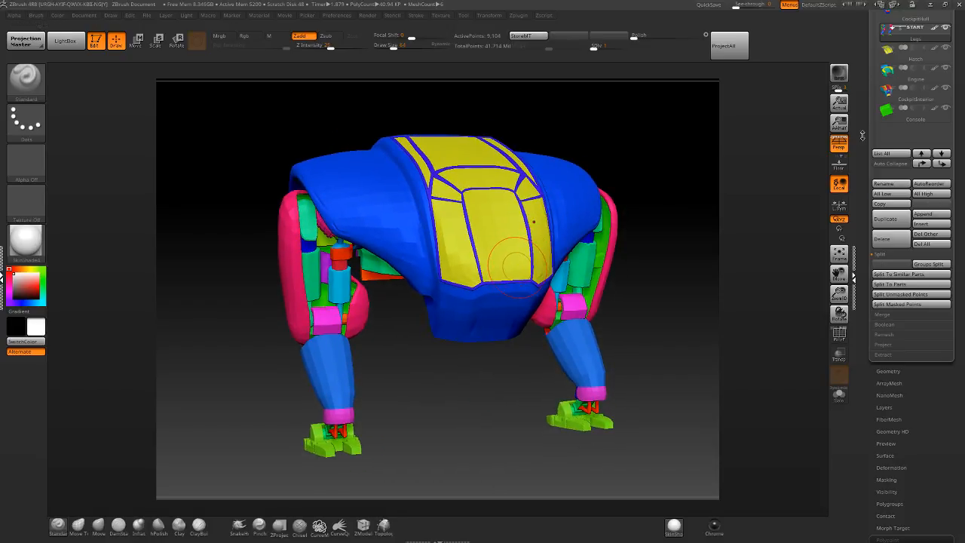
pyautogui.moveTo(863, 136); pyautogui.dragTo(860, 231)
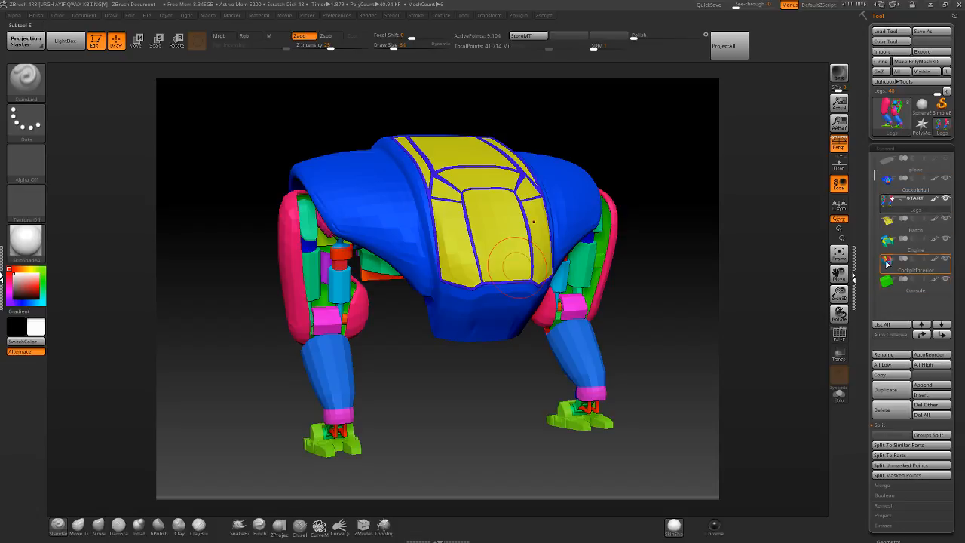
pyautogui.moveTo(887, 263)
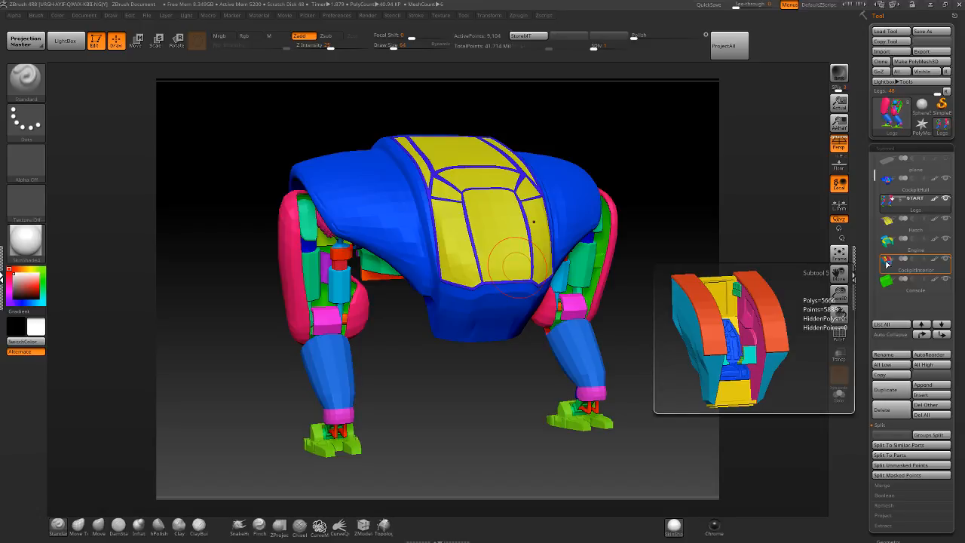
# Minimize ZBrush to reveal the Mecha001_TextureDev folder and launch Substance Painter 2.
pyautogui.hotkey('alt', 'Tab')
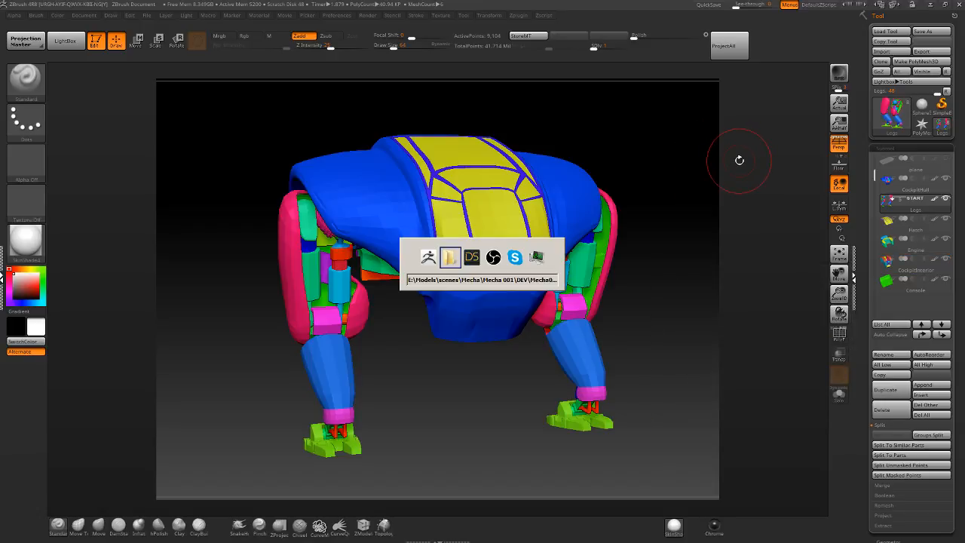
pyautogui.hotkey('alt', 'Tab')
pyautogui.click(931, 4)
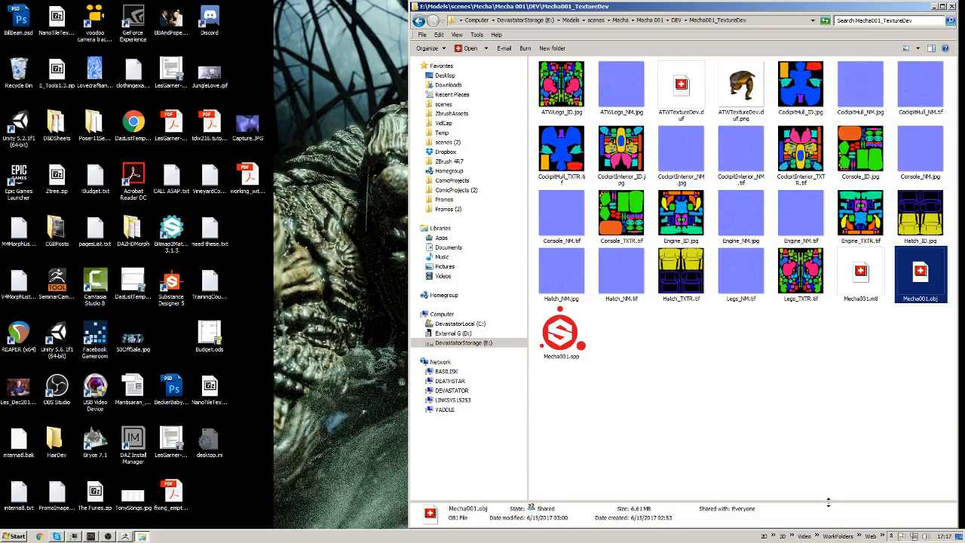
pyautogui.click(791, 537)
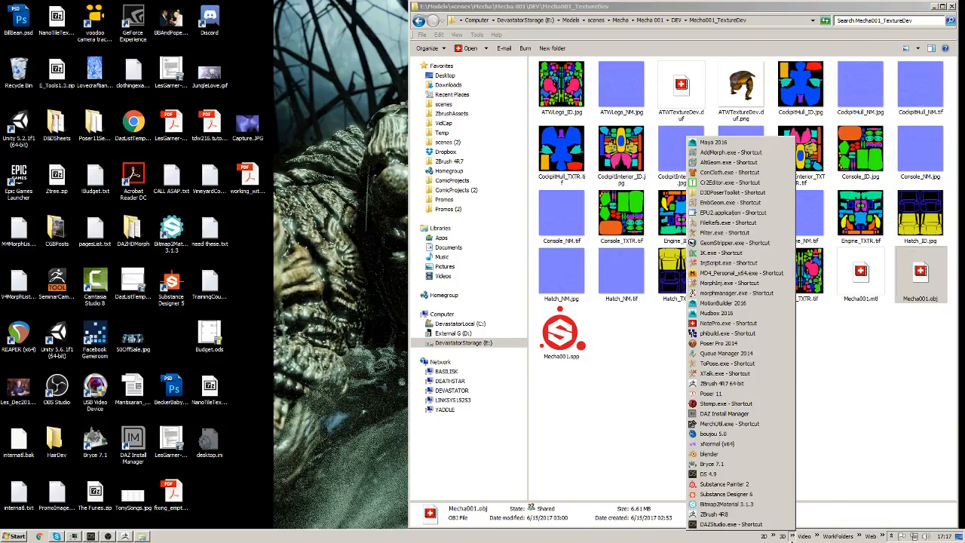
pyautogui.click(755, 485)
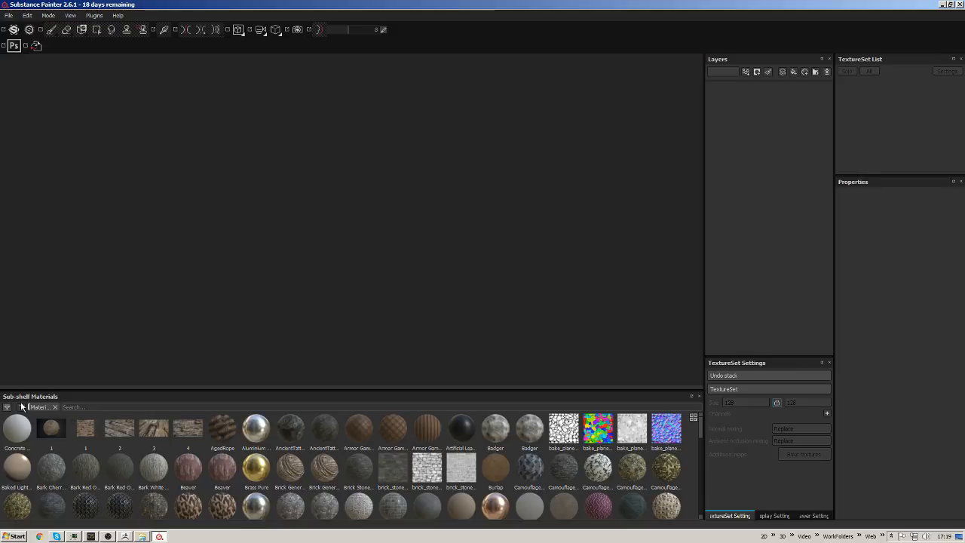
# Remove the Materials filter from the shelf and display its folder tree from the top.
pyautogui.click(54, 407)
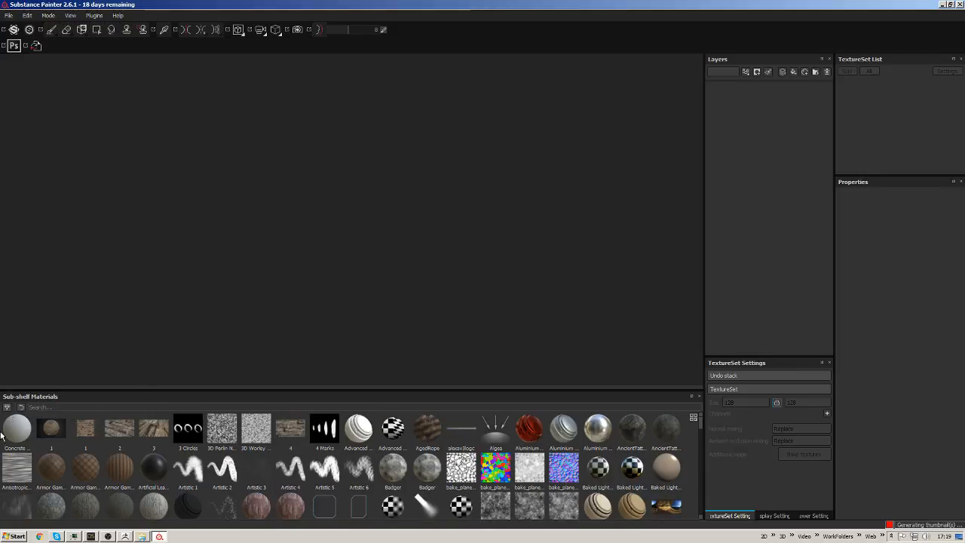
pyautogui.click(7, 408)
pyautogui.scroll(-10, 42, 476)
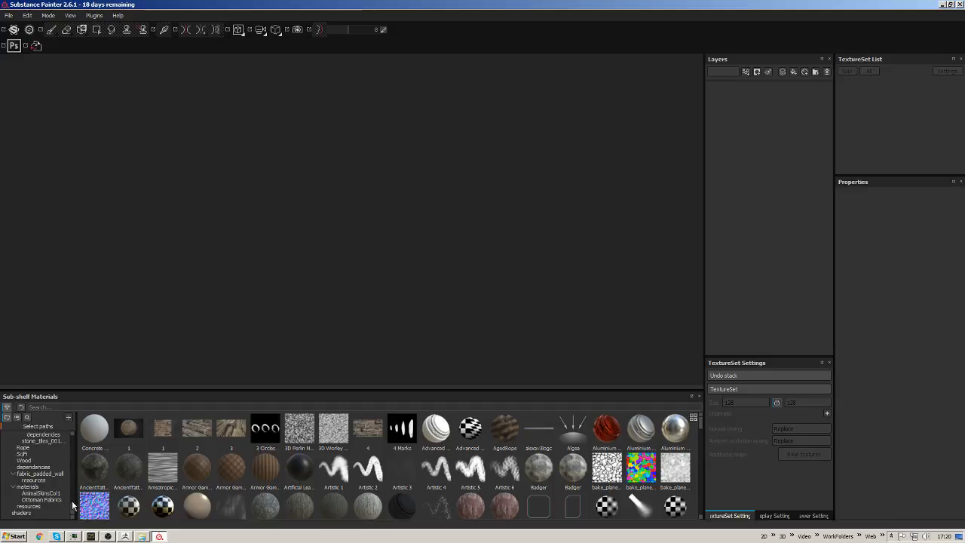
pyautogui.moveTo(72, 507); pyautogui.dragTo(69, 433)
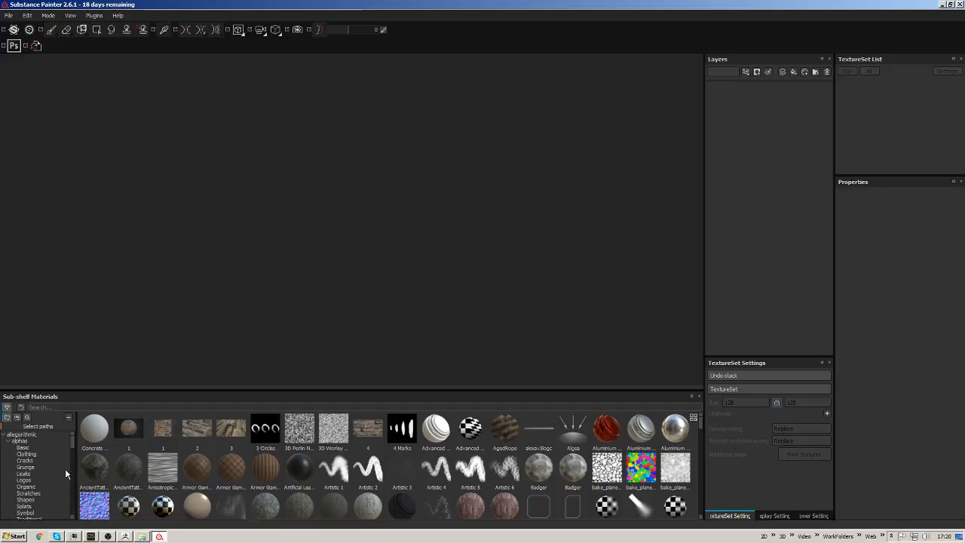
# Start a new project using the PBR - Metallic Roughness (allegorithmic) template.
pyautogui.click(8, 15)
pyautogui.click(13, 27)
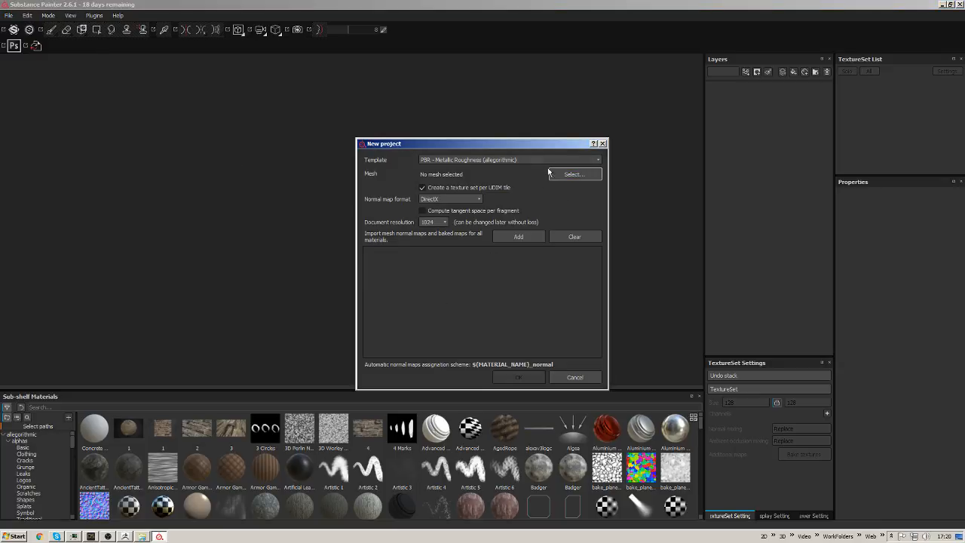
pyautogui.click(524, 159)
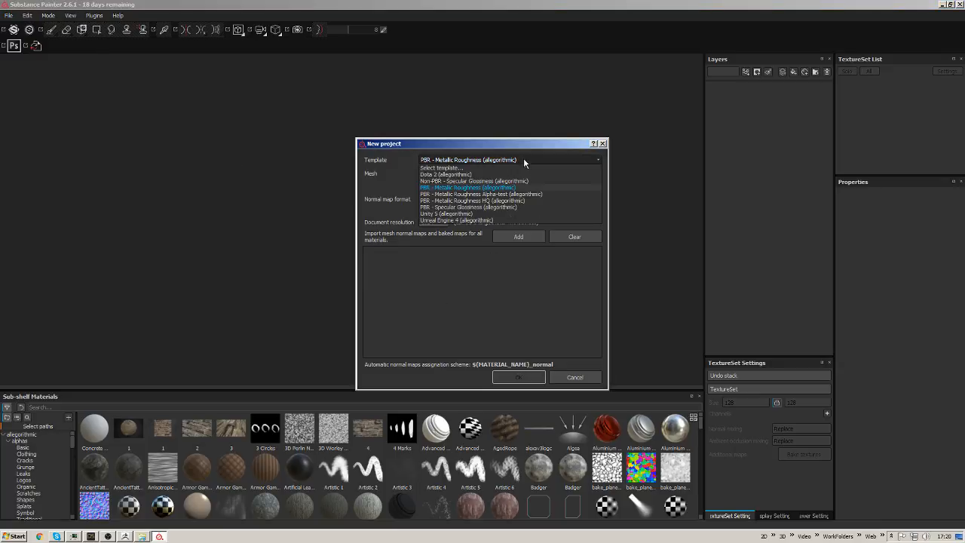
pyautogui.click(452, 189)
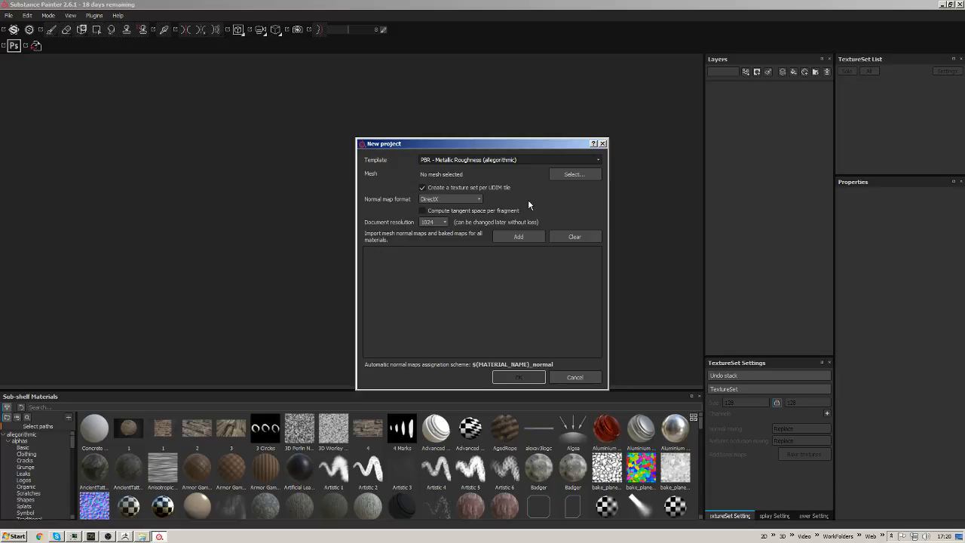
# Load Mecha001.obj from the Mecha001_TextureDev folder as the new project's mesh.
pyautogui.click(573, 174)
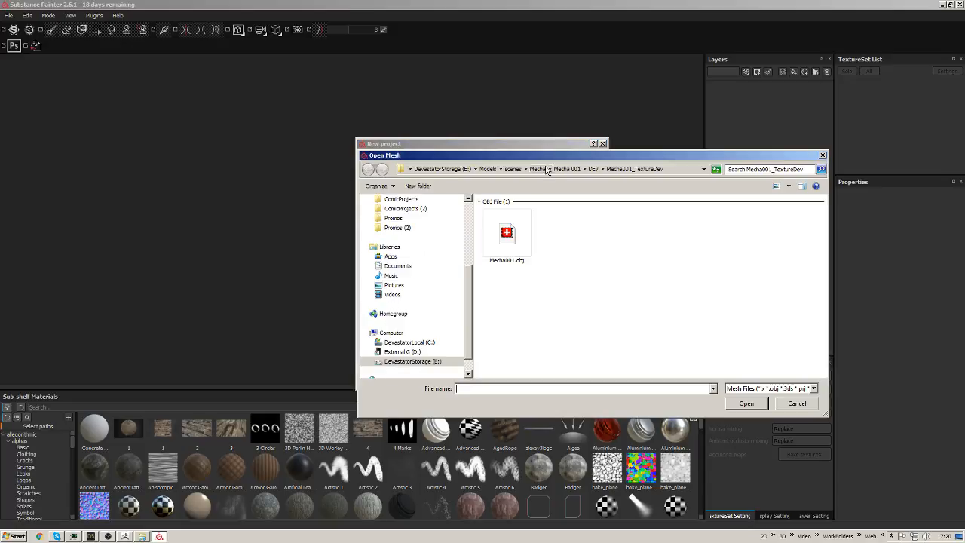
pyautogui.moveTo(547, 156); pyautogui.dragTo(537, 207)
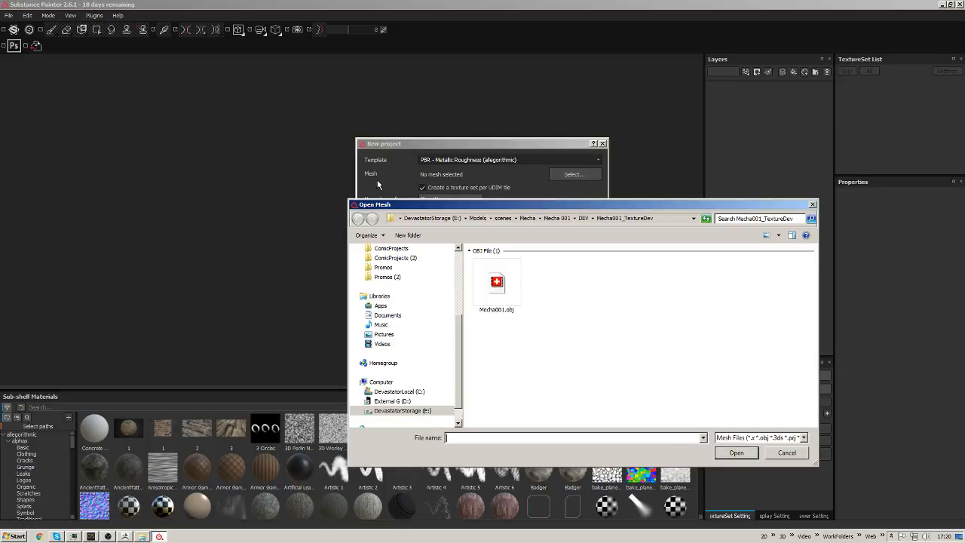
pyautogui.click(495, 279)
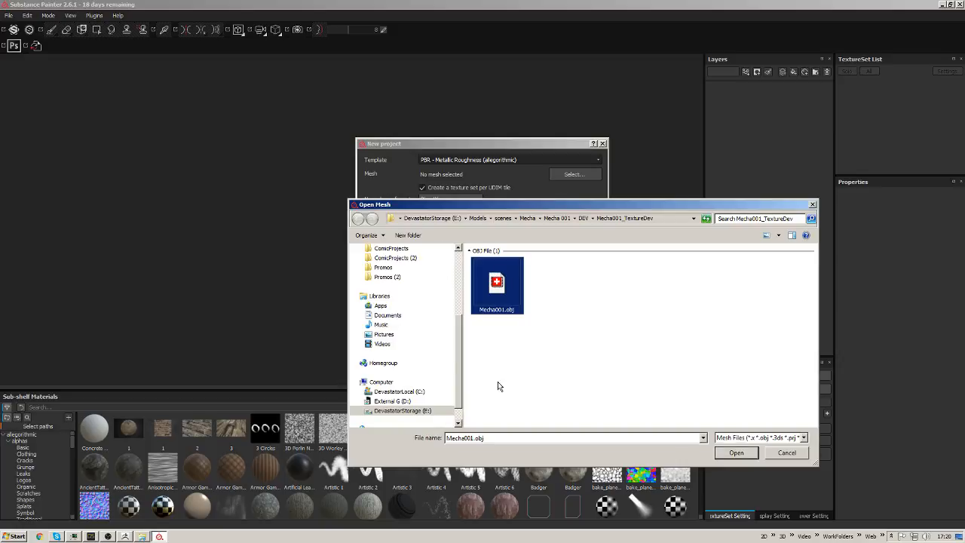
pyautogui.click(736, 453)
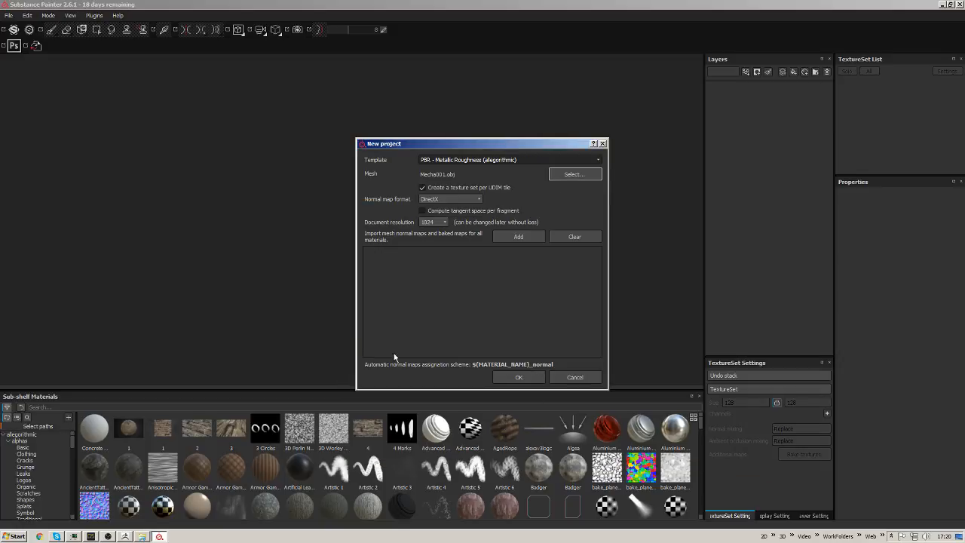
pyautogui.moveTo(568, 143); pyautogui.dragTo(557, 116)
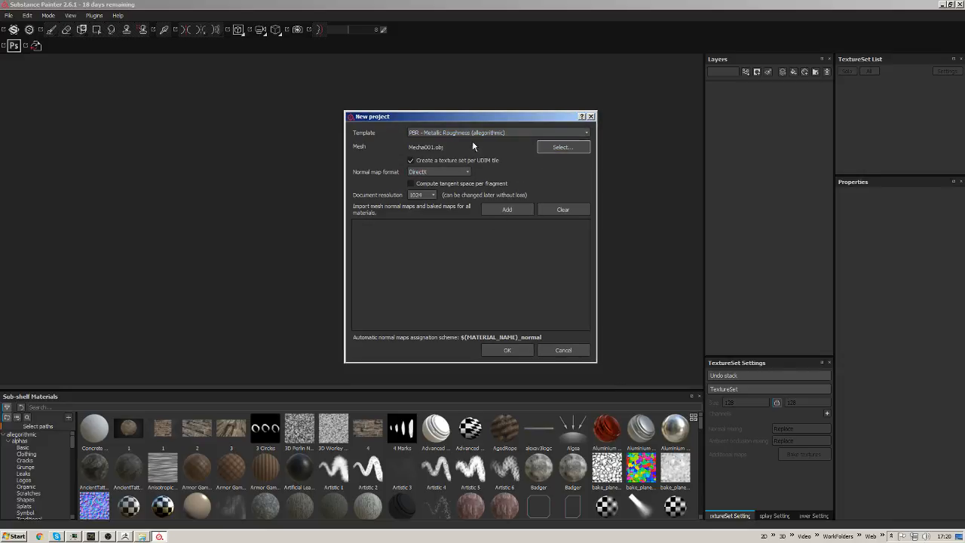
# Set the project's normal map format to OpenGL and its document resolution to 1024.
pyautogui.click(453, 172)
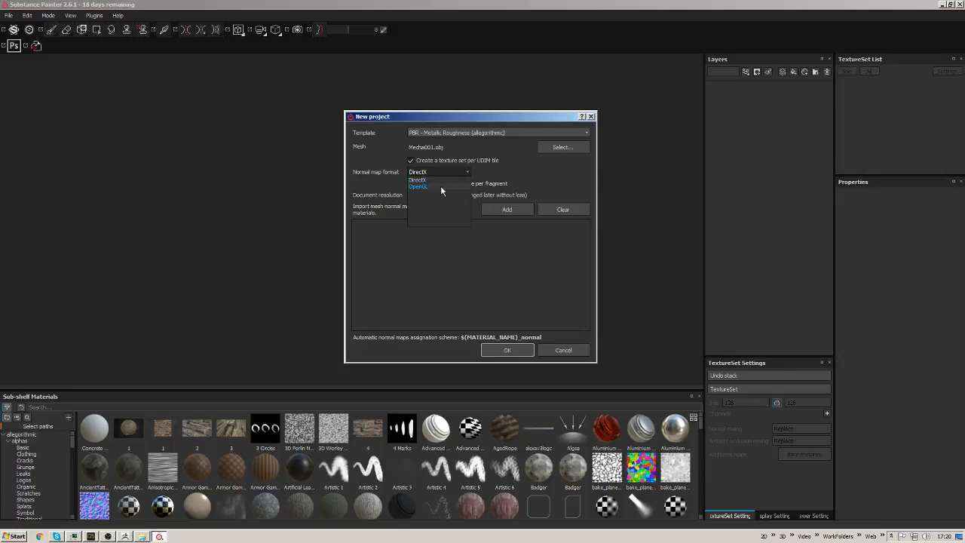
pyautogui.click(440, 185)
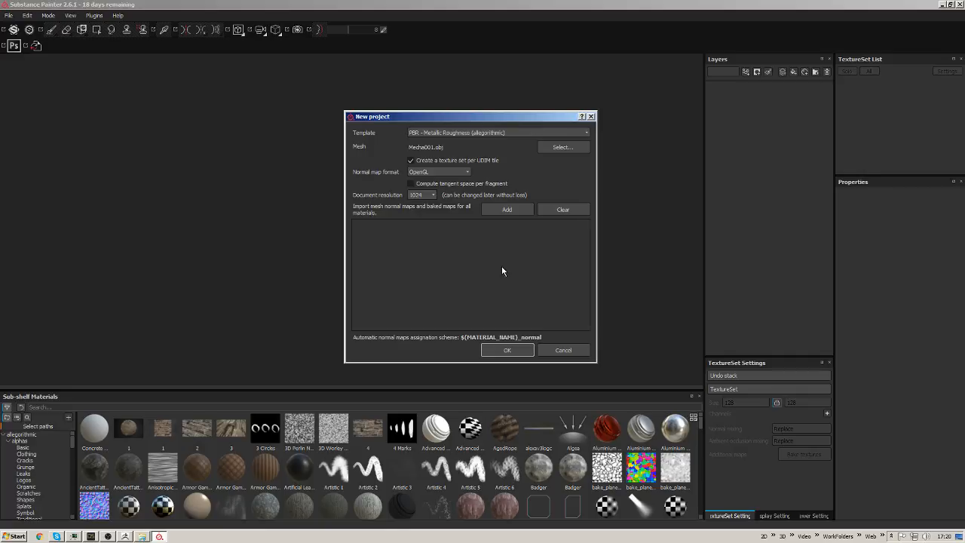
pyautogui.click(424, 195)
pyautogui.click(424, 223)
# Add all the TIF maps from CockpitHull_NM.tif to Legs_TXTR.tif to the import list and create the project.
pyautogui.click(507, 209)
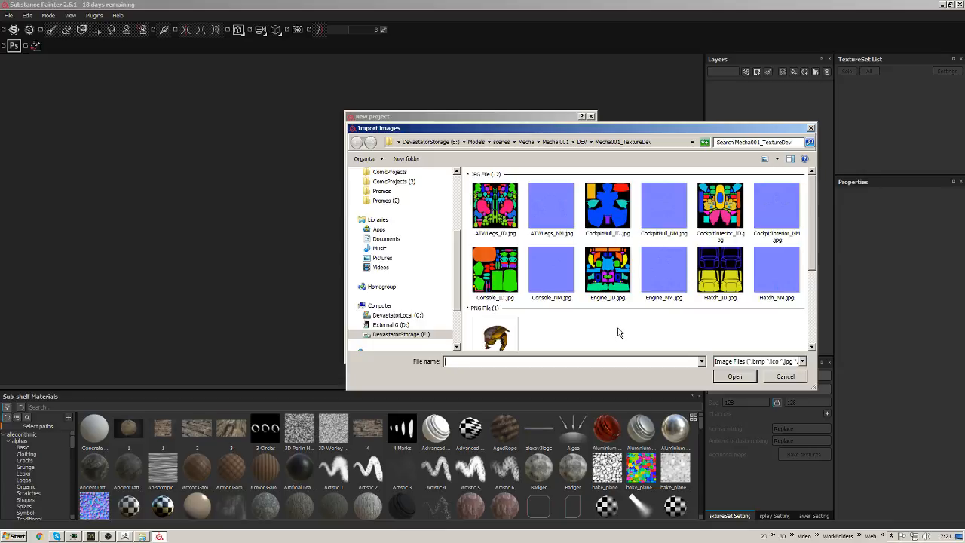
pyautogui.scroll(-3, 619, 332)
pyautogui.click(487, 257)
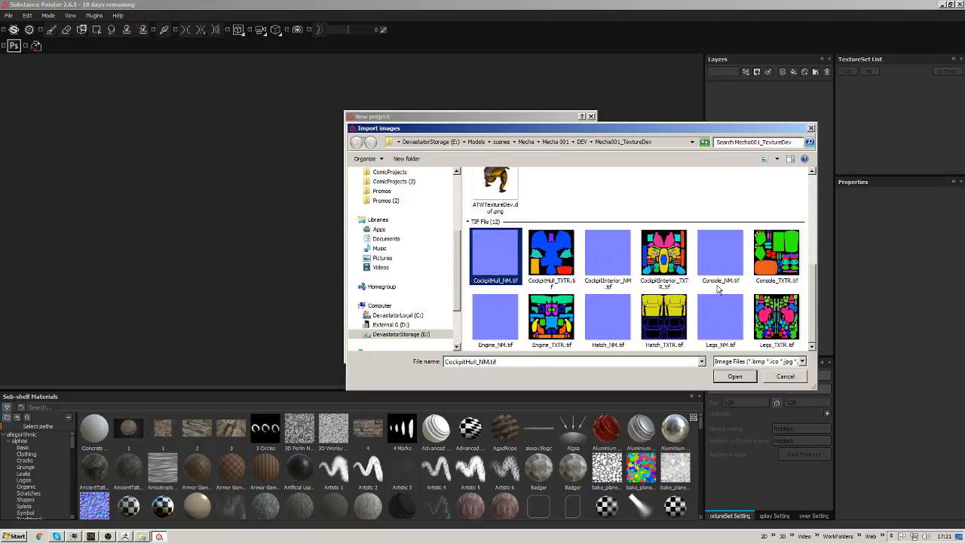
pyautogui.keyDown('shift'); pyautogui.click(783, 332); pyautogui.keyUp('shift')
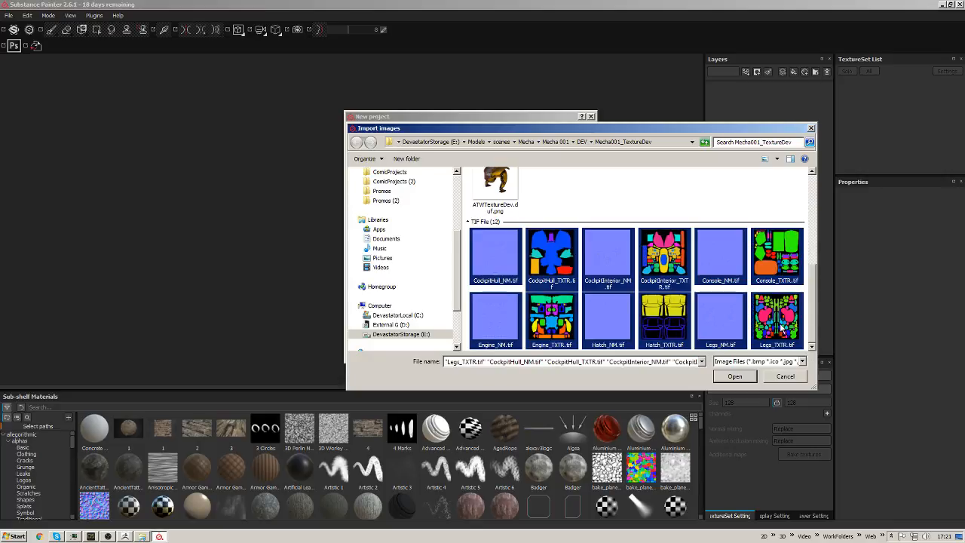
pyautogui.moveTo(465, 252); pyautogui.dragTo(827, 350)
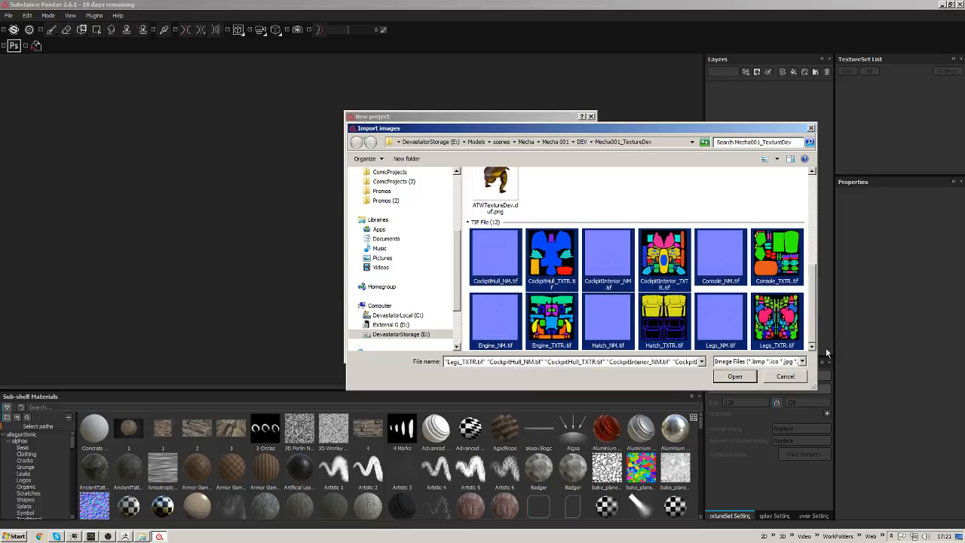
pyautogui.click(738, 376)
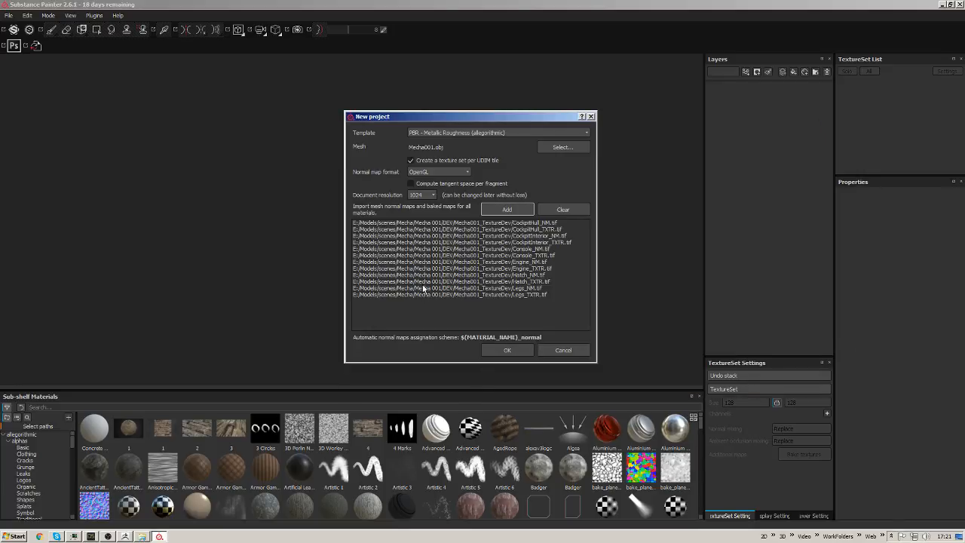
pyautogui.click(504, 350)
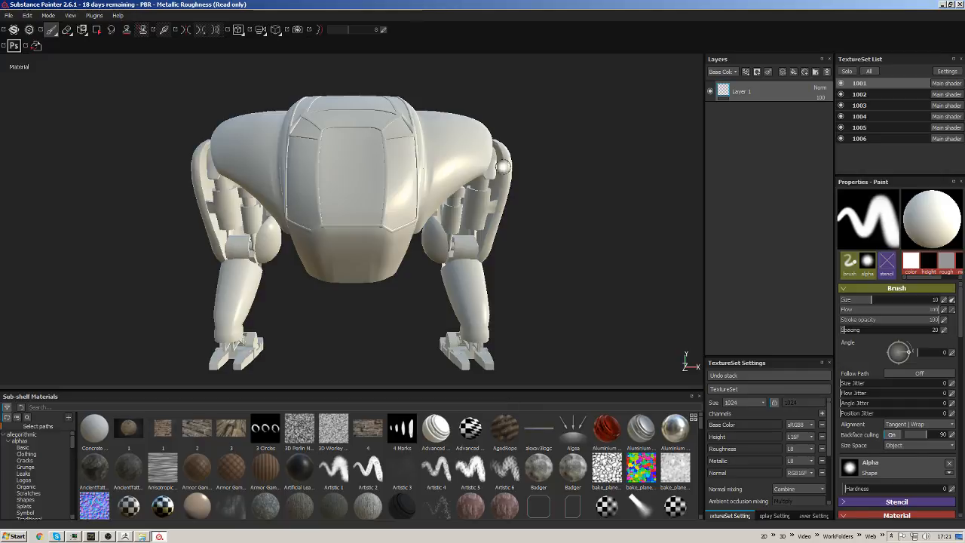
# Hide texture sets 1001 through 1005 one by one to isolate the 1006 part of the mech.
pyautogui.keyDown('alt'); pyautogui.moveTo(458, 166); pyautogui.dragTo(513, 219); pyautogui.keyUp('alt')
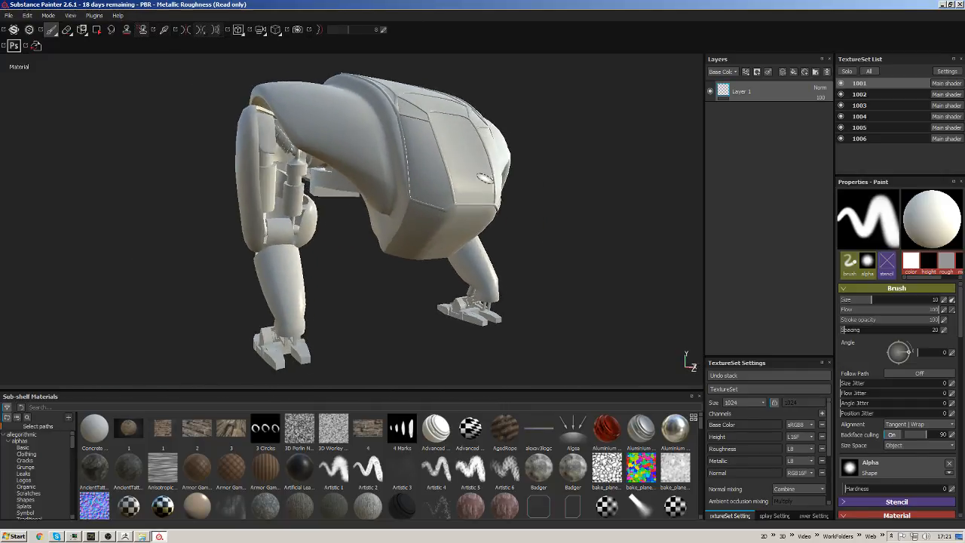
pyautogui.click(886, 83)
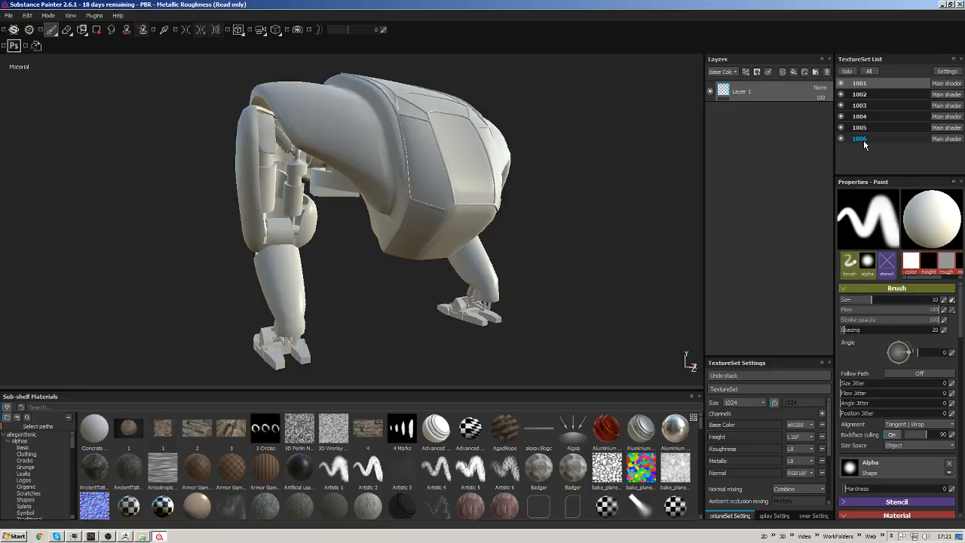
pyautogui.keyDown('alt'); pyautogui.moveTo(641, 183); pyautogui.dragTo(520, 145); pyautogui.keyUp('alt')
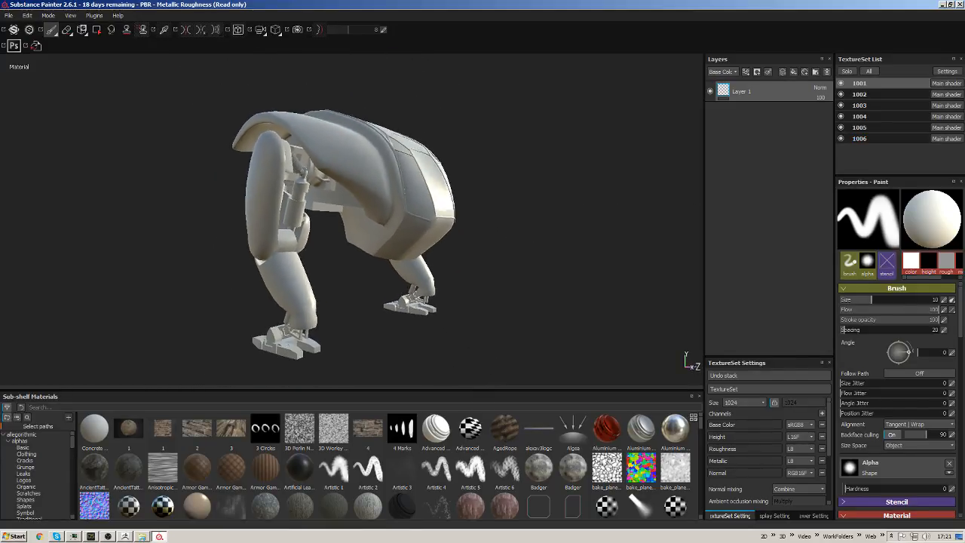
pyautogui.click(841, 82)
pyautogui.click(841, 94)
pyautogui.keyDown('alt'); pyautogui.moveTo(593, 181); pyautogui.dragTo(581, 218); pyautogui.keyUp('alt')
pyautogui.click(841, 105)
pyautogui.click(841, 116)
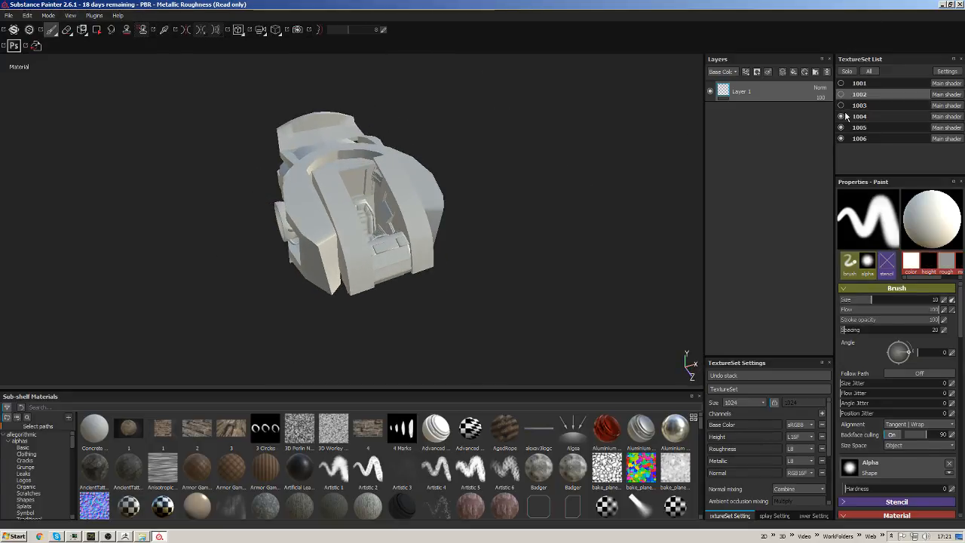
pyautogui.click(841, 127)
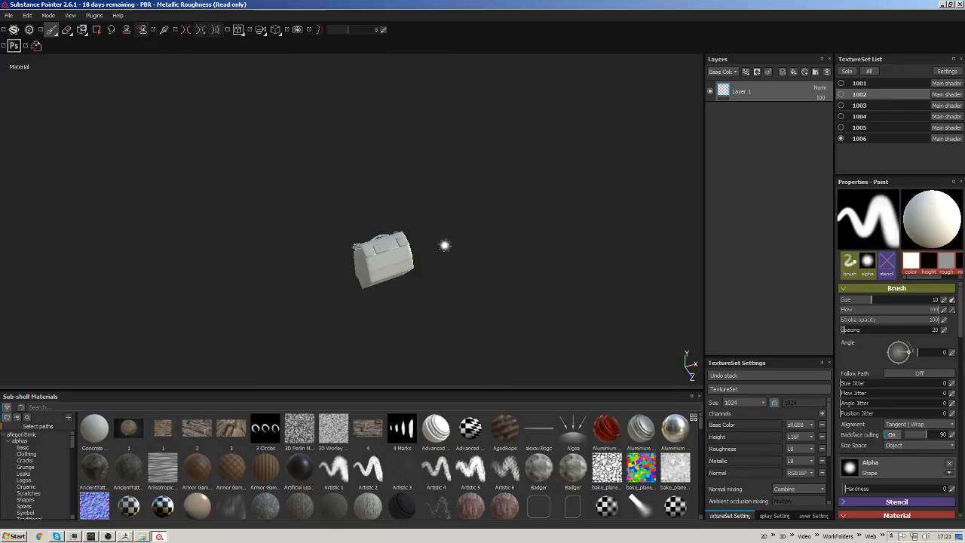
# Examine the isolated console mesh up close from its back, side and front.
pyautogui.keyDown('alt'); pyautogui.moveTo(442, 243); pyautogui.dragTo(423, 333); pyautogui.keyUp('alt')
pyautogui.keyDown('alt'); pyautogui.moveTo(423, 333); pyautogui.dragTo(298, 336, button='right'); pyautogui.keyUp('alt')
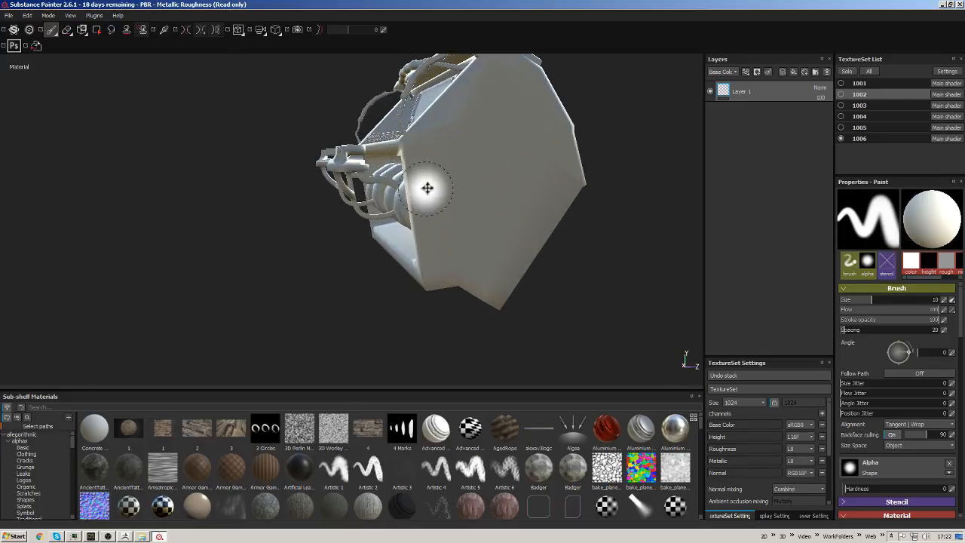
pyautogui.keyDown('alt'); pyautogui.moveTo(427, 188); pyautogui.dragTo(377, 167, button='middle'); pyautogui.keyUp('alt')
pyautogui.keyDown('alt'); pyautogui.moveTo(377, 167); pyautogui.dragTo(612, 204); pyautogui.keyUp('alt')
pyautogui.keyDown('alt'); pyautogui.moveTo(430, 153); pyautogui.dragTo(412, 226, button='middle'); pyautogui.keyUp('alt')
pyautogui.moveTo(411, 226)
pyautogui.keyDown('alt'); pyautogui.mouseDown()
pyautogui.moveTo(425, 215)
pyautogui.moveTo(460, 243)
pyautogui.moveTo(493, 235)
pyautogui.moveTo(435, 189)
pyautogui.mouseUp(); pyautogui.keyUp('alt')
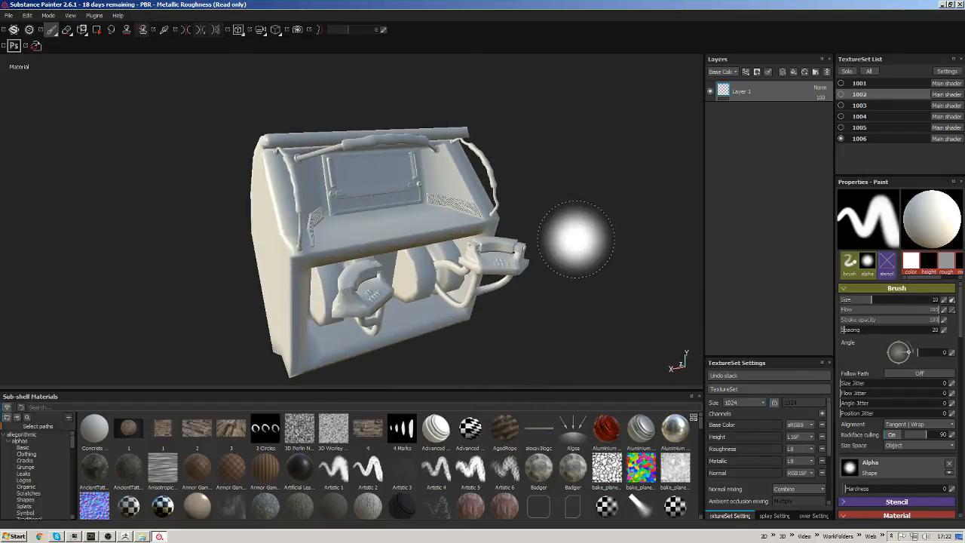
pyautogui.moveTo(578, 239)
pyautogui.keyDown('alt'); pyautogui.mouseDown()
pyautogui.moveTo(693, 206)
pyautogui.moveTo(648, 127)
pyautogui.moveTo(511, 218)
pyautogui.mouseUp(); pyautogui.keyUp('alt')
# Select texture set 1006 and show all texture sets again.
pyautogui.click(918, 138)
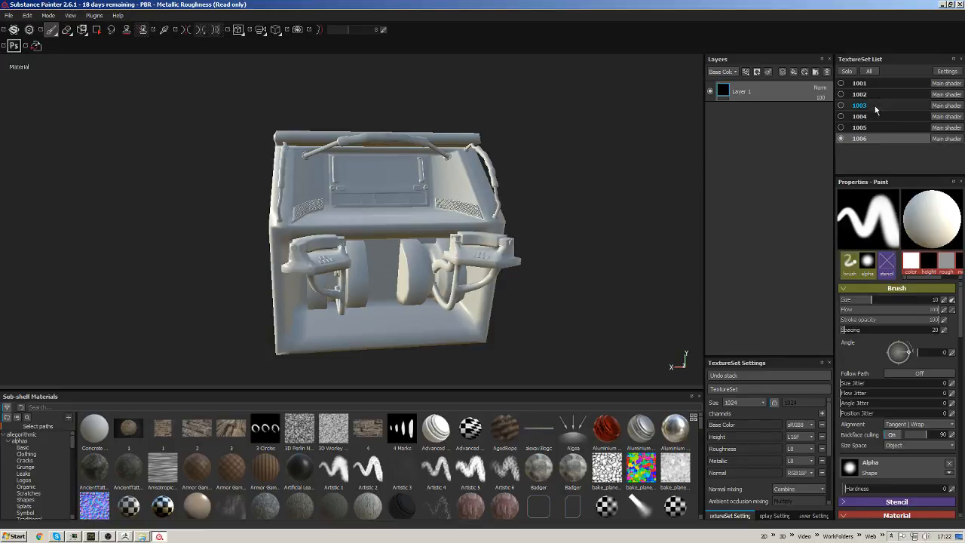
pyautogui.click(870, 71)
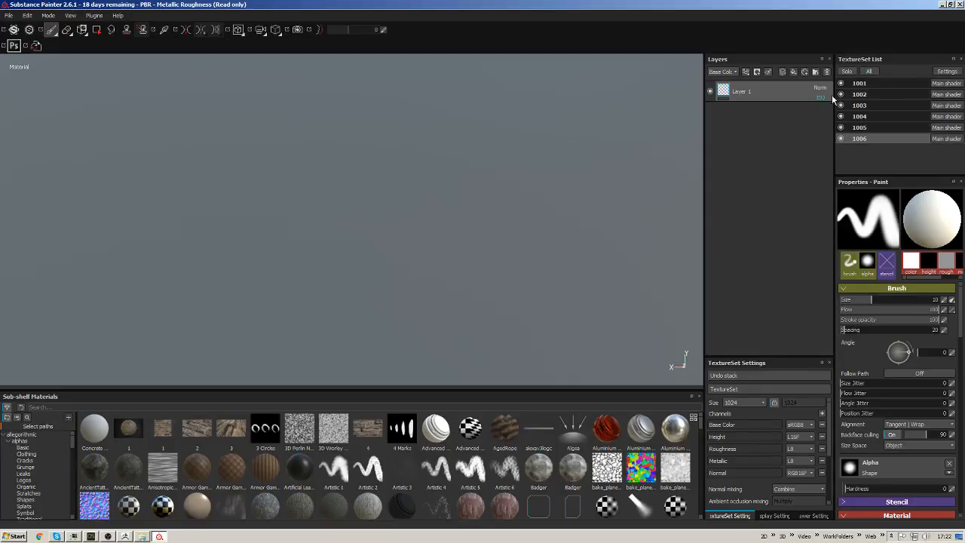
# Solo the texture sets to inspect the mech parts assigned to 1006, 1005 and 1004 in turn.
pyautogui.keyDown('alt'); pyautogui.moveTo(614, 184); pyautogui.dragTo(481, 219); pyautogui.keyUp('alt')
pyautogui.keyDown('alt'); pyautogui.moveTo(481, 219); pyautogui.dragTo(548, 210, button='right'); pyautogui.keyUp('alt')
pyautogui.keyDown('alt'); pyautogui.moveTo(547, 210); pyautogui.dragTo(397, 185); pyautogui.keyUp('alt')
pyautogui.keyDown('alt'); pyautogui.moveTo(491, 193); pyautogui.dragTo(543, 198); pyautogui.keyUp('alt')
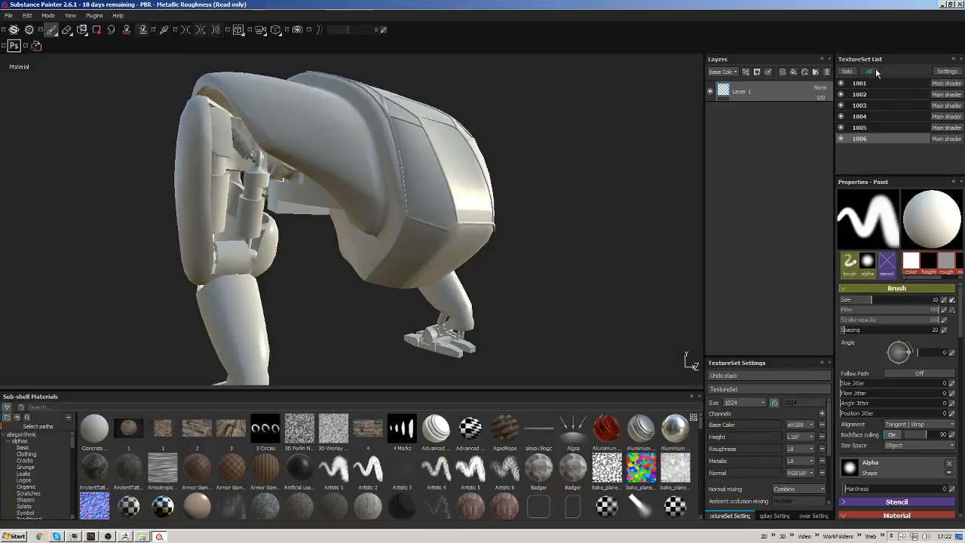
pyautogui.click(853, 72)
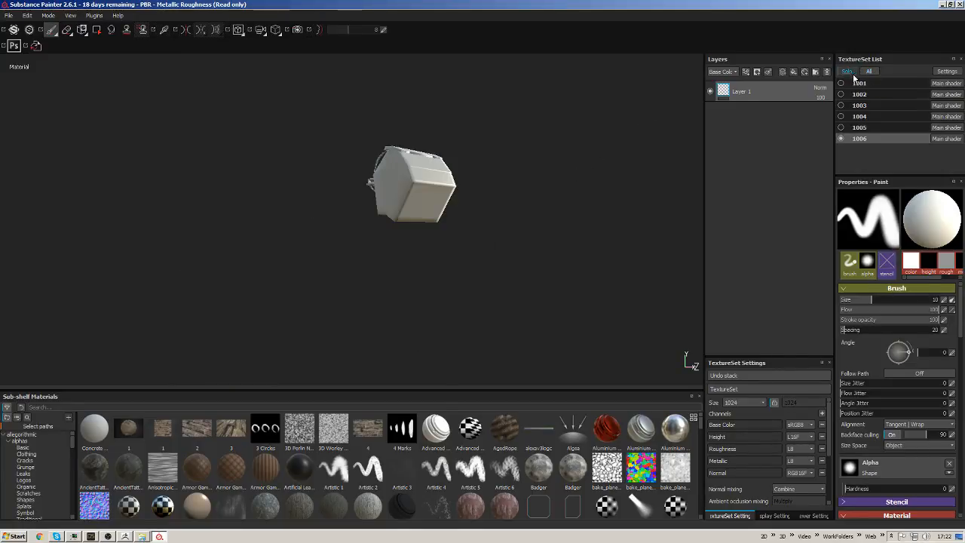
pyautogui.click(878, 128)
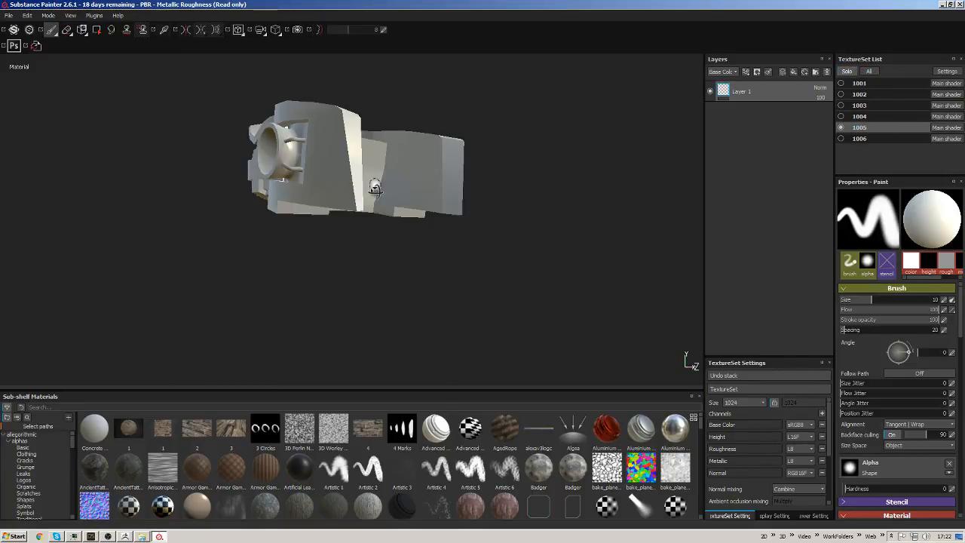
pyautogui.moveTo(379, 203)
pyautogui.keyDown('alt'); pyautogui.mouseDown()
pyautogui.moveTo(601, 181)
pyautogui.moveTo(659, 219)
pyautogui.moveTo(532, 199)
pyautogui.moveTo(654, 138)
pyautogui.moveTo(334, 227)
pyautogui.moveTo(643, 189)
pyautogui.moveTo(291, 199)
pyautogui.moveTo(385, 251)
pyautogui.moveTo(499, 170)
pyautogui.moveTo(478, 198)
pyautogui.moveTo(414, 194)
pyautogui.mouseUp(); pyautogui.keyUp('alt')
pyautogui.click(862, 116)
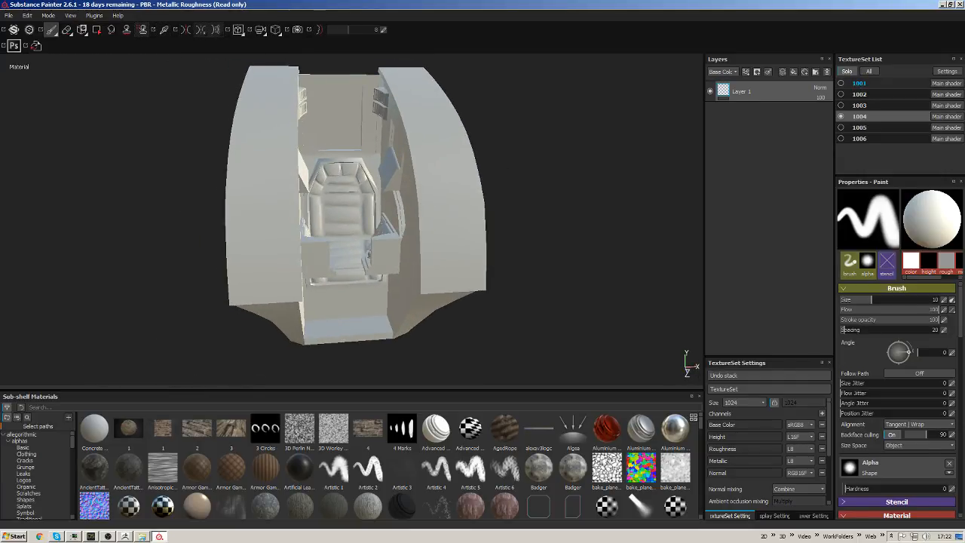
# Select texture set 1001, show all texture sets again and frame the whole mech.
pyautogui.click(860, 84)
pyautogui.click(869, 71)
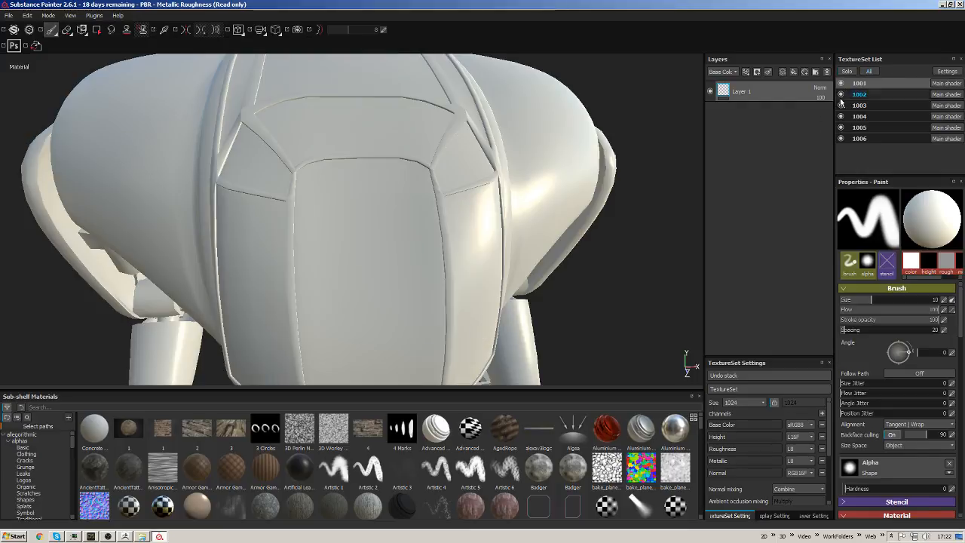
pyautogui.press('f')
pyautogui.keyDown('alt'); pyautogui.moveTo(479, 189); pyautogui.dragTo(450, 178); pyautogui.keyUp('alt')
# Solo the texture sets again, check the 1002 hatch, and leave only the 1001 cockpit hull displayed.
pyautogui.click(848, 71)
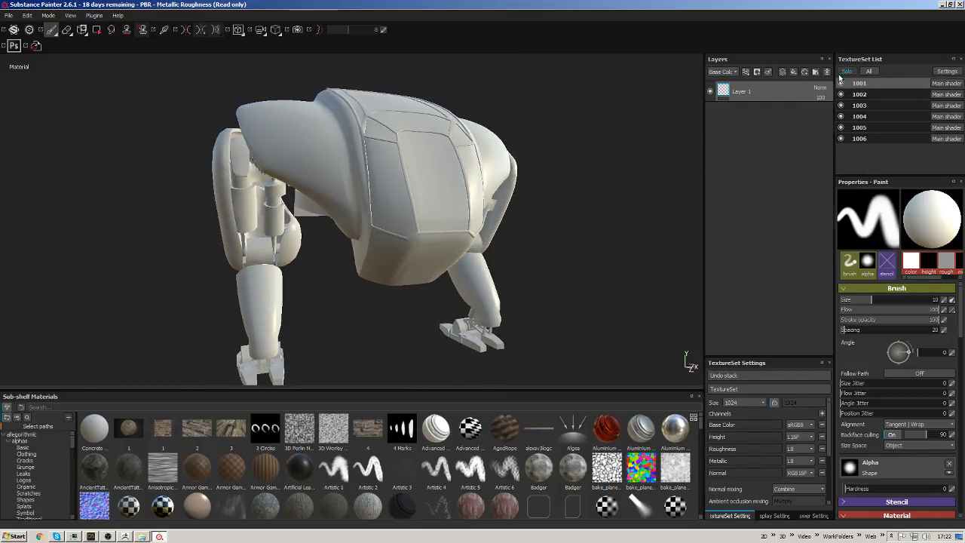
pyautogui.click(886, 92)
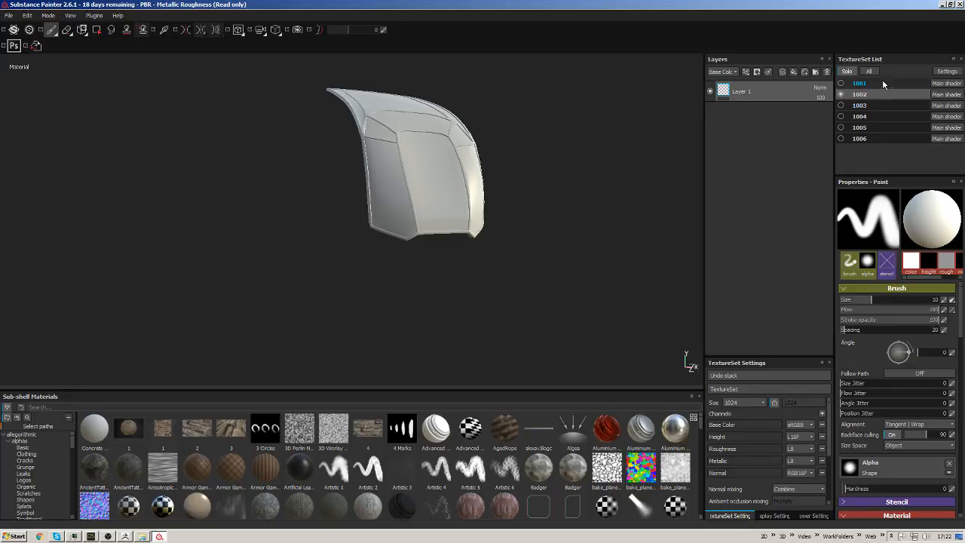
pyautogui.click(882, 80)
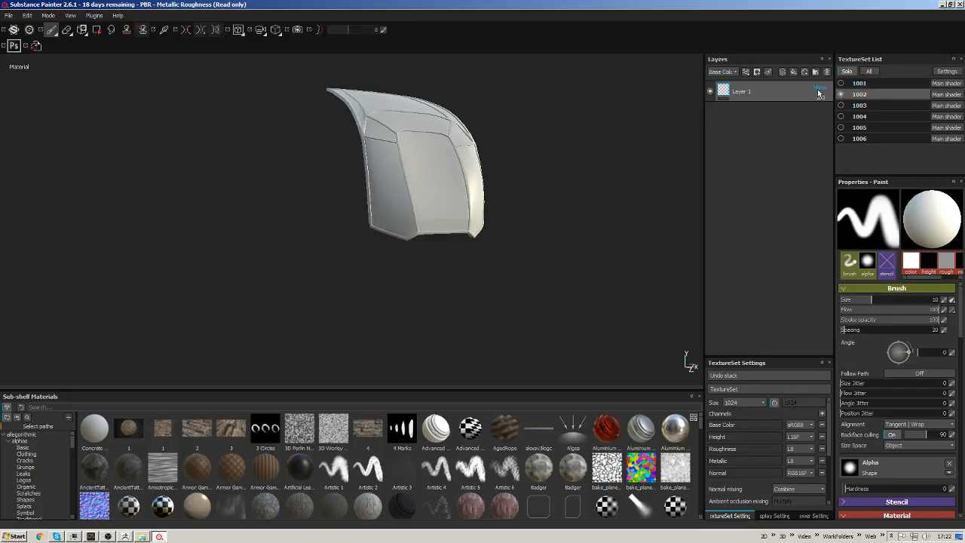
pyautogui.click(874, 95)
pyautogui.click(878, 83)
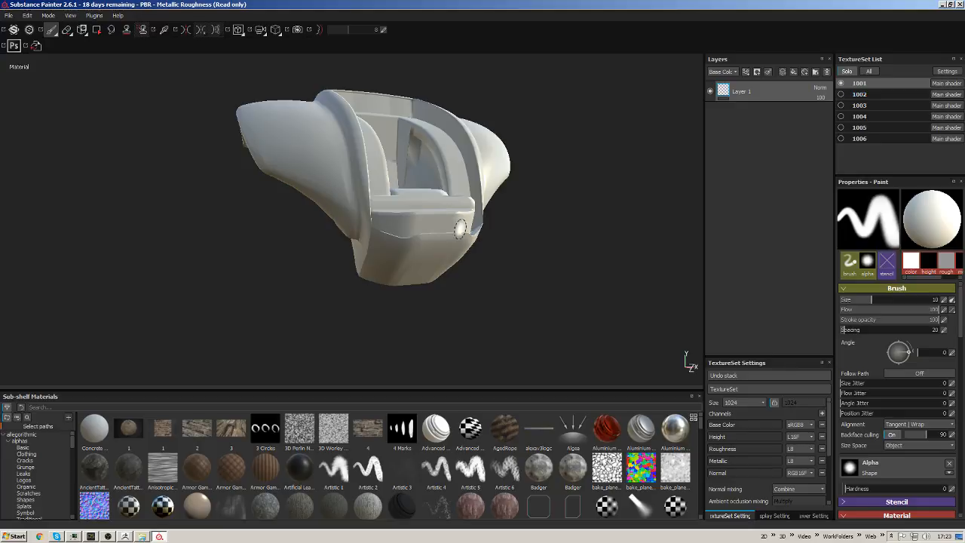
pyautogui.keyDown('alt'); pyautogui.moveTo(460, 229); pyautogui.dragTo(163, 317); pyautogui.keyUp('alt')
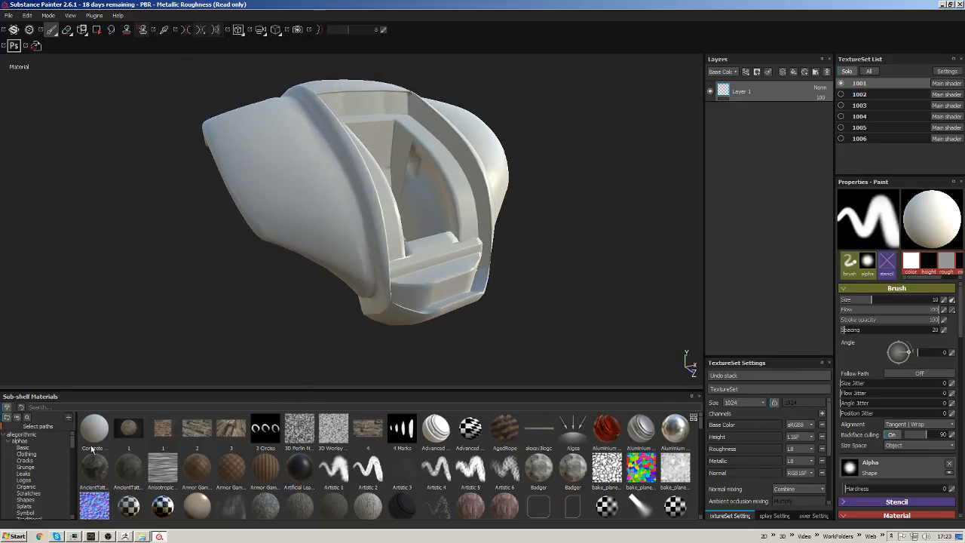
# Filter the shelf to the project folder so that it lists the imported texture maps.
pyautogui.moveTo(73, 444); pyautogui.dragTo(79, 515)
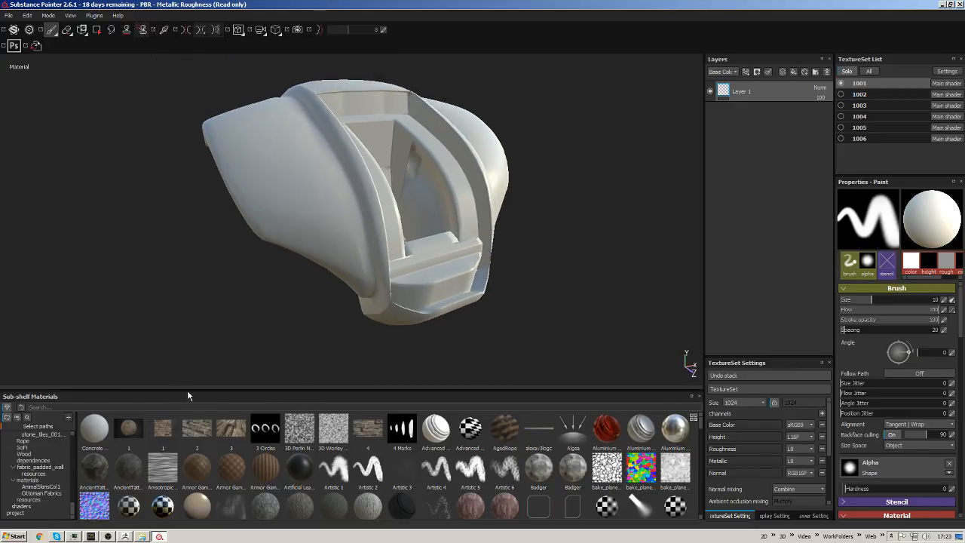
pyautogui.moveTo(187, 391); pyautogui.dragTo(187, 392)
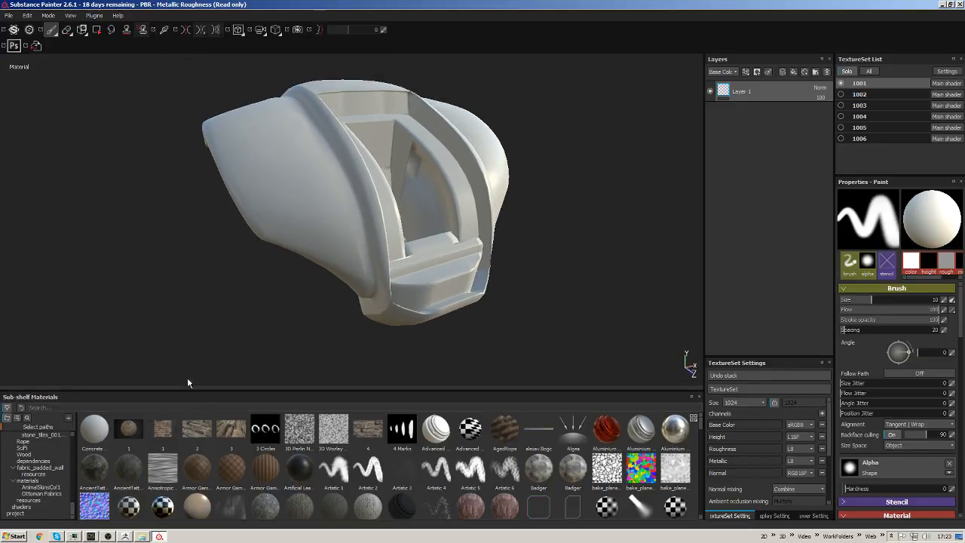
pyautogui.click(19, 514)
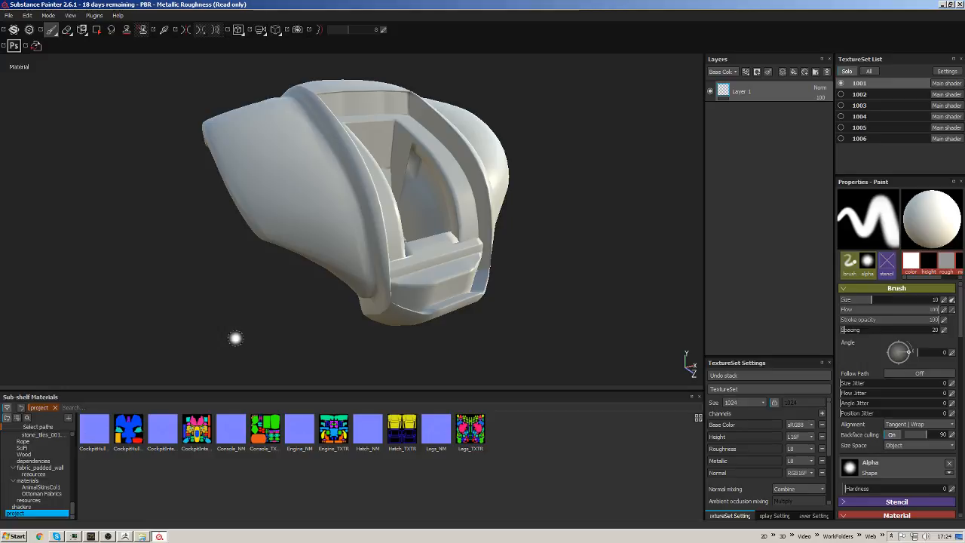
pyautogui.keyDown('alt'); pyautogui.moveTo(235, 338); pyautogui.dragTo(490, 210); pyautogui.keyUp('alt')
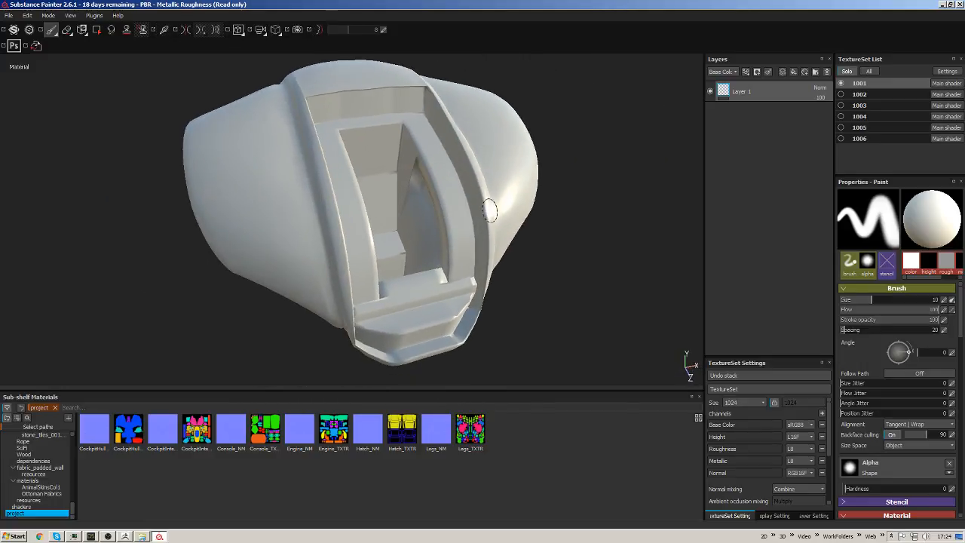
# Enlarge the TextureSet Settings area to expose its additional maps options while viewing the cockpit hull.
pyautogui.moveTo(762, 358); pyautogui.dragTo(748, 150)
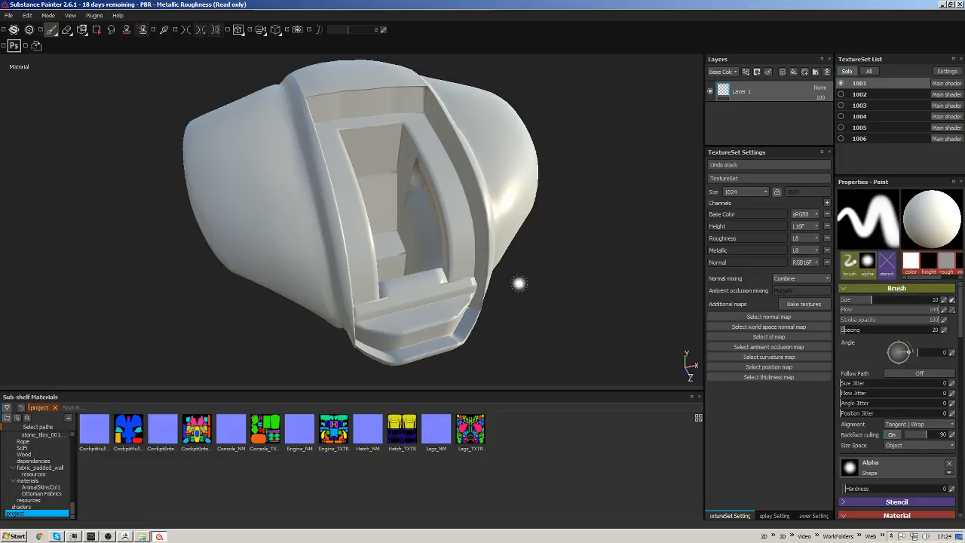
pyautogui.keyDown('alt'); pyautogui.moveTo(517, 282); pyautogui.dragTo(482, 230); pyautogui.keyUp('alt')
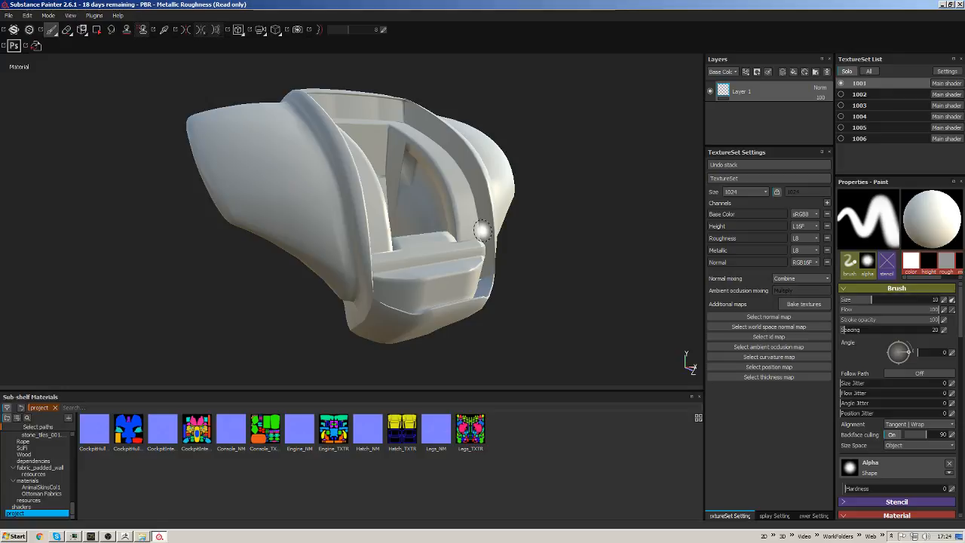
pyautogui.keyDown('alt'); pyautogui.moveTo(538, 158); pyautogui.dragTo(211, 270); pyautogui.keyUp('alt')
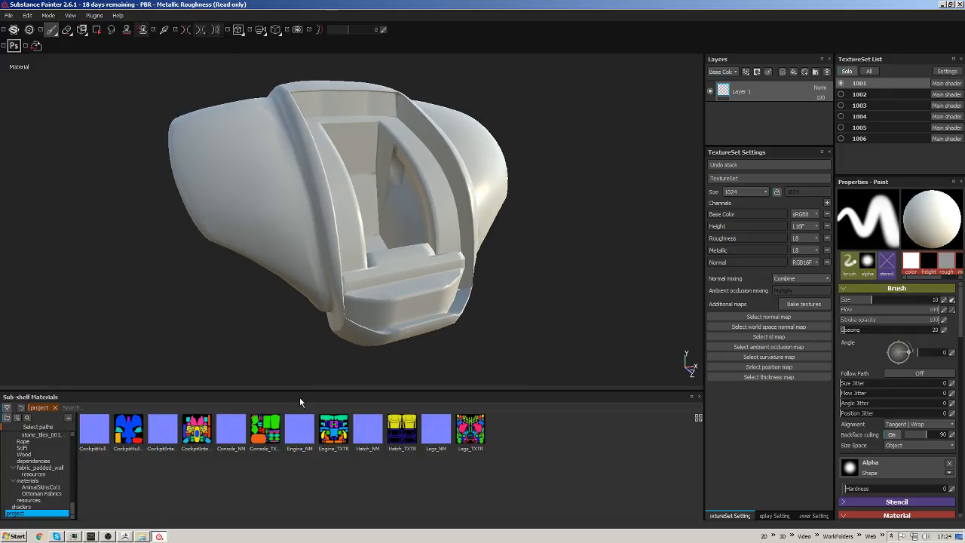
pyautogui.keyDown('alt'); pyautogui.moveTo(487, 301); pyautogui.dragTo(543, 193); pyautogui.keyUp('alt')
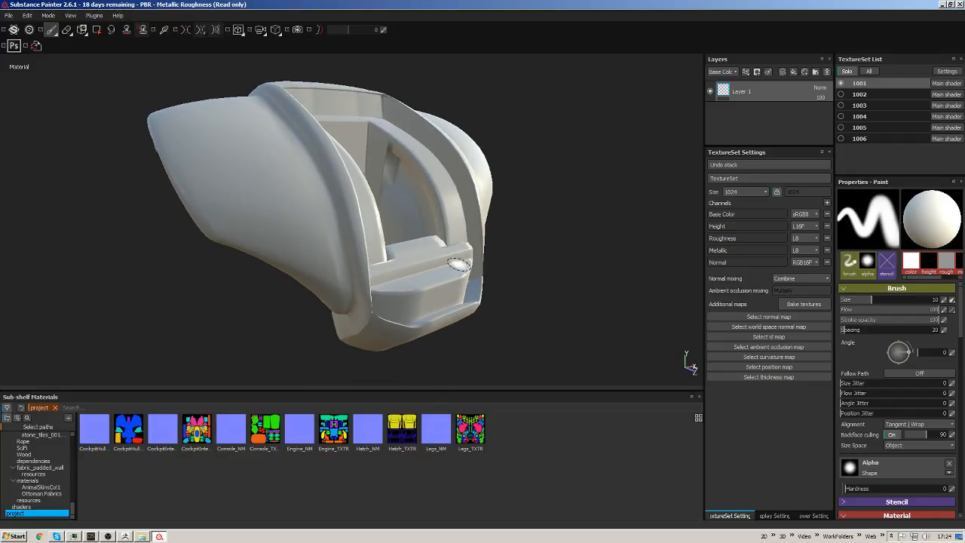
pyautogui.keyDown('alt'); pyautogui.moveTo(471, 209); pyautogui.dragTo(566, 150); pyautogui.keyUp('alt')
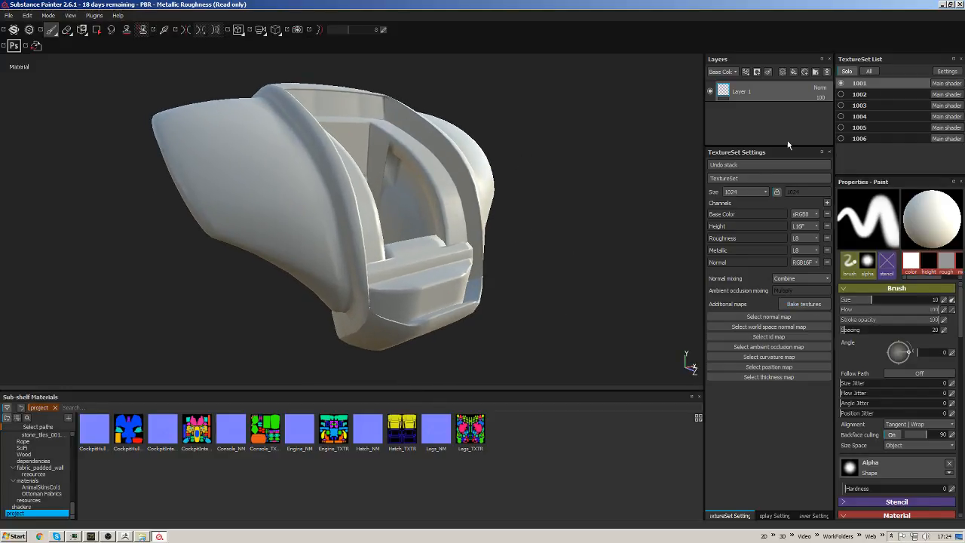
# Open the texture baking settings and exclude the Normal and ID maps from the bake.
pyautogui.click(804, 304)
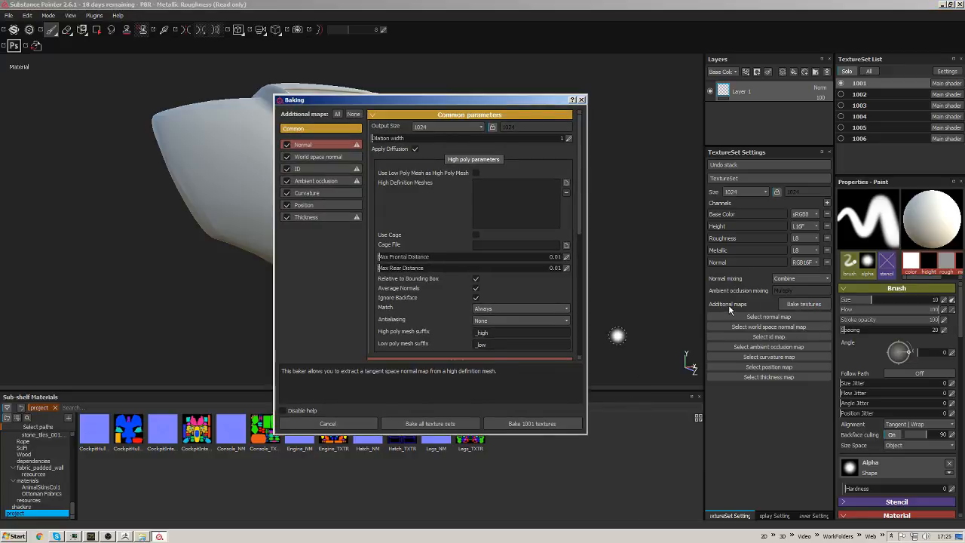
pyautogui.click(581, 100)
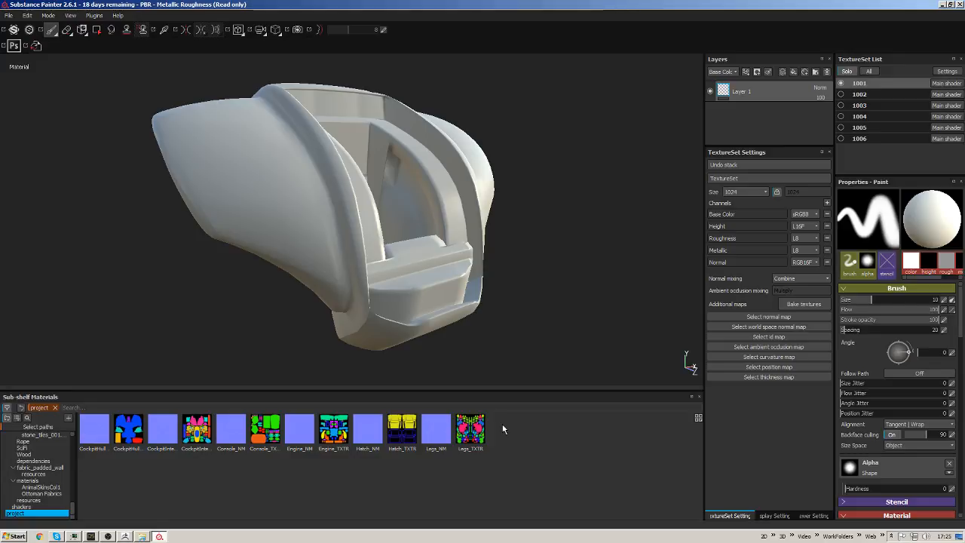
pyautogui.click(802, 305)
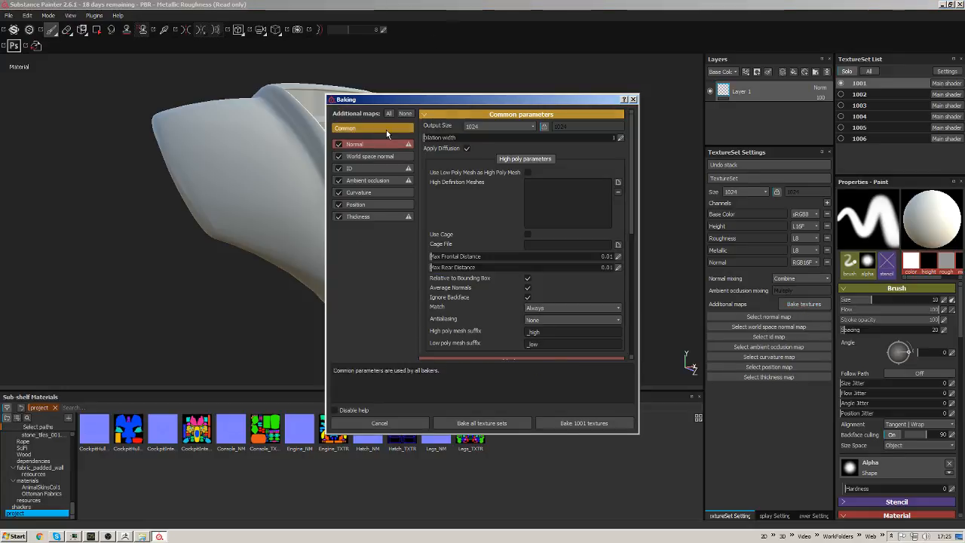
pyautogui.click(339, 144)
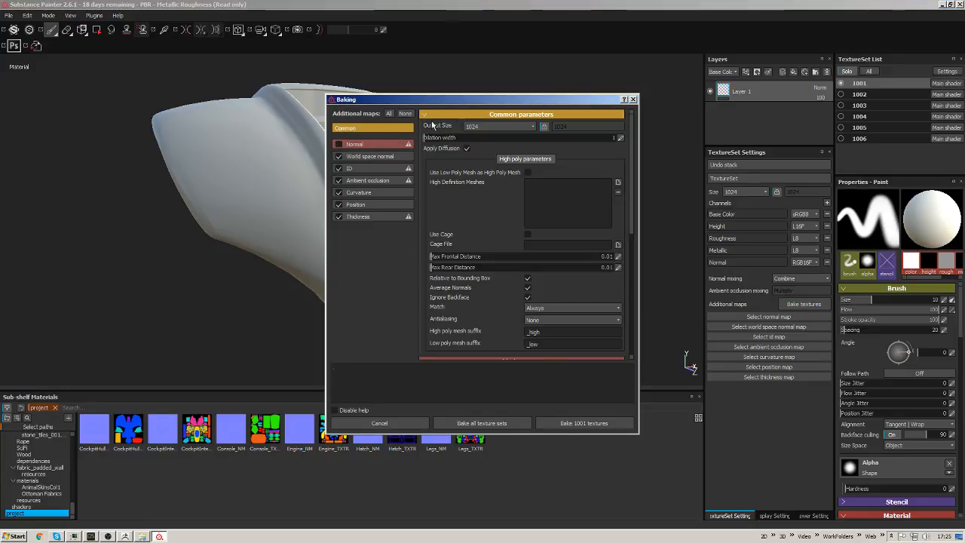
pyautogui.click(339, 168)
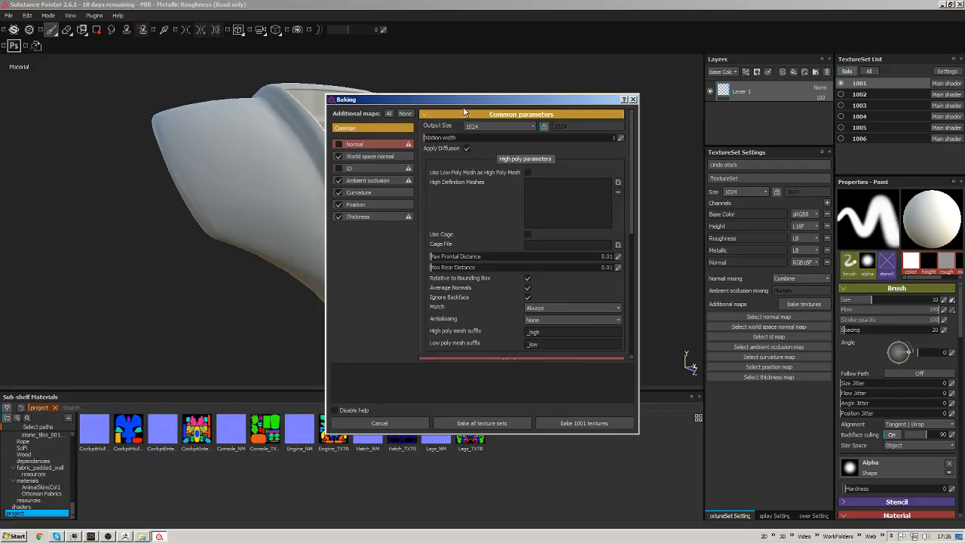
# Set the bake output size to 4096 and bake the maps for all texture sets.
pyautogui.moveTo(464, 101); pyautogui.dragTo(428, 87)
pyautogui.click(498, 112)
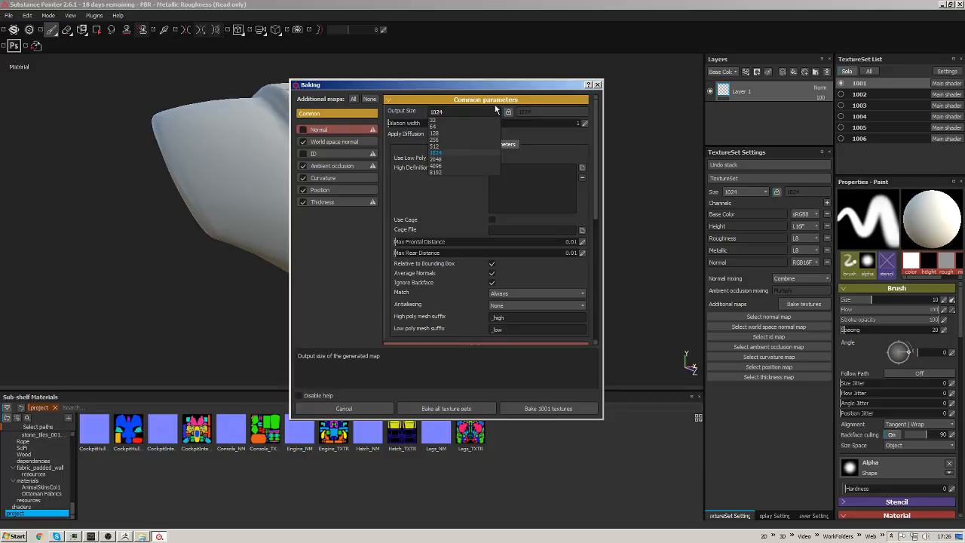
pyautogui.click(443, 165)
pyautogui.moveTo(567, 87); pyautogui.dragTo(583, 83)
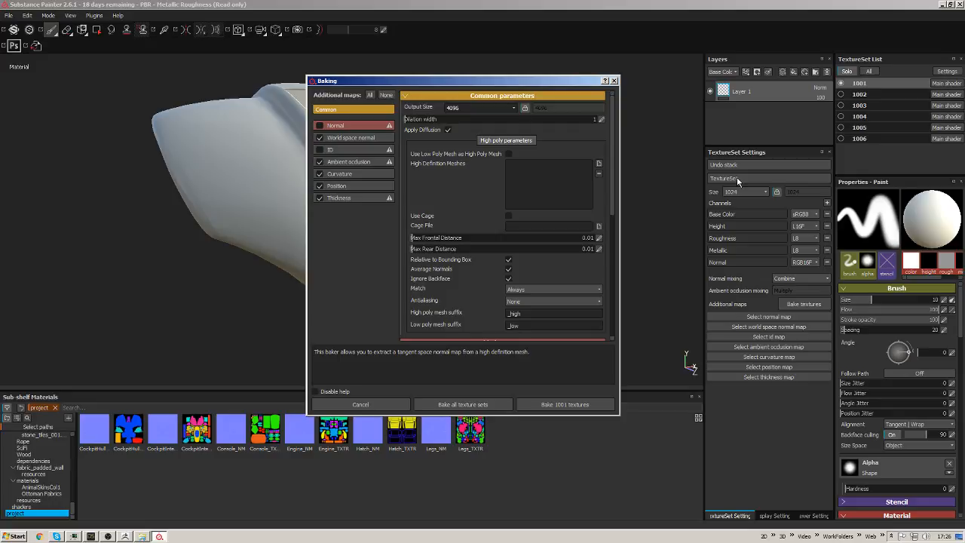
pyautogui.moveTo(484, 78); pyautogui.dragTo(503, 70)
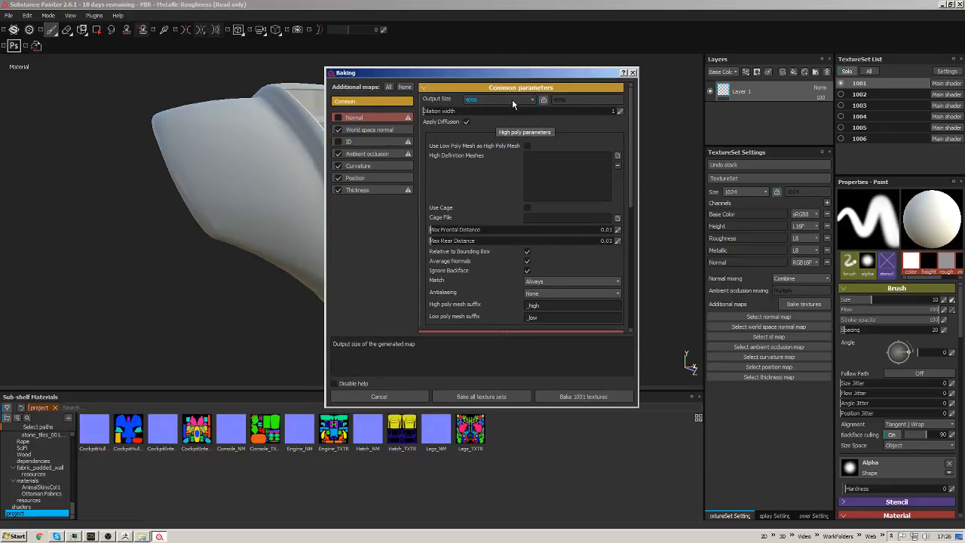
pyautogui.moveTo(569, 73); pyautogui.dragTo(542, 76)
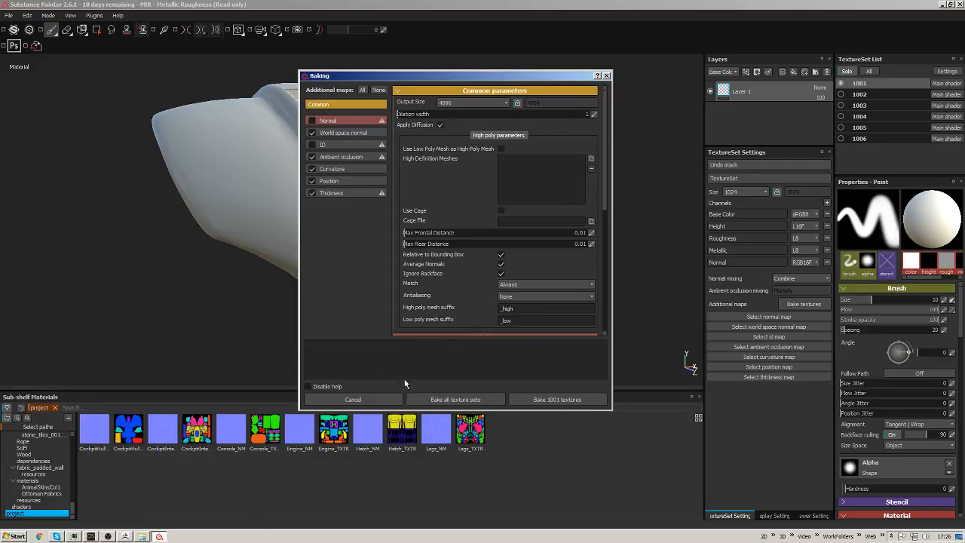
pyautogui.click(466, 401)
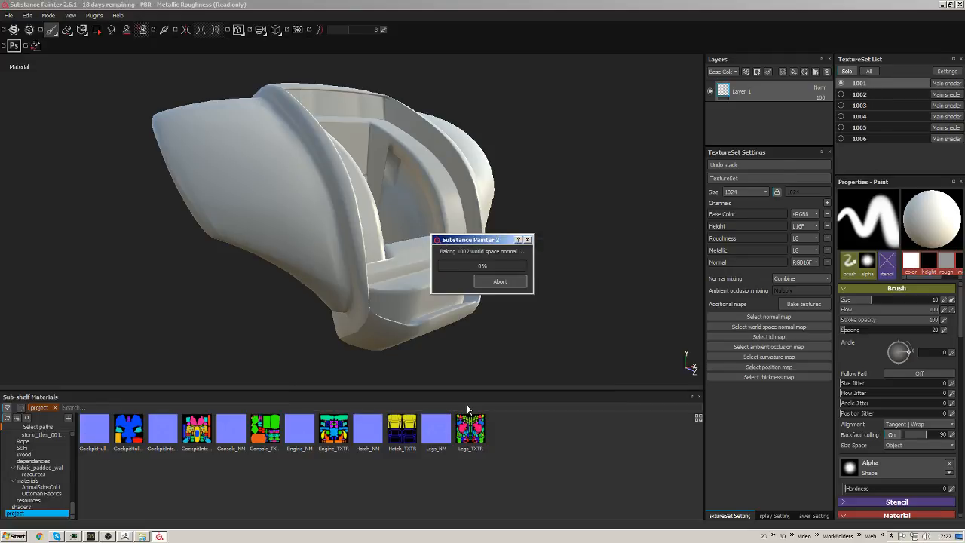
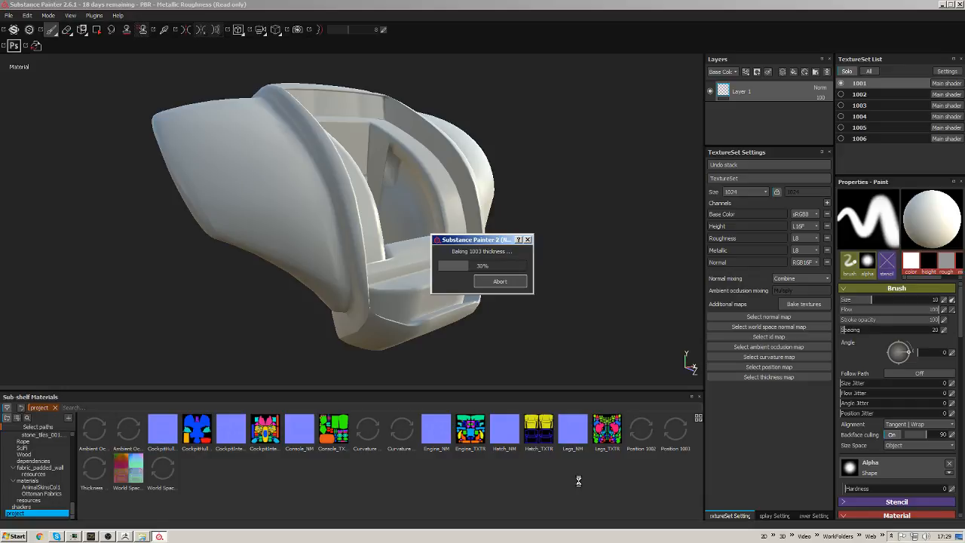
# Switch to the Mecha001_TextureDev window in Windows Explorer and go up to the Mecha 001 folder.
pyautogui.click(142, 537)
pyautogui.click(572, 433)
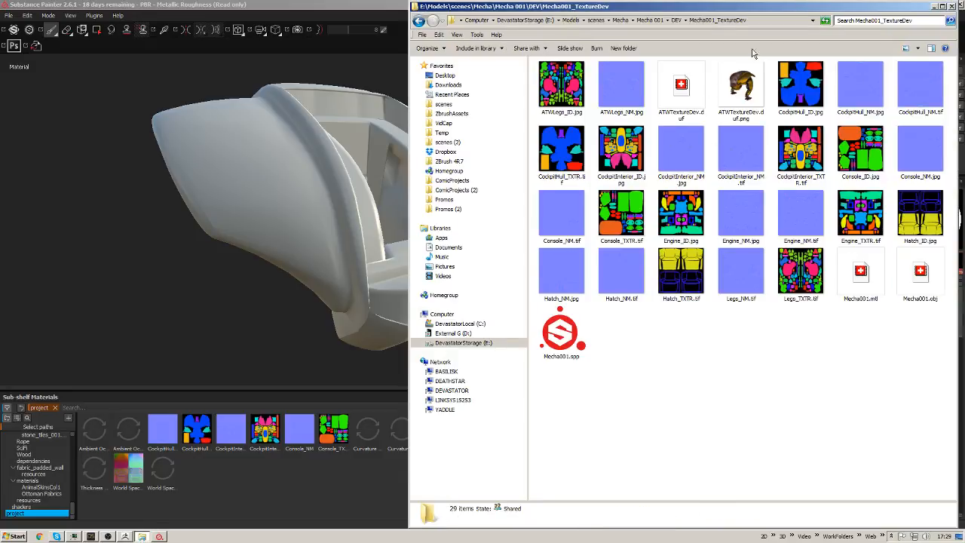
pyautogui.click(656, 20)
pyautogui.click(636, 183)
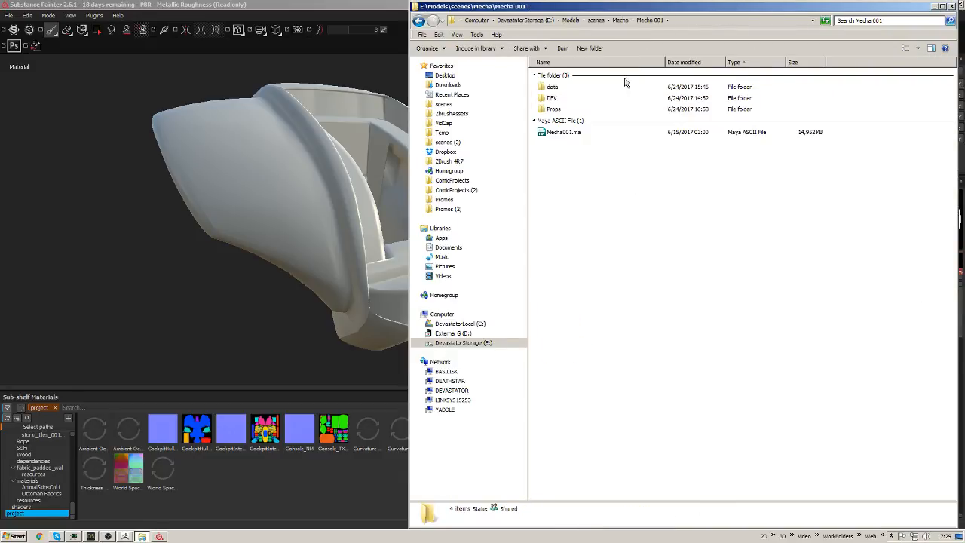
# Open the CGBSeminarPromos folder inside Promos and preview the Mecha-niaclePt3.jpg image.
pyautogui.click(444, 200)
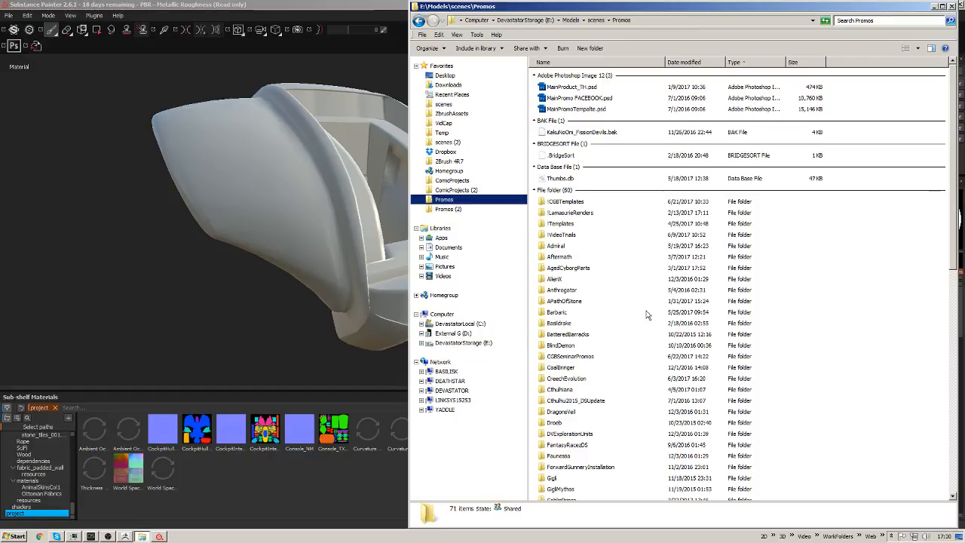
pyautogui.click(786, 335)
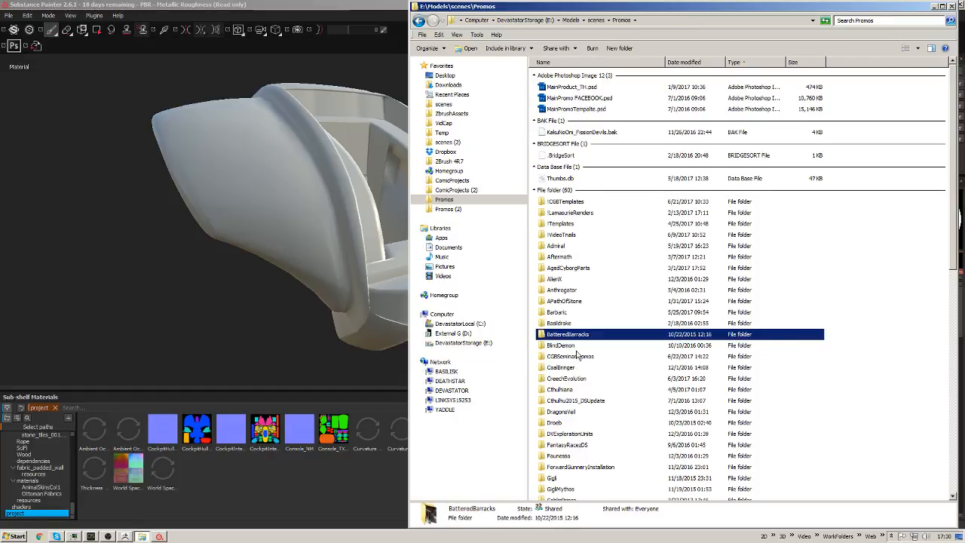
pyautogui.doubleClick(577, 346)
pyautogui.click(419, 21)
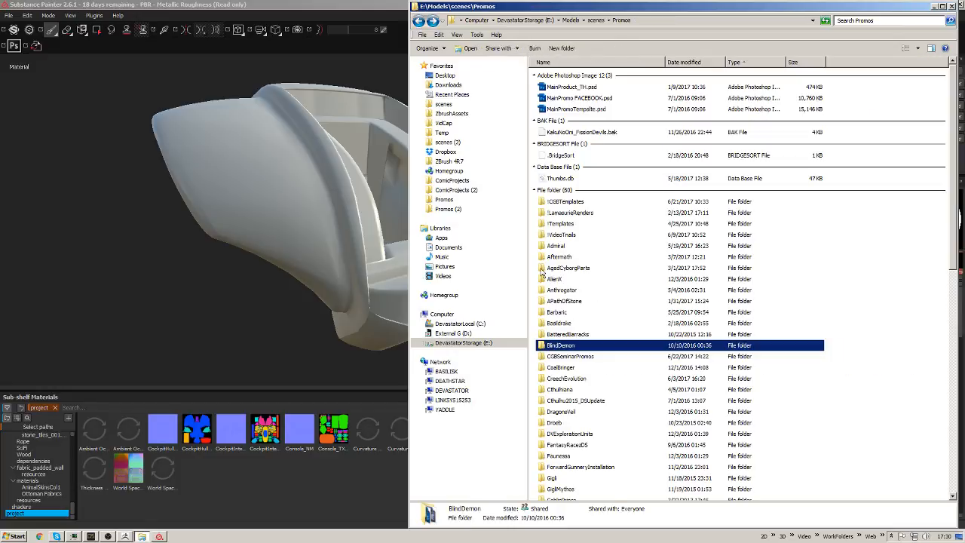
pyautogui.doubleClick(565, 354)
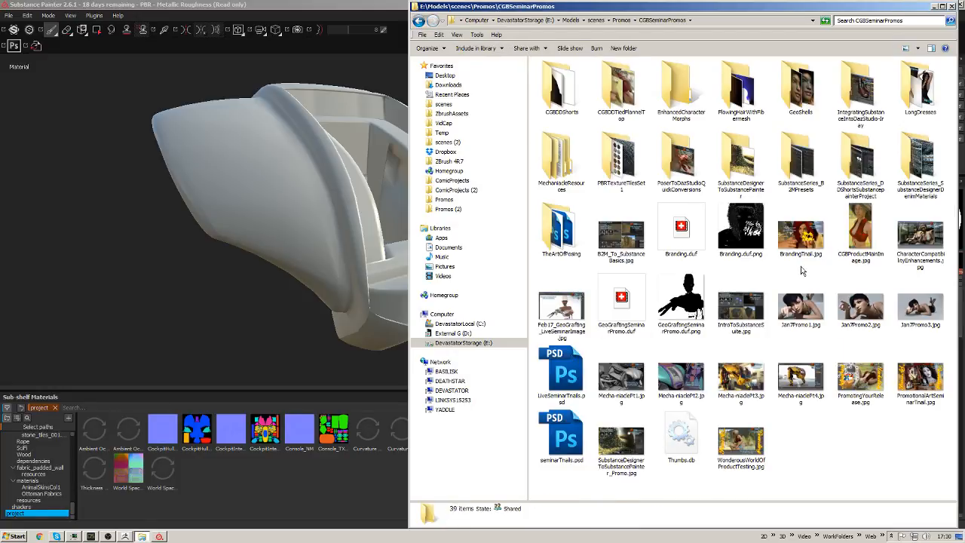
pyautogui.click(768, 392)
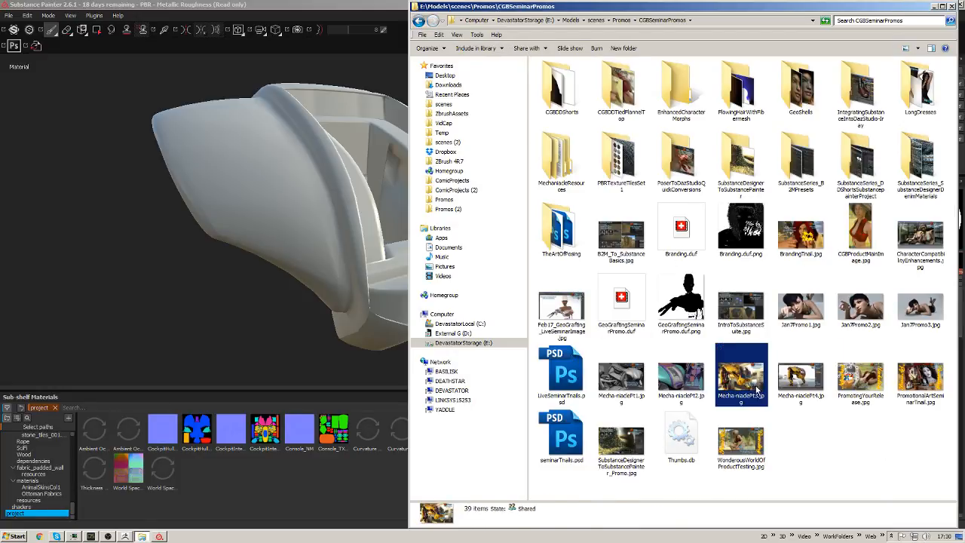
pyautogui.rightClick(749, 377)
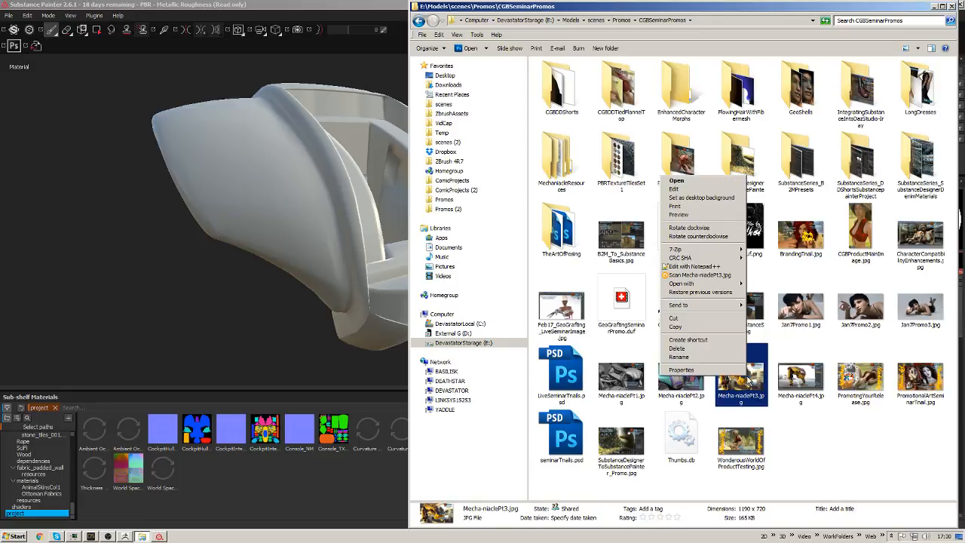
pyautogui.click(713, 217)
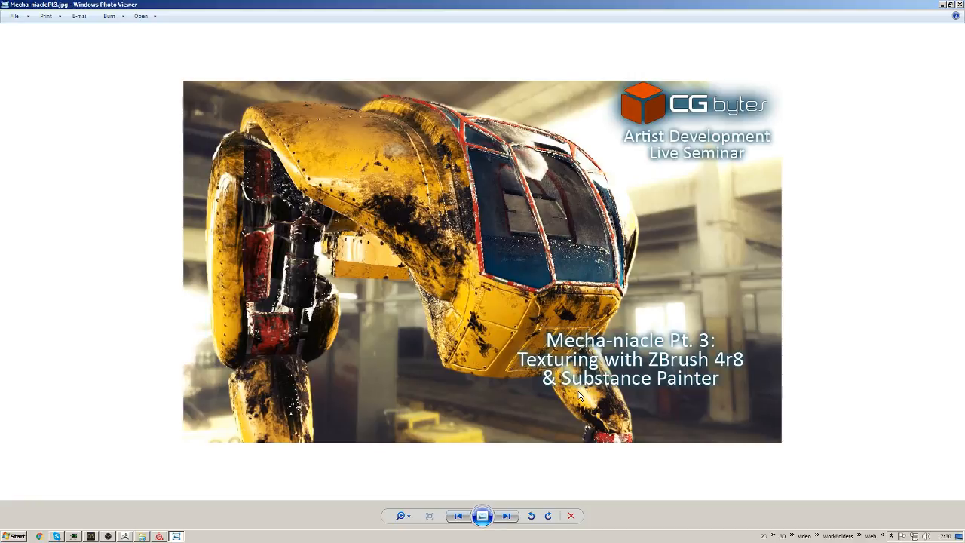
# Return to Windows Explorer, look into both resource folders inside MechaniacleResources, and close the Mecha-niaclePt3.jpg preview.
pyautogui.click(141, 537)
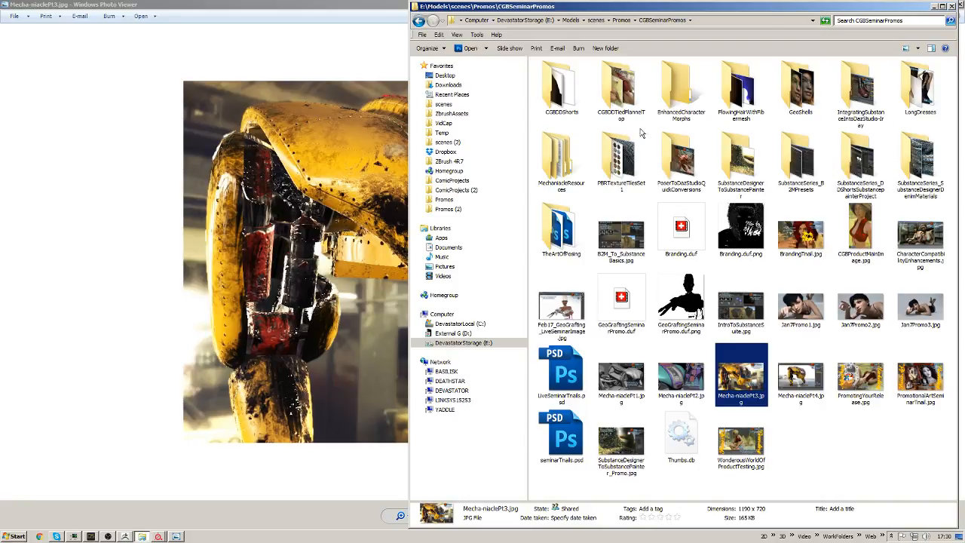
pyautogui.doubleClick(567, 156)
pyautogui.doubleClick(574, 91)
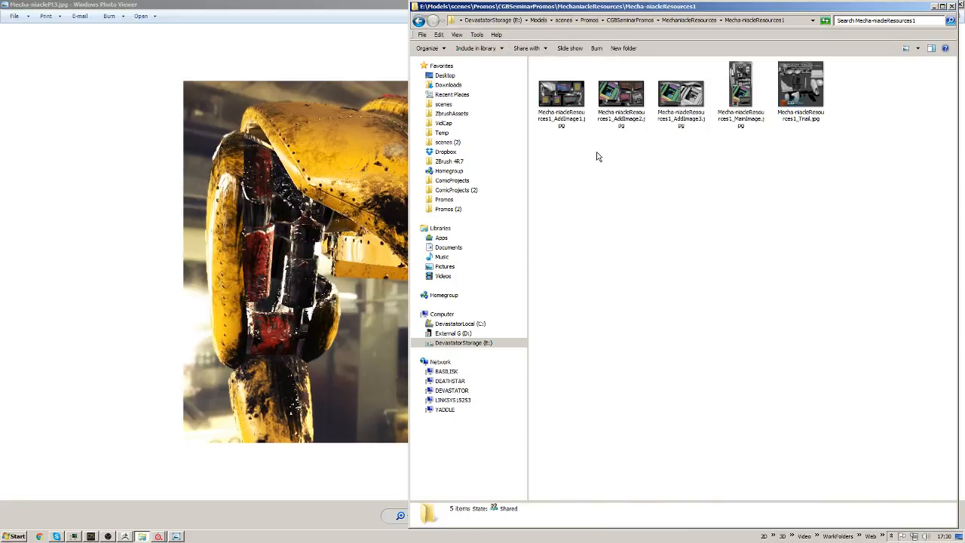
pyautogui.click(419, 21)
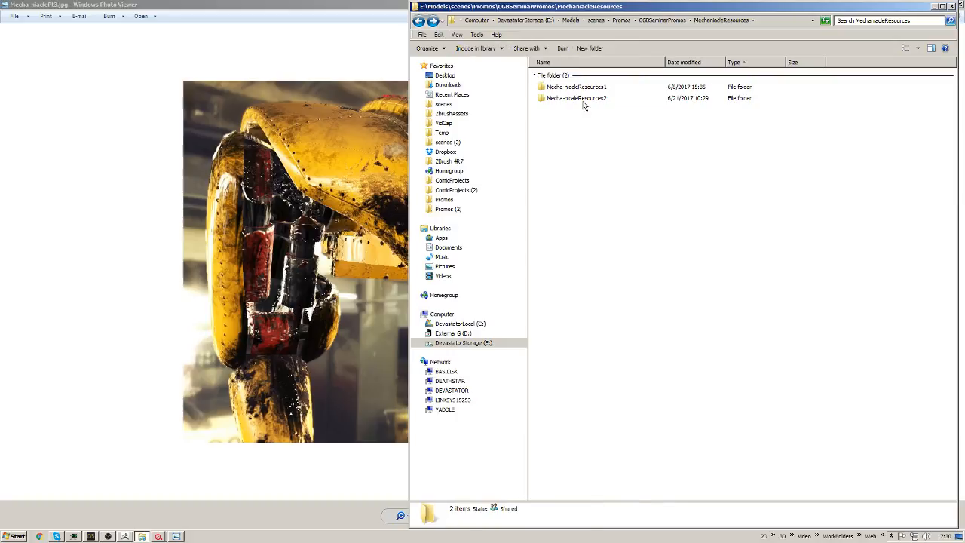
pyautogui.doubleClick(583, 101)
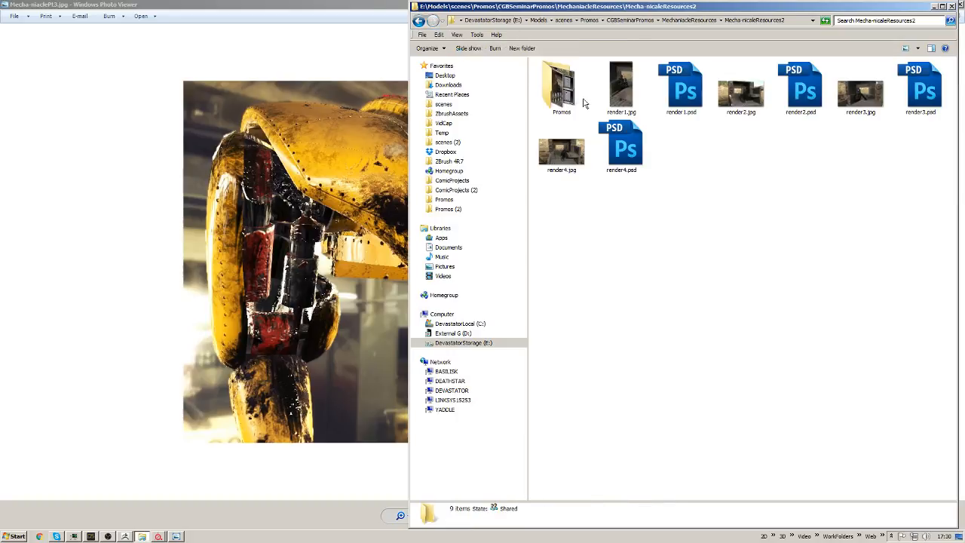
pyautogui.click(419, 21)
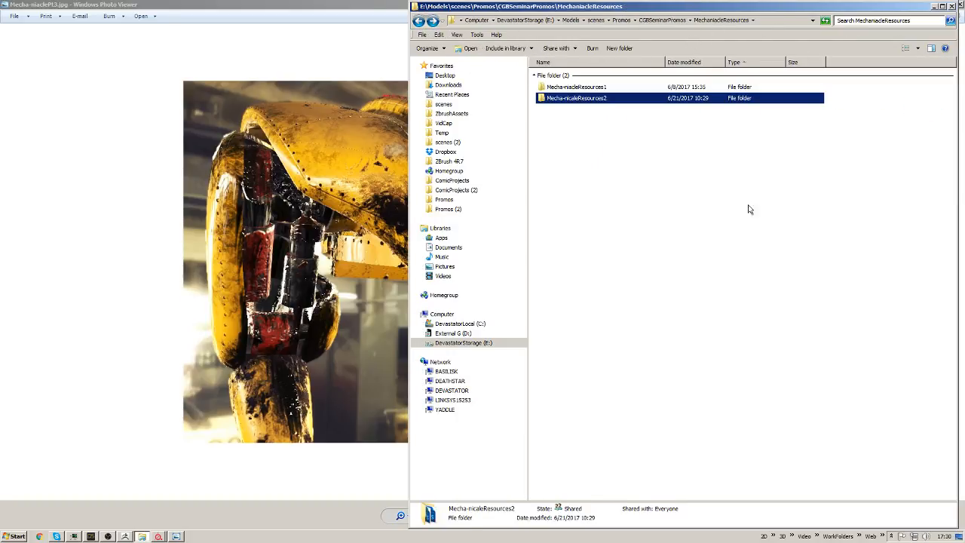
pyautogui.click(745, 240)
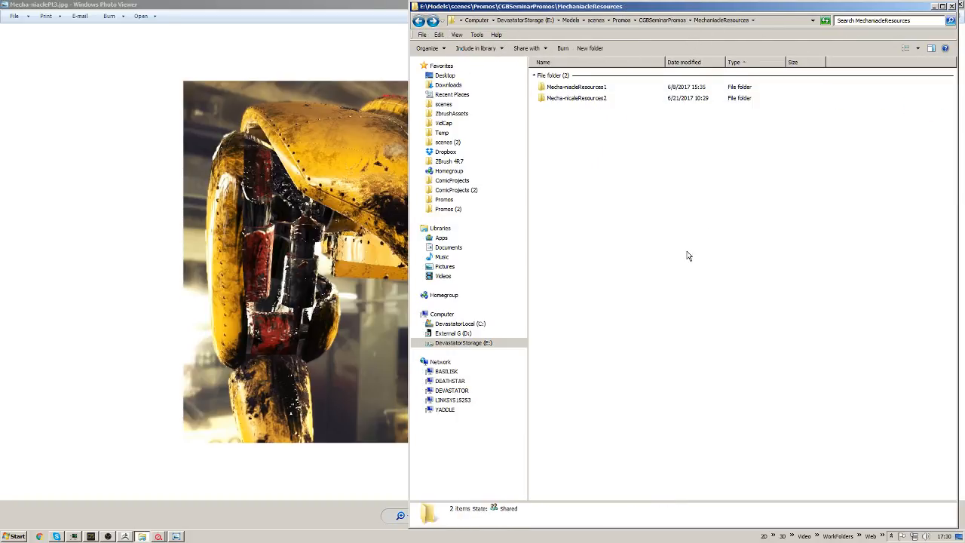
pyautogui.doubleClick(375, 10)
pyautogui.click(959, 4)
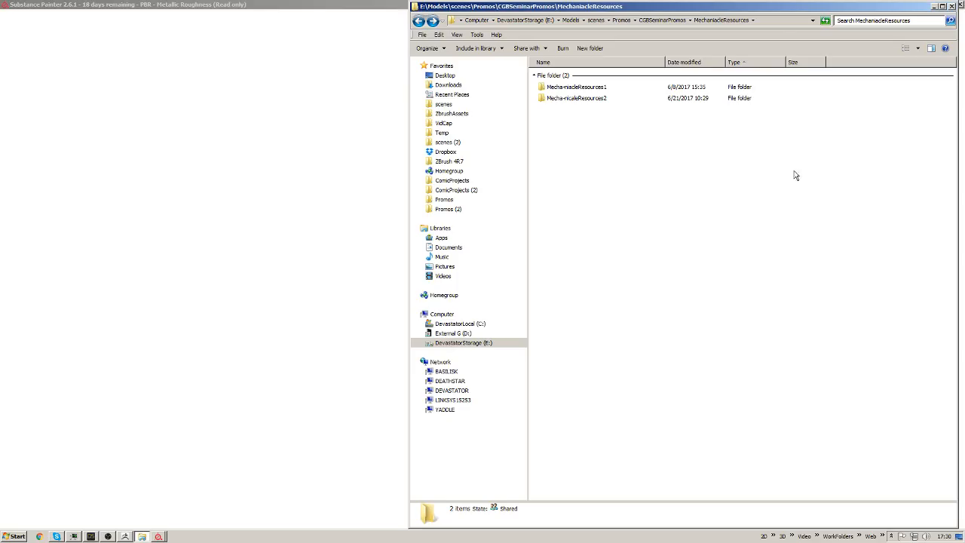
# Open the Mecha-niacleResources1 folder in Windows Explorer and preview Mecha-niacleResources1_AddImage1.jpg.
pyautogui.click(163, 538)
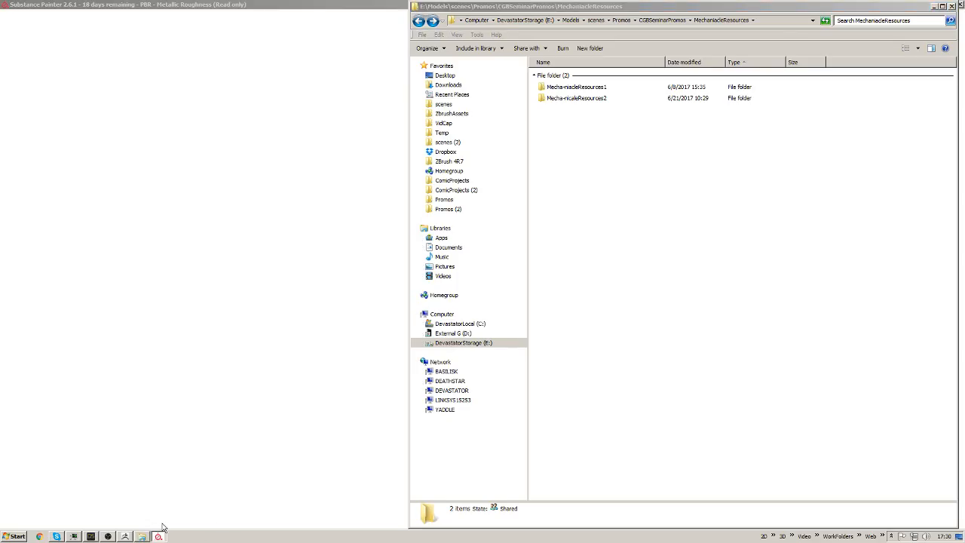
pyautogui.click(690, 249)
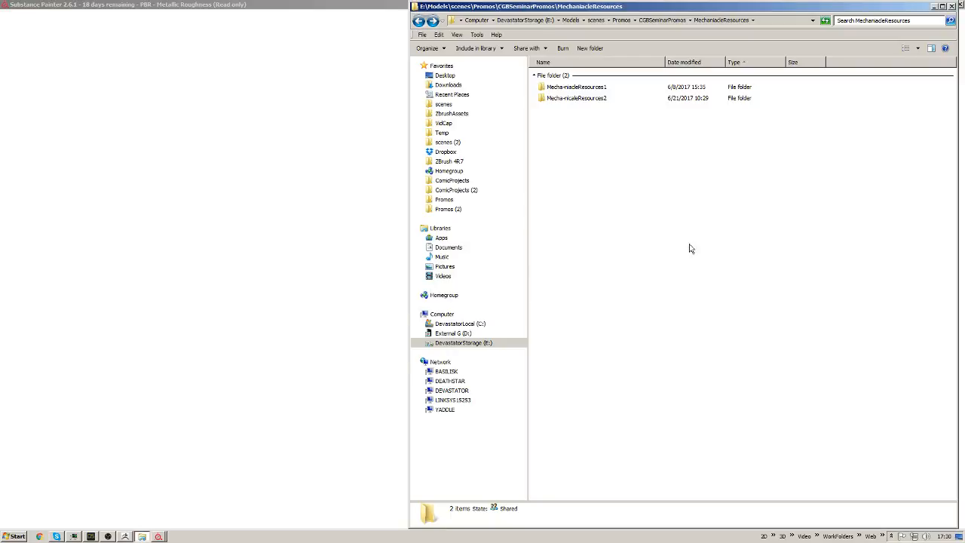
pyautogui.doubleClick(590, 87)
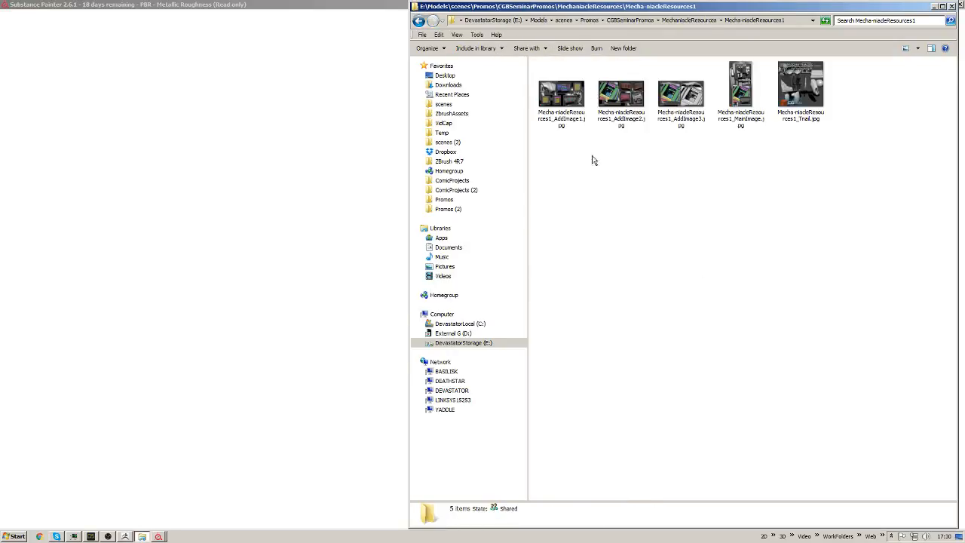
pyautogui.click(562, 120)
pyautogui.rightClick(558, 98)
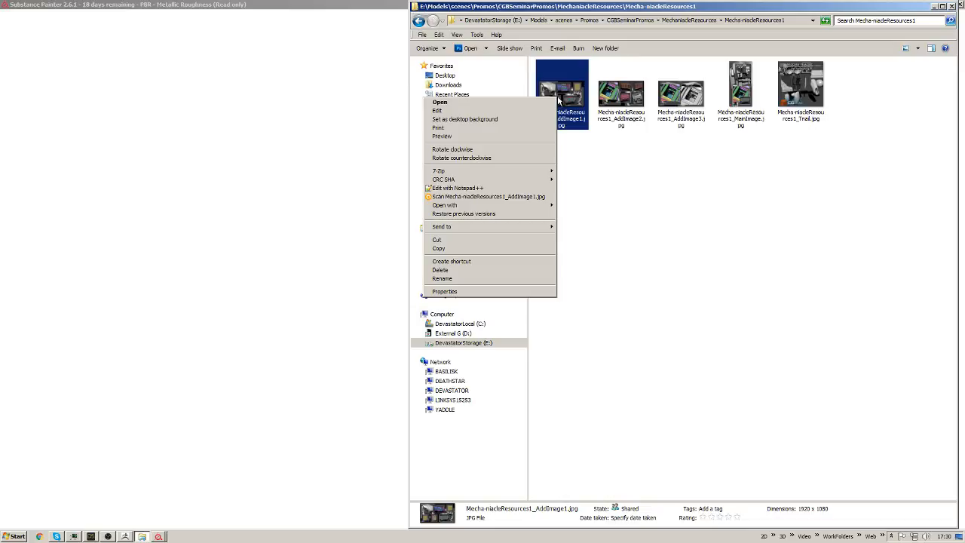
pyautogui.click(503, 137)
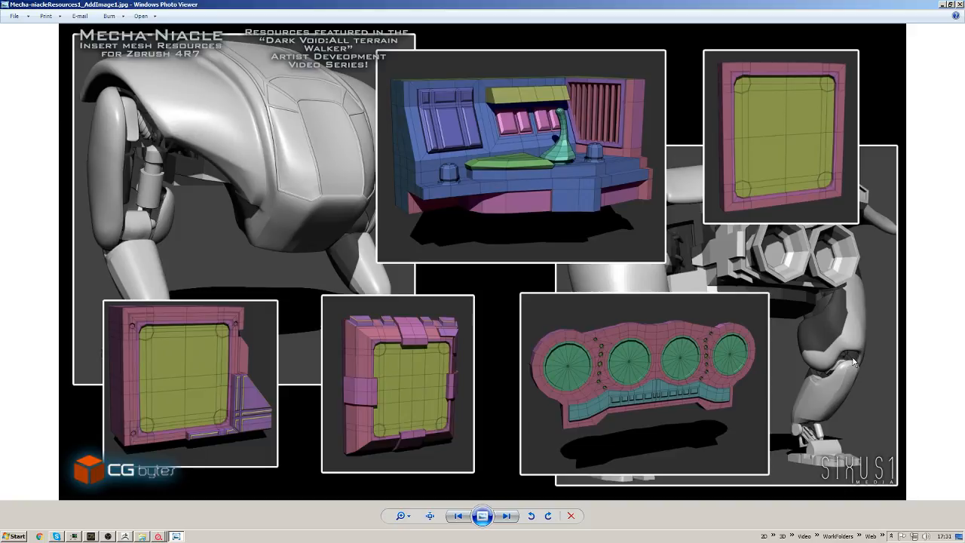
# View the remaining Mecha-niacleResources1 images, and open the Mecha-nicaleResources2 folder in Windows Explorer.
pyautogui.press('Right')
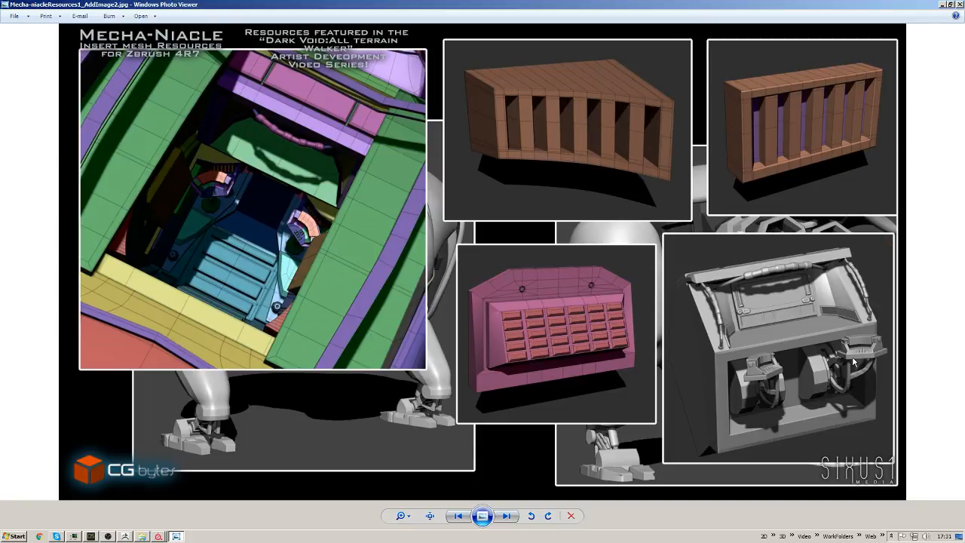
pyautogui.press('Right')
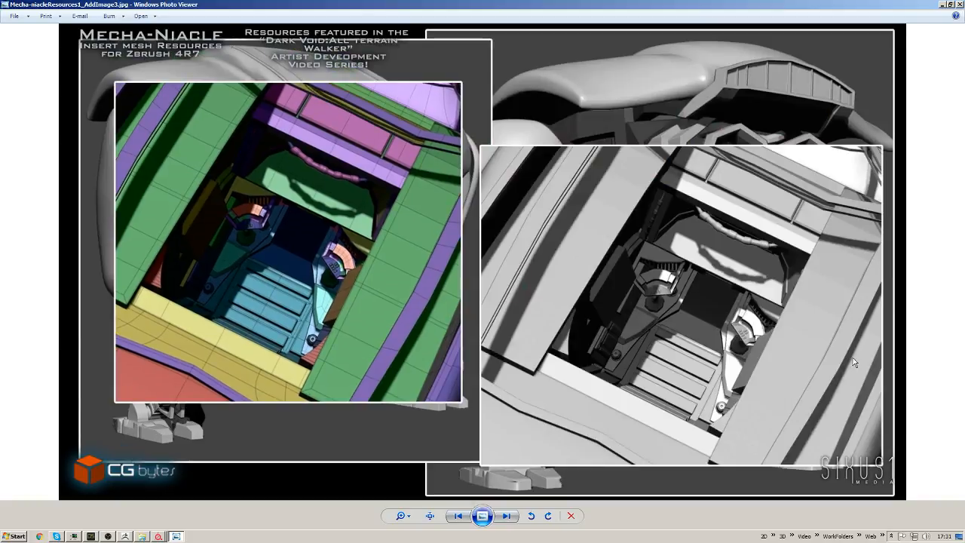
pyautogui.press('Right')
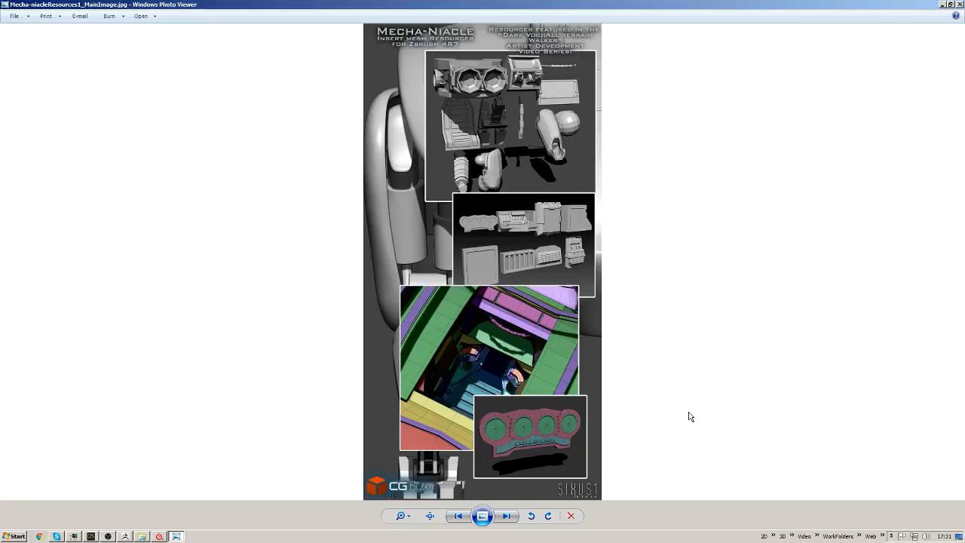
pyautogui.press('Right')
pyautogui.hotkey('alt', 'Tab')
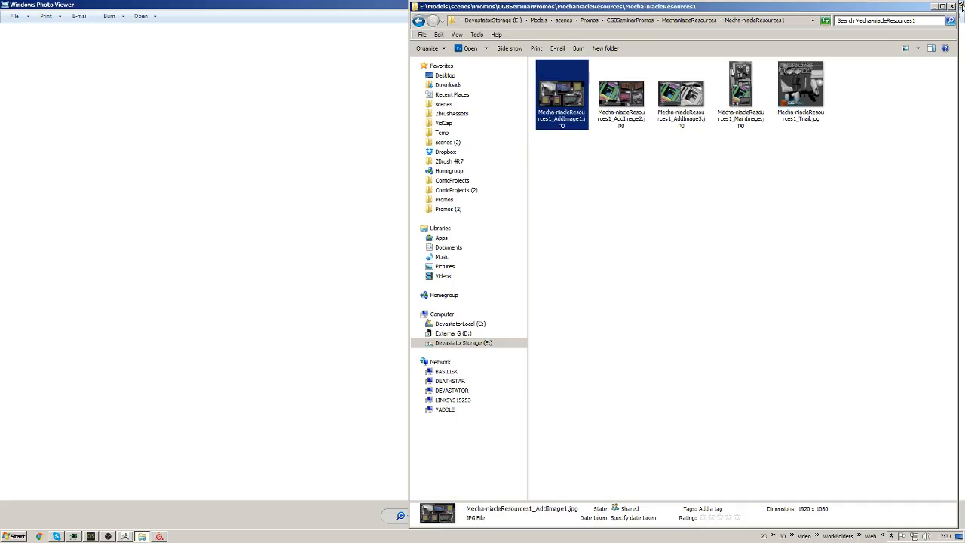
pyautogui.click(690, 21)
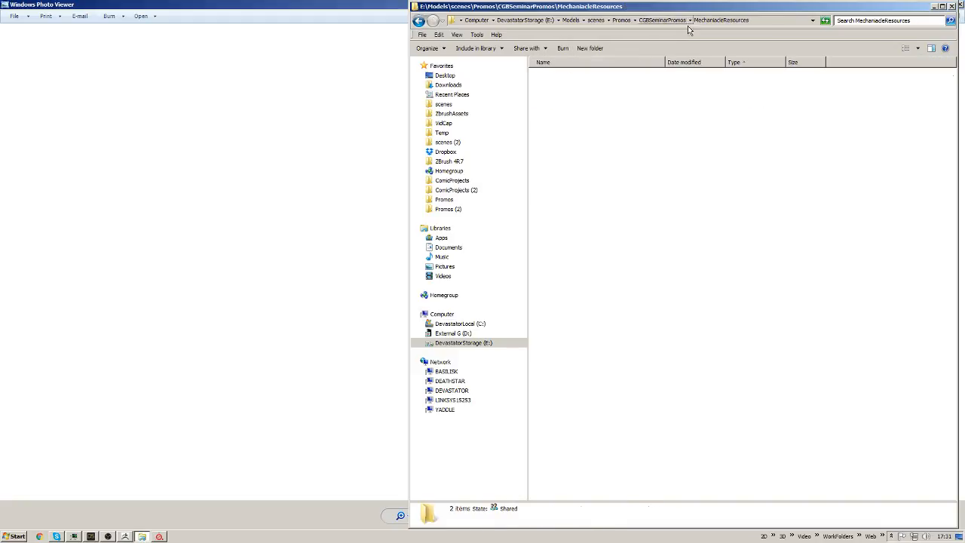
pyautogui.doubleClick(595, 102)
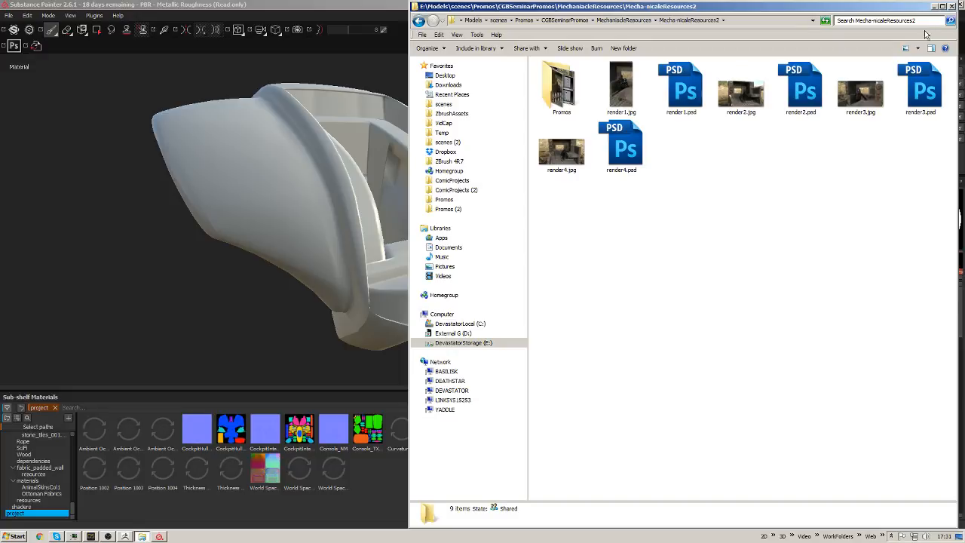
# Switch to Substance Painter and move its bake progress window over the cockpit hull.
pyautogui.click(349, 224)
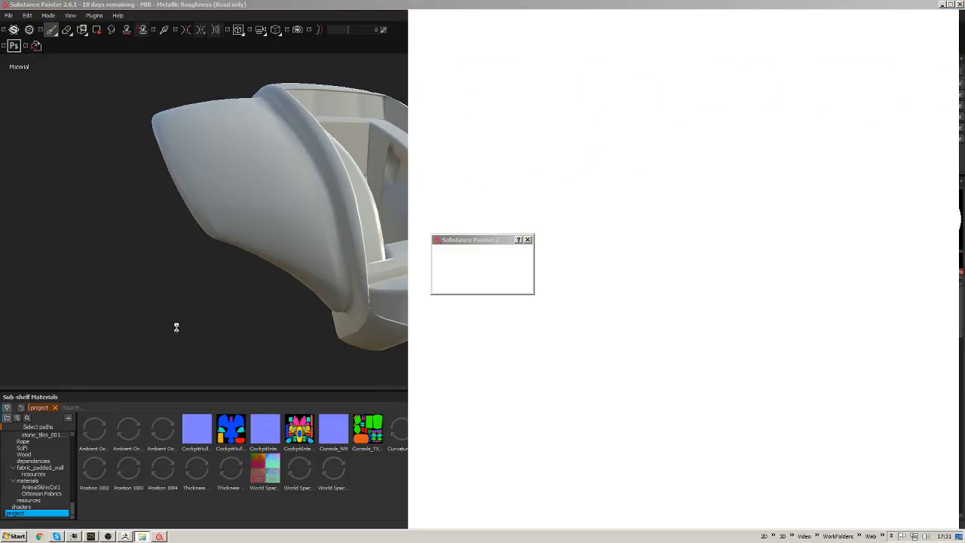
pyautogui.click(469, 241)
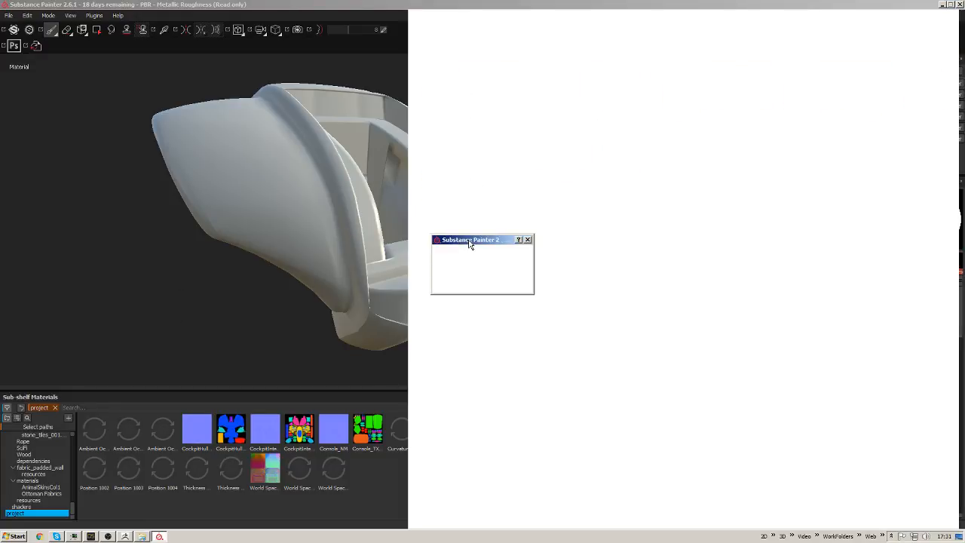
pyautogui.moveTo(474, 241); pyautogui.dragTo(314, 225)
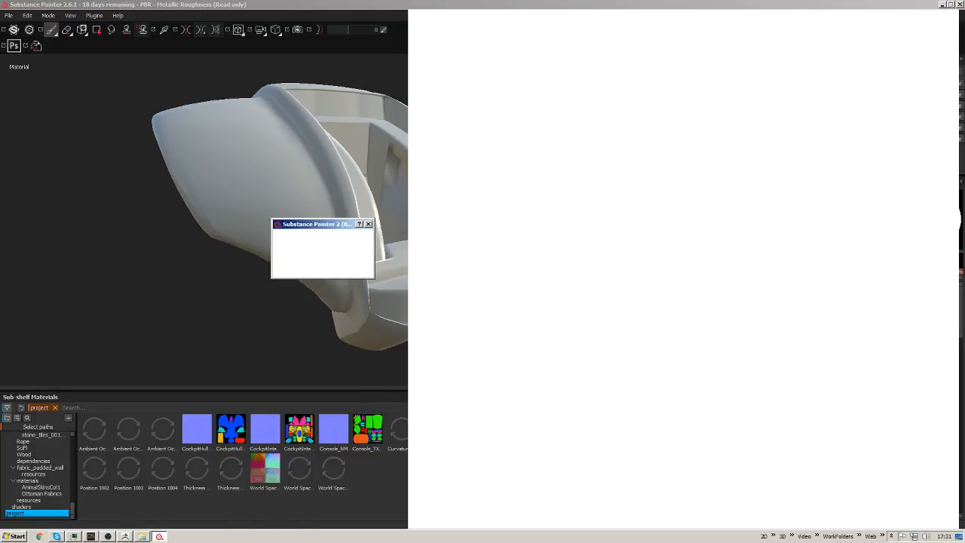
# Switch to Windows Explorer, open the Promos folder of Mecha-nicaleResources2 and preview the Mecha-NiacleMAB-VDBs_AddPage1.jpg image.
pyautogui.click(141, 536)
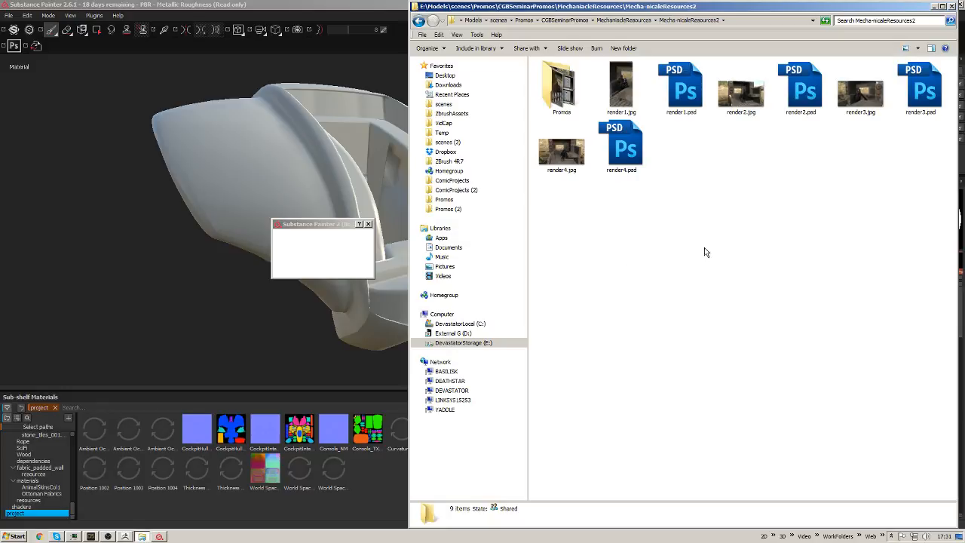
pyautogui.doubleClick(562, 87)
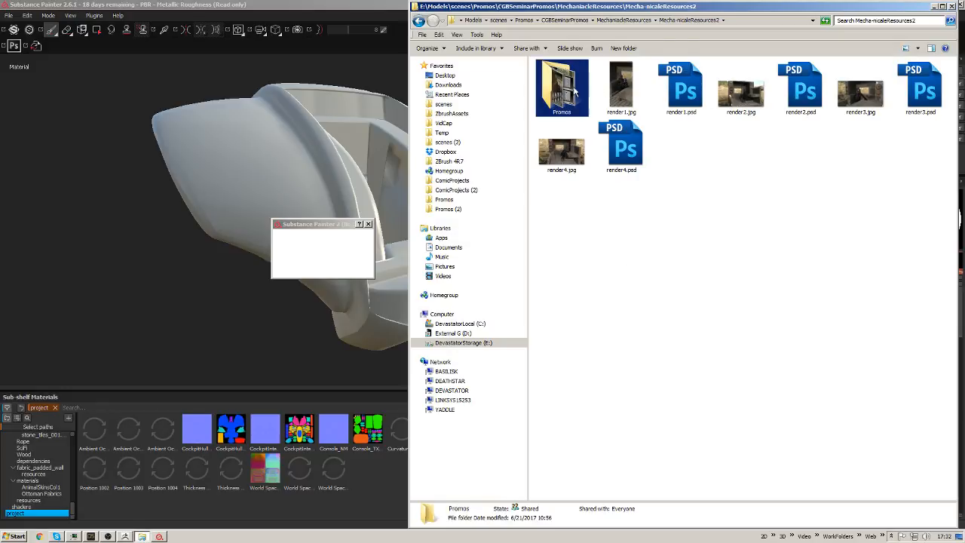
pyautogui.rightClick(568, 108)
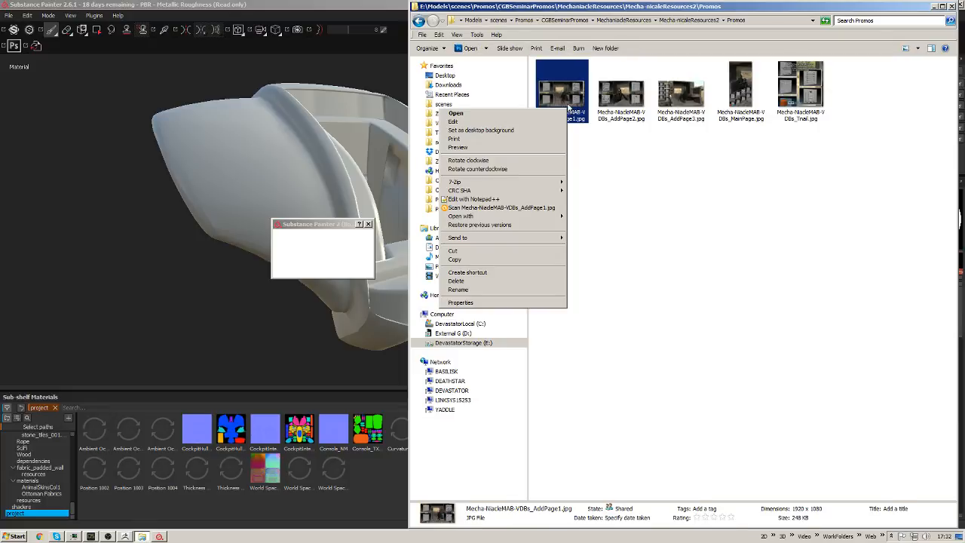
pyautogui.click(535, 147)
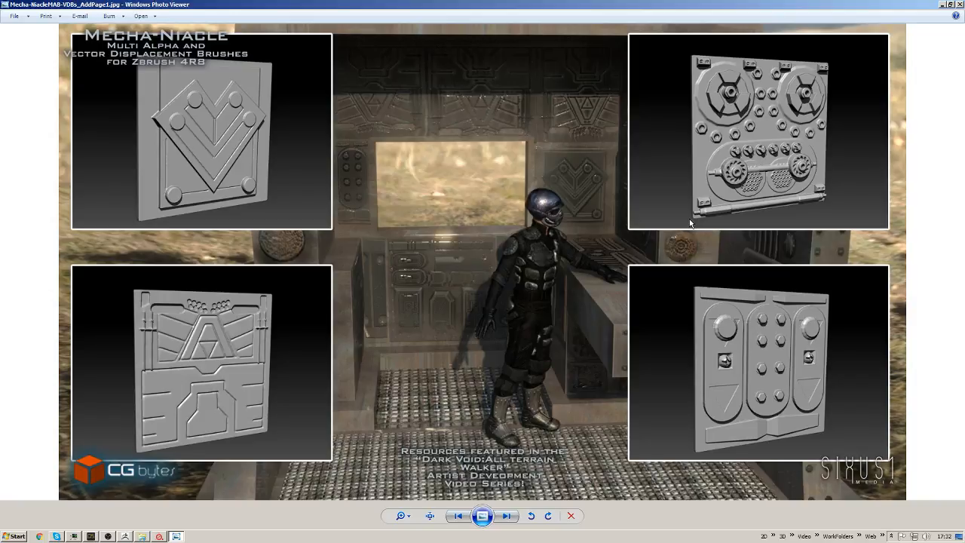
pyautogui.press('Right')
pyautogui.press('Left')
# Switch between the image preview and Substance Painter to check the progress of the texture bake.
pyautogui.hotkey('alt', 'Tab')
pyautogui.hotkey('alt', 'Tab')
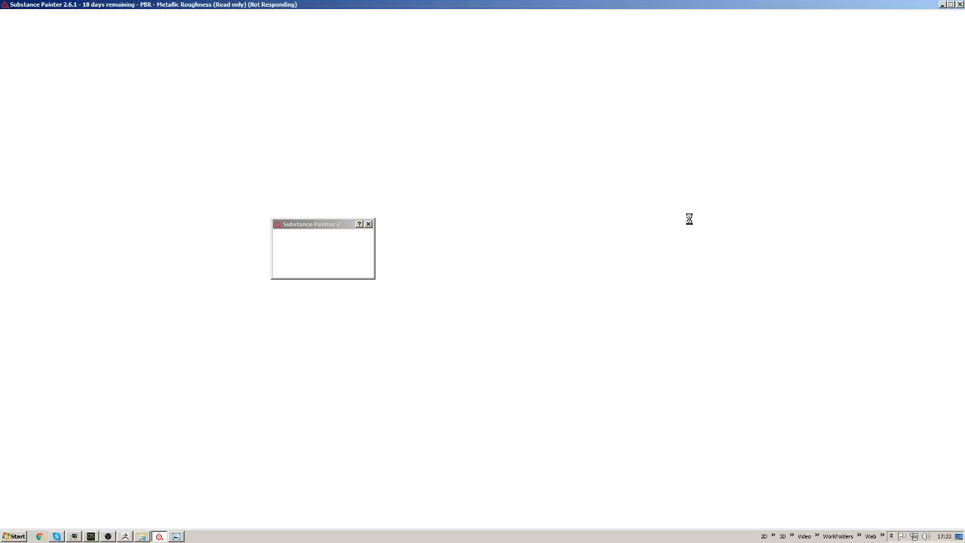
pyautogui.hotkey('alt', 'Tab')
pyautogui.hotkey('alt', 'Tab')
pyautogui.click(320, 225)
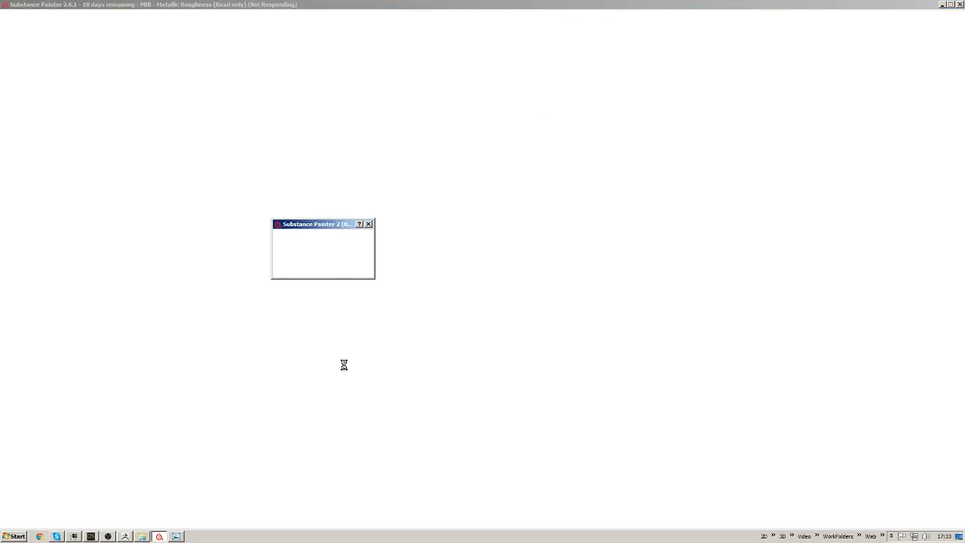
pyautogui.hotkey('alt', 'Tab')
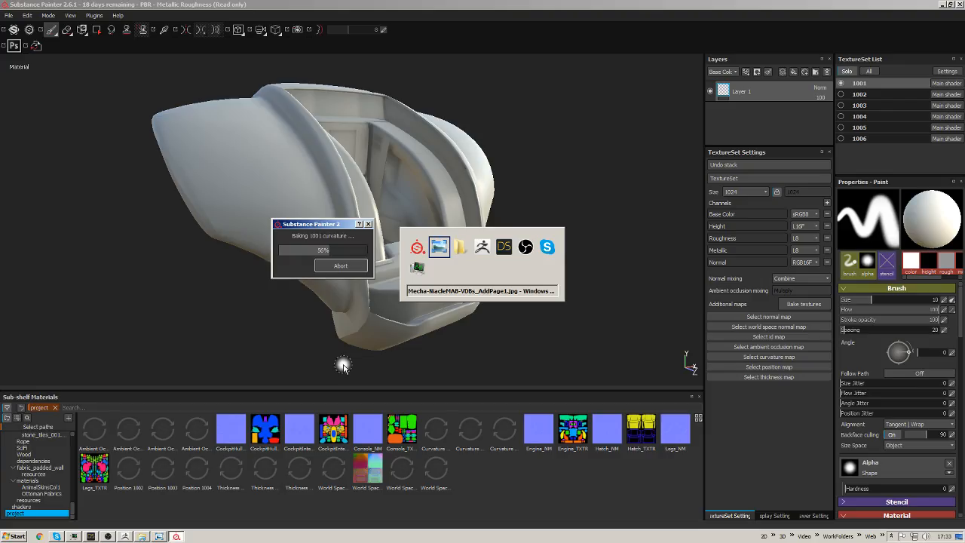
# Put the image preview away and force the unresponsive Substance Painter to close during its texture bake.
pyautogui.hotkey('alt', 'shift', 'Tab')
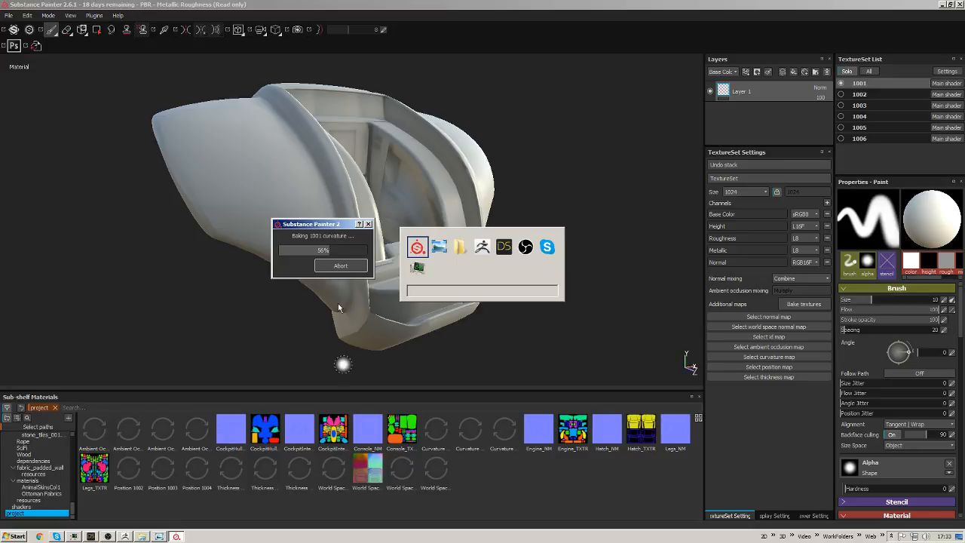
pyautogui.hotkey('alt', 'Tab')
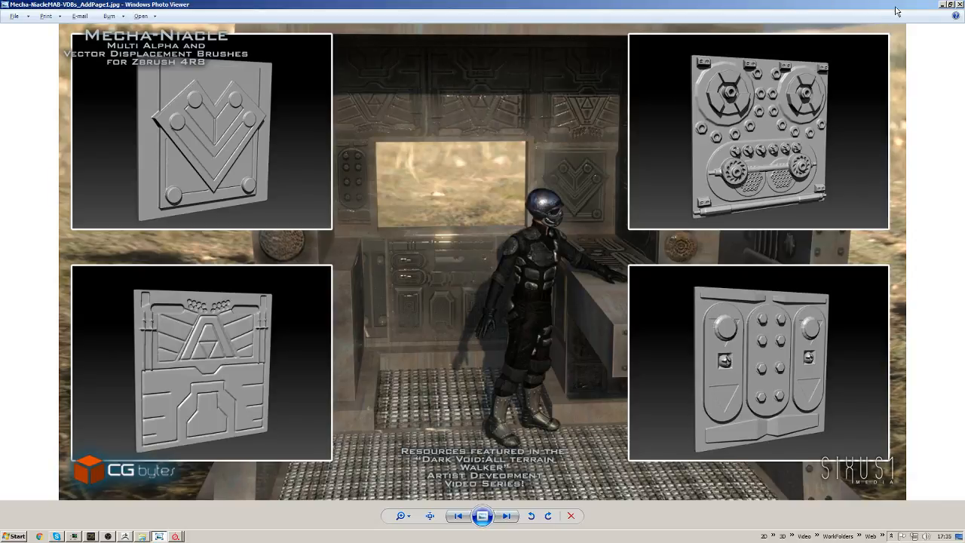
pyautogui.click(944, 4)
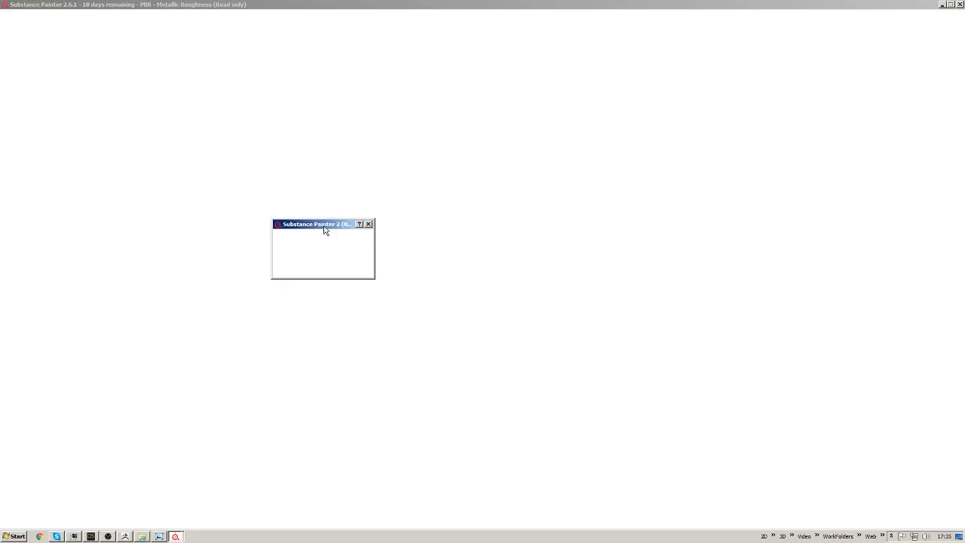
pyautogui.click(369, 224)
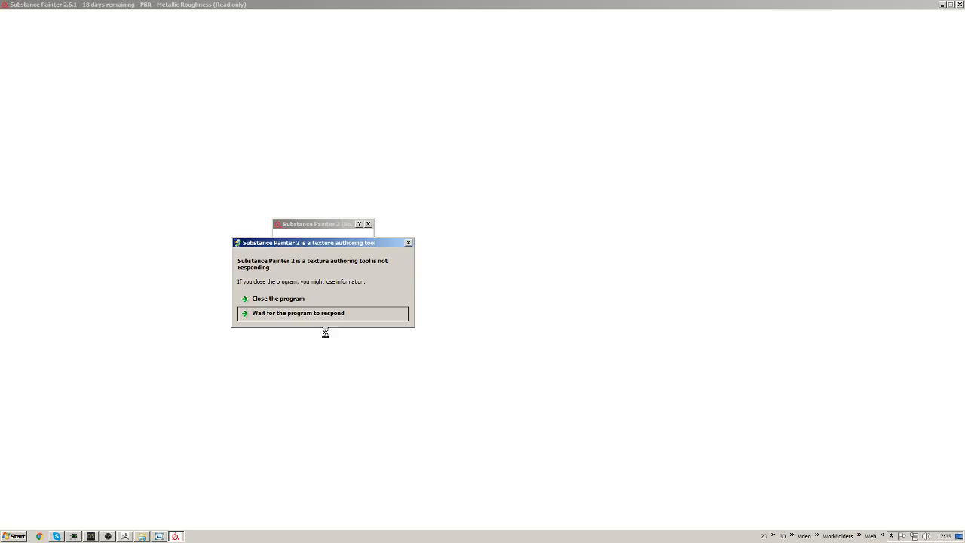
pyautogui.click(287, 302)
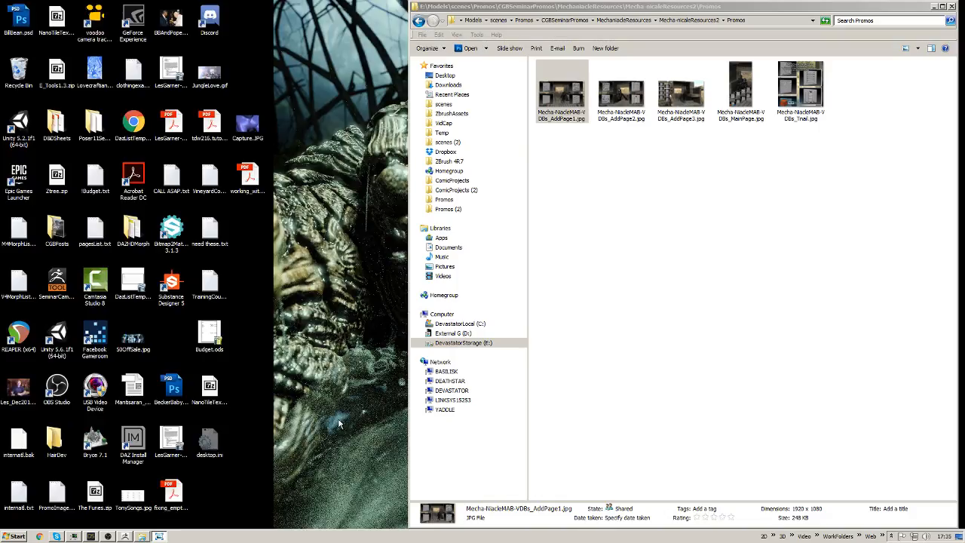
# Relaunch Substance Painter and open the recent project Mecha001.spp.
pyautogui.click(790, 536)
pyautogui.click(743, 495)
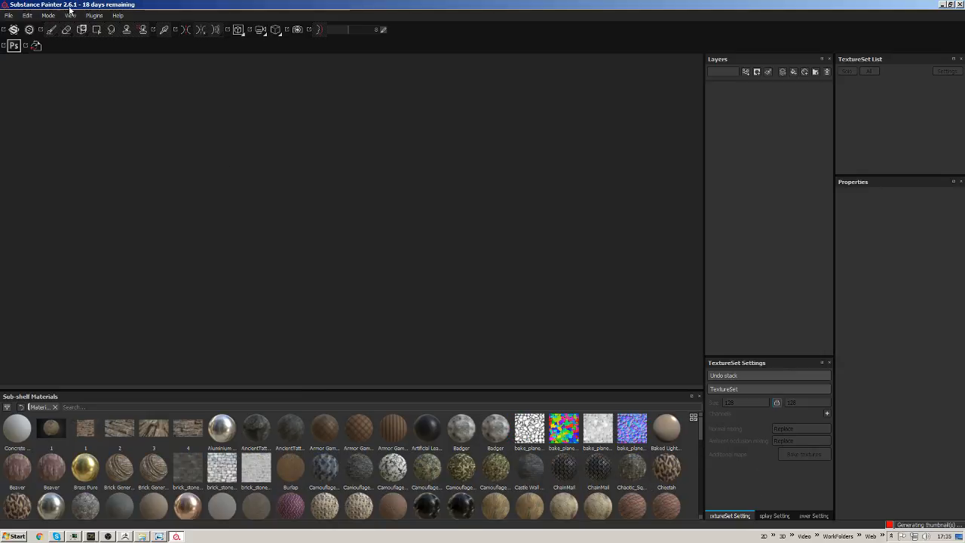
pyautogui.click(8, 15)
pyautogui.moveTo(24, 46)
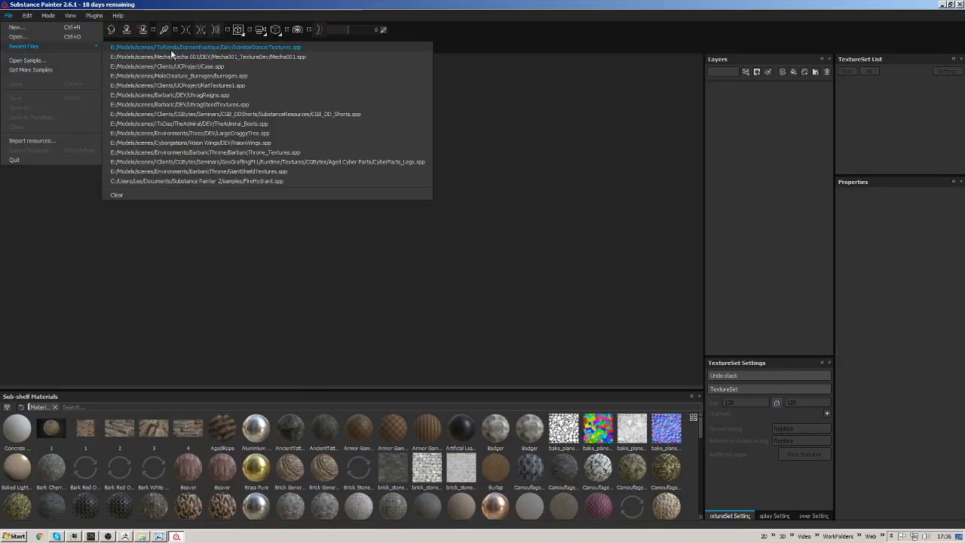
pyautogui.click(228, 59)
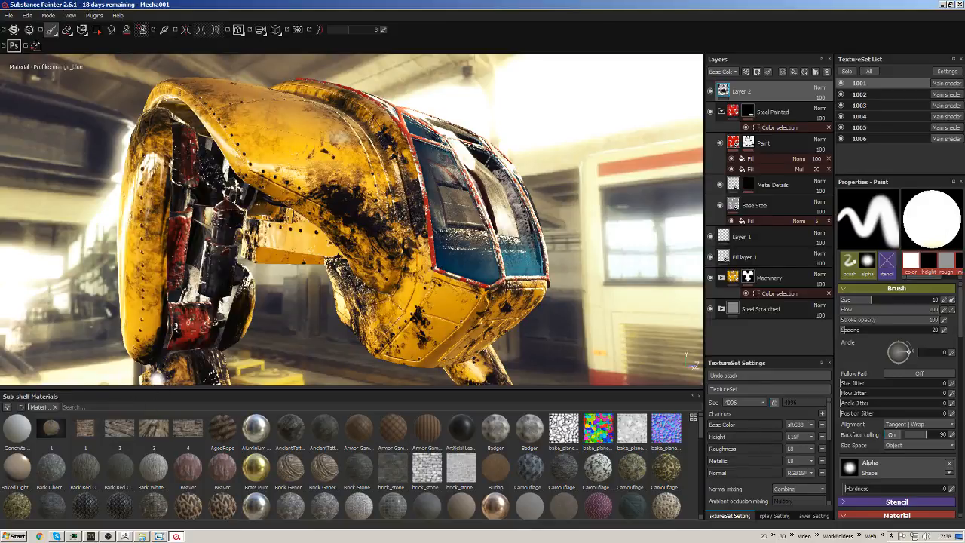
# Switch to DAZ Studio and save the walker as a figure/prop asset, overwriting Dark Void ATW.duf with the preset save options.
pyautogui.click(91, 537)
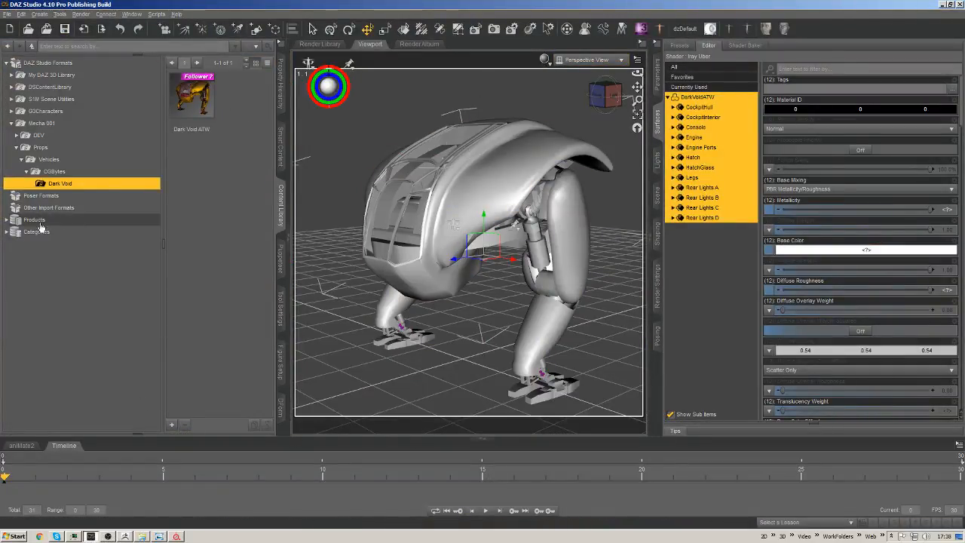
pyautogui.moveTo(607, 95); pyautogui.dragTo(574, 102)
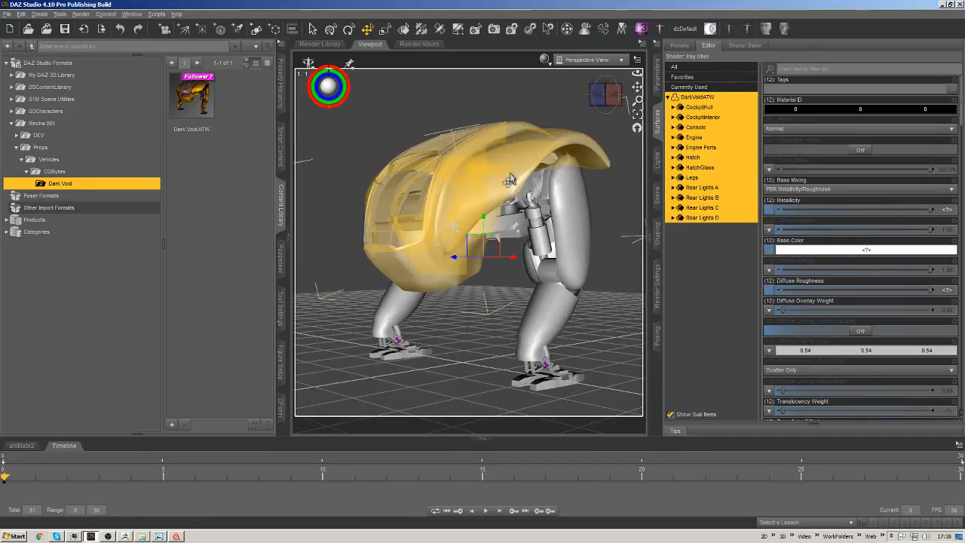
pyautogui.hotkey('ctrl', 's')
pyautogui.doubleClick(117, 88)
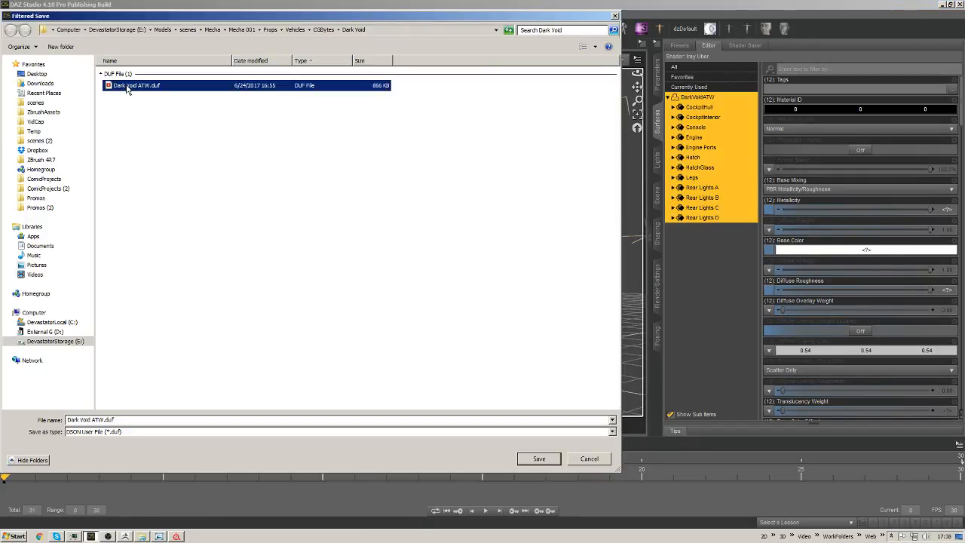
pyautogui.click(461, 278)
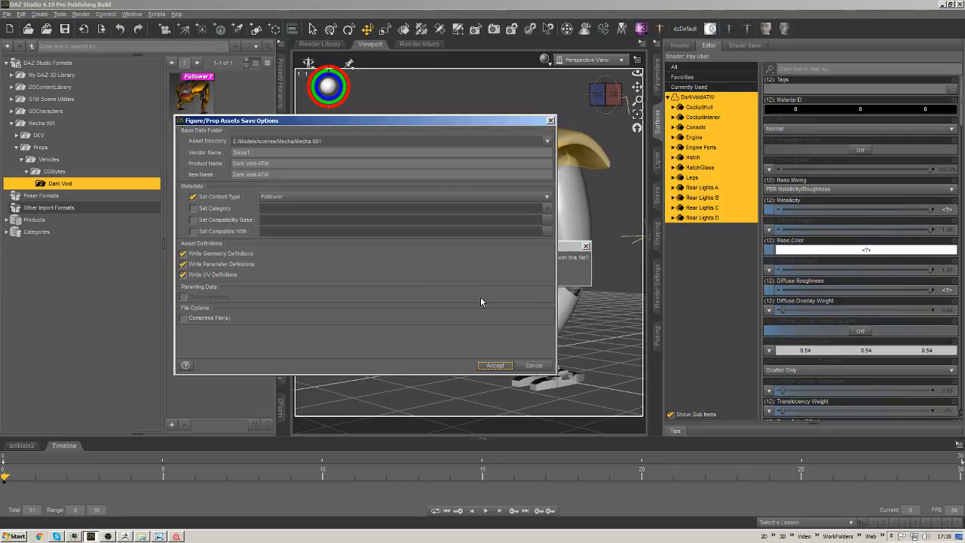
pyautogui.click(495, 365)
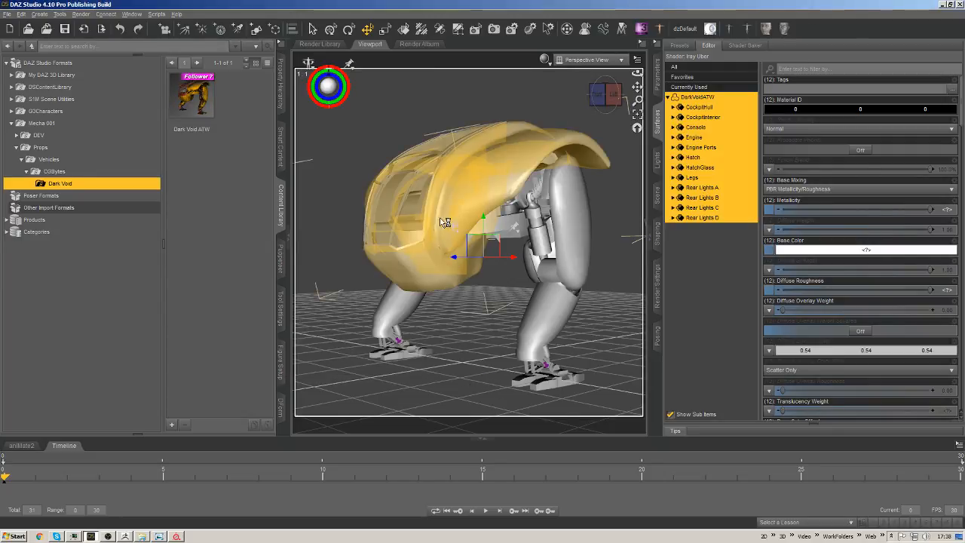
# Try moving the walker's nearer front foot to test how the leg bends, and undo the move.
pyautogui.click(539, 363)
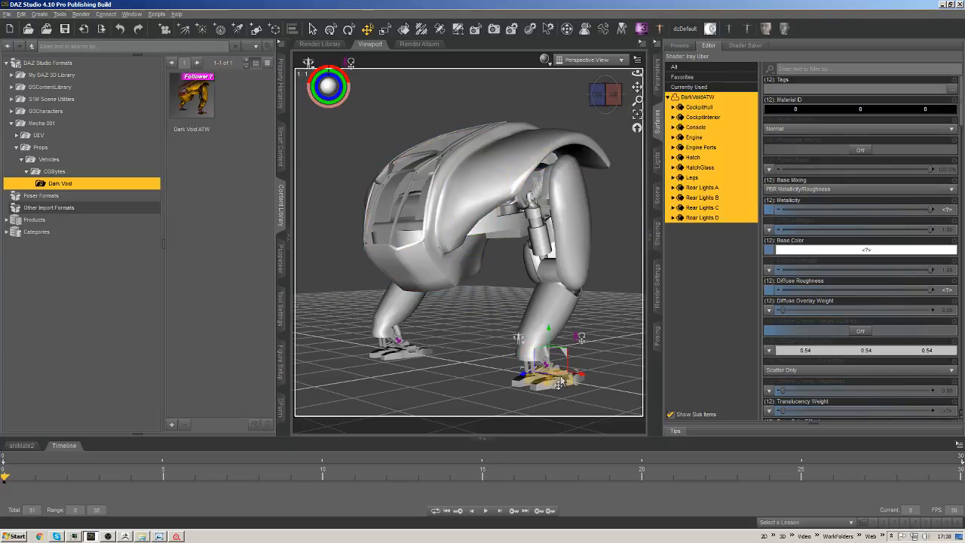
pyautogui.moveTo(537, 358); pyautogui.dragTo(499, 368)
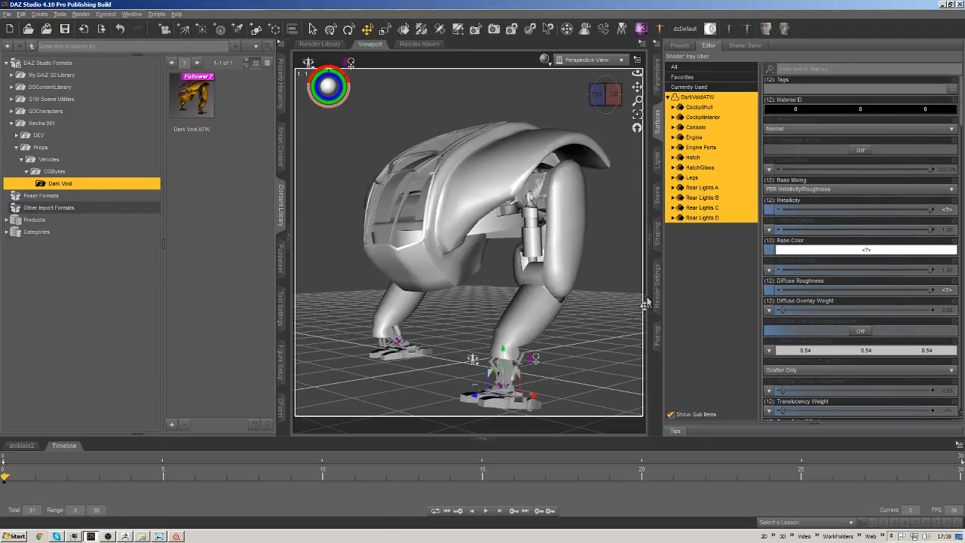
pyautogui.hotkey('ctrl', 'z')
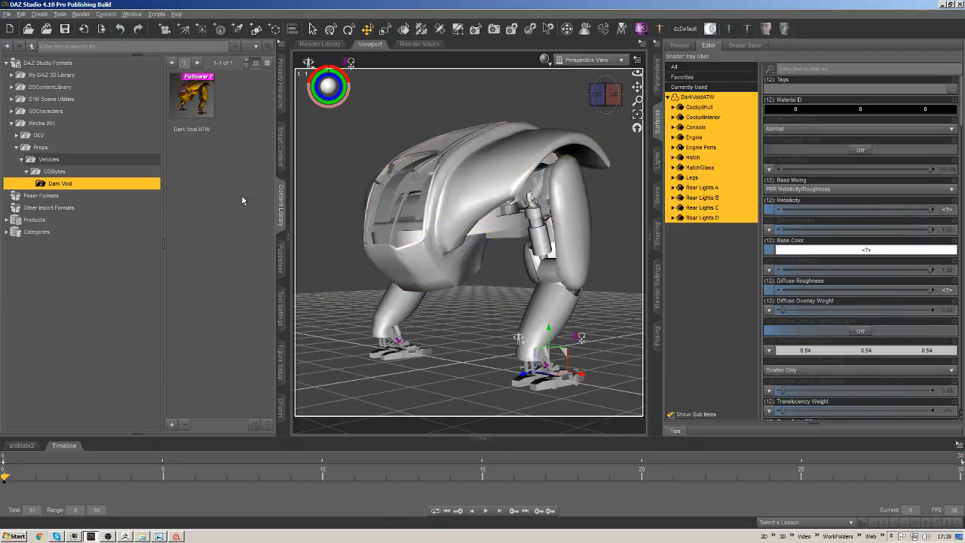
# Delete the walker from the scene and load the ATWTextureDev scene from the Mecha001_TextureDev folder in DEV.
pyautogui.press('Delete')
pyautogui.click(37, 136)
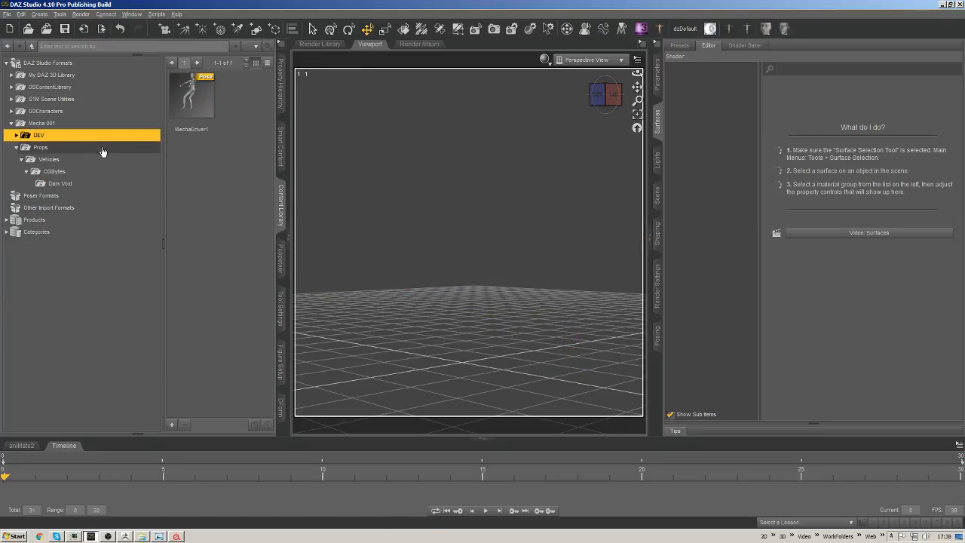
pyautogui.doubleClick(60, 137)
pyautogui.click(63, 158)
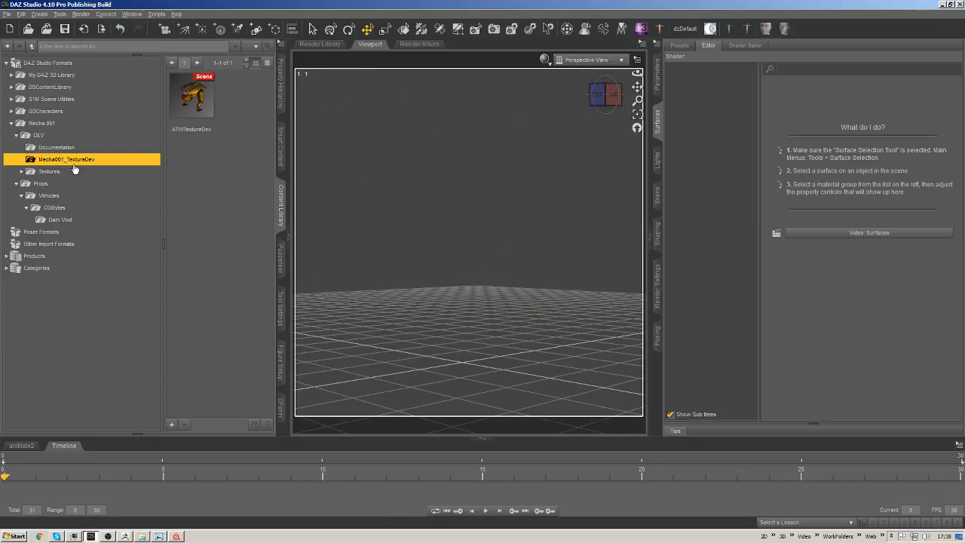
pyautogui.doubleClick(192, 96)
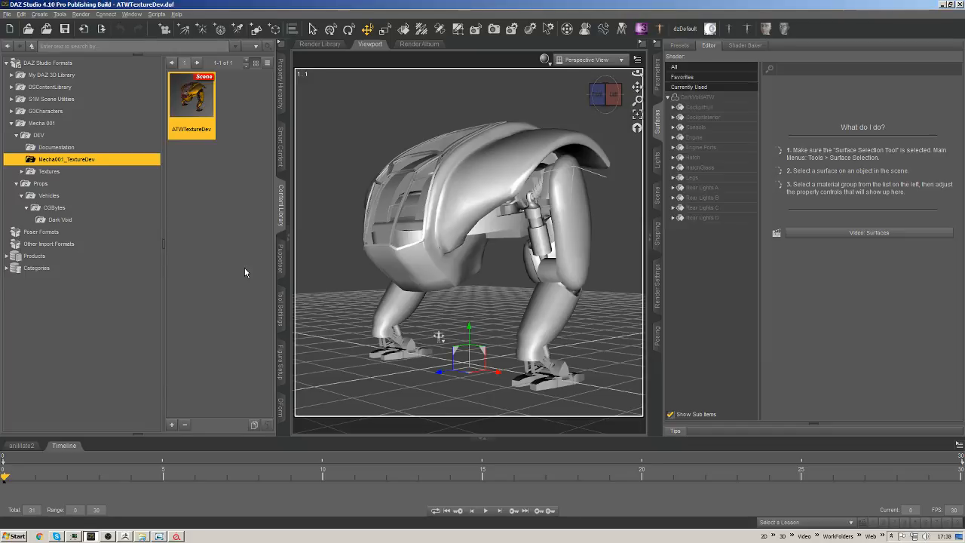
# Delete the walker from the scene and load the Dark Void ATW asset from the Dark Void folder.
pyautogui.click(438, 210)
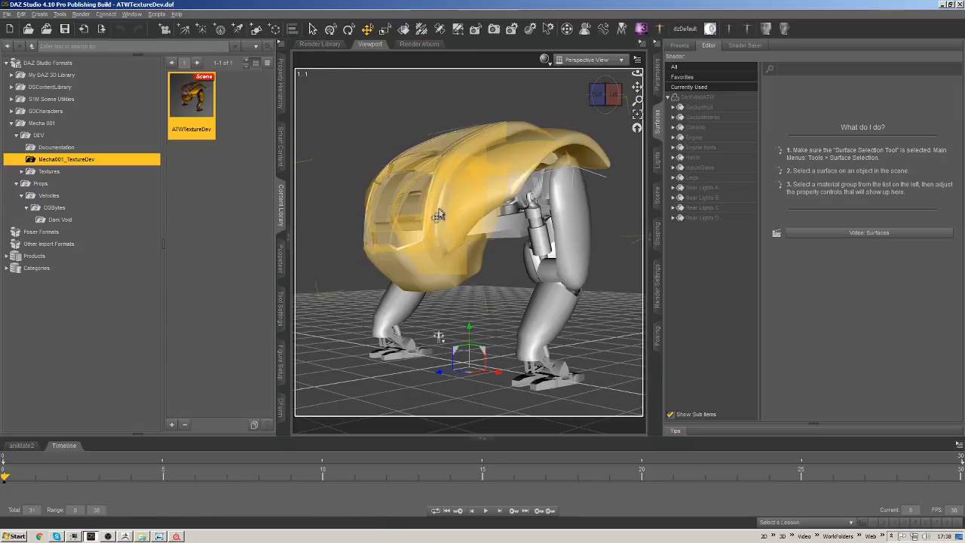
pyautogui.press('Delete')
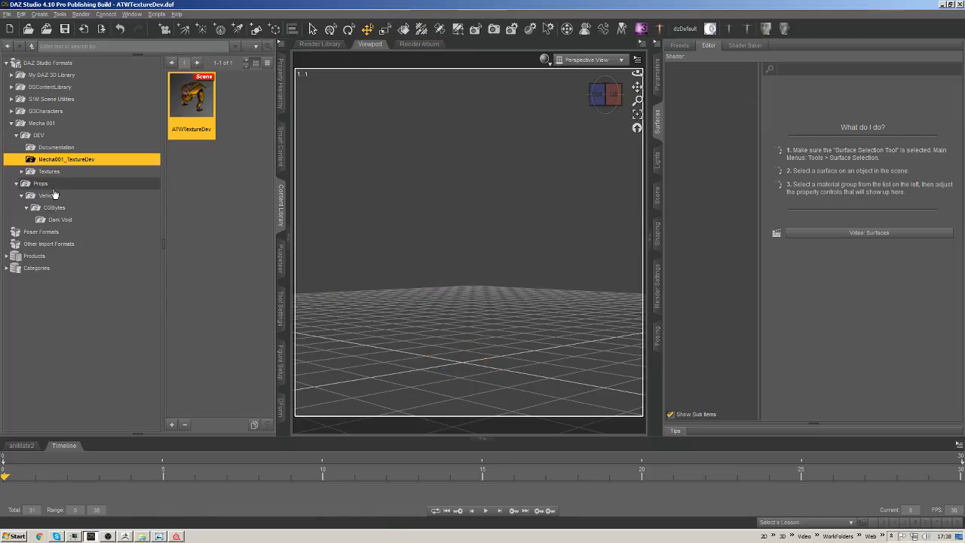
pyautogui.click(54, 220)
pyautogui.doubleClick(193, 101)
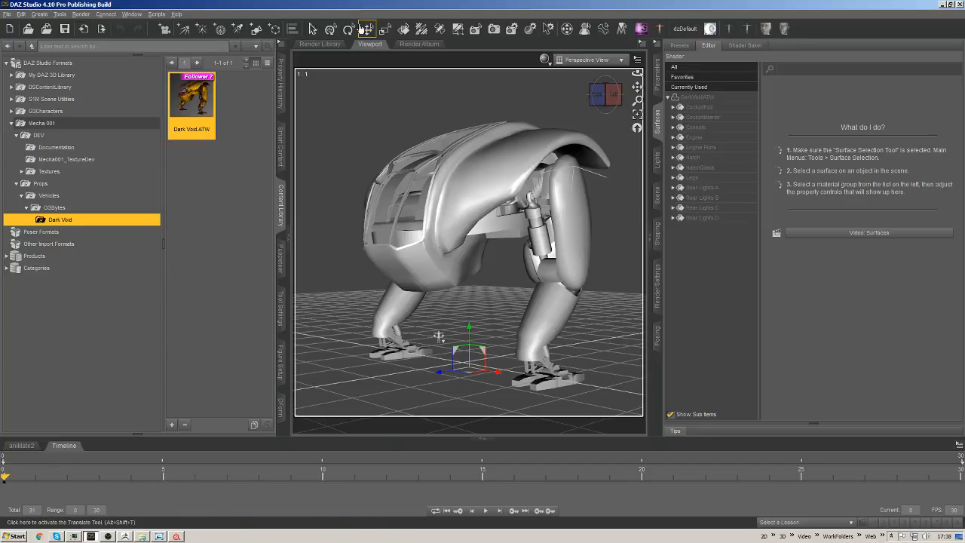
# Activate the node selection tool and set the viewport's draw style to NVIDIA Iray.
pyautogui.click(313, 29)
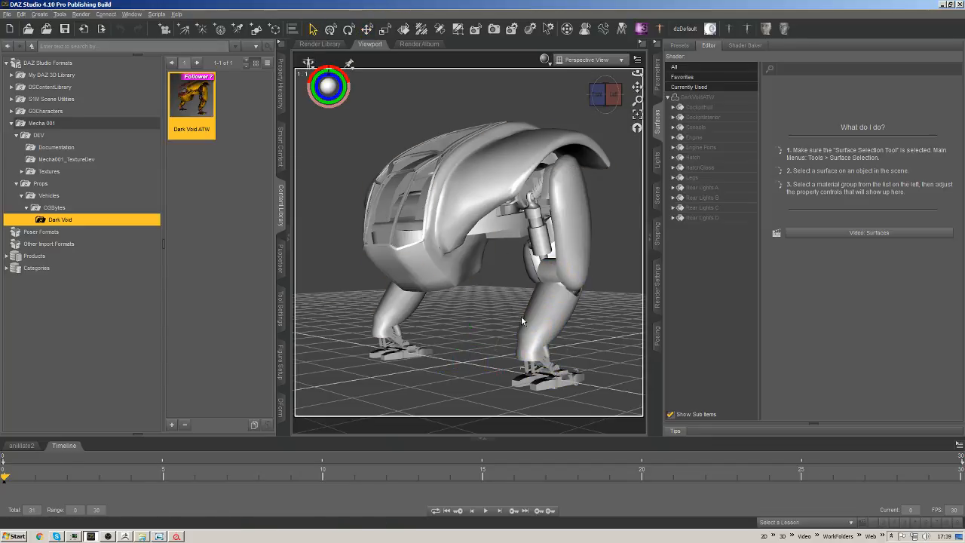
pyautogui.click(545, 59)
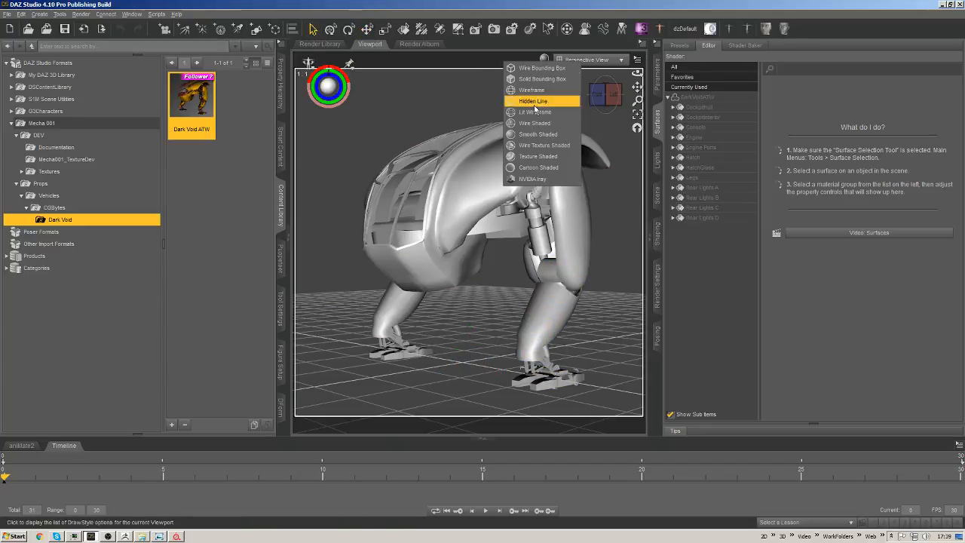
pyautogui.click(537, 179)
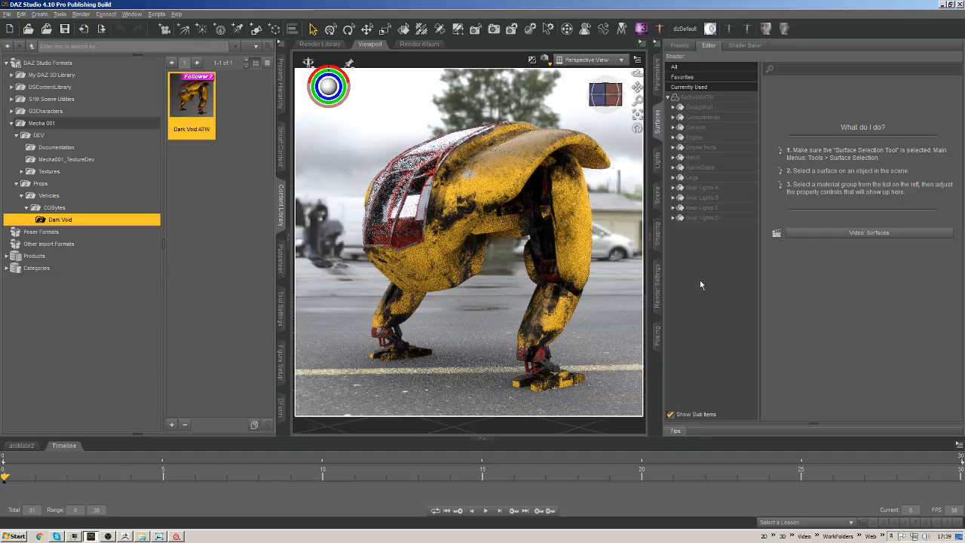
# Collapse the content library to widen the viewport and show the render settings.
pyautogui.click(292, 242)
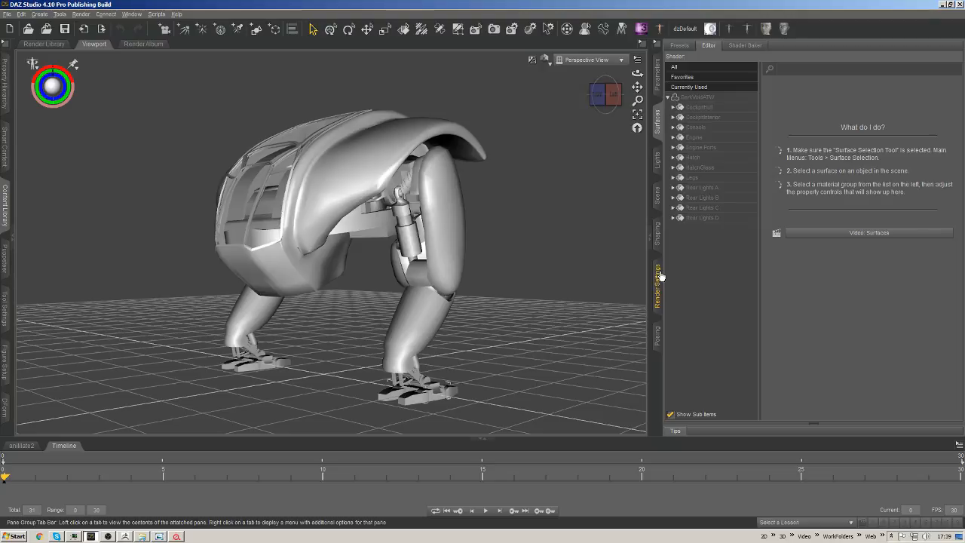
pyautogui.click(659, 286)
pyautogui.press('super')
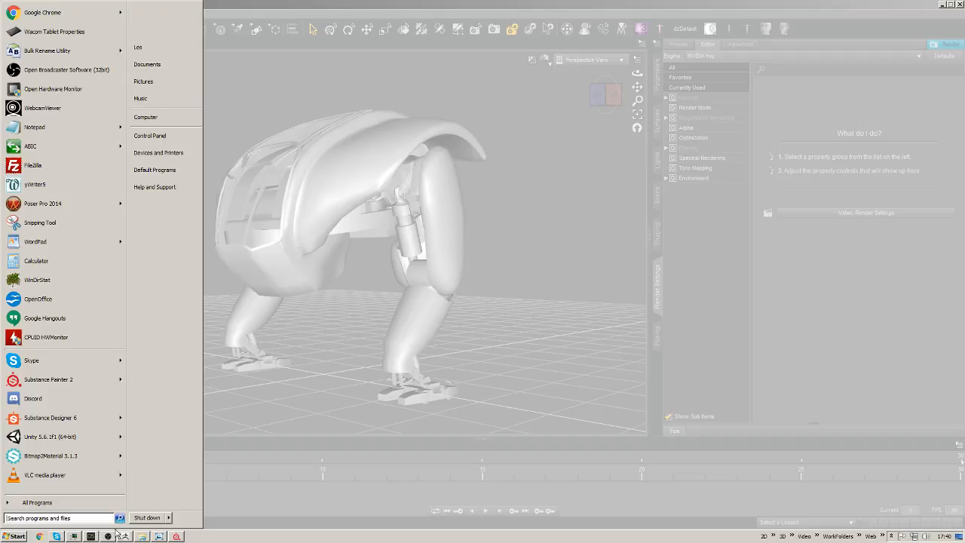
pyautogui.click(627, 168)
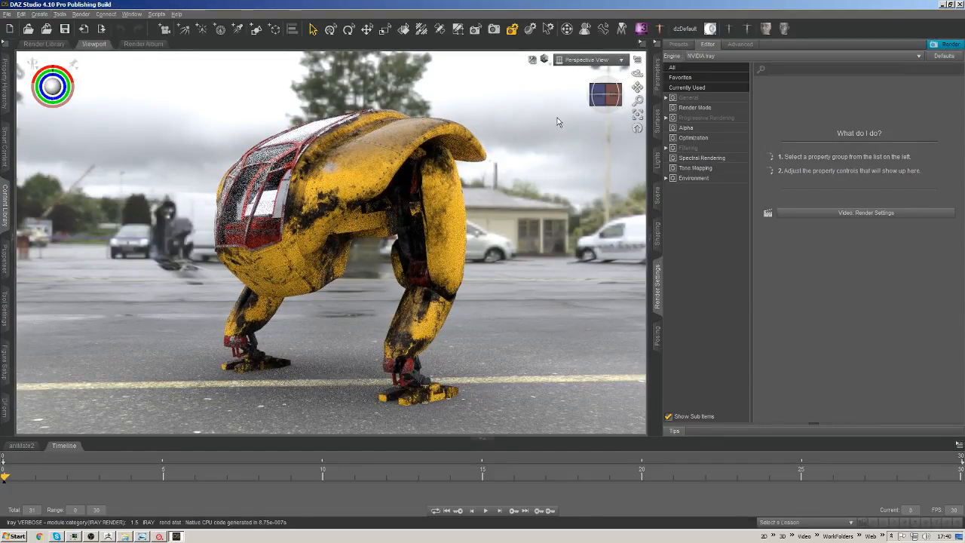
# Examine the textured walker in the Iray viewport from above the cockpit and close up from ground level.
pyautogui.click(607, 96)
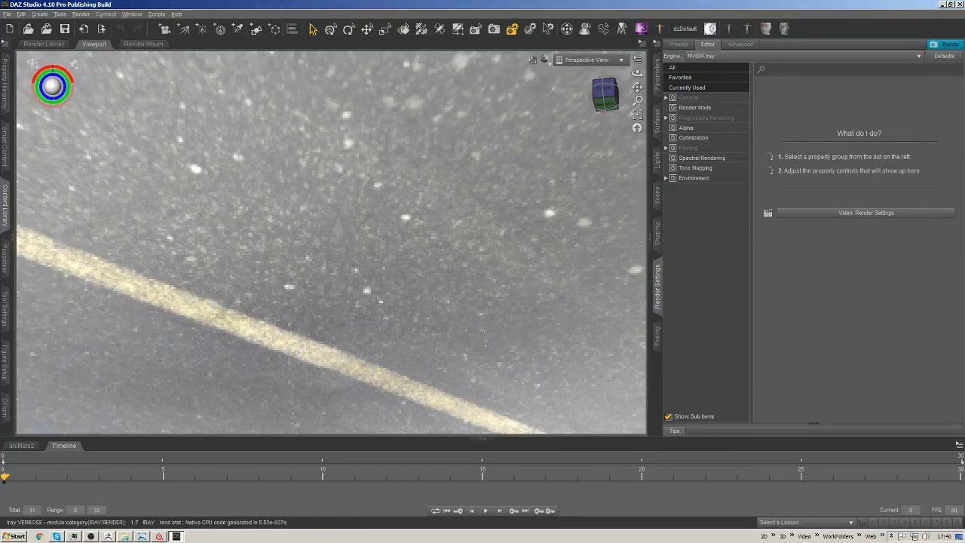
pyautogui.moveTo(607, 97)
pyautogui.mouseDown()
pyautogui.moveTo(608, 135)
pyautogui.moveTo(607, 97)
pyautogui.mouseUp()
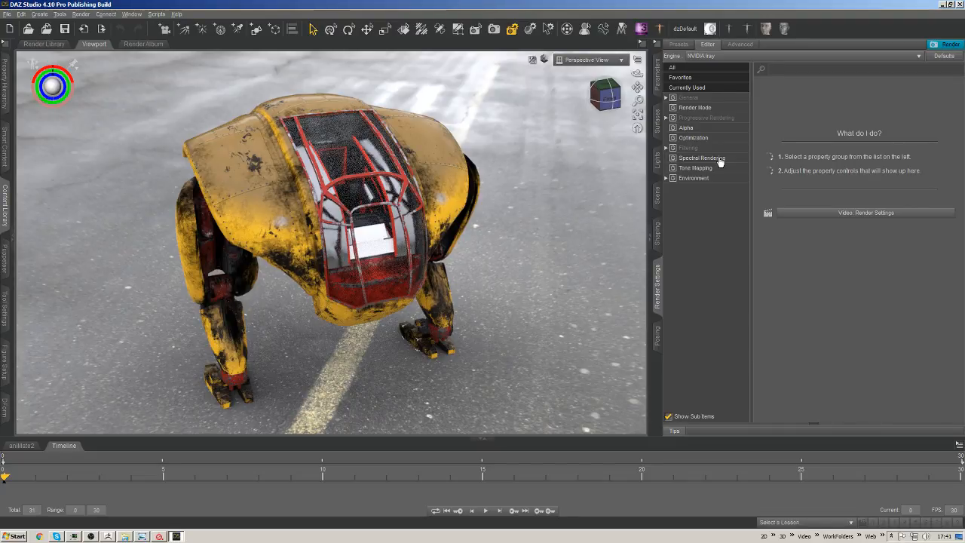
pyautogui.scroll(1, 500, 306)
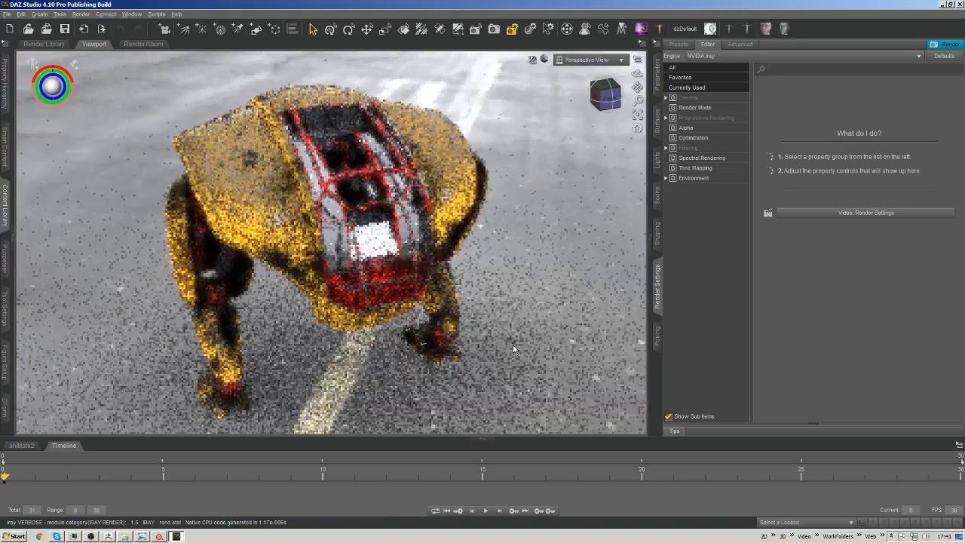
pyautogui.hotkey('ctrl', '7')
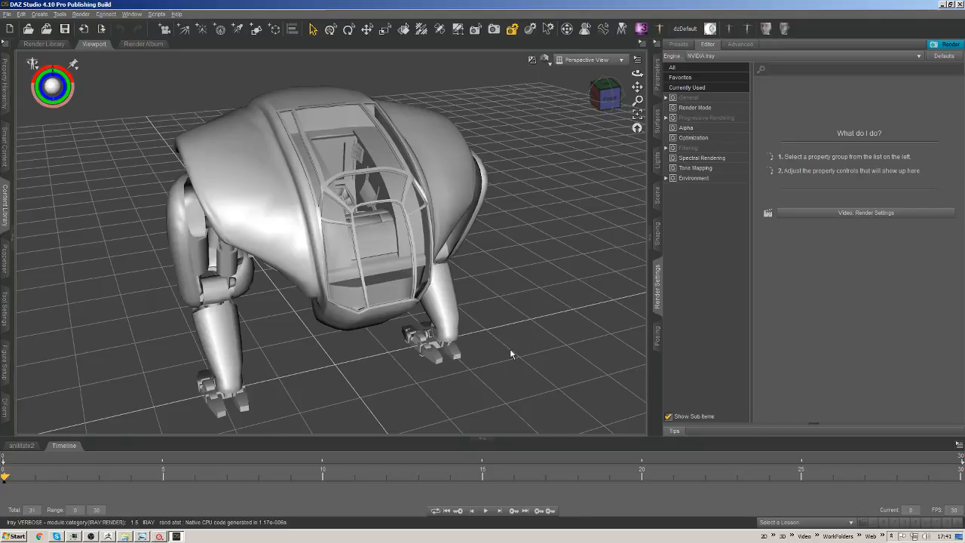
pyautogui.scroll(3, 511, 350)
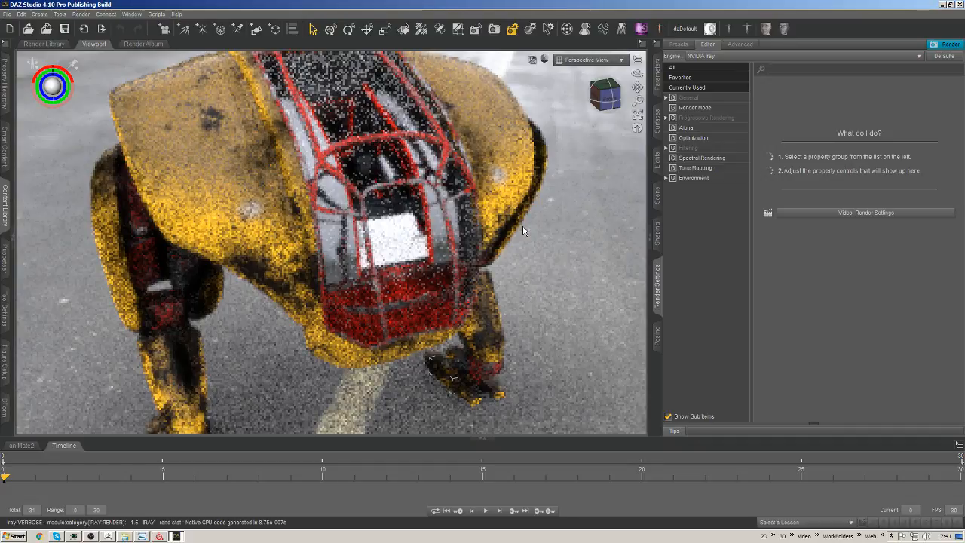
pyautogui.hotkey('ctrl', '7')
pyautogui.scroll(1, 616, 249)
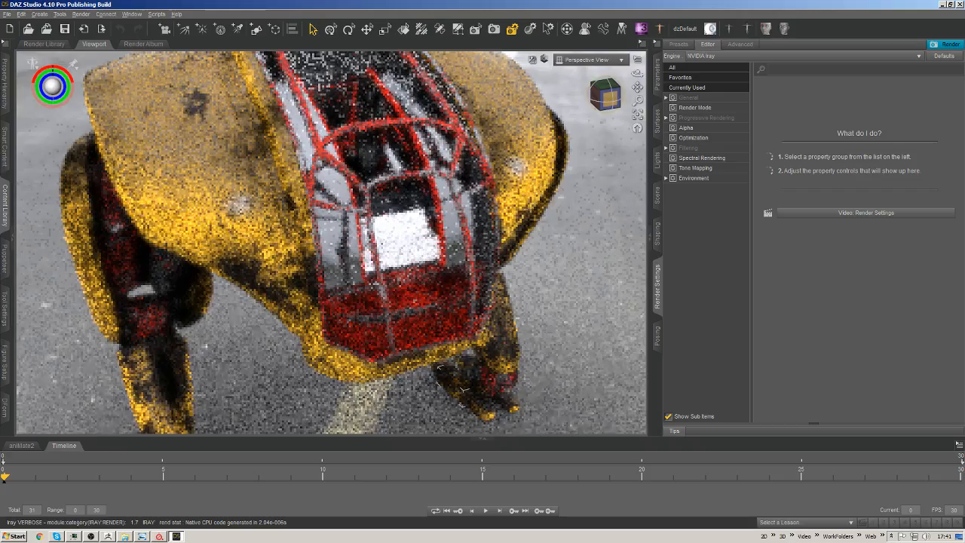
pyautogui.moveTo(606, 97); pyautogui.dragTo(630, 70)
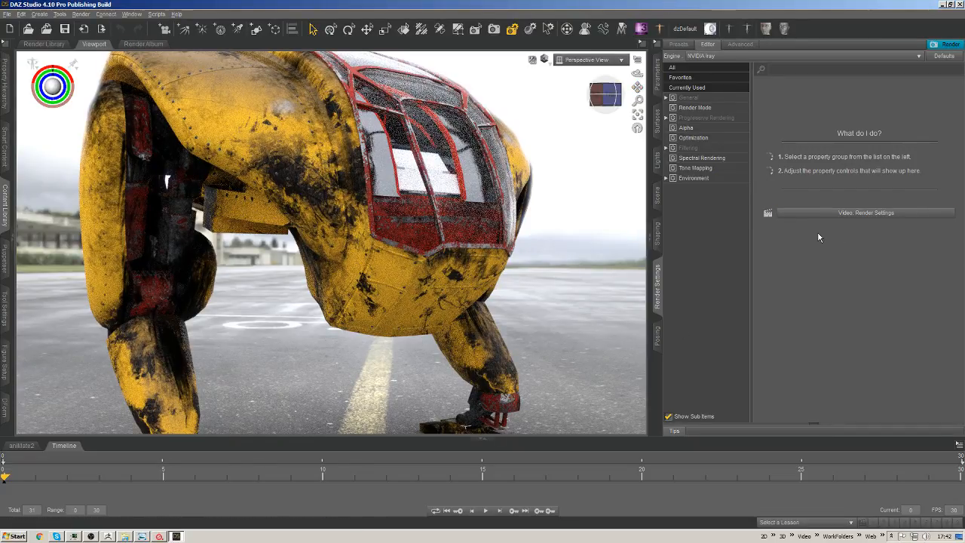
# Switch to Substance Painter to compare the walker there with the Iray version, and return to DAZ Studio.
pyautogui.hotkey('alt', 'Tab')
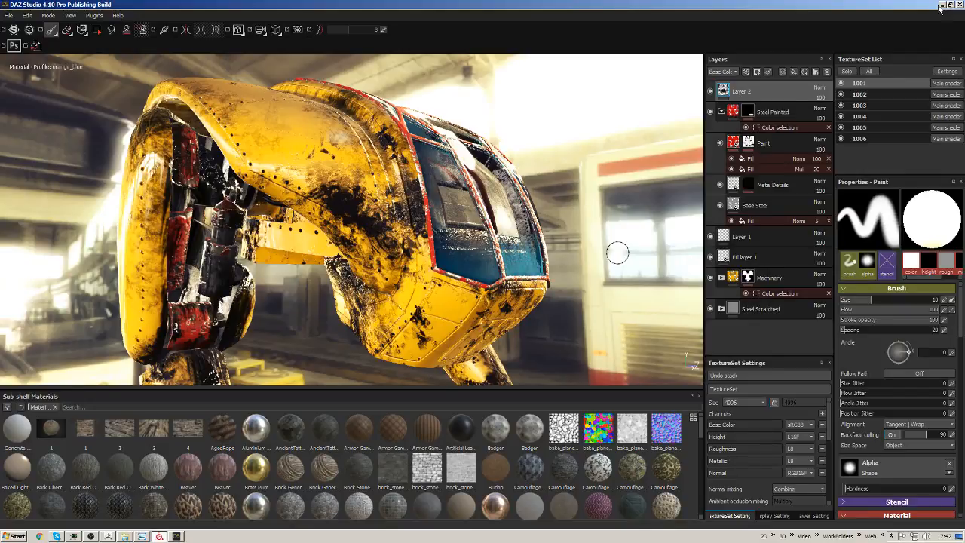
pyautogui.hotkey('alt', 'Tab')
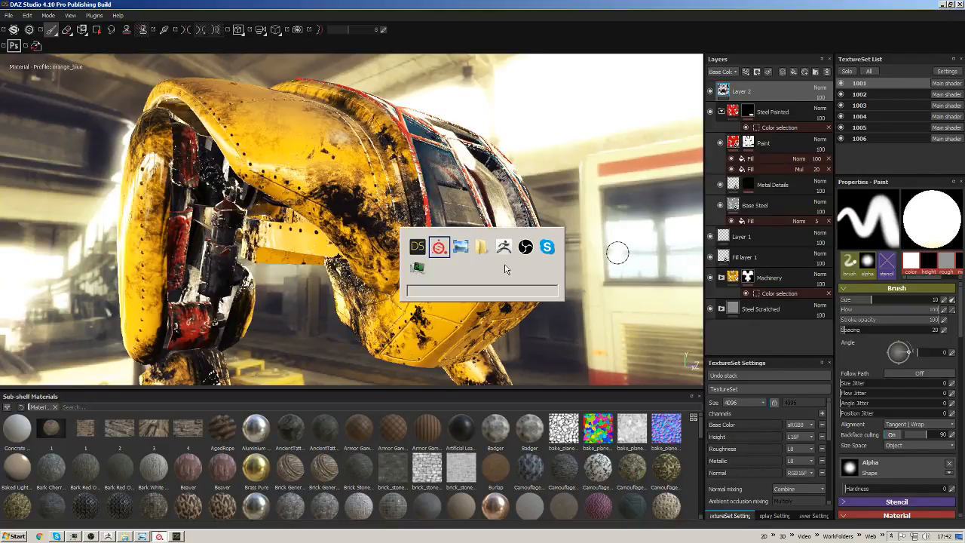
pyautogui.hotkey('alt', 'shift', 'Tab')
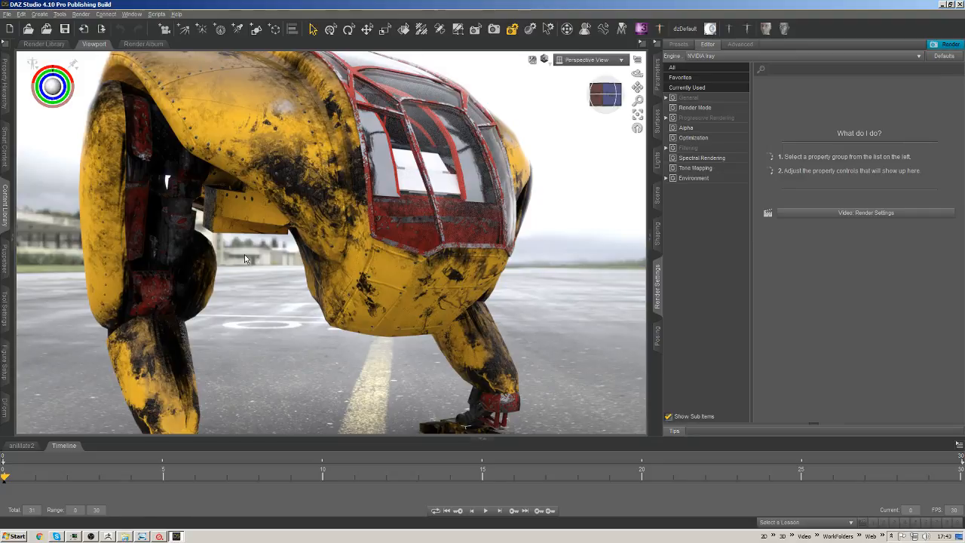
# Set the viewport's draw style to Texture Shaded and view the whole walker from further away.
pyautogui.click(546, 61)
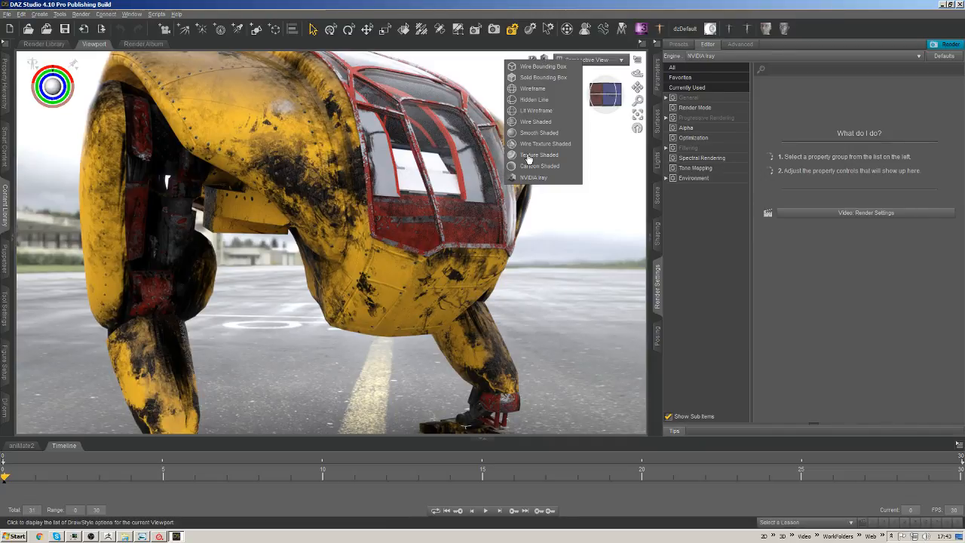
pyautogui.click(529, 155)
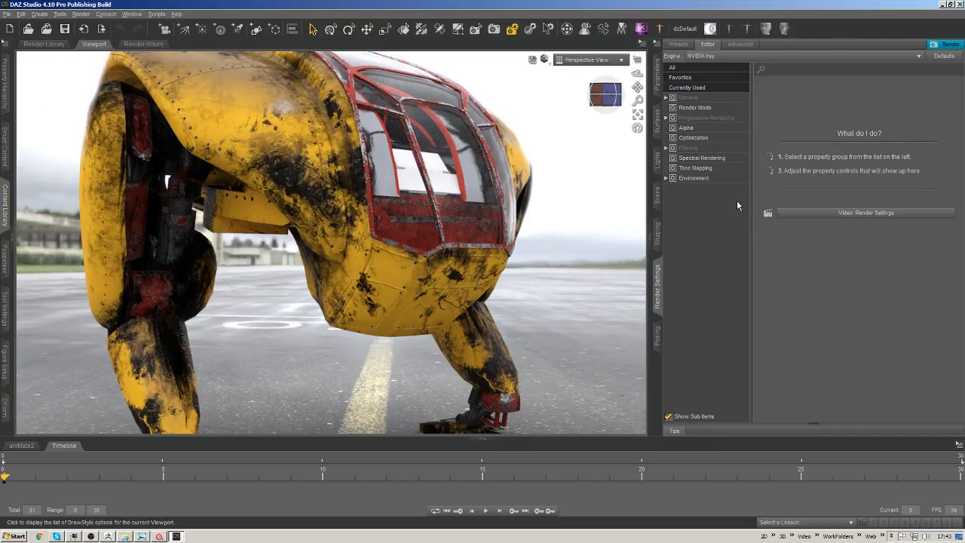
pyautogui.press('d')
pyautogui.click(870, 358)
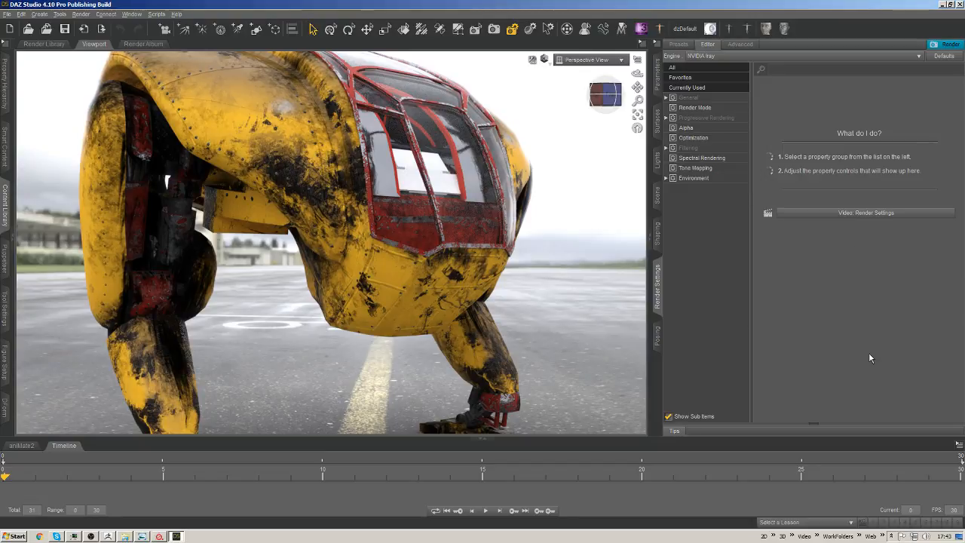
pyautogui.click(544, 60)
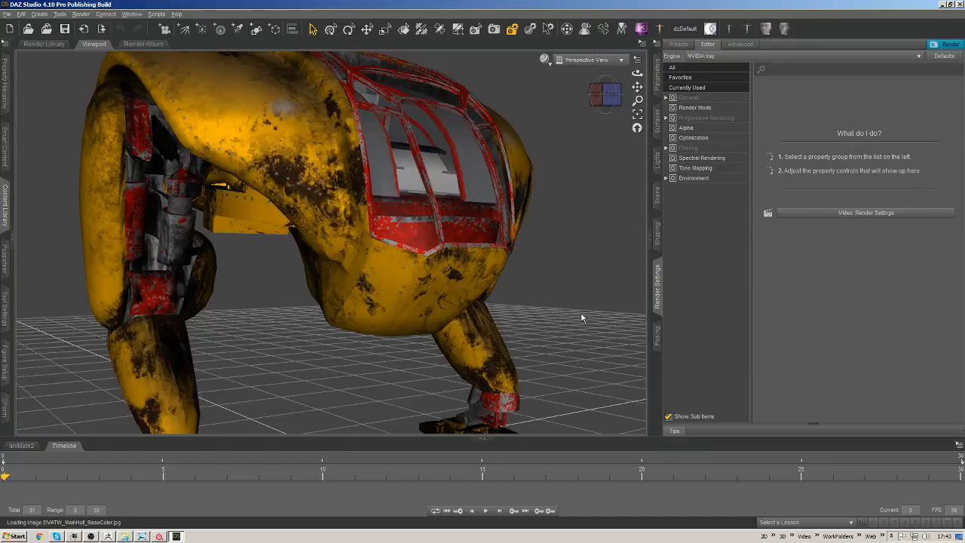
pyautogui.scroll(-3, 576, 303)
pyautogui.scroll(-1, 577, 301)
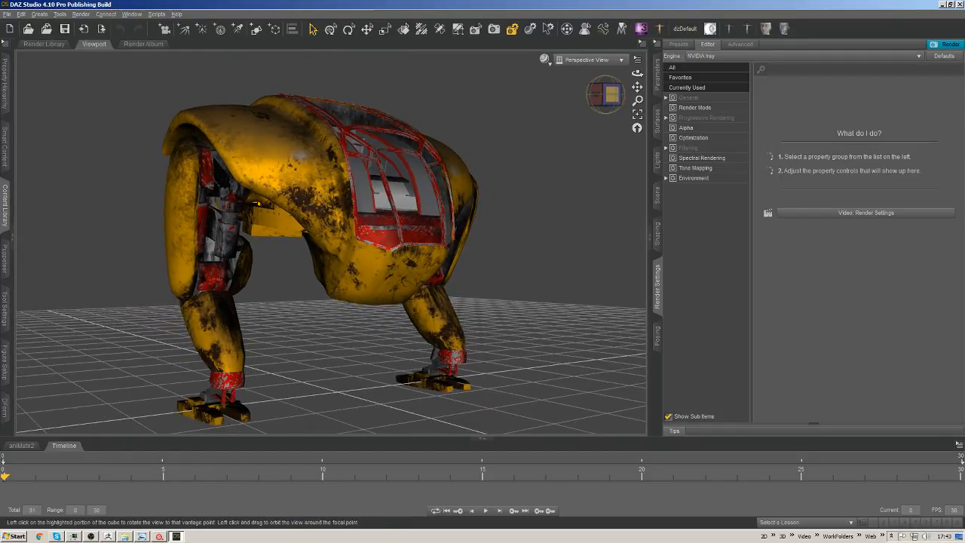
pyautogui.moveTo(613, 95)
pyautogui.mouseDown()
pyautogui.moveTo(574, 108)
pyautogui.moveTo(609, 103)
pyautogui.mouseUp()
# Switch to Substance Painter and show the viewer settings, enlarged so that the shader parameters fit.
pyautogui.hotkey('alt', 'Tab')
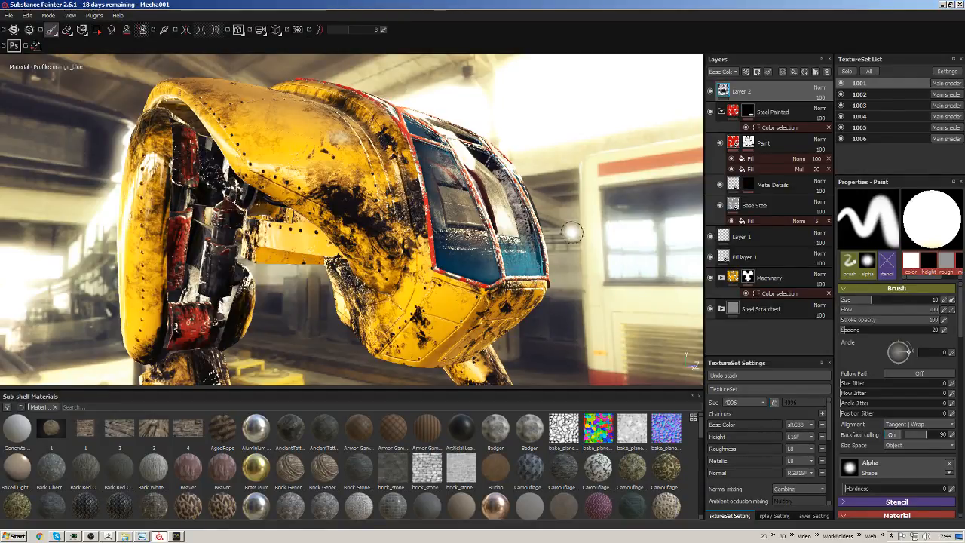
pyautogui.keyDown('alt'); pyautogui.moveTo(567, 230); pyautogui.dragTo(577, 273); pyautogui.keyUp('alt')
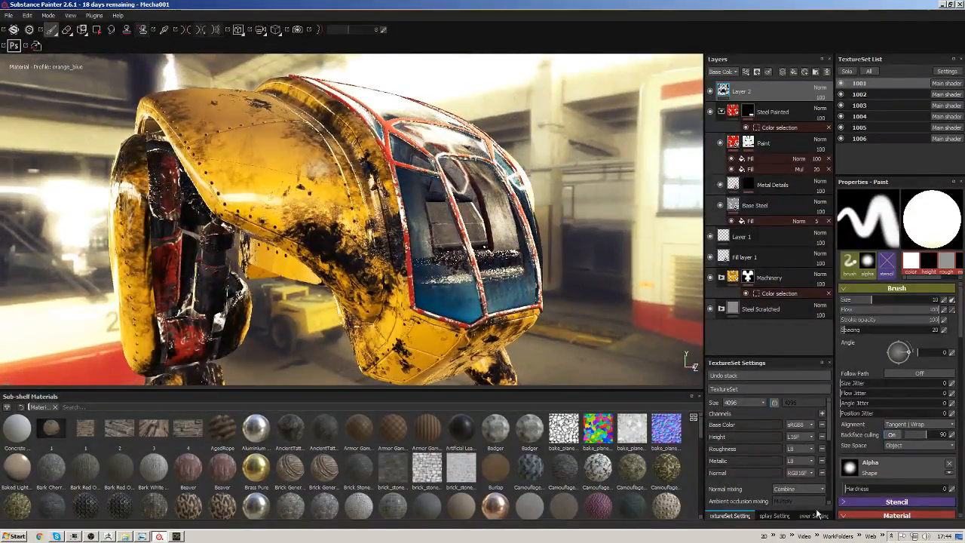
pyautogui.click(815, 516)
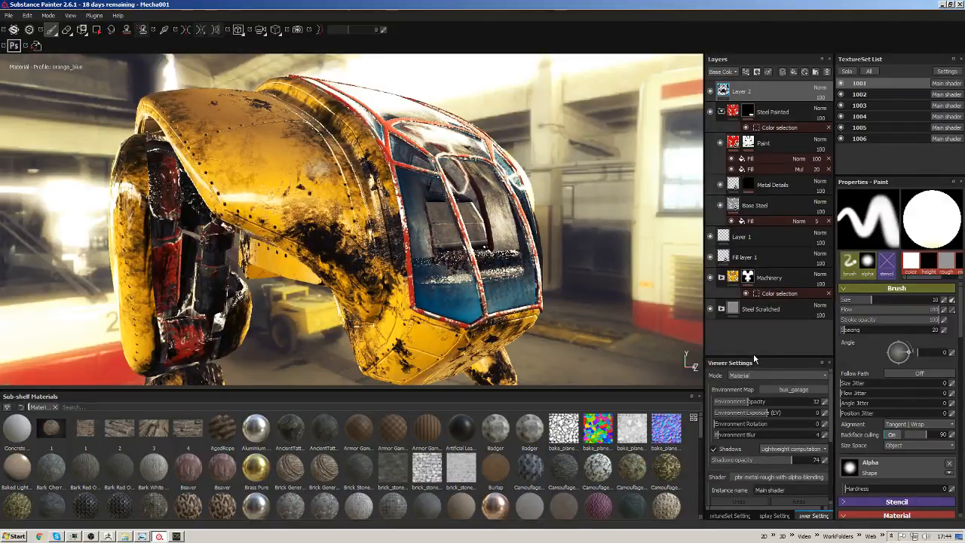
pyautogui.moveTo(755, 357); pyautogui.dragTo(764, 179)
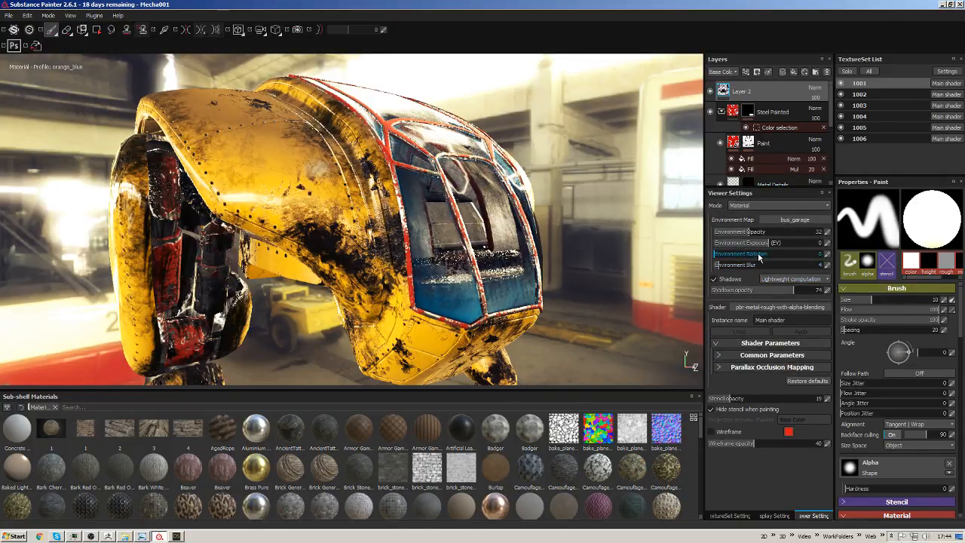
# Browse the environment maps available for the viewer.
pyautogui.click(792, 221)
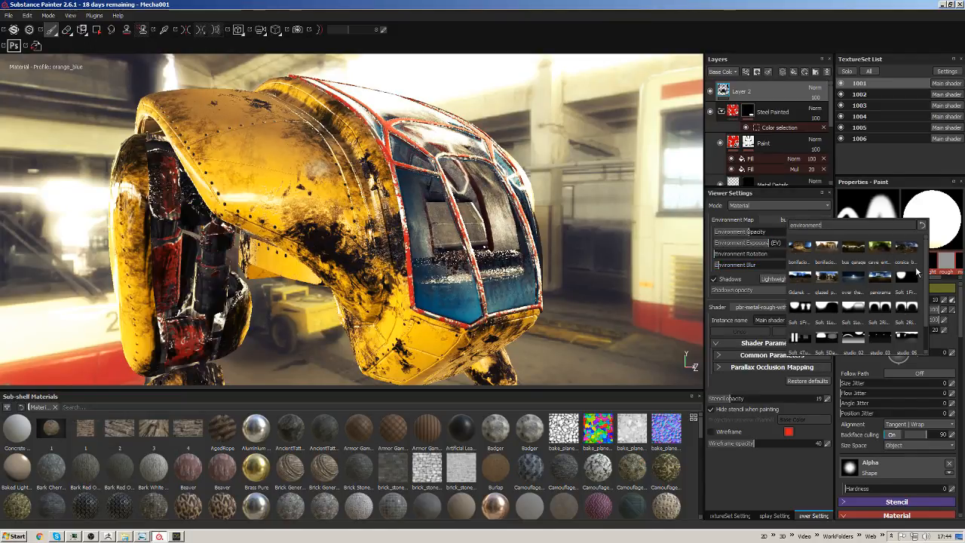
pyautogui.scroll(-2, 925, 260)
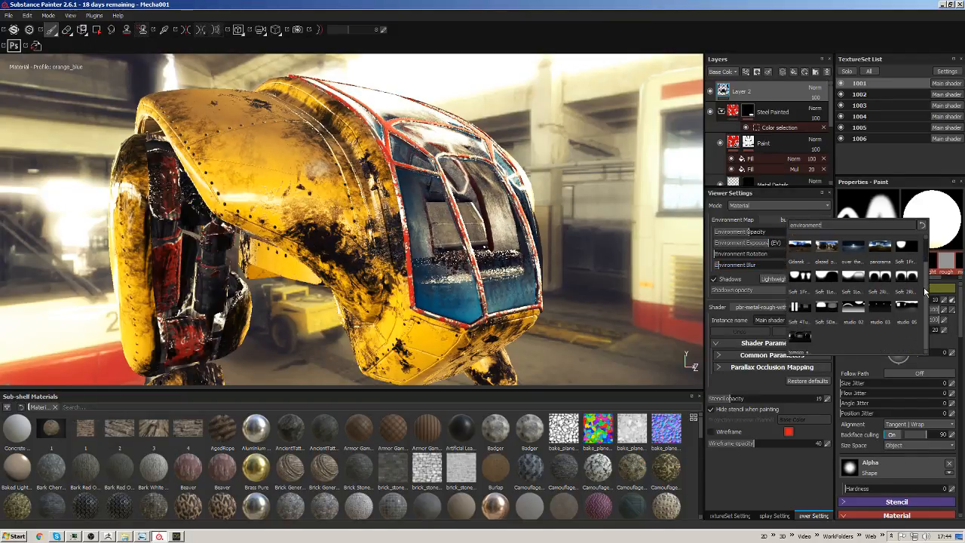
pyautogui.scroll(2, 926, 257)
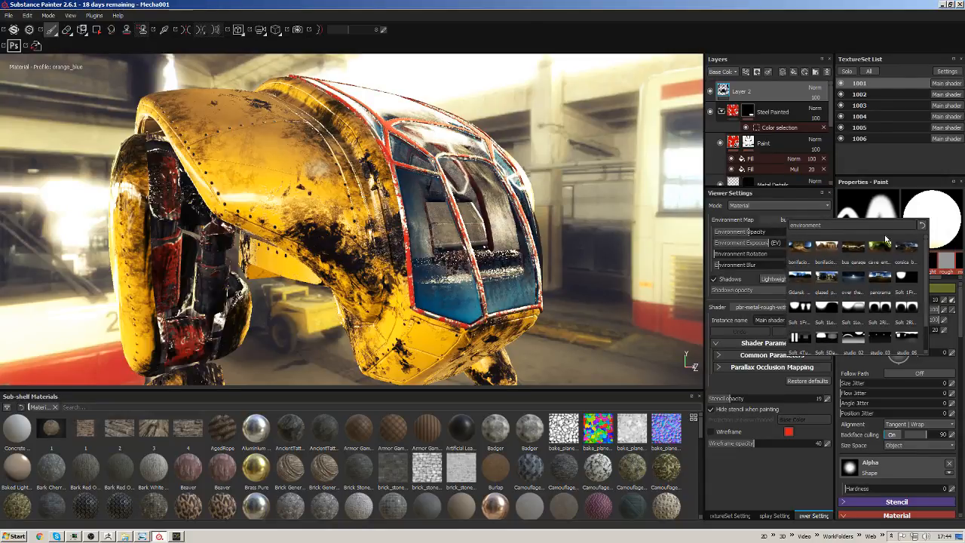
pyautogui.click(773, 205)
pyautogui.click(749, 221)
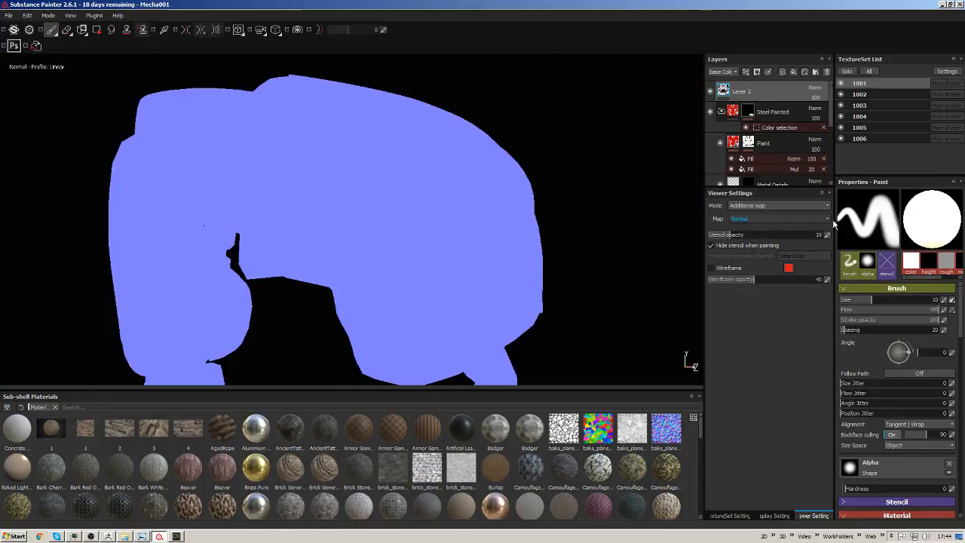
pyautogui.click(769, 206)
pyautogui.click(735, 213)
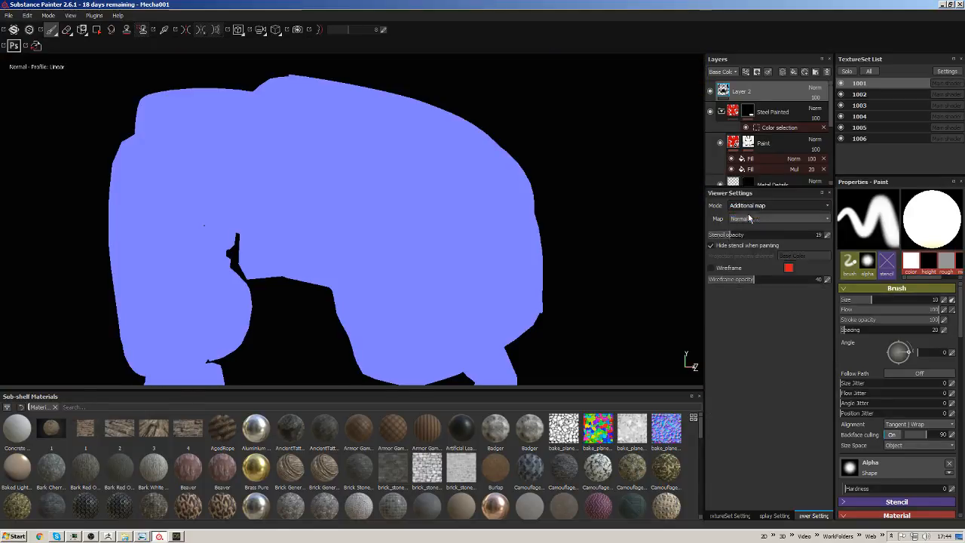
pyautogui.click(763, 207)
pyautogui.click(740, 227)
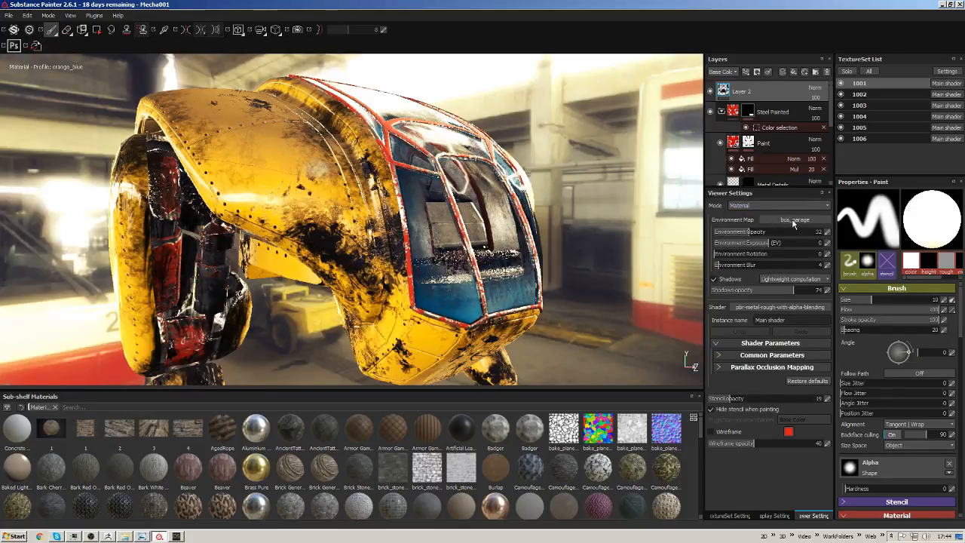
# Set the viewer's environment map to over_the_clouds and inspect the walker under its lighting.
pyautogui.click(796, 219)
pyautogui.moveTo(936, 257)
pyautogui.mouseDown()
pyautogui.moveTo(930, 320)
pyautogui.moveTo(930, 256)
pyautogui.mouseUp()
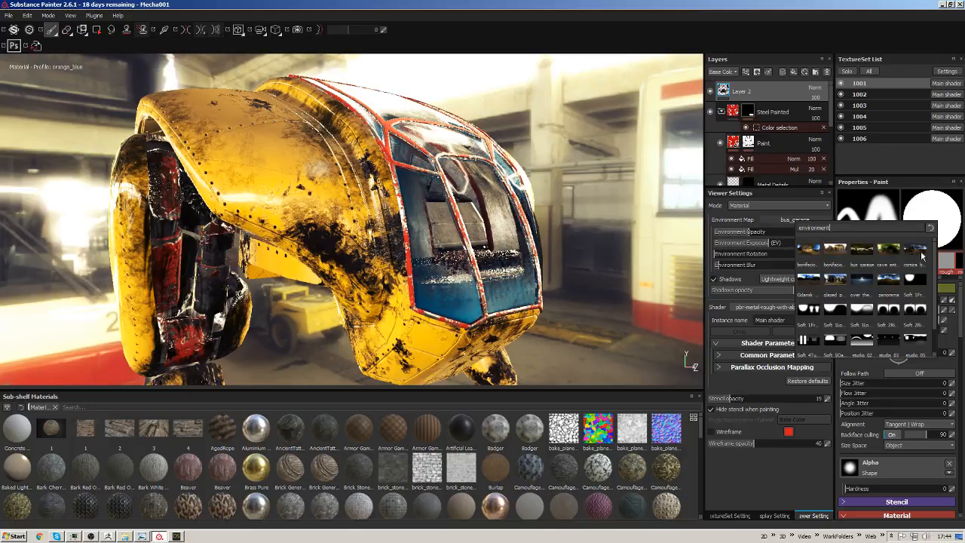
pyautogui.click(860, 281)
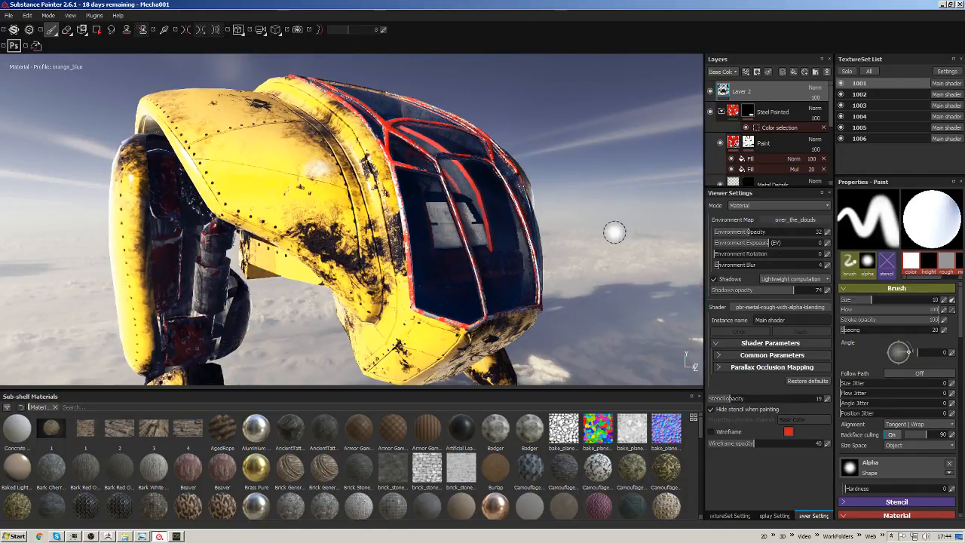
pyautogui.keyDown('alt'); pyautogui.moveTo(614, 231); pyautogui.dragTo(362, 222); pyautogui.keyUp('alt')
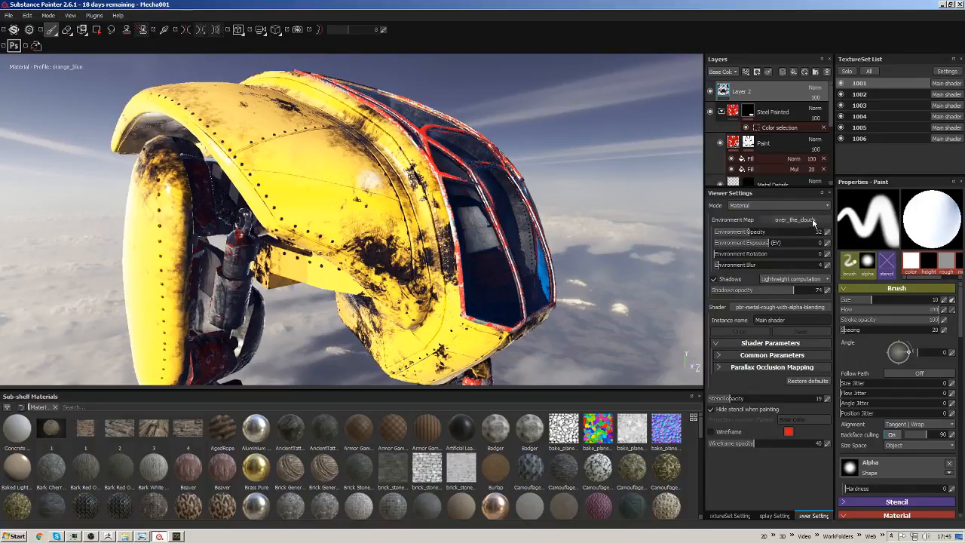
pyautogui.click(815, 221)
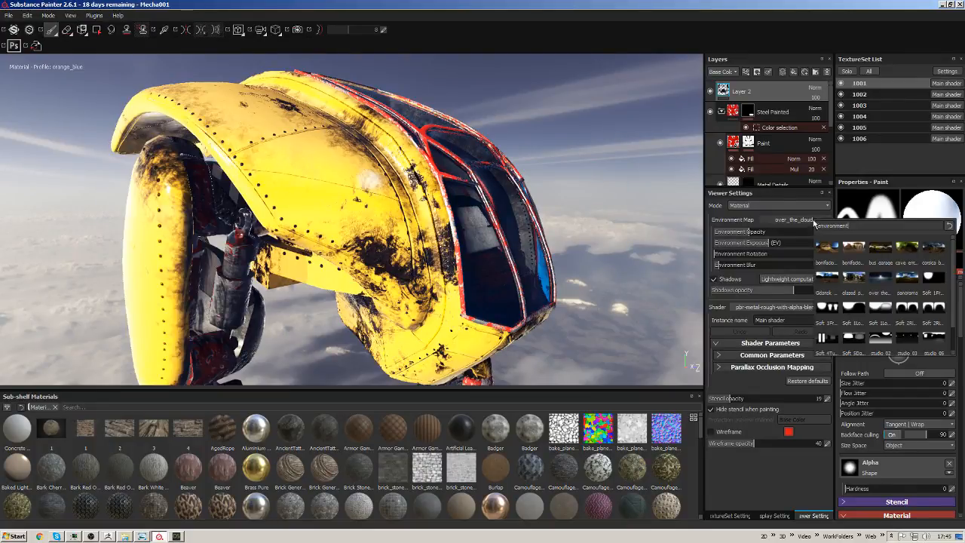
pyautogui.click(686, 45)
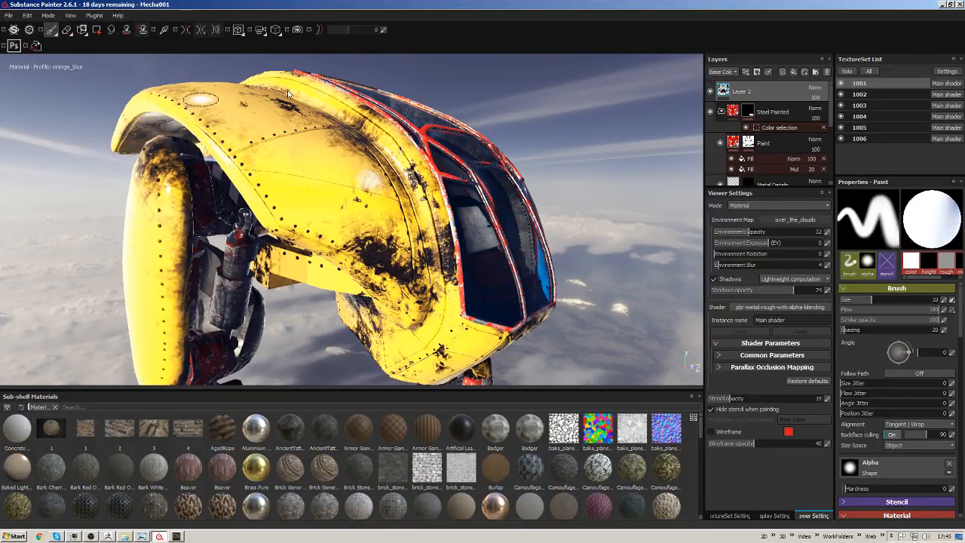
# Start a resource import and open the file selection for adding resources.
pyautogui.click(9, 16)
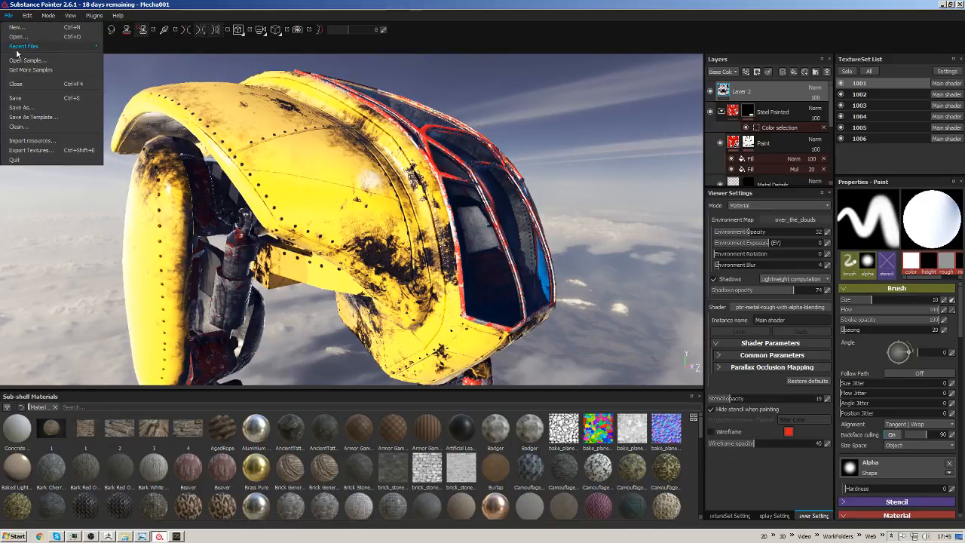
pyautogui.click(30, 141)
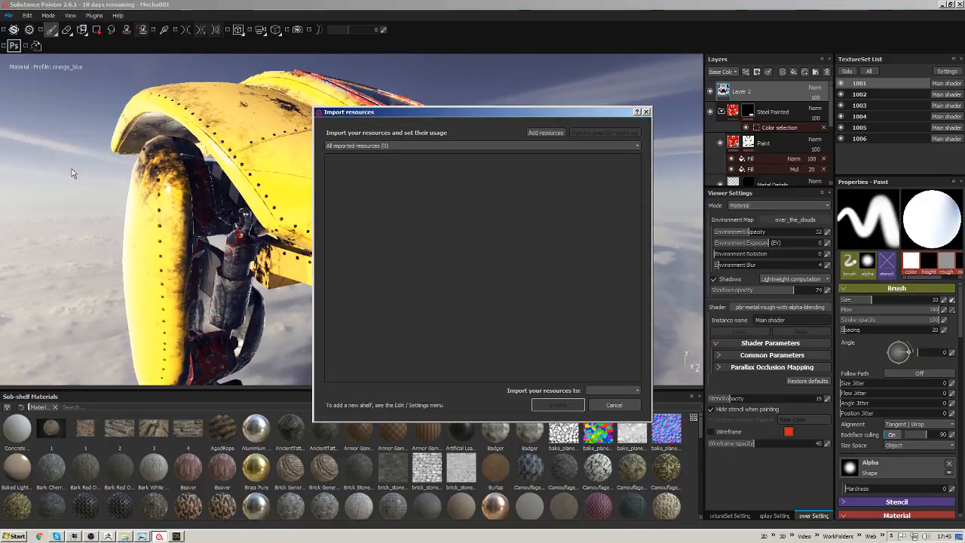
pyautogui.click(546, 133)
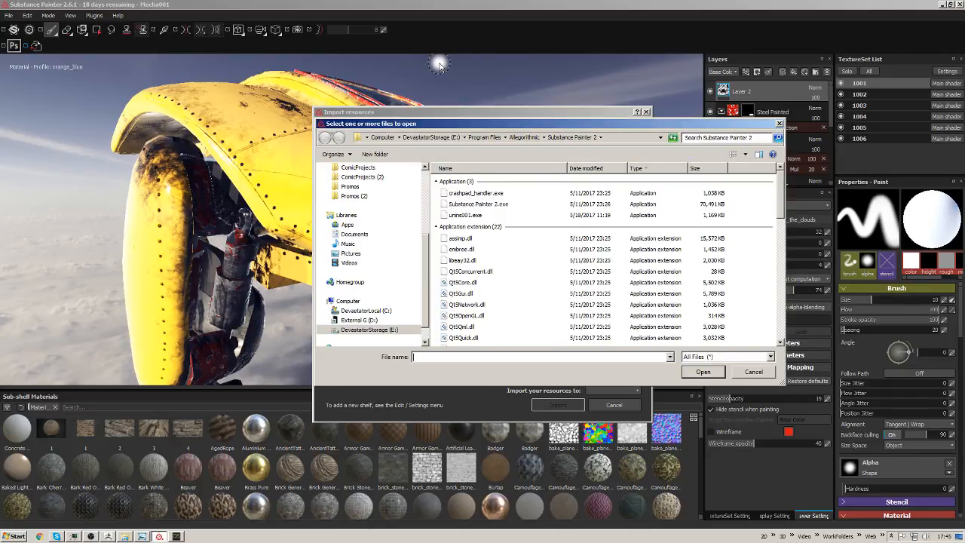
# Browse on drive E: to Program Files, Allegorithmic, Substance Designer 6, resources, view3d, maps for the EXR environment files.
pyautogui.click(377, 330)
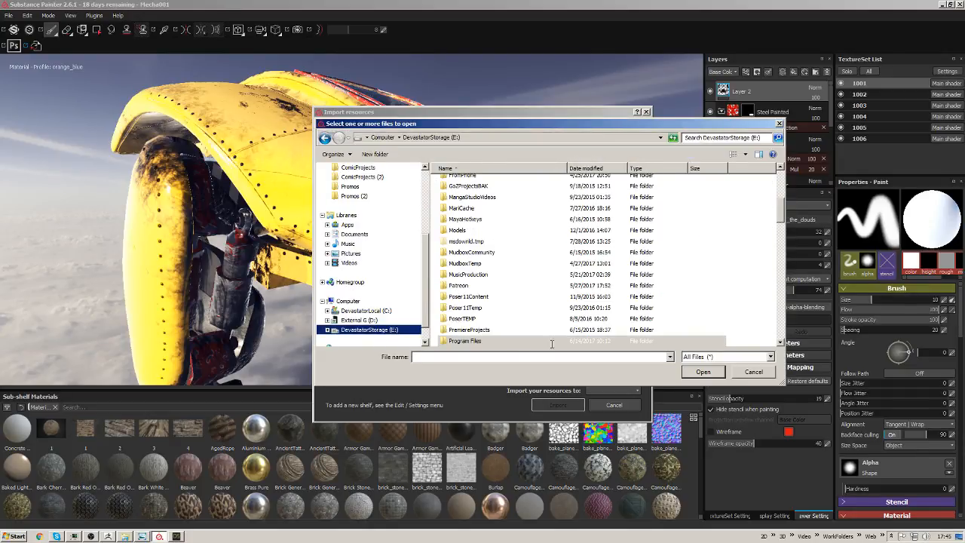
pyautogui.click(690, 307)
pyautogui.scroll(-2, 543, 310)
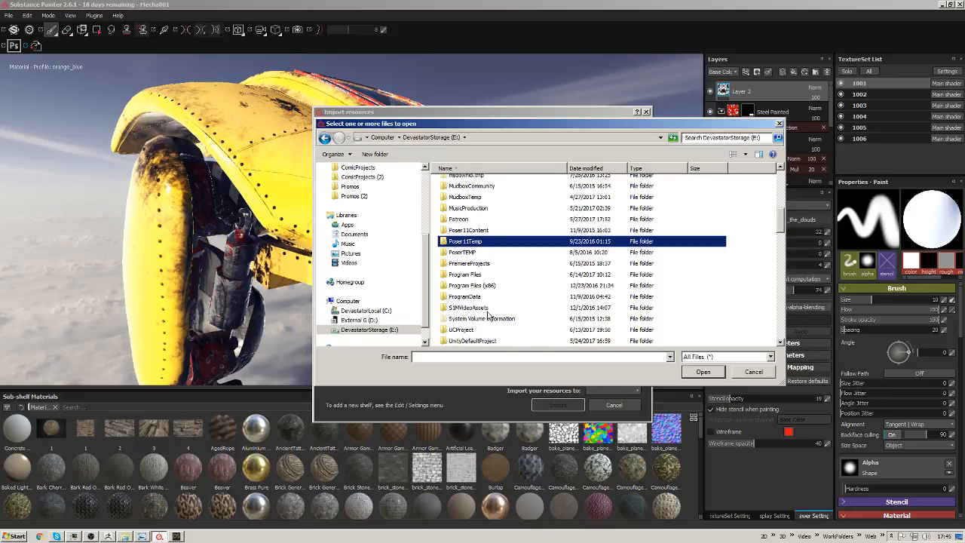
pyautogui.doubleClick(465, 275)
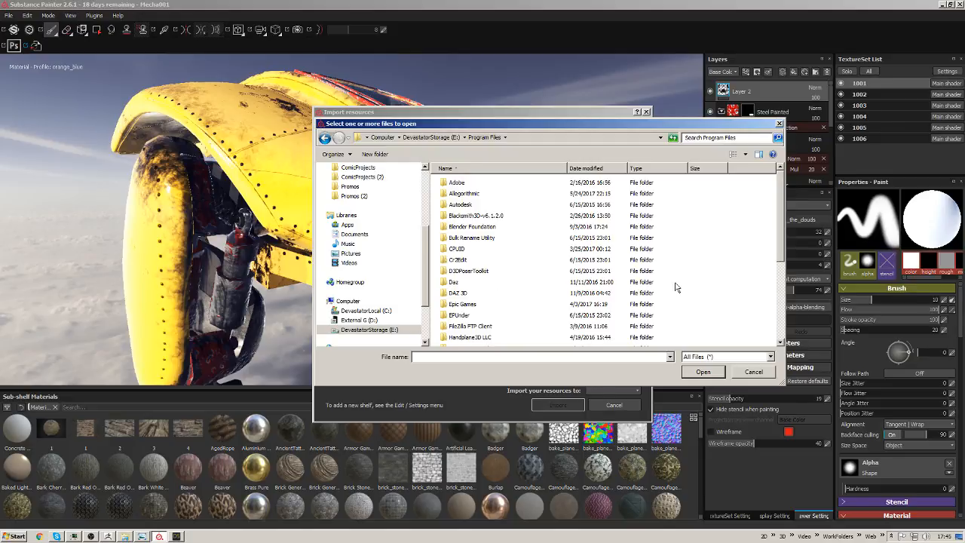
pyautogui.doubleClick(464, 194)
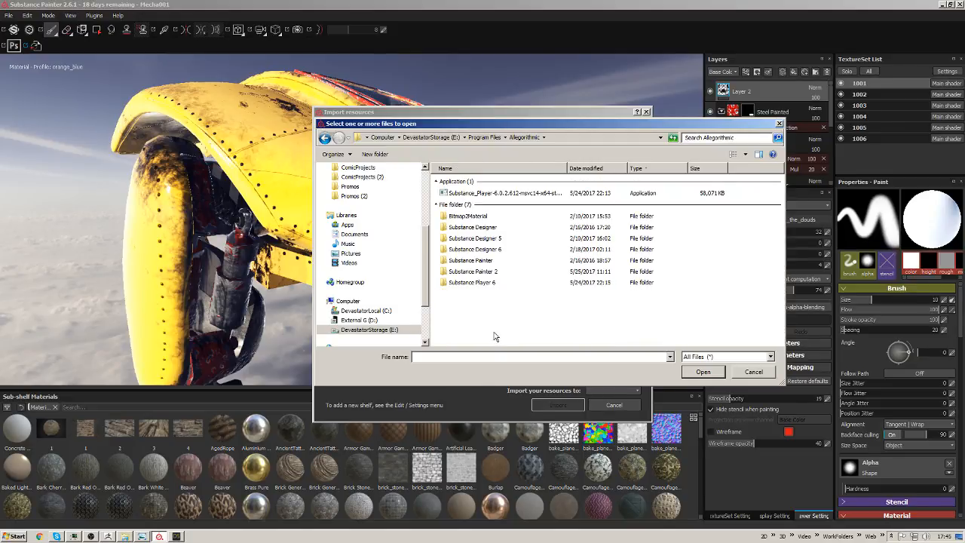
pyautogui.doubleClick(490, 250)
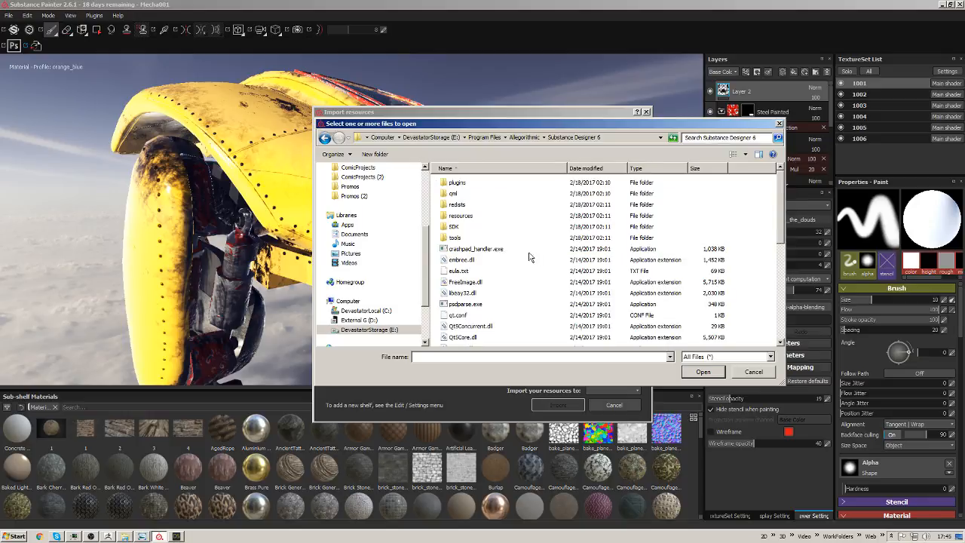
pyautogui.doubleClick(460, 226)
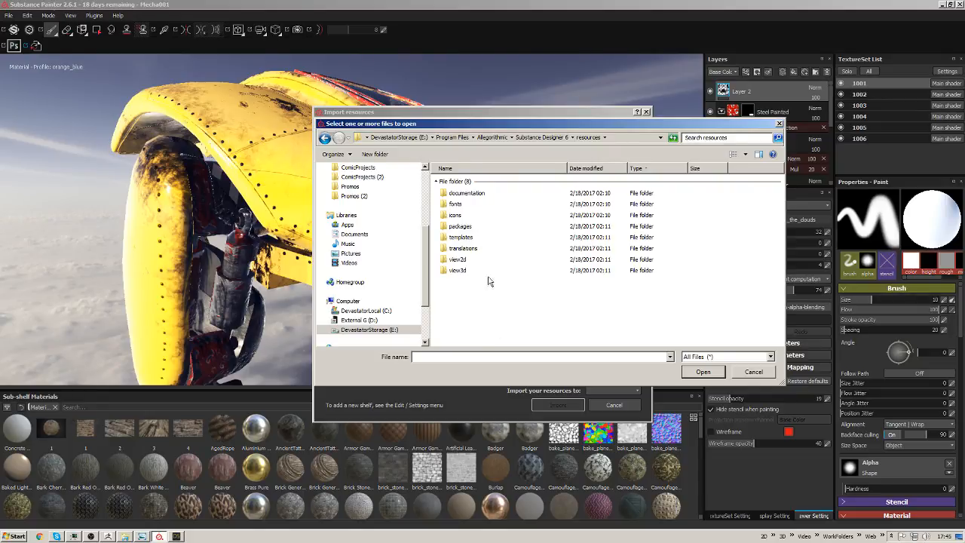
pyautogui.click(463, 228)
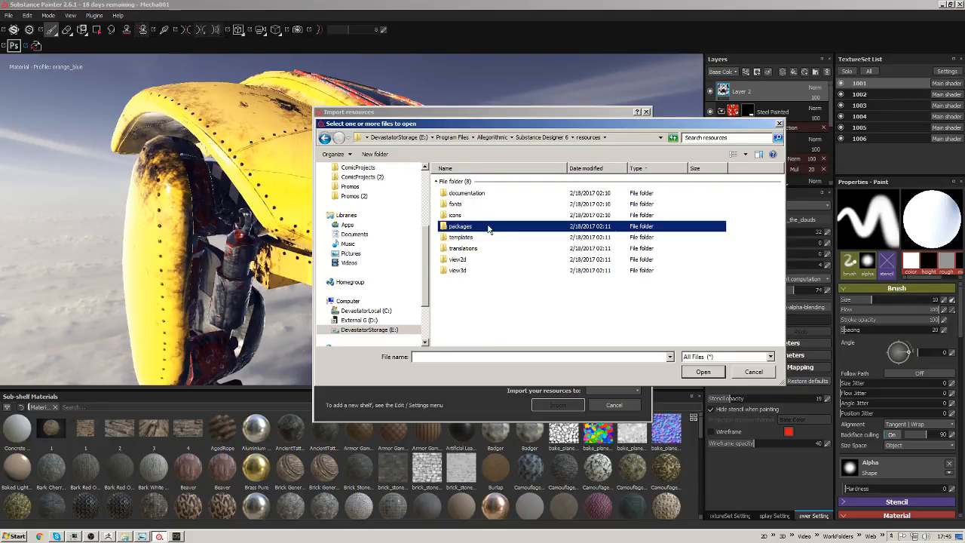
pyautogui.doubleClick(457, 271)
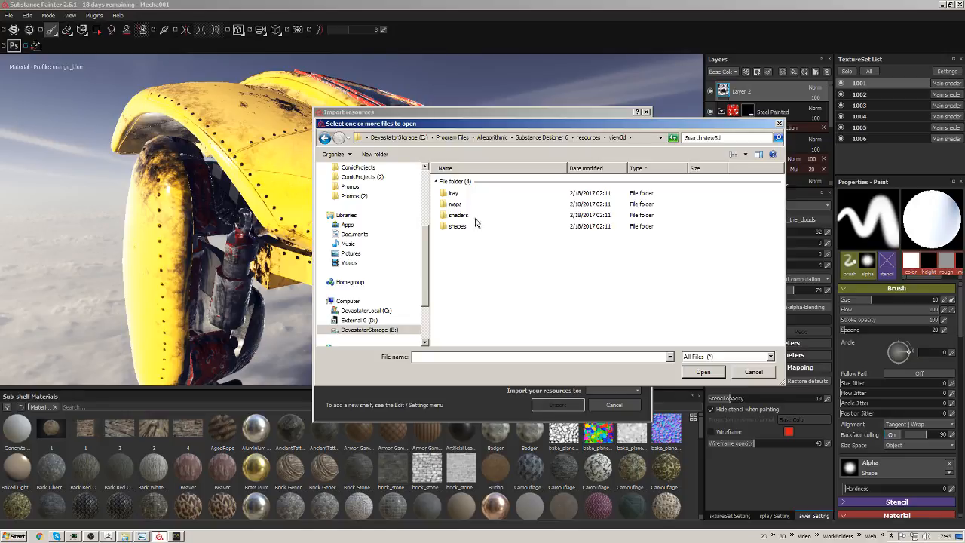
pyautogui.doubleClick(456, 205)
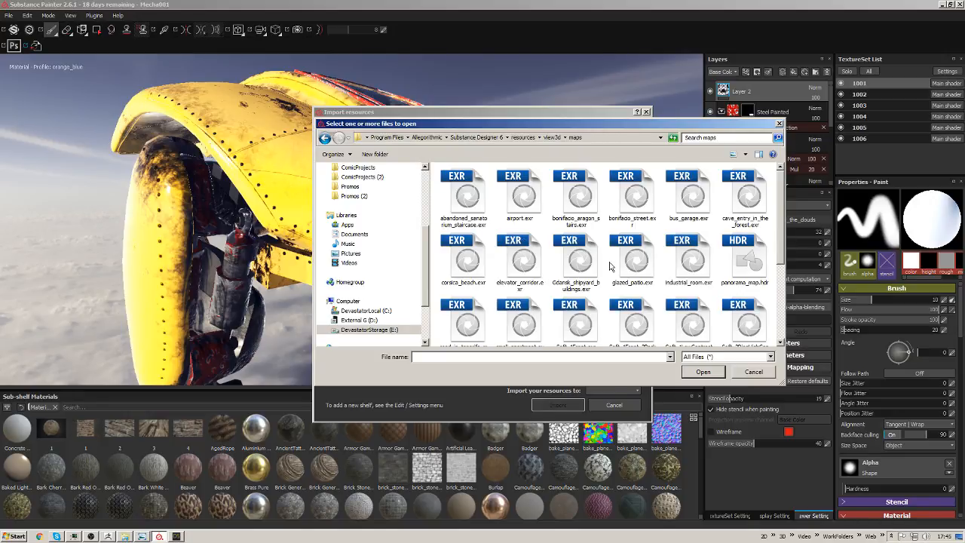
# Add airport.exr to the resource import with the prefix project and set its usage to environment.
pyautogui.click(520, 198)
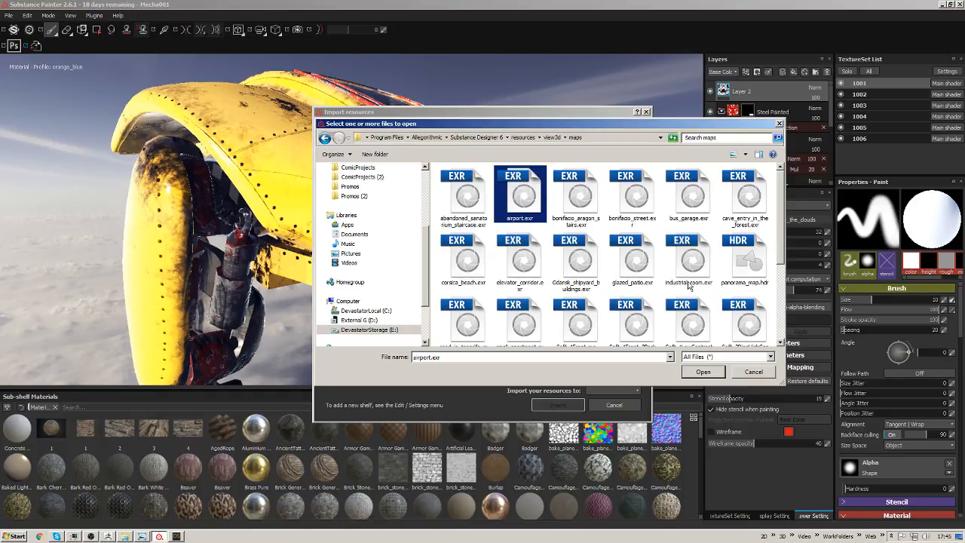
pyautogui.click(701, 372)
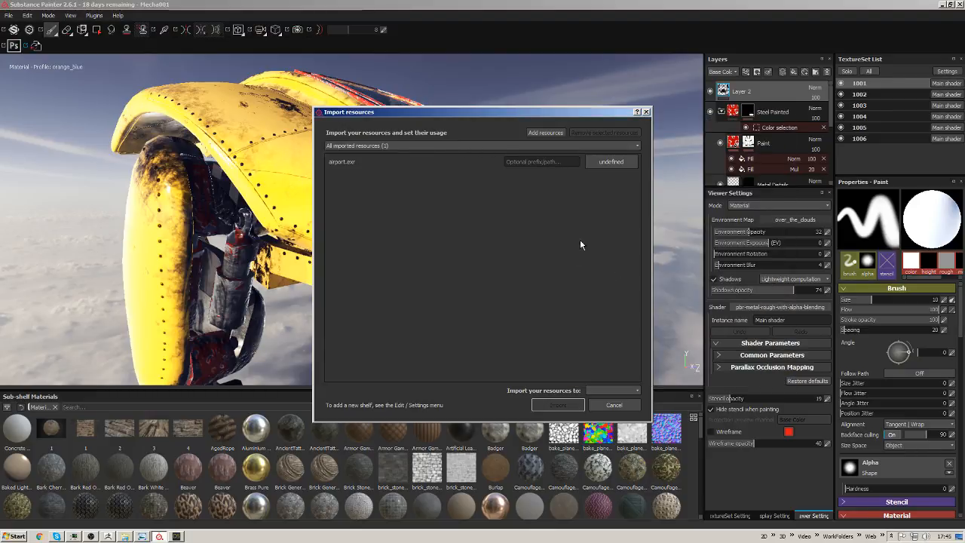
pyautogui.click(557, 163)
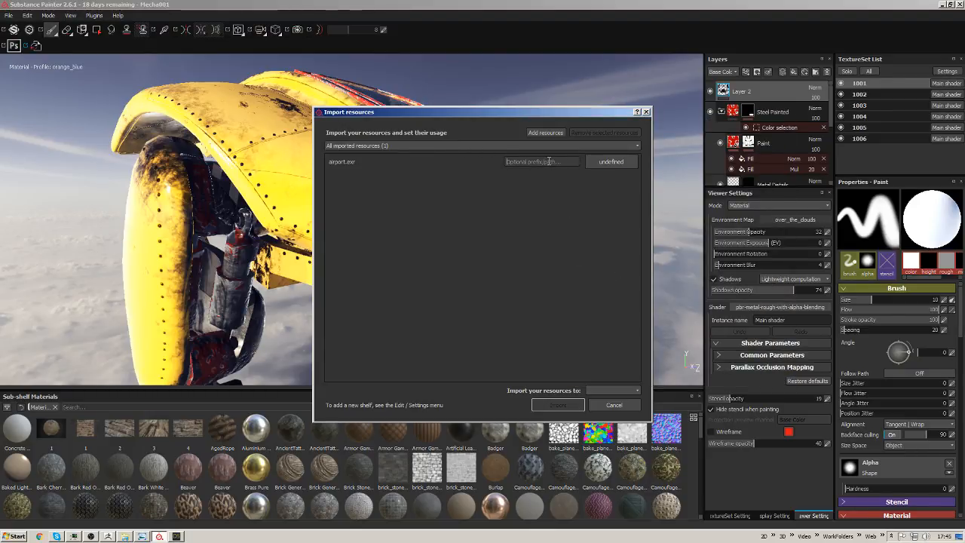
pyautogui.write('project')
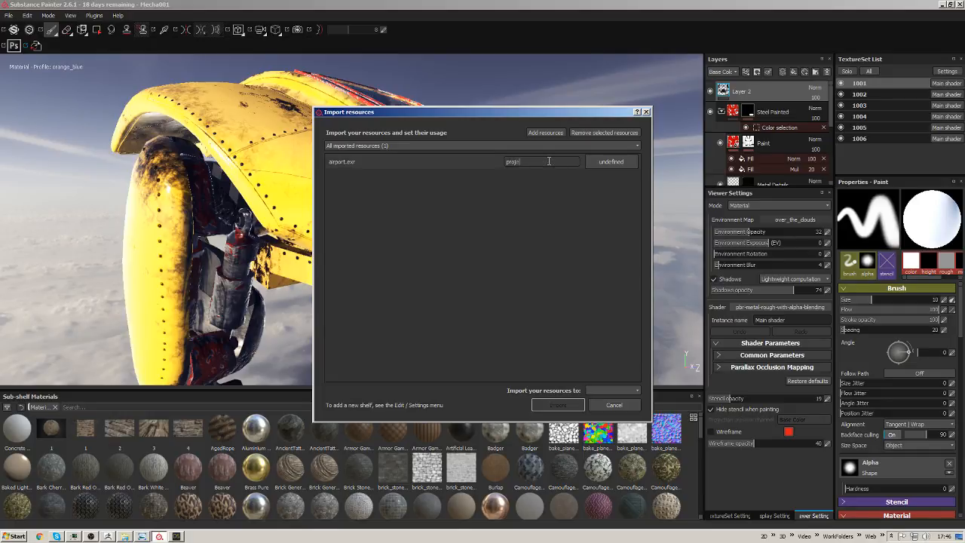
pyautogui.click(611, 161)
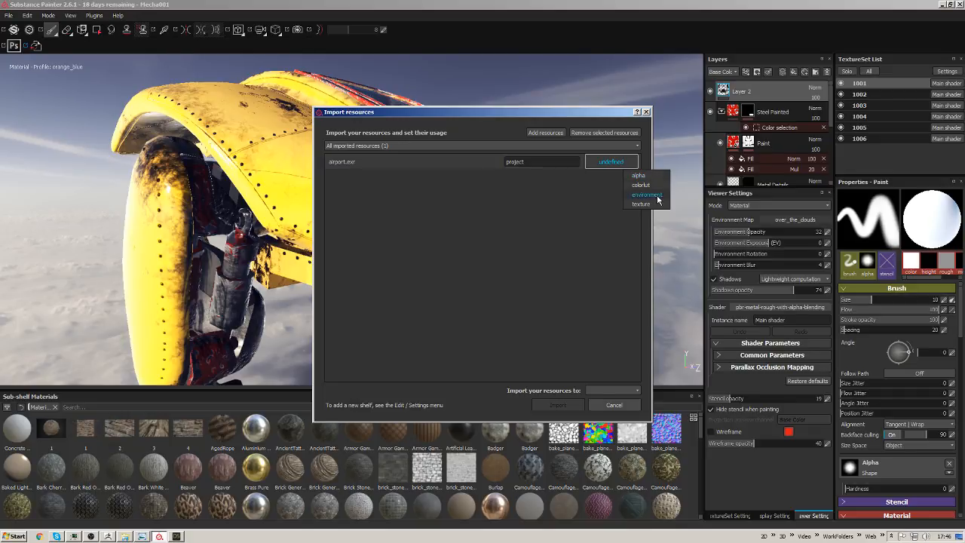
pyautogui.click(643, 194)
# Choose project 'Mecha001' as the import destination, clear the optional prefix of airport.exr and import it.
pyautogui.click(596, 392)
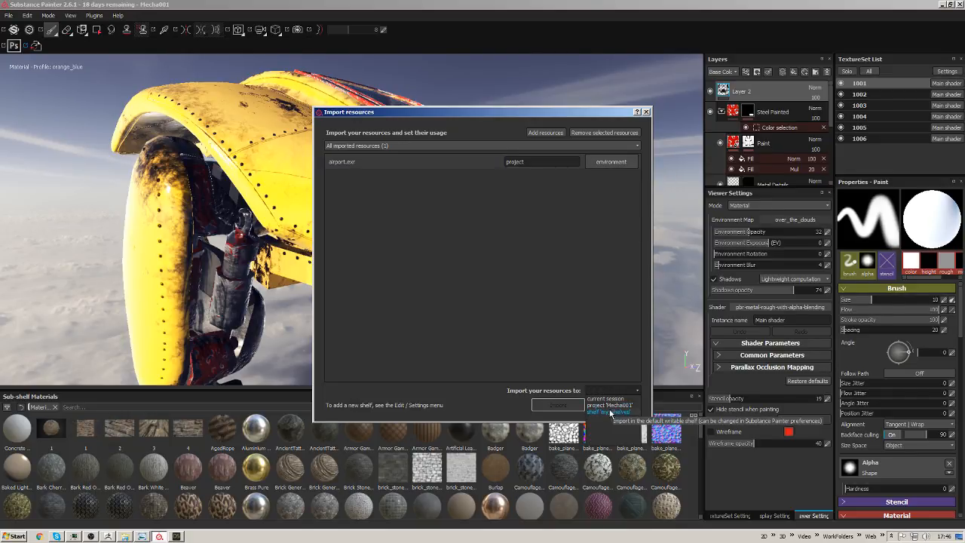
pyautogui.click(609, 405)
pyautogui.click(532, 162)
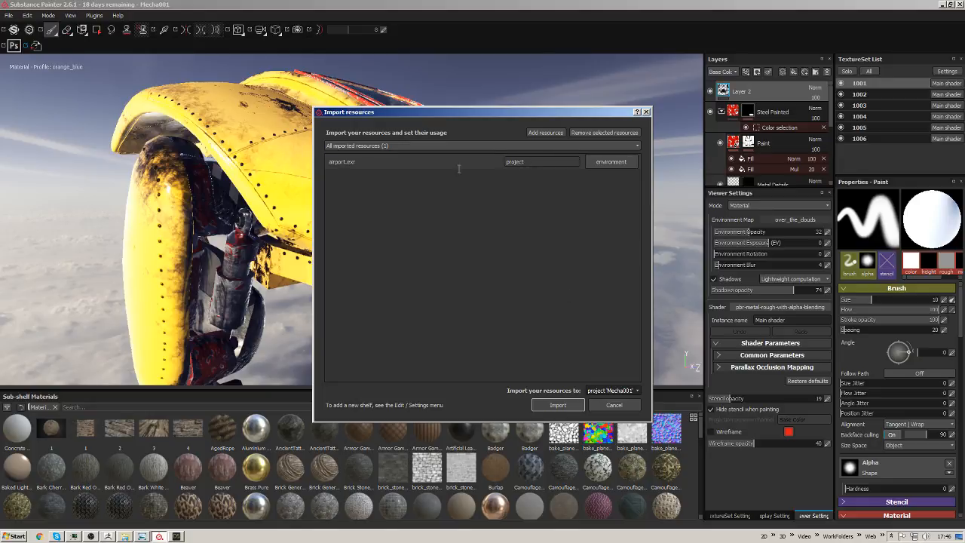
pyautogui.hotkey('ctrl', 'a')
pyautogui.press('BackSpace')
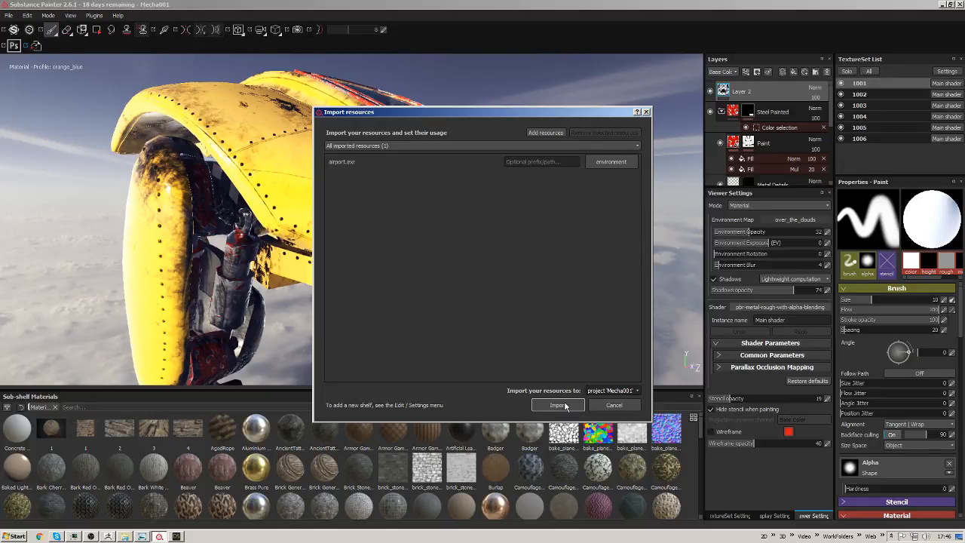
pyautogui.click(558, 405)
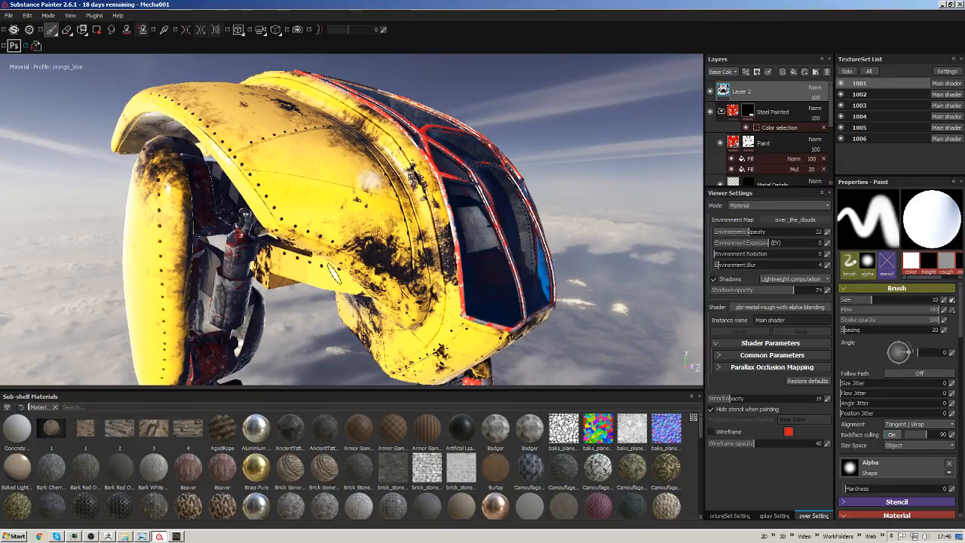
# Set the viewer's environment map to airport and inspect the walker from several sides.
pyautogui.click(787, 221)
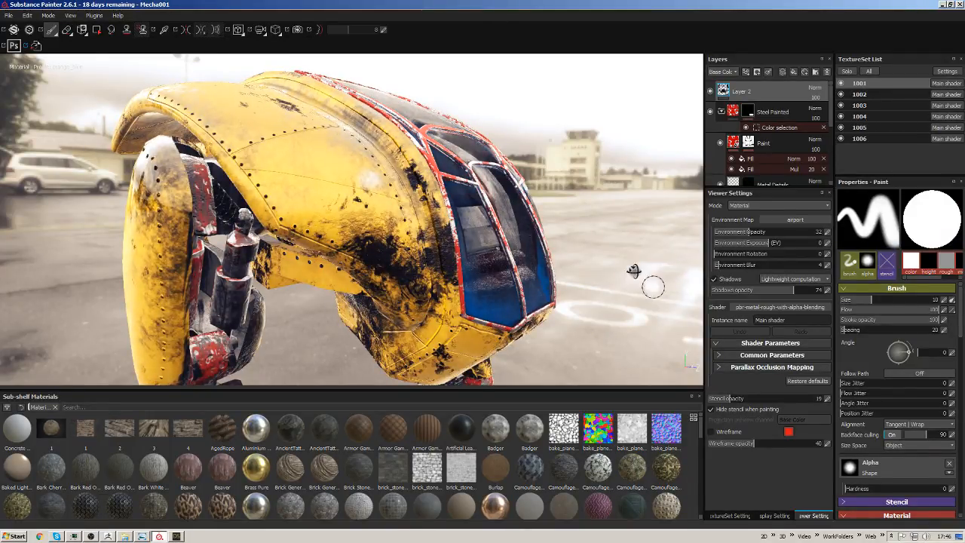
pyautogui.keyDown('alt'); pyautogui.moveTo(634, 269); pyautogui.dragTo(552, 231); pyautogui.keyUp('alt')
pyautogui.keyDown('alt'); pyautogui.moveTo(552, 231); pyautogui.dragTo(547, 27, button='middle'); pyautogui.keyUp('alt')
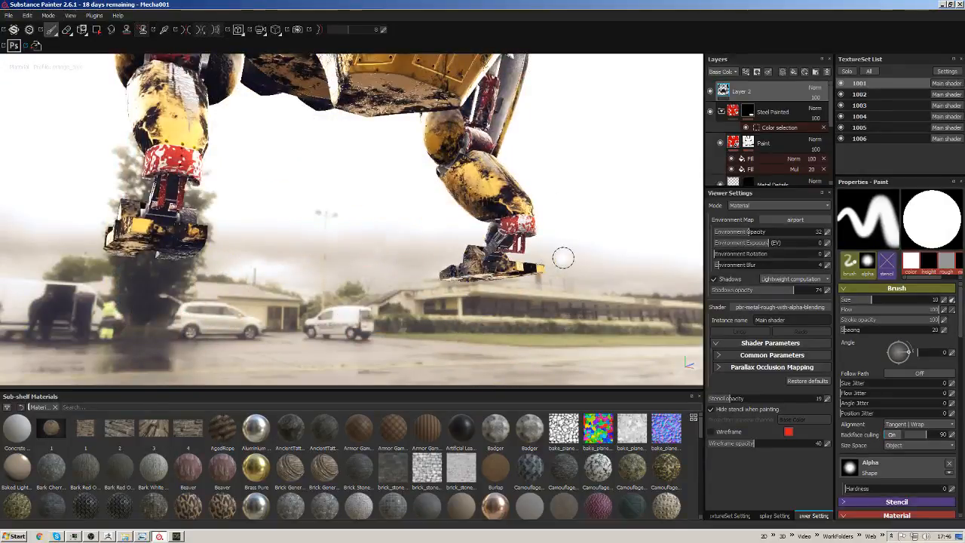
pyautogui.press('f')
pyautogui.keyDown('alt'); pyautogui.moveTo(553, 220); pyautogui.dragTo(647, 207); pyautogui.keyUp('alt')
pyautogui.keyDown('alt'); pyautogui.moveTo(656, 203); pyautogui.dragTo(654, 201); pyautogui.keyUp('alt')
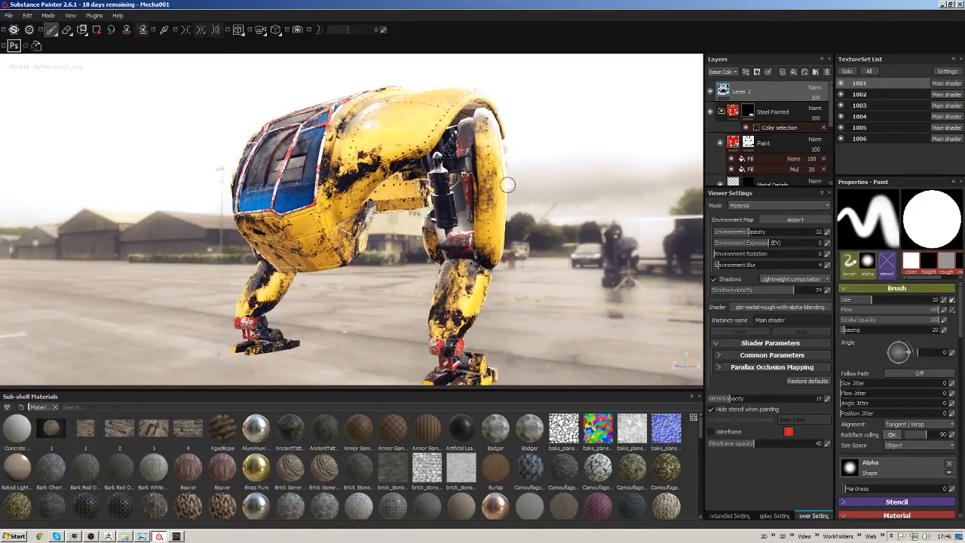
pyautogui.keyDown('alt'); pyautogui.moveTo(507, 185); pyautogui.dragTo(556, 191); pyautogui.keyUp('alt')
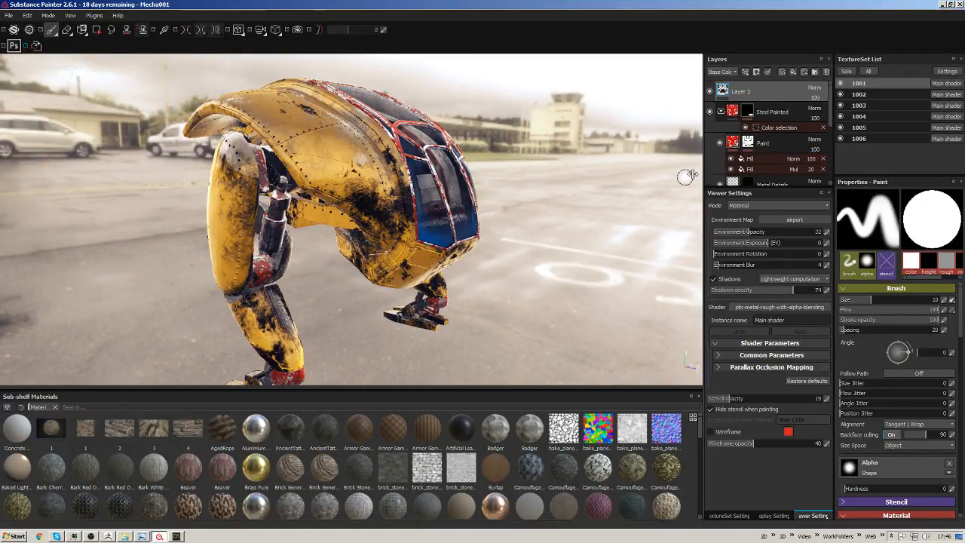
# Widen the layer and viewer settings area slightly and inspect the walker's front against the airport backdrop.
pyautogui.moveTo(703, 178); pyautogui.dragTo(684, 178)
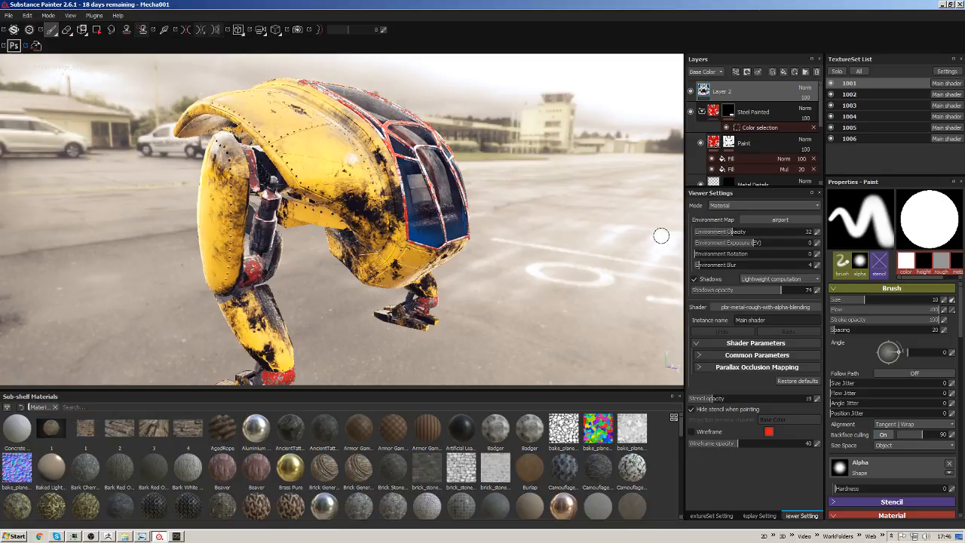
pyautogui.keyDown('alt'); pyautogui.moveTo(580, 200); pyautogui.dragTo(556, 193); pyautogui.keyUp('alt')
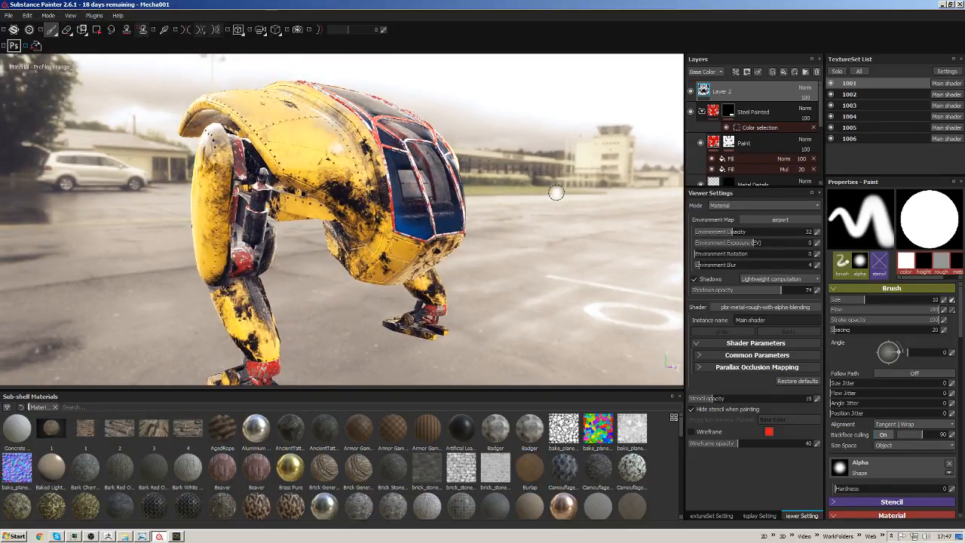
pyautogui.keyDown('alt'); pyautogui.moveTo(623, 206); pyautogui.dragTo(591, 194); pyautogui.keyUp('alt')
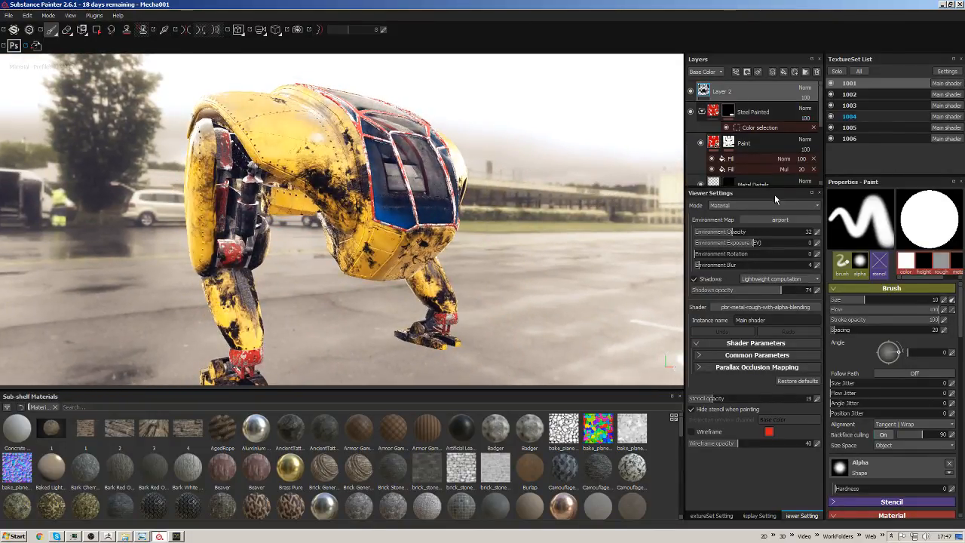
# Show only texture set 1001, inspect the cockpit hull up close and bring up its texture set settings.
pyautogui.click(837, 71)
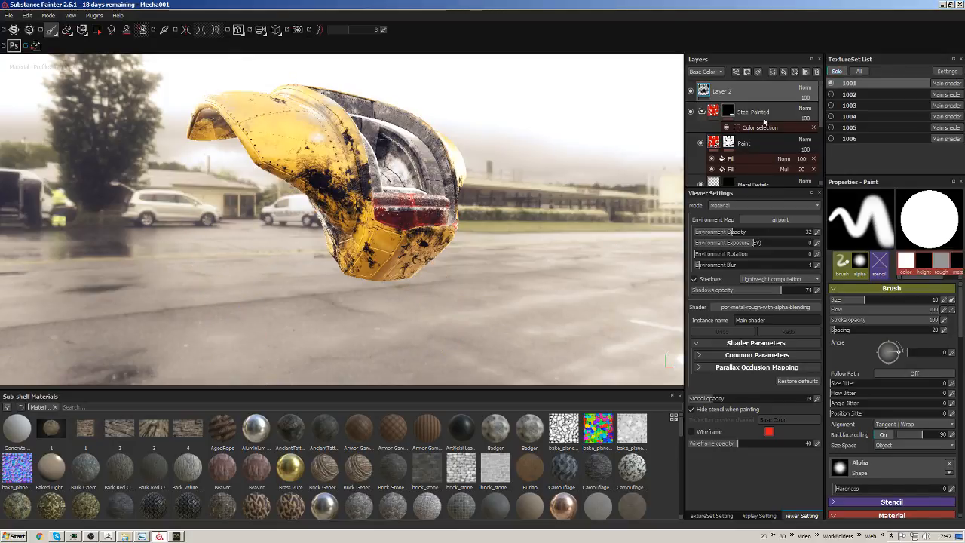
pyautogui.keyDown('alt'); pyautogui.moveTo(452, 170); pyautogui.dragTo(450, 235); pyautogui.keyUp('alt')
pyautogui.keyDown('alt'); pyautogui.moveTo(450, 235); pyautogui.dragTo(425, 238, button='middle'); pyautogui.keyUp('alt')
pyautogui.keyDown('alt'); pyautogui.moveTo(425, 239); pyautogui.dragTo(502, 241, button='right'); pyautogui.keyUp('alt')
pyautogui.keyDown('alt'); pyautogui.moveTo(501, 241); pyautogui.dragTo(344, 261); pyautogui.keyUp('alt')
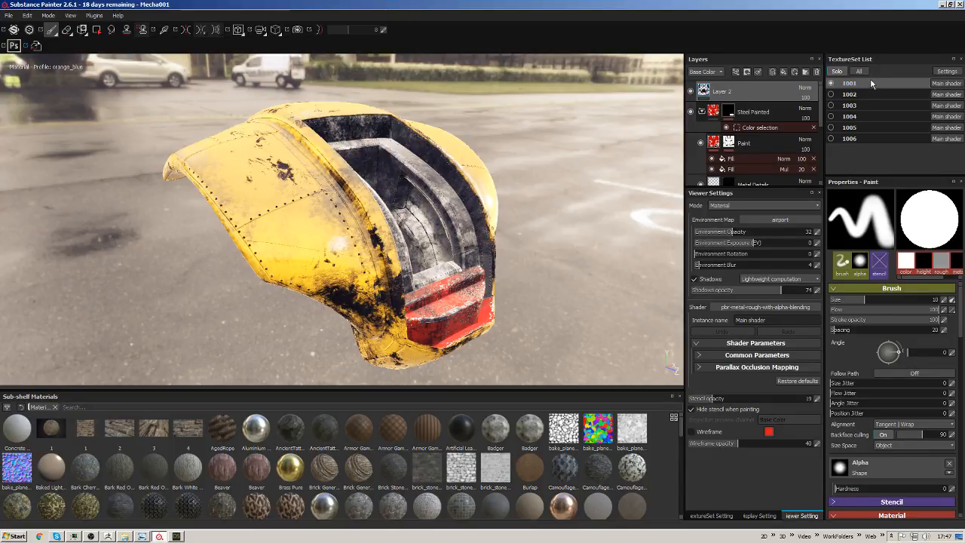
pyautogui.keyDown('alt'); pyautogui.moveTo(465, 202); pyautogui.dragTo(445, 209); pyautogui.keyUp('alt')
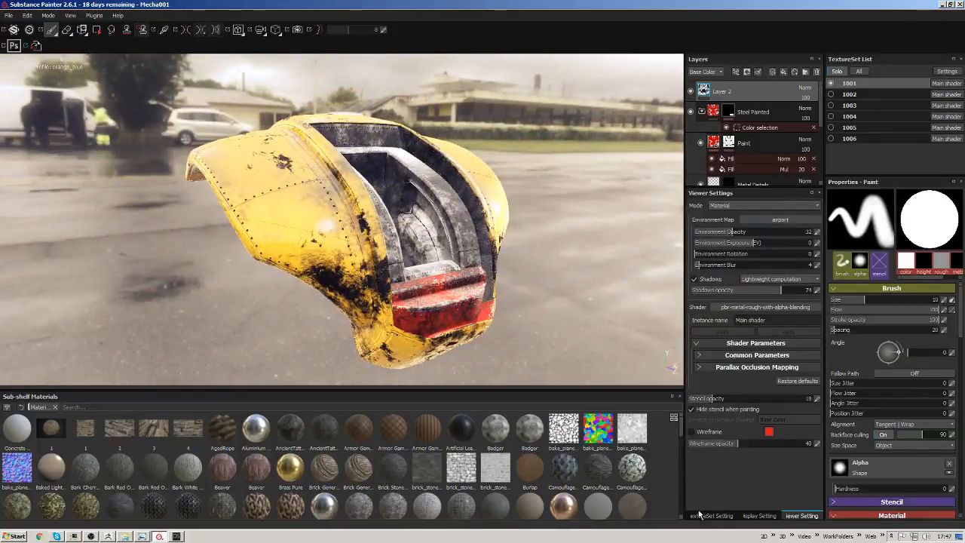
pyautogui.click(701, 515)
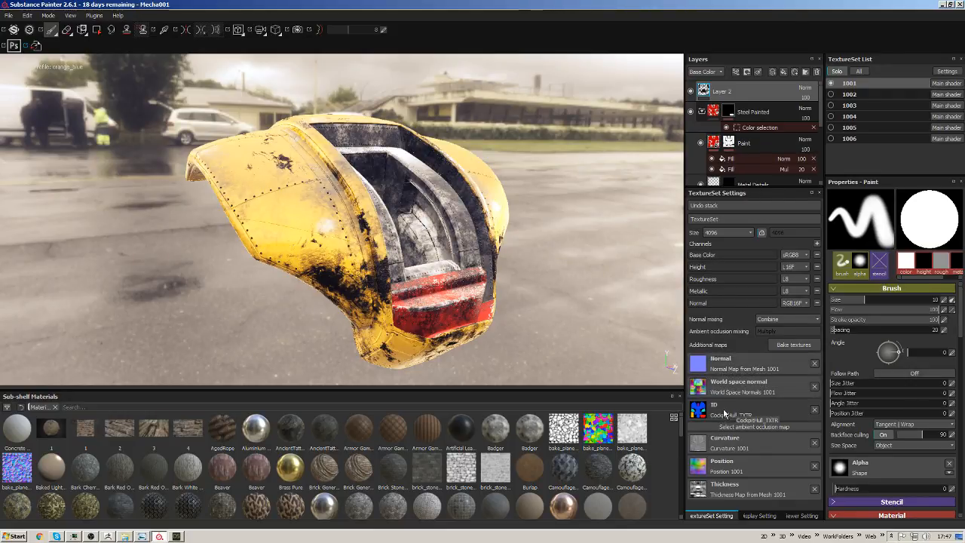
pyautogui.keyDown('alt'); pyautogui.moveTo(611, 308); pyautogui.dragTo(578, 276); pyautogui.keyUp('alt')
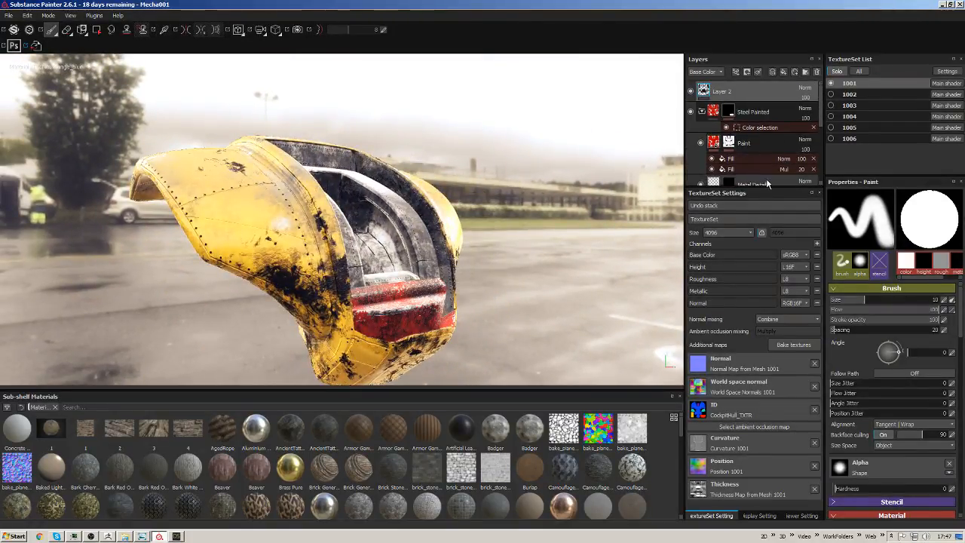
# Enlarge the layer stack area and collapse the Steel Painted folder.
pyautogui.moveTo(765, 190); pyautogui.dragTo(754, 355)
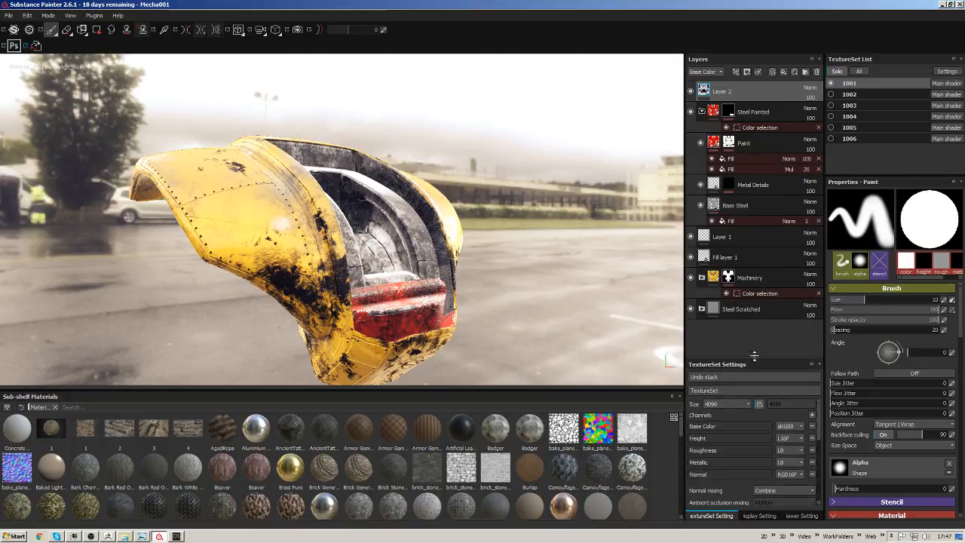
pyautogui.click(702, 111)
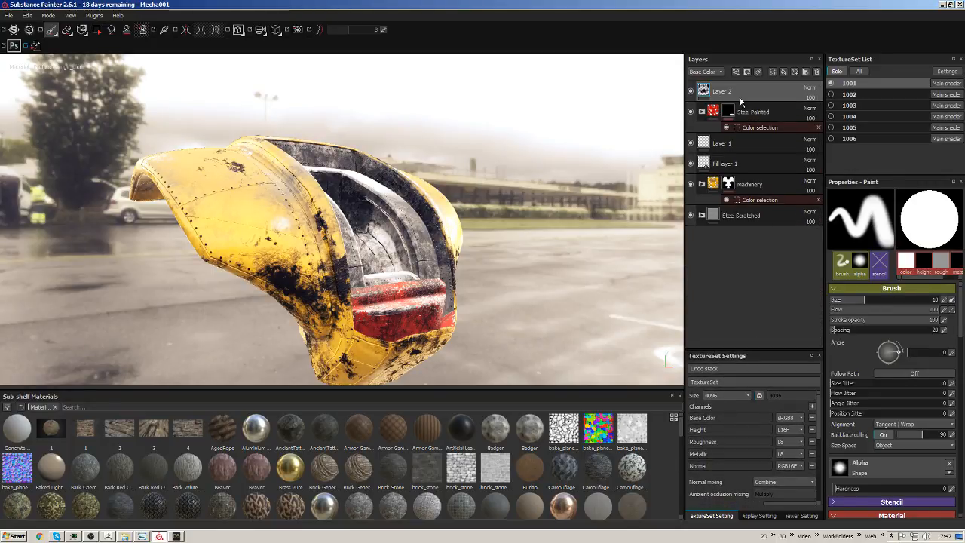
# Hide all layers of texture set 1001, including Machinery and Steel Scratched, and view the bare hull.
pyautogui.click(702, 184)
pyautogui.click(702, 184)
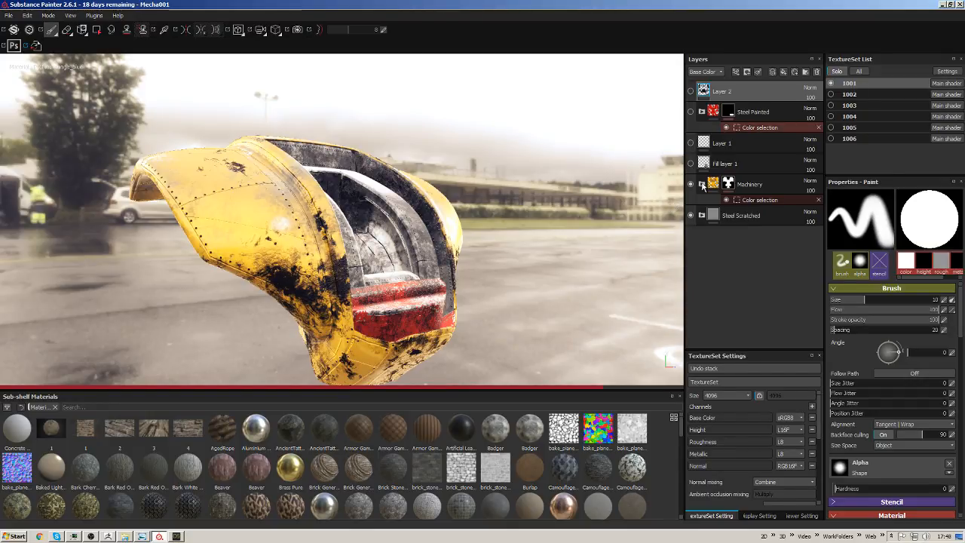
pyautogui.click(691, 183)
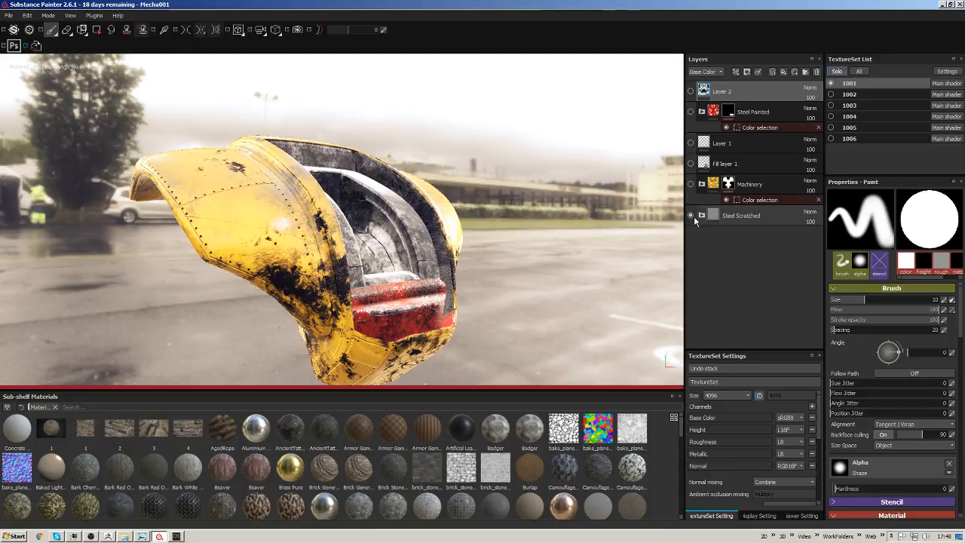
pyautogui.click(691, 215)
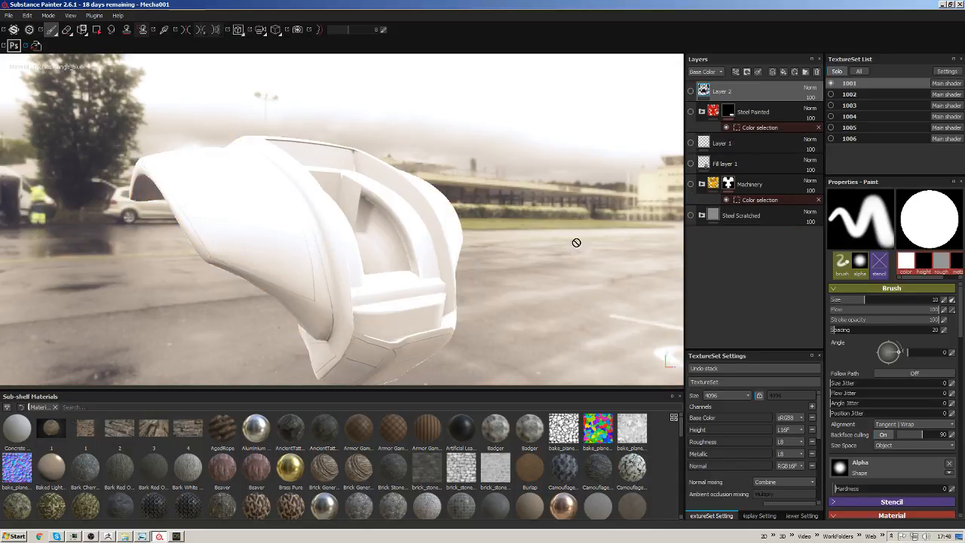
pyautogui.keyDown('alt'); pyautogui.moveTo(497, 257); pyautogui.dragTo(532, 234); pyautogui.keyUp('alt')
# Give the settings area more height, show the display settings and turn off the DOF effect.
pyautogui.click(802, 515)
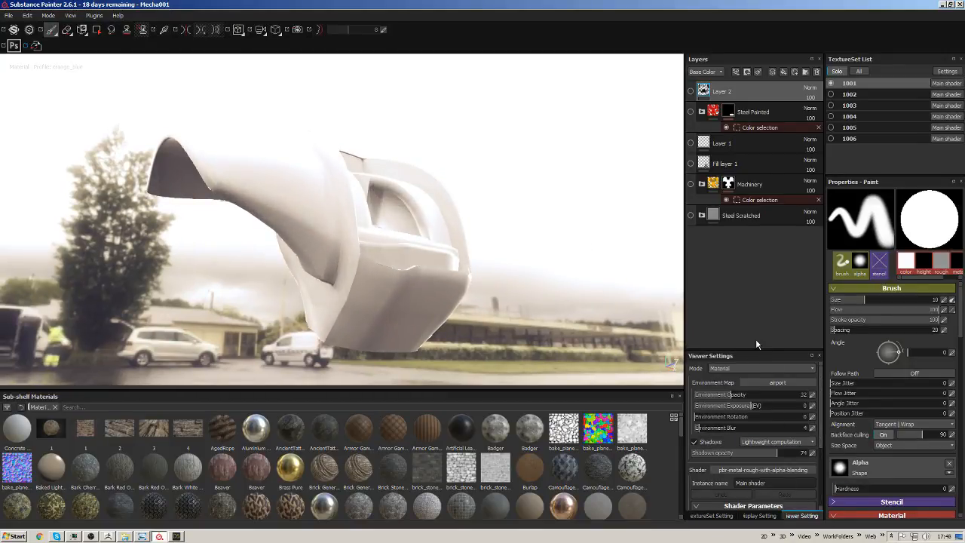
pyautogui.moveTo(751, 350); pyautogui.dragTo(751, 232)
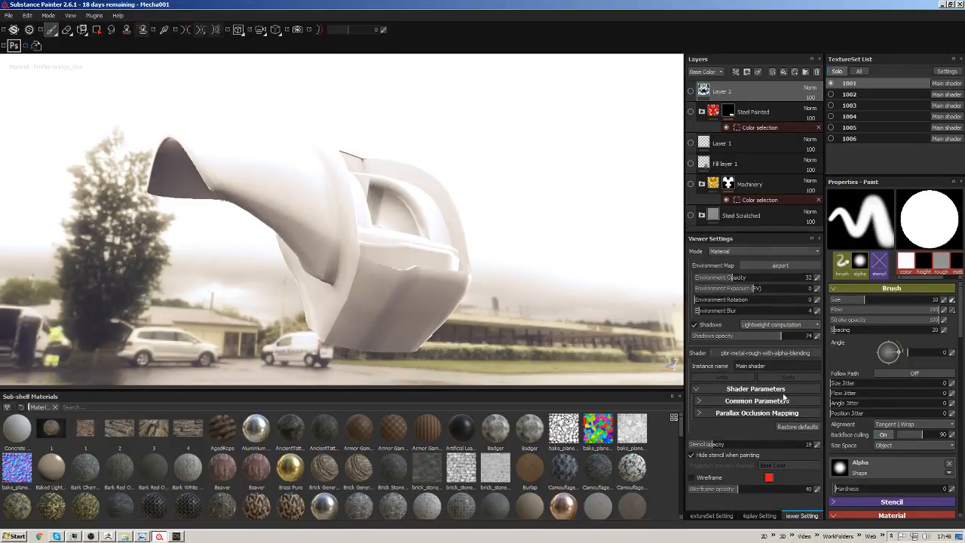
pyautogui.click(760, 516)
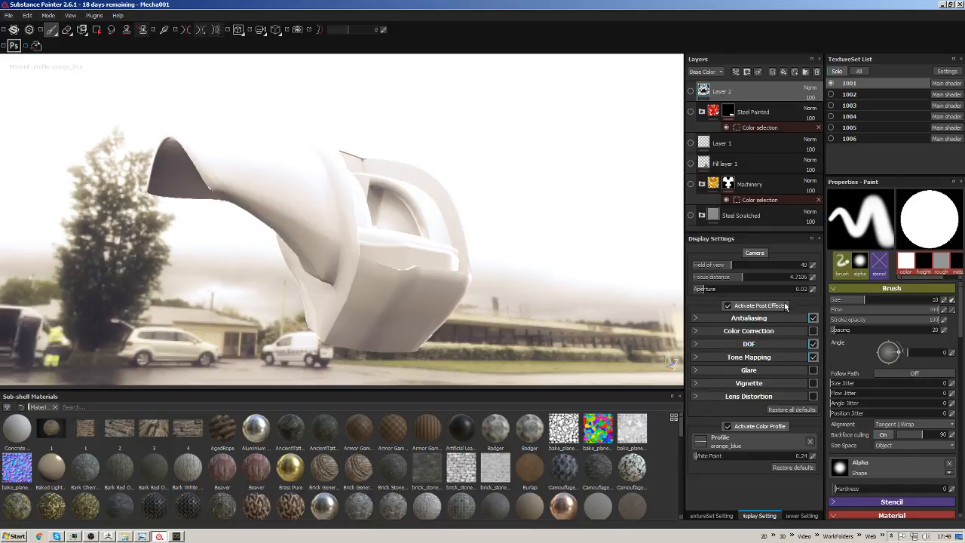
pyautogui.click(813, 358)
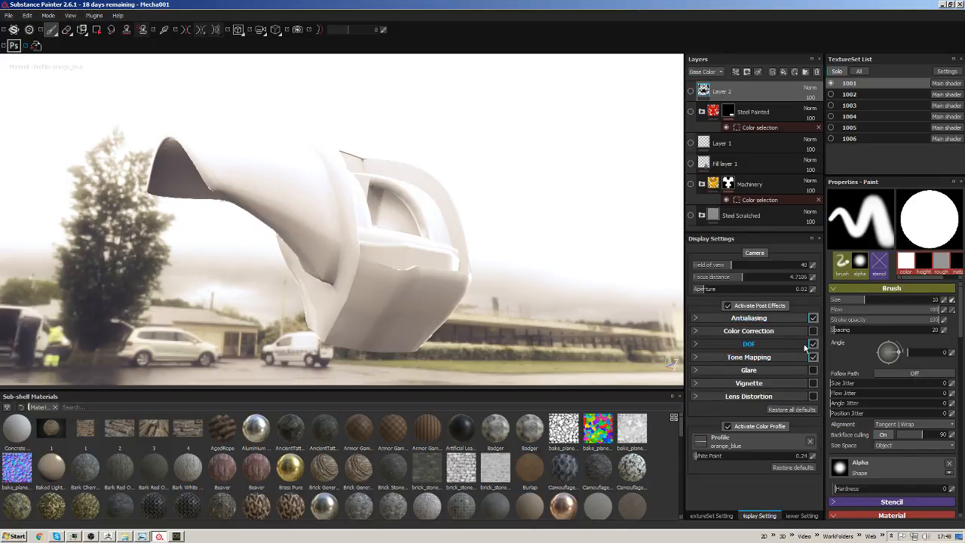
pyautogui.click(815, 346)
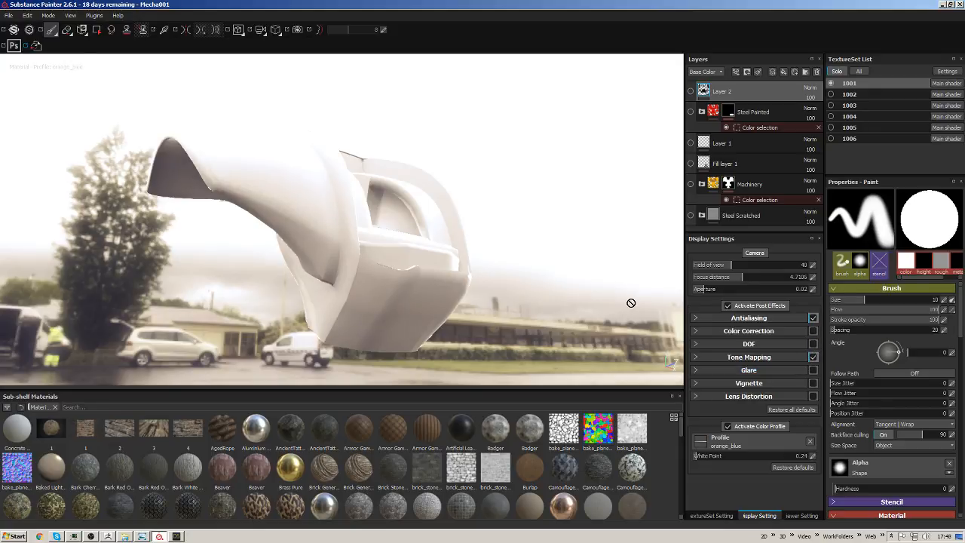
pyautogui.keyDown('alt'); pyautogui.moveTo(449, 249); pyautogui.dragTo(513, 286); pyautogui.keyUp('alt')
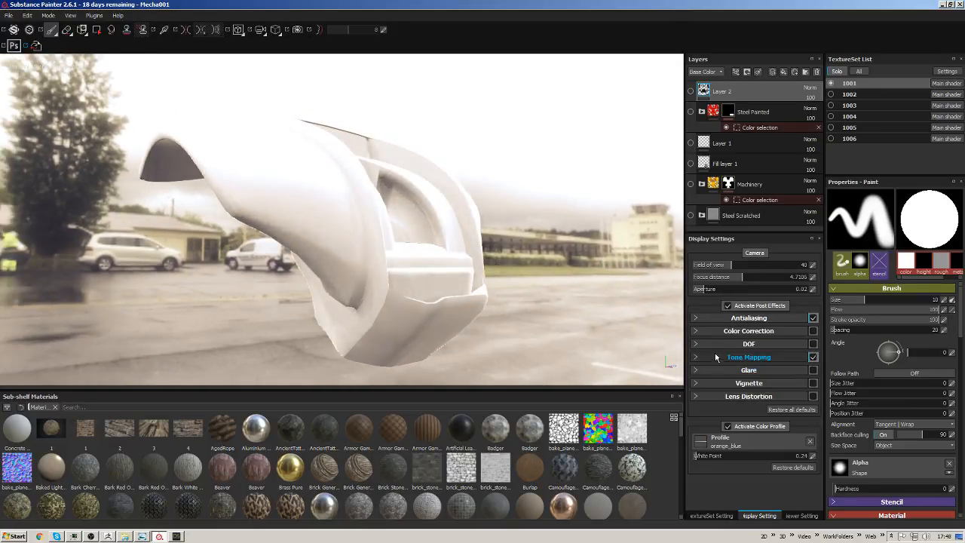
# Turn off Tone Mapping and compare the bare hull with the color profile and post effects switched off and back on.
pyautogui.click(728, 427)
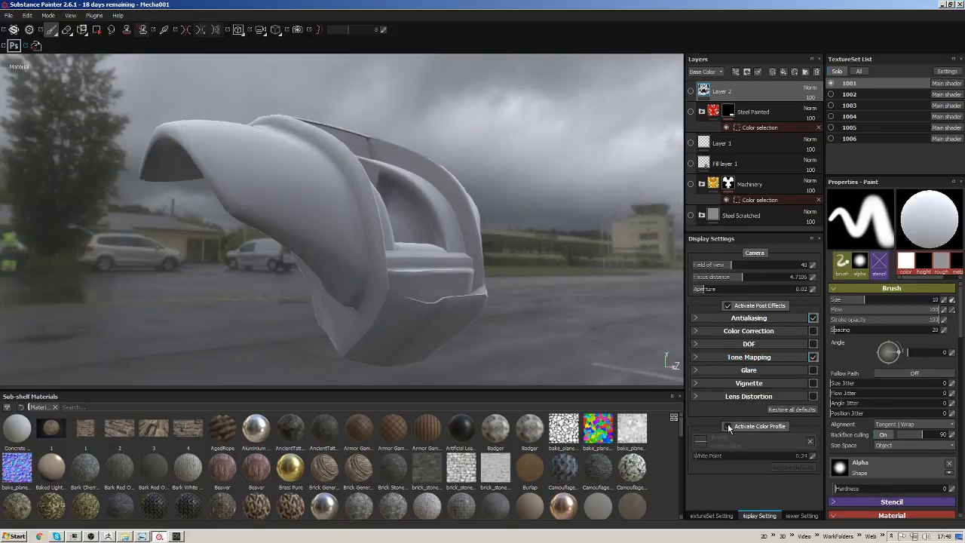
pyautogui.click(729, 427)
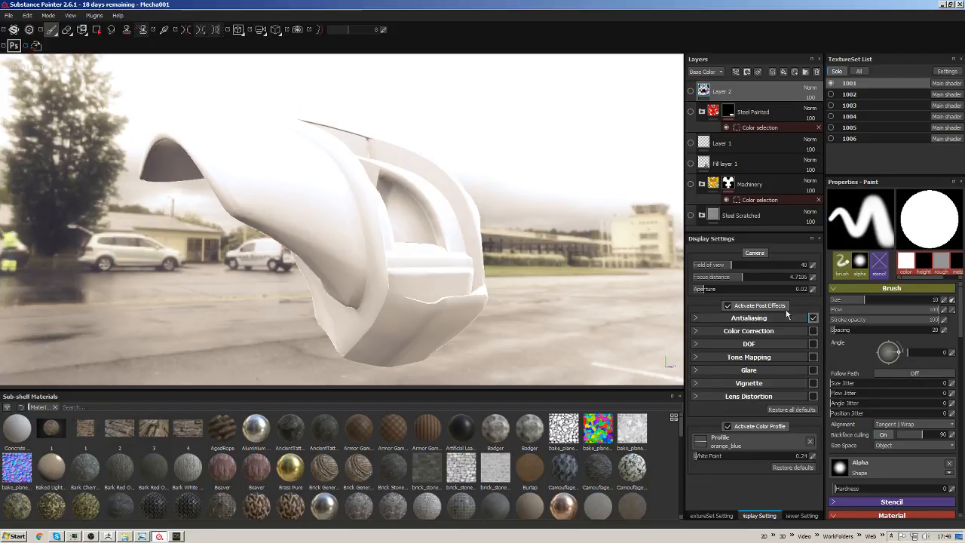
pyautogui.click(728, 305)
pyautogui.click(729, 308)
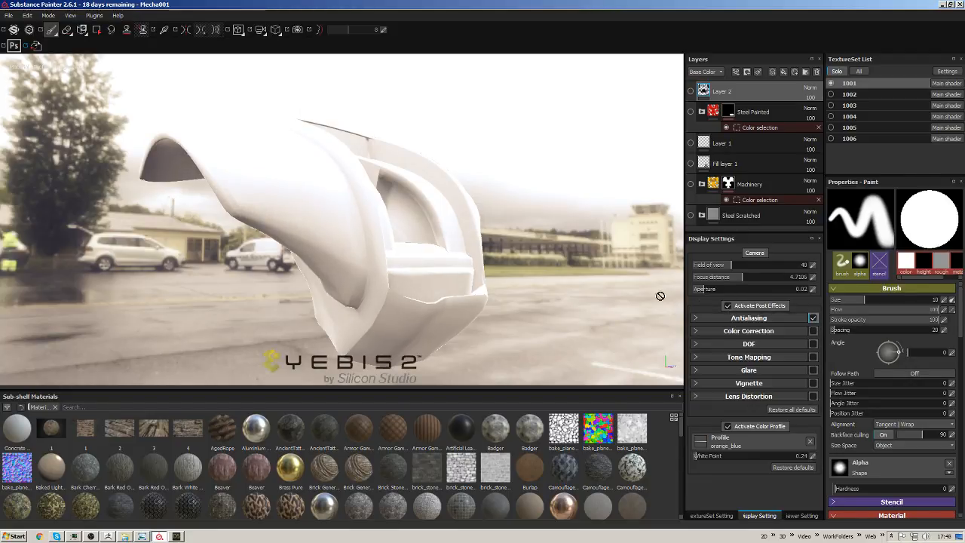
# Toggle the color profile off and back on, and examine the bare hull's shading from several angles.
pyautogui.keyDown('alt'); pyautogui.moveTo(497, 256); pyautogui.dragTo(534, 277); pyautogui.keyUp('alt')
pyautogui.click(729, 427)
pyautogui.click(728, 427)
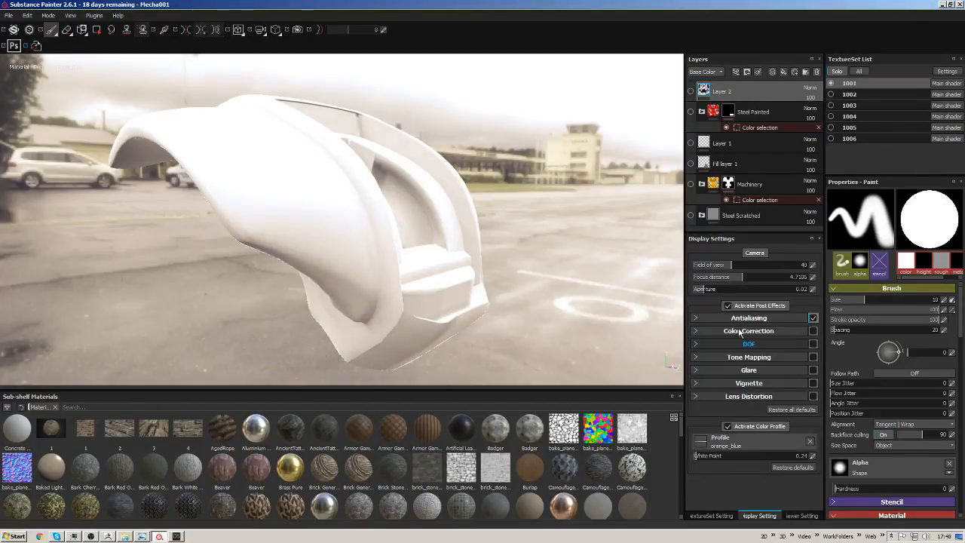
pyautogui.keyDown('alt'); pyautogui.moveTo(683, 364); pyautogui.dragTo(545, 304); pyautogui.keyUp('alt')
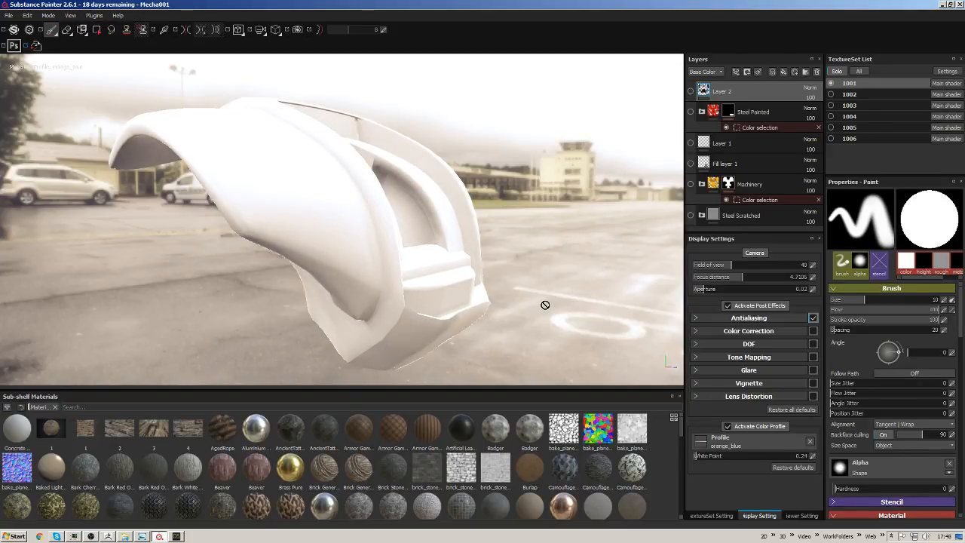
pyautogui.moveTo(517, 241)
pyautogui.keyDown('alt'); pyautogui.mouseDown()
pyautogui.moveTo(493, 237)
pyautogui.moveTo(466, 263)
pyautogui.mouseUp(); pyautogui.keyUp('alt')
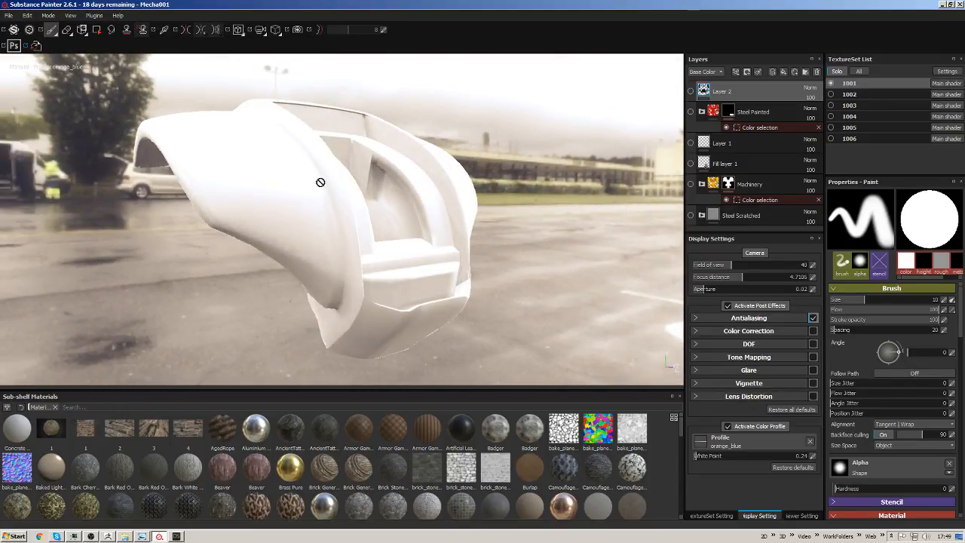
pyautogui.click(776, 116)
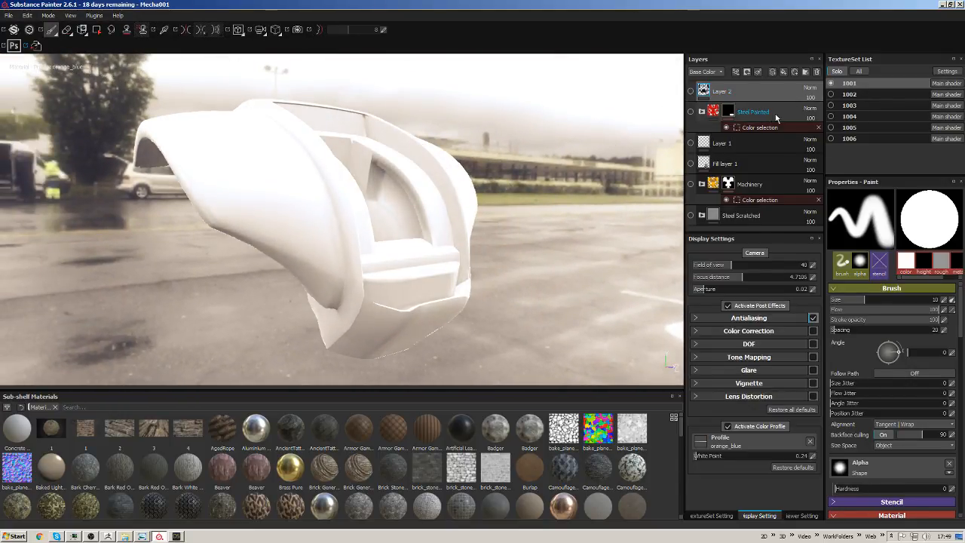
pyautogui.moveTo(641, 177)
pyautogui.keyDown('alt'); pyautogui.mouseDown()
pyautogui.moveTo(610, 177)
pyautogui.moveTo(626, 169)
pyautogui.mouseUp(); pyautogui.keyUp('alt')
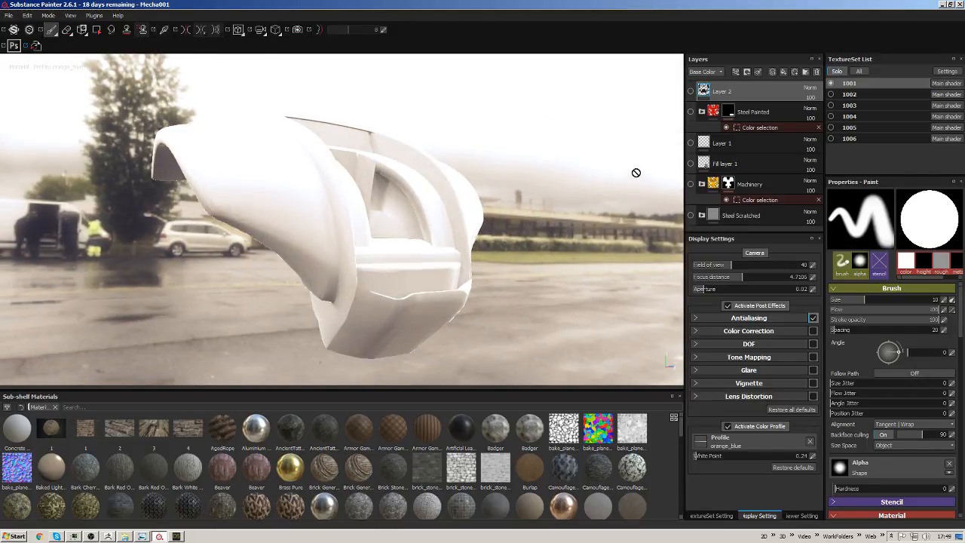
# Add a fill layer at the top of texture set 1001's stack and set its base color to a saturated red.
pyautogui.keyDown('alt'); pyautogui.moveTo(614, 298); pyautogui.dragTo(641, 272); pyautogui.keyUp('alt')
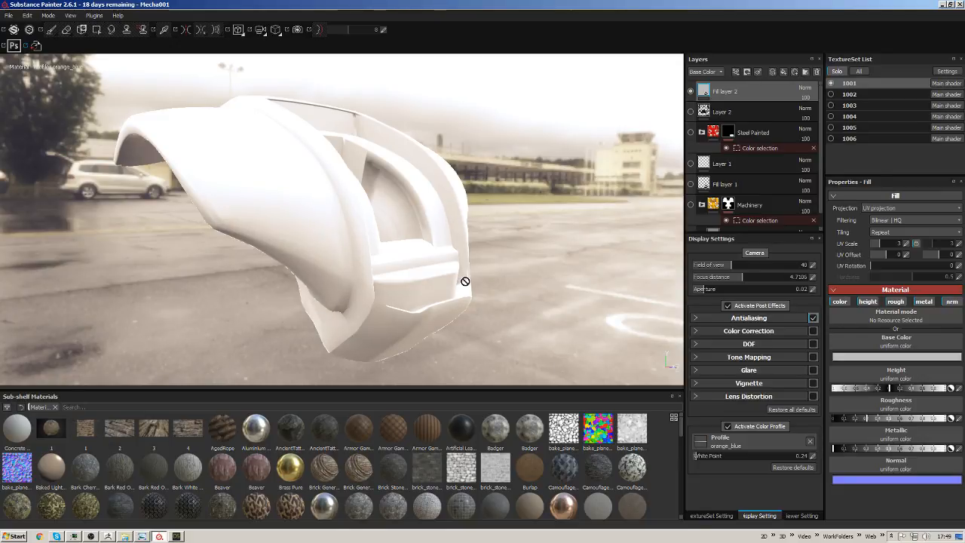
pyautogui.keyDown('alt'); pyautogui.moveTo(554, 136); pyautogui.dragTo(334, 283); pyautogui.keyUp('alt')
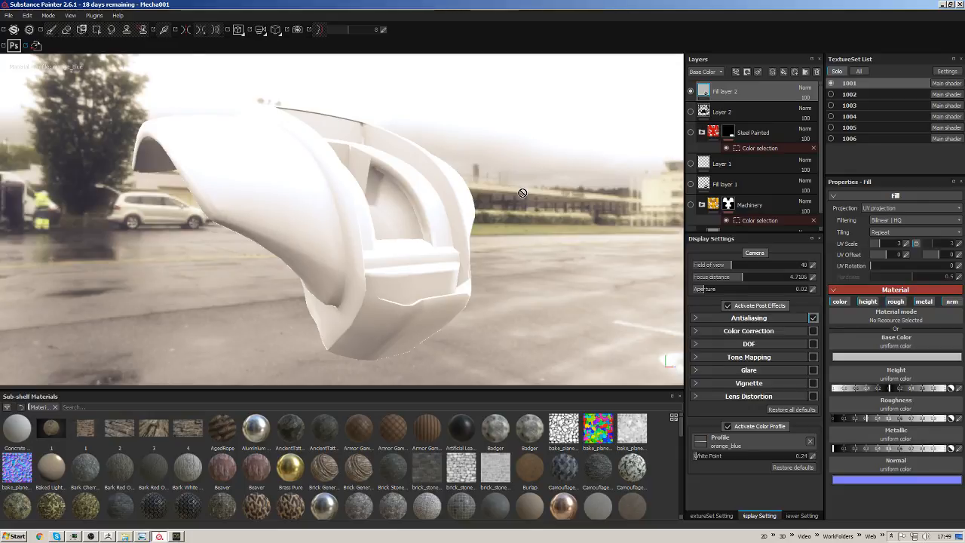
pyautogui.keyDown('alt'); pyautogui.moveTo(543, 204); pyautogui.dragTo(499, 207); pyautogui.keyUp('alt')
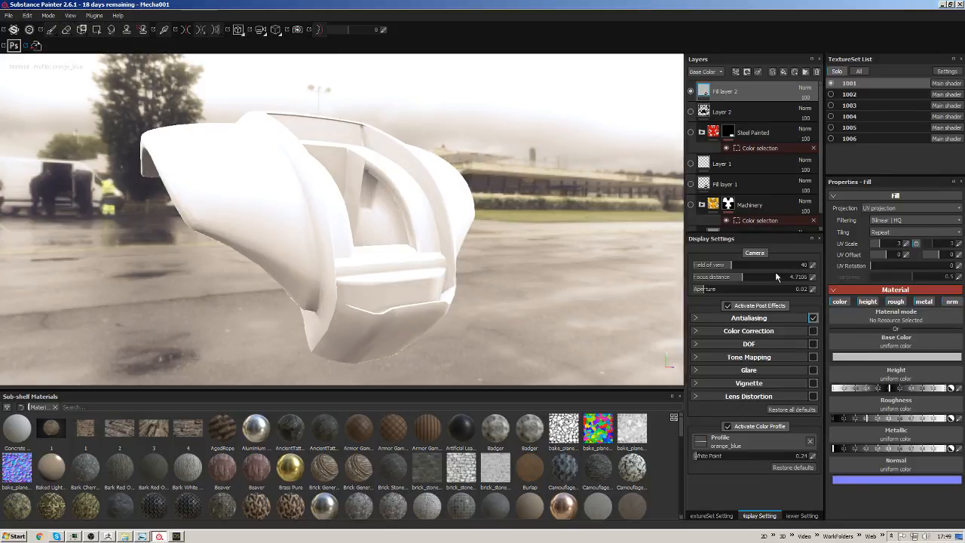
pyautogui.keyDown('alt'); pyautogui.moveTo(455, 251); pyautogui.dragTo(231, 200); pyautogui.keyUp('alt')
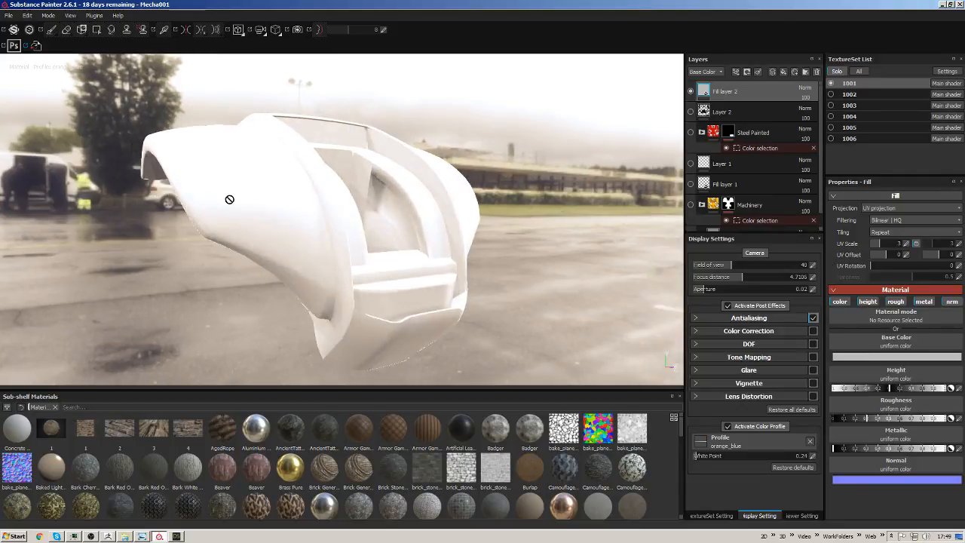
pyautogui.click(893, 356)
pyautogui.click(868, 336)
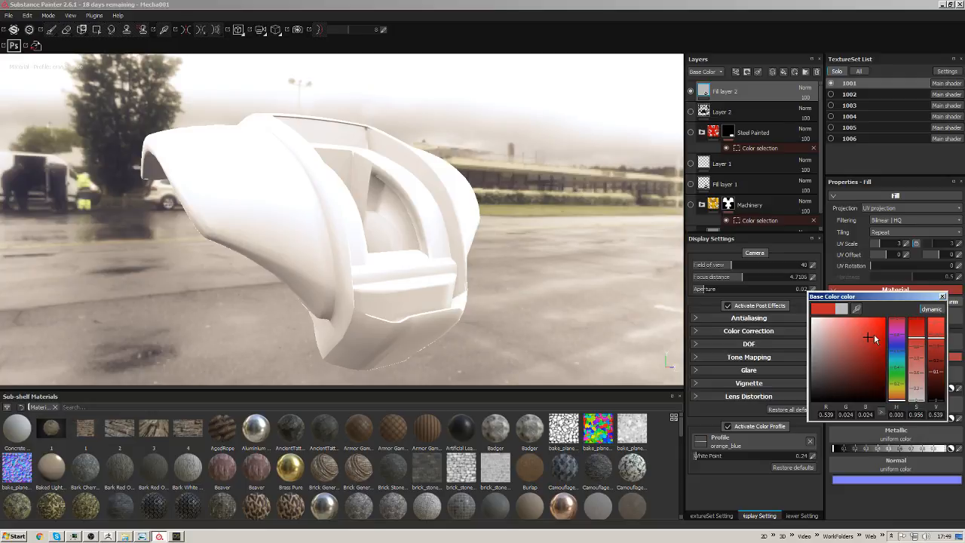
pyautogui.click(876, 330)
pyautogui.click(943, 297)
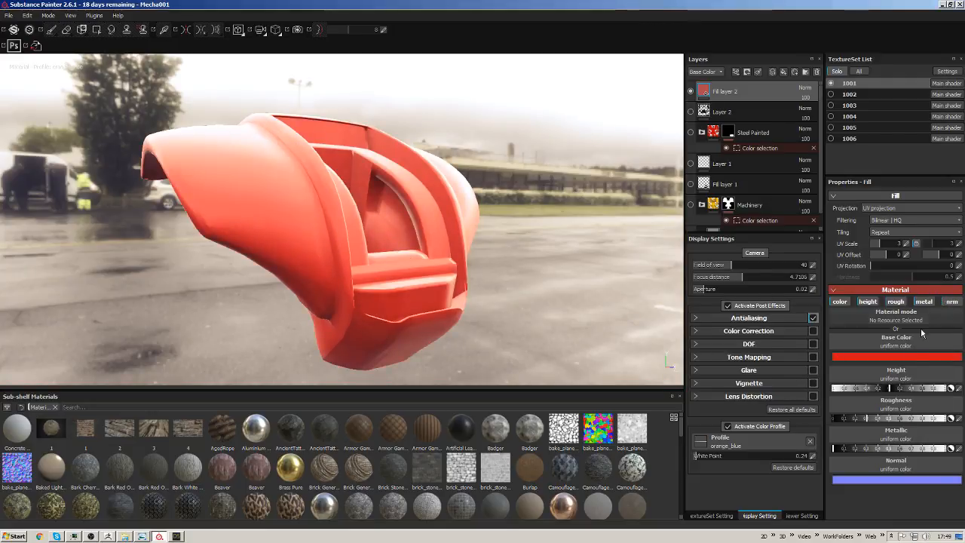
# Show the texture set settings and the shelf's folder tree, and list the project's own resources in the shelf.
pyautogui.keyDown('alt'); pyautogui.moveTo(450, 264); pyautogui.dragTo(552, 302); pyautogui.keyUp('alt')
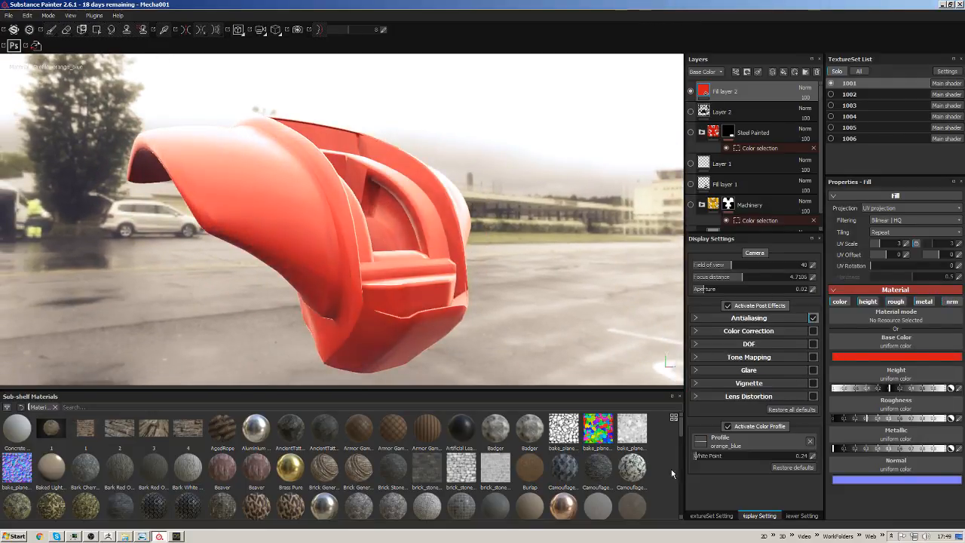
pyautogui.click(6, 409)
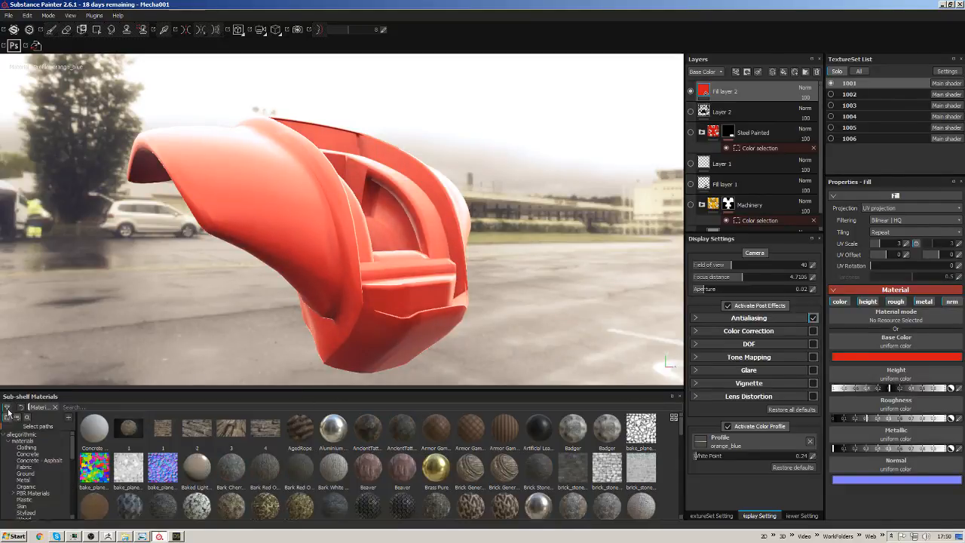
pyautogui.moveTo(74, 443); pyautogui.dragTo(73, 504)
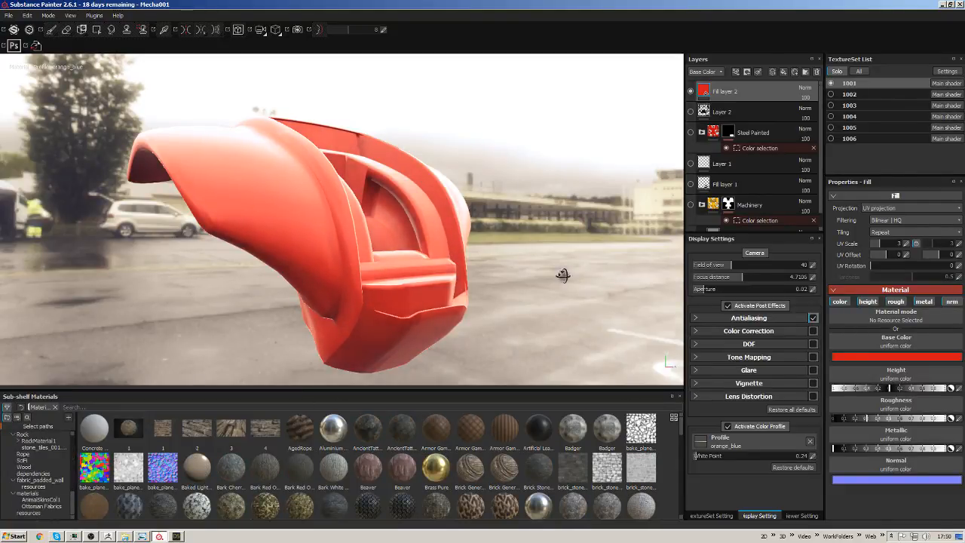
pyautogui.keyDown('alt'); pyautogui.moveTo(564, 274); pyautogui.dragTo(603, 252); pyautogui.keyUp('alt')
pyautogui.click(712, 516)
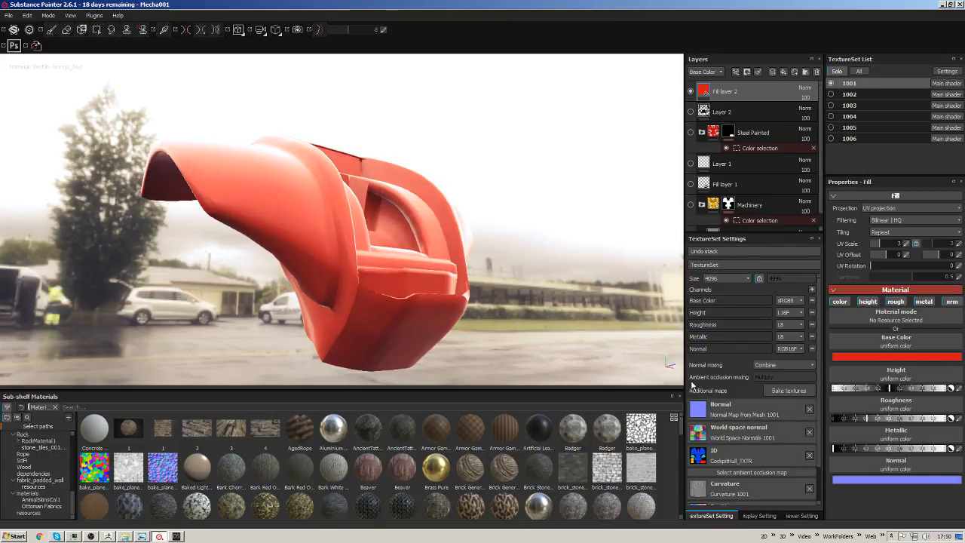
pyautogui.keyDown('alt'); pyautogui.moveTo(466, 273); pyautogui.dragTo(527, 294); pyautogui.keyUp('alt')
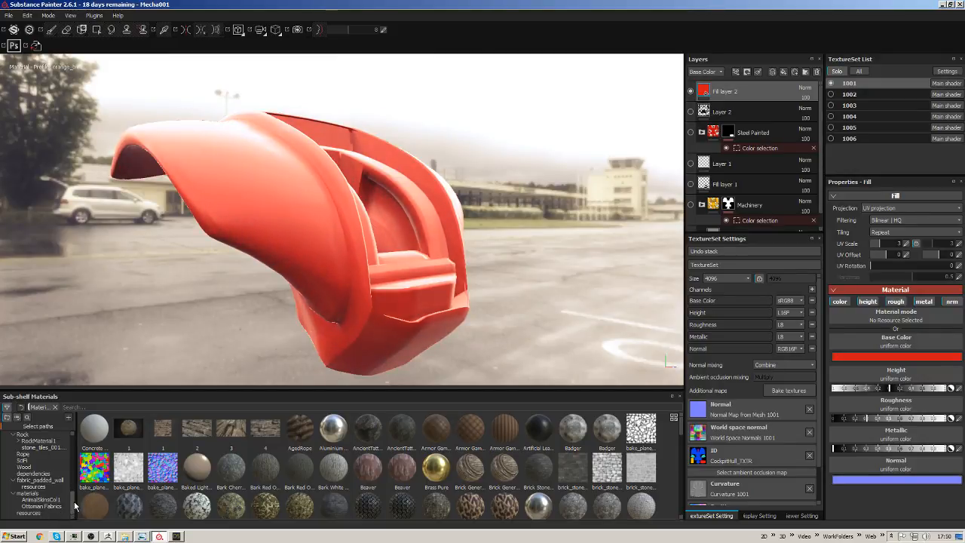
pyautogui.click(54, 407)
pyautogui.scroll(-2, 38, 475)
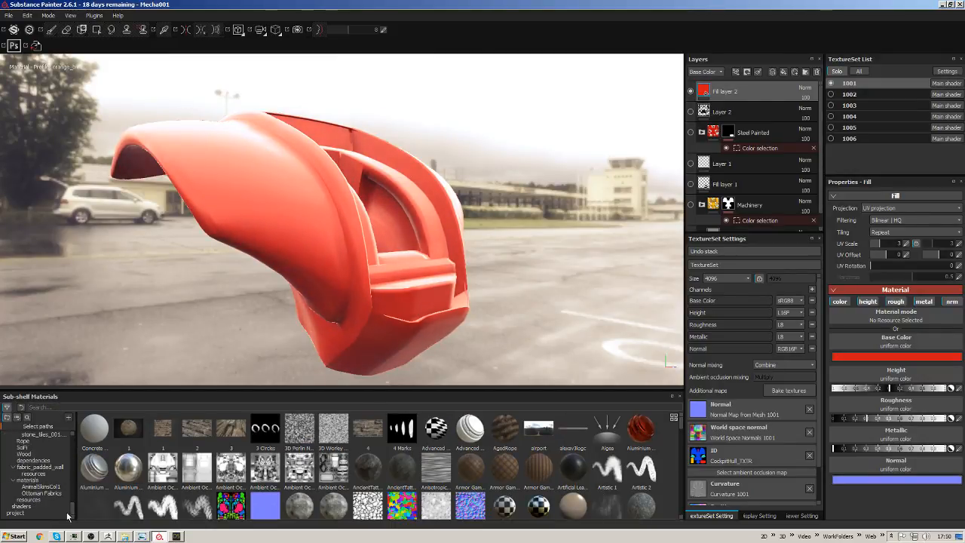
pyautogui.click(30, 513)
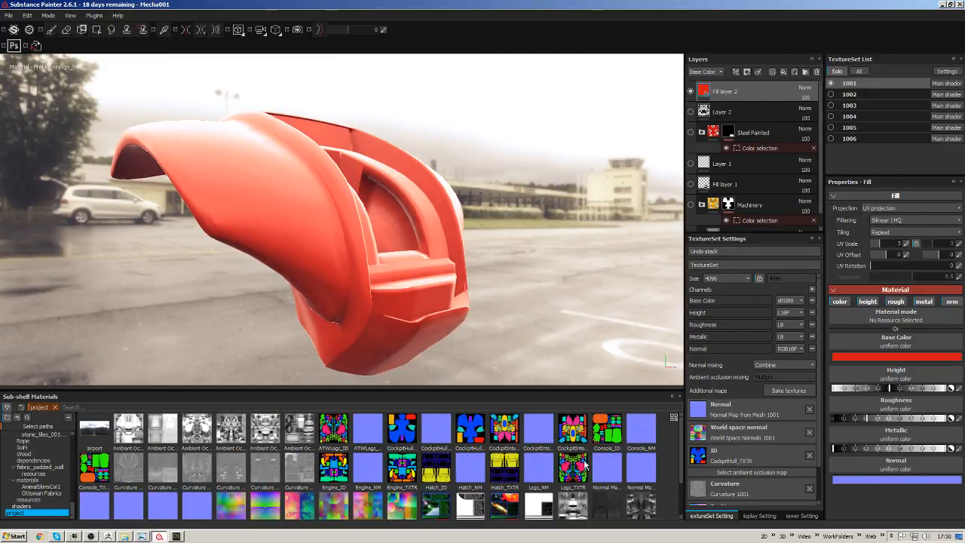
# Assign the CockpitHull_NM map to the normal channel of the red fill layer and inspect the hull surface.
pyautogui.moveTo(467, 429)
pyautogui.moveTo(432, 433)
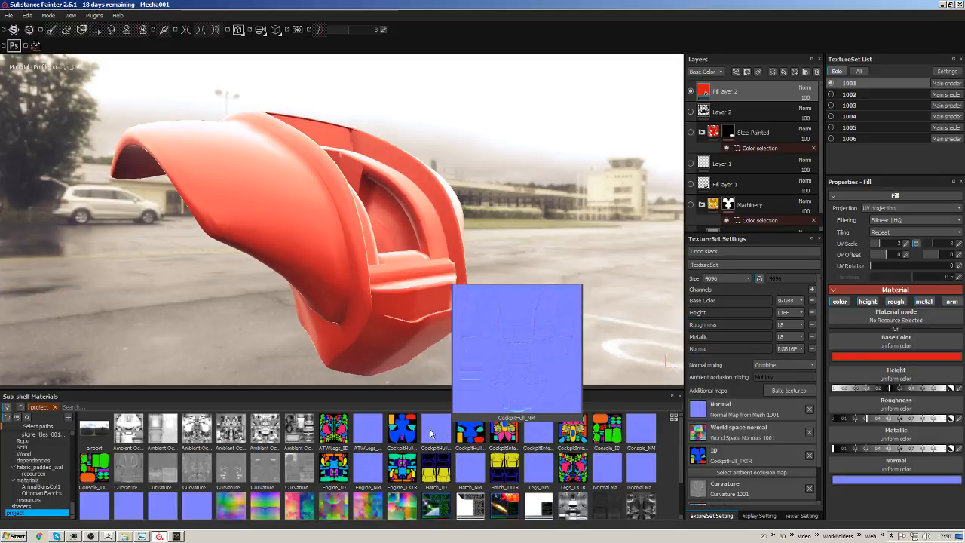
pyautogui.moveTo(426, 436); pyautogui.dragTo(890, 466)
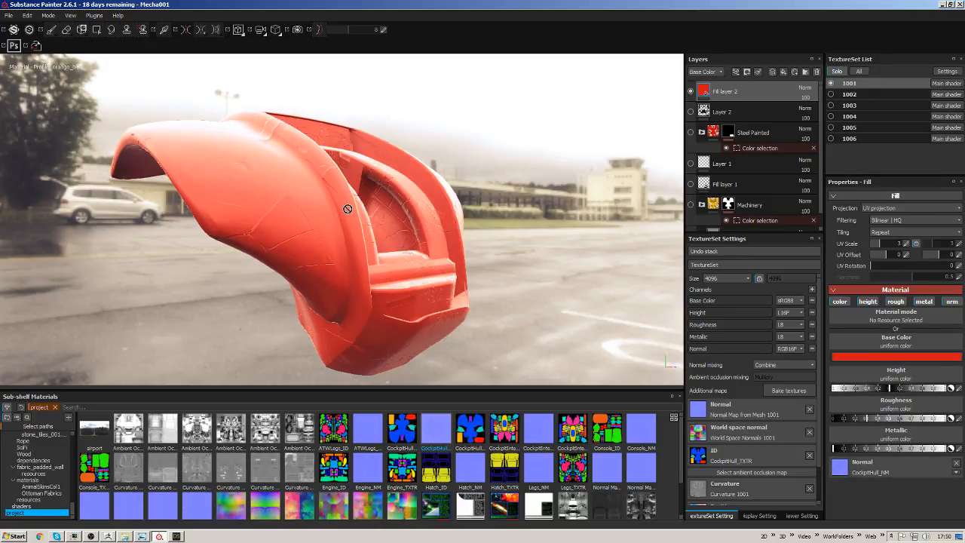
pyautogui.keyDown('alt'); pyautogui.moveTo(348, 209); pyautogui.dragTo(468, 222); pyautogui.keyUp('alt')
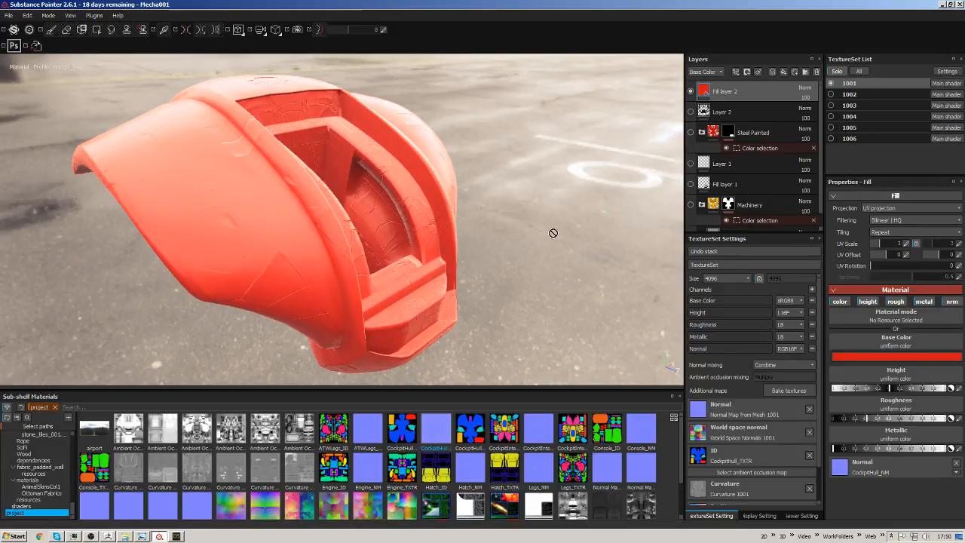
pyautogui.keyDown('alt'); pyautogui.moveTo(553, 233); pyautogui.dragTo(541, 239); pyautogui.keyUp('alt')
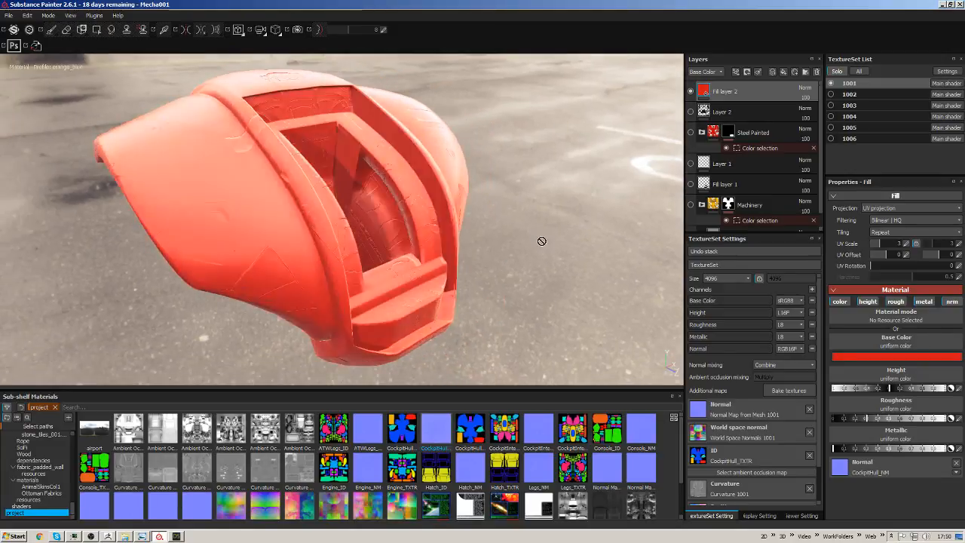
# Set the fill layer's UV scale to 1 and check the panel lines around the hull.
pyautogui.click(908, 245)
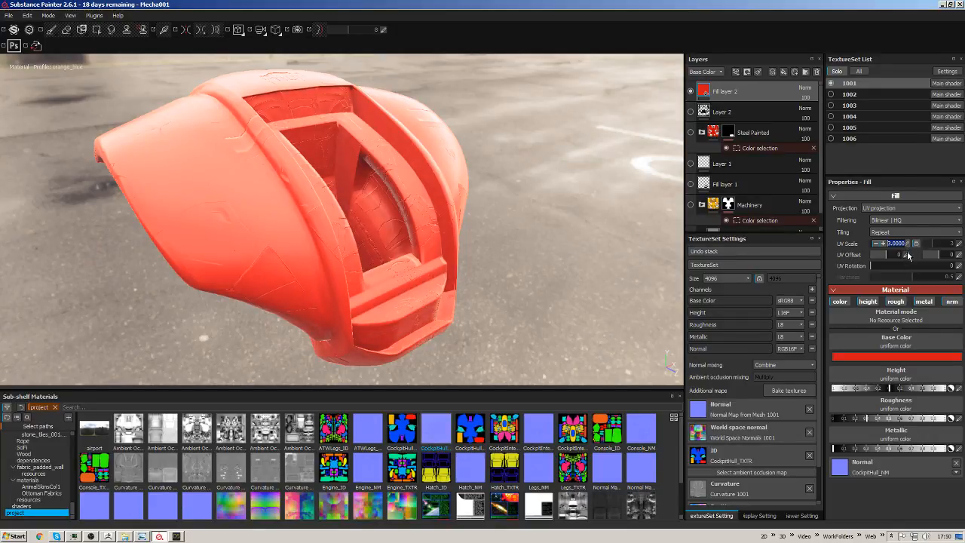
pyautogui.press('Return')
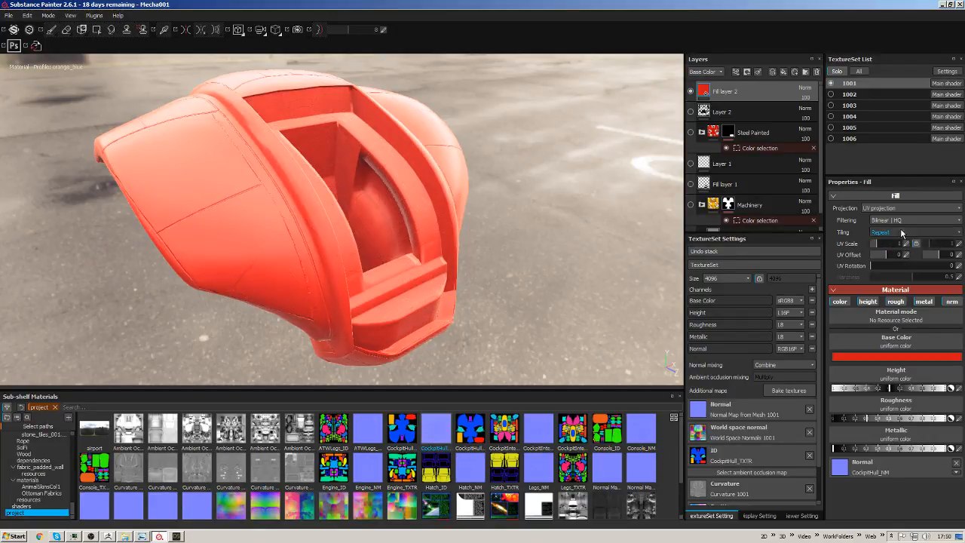
pyautogui.keyDown('alt'); pyautogui.moveTo(509, 302); pyautogui.dragTo(524, 243); pyautogui.keyUp('alt')
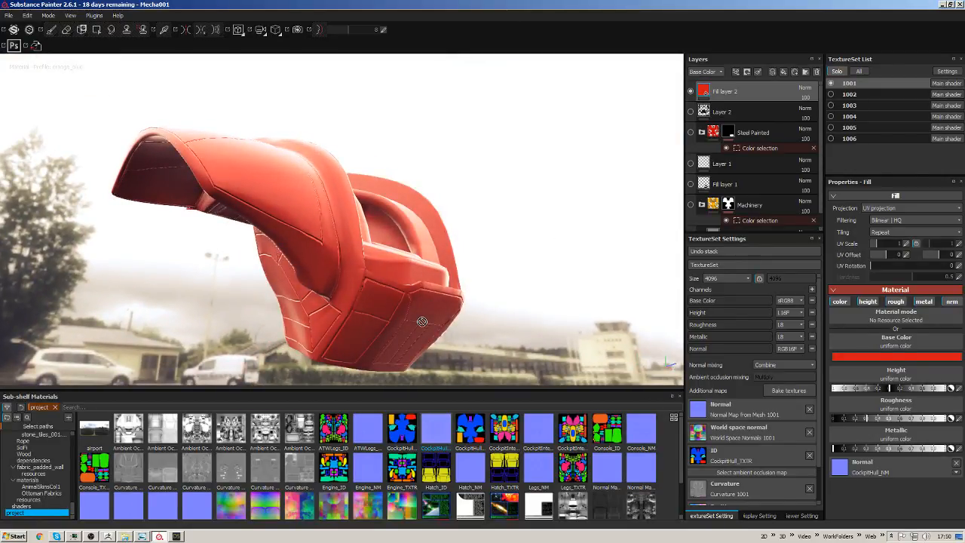
pyautogui.keyDown('alt'); pyautogui.moveTo(422, 322); pyautogui.dragTo(574, 236); pyautogui.keyUp('alt')
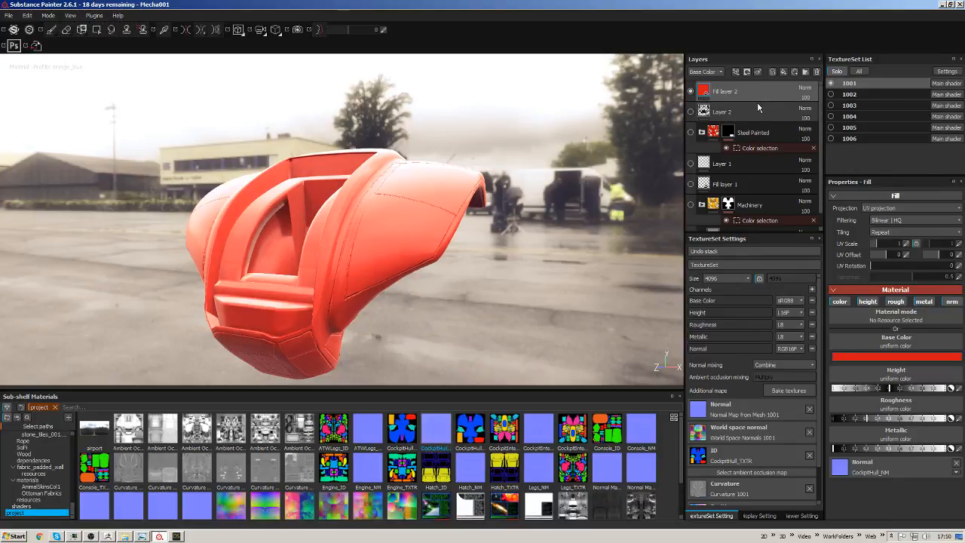
# Enlarge the layer stack area, add a folder containing the red fill layer, and check the folder's visibility by hiding and showing it.
pyautogui.moveTo(759, 231); pyautogui.dragTo(752, 329)
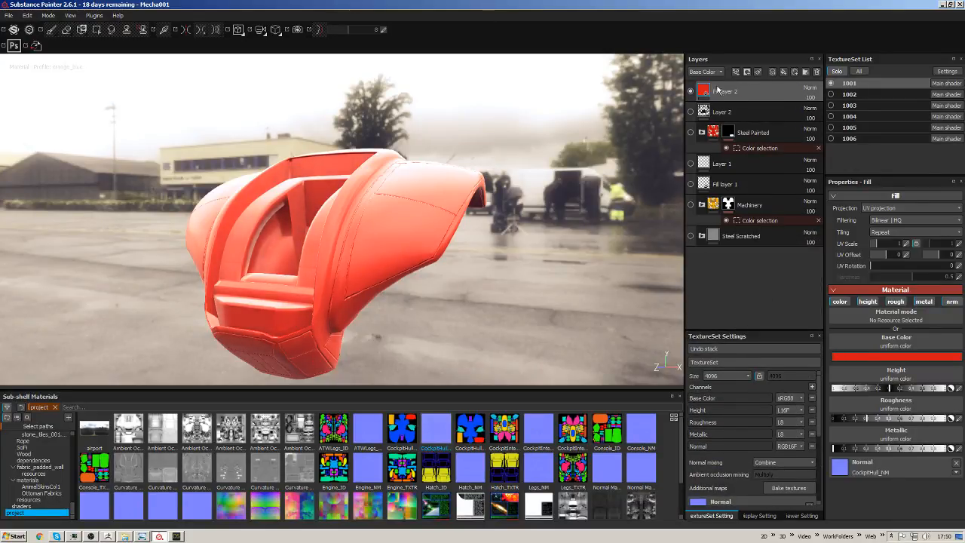
pyautogui.click(805, 71)
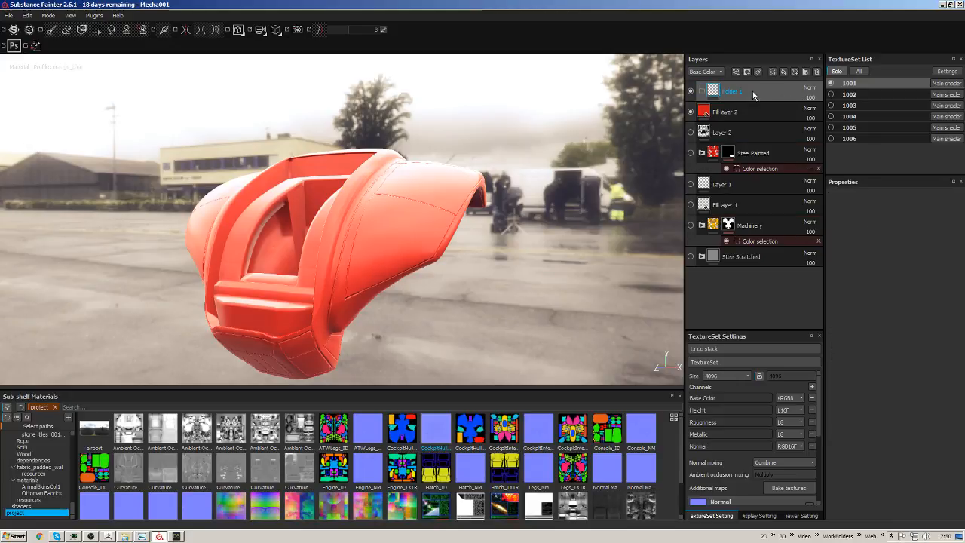
pyautogui.moveTo(731, 114); pyautogui.dragTo(743, 90)
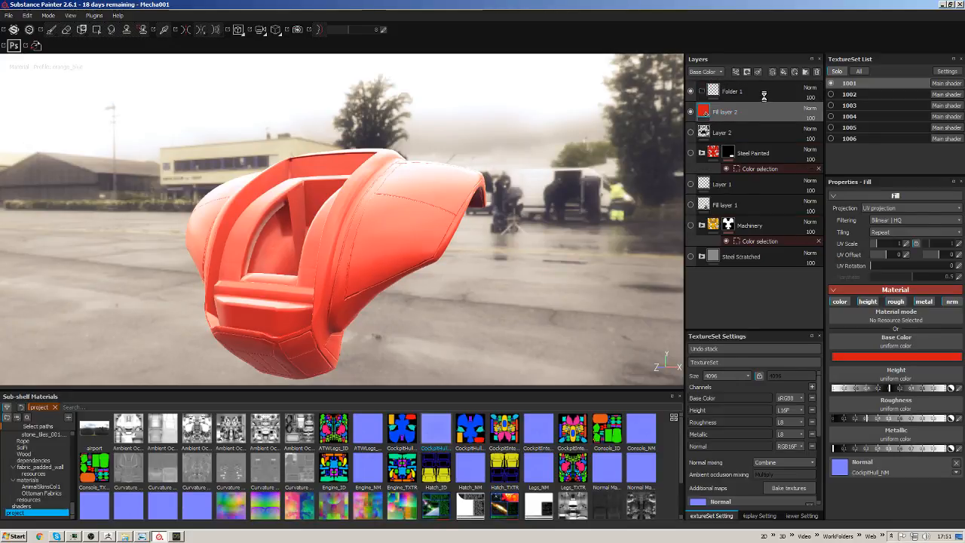
pyautogui.click(691, 92)
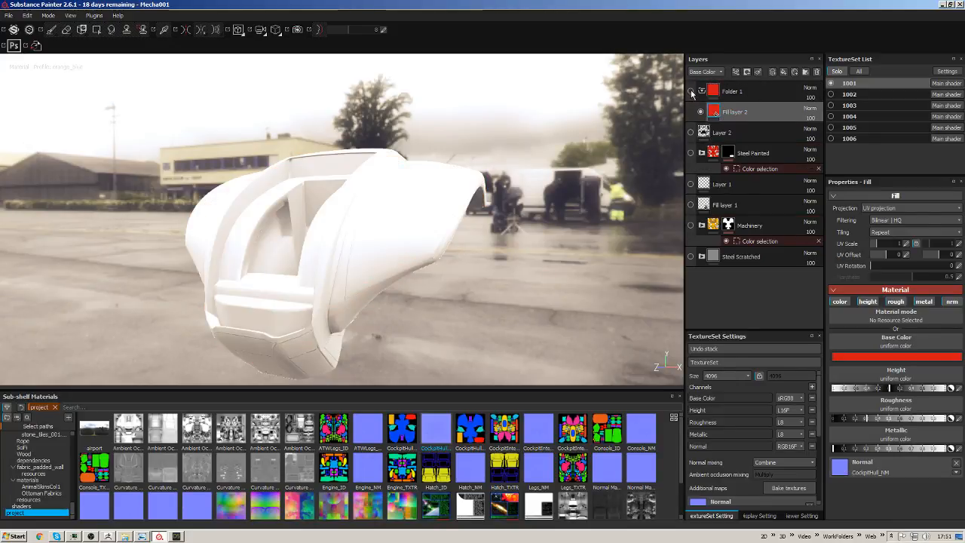
pyautogui.click(691, 91)
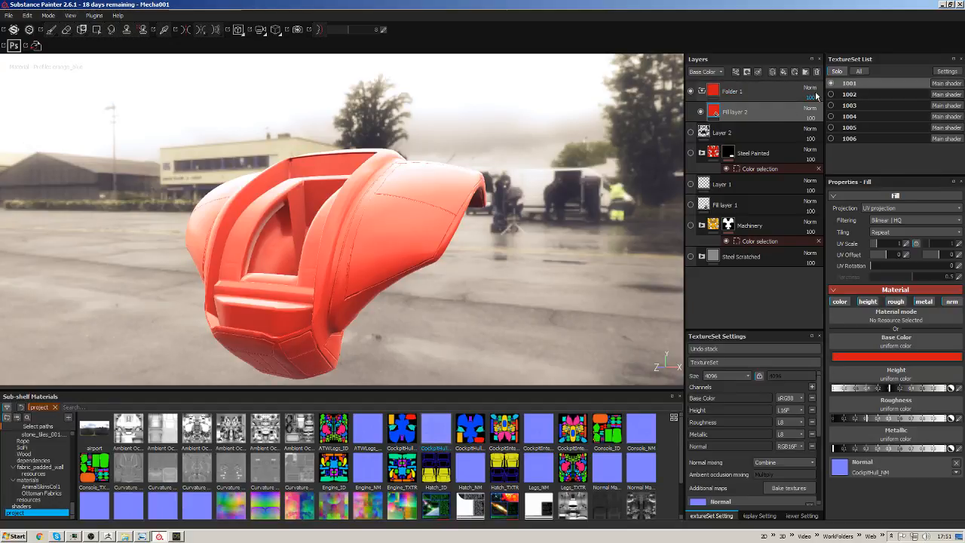
# View the red hull from both sides and search the shelf for "metal".
pyautogui.keyDown('alt'); pyautogui.moveTo(536, 210); pyautogui.dragTo(505, 199); pyautogui.keyUp('alt')
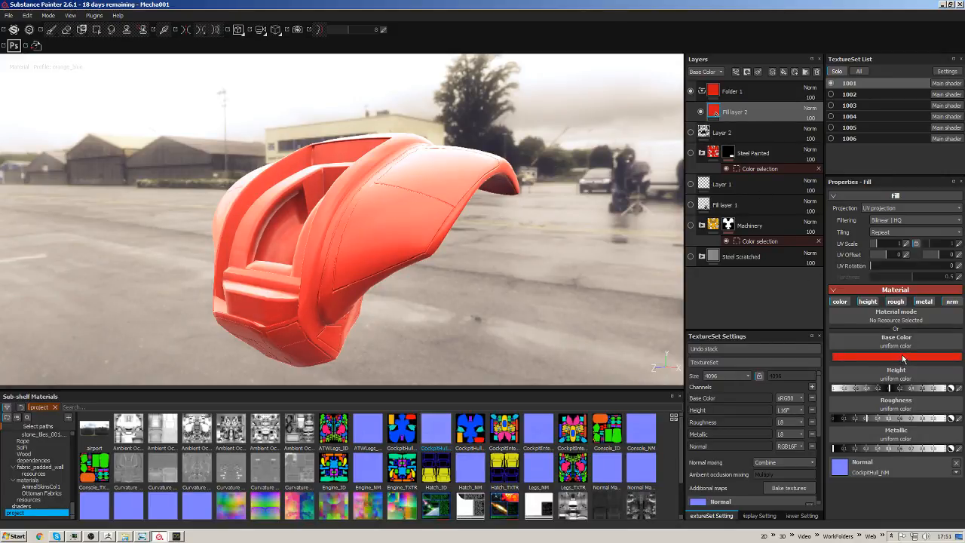
pyautogui.keyDown('alt'); pyautogui.moveTo(455, 267); pyautogui.dragTo(550, 250); pyautogui.keyUp('alt')
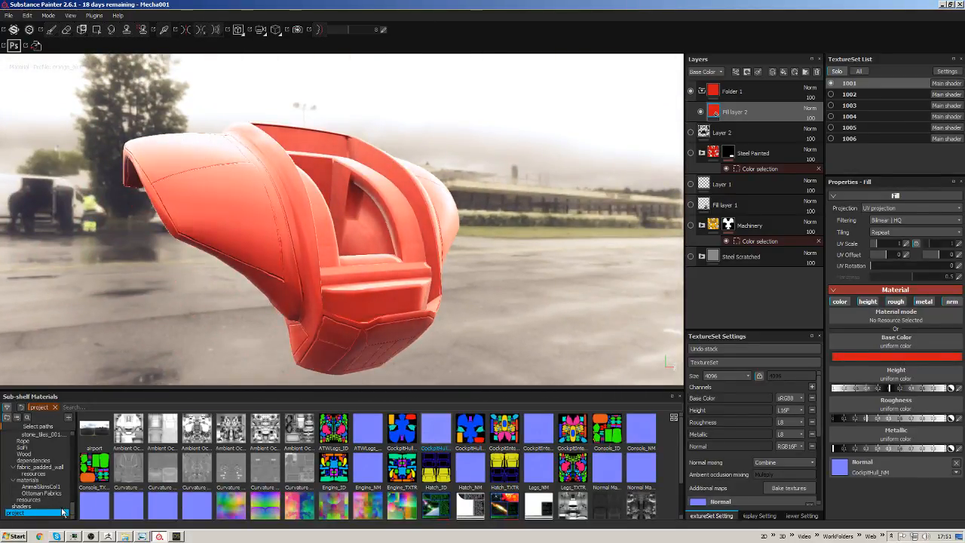
pyautogui.moveTo(72, 510); pyautogui.dragTo(69, 443)
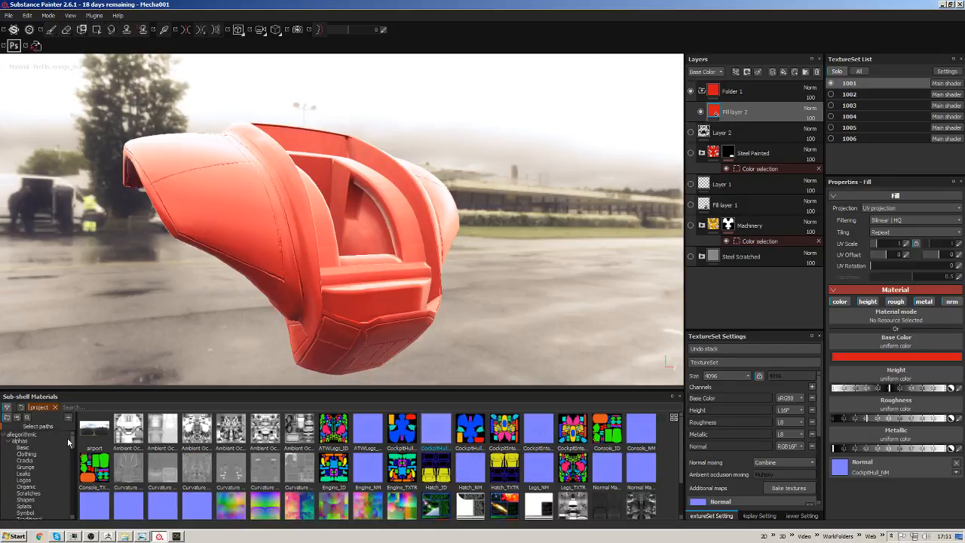
pyautogui.click(89, 406)
pyautogui.write('metal')
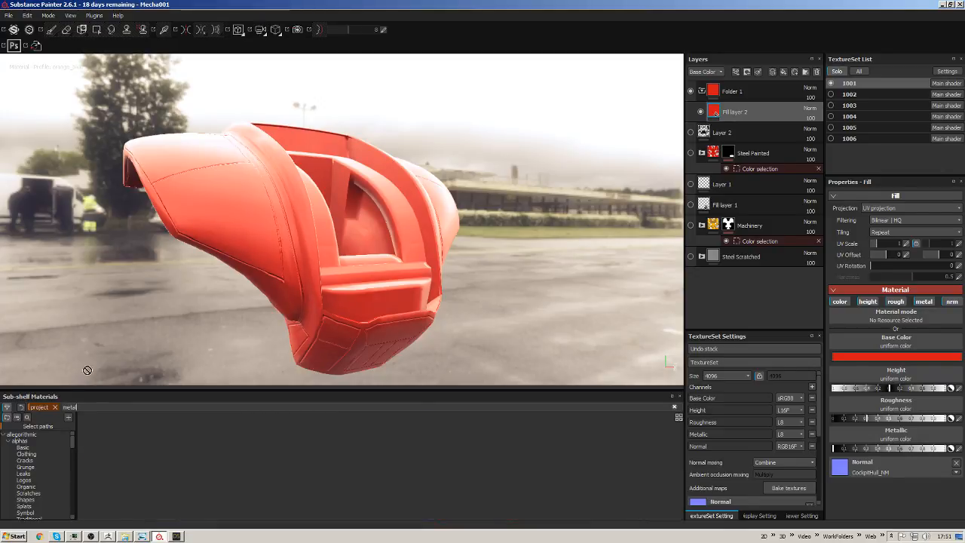
# Clear the project filter, search the whole shelf for "metal", and enlarge the shelf to browse the metal materials.
pyautogui.click(54, 407)
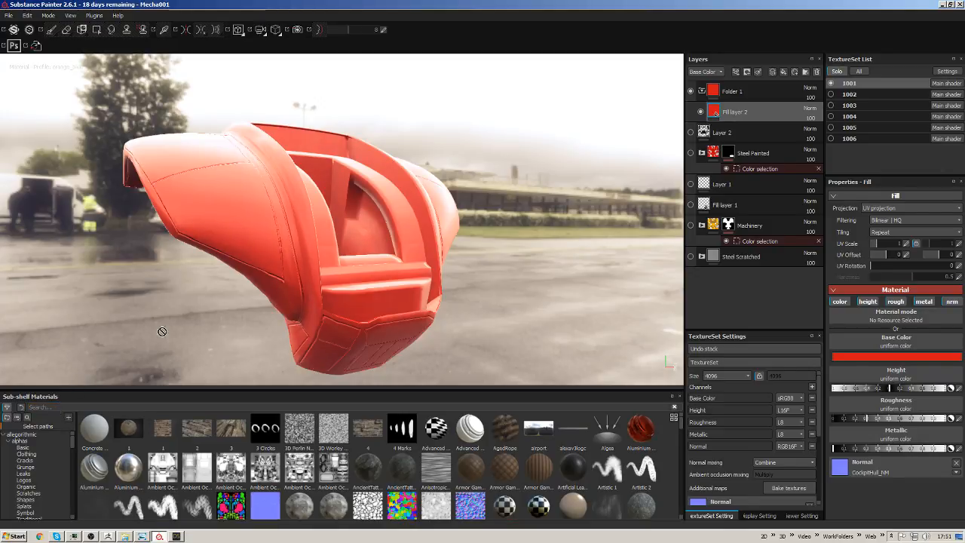
pyautogui.click(40, 405)
pyautogui.write('metal')
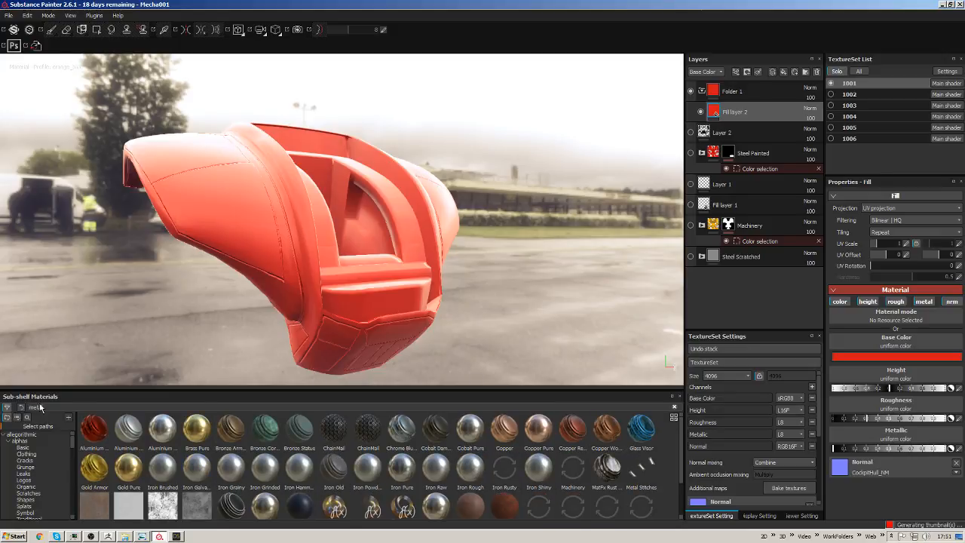
pyautogui.moveTo(434, 362); pyautogui.dragTo(491, 327)
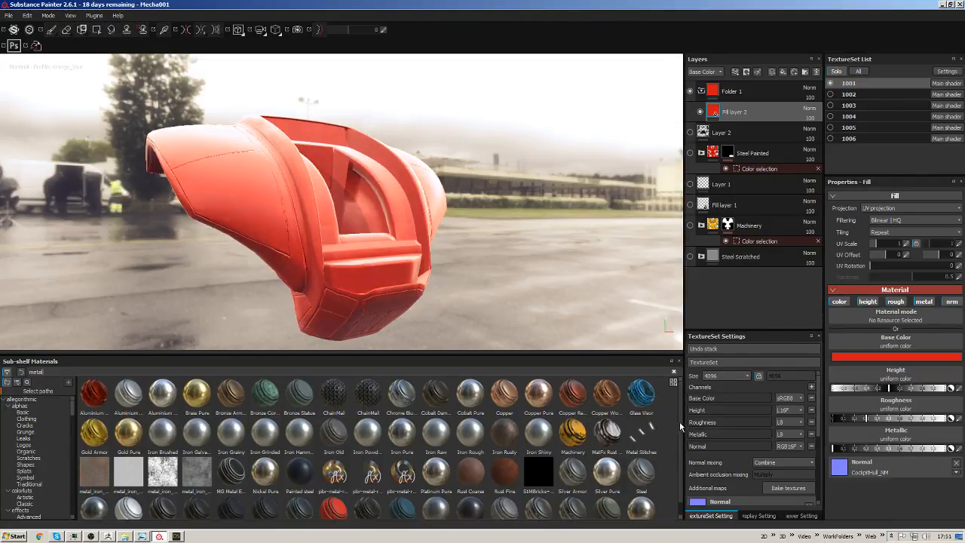
pyautogui.moveTo(679, 421); pyautogui.dragTo(679, 454)
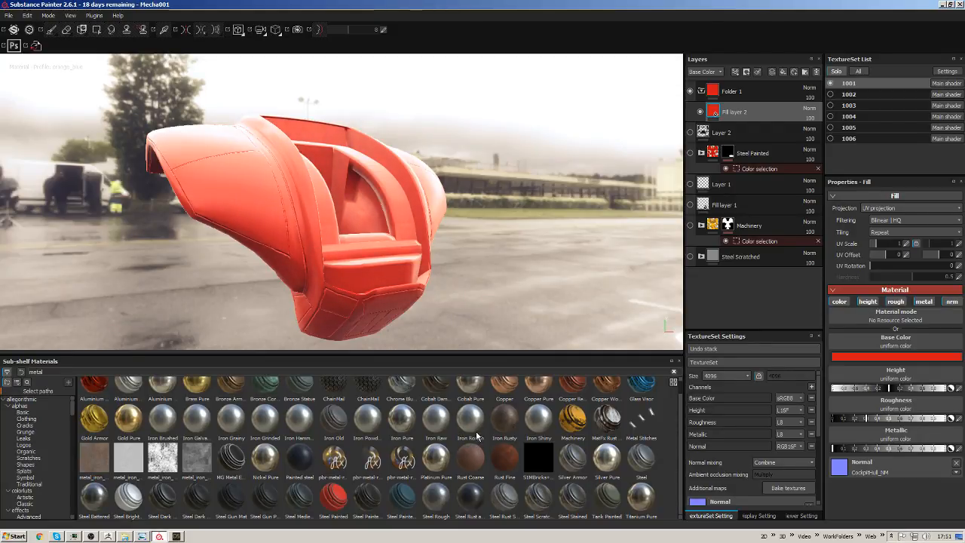
pyautogui.moveTo(477, 436)
# Try to assign the Steel Painted material to the red fill layer's material settings.
pyautogui.moveTo(333, 494)
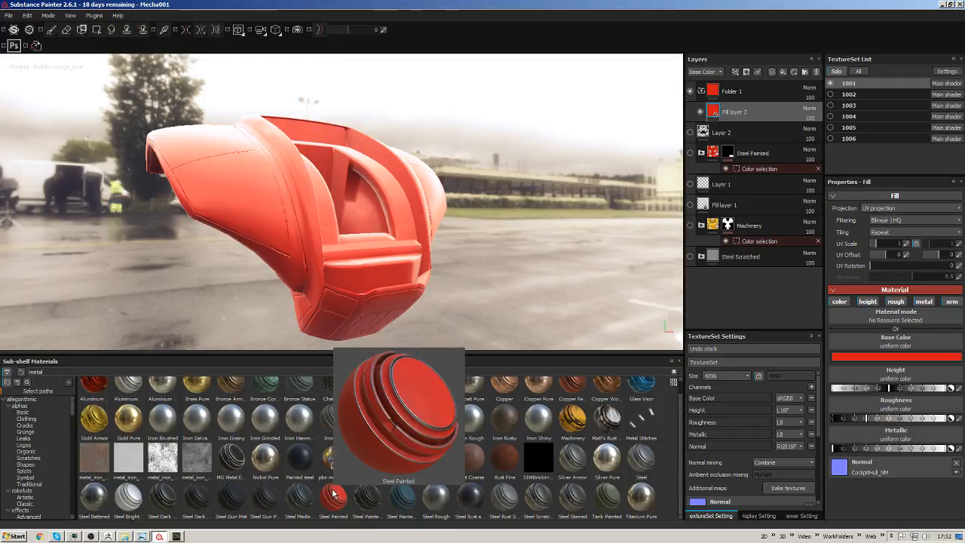
pyautogui.moveTo(333, 494)
pyautogui.mouseDown()
pyautogui.moveTo(847, 373)
pyautogui.moveTo(879, 334)
pyautogui.mouseUp()
pyautogui.click(880, 343)
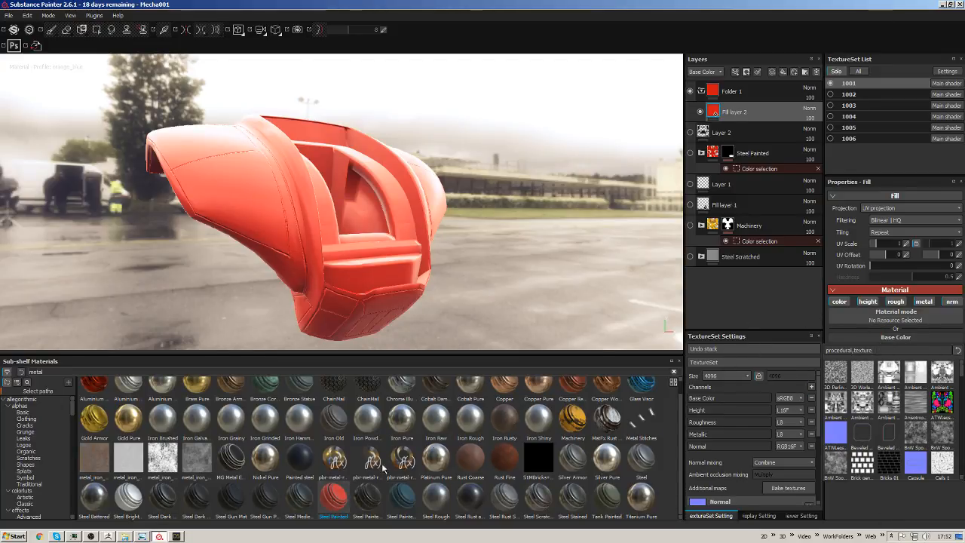
pyautogui.moveTo(334, 497)
pyautogui.mouseDown()
pyautogui.moveTo(891, 306)
pyautogui.moveTo(914, 327)
pyautogui.mouseUp()
pyautogui.click(896, 319)
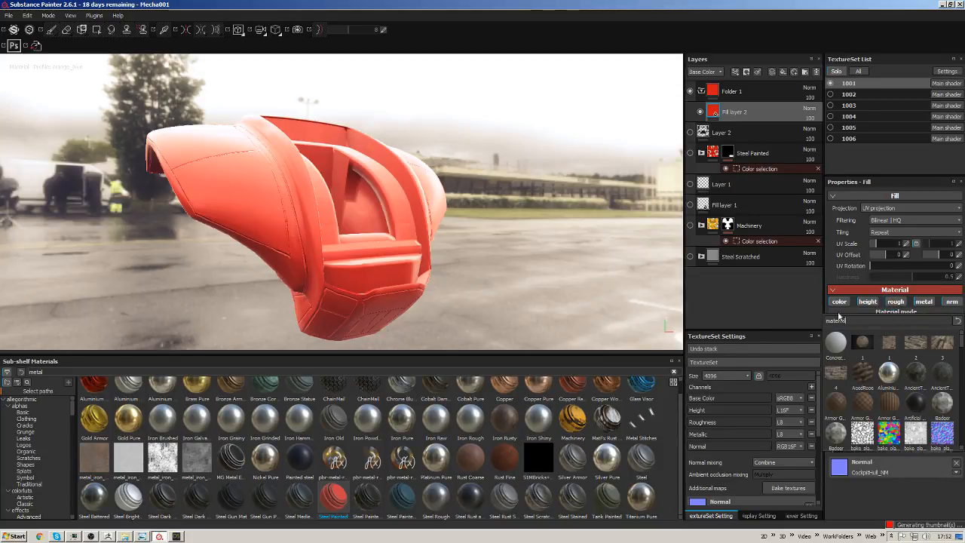
pyautogui.click(779, 324)
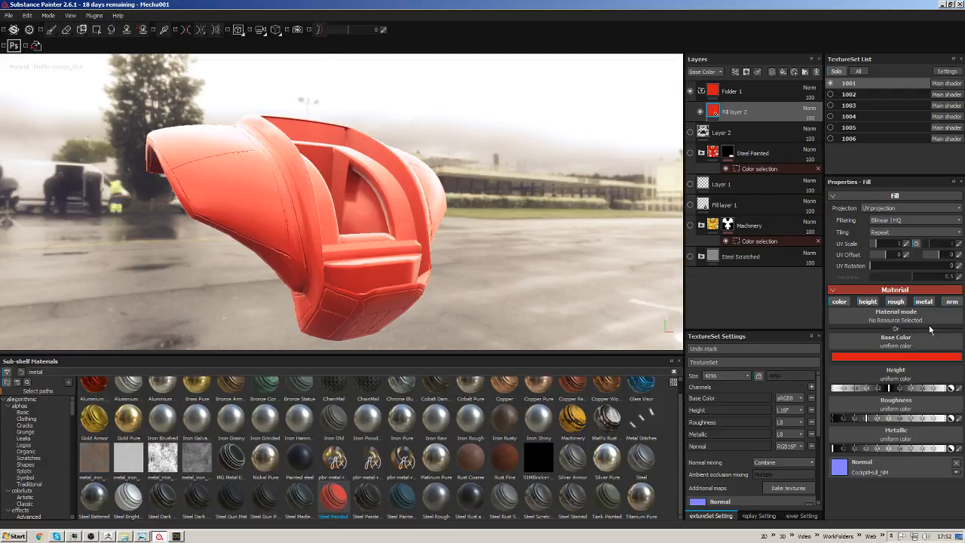
# Add the Steel Painted material above the red fill layer inside Folder 1 and inspect it on the hull.
pyautogui.moveTo(334, 499)
pyautogui.mouseDown()
pyautogui.moveTo(434, 450)
pyautogui.moveTo(869, 307)
pyautogui.moveTo(870, 321)
pyautogui.moveTo(875, 308)
pyautogui.moveTo(758, 128)
pyautogui.moveTo(763, 89)
pyautogui.moveTo(751, 92)
pyautogui.mouseUp()
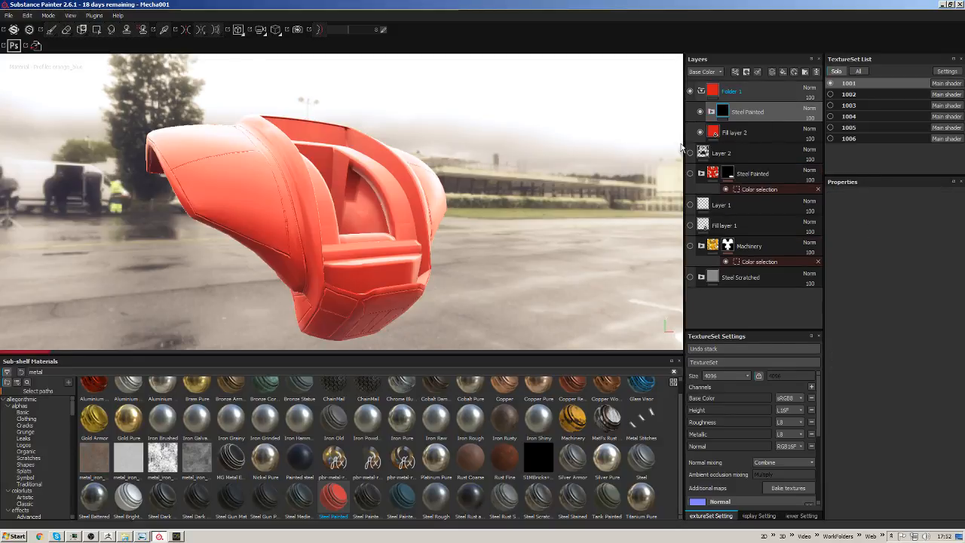
pyautogui.click(760, 131)
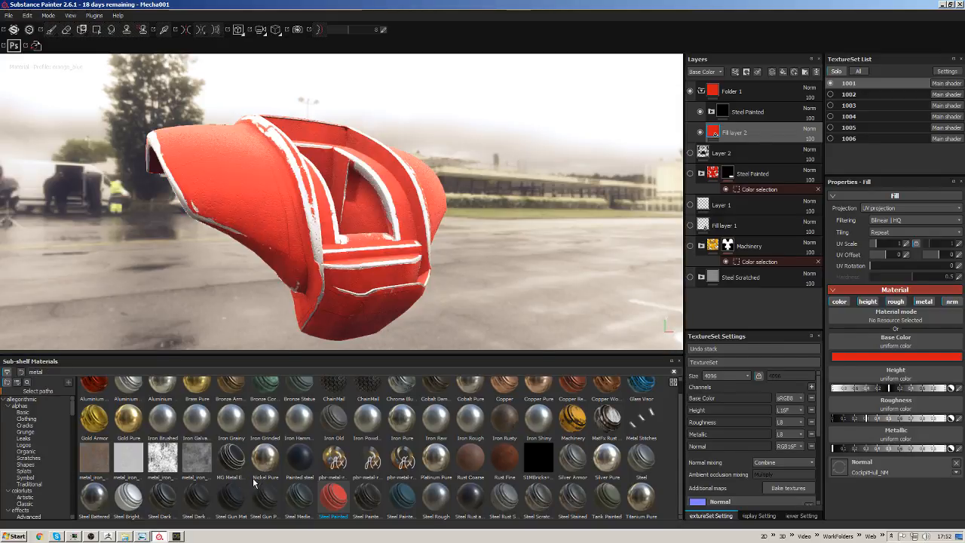
pyautogui.moveTo(263, 486); pyautogui.dragTo(512, 283)
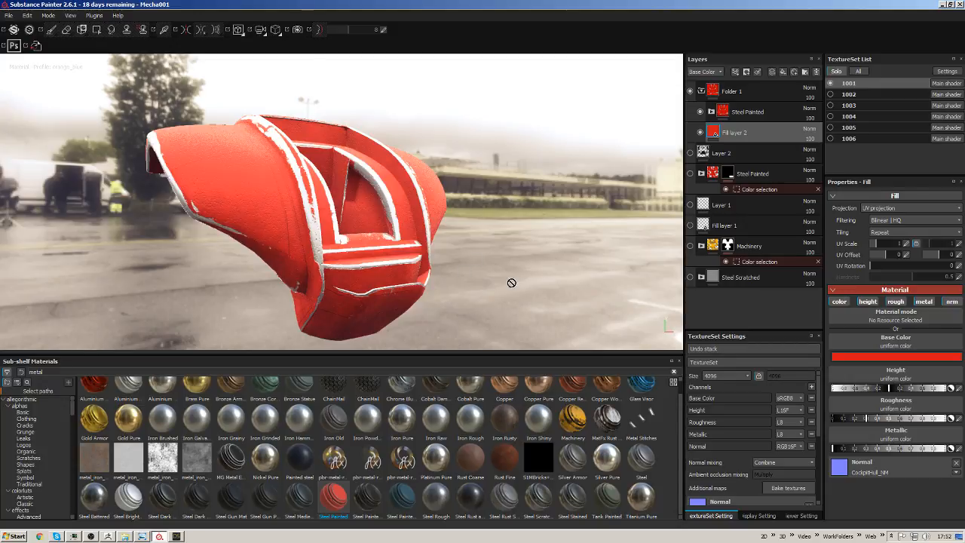
pyautogui.click(768, 113)
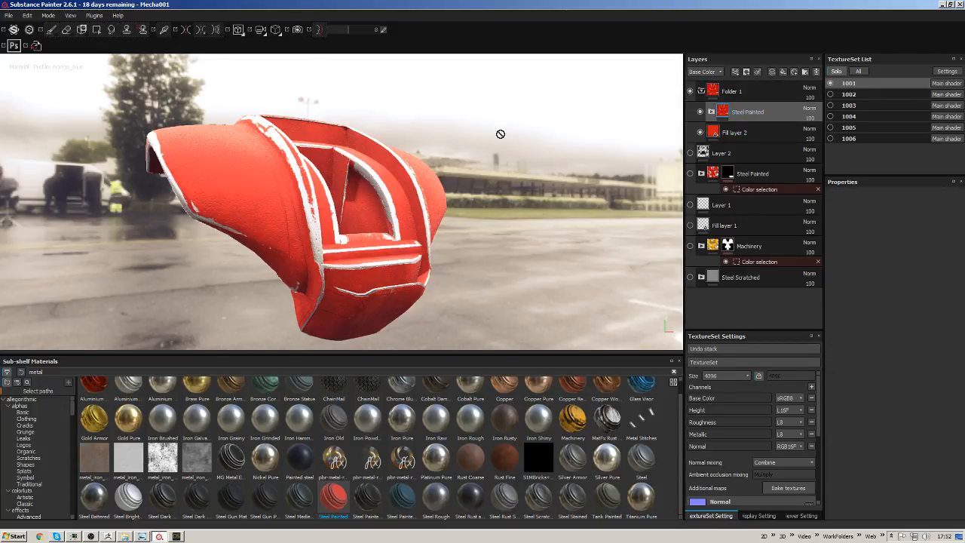
pyautogui.keyDown('alt'); pyautogui.moveTo(466, 144); pyautogui.dragTo(645, 143); pyautogui.keyUp('alt')
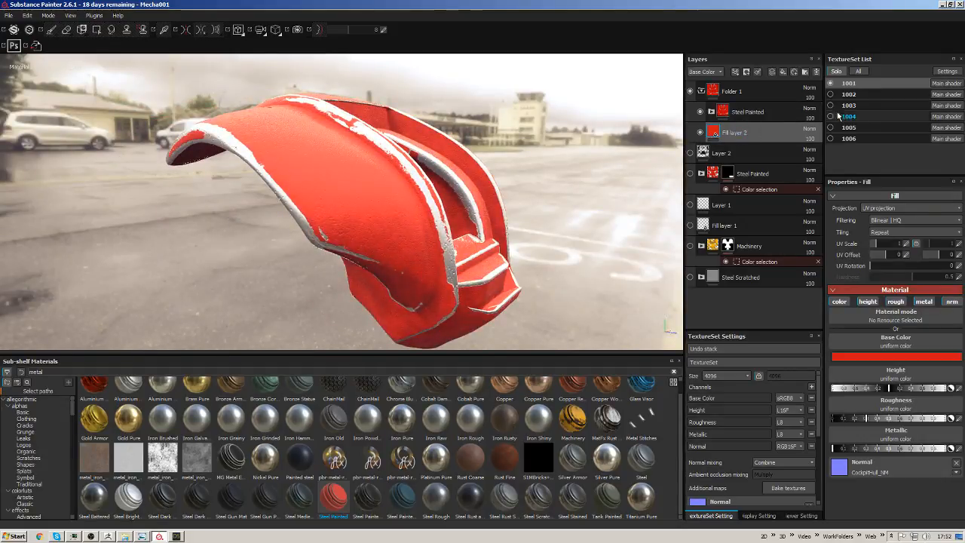
# Set the base color of Fill layer 2 in Folder 1 to black.
pyautogui.click(735, 133)
pyautogui.click(863, 360)
pyautogui.moveTo(832, 375); pyautogui.dragTo(846, 418)
pyautogui.click(921, 298)
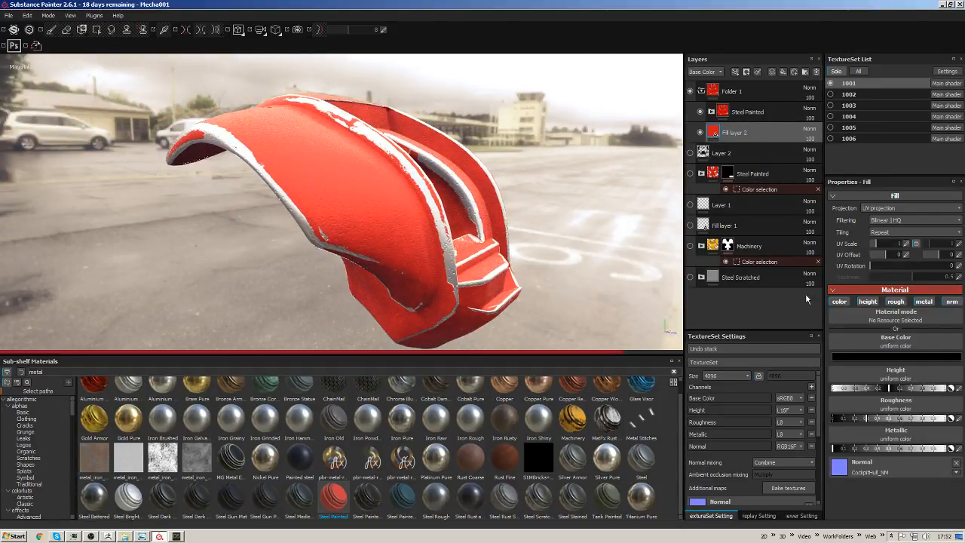
pyautogui.moveTo(551, 217)
pyautogui.keyDown('alt'); pyautogui.mouseDown()
pyautogui.moveTo(410, 215)
pyautogui.moveTo(461, 230)
pyautogui.moveTo(464, 246)
pyautogui.moveTo(469, 217)
pyautogui.moveTo(580, 199)
pyautogui.moveTo(635, 204)
pyautogui.moveTo(459, 216)
pyautogui.moveTo(508, 186)
pyautogui.moveTo(567, 185)
pyautogui.mouseUp(); pyautogui.keyUp('alt')
# Add a mask with color selection to the Steel Painted material in Folder 1.
pyautogui.click(745, 113)
pyautogui.keyDown('alt'); pyautogui.moveTo(483, 212); pyautogui.dragTo(602, 159); pyautogui.keyUp('alt')
pyautogui.click(758, 116)
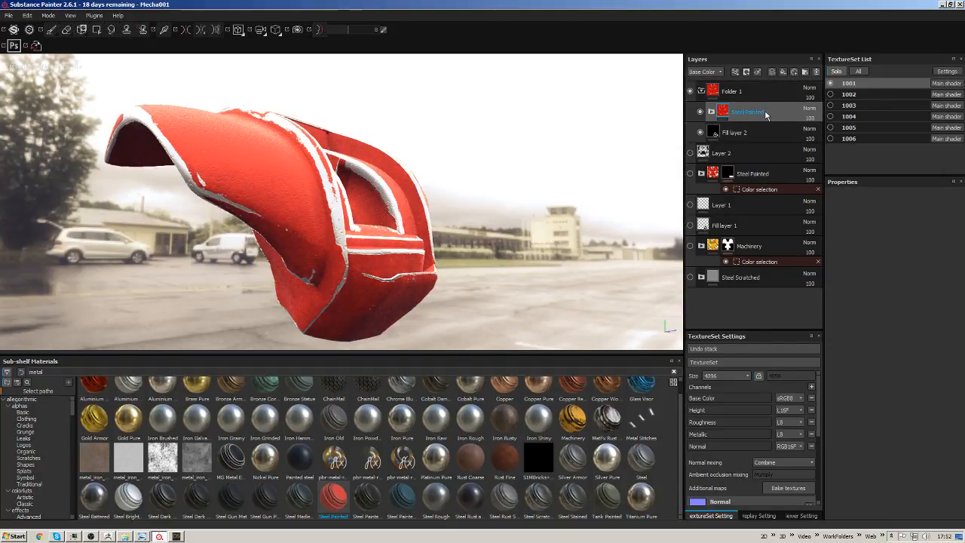
pyautogui.click(747, 72)
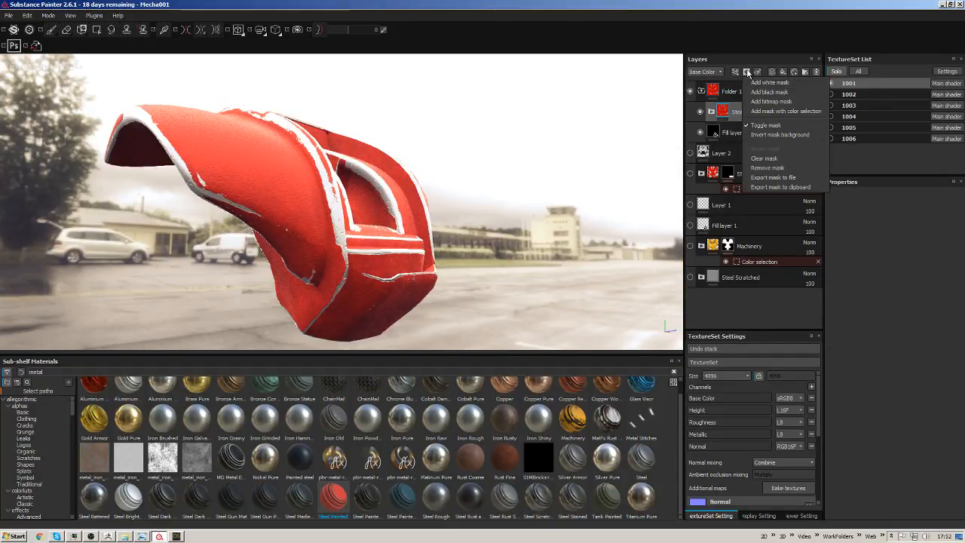
pyautogui.click(778, 111)
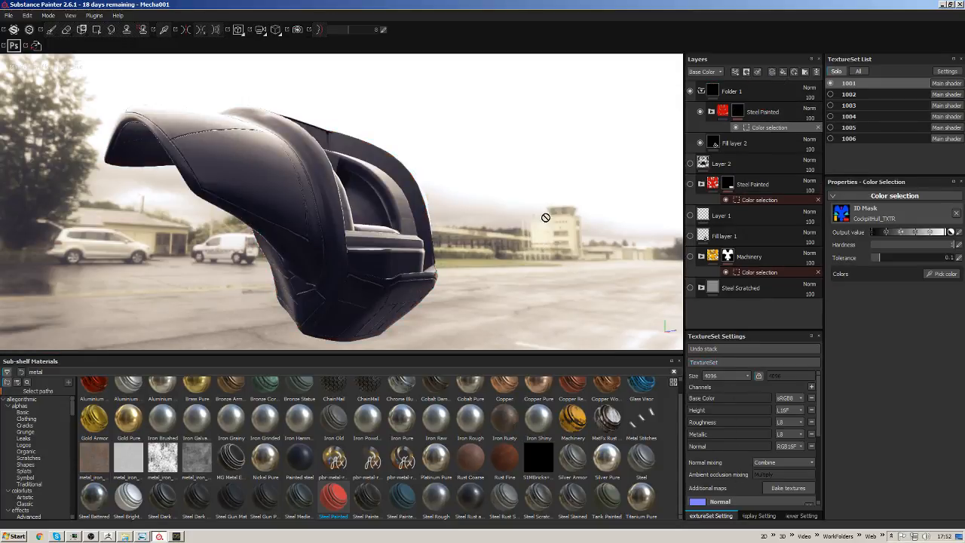
# Pick the blue ID color of the outer hull for the Steel Painted mask and check the masked paint.
pyautogui.keyDown('alt'); pyautogui.moveTo(546, 218); pyautogui.dragTo(517, 234); pyautogui.keyUp('alt')
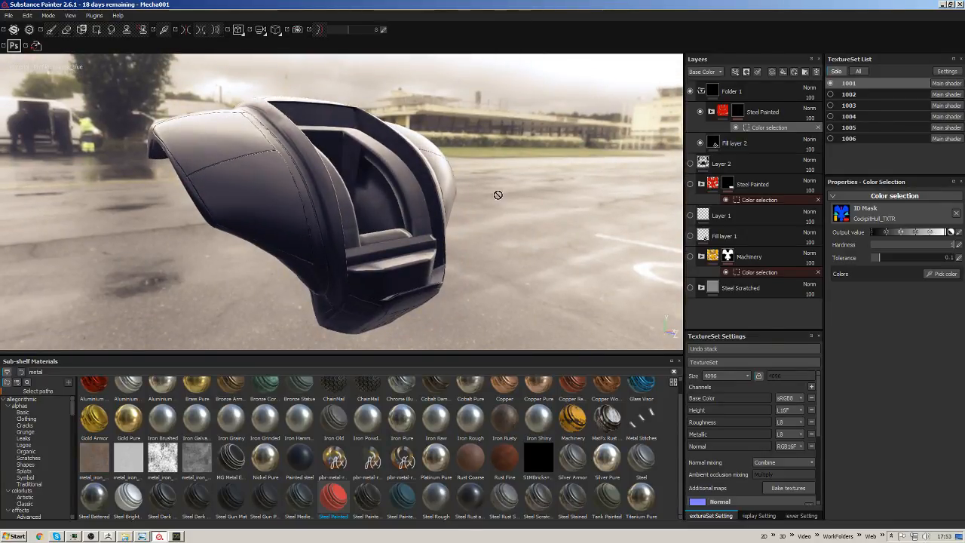
pyautogui.keyDown('shift'); pyautogui.moveTo(526, 226); pyautogui.dragTo(528, 227, button='right'); pyautogui.keyUp('shift')
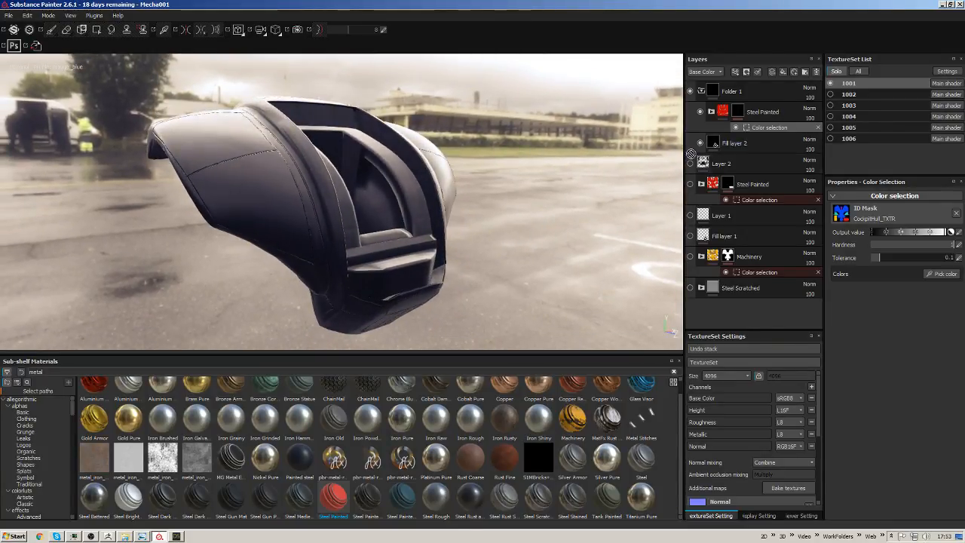
pyautogui.click(946, 274)
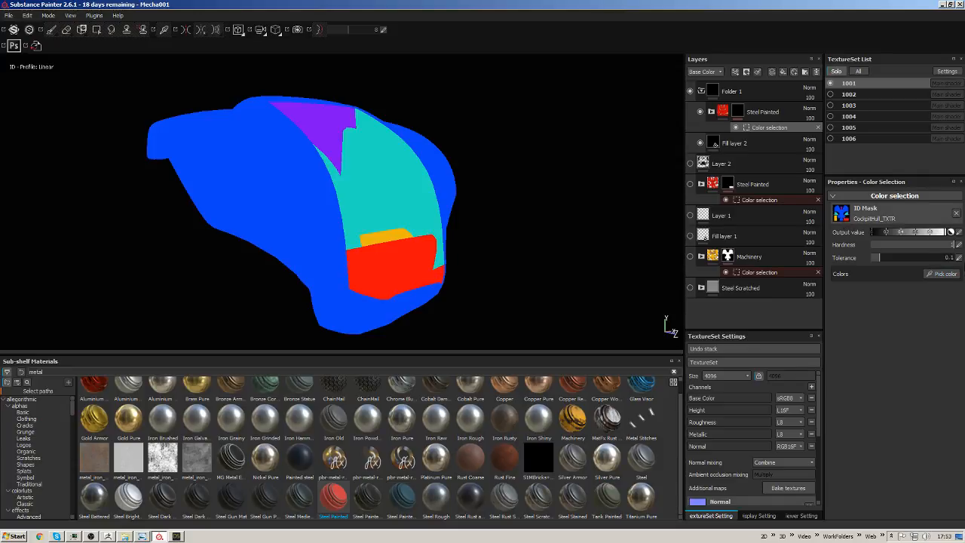
pyautogui.click(260, 146)
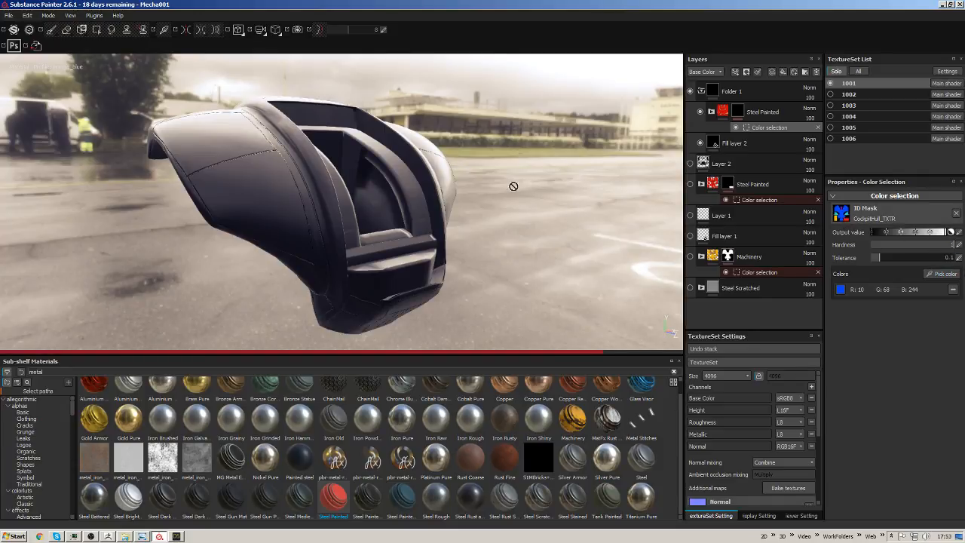
pyautogui.keyDown('alt'); pyautogui.moveTo(580, 208); pyautogui.dragTo(513, 215); pyautogui.keyUp('alt')
pyautogui.keyDown('alt'); pyautogui.moveTo(270, 214); pyautogui.dragTo(556, 231); pyautogui.keyUp('alt')
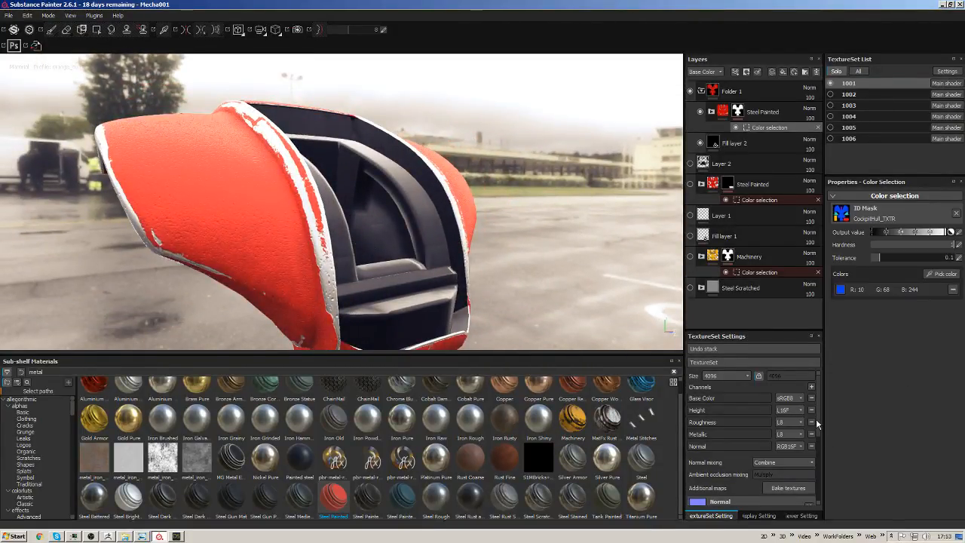
# Replace the normal map in the 1001 texture set's additional maps with CockpitHull_NM from the project resources.
pyautogui.moveTo(817, 425); pyautogui.dragTo(819, 495)
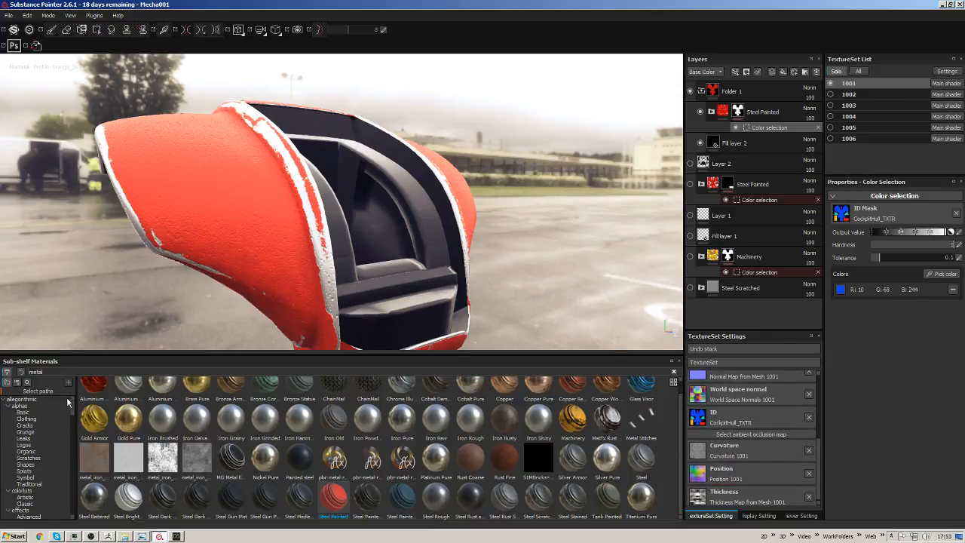
pyautogui.moveTo(73, 407); pyautogui.dragTo(75, 517)
pyautogui.click(22, 512)
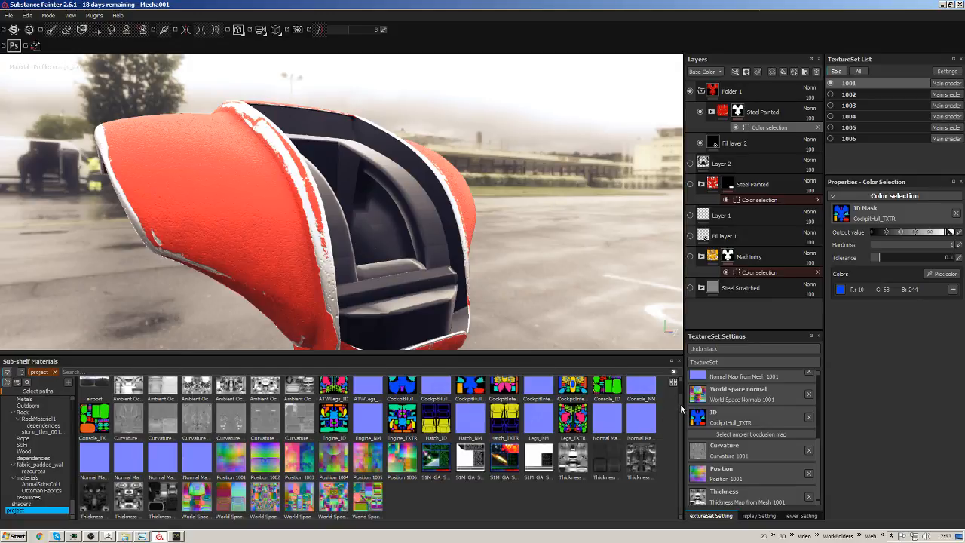
pyautogui.scroll(1, 467, 416)
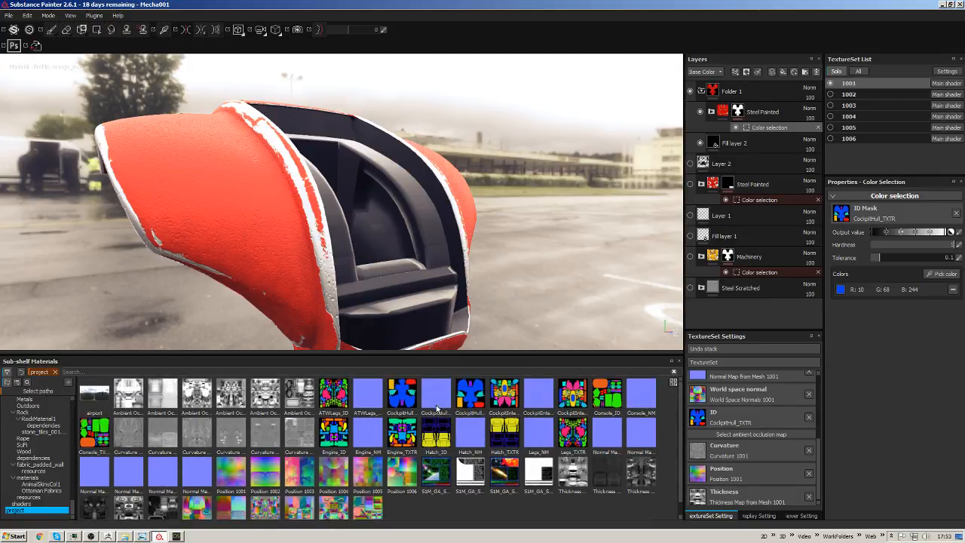
pyautogui.moveTo(815, 427); pyautogui.dragTo(817, 404)
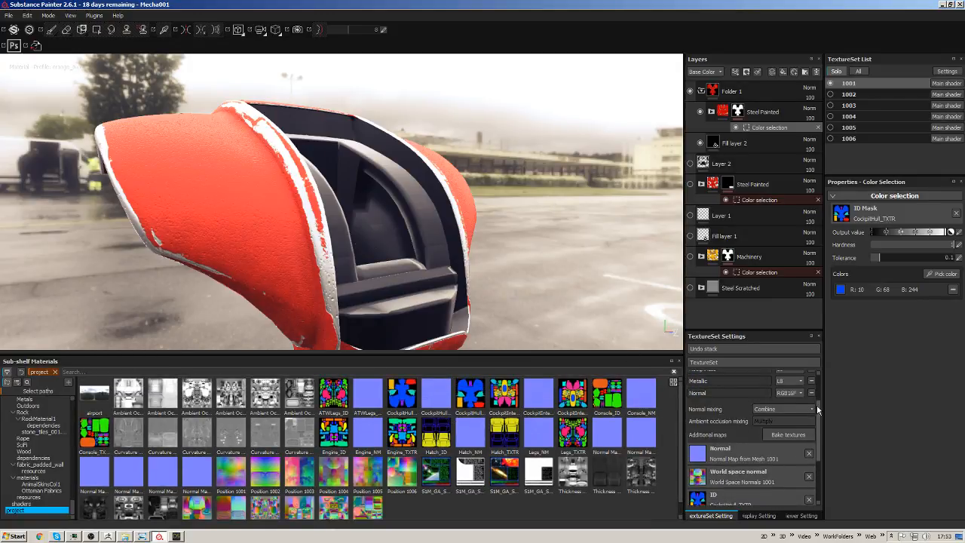
pyautogui.moveTo(442, 393); pyautogui.dragTo(841, 382)
pyautogui.keyDown('alt'); pyautogui.moveTo(405, 236); pyautogui.dragTo(517, 334); pyautogui.keyUp('alt')
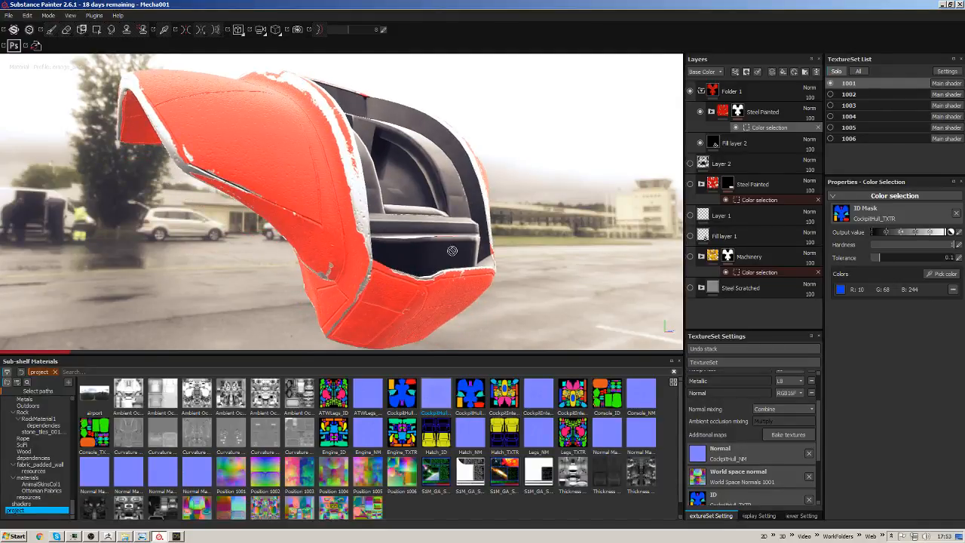
# Examine the panel lines and worn edges of the painted hull from several angles and close up.
pyautogui.keyDown('alt'); pyautogui.moveTo(427, 245); pyautogui.dragTo(454, 254); pyautogui.keyUp('alt')
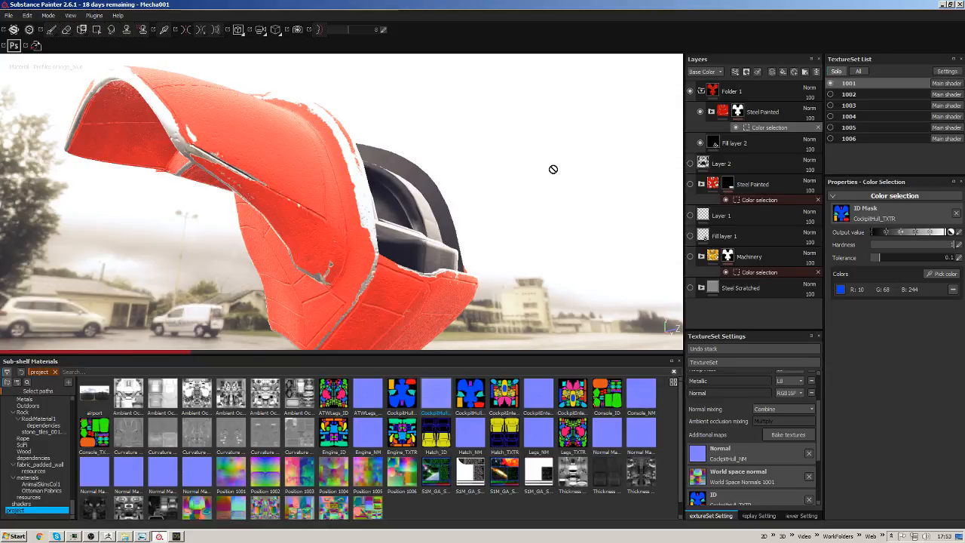
pyautogui.keyDown('alt'); pyautogui.moveTo(469, 160); pyautogui.dragTo(447, 186); pyautogui.keyUp('alt')
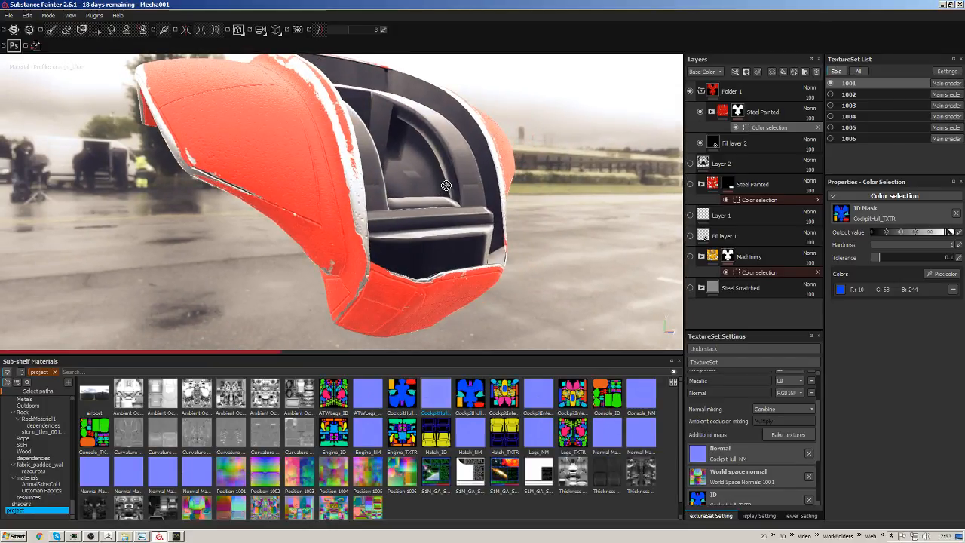
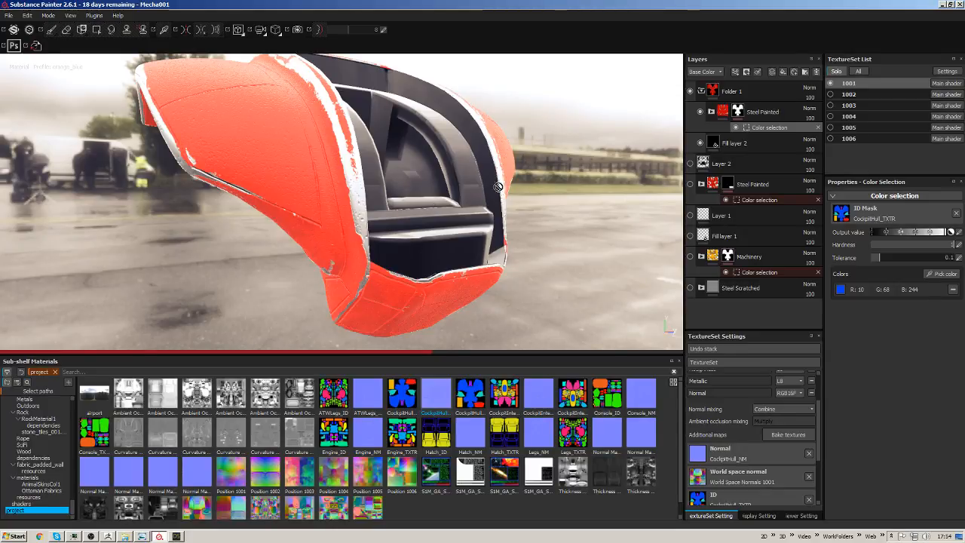
pyautogui.keyDown('alt'); pyautogui.moveTo(490, 202); pyautogui.dragTo(471, 199); pyautogui.keyUp('alt')
pyautogui.keyDown('alt'); pyautogui.moveTo(411, 221); pyautogui.dragTo(482, 222); pyautogui.keyUp('alt')
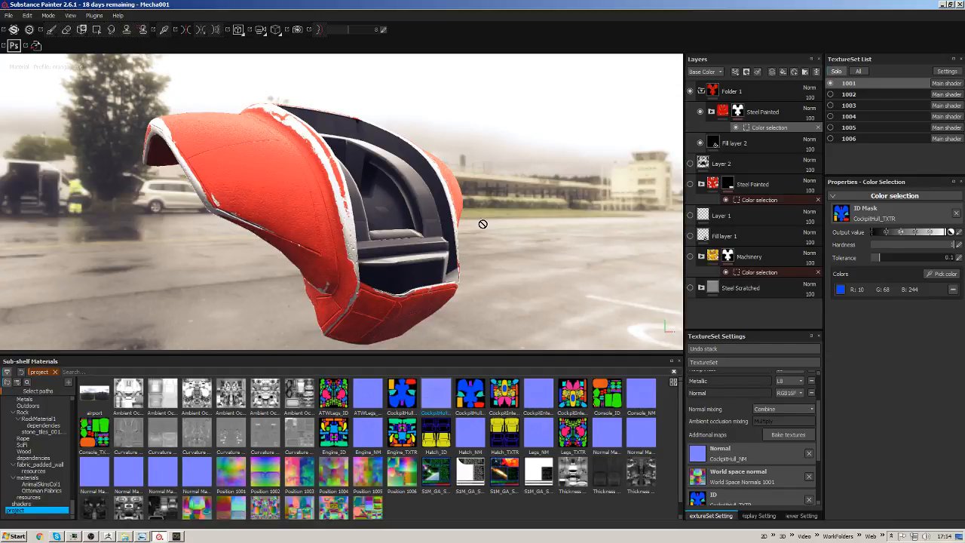
pyautogui.keyDown('alt'); pyautogui.moveTo(617, 198); pyautogui.dragTo(550, 199); pyautogui.keyUp('alt')
pyautogui.keyDown('alt'); pyautogui.moveTo(550, 199); pyautogui.dragTo(477, 318, button='right'); pyautogui.keyUp('alt')
pyautogui.keyDown('alt'); pyautogui.moveTo(477, 318); pyautogui.dragTo(563, 178); pyautogui.keyUp('alt')
pyautogui.keyDown('alt'); pyautogui.moveTo(562, 178); pyautogui.dragTo(583, 163, button='middle'); pyautogui.keyUp('alt')
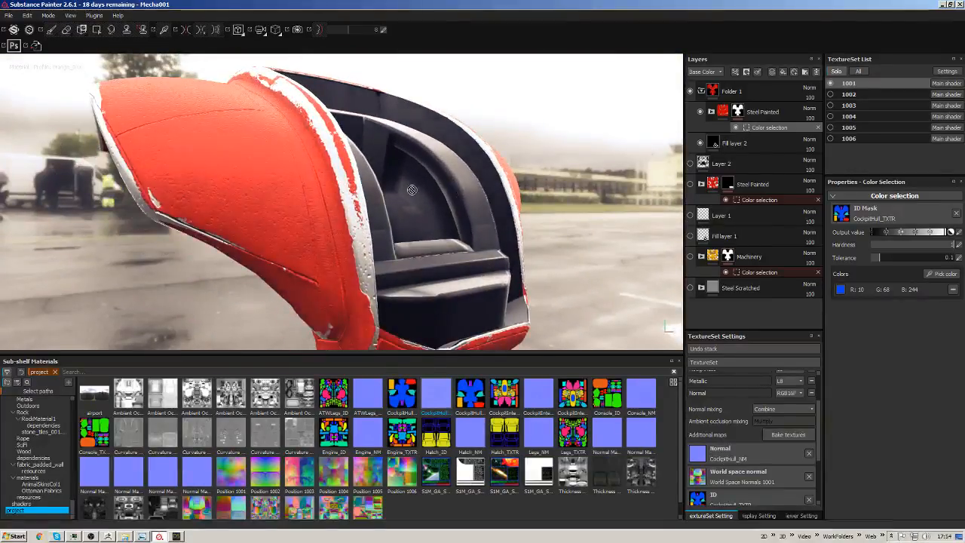
# Expand the Steel Painted material in Folder 1, select its Base Steel layer, and inspect the bare-metal edges on the hull.
pyautogui.click(711, 112)
pyautogui.click(717, 113)
pyautogui.click(712, 112)
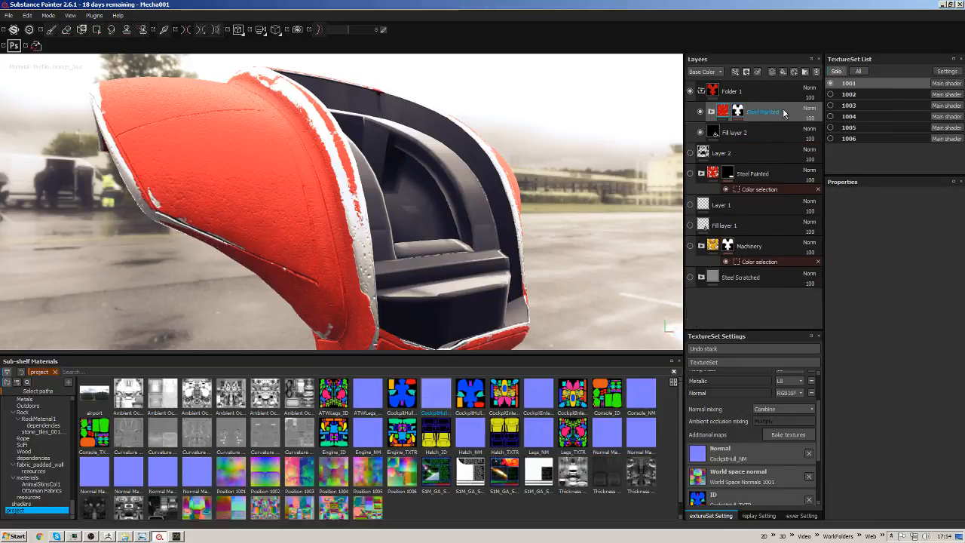
pyautogui.click(711, 113)
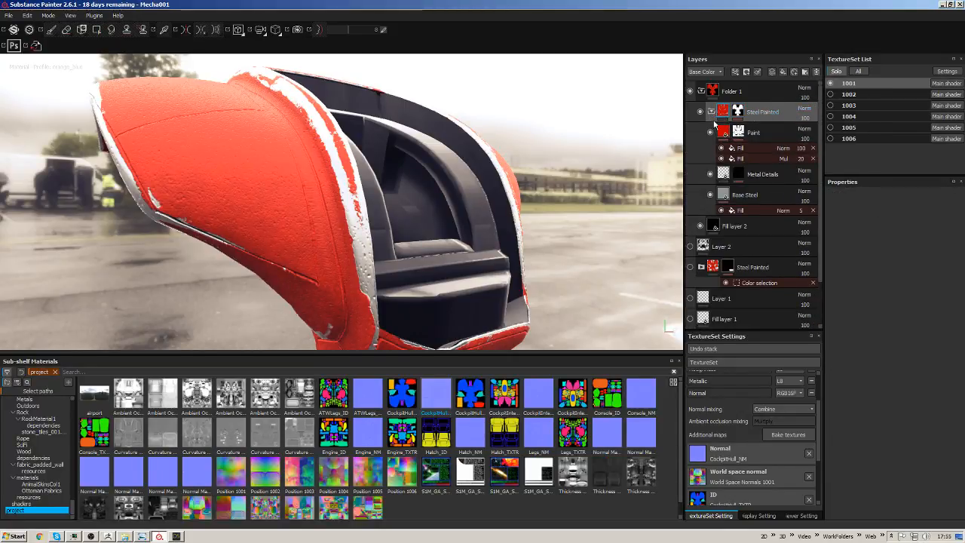
pyautogui.click(764, 193)
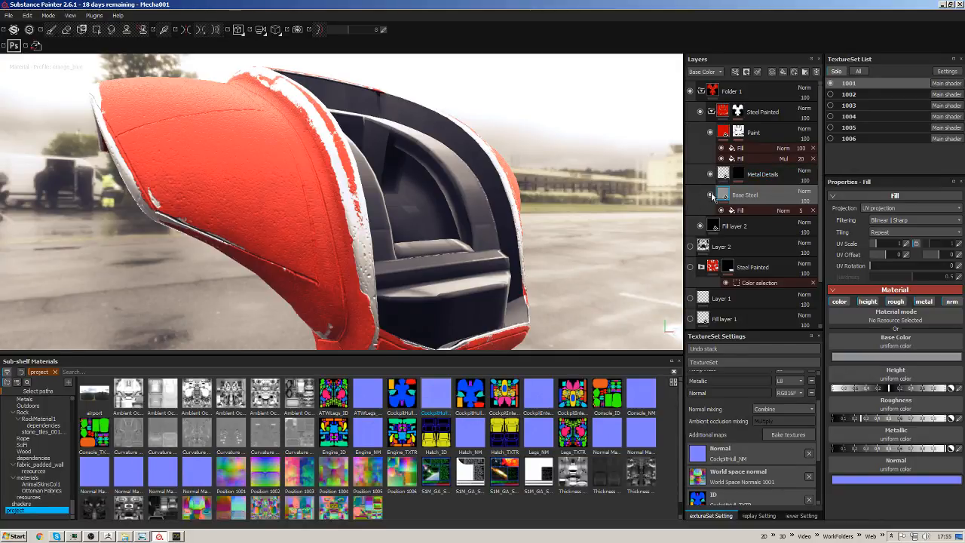
pyautogui.keyDown('alt'); pyautogui.moveTo(478, 193); pyautogui.dragTo(427, 208); pyautogui.keyUp('alt')
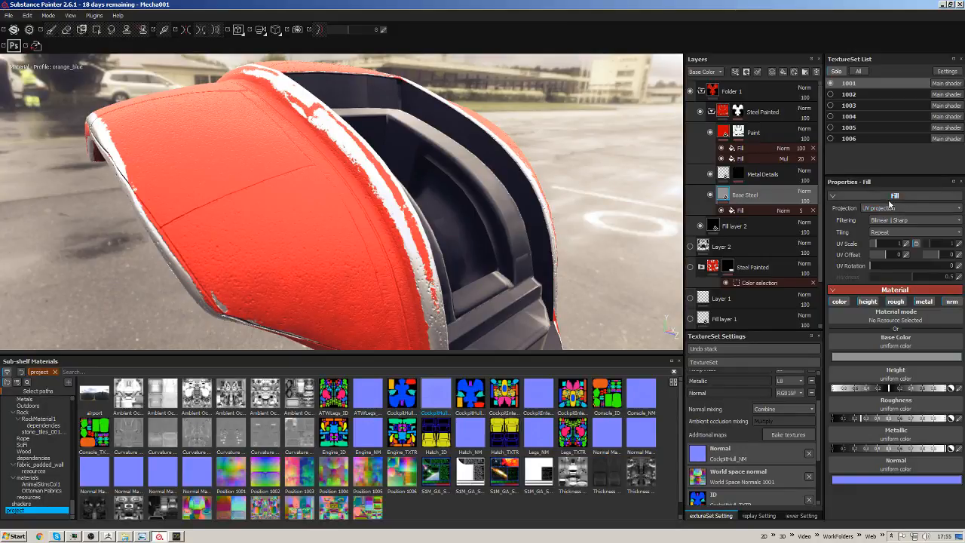
pyautogui.click(885, 210)
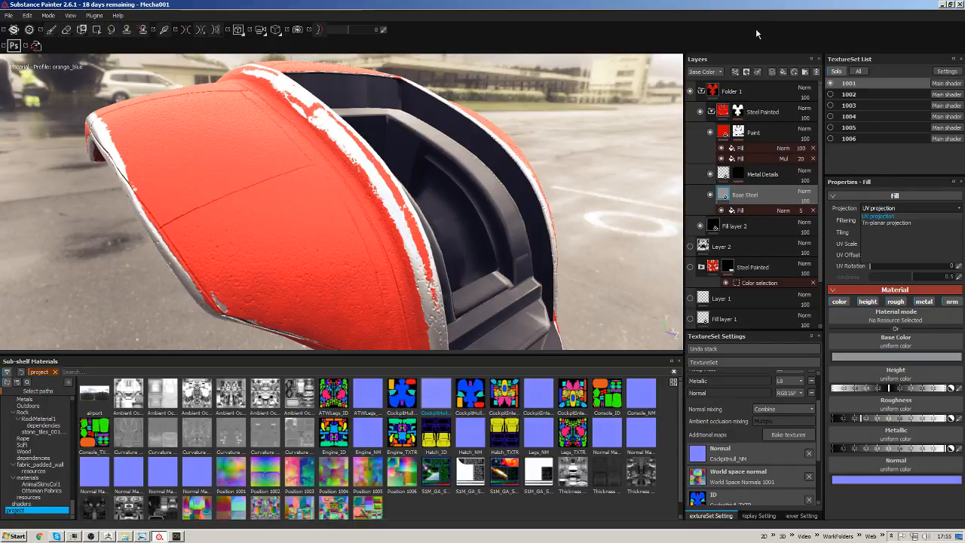
pyautogui.click(771, 5)
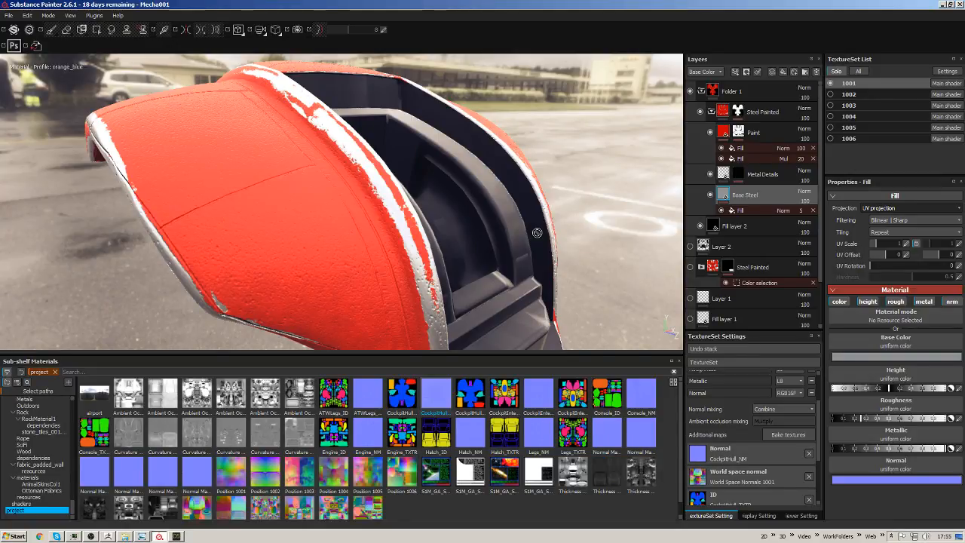
pyautogui.keyDown('alt'); pyautogui.moveTo(515, 253); pyautogui.dragTo(645, 198); pyautogui.keyUp('alt')
pyautogui.keyDown('alt'); pyautogui.moveTo(430, 250); pyautogui.dragTo(381, 227, button='right'); pyautogui.keyUp('alt')
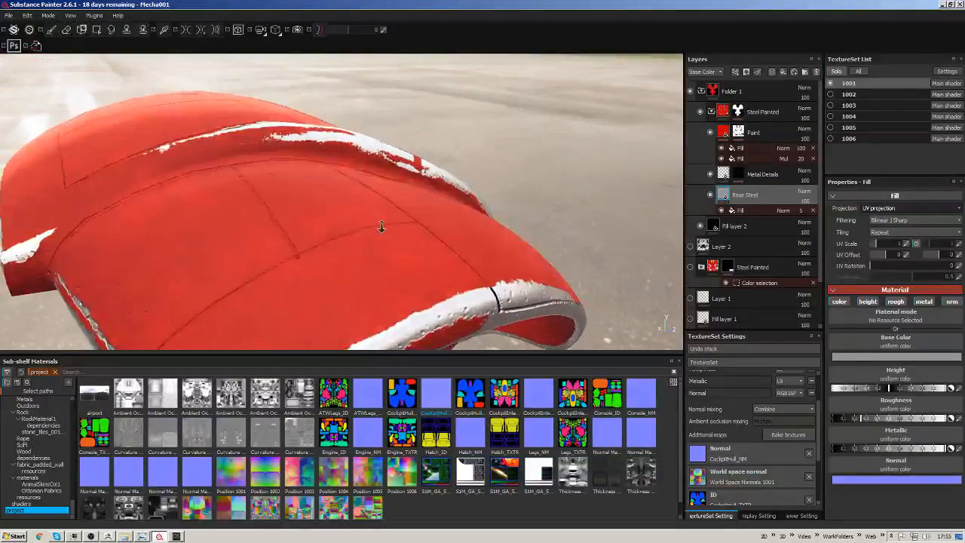
pyautogui.keyDown('alt'); pyautogui.moveTo(381, 227); pyautogui.dragTo(493, 147); pyautogui.keyUp('alt')
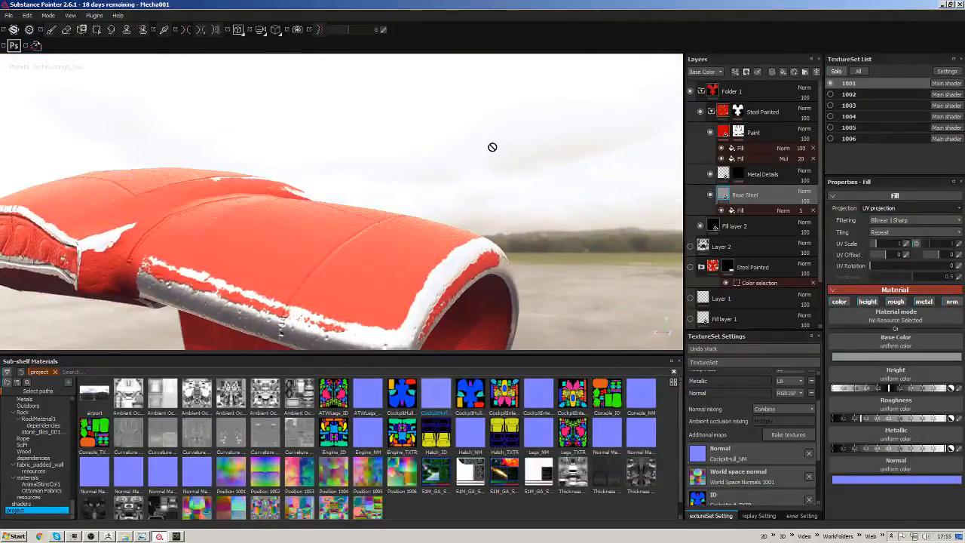
pyautogui.keyDown('alt'); pyautogui.moveTo(543, 185); pyautogui.dragTo(326, 149); pyautogui.keyUp('alt')
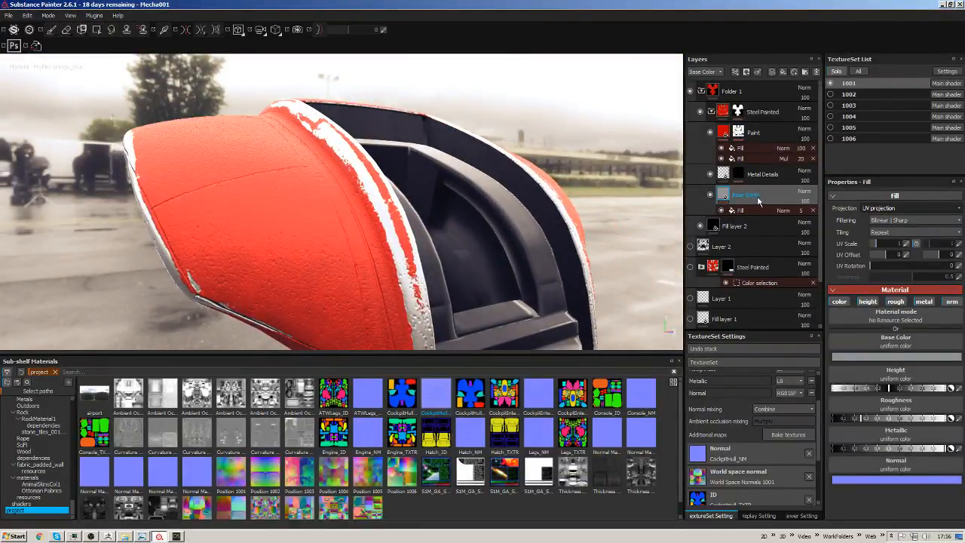
# Set the projection of the Base Steel, Metal Details and Paint fill layers to Tri-planar projection.
pyautogui.click(883, 208)
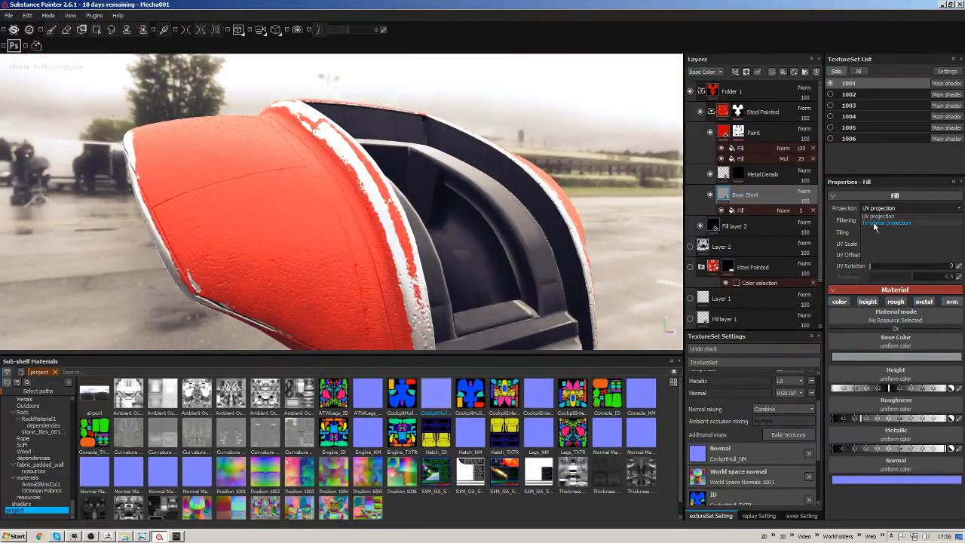
pyautogui.click(882, 223)
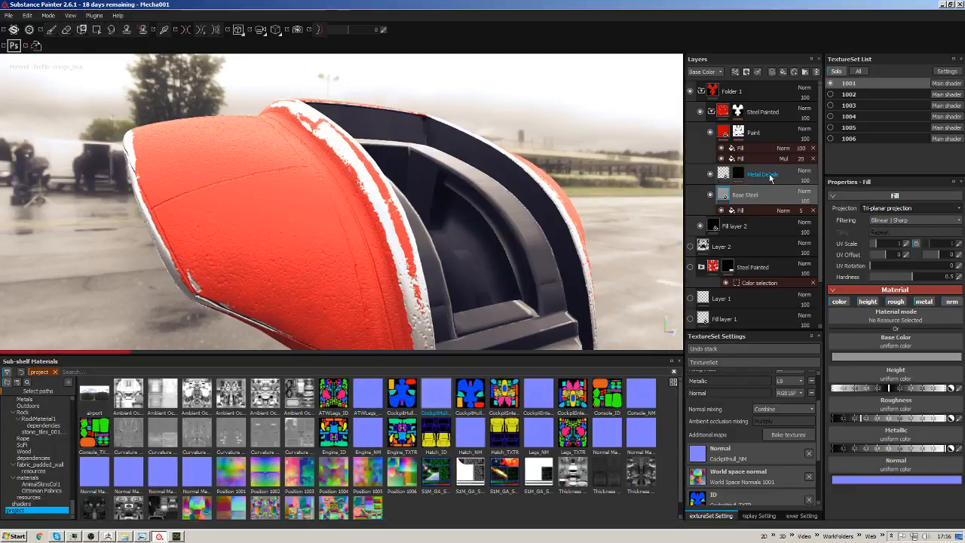
pyautogui.click(777, 175)
pyautogui.click(882, 209)
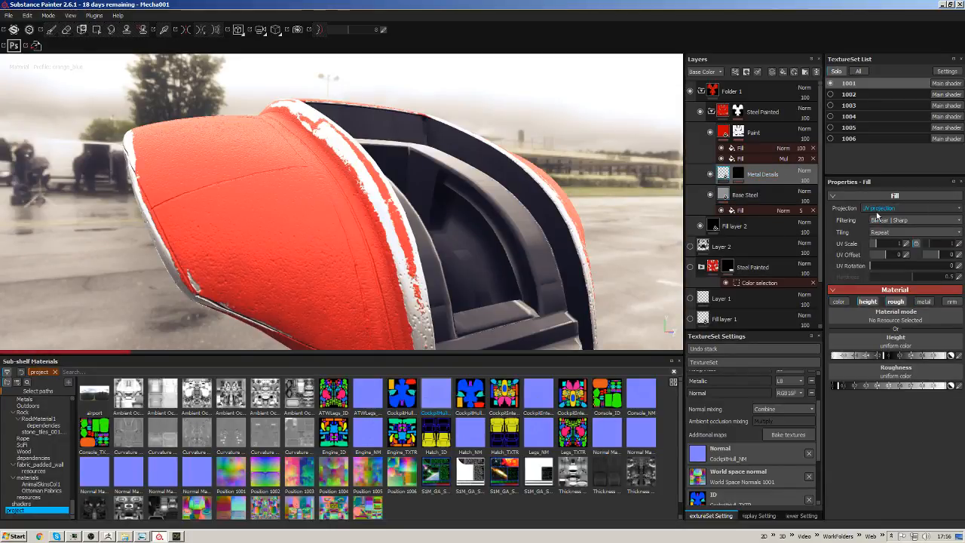
pyautogui.click(868, 223)
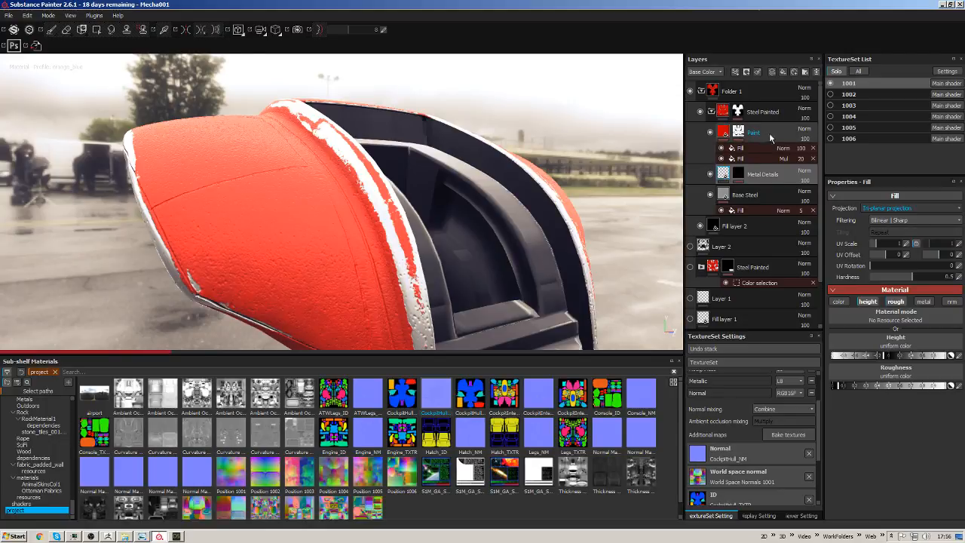
pyautogui.click(717, 140)
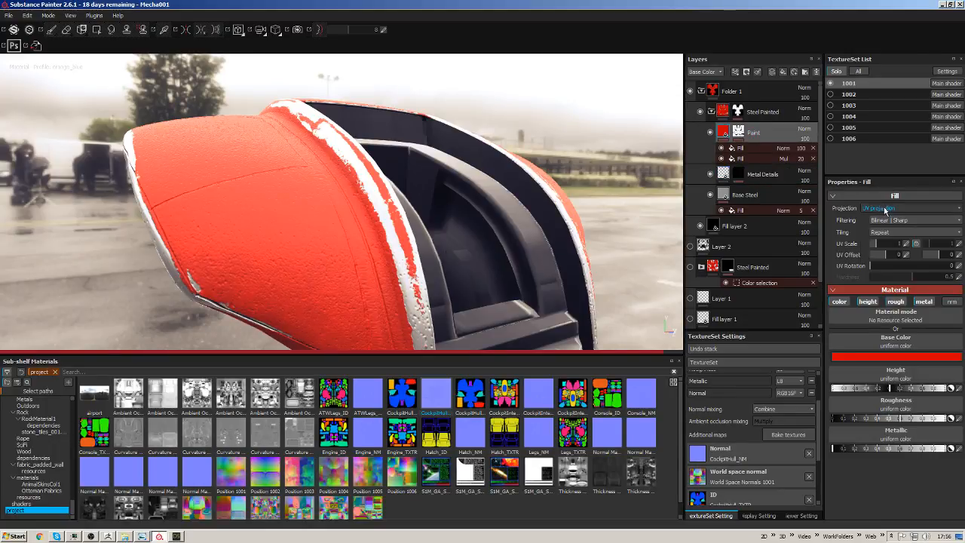
pyautogui.click(882, 208)
pyautogui.click(884, 223)
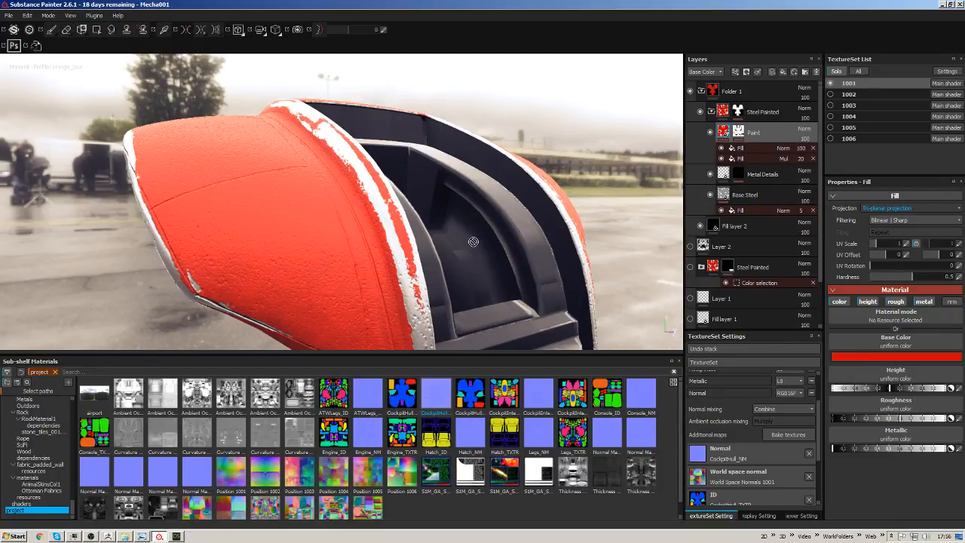
# Switch the anisotropic noise fill effect under Base Steel to Tri-planar projection.
pyautogui.keyDown('alt'); pyautogui.moveTo(338, 223); pyautogui.dragTo(407, 228); pyautogui.keyUp('alt')
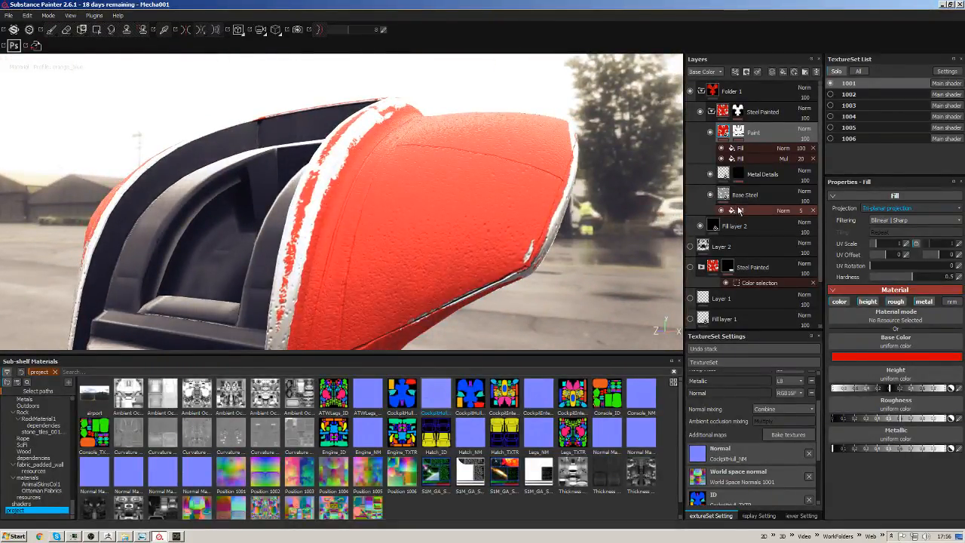
pyautogui.click(739, 211)
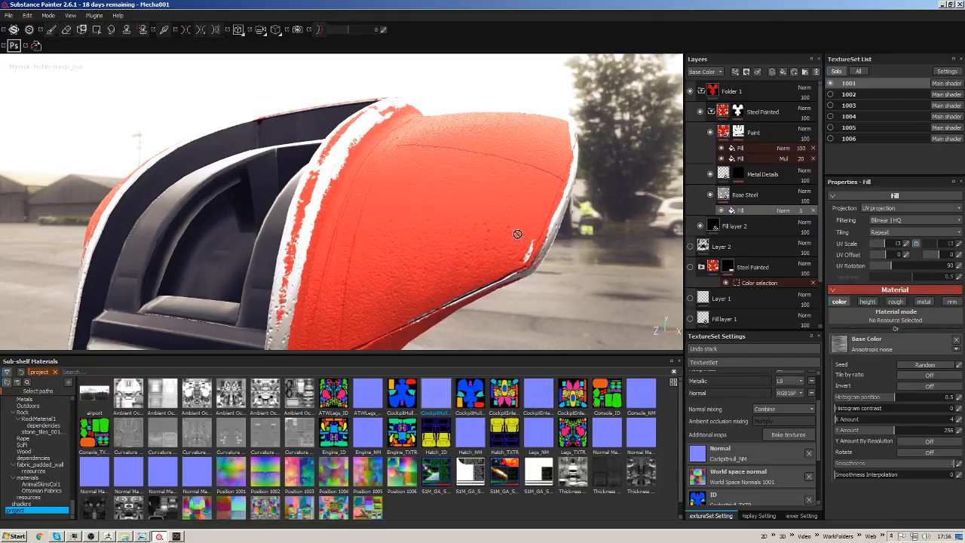
pyautogui.keyDown('alt'); pyautogui.moveTo(490, 222); pyautogui.dragTo(528, 228); pyautogui.keyUp('alt')
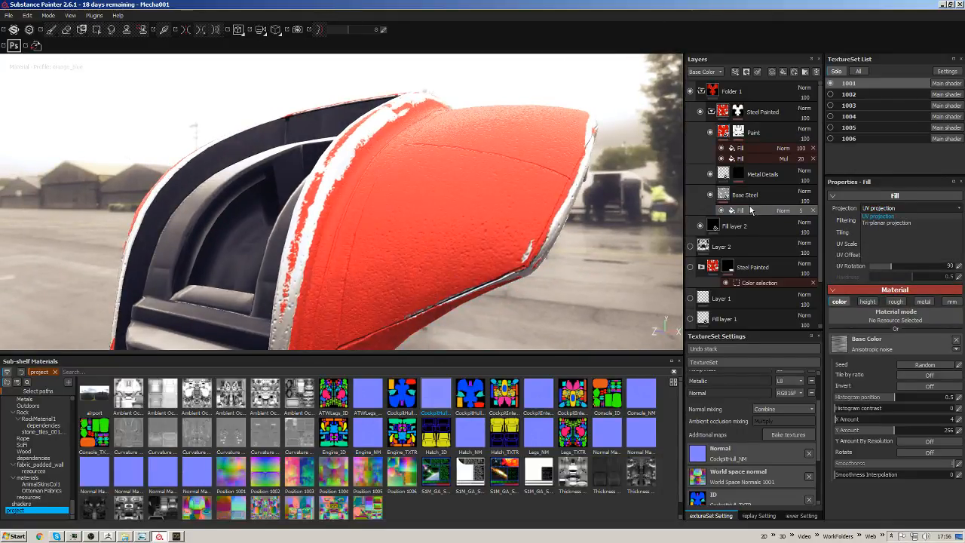
pyautogui.click(887, 223)
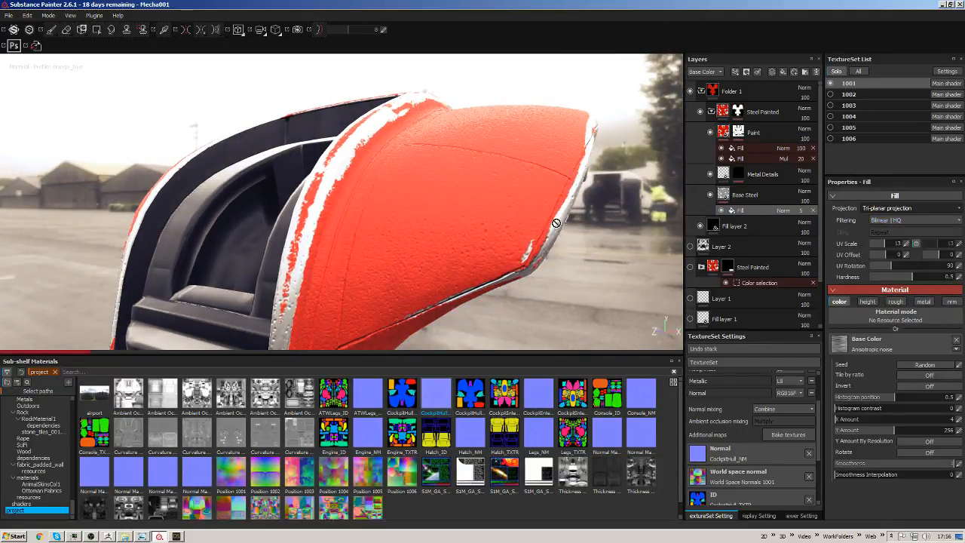
# Switch the Paint layer's Dirt 3 fill effect to Tri-planar projection.
pyautogui.click(759, 159)
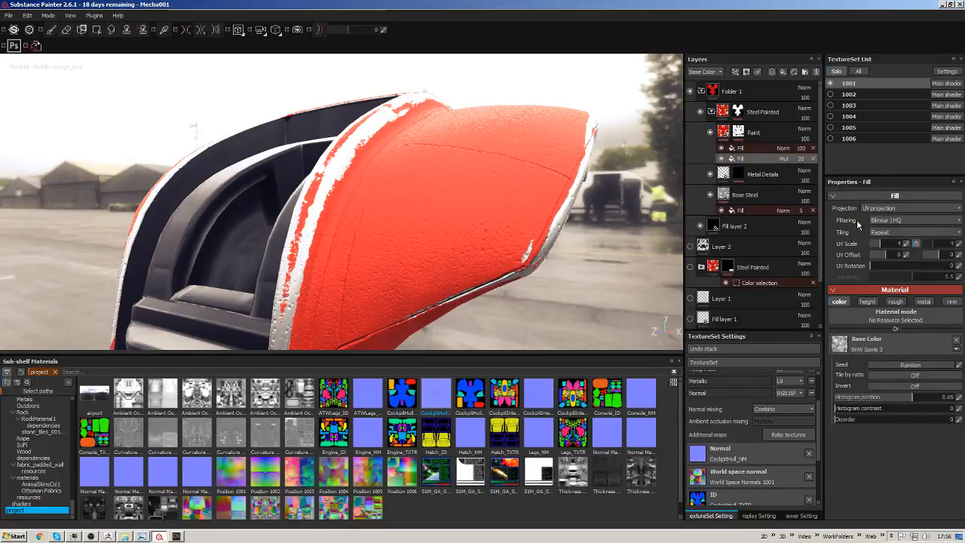
pyautogui.click(759, 148)
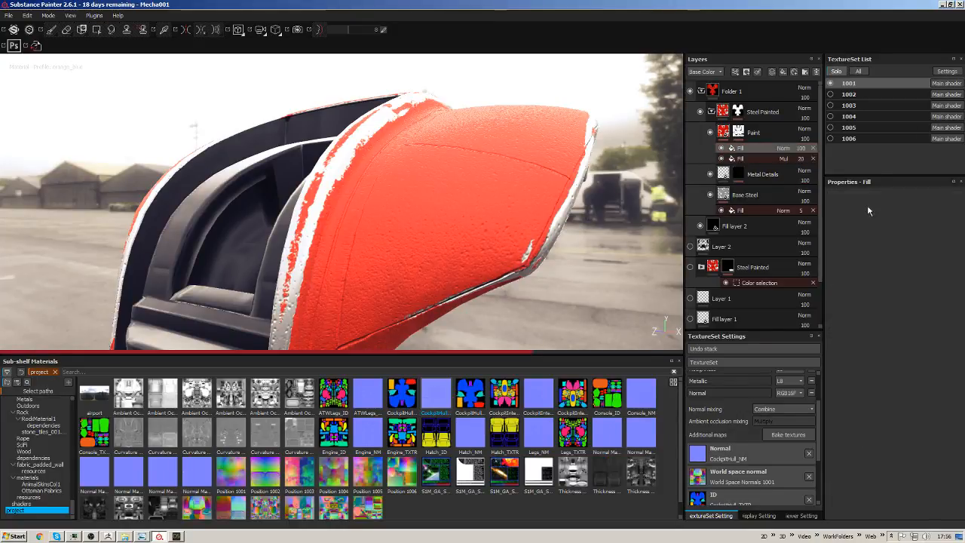
pyautogui.click(868, 208)
pyautogui.click(883, 223)
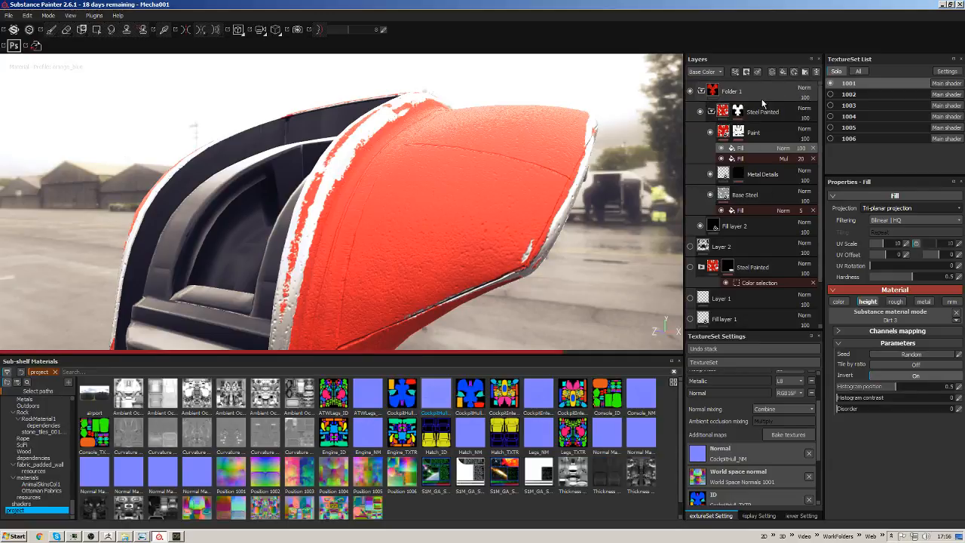
# Change the Dirt 3 fill in the Metal Details mask to Tri-planar projection.
pyautogui.moveTo(435, 228)
pyautogui.keyDown('alt'); pyautogui.mouseDown()
pyautogui.moveTo(377, 243)
pyautogui.moveTo(474, 165)
pyautogui.mouseUp(); pyautogui.keyUp('alt')
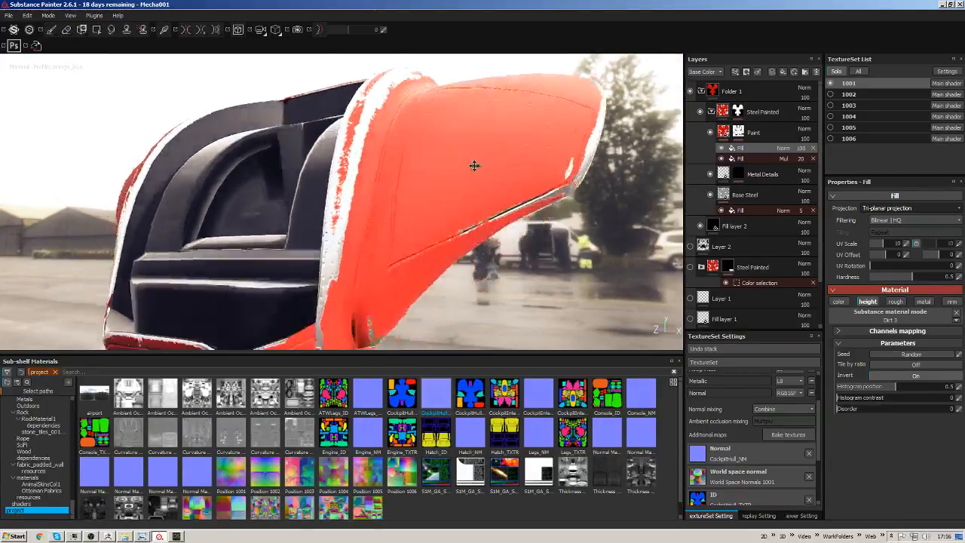
pyautogui.keyDown('alt'); pyautogui.moveTo(475, 165); pyautogui.dragTo(398, 171, button='right'); pyautogui.keyUp('alt')
pyautogui.keyDown('alt'); pyautogui.moveTo(375, 241); pyautogui.dragTo(427, 216); pyautogui.keyUp('alt')
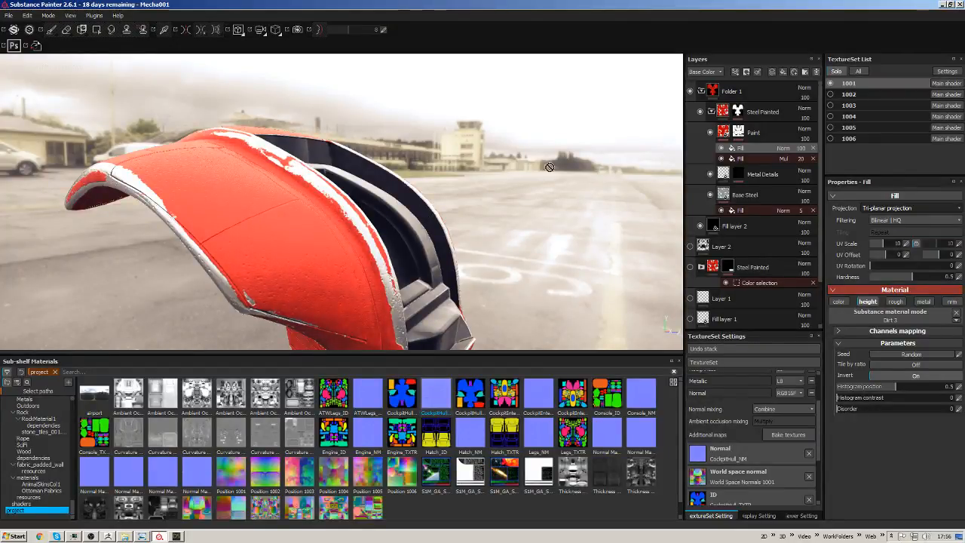
pyautogui.keyDown('alt'); pyautogui.moveTo(493, 202); pyautogui.dragTo(498, 197); pyautogui.keyUp('alt')
pyautogui.click(751, 179)
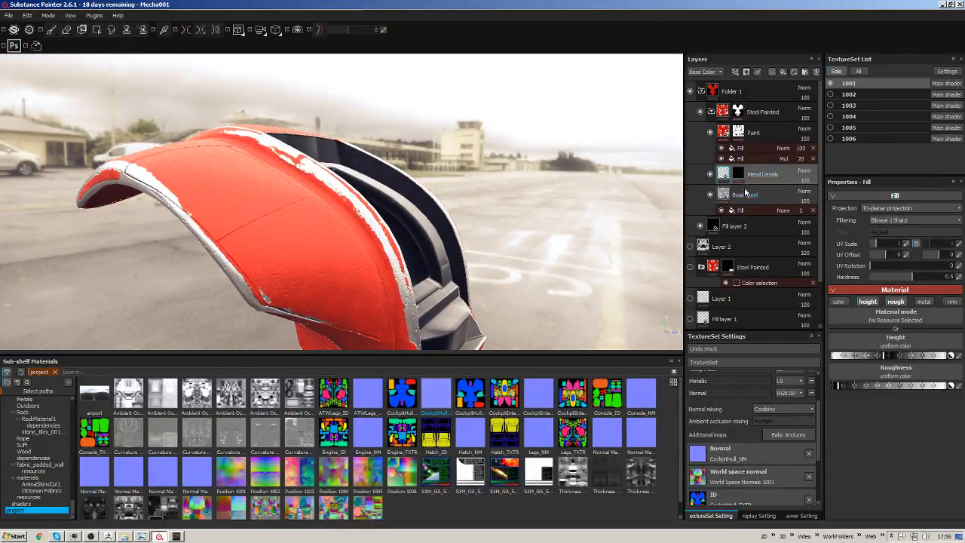
pyautogui.click(738, 177)
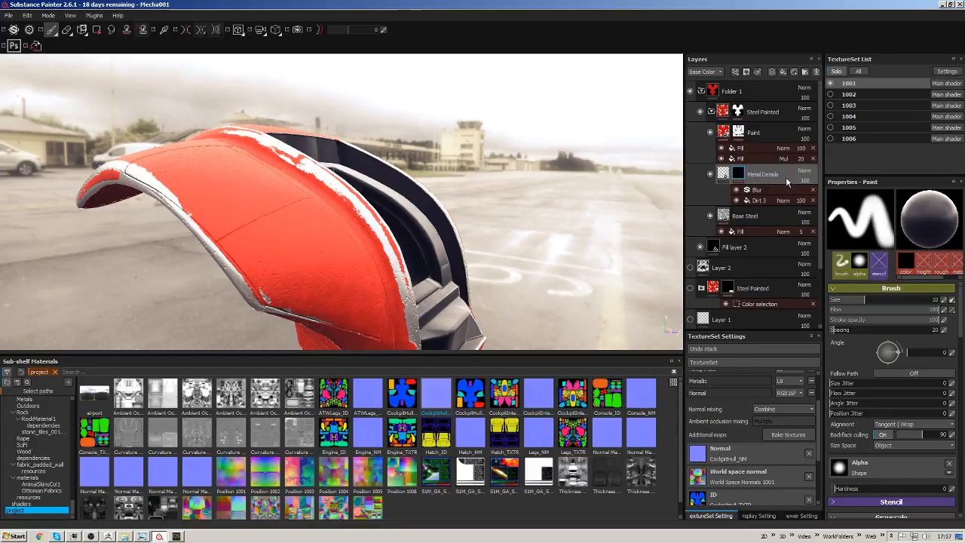
pyautogui.keyDown('alt'); pyautogui.moveTo(501, 234); pyautogui.dragTo(603, 249); pyautogui.keyUp('alt')
pyautogui.click(777, 201)
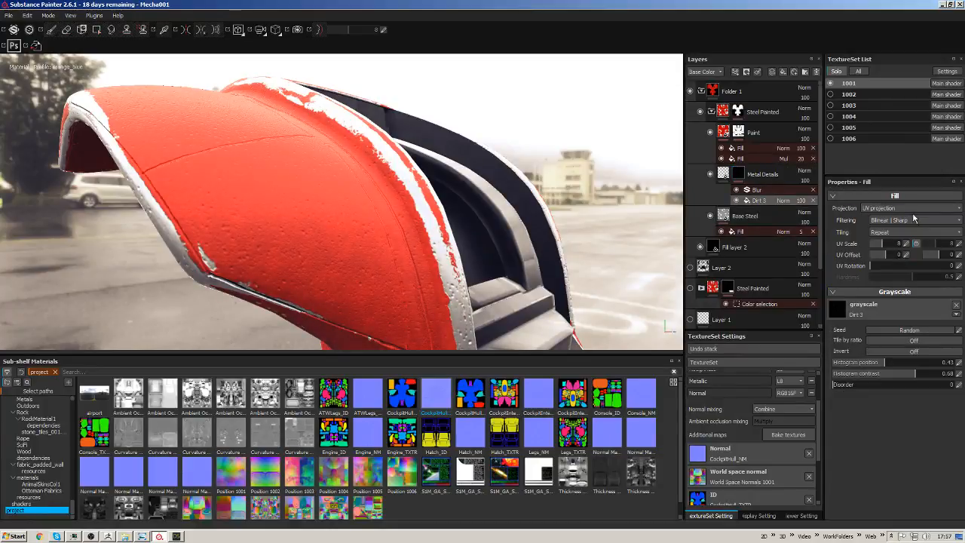
pyautogui.click(893, 209)
pyautogui.click(892, 222)
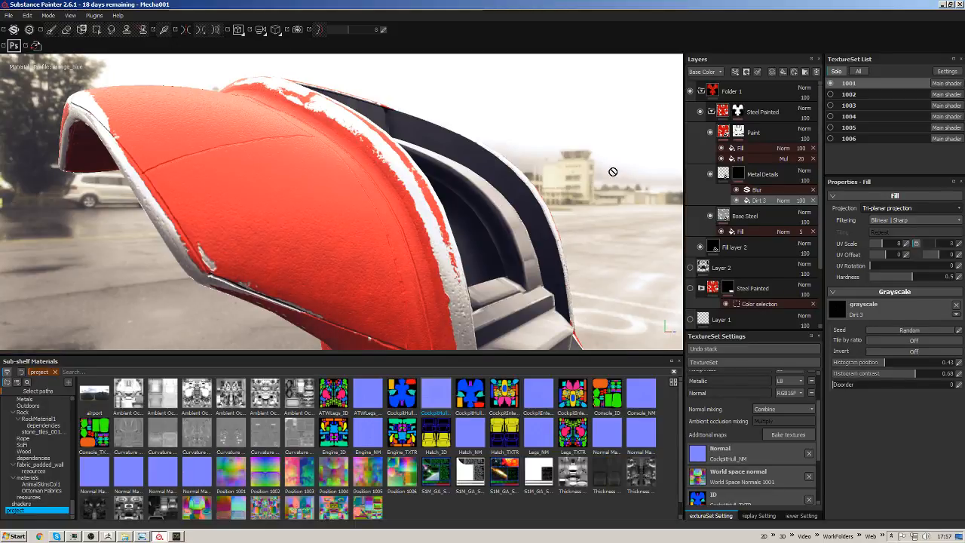
# Set the Metal Details mask's Dirt 3 fill to UV scale 8.4 and histogram position 0.42.
pyautogui.keyDown('alt'); pyautogui.moveTo(613, 172); pyautogui.dragTo(557, 179); pyautogui.keyUp('alt')
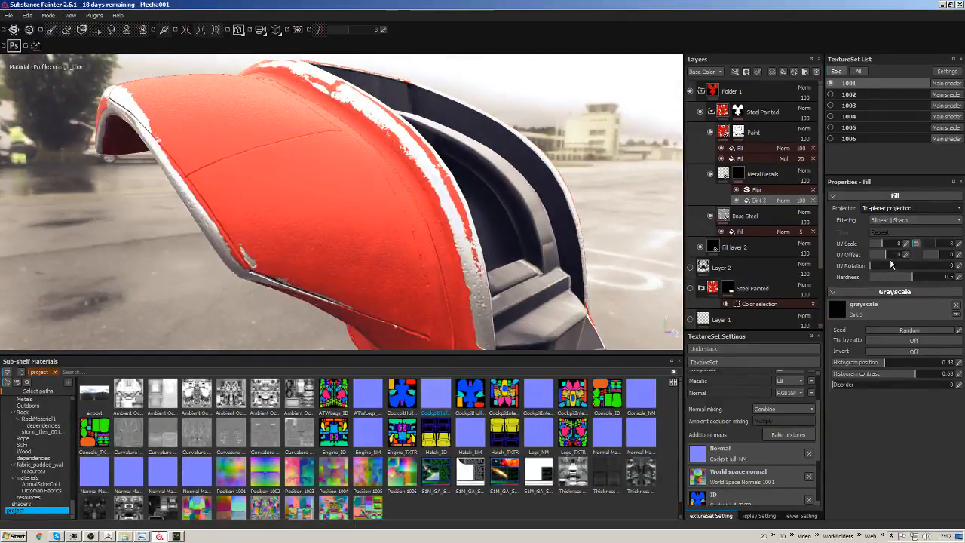
pyautogui.moveTo(886, 246); pyautogui.dragTo(882, 245)
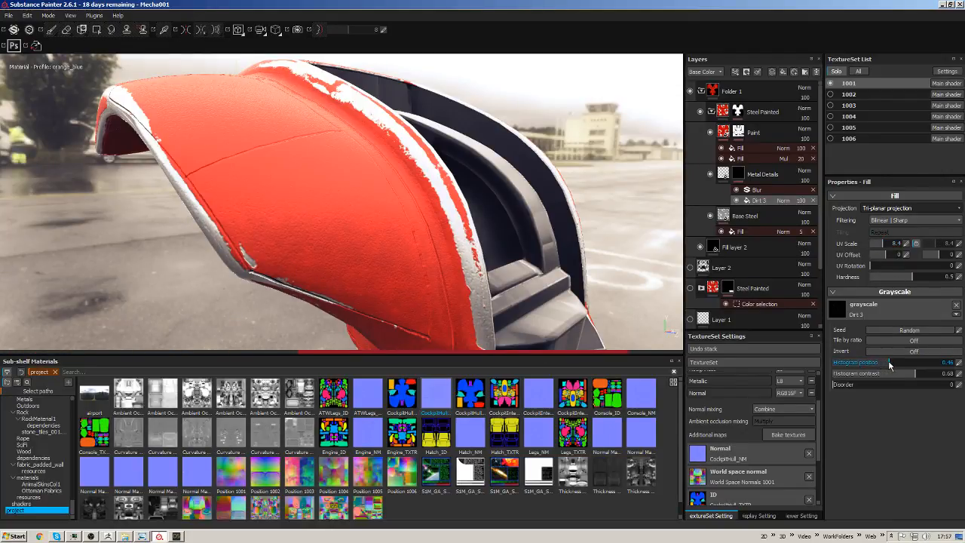
pyautogui.moveTo(892, 364); pyautogui.dragTo(884, 365)
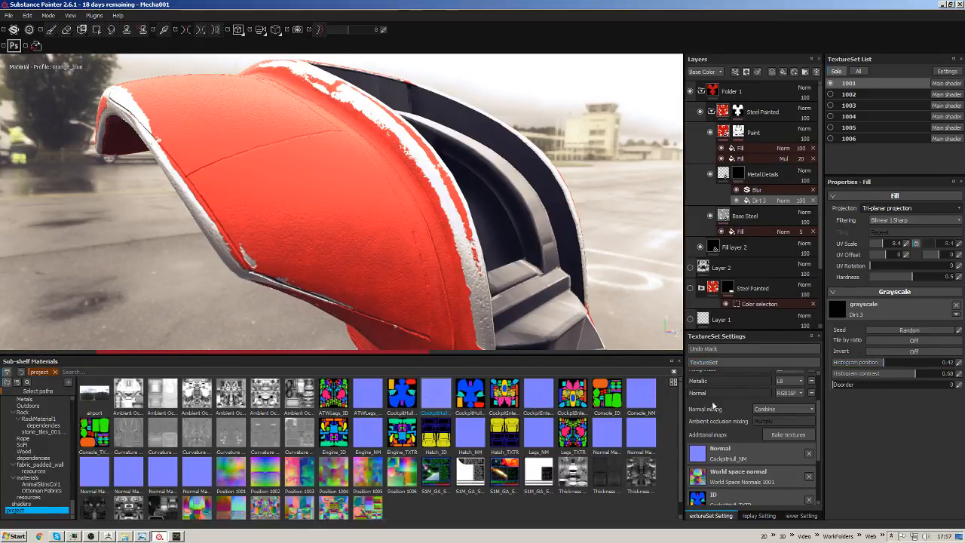
# Reduce the size of texture set 1001 to 1024.
pyautogui.scroll(3, 820, 439)
pyautogui.click(737, 376)
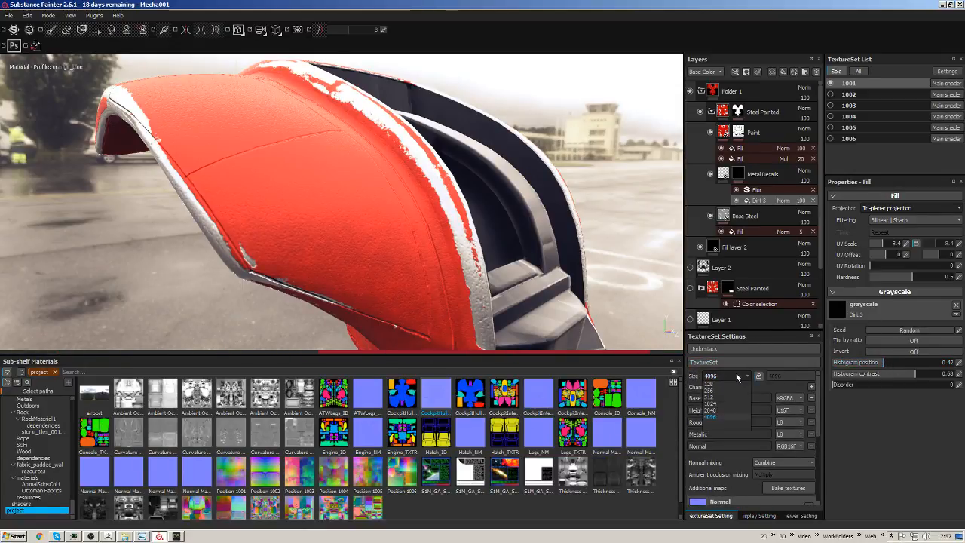
pyautogui.click(709, 403)
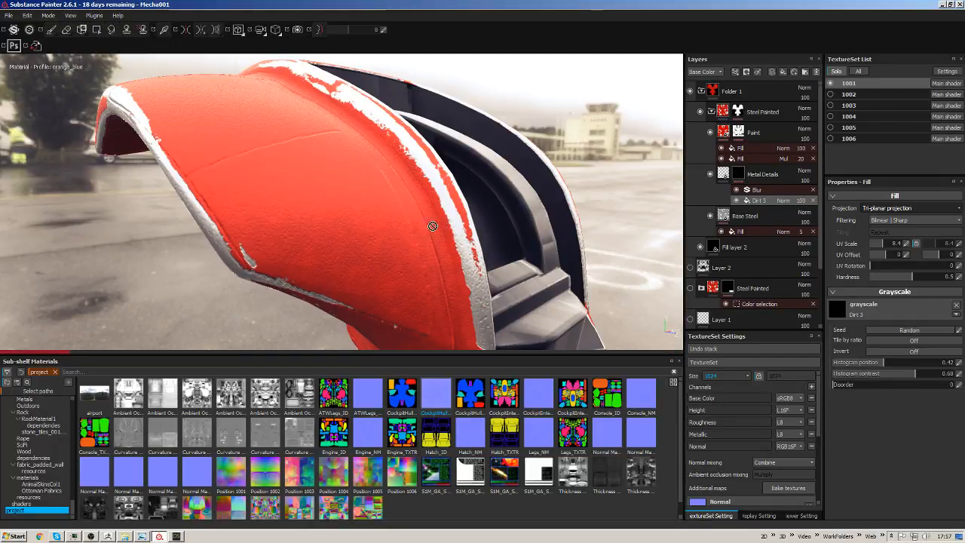
# Tune the mask's Dirt 3 fill to histogram position 0.46, histogram contrast 0.48, disorder 46.89 and UV scale about 7.43.
pyautogui.keyDown('alt'); pyautogui.moveTo(433, 226); pyautogui.dragTo(466, 217); pyautogui.keyUp('alt')
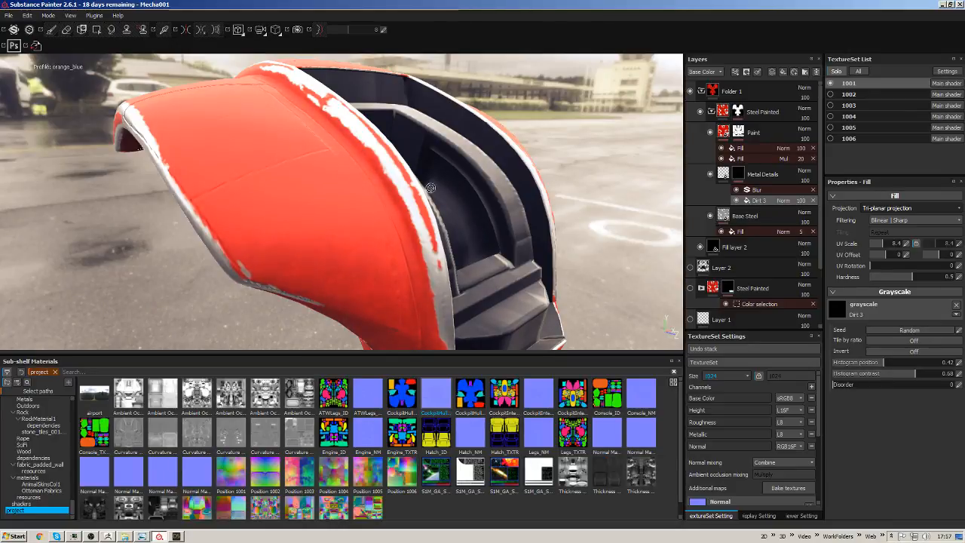
pyautogui.keyDown('alt'); pyautogui.moveTo(433, 190); pyautogui.dragTo(422, 174); pyautogui.keyUp('alt')
pyautogui.keyDown('alt'); pyautogui.moveTo(426, 228); pyautogui.dragTo(586, 249); pyautogui.keyUp('alt')
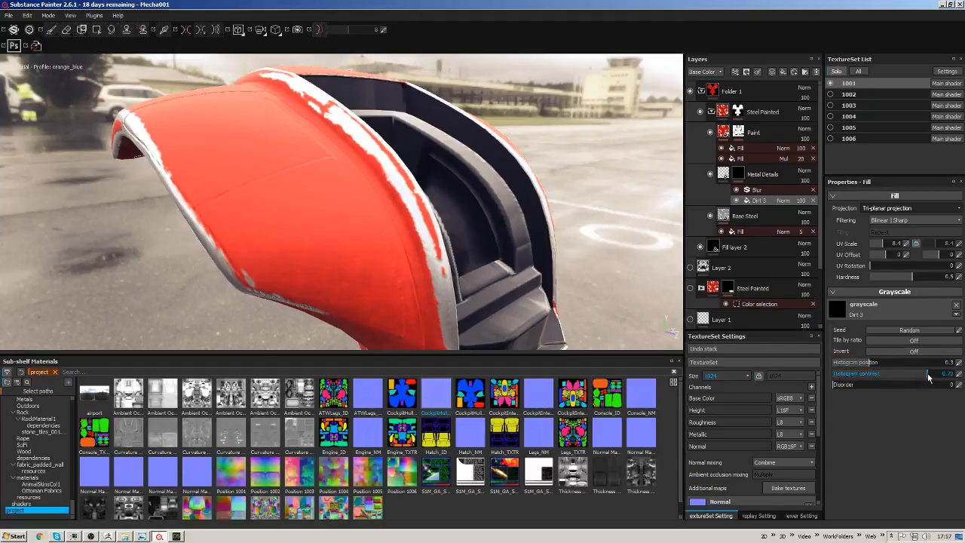
pyautogui.moveTo(915, 375); pyautogui.dragTo(914, 375)
pyautogui.moveTo(845, 385); pyautogui.dragTo(878, 386)
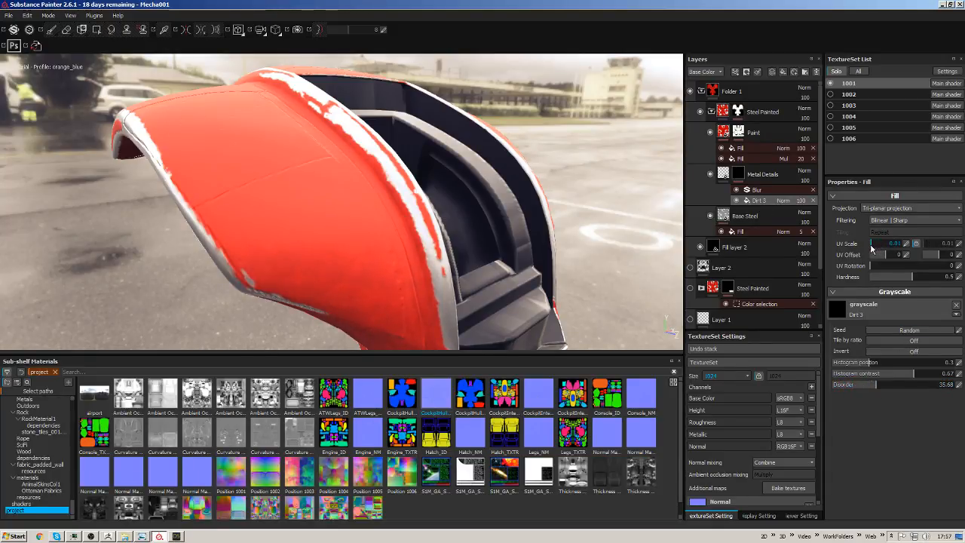
pyautogui.moveTo(880, 247); pyautogui.dragTo(887, 248)
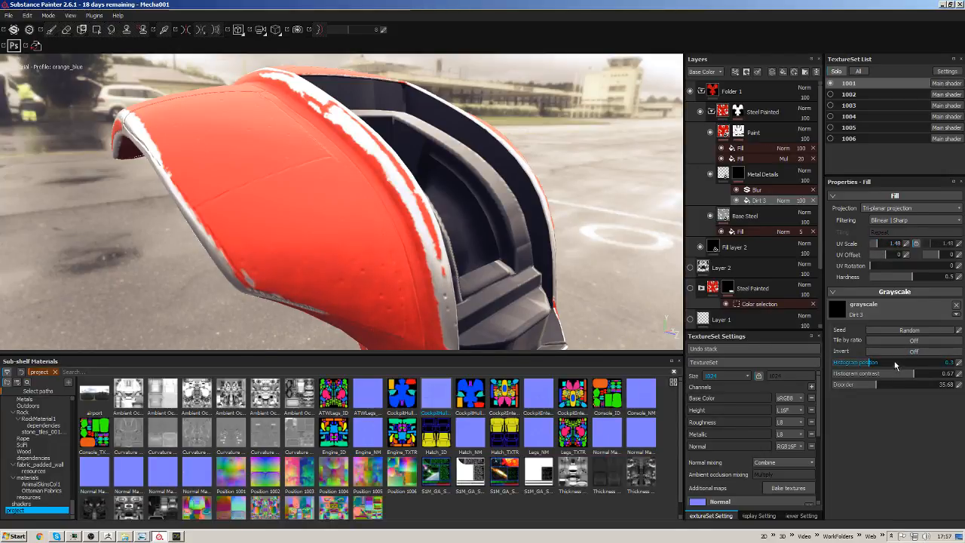
pyautogui.moveTo(858, 363); pyautogui.dragTo(889, 366)
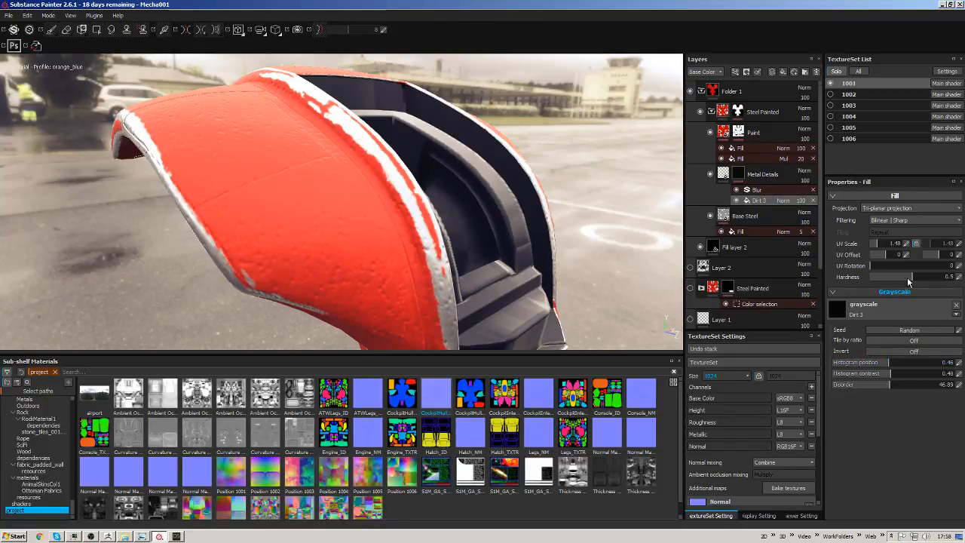
pyautogui.moveTo(882, 247); pyautogui.dragTo(885, 247)
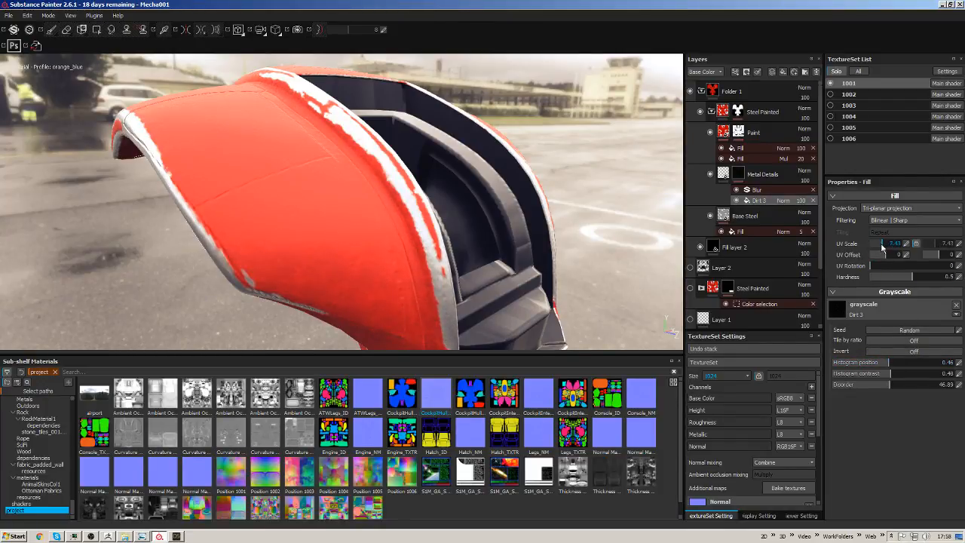
# Set the Blur filter intensity in the Metal Details mask to 0.
pyautogui.click(780, 190)
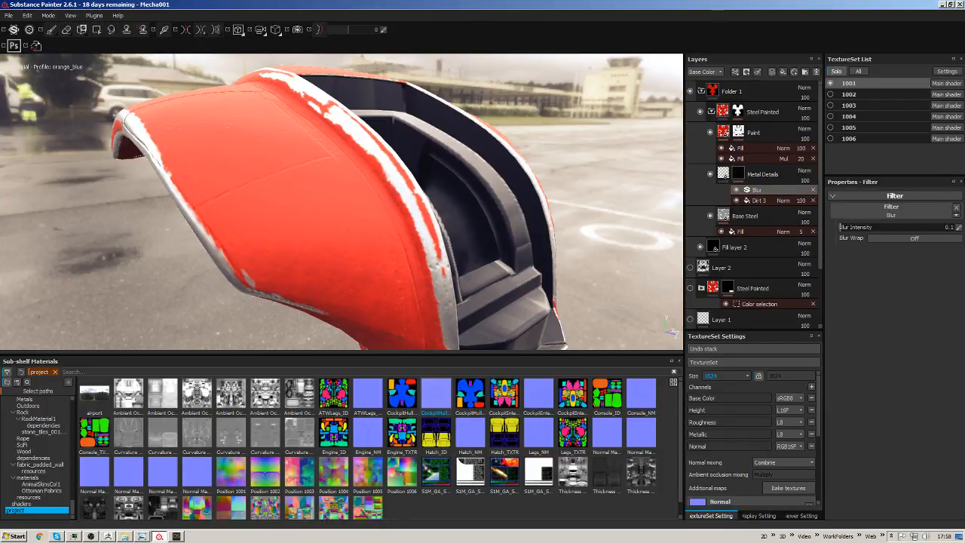
pyautogui.moveTo(855, 231); pyautogui.dragTo(865, 231)
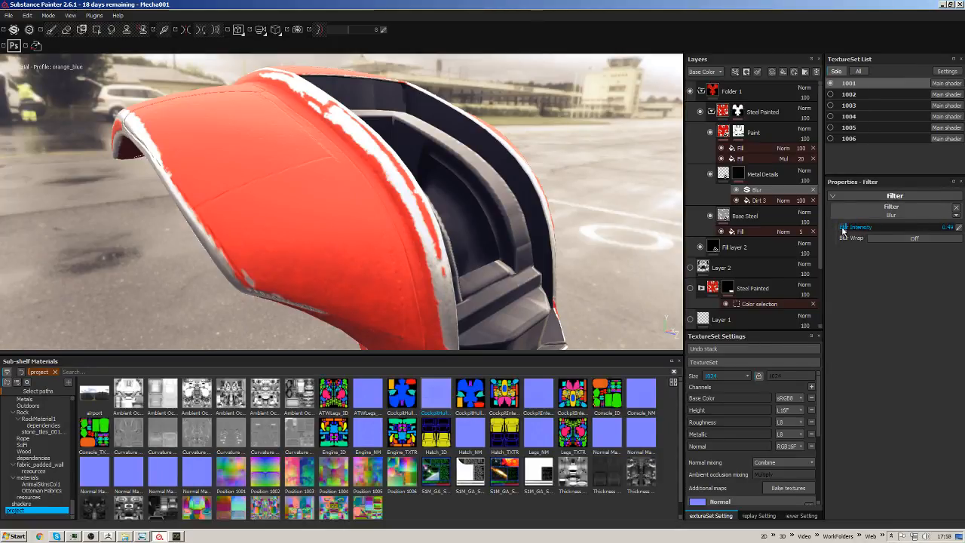
pyautogui.moveTo(849, 230); pyautogui.dragTo(834, 233)
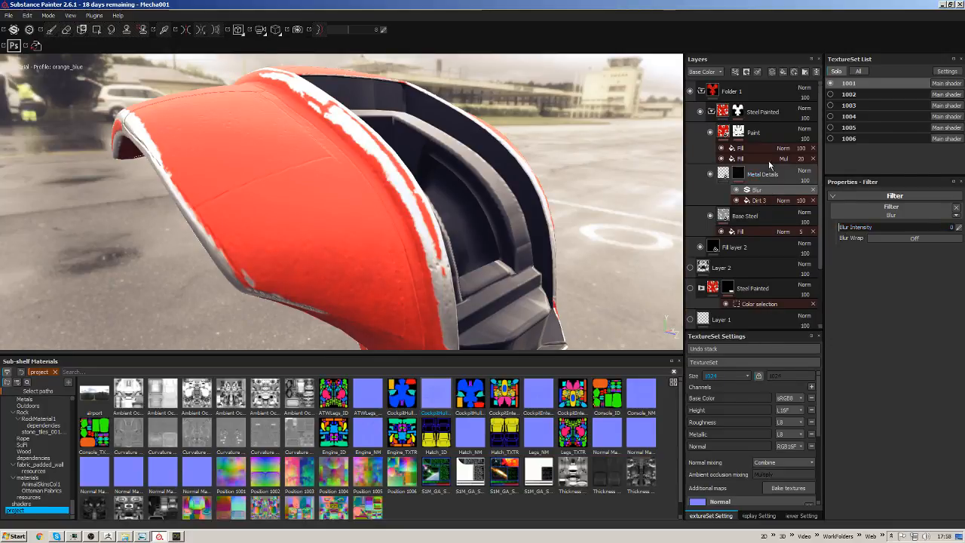
# Tune the Paint layer's Multiply fill to UV scale 1.82, histogram position 0.73, histogram contrast 0.31 and disorder 13.5, and nudge its UV offset.
pyautogui.click(763, 158)
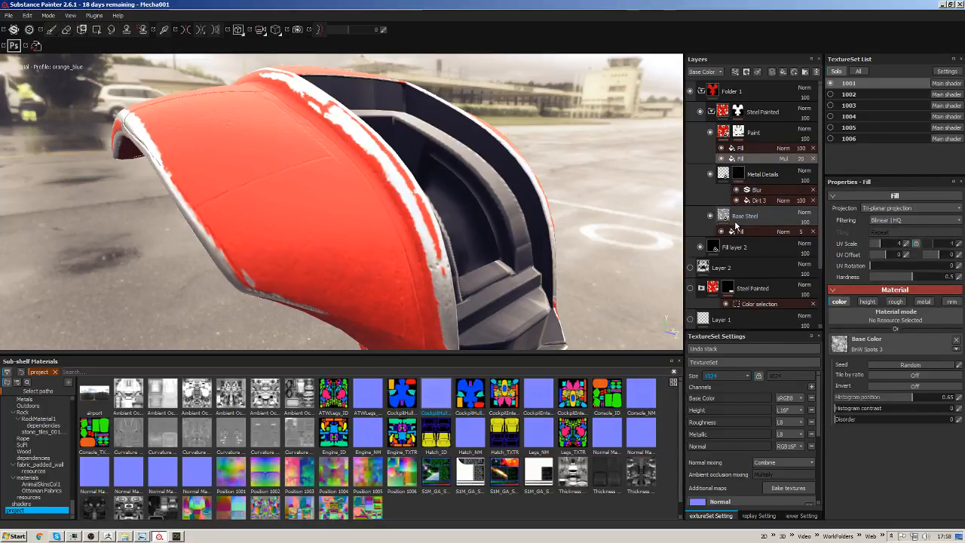
pyautogui.keyDown('alt'); pyautogui.moveTo(441, 255); pyautogui.dragTo(466, 251); pyautogui.keyUp('alt')
pyautogui.keyDown('alt'); pyautogui.moveTo(466, 251); pyautogui.dragTo(478, 210, button='middle'); pyautogui.keyUp('alt')
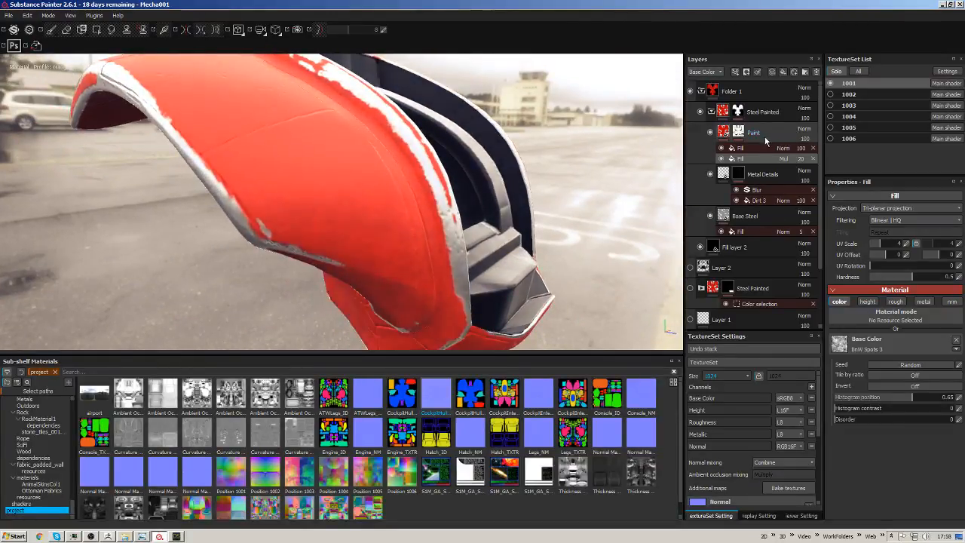
pyautogui.keyDown('alt'); pyautogui.moveTo(472, 241); pyautogui.dragTo(445, 175); pyautogui.keyUp('alt')
pyautogui.click(757, 154)
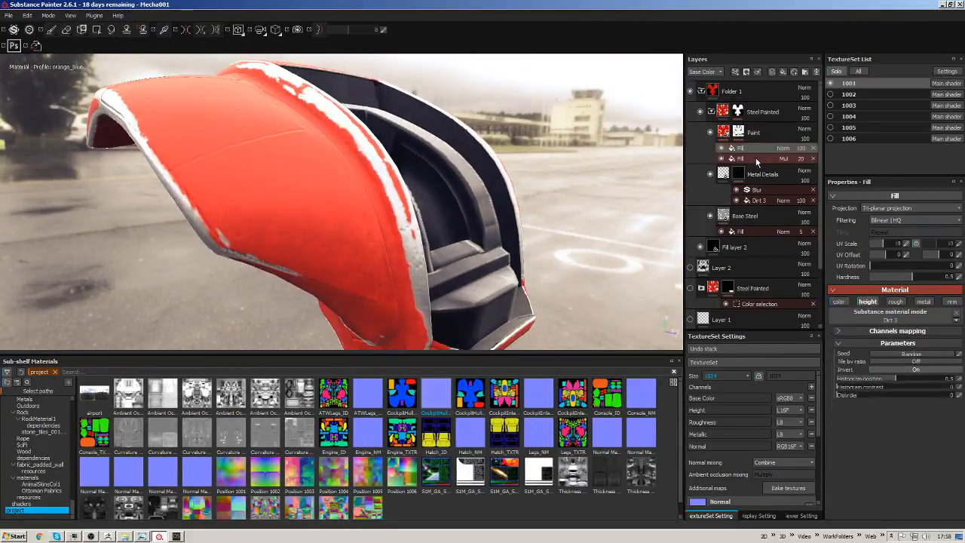
pyautogui.click(758, 158)
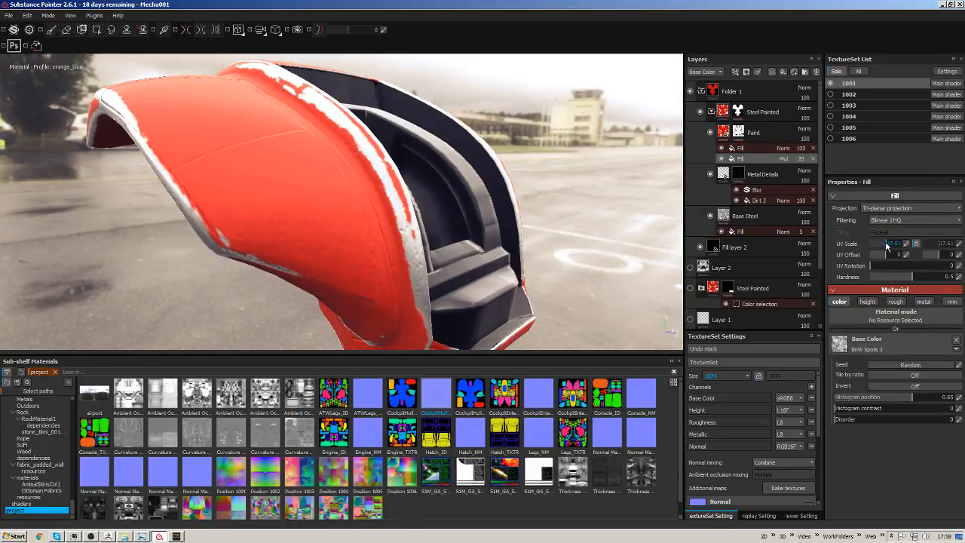
pyautogui.moveTo(878, 246); pyautogui.dragTo(885, 249)
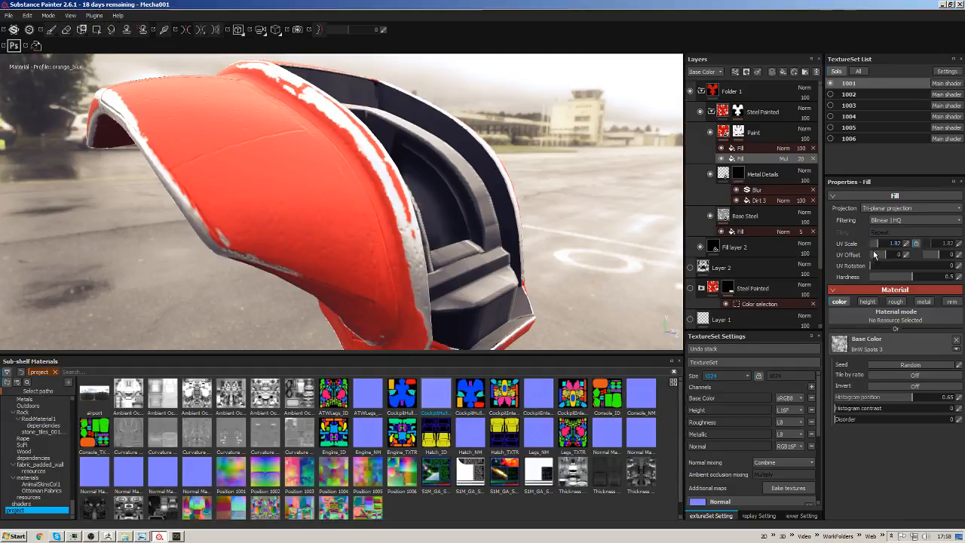
pyautogui.click(843, 408)
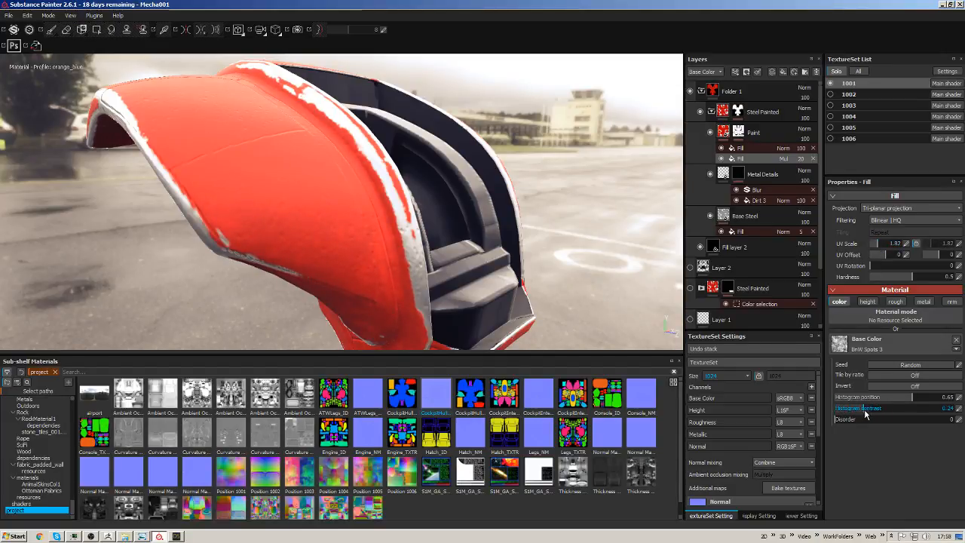
pyautogui.moveTo(865, 410); pyautogui.dragTo(922, 403)
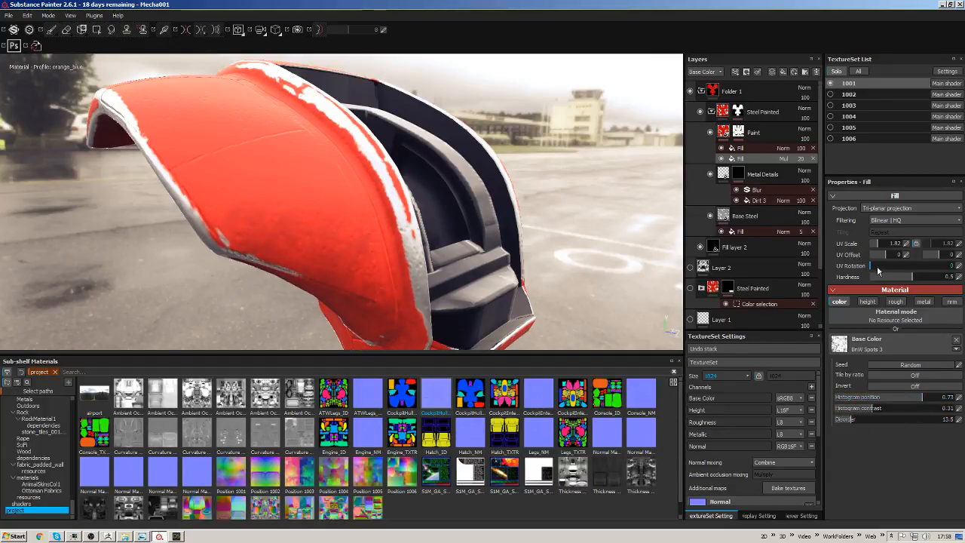
pyautogui.moveTo(886, 258); pyautogui.dragTo(888, 259)
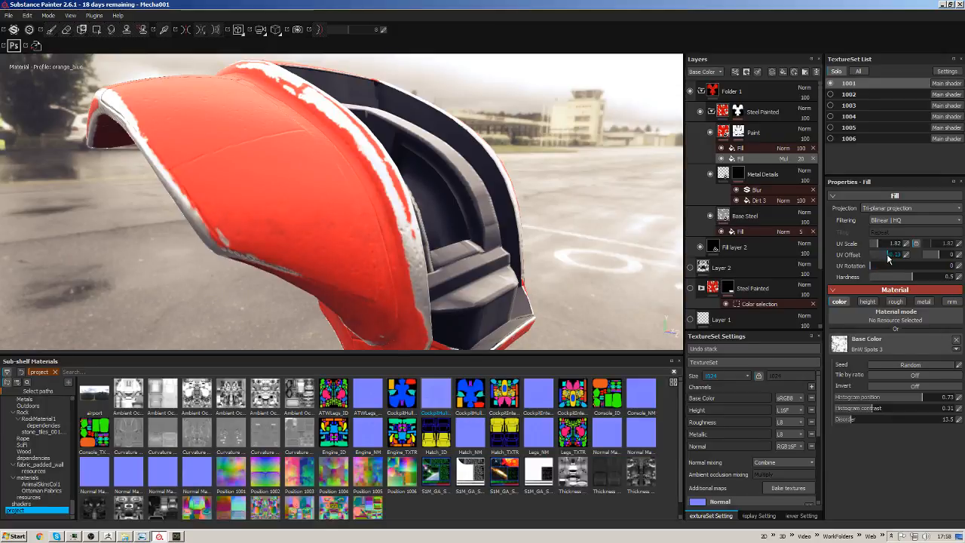
# Set the Paint layer's Normal-blended Dirt 3 height fill to histogram position 0.47 and histogram contrast about 0.16.
pyautogui.click(760, 147)
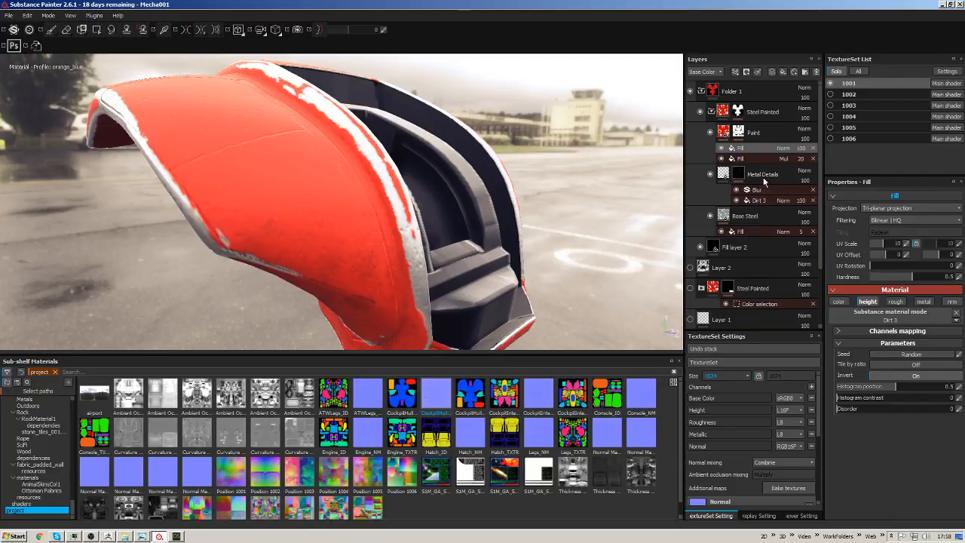
pyautogui.keyDown('alt'); pyautogui.moveTo(520, 197); pyautogui.dragTo(555, 195); pyautogui.keyUp('alt')
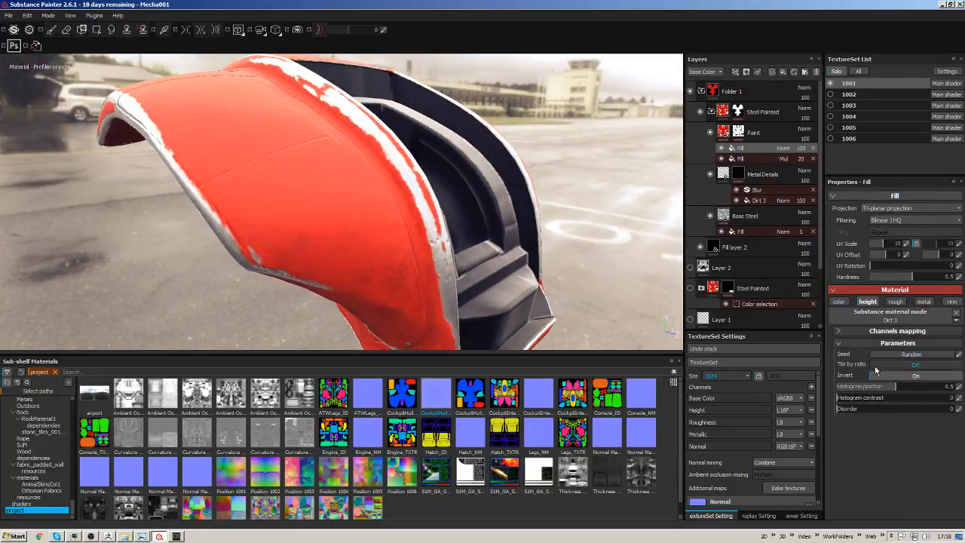
pyautogui.moveTo(838, 398)
pyautogui.mouseDown()
pyautogui.moveTo(852, 399)
pyautogui.moveTo(838, 398)
pyautogui.mouseUp()
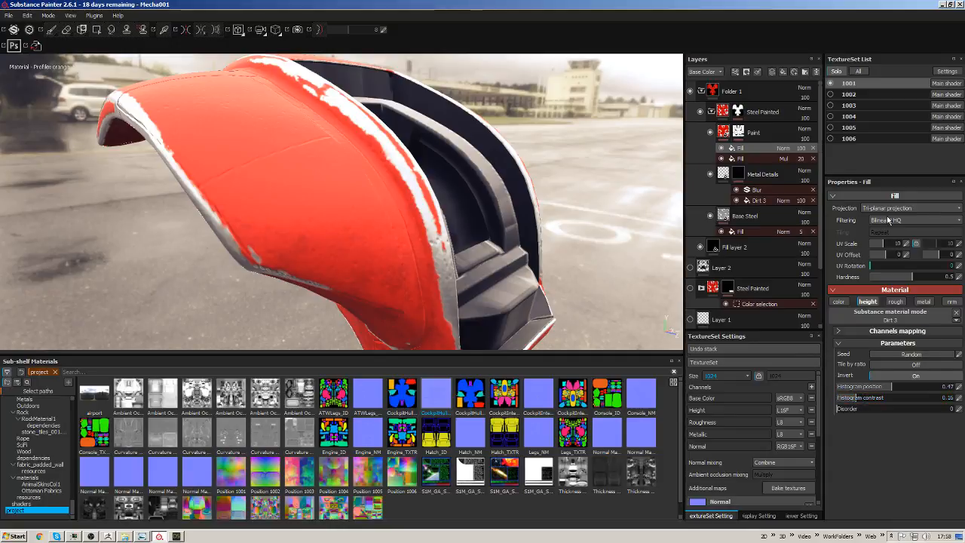
pyautogui.keyDown('alt'); pyautogui.moveTo(548, 182); pyautogui.dragTo(528, 181); pyautogui.keyUp('alt')
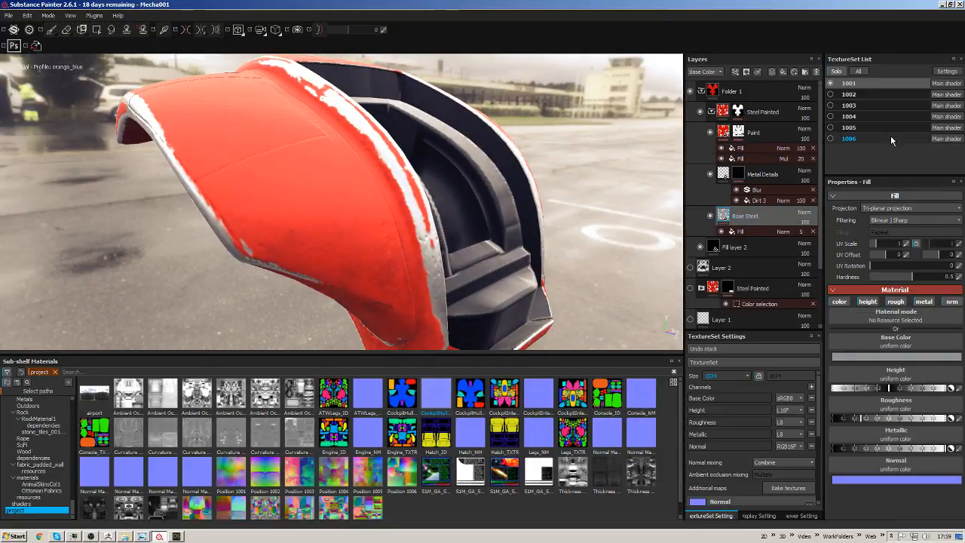
# Tune the Base Steel layer's Anisotropic noise fill to UV scale 0.4, histogram position 0.37, contrast 0.41, X amount about 81 and Y amount 296.
pyautogui.click(766, 174)
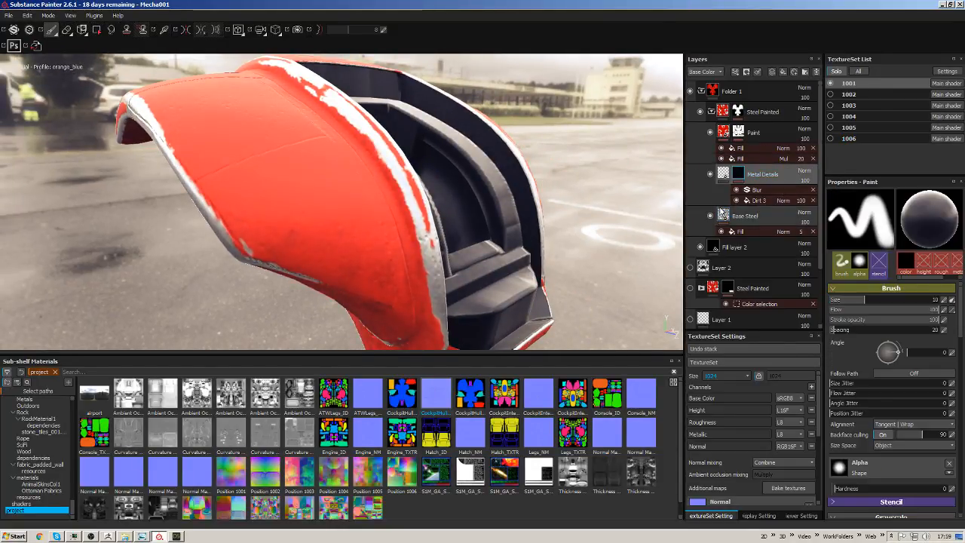
pyautogui.click(757, 190)
pyautogui.click(755, 231)
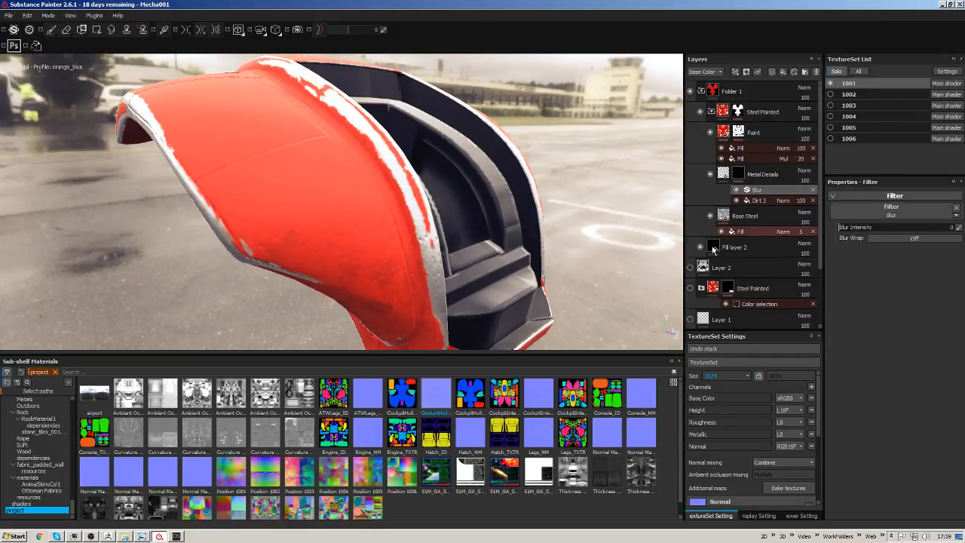
pyautogui.keyDown('alt'); pyautogui.moveTo(664, 231); pyautogui.dragTo(686, 304); pyautogui.keyUp('alt')
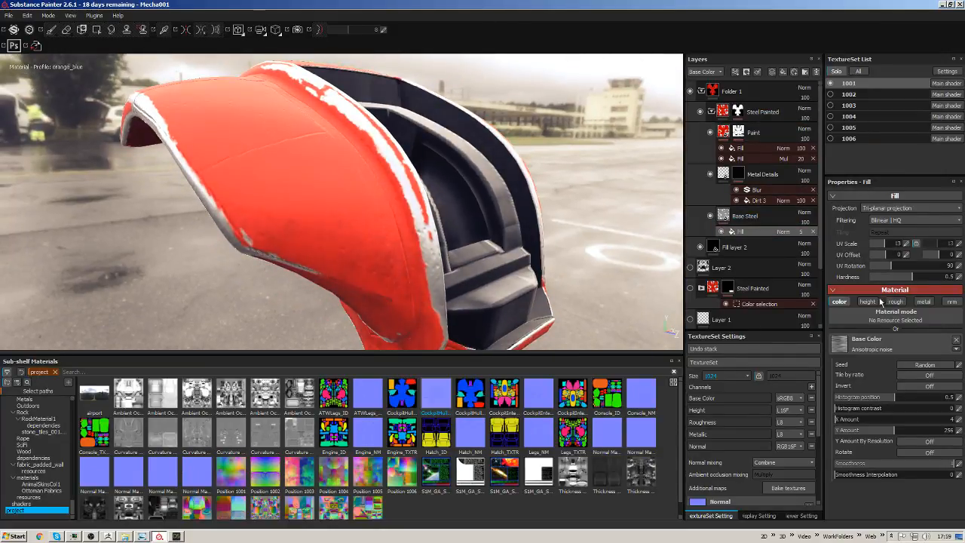
pyautogui.keyDown('alt'); pyautogui.moveTo(569, 262); pyautogui.dragTo(603, 287); pyautogui.keyUp('alt')
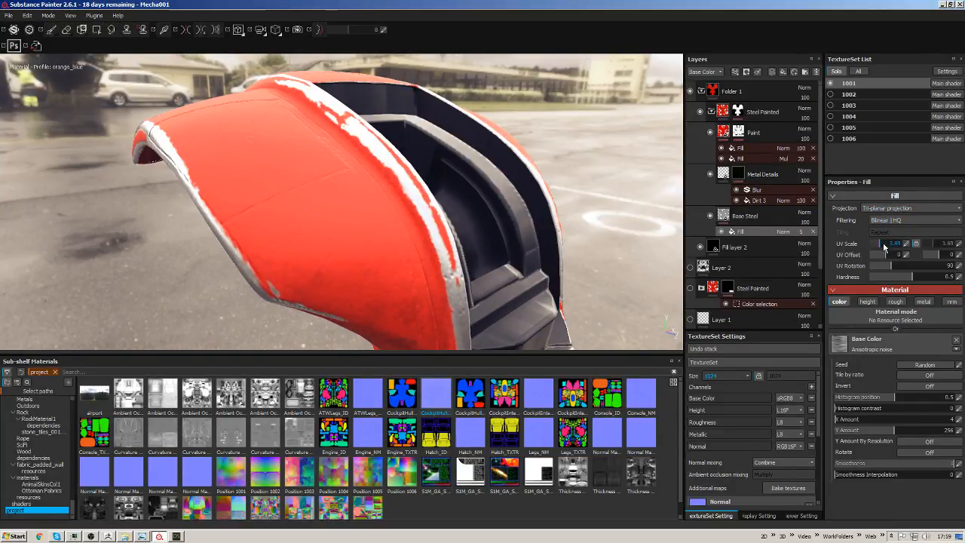
pyautogui.keyDown('alt'); pyautogui.moveTo(500, 307); pyautogui.dragTo(446, 222, button='middle'); pyautogui.keyUp('alt')
pyautogui.keyDown('alt'); pyautogui.moveTo(446, 221); pyautogui.dragTo(380, 258, button='right'); pyautogui.keyUp('alt')
pyautogui.keyDown('alt'); pyautogui.moveTo(380, 258); pyautogui.dragTo(434, 225); pyautogui.keyUp('alt')
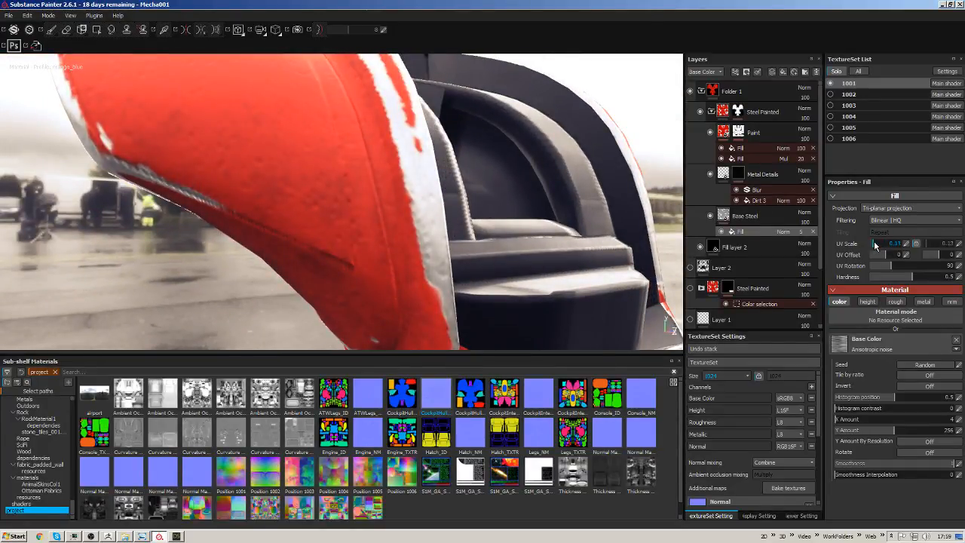
pyautogui.click(874, 243)
pyautogui.moveTo(837, 409); pyautogui.dragTo(904, 435)
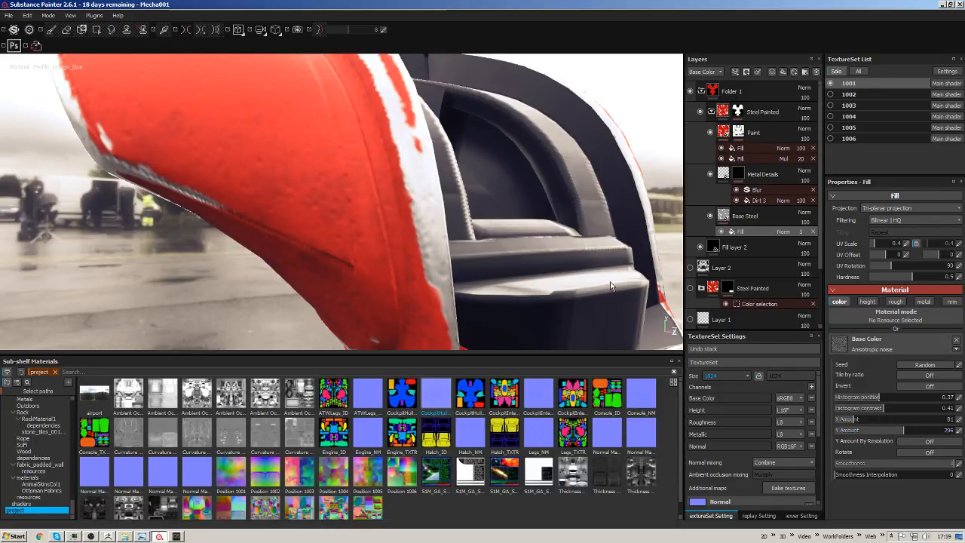
pyautogui.keyDown('alt'); pyautogui.moveTo(520, 233); pyautogui.dragTo(550, 227); pyautogui.keyUp('alt')
# Increase the UV scale of the Metal Details layer's own fill to about 3.
pyautogui.click(716, 94)
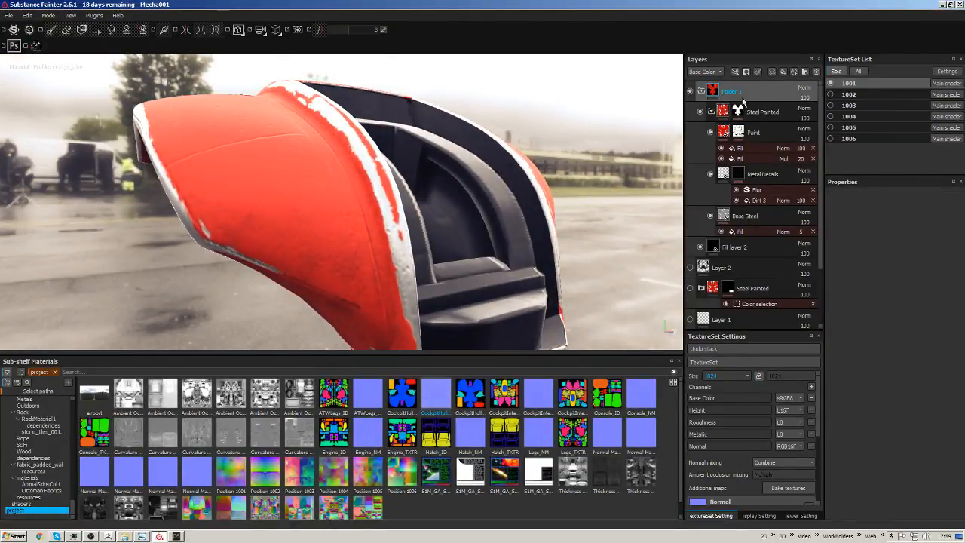
pyautogui.click(752, 231)
pyautogui.click(743, 177)
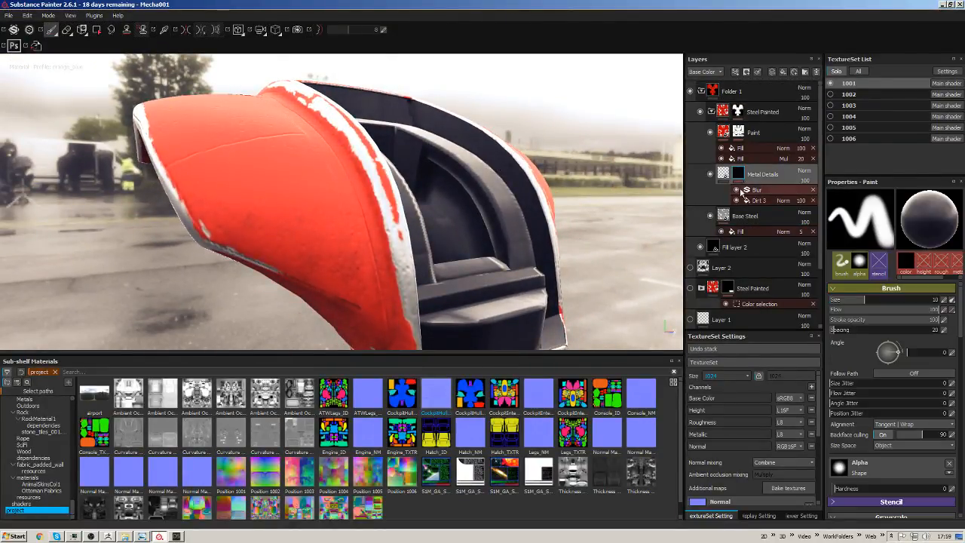
pyautogui.click(724, 179)
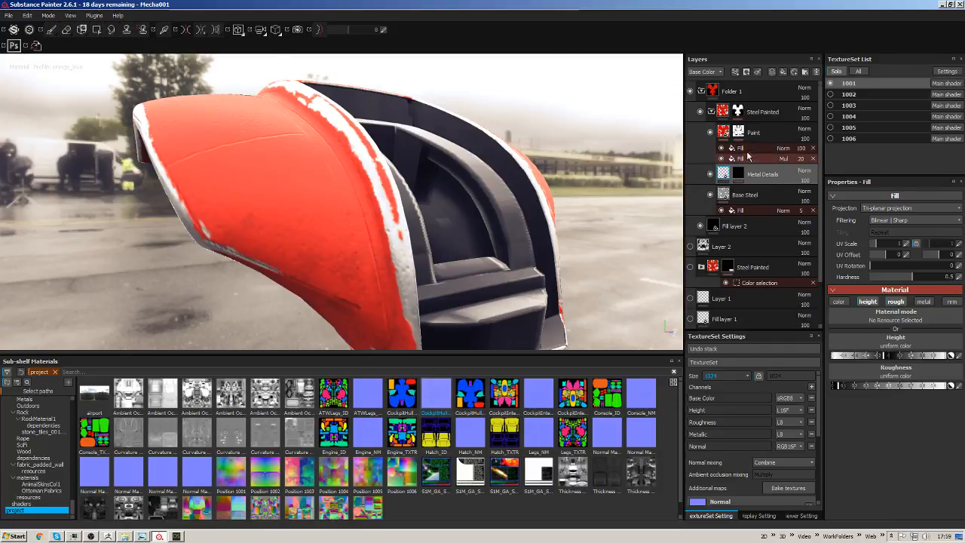
pyautogui.click(738, 178)
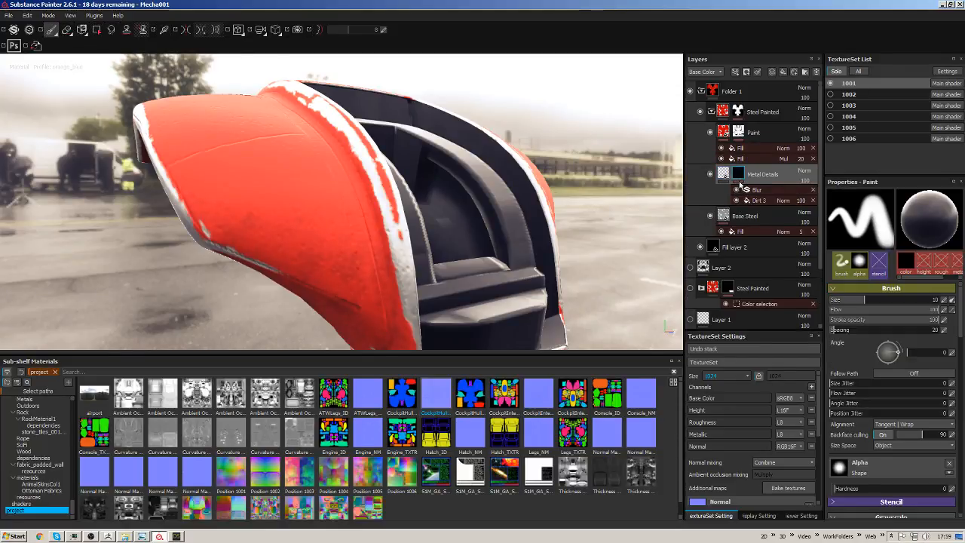
pyautogui.click(723, 179)
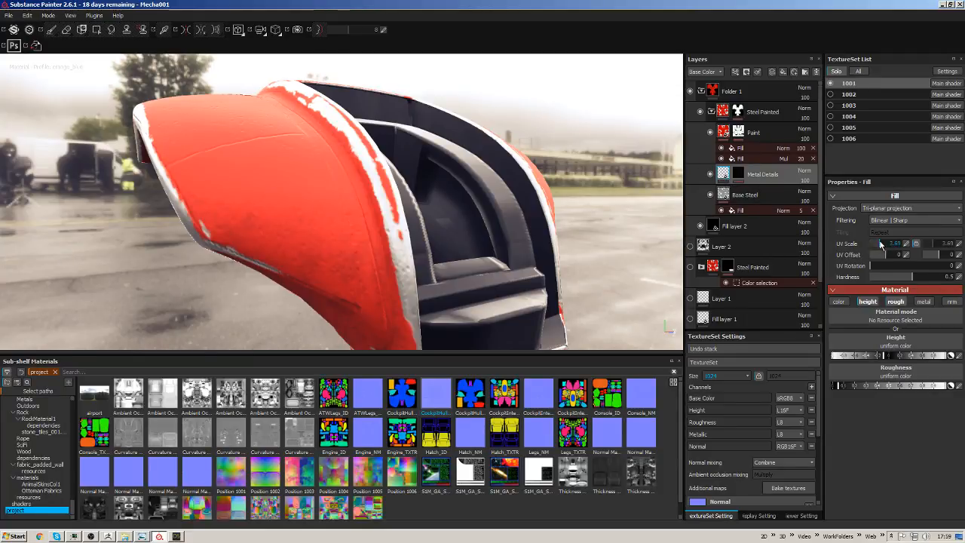
# Set the Warp filter in the Paint layer's mask to input position 0.25, input contrast 0.23 and input tiling 3.01.
pyautogui.click(723, 196)
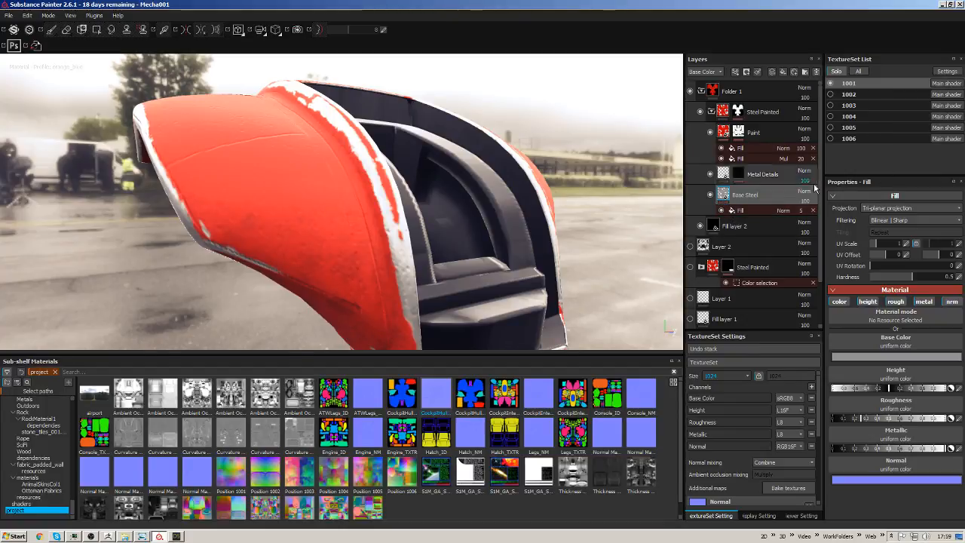
pyautogui.click(729, 135)
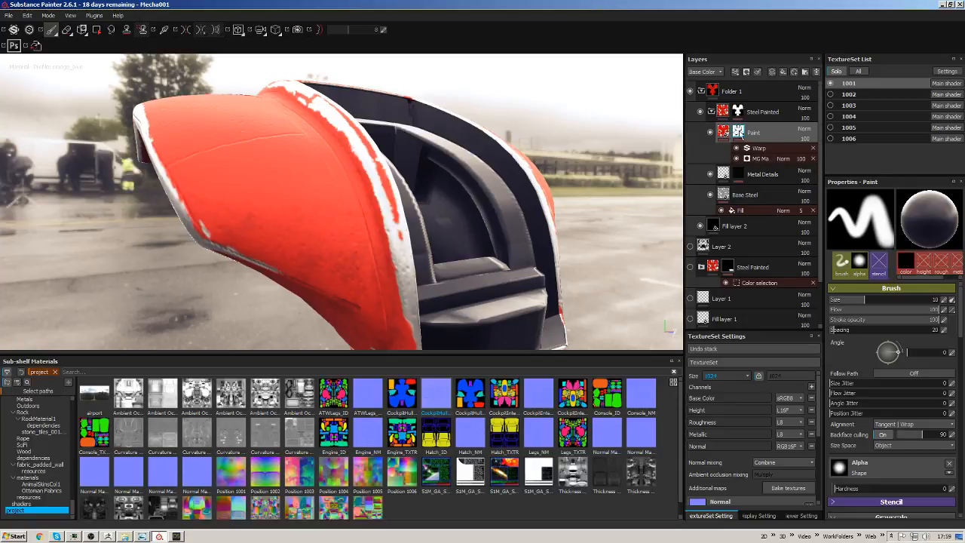
pyautogui.click(724, 133)
pyautogui.click(738, 133)
pyautogui.click(756, 148)
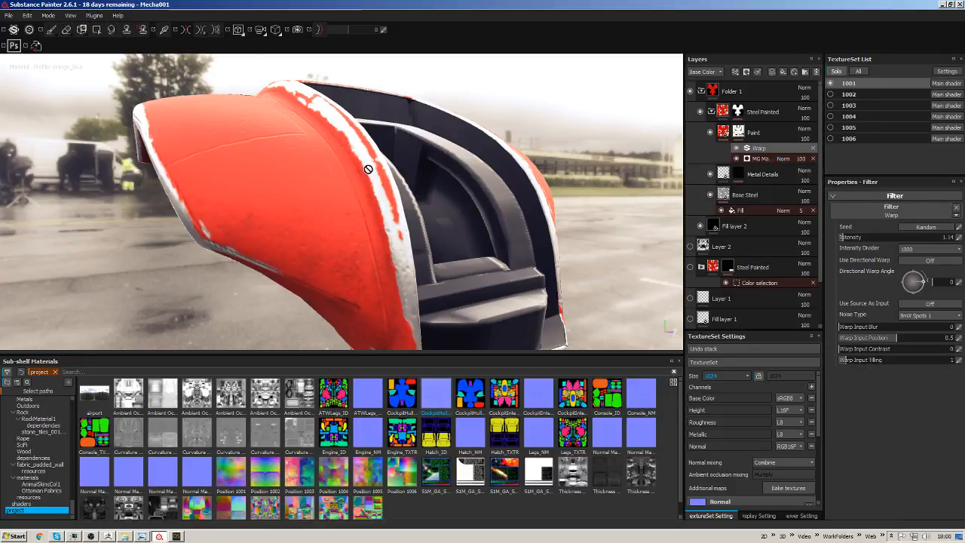
pyautogui.keyDown('alt'); pyautogui.moveTo(373, 181); pyautogui.dragTo(270, 209); pyautogui.keyUp('alt')
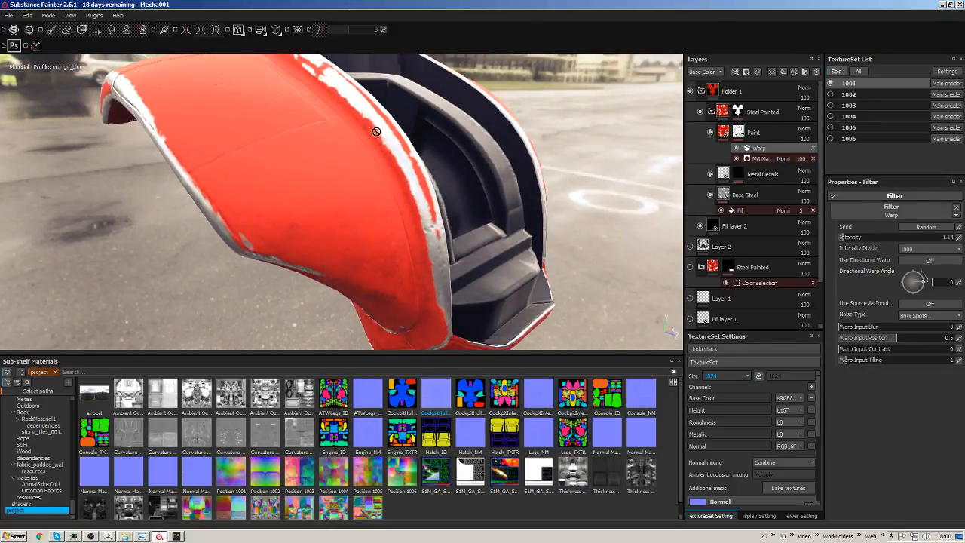
pyautogui.keyDown('alt'); pyautogui.moveTo(376, 131); pyautogui.dragTo(483, 207); pyautogui.keyUp('alt')
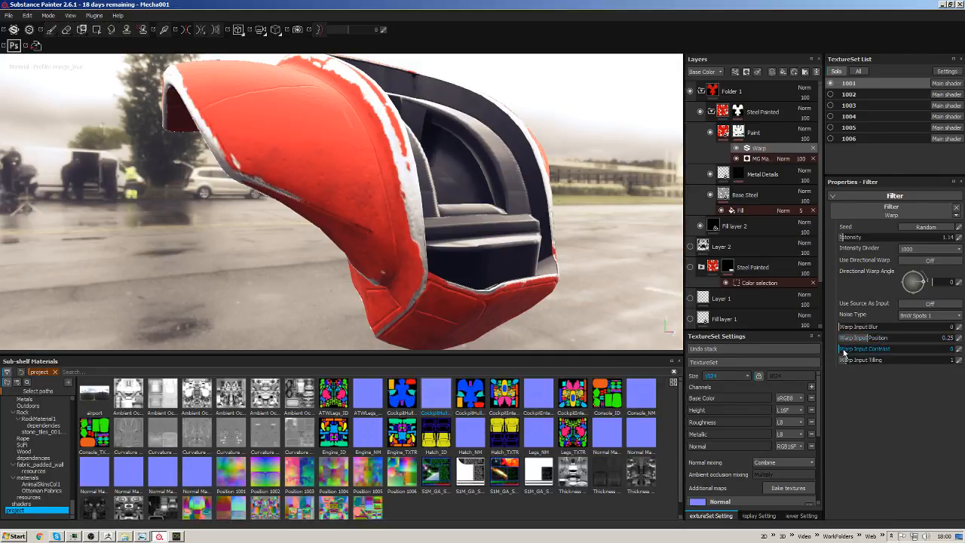
pyautogui.click(864, 360)
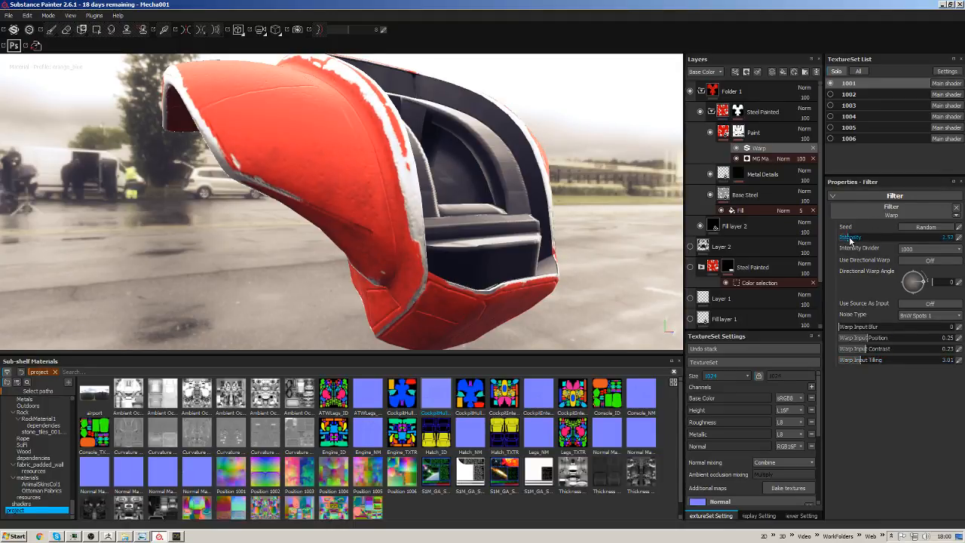
# Raise the Paint mask's Warp intensity to 22.92 and turn its directional warp angle to about 271.
pyautogui.moveTo(860, 240)
pyautogui.mouseDown()
pyautogui.moveTo(958, 248)
pyautogui.moveTo(879, 246)
pyautogui.moveTo(949, 244)
pyautogui.moveTo(921, 240)
pyautogui.mouseUp()
pyautogui.moveTo(922, 284); pyautogui.dragTo(923, 281)
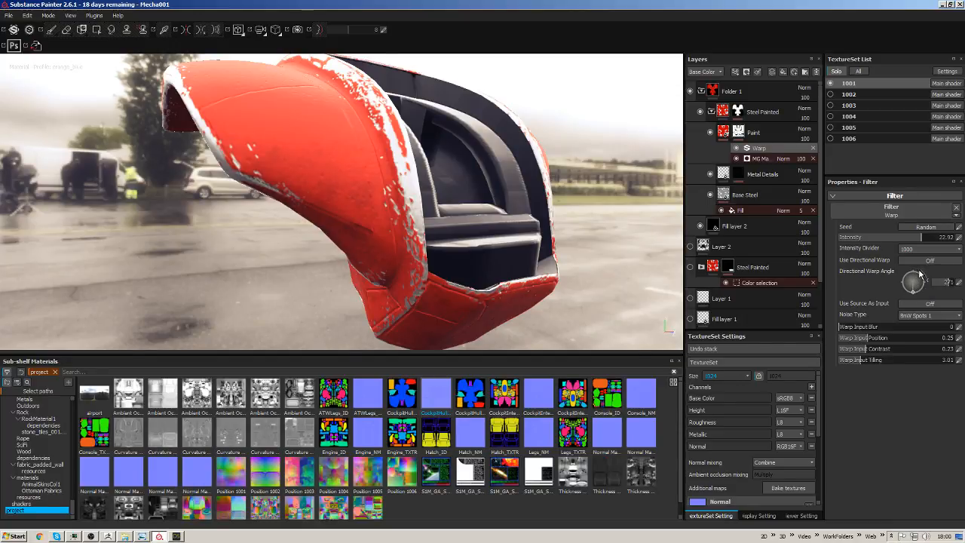
pyautogui.keyDown('alt'); pyautogui.moveTo(620, 168); pyautogui.dragTo(647, 189); pyautogui.keyUp('alt')
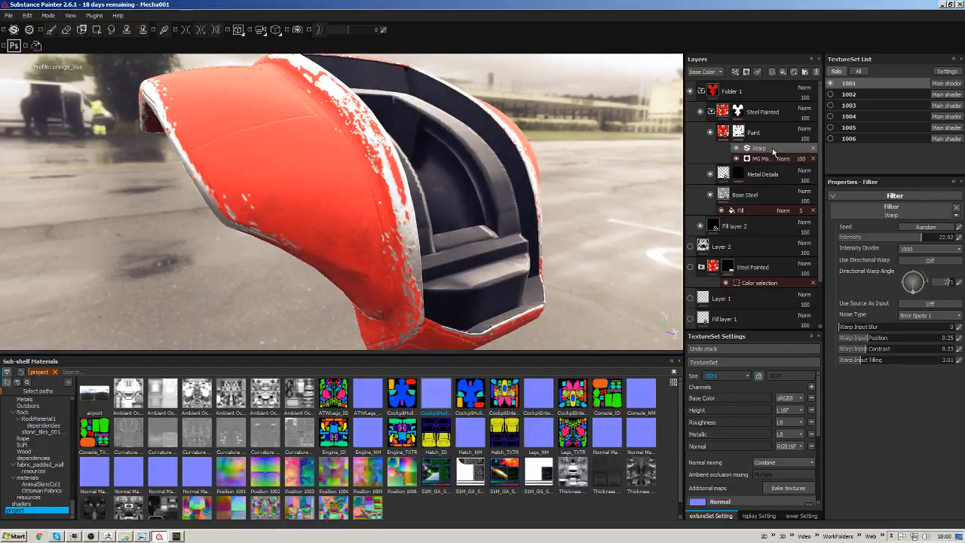
# Set the global balance to 0.68 and global contrast to 0.23 in the Paint mask's MG Mask Editor generator.
pyautogui.click(768, 159)
pyautogui.moveTo(483, 243)
pyautogui.keyDown('alt'); pyautogui.mouseDown()
pyautogui.moveTo(465, 241)
pyautogui.moveTo(471, 229)
pyautogui.mouseUp(); pyautogui.keyUp('alt')
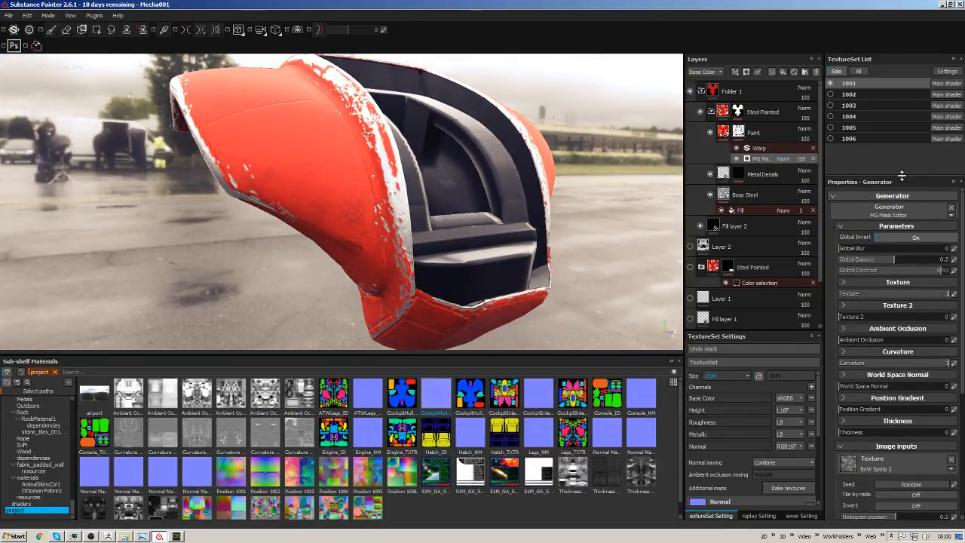
pyautogui.moveTo(902, 175); pyautogui.dragTo(902, 105)
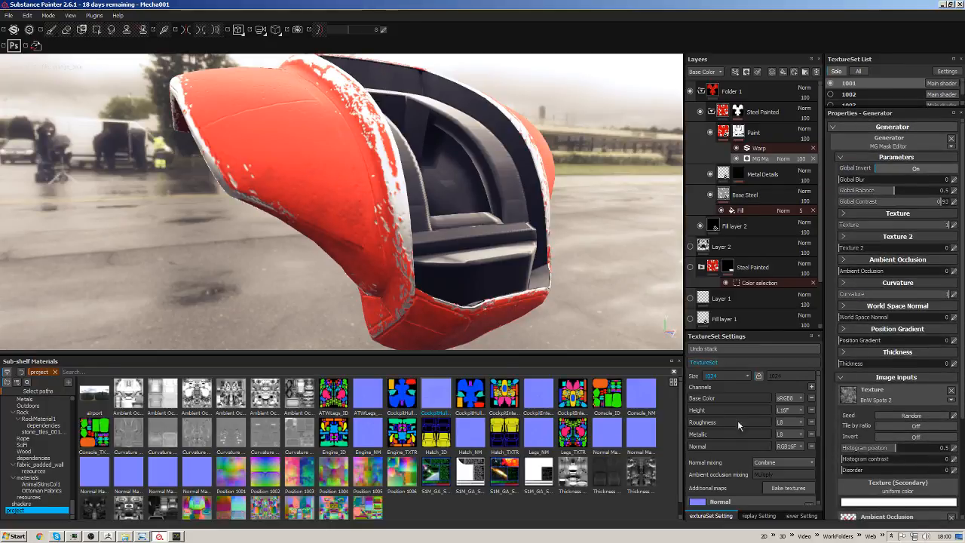
pyautogui.scroll(-5, 820, 420)
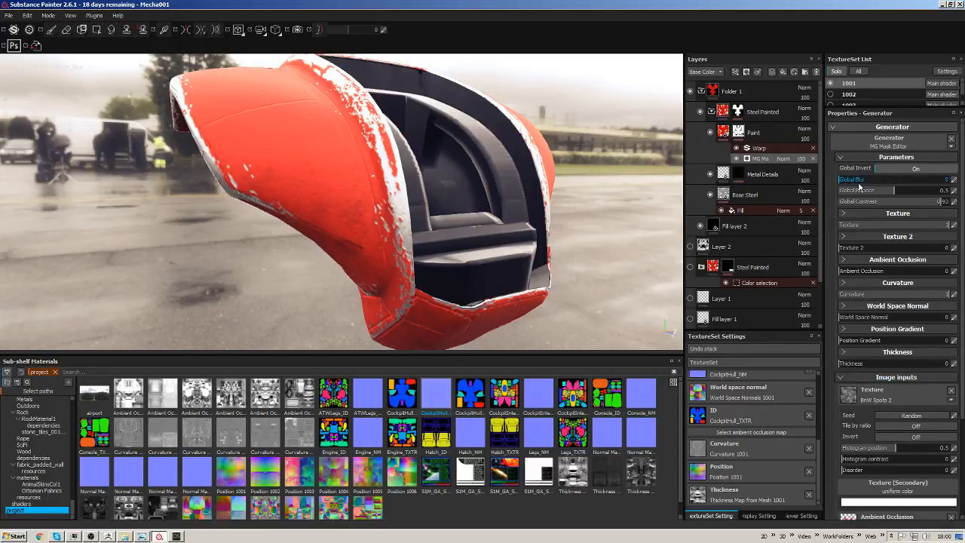
pyautogui.keyDown('alt'); pyautogui.moveTo(578, 192); pyautogui.dragTo(619, 200); pyautogui.keyUp('alt')
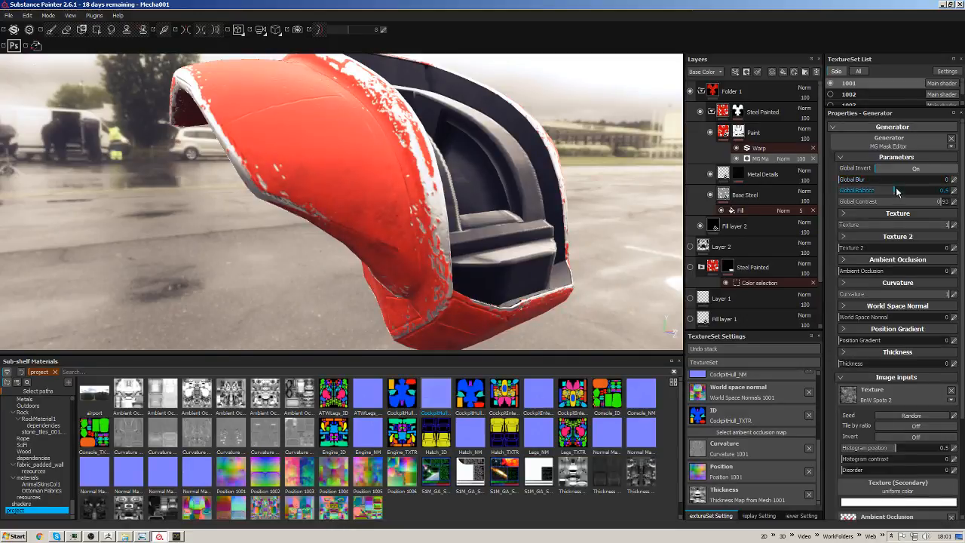
pyautogui.moveTo(897, 195); pyautogui.dragTo(831, 194)
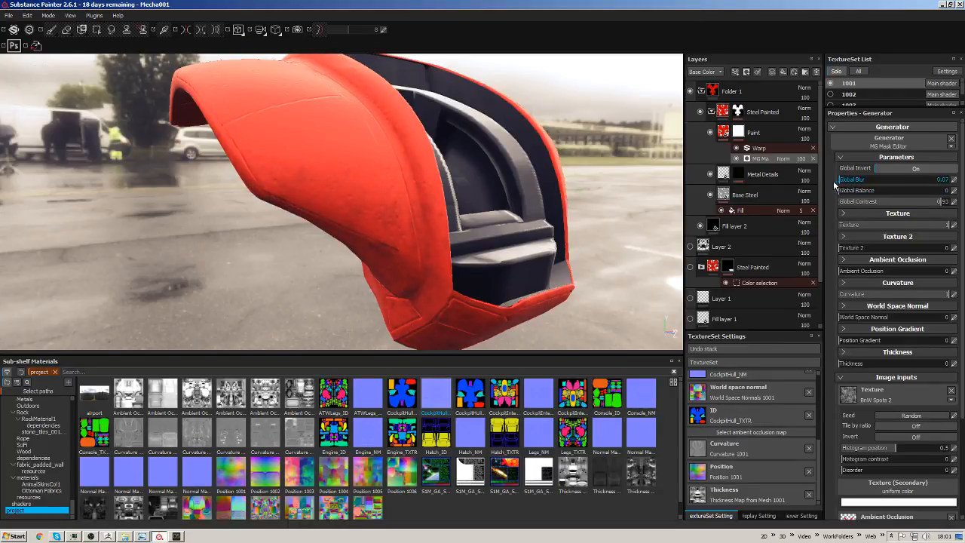
pyautogui.moveTo(839, 191); pyautogui.dragTo(914, 191)
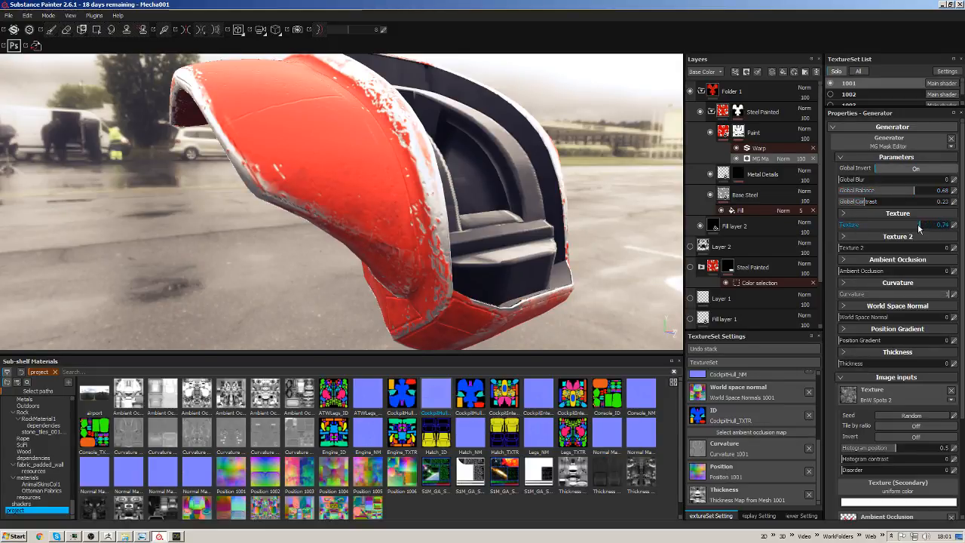
# Raise the Paint mask generator's Texture 2 amount to 1 and its World Space Normal amount to 0.27.
pyautogui.moveTo(865, 225); pyautogui.dragTo(959, 248)
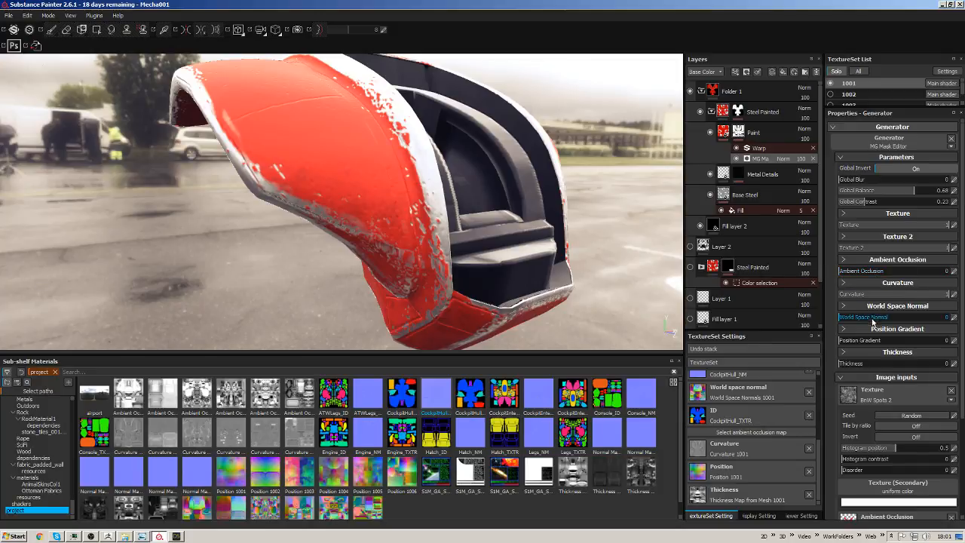
pyautogui.moveTo(843, 320)
pyautogui.mouseDown()
pyautogui.moveTo(883, 319)
pyautogui.moveTo(862, 321)
pyautogui.mouseUp()
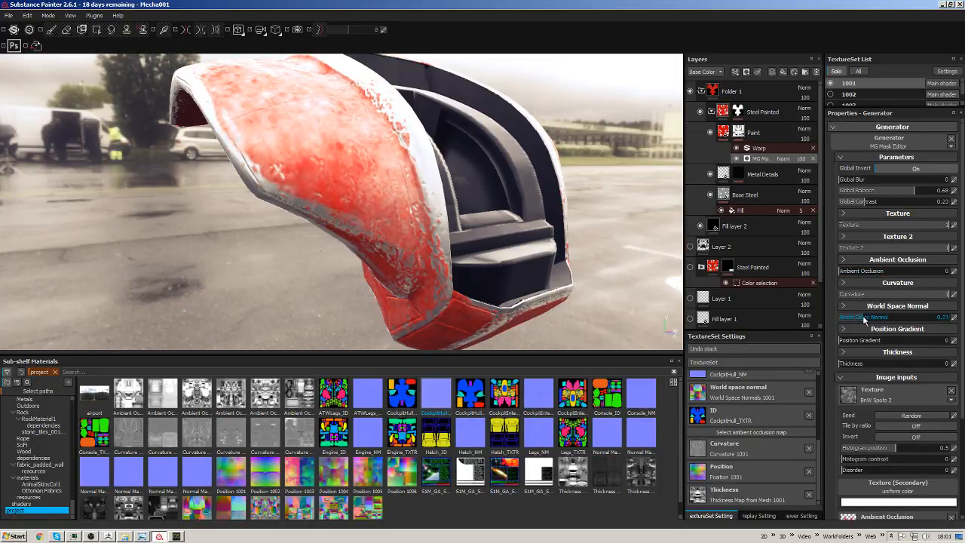
pyautogui.press('c')
pyautogui.press('m')
pyautogui.keyDown('alt'); pyautogui.moveTo(554, 193); pyautogui.dragTo(564, 220); pyautogui.keyUp('alt')
pyautogui.keyDown('alt'); pyautogui.moveTo(563, 220); pyautogui.dragTo(529, 204, button='right'); pyautogui.keyUp('alt')
pyautogui.keyDown('alt'); pyautogui.moveTo(530, 204); pyautogui.dragTo(551, 186); pyautogui.keyUp('alt')
pyautogui.moveTo(865, 319)
pyautogui.mouseDown()
pyautogui.moveTo(925, 323)
pyautogui.moveTo(871, 322)
pyautogui.mouseUp()
pyautogui.moveTo(559, 196)
pyautogui.keyDown('alt'); pyautogui.mouseDown()
pyautogui.moveTo(545, 188)
pyautogui.moveTo(495, 196)
pyautogui.moveTo(431, 218)
pyautogui.moveTo(547, 230)
pyautogui.moveTo(547, 211)
pyautogui.moveTo(512, 194)
pyautogui.moveTo(548, 186)
pyautogui.mouseUp(); pyautogui.keyUp('alt')
pyautogui.keyDown('alt'); pyautogui.moveTo(548, 186); pyautogui.dragTo(521, 169, button='middle'); pyautogui.keyUp('alt')
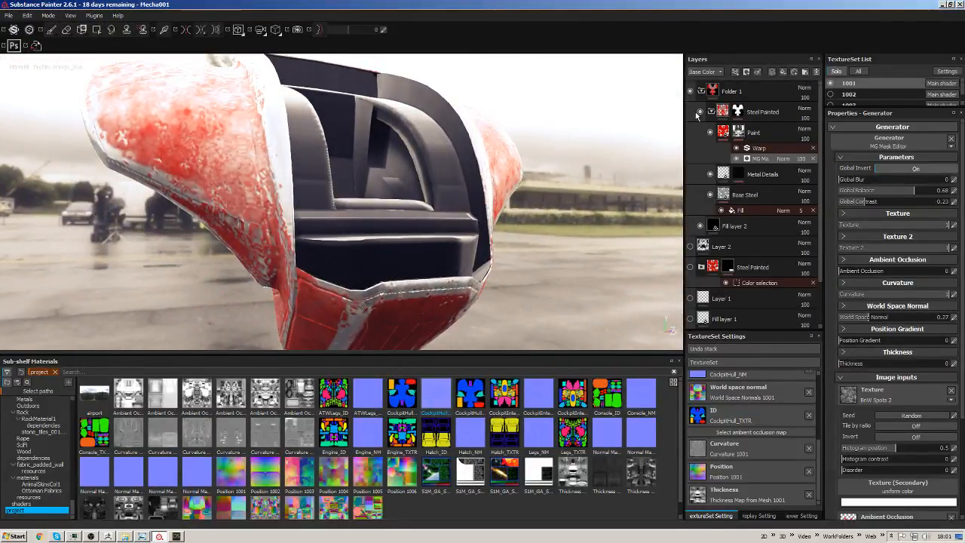
# Collapse the visible Steel Painted folder and check Fill layer 2's effect on the hull by hiding and showing it.
pyautogui.click(711, 112)
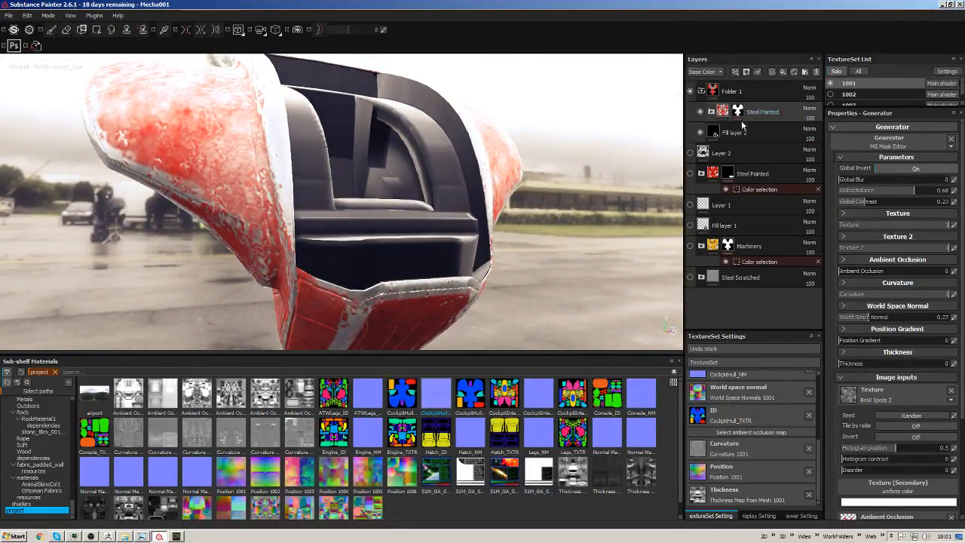
pyautogui.click(728, 133)
pyautogui.keyDown('alt'); pyautogui.moveTo(528, 181); pyautogui.dragTo(492, 193); pyautogui.keyUp('alt')
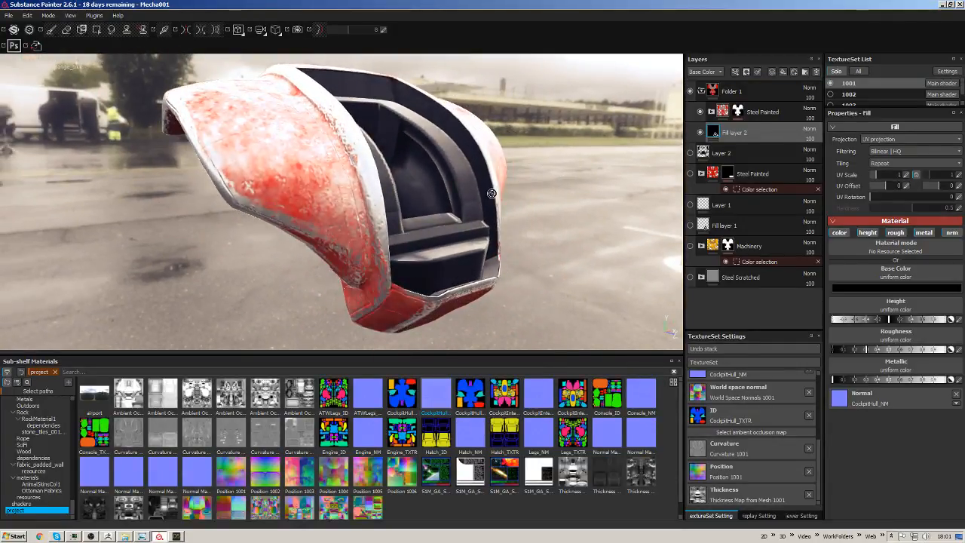
pyautogui.click(700, 133)
pyautogui.click(700, 134)
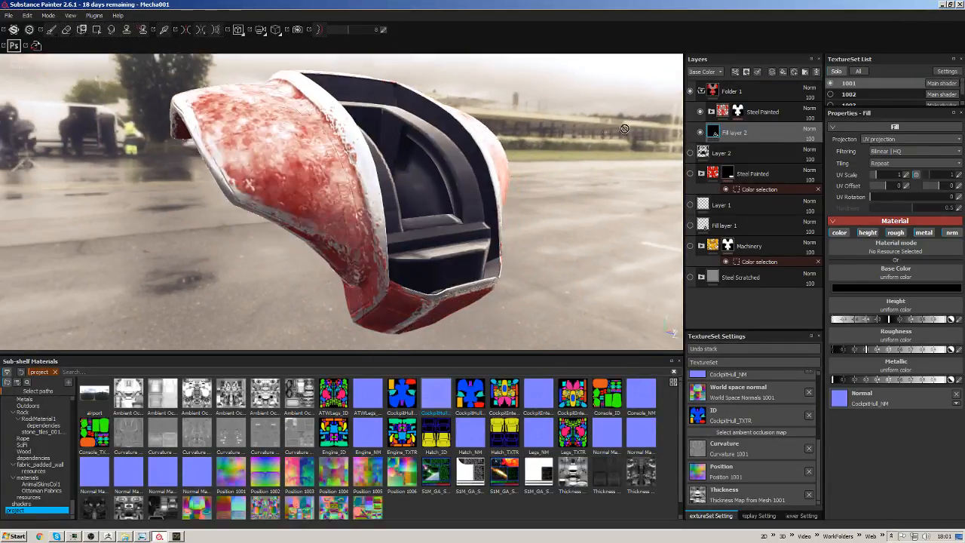
# Darken the Base Steel layer's base color to a blue-grey of about RGB 0.135, 0.152, 0.175.
pyautogui.click(712, 112)
pyautogui.doubleClick(745, 194)
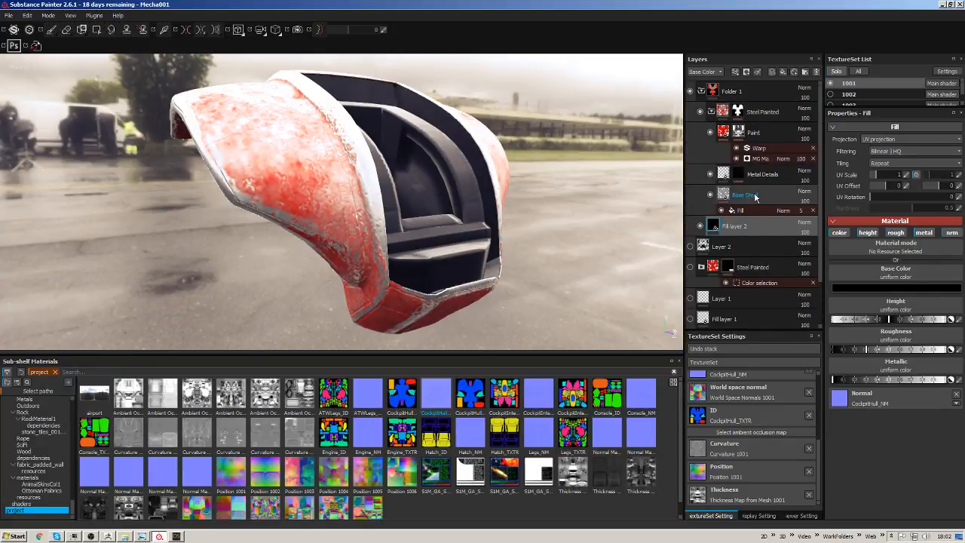
pyautogui.keyDown('alt'); pyautogui.moveTo(366, 178); pyautogui.dragTo(398, 205); pyautogui.keyUp('alt')
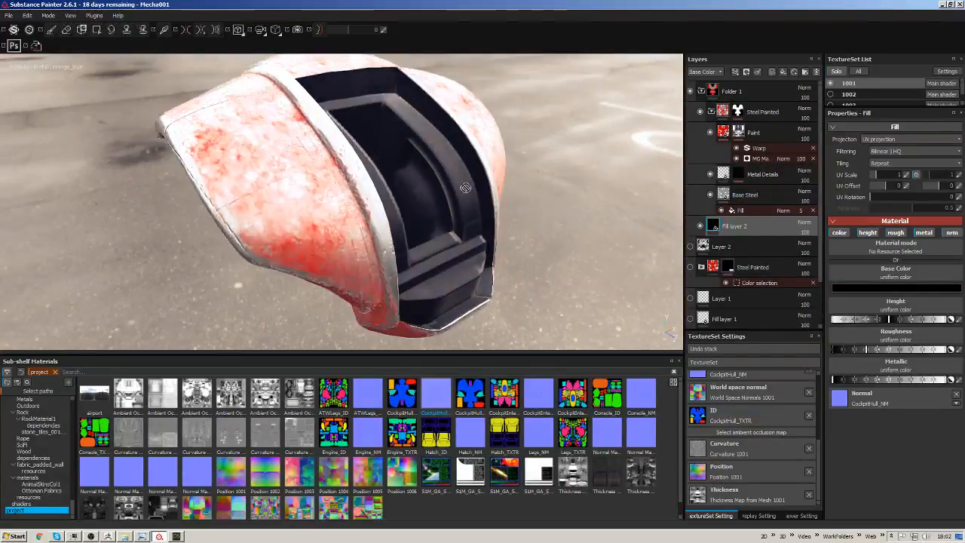
pyautogui.click(722, 199)
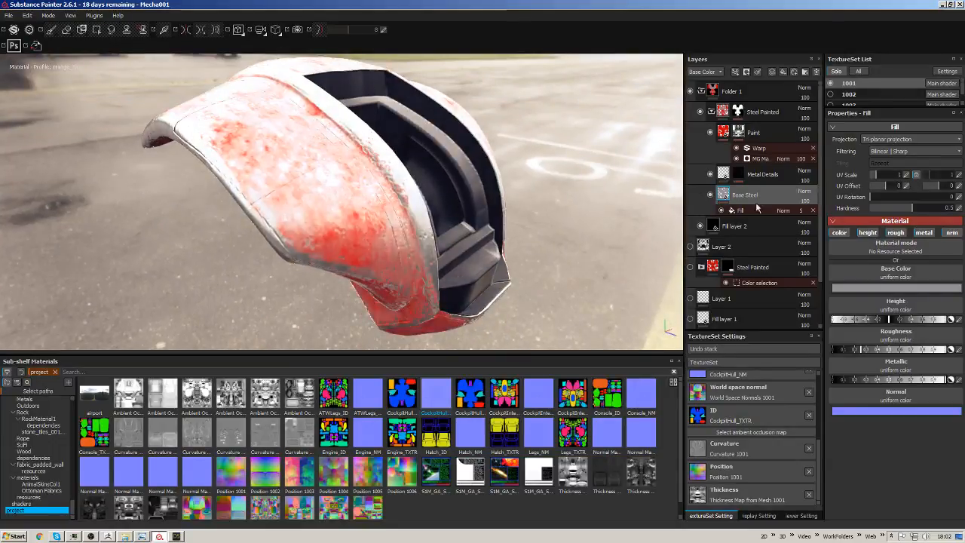
pyautogui.click(867, 288)
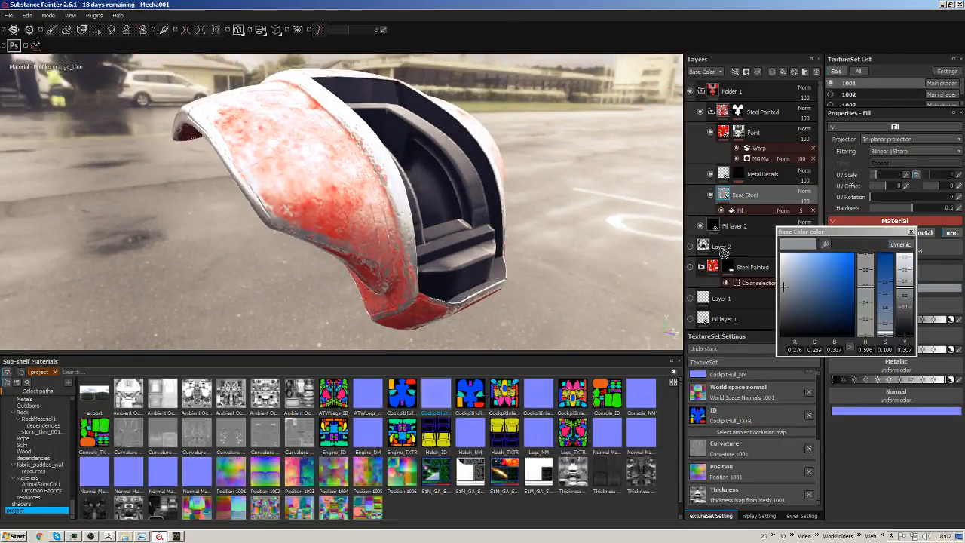
pyautogui.moveTo(817, 304)
pyautogui.mouseDown()
pyautogui.moveTo(810, 322)
pyautogui.moveTo(793, 300)
pyautogui.mouseUp()
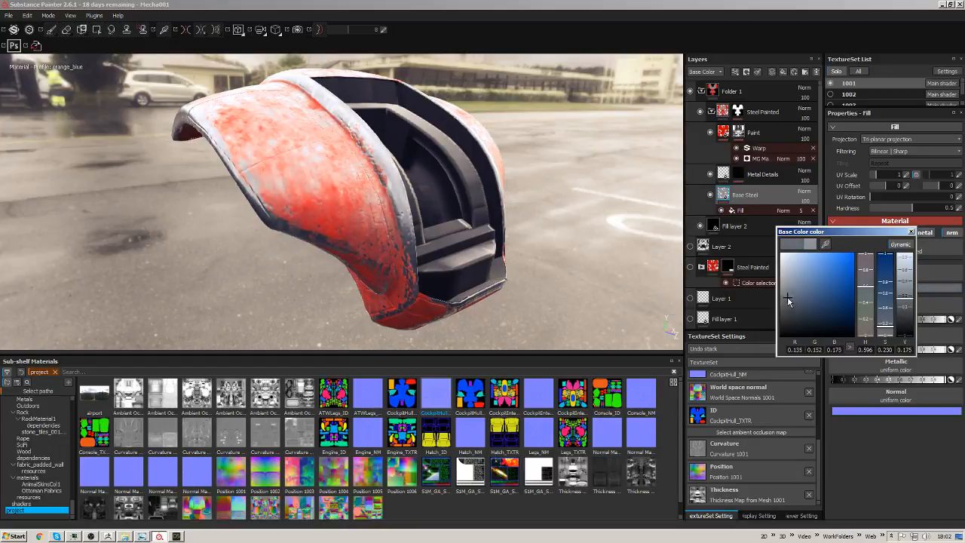
pyautogui.click(912, 232)
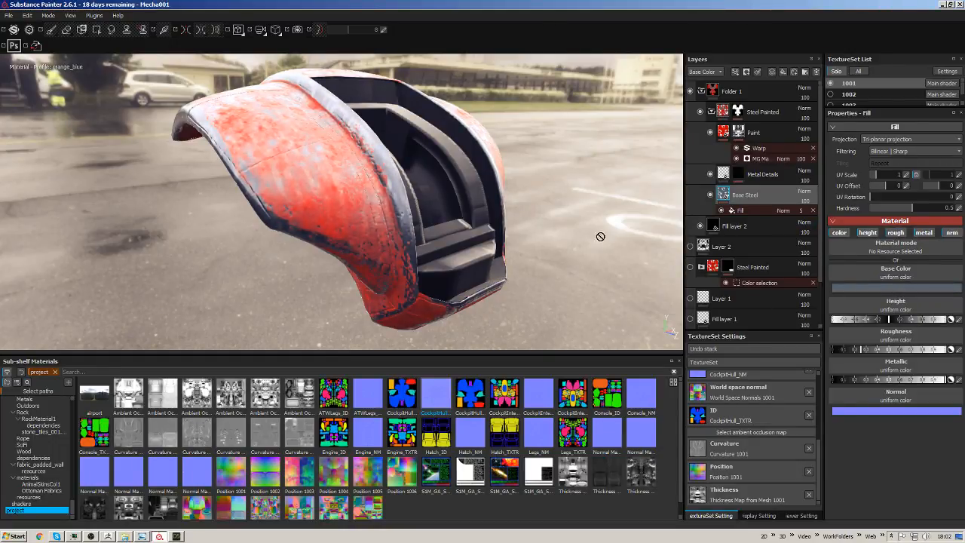
pyautogui.keyDown('alt'); pyautogui.moveTo(600, 236); pyautogui.dragTo(491, 216); pyautogui.keyUp('alt')
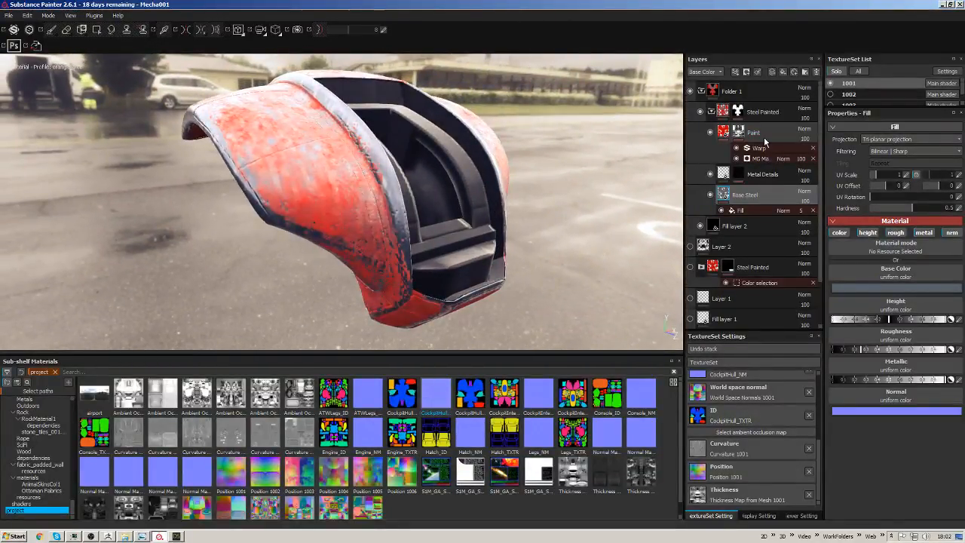
# Clear the shelf's project filter, search for rust, and add the Rust Coarse material directly above Base Steel in the Steel Painted folder.
pyautogui.click(777, 196)
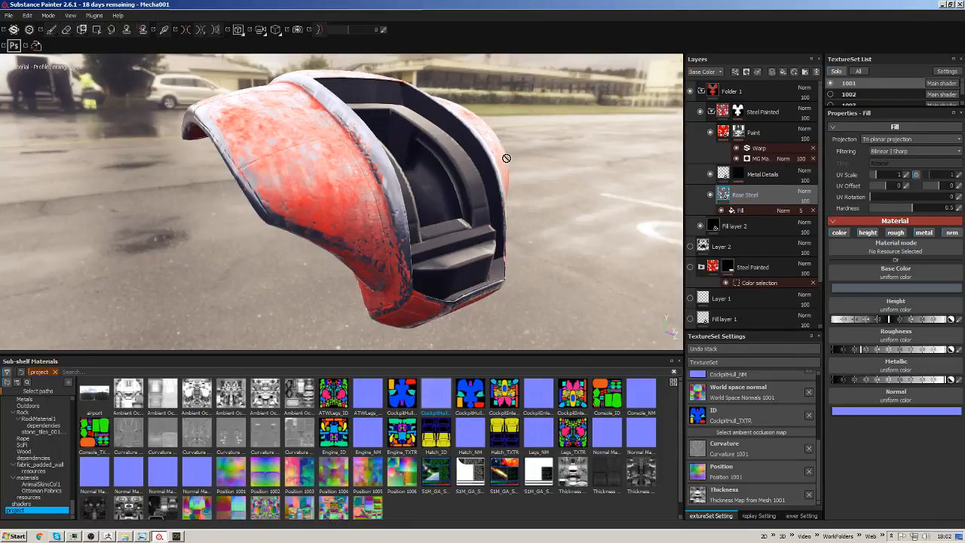
pyautogui.moveTo(759, 194); pyautogui.dragTo(517, 304)
pyautogui.moveTo(106, 479); pyautogui.dragTo(749, 201)
pyautogui.moveTo(679, 270); pyautogui.dragTo(745, 188)
pyautogui.click(57, 374)
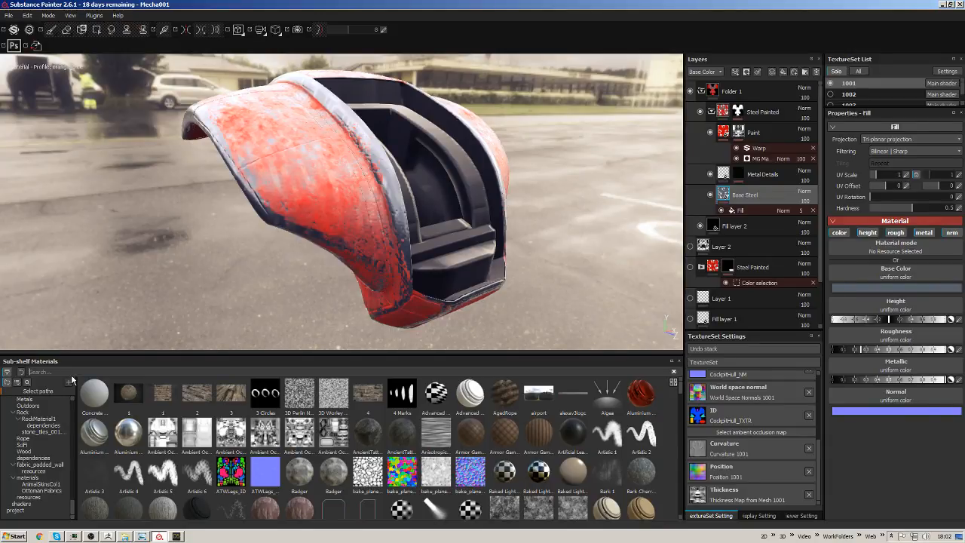
pyautogui.write('metal')
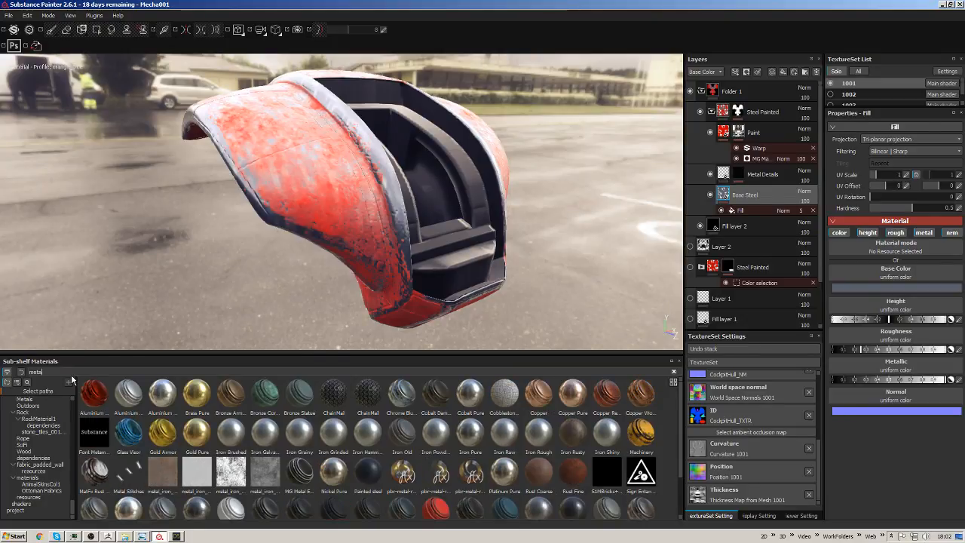
pyautogui.press('BackSpace')
pyautogui.write('rust')
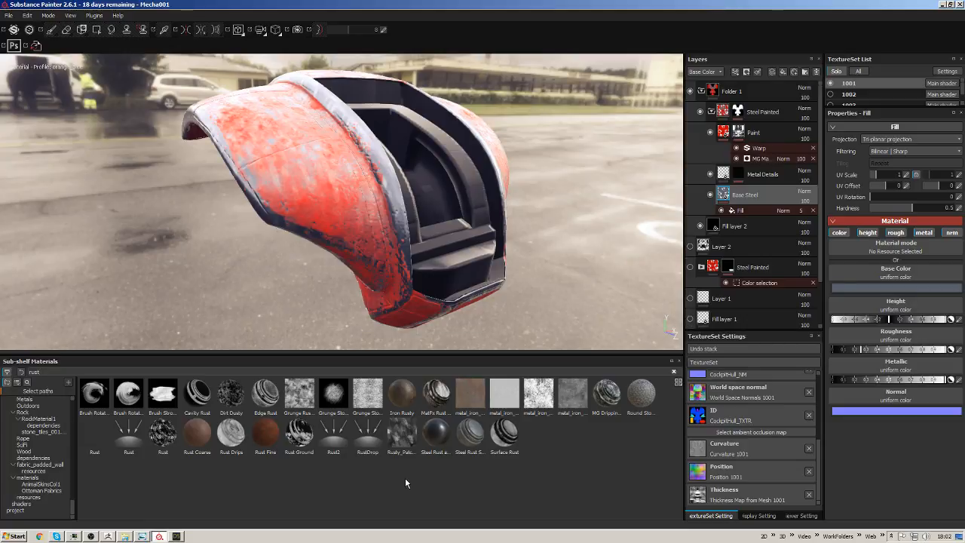
pyautogui.click(196, 440)
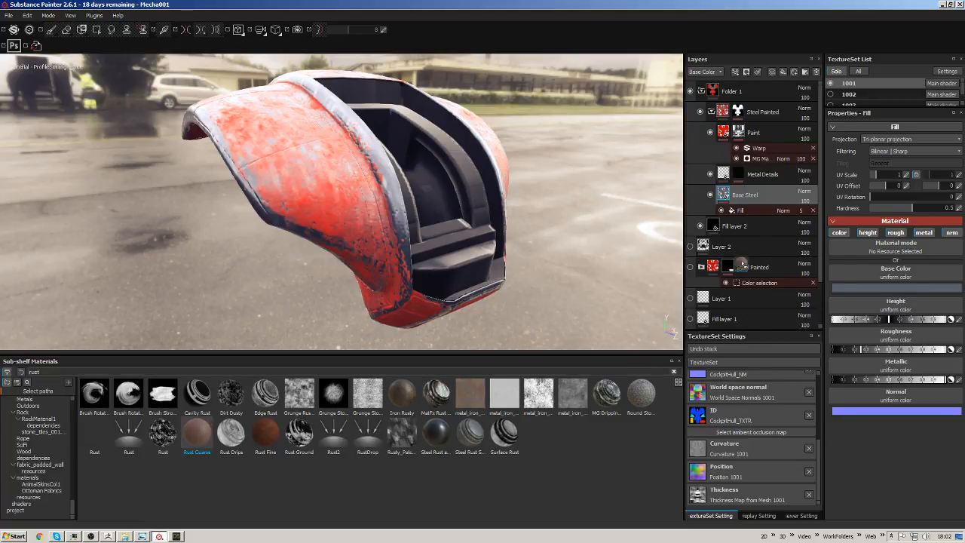
pyautogui.moveTo(743, 263); pyautogui.dragTo(760, 179)
pyautogui.moveTo(914, 188); pyautogui.dragTo(754, 190)
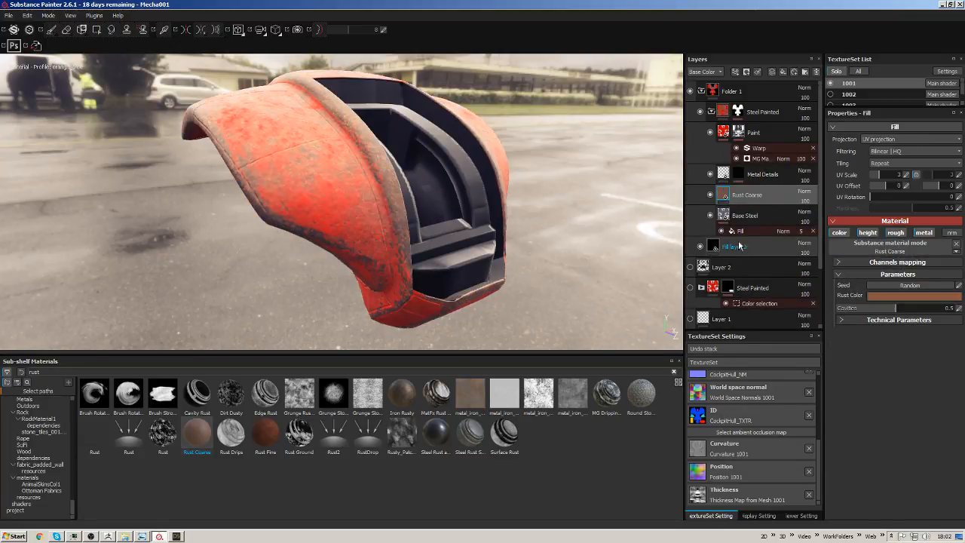
# Switch the Rust Coarse layer to tri-planar projection and set its UV scale to 0.72.
pyautogui.moveTo(468, 198)
pyautogui.keyDown('alt'); pyautogui.mouseDown()
pyautogui.moveTo(421, 196)
pyautogui.moveTo(452, 192)
pyautogui.mouseUp(); pyautogui.keyUp('alt')
pyautogui.scroll(3, 517, 189)
pyautogui.keyDown('alt'); pyautogui.moveTo(642, 211); pyautogui.dragTo(573, 208); pyautogui.keyUp('alt')
pyautogui.doubleClick(741, 196)
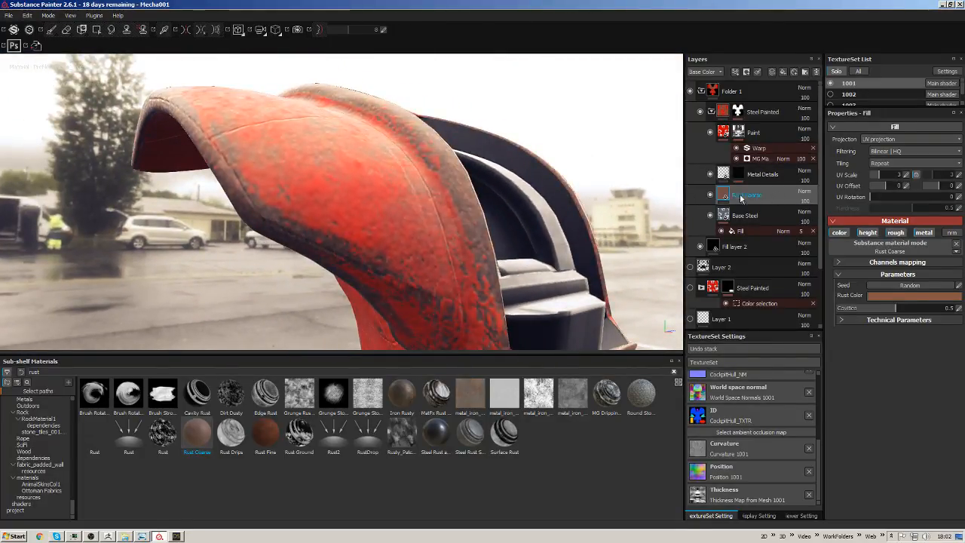
pyautogui.click(892, 140)
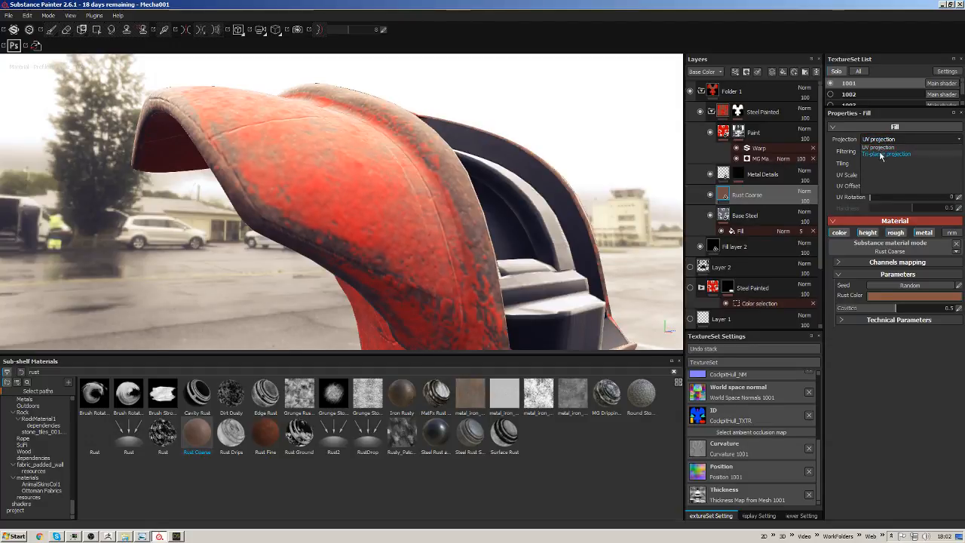
pyautogui.click(882, 154)
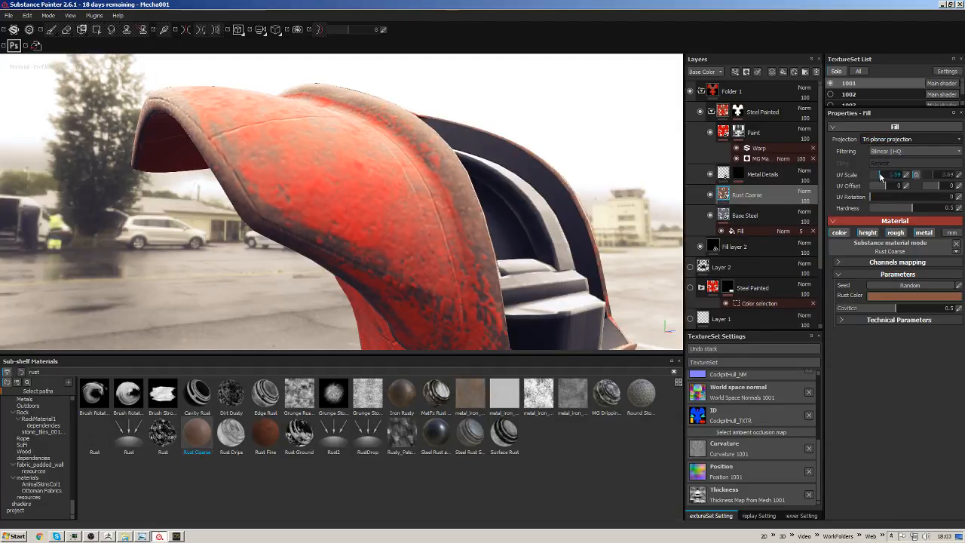
pyautogui.moveTo(881, 176); pyautogui.dragTo(877, 176)
pyautogui.keyDown('alt'); pyautogui.moveTo(641, 231); pyautogui.dragTo(564, 236); pyautogui.keyUp('alt')
# Raise the texture set's size to 2048 and inspect the rusted hull from both sides.
pyautogui.click(767, 516)
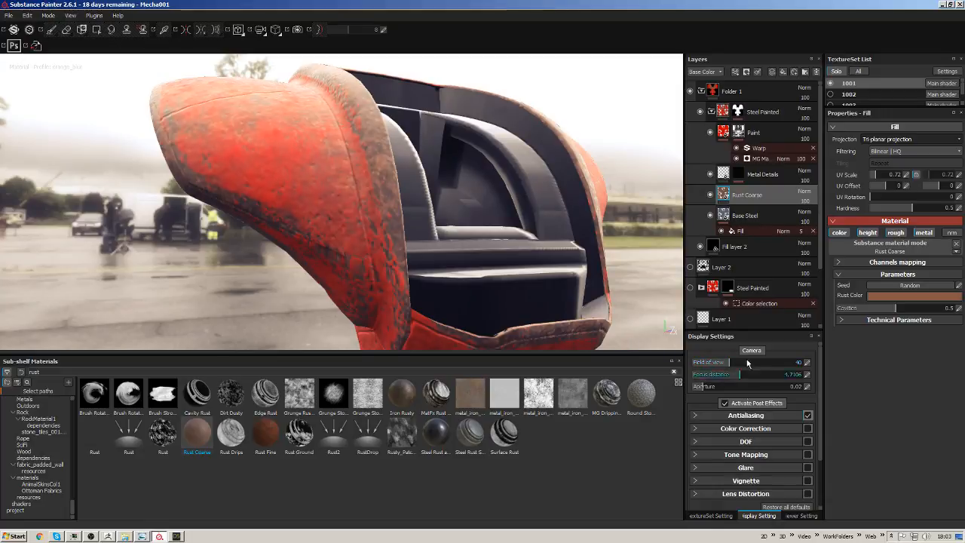
pyautogui.click(800, 515)
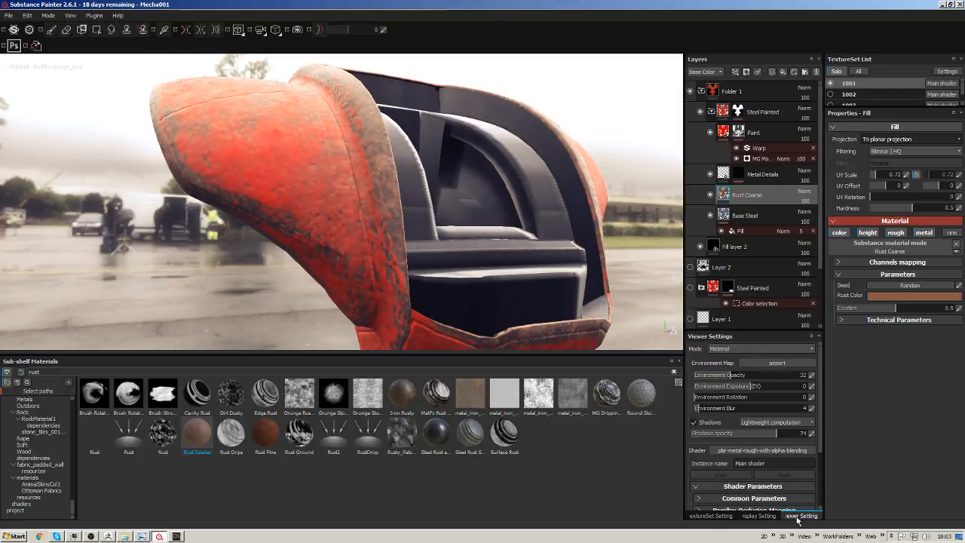
pyautogui.click(720, 516)
pyautogui.click(819, 381)
pyautogui.click(736, 372)
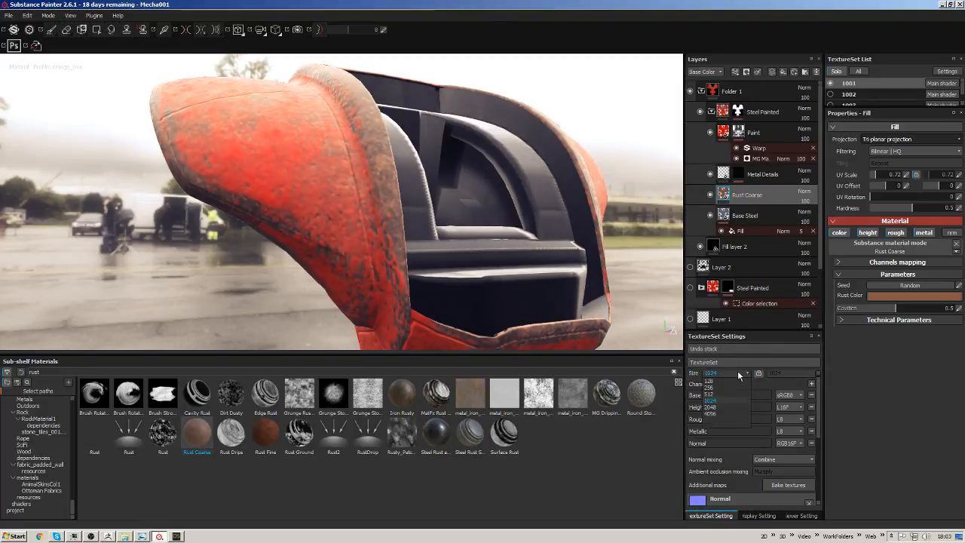
pyautogui.click(721, 405)
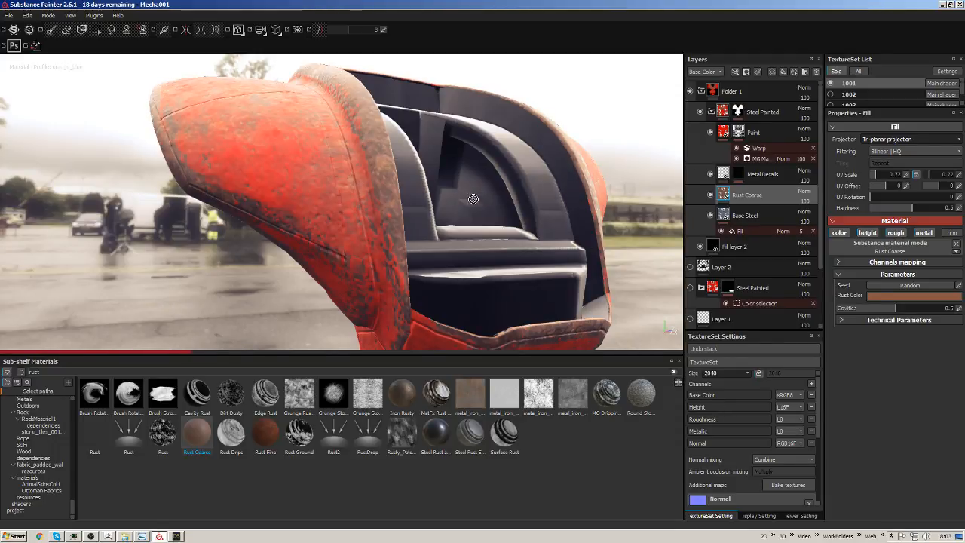
pyautogui.keyDown('alt'); pyautogui.moveTo(593, 177); pyautogui.dragTo(530, 196); pyautogui.keyUp('alt')
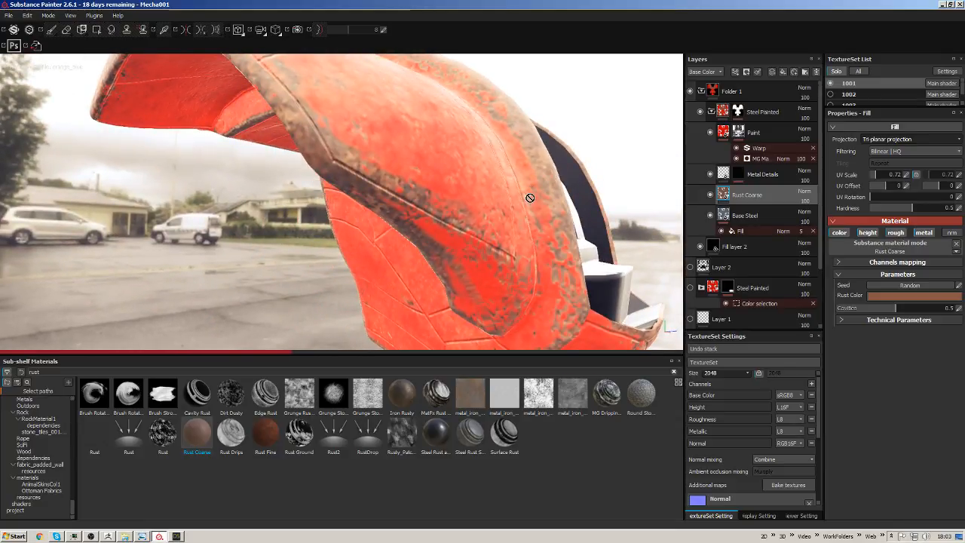
pyautogui.keyDown('alt'); pyautogui.moveTo(502, 211); pyautogui.dragTo(459, 254, button='middle'); pyautogui.keyUp('alt')
pyautogui.keyDown('alt'); pyautogui.moveTo(459, 254); pyautogui.dragTo(448, 123, button='right'); pyautogui.keyUp('alt')
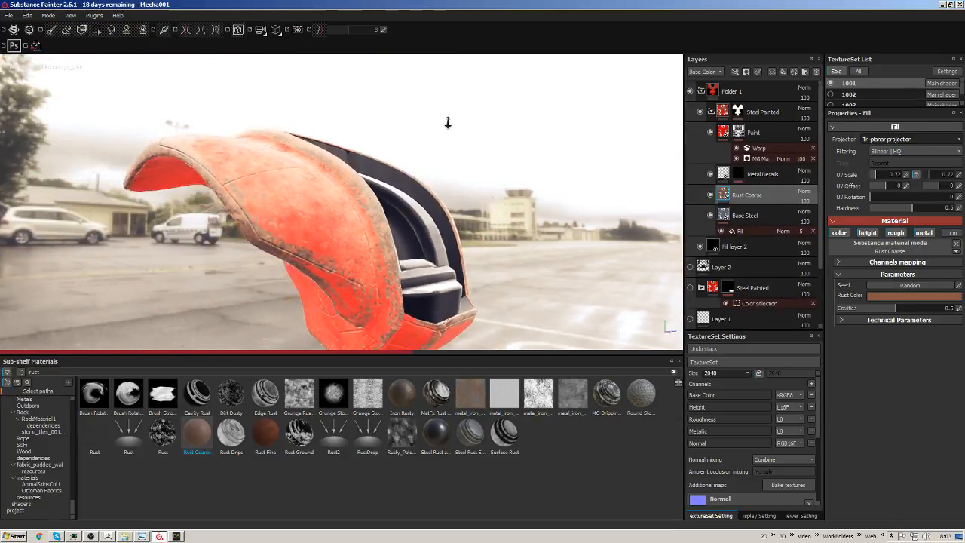
pyautogui.keyDown('alt'); pyautogui.moveTo(448, 122); pyautogui.dragTo(291, 222); pyautogui.keyUp('alt')
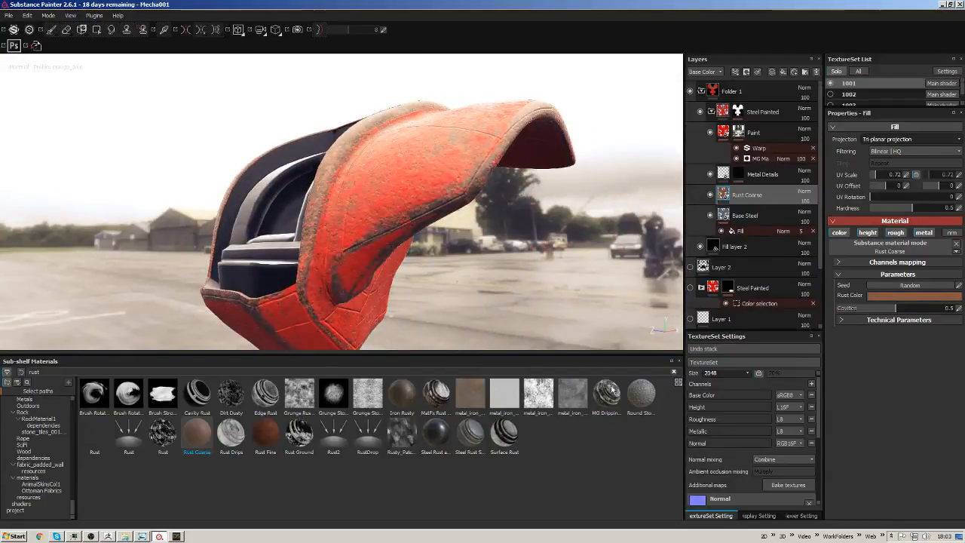
# Enable tone mapping in the display settings and set the orange_blue color profile's white point to about 0.23.
pyautogui.click(759, 516)
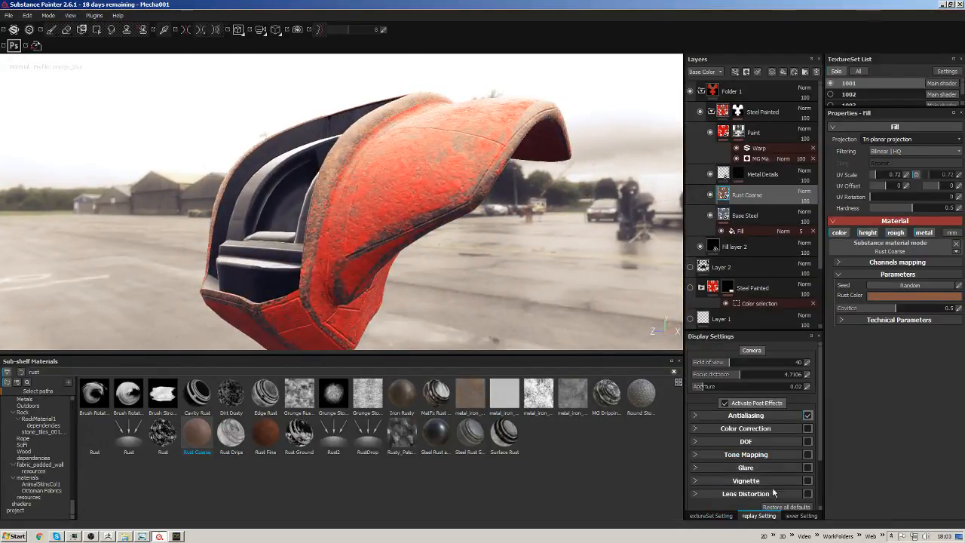
pyautogui.click(802, 515)
pyautogui.scroll(-3, 821, 438)
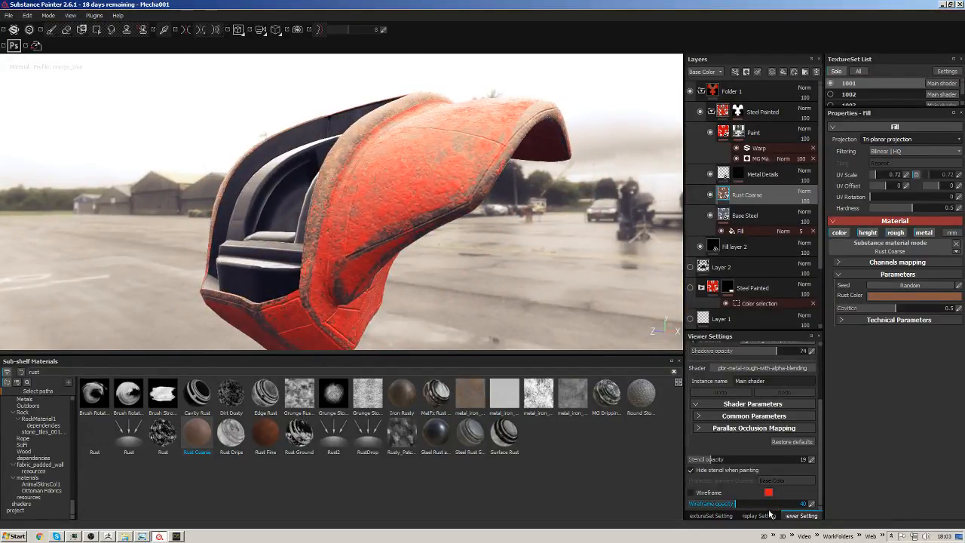
pyautogui.click(760, 515)
pyautogui.scroll(-2, 818, 449)
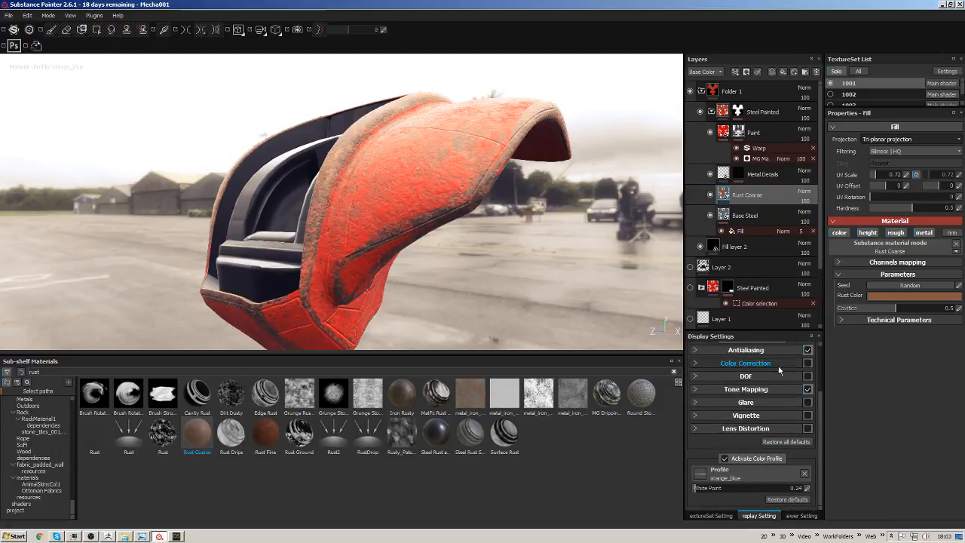
pyautogui.click(702, 488)
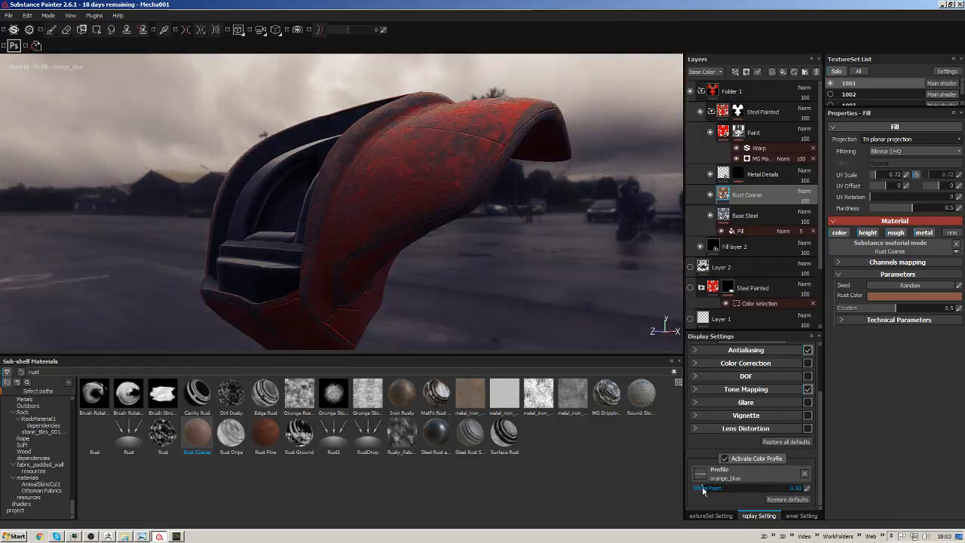
pyautogui.moveTo(702, 487); pyautogui.dragTo(696, 487)
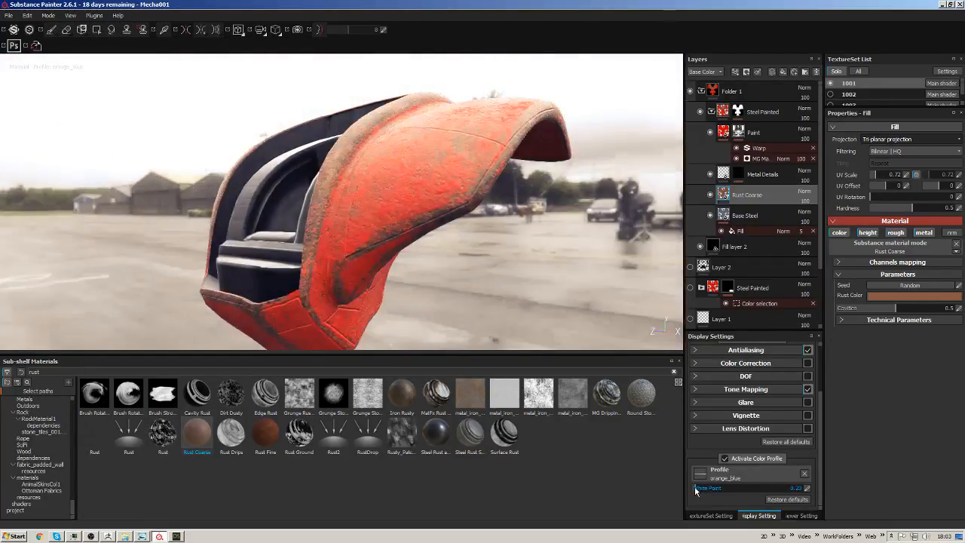
# Set the tone mapping exposure to 1.07 and gamma to 0.82, and the color profile's white point to about 0.18.
pyautogui.click(729, 391)
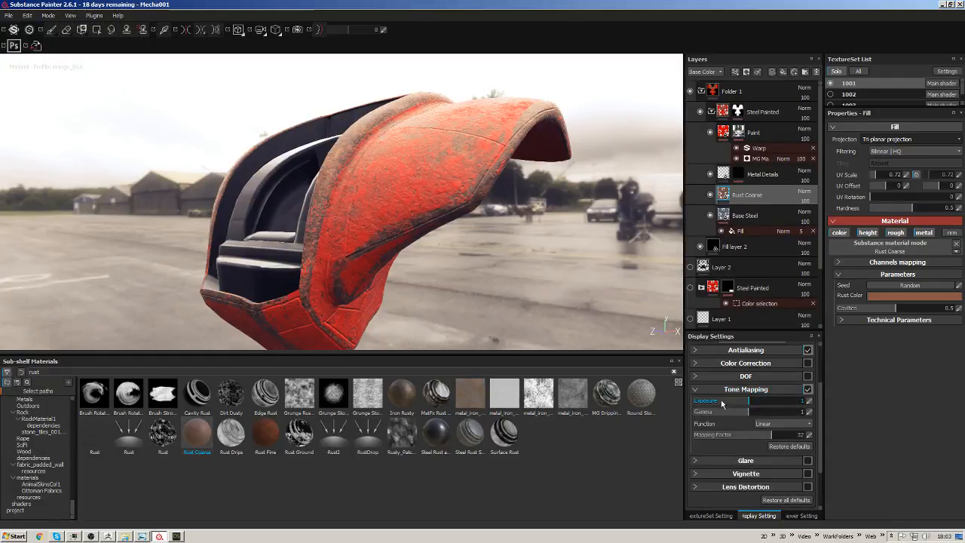
pyautogui.moveTo(749, 402)
pyautogui.mouseDown()
pyautogui.moveTo(735, 402)
pyautogui.moveTo(745, 402)
pyautogui.moveTo(737, 413)
pyautogui.moveTo(762, 404)
pyautogui.moveTo(741, 413)
pyautogui.mouseUp()
pyautogui.keyDown('alt'); pyautogui.moveTo(332, 220); pyautogui.dragTo(634, 279); pyautogui.keyUp('alt')
pyautogui.scroll(-2, 798, 489)
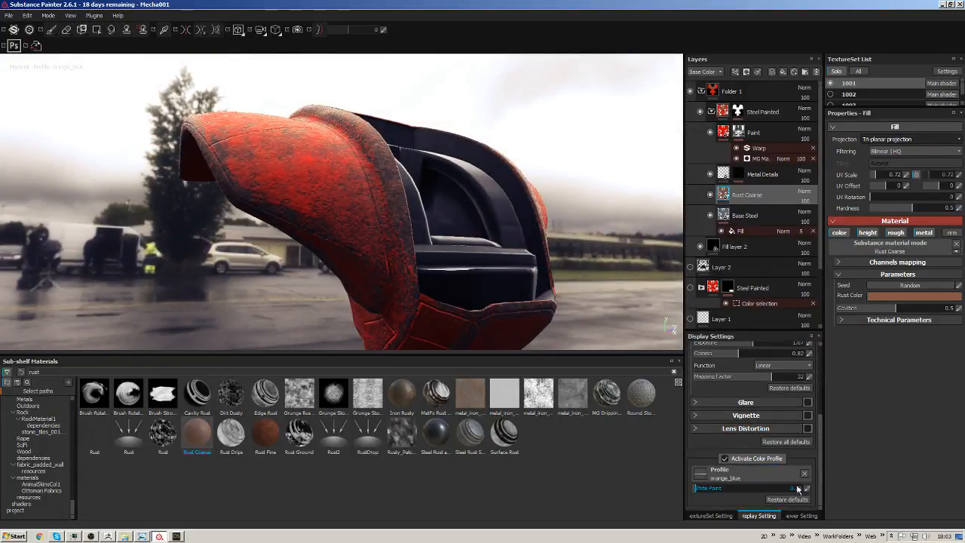
pyautogui.moveTo(798, 489); pyautogui.dragTo(693, 489)
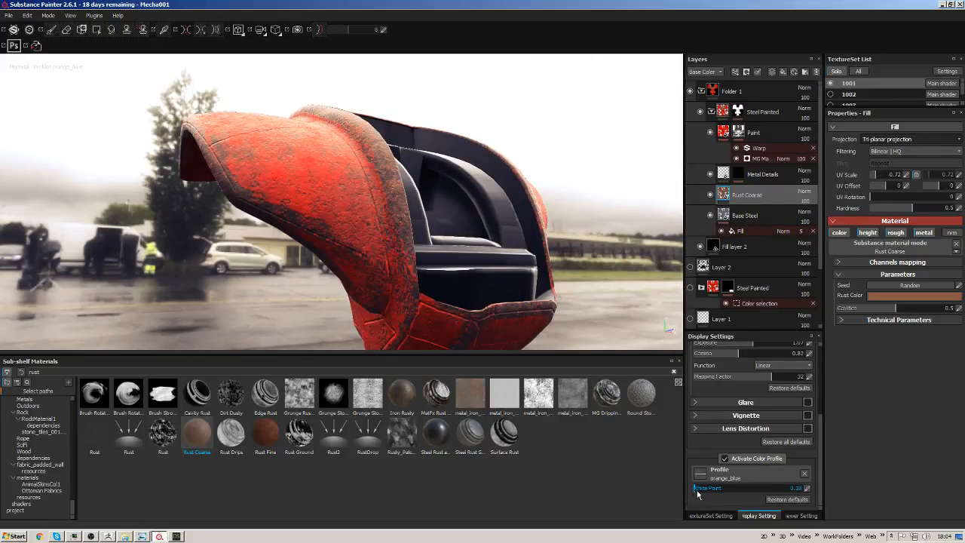
pyautogui.keyDown('alt'); pyautogui.moveTo(452, 172); pyautogui.dragTo(489, 181); pyautogui.keyUp('alt')
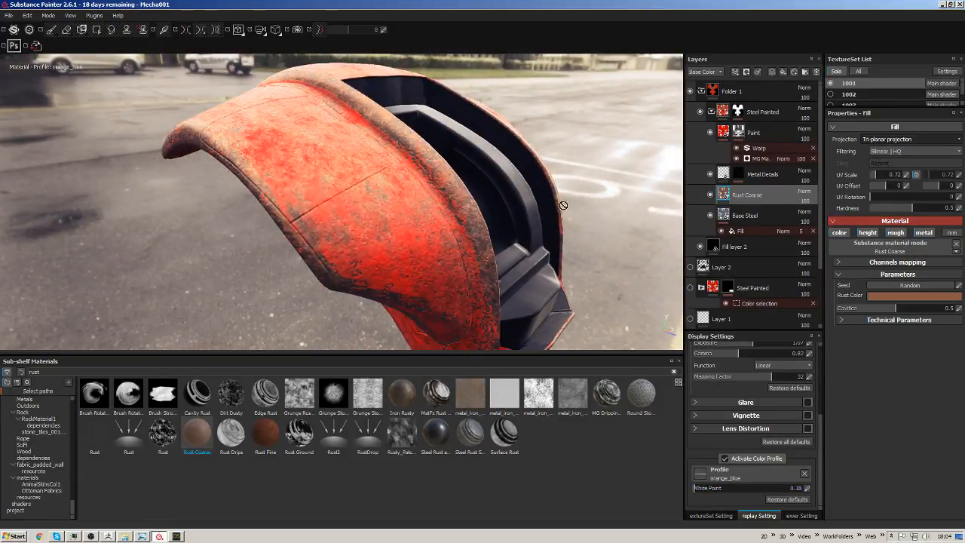
pyautogui.keyDown('alt'); pyautogui.moveTo(563, 207); pyautogui.dragTo(667, 272); pyautogui.keyUp('alt')
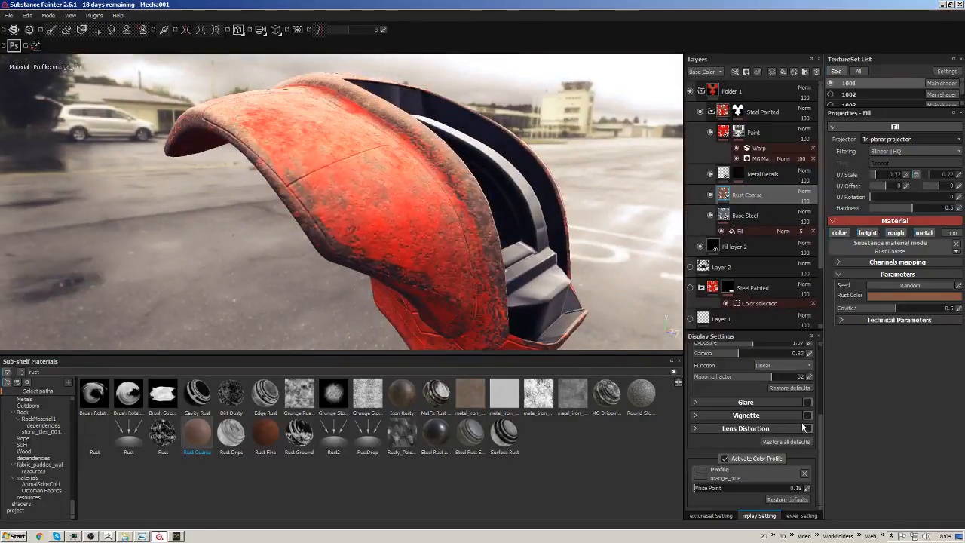
# Set the viewer's environment opacity to 24 and the environment blur to 13.
pyautogui.click(801, 516)
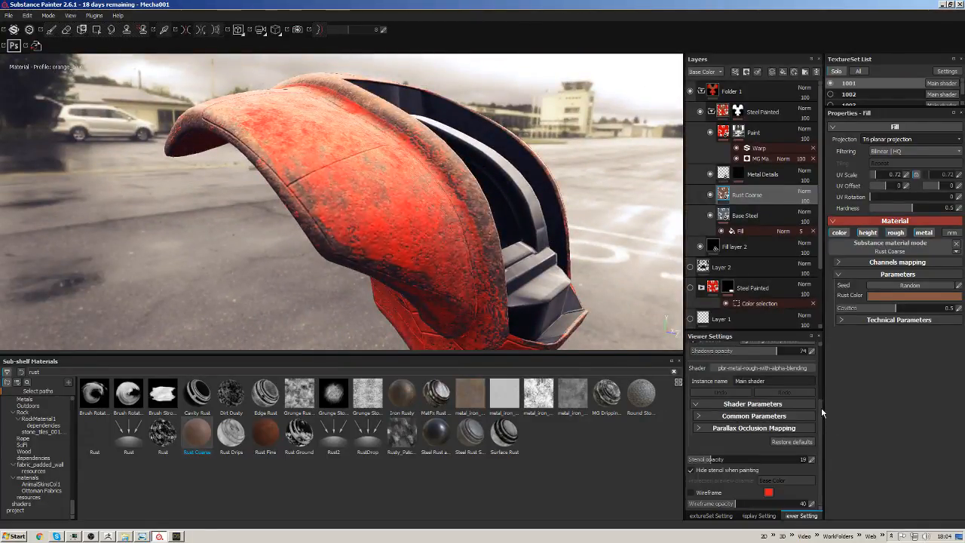
pyautogui.scroll(3, 822, 407)
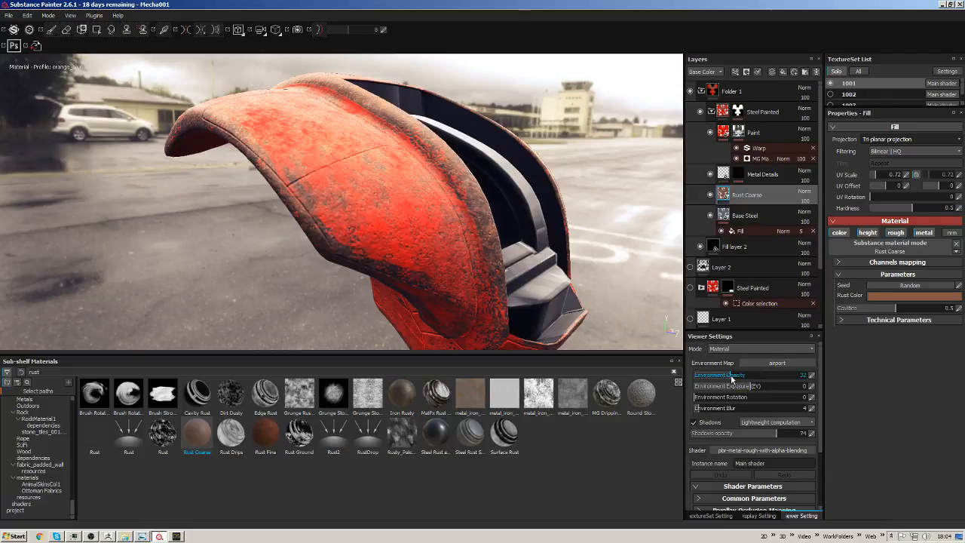
pyautogui.moveTo(739, 375); pyautogui.dragTo(720, 369)
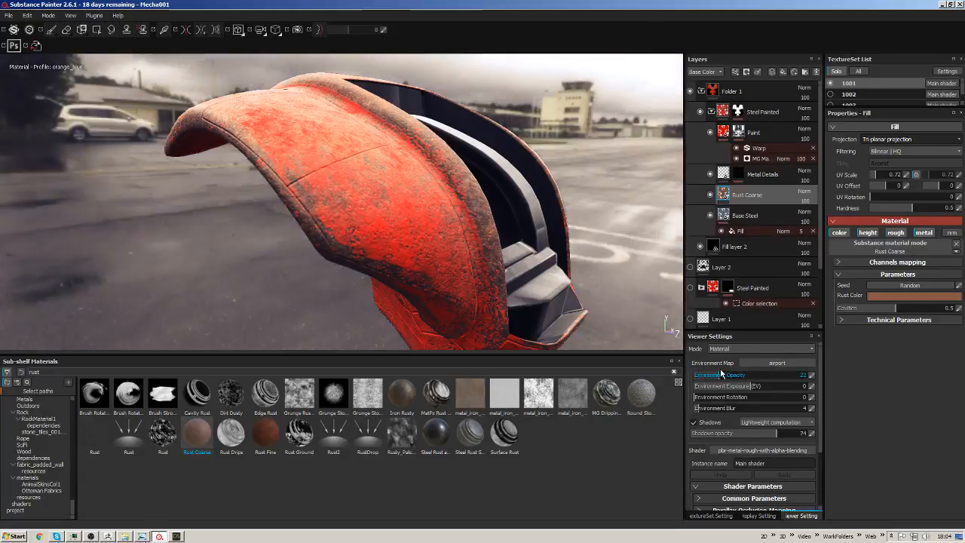
pyautogui.click(721, 408)
pyautogui.moveTo(720, 410)
pyautogui.mouseDown()
pyautogui.moveTo(694, 409)
pyautogui.moveTo(707, 409)
pyautogui.mouseUp()
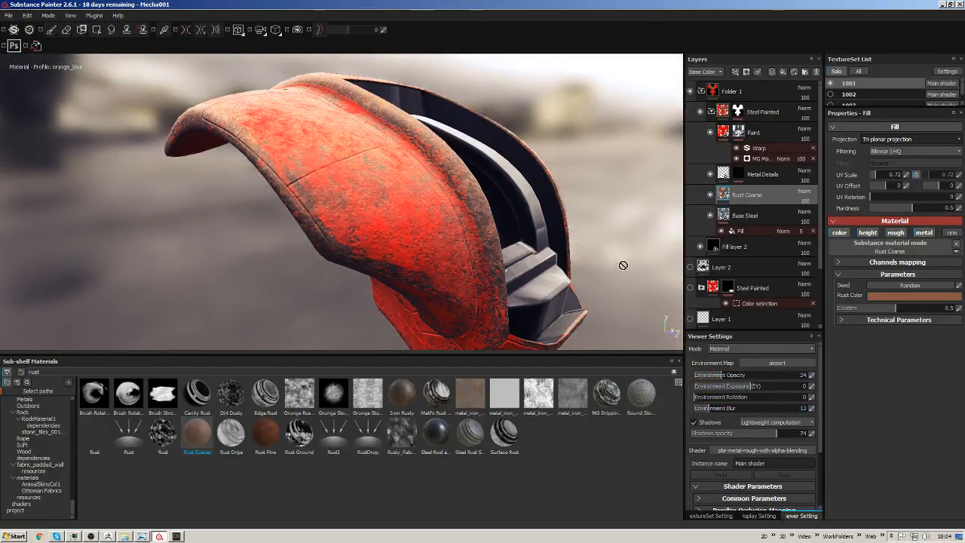
pyautogui.keyDown('alt'); pyautogui.moveTo(623, 265); pyautogui.dragTo(556, 252); pyautogui.keyUp('alt')
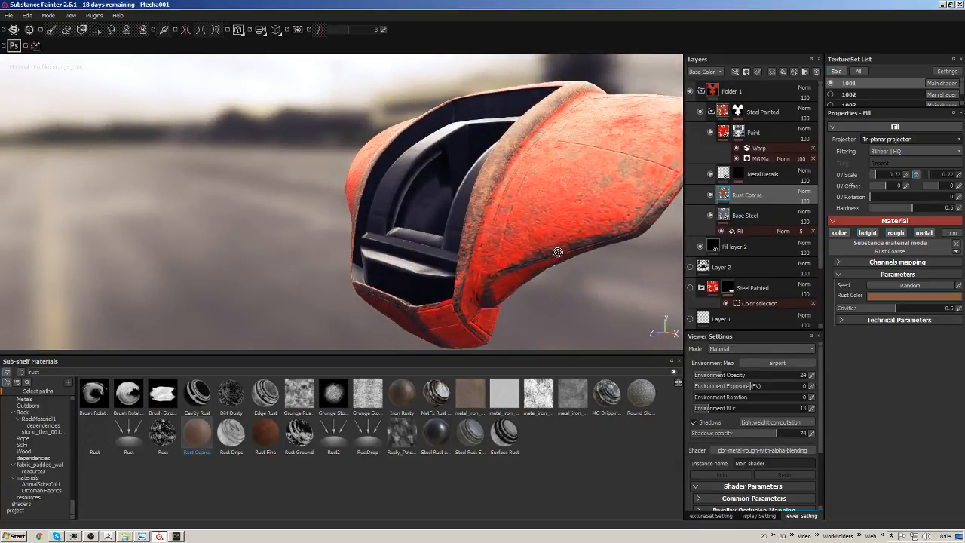
pyautogui.moveTo(411, 235)
pyautogui.keyDown('alt'); pyautogui.mouseDown()
pyautogui.moveTo(543, 244)
pyautogui.moveTo(497, 279)
pyautogui.moveTo(478, 216)
pyautogui.moveTo(446, 211)
pyautogui.moveTo(422, 235)
pyautogui.moveTo(550, 231)
pyautogui.moveTo(528, 209)
pyautogui.moveTo(419, 214)
pyautogui.moveTo(420, 243)
pyautogui.moveTo(446, 226)
pyautogui.moveTo(538, 238)
pyautogui.moveTo(416, 188)
pyautogui.moveTo(397, 233)
pyautogui.moveTo(430, 138)
pyautogui.moveTo(488, 261)
pyautogui.moveTo(567, 174)
pyautogui.moveTo(564, 151)
pyautogui.moveTo(578, 133)
pyautogui.moveTo(554, 233)
pyautogui.moveTo(406, 249)
pyautogui.moveTo(423, 226)
pyautogui.mouseUp(); pyautogui.keyUp('alt')
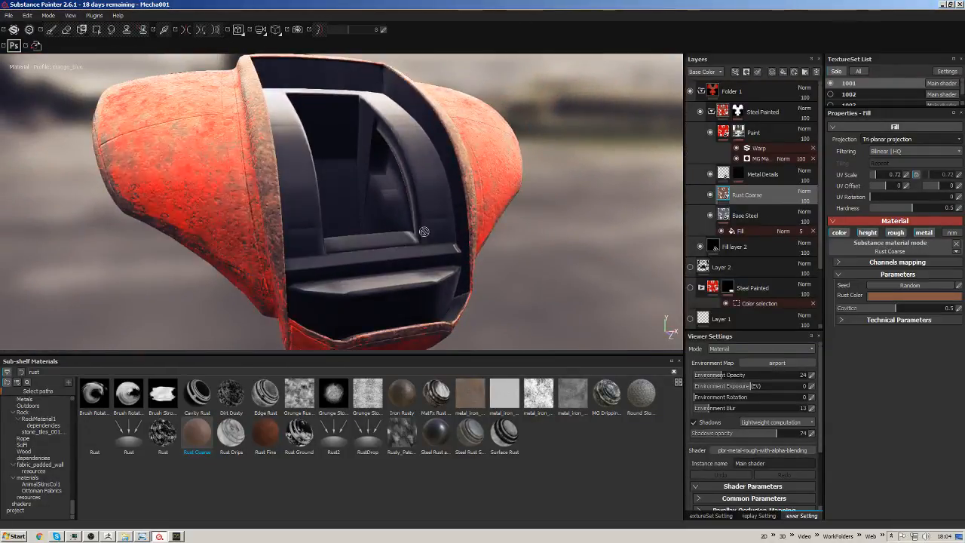
# Collapse the Steel Painted folder inside Folder 1 and select Fill layer 2 beneath it.
pyautogui.click(711, 111)
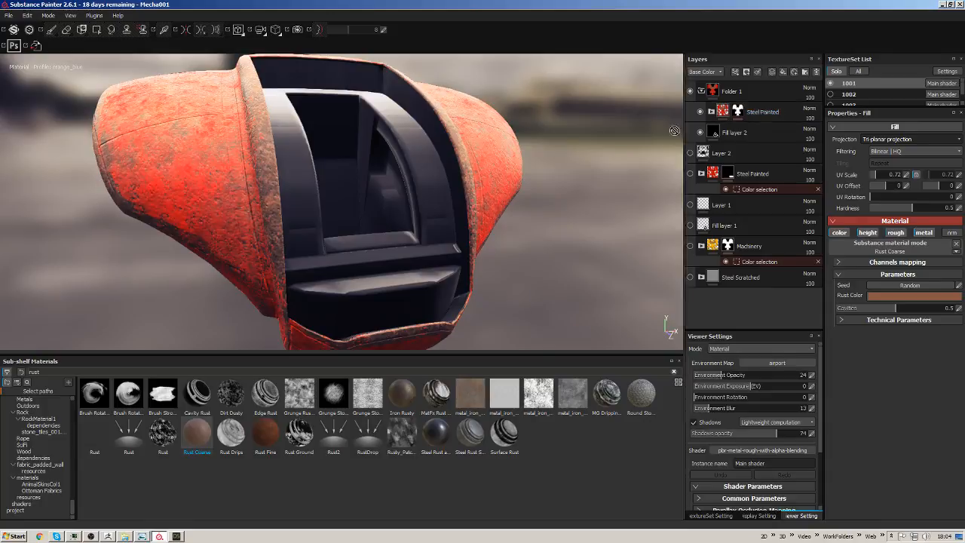
pyautogui.keyDown('alt'); pyautogui.moveTo(419, 270); pyautogui.dragTo(457, 165); pyautogui.keyUp('alt')
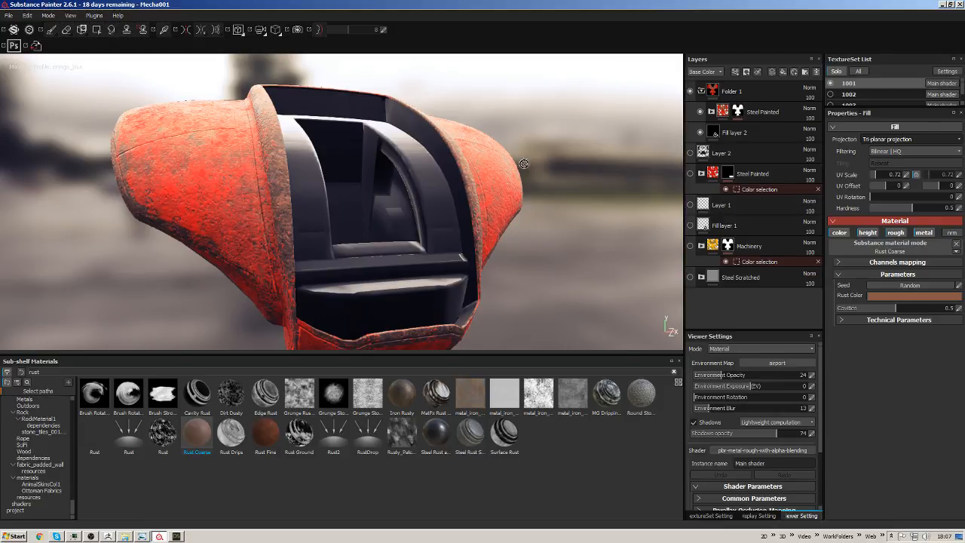
pyautogui.keyDown('alt'); pyautogui.moveTo(524, 163); pyautogui.dragTo(373, 226); pyautogui.keyUp('alt')
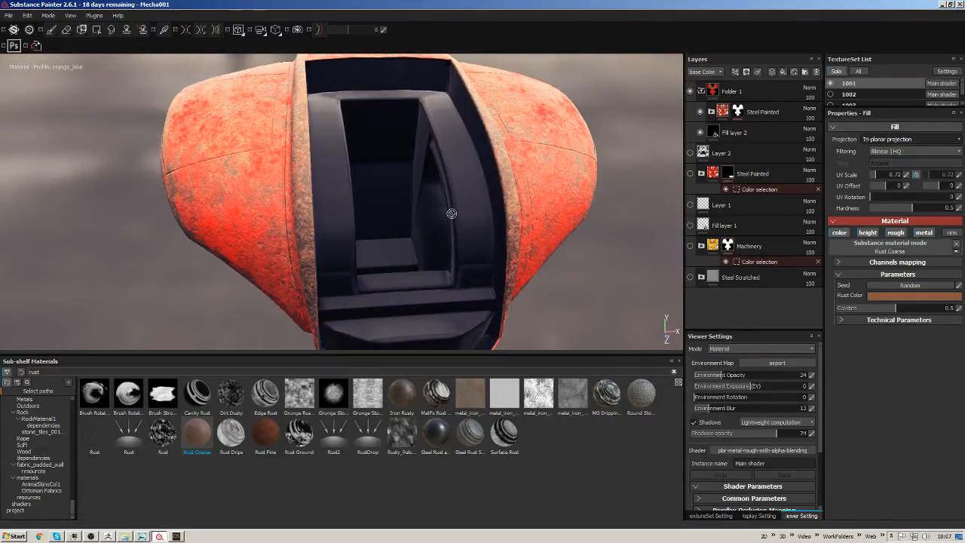
pyautogui.keyDown('alt'); pyautogui.moveTo(407, 200); pyautogui.dragTo(381, 146); pyautogui.keyUp('alt')
pyautogui.moveTo(397, 178)
pyautogui.keyDown('alt'); pyautogui.mouseDown()
pyautogui.moveTo(391, 194)
pyautogui.moveTo(395, 182)
pyautogui.mouseUp(); pyautogui.keyUp('alt')
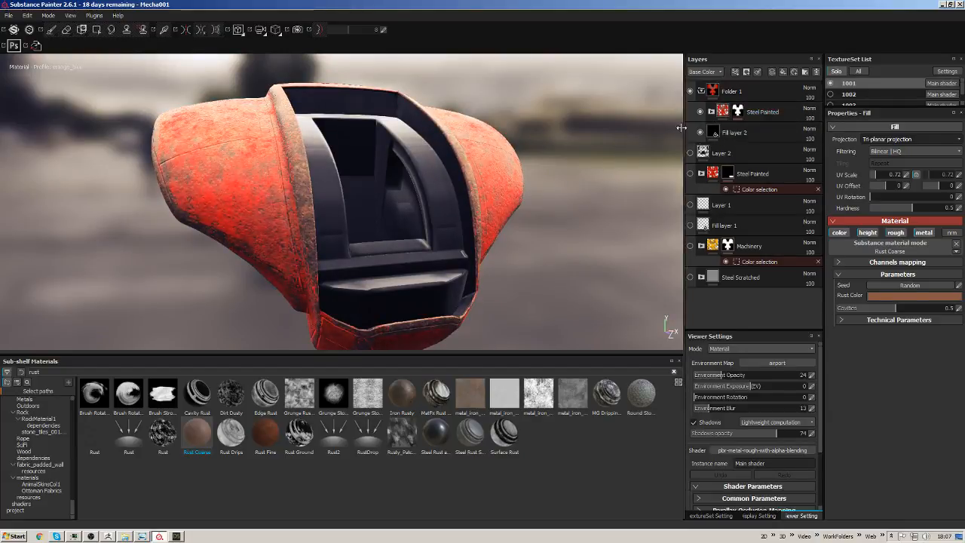
pyautogui.click(762, 112)
pyautogui.click(764, 133)
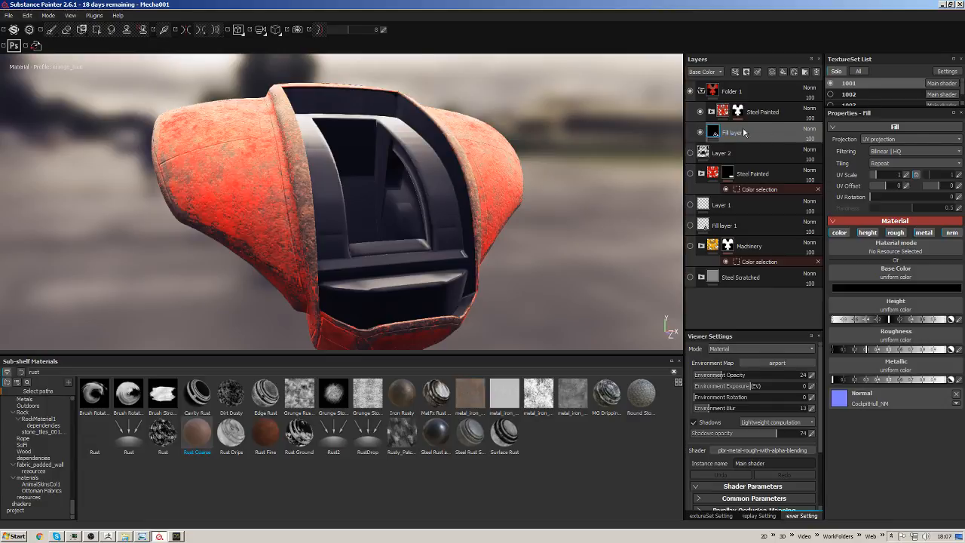
pyautogui.moveTo(744, 138); pyautogui.dragTo(681, 195)
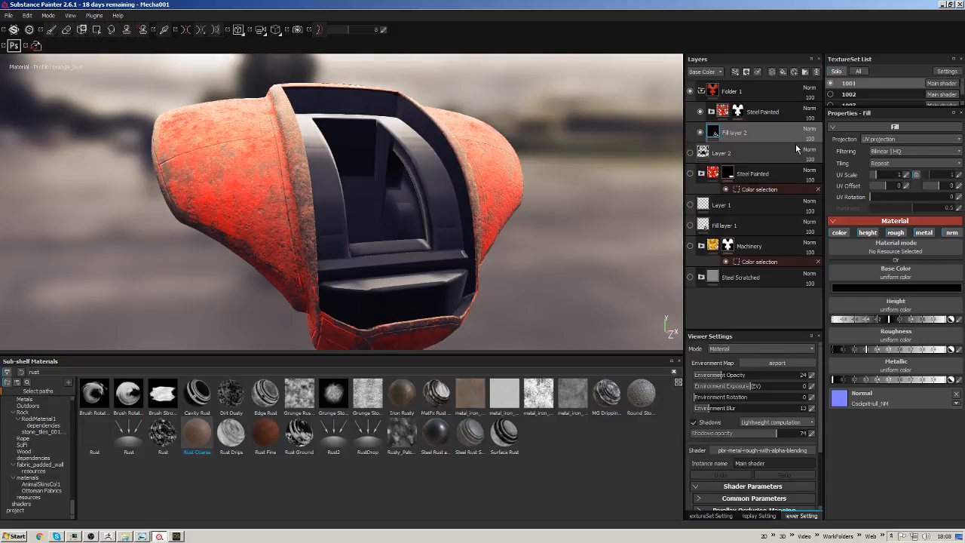
pyautogui.keyDown('alt'); pyautogui.moveTo(553, 168); pyautogui.dragTo(515, 157); pyautogui.keyUp('alt')
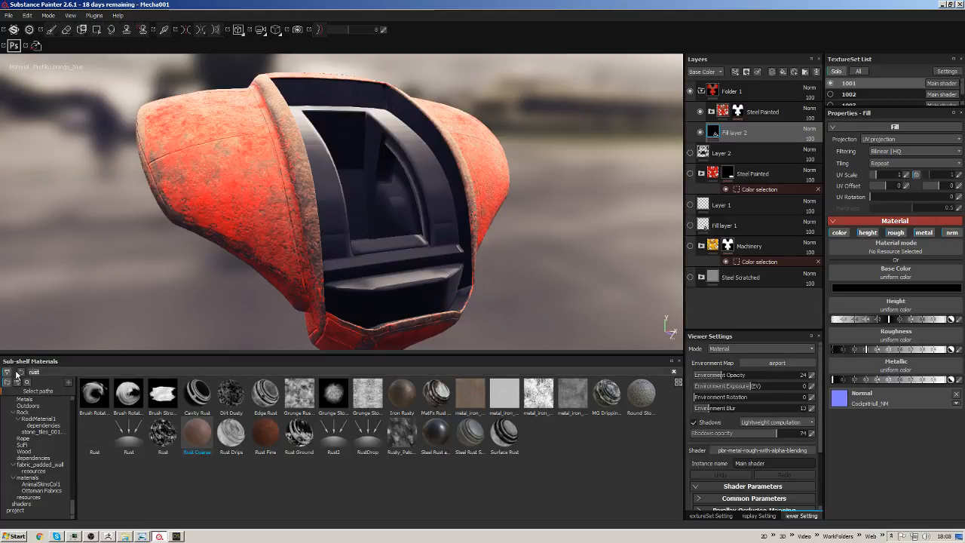
# Search the shelf for aluminum and add the Aluminium Brushed Worn material between the Steel Painted folder and Fill layer 2.
pyautogui.press('BackSpace')
pyautogui.press('BackSpace')
pyautogui.press('BackSpace')
pyautogui.press('BackSpace')
pyautogui.write('alum')
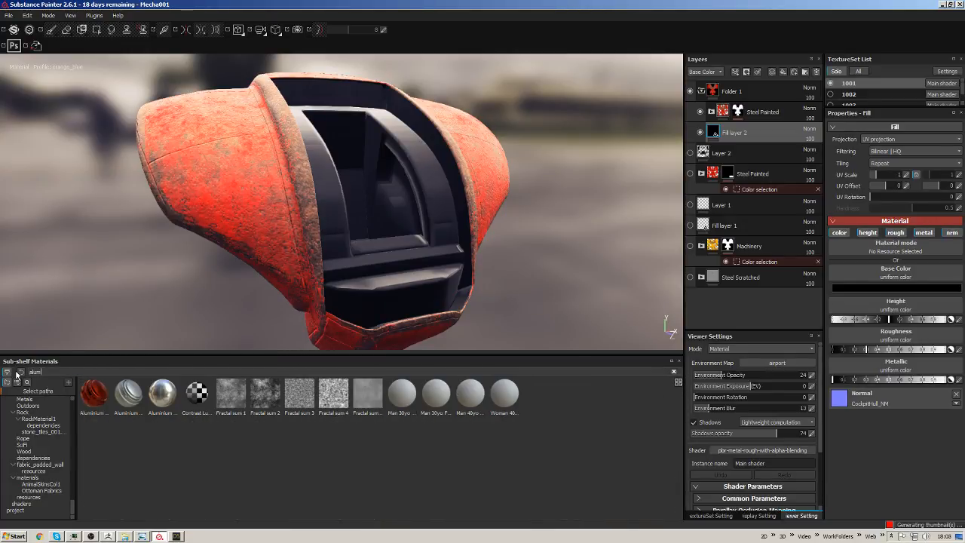
pyautogui.write('inum')
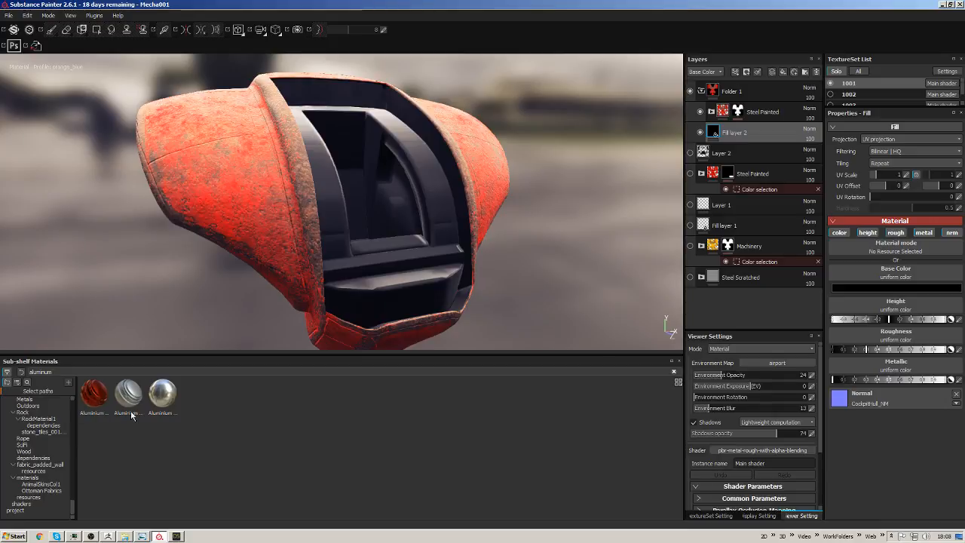
pyautogui.moveTo(130, 393)
pyautogui.mouseDown()
pyautogui.moveTo(794, 134)
pyautogui.moveTo(763, 118)
pyautogui.mouseUp()
pyautogui.click(766, 138)
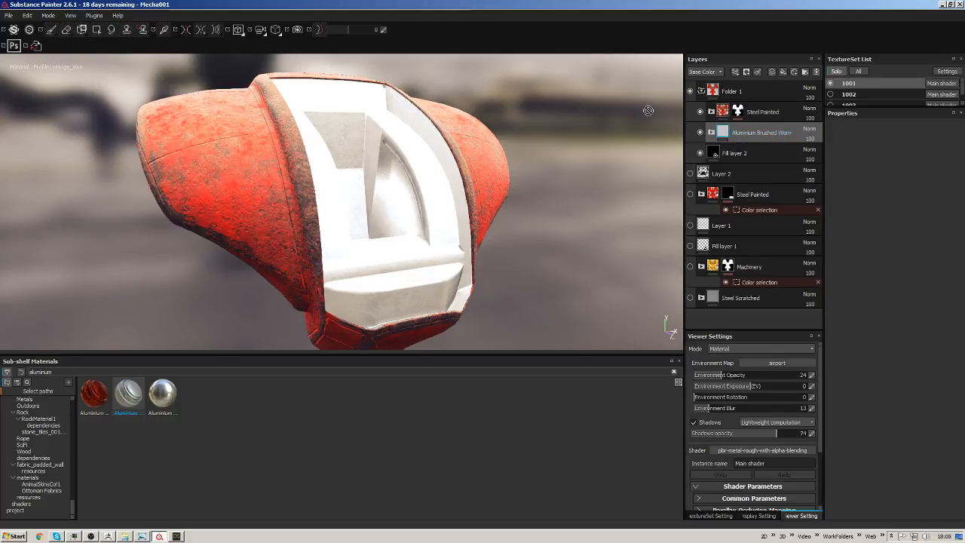
# Inspect the brushed aluminium on the hull's interior and delete the Aluminium Brushed Worn layer.
pyautogui.moveTo(521, 161)
pyautogui.keyDown('alt'); pyautogui.mouseDown()
pyautogui.moveTo(578, 170)
pyautogui.moveTo(566, 144)
pyautogui.moveTo(577, 177)
pyautogui.mouseUp(); pyautogui.keyUp('alt')
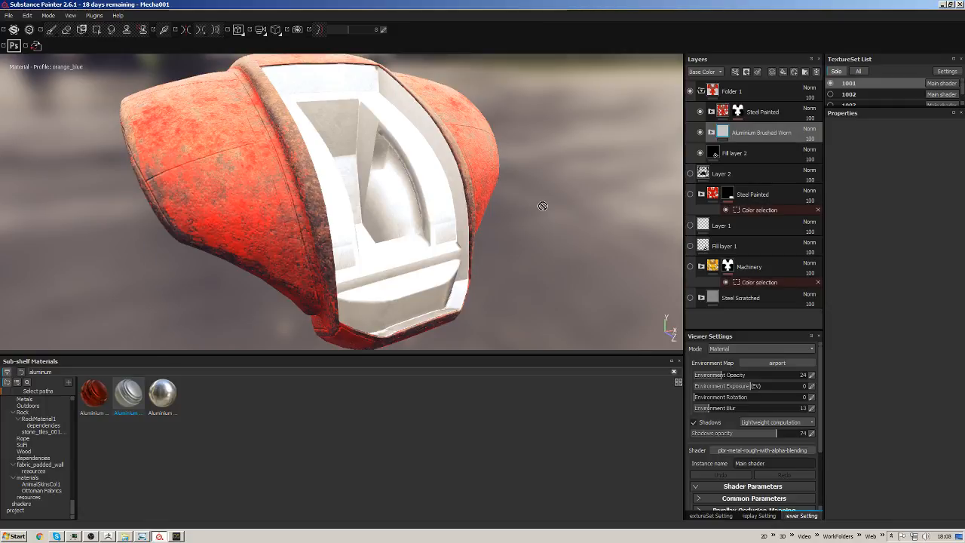
pyautogui.keyDown('alt'); pyautogui.moveTo(543, 206); pyautogui.dragTo(420, 224); pyautogui.keyUp('alt')
pyautogui.keyDown('alt'); pyautogui.moveTo(420, 225); pyautogui.dragTo(419, 306, button='right'); pyautogui.keyUp('alt')
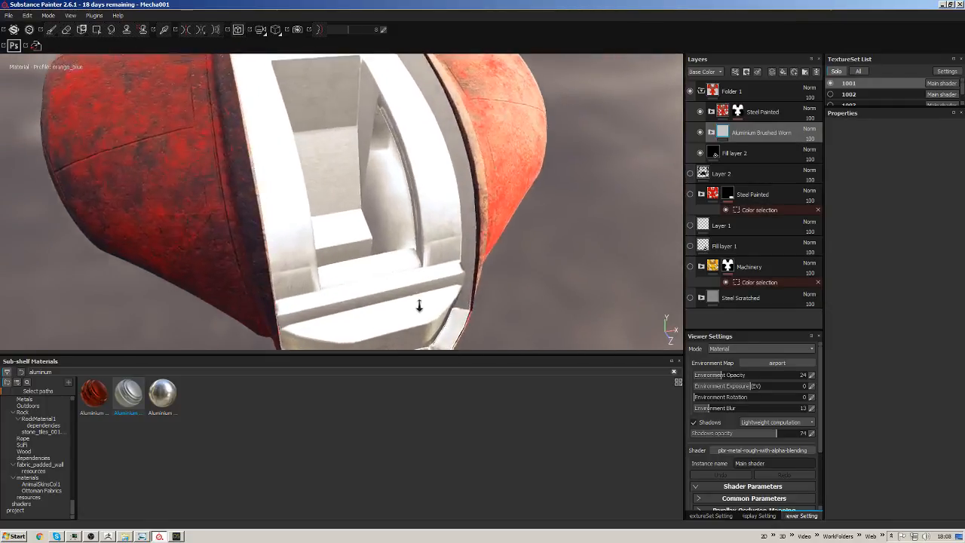
pyautogui.keyDown('alt'); pyautogui.moveTo(420, 306); pyautogui.dragTo(477, 293); pyautogui.keyUp('alt')
pyautogui.keyDown('shift'); pyautogui.moveTo(477, 293); pyautogui.dragTo(623, 152, button='right'); pyautogui.keyUp('shift')
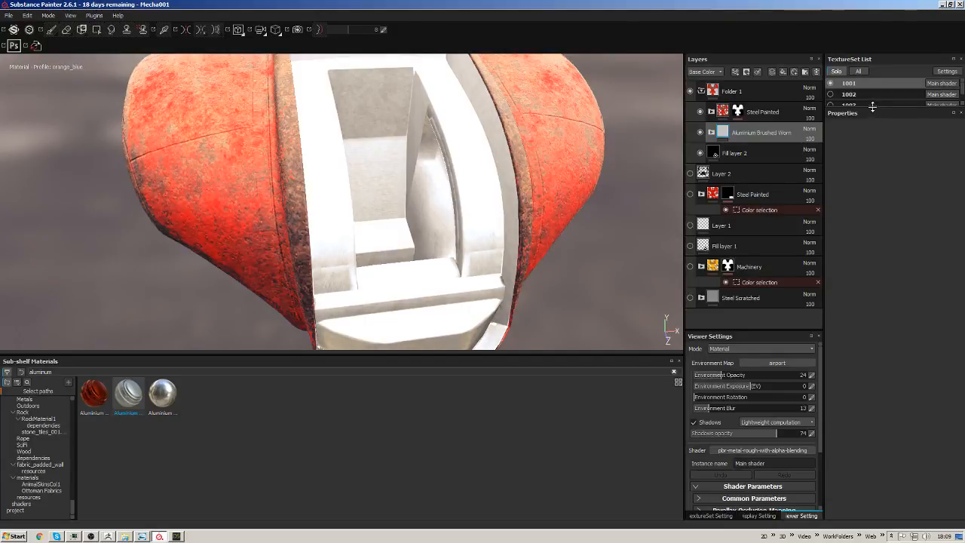
pyautogui.moveTo(872, 107); pyautogui.dragTo(865, 185)
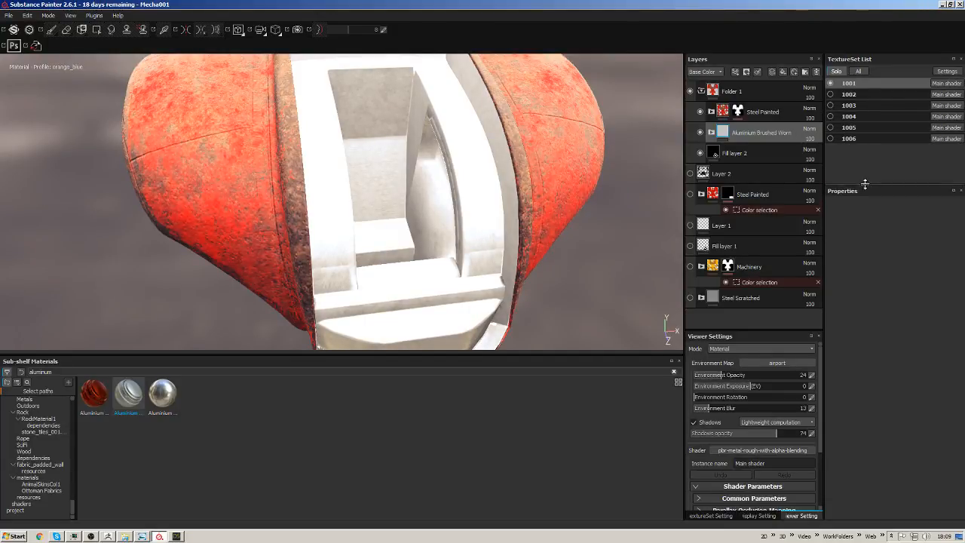
pyautogui.click(816, 71)
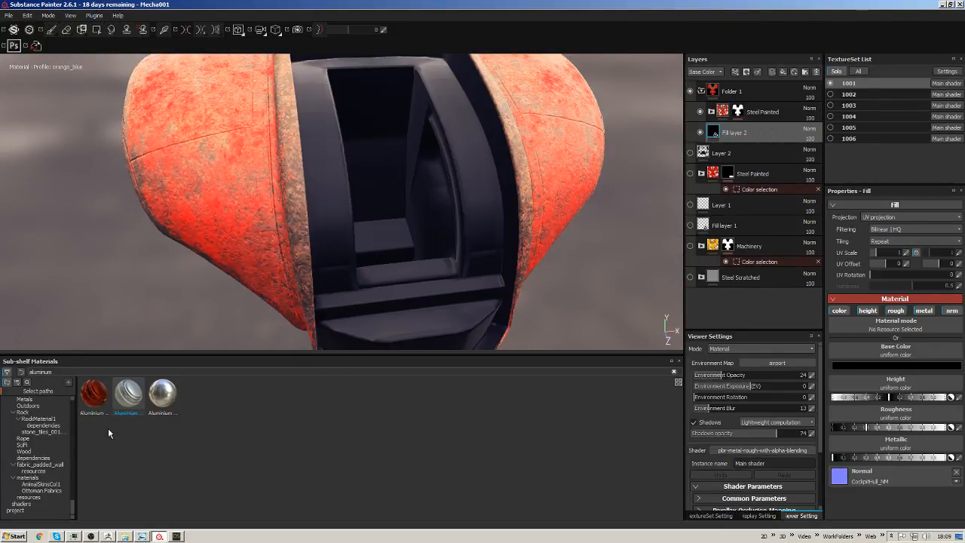
# Search the shelf for metal and browse the available metal materials.
pyautogui.moveTo(78, 373); pyautogui.dragTo(1, 374)
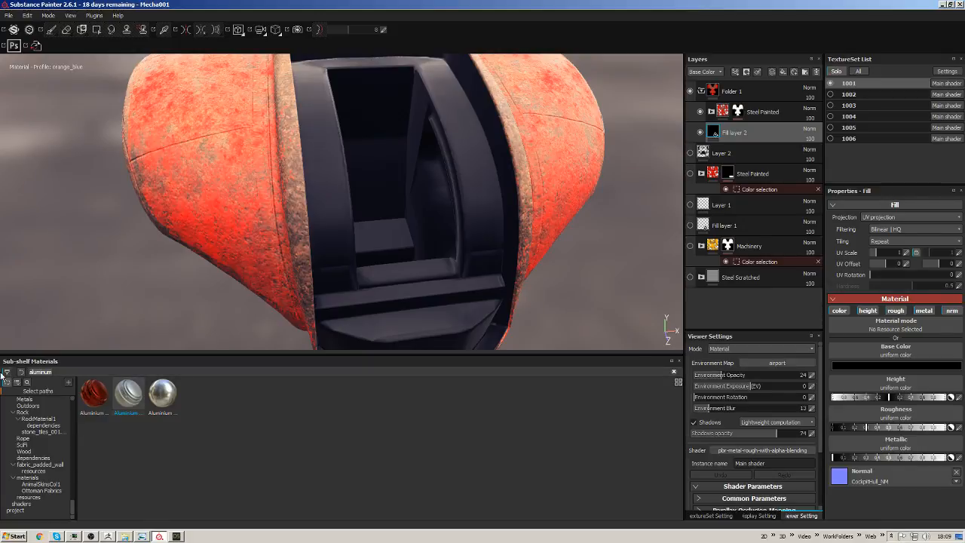
pyautogui.write('metal')
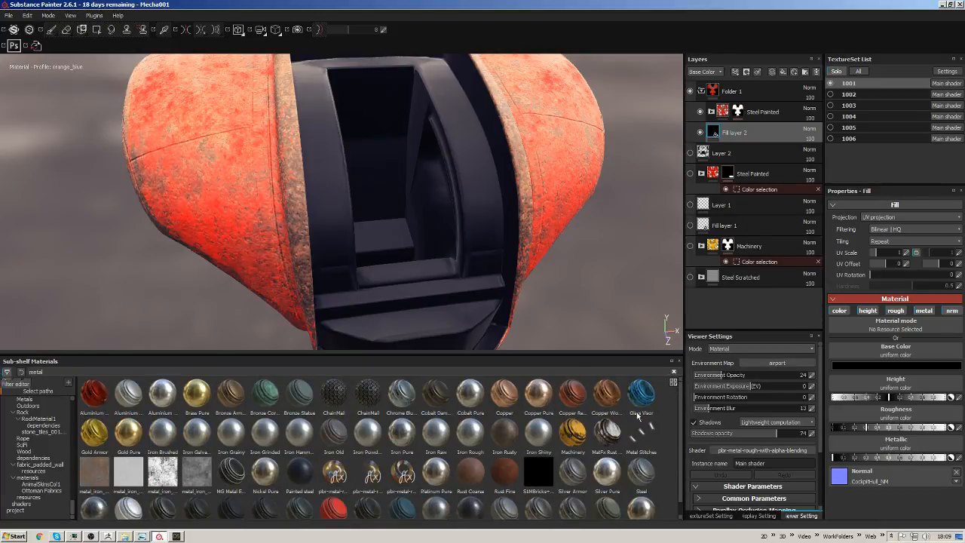
pyautogui.scroll(-1, 666, 444)
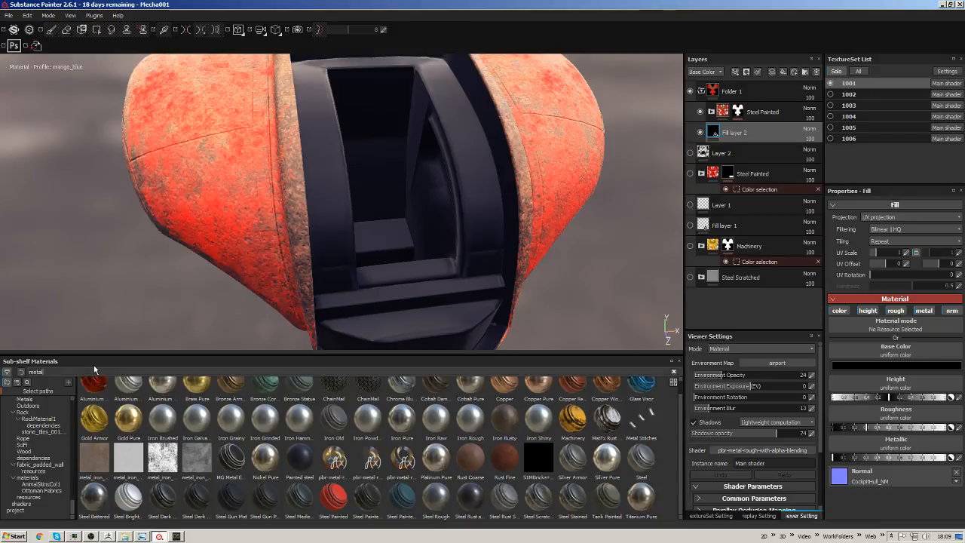
# Search the shelf for steel and add the Steel Dirty material between the Steel Painted folder and Fill layer 2.
pyautogui.doubleClick(51, 372)
pyautogui.write('st')
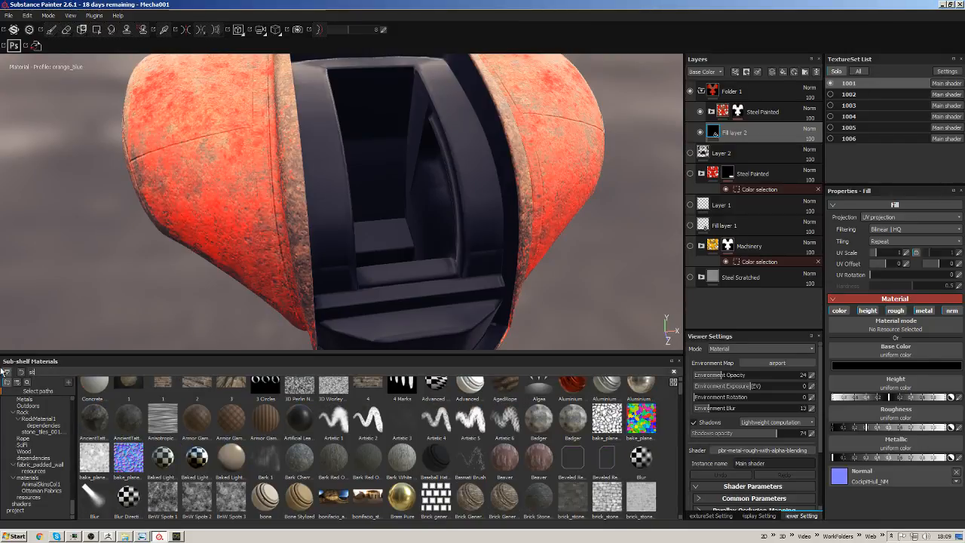
pyautogui.write('eell')
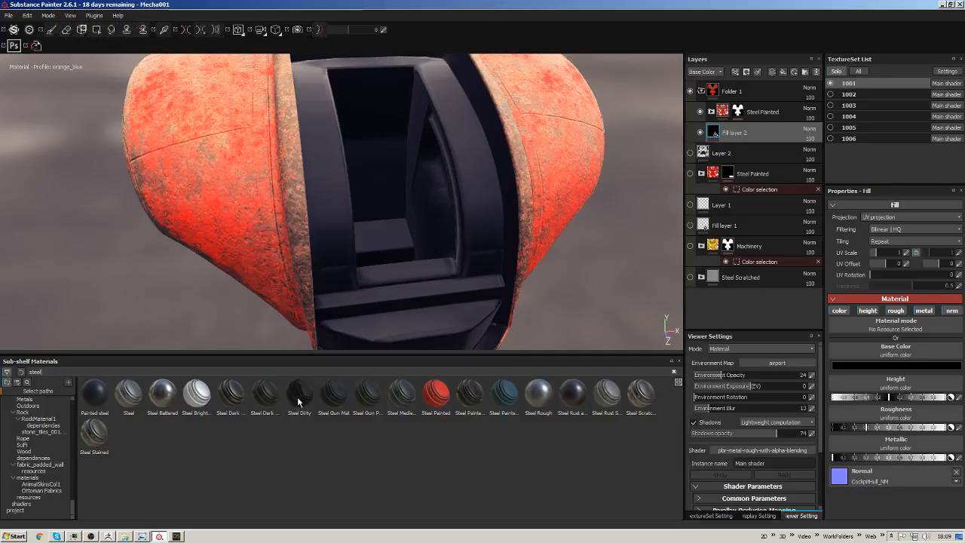
pyautogui.moveTo(298, 395)
pyautogui.mouseDown()
pyautogui.moveTo(379, 380)
pyautogui.moveTo(727, 130)
pyautogui.moveTo(734, 113)
pyautogui.moveTo(747, 123)
pyautogui.moveTo(701, 198)
pyautogui.moveTo(735, 153)
pyautogui.mouseUp()
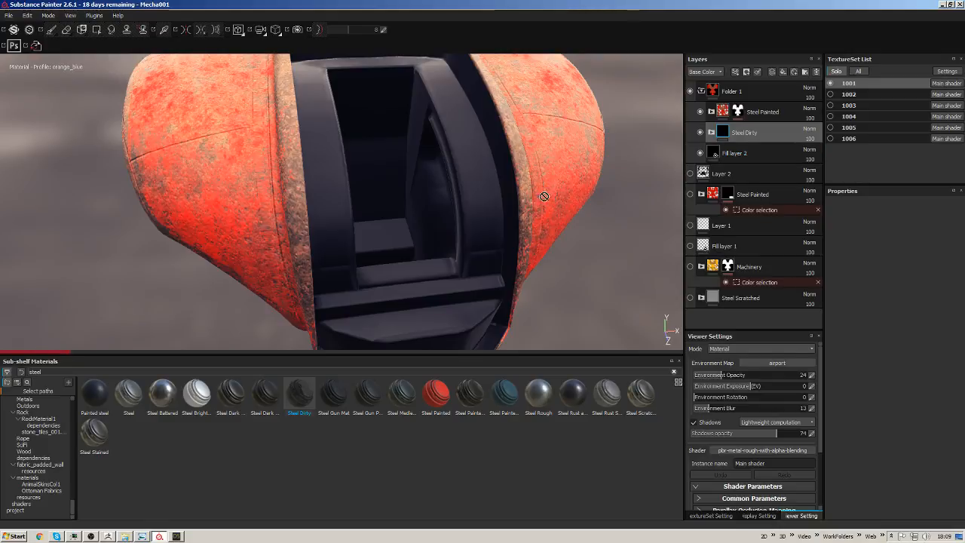
# Expand the Steel Dirty folder and examine its sublayers and their effect on the hull's interior.
pyautogui.keyDown('alt'); pyautogui.moveTo(548, 197); pyautogui.dragTo(528, 196); pyautogui.keyUp('alt')
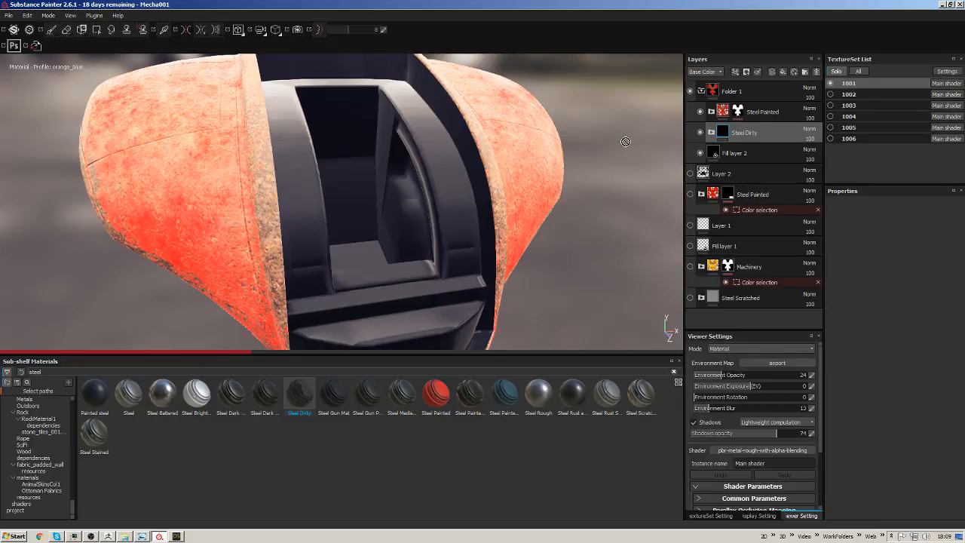
pyautogui.click(711, 132)
pyautogui.scroll(-2, 762, 120)
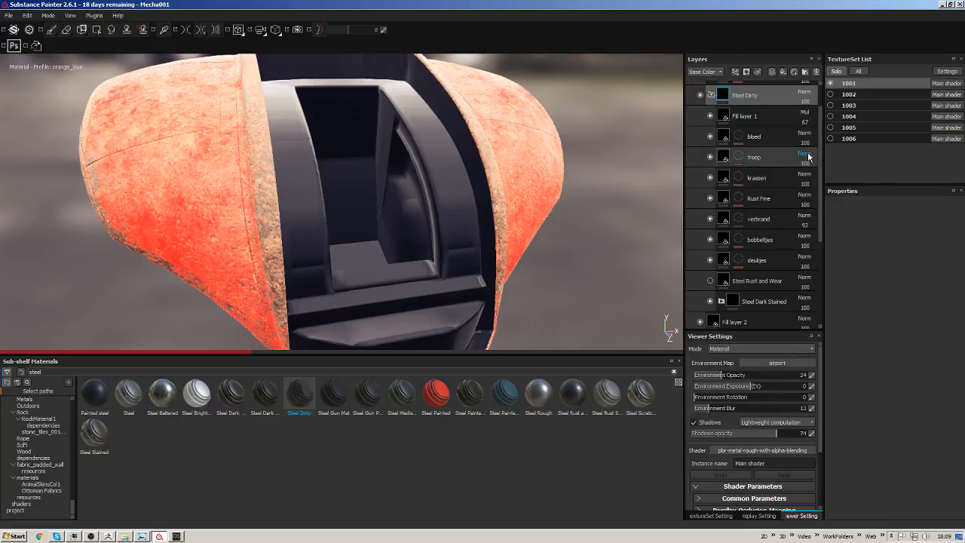
pyautogui.moveTo(821, 148); pyautogui.dragTo(820, 143)
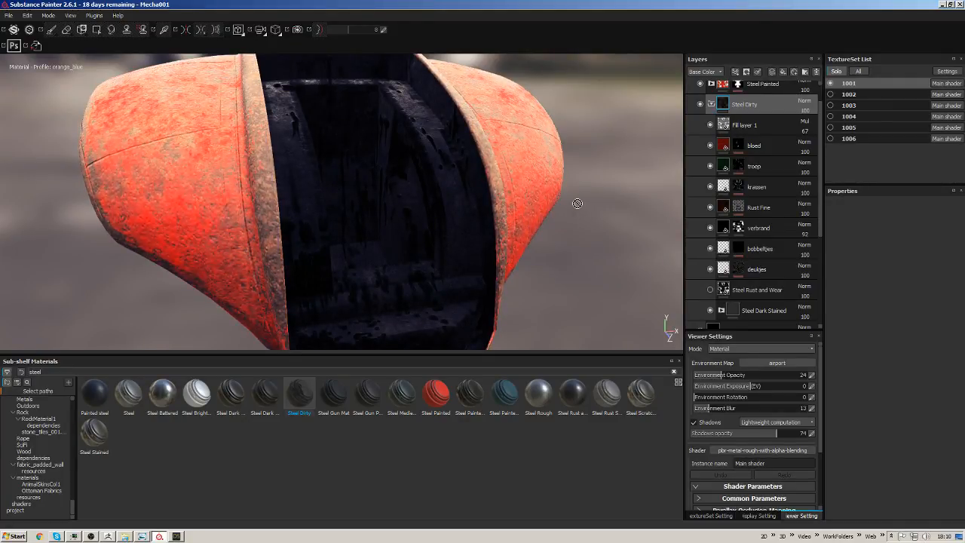
pyautogui.keyDown('alt'); pyautogui.moveTo(543, 246); pyautogui.dragTo(510, 281); pyautogui.keyUp('alt')
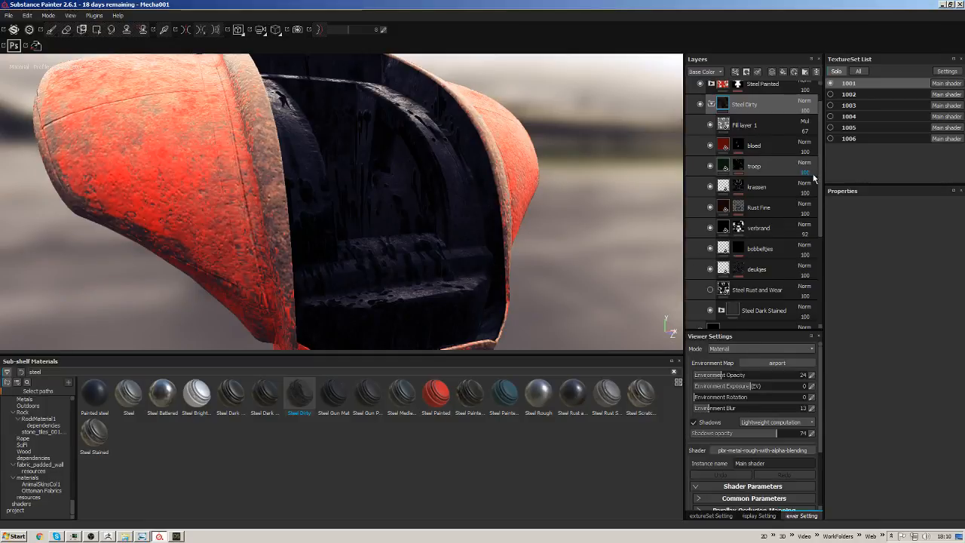
pyautogui.click(767, 166)
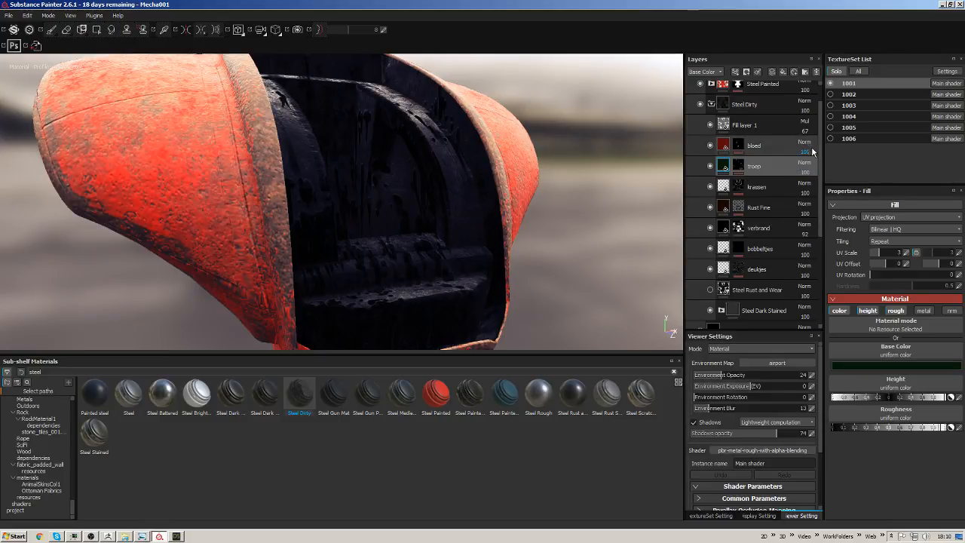
pyautogui.moveTo(820, 143); pyautogui.dragTo(819, 142)
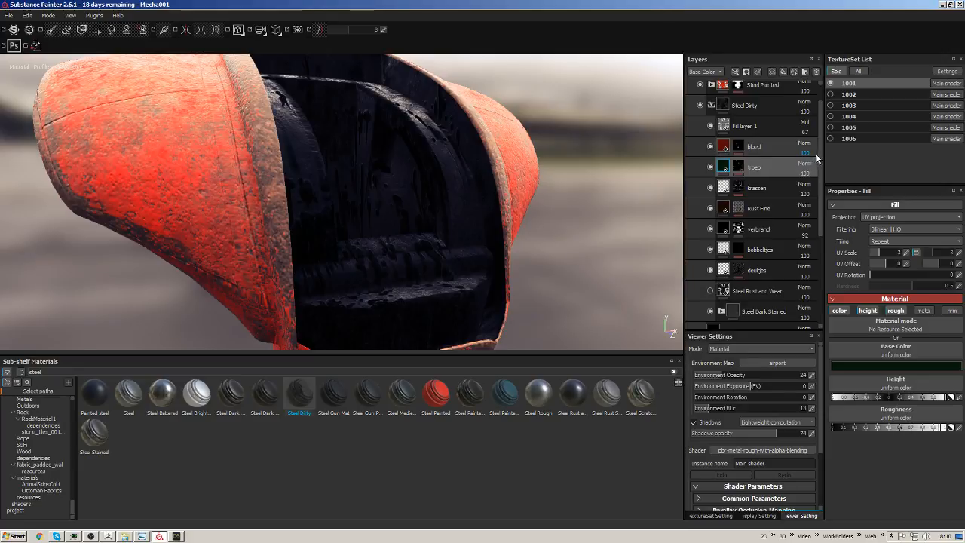
pyautogui.scroll(1, 819, 149)
pyautogui.scroll(1, 819, 149)
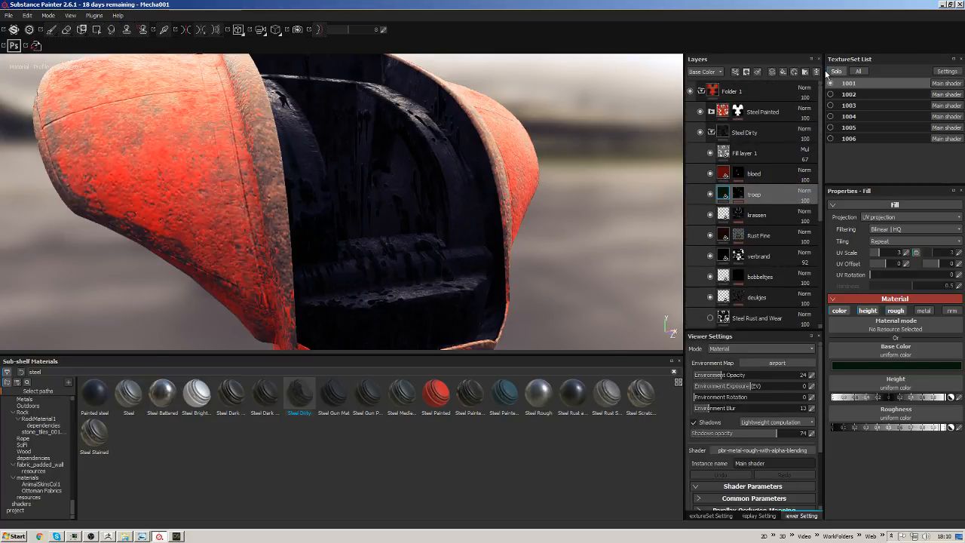
# Set the opacity of Fill layer 1 inside the Steel Dirty folder to 58.
pyautogui.click(804, 157)
pyautogui.click(806, 160)
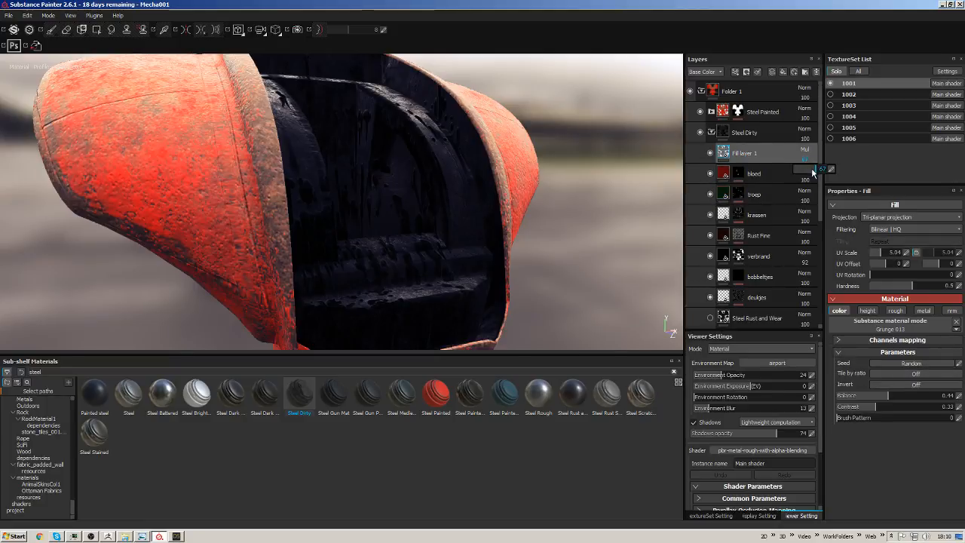
pyautogui.moveTo(813, 169)
pyautogui.mouseDown()
pyautogui.moveTo(790, 173)
pyautogui.moveTo(825, 170)
pyautogui.moveTo(790, 173)
pyautogui.moveTo(817, 173)
pyautogui.moveTo(812, 165)
pyautogui.mouseUp()
# Try the Divide blend mode on Steel Dirty's Fill layer 1 and restore Multiply.
pyautogui.click(807, 151)
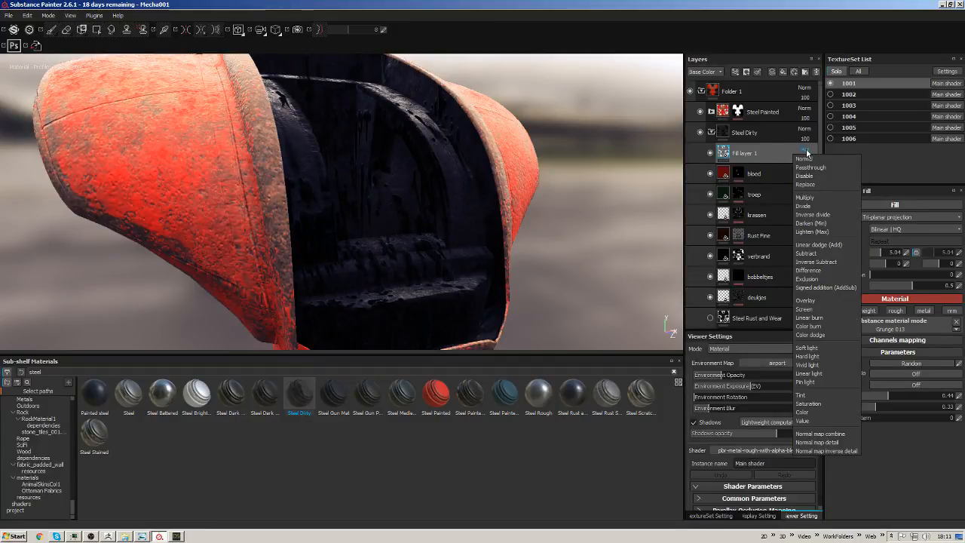
pyautogui.click(804, 205)
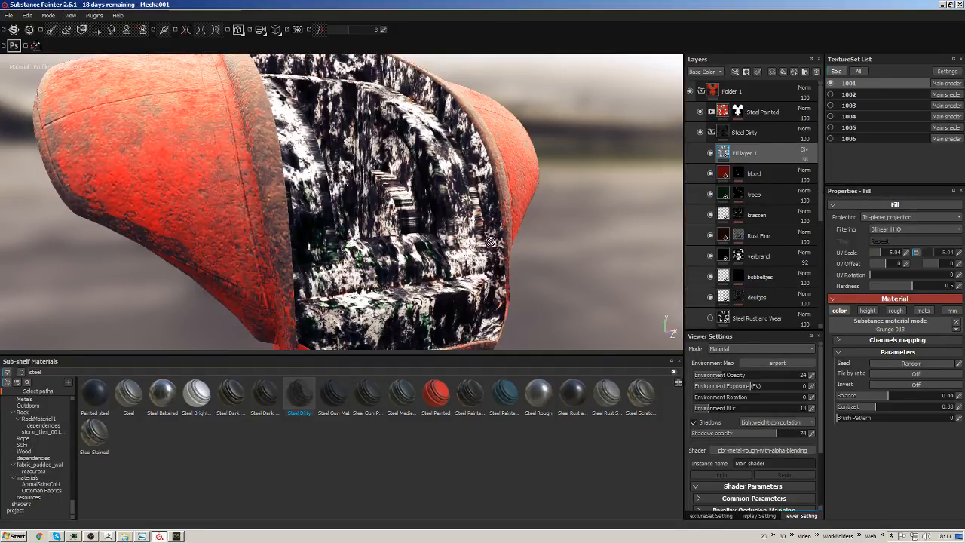
pyautogui.click(807, 151)
pyautogui.click(805, 197)
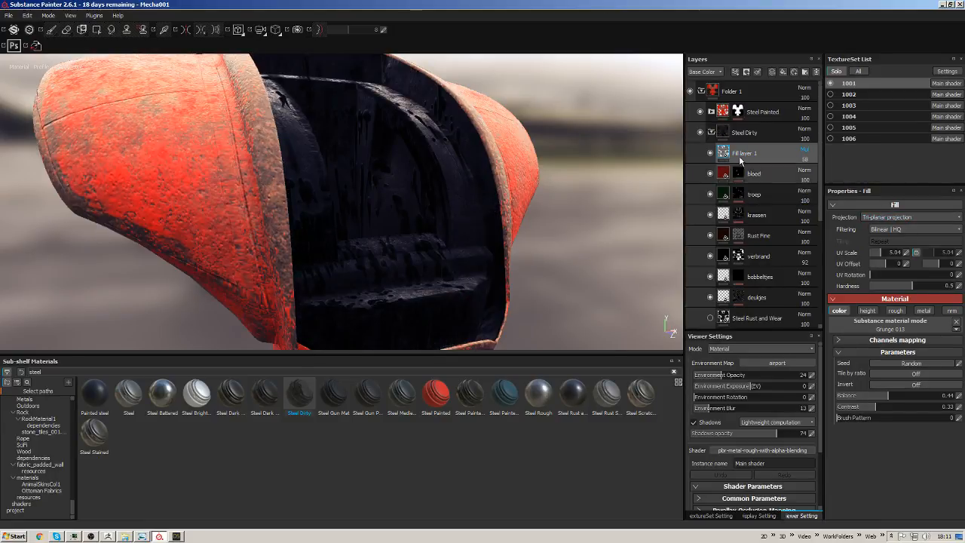
# Set the bloed and troep layers inside Steel Dirty to tri-planar projection.
pyautogui.click(726, 173)
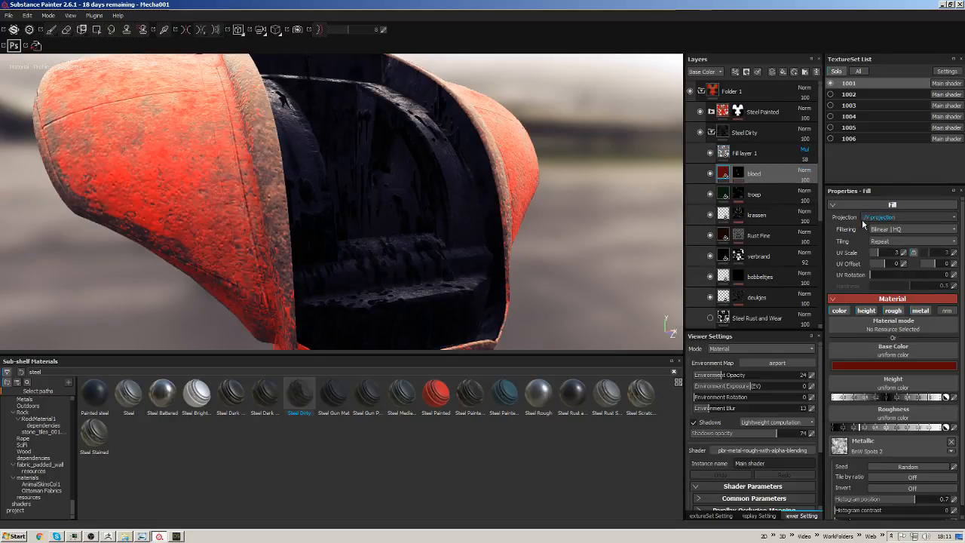
pyautogui.click(886, 218)
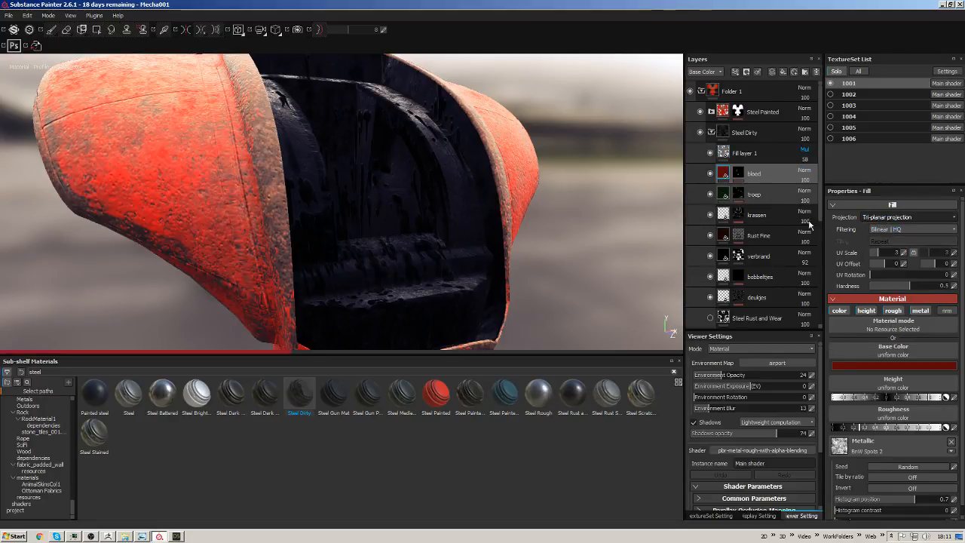
pyautogui.click(726, 194)
pyautogui.click(880, 217)
pyautogui.click(876, 232)
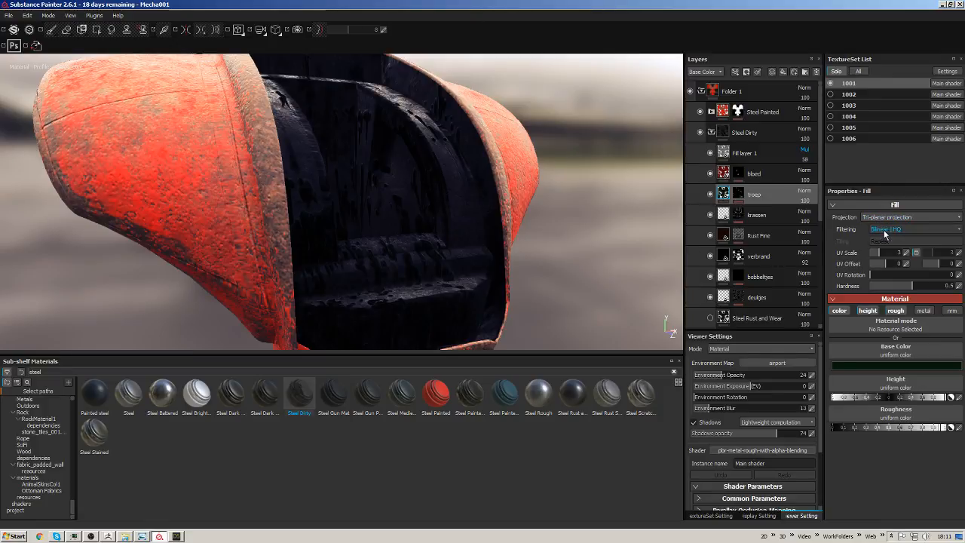
pyautogui.click(887, 218)
pyautogui.click(877, 224)
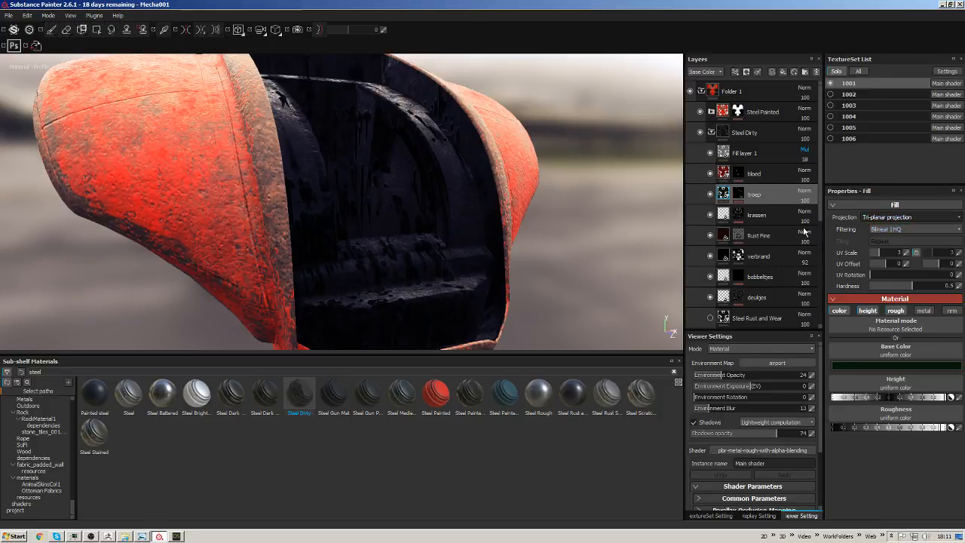
# Switch the krassen, Rust Fine and verbrand layers to tri-planar projection.
pyautogui.click(727, 215)
pyautogui.click(890, 218)
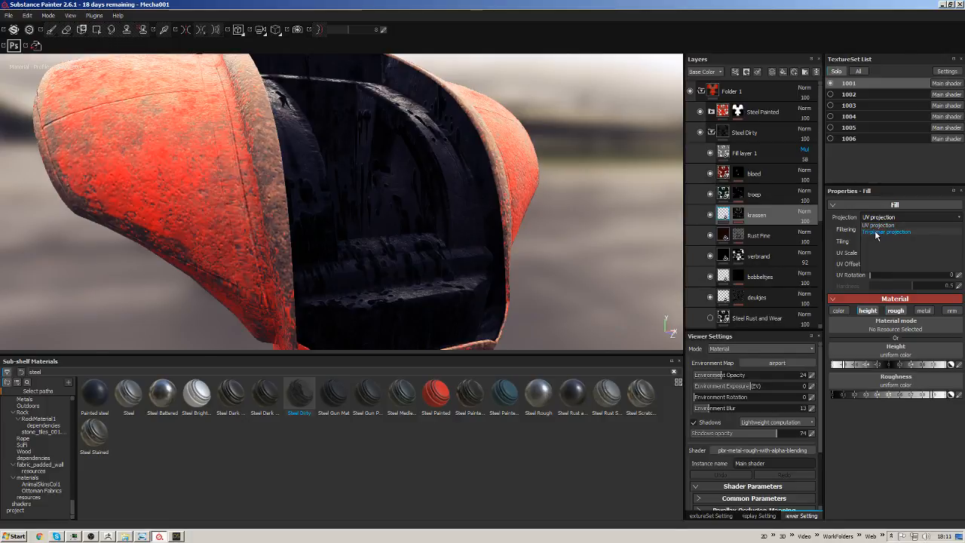
pyautogui.click(876, 232)
pyautogui.click(758, 235)
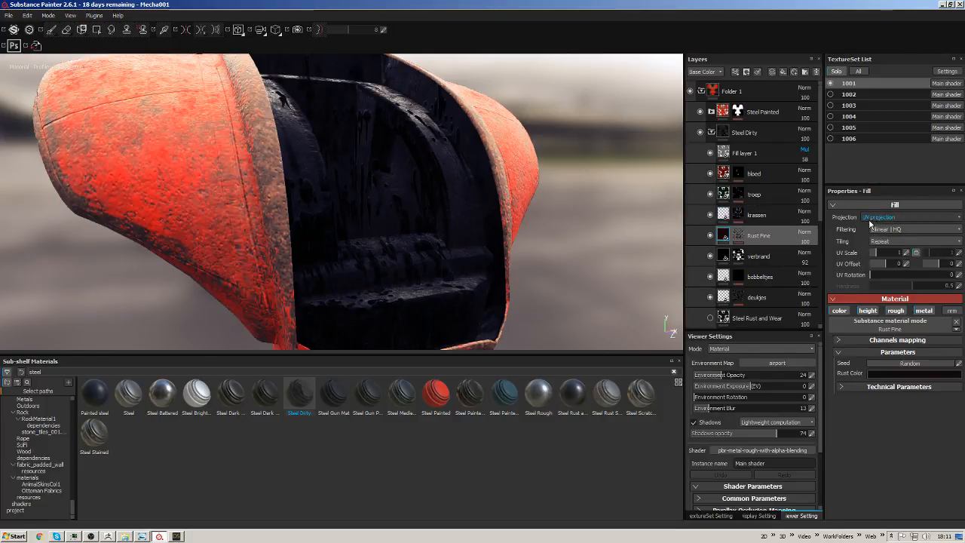
pyautogui.click(875, 217)
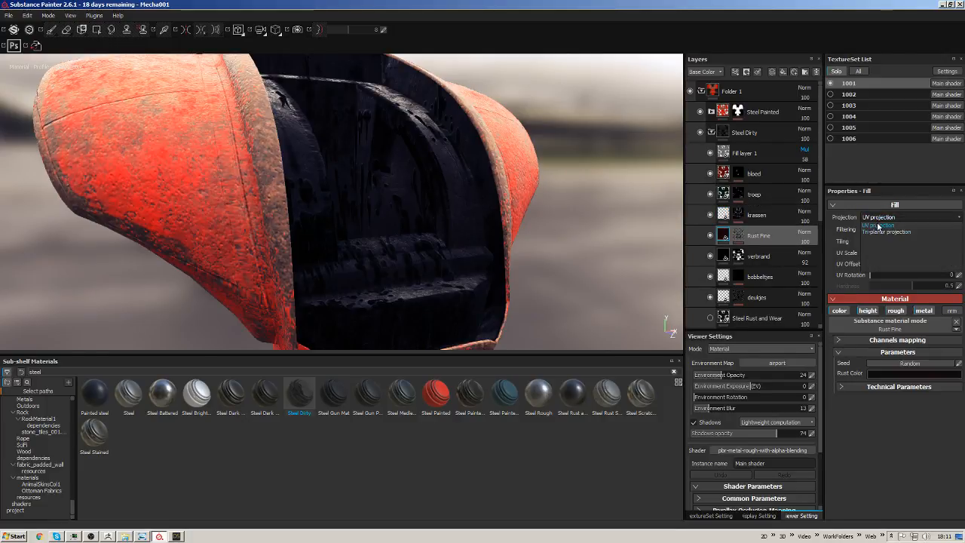
pyautogui.click(726, 256)
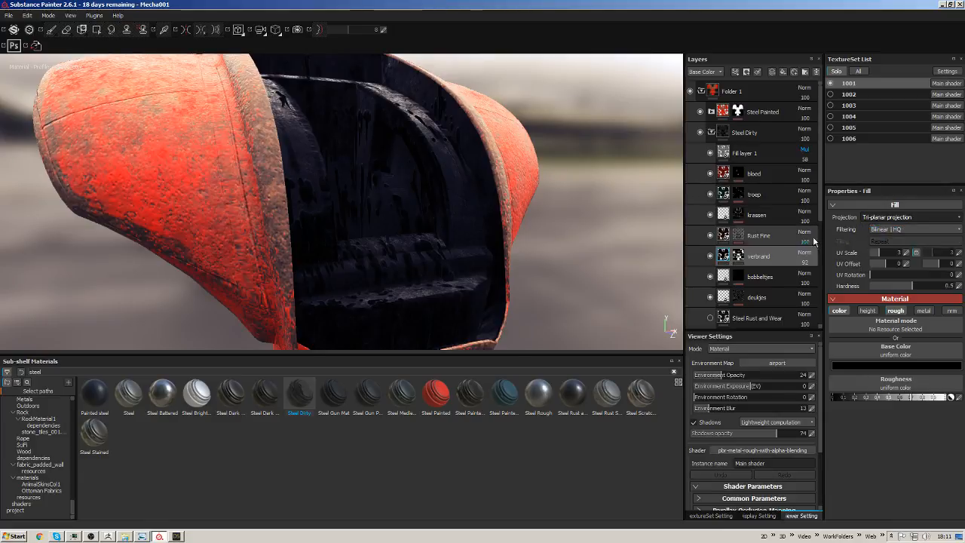
pyautogui.click(890, 217)
pyautogui.click(876, 231)
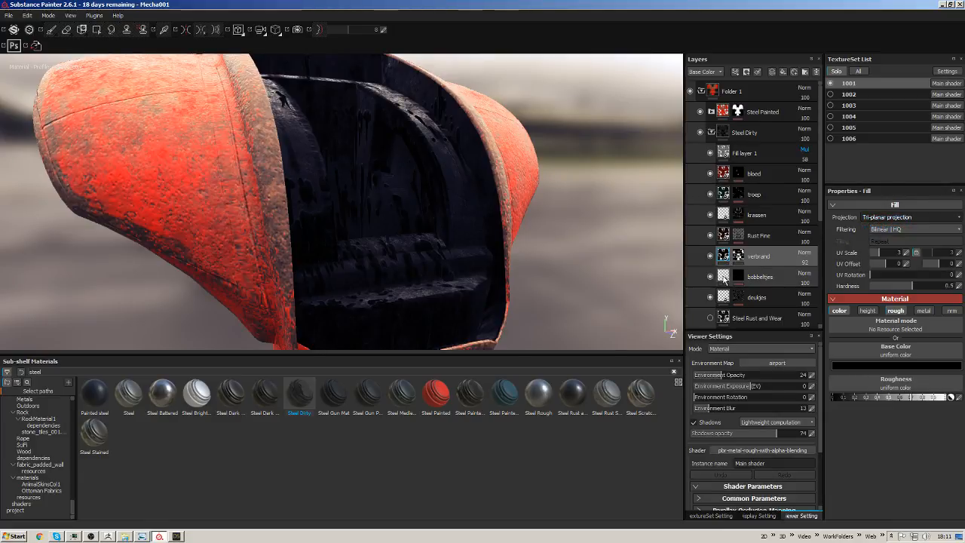
# Give the deukjes layer tri-planar projection and check the fill settings of bobbeltjes and Steel Rust and Wear.
pyautogui.click(758, 277)
pyautogui.click(849, 204)
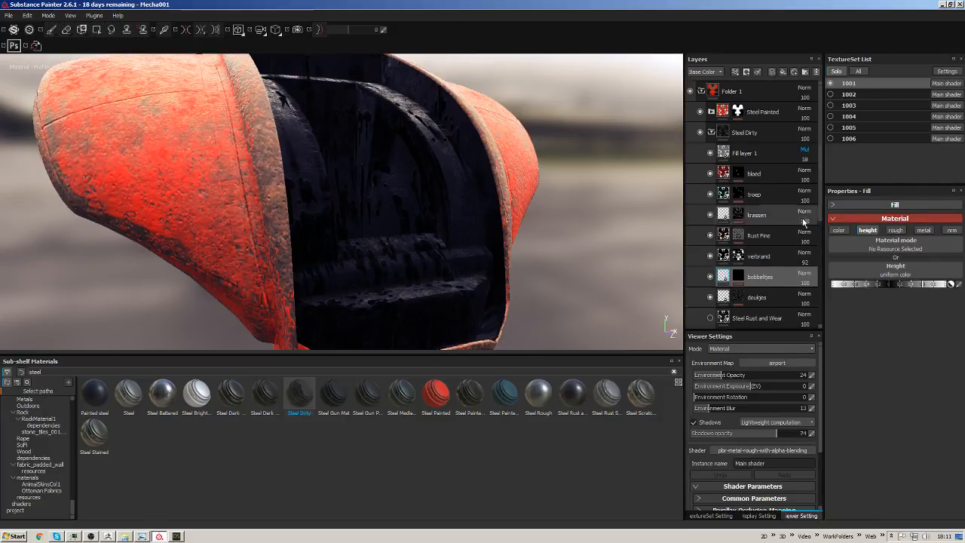
pyautogui.click(748, 295)
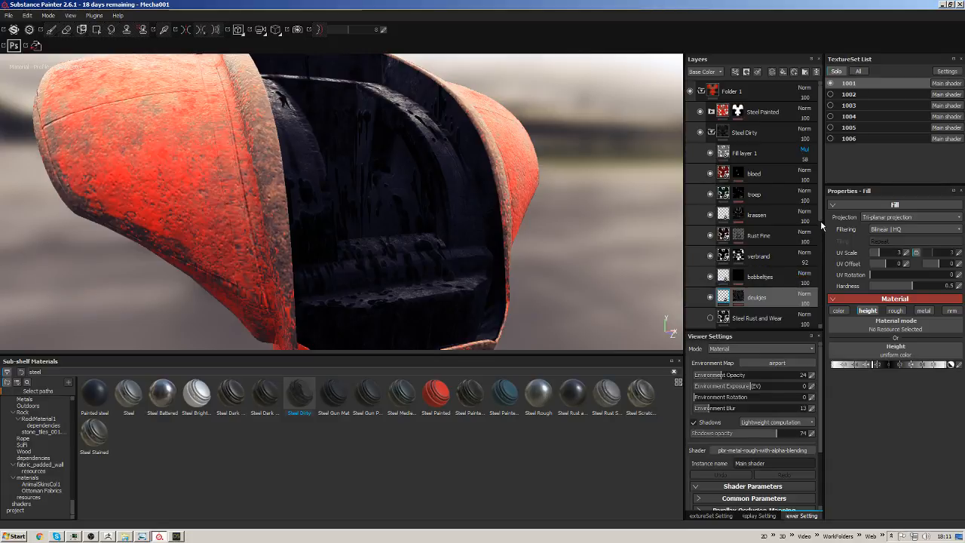
pyautogui.scroll(-2, 723, 282)
pyautogui.click(777, 273)
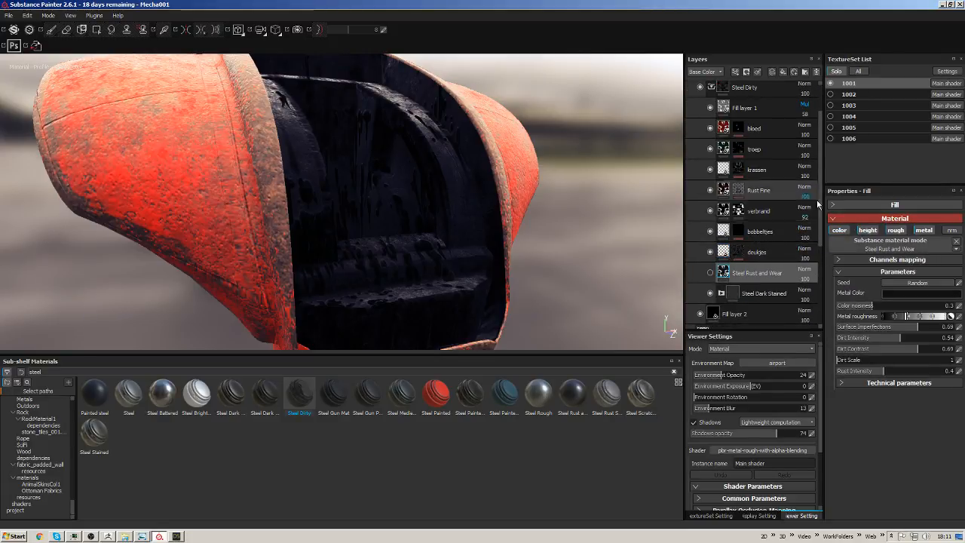
# Hide the Steel Dirty sublayers deukjes, bobbeltjes, verbrand, Rust Fine, krassen, troep, bloed and Fill layer 1.
pyautogui.click(736, 252)
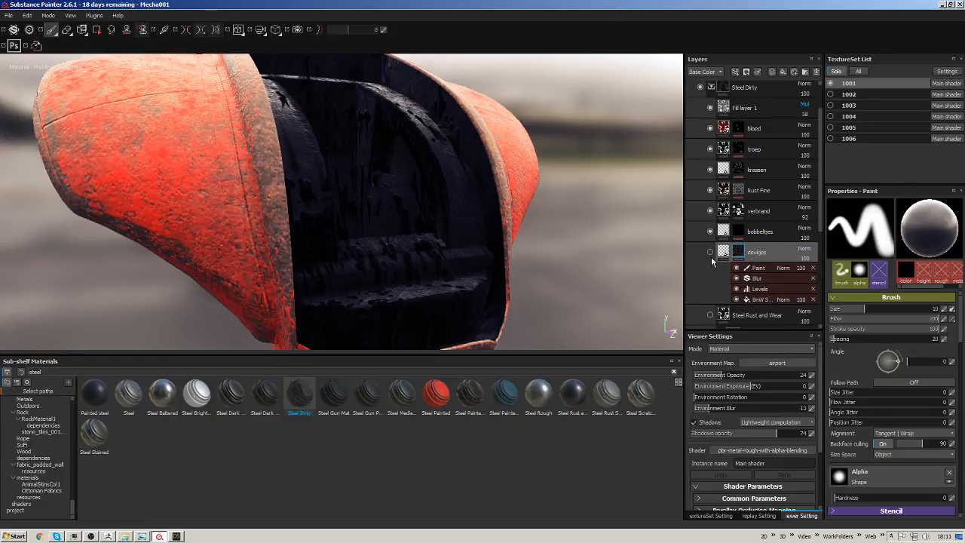
pyautogui.click(710, 231)
pyautogui.click(710, 211)
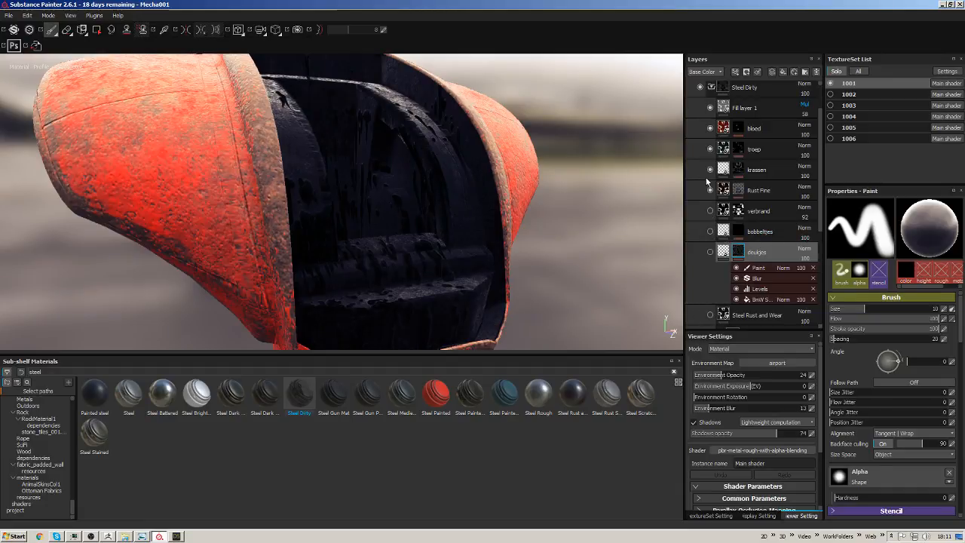
pyautogui.click(709, 190)
pyautogui.click(710, 169)
pyautogui.click(710, 148)
pyautogui.click(709, 129)
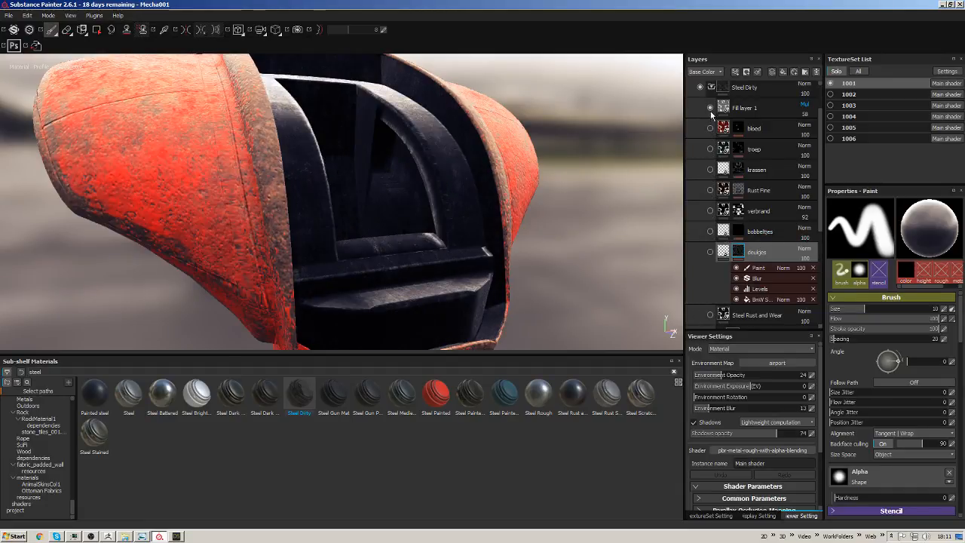
pyautogui.click(709, 108)
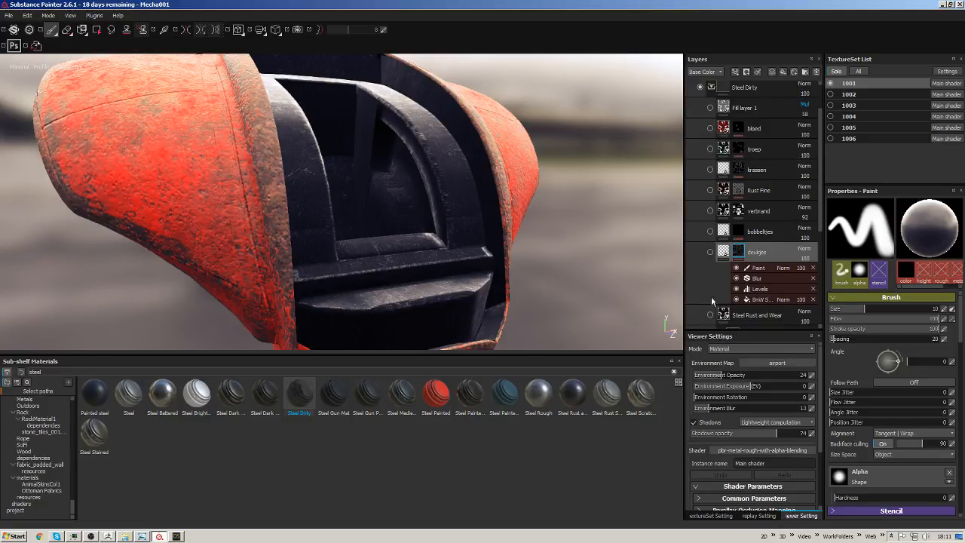
# Expand the Steel Dark Stained folder inside Steel Dirty down to its Base Steel layer.
pyautogui.moveTo(820, 224); pyautogui.dragTo(813, 272)
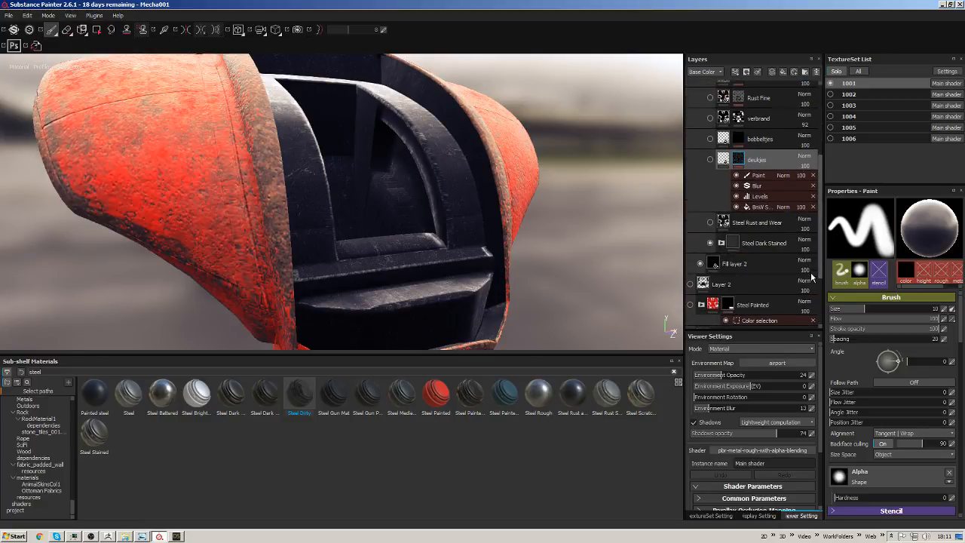
pyautogui.click(722, 242)
pyautogui.moveTo(821, 232); pyautogui.dragTo(825, 245)
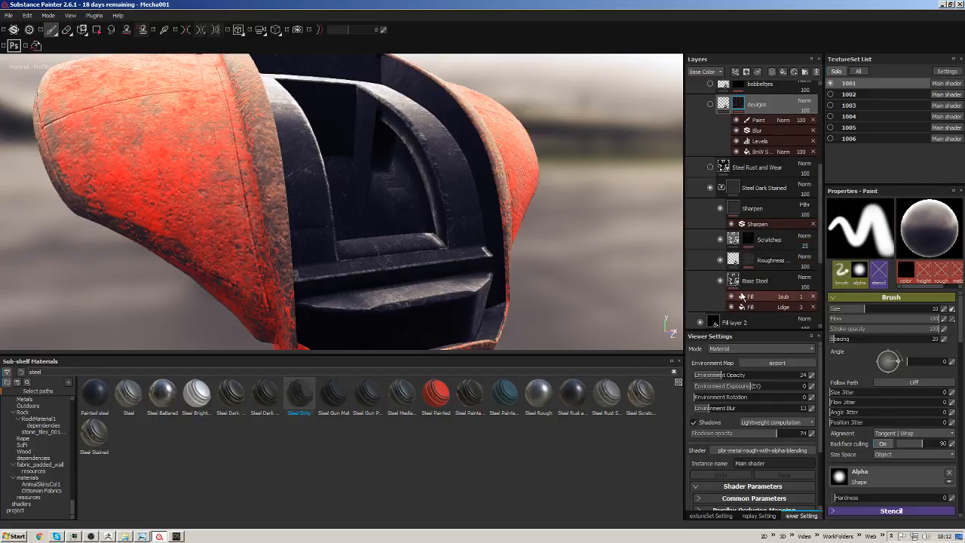
# Check the settings of the two fill effects on Base Steel and of the Base Steel layer itself.
pyautogui.click(757, 307)
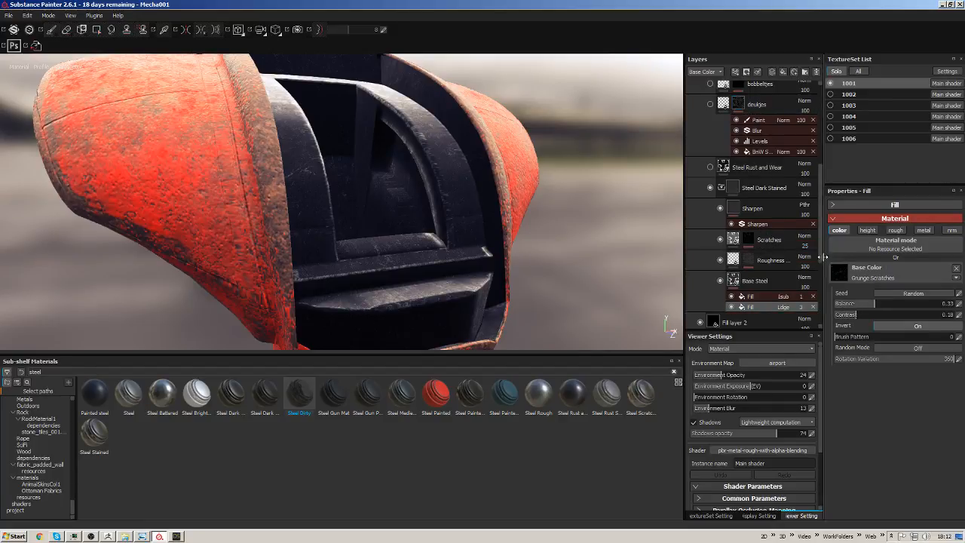
pyautogui.click(756, 296)
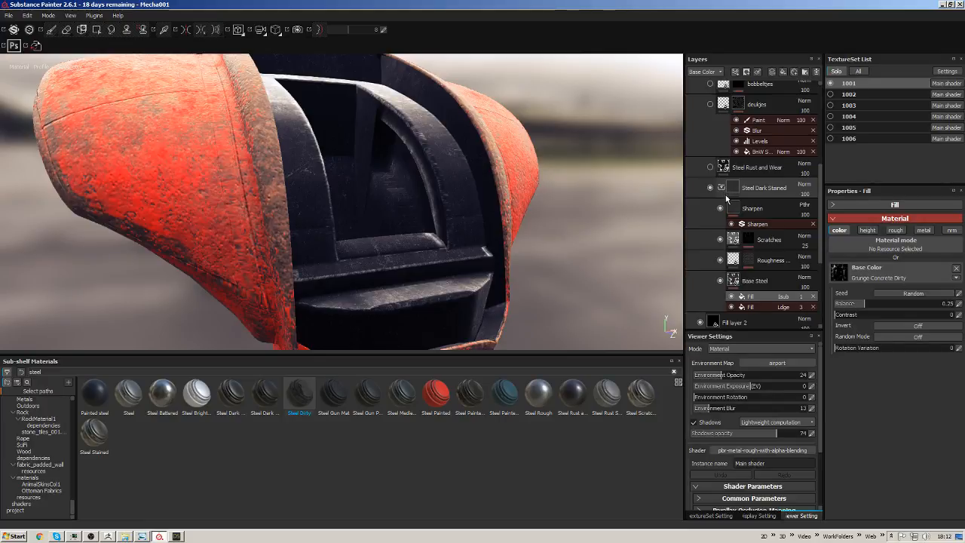
pyautogui.moveTo(732, 191)
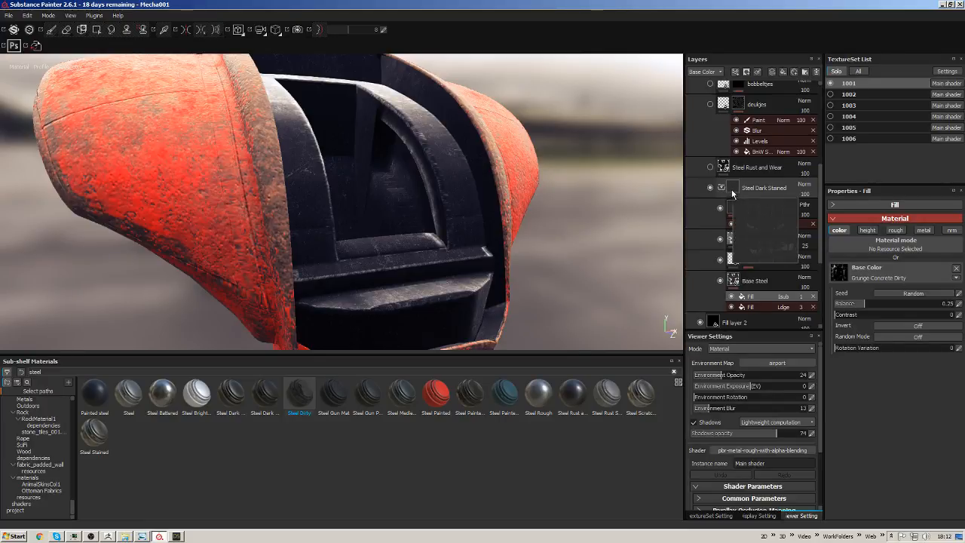
pyautogui.click(731, 281)
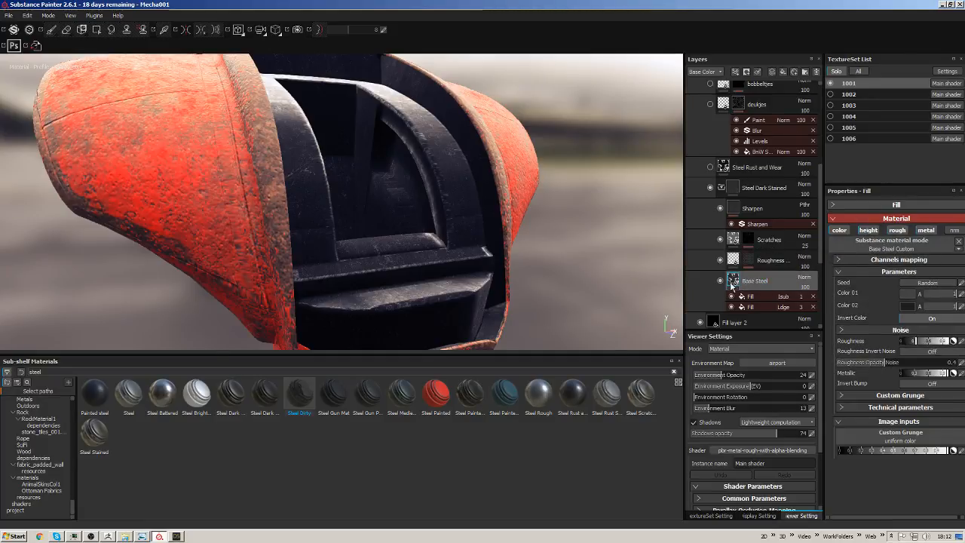
# Hide the Sharpen, Scratches and Roughness layers in Steel Dark Stained and toggle Base Steel off and on again.
pyautogui.click(721, 281)
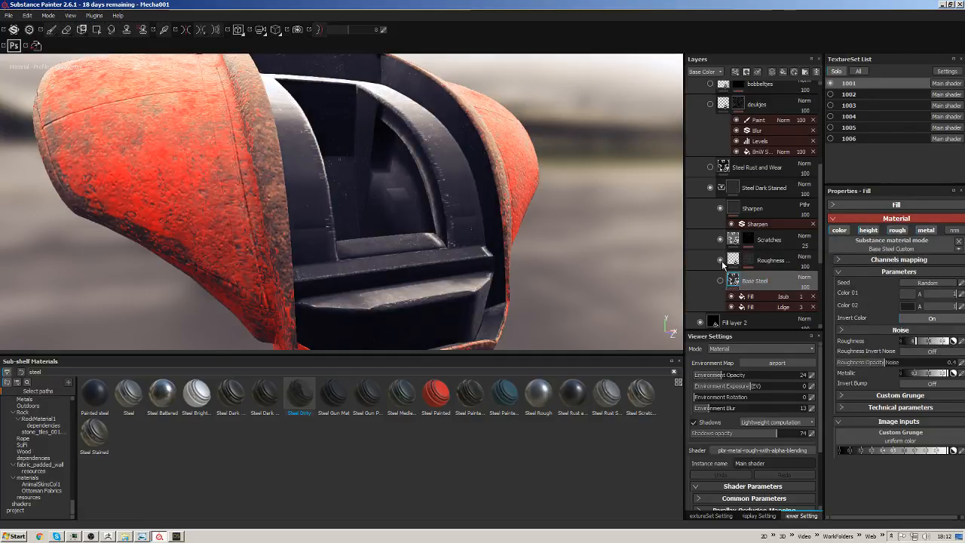
pyautogui.click(720, 259)
pyautogui.click(721, 240)
pyautogui.click(721, 208)
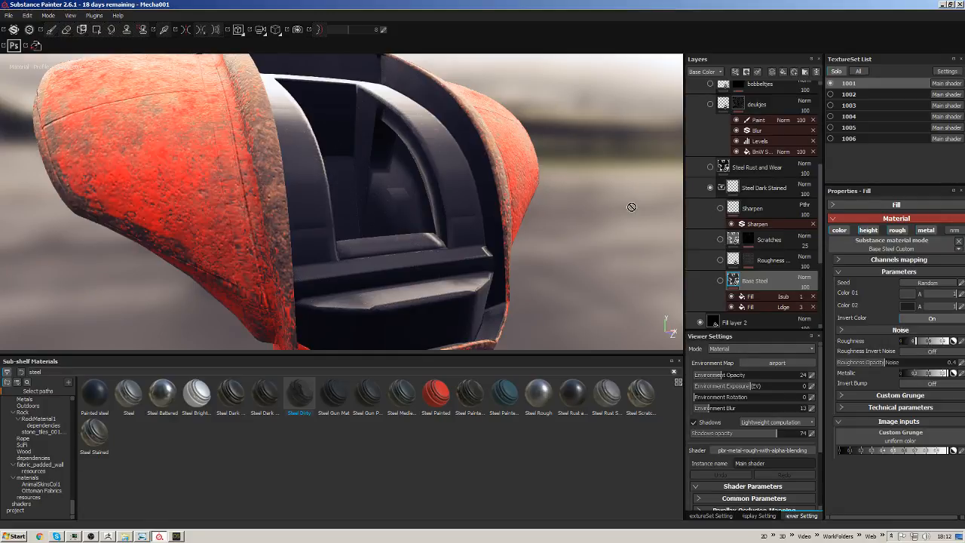
pyautogui.scroll(-1, 713, 294)
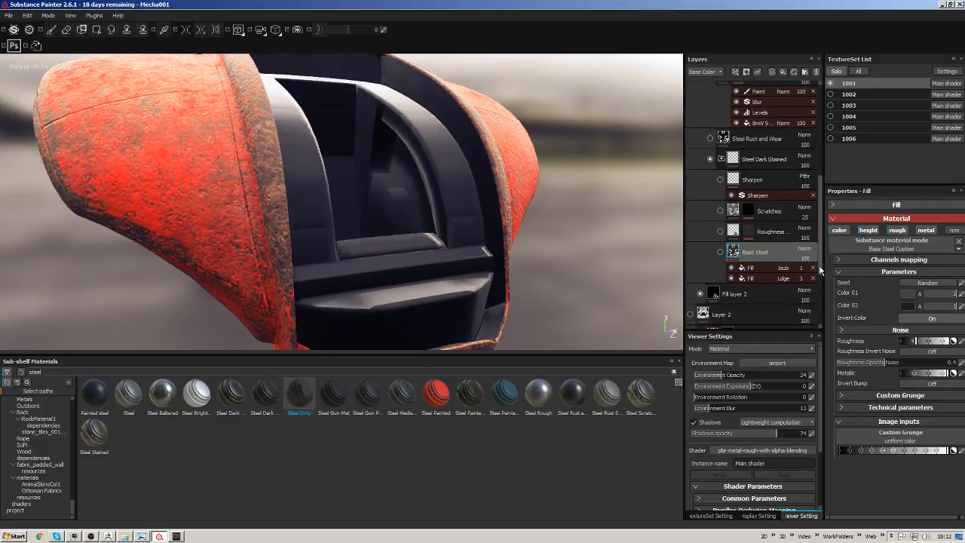
pyautogui.click(721, 253)
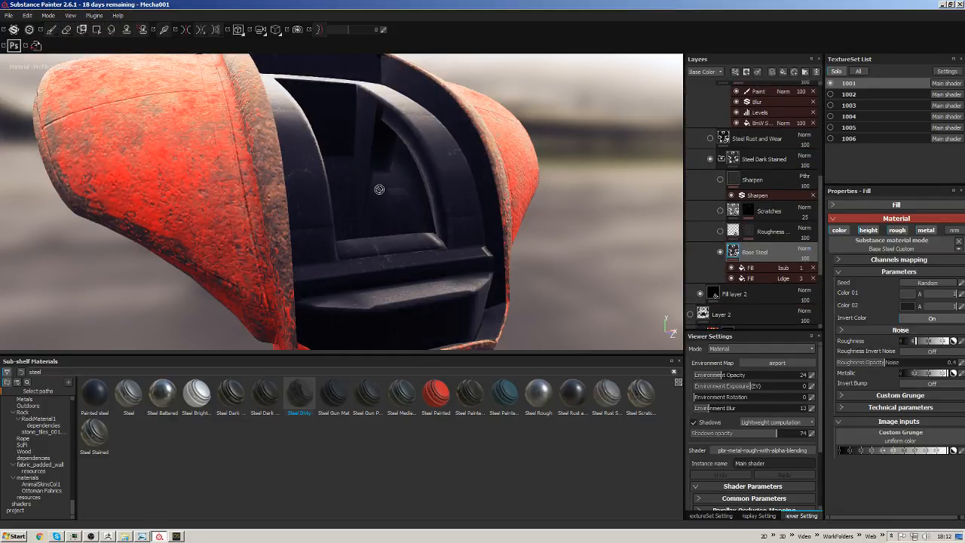
# Set Base Steel's Grunge Concrete Dirty fill to balance 0.28 and contrast 0.17.
pyautogui.click(755, 268)
pyautogui.click(752, 278)
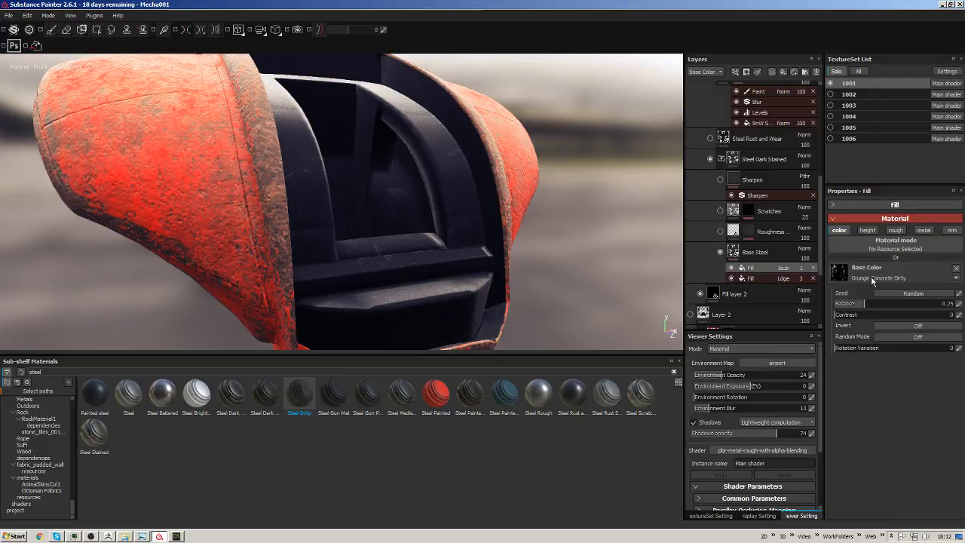
pyautogui.moveTo(867, 303)
pyautogui.mouseDown()
pyautogui.moveTo(880, 306)
pyautogui.moveTo(864, 315)
pyautogui.moveTo(874, 306)
pyautogui.mouseUp()
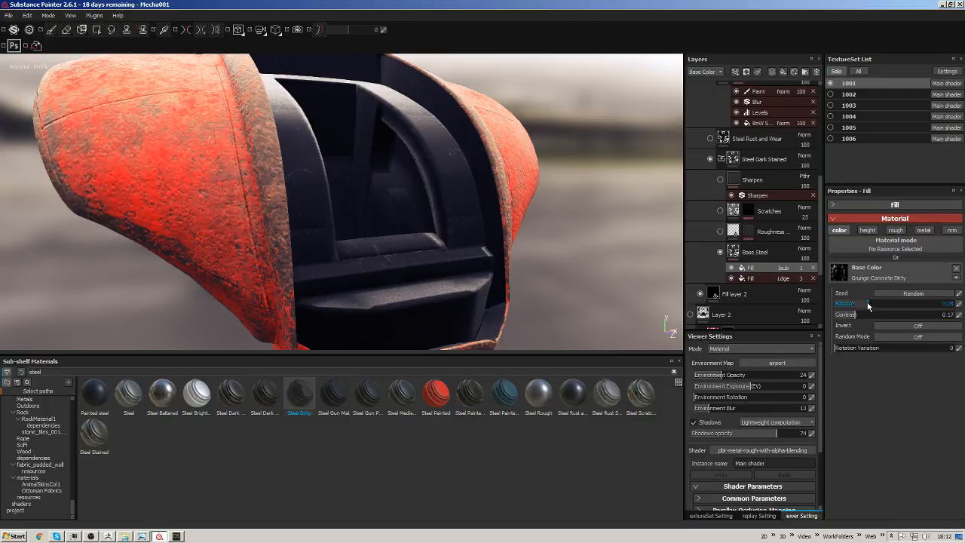
# Set the Grunge Scratches fill to brush pattern 0.15 and rotation variation about 200, and Grunge Concrete Dirty's contrast to 0.19.
pyautogui.click(770, 268)
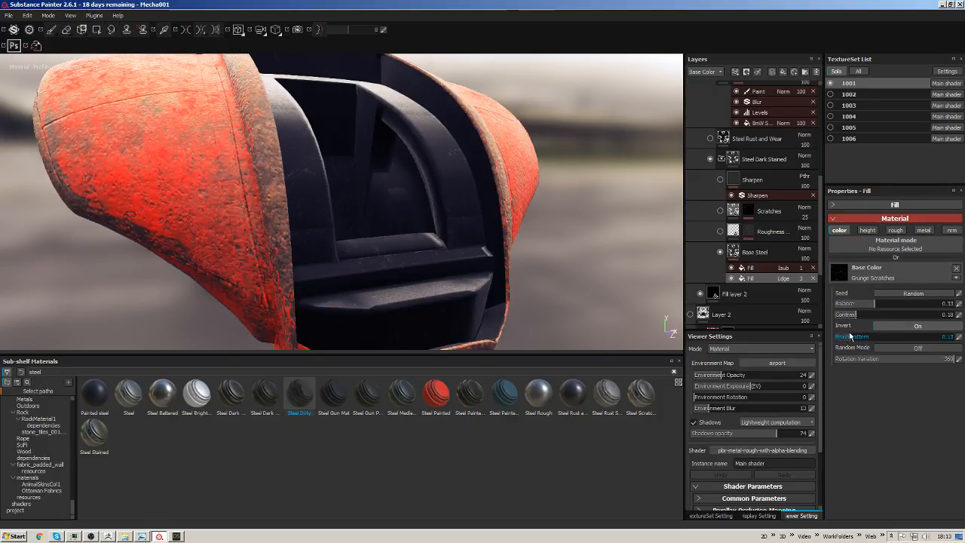
pyautogui.moveTo(943, 359); pyautogui.dragTo(902, 359)
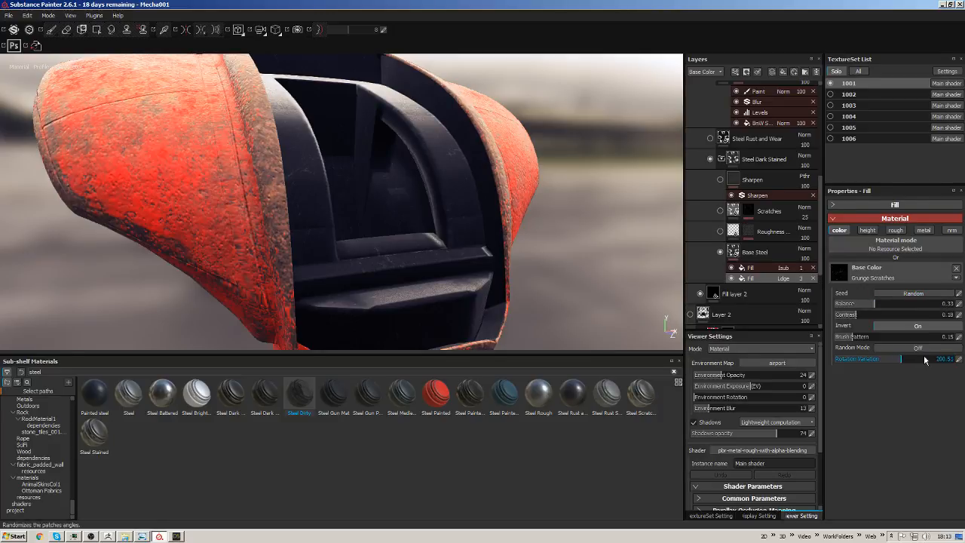
pyautogui.click(755, 268)
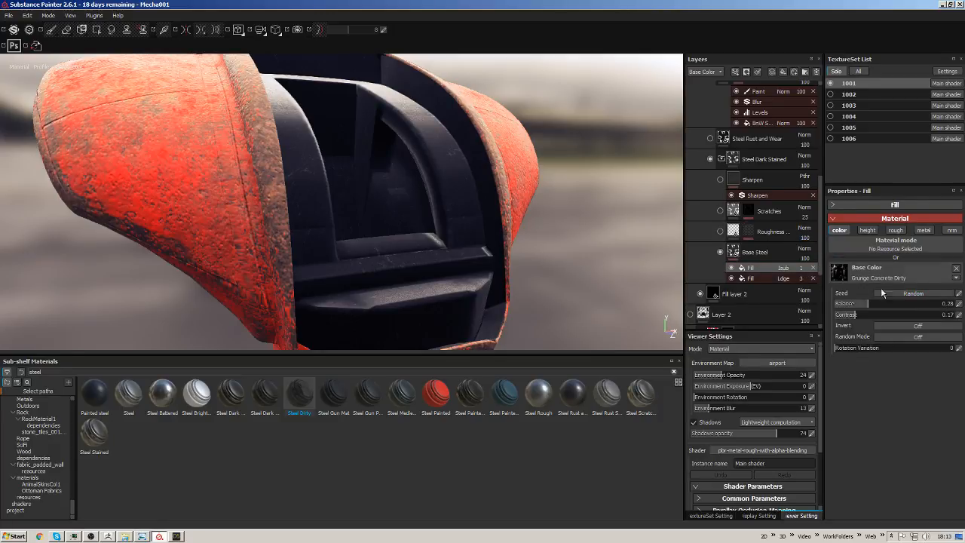
# Show the Roughness layer in Steel Dark Stained and open its mask effects.
pyautogui.click(719, 231)
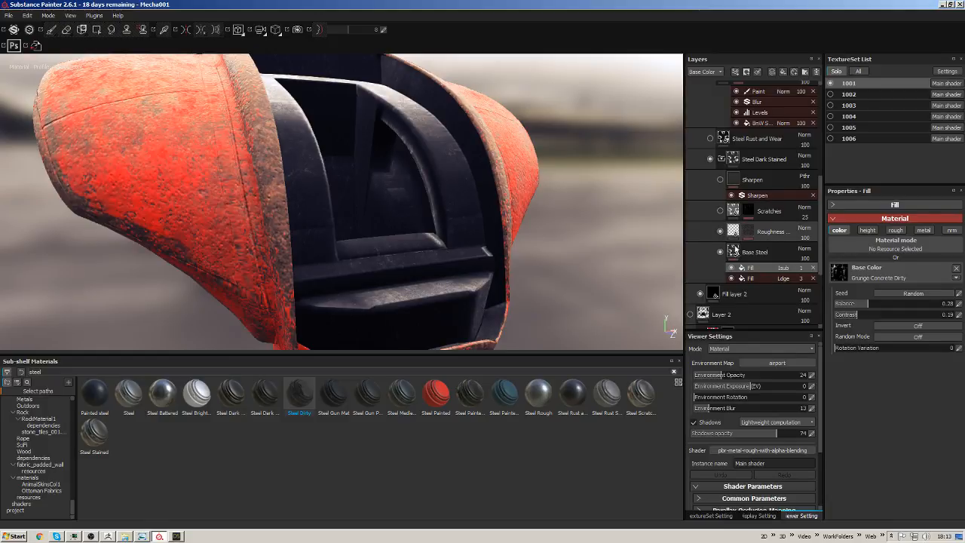
pyautogui.click(750, 232)
pyautogui.click(733, 231)
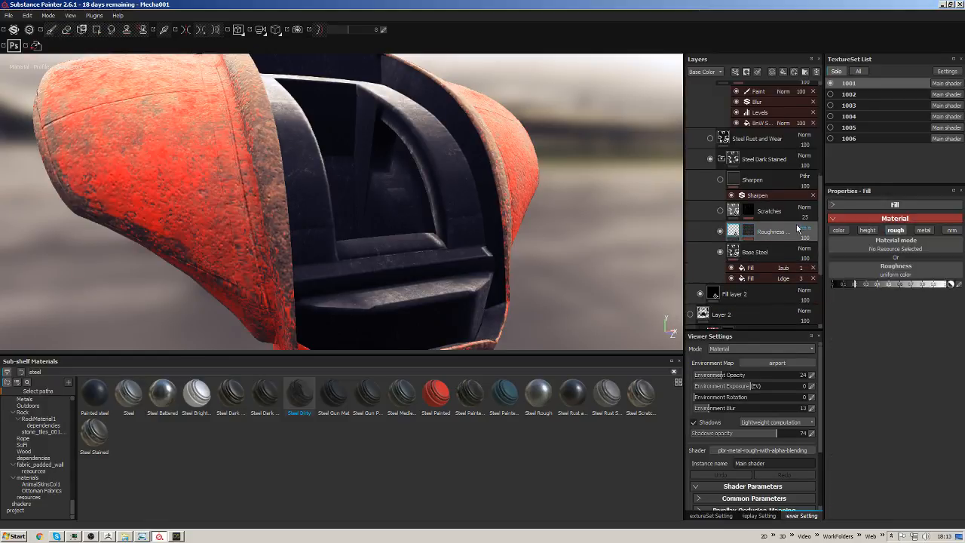
pyautogui.click(751, 232)
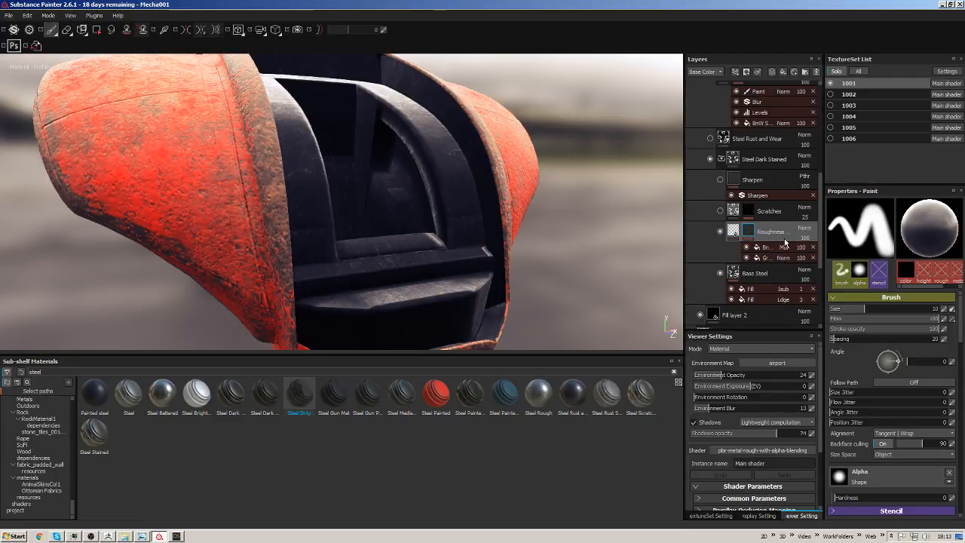
# Set the BnW Spots 3 fill in the Roughness mask to histogram position 0.55 and histogram contrast 0.52.
pyautogui.click(765, 247)
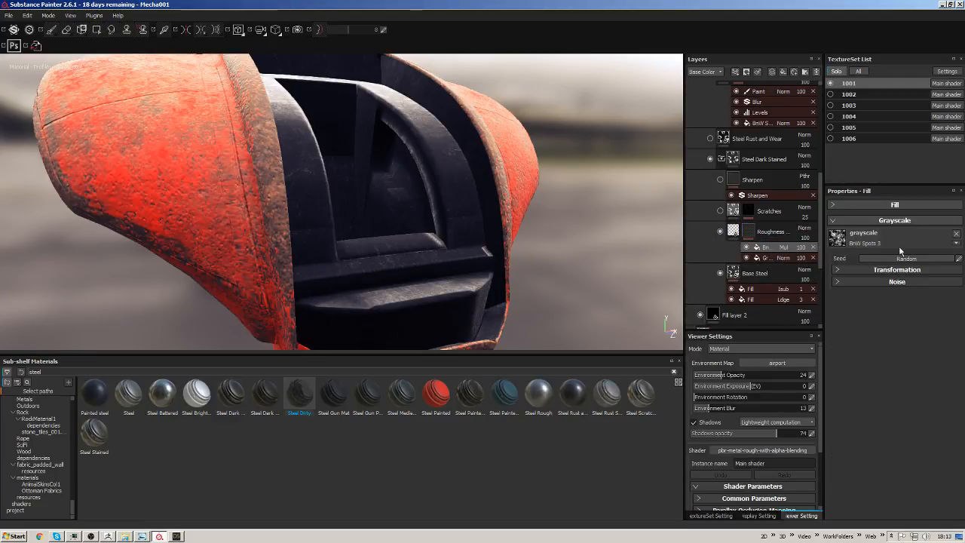
pyautogui.click(839, 270)
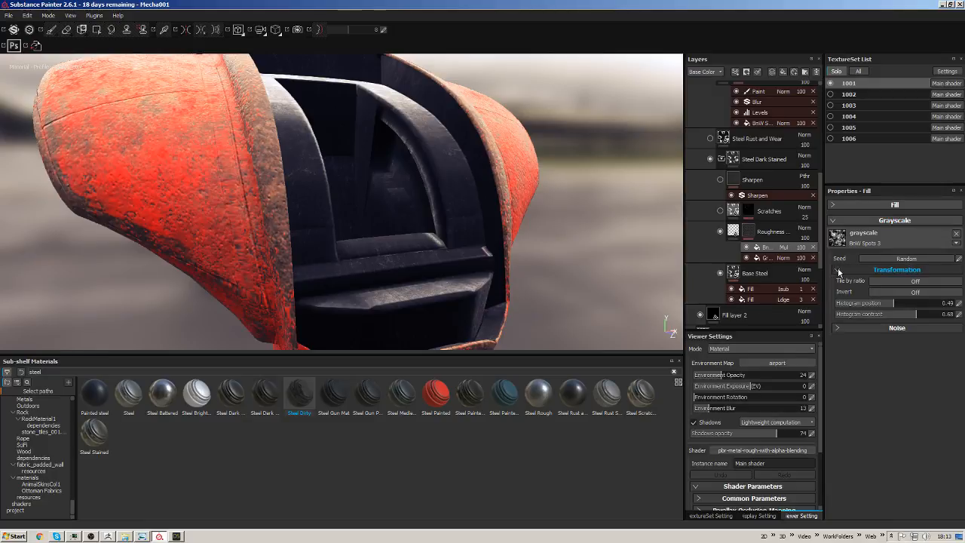
pyautogui.click(838, 270)
pyautogui.click(838, 270)
pyautogui.click(897, 304)
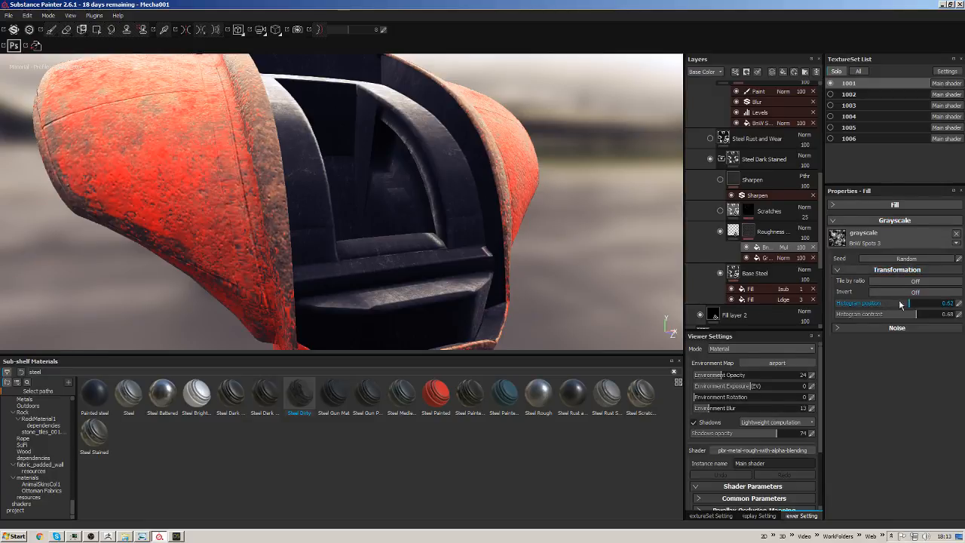
pyautogui.moveTo(900, 304)
pyautogui.mouseDown()
pyautogui.moveTo(913, 304)
pyautogui.moveTo(856, 302)
pyautogui.moveTo(941, 305)
pyautogui.moveTo(906, 304)
pyautogui.moveTo(935, 316)
pyautogui.moveTo(878, 316)
pyautogui.moveTo(899, 313)
pyautogui.mouseUp()
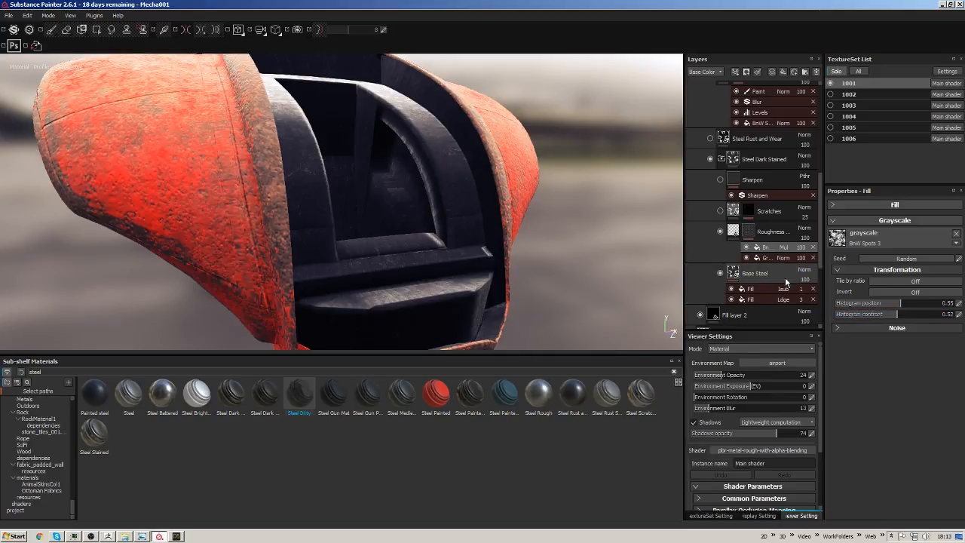
# Adjust the transformation settings of the Grunge 002 fill in the Roughness mask.
pyautogui.click(779, 258)
pyautogui.click(774, 260)
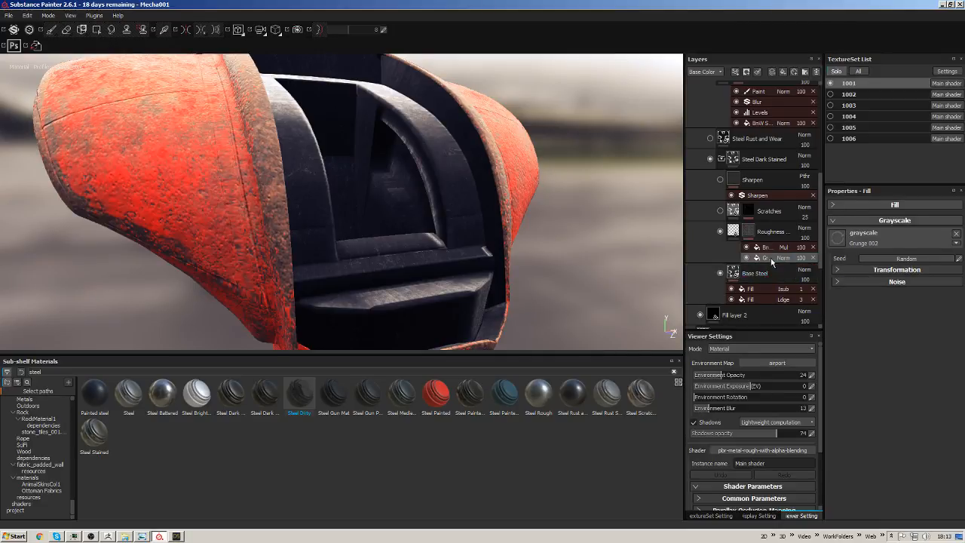
pyautogui.click(872, 271)
pyautogui.moveTo(903, 306); pyautogui.dragTo(858, 315)
# Set the Scratches layer's luminosity to 0.58, normal intensity to 0.63, dirt contrast to 0.38 and dirt scale to 6.
pyautogui.click(750, 215)
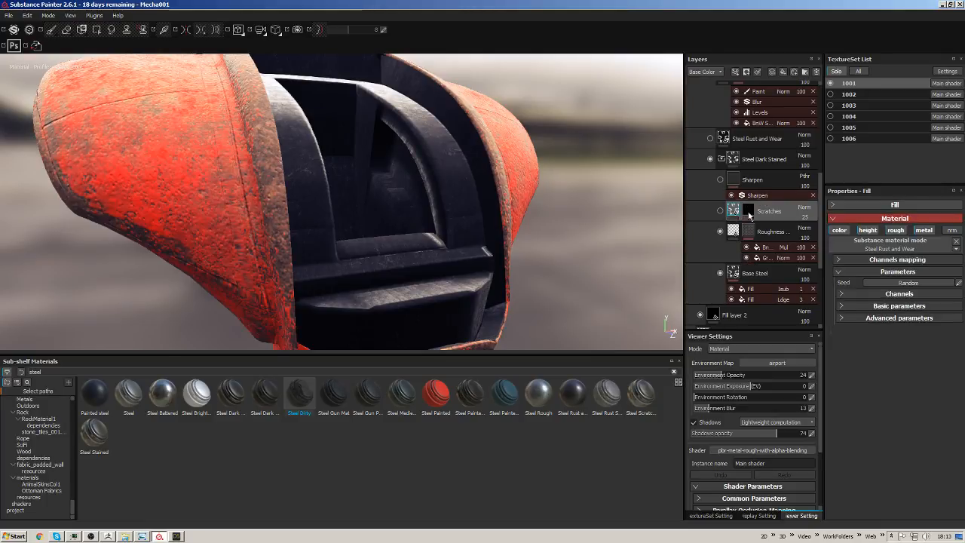
pyautogui.click(877, 305)
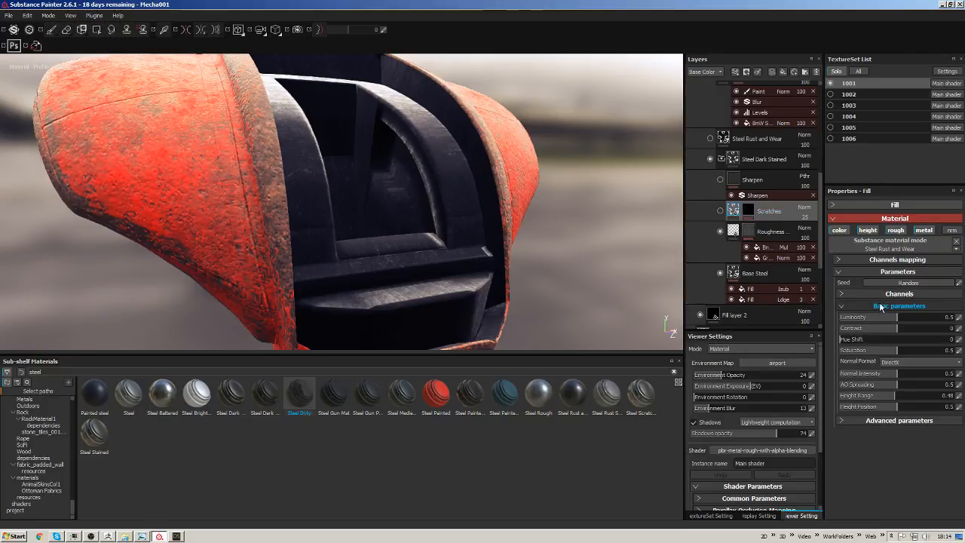
pyautogui.click(888, 423)
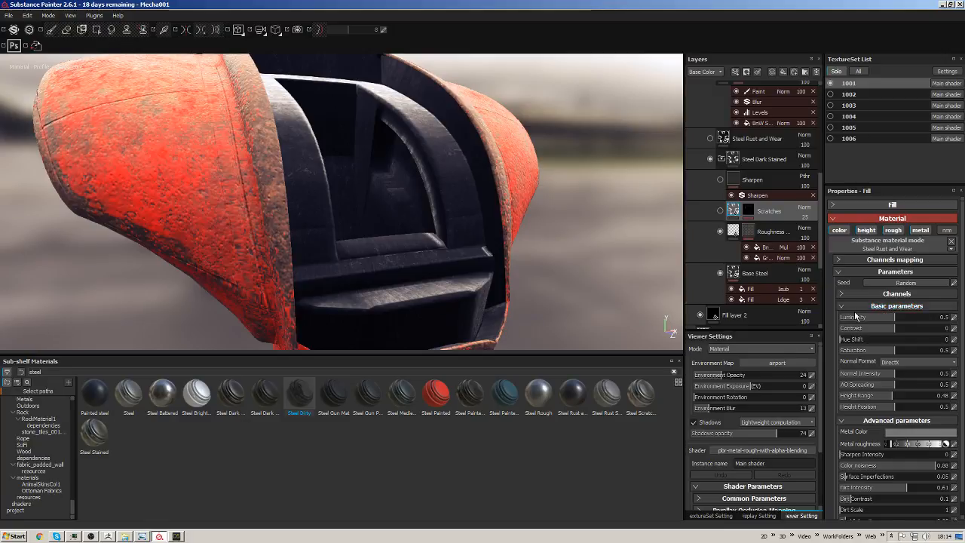
pyautogui.scroll(-1, 958, 265)
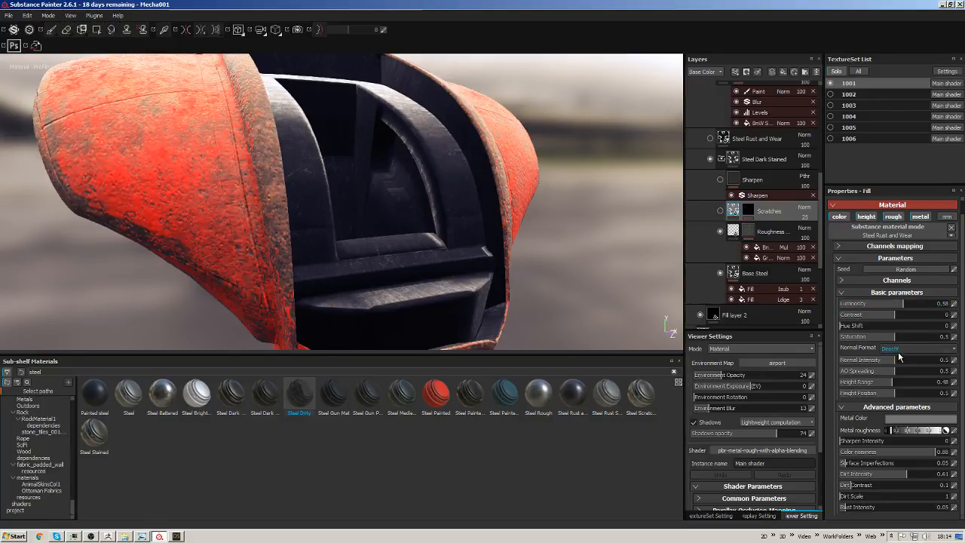
pyautogui.moveTo(915, 359); pyautogui.dragTo(915, 359)
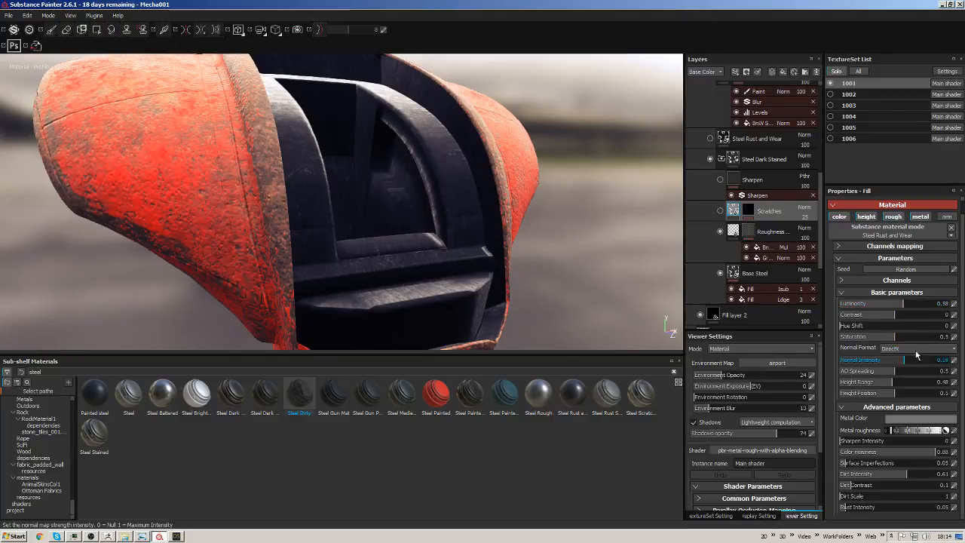
pyautogui.scroll(4, 917, 356)
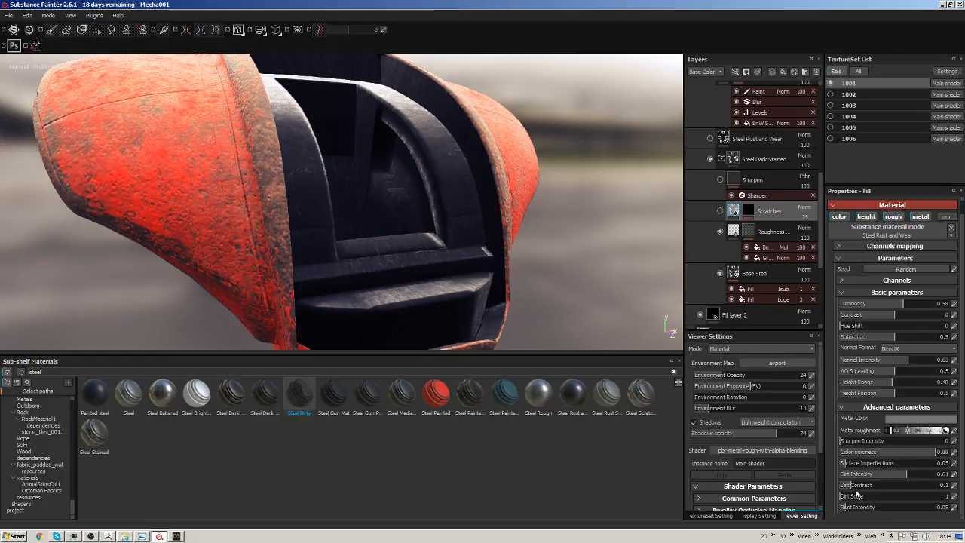
pyautogui.click(881, 486)
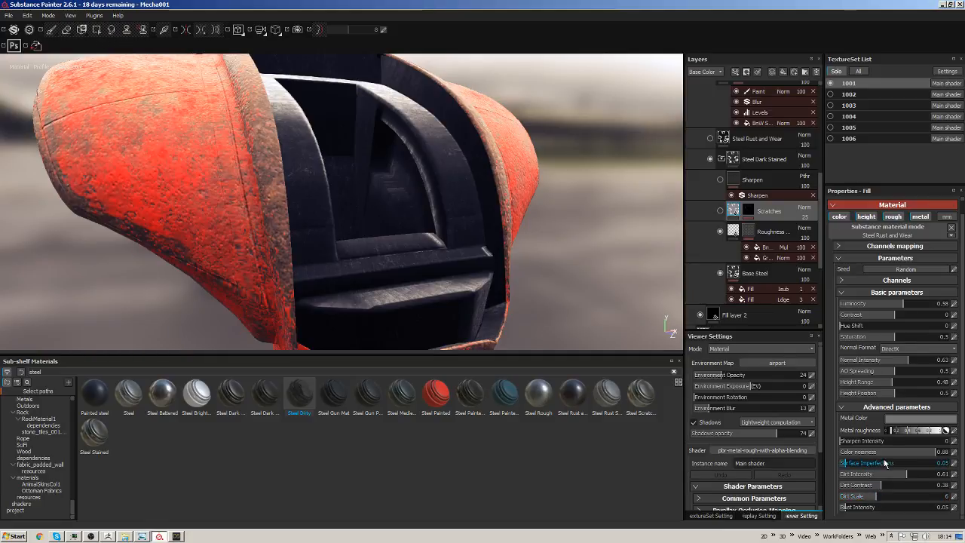
# Set the Scratches layer's metal color to light red.
pyautogui.click(905, 420)
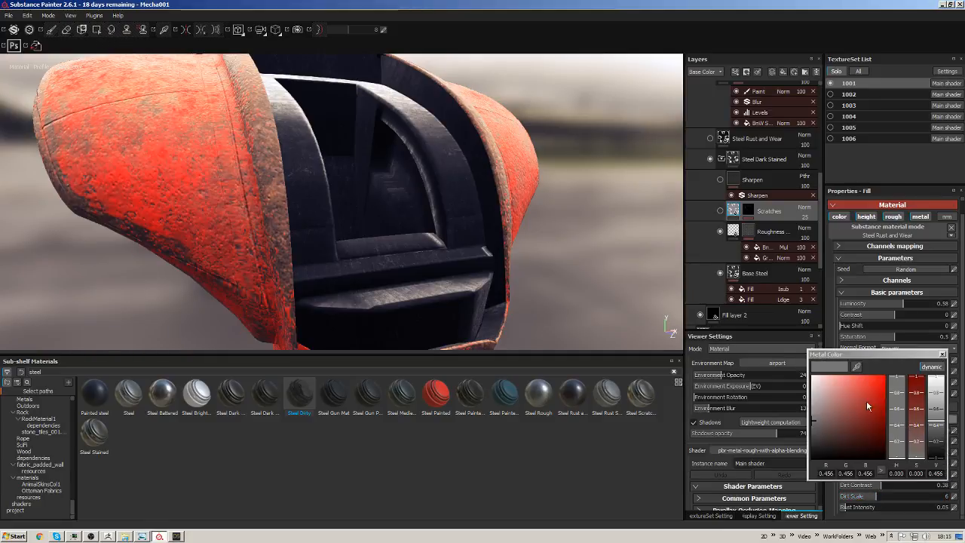
pyautogui.moveTo(866, 400); pyautogui.dragTo(859, 383)
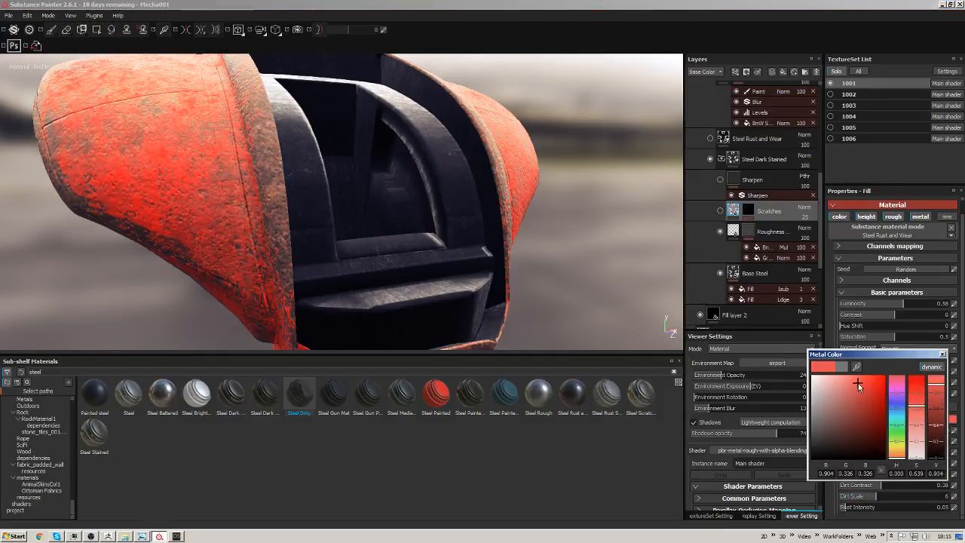
pyautogui.click(943, 355)
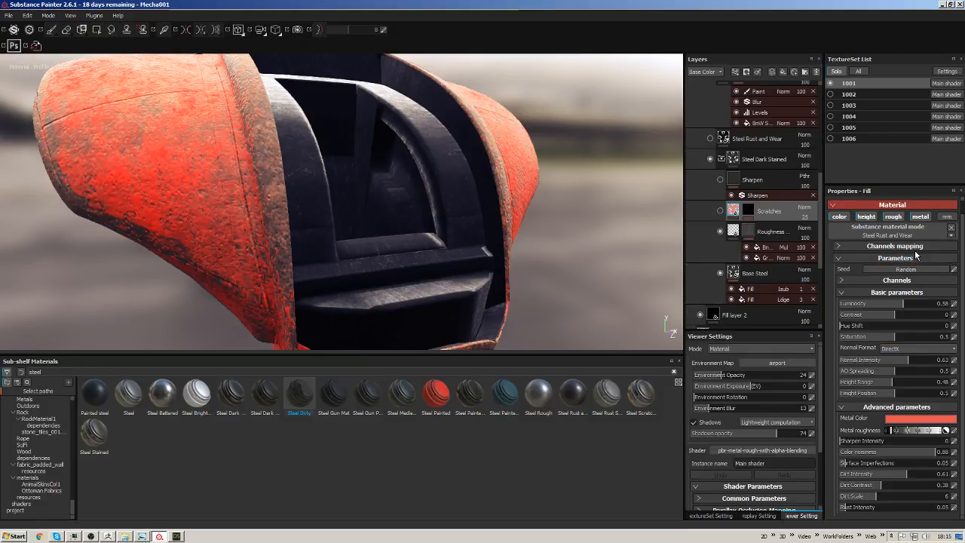
# Show the Scratches layer and look through its mask effects and the Sharpen filter.
pyautogui.click(749, 220)
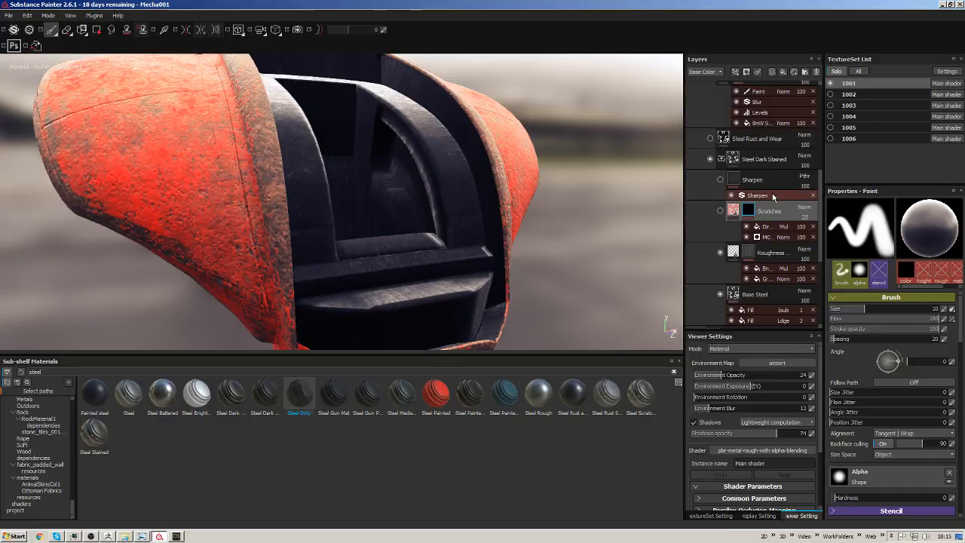
pyautogui.click(755, 182)
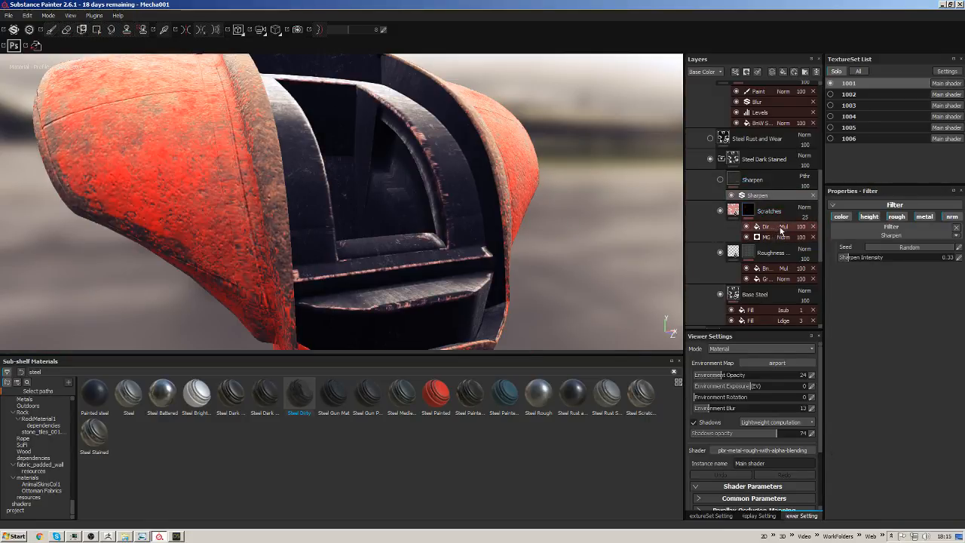
pyautogui.click(781, 228)
# Set the Scratches layer's metal color to a darker, muted red.
pyautogui.click(735, 211)
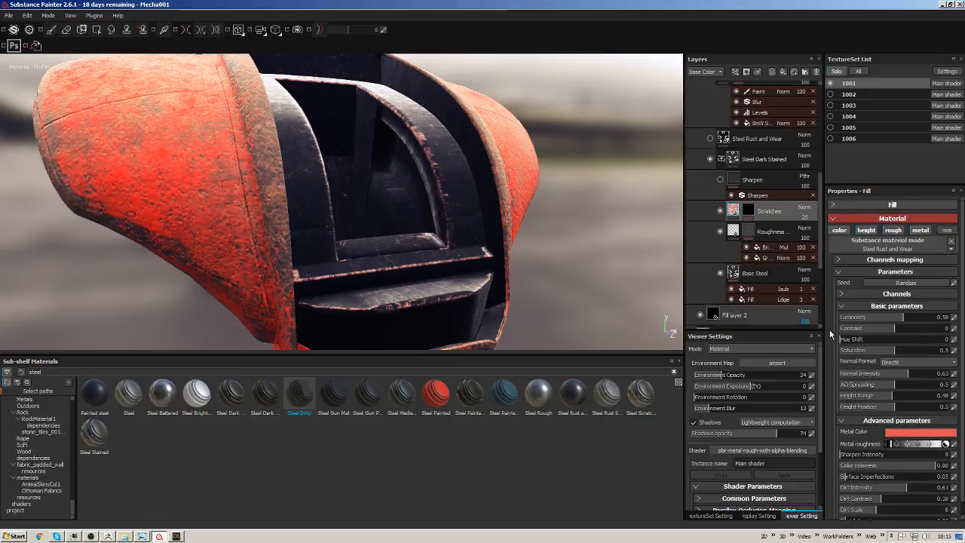
pyautogui.click(920, 436)
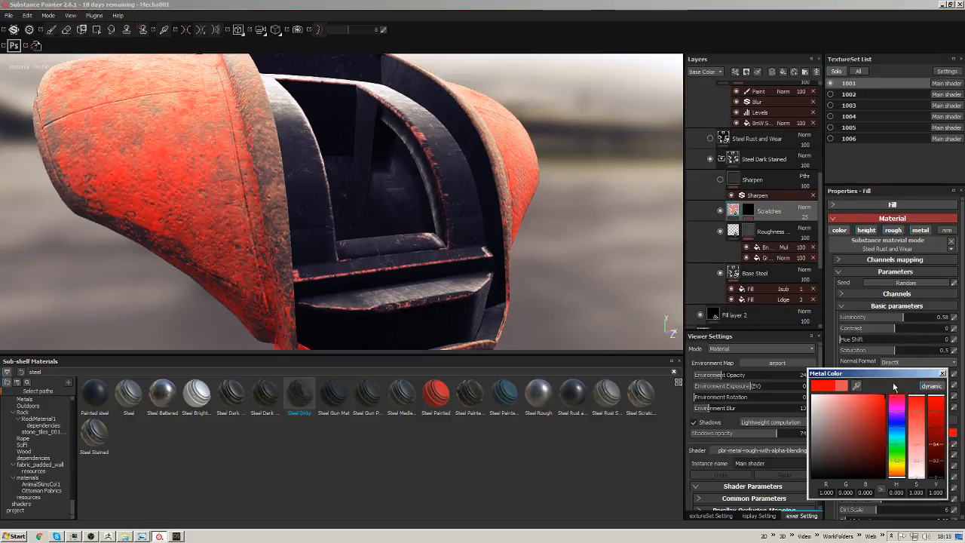
pyautogui.moveTo(865, 428); pyautogui.dragTo(827, 420)
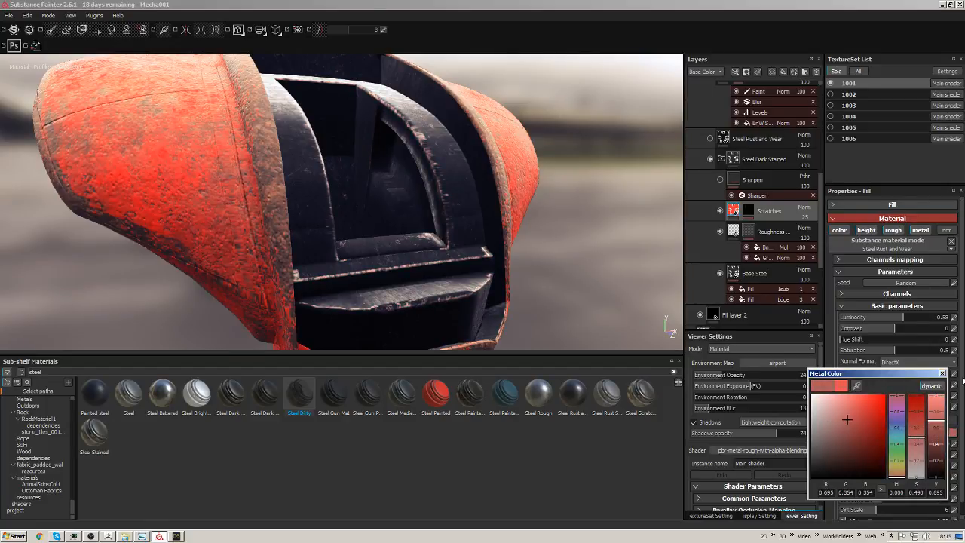
pyautogui.click(943, 373)
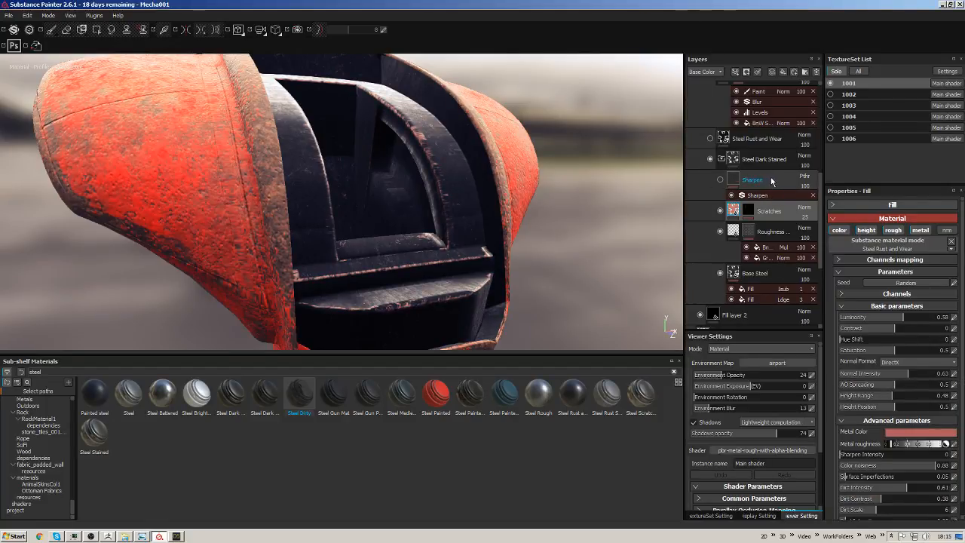
# Show the Sharpen layer in Steel Dark Stained and set its filter's sharpen intensity to 1.66.
pyautogui.click(743, 180)
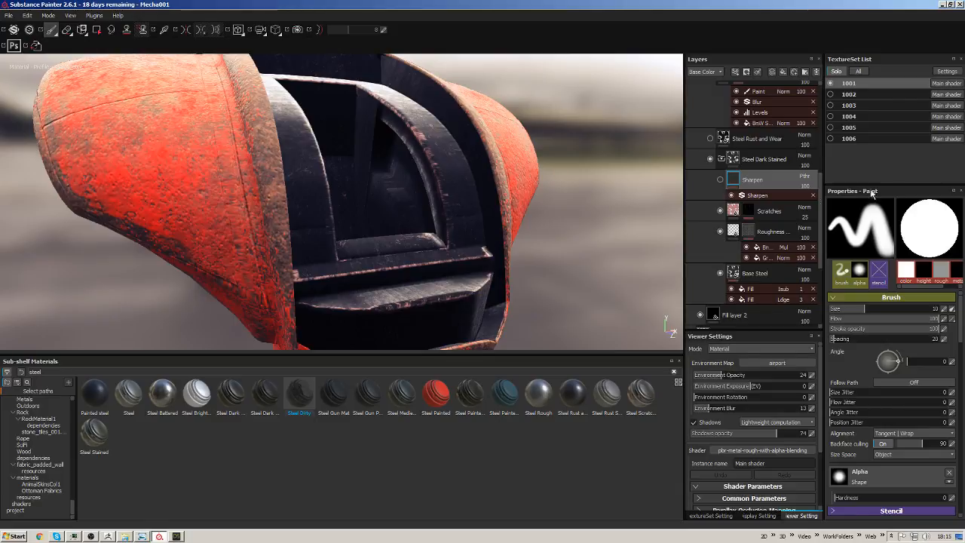
pyautogui.click(757, 196)
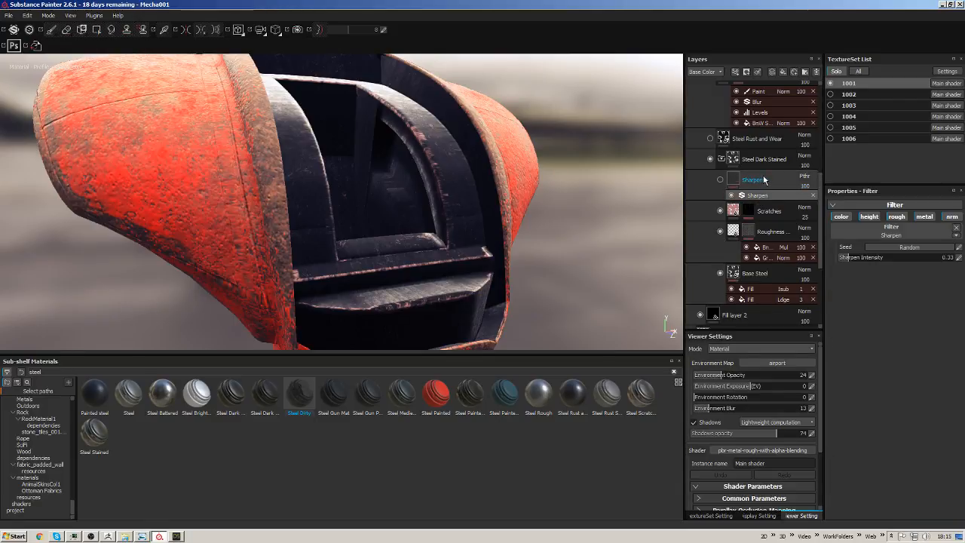
pyautogui.click(766, 181)
pyautogui.click(784, 194)
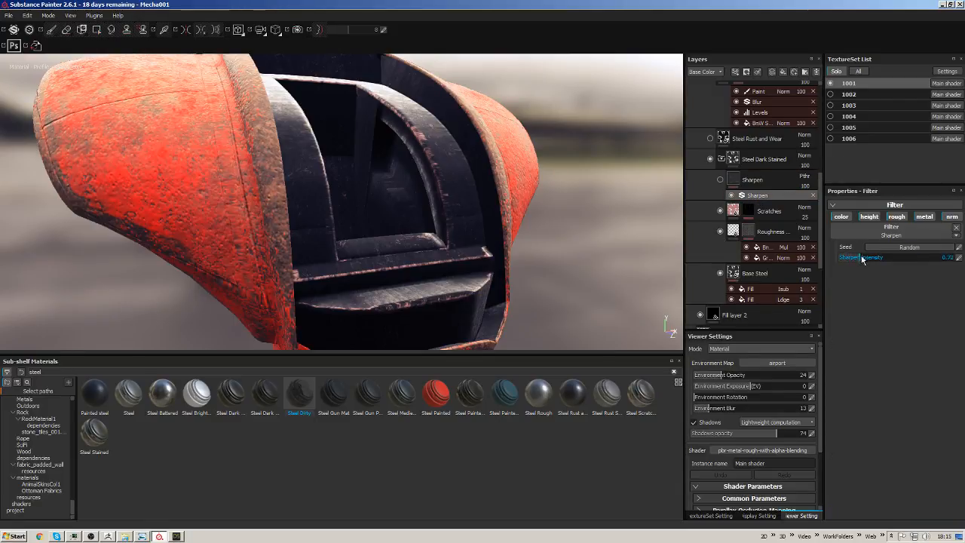
pyautogui.moveTo(887, 257)
pyautogui.mouseDown()
pyautogui.moveTo(938, 260)
pyautogui.moveTo(842, 257)
pyautogui.moveTo(890, 258)
pyautogui.mouseUp()
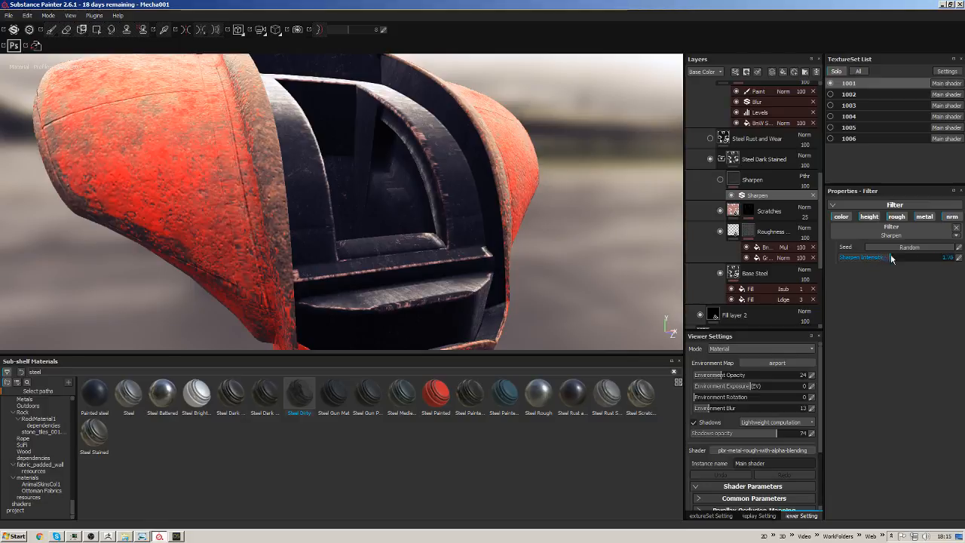
pyautogui.click(721, 180)
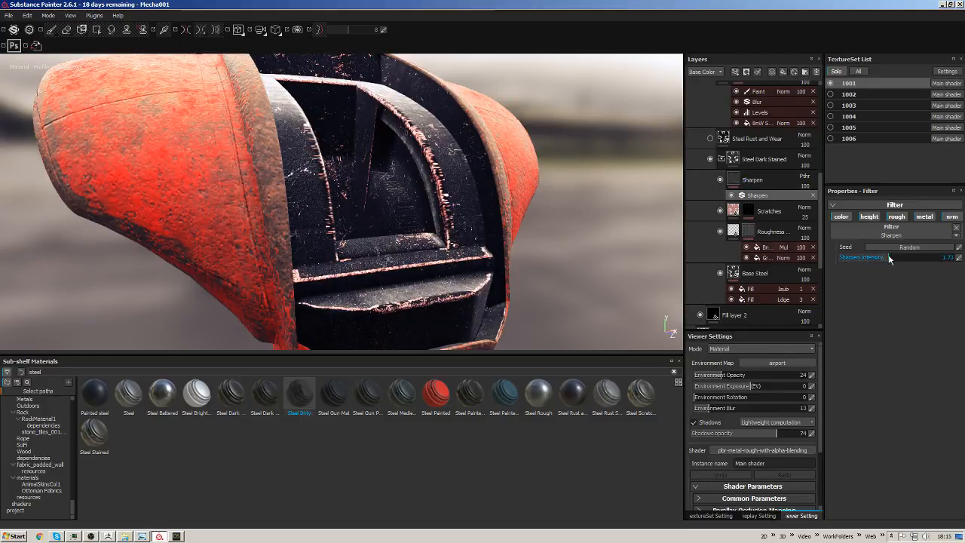
pyautogui.moveTo(888, 258)
pyautogui.mouseDown()
pyautogui.moveTo(850, 257)
pyautogui.moveTo(941, 258)
pyautogui.moveTo(858, 257)
pyautogui.moveTo(887, 257)
pyautogui.mouseUp()
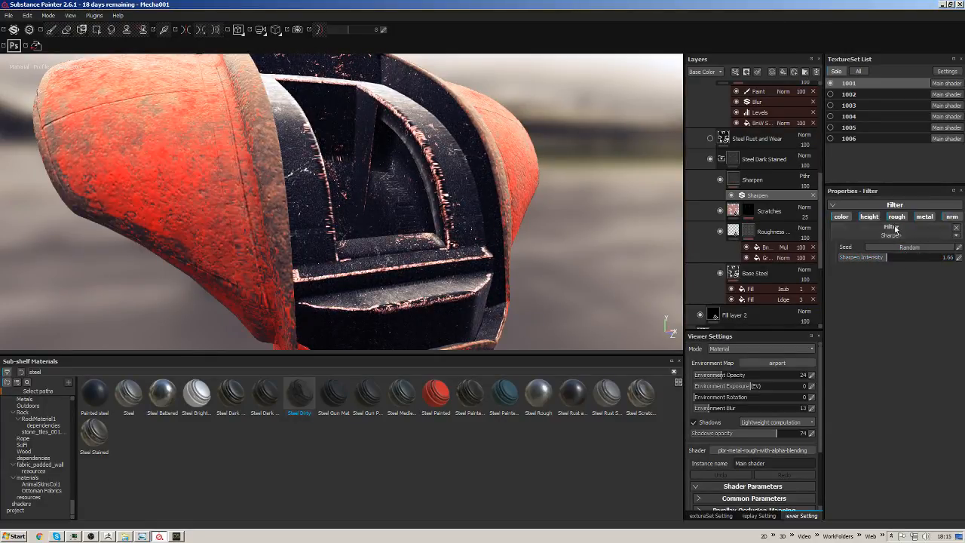
# Collapse the Steel Dark Stained folder and show the deukjes layer.
pyautogui.click(721, 159)
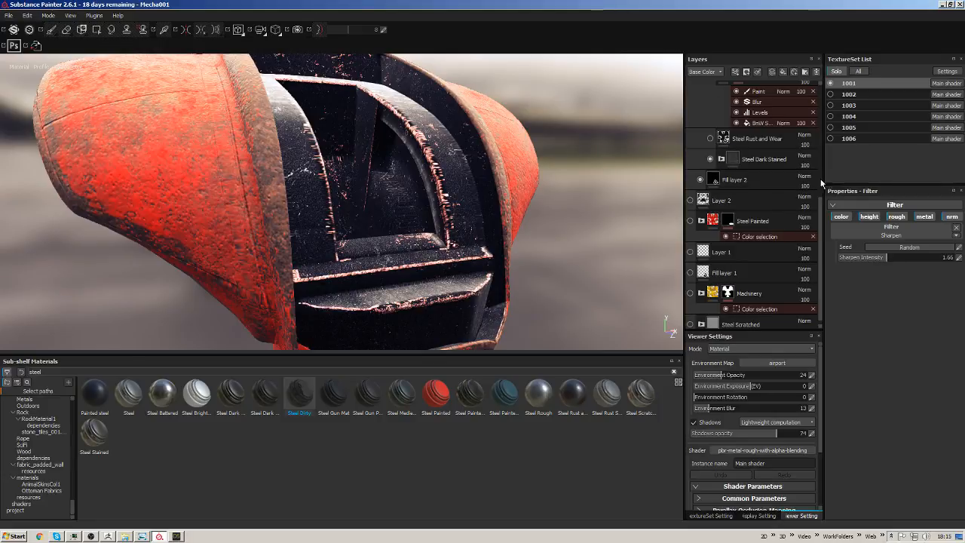
pyautogui.scroll(3, 754, 227)
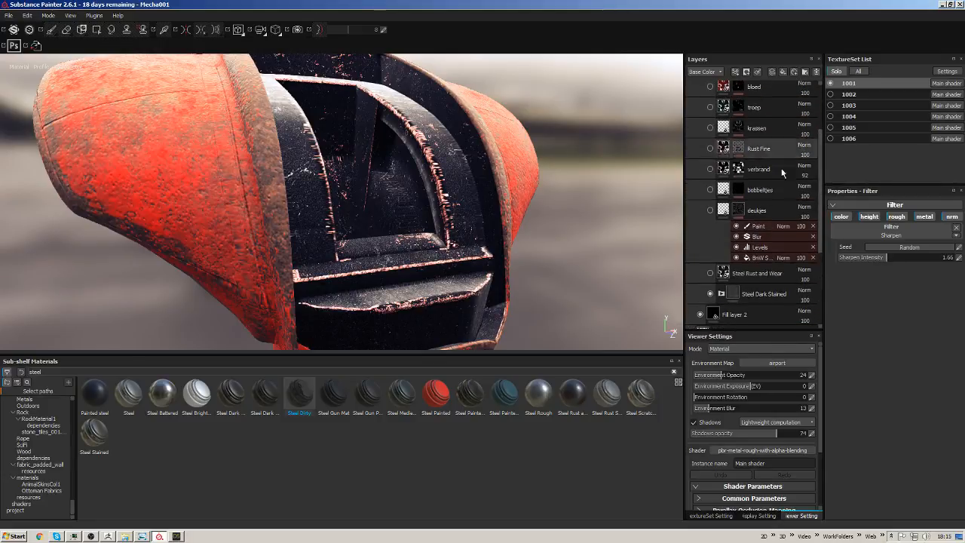
pyautogui.click(719, 294)
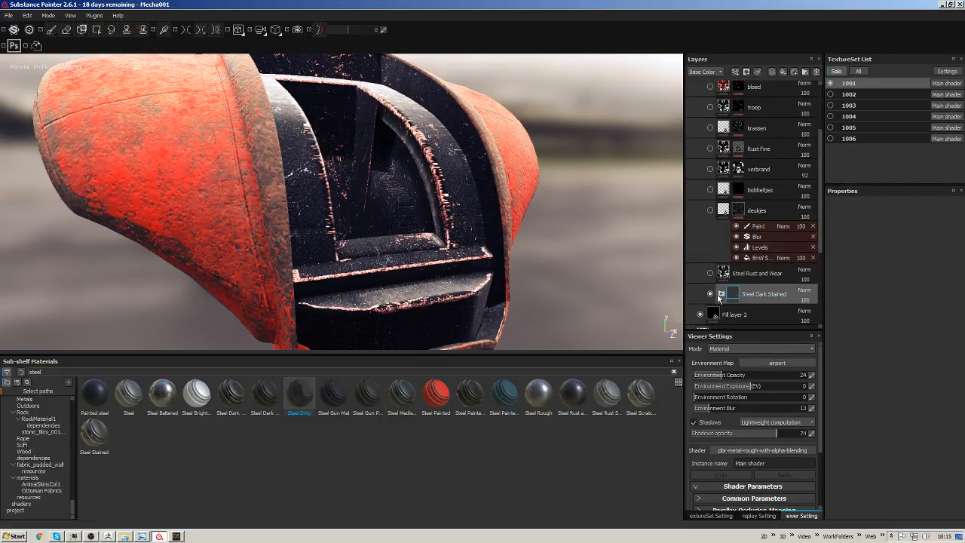
pyautogui.click(710, 210)
pyautogui.click(753, 212)
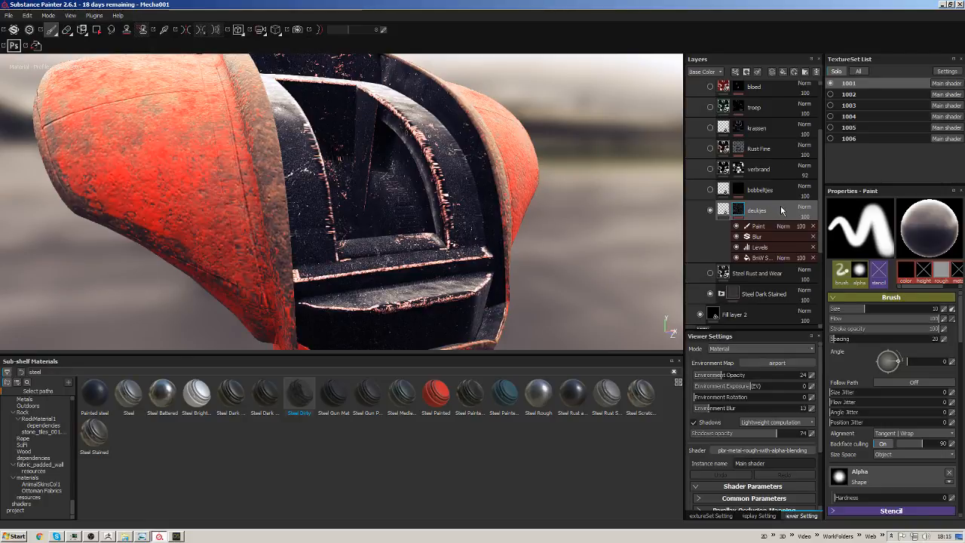
# Select the Paint effect in the deukjes mask and inspect the dents around the cockpit opening from several angles.
pyautogui.click(759, 226)
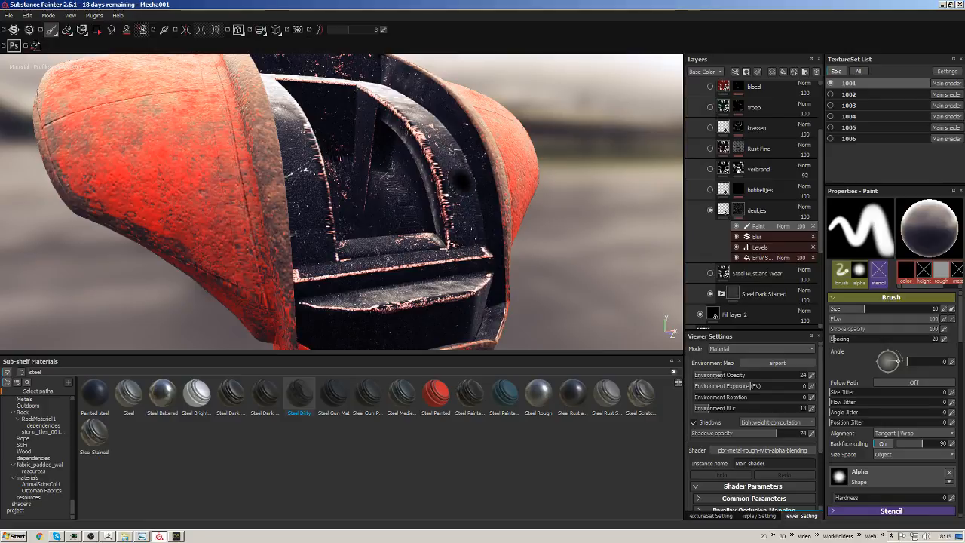
pyautogui.moveTo(455, 180)
pyautogui.keyDown('alt'); pyautogui.mouseDown()
pyautogui.moveTo(448, 189)
pyautogui.moveTo(556, 242)
pyautogui.mouseUp(); pyautogui.keyUp('alt')
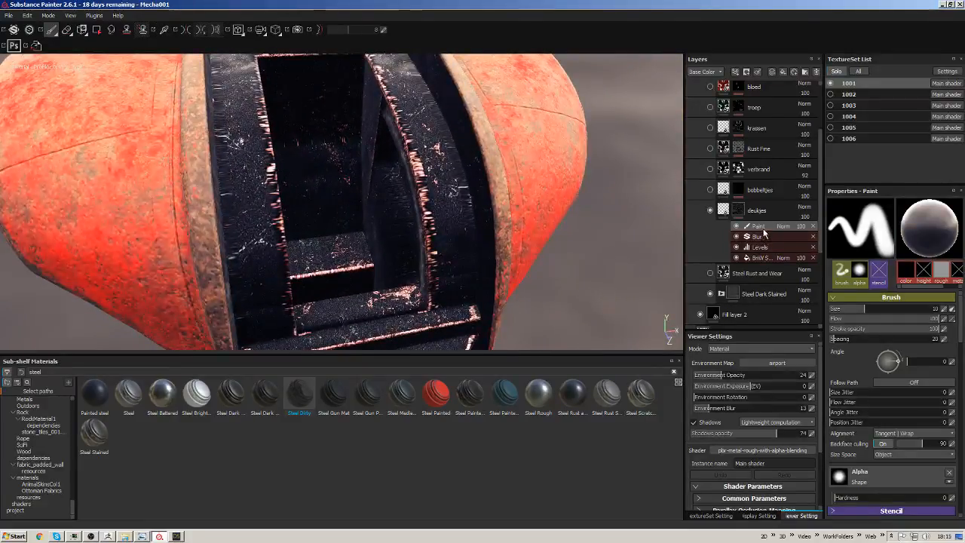
pyautogui.press('d')
pyautogui.moveTo(455, 169); pyautogui.dragTo(457, 200)
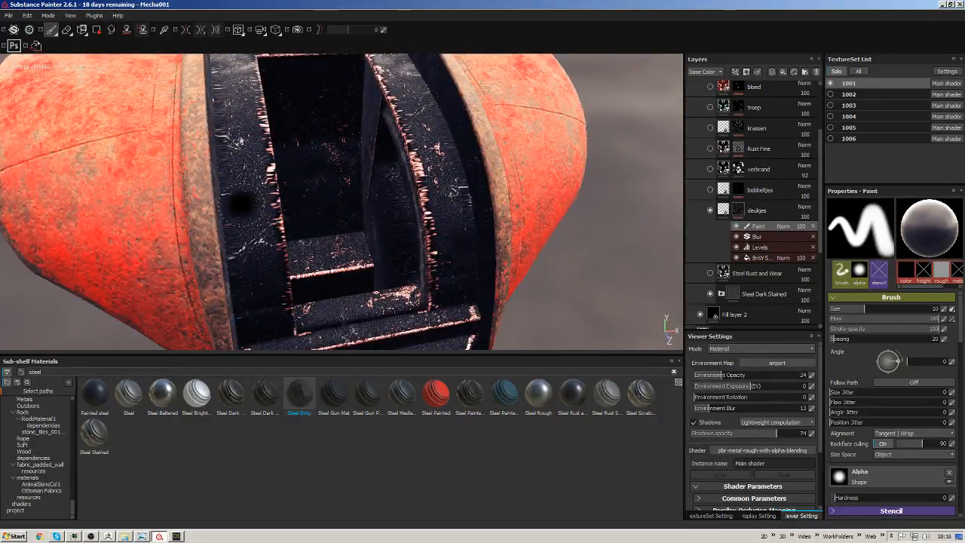
pyautogui.moveTo(242, 205)
pyautogui.mouseDown()
pyautogui.moveTo(275, 181)
pyautogui.moveTo(272, 234)
pyautogui.mouseUp()
pyautogui.keyDown('alt'); pyautogui.moveTo(421, 259); pyautogui.dragTo(302, 245); pyautogui.keyUp('alt')
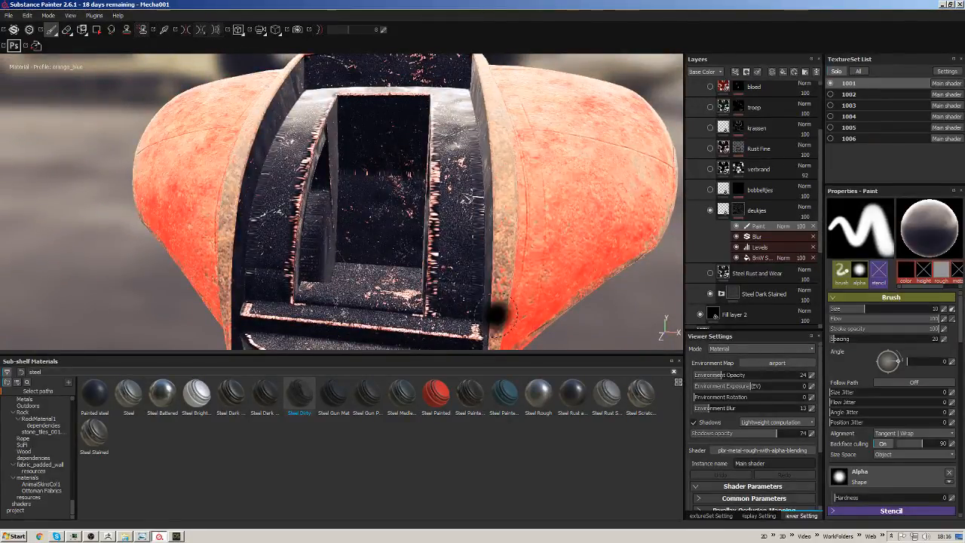
pyautogui.keyDown('alt'); pyautogui.moveTo(452, 277); pyautogui.dragTo(317, 219); pyautogui.keyUp('alt')
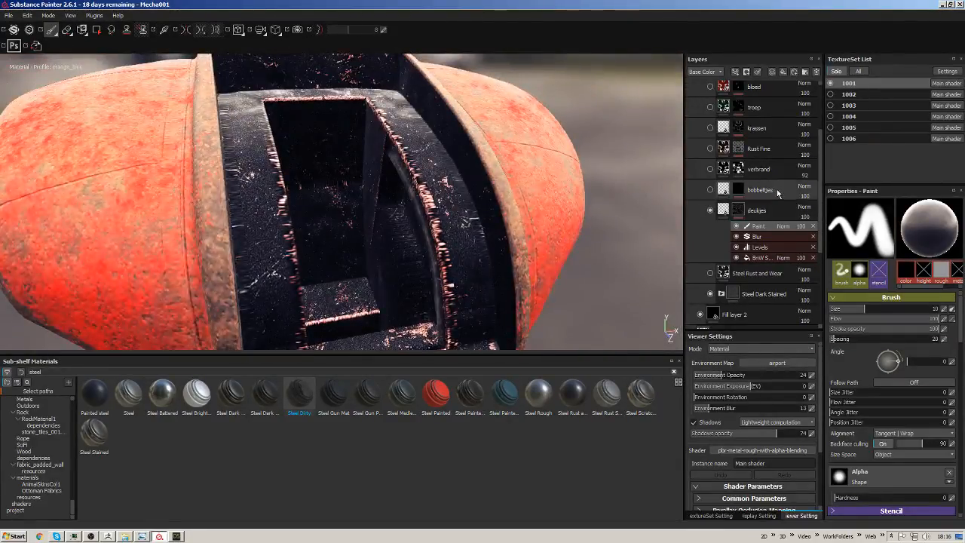
# Set the deukjes mask's Blur intensity to 0.31 and look through the layer's height material and mask effects.
pyautogui.click(757, 236)
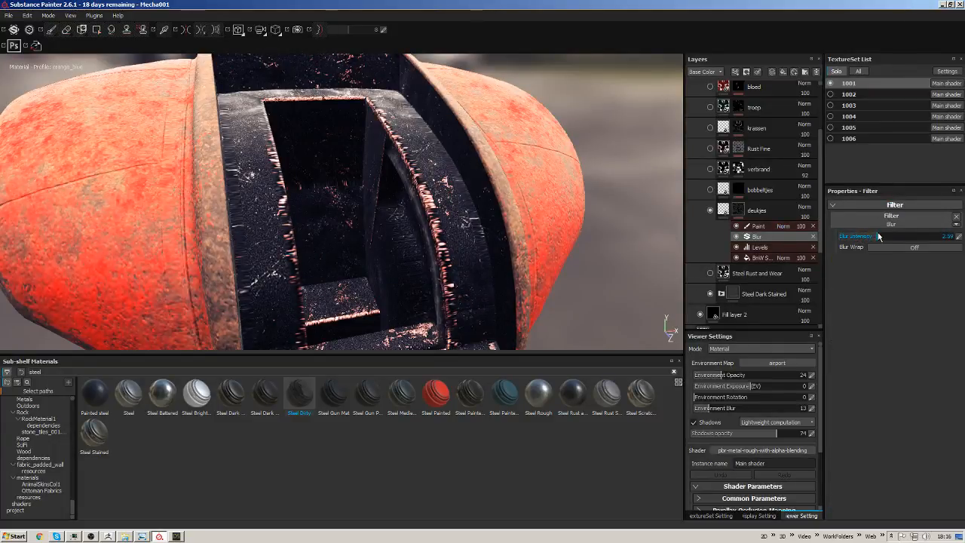
pyautogui.moveTo(843, 237); pyautogui.dragTo(849, 239)
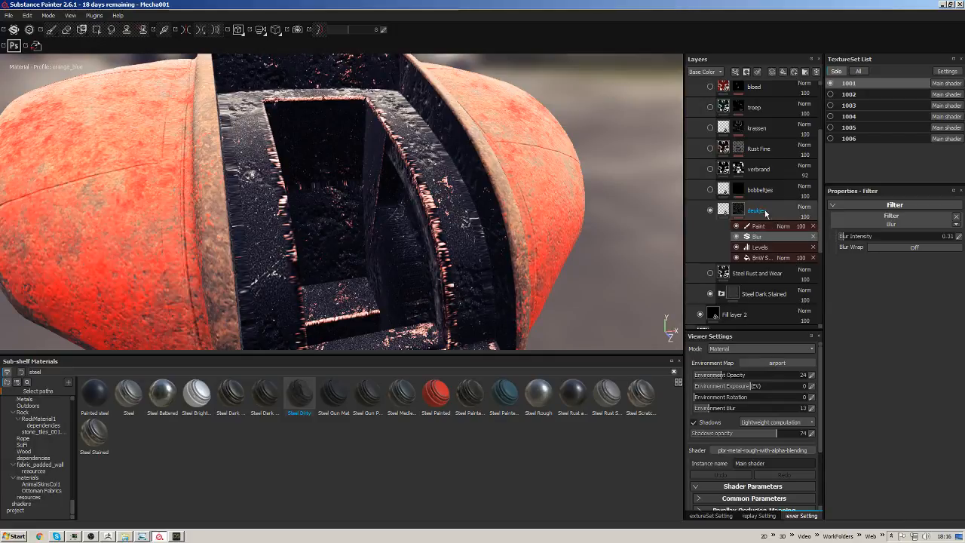
pyautogui.click(737, 210)
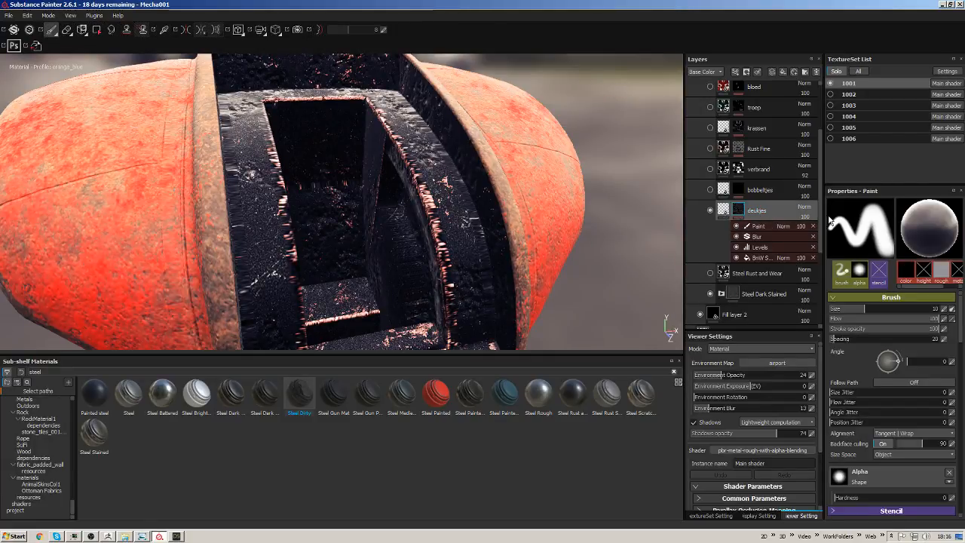
pyautogui.click(724, 209)
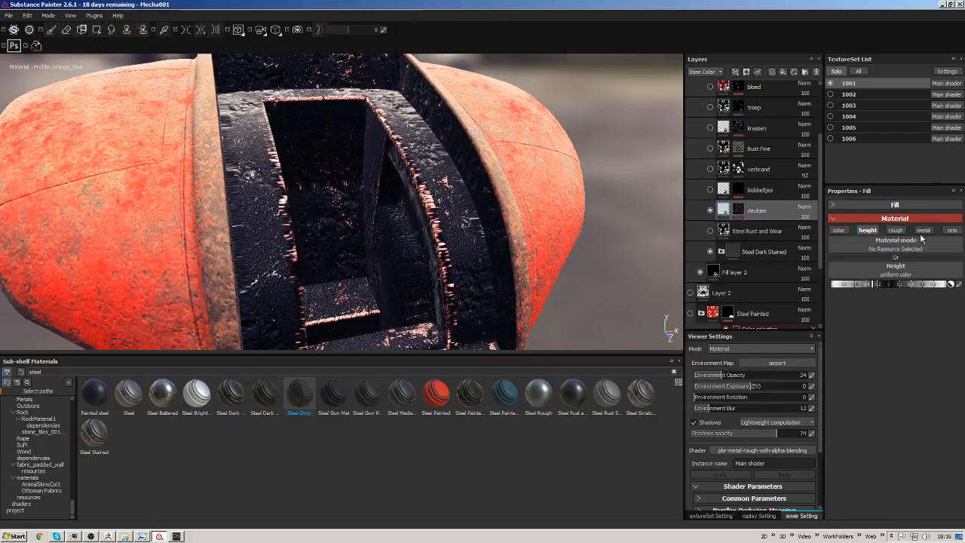
pyautogui.click(740, 216)
pyautogui.click(763, 257)
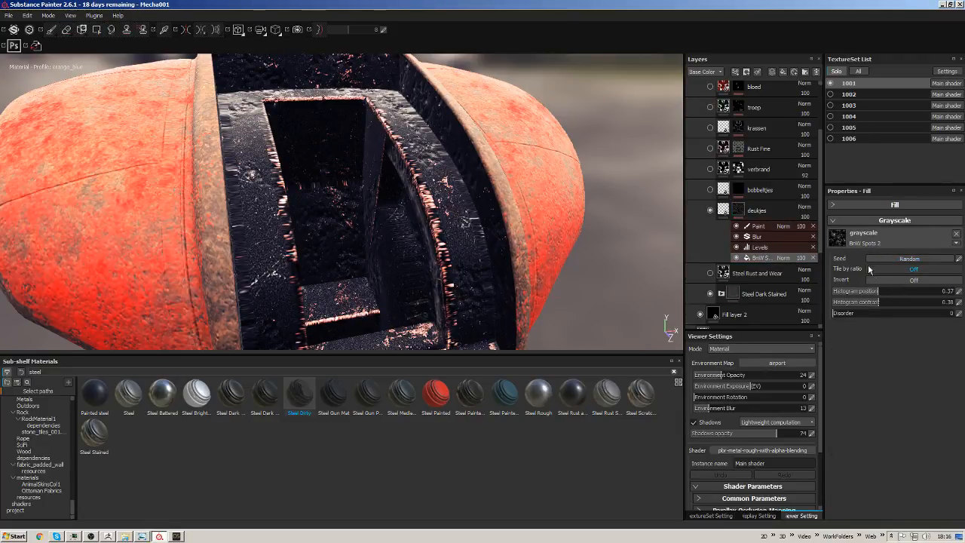
pyautogui.click(782, 240)
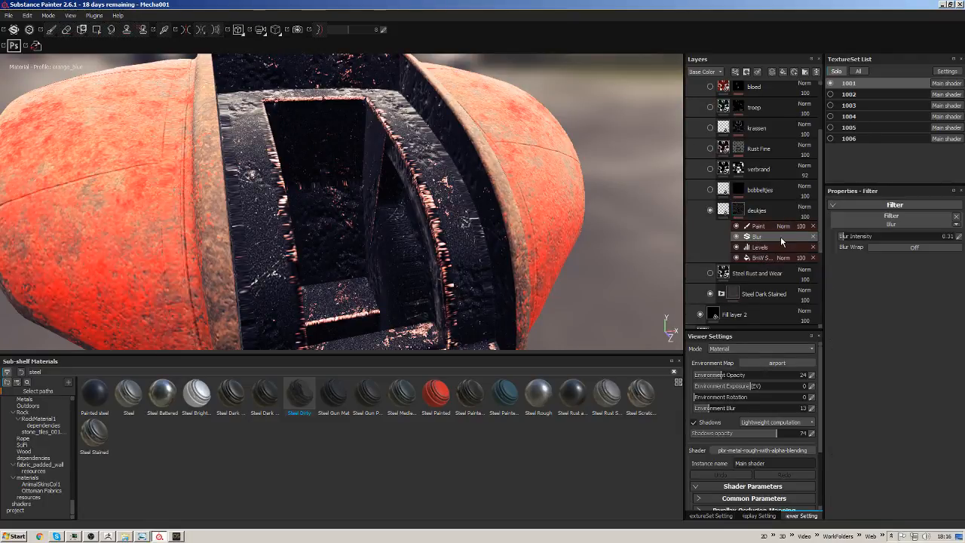
# In the deukjes mask, set the Levels low input to 0.054 and the Blur intensity to 0.21.
pyautogui.click(781, 246)
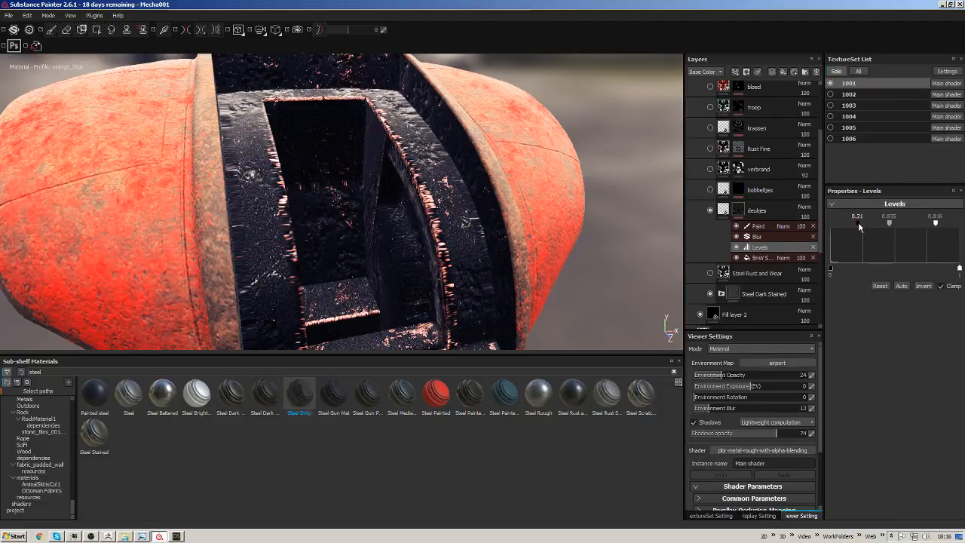
pyautogui.moveTo(858, 222)
pyautogui.mouseDown()
pyautogui.moveTo(876, 221)
pyautogui.moveTo(837, 223)
pyautogui.moveTo(877, 223)
pyautogui.mouseUp()
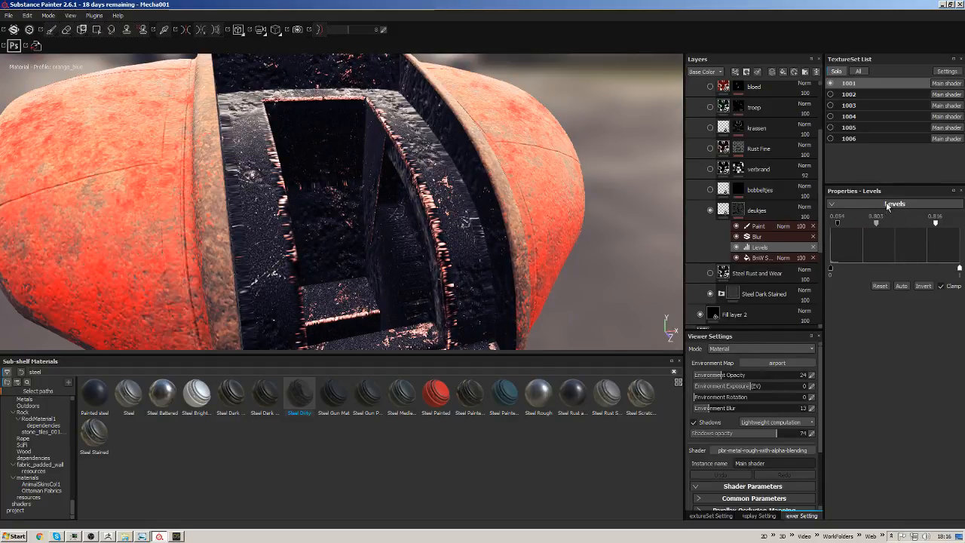
pyautogui.click(758, 236)
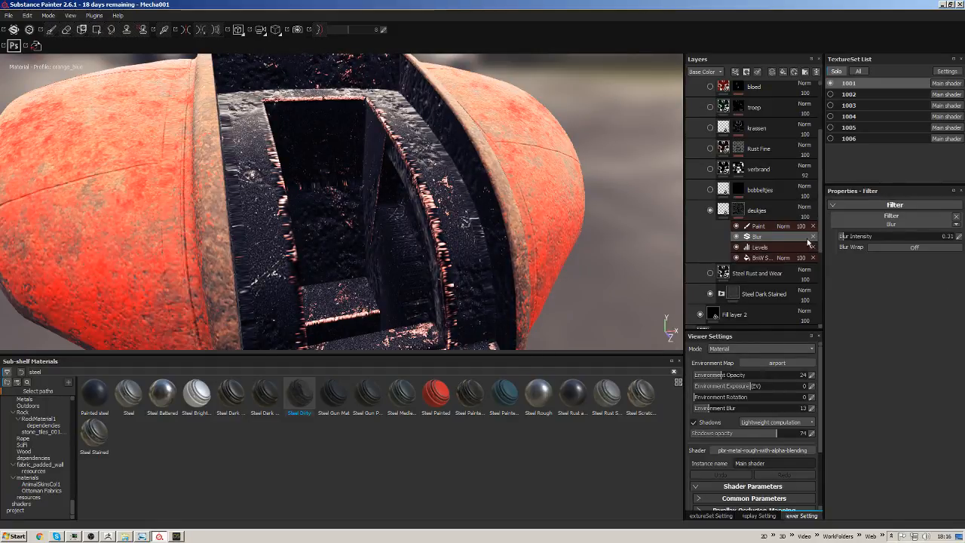
pyautogui.moveTo(842, 241)
pyautogui.mouseDown()
pyautogui.moveTo(872, 240)
pyautogui.moveTo(849, 236)
pyautogui.mouseUp()
pyautogui.moveTo(842, 240); pyautogui.dragTo(842, 239)
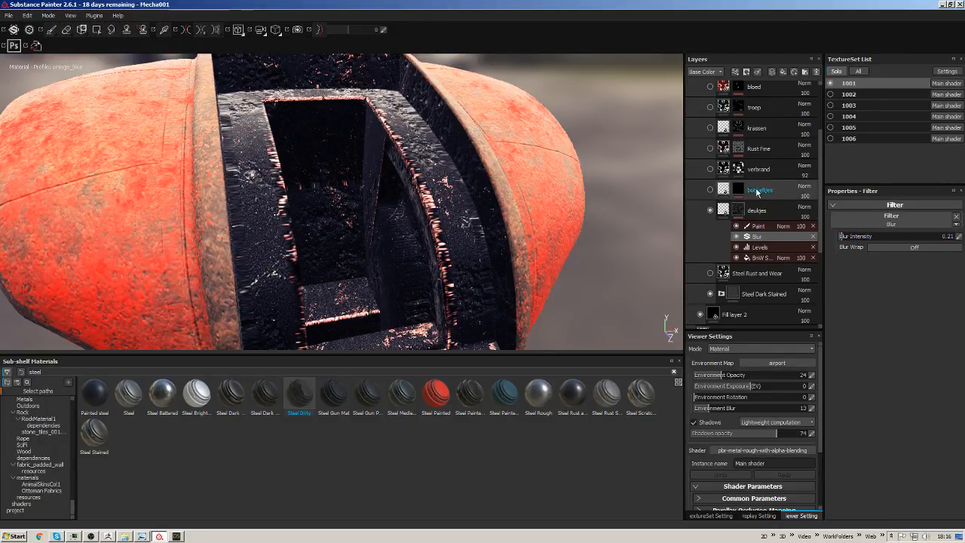
# Show the bobbeltjes and verbrand layers above deukjes.
pyautogui.click(774, 194)
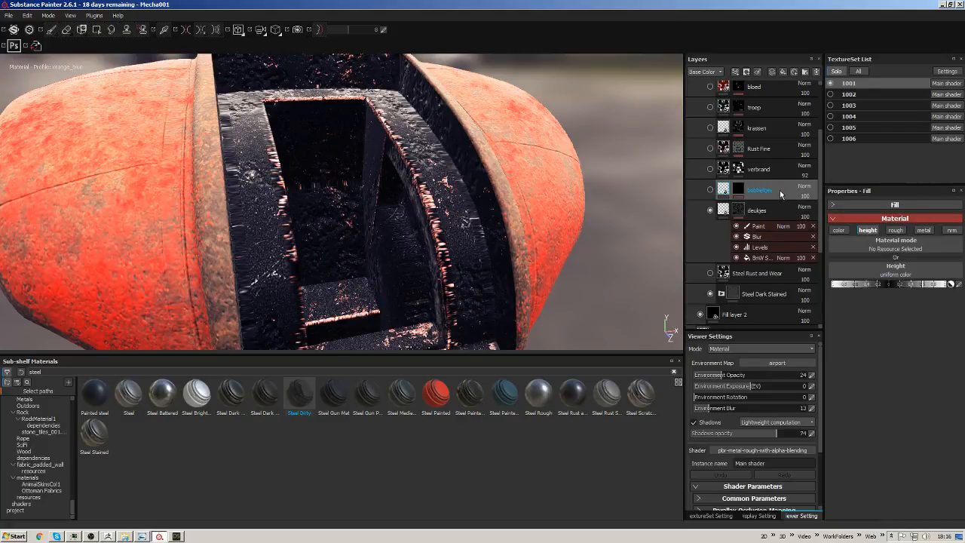
pyautogui.click(709, 190)
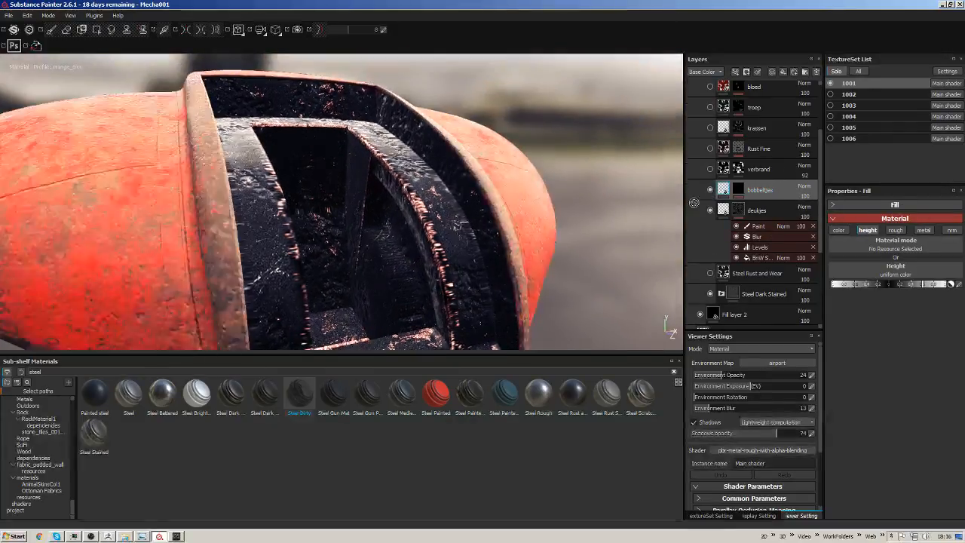
pyautogui.click(712, 191)
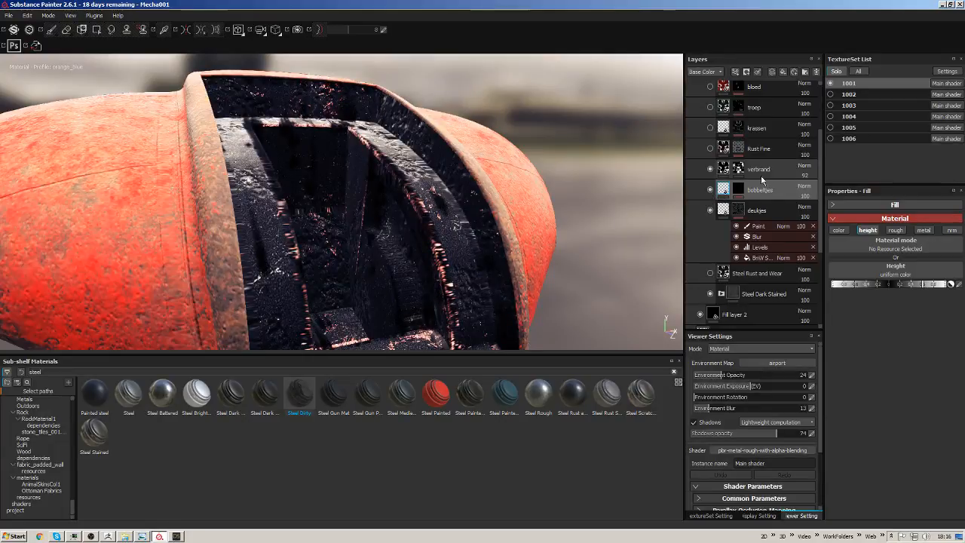
# Examine the verbrand layer's material and mask and the bobbeltjes mask effects while viewing the cockpit interior from different angles.
pyautogui.click(759, 169)
pyautogui.keyDown('alt'); pyautogui.moveTo(532, 226); pyautogui.dragTo(467, 188); pyautogui.keyUp('alt')
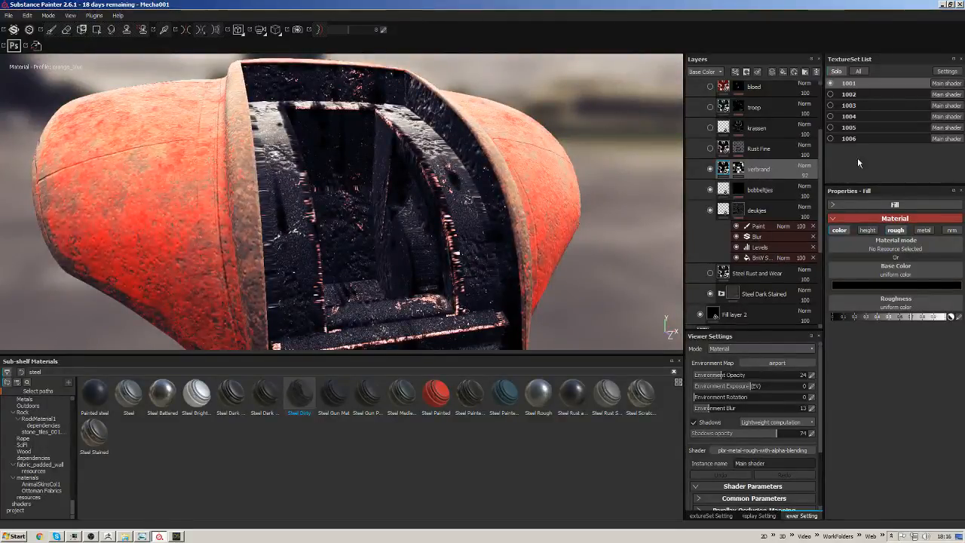
pyautogui.press('1')
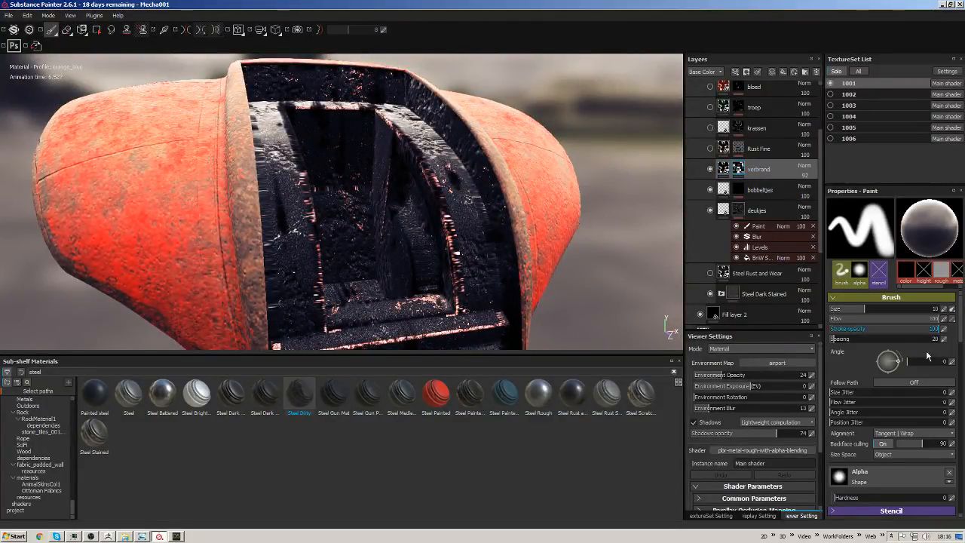
pyautogui.moveTo(962, 305); pyautogui.dragTo(961, 329)
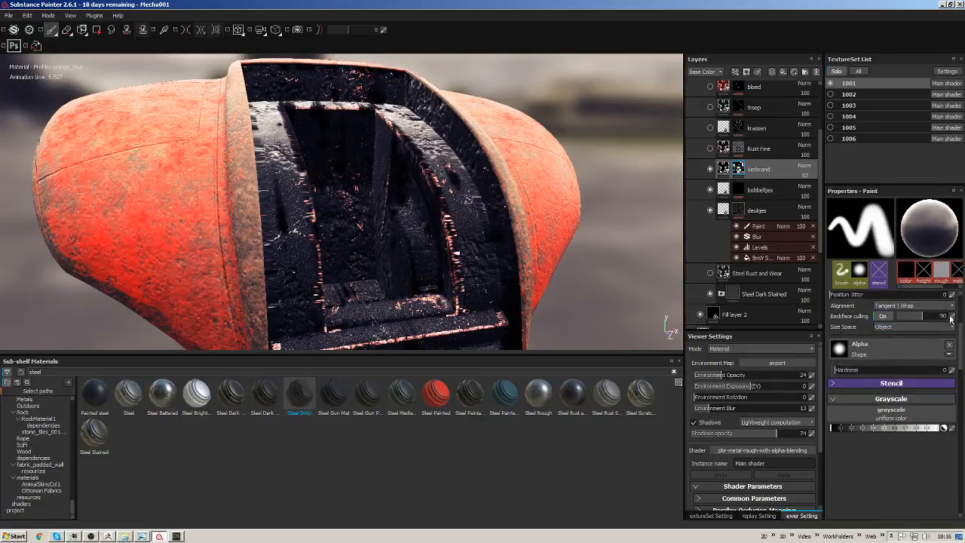
pyautogui.click(725, 170)
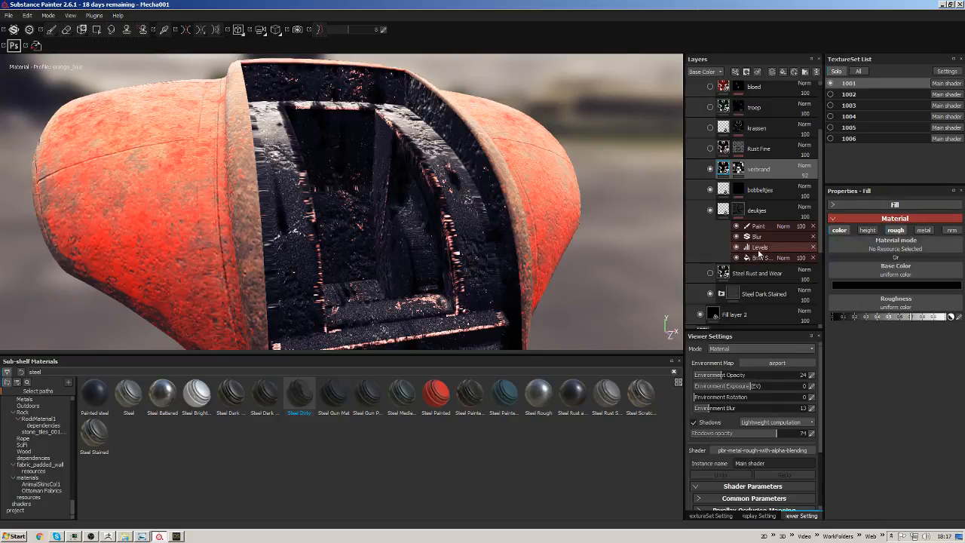
pyautogui.keyDown('alt'); pyautogui.moveTo(513, 163); pyautogui.dragTo(524, 196); pyautogui.keyUp('alt')
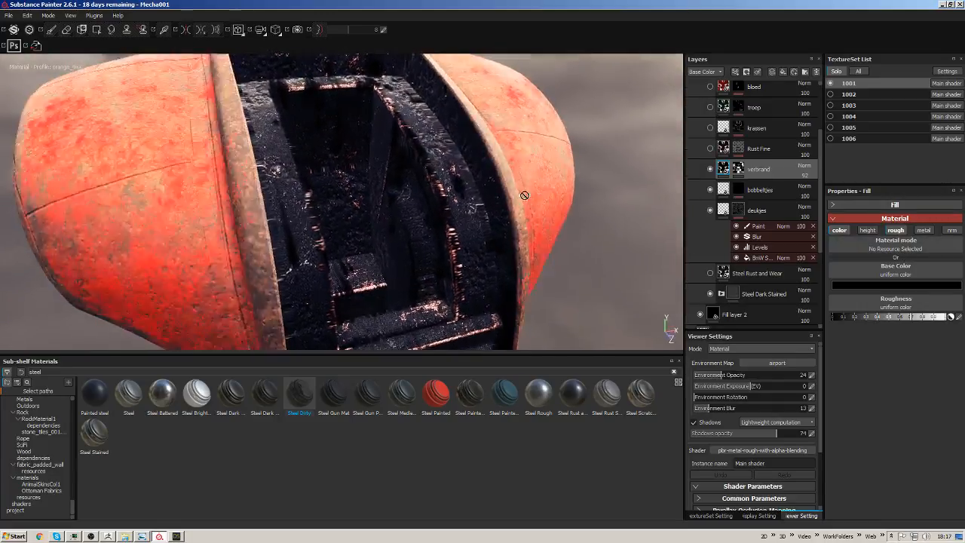
pyautogui.click(739, 190)
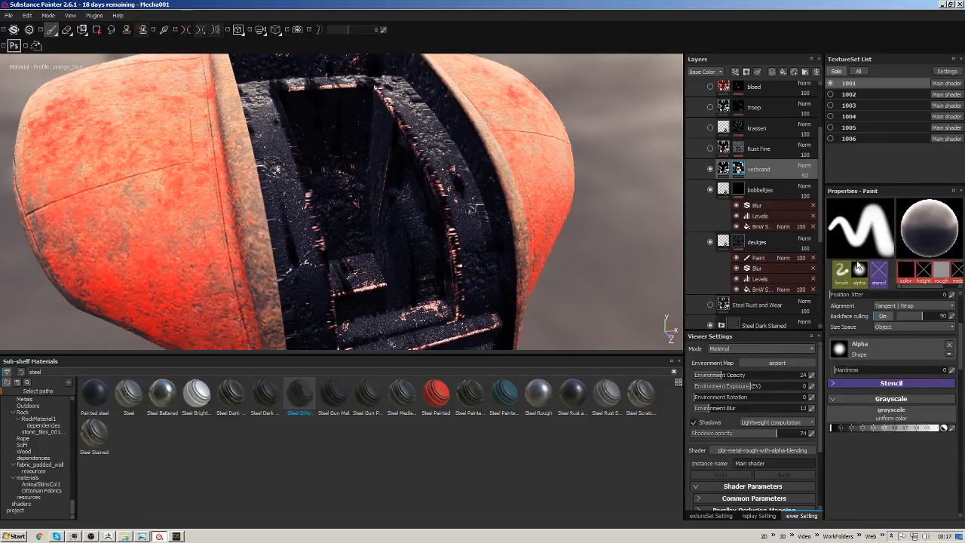
pyautogui.moveTo(961, 347); pyautogui.dragTo(960, 315)
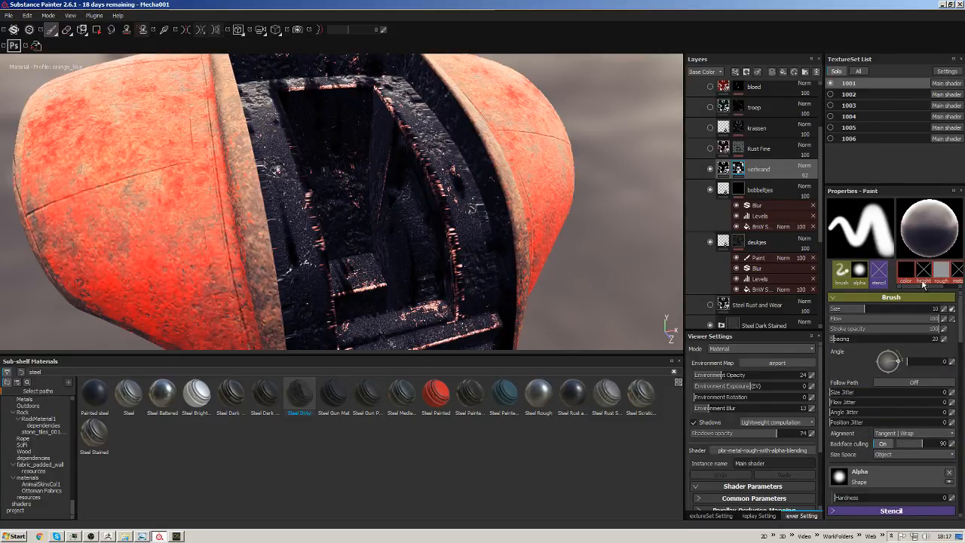
pyautogui.keyDown('alt'); pyautogui.moveTo(507, 206); pyautogui.dragTo(500, 170); pyautogui.keyUp('alt')
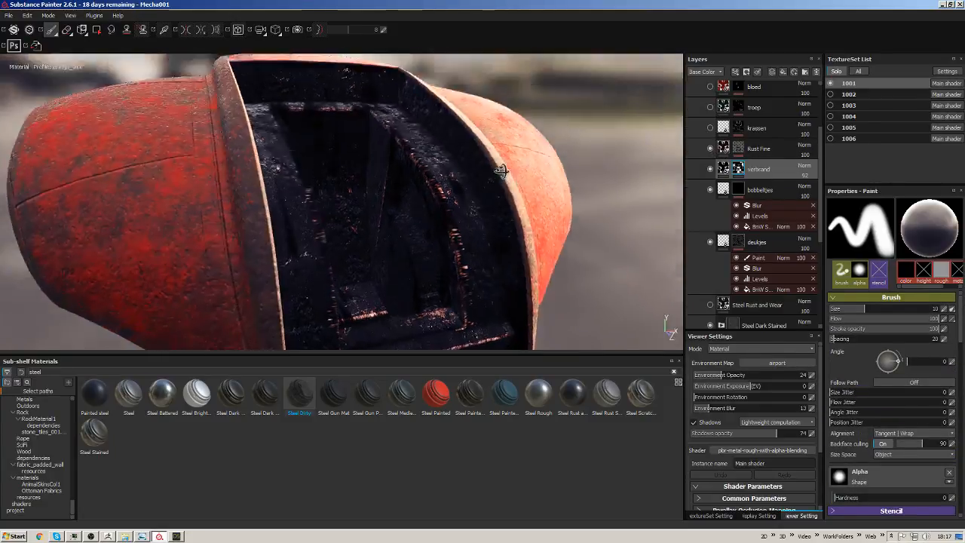
# Show the Rust Fine layer and look through the Paint and MG Dirt effects in its mask.
pyautogui.click(776, 151)
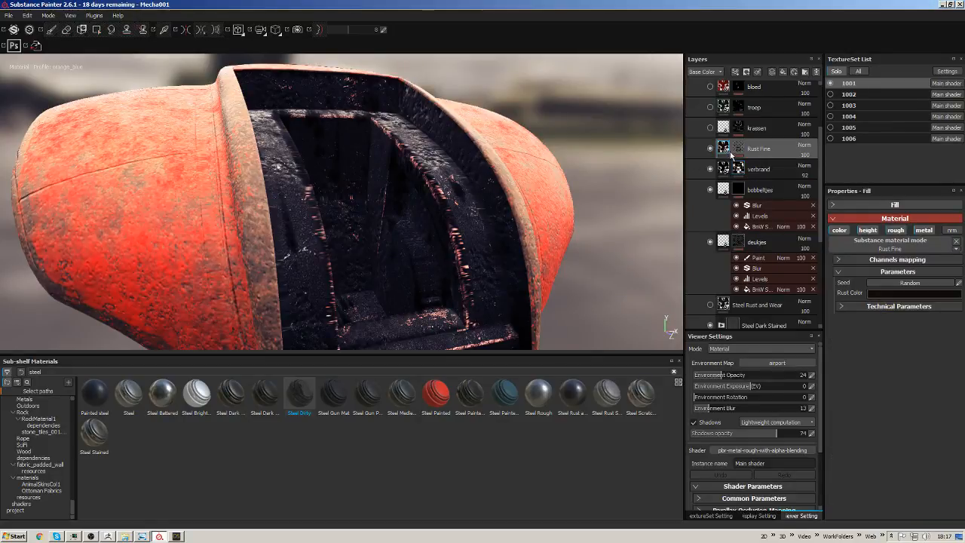
pyautogui.click(738, 151)
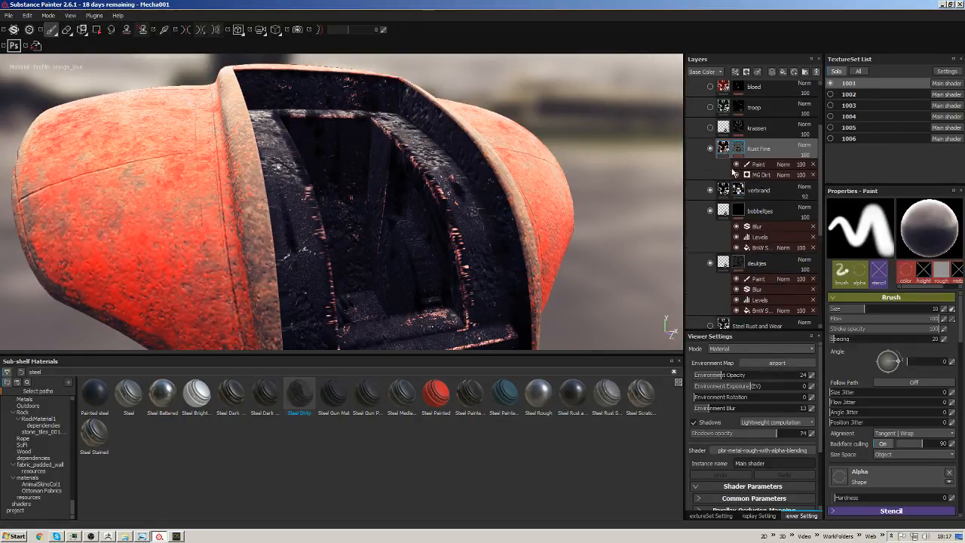
pyautogui.click(740, 164)
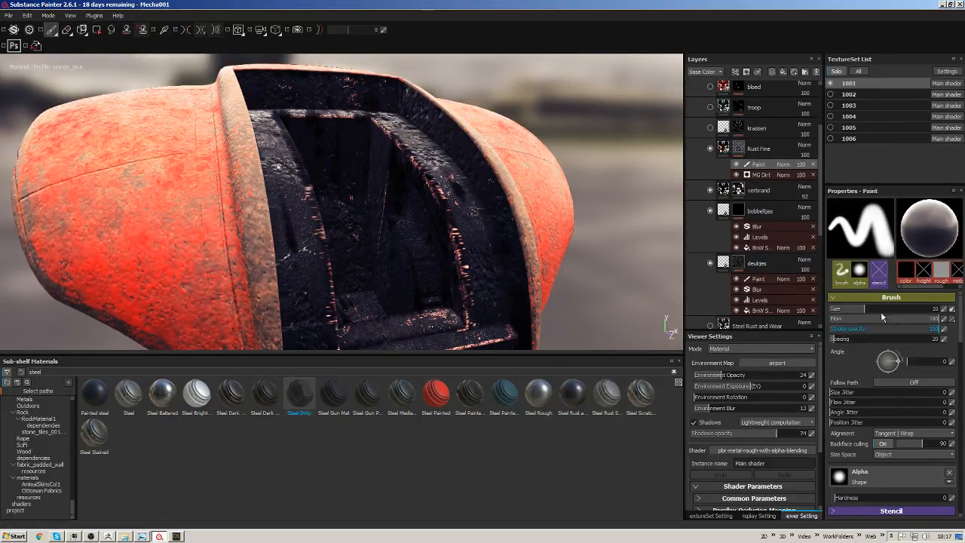
pyautogui.moveTo(869, 306); pyautogui.dragTo(865, 308)
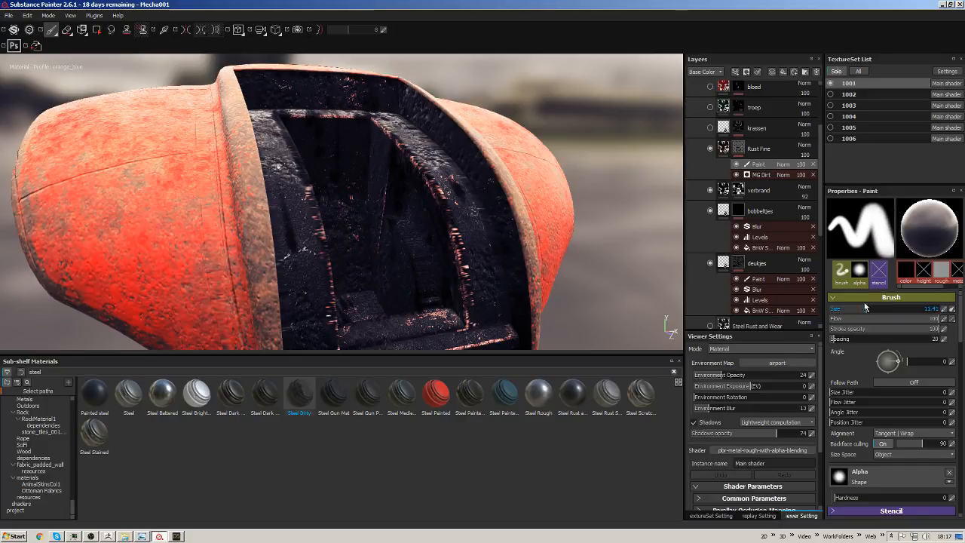
pyautogui.click(771, 175)
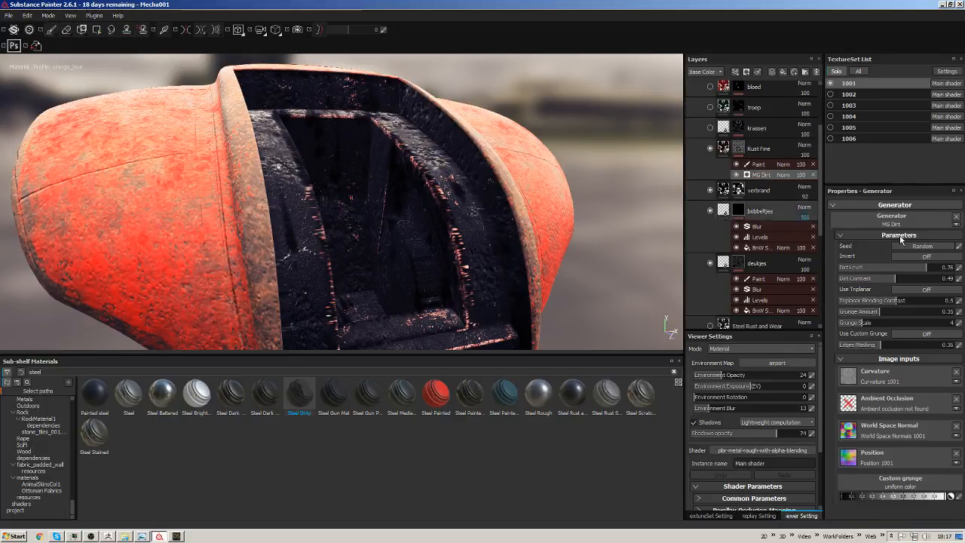
pyautogui.click(758, 165)
pyautogui.keyDown('alt'); pyautogui.moveTo(492, 181); pyautogui.dragTo(467, 188); pyautogui.keyUp('alt')
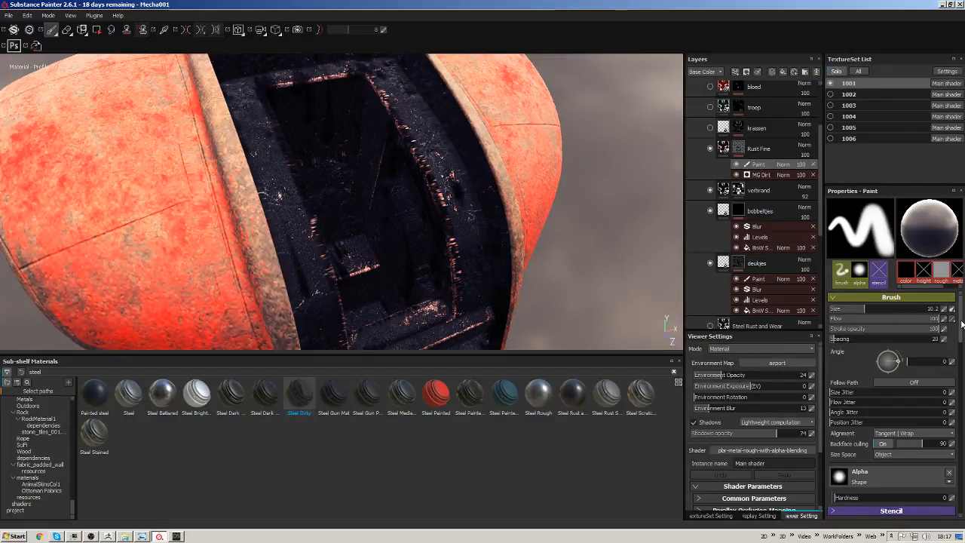
# In the Rust Fine mask's MG Dirt generator, set Grunge Amount to 0.81, Triplanar Blending Contrast to 0.49 and Dirt Level to 0.5.
pyautogui.click(769, 175)
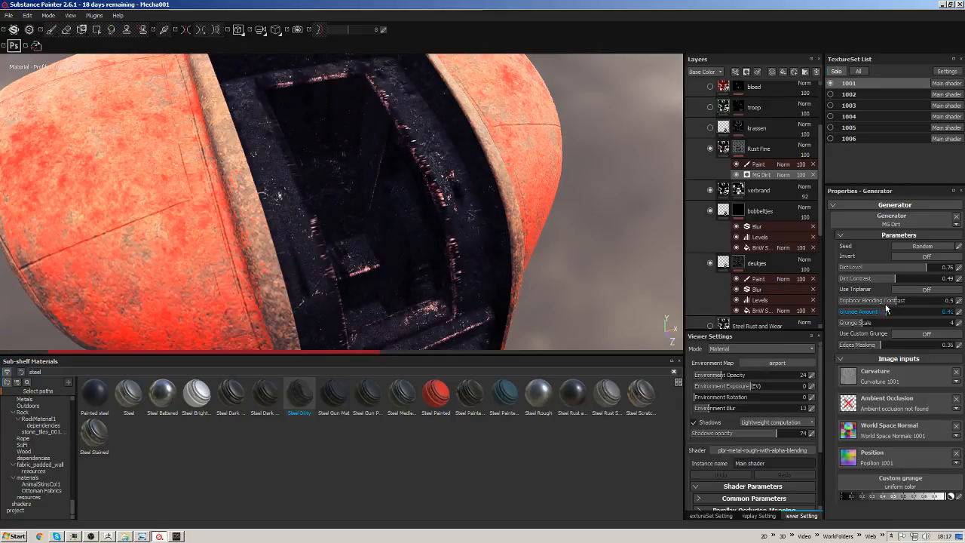
pyautogui.moveTo(903, 310); pyautogui.dragTo(939, 310)
pyautogui.keyDown('alt'); pyautogui.moveTo(556, 269); pyautogui.dragTo(649, 230); pyautogui.keyUp('alt')
pyautogui.click(893, 301)
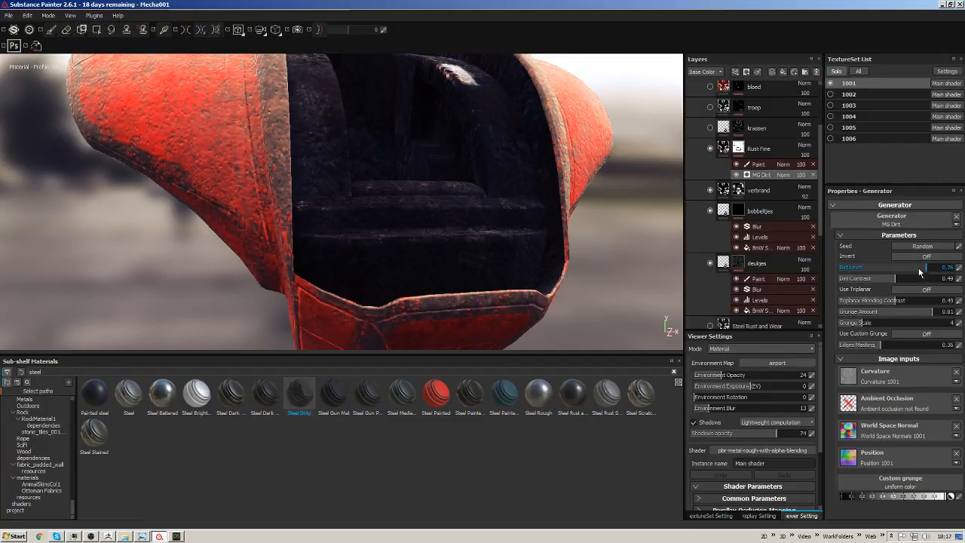
pyautogui.moveTo(920, 271); pyautogui.dragTo(896, 267)
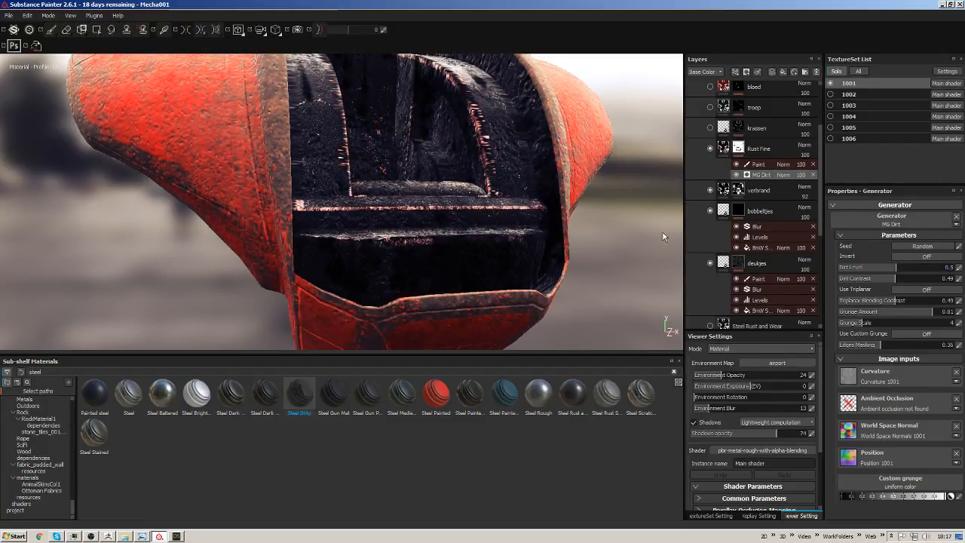
pyautogui.keyDown('alt'); pyautogui.moveTo(663, 236); pyautogui.dragTo(468, 121); pyautogui.keyUp('alt')
# Show the krassen and troep layers and set the troep layer's opacity to 33.
pyautogui.scroll(1, 823, 117)
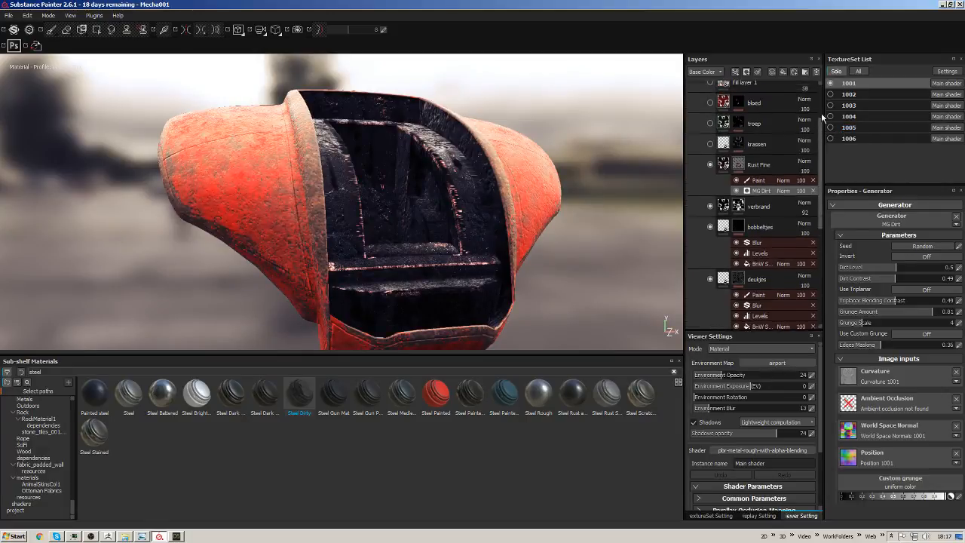
pyautogui.scroll(1, 822, 117)
pyautogui.click(709, 175)
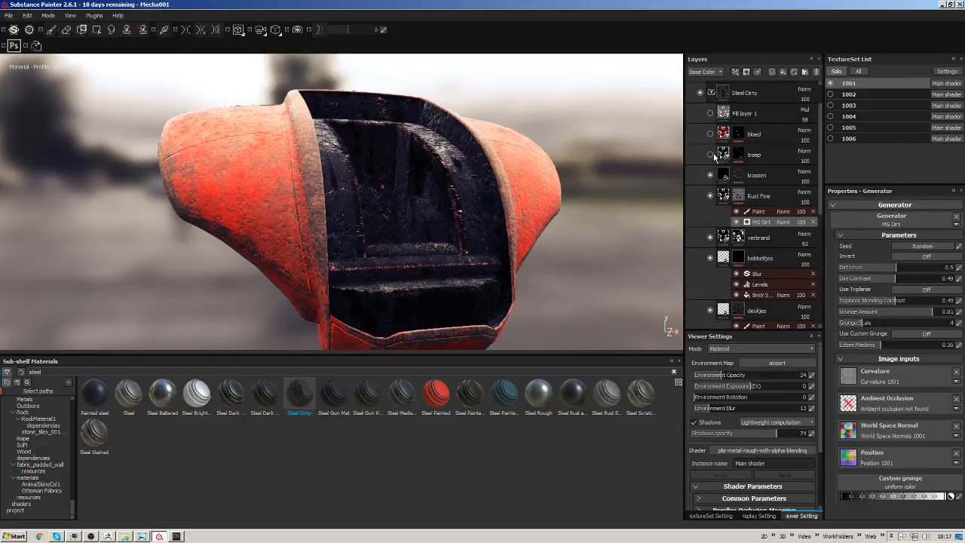
pyautogui.click(710, 154)
pyautogui.doubleClick(755, 155)
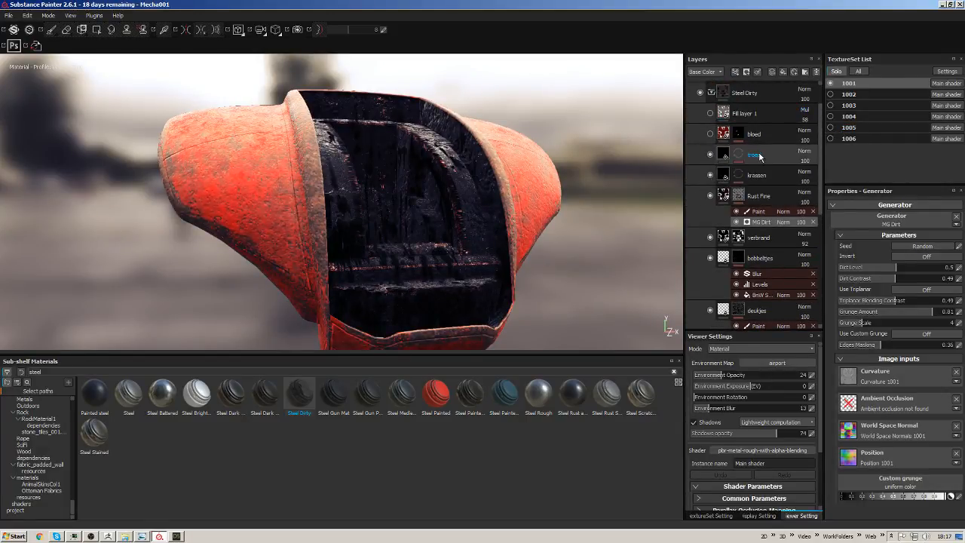
pyautogui.click(806, 163)
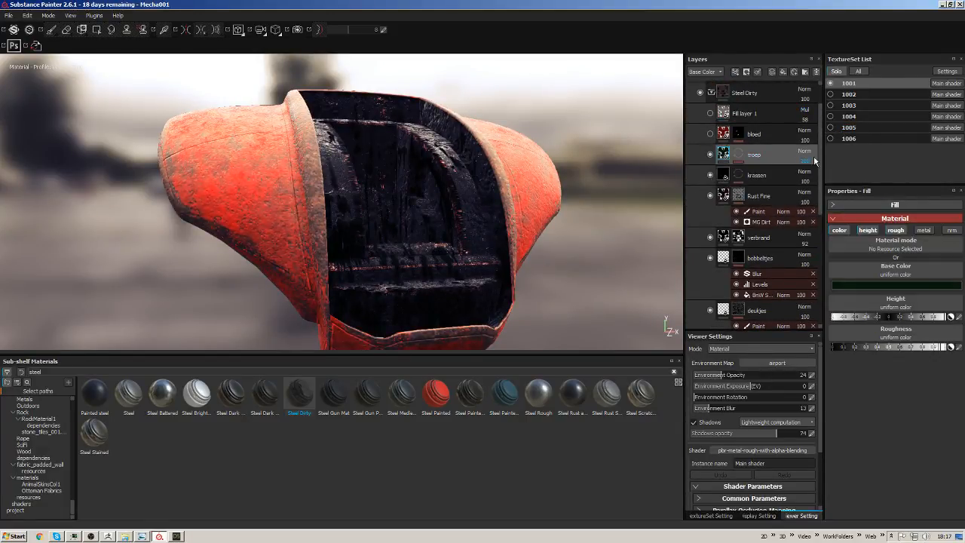
pyautogui.click(740, 157)
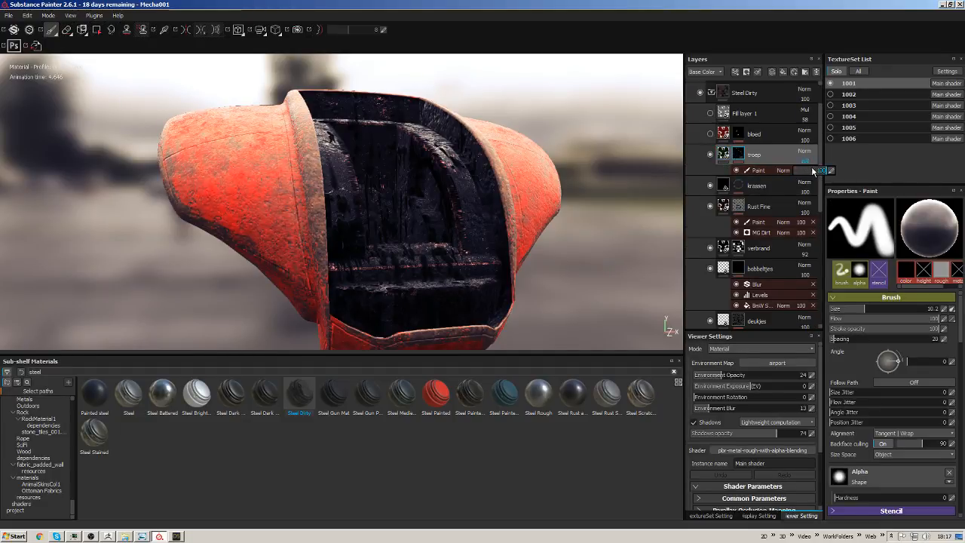
# Show the bloed layer and Fill layer 1 in Steel Dirty, and inspect the hull and cockpit from the side.
pyautogui.click(769, 132)
pyautogui.click(712, 114)
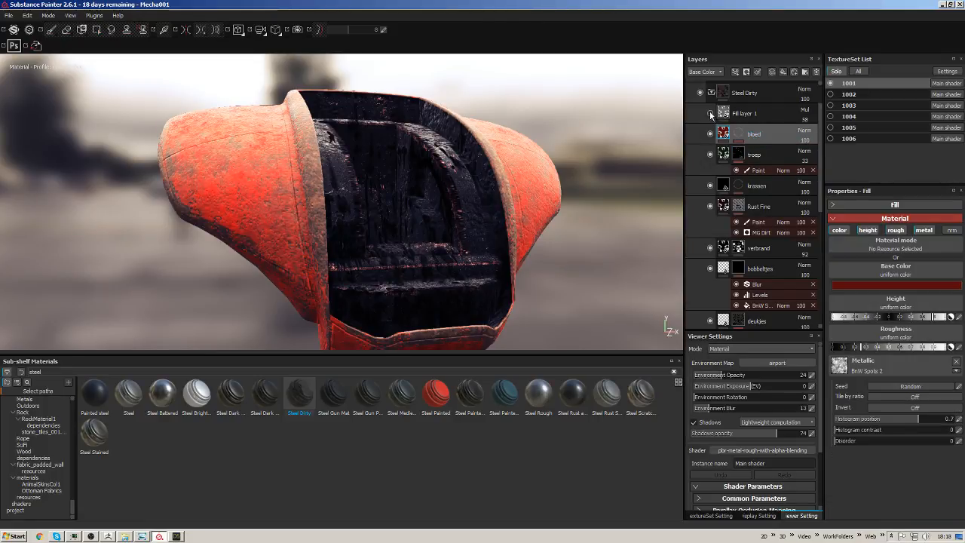
pyautogui.moveTo(820, 109); pyautogui.dragTo(820, 89)
pyautogui.click(712, 112)
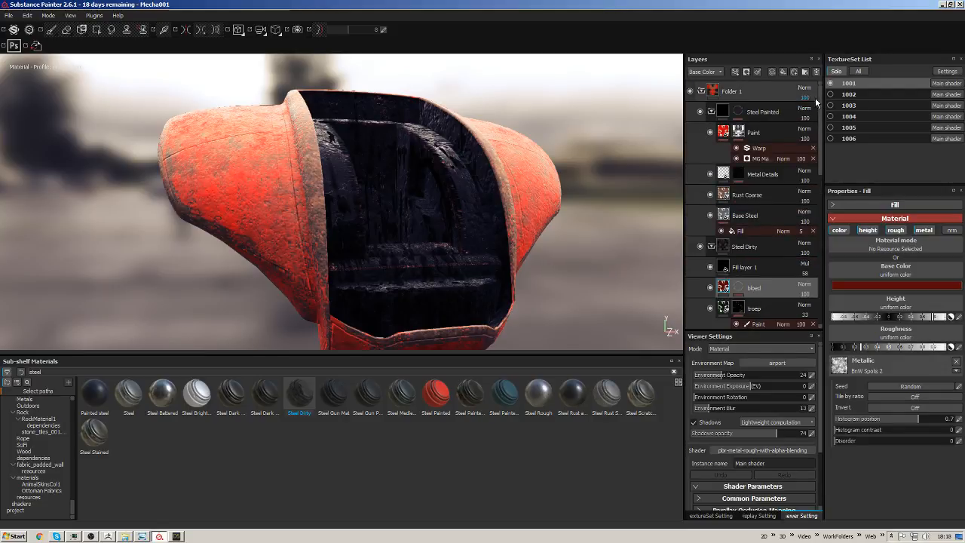
pyautogui.keyDown('alt'); pyautogui.moveTo(580, 157); pyautogui.dragTo(439, 259); pyautogui.keyUp('alt')
pyautogui.keyDown('alt'); pyautogui.moveTo(439, 260); pyautogui.dragTo(450, 238, button='right'); pyautogui.keyUp('alt')
pyautogui.keyDown('alt'); pyautogui.moveTo(450, 237); pyautogui.dragTo(470, 153); pyautogui.keyUp('alt')
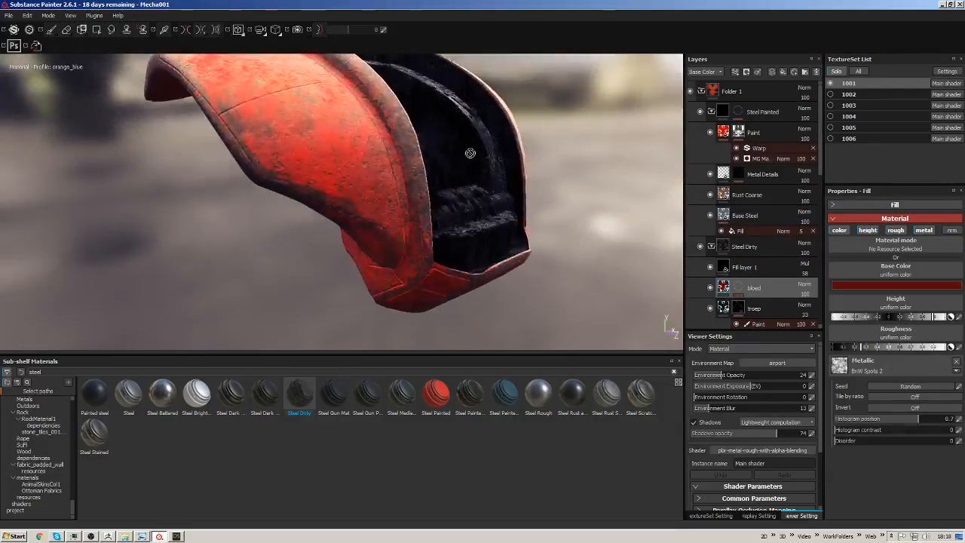
pyautogui.keyDown('alt'); pyautogui.moveTo(538, 149); pyautogui.dragTo(506, 177, button='middle'); pyautogui.keyUp('alt')
# Collapse the Steel Painted folder and toggle the Steel Dirty and Steel Painted folders off and on to compare their effect.
pyautogui.click(712, 111)
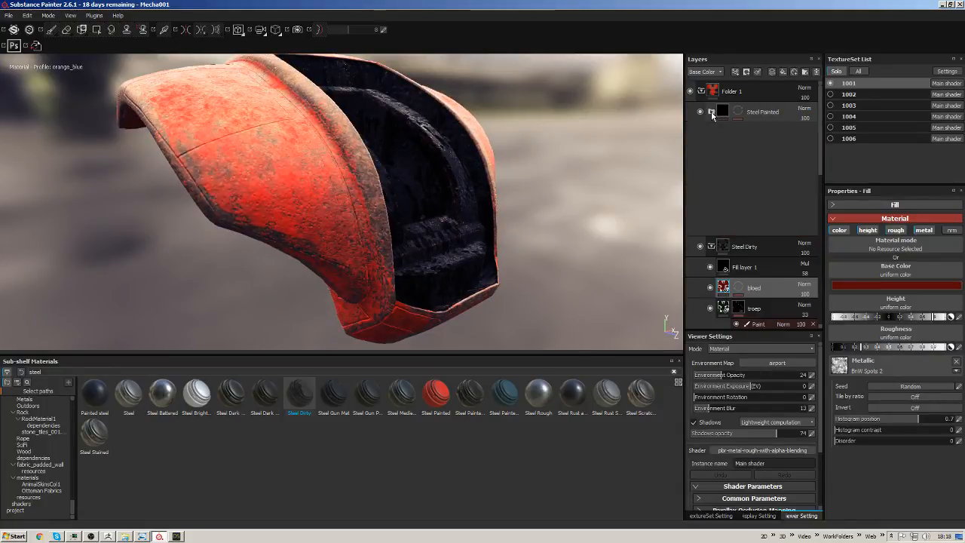
pyautogui.click(700, 133)
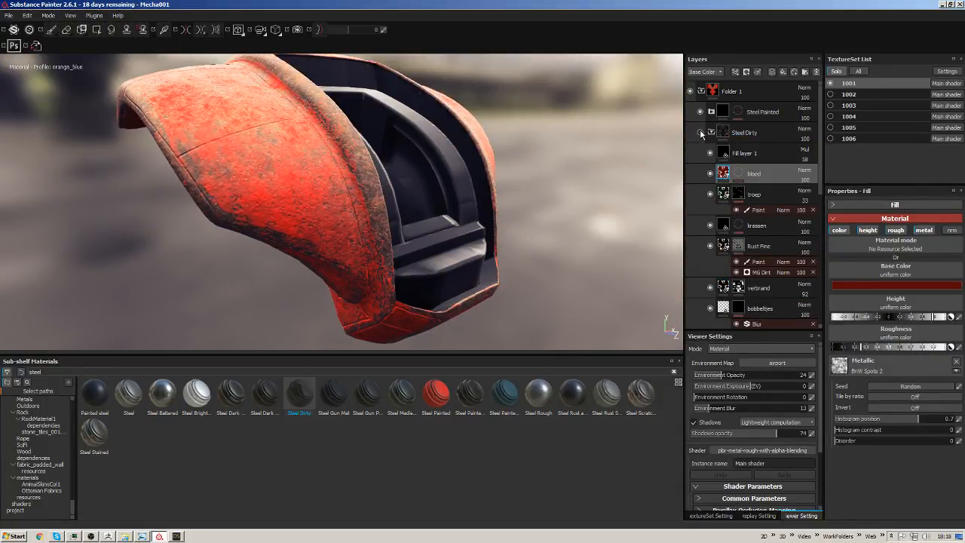
pyautogui.click(700, 133)
pyautogui.click(701, 112)
pyautogui.click(701, 112)
# Rename the Steel Dirty folder as DirtySteel and the Steel Painted folder above it as PaintedSteel, then collapse DirtySteel.
pyautogui.click(752, 136)
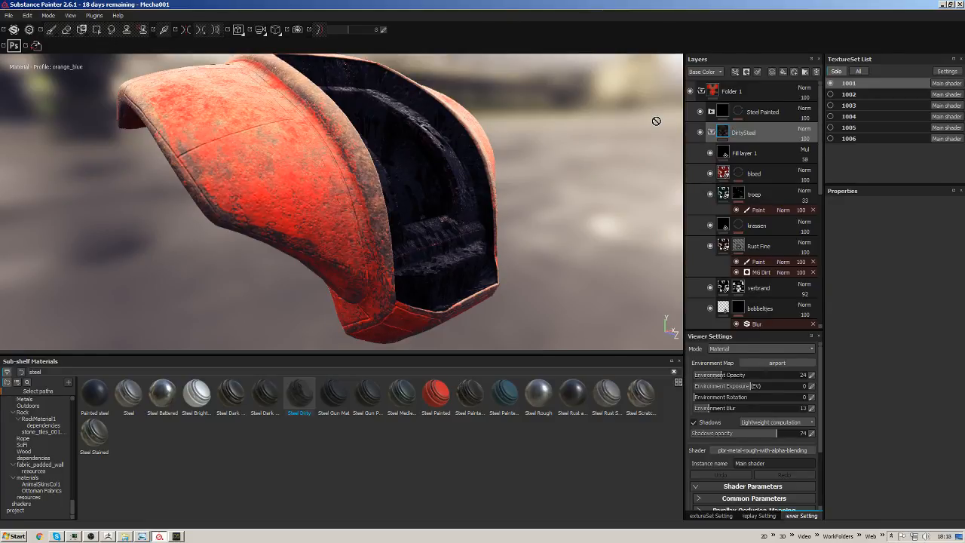
pyautogui.click(763, 113)
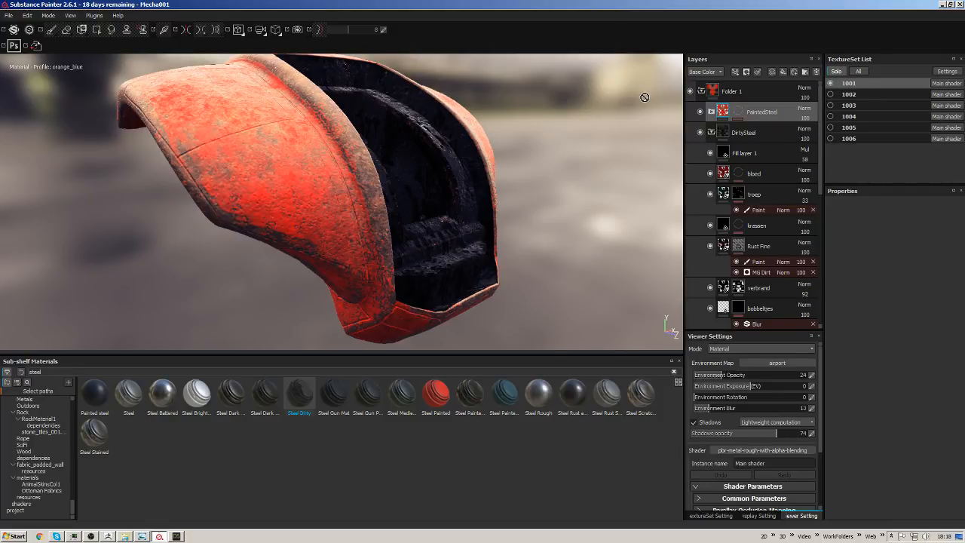
pyautogui.scroll(-5, 821, 143)
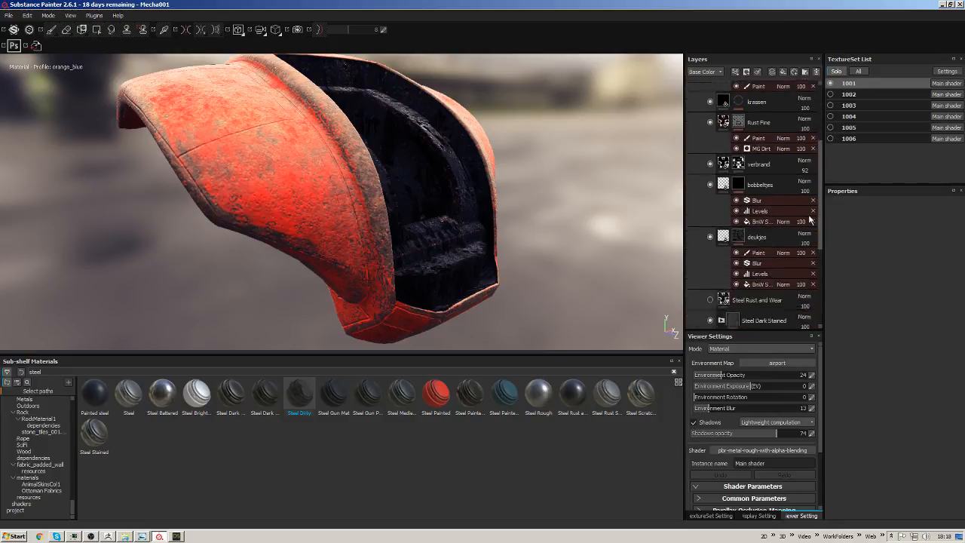
pyautogui.scroll(5, 821, 132)
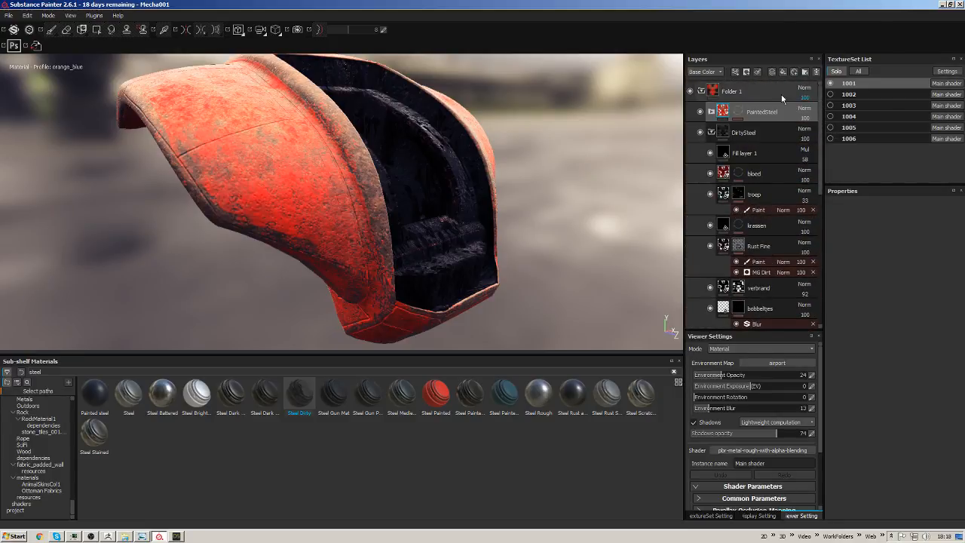
pyautogui.click(711, 133)
# Create a new folder above Layer 2, move all layers from Layer 2 down to Steel Scratched into it, and expand it.
pyautogui.click(769, 174)
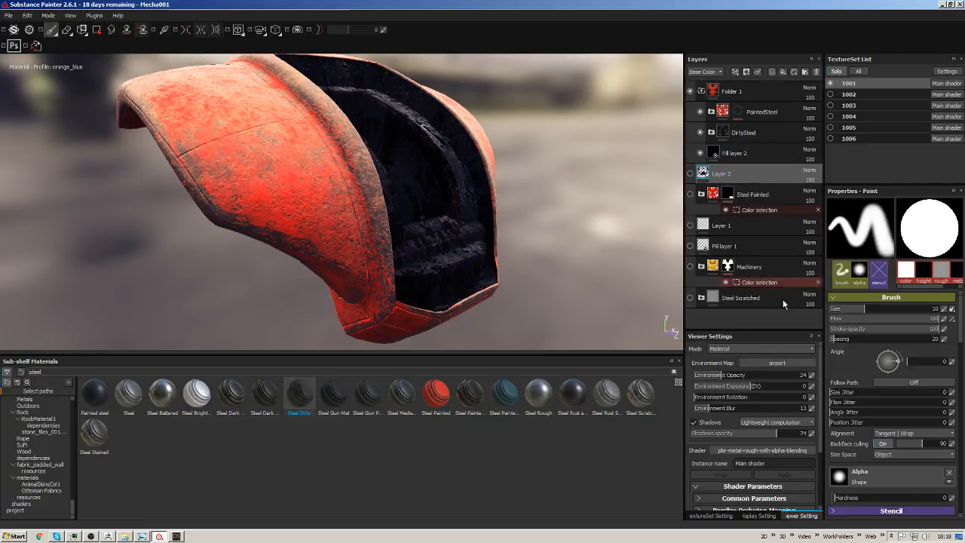
pyautogui.click(805, 72)
pyautogui.click(743, 192)
pyautogui.keyDown('shift'); pyautogui.click(760, 317); pyautogui.keyUp('shift')
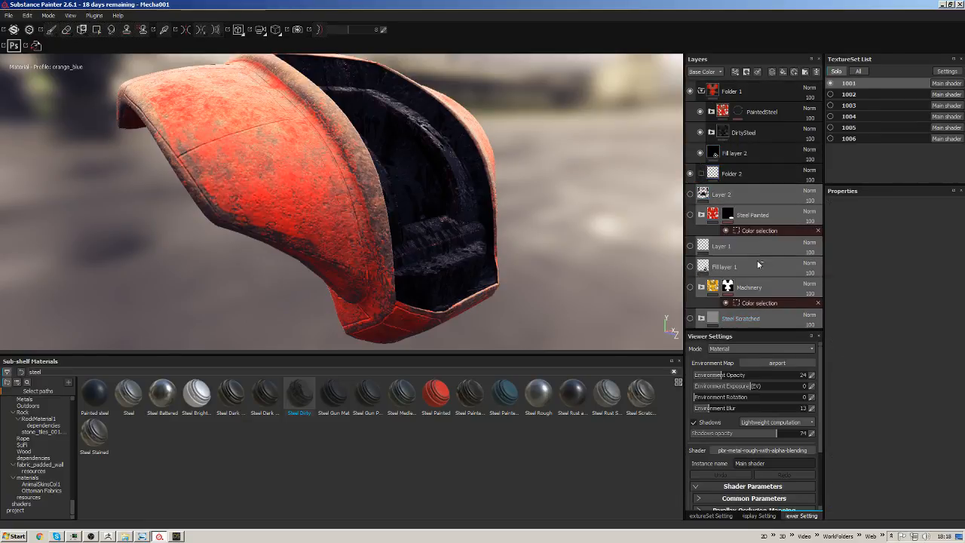
pyautogui.moveTo(743, 189); pyautogui.dragTo(712, 173)
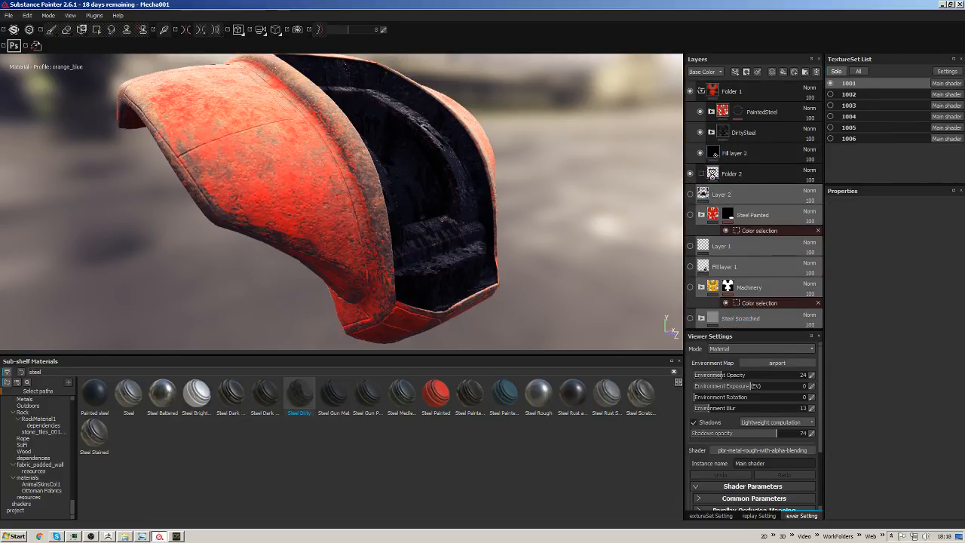
pyautogui.click(701, 174)
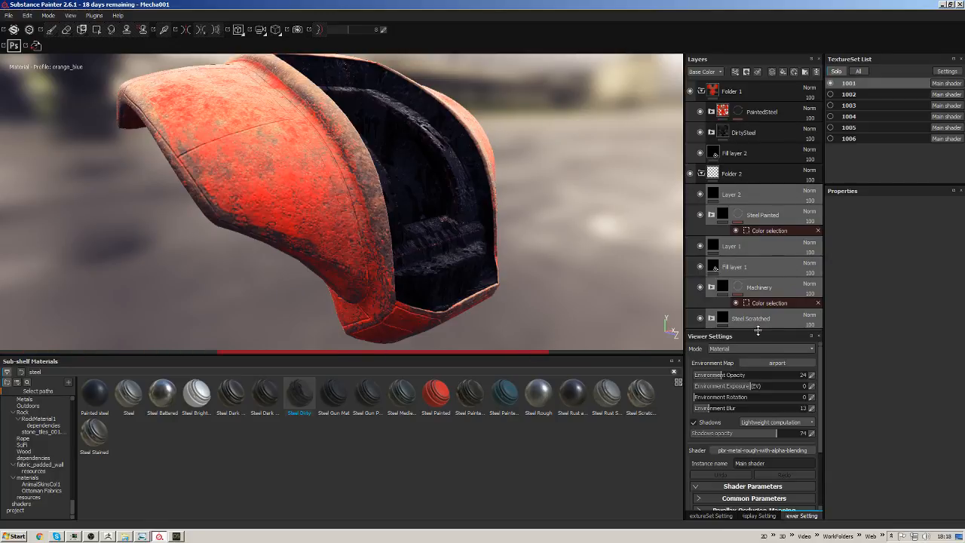
# Collapse Folder 2, hide Folder 1, and inspect the yellow hull and cockpit textures underneath from the front and above.
pyautogui.moveTo(758, 330); pyautogui.dragTo(758, 393)
pyautogui.click(701, 174)
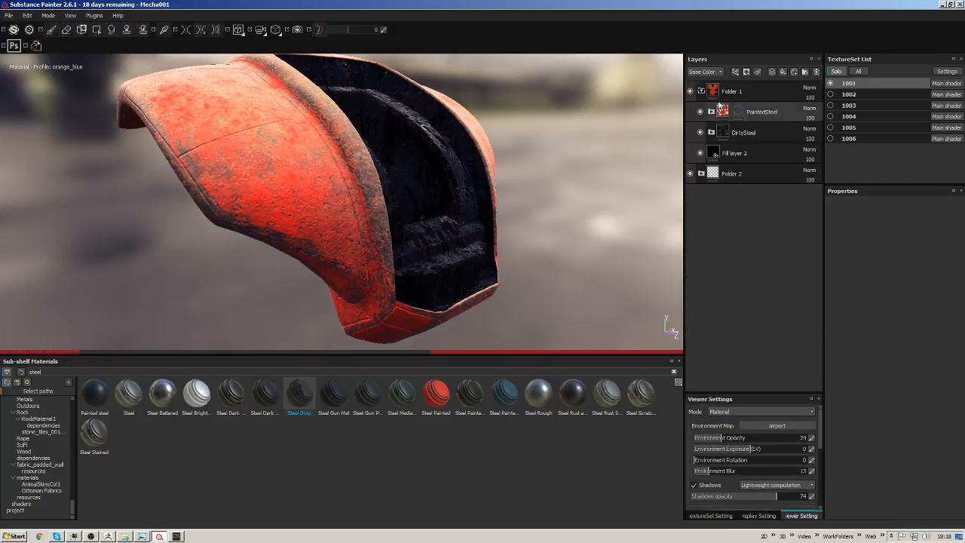
pyautogui.click(690, 92)
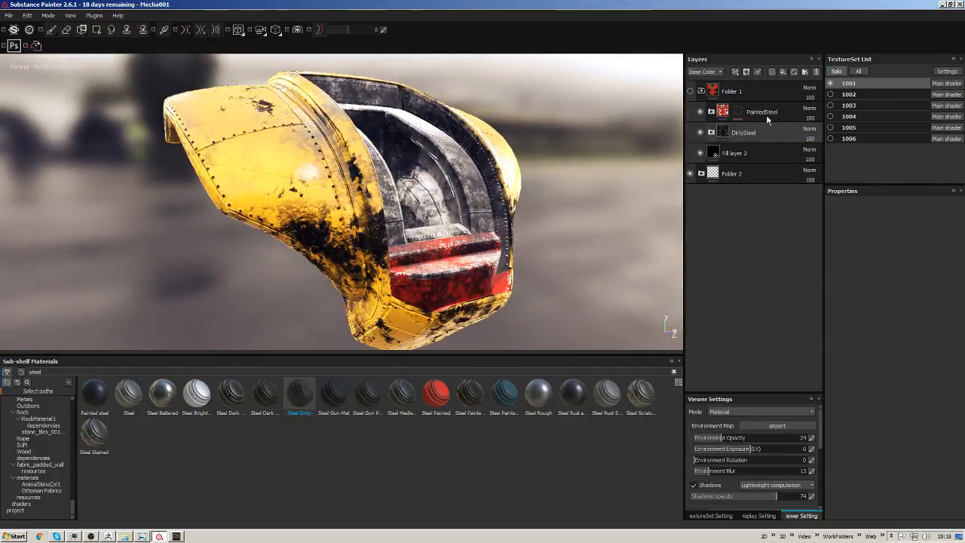
pyautogui.keyDown('alt'); pyautogui.moveTo(562, 190); pyautogui.dragTo(515, 196); pyautogui.keyUp('alt')
pyautogui.keyDown('alt'); pyautogui.moveTo(477, 295); pyautogui.dragTo(299, 98); pyautogui.keyUp('alt')
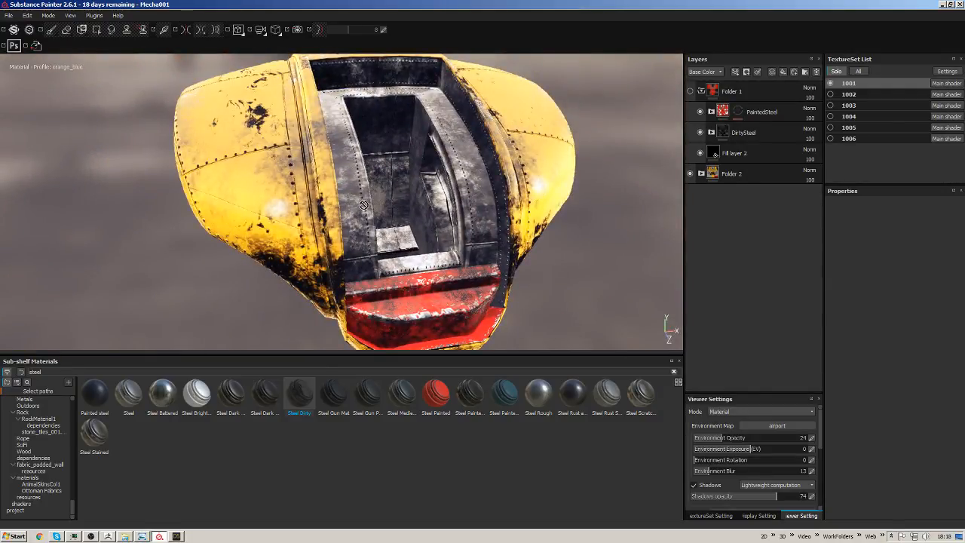
pyautogui.keyDown('alt'); pyautogui.moveTo(551, 168); pyautogui.dragTo(239, 184); pyautogui.keyUp('alt')
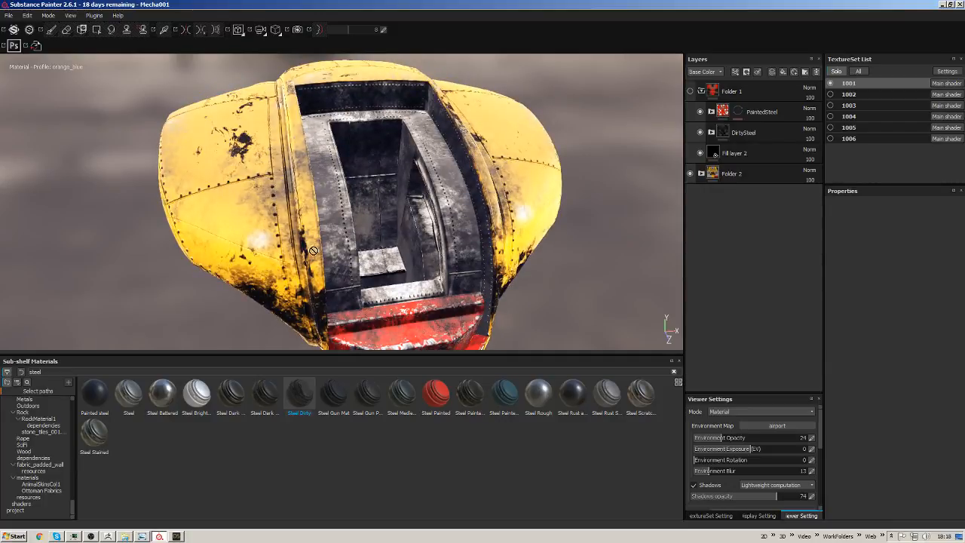
pyautogui.keyDown('alt'); pyautogui.moveTo(557, 191); pyautogui.dragTo(573, 243); pyautogui.keyUp('alt')
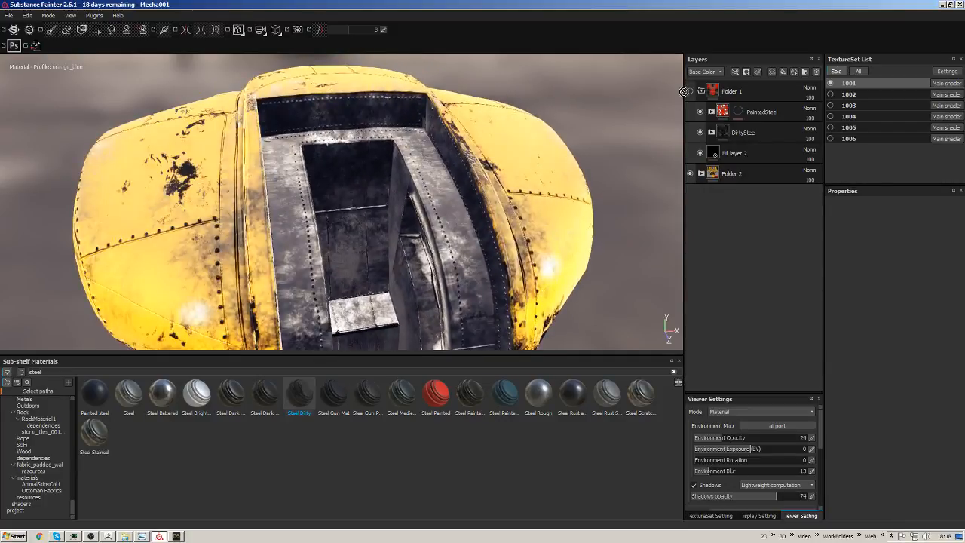
# Expand Folder 2 and toggle Layer 2 and Layer 1 off and on to check which one holds the rivets.
pyautogui.click(701, 173)
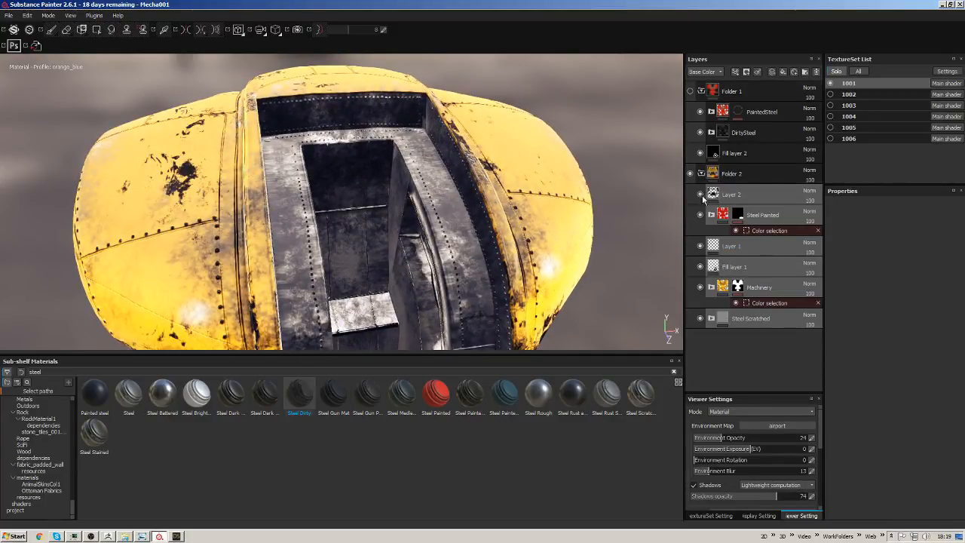
pyautogui.click(700, 194)
pyautogui.keyDown('alt'); pyautogui.moveTo(546, 239); pyautogui.dragTo(581, 184, button='middle'); pyautogui.keyUp('alt')
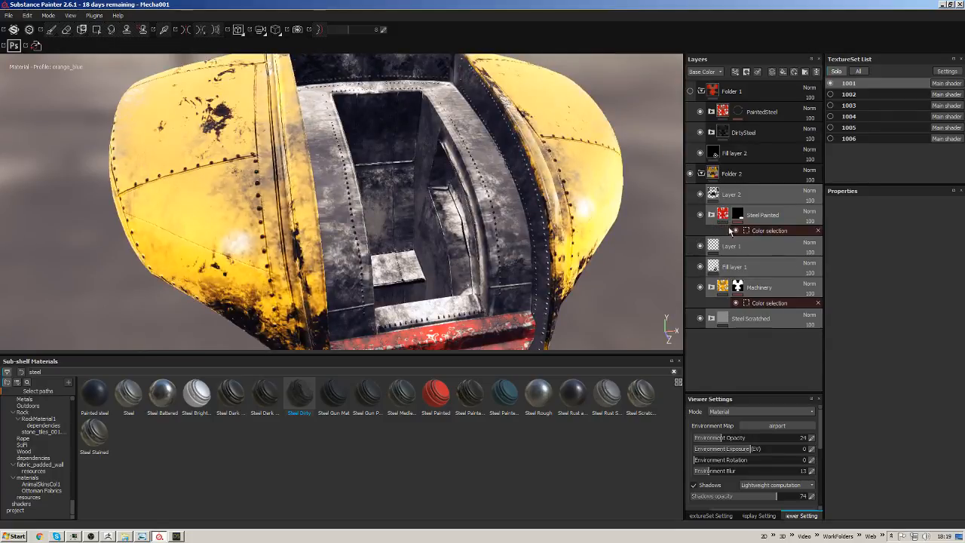
pyautogui.click(699, 246)
pyautogui.click(701, 248)
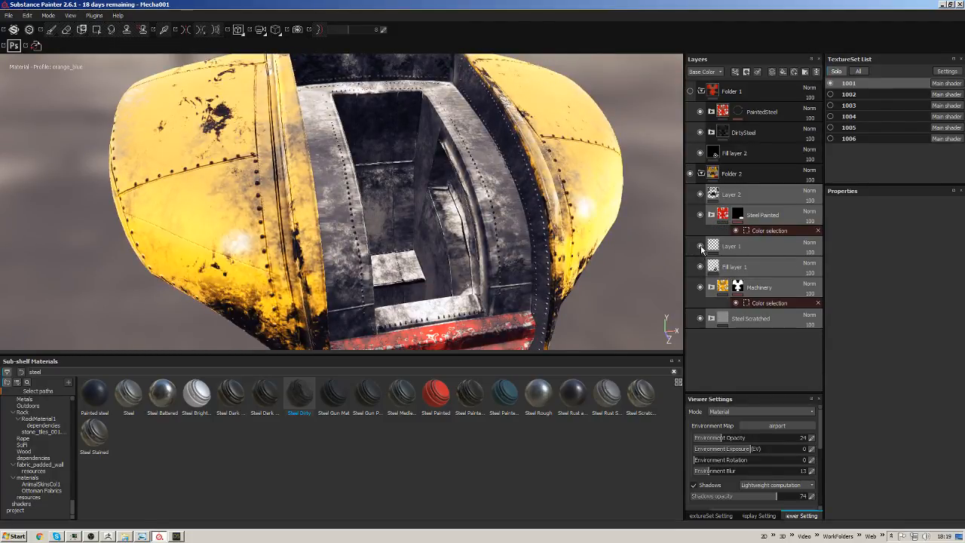
pyautogui.click(701, 247)
pyautogui.click(701, 247)
# Collapse Folder 1, duplicate Layer 1 from Folder 2, and move the copy to the top of the layer stack above Folder 1.
pyautogui.click(748, 248)
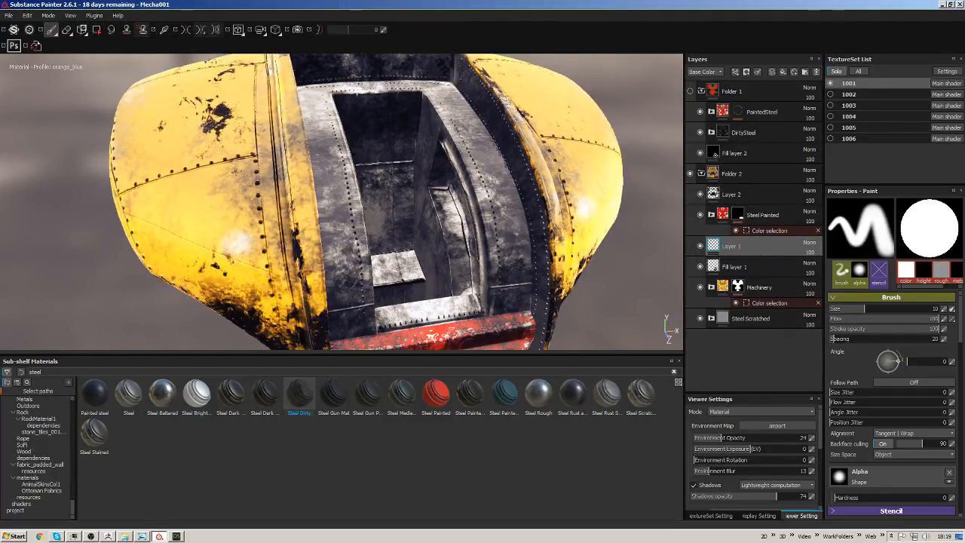
pyautogui.click(702, 91)
pyautogui.rightClick(754, 186)
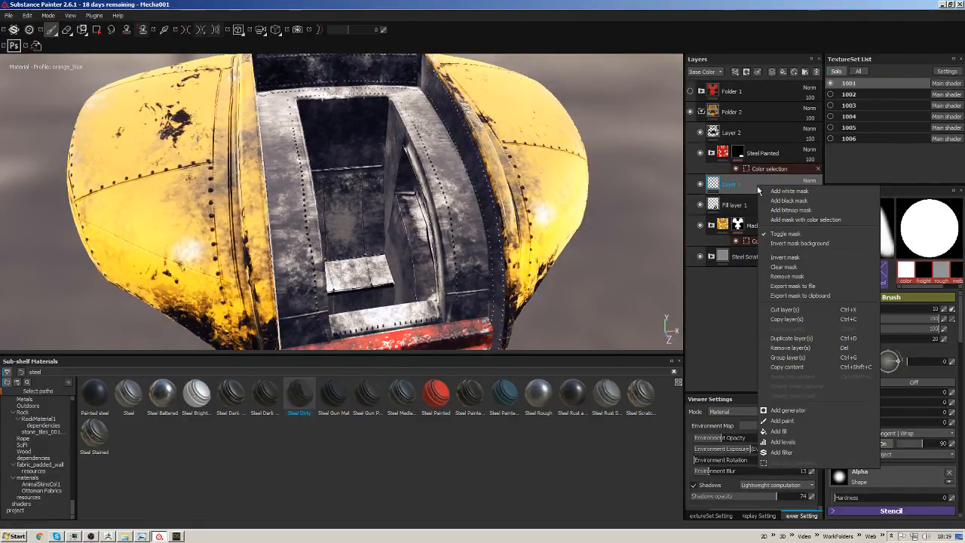
pyautogui.click(792, 339)
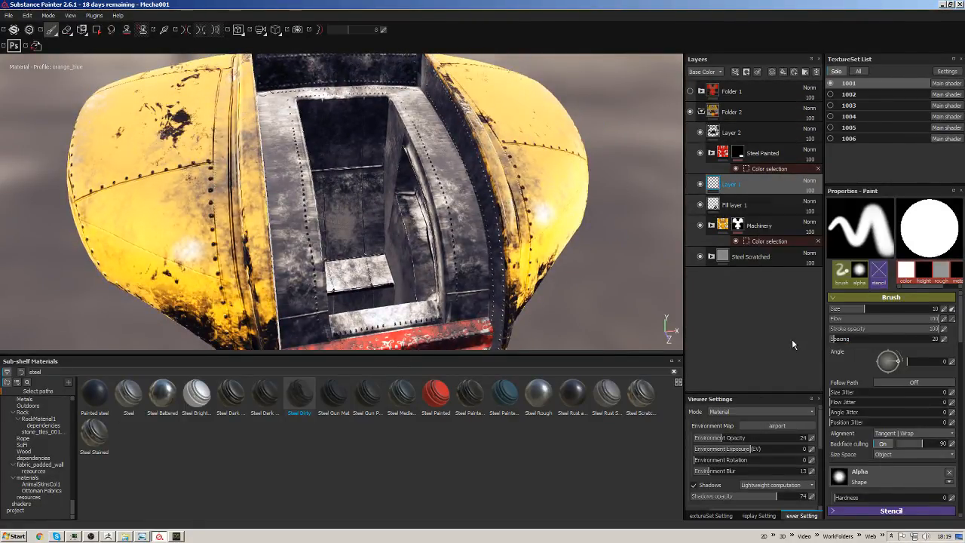
pyautogui.moveTo(711, 152); pyautogui.dragTo(713, 81)
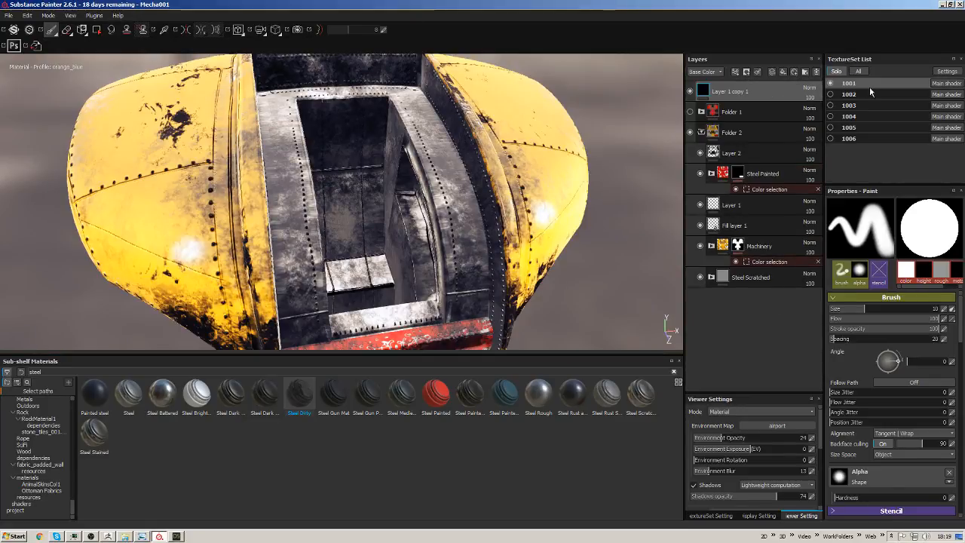
# Collapse Folder 2, show Folder 1 again, and inspect the rivets and seams over the red hull from both sides.
pyautogui.click(702, 133)
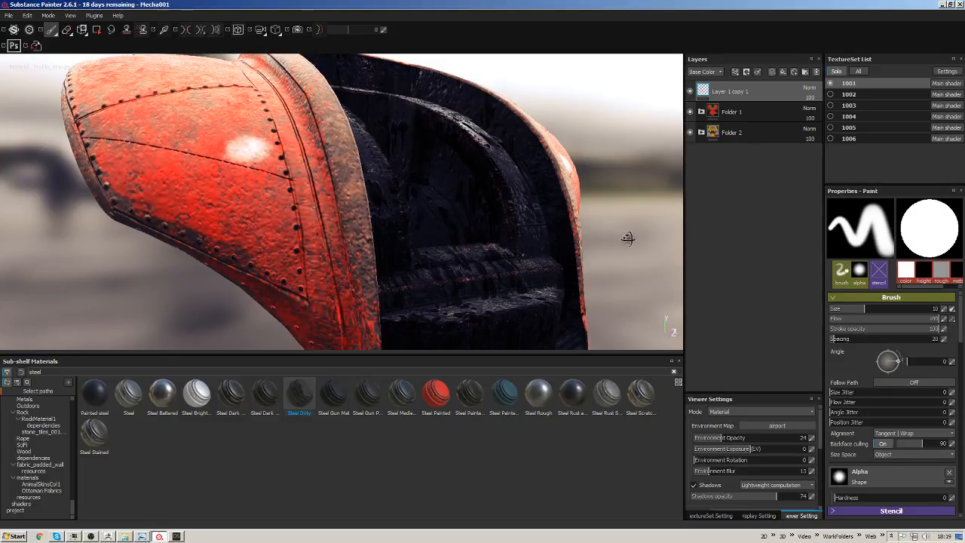
pyautogui.keyDown('alt'); pyautogui.moveTo(627, 238); pyautogui.dragTo(685, 176); pyautogui.keyUp('alt')
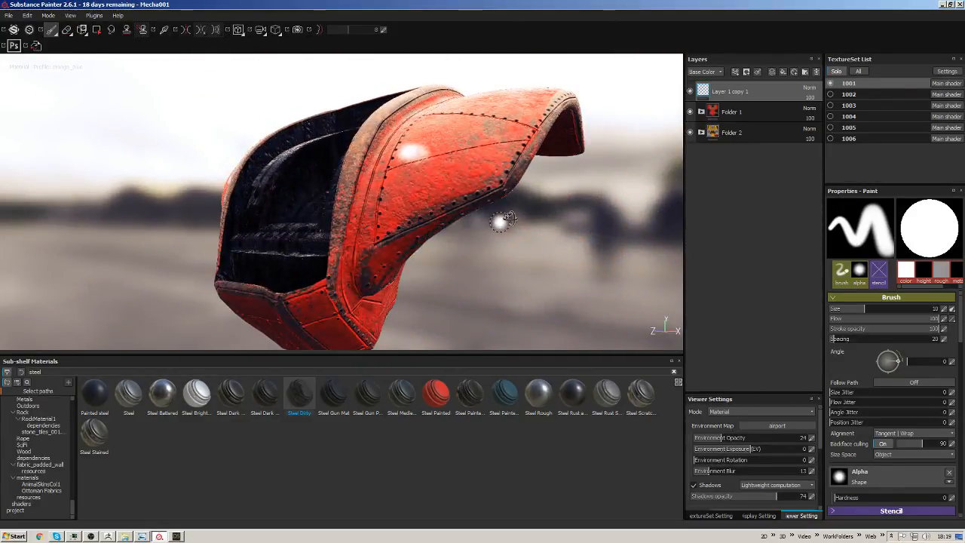
pyautogui.moveTo(503, 219)
pyautogui.keyDown('alt'); pyautogui.mouseDown()
pyautogui.moveTo(482, 176)
pyautogui.moveTo(493, 164)
pyautogui.moveTo(474, 152)
pyautogui.mouseUp(); pyautogui.keyUp('alt')
pyautogui.moveTo(513, 118)
pyautogui.keyDown('alt'); pyautogui.mouseDown()
pyautogui.moveTo(590, 173)
pyautogui.moveTo(514, 208)
pyautogui.moveTo(658, 126)
pyautogui.moveTo(423, 228)
pyautogui.moveTo(427, 276)
pyautogui.moveTo(462, 206)
pyautogui.mouseUp(); pyautogui.keyUp('alt')
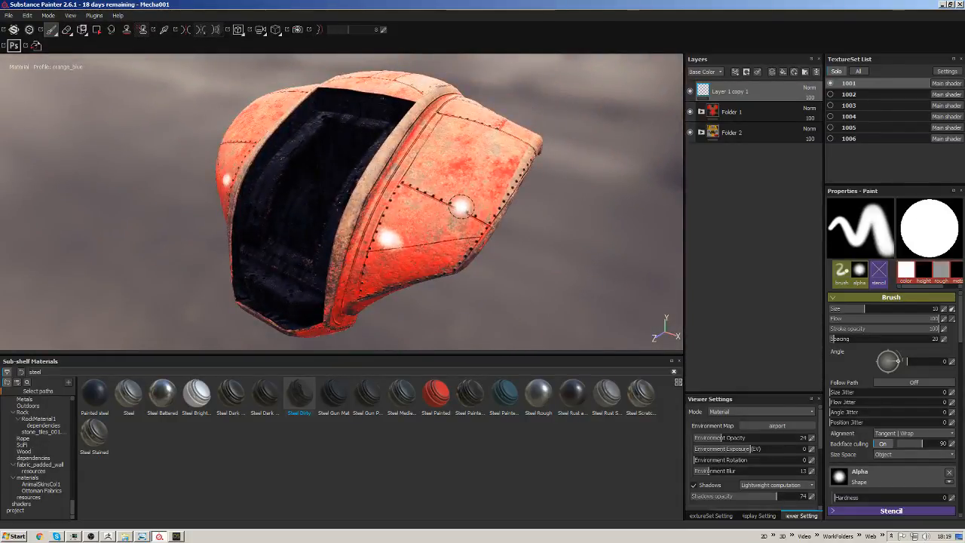
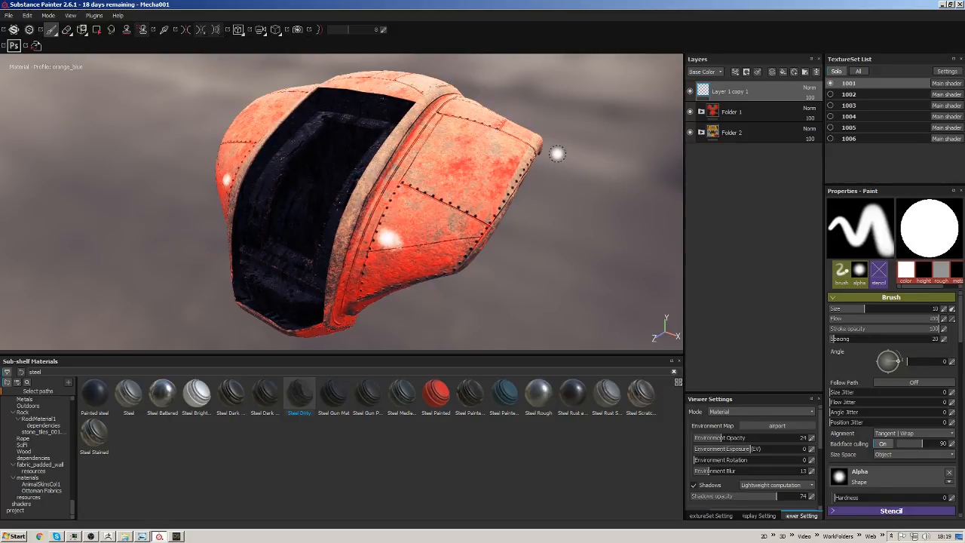
# Rename the copied layer at the top of the stack as Rivets and inspect the rivet lines on the hull's side.
pyautogui.keyDown('alt'); pyautogui.moveTo(557, 154); pyautogui.dragTo(528, 163); pyautogui.keyUp('alt')
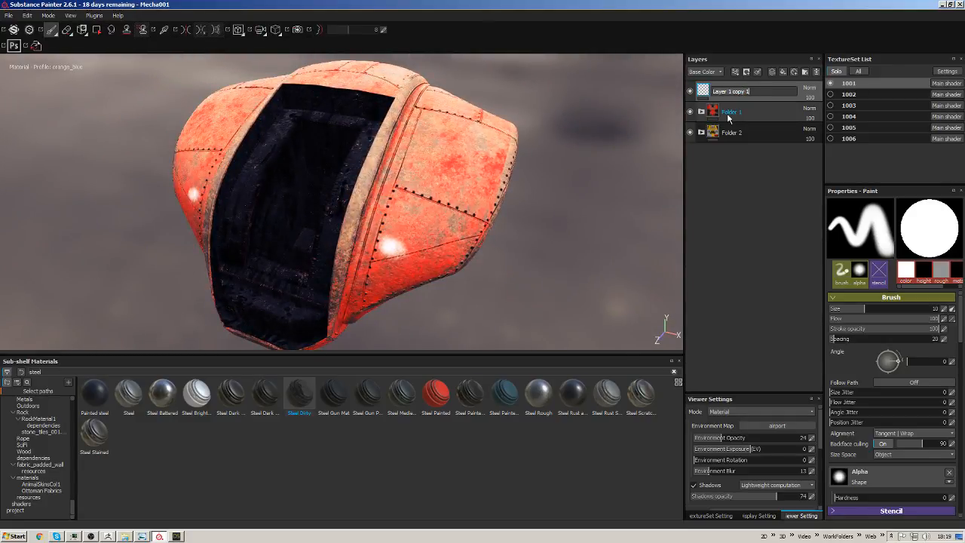
pyautogui.press('Return')
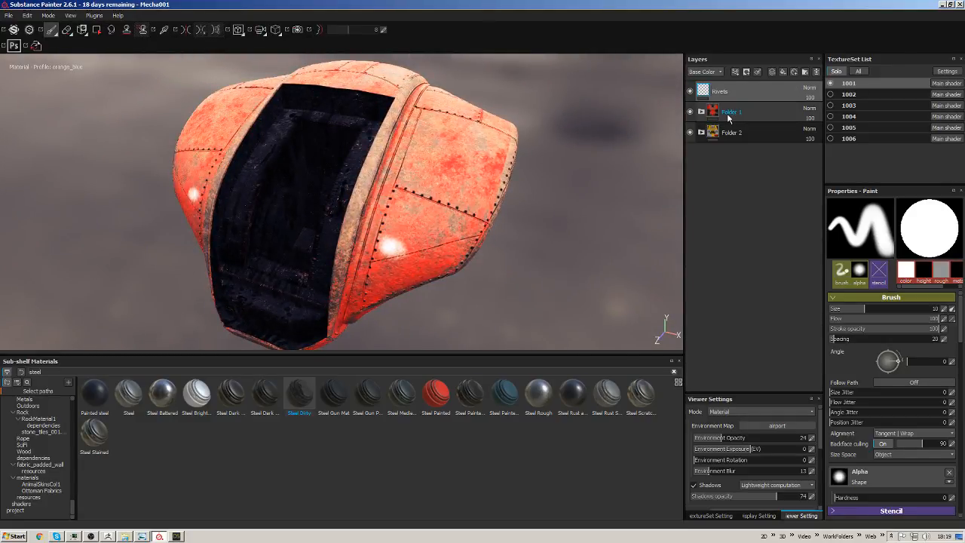
pyautogui.keyDown('alt'); pyautogui.moveTo(538, 165); pyautogui.dragTo(458, 163); pyautogui.keyUp('alt')
pyautogui.keyDown('alt'); pyautogui.moveTo(469, 255); pyautogui.dragTo(454, 231, button='middle'); pyautogui.keyUp('alt')
pyautogui.keyDown('alt'); pyautogui.moveTo(454, 231); pyautogui.dragTo(469, 267, button='right'); pyautogui.keyUp('alt')
pyautogui.moveTo(469, 267)
pyautogui.keyDown('alt'); pyautogui.mouseDown()
pyautogui.moveTo(521, 233)
pyautogui.moveTo(505, 226)
pyautogui.mouseUp(); pyautogui.keyUp('alt')
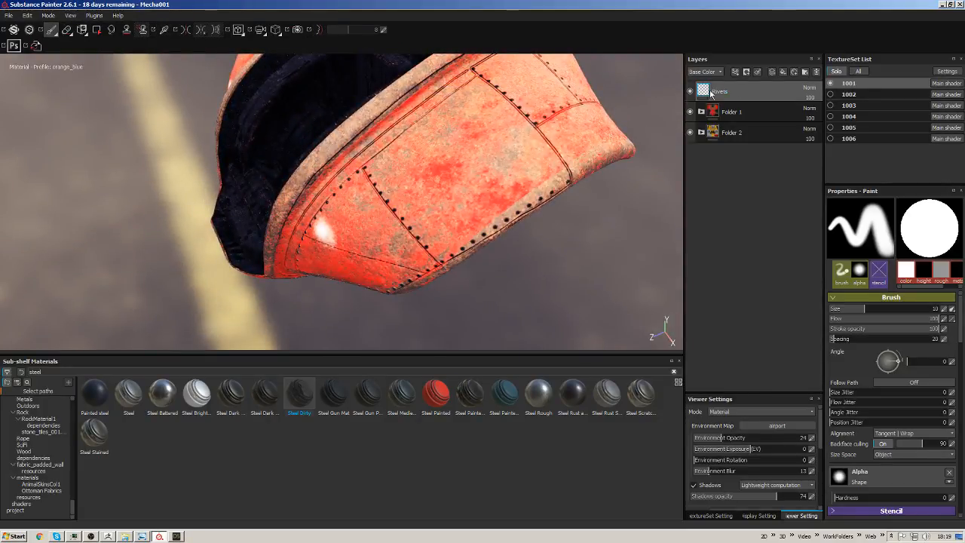
pyautogui.keyDown('alt'); pyautogui.moveTo(601, 139); pyautogui.dragTo(611, 152); pyautogui.keyUp('alt')
pyautogui.keyDown('alt'); pyautogui.moveTo(611, 152); pyautogui.dragTo(605, 187, button='middle'); pyautogui.keyUp('alt')
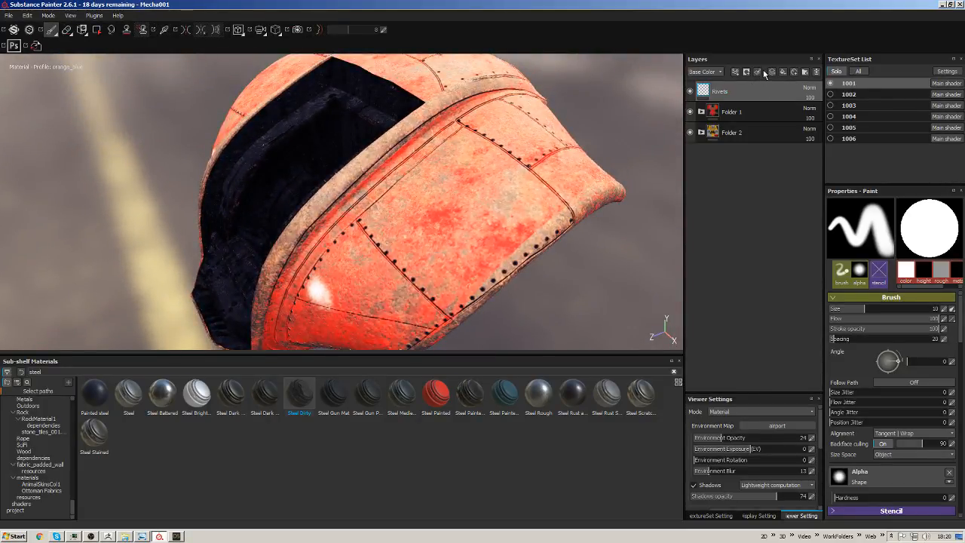
# Add a new paint layer above the Rivets layer.
pyautogui.click(759, 72)
pyautogui.click(784, 41)
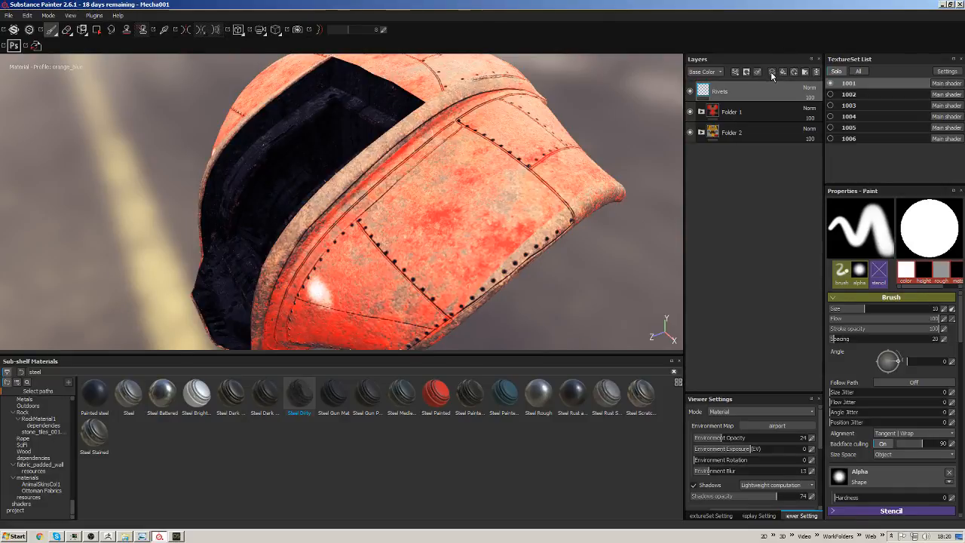
pyautogui.click(771, 71)
pyautogui.keyDown('alt'); pyautogui.moveTo(483, 189); pyautogui.dragTo(393, 226); pyautogui.keyUp('alt')
# Browse the shelf's effects, materials, generators, brushes, presets and smart-materials folders for a suitable painting tool.
pyautogui.scroll(5, 74, 408)
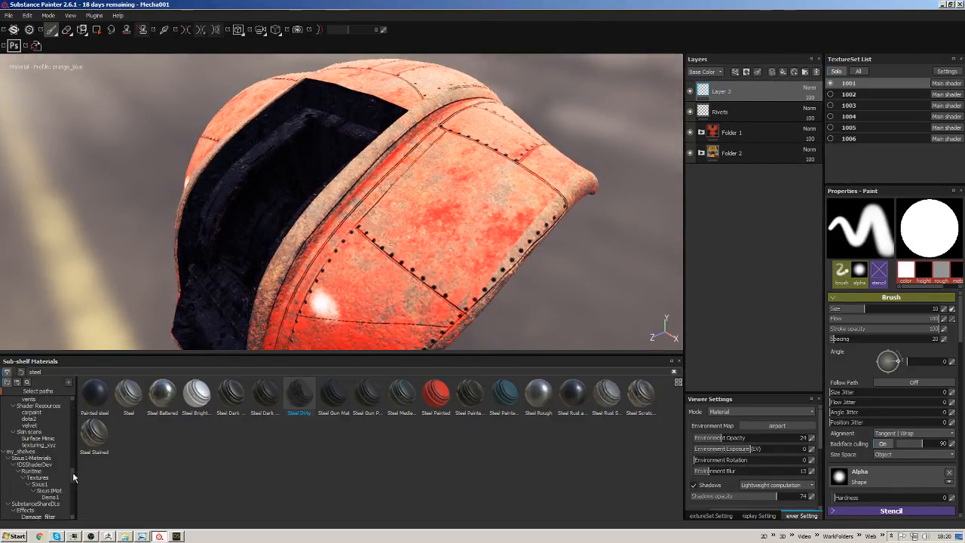
pyautogui.scroll(5, 66, 405)
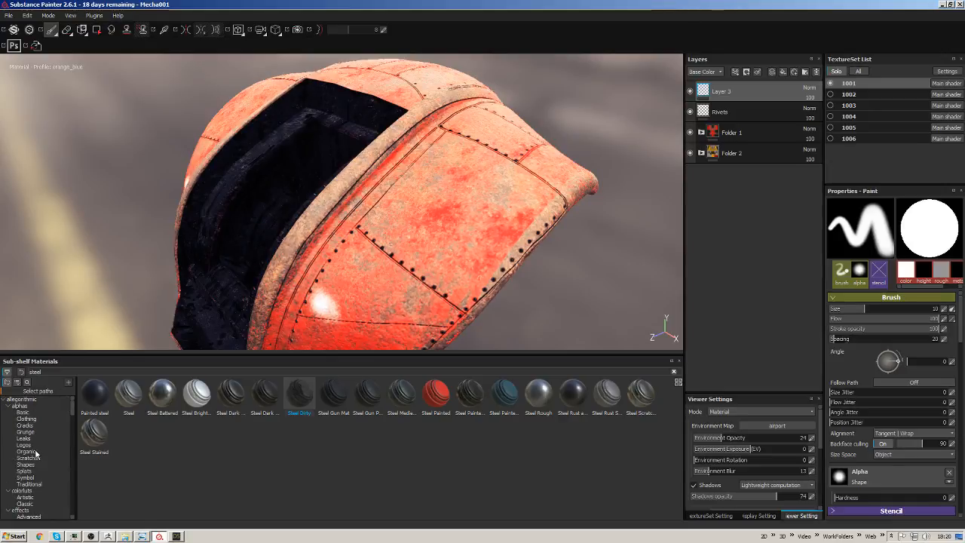
pyautogui.click(25, 511)
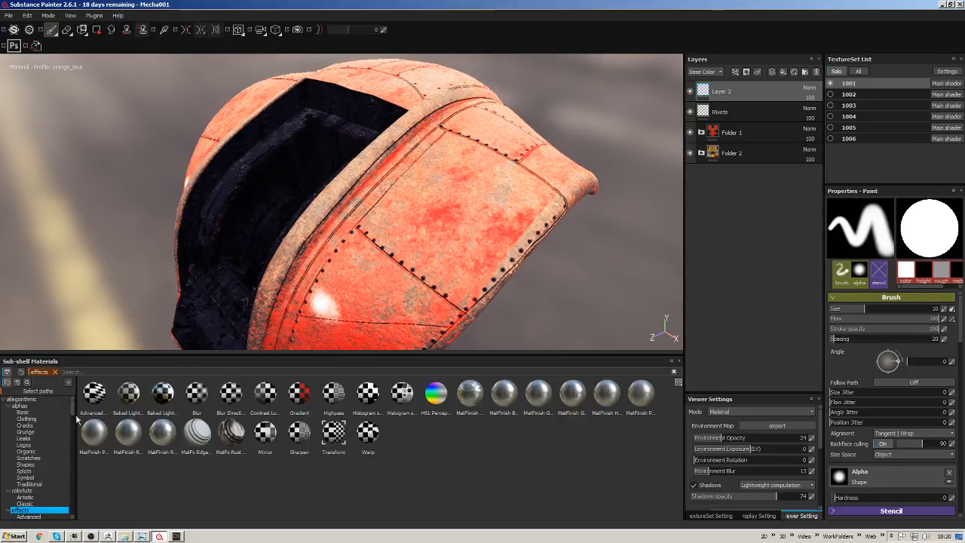
pyautogui.scroll(-5, 72, 414)
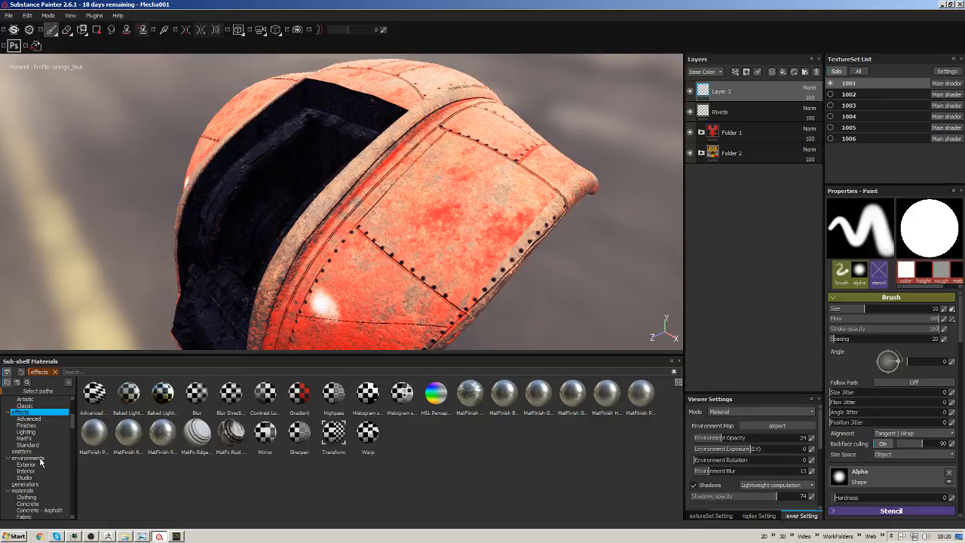
pyautogui.click(28, 457)
pyautogui.moveTo(27, 490); pyautogui.dragTo(28, 485)
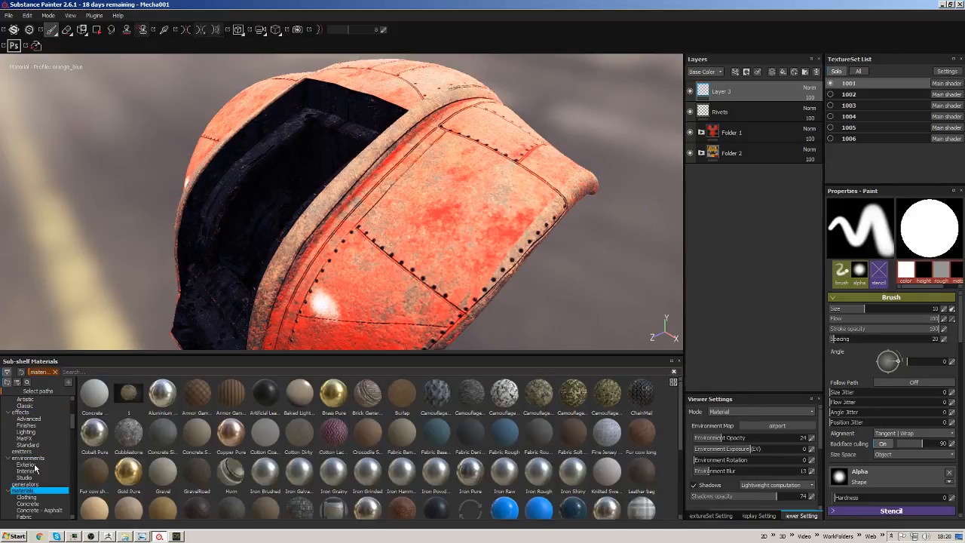
pyautogui.moveTo(73, 423); pyautogui.dragTo(72, 435)
pyautogui.scroll(-4, 72, 437)
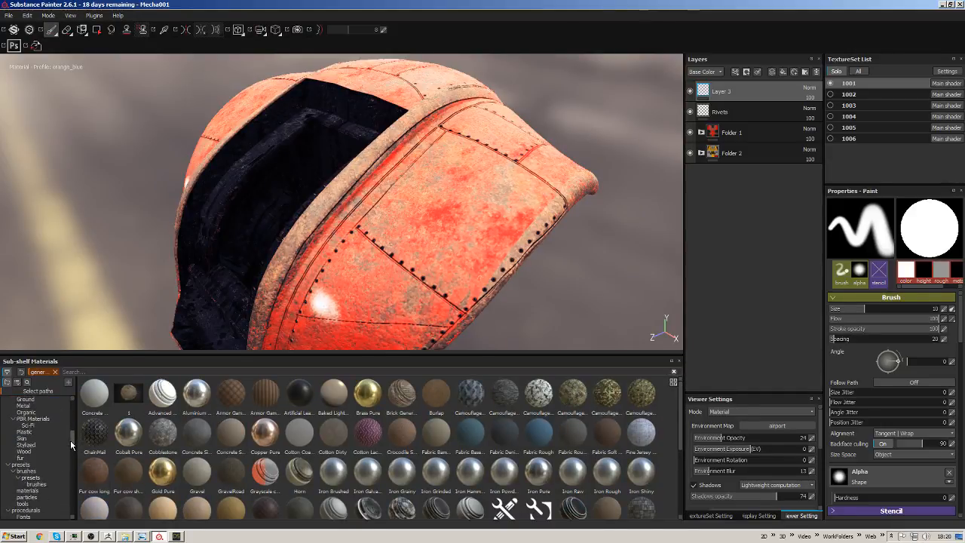
pyautogui.click(46, 450)
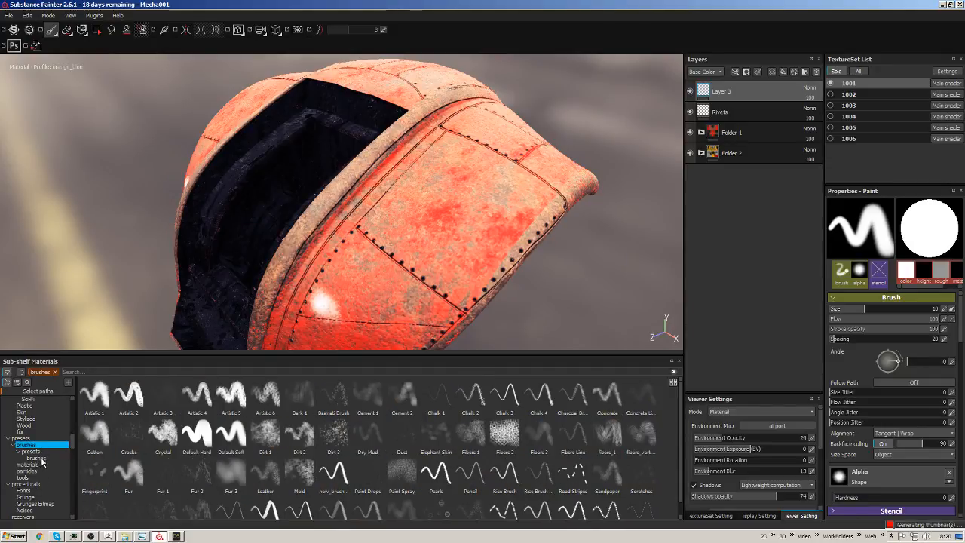
pyautogui.click(42, 458)
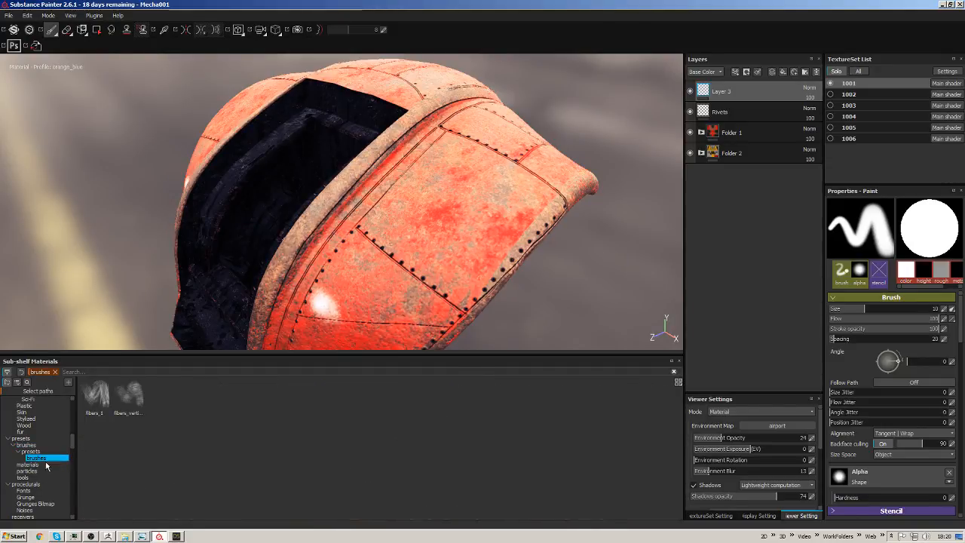
pyautogui.click(31, 451)
pyautogui.scroll(-1, 72, 442)
pyautogui.scroll(-2, 73, 444)
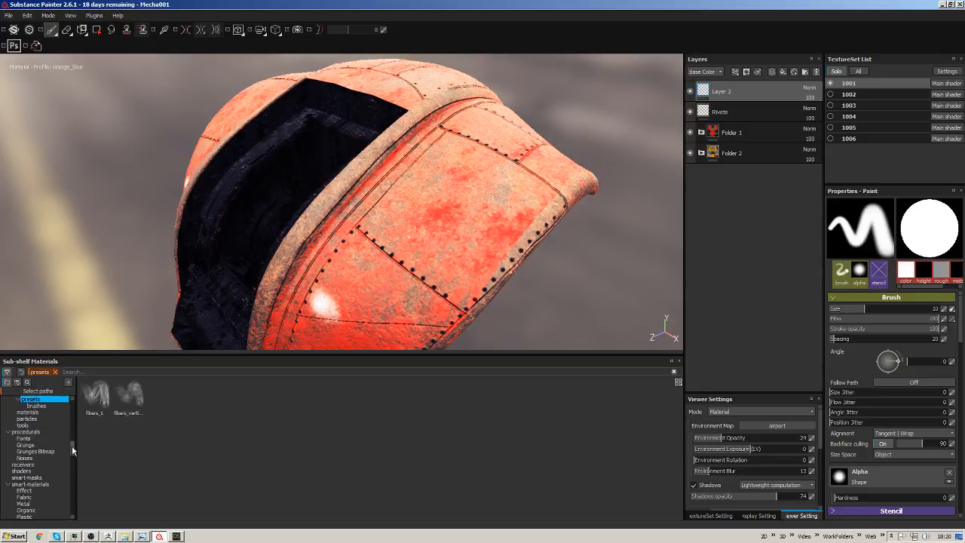
pyautogui.click(26, 431)
pyautogui.click(28, 483)
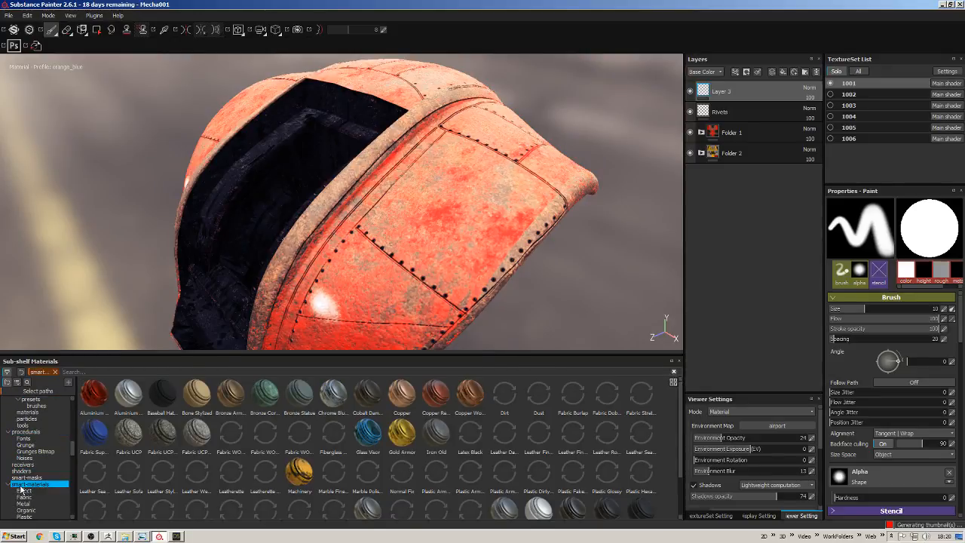
pyautogui.click(8, 491)
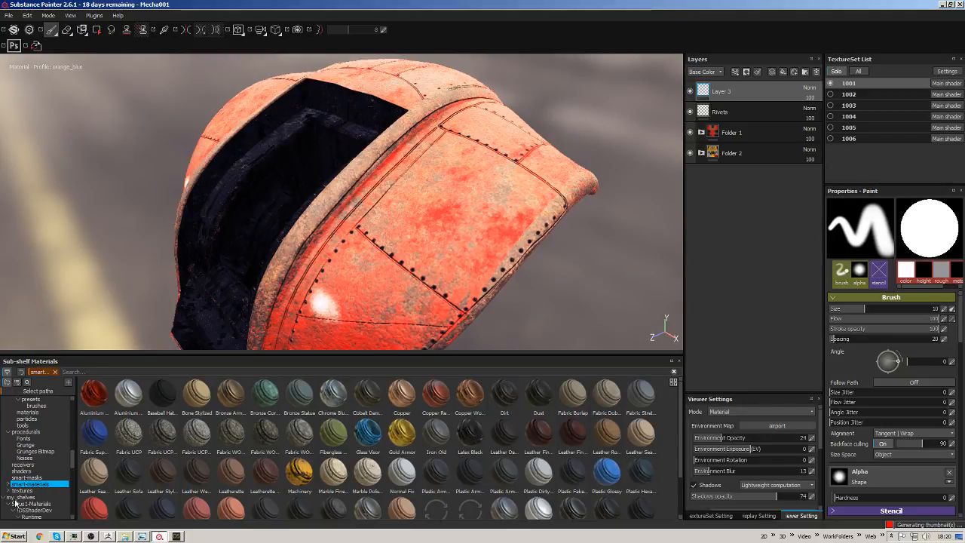
pyautogui.click(9, 495)
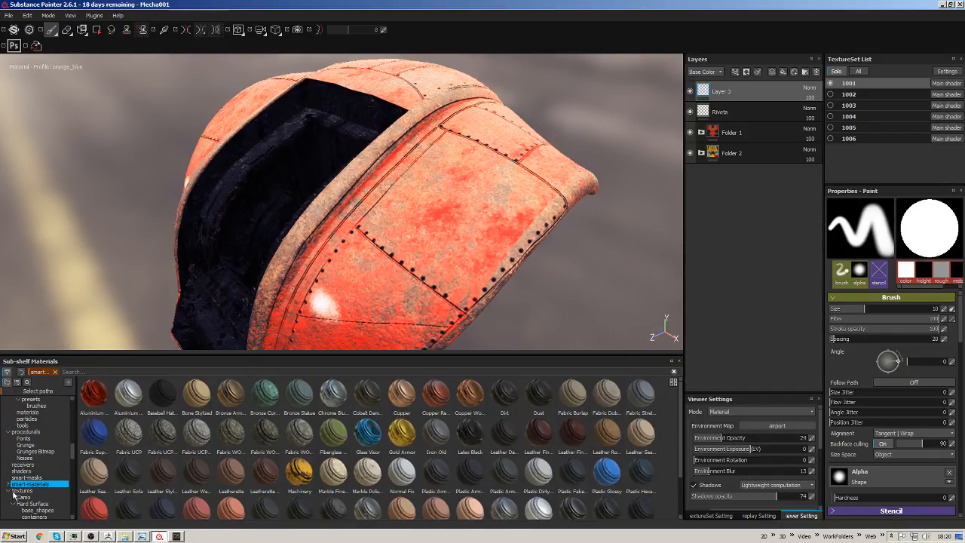
# Clear the shelf's smart-materials filter and search the whole shelf for "tools".
pyautogui.click(55, 372)
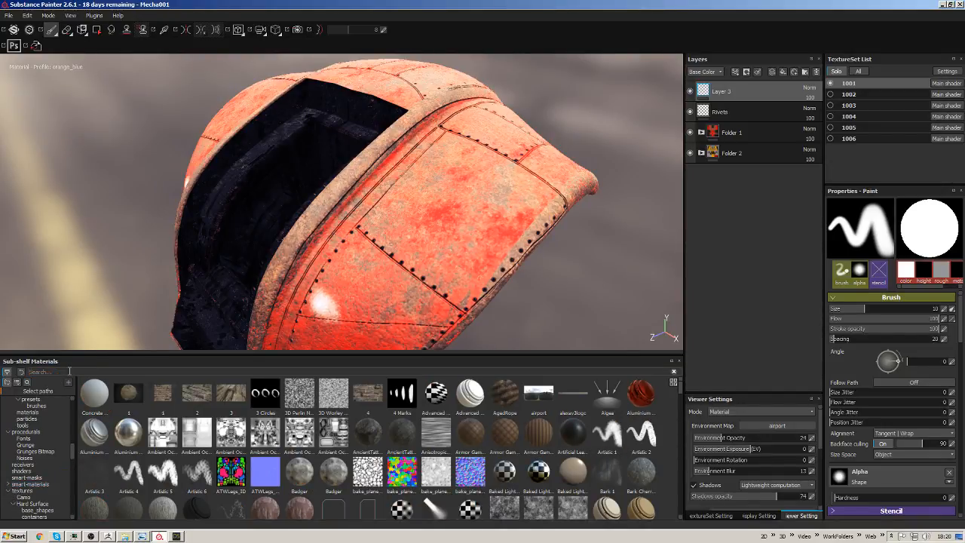
pyautogui.click(69, 371)
pyautogui.write('tools')
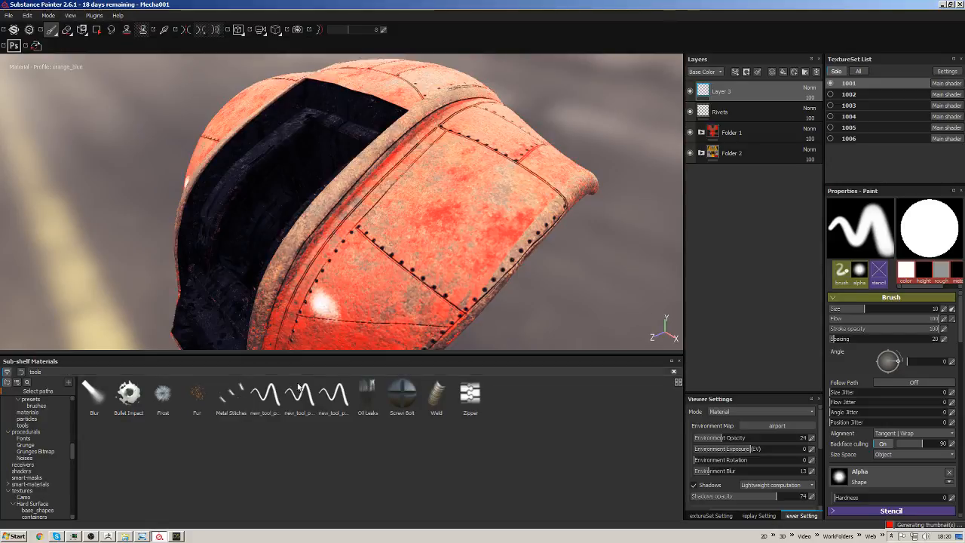
# Load the Oil Leaks tool, paint a test streak down the hull's side panel, and undo that streak.
pyautogui.click(369, 405)
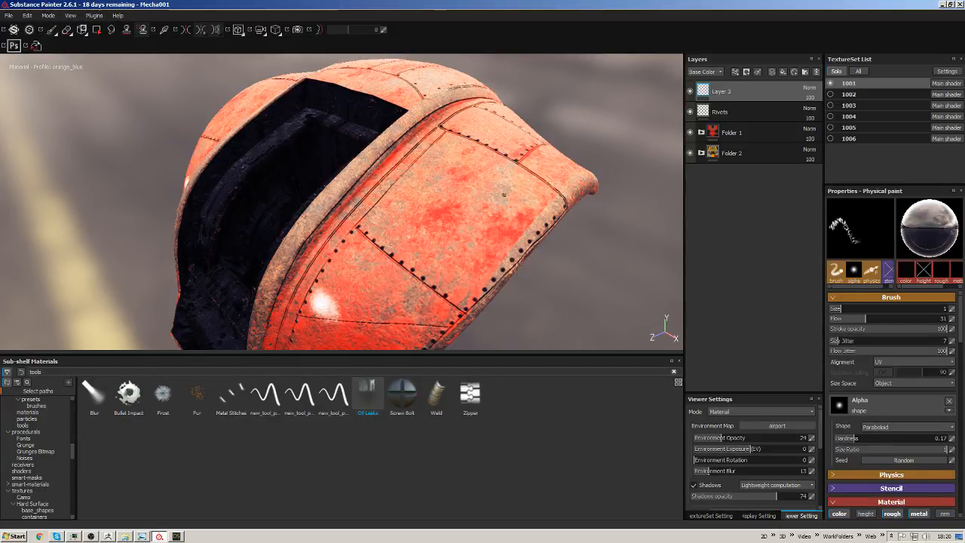
pyautogui.moveTo(465, 235)
pyautogui.keyDown('alt'); pyautogui.mouseDown()
pyautogui.moveTo(486, 172)
pyautogui.moveTo(460, 181)
pyautogui.moveTo(467, 195)
pyautogui.mouseUp(); pyautogui.keyUp('alt')
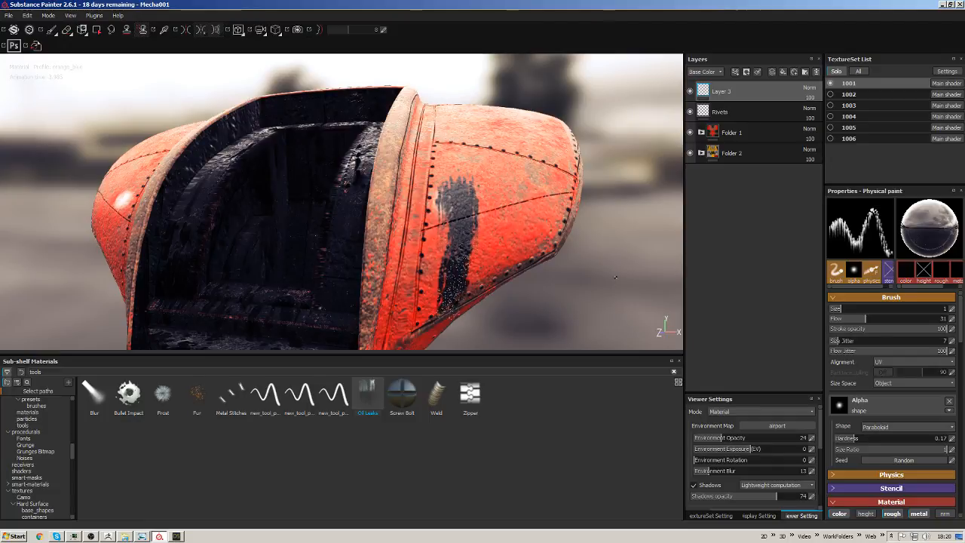
pyautogui.moveTo(499, 242)
pyautogui.keyDown('alt'); pyautogui.mouseDown()
pyautogui.moveTo(532, 213)
pyautogui.moveTo(685, 173)
pyautogui.mouseUp(); pyautogui.keyUp('alt')
pyautogui.moveTo(530, 225)
pyautogui.keyDown('alt'); pyautogui.mouseDown()
pyautogui.moveTo(460, 264)
pyautogui.moveTo(413, 275)
pyautogui.moveTo(532, 224)
pyautogui.moveTo(522, 260)
pyautogui.mouseUp(); pyautogui.keyUp('alt')
pyautogui.hotkey('ctrl', 'z')
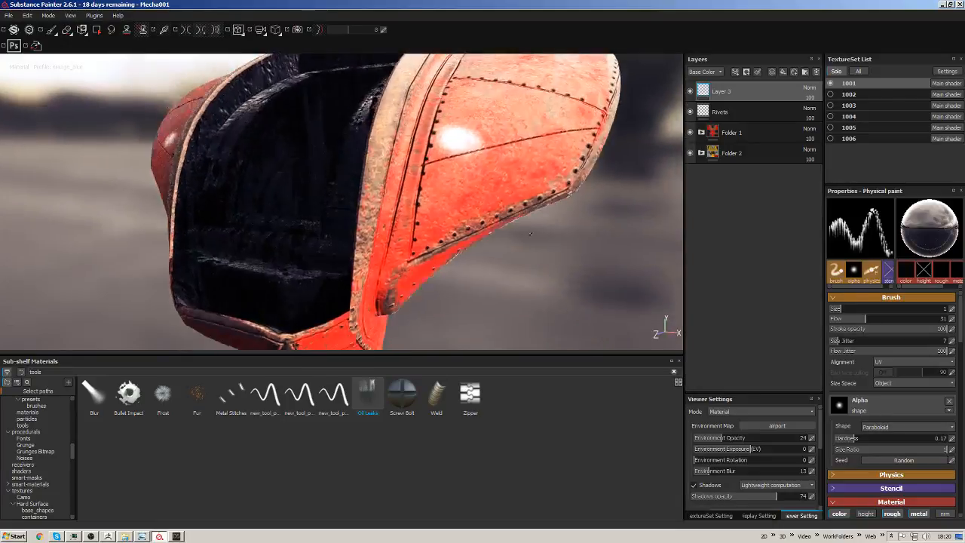
pyautogui.keyDown('alt'); pyautogui.moveTo(522, 260); pyautogui.dragTo(527, 284, button='middle'); pyautogui.keyUp('alt')
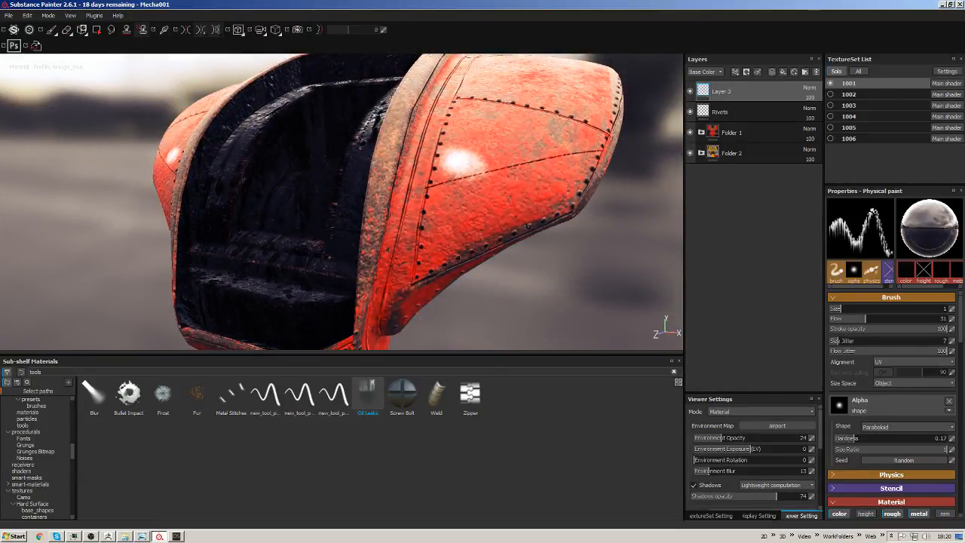
# Switch to Physical paint and paint oil drips across the upper rivet line of the hull's opposite side panel.
pyautogui.click(55, 35)
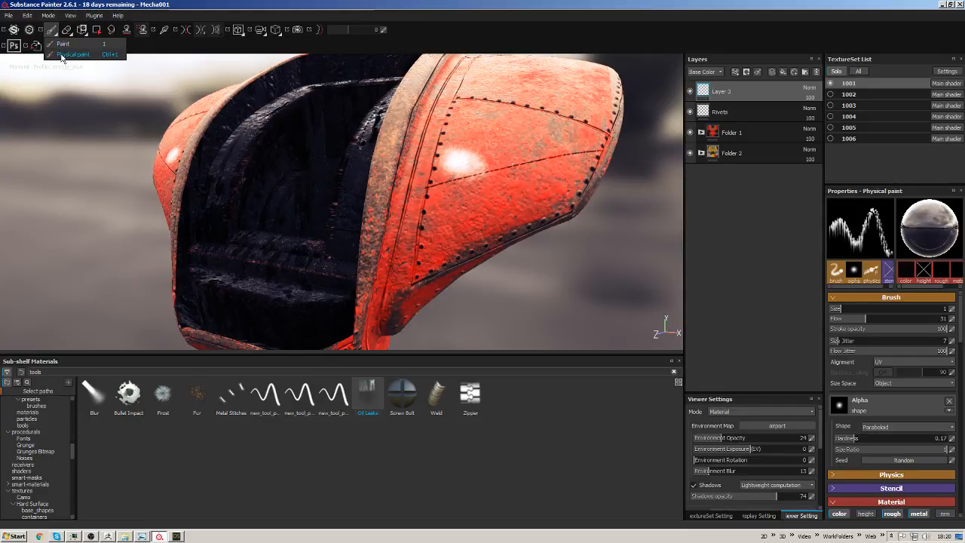
pyautogui.click(63, 56)
pyautogui.keyDown('alt'); pyautogui.moveTo(377, 203); pyautogui.dragTo(329, 178); pyautogui.keyUp('alt')
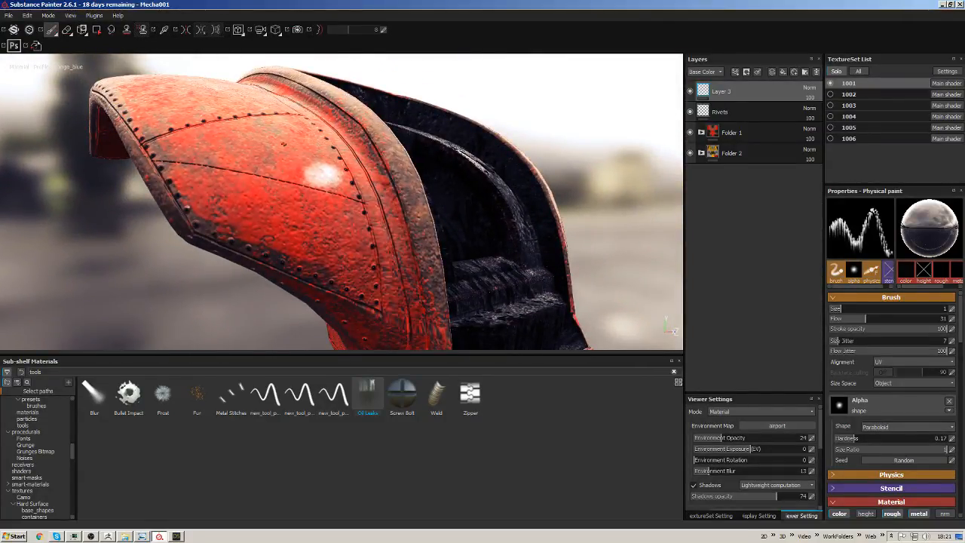
pyautogui.click(328, 123)
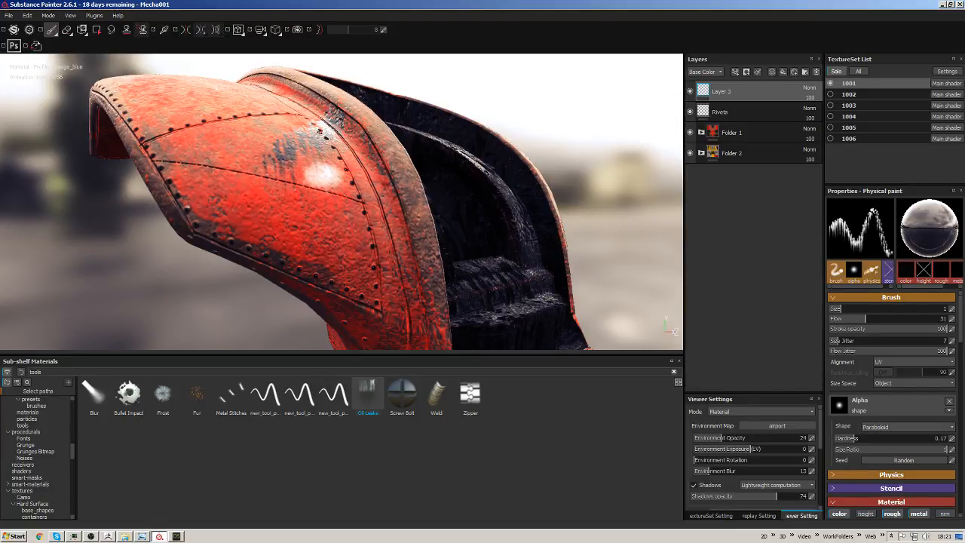
pyautogui.keyDown('alt'); pyautogui.moveTo(372, 278); pyautogui.dragTo(317, 313); pyautogui.keyUp('alt')
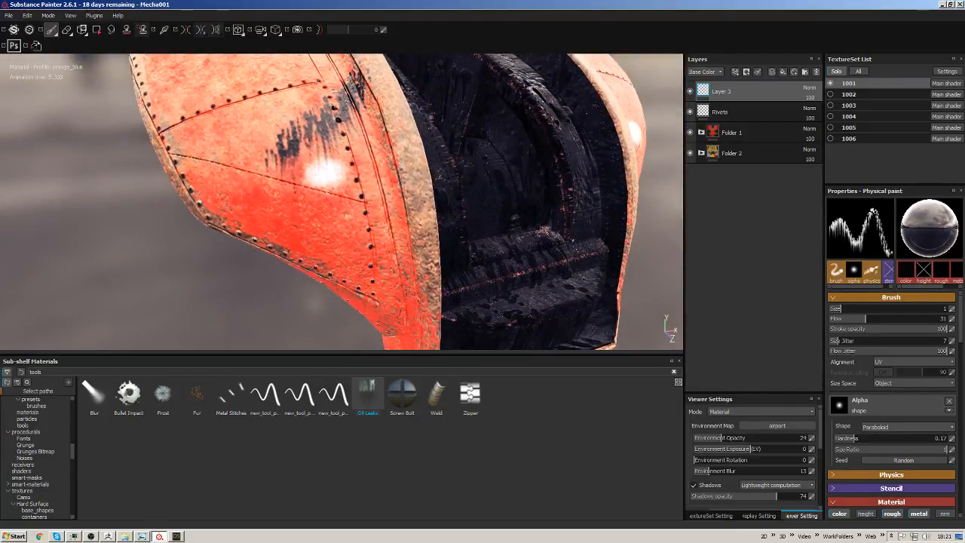
# Paint oil leaks along the cockpit's lower front rim, setting the brush size to 2.32 for the wider drips.
pyautogui.keyDown('alt'); pyautogui.moveTo(482, 239); pyautogui.dragTo(355, 252); pyautogui.keyUp('alt')
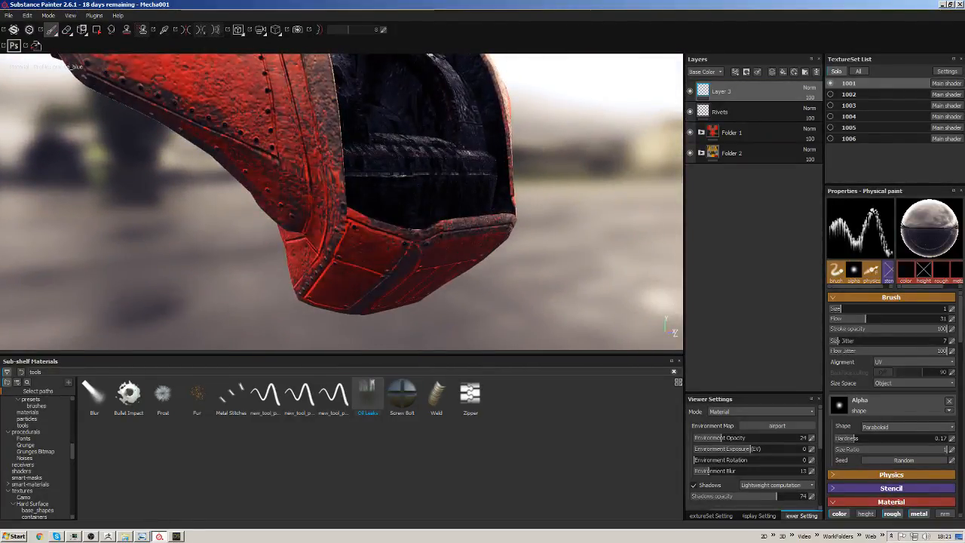
pyautogui.click(349, 213)
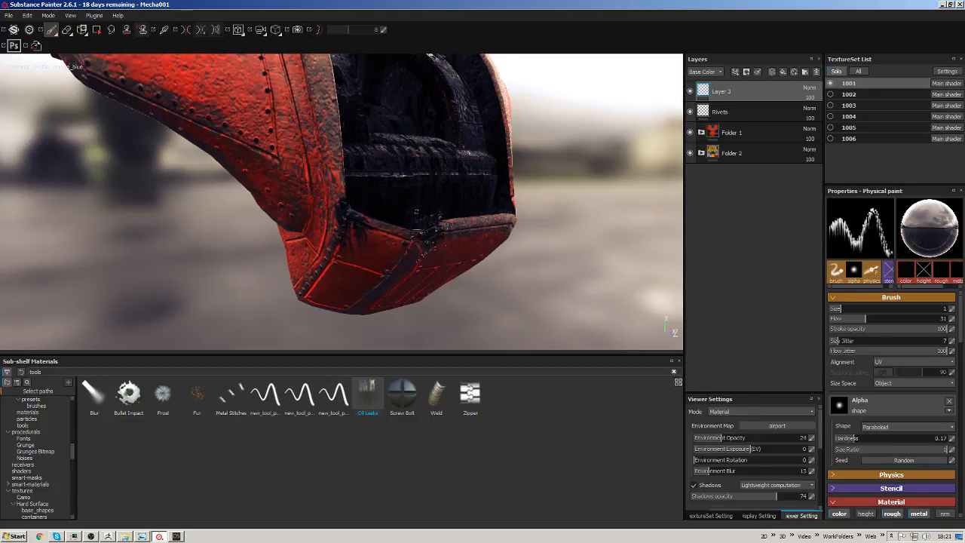
pyautogui.click(835, 309)
pyautogui.moveTo(835, 309); pyautogui.dragTo(846, 309)
pyautogui.moveTo(497, 239)
pyautogui.keyDown('alt'); pyautogui.mouseDown()
pyautogui.moveTo(389, 264)
pyautogui.moveTo(455, 215)
pyautogui.moveTo(515, 207)
pyautogui.moveTo(469, 205)
pyautogui.mouseUp(); pyautogui.keyUp('alt')
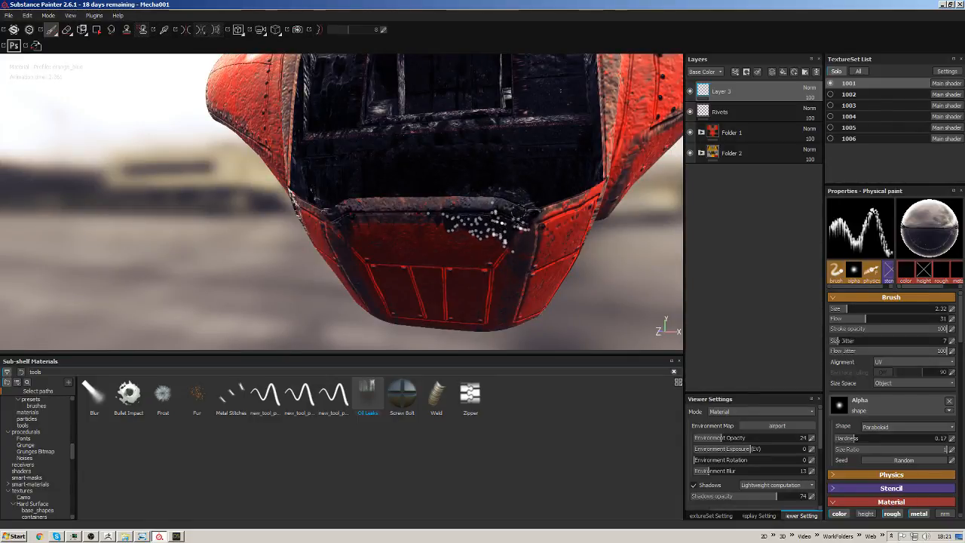
# Undo the last oil stroke and paint oil leaks running down the hull's lower rear panel.
pyautogui.moveTo(446, 264)
pyautogui.keyDown('alt'); pyautogui.mouseDown()
pyautogui.moveTo(556, 233)
pyautogui.moveTo(442, 237)
pyautogui.moveTo(657, 243)
pyautogui.mouseUp(); pyautogui.keyUp('alt')
pyautogui.keyDown('alt'); pyautogui.moveTo(447, 199); pyautogui.dragTo(504, 265); pyautogui.keyUp('alt')
pyautogui.moveTo(505, 265)
pyautogui.keyDown('alt'); pyautogui.mouseDown(button='right')
pyautogui.moveTo(528, 84)
pyautogui.moveTo(522, 63)
pyautogui.mouseUp(button='right'); pyautogui.keyUp('alt')
pyautogui.moveTo(437, 234)
pyautogui.keyDown('alt'); pyautogui.mouseDown()
pyautogui.moveTo(304, 226)
pyautogui.moveTo(257, 200)
pyautogui.mouseUp(); pyautogui.keyUp('alt')
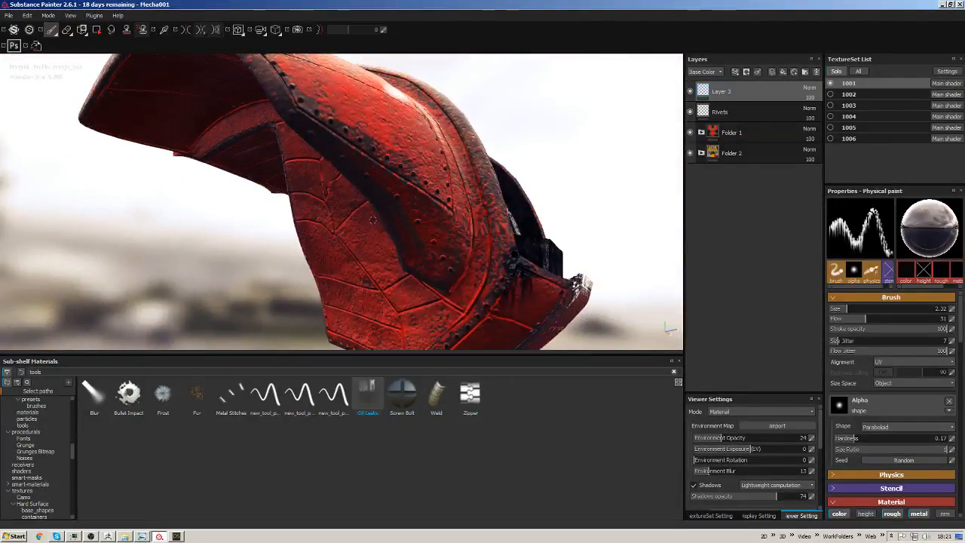
pyautogui.hotkey('ctrl', 'z')
pyautogui.moveTo(428, 196)
pyautogui.keyDown('alt'); pyautogui.mouseDown()
pyautogui.moveTo(538, 231)
pyautogui.moveTo(596, 226)
pyautogui.moveTo(543, 143)
pyautogui.moveTo(500, 207)
pyautogui.moveTo(381, 226)
pyautogui.moveTo(392, 264)
pyautogui.moveTo(413, 114)
pyautogui.moveTo(383, 112)
pyautogui.moveTo(309, 149)
pyautogui.mouseUp(); pyautogui.keyUp('alt')
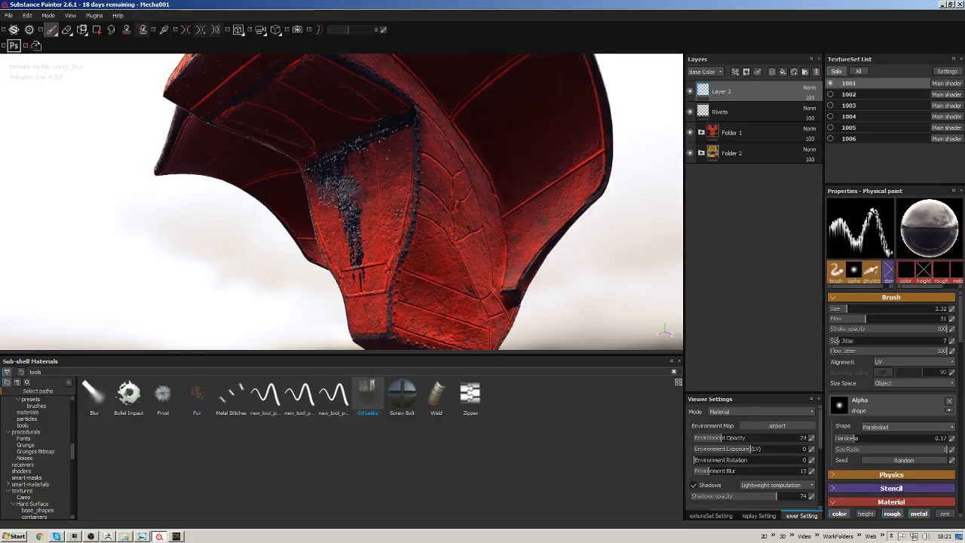
# Review the Oil Leaks tool's brush and material settings, including its alignment options.
pyautogui.moveTo(961, 316)
pyautogui.mouseDown()
pyautogui.moveTo(961, 327)
pyautogui.moveTo(958, 305)
pyautogui.mouseUp()
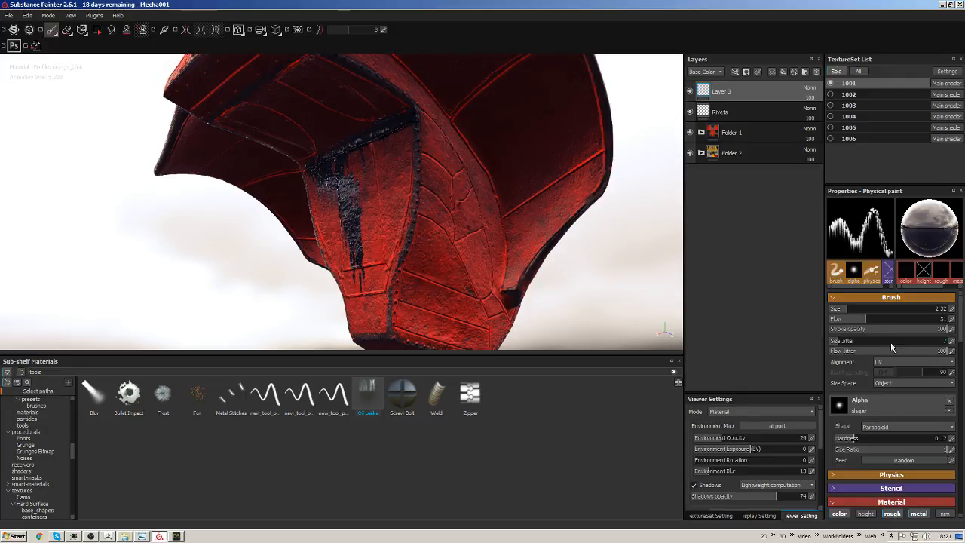
pyautogui.scroll(-3, 949, 369)
pyautogui.scroll(-2, 949, 370)
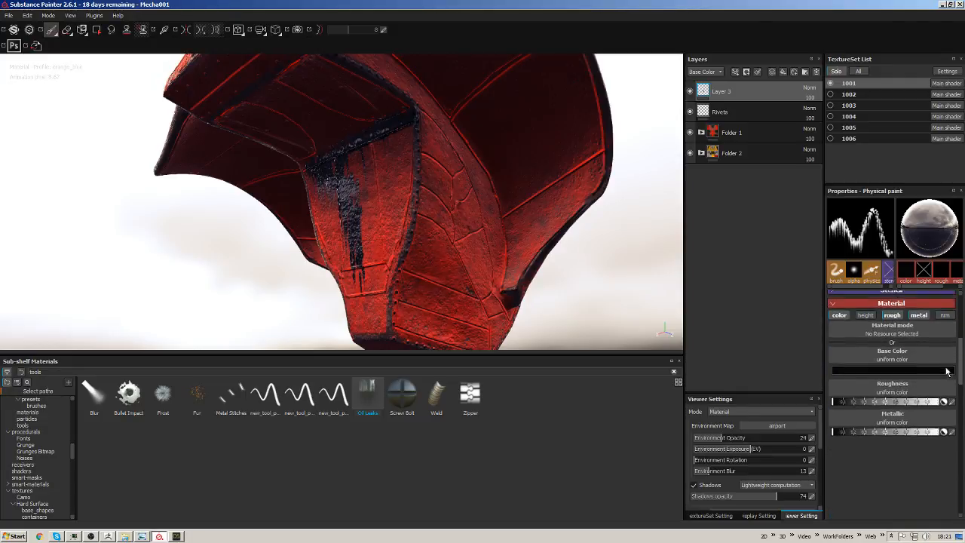
pyautogui.scroll(2, 949, 370)
pyautogui.moveTo(962, 364); pyautogui.dragTo(958, 310)
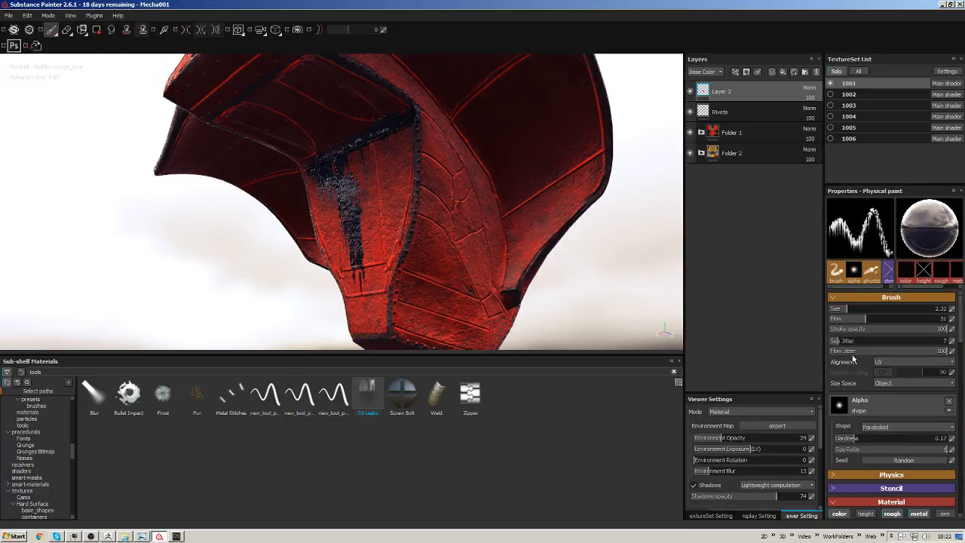
pyautogui.click(895, 363)
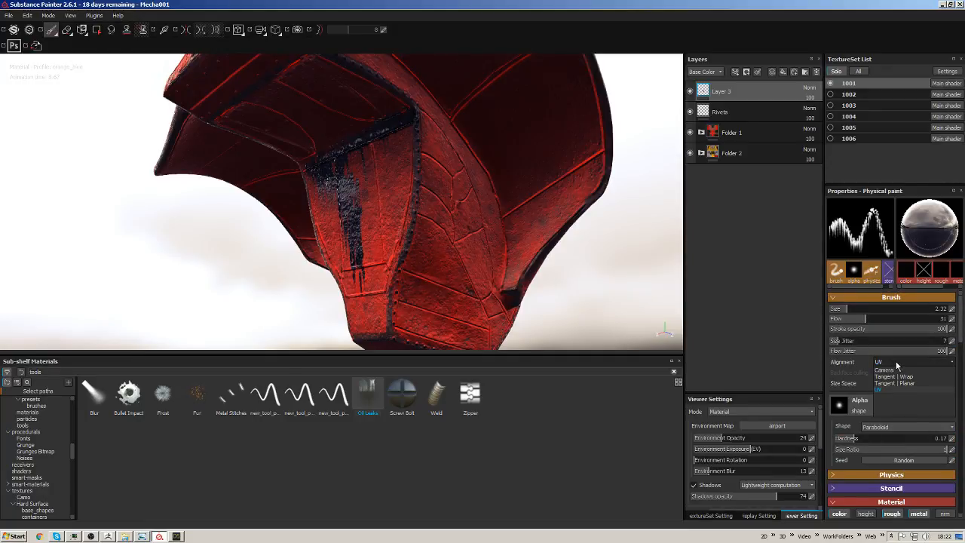
pyautogui.click(870, 365)
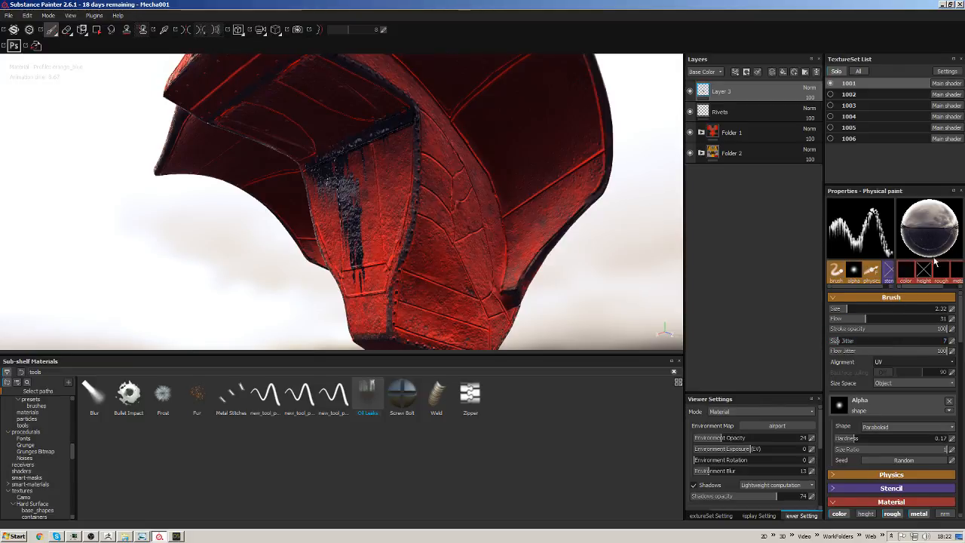
# Search the brush's material mode resources for "oil" and "fluid", then close the picker without choosing one.
pyautogui.click(905, 274)
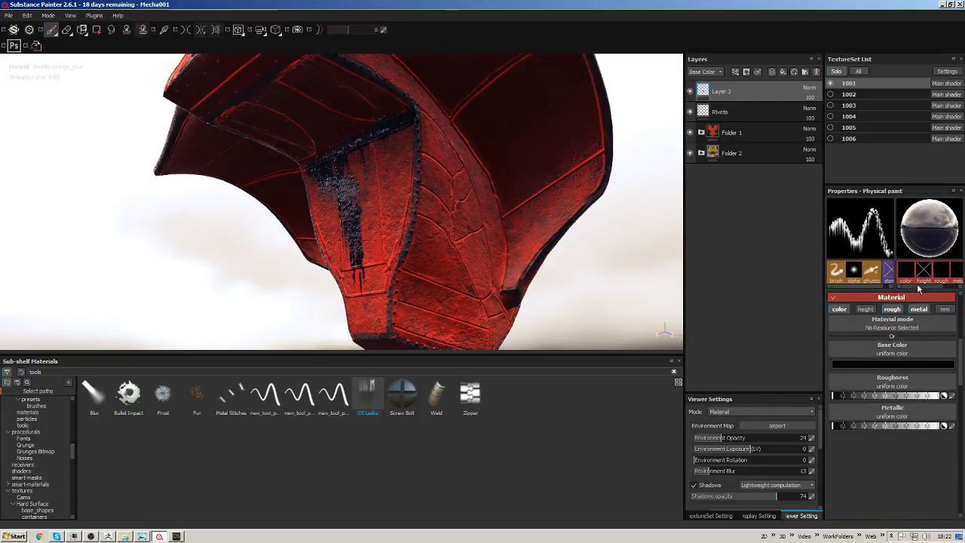
pyautogui.click(890, 327)
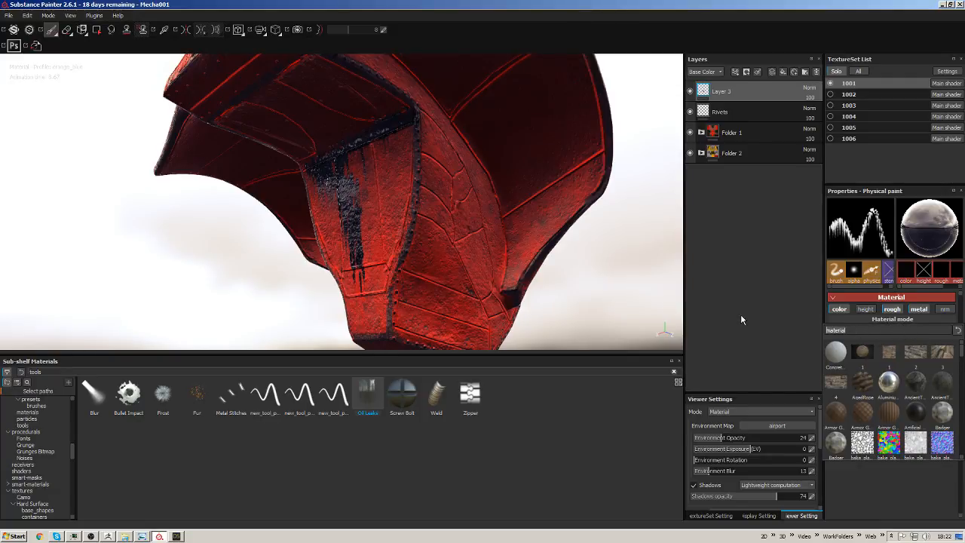
pyautogui.write('oil')
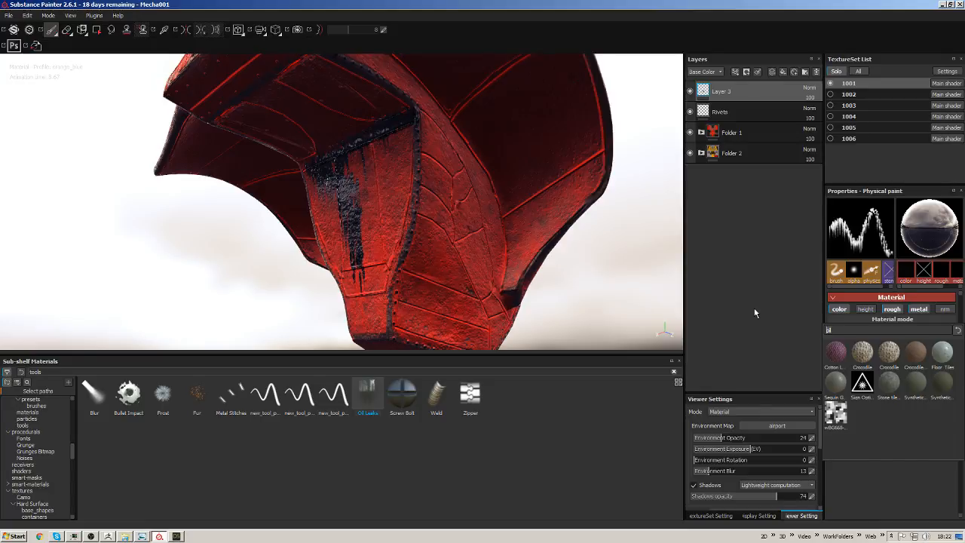
pyautogui.press('Delete')
pyautogui.press('Delete')
pyautogui.write('fluid')
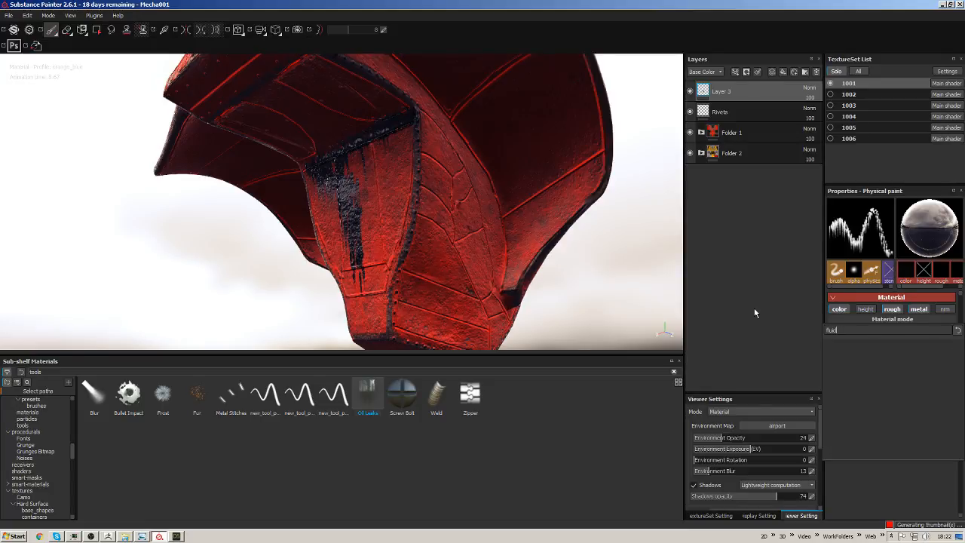
pyautogui.press('BackSpace')
pyautogui.press('BackSpace')
pyautogui.press('BackSpace')
pyautogui.click(756, 313)
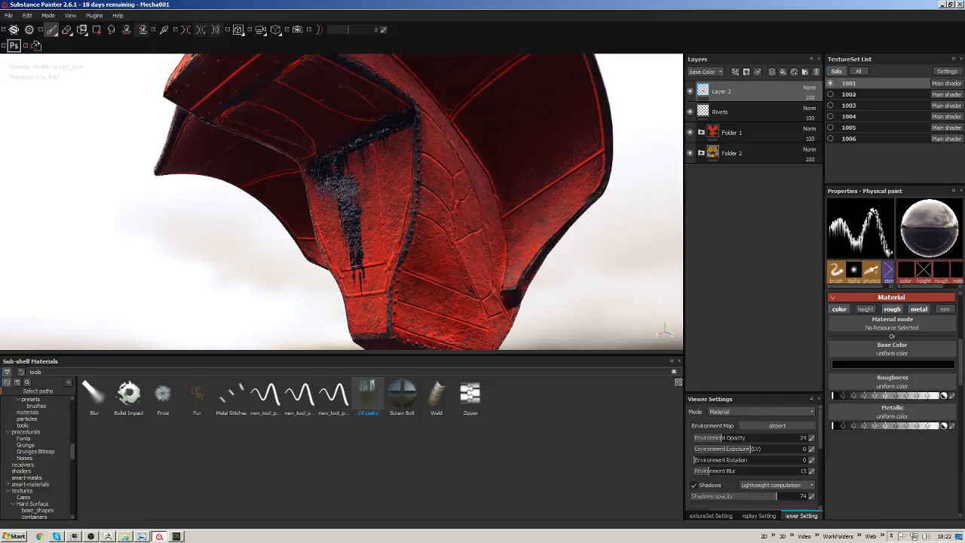
# Replace the shelf's "tools" search with "oil" to look for an oil material.
pyautogui.keyDown('alt'); pyautogui.moveTo(167, 278); pyautogui.dragTo(192, 306); pyautogui.keyUp('alt')
pyautogui.scroll(10, 73, 445)
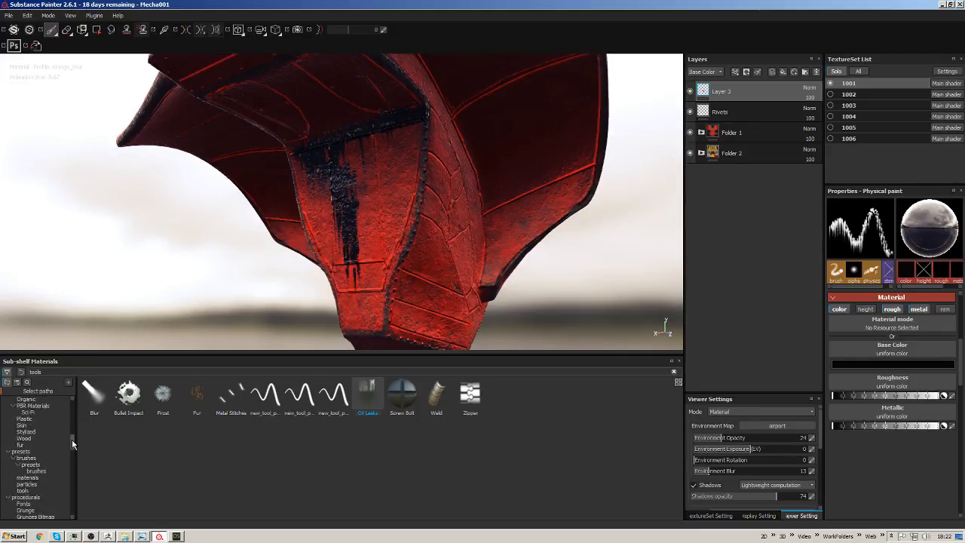
pyautogui.press('BackSpace')
pyautogui.press('BackSpace')
pyautogui.press('BackSpace')
pyautogui.press('BackSpace')
pyautogui.press('BackSpace')
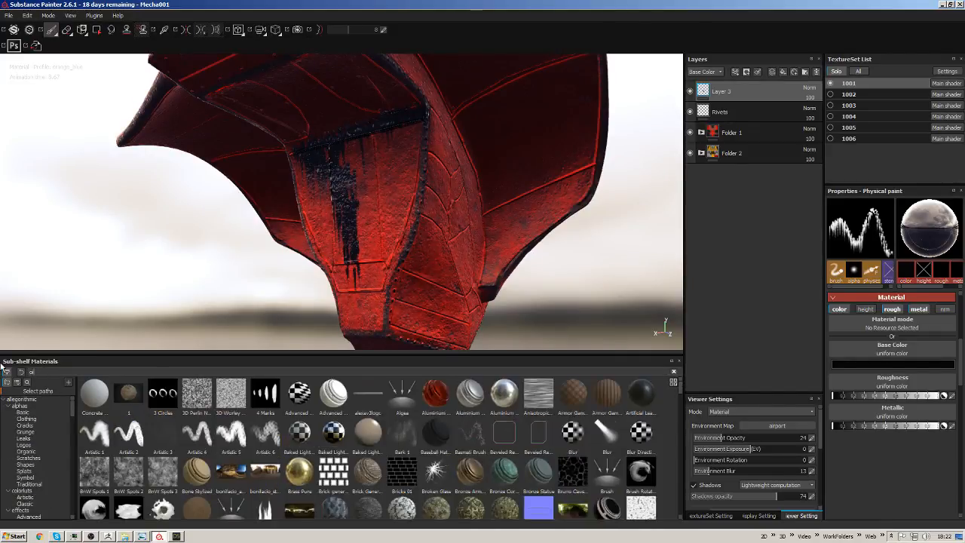
pyautogui.write('il')
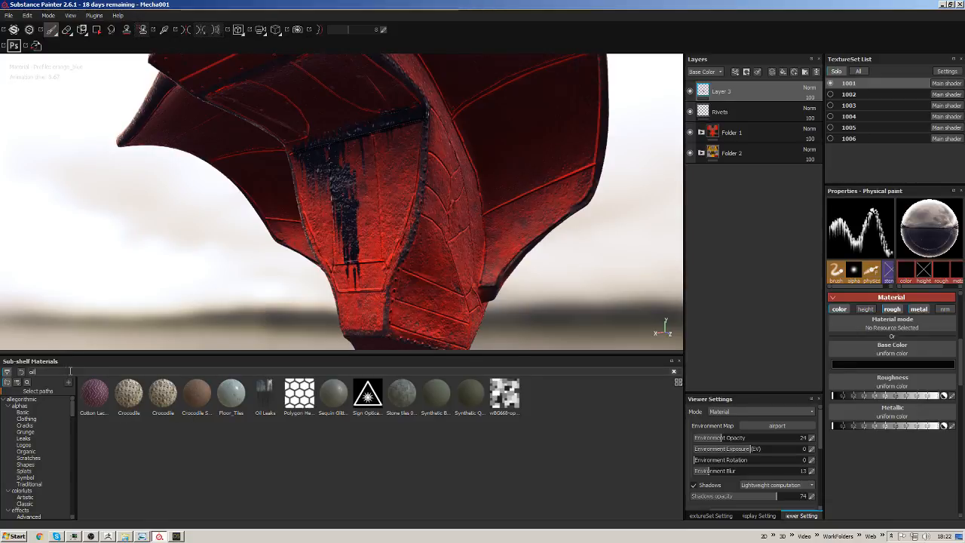
# Search the shelf for "fluid" and "wea", and clear the search.
pyautogui.press('BackSpace')
pyautogui.press('BackSpace')
pyautogui.write('fluid')
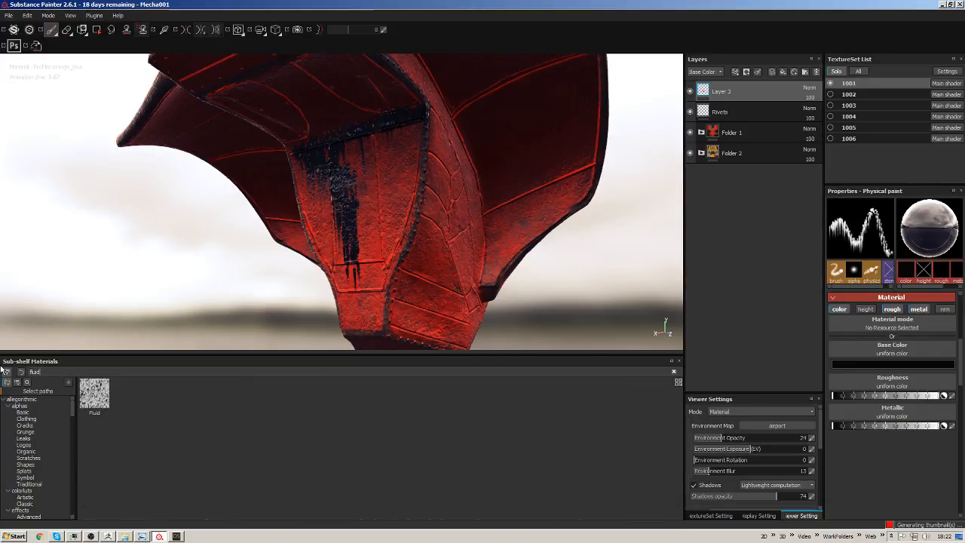
pyautogui.moveTo(46, 373); pyautogui.dragTo(2, 370)
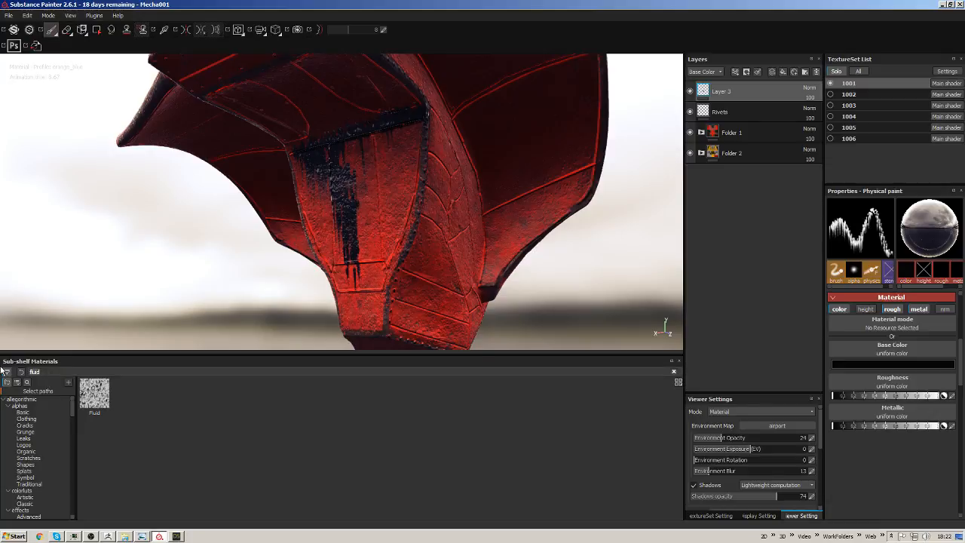
pyautogui.press('BackSpace')
pyautogui.write('weai')
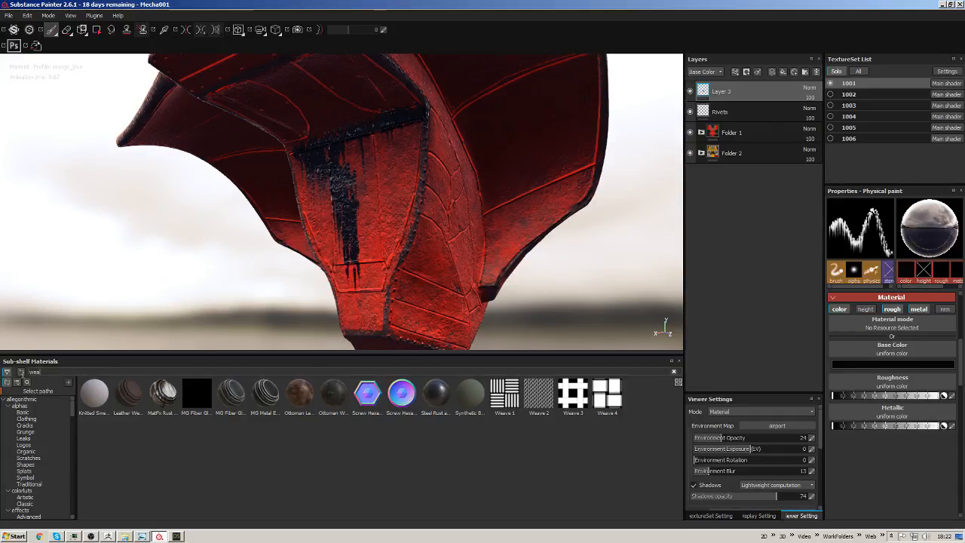
pyautogui.click(20, 371)
# Paint more oil leaks along the side and upper edges of the hull's lower rear panel.
pyautogui.keyDown('alt'); pyautogui.moveTo(583, 221); pyautogui.dragTo(453, 189); pyautogui.keyUp('alt')
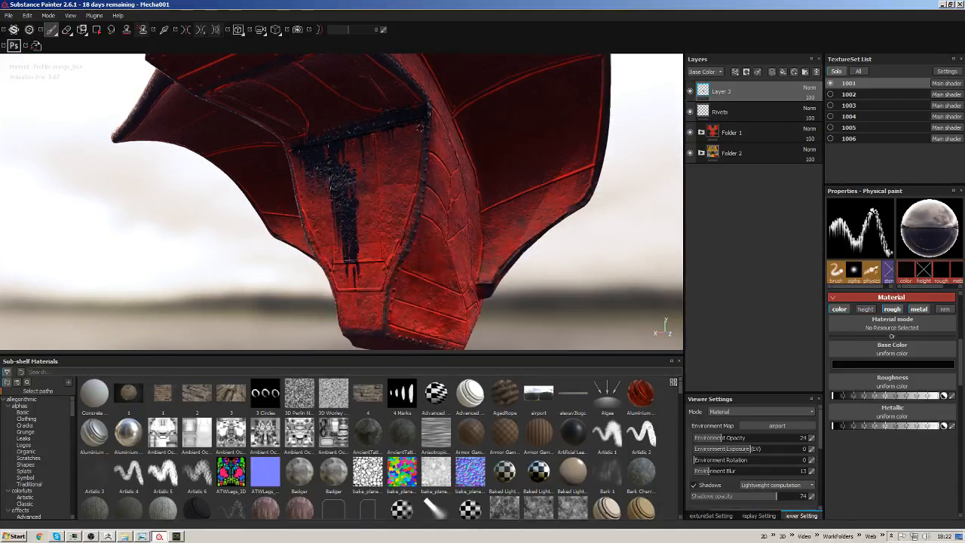
pyautogui.keyDown('alt'); pyautogui.moveTo(400, 226); pyautogui.dragTo(468, 249); pyautogui.keyUp('alt')
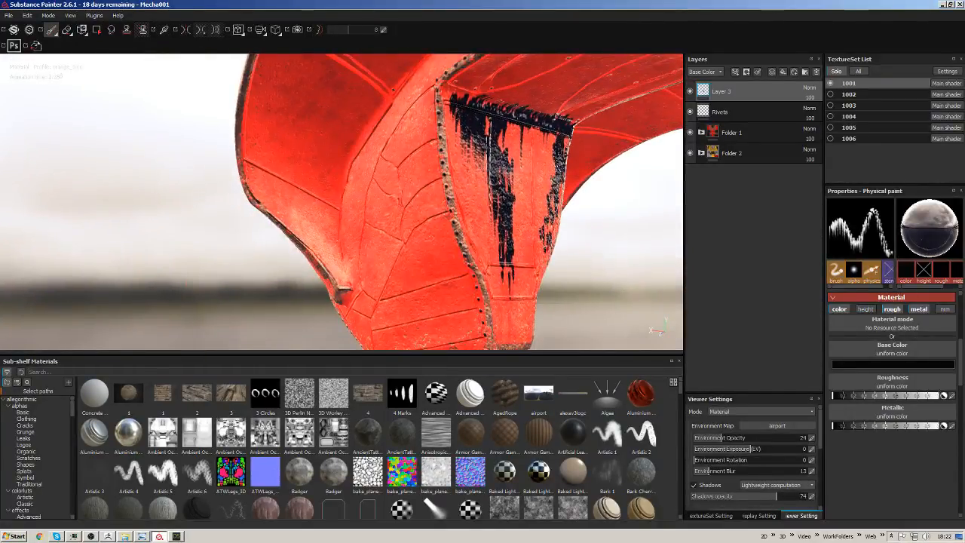
# Choose a pale yellow metallic material for the brush and paint a dripping streak down the hull's lower side panel.
pyautogui.click(898, 328)
pyautogui.scroll(-5, 961, 358)
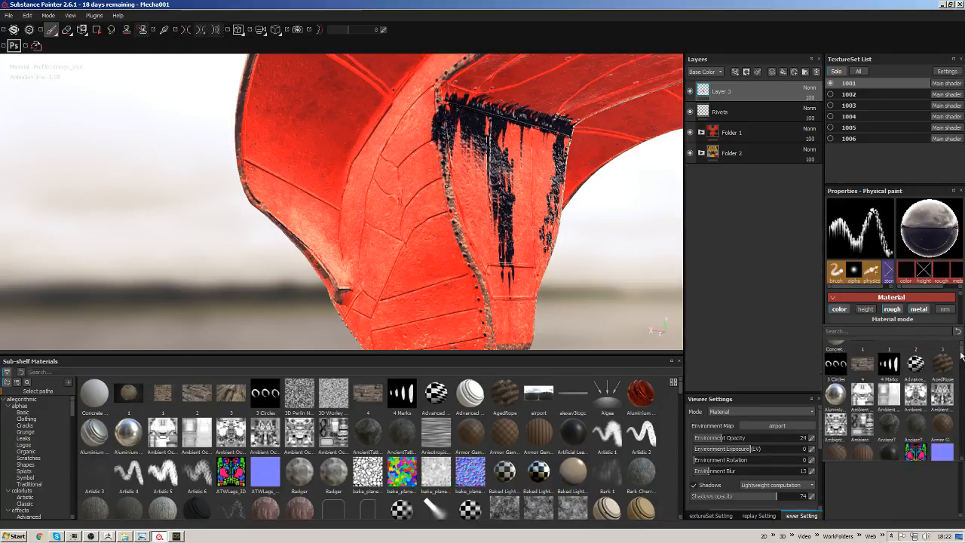
pyautogui.moveTo(960, 358); pyautogui.dragTo(960, 362)
pyautogui.click(942, 411)
pyautogui.keyDown('alt'); pyautogui.moveTo(504, 240); pyautogui.dragTo(554, 233); pyautogui.keyUp('alt')
pyautogui.moveTo(454, 194)
pyautogui.mouseDown()
pyautogui.moveTo(441, 226)
pyautogui.moveTo(457, 268)
pyautogui.moveTo(445, 317)
pyautogui.mouseUp()
pyautogui.moveTo(445, 317)
pyautogui.keyDown('alt'); pyautogui.mouseDown()
pyautogui.moveTo(432, 208)
pyautogui.moveTo(496, 224)
pyautogui.mouseUp(); pyautogui.keyUp('alt')
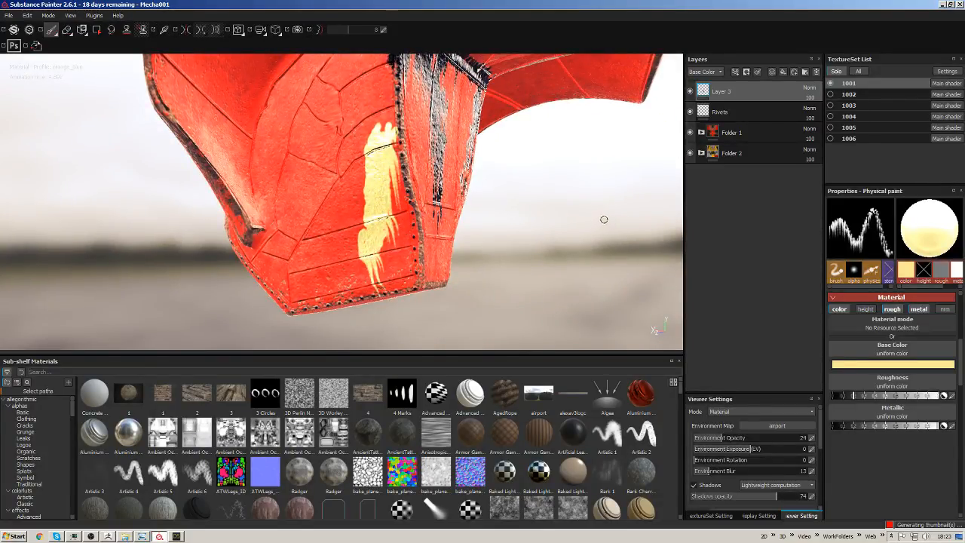
# Change the brush's base color to a dark olive yellow.
pyautogui.click(869, 365)
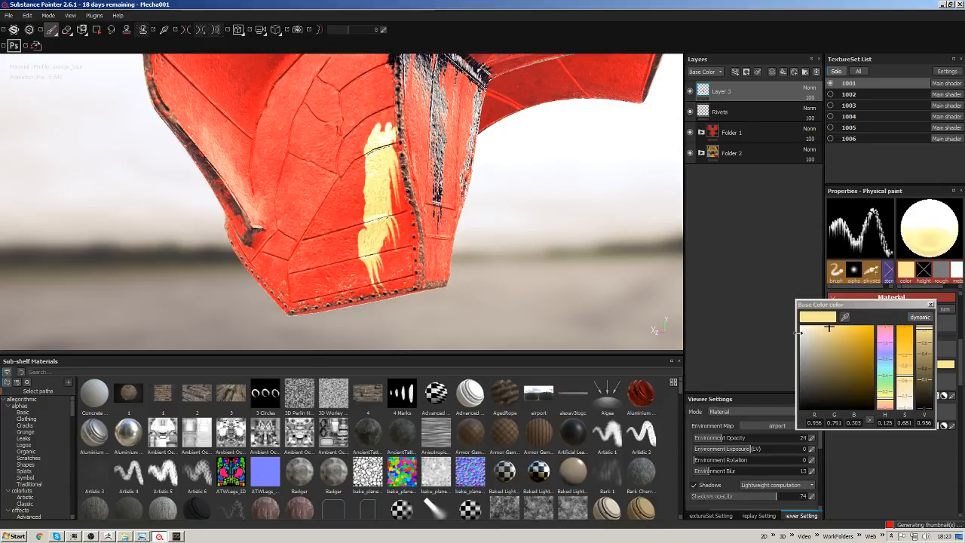
pyautogui.moveTo(860, 373); pyautogui.dragTo(873, 390)
pyautogui.click(930, 304)
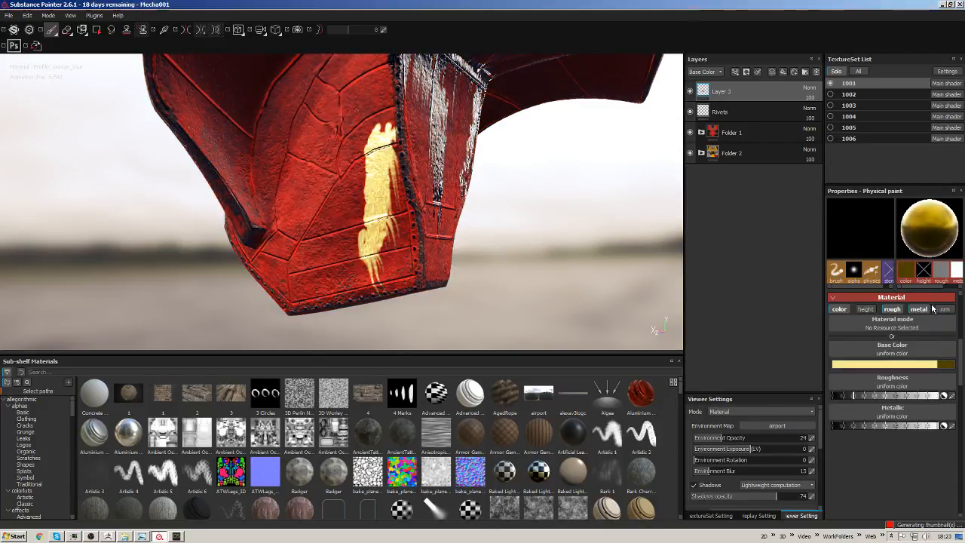
# Undo the pale yellow streak and darken the brush's base color to a near-black olive brown (R 0.018, G 0.014, B 0.000).
pyautogui.hotkey('ctrl', 'z')
pyautogui.moveTo(478, 200)
pyautogui.keyDown('alt'); pyautogui.mouseDown()
pyautogui.moveTo(506, 197)
pyautogui.moveTo(491, 224)
pyautogui.moveTo(446, 260)
pyautogui.mouseUp(); pyautogui.keyUp('alt')
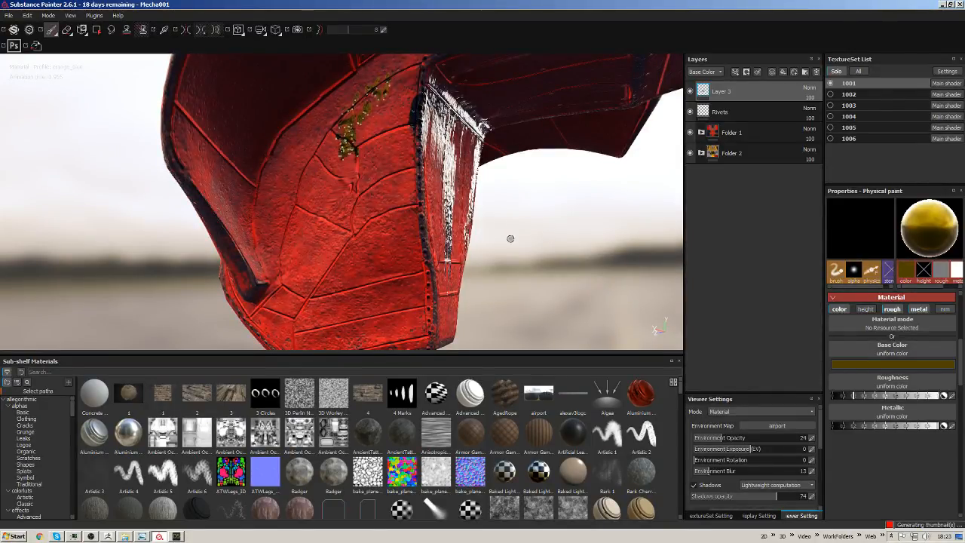
pyautogui.keyDown('alt'); pyautogui.moveTo(584, 233); pyautogui.dragTo(547, 239); pyautogui.keyUp('alt')
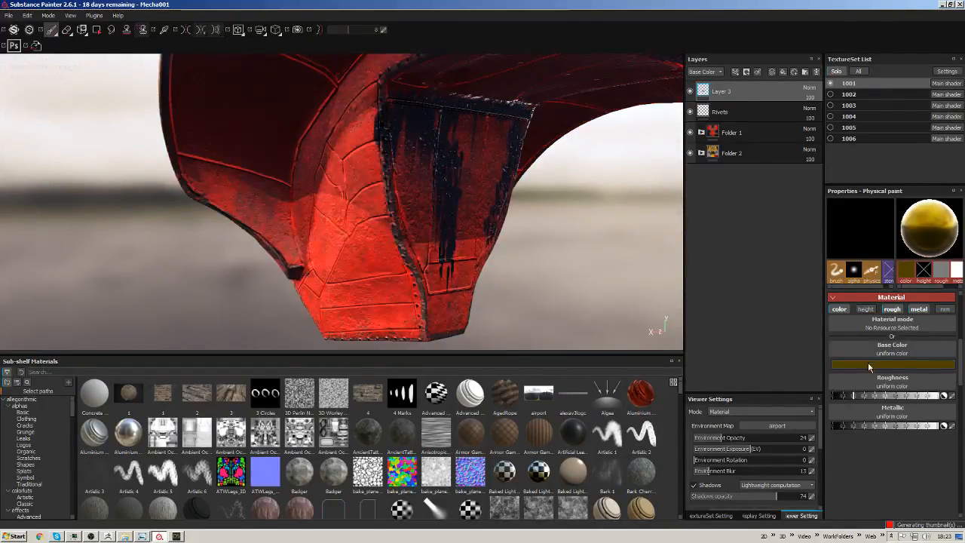
pyautogui.click(893, 364)
pyautogui.moveTo(873, 404); pyautogui.dragTo(874, 398)
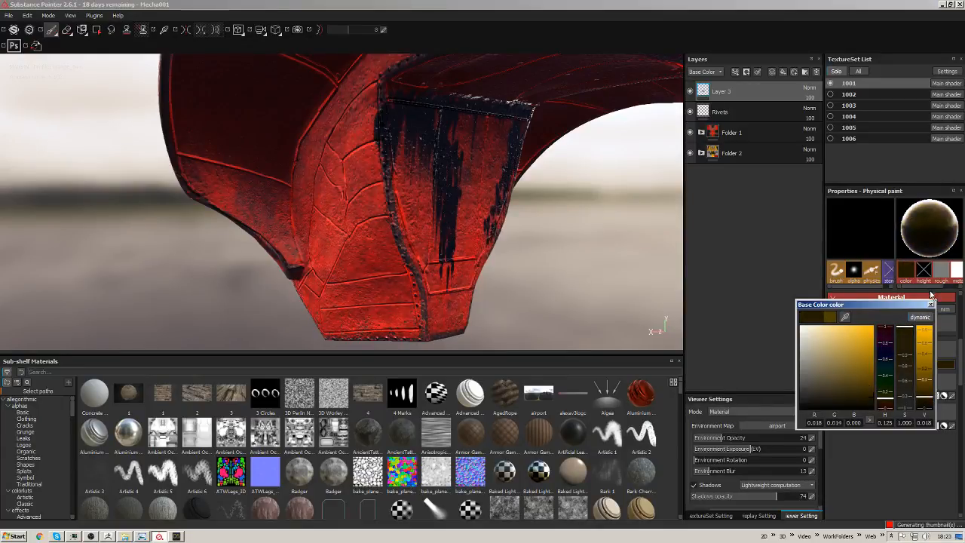
pyautogui.click(931, 305)
# Paint dark dripping leaks down the hull's lower side panel, starting from its curved upper edge.
pyautogui.keyDown('alt'); pyautogui.moveTo(483, 166); pyautogui.dragTo(477, 203); pyautogui.keyUp('alt')
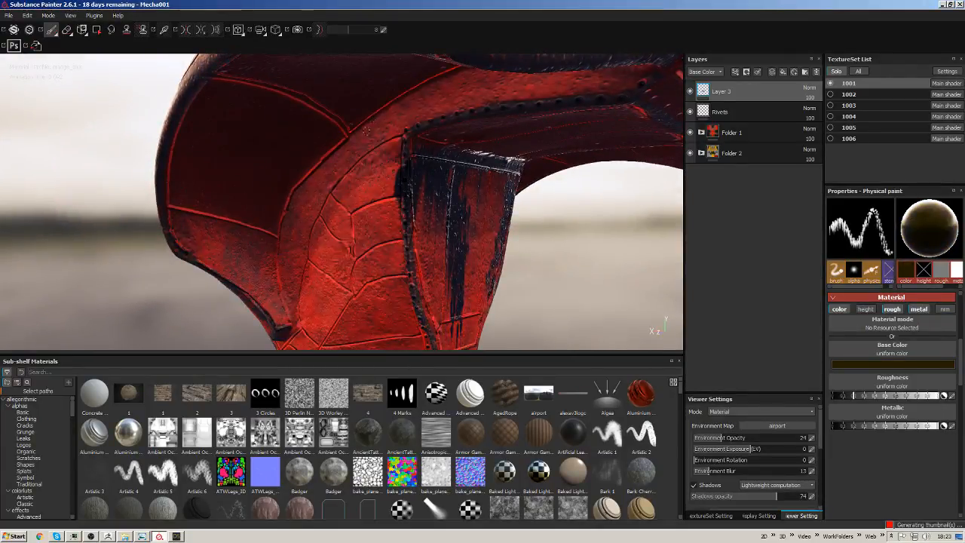
pyautogui.moveTo(345, 144)
pyautogui.mouseDown()
pyautogui.moveTo(315, 177)
pyautogui.moveTo(323, 231)
pyautogui.moveTo(353, 288)
pyautogui.mouseUp()
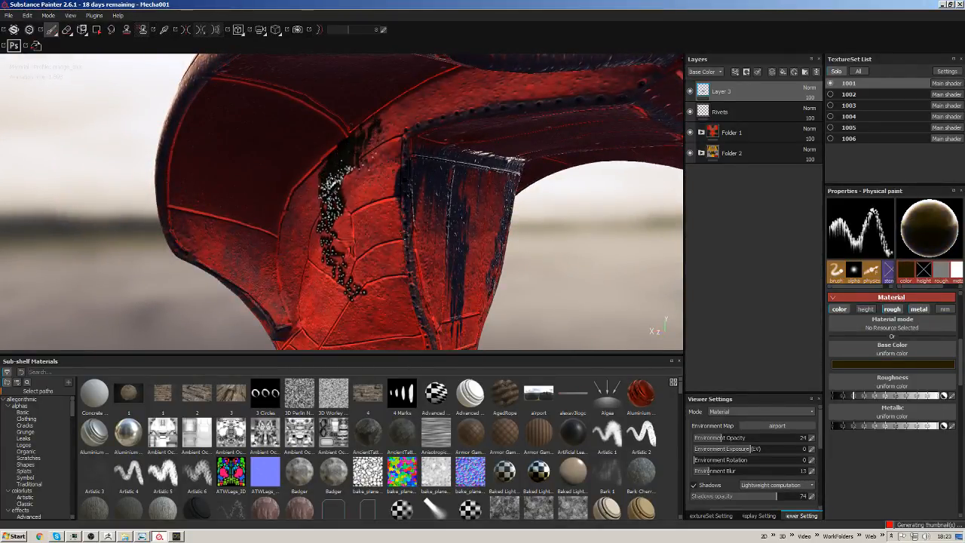
pyautogui.keyDown('alt'); pyautogui.moveTo(395, 226); pyautogui.dragTo(351, 197); pyautogui.keyUp('alt')
pyautogui.moveTo(406, 113); pyautogui.dragTo(349, 149)
# Paint dark leaks around the lower hull's rear corner, along the upper edge and down the front of the opposite side panel.
pyautogui.keyDown('alt'); pyautogui.moveTo(500, 231); pyautogui.dragTo(452, 226); pyautogui.keyUp('alt')
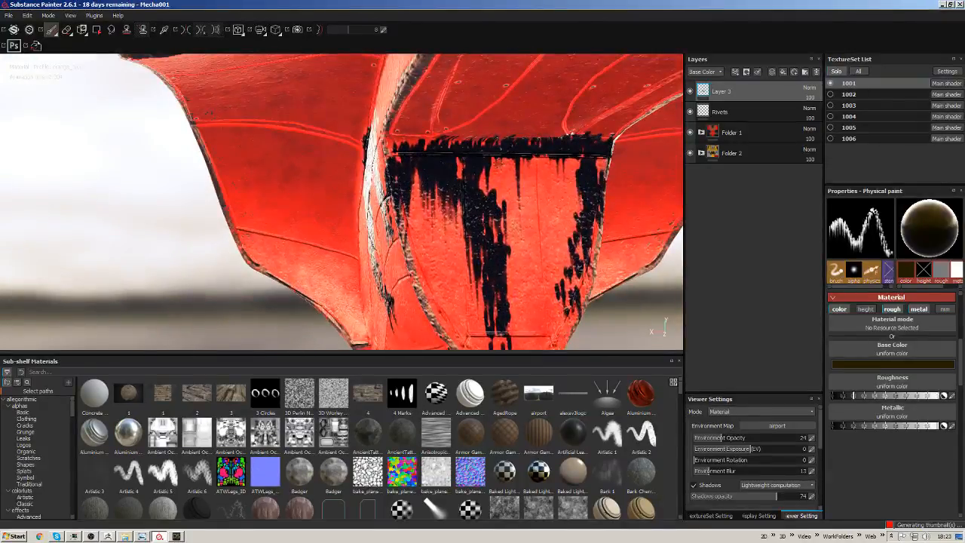
pyautogui.moveTo(483, 141)
pyautogui.mouseDown()
pyautogui.moveTo(428, 143)
pyautogui.moveTo(582, 166)
pyautogui.moveTo(565, 255)
pyautogui.moveTo(510, 215)
pyautogui.moveTo(478, 161)
pyautogui.moveTo(404, 160)
pyautogui.mouseUp()
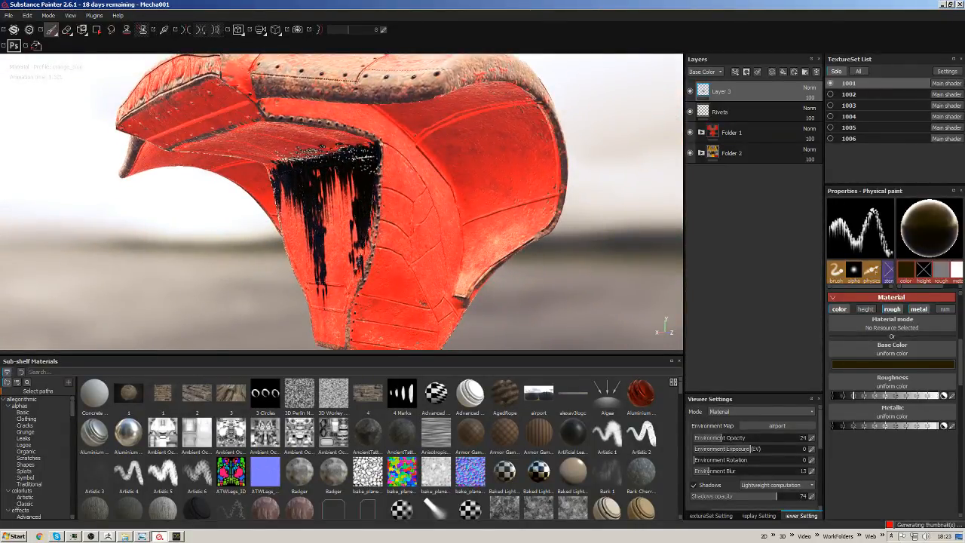
pyautogui.moveTo(335, 109)
pyautogui.keyDown('alt'); pyautogui.mouseDown()
pyautogui.moveTo(454, 148)
pyautogui.moveTo(488, 185)
pyautogui.mouseUp(); pyautogui.keyUp('alt')
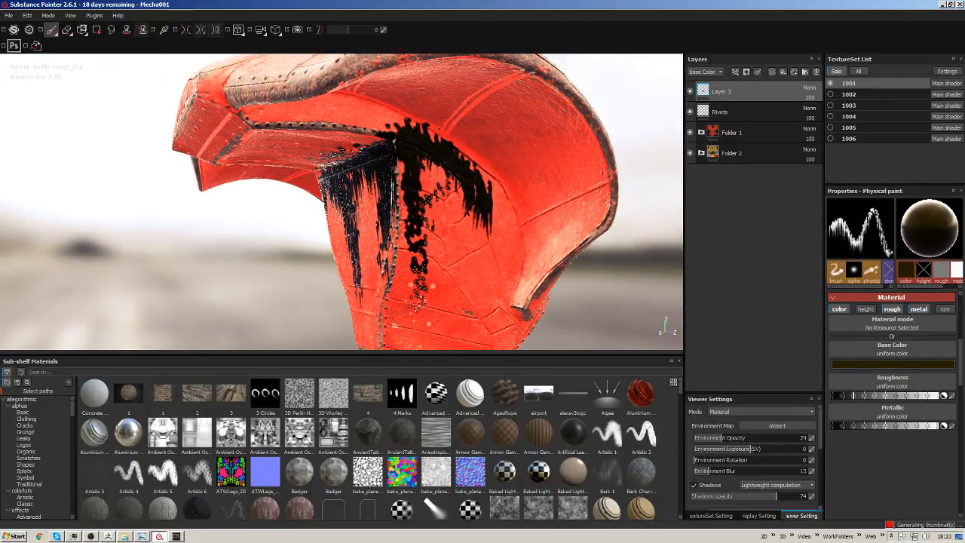
pyautogui.moveTo(483, 249)
pyautogui.keyDown('alt'); pyautogui.mouseDown()
pyautogui.moveTo(433, 249)
pyautogui.moveTo(459, 218)
pyautogui.moveTo(400, 213)
pyautogui.moveTo(458, 204)
pyautogui.mouseUp(); pyautogui.keyUp('alt')
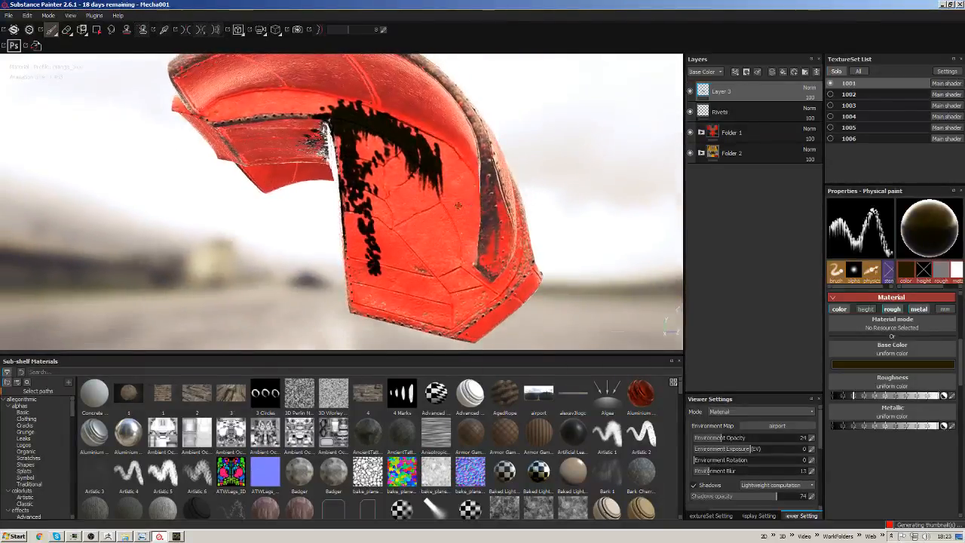
# Set the brush size to 3.19, size jitter to 19 and flow to 60, and extend the drips below the side panel's upper edge.
pyautogui.click(961, 304)
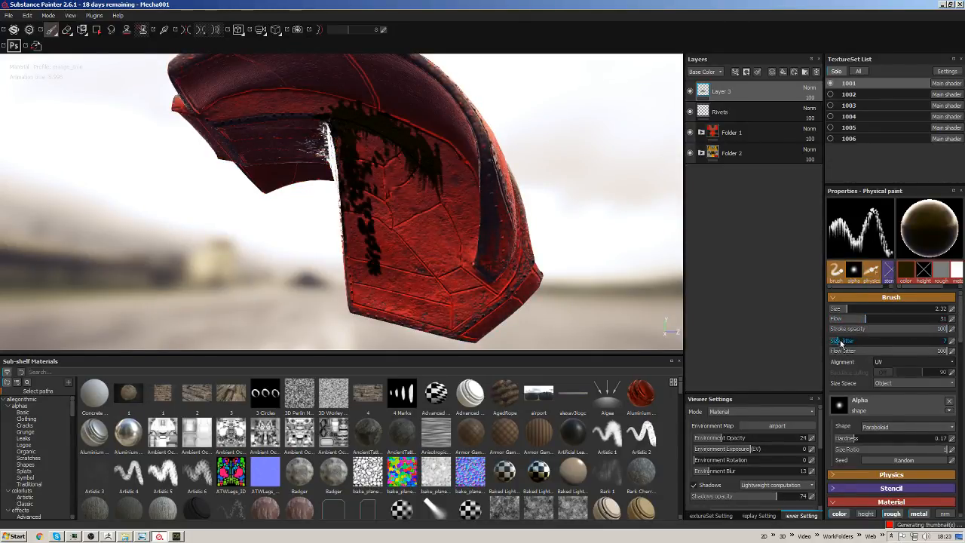
pyautogui.moveTo(840, 344)
pyautogui.mouseDown()
pyautogui.moveTo(852, 339)
pyautogui.moveTo(850, 309)
pyautogui.mouseUp()
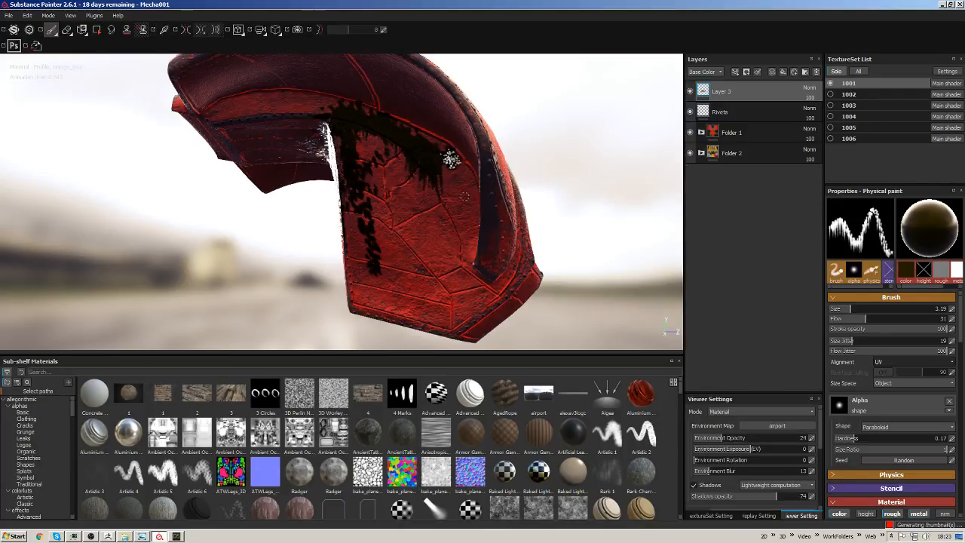
pyautogui.moveTo(862, 319); pyautogui.dragTo(895, 323)
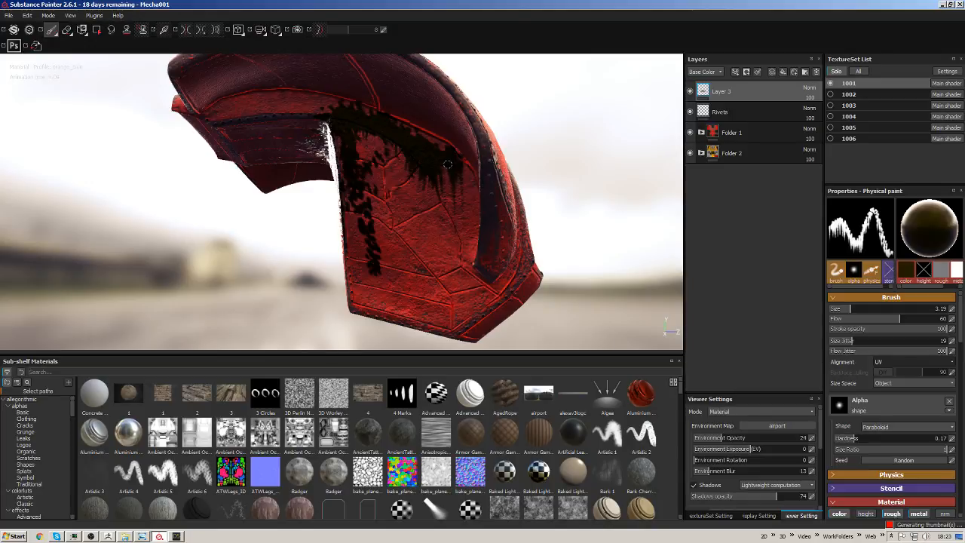
pyautogui.click(451, 167)
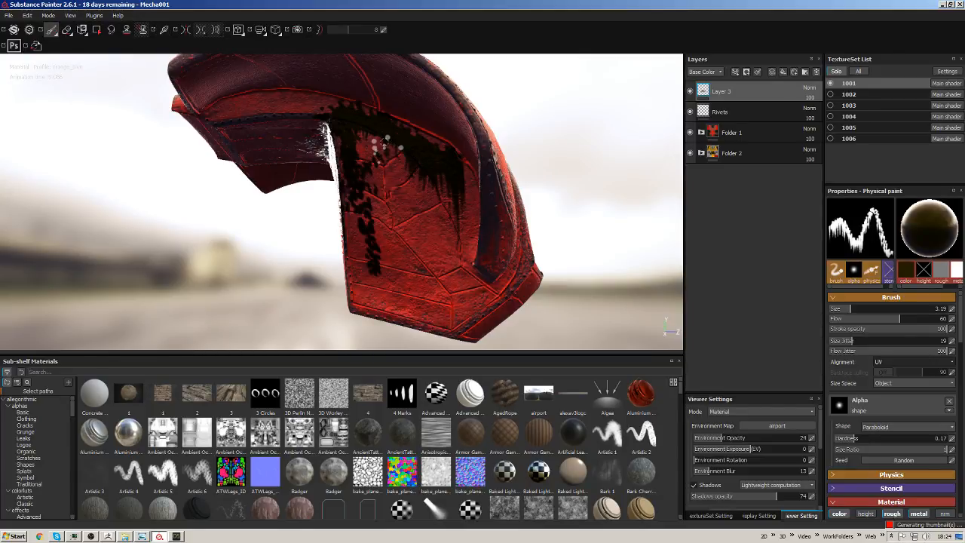
pyautogui.keyDown('alt'); pyautogui.moveTo(386, 145); pyautogui.dragTo(417, 153); pyautogui.keyUp('alt')
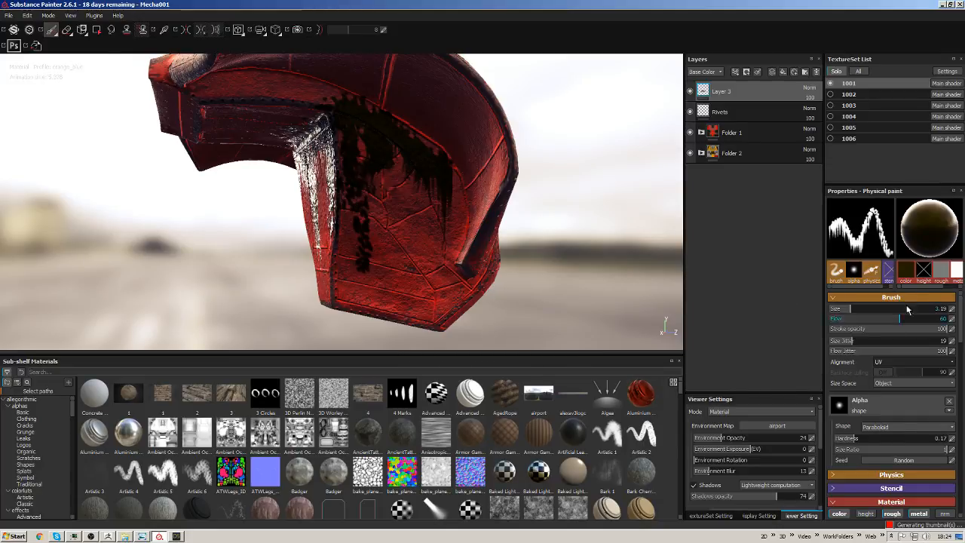
# Search the shelf for "symb" to find sign and symbol alphas.
pyautogui.keyDown('alt'); pyautogui.moveTo(588, 161); pyautogui.dragTo(460, 157); pyautogui.keyUp('alt')
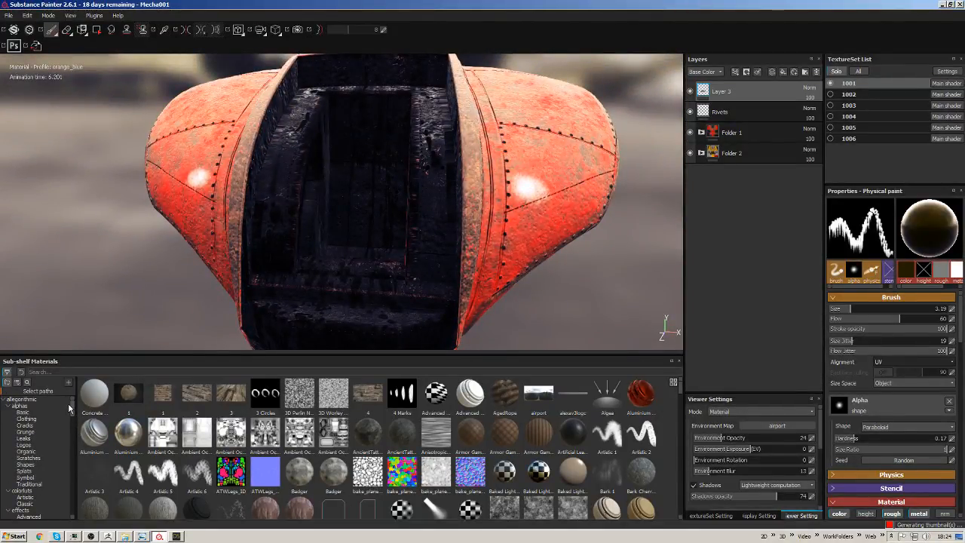
pyautogui.click(38, 371)
pyautogui.write('tile')
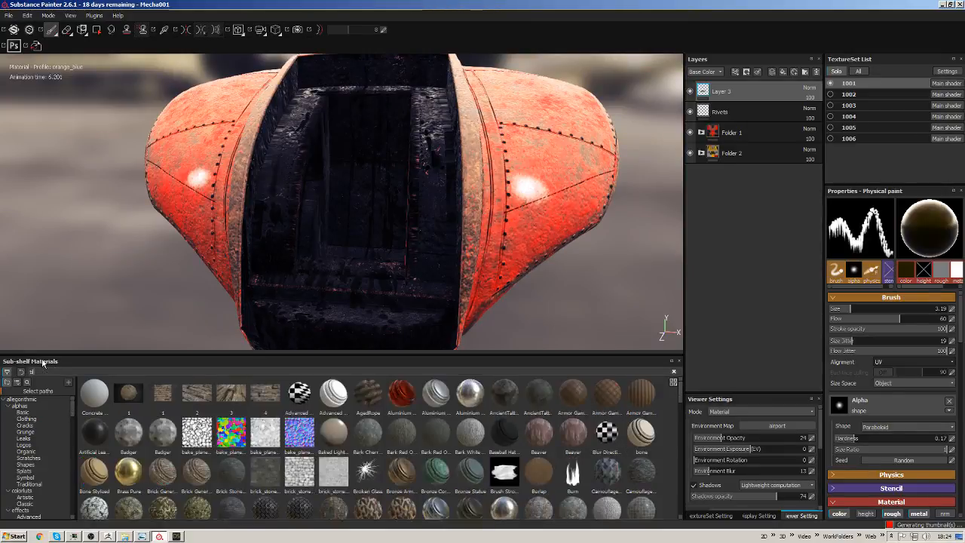
pyautogui.press('BackSpace')
pyautogui.press('BackSpace')
pyautogui.press('BackSpace')
pyautogui.press('BackSpace')
pyautogui.write('sym')
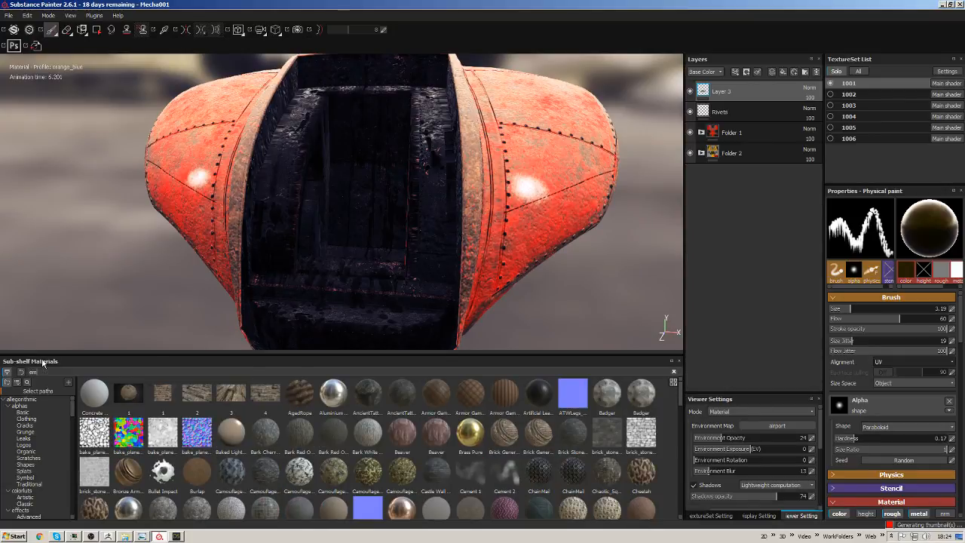
pyautogui.write('b')
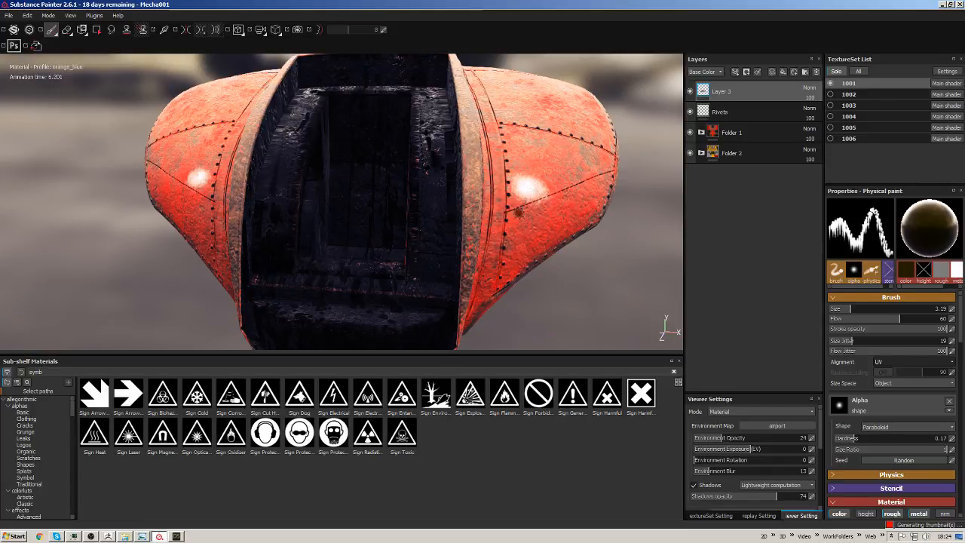
# Try to apply the X-shaped harmful sign alpha to the hull's outer side panel.
pyautogui.keyDown('alt'); pyautogui.moveTo(519, 213); pyautogui.dragTo(412, 209); pyautogui.keyUp('alt')
pyautogui.keyDown('alt'); pyautogui.moveTo(593, 274); pyautogui.dragTo(571, 297); pyautogui.keyUp('alt')
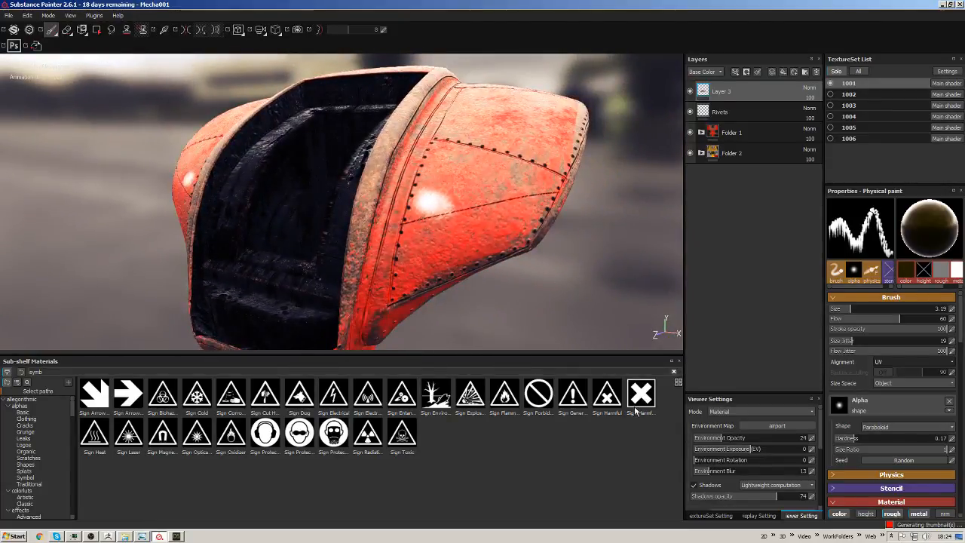
pyautogui.moveTo(636, 411); pyautogui.dragTo(475, 122)
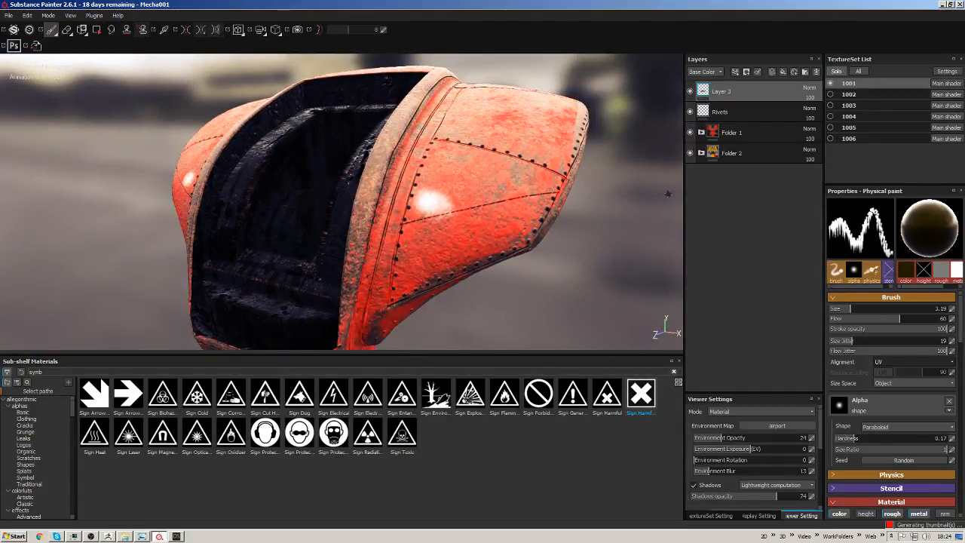
pyautogui.moveTo(668, 194)
pyautogui.keyDown('alt'); pyautogui.mouseDown()
pyautogui.moveTo(584, 228)
pyautogui.moveTo(596, 257)
pyautogui.moveTo(651, 254)
pyautogui.moveTo(453, 189)
pyautogui.moveTo(545, 204)
pyautogui.moveTo(571, 166)
pyautogui.moveTo(649, 159)
pyautogui.mouseUp(); pyautogui.keyUp('alt')
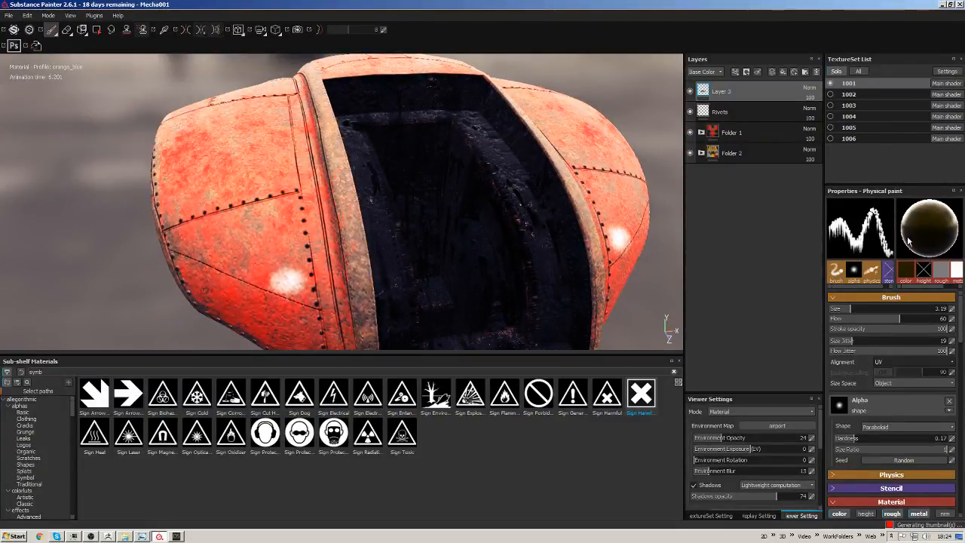
pyautogui.keyDown('alt'); pyautogui.moveTo(353, 304); pyautogui.dragTo(500, 194); pyautogui.keyUp('alt')
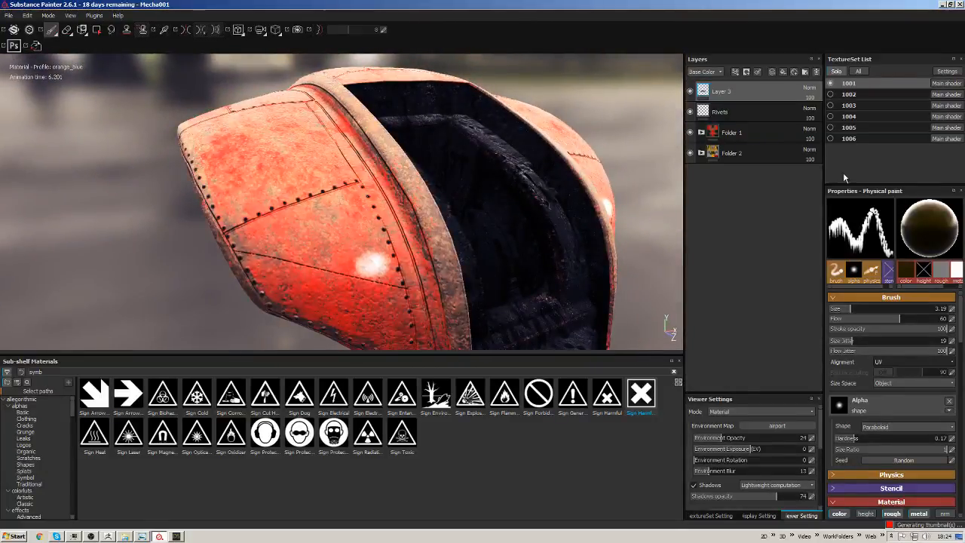
# Add a new paint layer above Layer 3 and search the shelf for "brush".
pyautogui.click(773, 70)
pyautogui.keyDown('alt'); pyautogui.moveTo(431, 182); pyautogui.dragTo(444, 163); pyautogui.keyUp('alt')
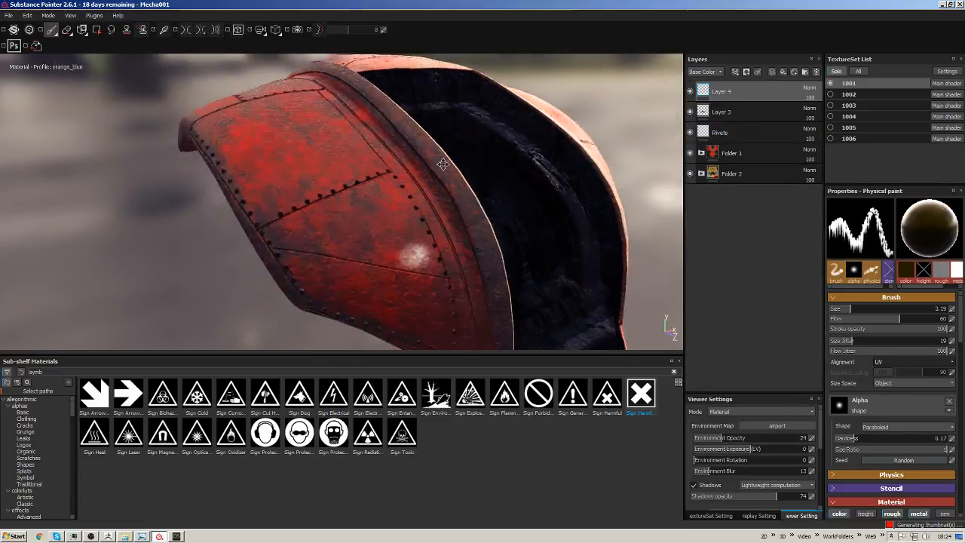
pyautogui.scroll(1, 444, 163)
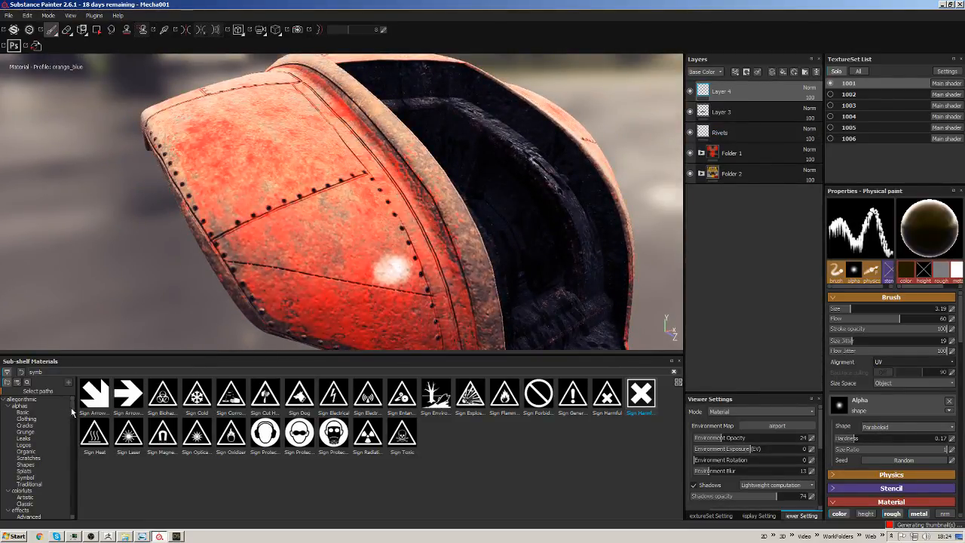
pyautogui.scroll(-4, 72, 412)
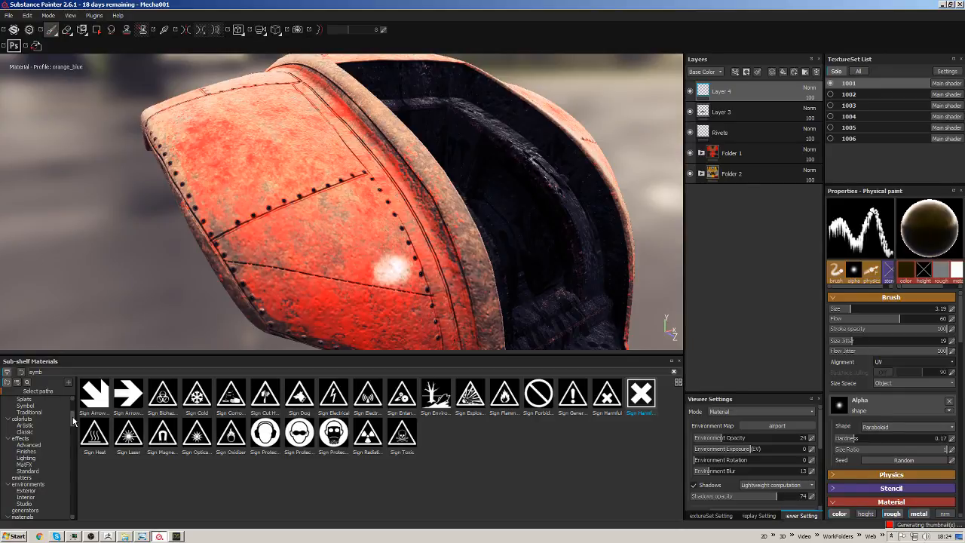
pyautogui.scroll(-2, 72, 415)
pyautogui.scroll(-2, 71, 424)
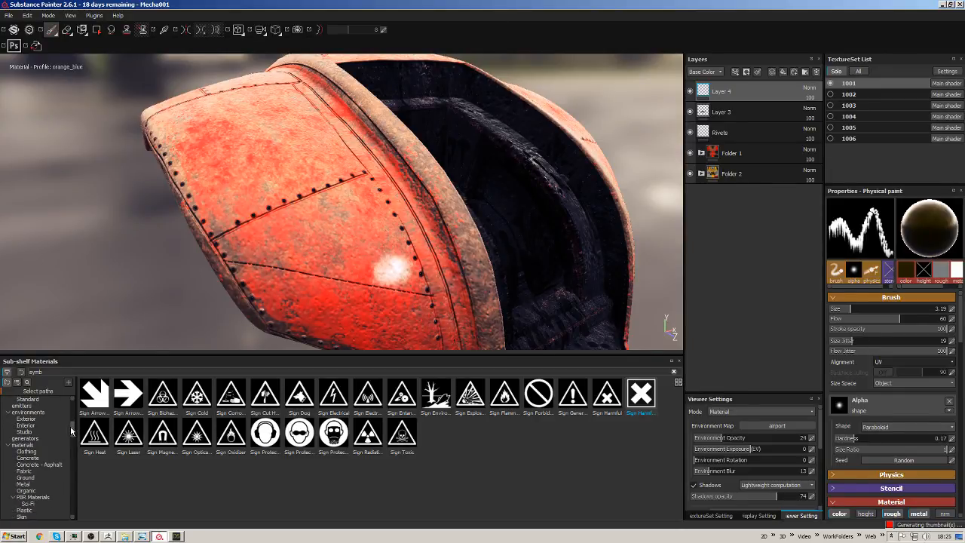
pyautogui.moveTo(57, 372); pyautogui.dragTo(1, 353)
pyautogui.write('brush')
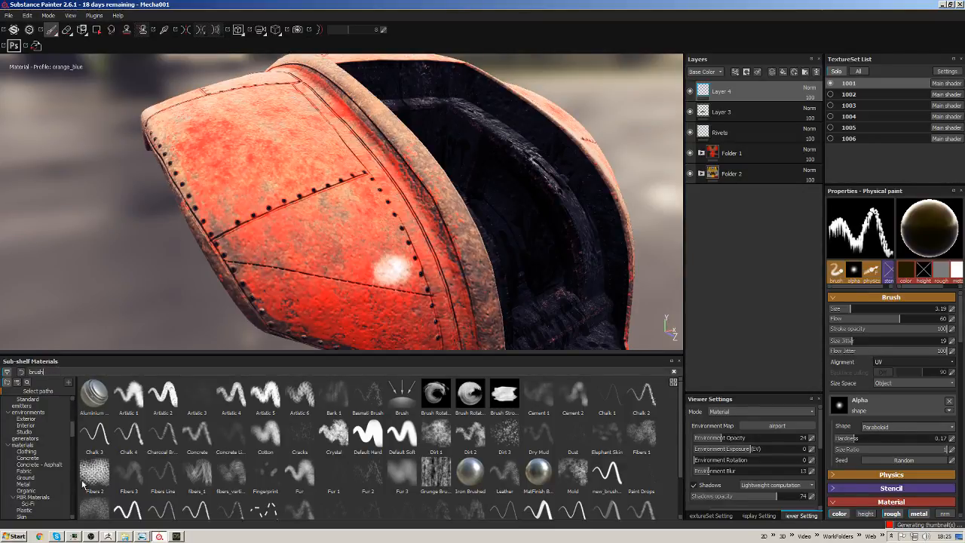
# Load the Chalk 2 brush and look through the remaining brushes on the shelf.
pyautogui.click(642, 394)
pyautogui.scroll(-1, 680, 397)
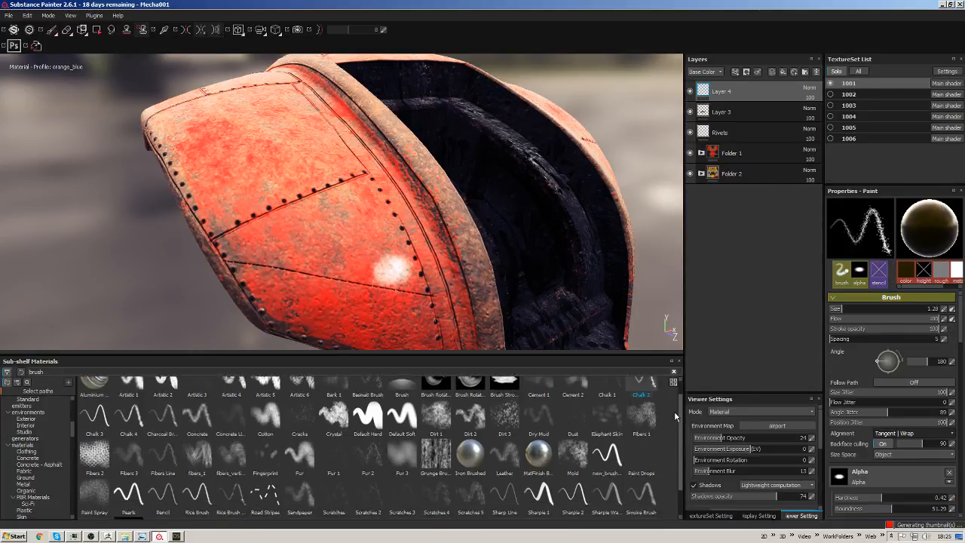
pyautogui.scroll(-1, 674, 411)
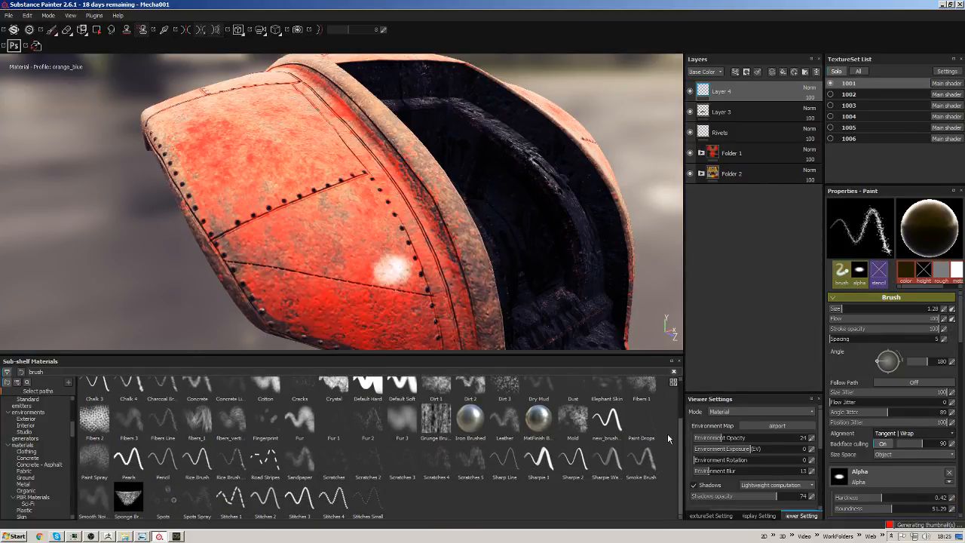
pyautogui.scroll(2, 667, 423)
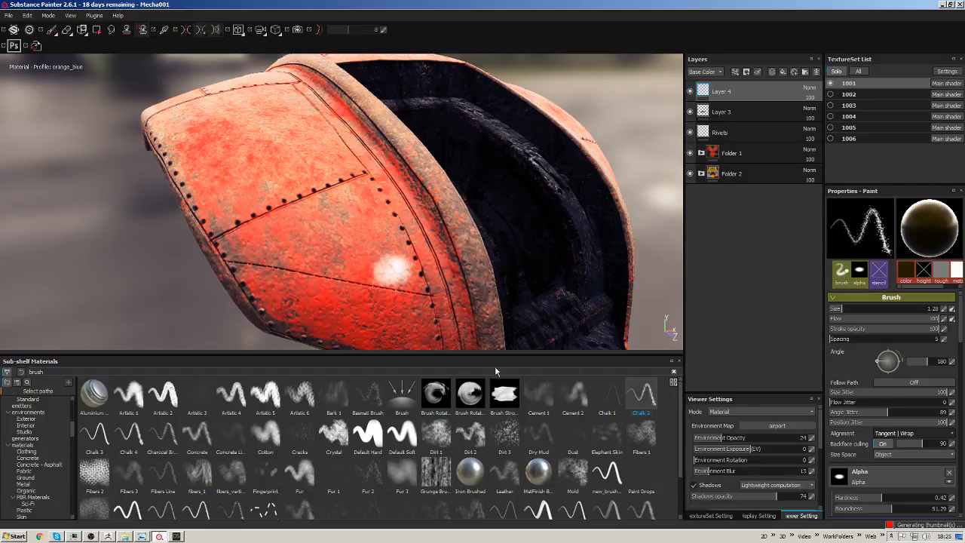
# Try the Brush Rotated 1 alpha on the hull's outer side panel in Paint and Physical paint modes, undoing each test stroke.
pyautogui.click(436, 394)
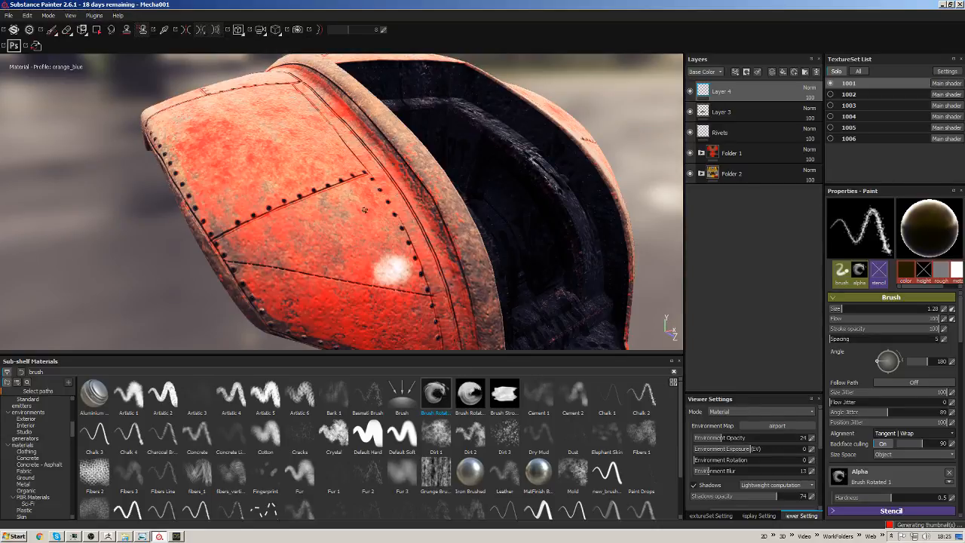
pyautogui.moveTo(323, 219)
pyautogui.mouseDown()
pyautogui.moveTo(325, 248)
pyautogui.moveTo(381, 290)
pyautogui.moveTo(297, 185)
pyautogui.moveTo(252, 154)
pyautogui.mouseUp()
pyautogui.hotkey('ctrl', 'z')
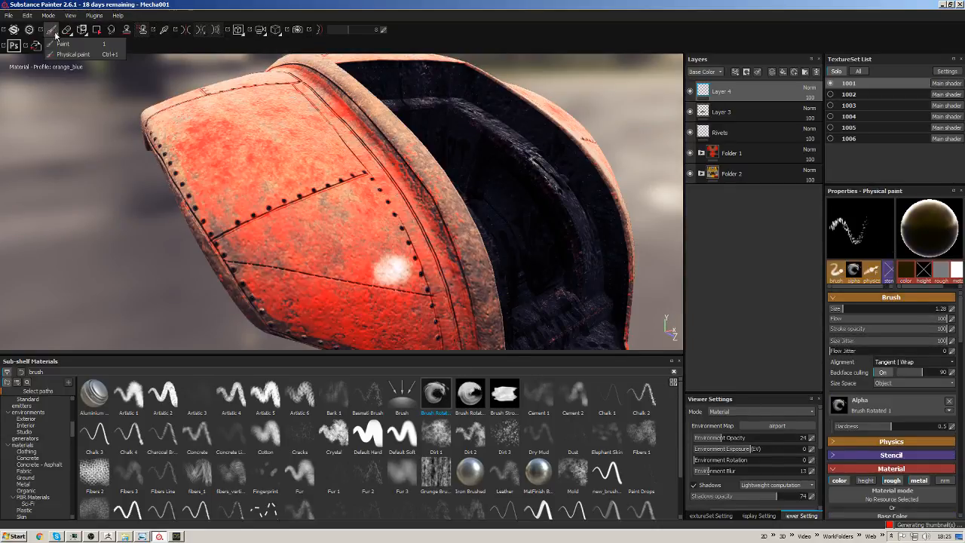
pyautogui.moveTo(369, 209)
pyautogui.mouseDown()
pyautogui.moveTo(331, 279)
pyautogui.moveTo(381, 272)
pyautogui.moveTo(332, 304)
pyautogui.mouseUp()
pyautogui.hotkey('ctrl', 'z')
# Set the brush alpha to Brush Stroke 01, try a stroke on the outer side panel and undo it.
pyautogui.click(504, 396)
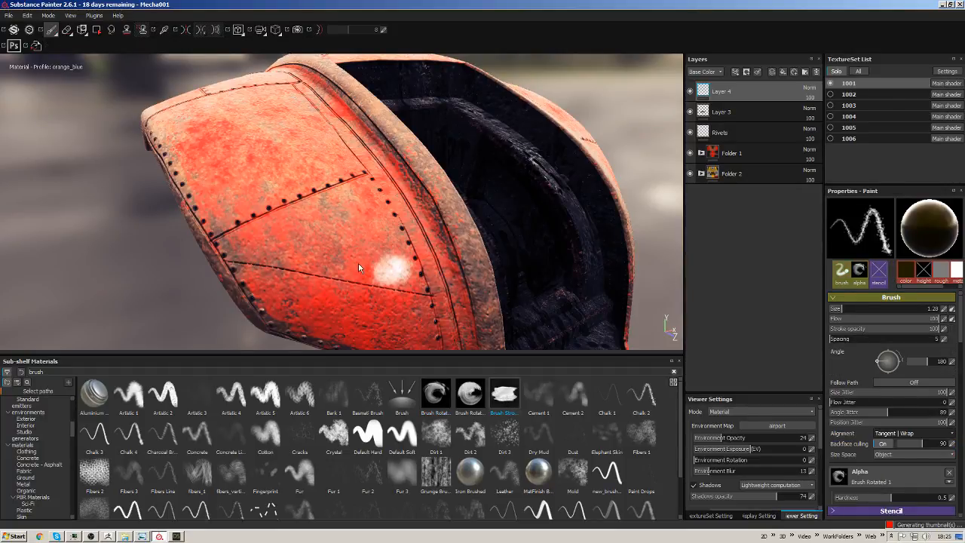
pyautogui.moveTo(349, 210); pyautogui.dragTo(330, 226)
pyautogui.hotkey('ctrl', 'z')
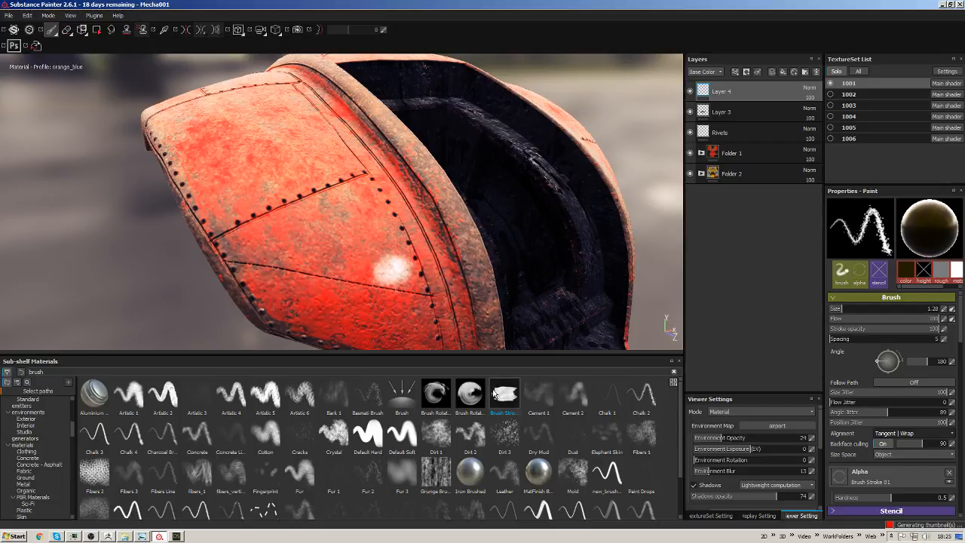
# Try the shelf item named Brush on the hull's outer side panel and undo the attempt.
pyautogui.keyDown('alt'); pyautogui.moveTo(392, 268); pyautogui.dragTo(408, 273); pyautogui.keyUp('alt')
pyautogui.click(407, 397)
pyautogui.moveTo(354, 238)
pyautogui.keyDown('alt'); pyautogui.mouseDown()
pyautogui.moveTo(345, 259)
pyautogui.moveTo(323, 255)
pyautogui.moveTo(434, 261)
pyautogui.moveTo(479, 274)
pyautogui.mouseUp(); pyautogui.keyUp('alt')
pyautogui.hotkey('ctrl', 'z')
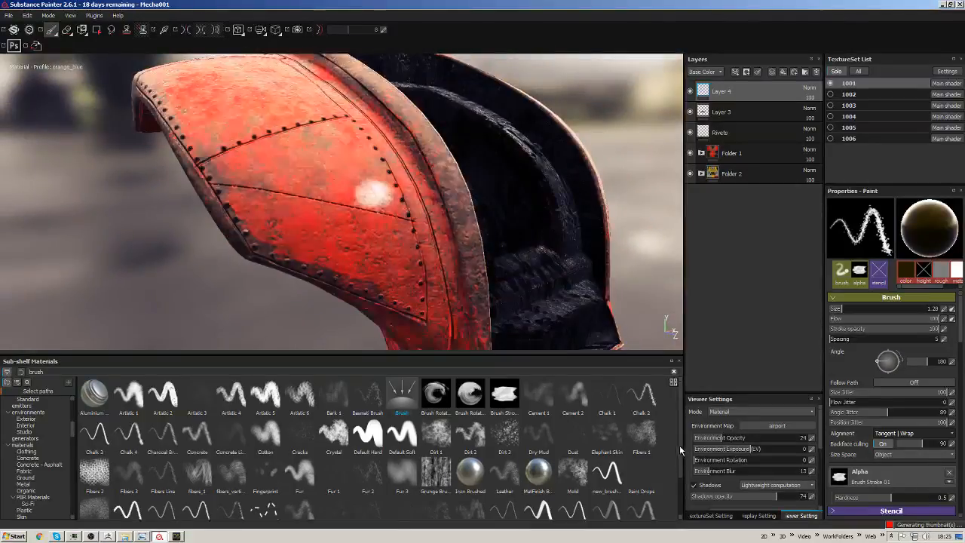
# Load the Road Stripes brush and try dashed strokes on the hull's outer side panel, undoing each one.
pyautogui.moveTo(680, 447)
pyautogui.mouseDown()
pyautogui.moveTo(664, 494)
pyautogui.moveTo(664, 477)
pyautogui.mouseUp()
pyautogui.click(265, 473)
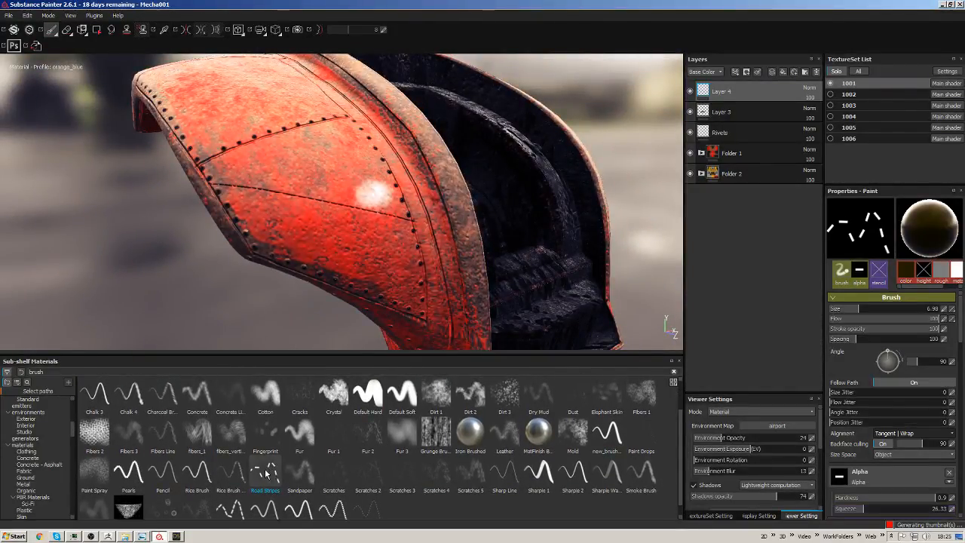
pyautogui.moveTo(390, 251)
pyautogui.keyDown('alt'); pyautogui.mouseDown()
pyautogui.moveTo(370, 216)
pyautogui.moveTo(312, 205)
pyautogui.moveTo(257, 236)
pyautogui.mouseUp(); pyautogui.keyUp('alt')
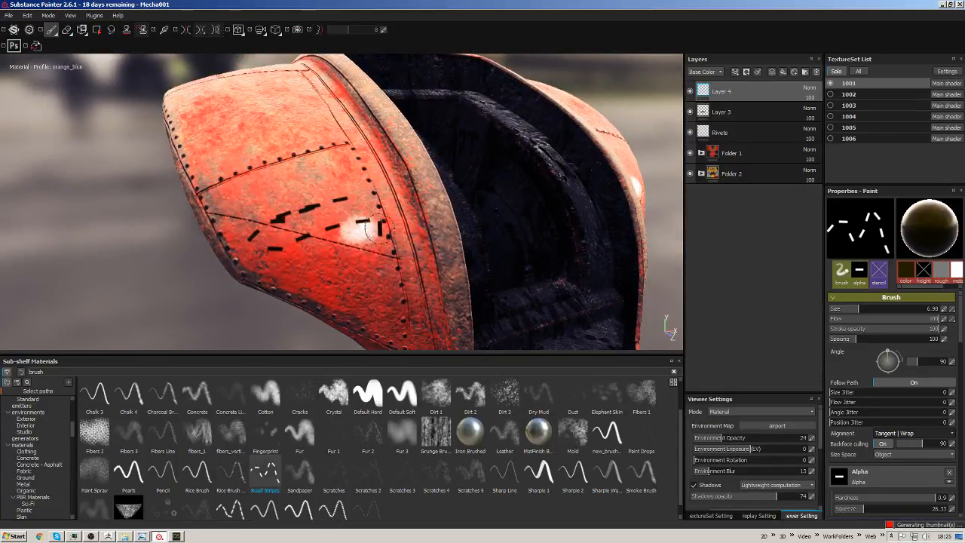
pyautogui.hotkey('ctrl', 'z')
pyautogui.moveTo(335, 229)
pyautogui.keyDown('alt'); pyautogui.mouseDown()
pyautogui.moveTo(409, 246)
pyautogui.moveTo(414, 260)
pyautogui.mouseUp(); pyautogui.keyUp('alt')
pyautogui.keyDown('alt'); pyautogui.moveTo(415, 260); pyautogui.dragTo(391, 295, button='right'); pyautogui.keyUp('alt')
pyautogui.keyDown('alt'); pyautogui.moveTo(391, 295); pyautogui.dragTo(391, 246); pyautogui.keyUp('alt')
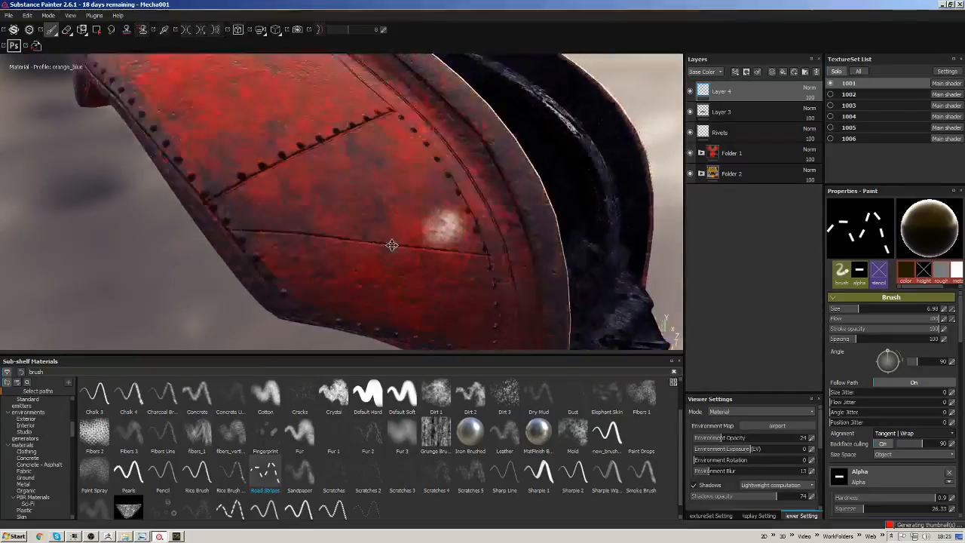
pyautogui.moveTo(426, 156); pyautogui.dragTo(319, 195)
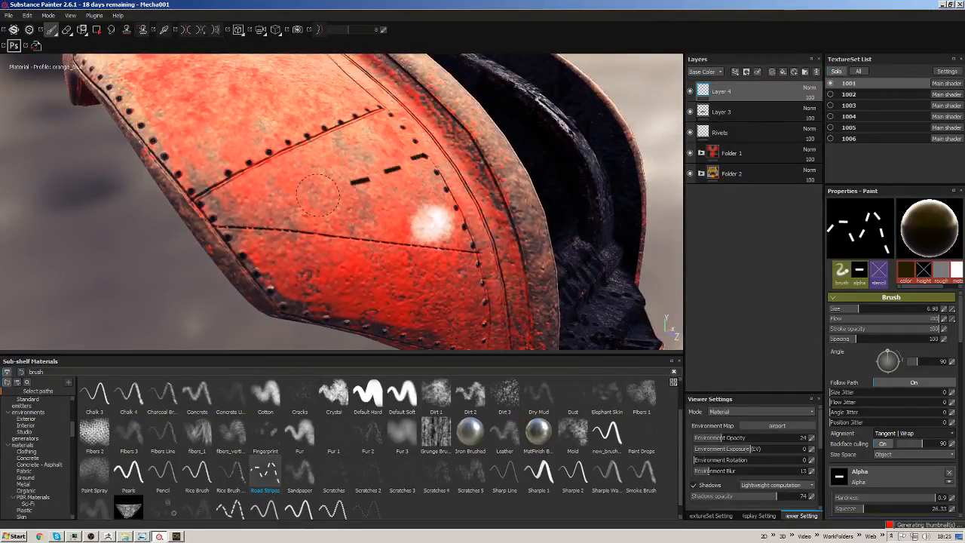
pyautogui.hotkey('ctrl', 'z')
# Set the brush alpha to Sign Radiation, try a stroke across the hull's outer side panel and undo it.
pyautogui.moveTo(450, 247)
pyautogui.keyDown('alt'); pyautogui.mouseDown()
pyautogui.moveTo(396, 257)
pyautogui.moveTo(347, 247)
pyautogui.moveTo(371, 255)
pyautogui.mouseUp(); pyautogui.keyUp('alt')
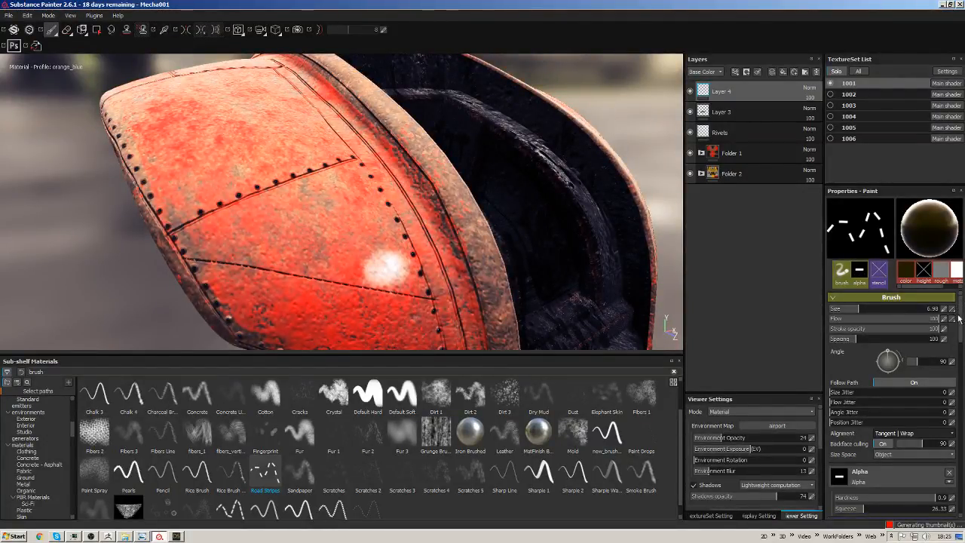
pyautogui.moveTo(962, 312); pyautogui.dragTo(959, 293)
pyautogui.click(870, 480)
pyautogui.moveTo(962, 367); pyautogui.dragTo(963, 456)
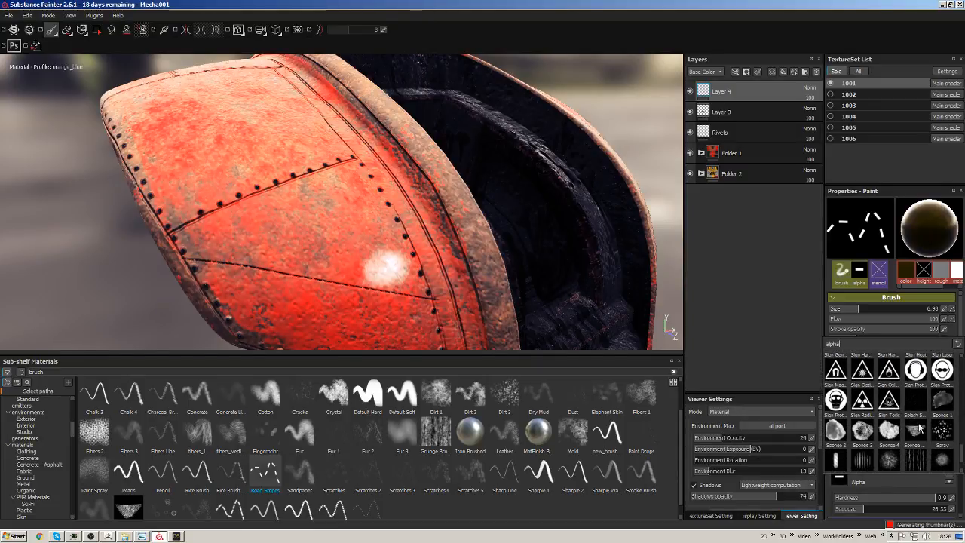
pyautogui.click(852, 451)
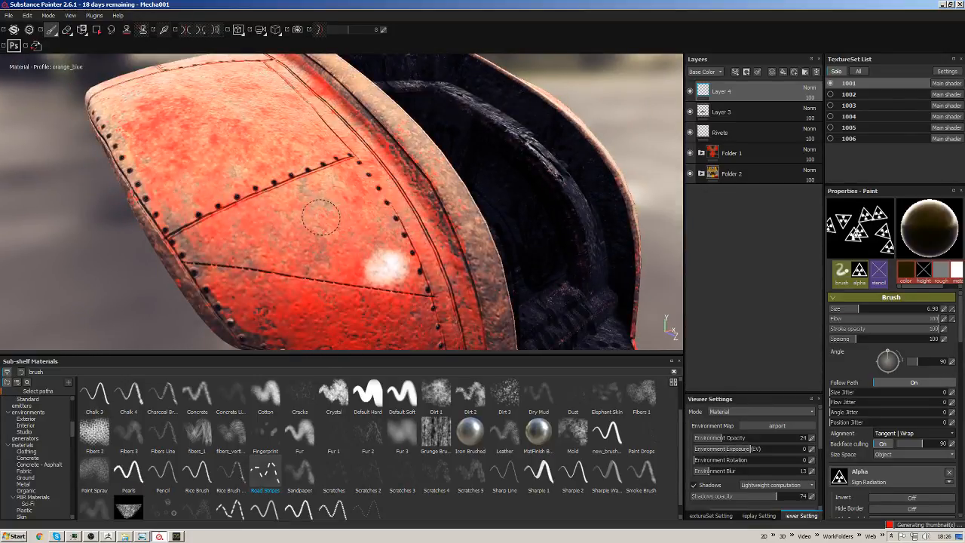
pyautogui.moveTo(252, 279)
pyautogui.mouseDown()
pyautogui.moveTo(317, 222)
pyautogui.moveTo(387, 211)
pyautogui.moveTo(415, 220)
pyautogui.mouseUp()
pyautogui.hotkey('ctrl', 'z')
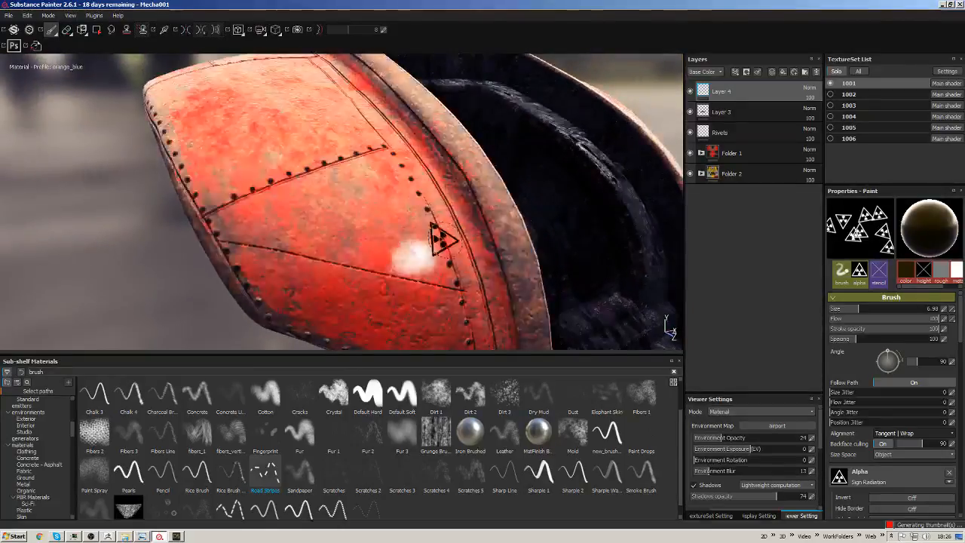
# Enlarge the brush to 19.76 and try stamping the radiation sign on the red riveted panel.
pyautogui.keyDown('alt'); pyautogui.moveTo(513, 275); pyautogui.dragTo(348, 229); pyautogui.keyUp('alt')
pyautogui.keyDown('ctrl'); pyautogui.moveTo(354, 231); pyautogui.dragTo(375, 232, button='right'); pyautogui.keyUp('ctrl')
pyautogui.keyDown('alt'); pyautogui.moveTo(376, 211); pyautogui.dragTo(330, 217); pyautogui.keyUp('alt')
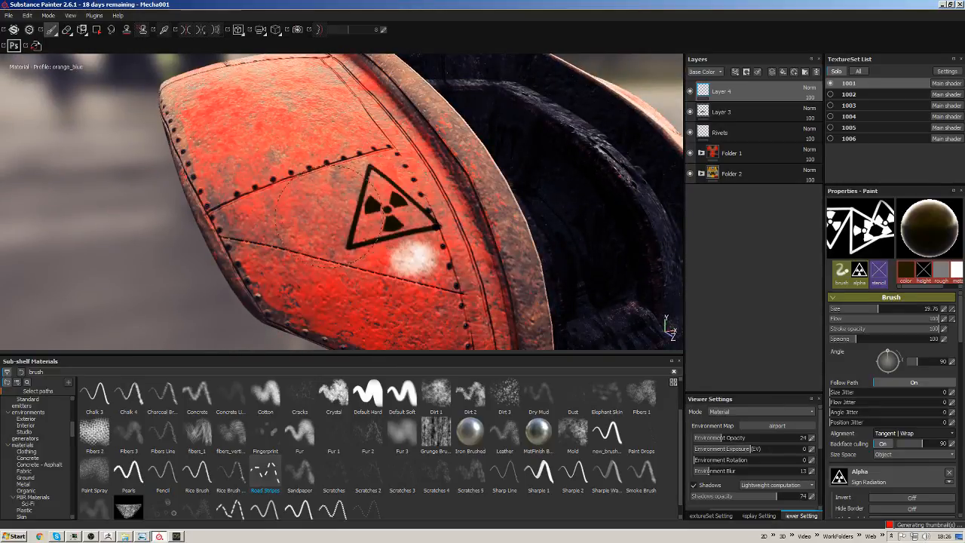
pyautogui.click(450, 190)
pyautogui.keyDown('alt'); pyautogui.moveTo(451, 189); pyautogui.dragTo(428, 178); pyautogui.keyUp('alt')
pyautogui.hotkey('ctrl', 'z')
pyautogui.hotkey('ctrl', 'z')
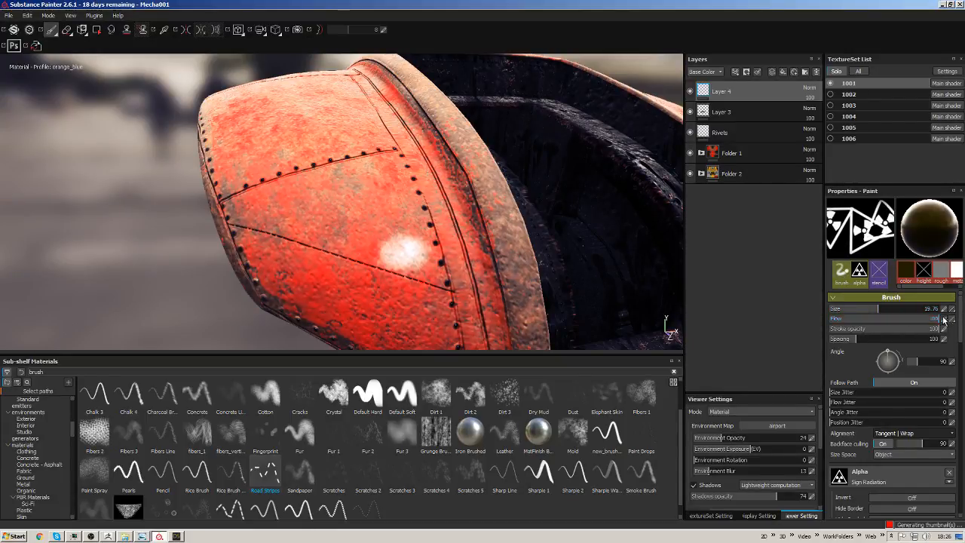
# Set the brush spacing to 220 and try stamping single radiation signs on the red riveted panel.
pyautogui.moveTo(856, 341); pyautogui.dragTo(894, 341)
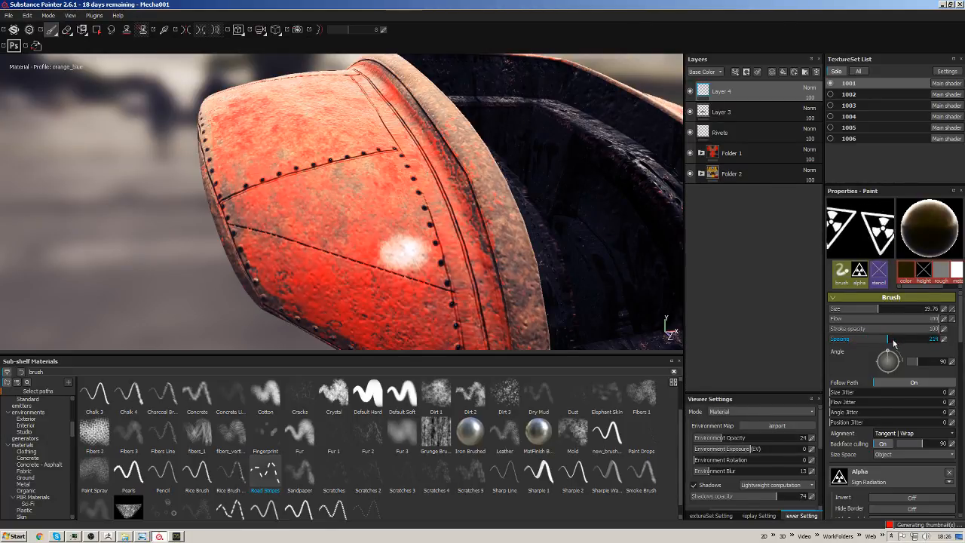
pyautogui.click(356, 199)
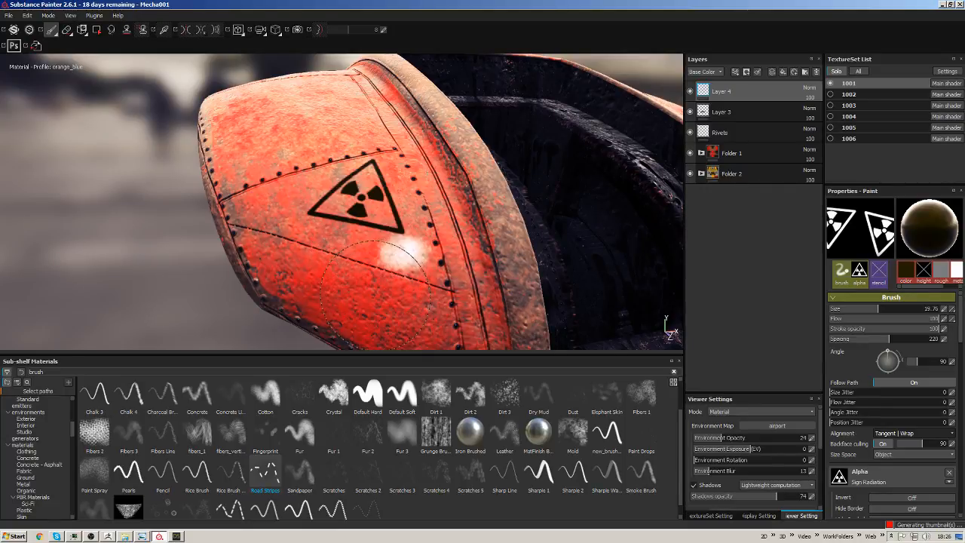
pyautogui.click(400, 200)
pyautogui.hotkey('ctrl', 'z')
# Turn on symmetry and try stamping the radiation sign on the large red side panel.
pyautogui.moveTo(400, 200)
pyautogui.keyDown('alt'); pyautogui.mouseDown()
pyautogui.moveTo(377, 151)
pyautogui.moveTo(396, 202)
pyautogui.moveTo(280, 172)
pyautogui.moveTo(323, 198)
pyautogui.moveTo(345, 190)
pyautogui.moveTo(323, 189)
pyautogui.moveTo(321, 226)
pyautogui.moveTo(324, 192)
pyautogui.moveTo(370, 283)
pyautogui.moveTo(268, 169)
pyautogui.mouseUp(); pyautogui.keyUp('alt')
pyautogui.press('l')
pyautogui.hotkey('ctrl', 'z')
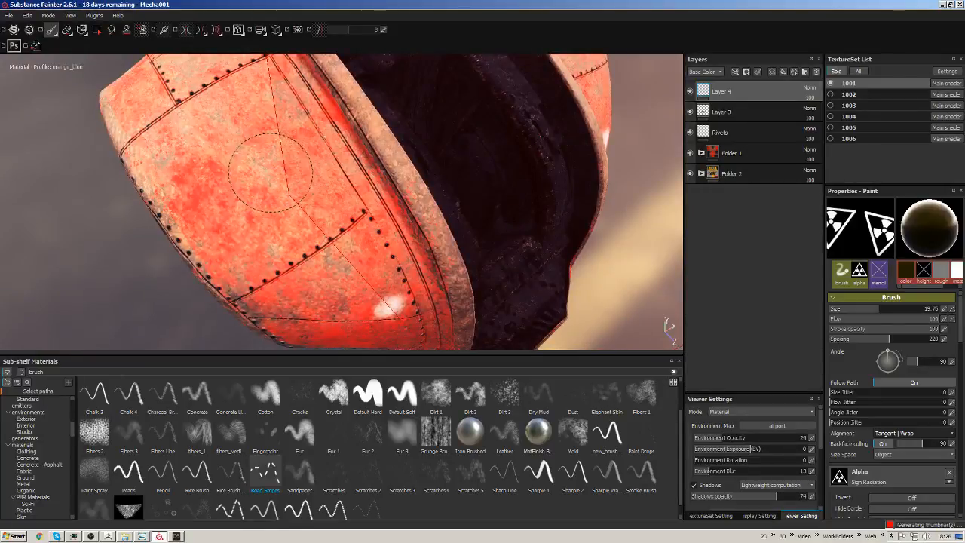
pyautogui.moveTo(302, 227); pyautogui.dragTo(305, 231)
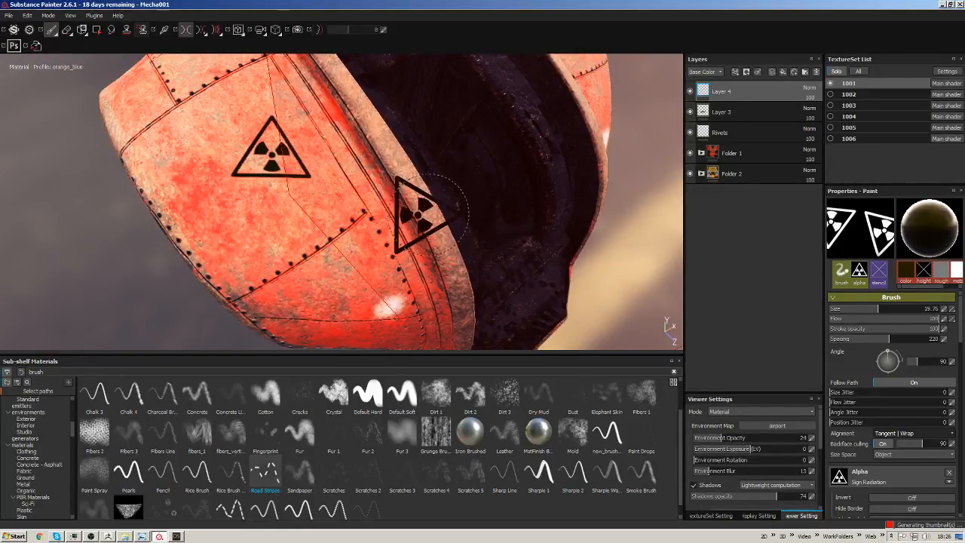
pyautogui.keyDown('alt'); pyautogui.moveTo(437, 212); pyautogui.dragTo(244, 273); pyautogui.keyUp('alt')
pyautogui.hotkey('ctrl', 'z')
# Try filling faces of the red side panel in white with Polygon Fill.
pyautogui.keyDown('alt'); pyautogui.moveTo(348, 245); pyautogui.dragTo(368, 172); pyautogui.keyUp('alt')
pyautogui.click(97, 29)
pyautogui.keyDown('alt'); pyautogui.moveTo(226, 198); pyautogui.dragTo(234, 254); pyautogui.keyUp('alt')
pyautogui.moveTo(315, 197)
pyautogui.keyDown('alt'); pyautogui.mouseDown()
pyautogui.moveTo(332, 182)
pyautogui.moveTo(277, 209)
pyautogui.moveTo(267, 203)
pyautogui.mouseUp(); pyautogui.keyUp('alt')
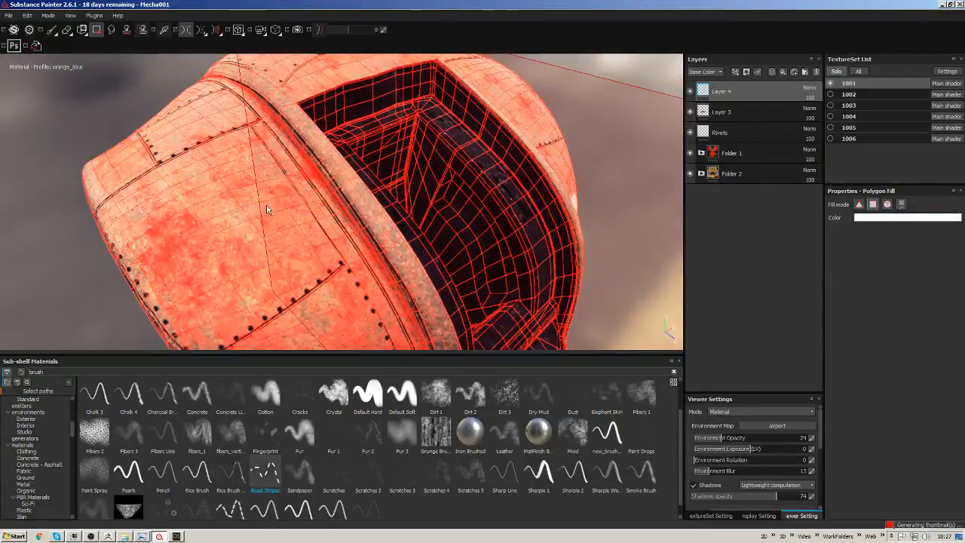
pyautogui.moveTo(226, 160)
pyautogui.mouseDown()
pyautogui.moveTo(234, 254)
pyautogui.moveTo(255, 253)
pyautogui.mouseUp()
pyautogui.hotkey('ctrl', 'z')
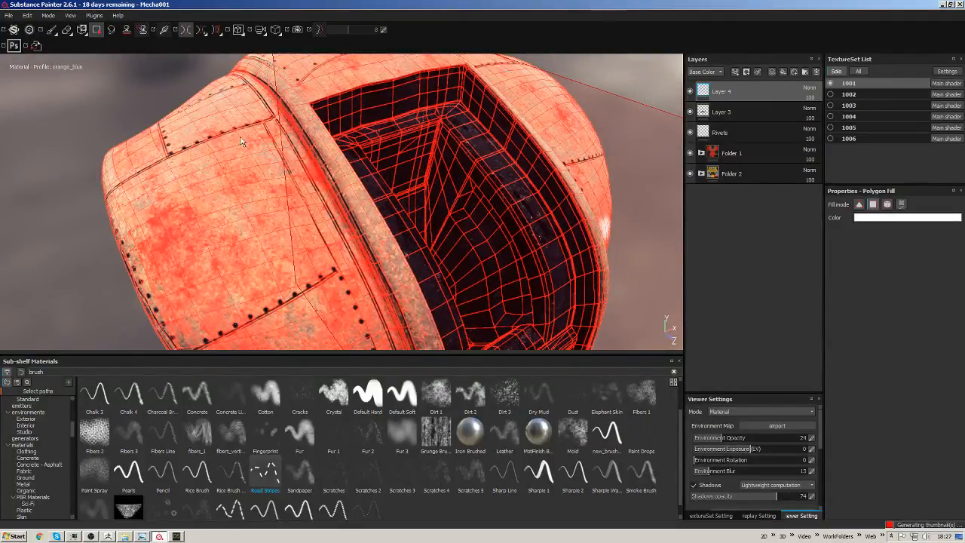
# Return to the Paint tool and try a radiation sign stroke across the red side panel.
pyautogui.click(52, 31)
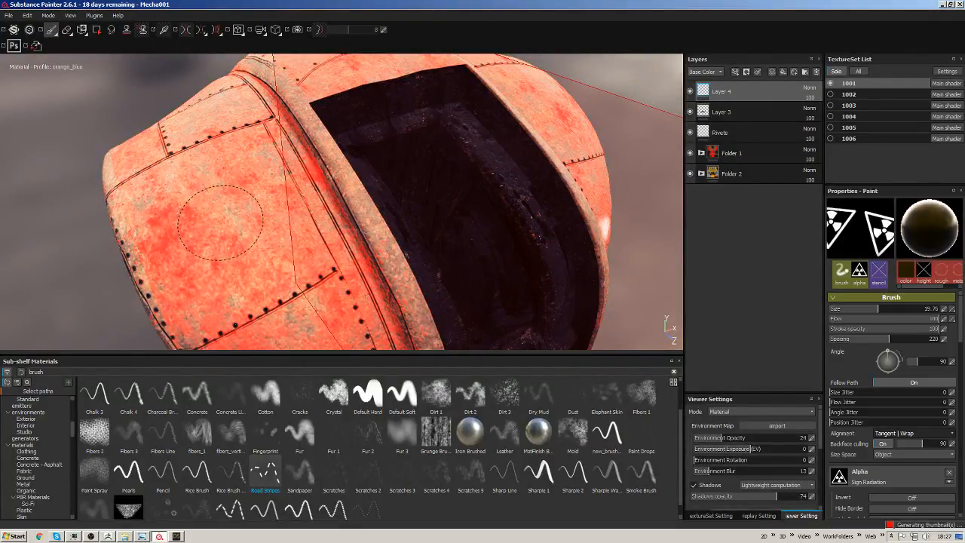
pyautogui.moveTo(213, 179)
pyautogui.mouseDown()
pyautogui.moveTo(326, 205)
pyautogui.moveTo(243, 268)
pyautogui.moveTo(317, 221)
pyautogui.mouseUp()
pyautogui.hotkey('ctrl', 'z')
pyautogui.moveTo(317, 221)
pyautogui.keyDown('alt'); pyautogui.mouseDown(button='middle')
pyautogui.moveTo(303, 201)
pyautogui.moveTo(361, 216)
pyautogui.mouseUp(button='middle'); pyautogui.keyUp('alt')
pyautogui.keyDown('alt'); pyautogui.moveTo(361, 216); pyautogui.dragTo(338, 213); pyautogui.keyUp('alt')
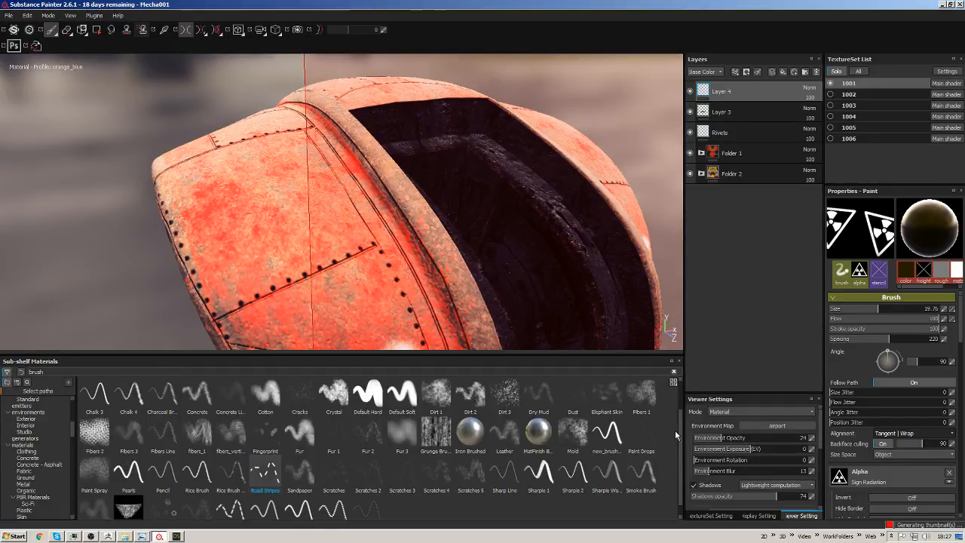
# Switch to the Default Soft brush preset and set its spacing to 27.
pyautogui.scroll(-1, 682, 429)
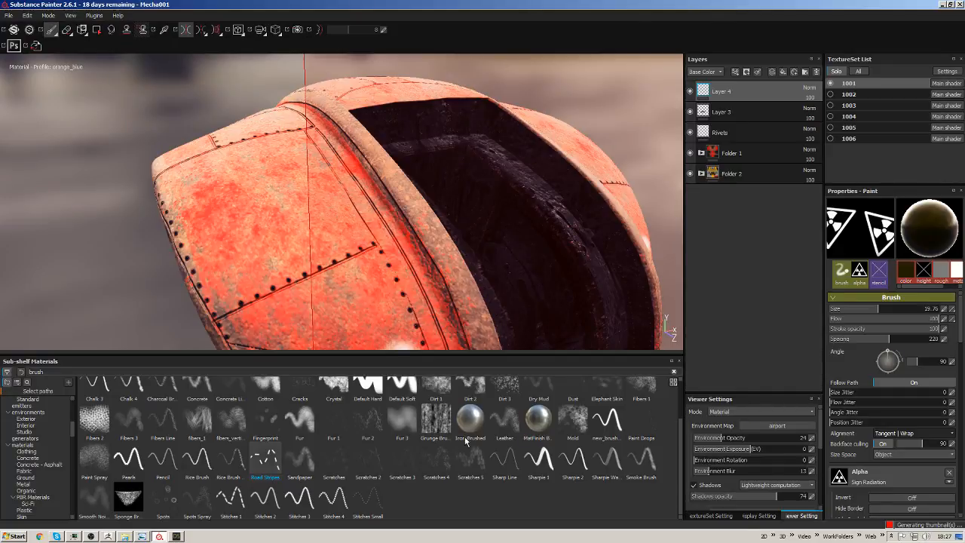
pyautogui.click(549, 463)
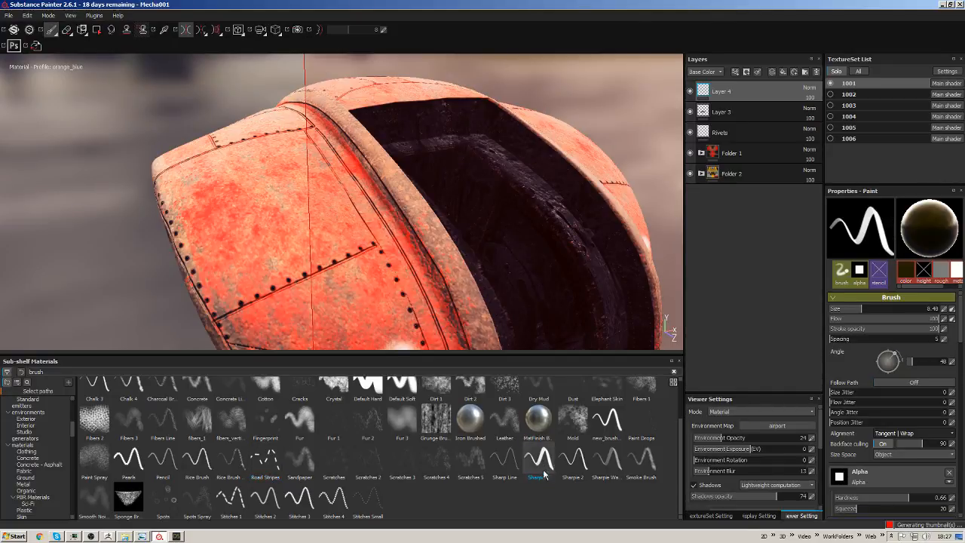
pyautogui.click(402, 386)
pyautogui.scroll(1, 403, 388)
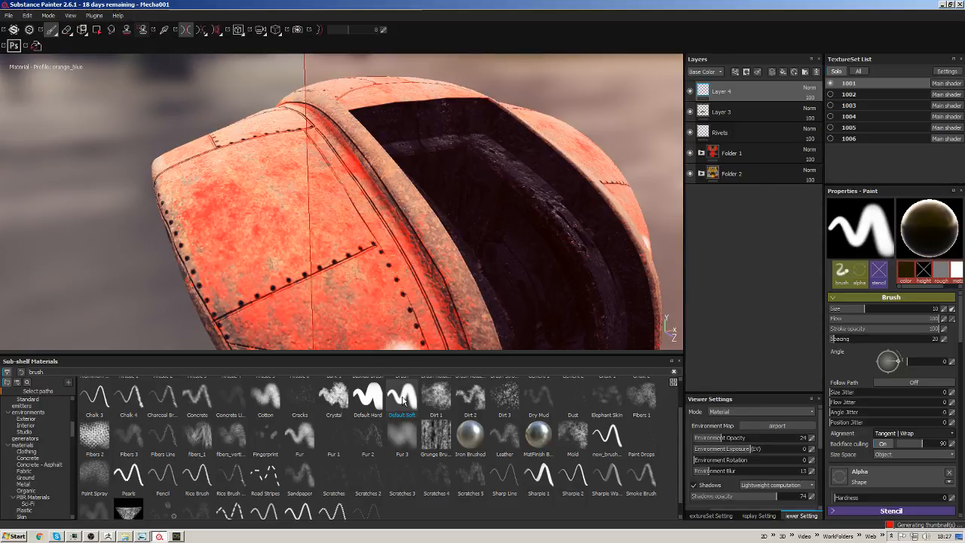
pyautogui.moveTo(284, 253)
pyautogui.mouseDown()
pyautogui.moveTo(266, 207)
pyautogui.moveTo(235, 230)
pyautogui.moveTo(269, 241)
pyautogui.moveTo(441, 238)
pyautogui.moveTo(403, 226)
pyautogui.moveTo(384, 251)
pyautogui.mouseUp()
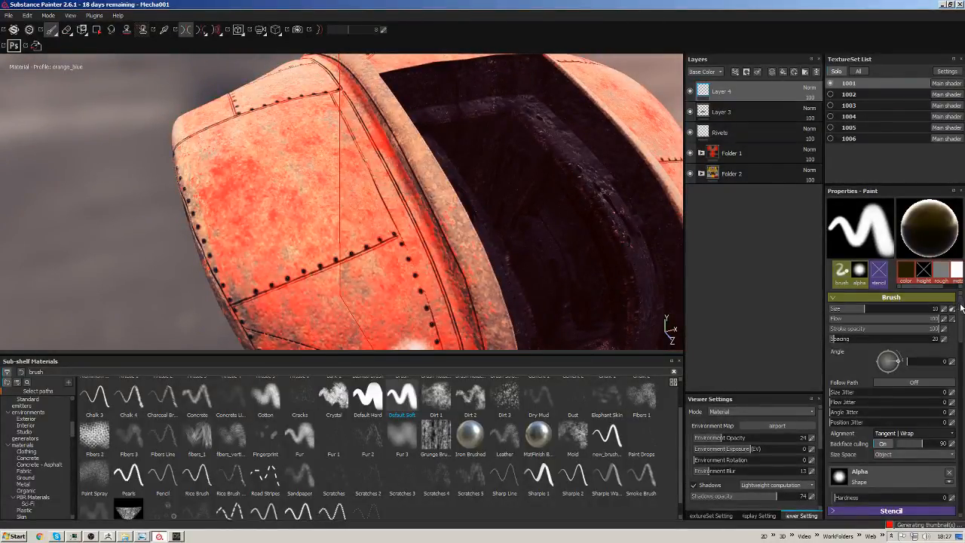
pyautogui.click(835, 339)
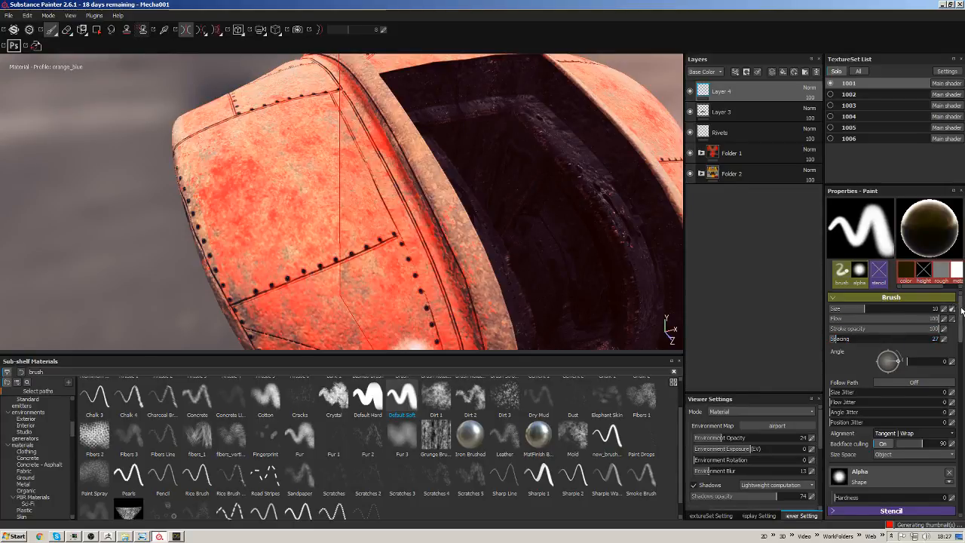
# Replace the brush alpha with Shape Circle Squeeze and test a dark stroke across the side panel.
pyautogui.moveTo(961, 308); pyautogui.dragTo(961, 317)
pyautogui.click(891, 436)
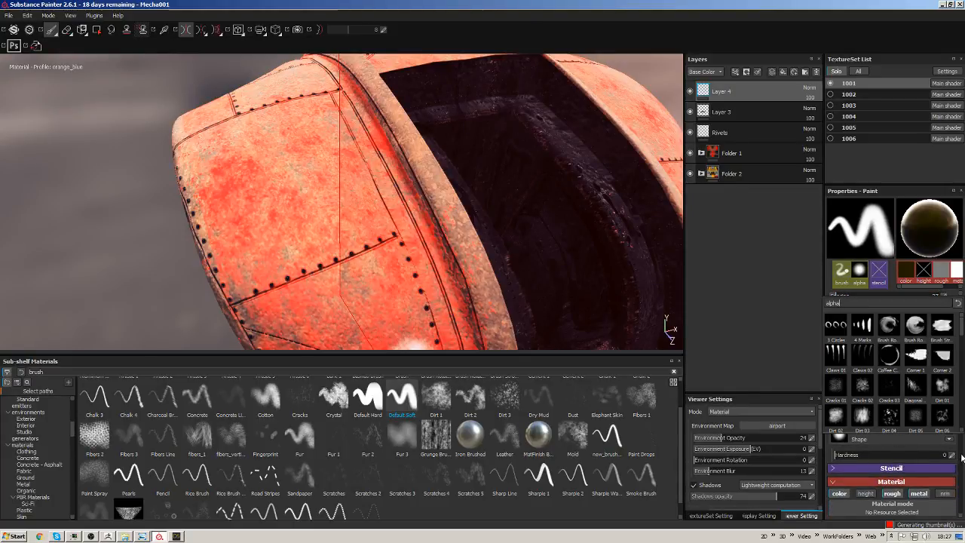
pyautogui.click(962, 458)
pyautogui.scroll(2, 935, 421)
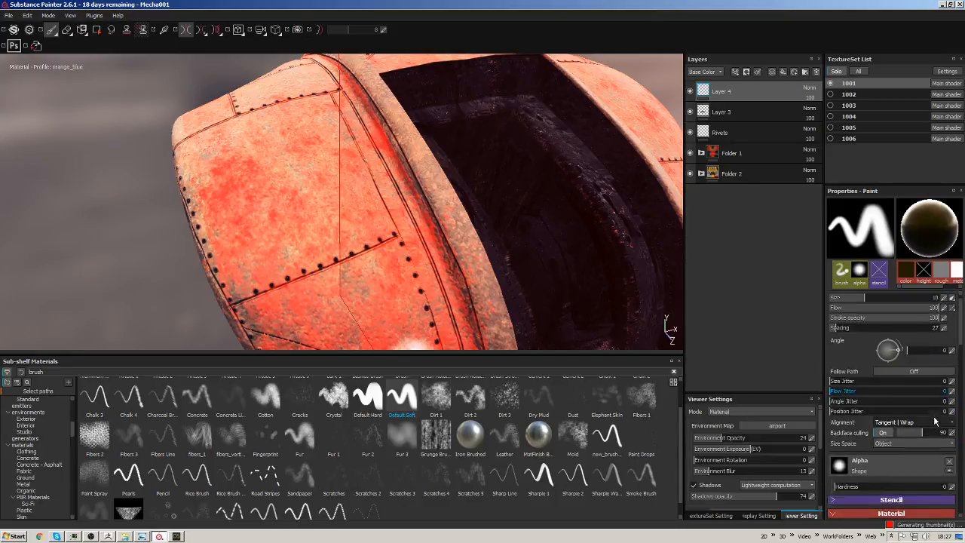
pyautogui.scroll(1, 935, 421)
pyautogui.click(950, 473)
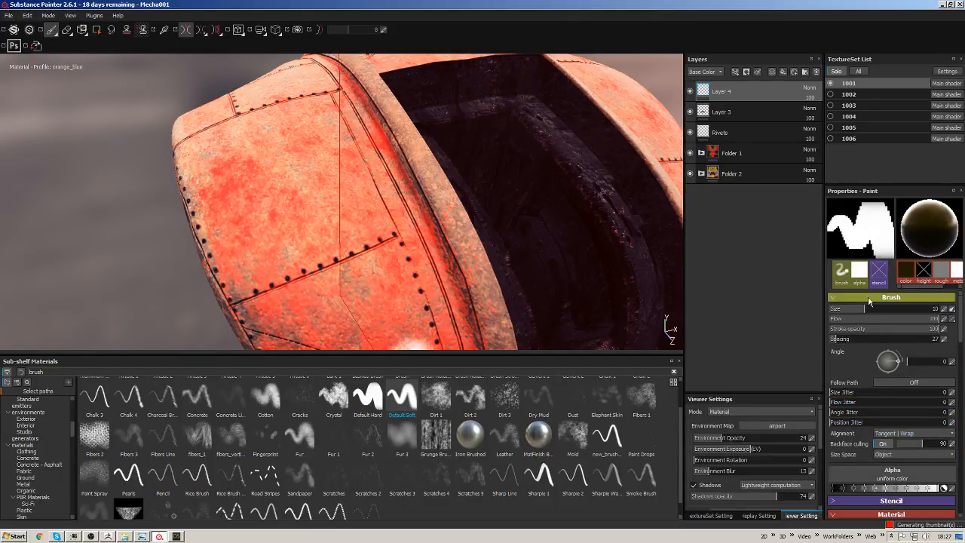
pyautogui.click(898, 472)
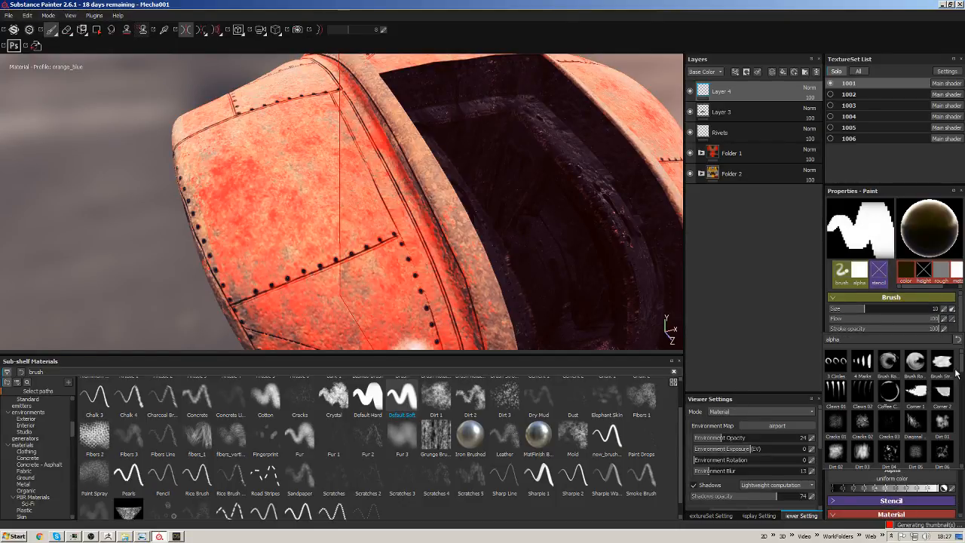
pyautogui.moveTo(962, 363); pyautogui.dragTo(958, 408)
pyautogui.click(914, 414)
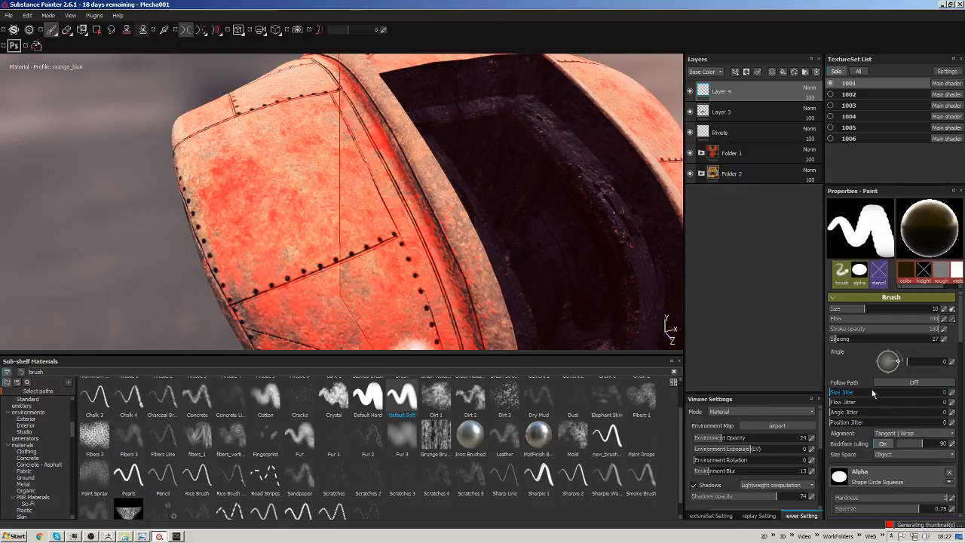
pyautogui.moveTo(321, 174)
pyautogui.mouseDown()
pyautogui.moveTo(276, 192)
pyautogui.moveTo(348, 172)
pyautogui.mouseUp()
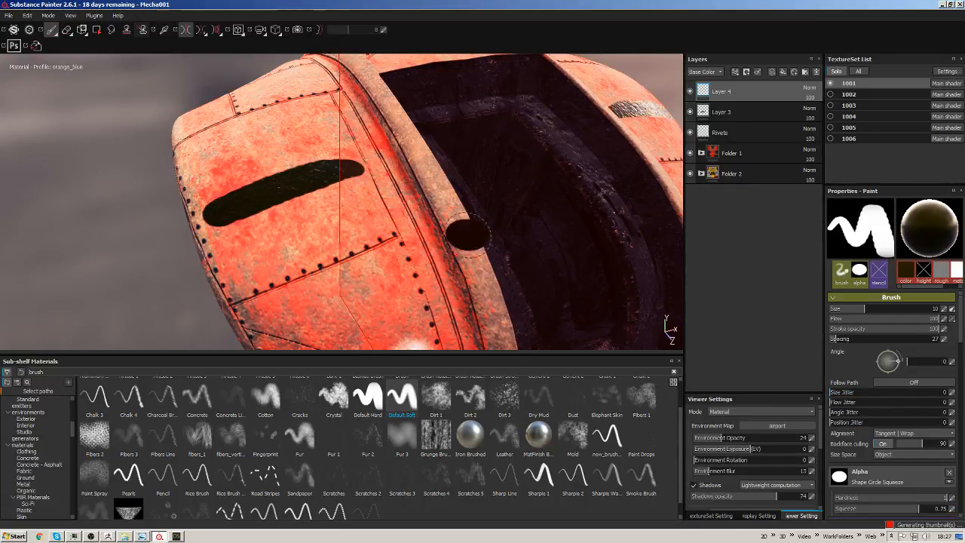
pyautogui.hotkey('ctrl', 'z')
pyautogui.click(903, 480)
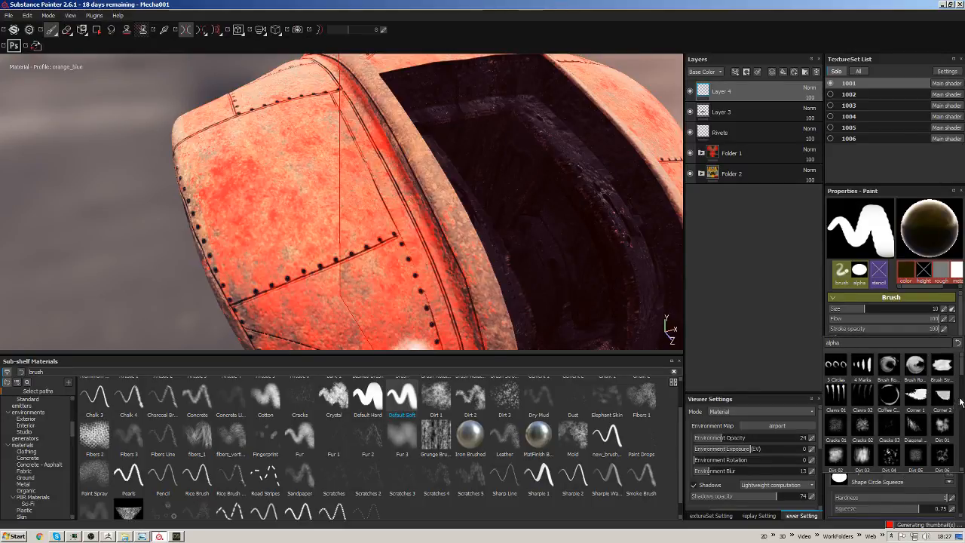
pyautogui.scroll(-8, 961, 402)
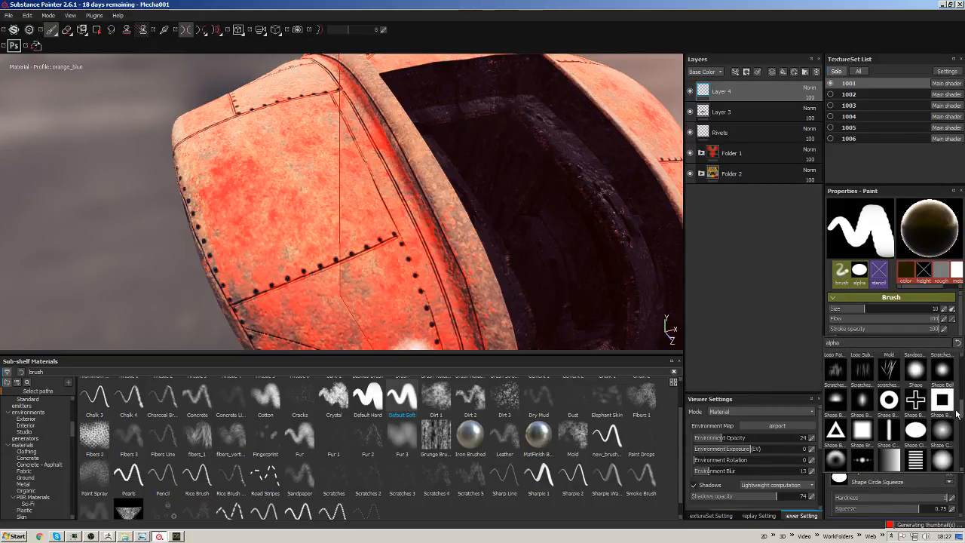
pyautogui.scroll(-4, 958, 413)
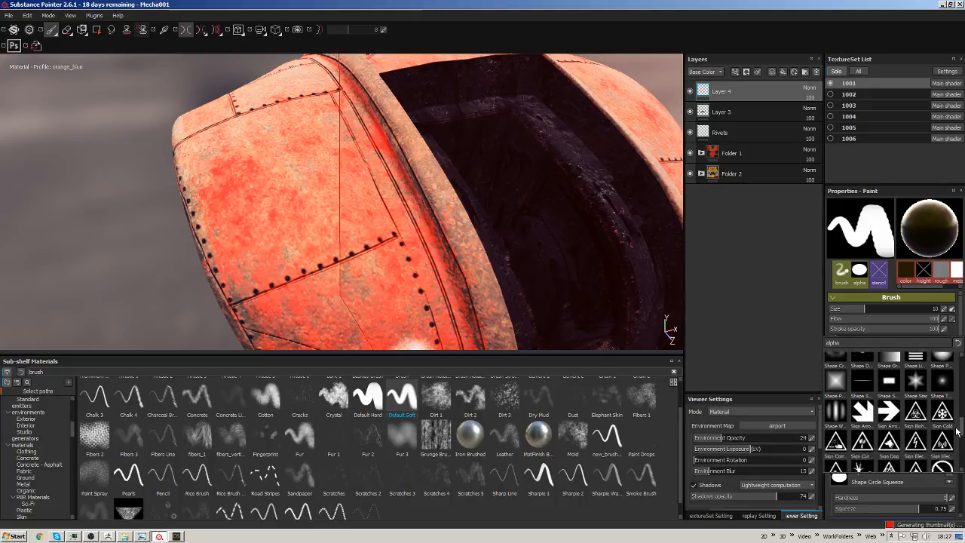
pyautogui.moveTo(956, 429)
pyautogui.mouseDown()
pyautogui.moveTo(953, 466)
pyautogui.moveTo(951, 419)
pyautogui.mouseUp()
pyautogui.click(800, 291)
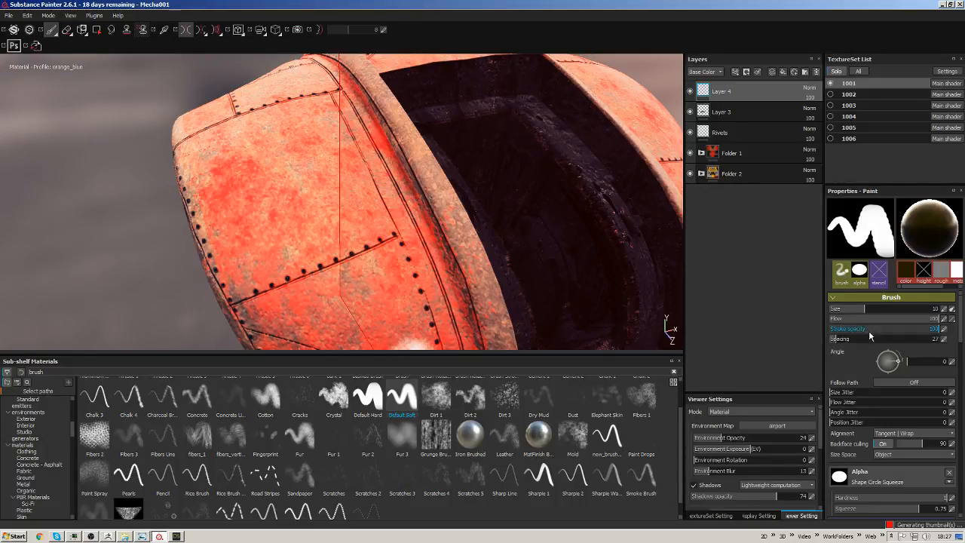
# Set the brush spacing to 14 and test another stroke across the red side panel.
pyautogui.moveTo(834, 341); pyautogui.dragTo(831, 341)
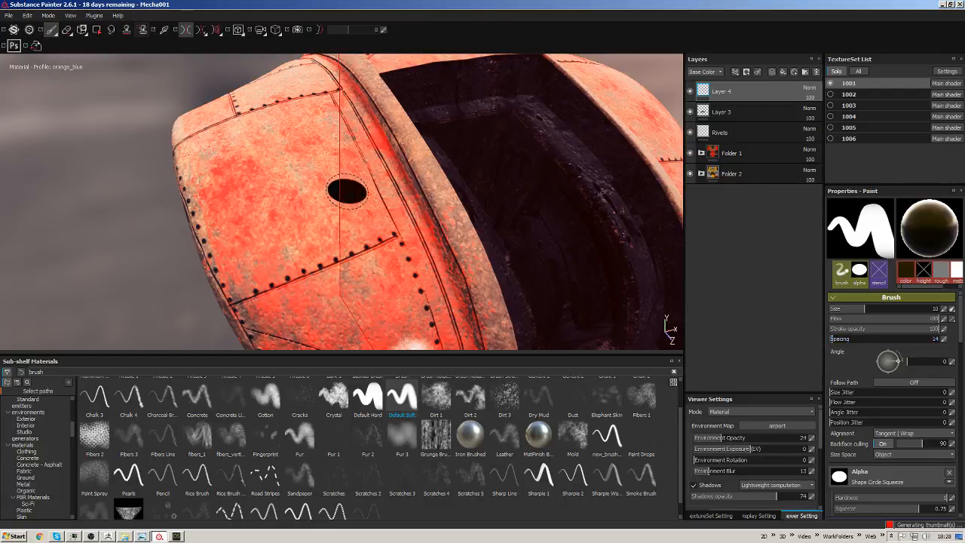
pyautogui.moveTo(345, 150); pyautogui.dragTo(193, 224)
pyautogui.hotkey('ctrl', 'z')
# Reduce the brush size to 5.58 and try a straight dark line across the side panel.
pyautogui.keyDown('alt'); pyautogui.moveTo(311, 178); pyautogui.dragTo(325, 183); pyautogui.keyUp('alt')
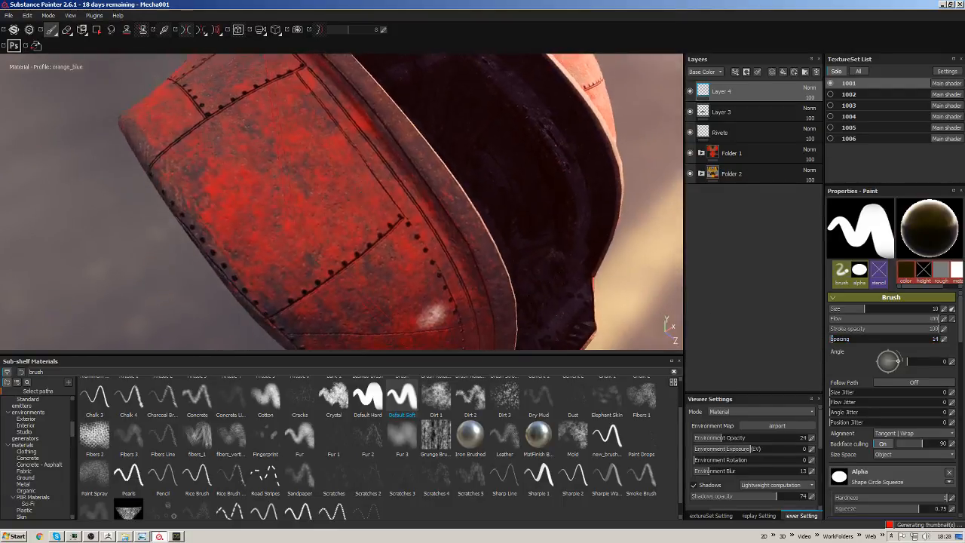
pyautogui.keyDown('ctrl'); pyautogui.moveTo(313, 173); pyautogui.dragTo(303, 174, button='right'); pyautogui.keyUp('ctrl')
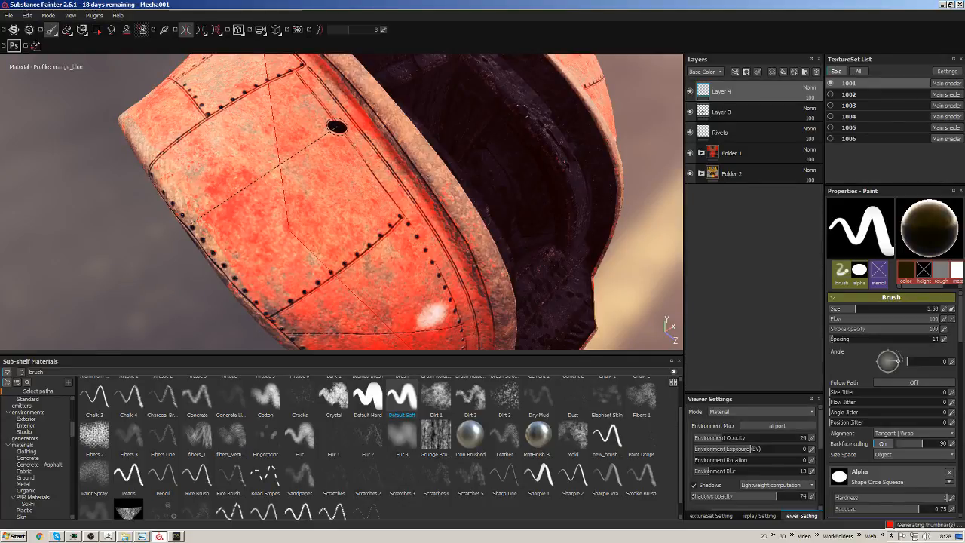
pyautogui.keyDown('shift'); pyautogui.click(337, 126); pyautogui.keyUp('shift')
pyautogui.moveTo(383, 161)
pyautogui.keyDown('alt'); pyautogui.mouseDown()
pyautogui.moveTo(437, 128)
pyautogui.moveTo(392, 156)
pyautogui.mouseUp(); pyautogui.keyUp('alt')
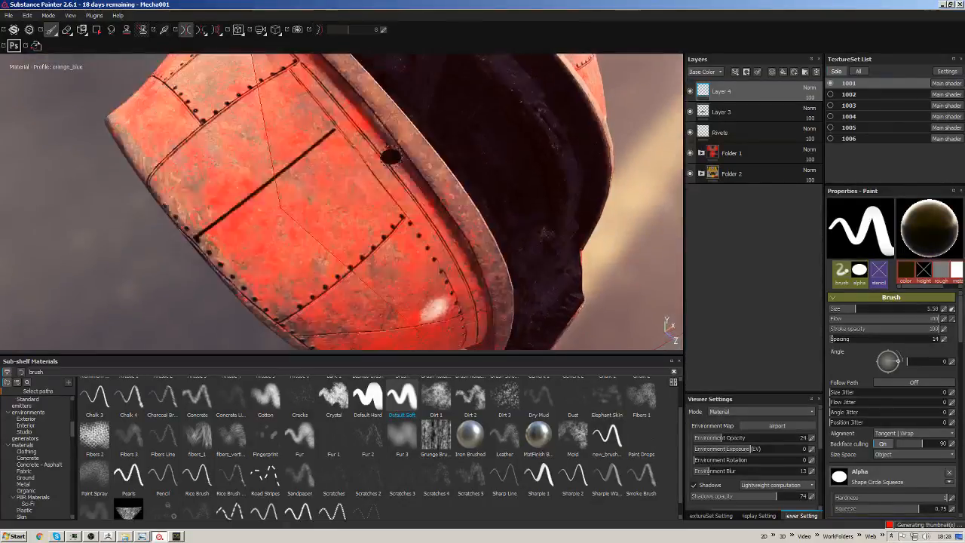
pyautogui.hotkey('ctrl', 'z')
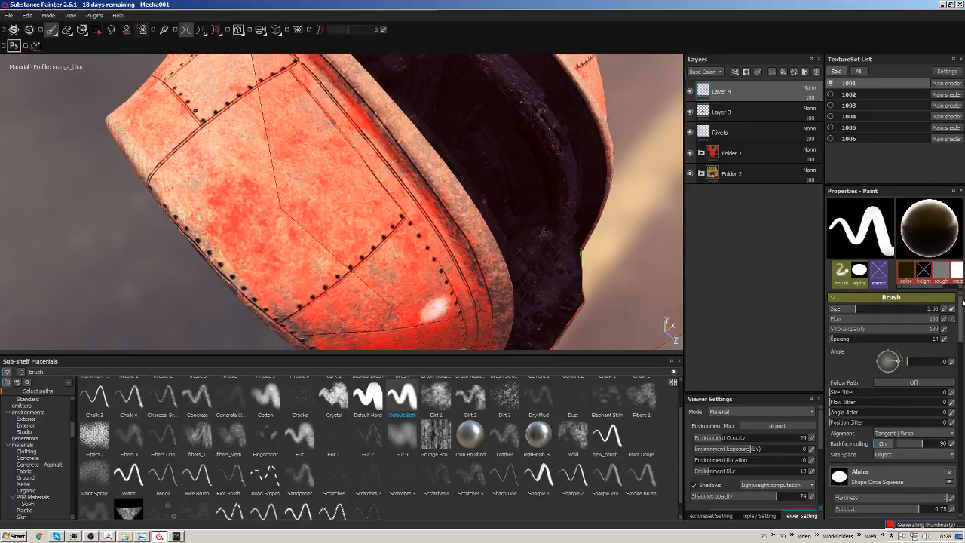
# Set the brush's base color to bright yellow with RGB 1.000, 0.847, 0.000.
pyautogui.click(907, 273)
pyautogui.click(890, 368)
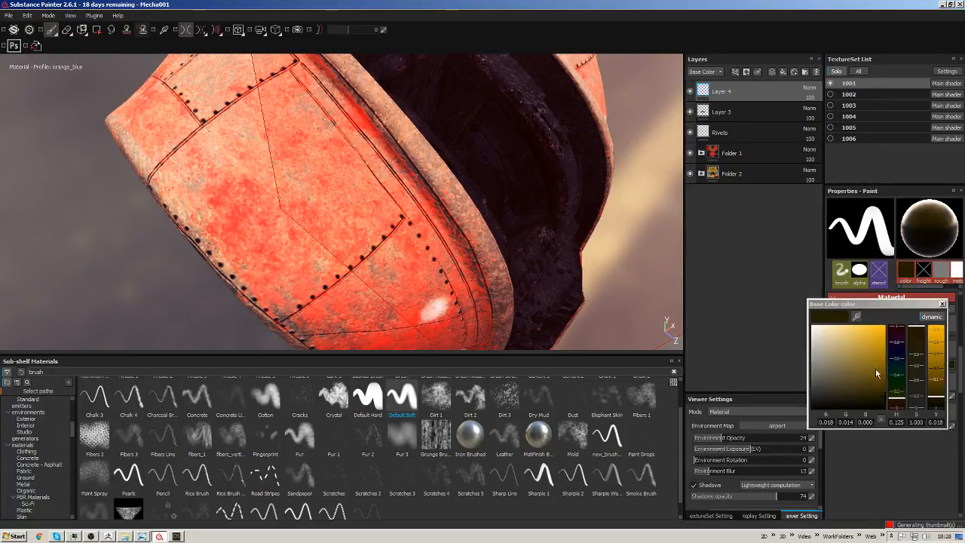
pyautogui.moveTo(876, 368); pyautogui.dragTo(889, 310)
pyautogui.moveTo(903, 375); pyautogui.dragTo(900, 399)
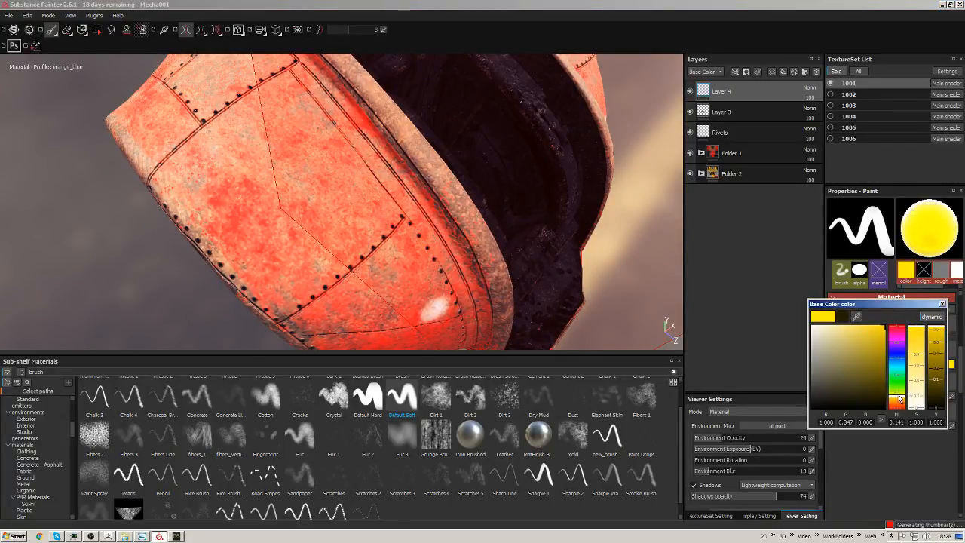
pyautogui.click(943, 306)
# Paint a straight yellow stripe across the large red side panel, parallel to the riveted seam.
pyautogui.keyDown('alt'); pyautogui.moveTo(279, 191); pyautogui.dragTo(378, 157); pyautogui.keyUp('alt')
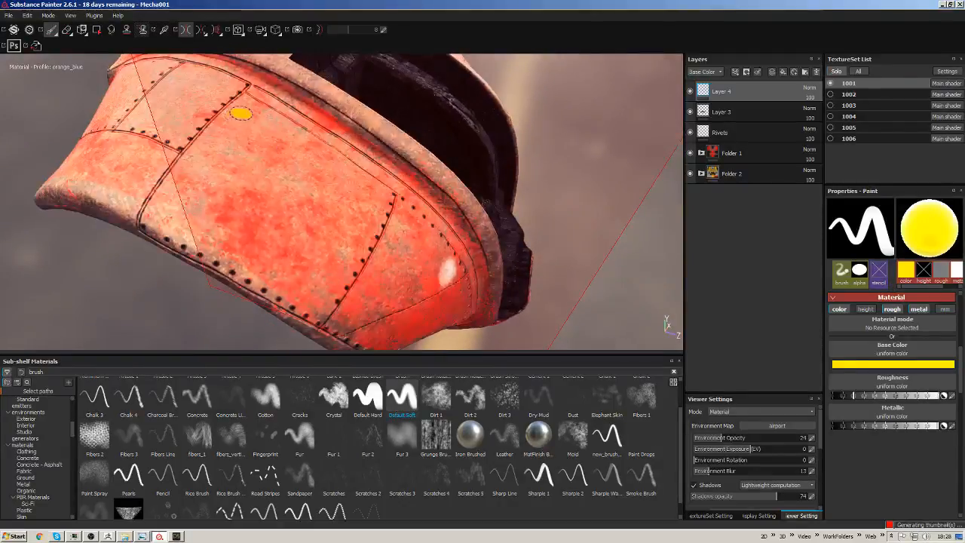
pyautogui.click(264, 113)
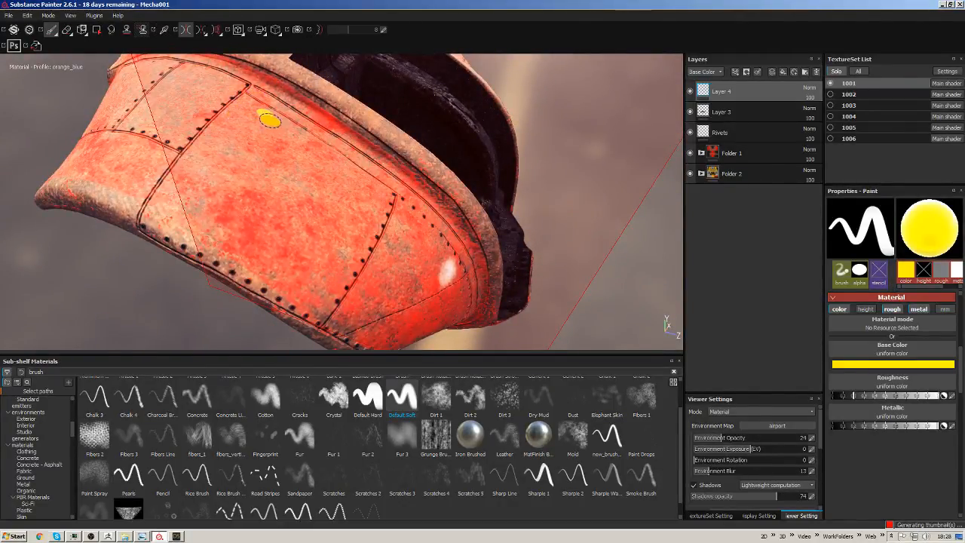
pyautogui.moveTo(265, 113); pyautogui.dragTo(194, 193)
pyautogui.hotkey('ctrl', 'z')
pyautogui.click(265, 113)
pyautogui.keyDown('shift'); pyautogui.click(179, 232); pyautogui.keyUp('shift')
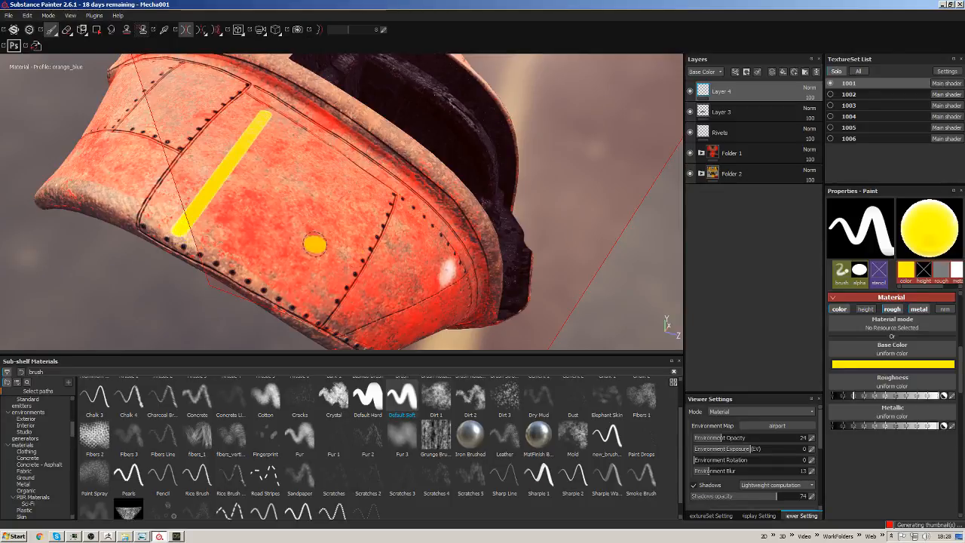
# Try to trim the yellow stripe with the eraser, and undo the eraser strokes and the painted stripe.
pyautogui.moveTo(389, 266)
pyautogui.keyDown('alt'); pyautogui.mouseDown()
pyautogui.moveTo(252, 243)
pyautogui.moveTo(278, 226)
pyautogui.mouseUp(); pyautogui.keyUp('alt')
pyautogui.keyDown('alt'); pyautogui.moveTo(479, 198); pyautogui.dragTo(415, 233); pyautogui.keyUp('alt')
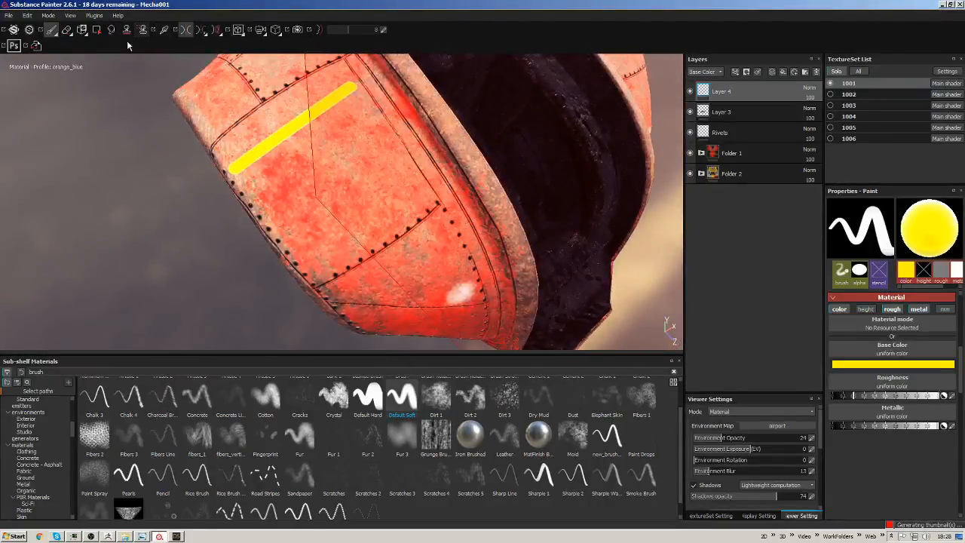
pyautogui.click(66, 29)
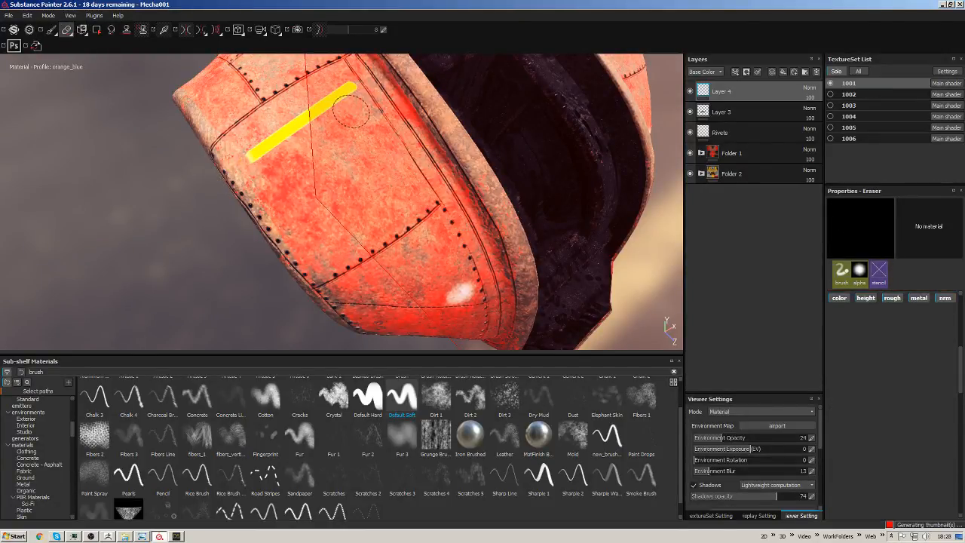
pyautogui.moveTo(346, 99); pyautogui.dragTo(349, 98)
pyautogui.hotkey('ctrl', 'z')
pyautogui.hotkey('ctrl', 'z')
pyautogui.hotkey('ctrl', 'z')
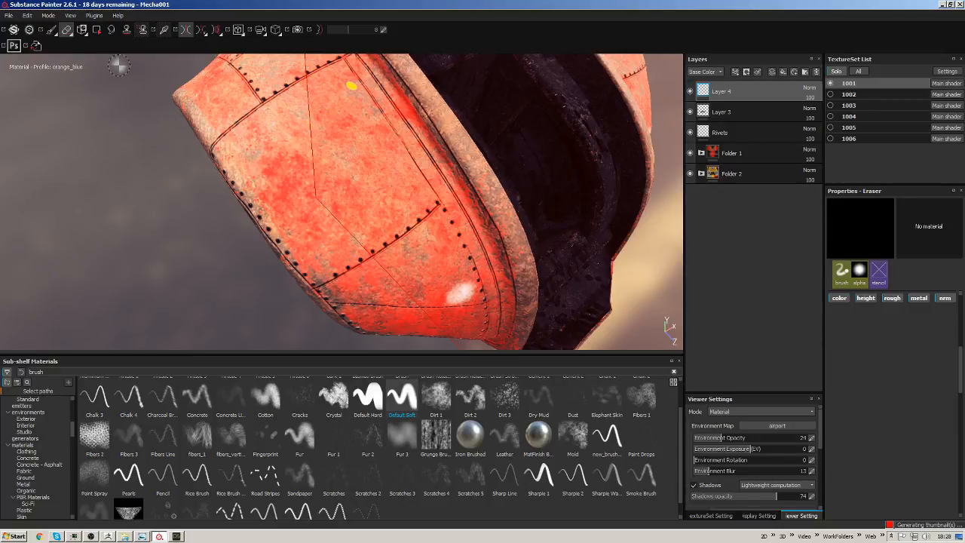
# Set the Polygon Fill color to bright yellow with RGB 1.000, 0.920, 0.000.
pyautogui.click(96, 29)
pyautogui.keyDown('alt'); pyautogui.moveTo(200, 234); pyautogui.dragTo(392, 192); pyautogui.keyUp('alt')
pyautogui.click(865, 218)
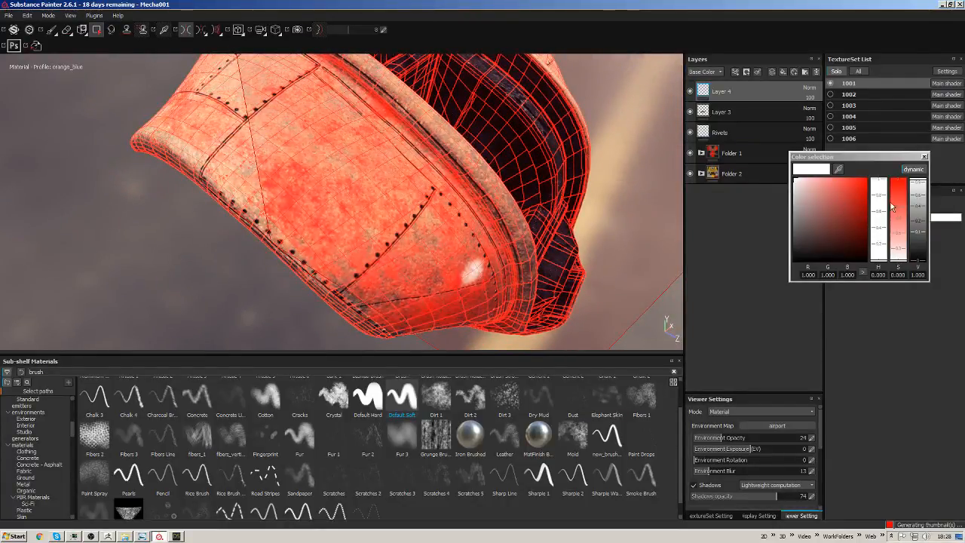
pyautogui.moveTo(893, 207); pyautogui.dragTo(882, 171)
pyautogui.moveTo(880, 255); pyautogui.dragTo(882, 254)
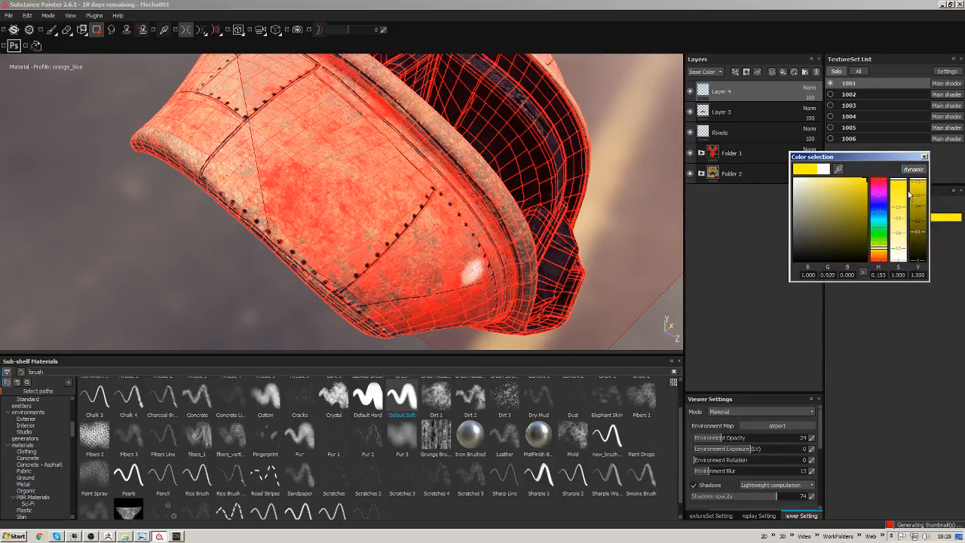
pyautogui.click(925, 156)
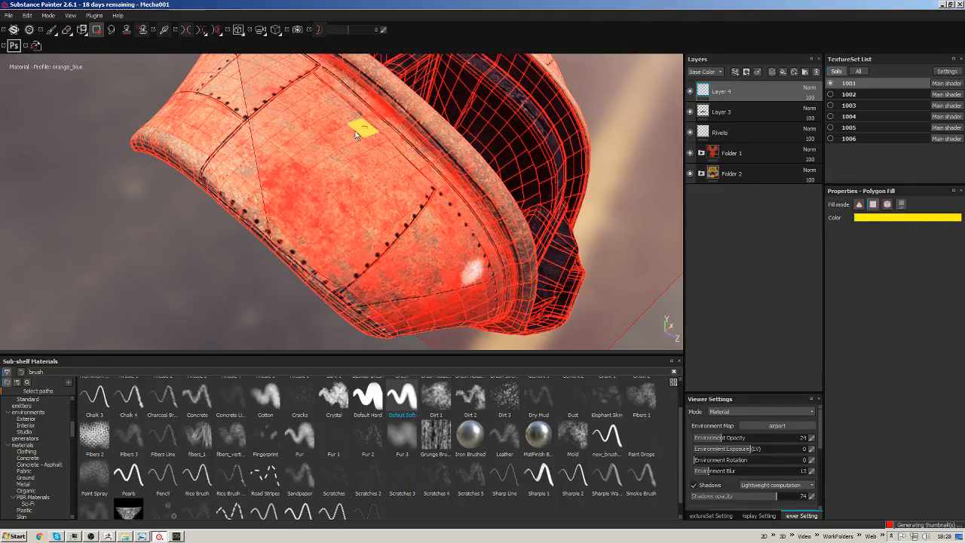
# Try a yellow polygon-filled strip across the large side panel, and undo it.
pyautogui.moveTo(356, 132); pyautogui.dragTo(293, 171)
pyautogui.hotkey('ctrl', 'z')
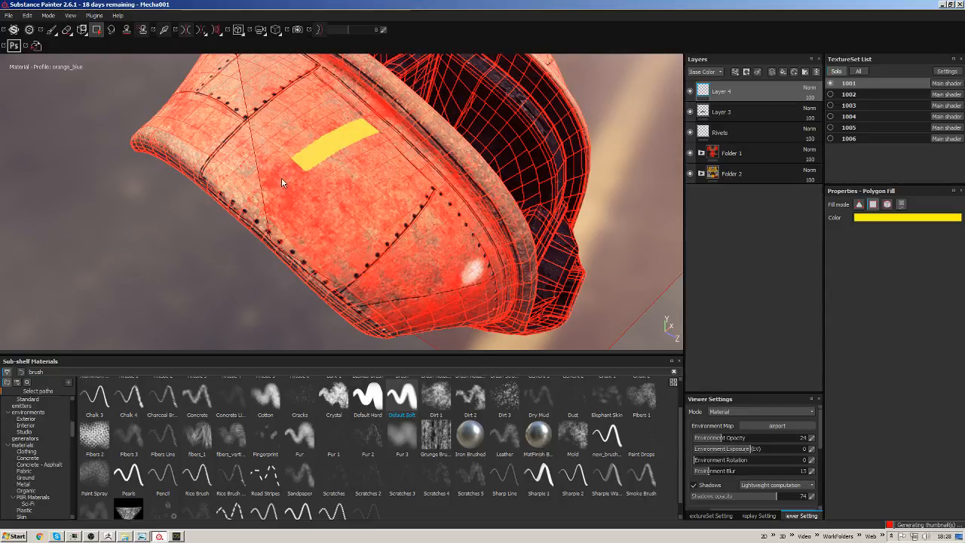
pyautogui.keyDown('alt'); pyautogui.moveTo(254, 211); pyautogui.dragTo(528, 209); pyautogui.keyUp('alt')
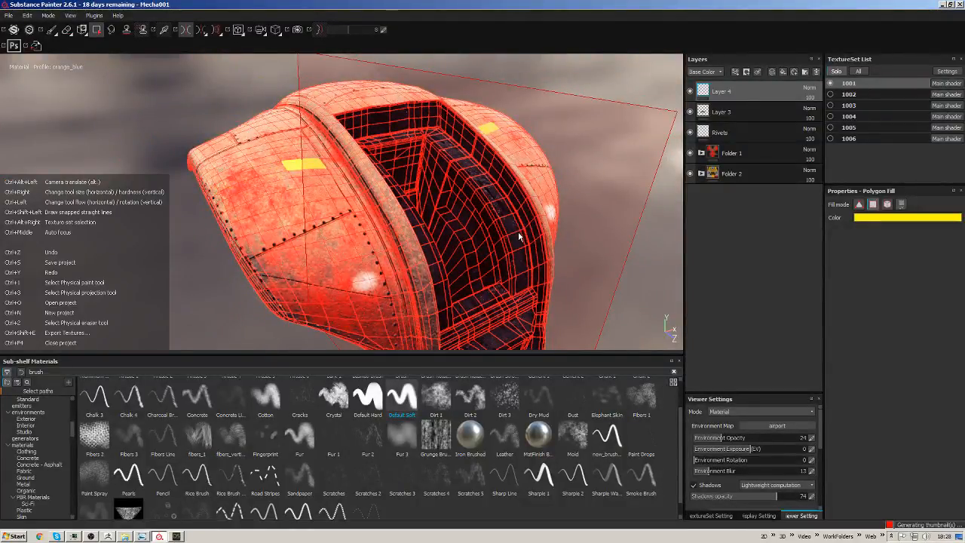
pyautogui.keyDown('alt'); pyautogui.moveTo(463, 221); pyautogui.dragTo(242, 217); pyautogui.keyUp('alt')
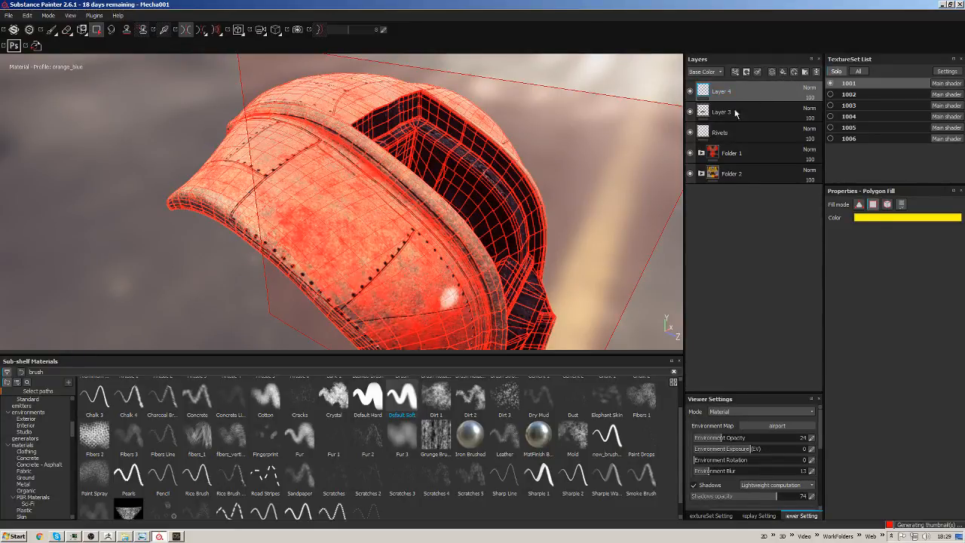
# Add a fill layer with a black mask above Layer 4 and polygon-fill two parallel stripes across the side panels in it.
pyautogui.click(747, 73)
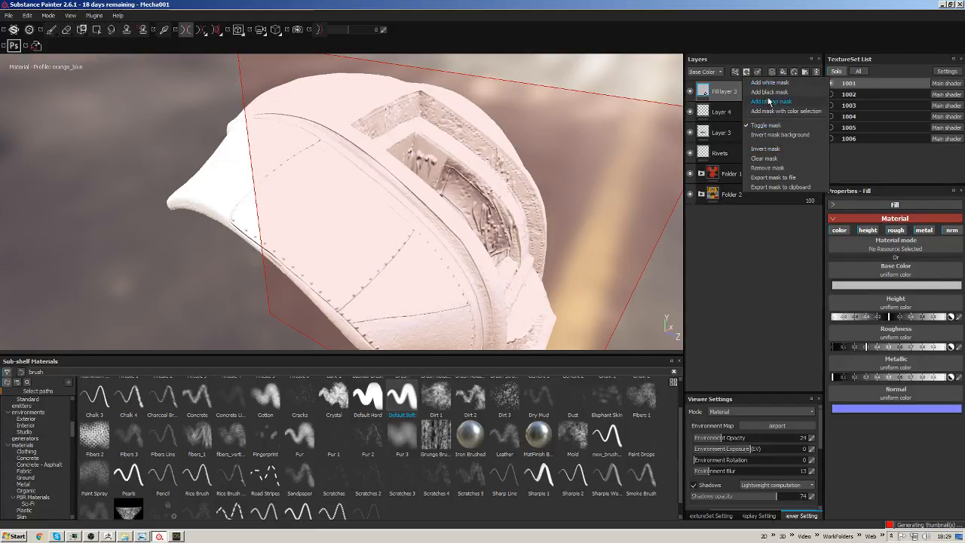
pyautogui.click(768, 100)
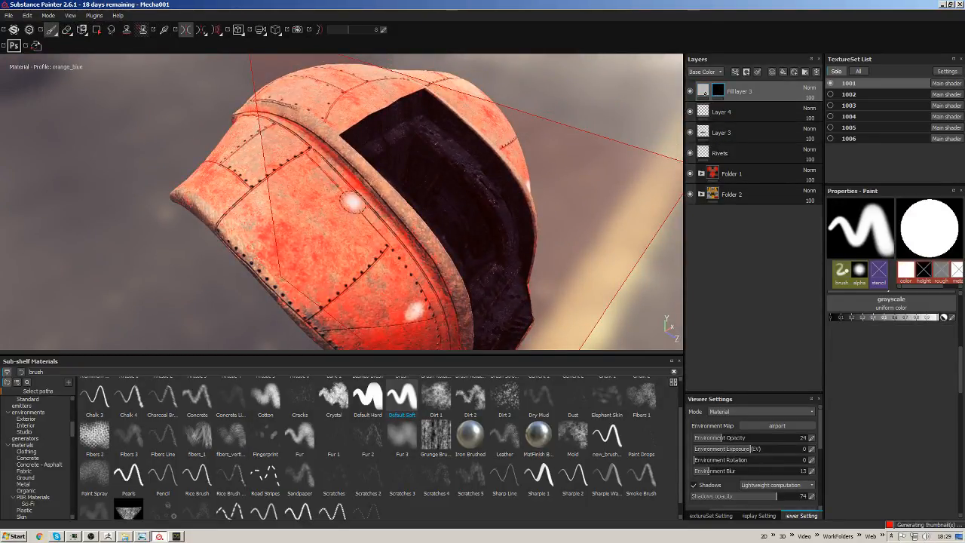
pyautogui.click(96, 30)
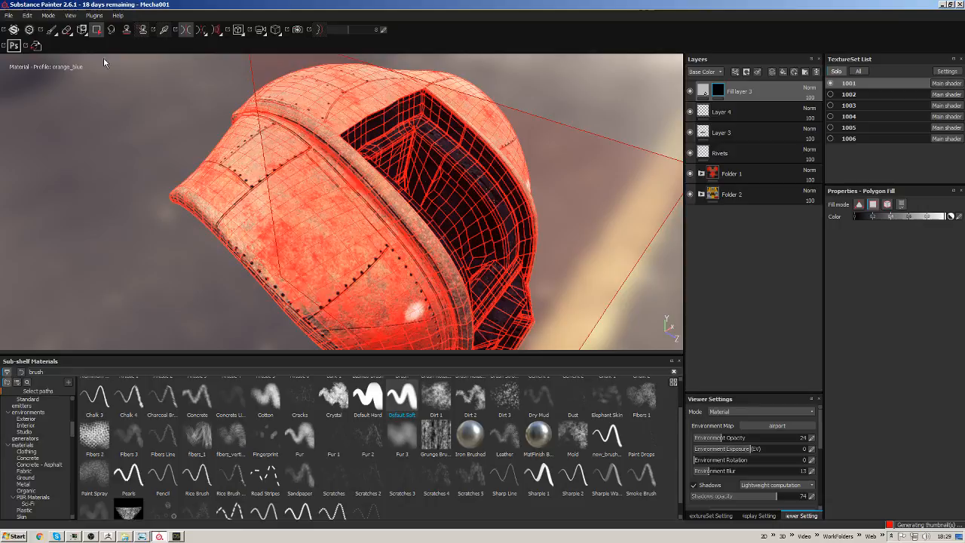
pyautogui.click(340, 197)
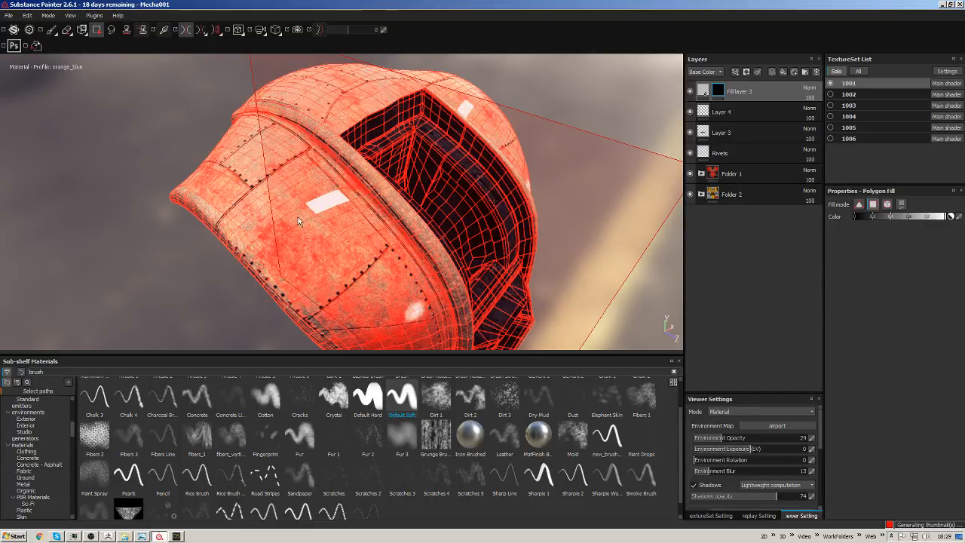
pyautogui.moveTo(277, 237); pyautogui.dragTo(258, 248)
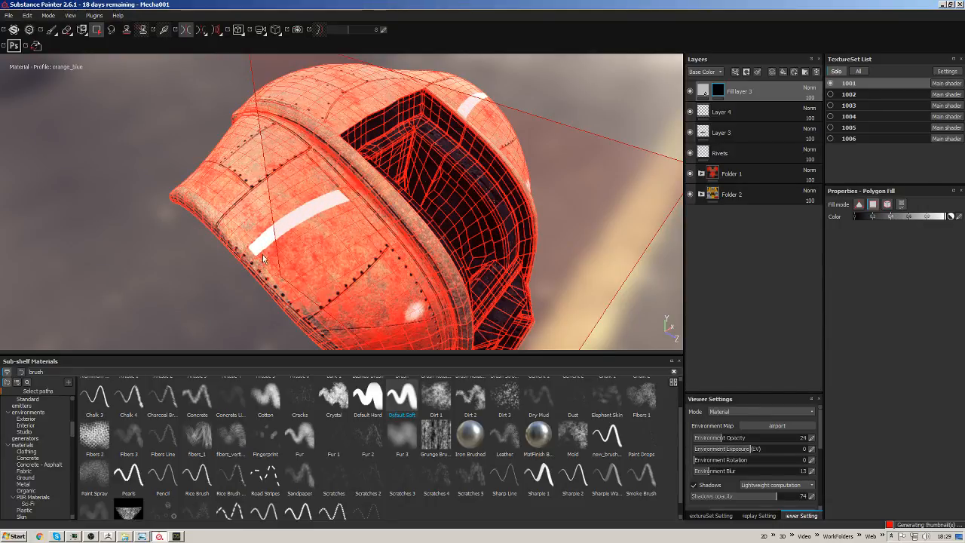
pyautogui.moveTo(365, 229)
pyautogui.mouseDown()
pyautogui.moveTo(321, 255)
pyautogui.moveTo(357, 218)
pyautogui.moveTo(243, 198)
pyautogui.moveTo(496, 224)
pyautogui.moveTo(331, 157)
pyautogui.mouseUp()
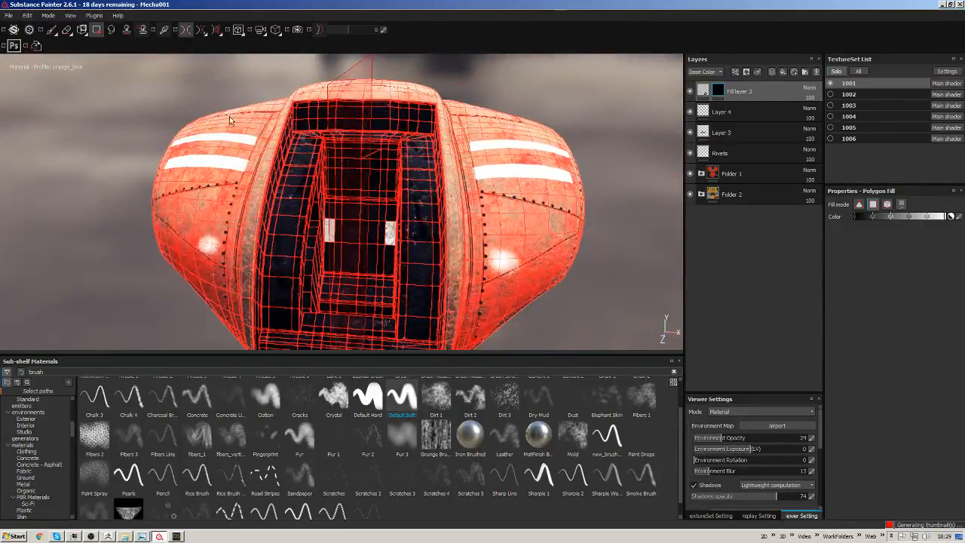
# Erase the stray white patches inside the dark central cavity from the fill layer's mask.
pyautogui.click(67, 29)
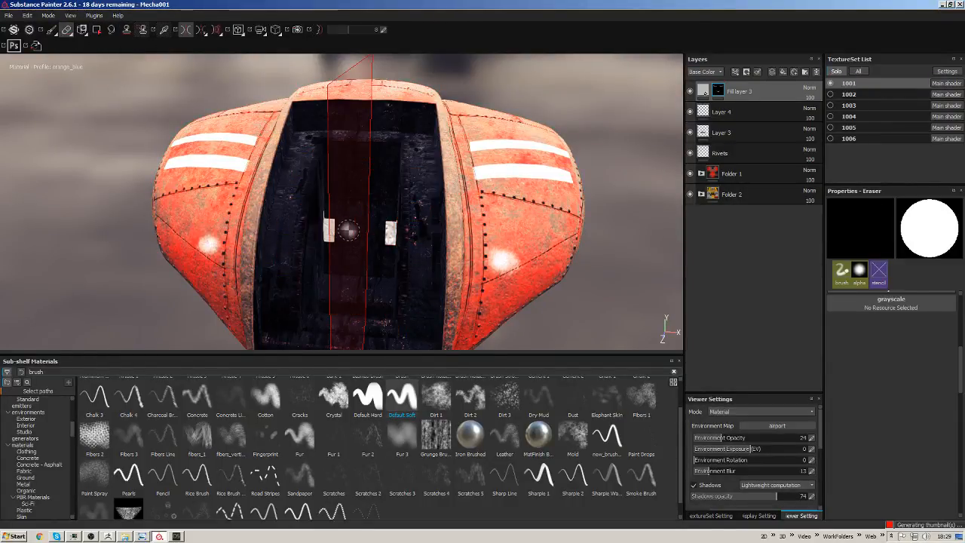
pyautogui.moveTo(380, 227)
pyautogui.keyDown('alt'); pyautogui.mouseDown()
pyautogui.moveTo(442, 254)
pyautogui.moveTo(431, 189)
pyautogui.moveTo(460, 195)
pyautogui.mouseUp(); pyautogui.keyUp('alt')
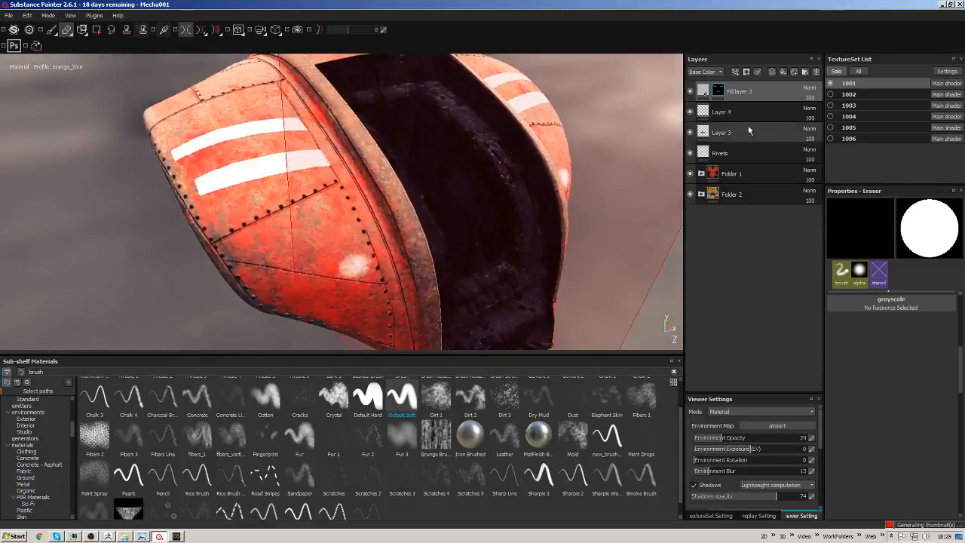
# Search the materials for "paint" and apply Painted steel to the striped fill layer.
pyautogui.click(703, 90)
pyautogui.click(881, 248)
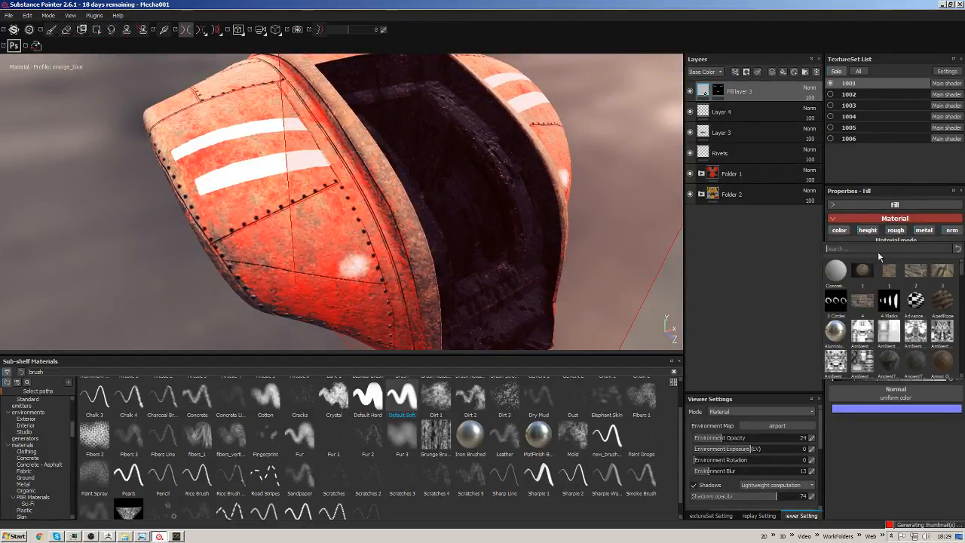
pyautogui.moveTo(962, 277); pyautogui.dragTo(960, 289)
pyautogui.scroll(1, 857, 259)
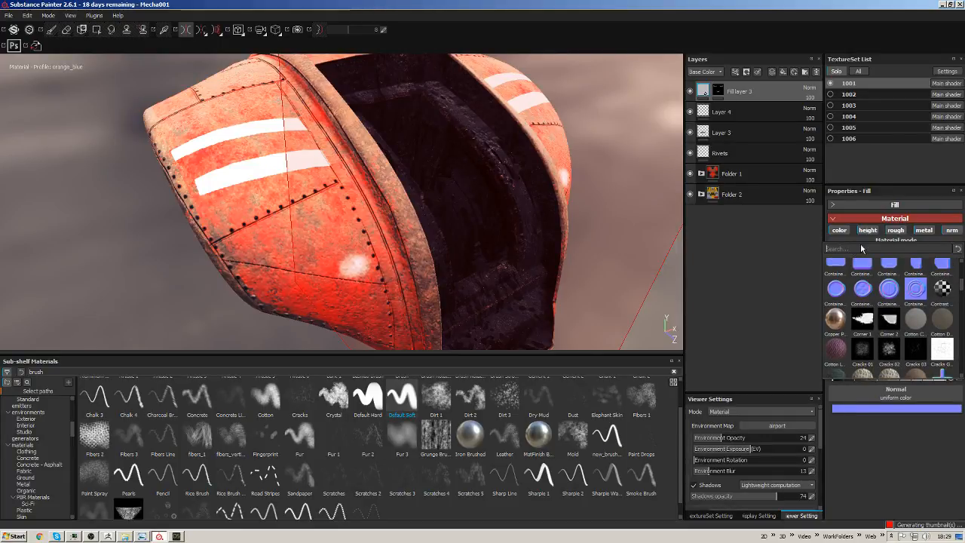
pyautogui.write('paint')
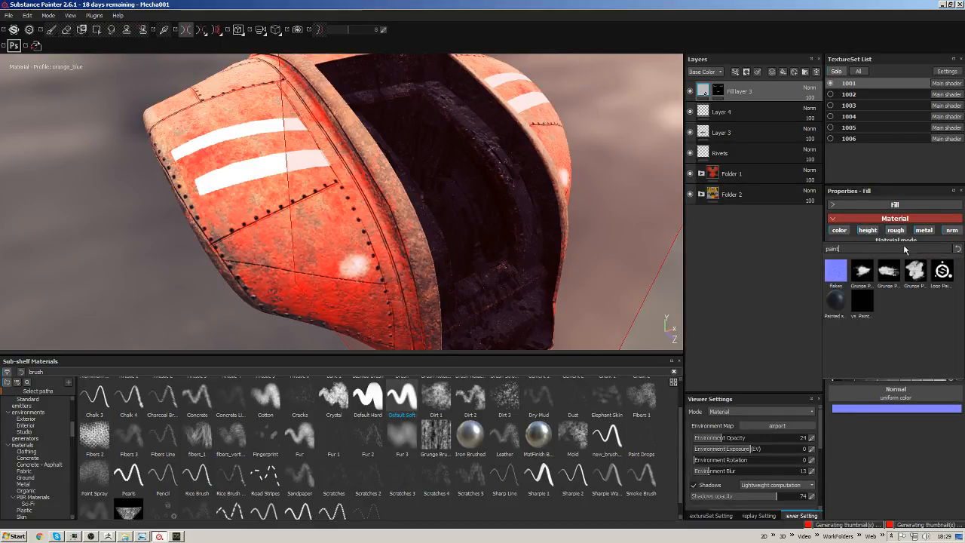
pyautogui.click(898, 304)
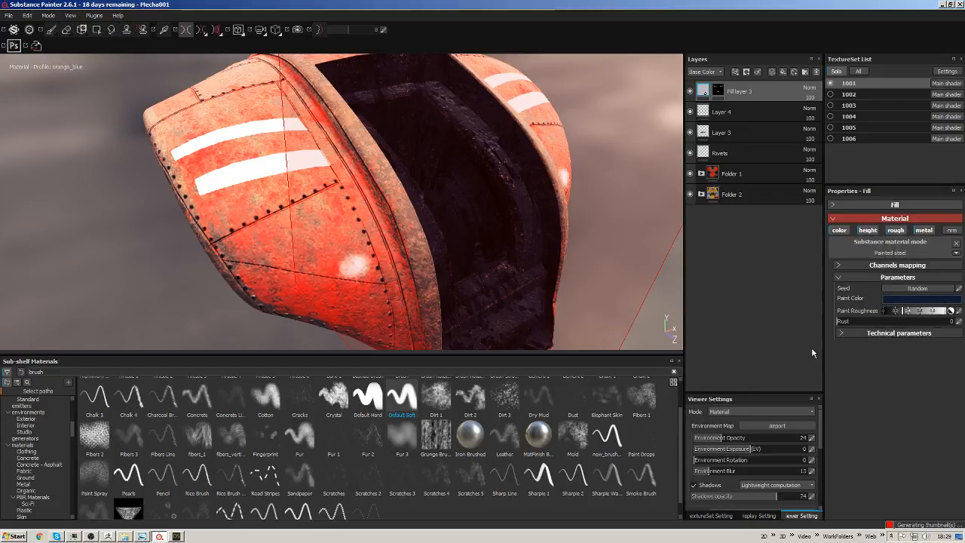
# Set the Painted steel material's paint color to golden yellow with RGB 0.743, 0.580, 0.025.
pyautogui.moveTo(579, 238)
pyautogui.keyDown('alt'); pyautogui.mouseDown()
pyautogui.moveTo(513, 222)
pyautogui.moveTo(453, 226)
pyautogui.mouseUp(); pyautogui.keyUp('alt')
pyautogui.click(921, 293)
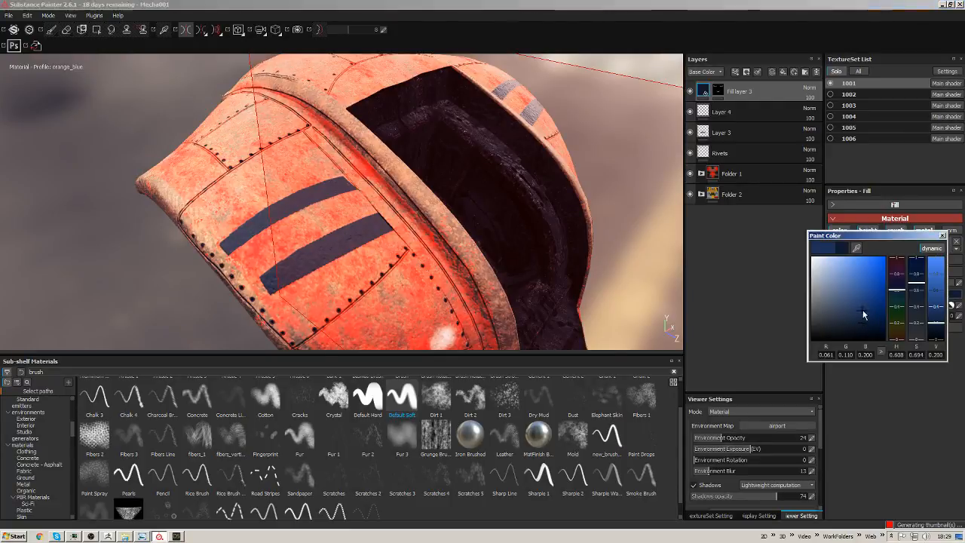
pyautogui.click(874, 273)
pyautogui.click(902, 333)
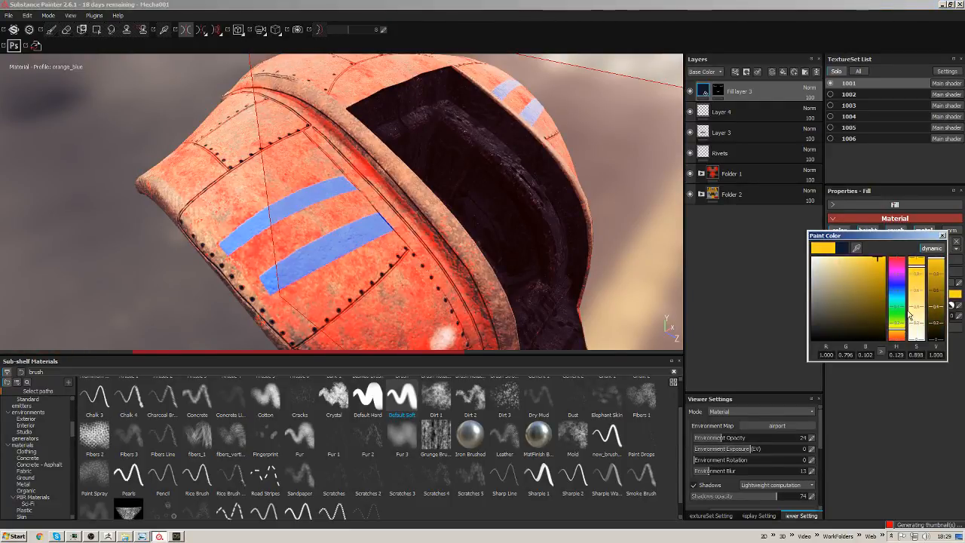
pyautogui.click(883, 279)
pyautogui.moveTo(882, 279); pyautogui.dragTo(884, 280)
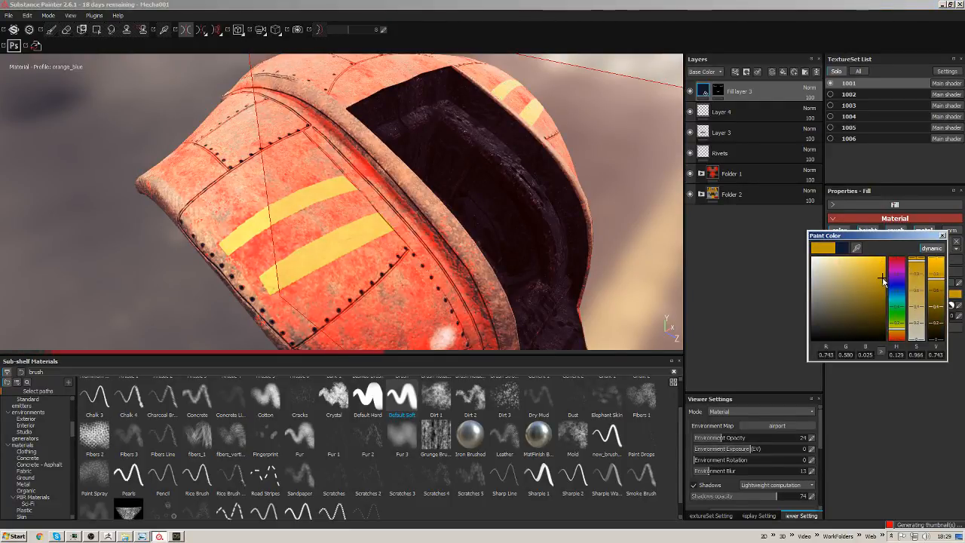
pyautogui.click(943, 236)
# Set the stripe fill layer's blending mode to Screen and its opacity to 41.
pyautogui.keyDown('alt'); pyautogui.moveTo(459, 234); pyautogui.dragTo(399, 200); pyautogui.keyUp('alt')
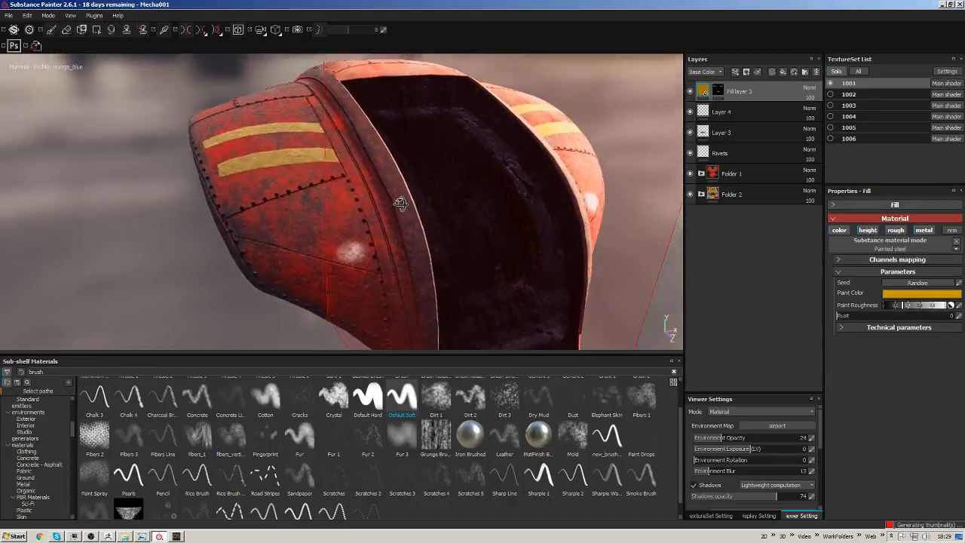
pyautogui.keyDown('alt'); pyautogui.moveTo(546, 151); pyautogui.dragTo(409, 153); pyautogui.keyUp('alt')
pyautogui.keyDown('alt'); pyautogui.moveTo(460, 136); pyautogui.dragTo(516, 250); pyautogui.keyUp('alt')
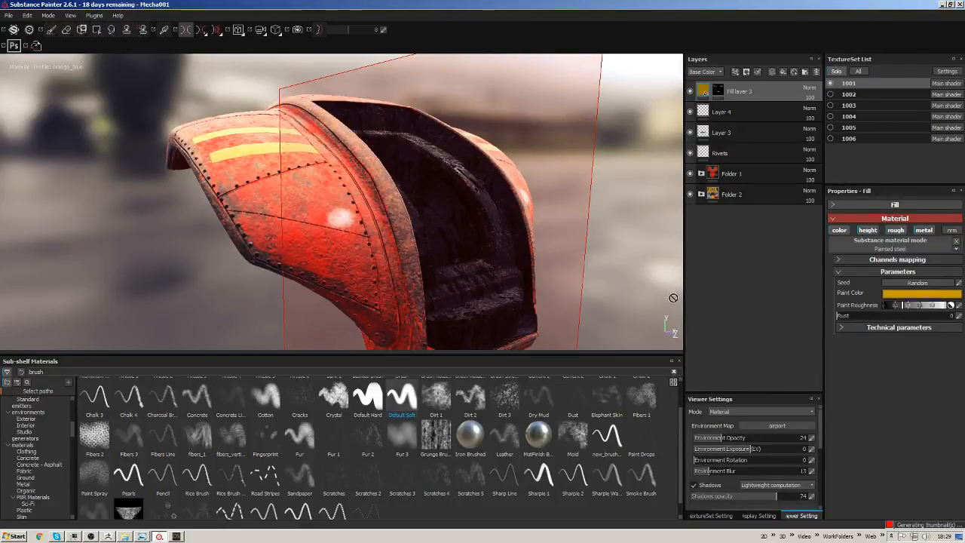
pyautogui.click(719, 91)
pyautogui.click(810, 88)
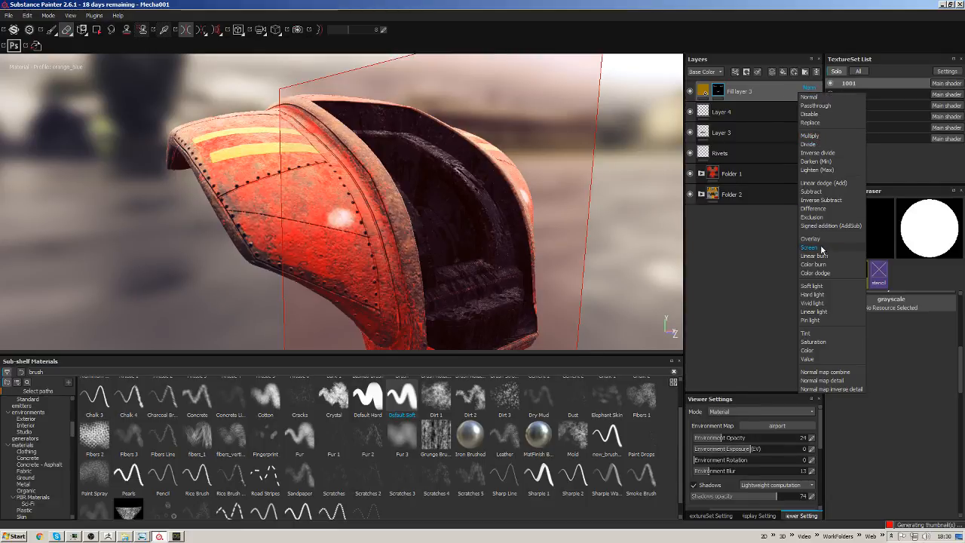
pyautogui.click(824, 250)
pyautogui.keyDown('alt'); pyautogui.moveTo(380, 147); pyautogui.dragTo(432, 182); pyautogui.keyUp('alt')
pyautogui.click(812, 98)
pyautogui.moveTo(819, 105)
pyautogui.mouseDown()
pyautogui.moveTo(827, 112)
pyautogui.moveTo(813, 111)
pyautogui.mouseUp()
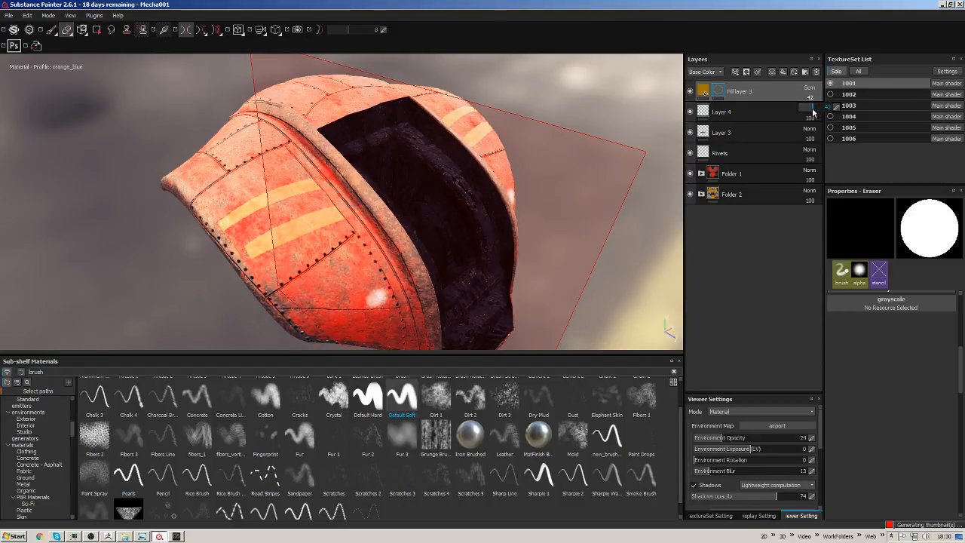
# Try polygon-filling a row of faces on the riveted rear panel in the fill layer's mask.
pyautogui.keyDown('alt'); pyautogui.moveTo(611, 231); pyautogui.dragTo(728, 97); pyautogui.keyUp('alt')
pyautogui.keyDown('alt'); pyautogui.moveTo(588, 169); pyautogui.dragTo(747, 114); pyautogui.keyUp('alt')
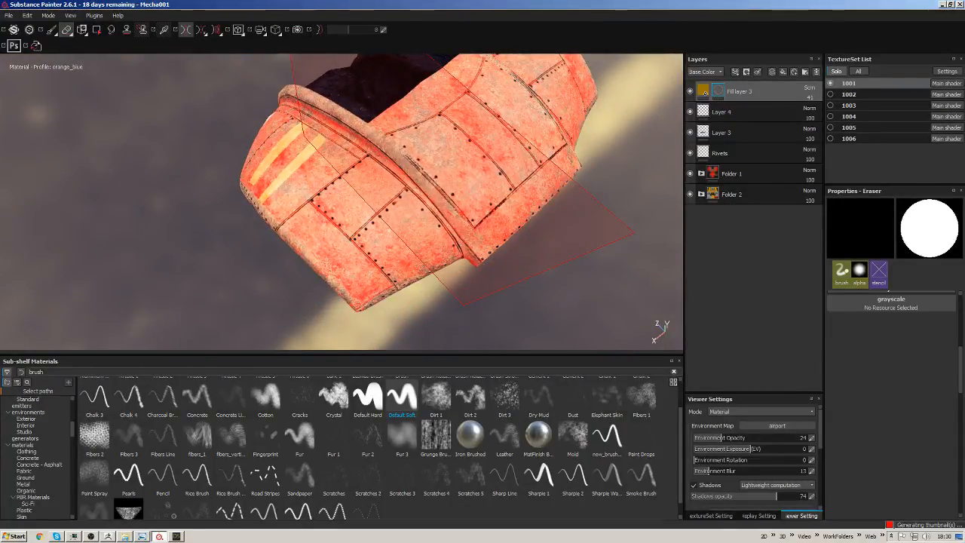
pyautogui.doubleClick(731, 92)
pyautogui.keyDown('alt'); pyautogui.moveTo(453, 192); pyautogui.dragTo(476, 201); pyautogui.keyUp('alt')
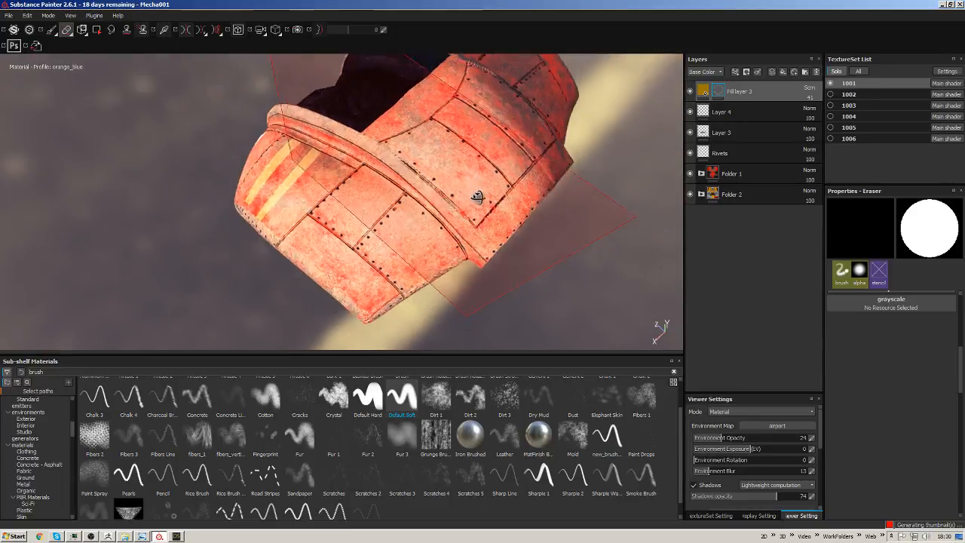
pyautogui.click(97, 29)
pyautogui.keyDown('alt'); pyautogui.moveTo(416, 196); pyautogui.dragTo(510, 166); pyautogui.keyUp('alt')
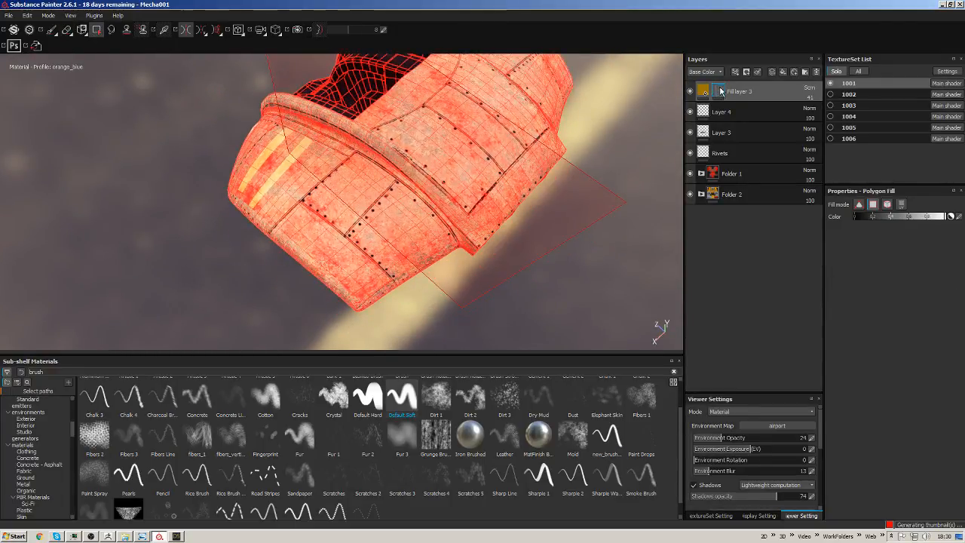
pyautogui.keyDown('alt'); pyautogui.moveTo(411, 181); pyautogui.dragTo(403, 193); pyautogui.keyUp('alt')
pyautogui.keyDown('alt'); pyautogui.moveTo(402, 193); pyautogui.dragTo(432, 247, button='right'); pyautogui.keyUp('alt')
pyautogui.keyDown('alt'); pyautogui.moveTo(433, 246); pyautogui.dragTo(419, 217); pyautogui.keyUp('alt')
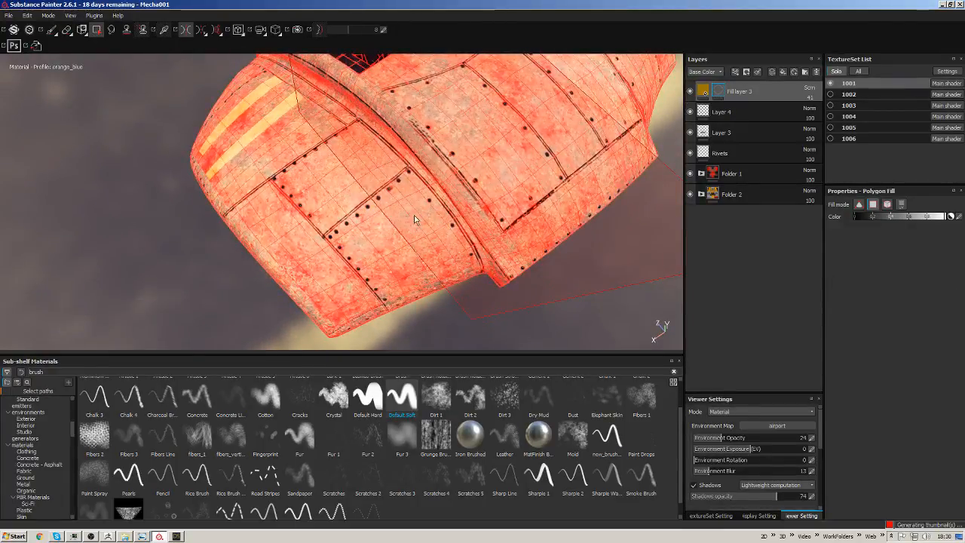
pyautogui.click(414, 221)
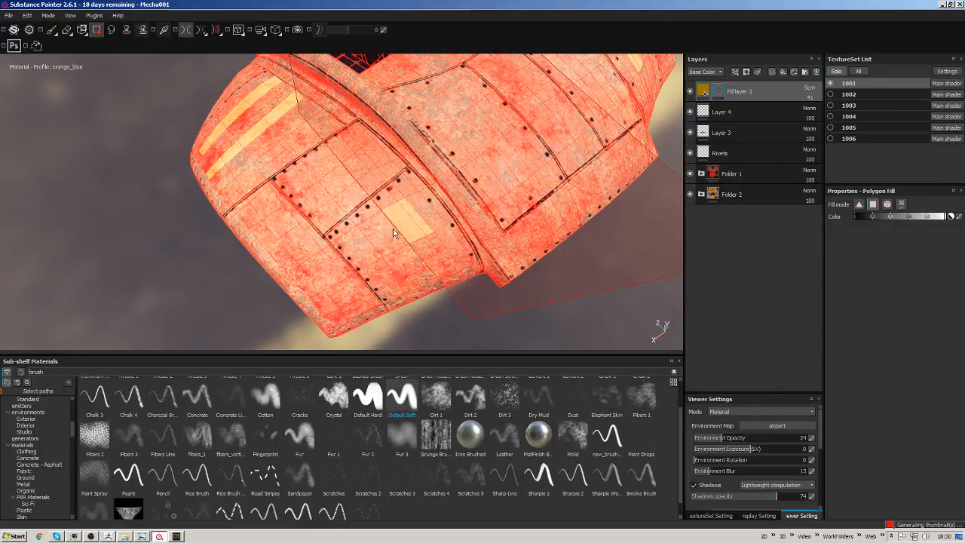
pyautogui.click(385, 233)
pyautogui.click(366, 242)
# Polygon-fill a long strip of faces along the lower rim of the side shell in the fill layer's mask.
pyautogui.keyDown('alt'); pyautogui.moveTo(427, 219); pyautogui.dragTo(342, 264); pyautogui.keyUp('alt')
pyautogui.press('l')
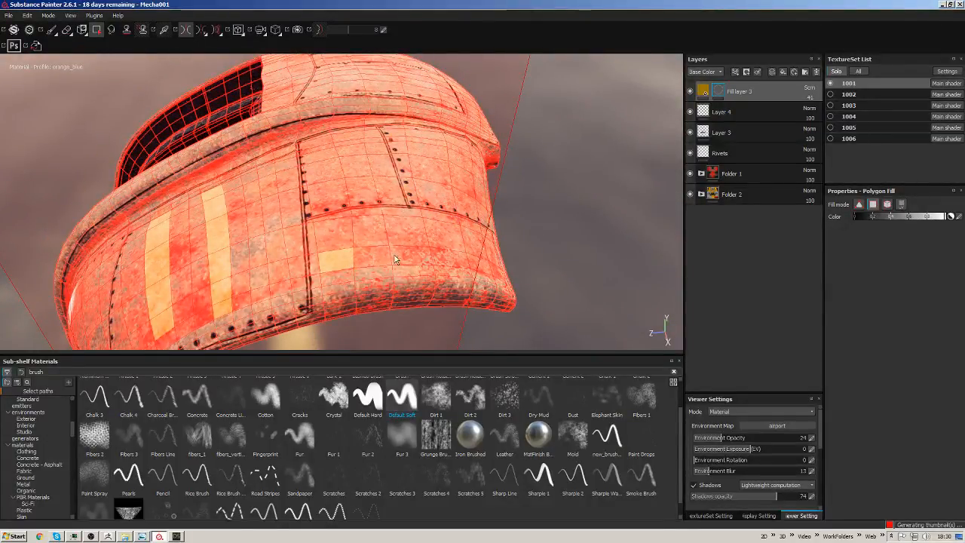
pyautogui.click(442, 261)
pyautogui.keyDown('alt'); pyautogui.moveTo(449, 261); pyautogui.dragTo(335, 207); pyautogui.keyUp('alt')
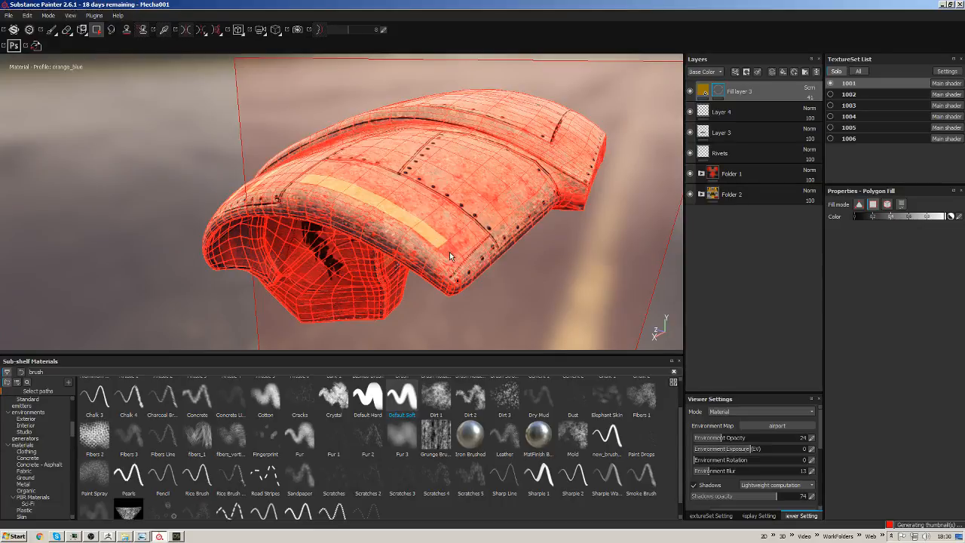
# Switch to the Paint tool and try to hide the symmetry plane in the viewport.
pyautogui.keyDown('alt'); pyautogui.moveTo(433, 241); pyautogui.dragTo(388, 172); pyautogui.keyUp('alt')
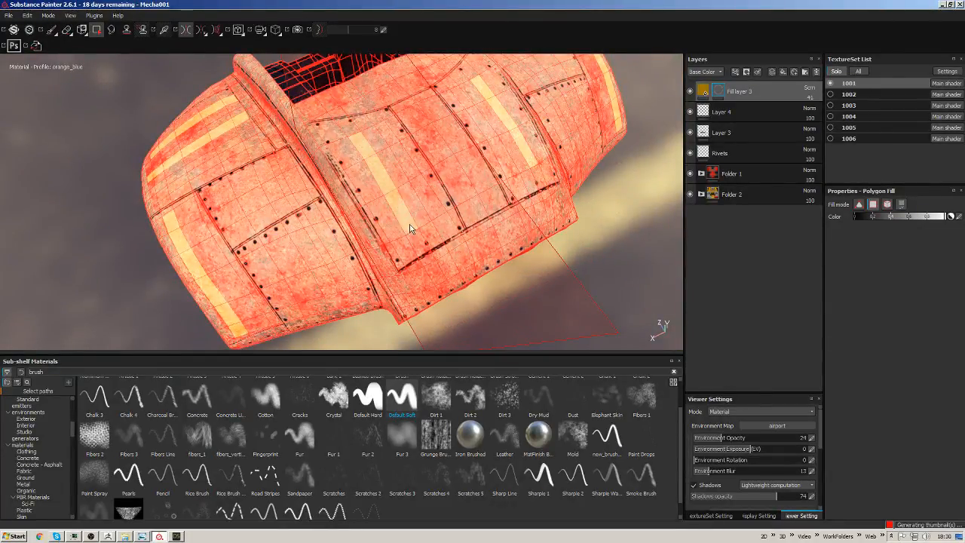
pyautogui.keyDown('alt'); pyautogui.moveTo(409, 227); pyautogui.dragTo(302, 169); pyautogui.keyUp('alt')
pyautogui.click(51, 29)
pyautogui.moveTo(437, 196)
pyautogui.keyDown('alt'); pyautogui.mouseDown()
pyautogui.moveTo(466, 205)
pyautogui.moveTo(440, 103)
pyautogui.moveTo(491, 226)
pyautogui.moveTo(455, 221)
pyautogui.mouseUp(); pyautogui.keyUp('alt')
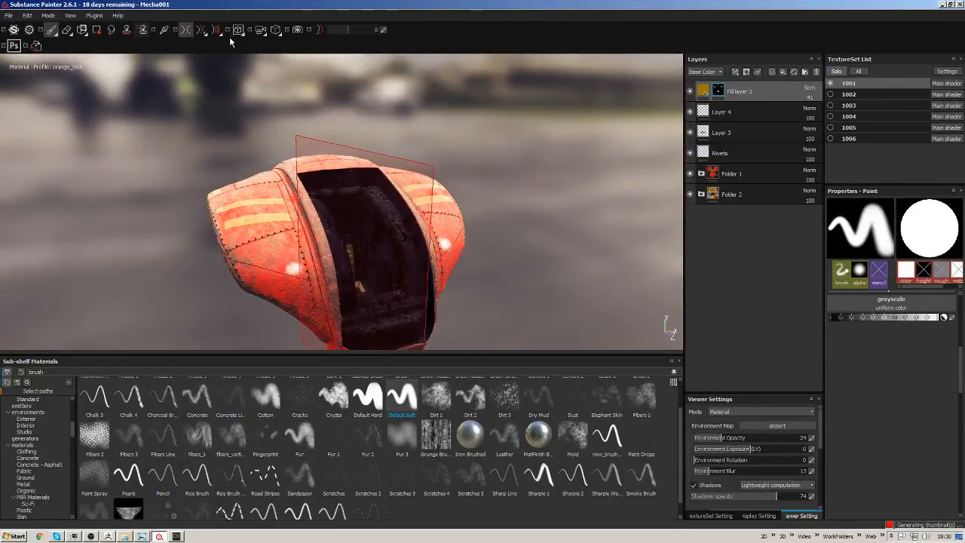
pyautogui.click(217, 30)
pyautogui.keyDown('alt'); pyautogui.moveTo(349, 235); pyautogui.dragTo(252, 218); pyautogui.keyUp('alt')
pyautogui.click(217, 31)
pyautogui.click(231, 44)
pyautogui.click(217, 31)
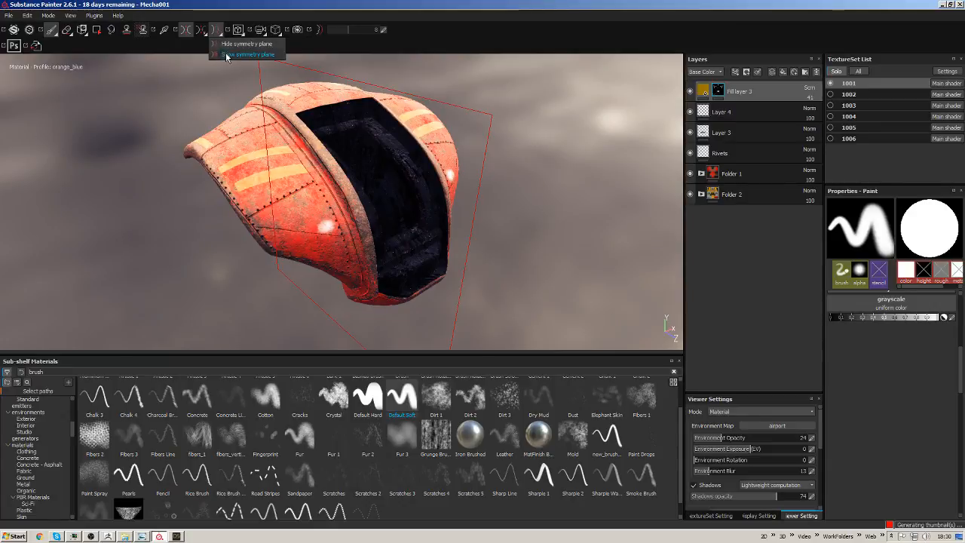
pyautogui.click(224, 46)
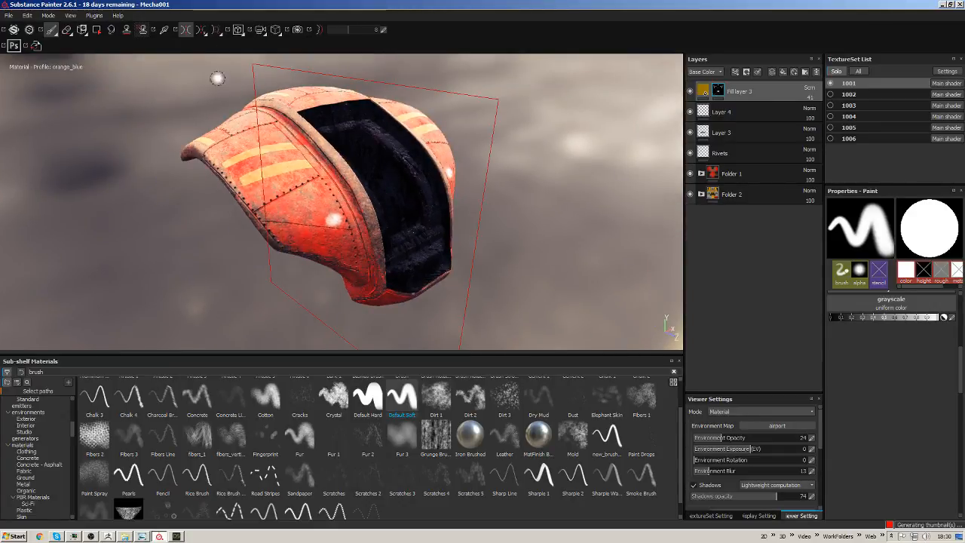
# Erase the stray yellow patches inside the cockpit opening from the fill layer's mask, first with symmetry off and the rest with symmetry on.
pyautogui.click(187, 31)
pyautogui.keyDown('alt'); pyautogui.moveTo(510, 206); pyautogui.dragTo(441, 268); pyautogui.keyUp('alt')
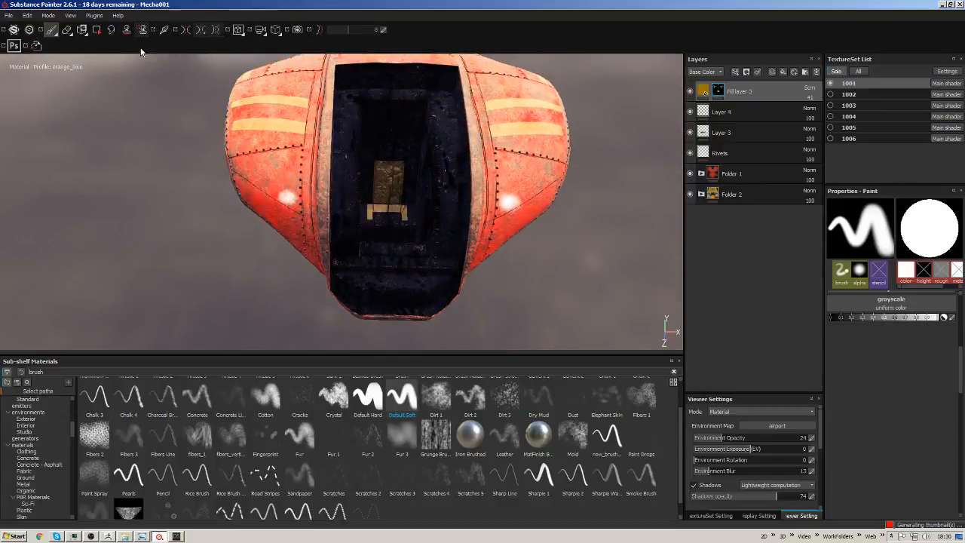
pyautogui.click(66, 30)
pyautogui.moveTo(394, 172)
pyautogui.mouseDown()
pyautogui.moveTo(388, 178)
pyautogui.moveTo(390, 163)
pyautogui.moveTo(391, 180)
pyautogui.mouseUp()
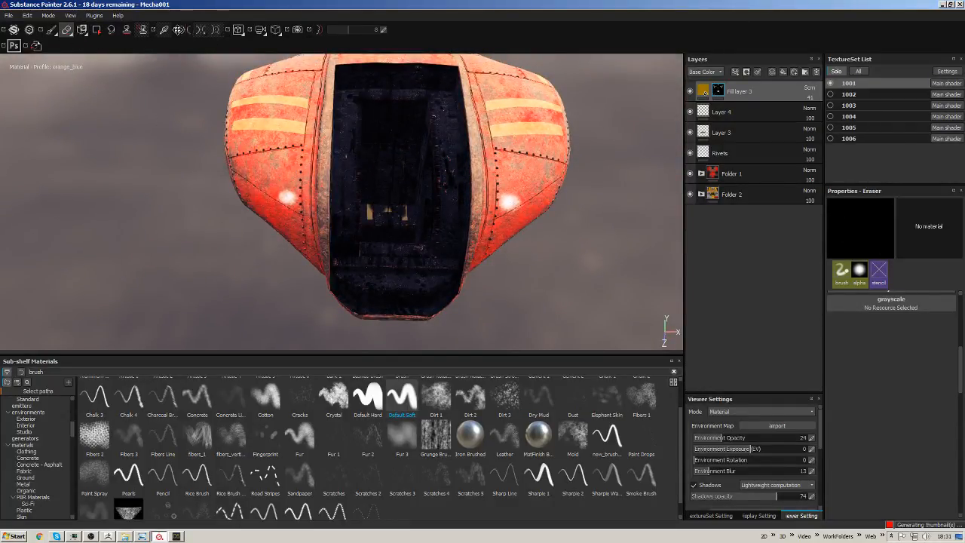
pyautogui.click(181, 30)
pyautogui.moveTo(370, 216)
pyautogui.mouseDown()
pyautogui.moveTo(376, 203)
pyautogui.moveTo(415, 267)
pyautogui.moveTo(411, 228)
pyautogui.mouseUp()
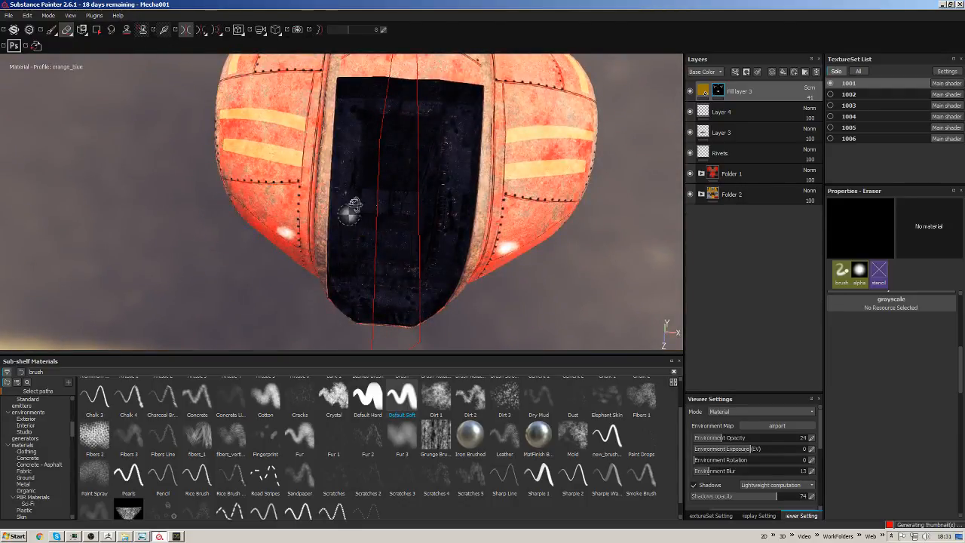
# Erase the stray yellow bands on the inner underside of the hull from the fill layer's mask.
pyautogui.keyDown('alt'); pyautogui.moveTo(352, 209); pyautogui.dragTo(400, 275); pyautogui.keyUp('alt')
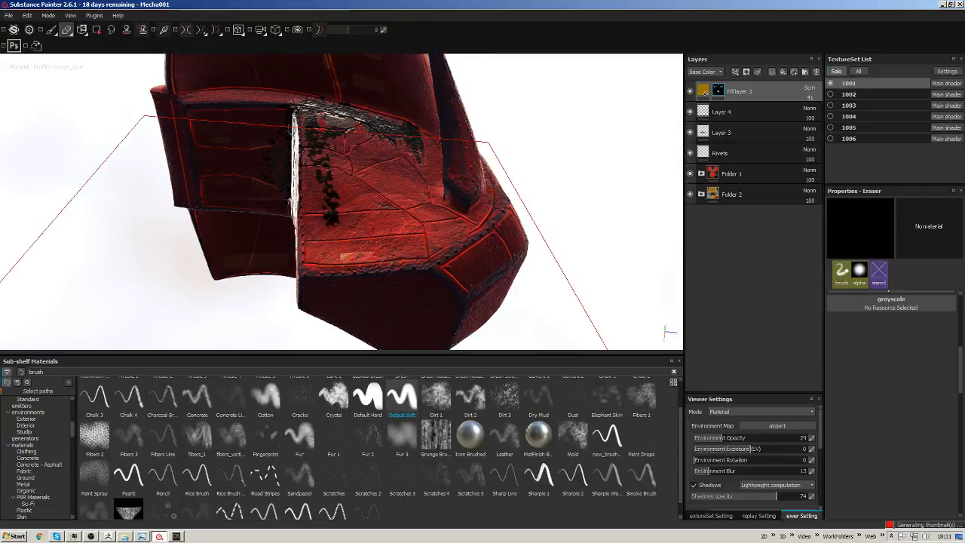
pyautogui.keyDown('alt'); pyautogui.moveTo(362, 248); pyautogui.dragTo(533, 158); pyautogui.keyUp('alt')
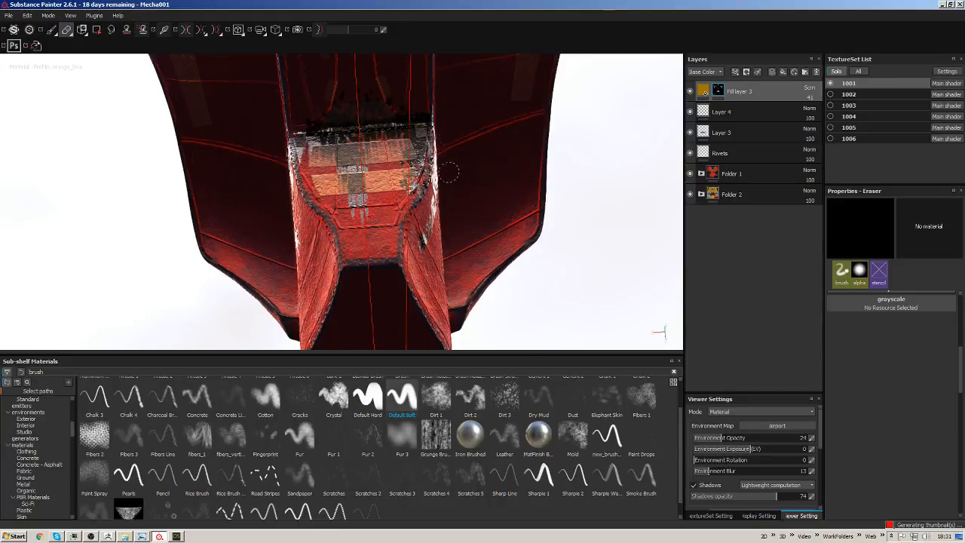
pyautogui.keyDown('alt'); pyautogui.moveTo(448, 172); pyautogui.dragTo(466, 129); pyautogui.keyUp('alt')
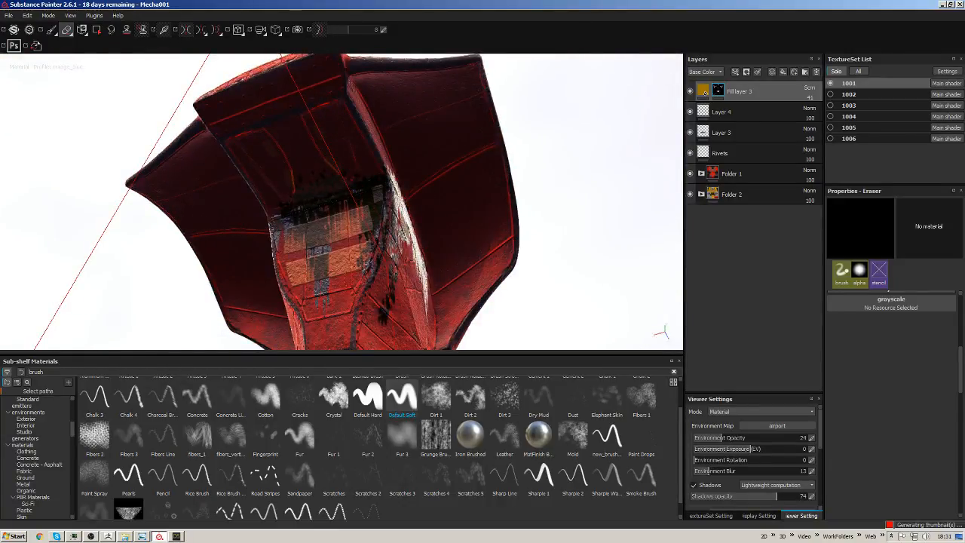
pyautogui.moveTo(328, 276)
pyautogui.mouseDown()
pyautogui.moveTo(349, 235)
pyautogui.moveTo(335, 219)
pyautogui.moveTo(378, 187)
pyautogui.mouseUp()
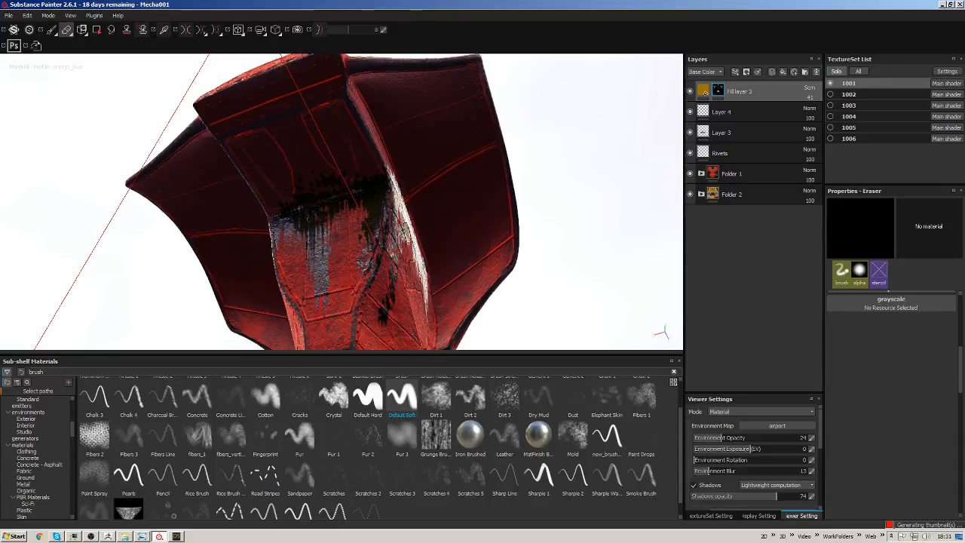
pyautogui.moveTo(436, 254)
pyautogui.keyDown('alt'); pyautogui.keyDown('shift'); pyautogui.mouseDown()
pyautogui.moveTo(377, 242)
pyautogui.moveTo(319, 261)
pyautogui.moveTo(353, 266)
pyautogui.moveTo(313, 287)
pyautogui.moveTo(422, 249)
pyautogui.mouseUp(); pyautogui.keyUp('shift'); pyautogui.keyUp('alt')
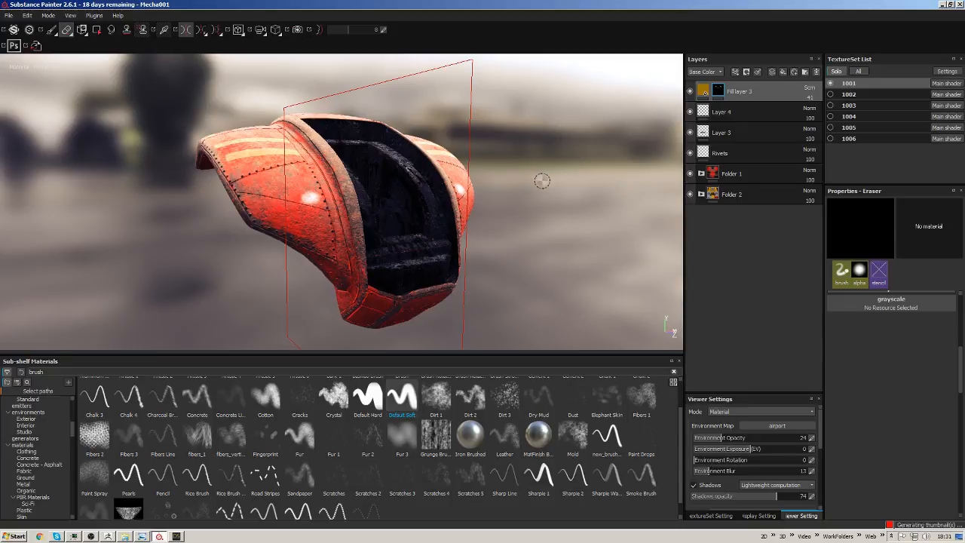
pyautogui.keyDown('alt'); pyautogui.moveTo(542, 181); pyautogui.dragTo(317, 322); pyautogui.keyUp('alt')
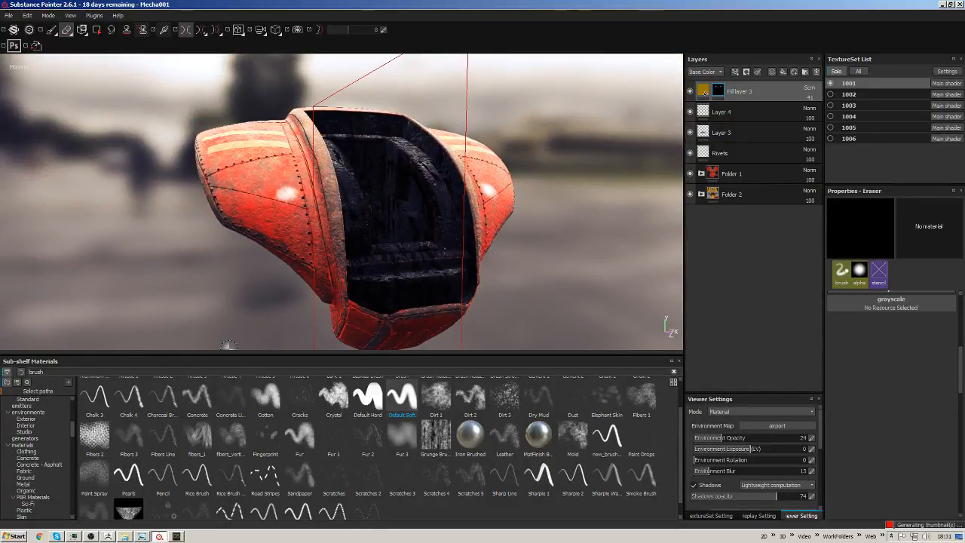
# Select Layer 4 and switch to the Projection tool for painting on it.
pyautogui.click(705, 113)
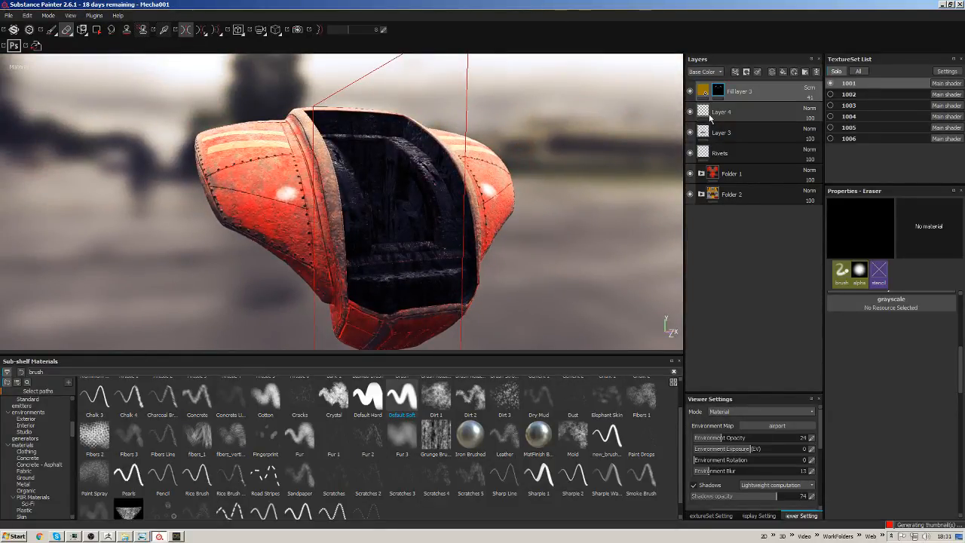
pyautogui.press('4')
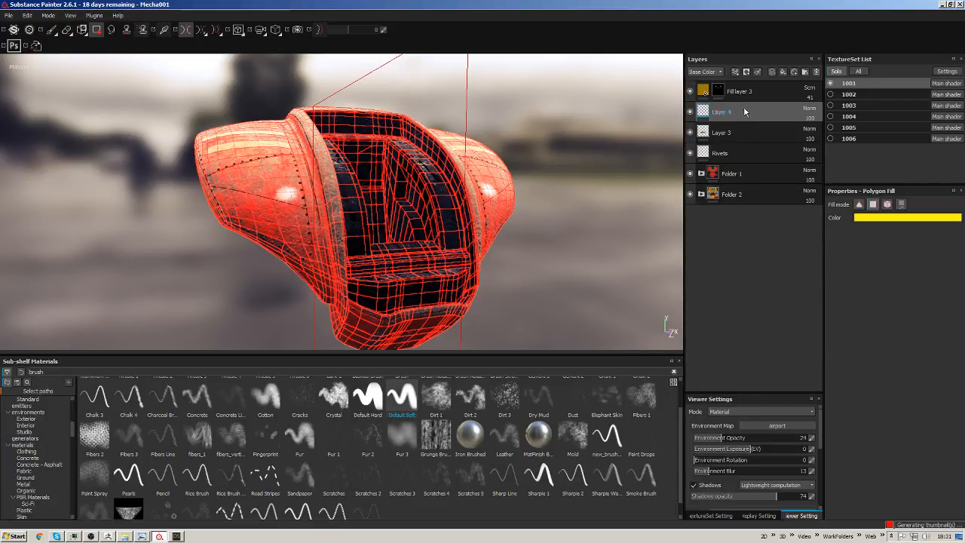
pyautogui.click(52, 30)
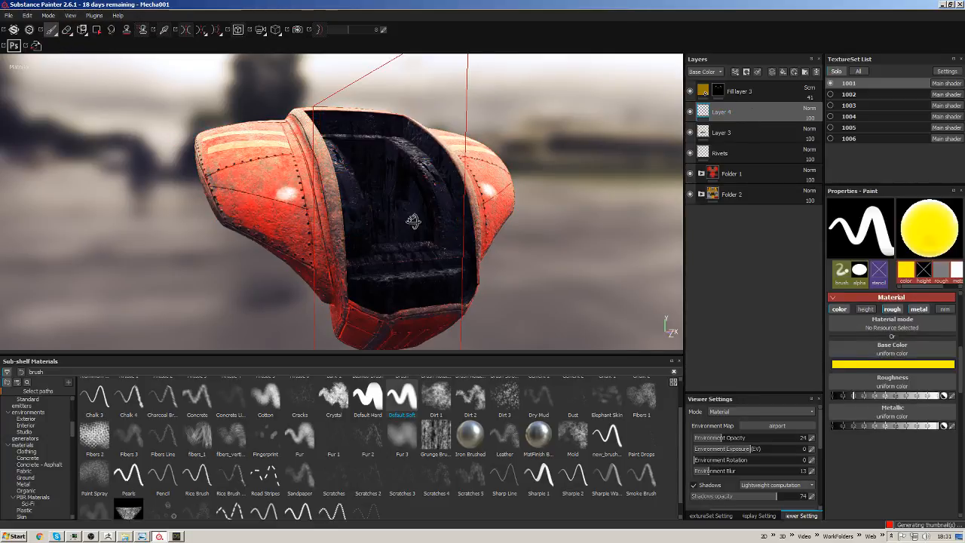
pyautogui.moveTo(414, 220)
pyautogui.keyDown('alt'); pyautogui.mouseDown()
pyautogui.moveTo(435, 214)
pyautogui.moveTo(415, 204)
pyautogui.mouseUp(); pyautogui.keyUp('alt')
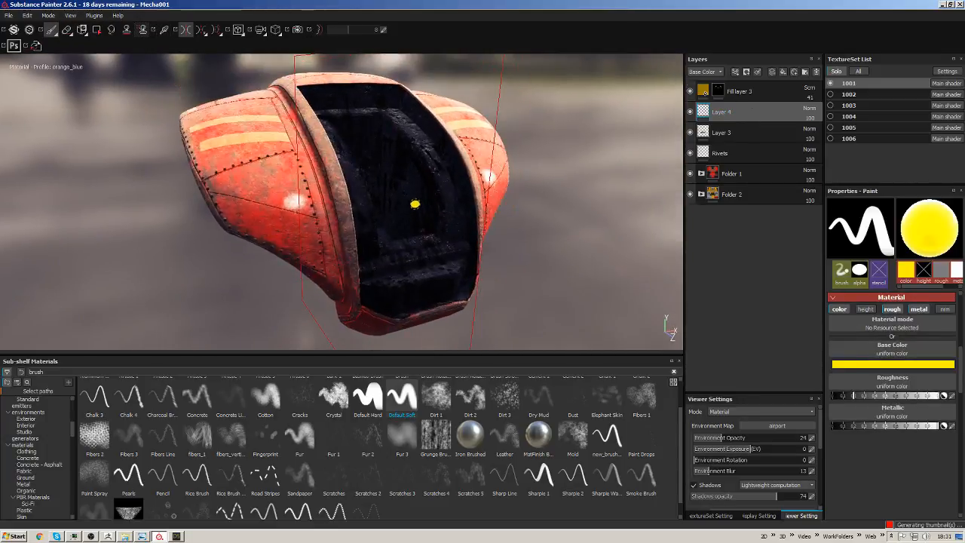
pyautogui.click(82, 32)
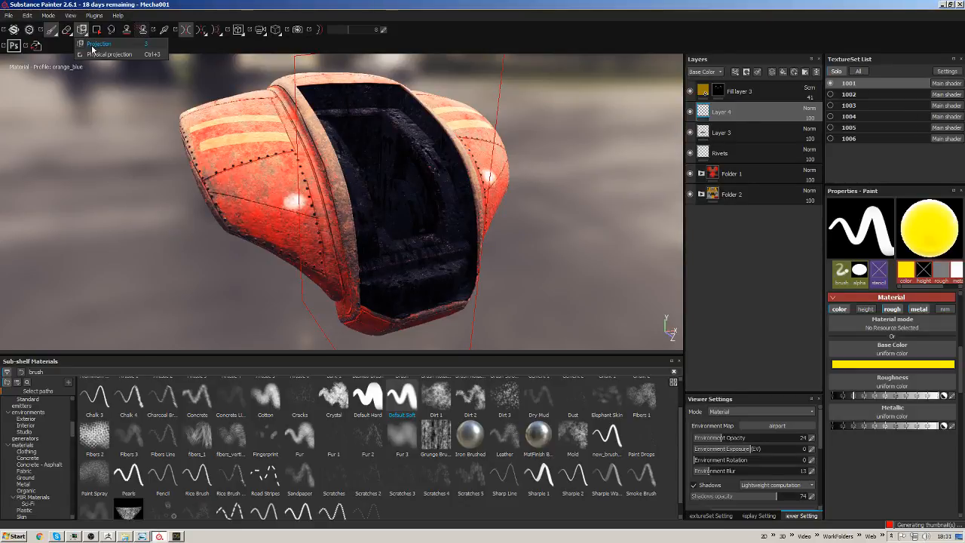
pyautogui.click(97, 44)
pyautogui.moveTo(401, 196)
pyautogui.keyDown('alt'); pyautogui.mouseDown()
pyautogui.moveTo(413, 194)
pyautogui.moveTo(420, 211)
pyautogui.moveTo(408, 185)
pyautogui.mouseUp(); pyautogui.keyUp('alt')
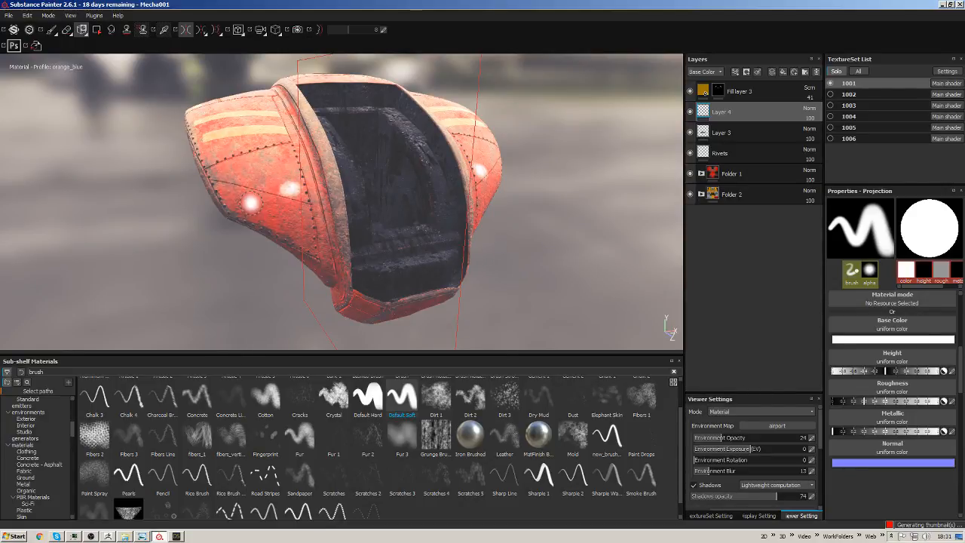
# Search the shelf for "sym" and load the radiation warning sign as the projection brush's alpha.
pyautogui.scroll(5, 63, 474)
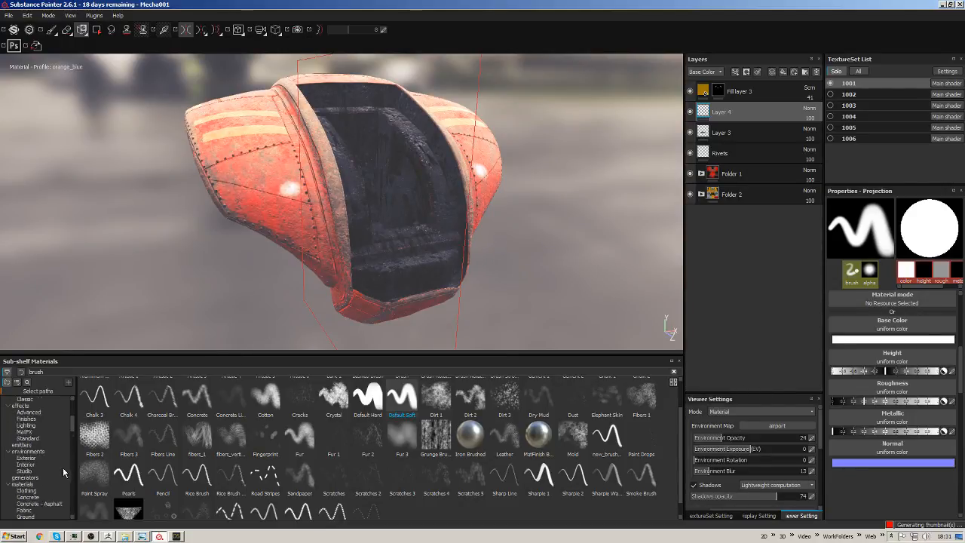
pyautogui.moveTo(45, 371); pyautogui.dragTo(18, 376)
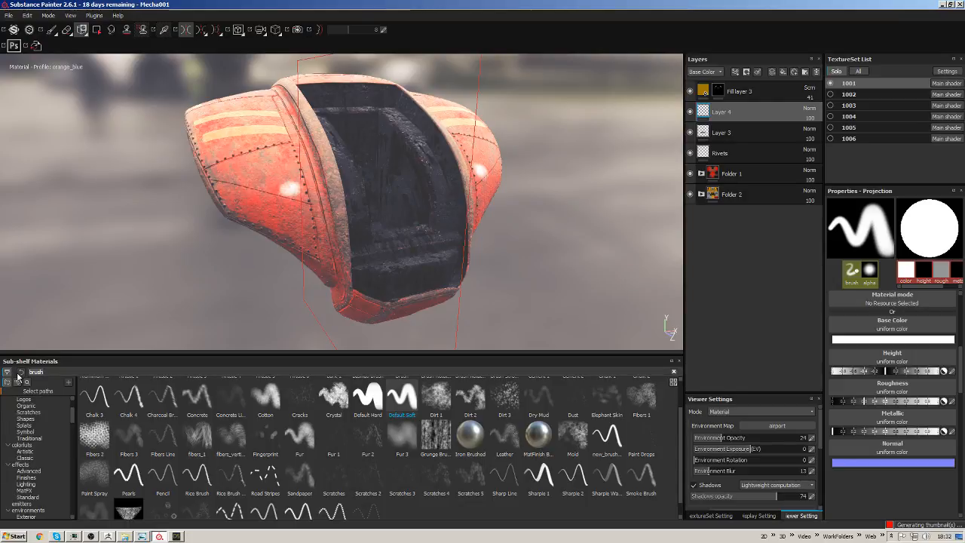
pyautogui.write('sym')
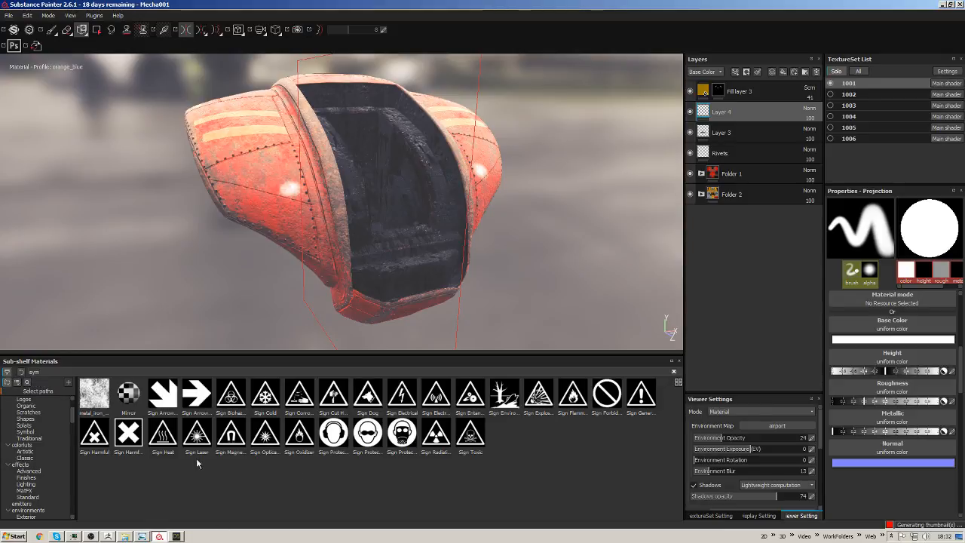
pyautogui.click(438, 435)
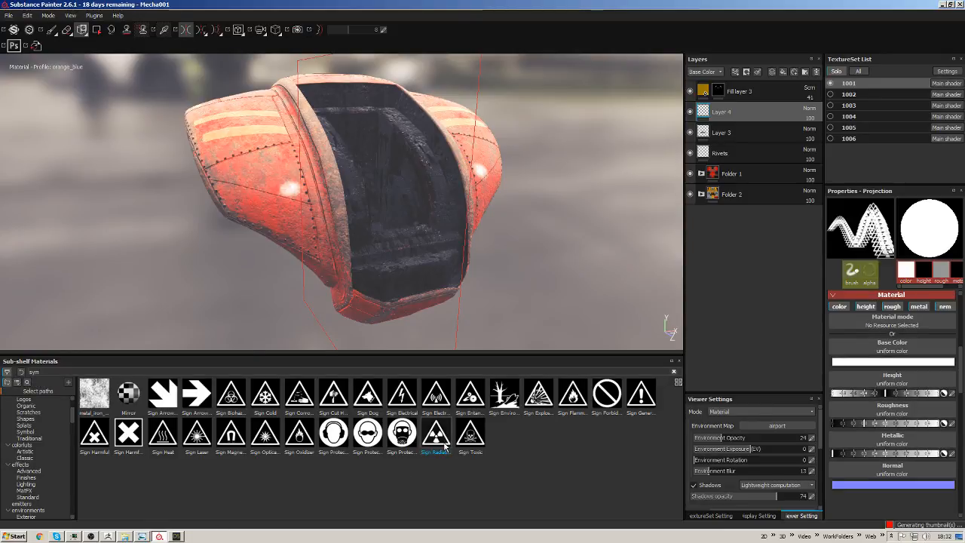
pyautogui.rightClick(445, 442)
pyautogui.click(546, 477)
pyautogui.click(447, 438)
pyautogui.keyDown('alt'); pyautogui.moveTo(468, 241); pyautogui.dragTo(415, 234); pyautogui.keyUp('alt')
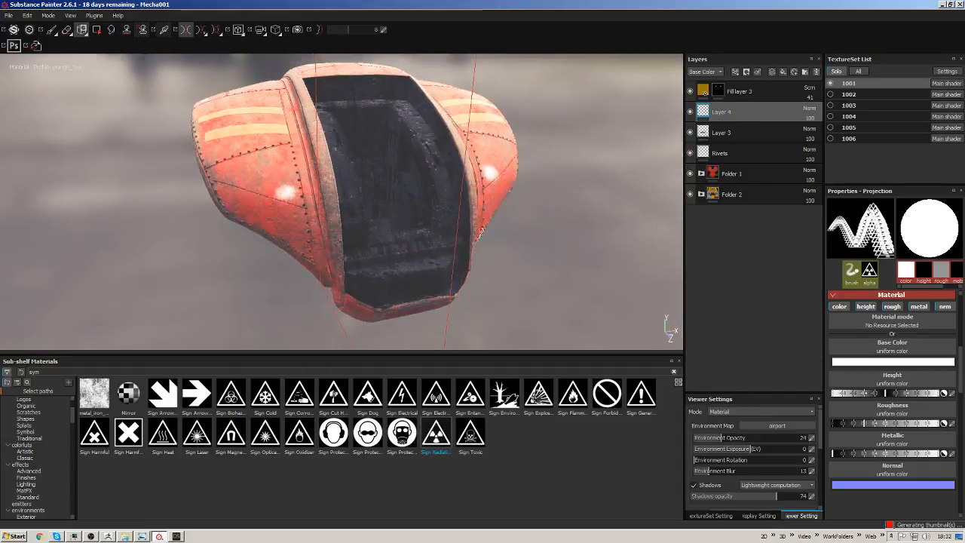
# Try painting the radiation sign onto the riveted side panel with Physical projection, and undo it.
pyautogui.click(81, 30)
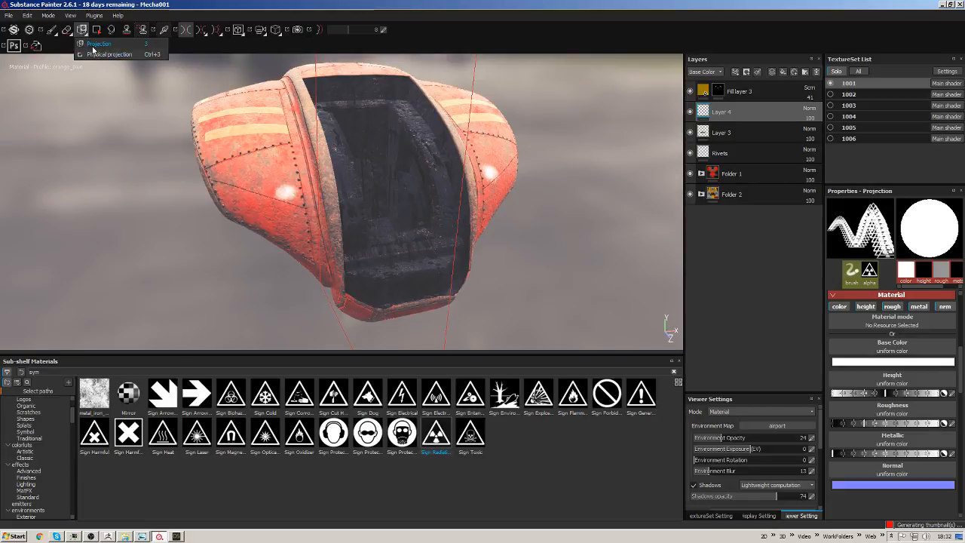
pyautogui.click(98, 54)
pyautogui.moveTo(275, 155)
pyautogui.keyDown('alt'); pyautogui.mouseDown()
pyautogui.moveTo(298, 190)
pyautogui.moveTo(276, 201)
pyautogui.mouseUp(); pyautogui.keyUp('alt')
pyautogui.scroll(3, 297, 191)
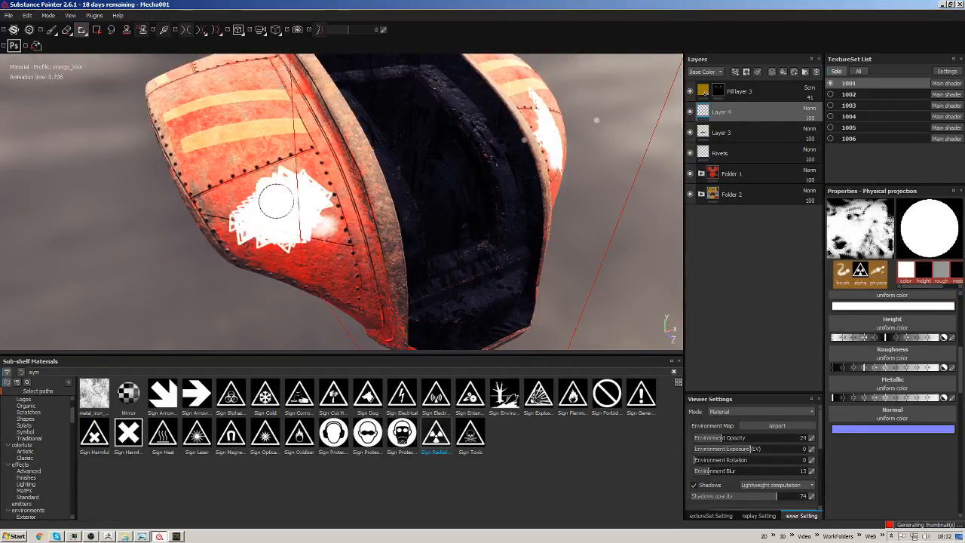
pyautogui.hotkey('ctrl', 'z')
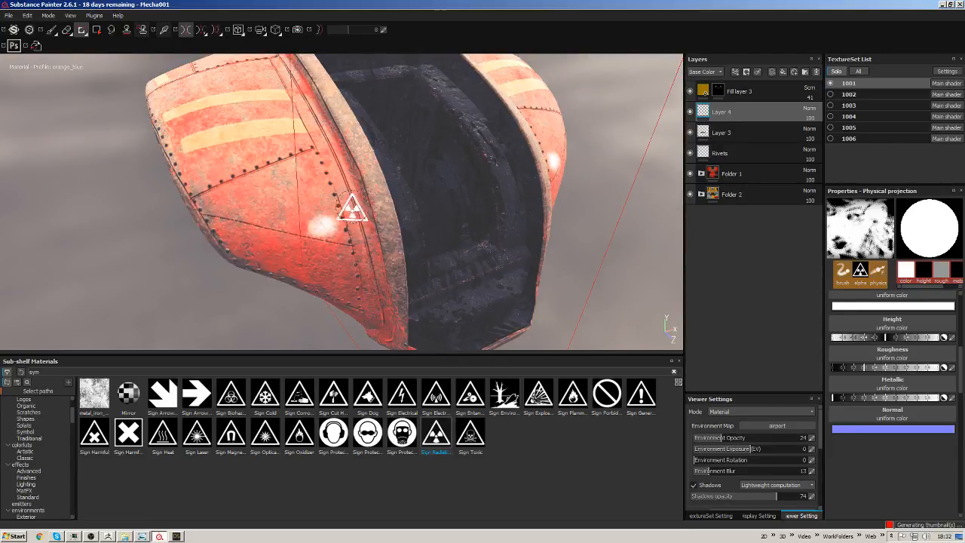
pyautogui.keyDown('alt'); pyautogui.moveTo(351, 207); pyautogui.dragTo(445, 226); pyautogui.keyUp('alt')
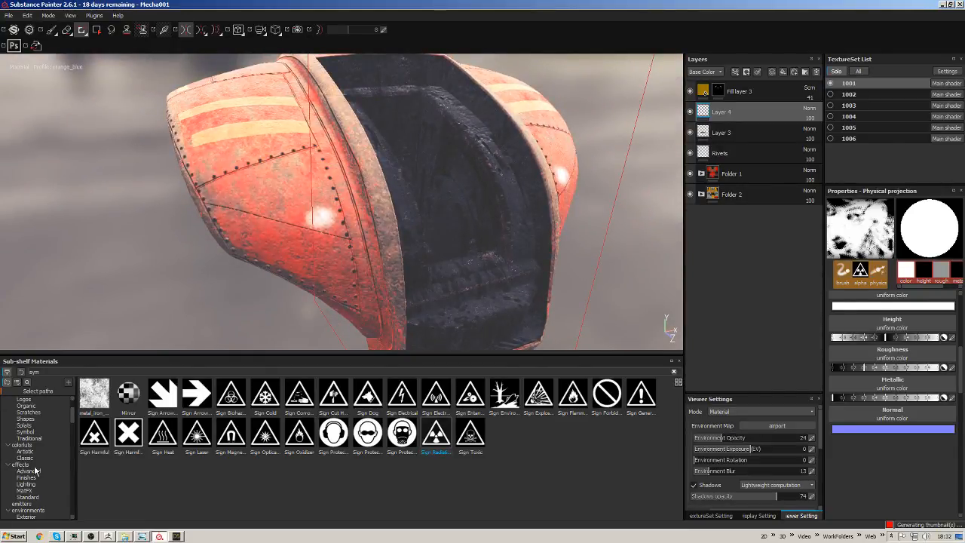
# Collapse the unneeded shelf categories, show the brushes presets and choose the Default Hard brush.
pyautogui.scroll(3, 37, 410)
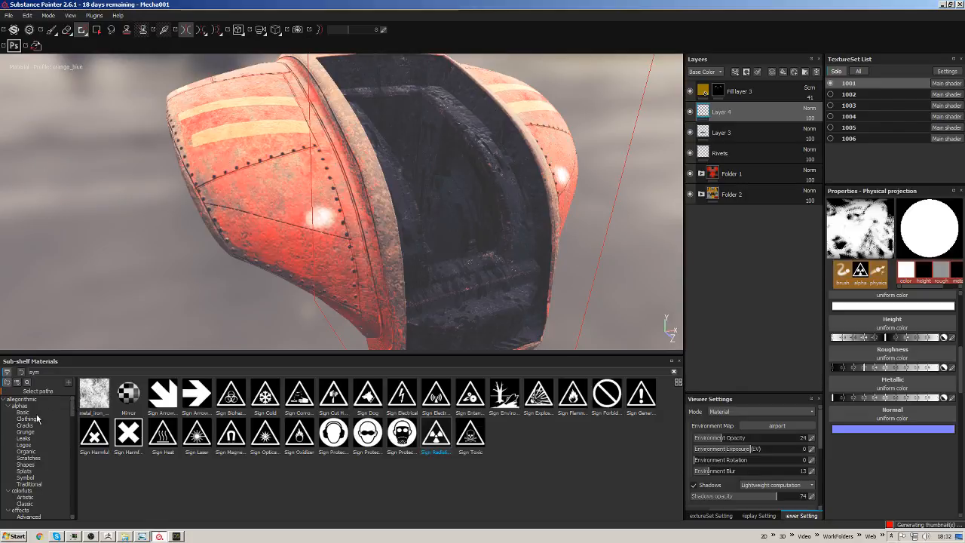
pyautogui.click(7, 406)
pyautogui.click(8, 413)
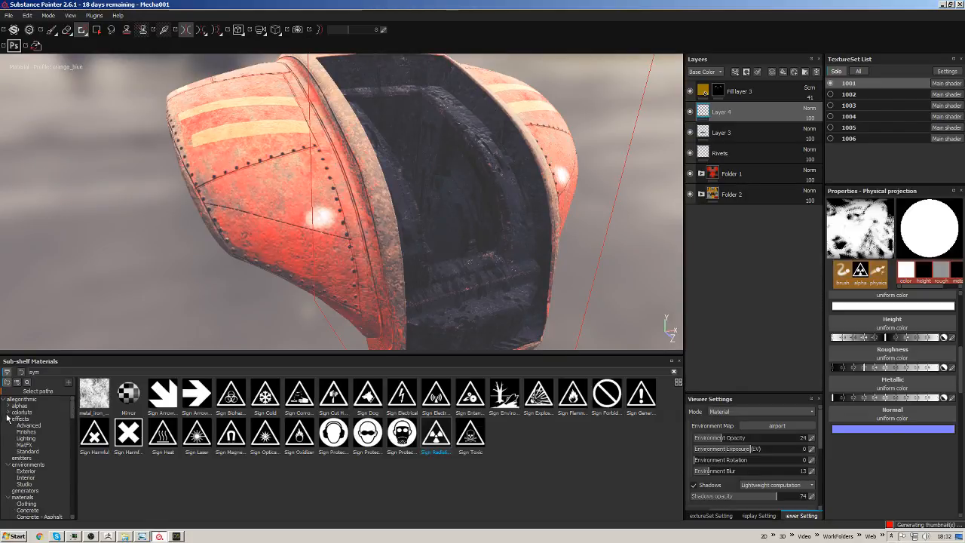
pyautogui.click(8, 420)
pyautogui.click(8, 432)
pyautogui.click(8, 445)
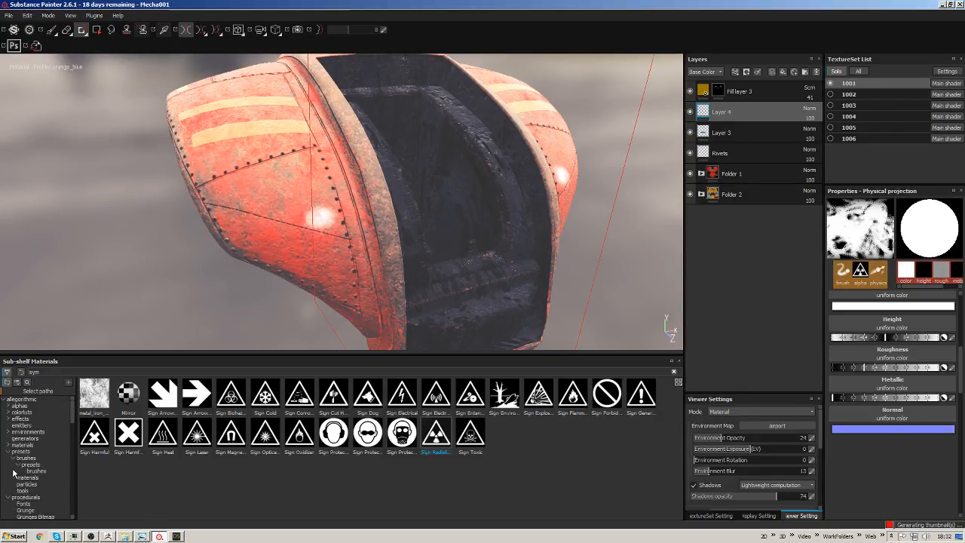
pyautogui.click(35, 472)
pyautogui.click(31, 464)
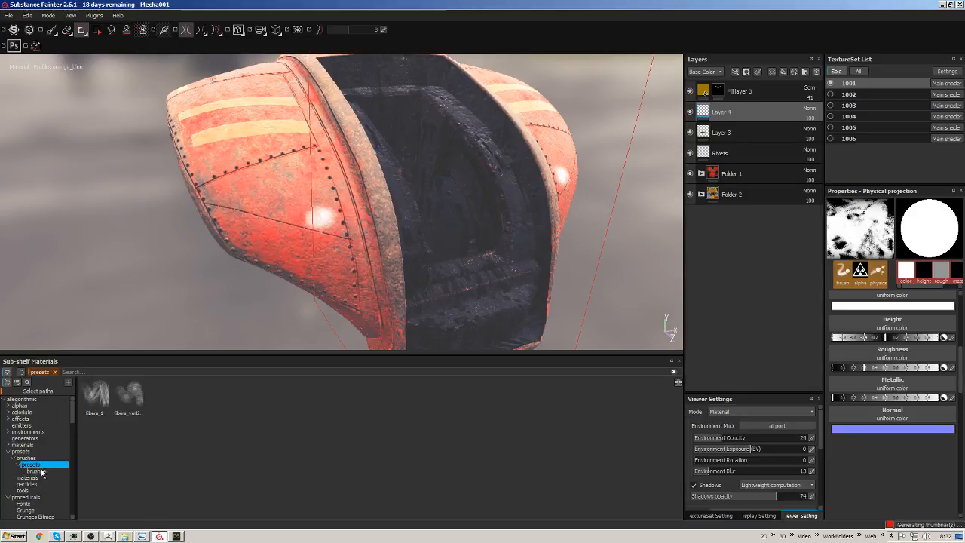
pyautogui.click(34, 459)
pyautogui.click(196, 436)
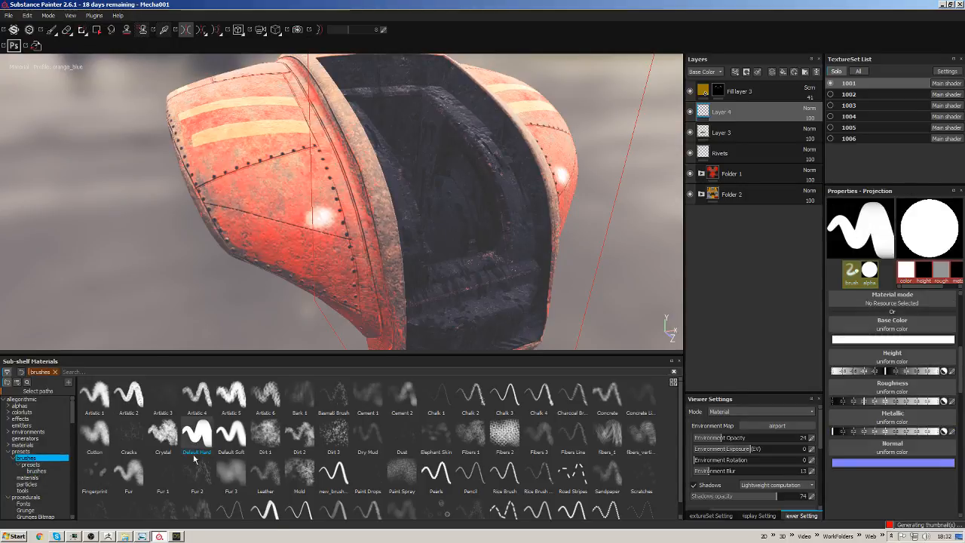
# Try a short Default Hard projection stroke on the riveted side panel, and undo it.
pyautogui.keyDown('alt'); pyautogui.moveTo(399, 231); pyautogui.dragTo(365, 245); pyautogui.keyUp('alt')
pyautogui.moveTo(280, 191); pyautogui.dragTo(296, 184)
pyautogui.hotkey('ctrl', 'z')
pyautogui.keyDown('alt'); pyautogui.moveTo(437, 305); pyautogui.dragTo(302, 301); pyautogui.keyUp('alt')
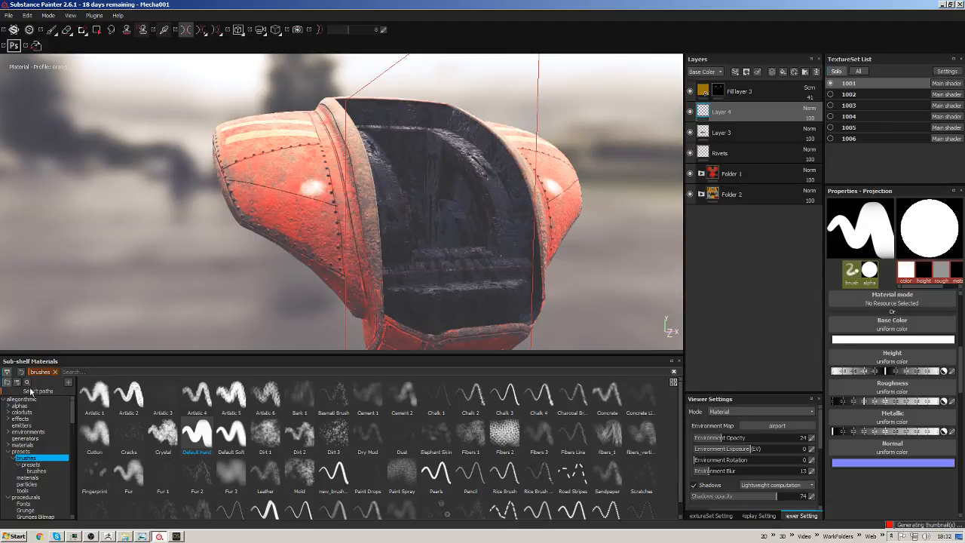
# Collapse the presets, procedurals and textures categories in the shelf, and look through the textures, smart materials and shaders.
pyautogui.click(9, 452)
pyautogui.click(9, 458)
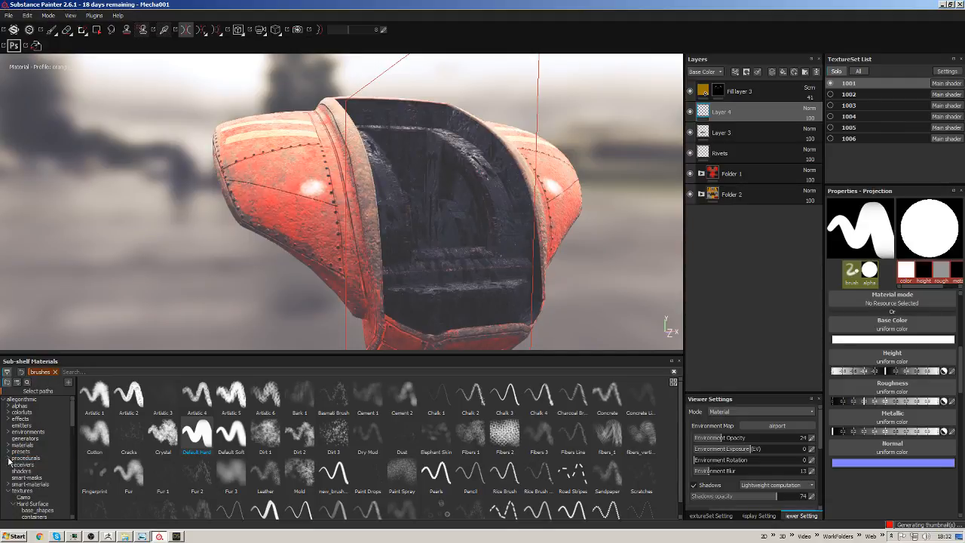
pyautogui.click(9, 491)
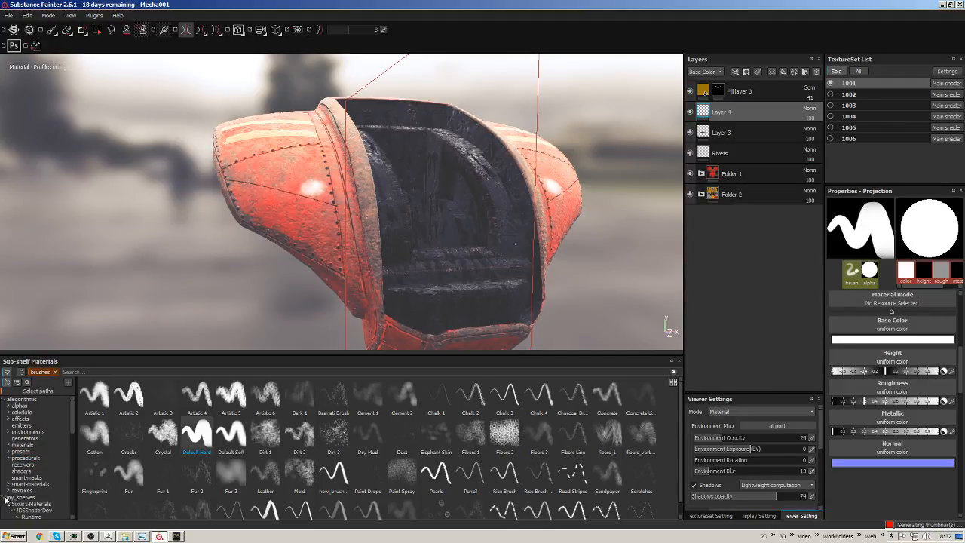
pyautogui.click(21, 491)
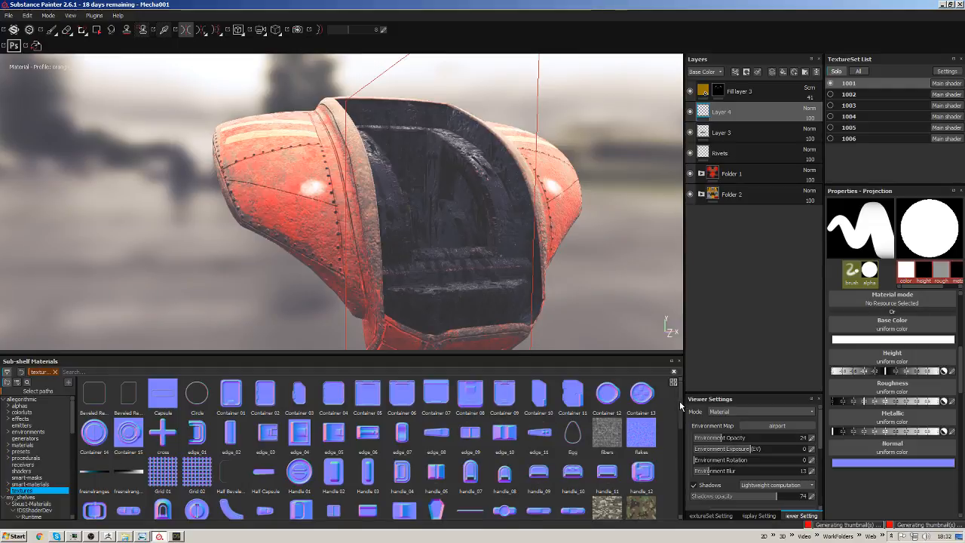
pyautogui.scroll(-2, 675, 398)
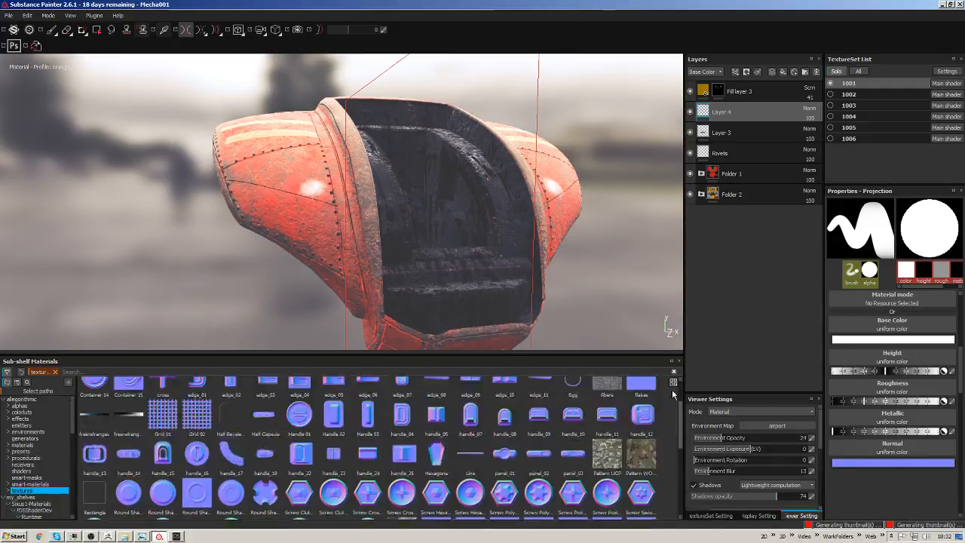
pyautogui.click(29, 484)
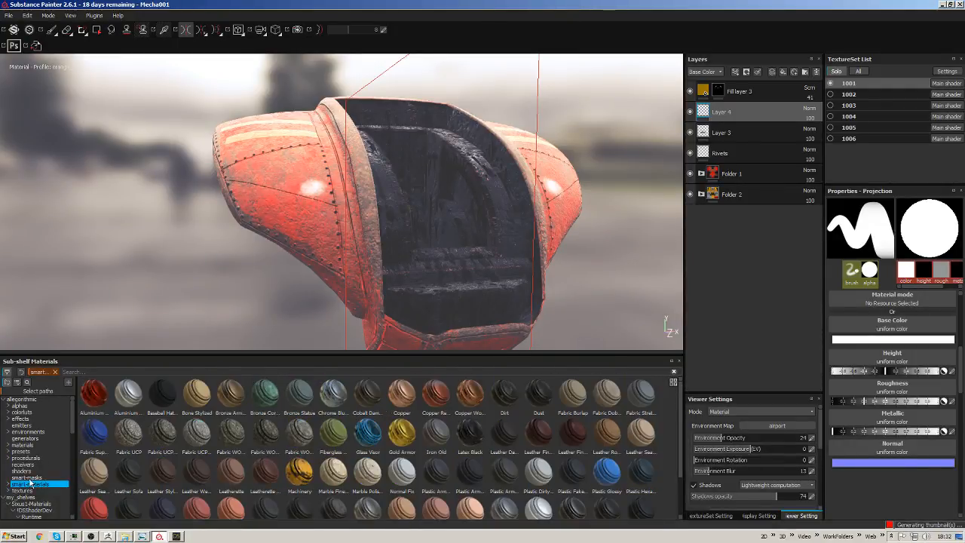
pyautogui.click(23, 471)
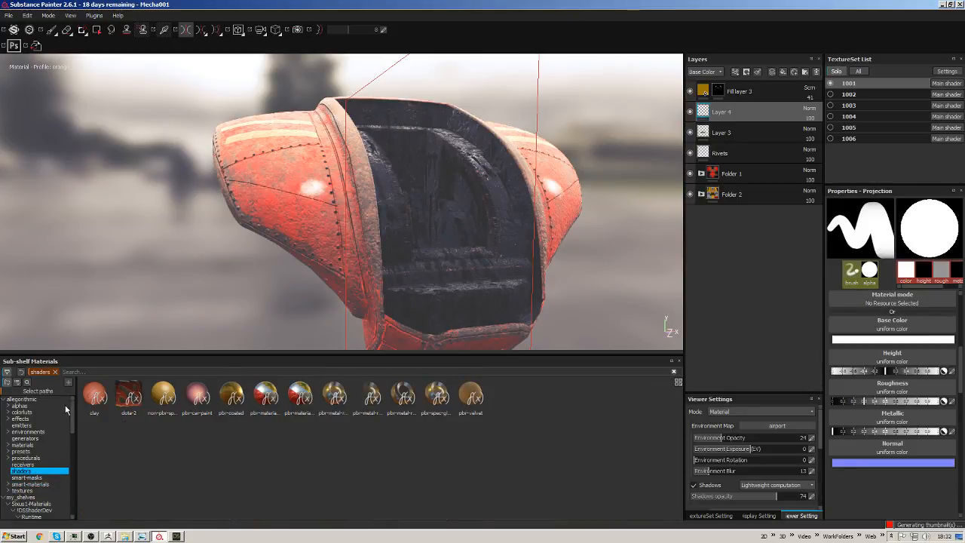
# Show the shelf's alphas and load Sign Radiation as the projection brush's alpha.
pyautogui.click(23, 406)
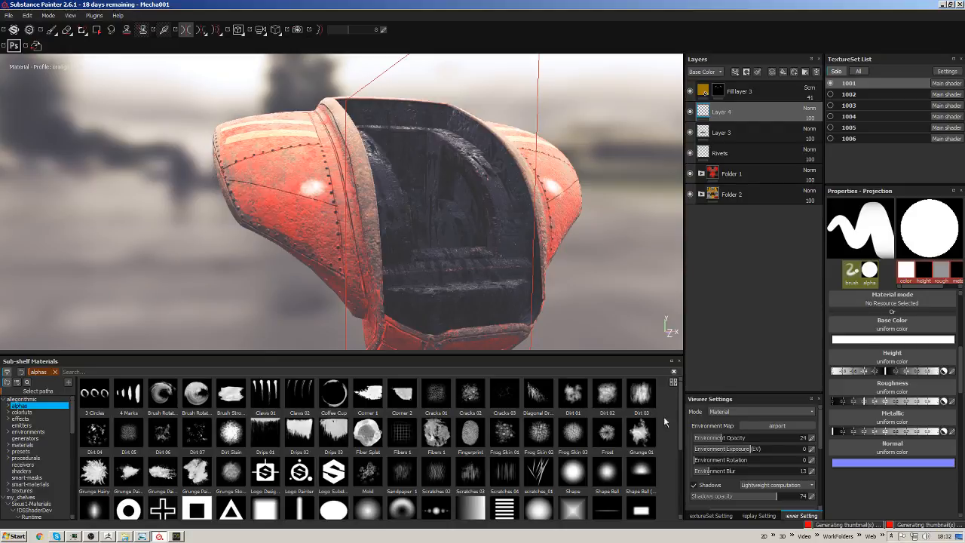
pyautogui.scroll(-3, 673, 448)
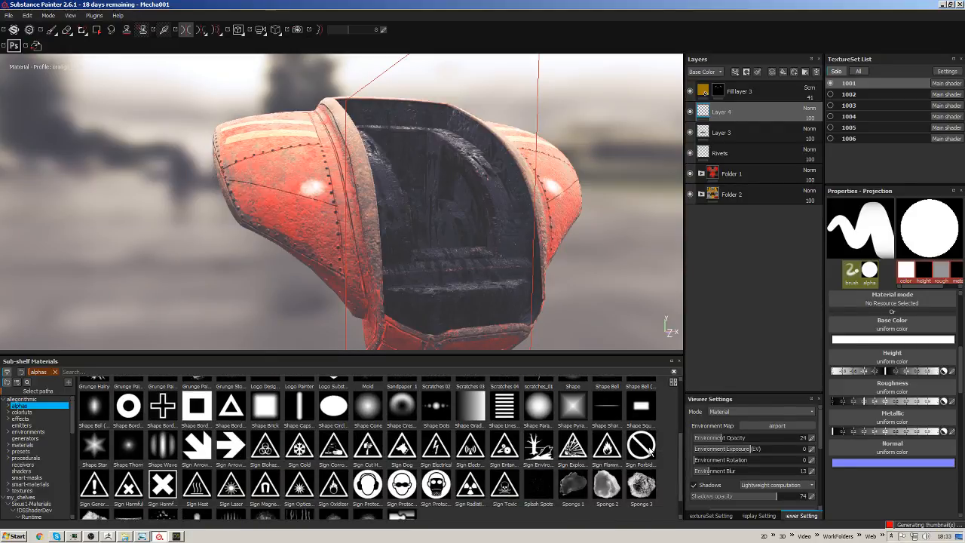
pyautogui.scroll(-1, 680, 445)
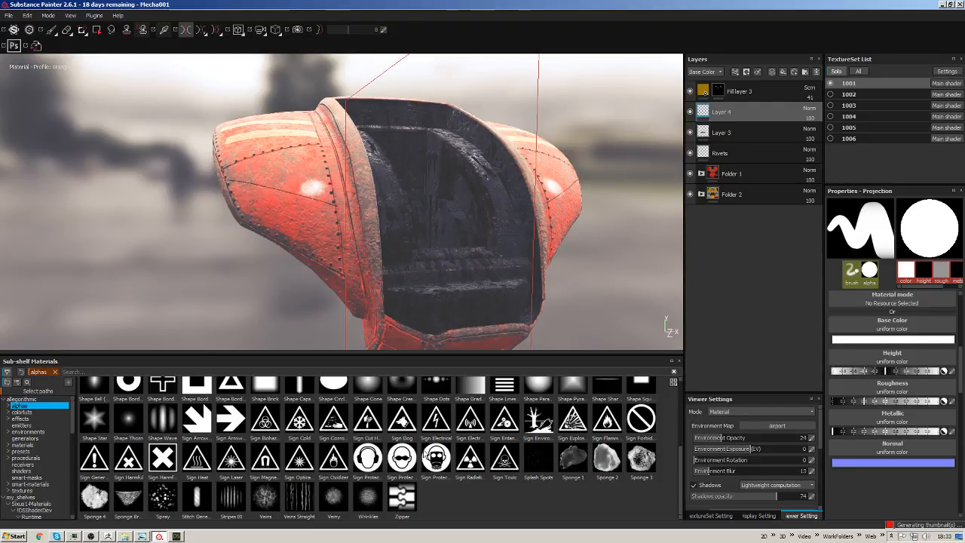
pyautogui.click(470, 458)
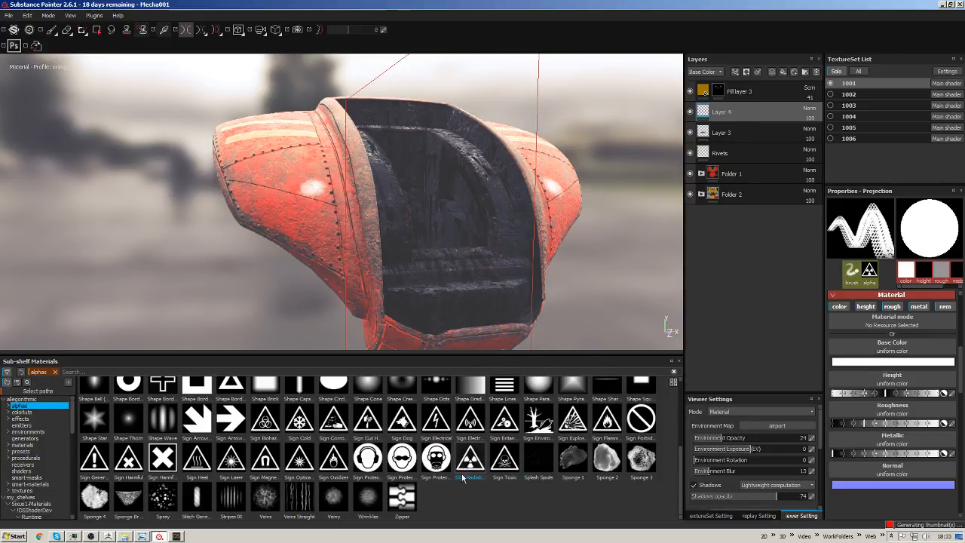
pyautogui.click(70, 15)
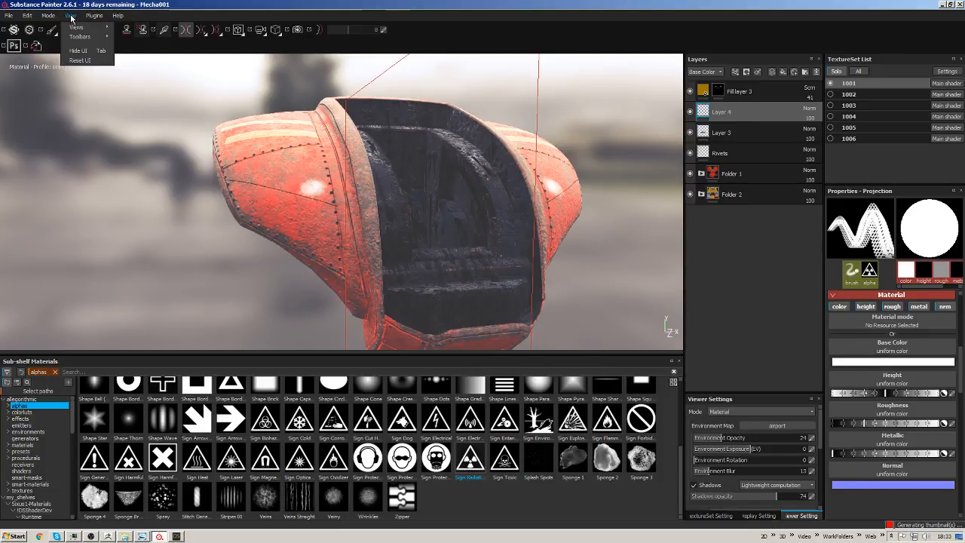
pyautogui.click(70, 16)
pyautogui.click(27, 15)
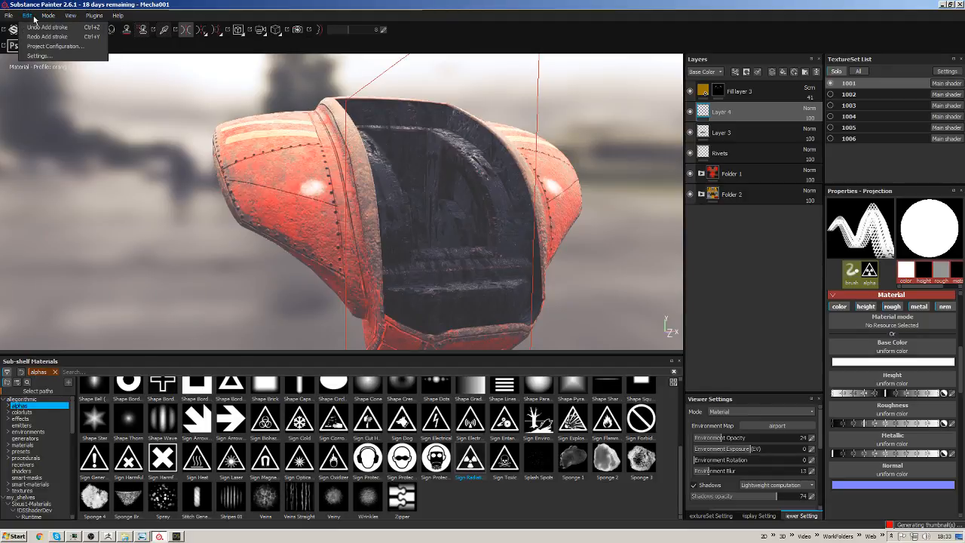
pyautogui.click(61, 38)
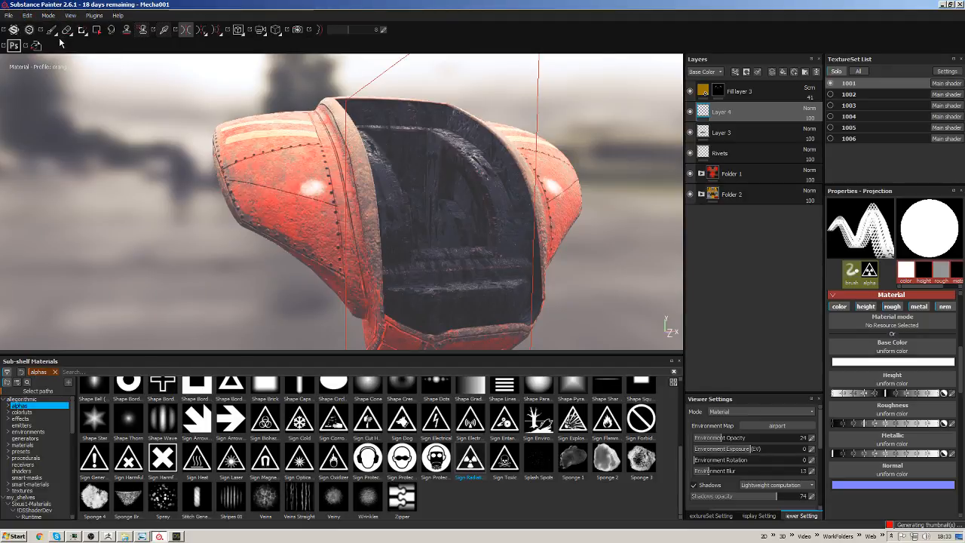
# Choose the standard Projection tool, and clear and reassign its Sign Radiation brush alpha.
pyautogui.click(86, 35)
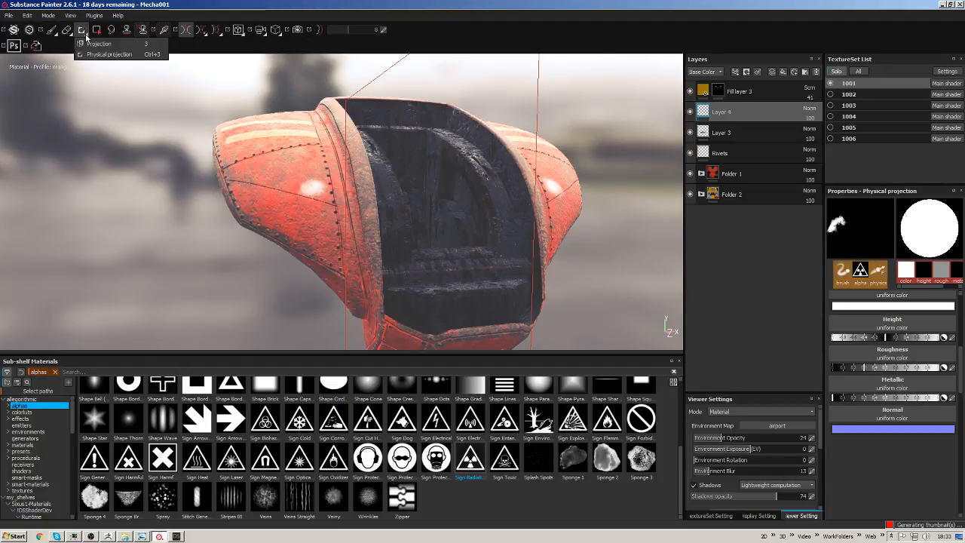
pyautogui.click(96, 43)
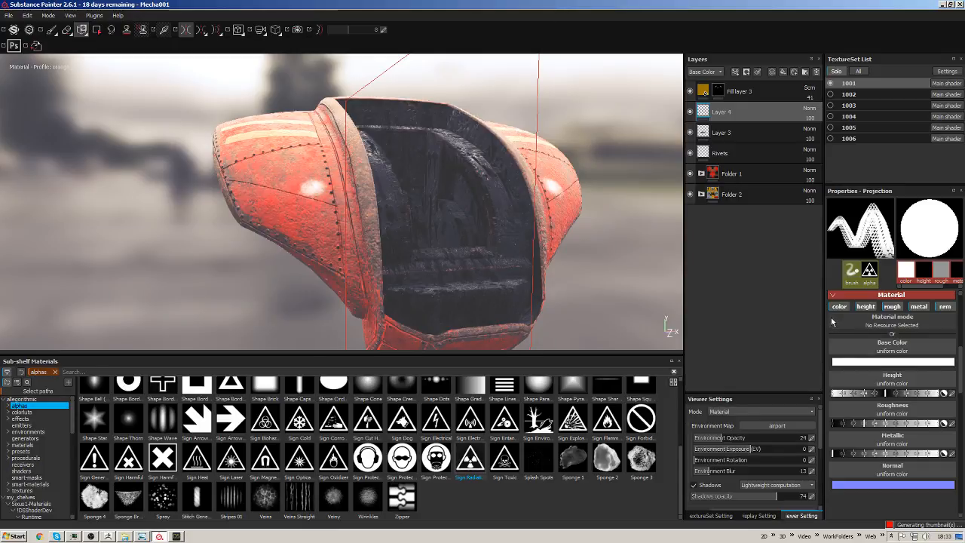
pyautogui.click(873, 274)
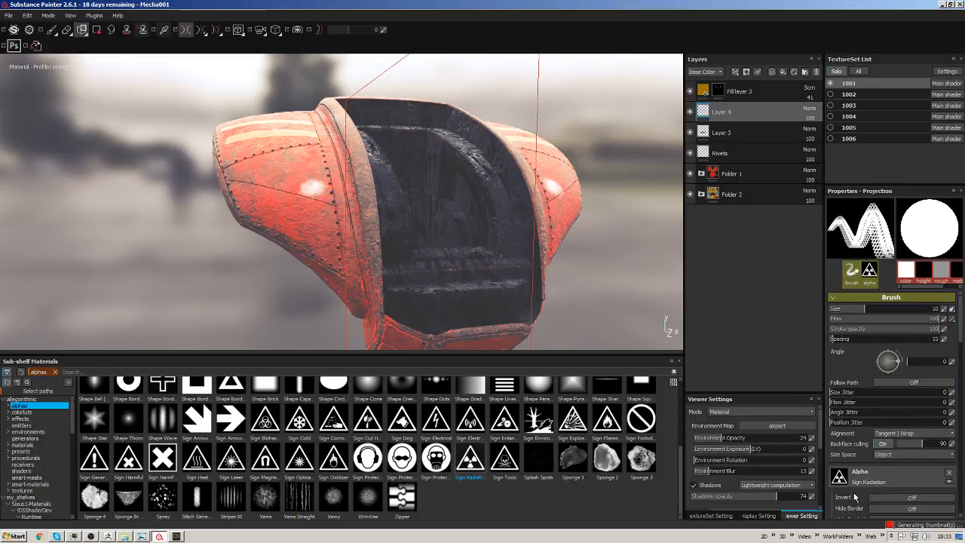
pyautogui.click(949, 473)
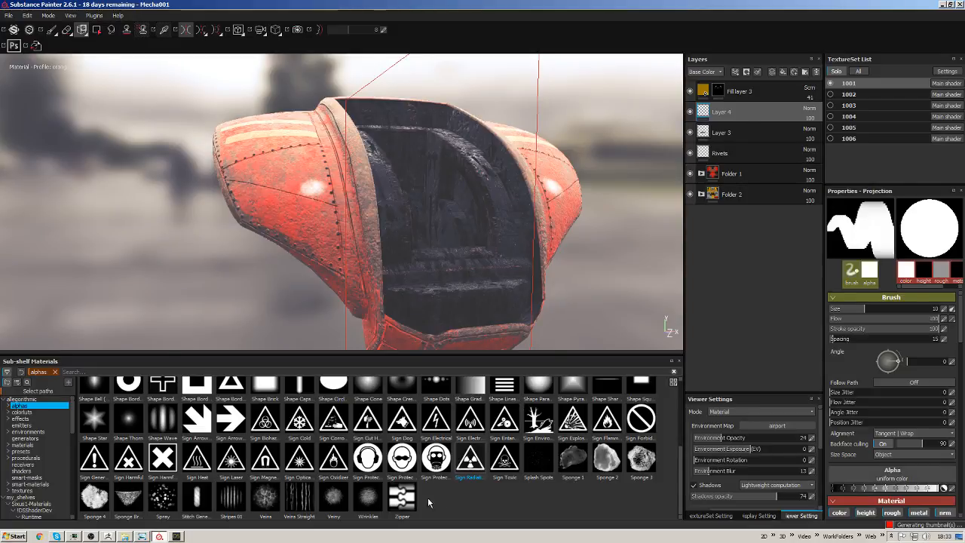
pyautogui.click(474, 454)
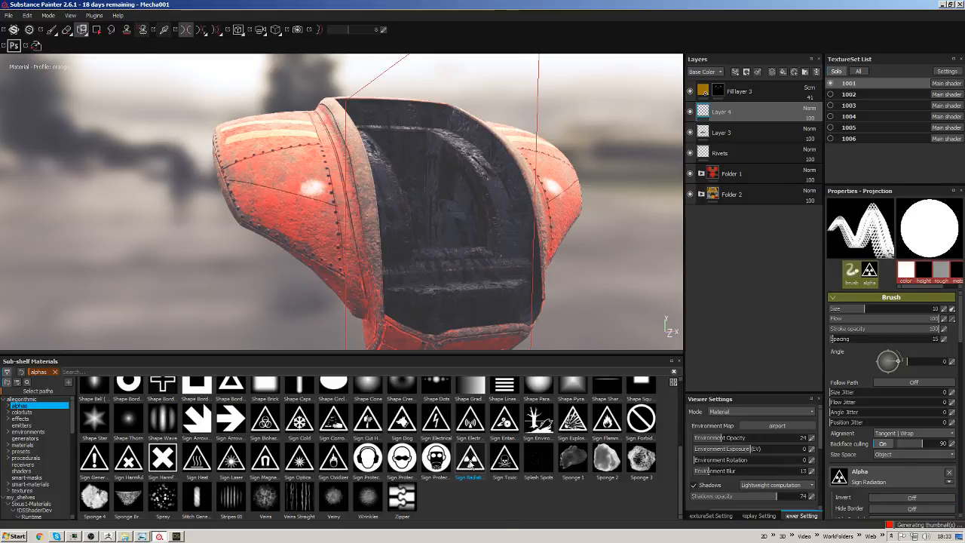
pyautogui.rightClick(474, 454)
pyautogui.click(475, 454)
# Enlarge the settings area and examine the display, texture set and viewer settings, including the common shader parameters.
pyautogui.moveTo(742, 393); pyautogui.dragTo(742, 197)
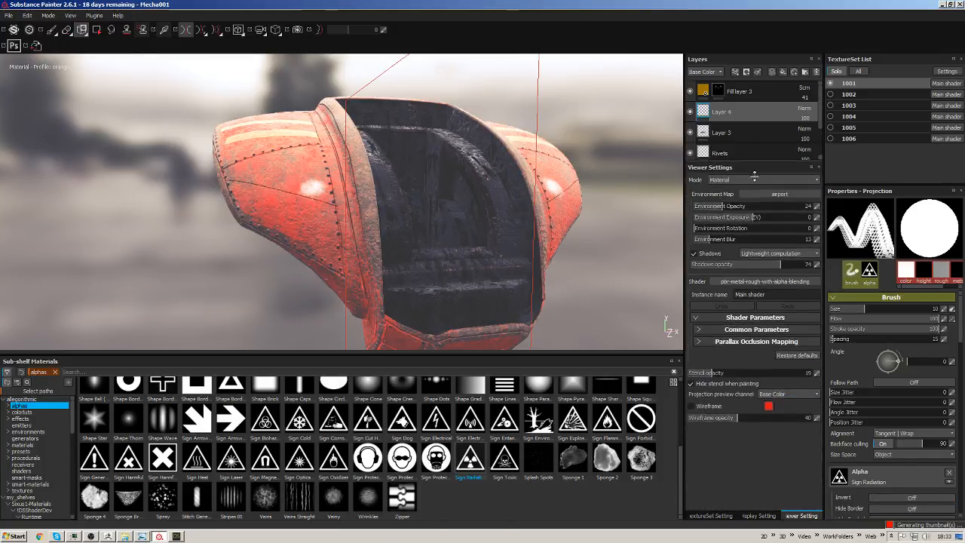
pyautogui.click(773, 516)
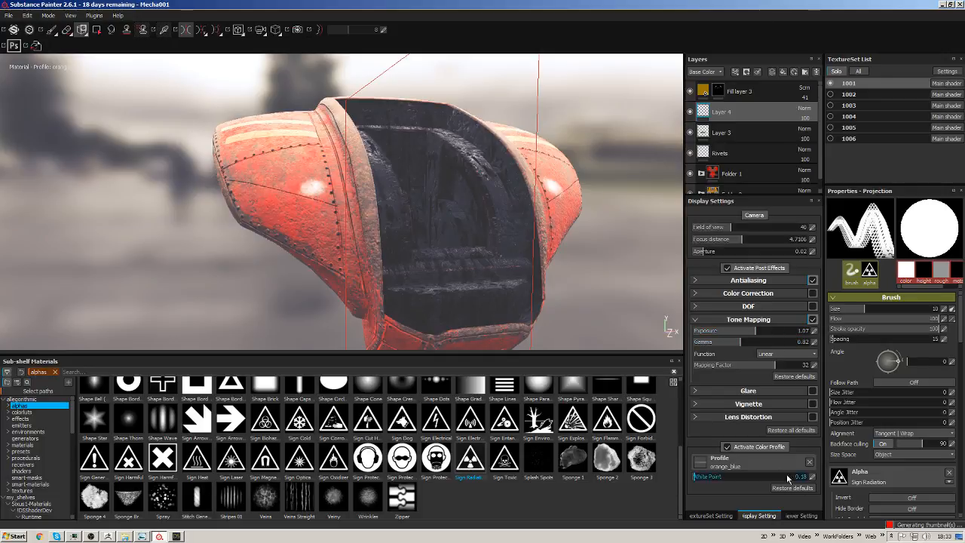
pyautogui.click(709, 517)
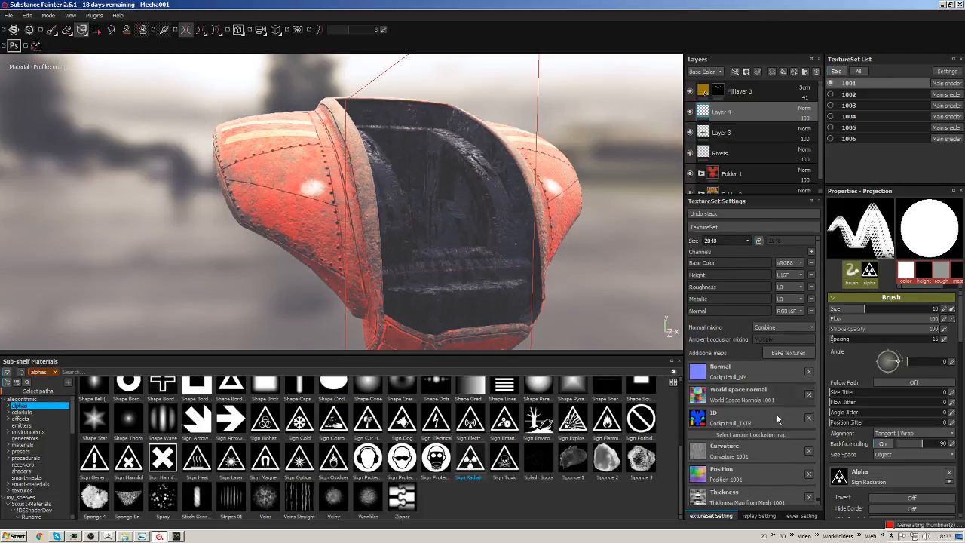
pyautogui.click(802, 518)
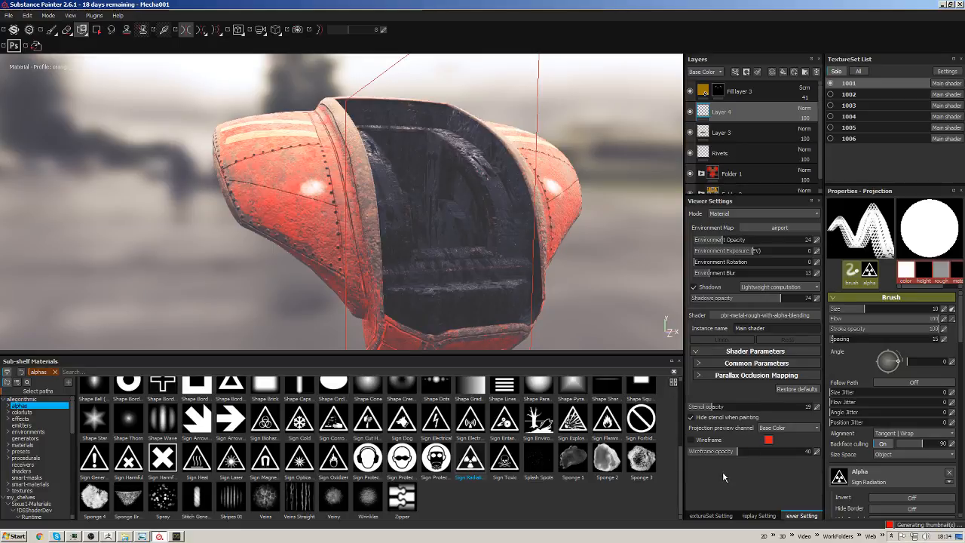
pyautogui.click(760, 516)
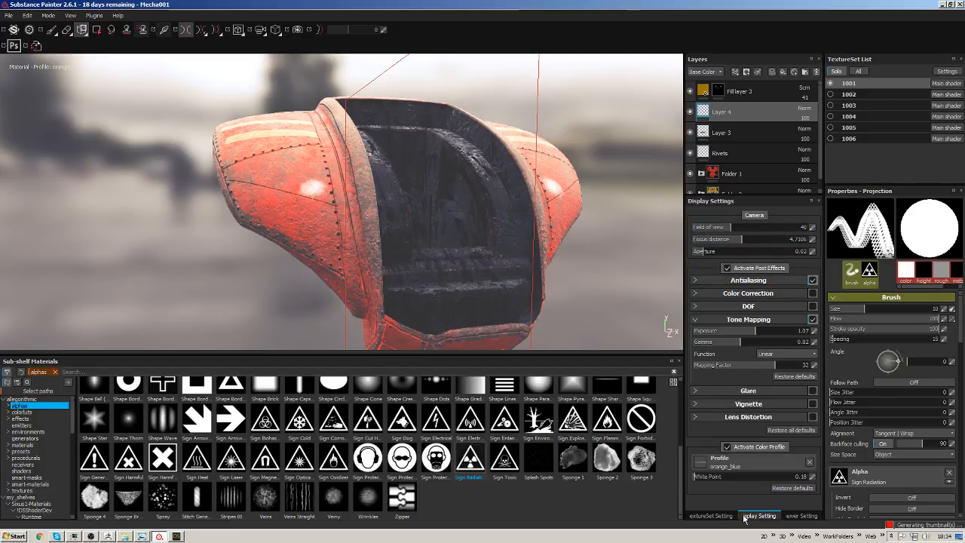
pyautogui.click(712, 517)
pyautogui.click(760, 517)
pyautogui.click(712, 517)
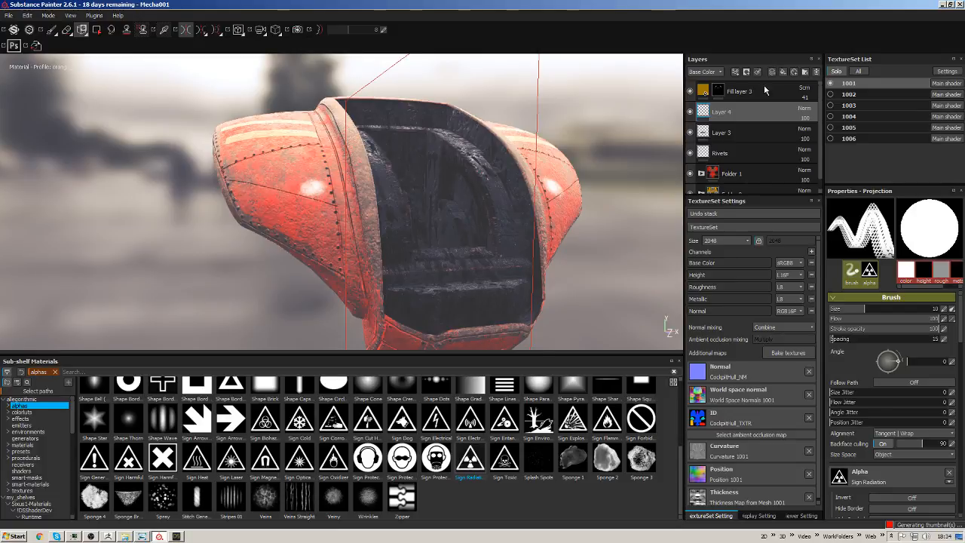
pyautogui.click(759, 517)
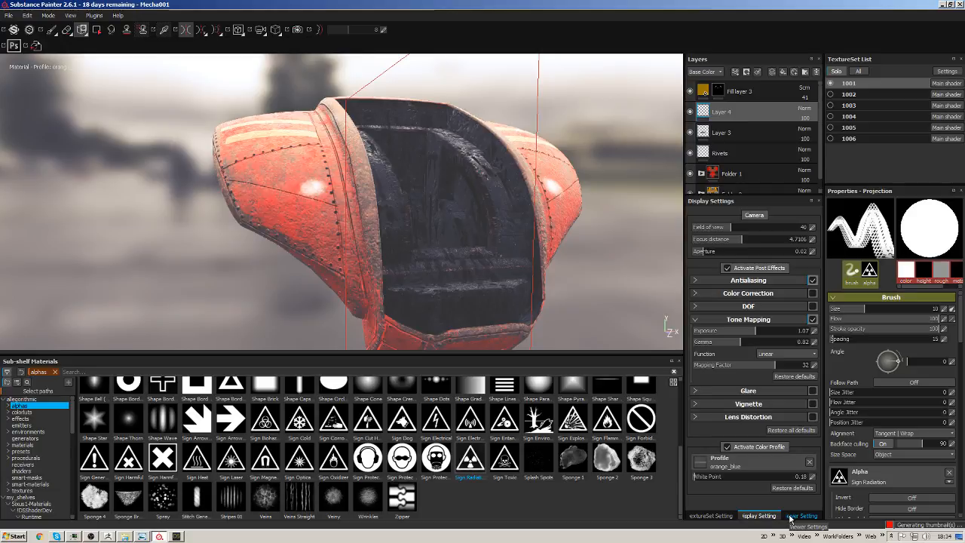
pyautogui.click(803, 516)
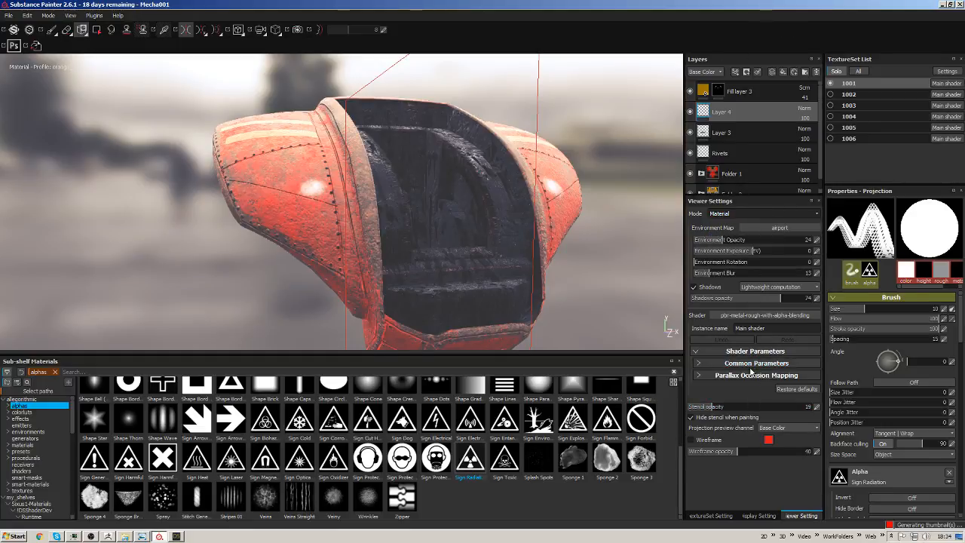
pyautogui.click(752, 363)
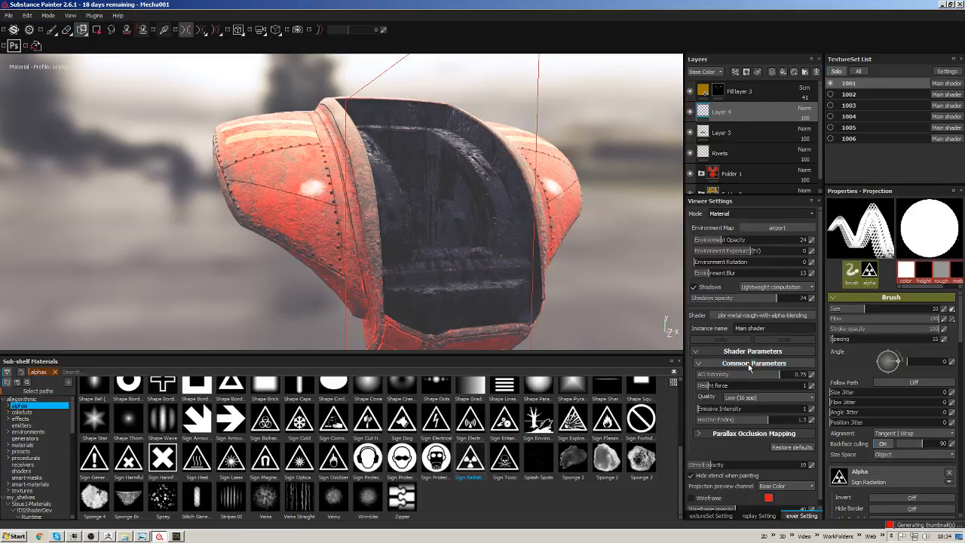
pyautogui.click(751, 365)
pyautogui.click(748, 352)
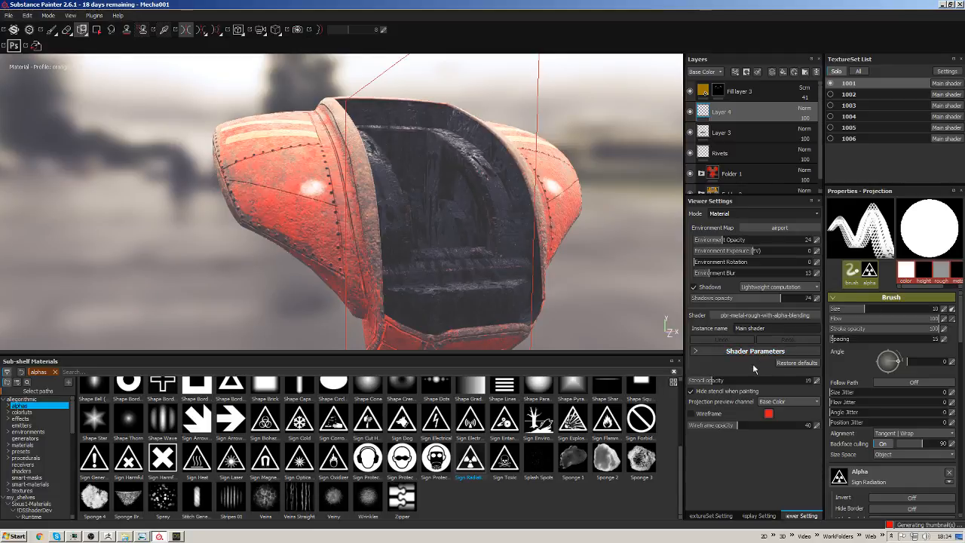
pyautogui.moveTo(460, 211)
pyautogui.keyDown('alt'); pyautogui.mouseDown()
pyautogui.moveTo(440, 166)
pyautogui.moveTo(426, 215)
pyautogui.moveTo(392, 232)
pyautogui.mouseUp(); pyautogui.keyUp('alt')
pyautogui.keyDown('alt'); pyautogui.moveTo(350, 129); pyautogui.dragTo(577, 119); pyautogui.keyUp('alt')
pyautogui.click(48, 16)
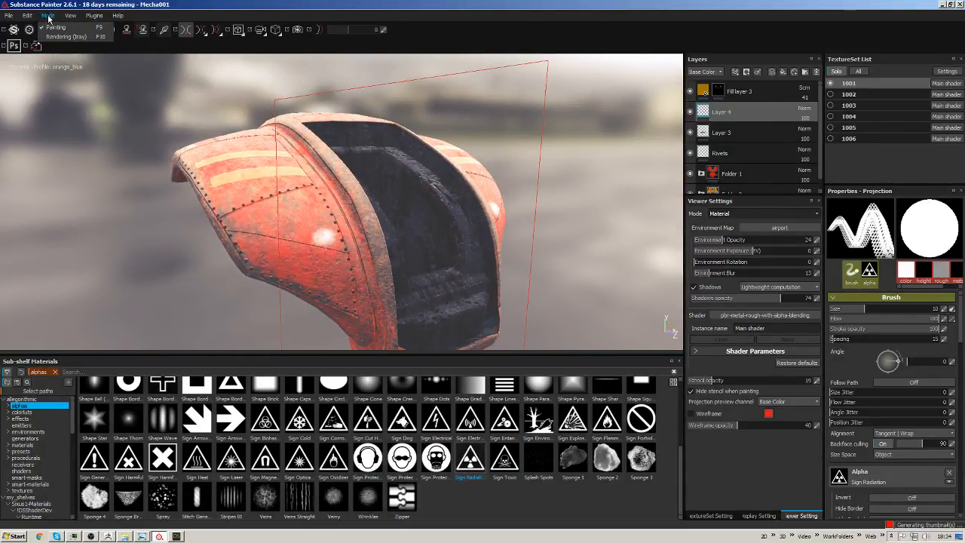
pyautogui.moveTo(26, 17)
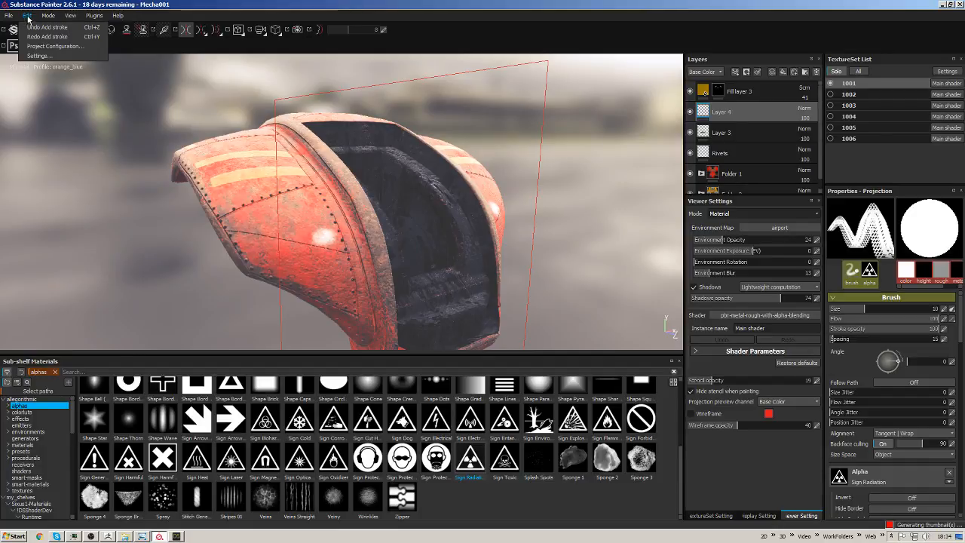
pyautogui.moveTo(72, 17)
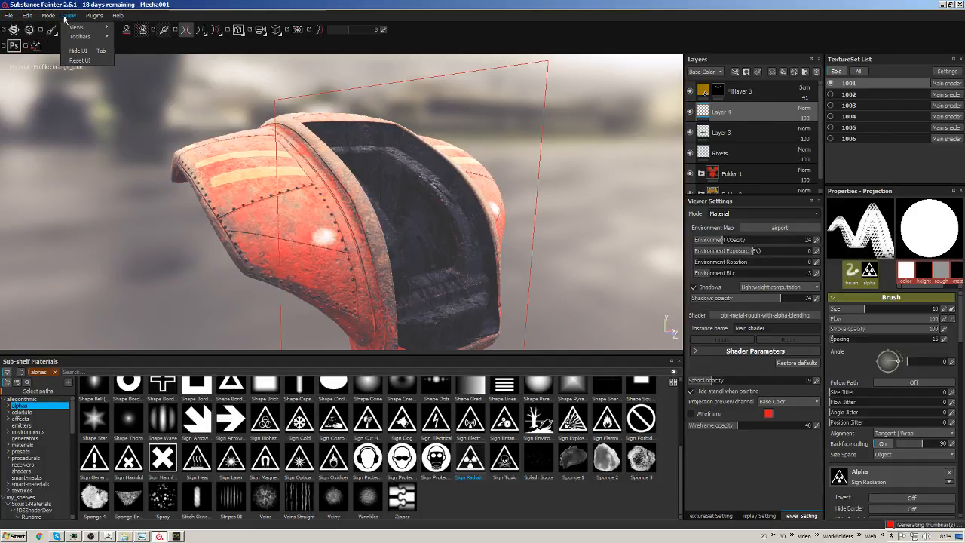
pyautogui.moveTo(104, 18)
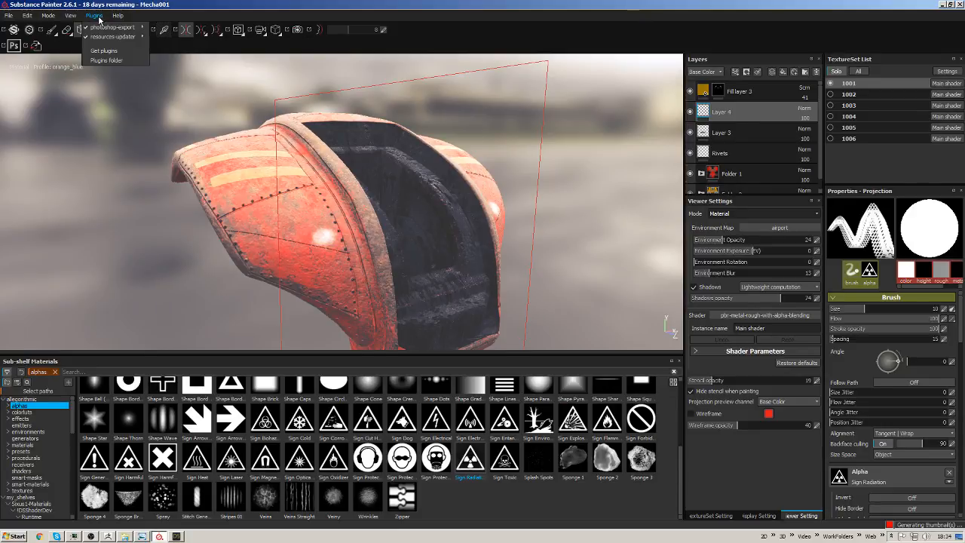
pyautogui.click(137, 6)
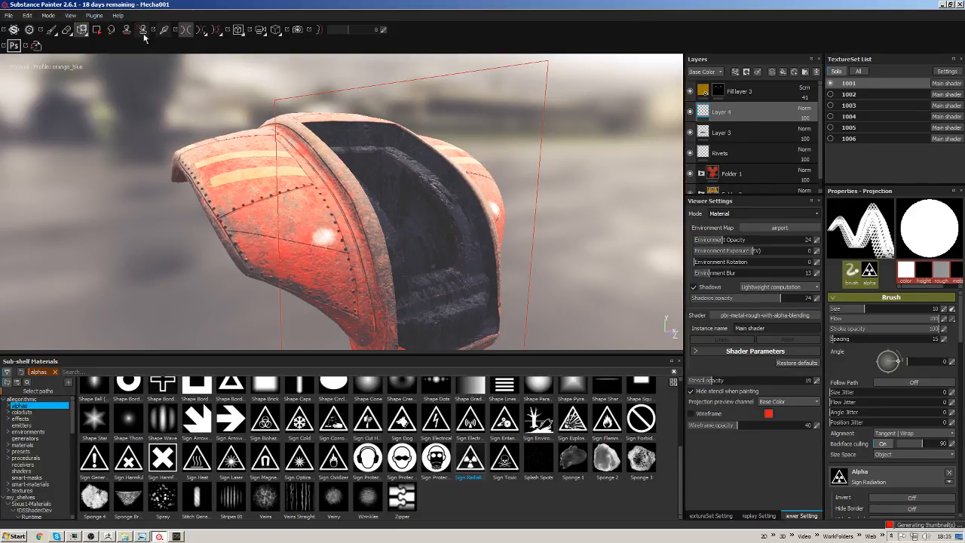
# Set the projection brush size to 19 for the riveted red panel beside the short yellow stripe.
pyautogui.keyDown('alt'); pyautogui.moveTo(445, 232); pyautogui.dragTo(488, 217); pyautogui.keyUp('alt')
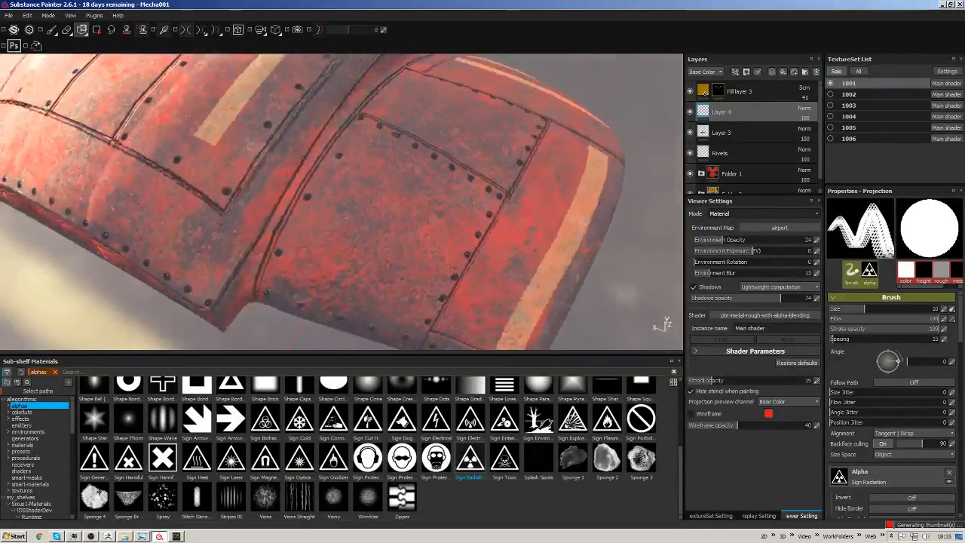
pyautogui.moveTo(467, 233)
pyautogui.keyDown('alt'); pyautogui.mouseDown()
pyautogui.moveTo(248, 207)
pyautogui.moveTo(409, 303)
pyautogui.moveTo(323, 179)
pyautogui.moveTo(493, 249)
pyautogui.moveTo(463, 214)
pyautogui.mouseUp(); pyautogui.keyUp('alt')
pyautogui.keyDown('ctrl'); pyautogui.moveTo(463, 214); pyautogui.dragTo(629, 225, button='right'); pyautogui.keyUp('ctrl')
pyautogui.moveTo(537, 220)
pyautogui.keyDown('alt'); pyautogui.mouseDown()
pyautogui.moveTo(511, 224)
pyautogui.moveTo(448, 168)
pyautogui.mouseUp(); pyautogui.keyUp('alt')
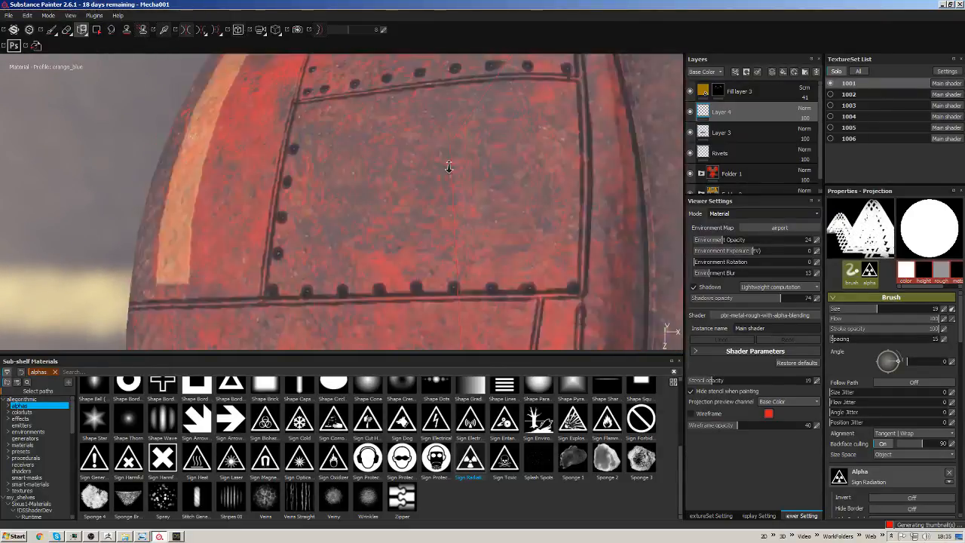
# Set the projection brush's base color to bright yellow with a hue of 0.153.
pyautogui.keyDown('alt'); pyautogui.moveTo(448, 169); pyautogui.dragTo(456, 191, button='right'); pyautogui.keyUp('alt')
pyautogui.moveTo(455, 191)
pyautogui.keyDown('alt'); pyautogui.mouseDown()
pyautogui.moveTo(476, 198)
pyautogui.moveTo(425, 190)
pyautogui.moveTo(603, 157)
pyautogui.mouseUp(); pyautogui.keyUp('alt')
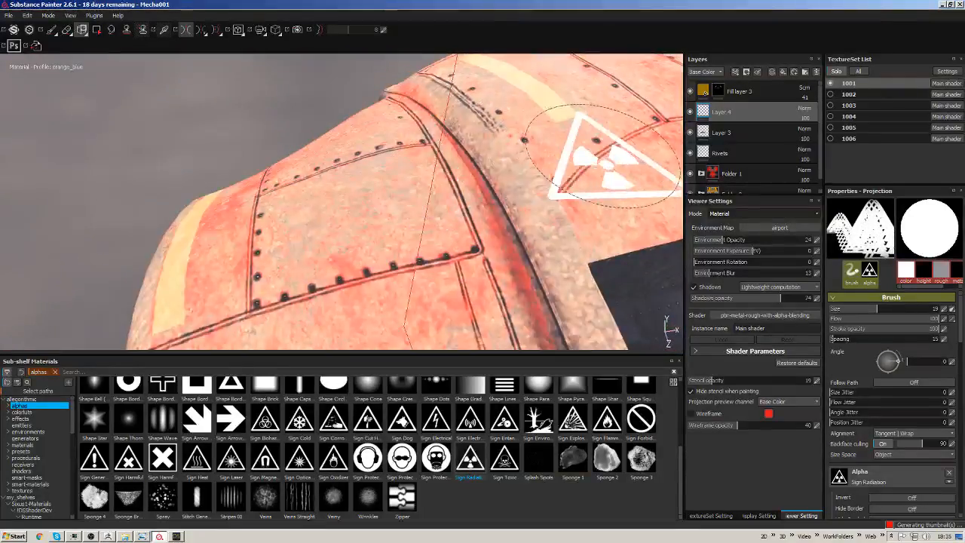
pyautogui.moveTo(358, 218)
pyautogui.keyDown('alt'); pyautogui.mouseDown()
pyautogui.moveTo(370, 209)
pyautogui.moveTo(339, 213)
pyautogui.moveTo(350, 237)
pyautogui.moveTo(349, 215)
pyautogui.moveTo(377, 204)
pyautogui.moveTo(351, 212)
pyautogui.mouseUp(); pyautogui.keyUp('alt')
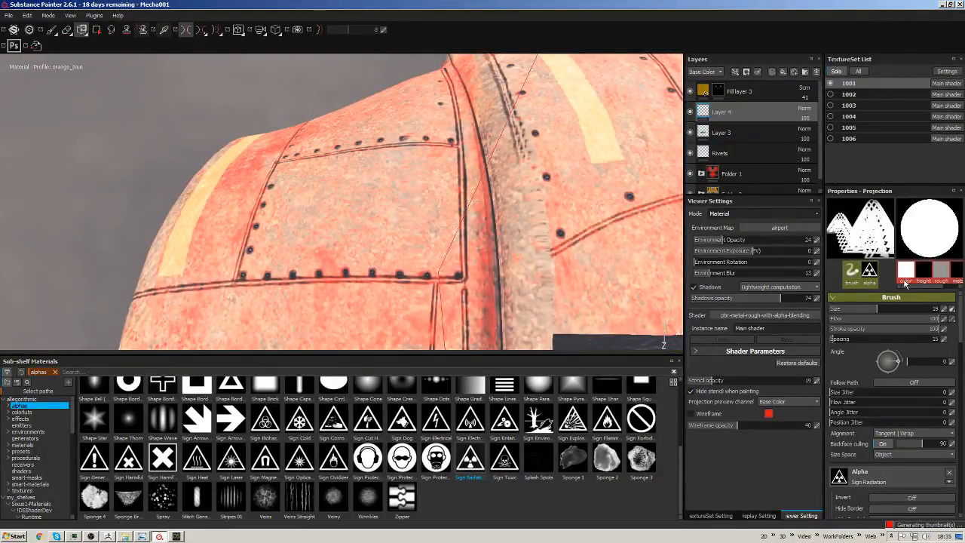
pyautogui.click(906, 276)
pyautogui.click(905, 344)
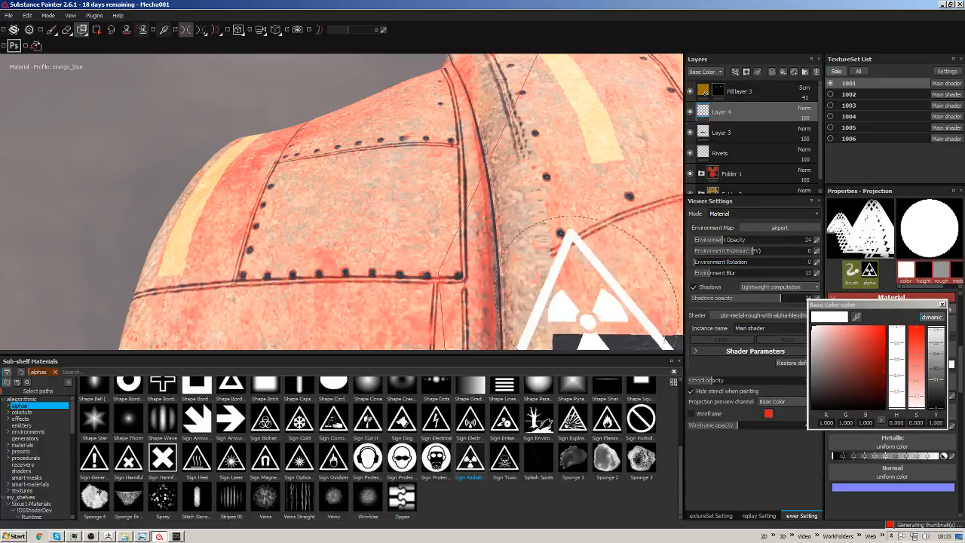
pyautogui.moveTo(876, 346); pyautogui.dragTo(903, 311)
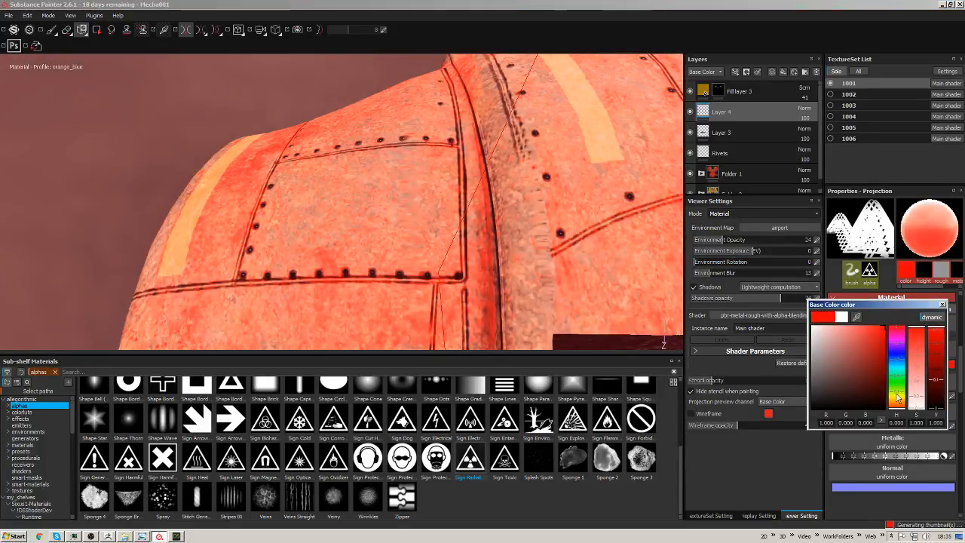
pyautogui.click(898, 395)
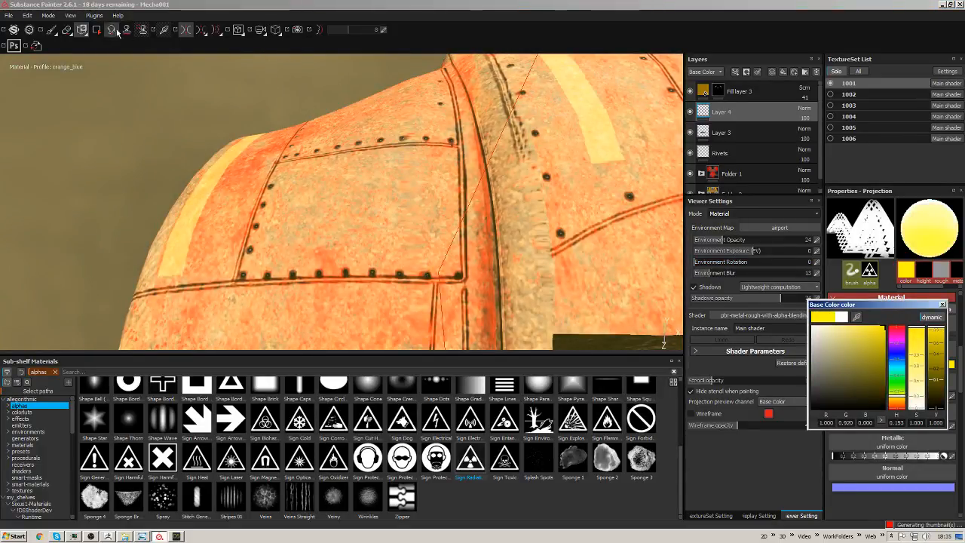
pyautogui.click(83, 31)
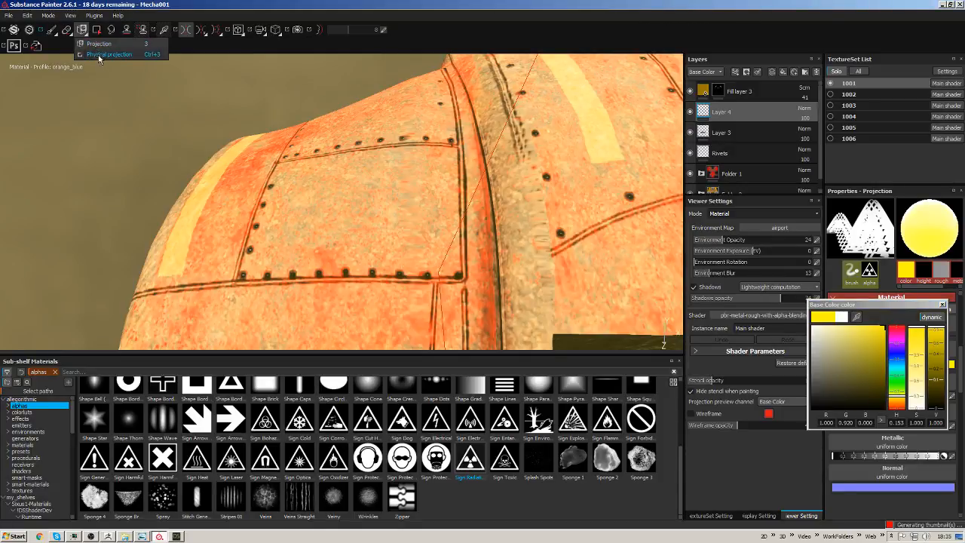
pyautogui.click(141, 5)
pyautogui.click(50, 30)
pyautogui.click(346, 188)
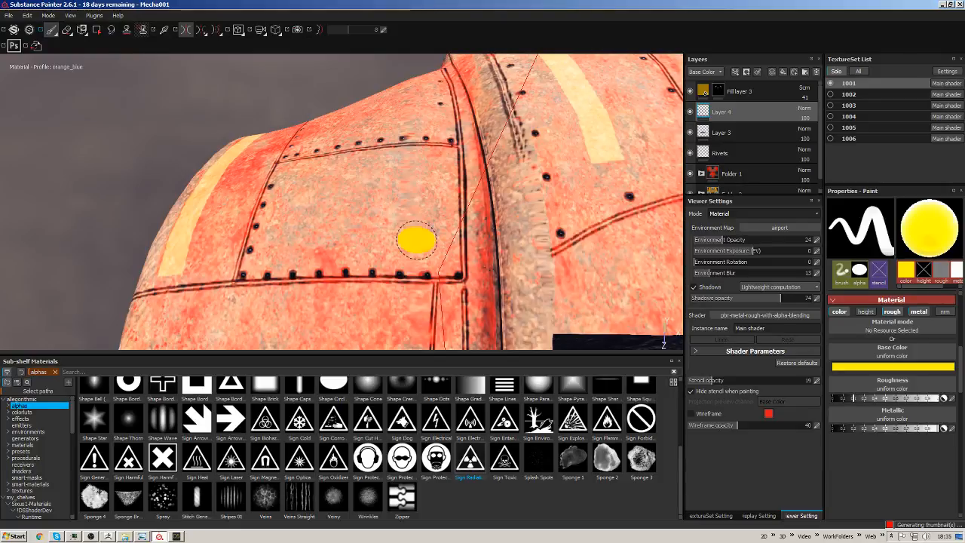
pyautogui.click(83, 31)
# Assign the Painted steel material to the projection brush in place of the uniform yellow color.
pyautogui.keyDown('alt'); pyautogui.moveTo(420, 210); pyautogui.dragTo(399, 200); pyautogui.keyUp('alt')
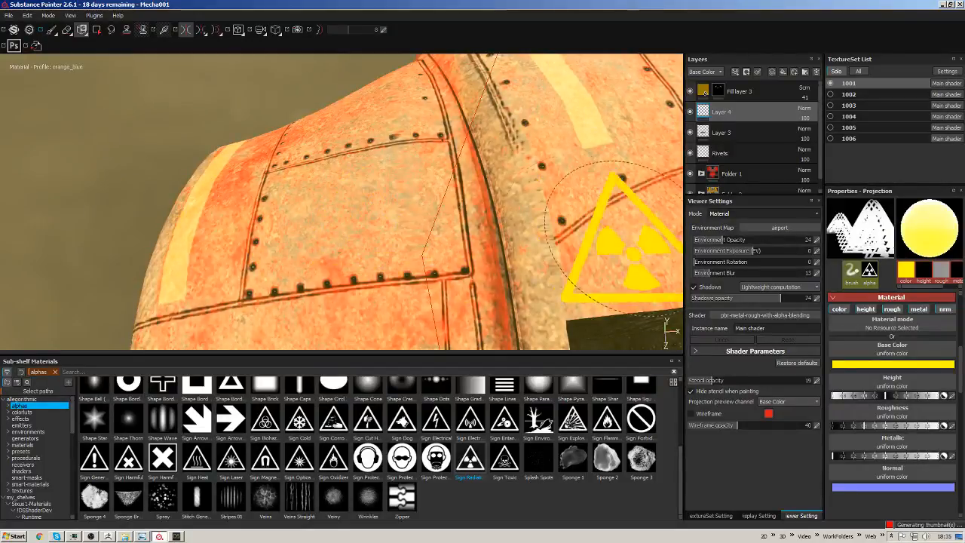
pyautogui.moveTo(355, 211)
pyautogui.keyDown('alt'); pyautogui.mouseDown()
pyautogui.moveTo(440, 235)
pyautogui.moveTo(409, 215)
pyautogui.moveTo(432, 226)
pyautogui.moveTo(431, 240)
pyautogui.moveTo(426, 230)
pyautogui.moveTo(355, 233)
pyautogui.moveTo(402, 252)
pyautogui.moveTo(436, 240)
pyautogui.mouseUp(); pyautogui.keyUp('alt')
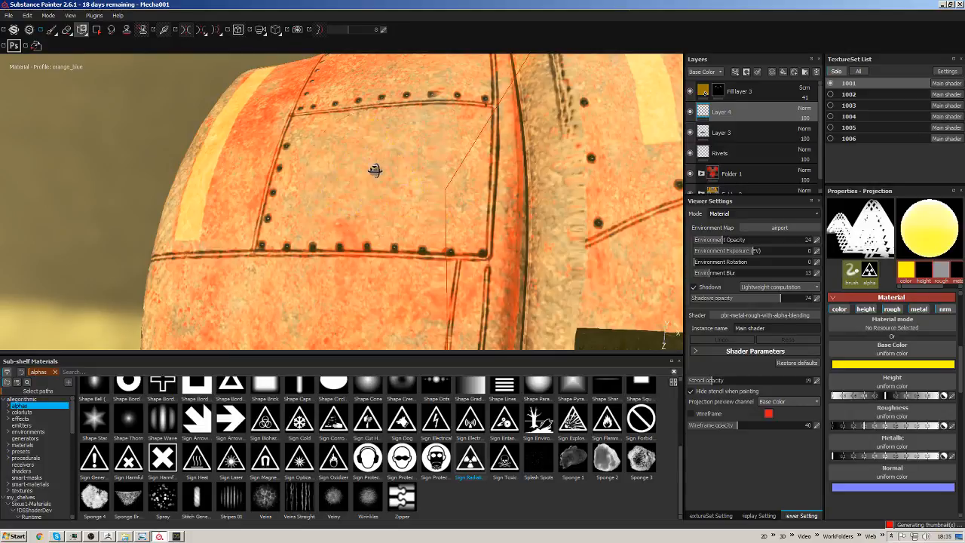
pyautogui.keyDown('alt'); pyautogui.moveTo(375, 171); pyautogui.dragTo(375, 172); pyautogui.keyUp('alt')
pyautogui.moveTo(382, 206)
pyautogui.keyDown('alt'); pyautogui.mouseDown()
pyautogui.moveTo(358, 170)
pyautogui.moveTo(499, 266)
pyautogui.mouseUp(); pyautogui.keyUp('alt')
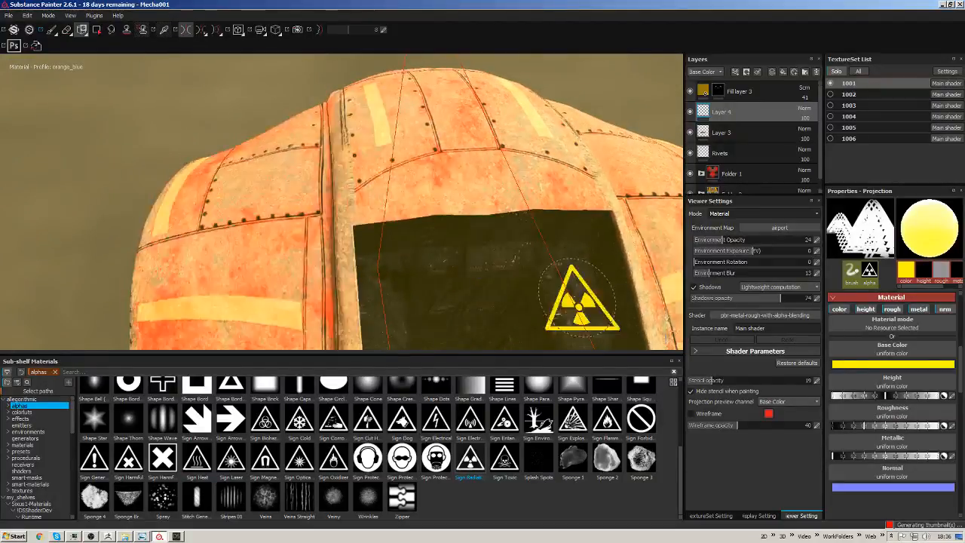
pyautogui.click(896, 324)
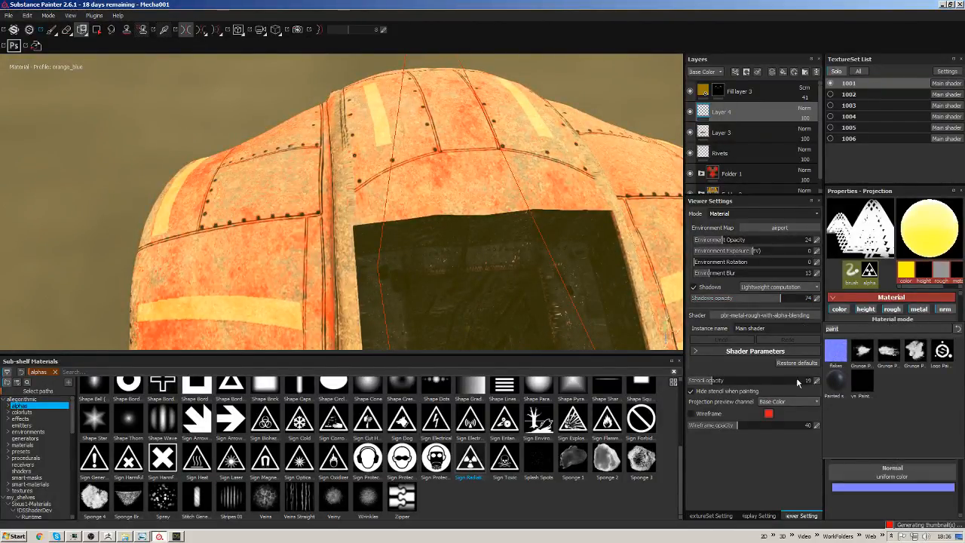
pyautogui.click(836, 381)
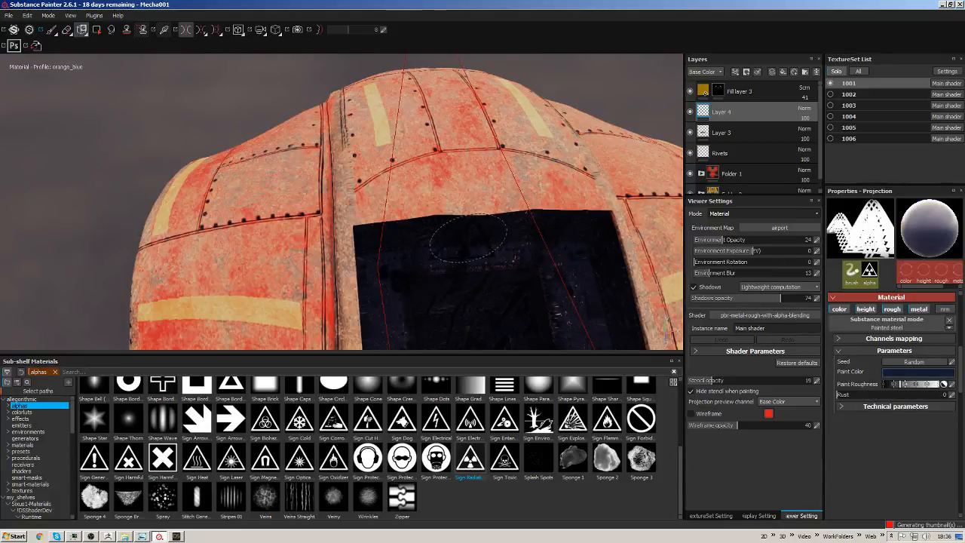
# Set the Painted steel paint color to bright yellow (R 0.969, G 1.000, B 0.000) and the brush spacing to 162.
pyautogui.moveTo(467, 238)
pyautogui.keyDown('alt'); pyautogui.mouseDown()
pyautogui.moveTo(528, 226)
pyautogui.moveTo(472, 237)
pyautogui.mouseUp(); pyautogui.keyUp('alt')
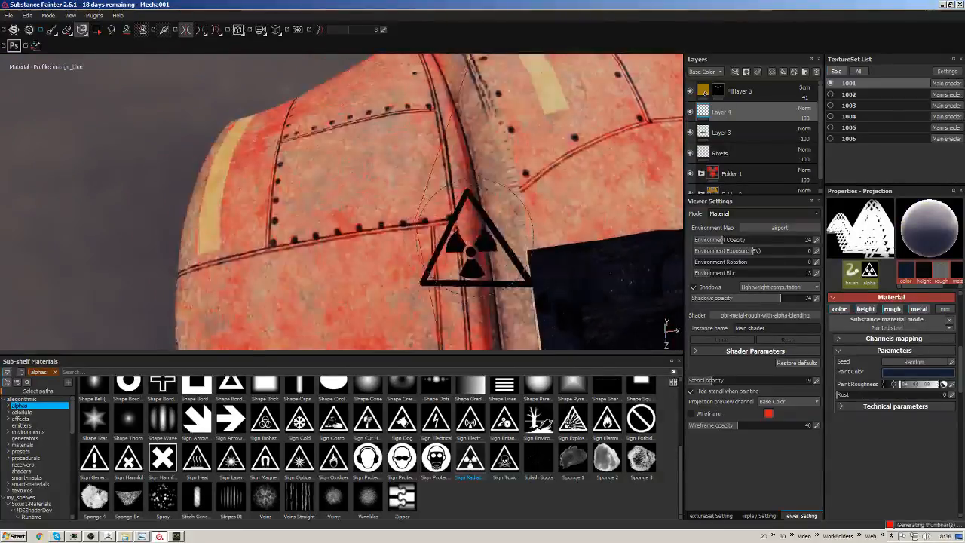
pyautogui.click(916, 372)
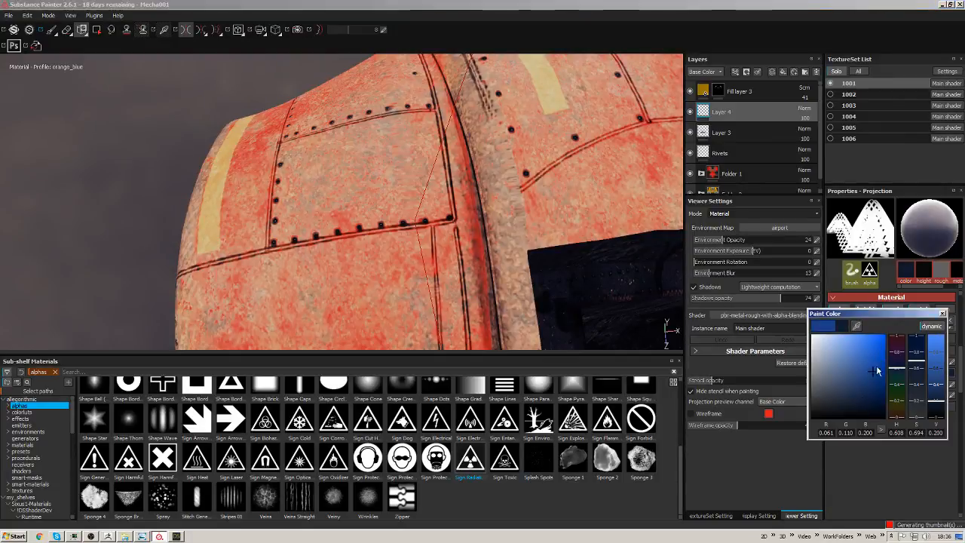
pyautogui.click(875, 371)
pyautogui.moveTo(897, 390); pyautogui.dragTo(899, 408)
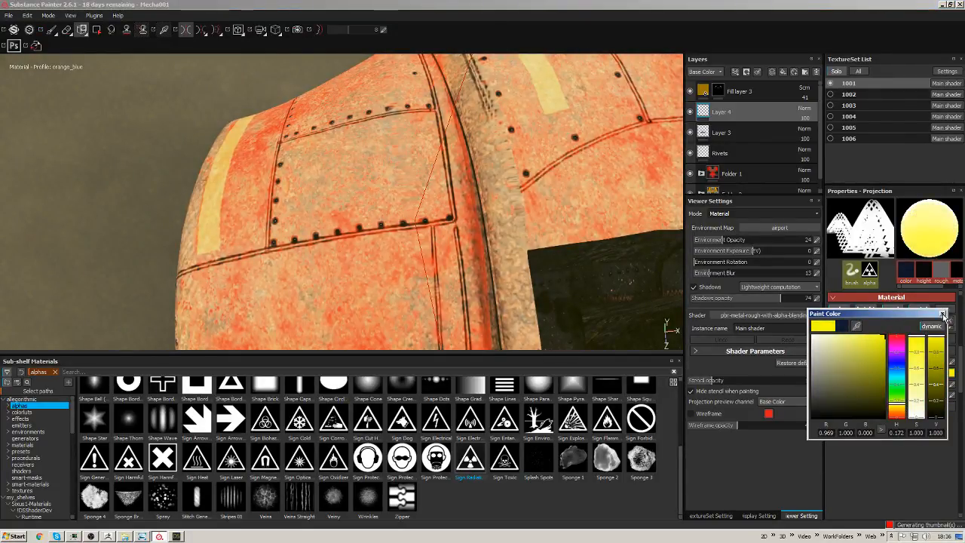
pyautogui.click(942, 314)
pyautogui.click(852, 272)
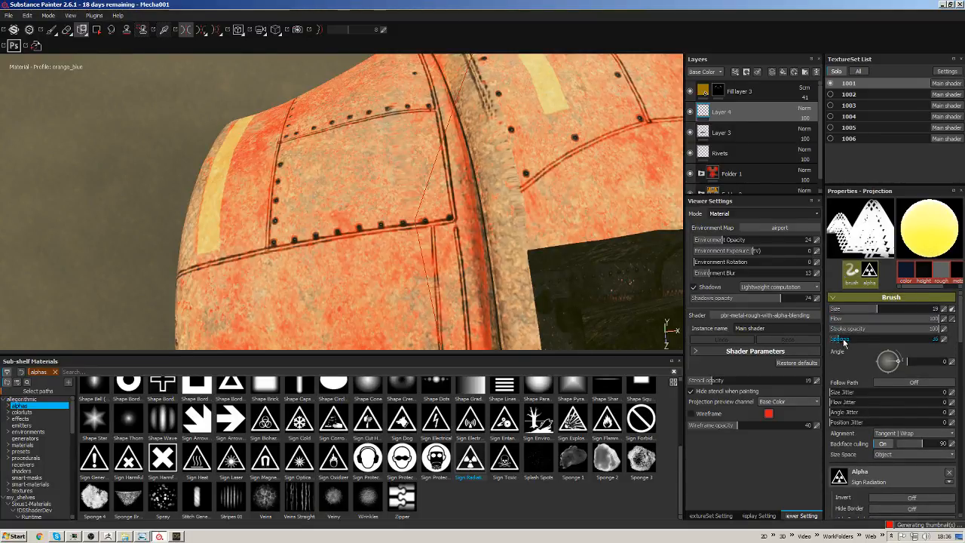
pyautogui.moveTo(840, 341); pyautogui.dragTo(897, 340)
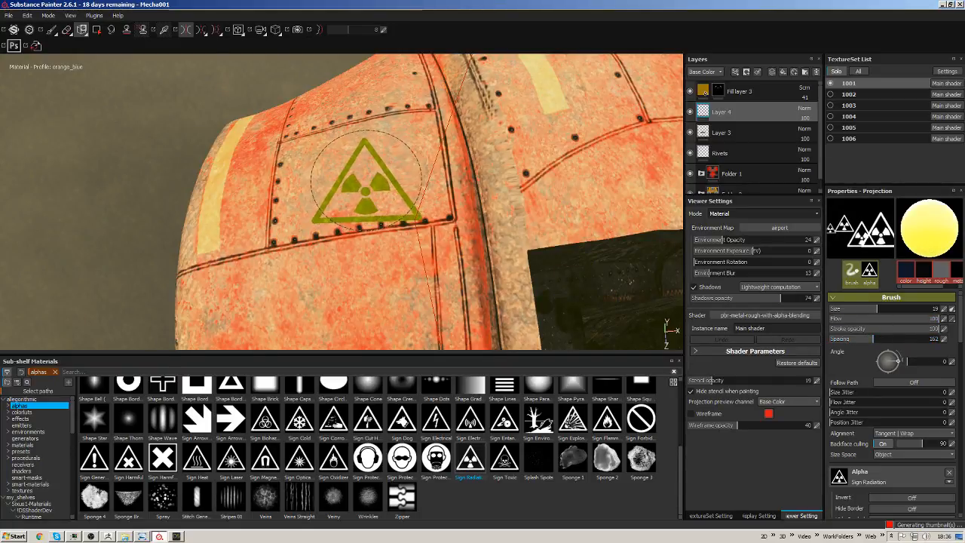
# Try stamping the radiation sign on the riveted panel and again on the panel below it, and undo both stamps.
pyautogui.keyDown('shift'); pyautogui.moveTo(368, 178); pyautogui.dragTo(362, 176, button='right'); pyautogui.keyUp('shift')
pyautogui.keyDown('alt'); pyautogui.moveTo(362, 176); pyautogui.dragTo(339, 184); pyautogui.keyUp('alt')
pyautogui.moveTo(360, 177)
pyautogui.keyDown('shift'); pyautogui.mouseDown(button='right')
pyautogui.moveTo(349, 179)
pyautogui.moveTo(360, 176)
pyautogui.mouseUp(button='right'); pyautogui.keyUp('shift')
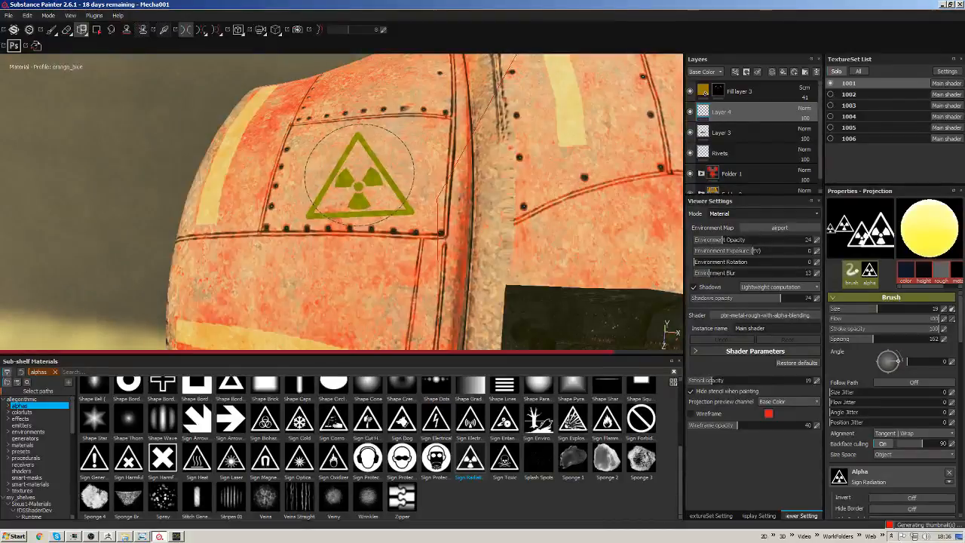
pyautogui.click(359, 176)
pyautogui.moveTo(374, 250)
pyautogui.keyDown('alt'); pyautogui.mouseDown()
pyautogui.moveTo(357, 132)
pyautogui.moveTo(352, 178)
pyautogui.mouseUp(); pyautogui.keyUp('alt')
pyautogui.click(348, 207)
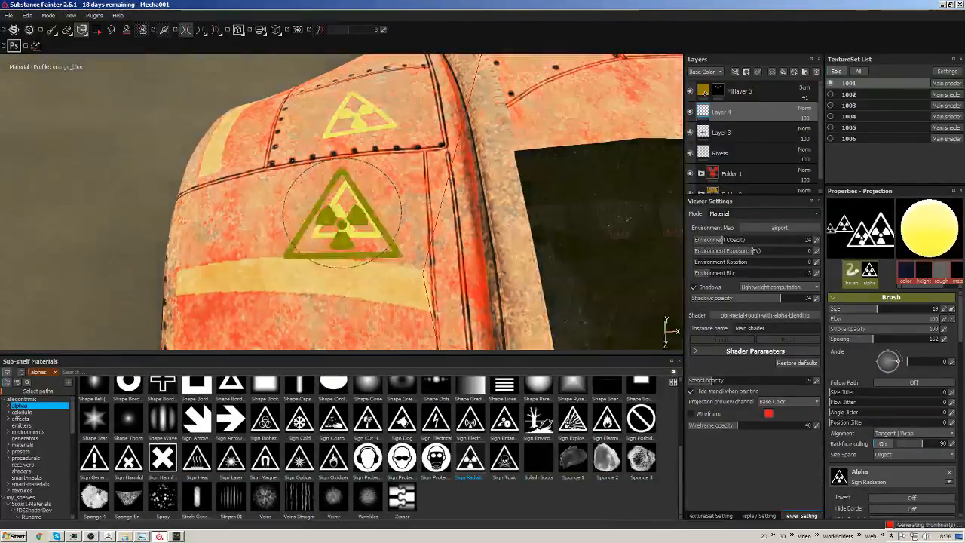
pyautogui.moveTo(345, 215)
pyautogui.keyDown('alt'); pyautogui.mouseDown()
pyautogui.moveTo(402, 202)
pyautogui.moveTo(438, 242)
pyautogui.moveTo(452, 230)
pyautogui.mouseUp(); pyautogui.keyUp('alt')
pyautogui.hotkey('ctrl', 'z')
pyautogui.hotkey('ctrl', 'z')
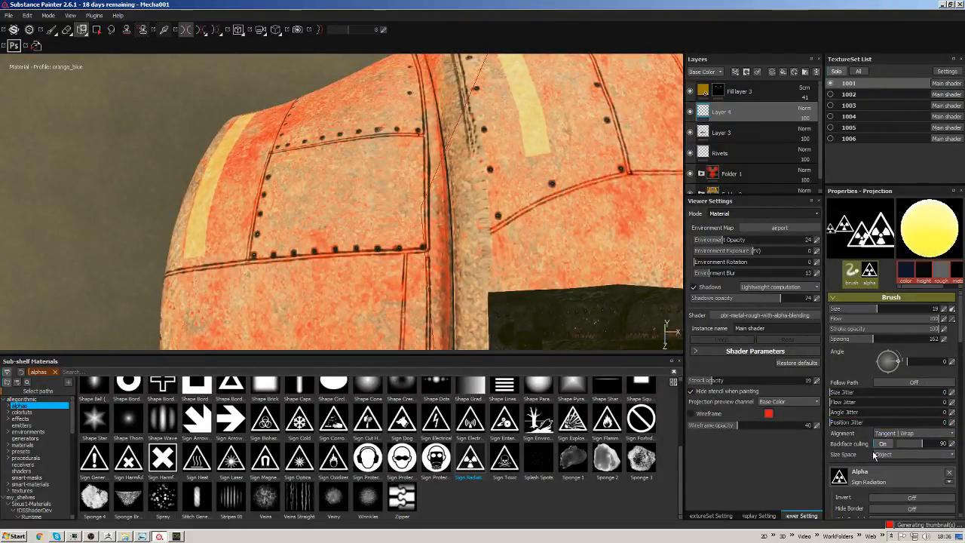
# Try the Viewport size space for the projection brush and switch the size space to Texture.
pyautogui.click(893, 454)
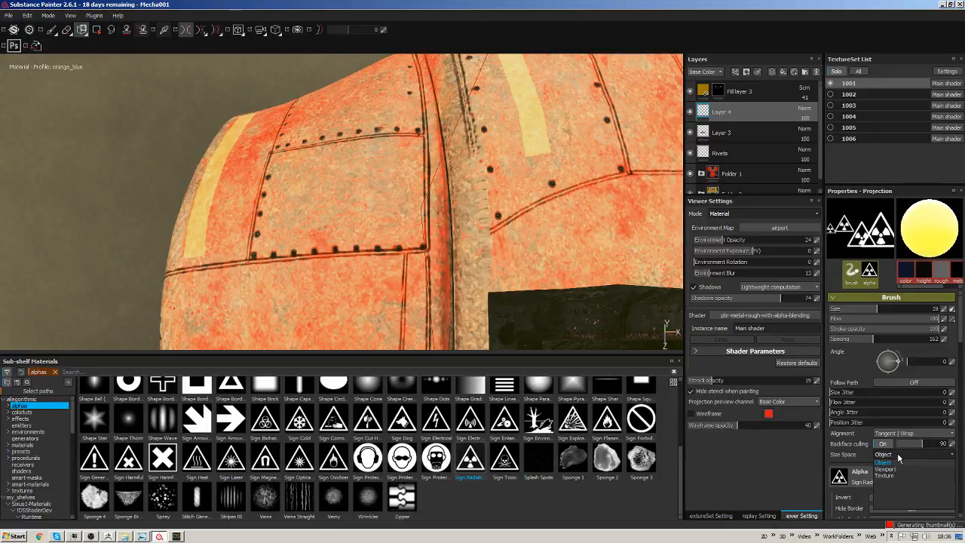
pyautogui.click(857, 451)
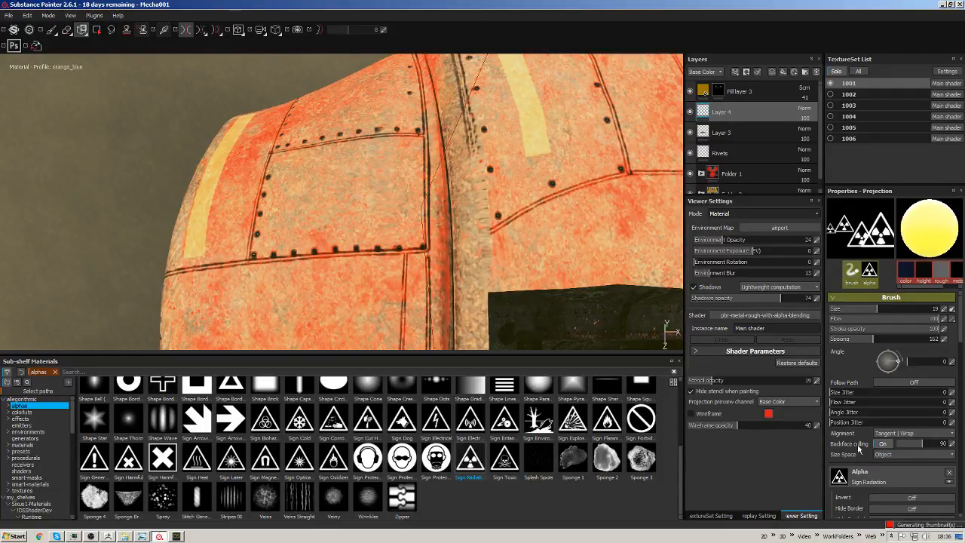
pyautogui.click(888, 456)
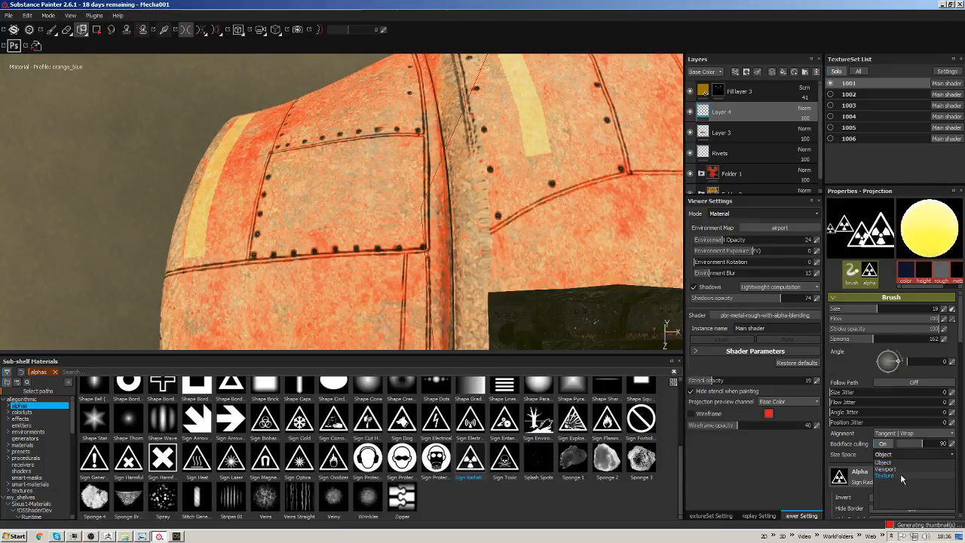
pyautogui.click(898, 469)
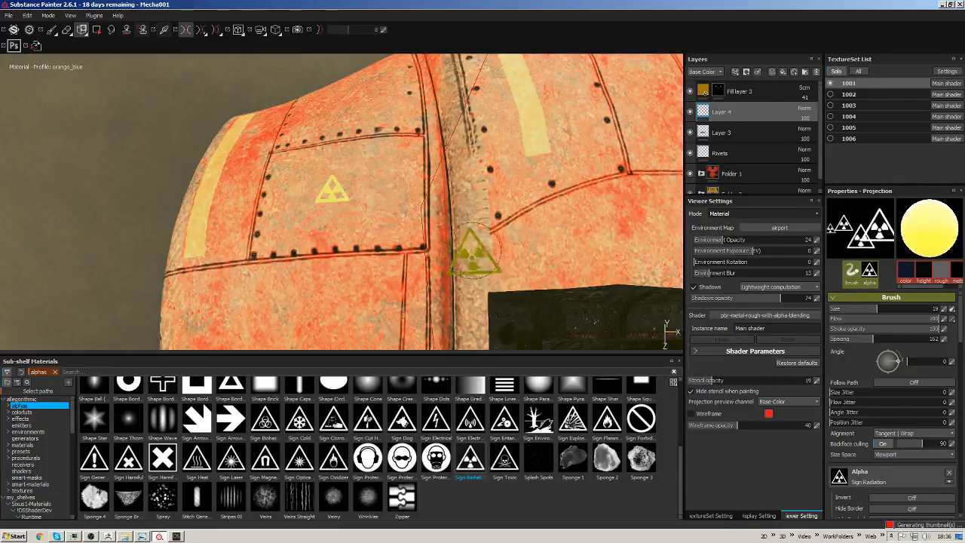
pyautogui.click(893, 455)
pyautogui.click(886, 475)
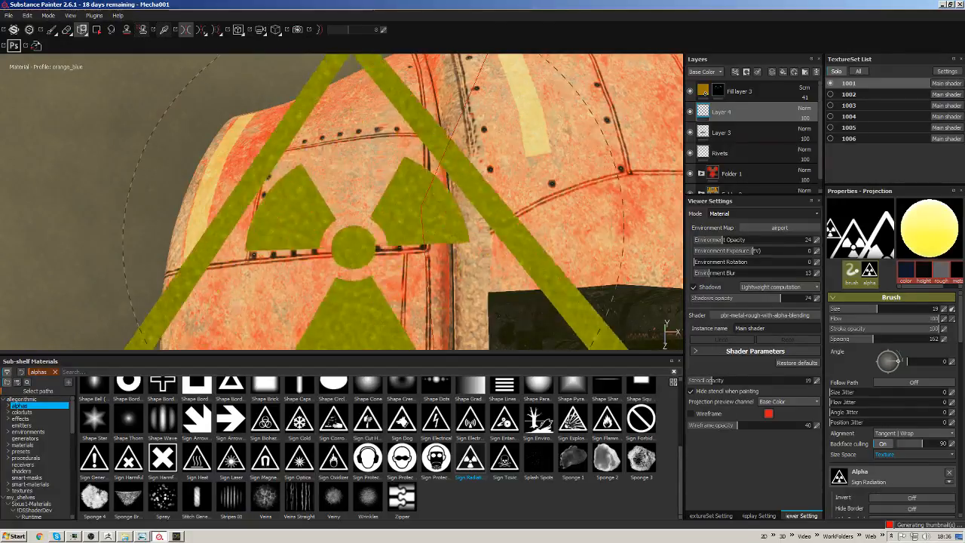
# Test the radiation sign on the riveted panel at brush size 3.84, undo the stamp and set the size to 2.01.
pyautogui.moveTo(345, 185)
pyautogui.keyDown('ctrl'); pyautogui.mouseDown(button='right')
pyautogui.moveTo(261, 185)
pyautogui.moveTo(269, 186)
pyautogui.mouseUp(button='right'); pyautogui.keyUp('ctrl')
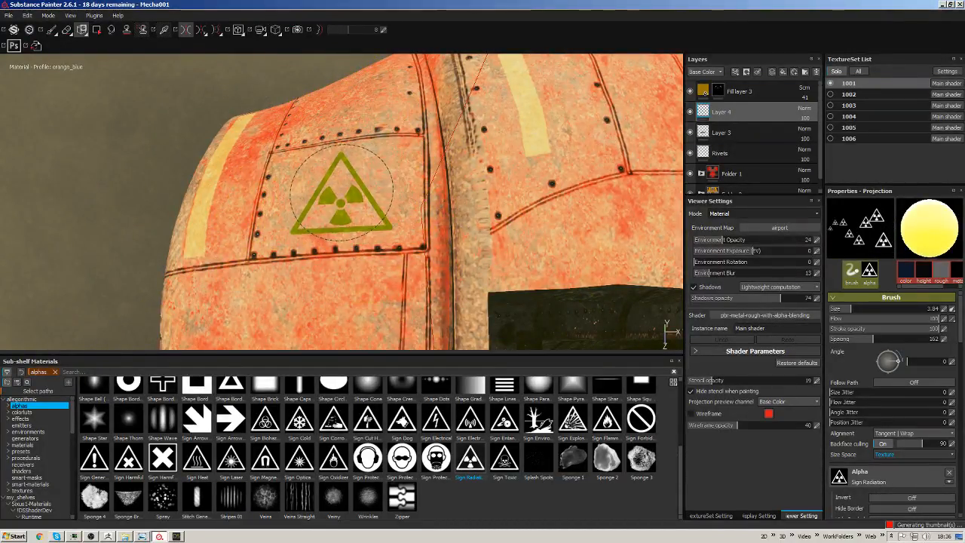
pyautogui.click(341, 191)
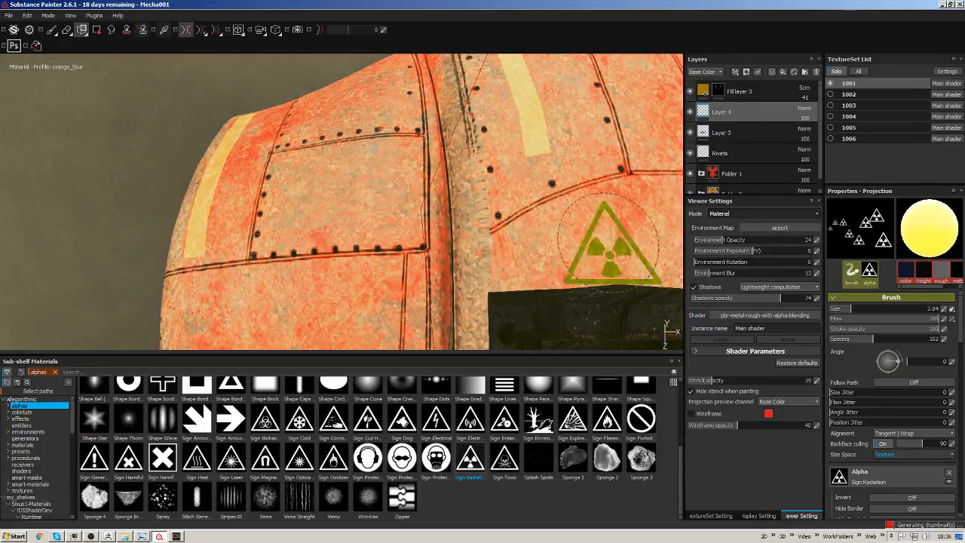
pyautogui.moveTo(861, 309)
pyautogui.mouseDown()
pyautogui.moveTo(871, 309)
pyautogui.moveTo(846, 311)
pyautogui.mouseUp()
pyautogui.click(343, 178)
pyautogui.hotkey('ctrl', 'z')
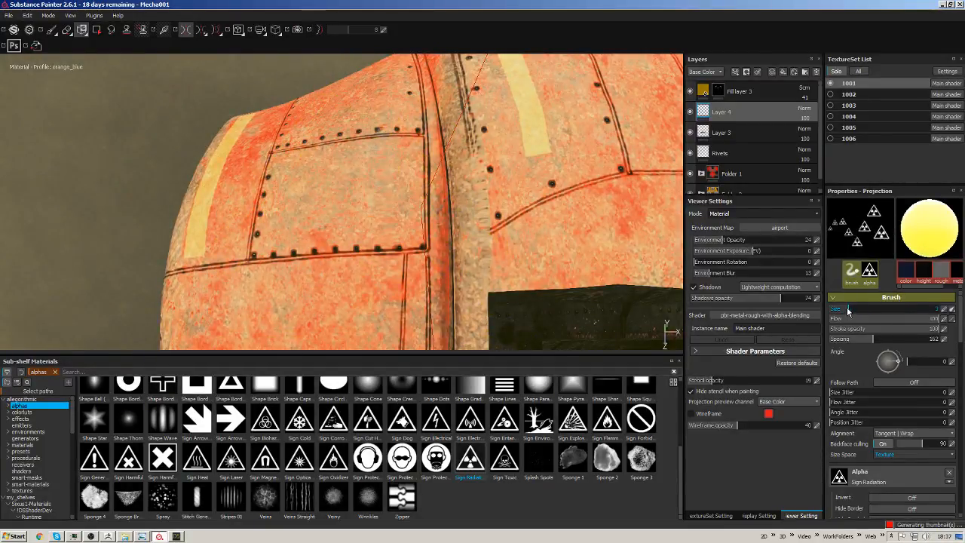
# Set the projection brush's alignment to Camera and darken its paint color to a dull yellow (R 0.522, G 0.539, B 0.000).
pyautogui.click(907, 434)
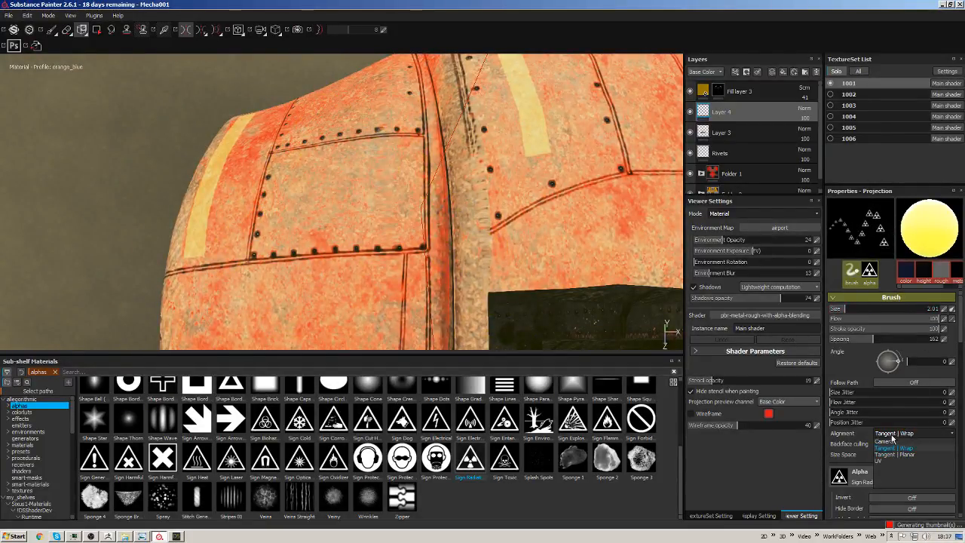
pyautogui.click(901, 441)
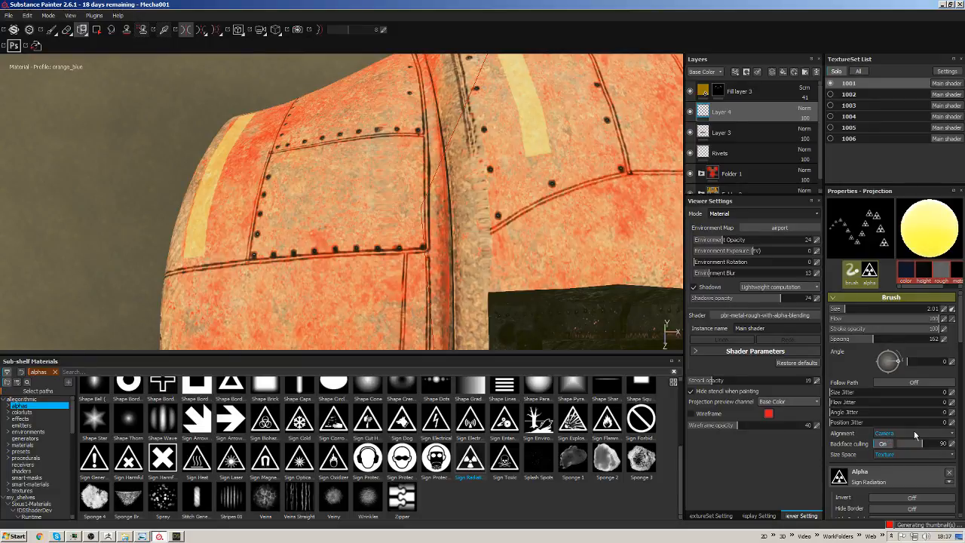
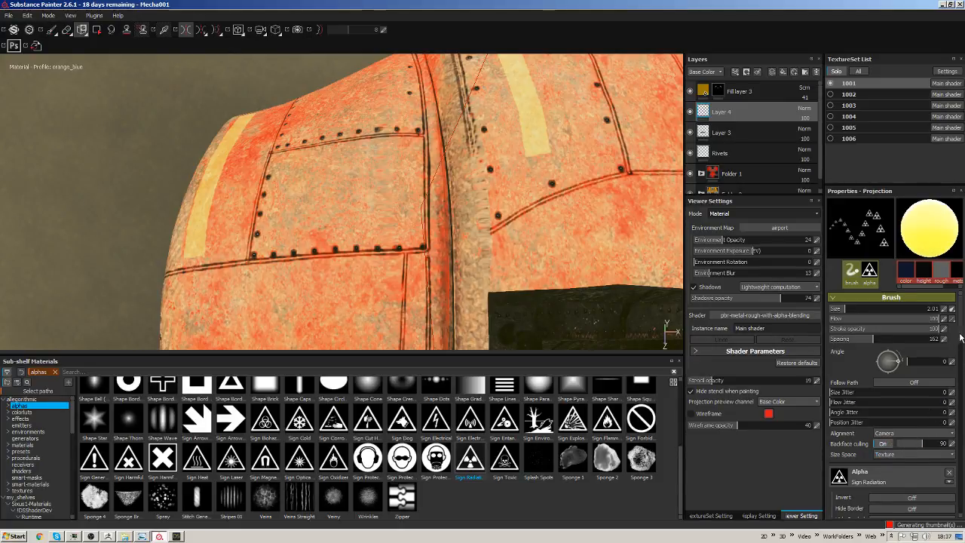
pyautogui.moveTo(961, 337); pyautogui.dragTo(958, 371)
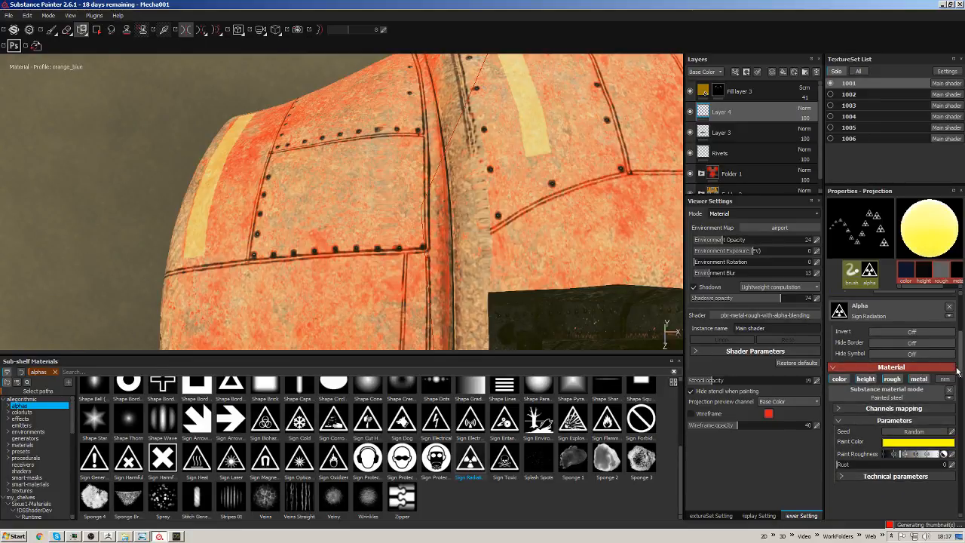
pyautogui.moveTo(957, 371)
pyautogui.mouseDown()
pyautogui.moveTo(958, 344)
pyautogui.moveTo(956, 376)
pyautogui.mouseUp()
pyautogui.click(911, 421)
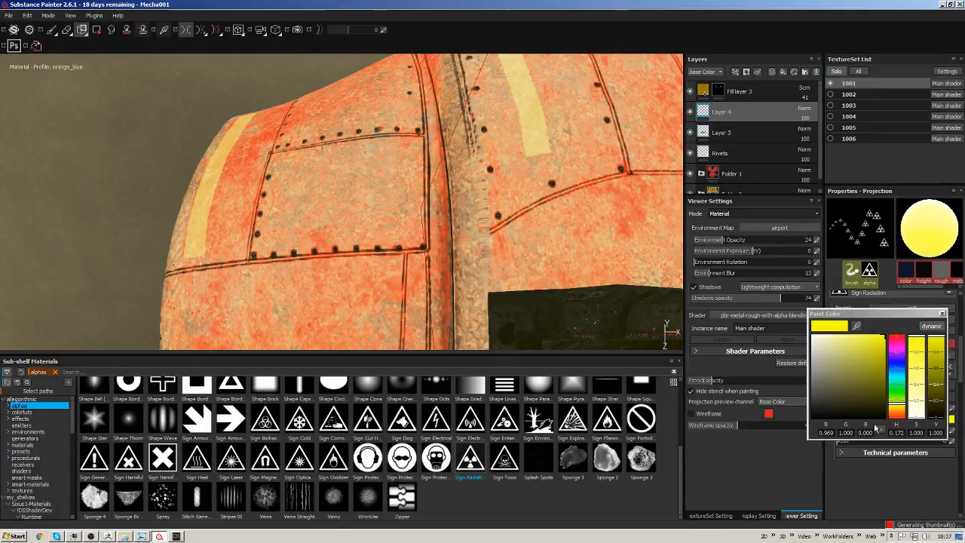
pyautogui.moveTo(874, 353); pyautogui.dragTo(887, 372)
pyautogui.click(912, 342)
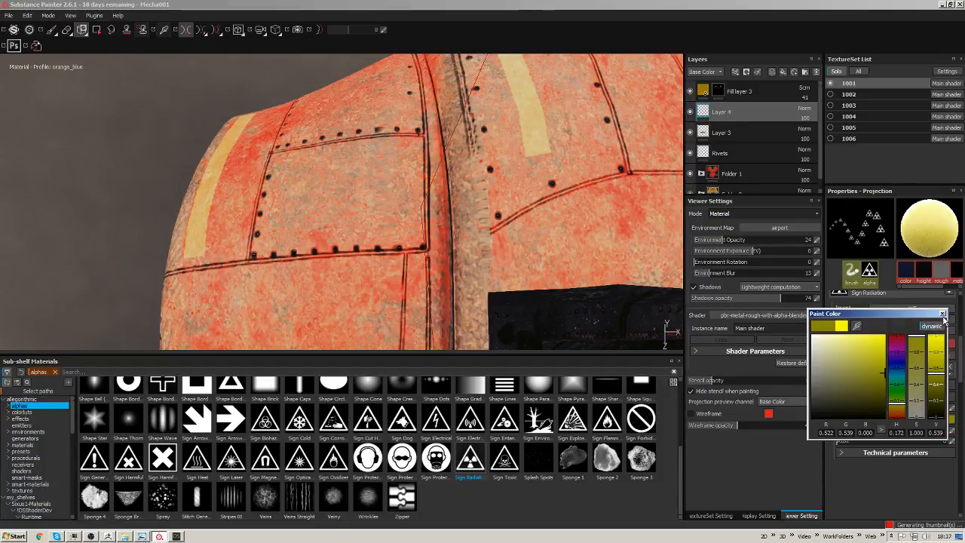
pyautogui.click(942, 315)
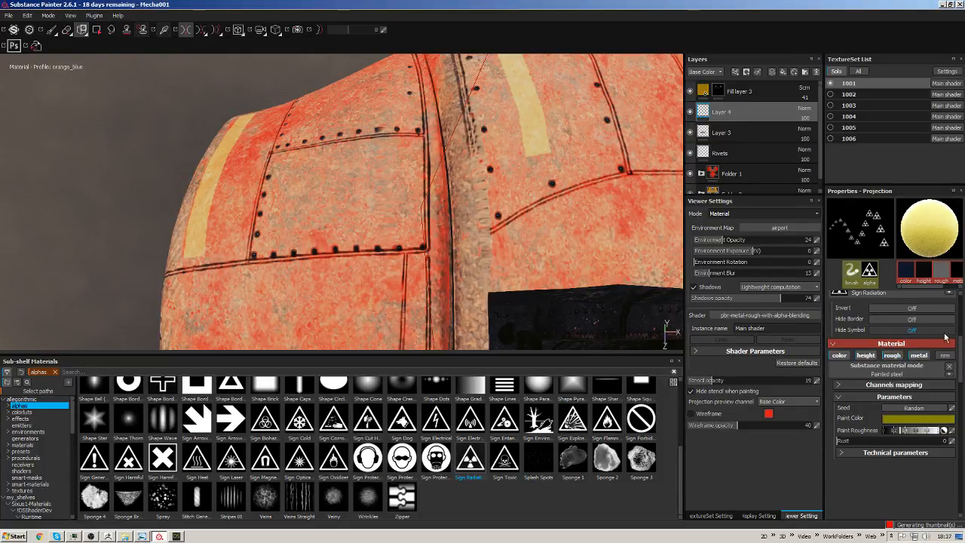
# Raise the projection brush's stroke opacity to 100.
pyautogui.moveTo(963, 352); pyautogui.dragTo(964, 307)
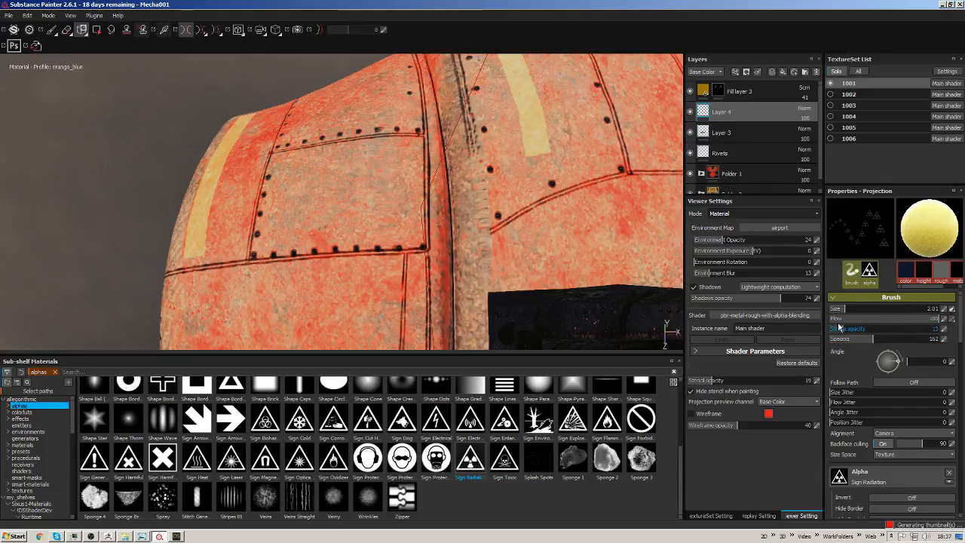
pyautogui.moveTo(840, 325); pyautogui.dragTo(958, 320)
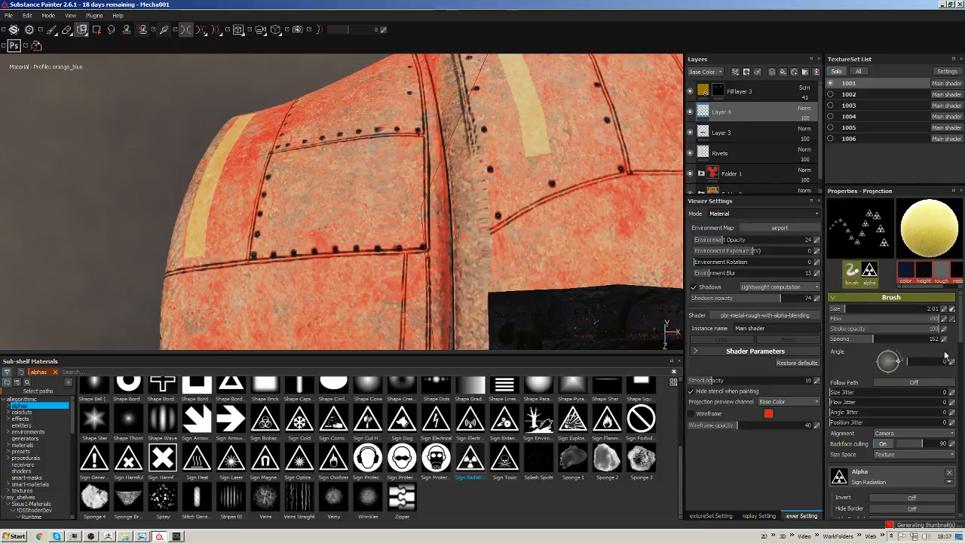
# Try the Follow Path option with a test stroke on the riveted panel, undo the stroke and turn the option off.
pyautogui.moveTo(961, 328); pyautogui.dragTo(960, 333)
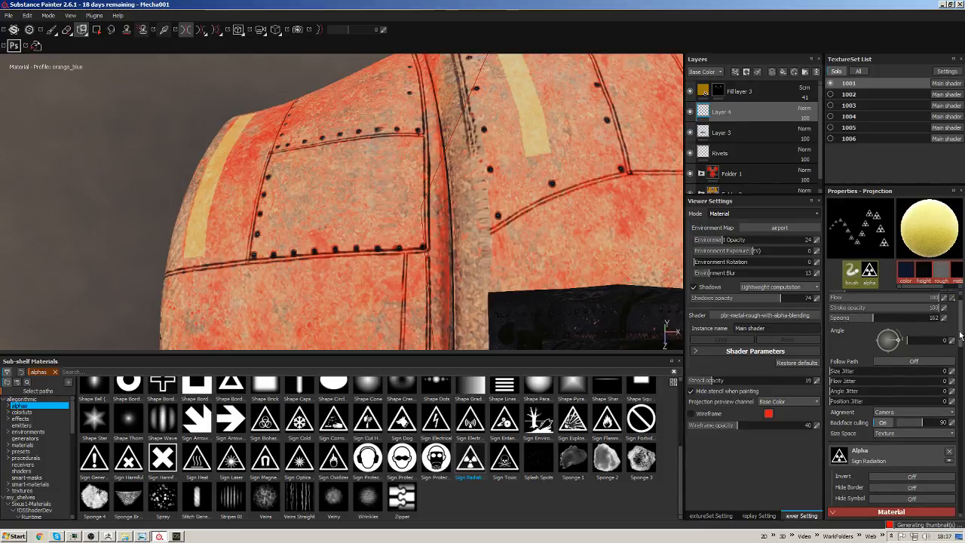
pyautogui.click(879, 362)
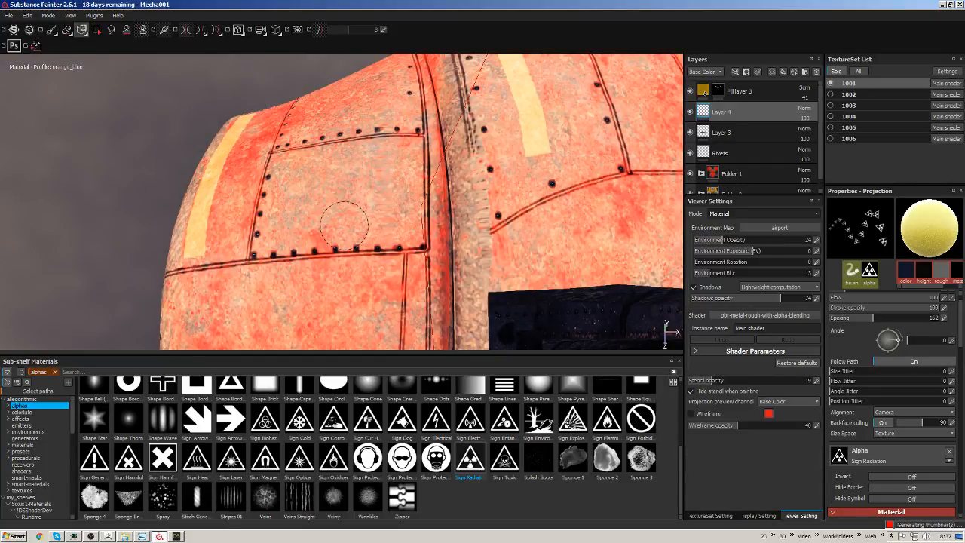
pyautogui.moveTo(343, 225); pyautogui.dragTo(355, 274)
pyautogui.hotkey('ctrl', 'z')
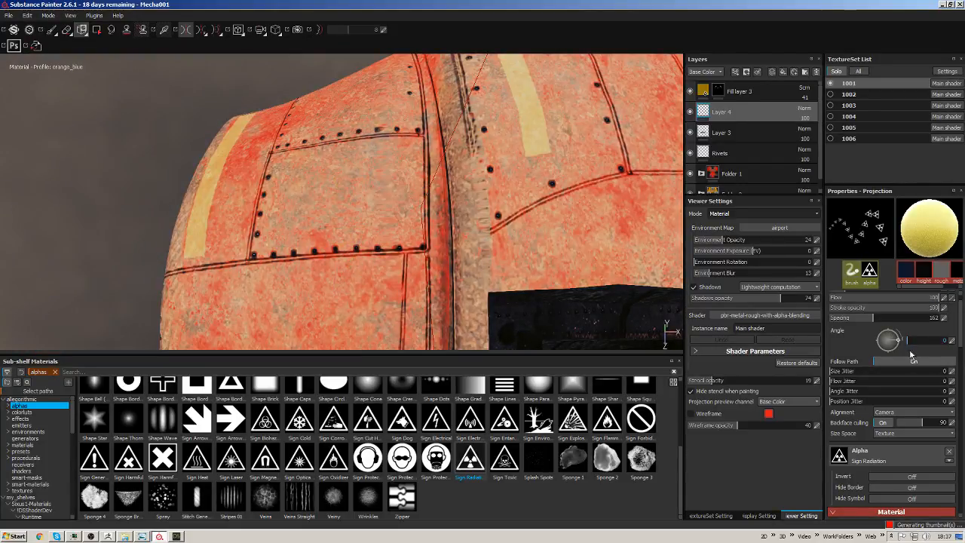
pyautogui.click(912, 361)
# Test the radiation sign on the riveted panel at increasing brush sizes up to 4.93 and undo the stamps.
pyautogui.click(343, 188)
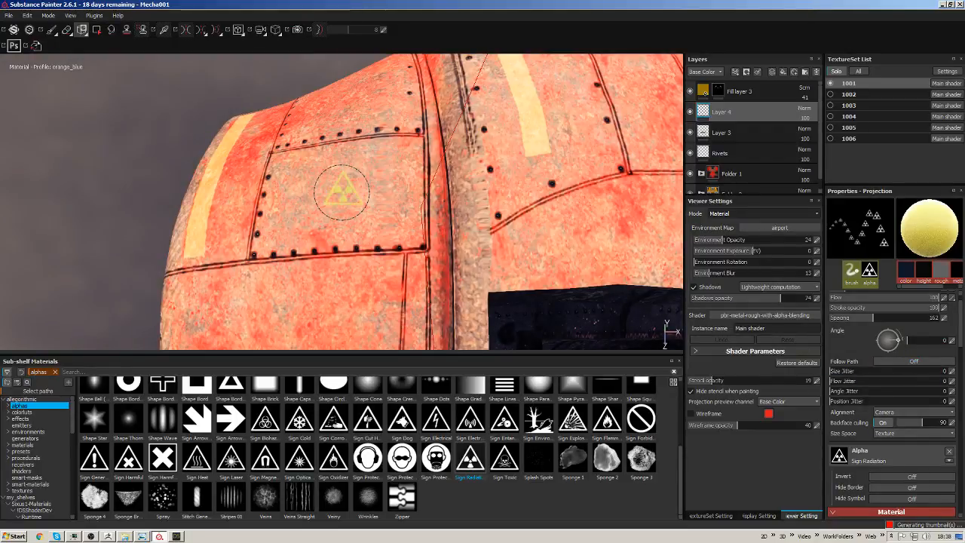
pyautogui.press(']')
pyautogui.press(']')
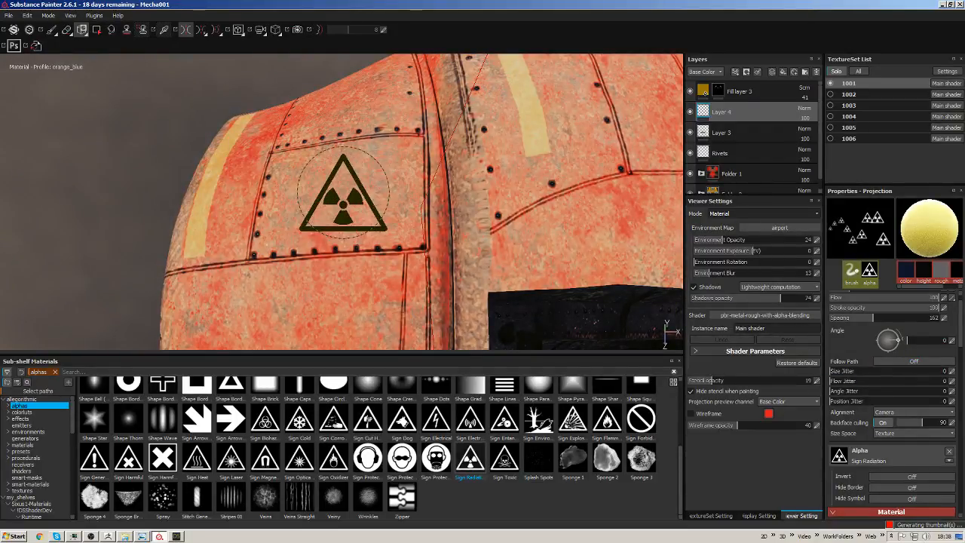
pyautogui.press(']')
pyautogui.click(343, 192)
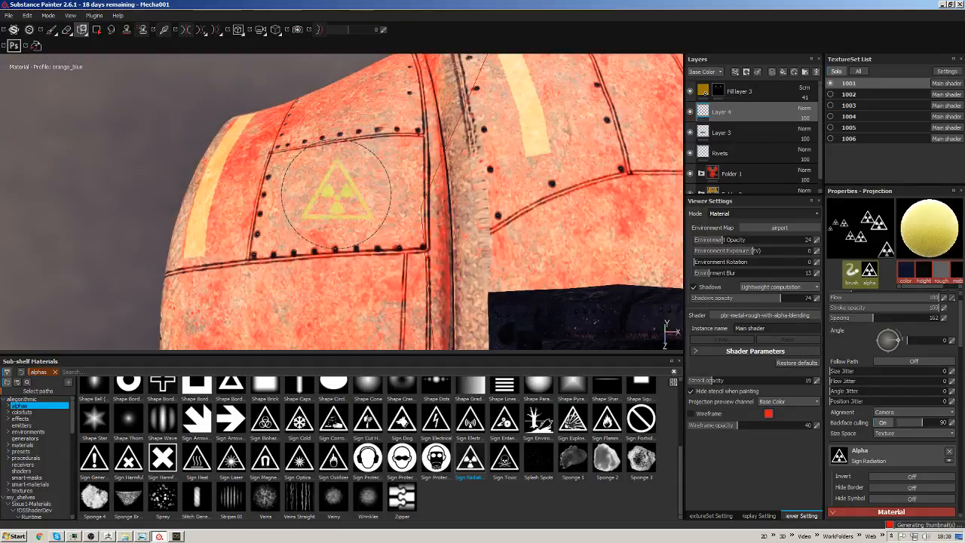
pyautogui.moveTo(342, 193)
pyautogui.keyDown('alt'); pyautogui.mouseDown()
pyautogui.moveTo(371, 216)
pyautogui.moveTo(345, 196)
pyautogui.mouseUp(); pyautogui.keyUp('alt')
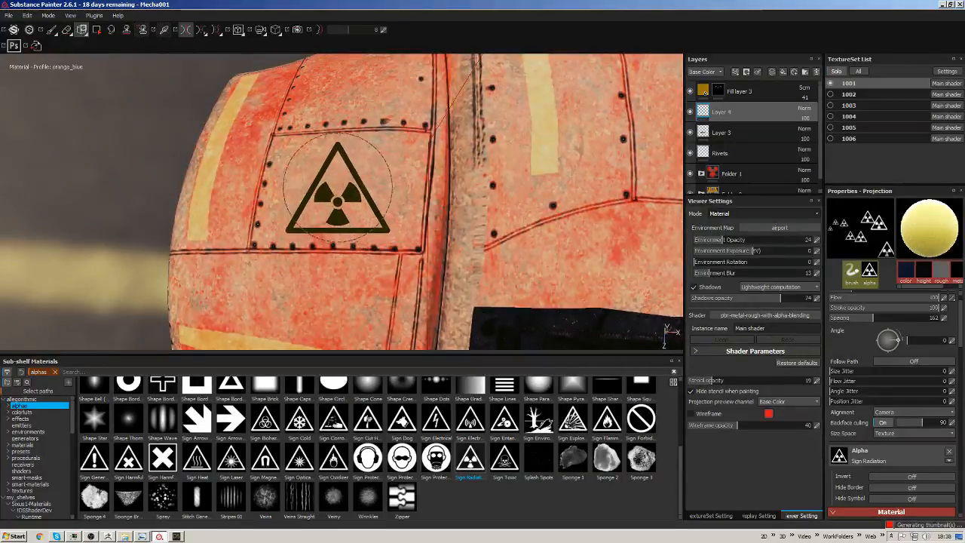
pyautogui.click(347, 196)
pyautogui.press(']')
pyautogui.press(']')
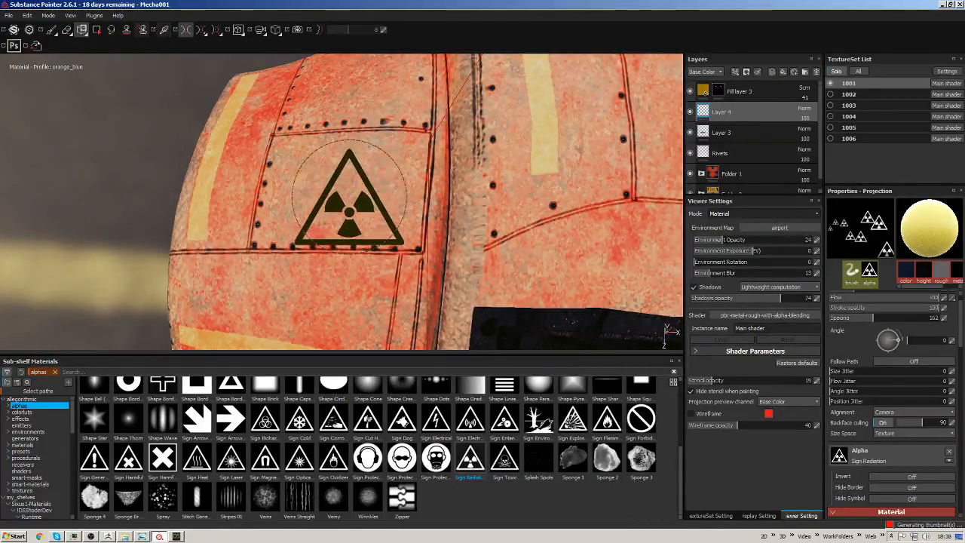
pyautogui.click(336, 192)
pyautogui.hotkey('ctrl', 'z')
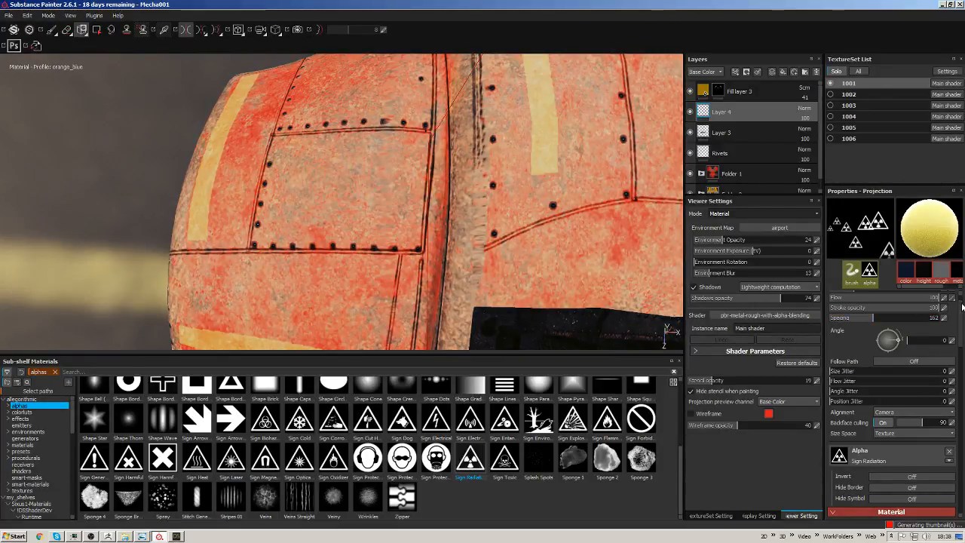
# Raise the painted steel's paint roughness slightly and set its rust to 0.57.
pyautogui.scroll(2, 959, 300)
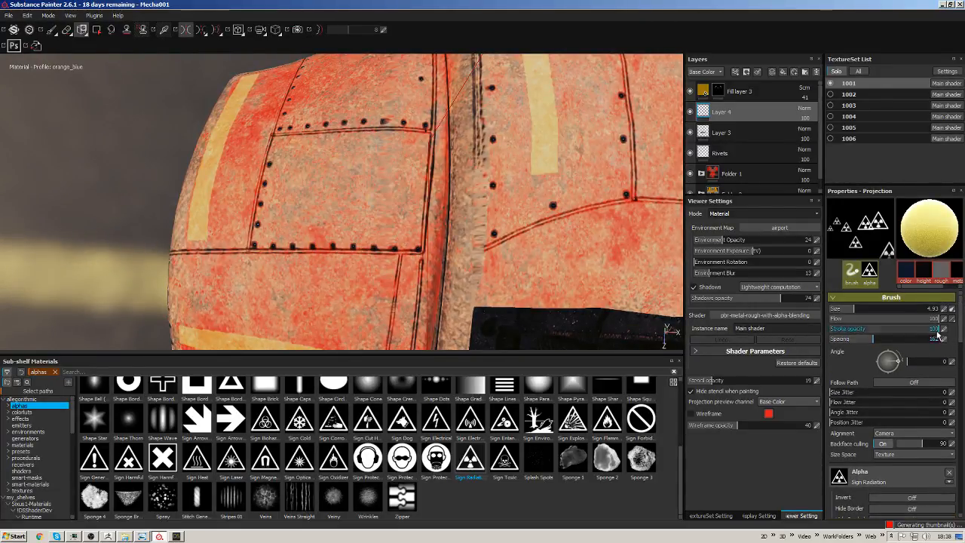
pyautogui.scroll(-5, 958, 347)
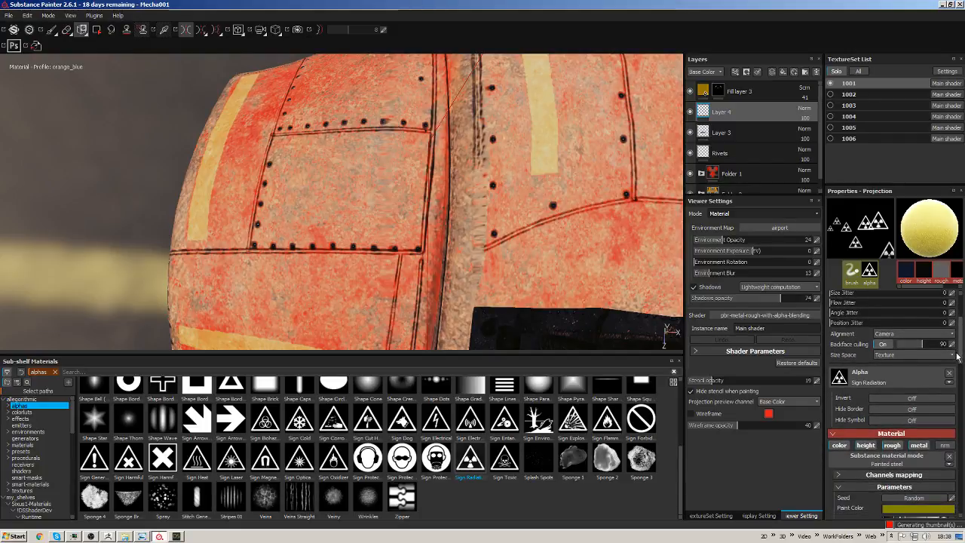
pyautogui.moveTo(958, 356); pyautogui.dragTo(956, 377)
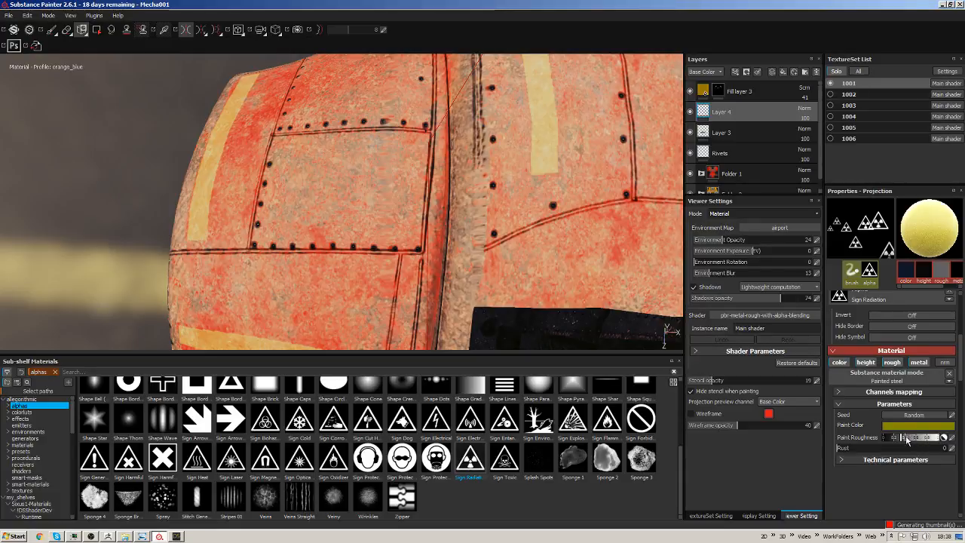
pyautogui.click(916, 438)
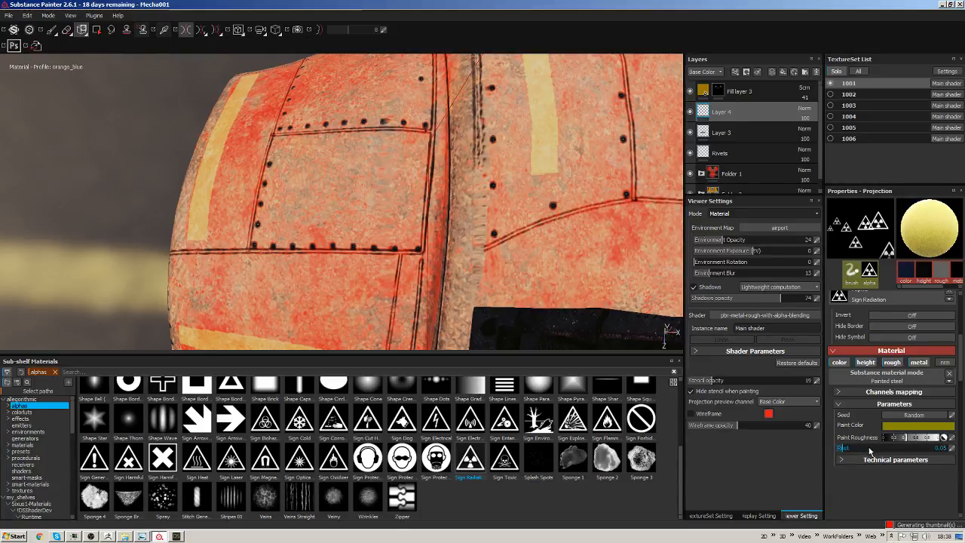
pyautogui.moveTo(905, 451); pyautogui.dragTo(896, 432)
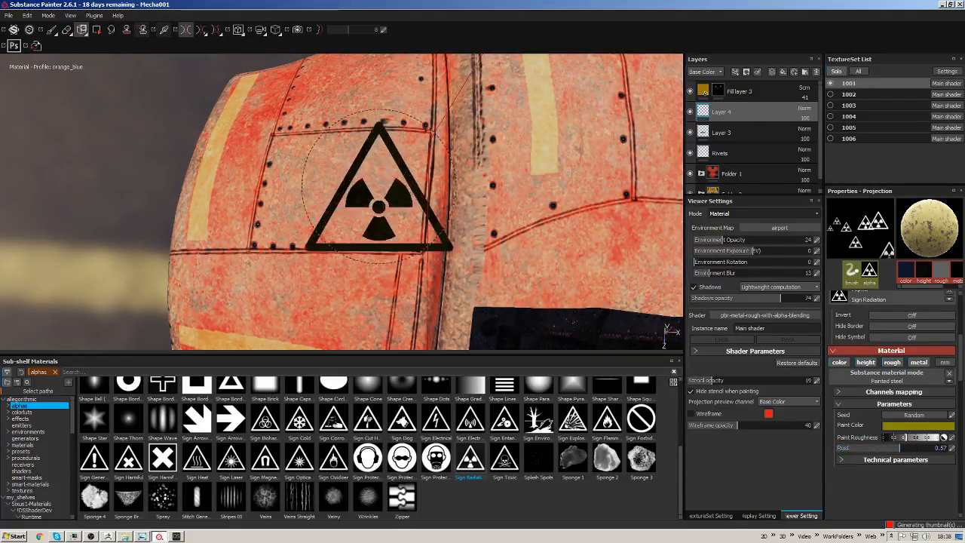
# Try stamping the rusted radiation sign at several spots on the riveted panel, undoing each stamp.
pyautogui.click(342, 189)
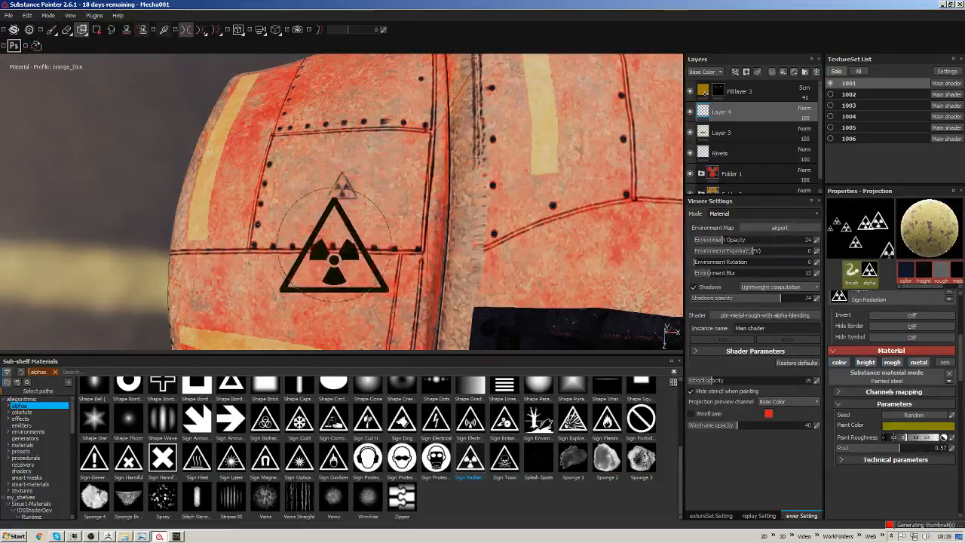
pyautogui.hotkey('ctrl', 'z')
pyautogui.click(342, 185)
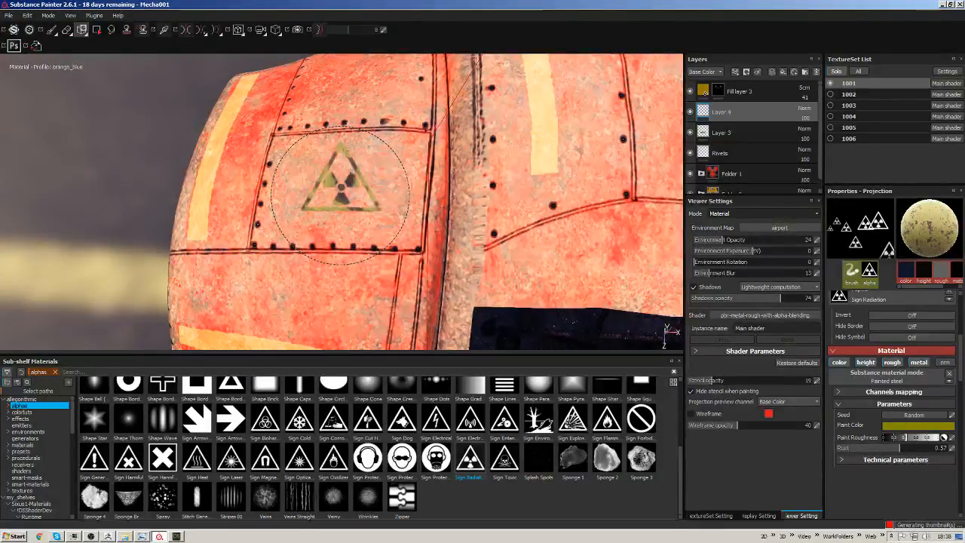
pyautogui.hotkey('ctrl', 'z')
pyautogui.click(340, 195)
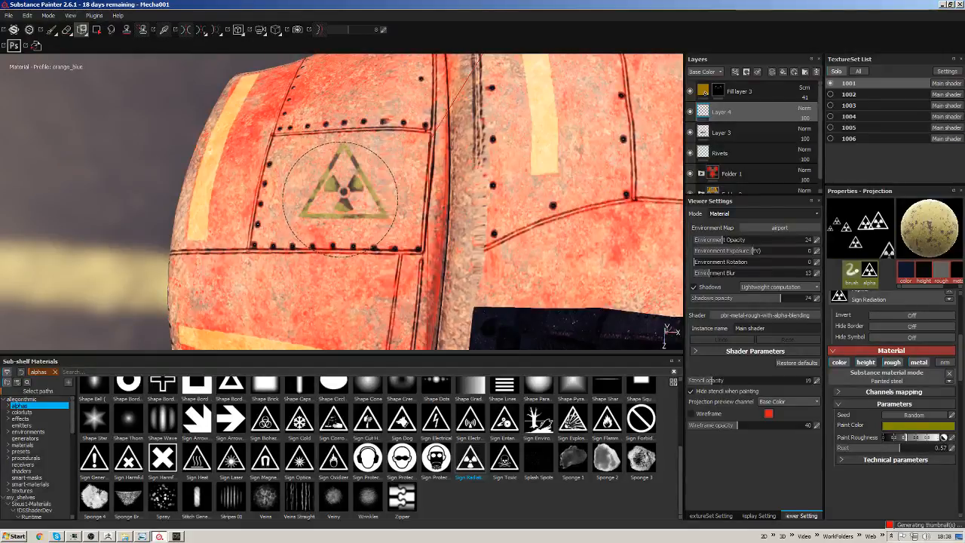
pyautogui.hotkey('ctrl', 'z')
# Disable pen pressure for the brush size and stamp the rusted radiation sign on the riveted panel at size 4.08.
pyautogui.scroll(5, 959, 344)
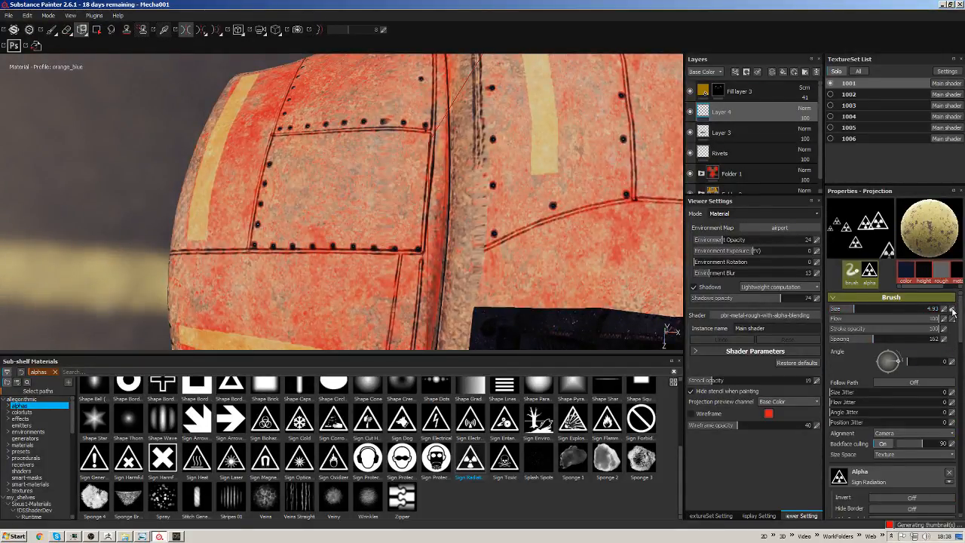
pyautogui.click(948, 321)
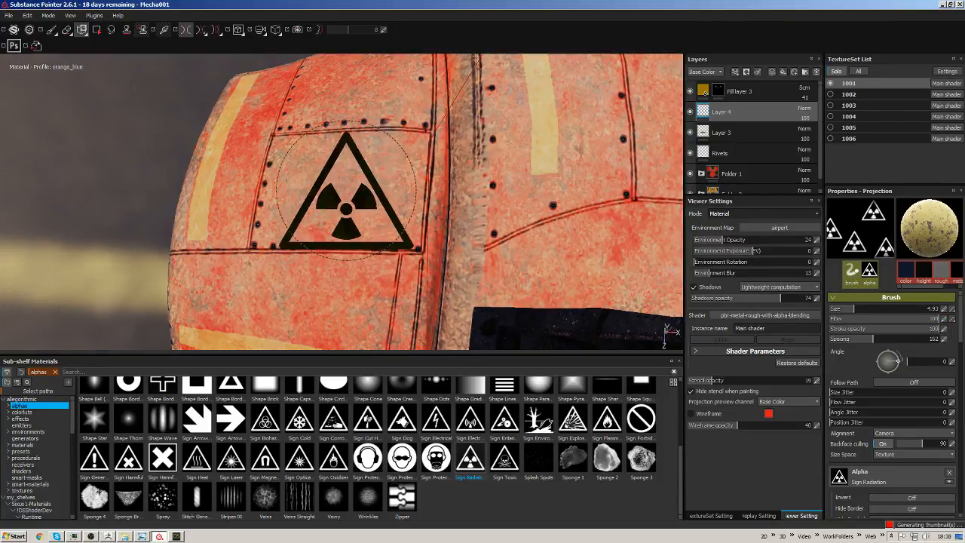
pyautogui.click(346, 192)
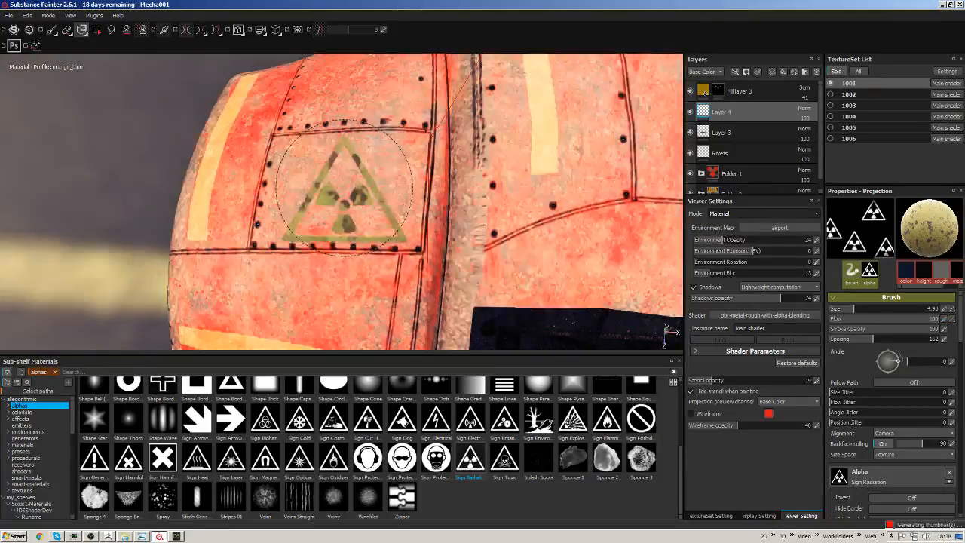
pyautogui.keyDown('ctrl'); pyautogui.moveTo(343, 186); pyautogui.dragTo(331, 186, button='right'); pyautogui.keyUp('ctrl')
pyautogui.click(343, 187)
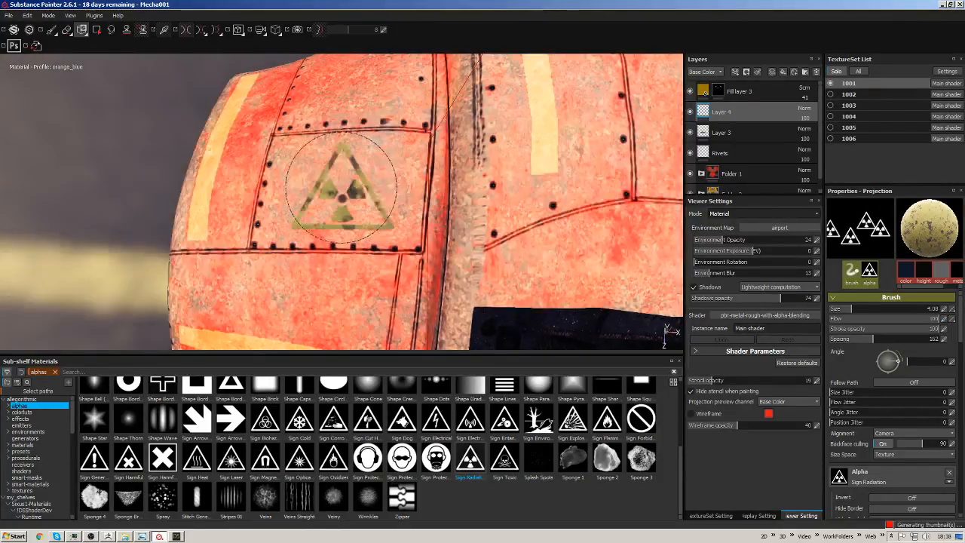
# Load the Sign General Danger alpha into the projection brush.
pyautogui.moveTo(324, 262)
pyautogui.keyDown('alt'); pyautogui.mouseDown()
pyautogui.moveTo(328, 54)
pyautogui.moveTo(330, 164)
pyautogui.moveTo(535, 255)
pyautogui.moveTo(514, 177)
pyautogui.moveTo(427, 133)
pyautogui.mouseUp(); pyautogui.keyUp('alt')
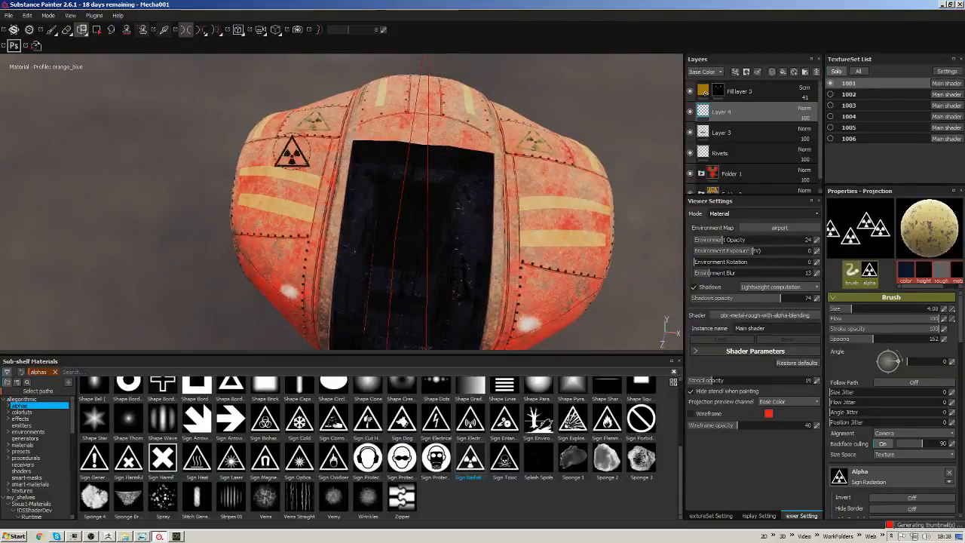
pyautogui.moveTo(289, 202)
pyautogui.keyDown('alt'); pyautogui.mouseDown()
pyautogui.moveTo(526, 212)
pyautogui.moveTo(517, 150)
pyautogui.moveTo(442, 209)
pyautogui.moveTo(406, 206)
pyautogui.moveTo(425, 226)
pyautogui.moveTo(404, 228)
pyautogui.mouseUp(); pyautogui.keyUp('alt')
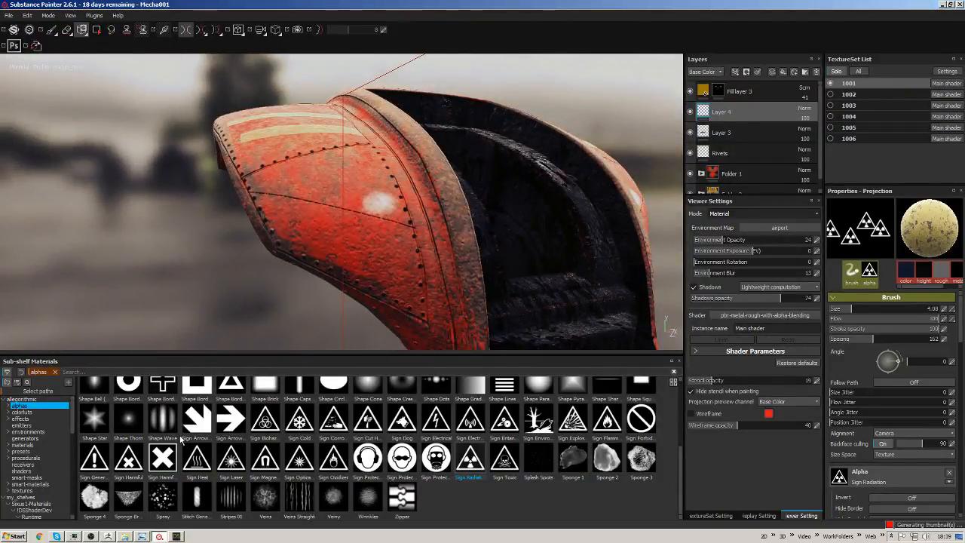
pyautogui.moveTo(679, 454)
pyautogui.mouseDown()
pyautogui.moveTo(683, 387)
pyautogui.moveTo(676, 469)
pyautogui.mouseUp()
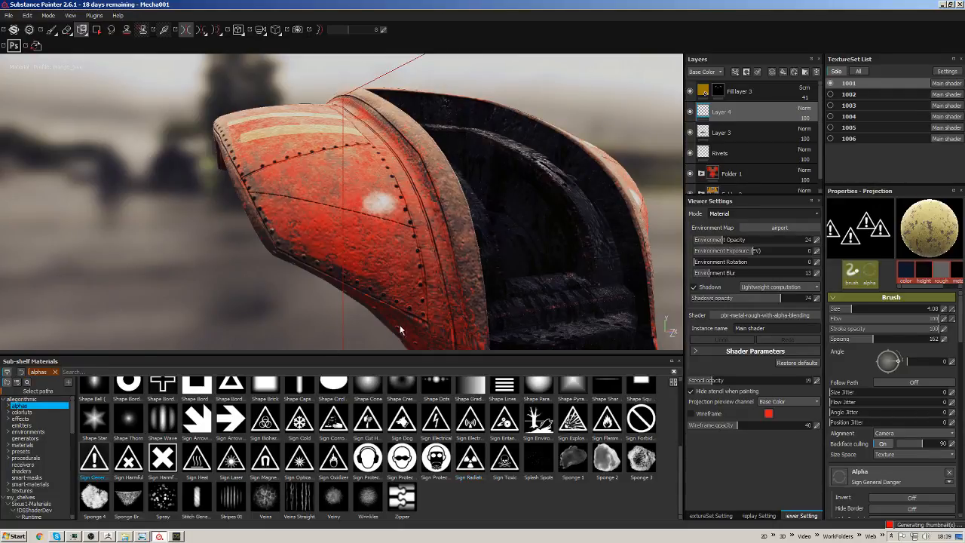
# Turn off mirror symmetry for painting.
pyautogui.keyDown('alt'); pyautogui.moveTo(618, 295); pyautogui.dragTo(399, 241); pyautogui.keyUp('alt')
pyautogui.moveTo(641, 198)
pyautogui.keyDown('alt'); pyautogui.mouseDown(button='middle')
pyautogui.moveTo(424, 207)
pyautogui.moveTo(358, 185)
pyautogui.mouseUp(button='middle'); pyautogui.keyUp('alt')
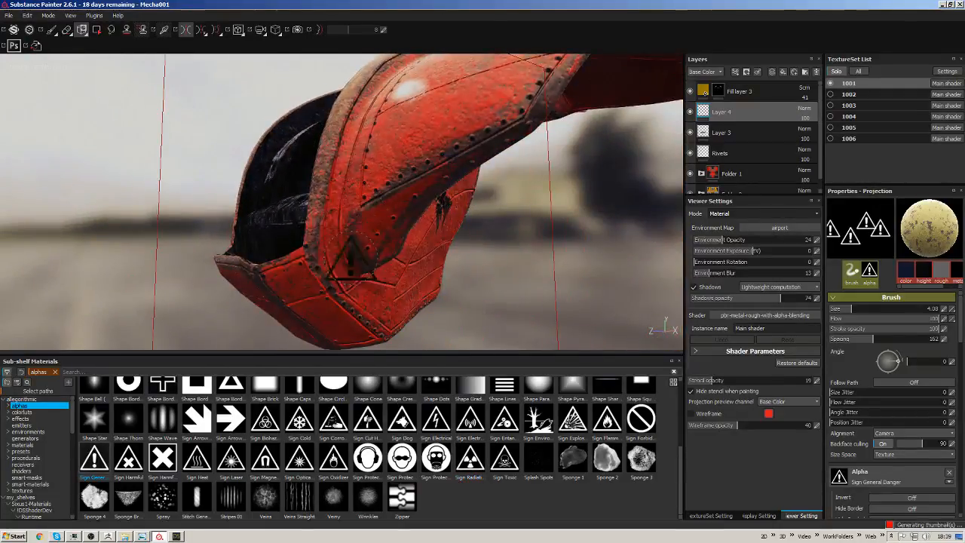
pyautogui.keyDown('alt'); pyautogui.moveTo(350, 252); pyautogui.dragTo(399, 237); pyautogui.keyUp('alt')
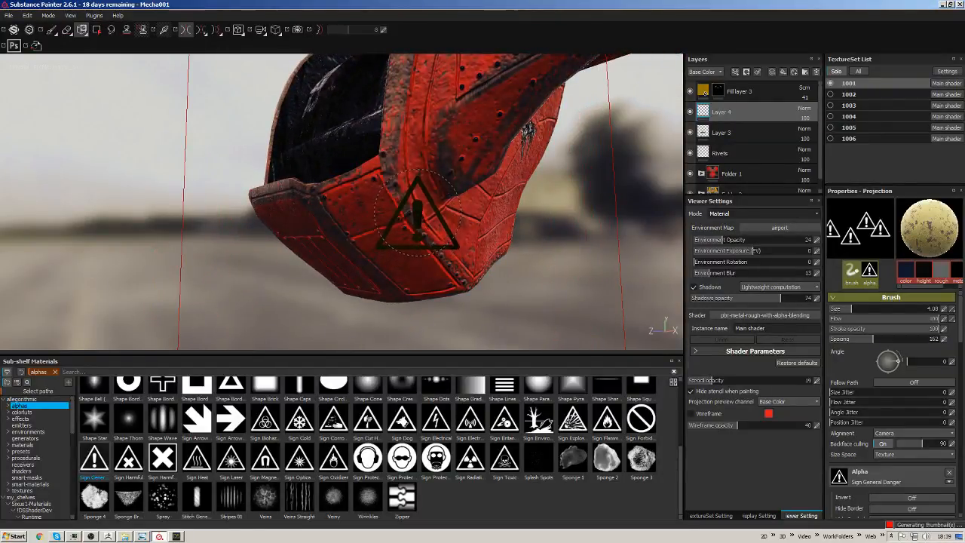
pyautogui.click(207, 30)
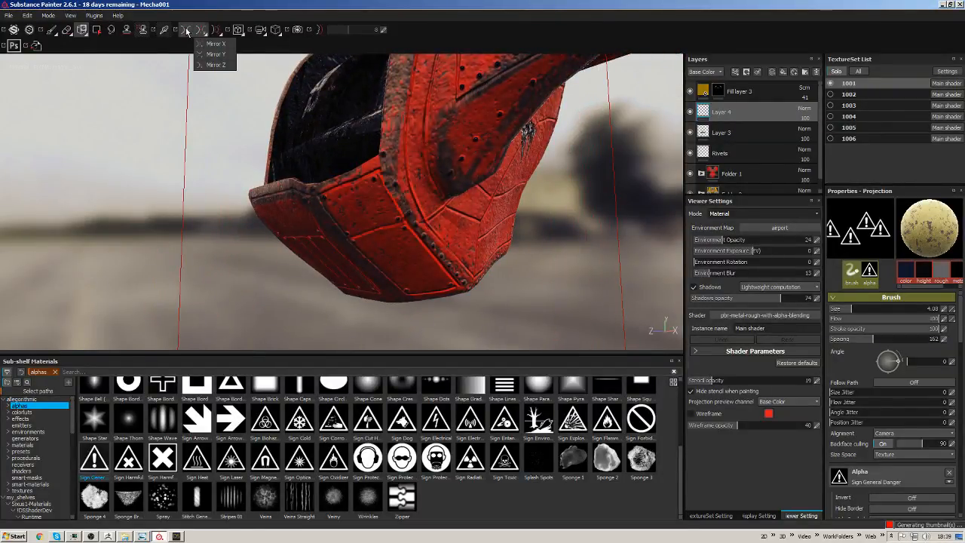
pyautogui.click(188, 30)
# Line up the general danger sign over the riveted panel at the red shell's lower edge and reduce the brush size to 3.31.
pyautogui.scroll(5, 384, 194)
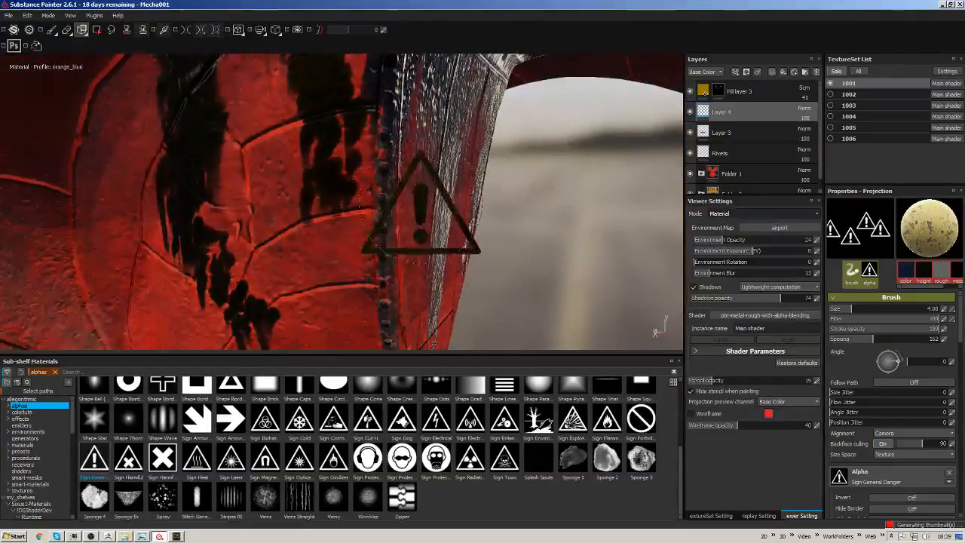
pyautogui.keyDown('alt'); pyautogui.moveTo(420, 208); pyautogui.dragTo(377, 249); pyautogui.keyUp('alt')
pyautogui.keyDown('alt'); pyautogui.moveTo(377, 249); pyautogui.dragTo(373, 268, button='right'); pyautogui.keyUp('alt')
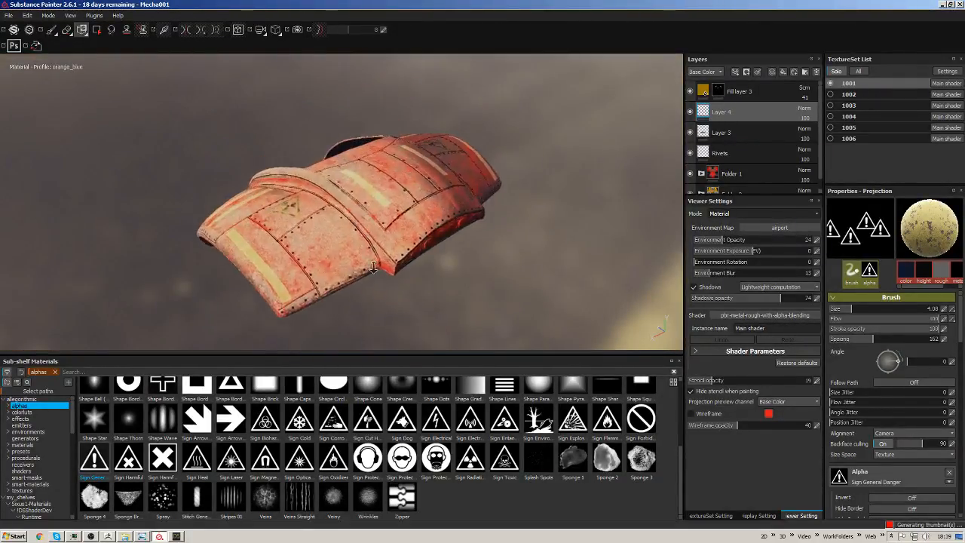
pyautogui.keyDown('alt'); pyautogui.moveTo(372, 267); pyautogui.dragTo(373, 312); pyautogui.keyUp('alt')
pyautogui.keyDown('alt'); pyautogui.moveTo(373, 313); pyautogui.dragTo(375, 363, button='right'); pyautogui.keyUp('alt')
pyautogui.moveTo(401, 243)
pyautogui.keyDown('alt'); pyautogui.mouseDown()
pyautogui.moveTo(402, 232)
pyautogui.moveTo(415, 239)
pyautogui.moveTo(388, 219)
pyautogui.moveTo(394, 198)
pyautogui.moveTo(398, 222)
pyautogui.moveTo(457, 226)
pyautogui.moveTo(450, 233)
pyautogui.moveTo(442, 222)
pyautogui.mouseUp(); pyautogui.keyUp('alt')
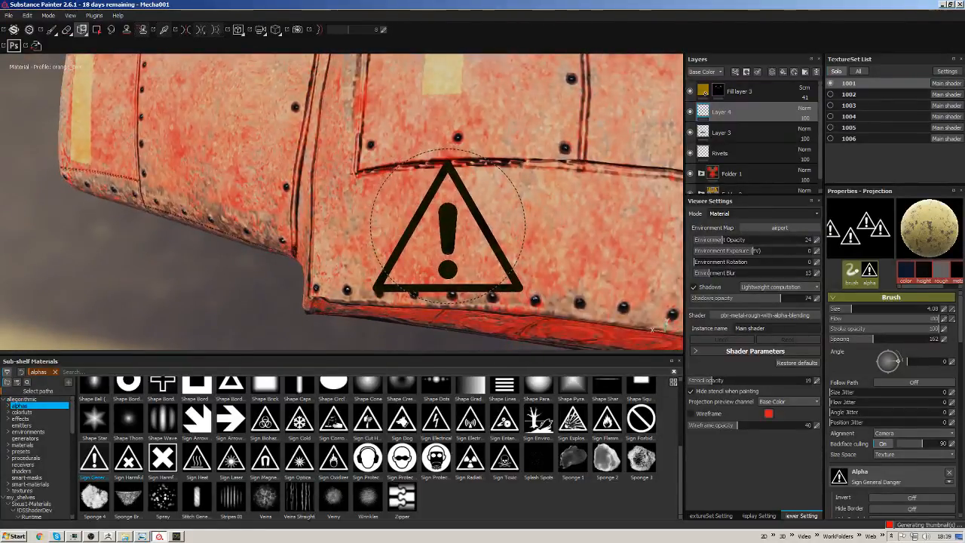
pyautogui.keyDown('ctrl'); pyautogui.moveTo(450, 224); pyautogui.dragTo(437, 224, button='right'); pyautogui.keyUp('ctrl')
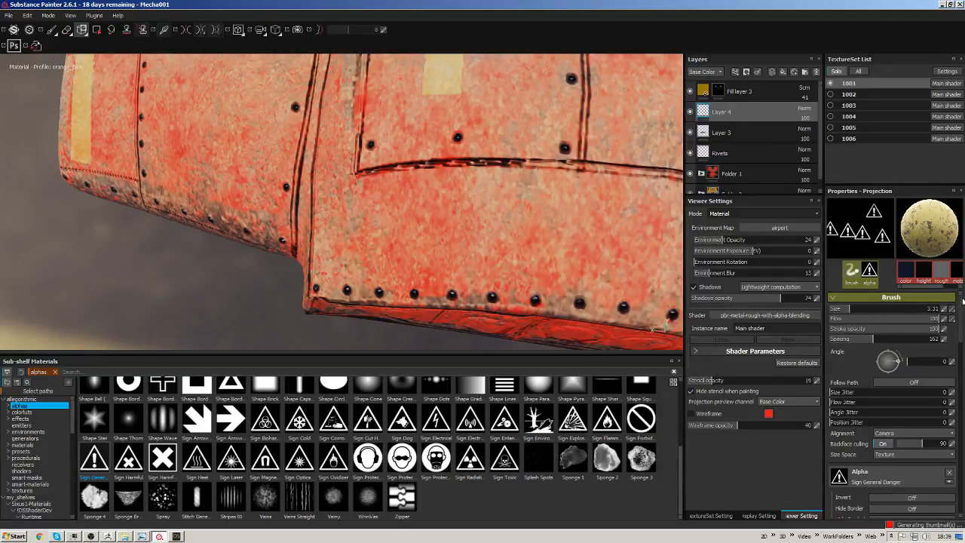
# Set the Paint Color of the brush's Painted steel material to white.
pyautogui.scroll(-5, 957, 344)
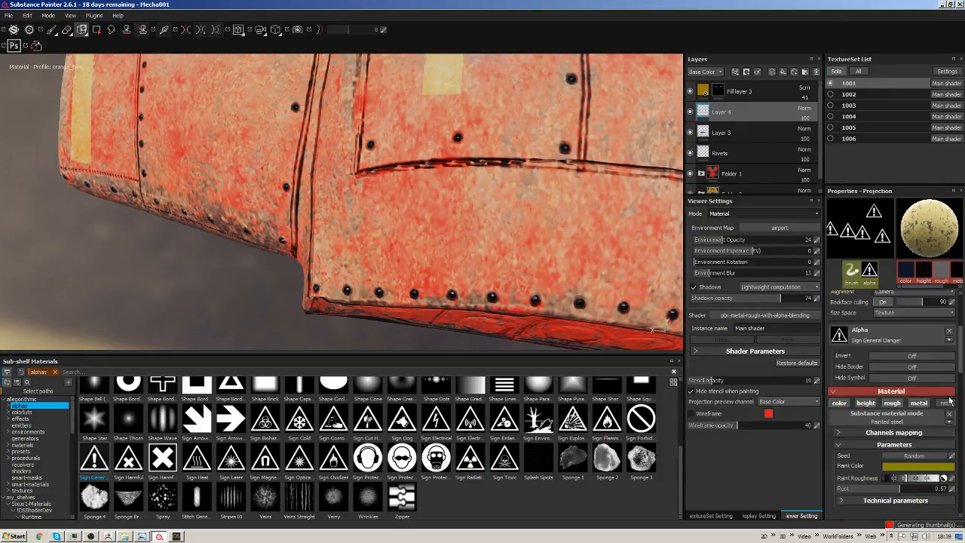
pyautogui.click(887, 387)
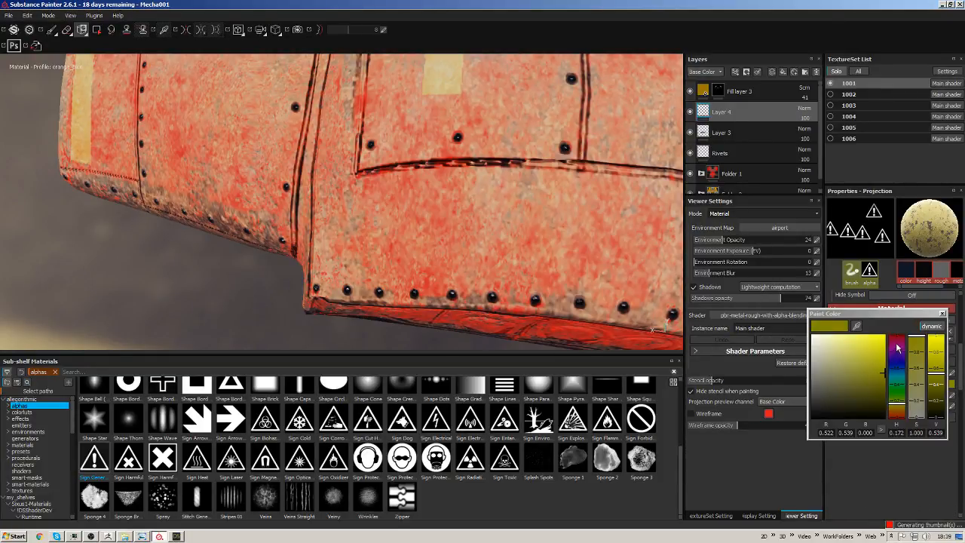
pyautogui.moveTo(898, 347); pyautogui.dragTo(898, 342)
pyautogui.moveTo(898, 389)
pyautogui.mouseDown()
pyautogui.moveTo(897, 360)
pyautogui.moveTo(897, 405)
pyautogui.mouseUp()
pyautogui.click(818, 332)
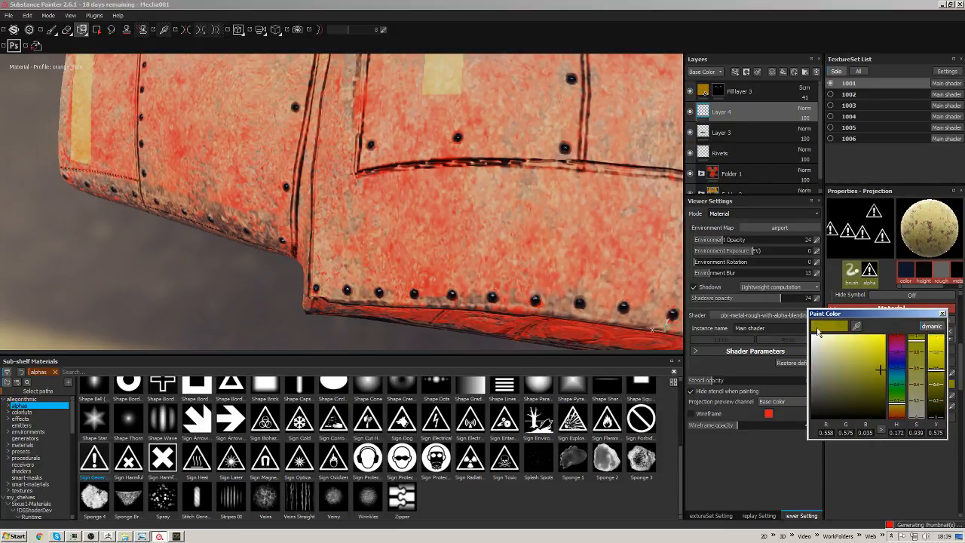
pyautogui.moveTo(819, 332); pyautogui.dragTo(819, 307)
pyautogui.click(942, 315)
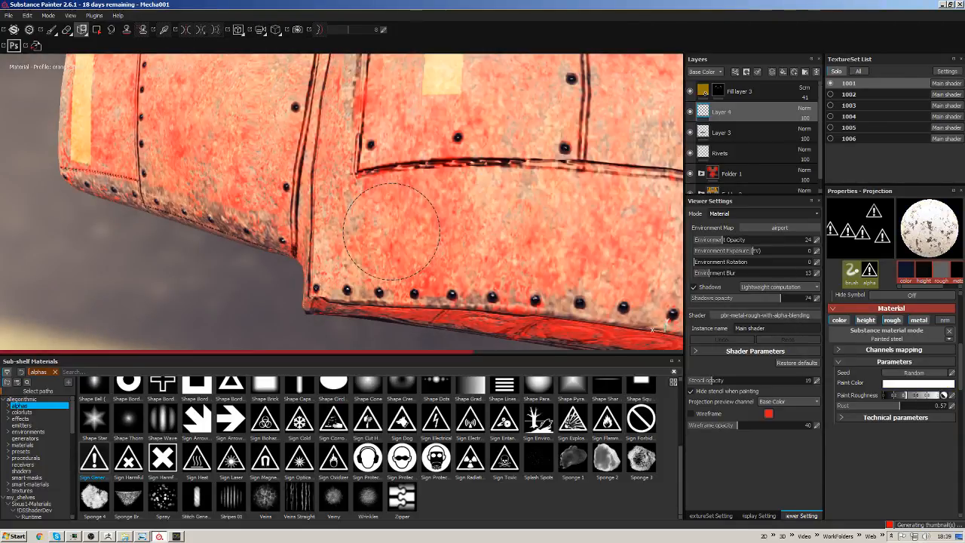
# Stamp the white general danger sign on the riveted panel below the curved seam at the shell's lower edge.
pyautogui.click(392, 231)
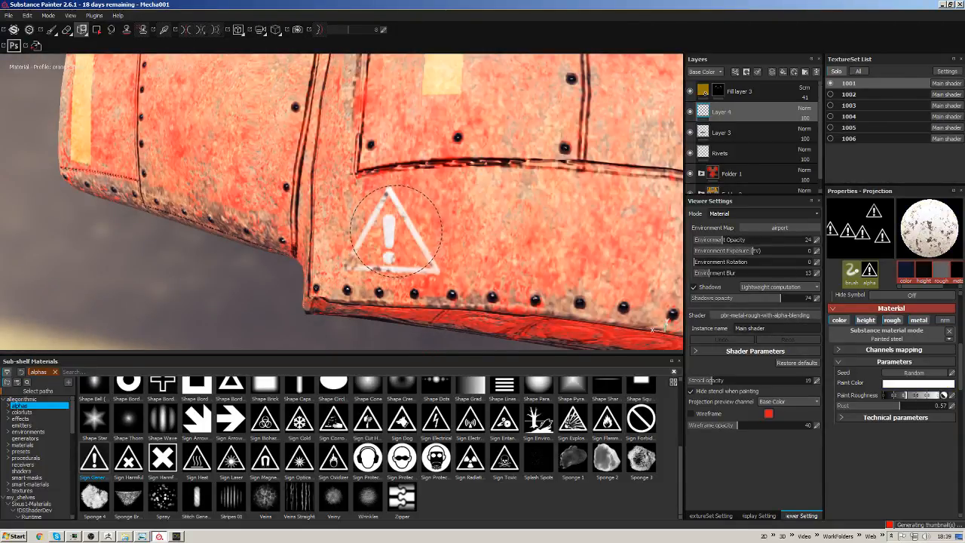
pyautogui.click(463, 256)
pyautogui.keyDown('alt'); pyautogui.moveTo(463, 256); pyautogui.dragTo(414, 100); pyautogui.keyUp('alt')
pyautogui.keyDown('alt'); pyautogui.moveTo(456, 92); pyautogui.dragTo(445, 68, button='right'); pyautogui.keyUp('alt')
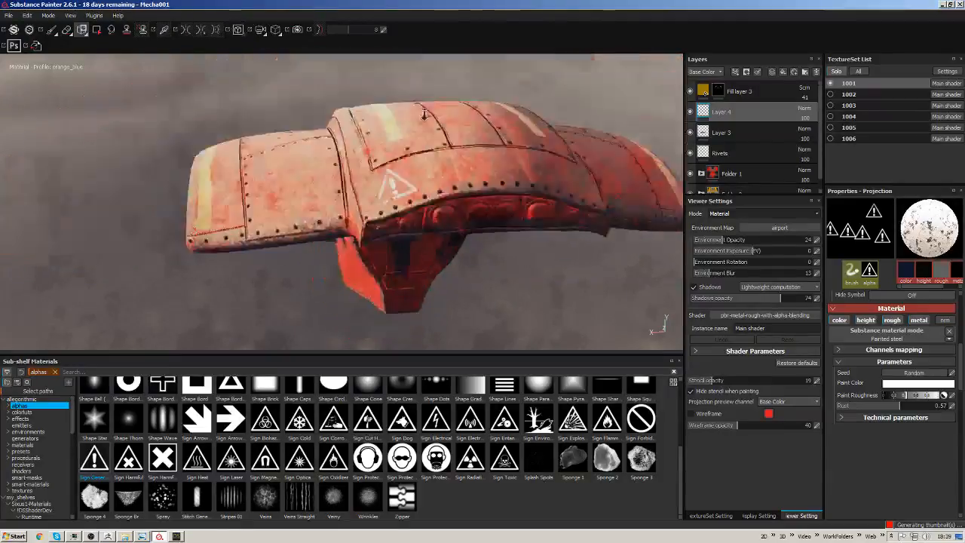
pyautogui.keyDown('alt'); pyautogui.moveTo(445, 68); pyautogui.dragTo(437, 234); pyautogui.keyUp('alt')
pyautogui.keyDown('alt'); pyautogui.moveTo(438, 234); pyautogui.dragTo(423, 198, button='middle'); pyautogui.keyUp('alt')
pyautogui.keyDown('alt'); pyautogui.moveTo(422, 197); pyautogui.dragTo(534, 185); pyautogui.keyUp('alt')
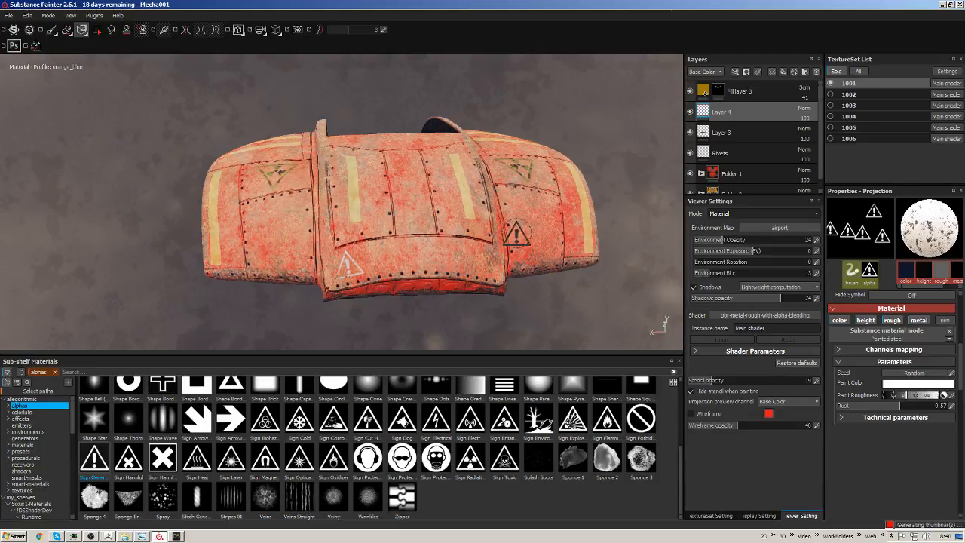
pyautogui.moveTo(517, 235)
pyautogui.keyDown('alt'); pyautogui.mouseDown()
pyautogui.moveTo(450, 220)
pyautogui.moveTo(543, 217)
pyautogui.moveTo(533, 237)
pyautogui.mouseUp(); pyautogui.keyUp('alt')
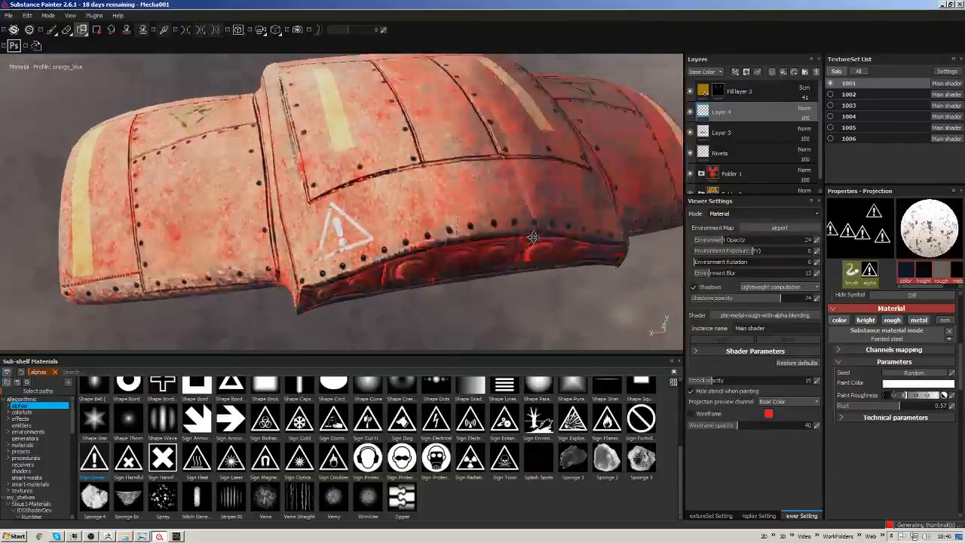
pyautogui.keyDown('alt'); pyautogui.moveTo(533, 238); pyautogui.dragTo(525, 241, button='middle'); pyautogui.keyUp('alt')
# Switch to the regular Paint brush and inspect the isolated red shell's decals and worn edges from several sides.
pyautogui.click(51, 30)
pyautogui.moveTo(463, 252)
pyautogui.keyDown('alt'); pyautogui.mouseDown()
pyautogui.moveTo(423, 195)
pyautogui.moveTo(459, 216)
pyautogui.moveTo(433, 224)
pyautogui.moveTo(392, 191)
pyautogui.moveTo(573, 199)
pyautogui.moveTo(603, 224)
pyautogui.moveTo(584, 219)
pyautogui.moveTo(599, 263)
pyautogui.moveTo(648, 278)
pyautogui.moveTo(515, 240)
pyautogui.moveTo(499, 206)
pyautogui.moveTo(410, 222)
pyautogui.moveTo(521, 227)
pyautogui.mouseUp(); pyautogui.keyUp('alt')
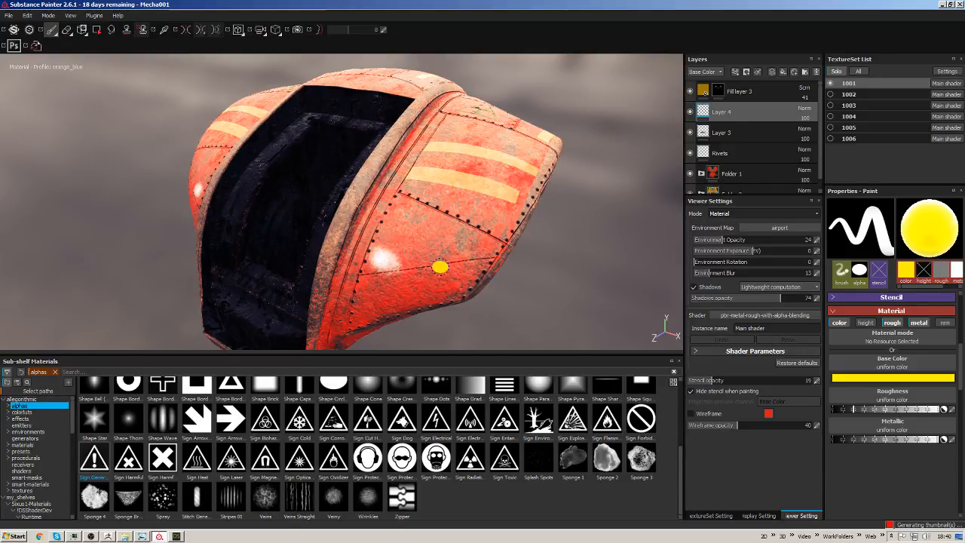
pyautogui.keyDown('alt'); pyautogui.moveTo(442, 265); pyautogui.dragTo(455, 194); pyautogui.keyUp('alt')
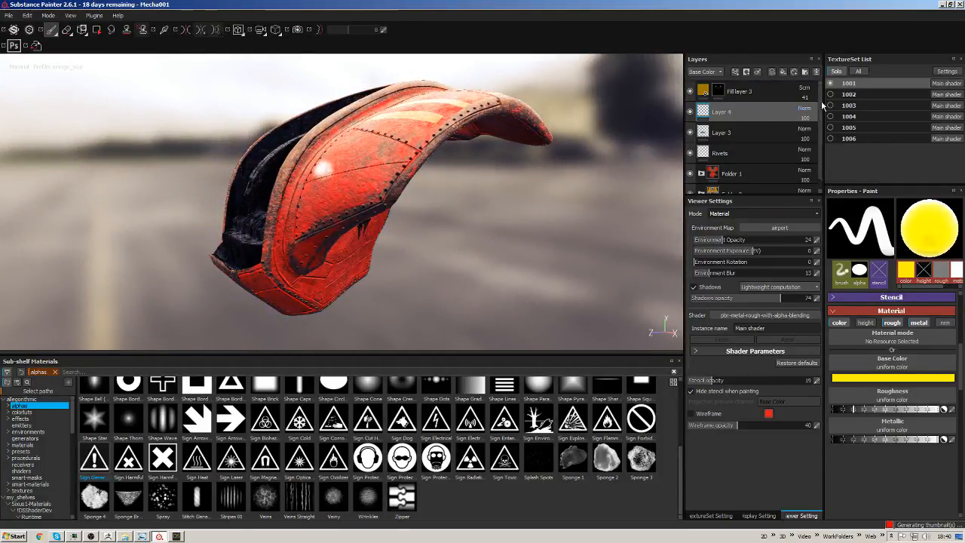
pyautogui.moveTo(823, 126); pyautogui.dragTo(820, 96)
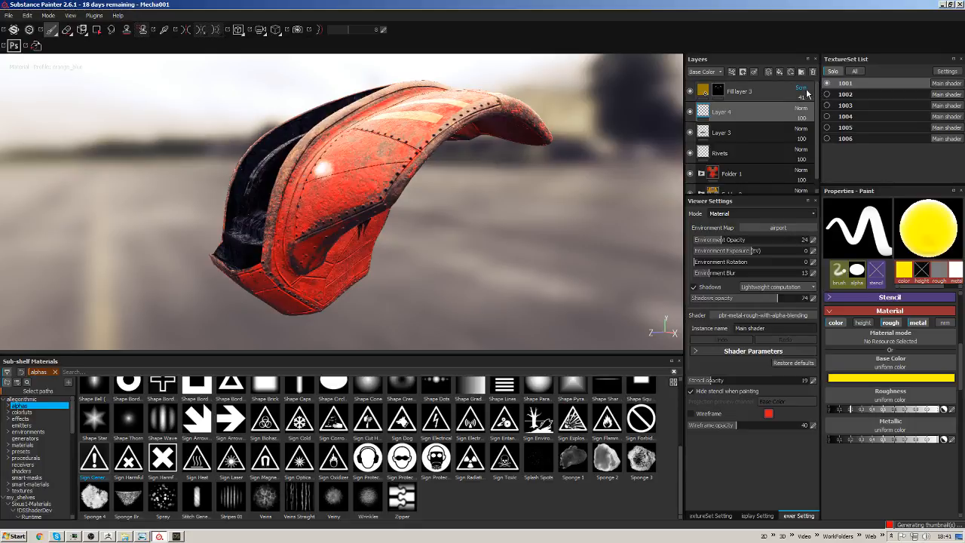
pyautogui.scroll(-1, 808, 146)
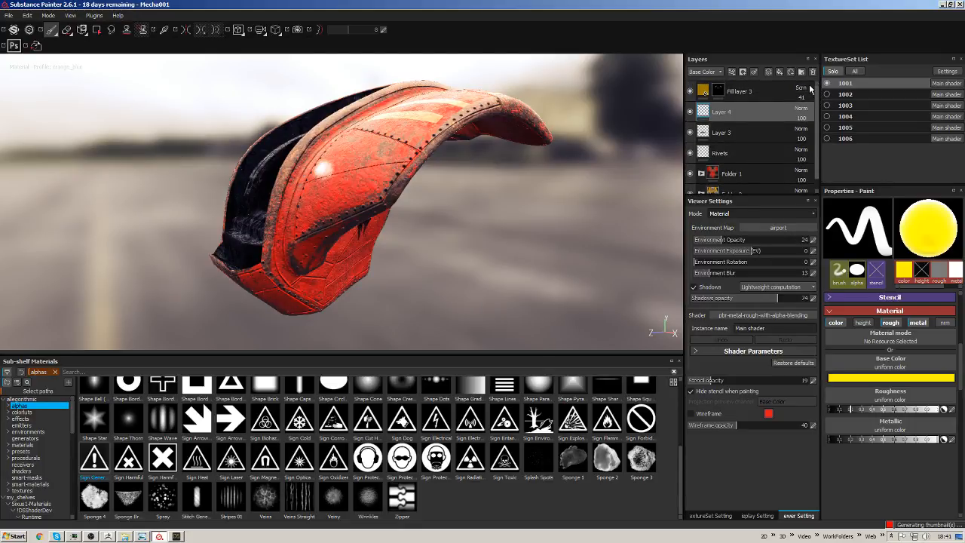
pyautogui.scroll(1, 808, 110)
pyautogui.moveTo(549, 144)
pyautogui.keyDown('alt'); pyautogui.mouseDown()
pyautogui.moveTo(500, 168)
pyautogui.moveTo(578, 211)
pyautogui.moveTo(511, 179)
pyautogui.moveTo(651, 160)
pyautogui.moveTo(462, 168)
pyautogui.mouseUp(); pyautogui.keyUp('alt')
pyautogui.moveTo(626, 147)
pyautogui.keyDown('alt'); pyautogui.mouseDown()
pyautogui.moveTo(390, 209)
pyautogui.moveTo(484, 198)
pyautogui.moveTo(248, 179)
pyautogui.moveTo(493, 231)
pyautogui.moveTo(546, 129)
pyautogui.moveTo(502, 129)
pyautogui.moveTo(582, 133)
pyautogui.moveTo(503, 171)
pyautogui.mouseUp(); pyautogui.keyUp('alt')
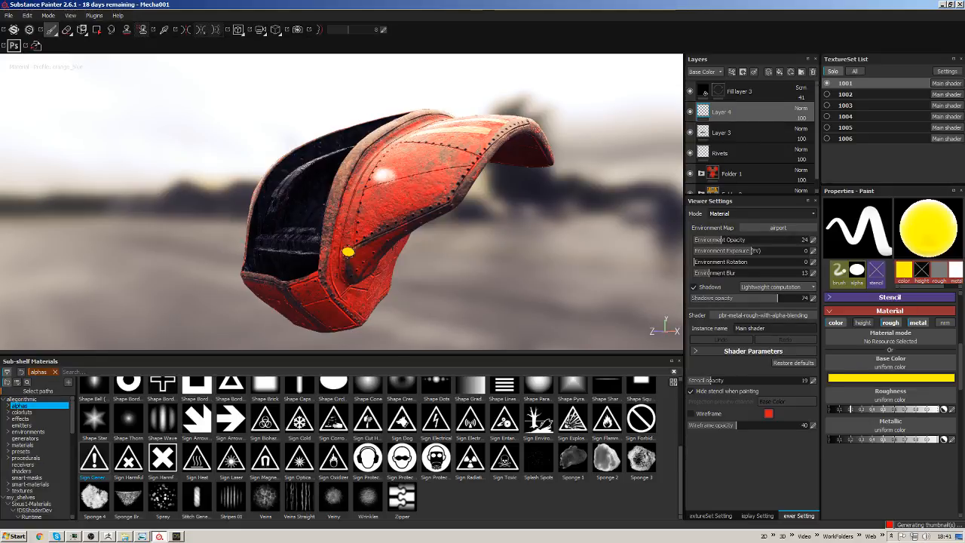
pyautogui.keyDown('alt'); pyautogui.moveTo(394, 211); pyautogui.dragTo(563, 222); pyautogui.keyUp('alt')
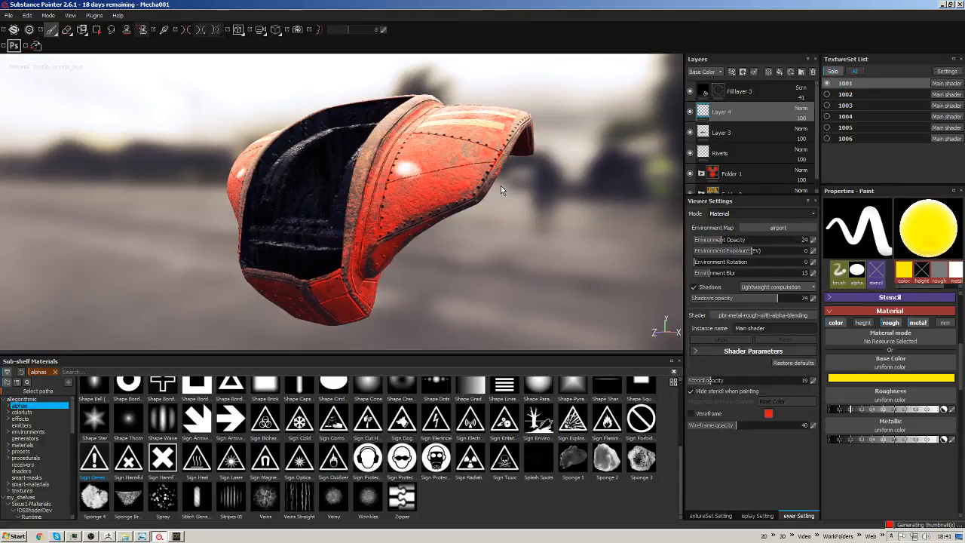
# Display all texture sets again and enlarge the viewport to frame the whole mecha.
pyautogui.hotkey('alt', 'q')
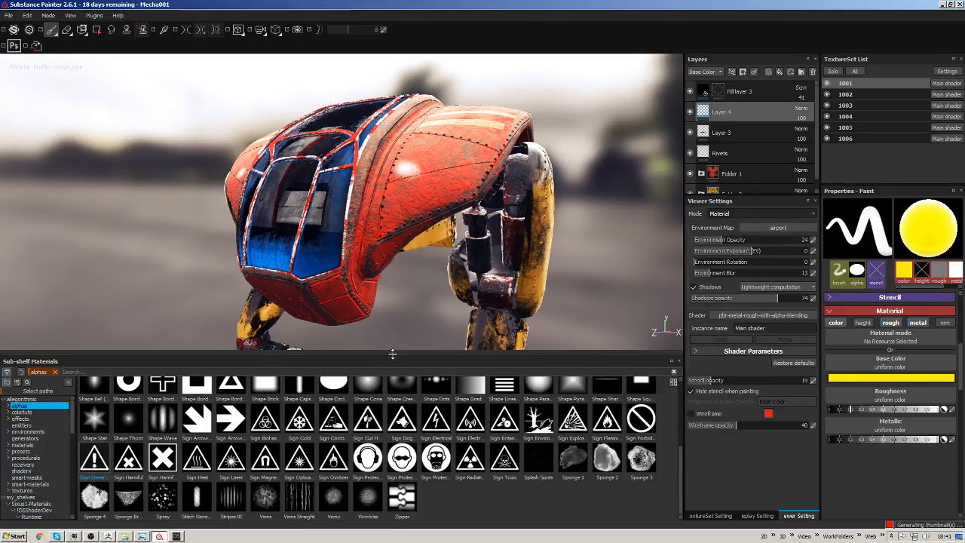
pyautogui.moveTo(391, 369); pyautogui.dragTo(515, 281)
pyautogui.keyDown('alt'); pyautogui.moveTo(515, 282); pyautogui.dragTo(490, 245); pyautogui.keyUp('alt')
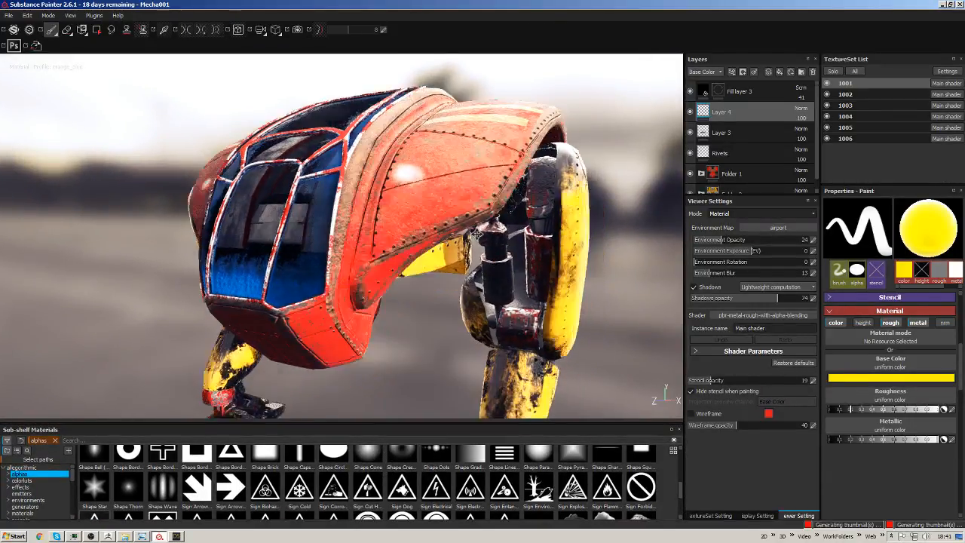
pyautogui.keyDown('alt'); pyautogui.moveTo(490, 245); pyautogui.dragTo(414, 185, button='middle'); pyautogui.keyUp('alt')
pyautogui.keyDown('alt'); pyautogui.moveTo(414, 186); pyautogui.dragTo(526, 274, button='right'); pyautogui.keyUp('alt')
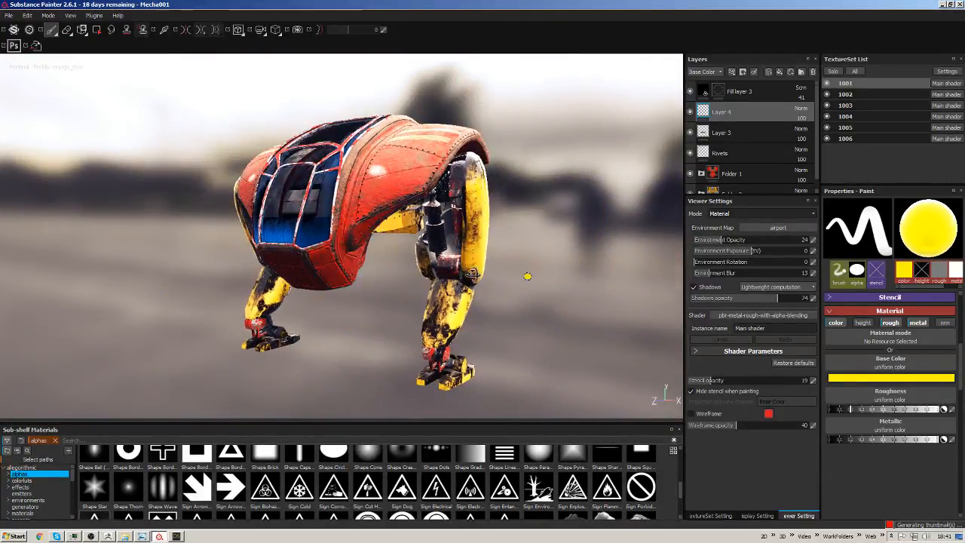
pyautogui.moveTo(528, 276)
pyautogui.keyDown('alt'); pyautogui.mouseDown()
pyautogui.moveTo(440, 280)
pyautogui.moveTo(521, 282)
pyautogui.mouseUp(); pyautogui.keyUp('alt')
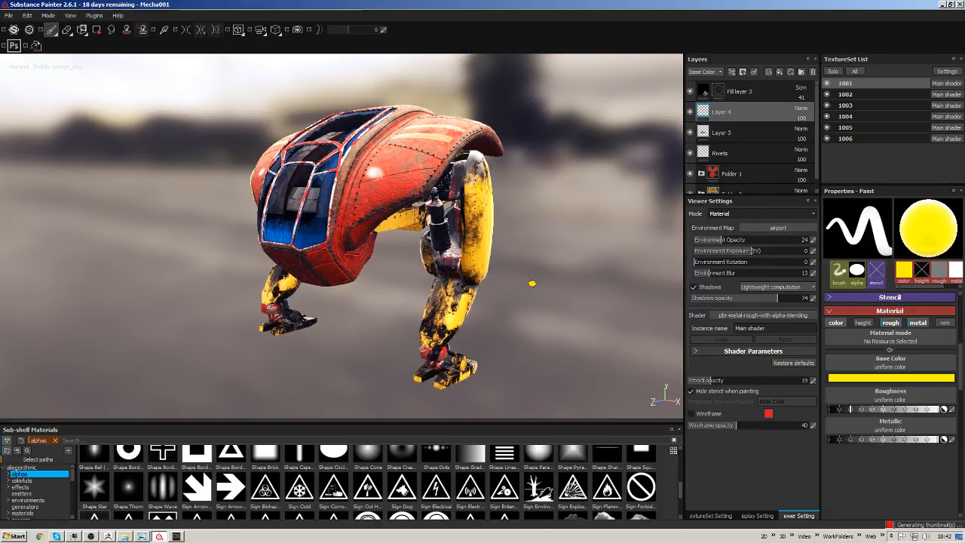
# Examine the finished mecha around its rear thrusters, yellow legs and the danger sign on the red shell.
pyautogui.keyDown('alt'); pyautogui.moveTo(601, 233); pyautogui.dragTo(132, 240); pyautogui.keyUp('alt')
pyautogui.keyDown('alt'); pyautogui.moveTo(531, 212); pyautogui.dragTo(257, 215, button='middle'); pyautogui.keyUp('alt')
pyautogui.moveTo(528, 214)
pyautogui.keyDown('alt'); pyautogui.mouseDown()
pyautogui.moveTo(463, 227)
pyautogui.moveTo(543, 219)
pyautogui.mouseUp(); pyautogui.keyUp('alt')
pyautogui.keyDown('alt'); pyautogui.moveTo(543, 219); pyautogui.dragTo(620, 231, button='right'); pyautogui.keyUp('alt')
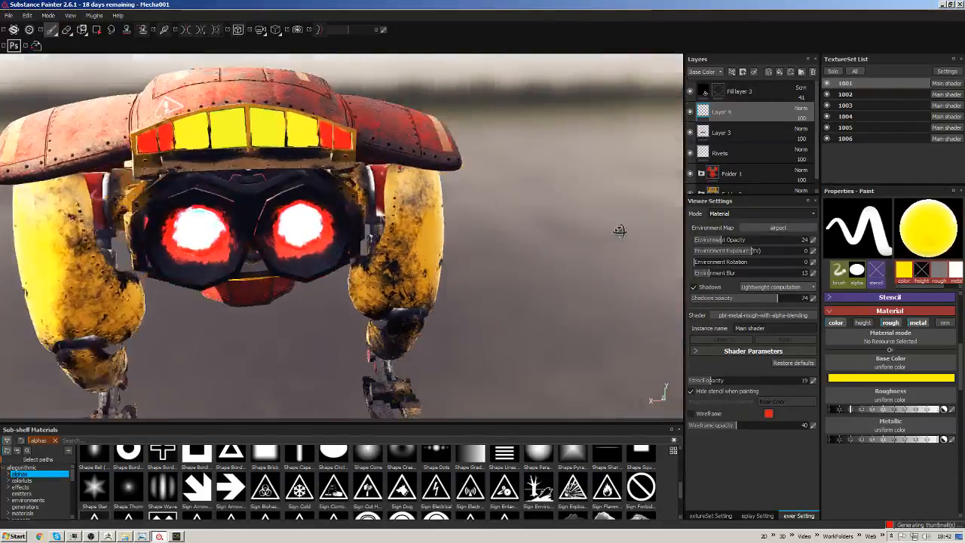
pyautogui.keyDown('alt'); pyautogui.moveTo(453, 219); pyautogui.dragTo(573, 226); pyautogui.keyUp('alt')
pyautogui.keyDown('alt'); pyautogui.moveTo(426, 211); pyautogui.dragTo(557, 178, button='middle'); pyautogui.keyUp('alt')
pyautogui.keyDown('alt'); pyautogui.moveTo(557, 178); pyautogui.dragTo(460, 234, button='right'); pyautogui.keyUp('alt')
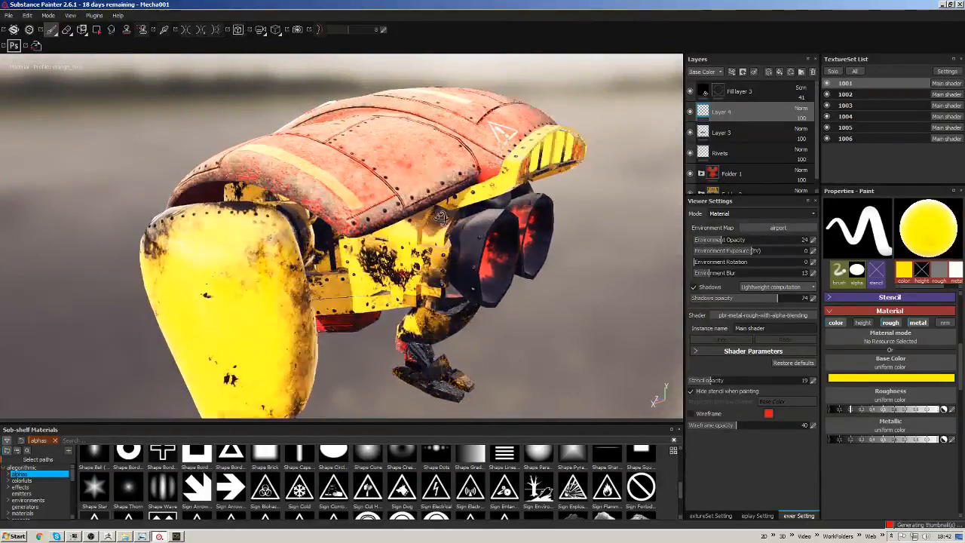
pyautogui.keyDown('alt'); pyautogui.moveTo(460, 245); pyautogui.dragTo(426, 219); pyautogui.keyUp('alt')
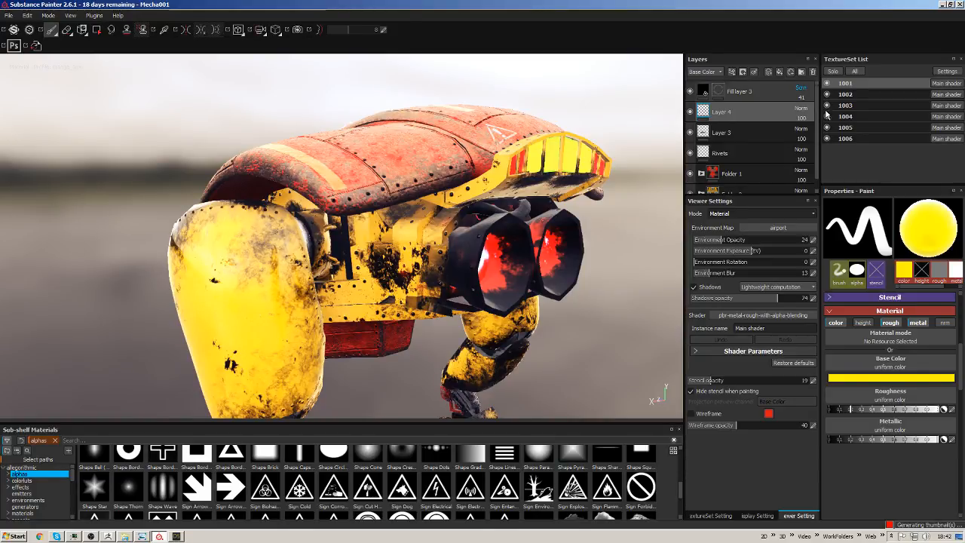
# Give the layer stack more height and hide Folder 2.
pyautogui.moveTo(766, 201); pyautogui.dragTo(767, 304)
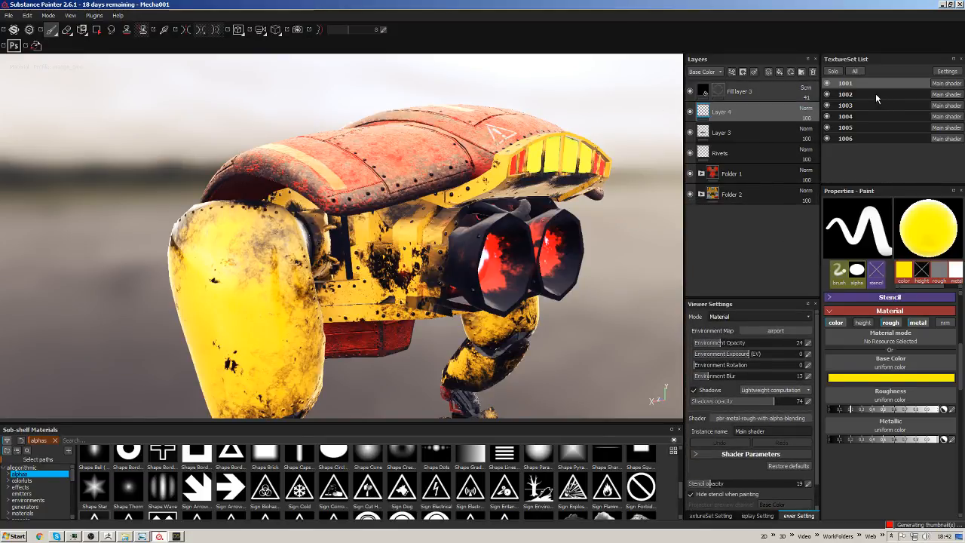
pyautogui.click(690, 194)
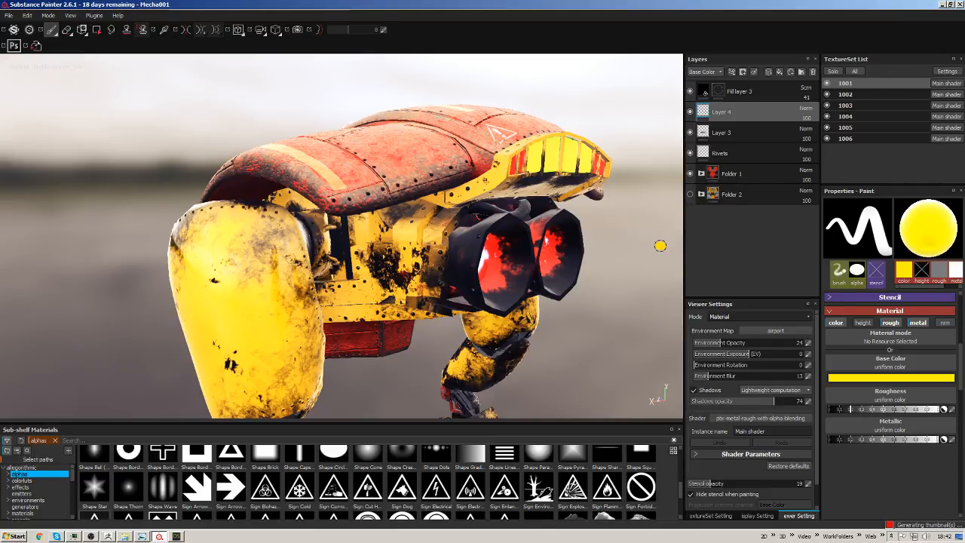
# Check what the PaintedSteel group in Folder 1 contributes by hiding it briefly and restoring its visibility.
pyautogui.click(722, 175)
pyautogui.click(706, 174)
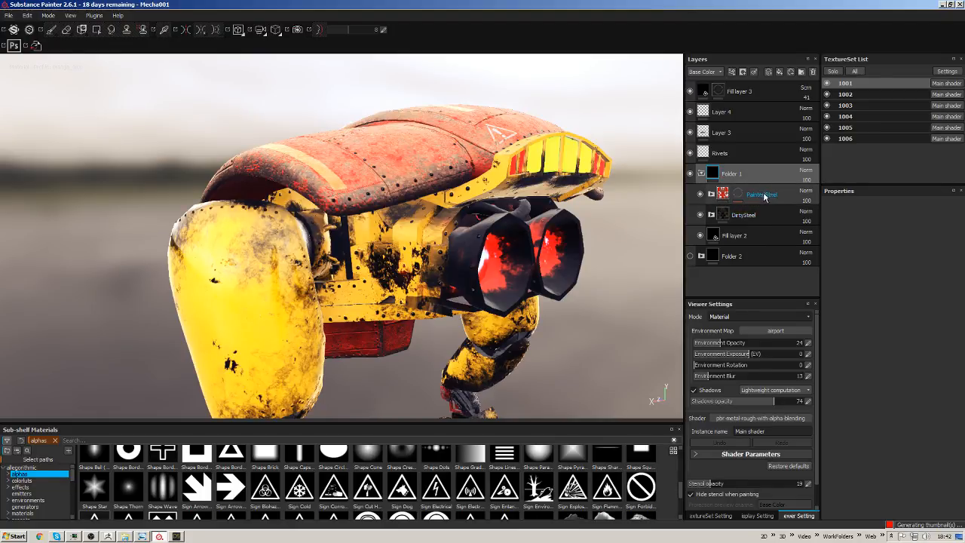
pyautogui.click(700, 194)
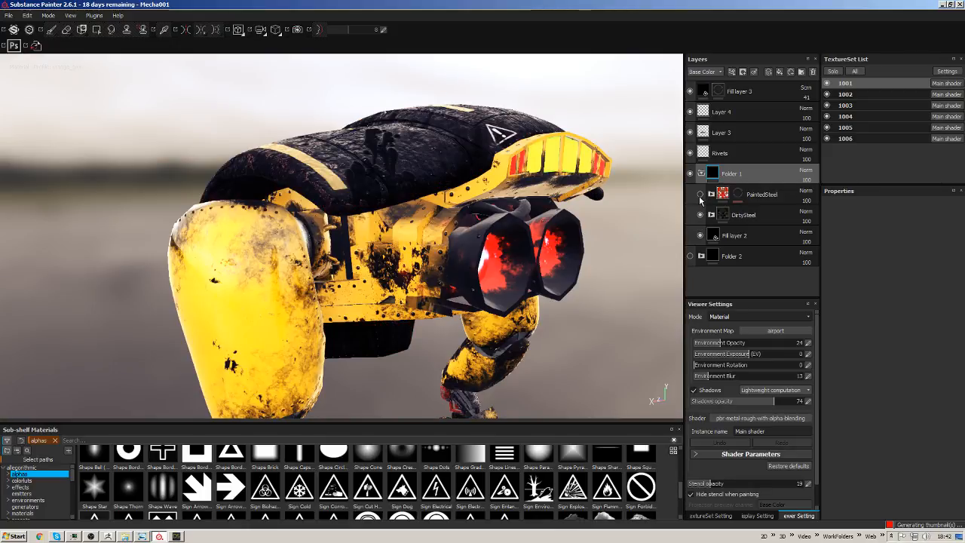
pyautogui.click(700, 193)
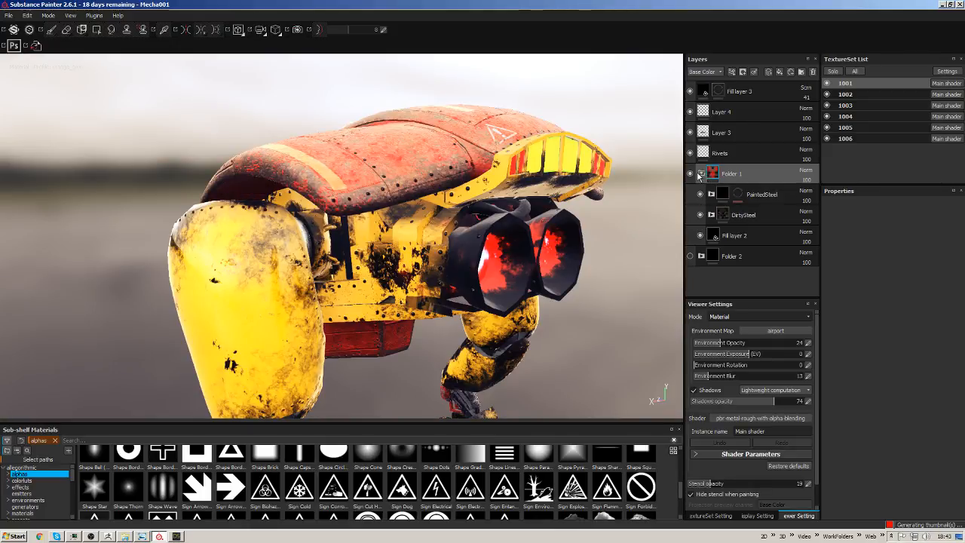
pyautogui.click(701, 175)
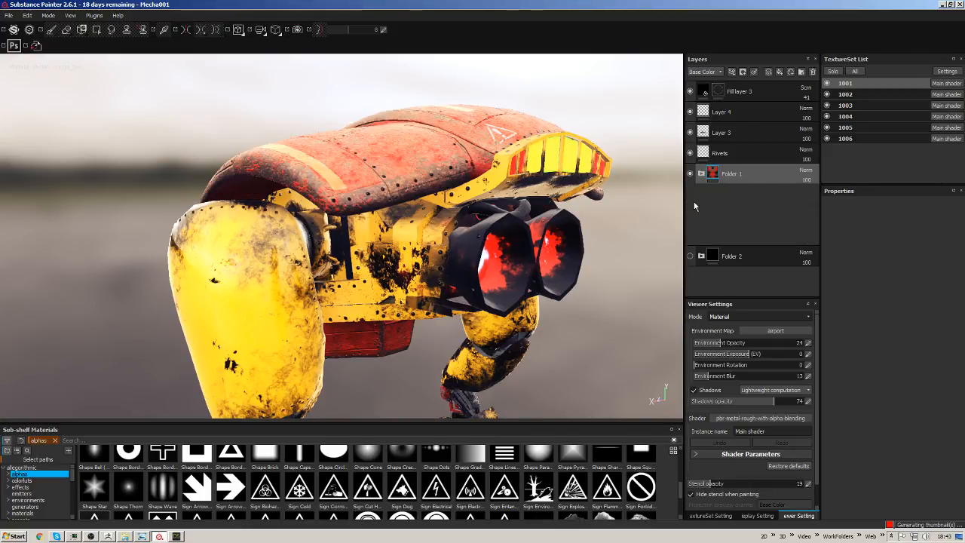
# Move Fill layer 3, Layer 4, Layer 3 and Rivets into Folder 1's PaintedSteel group, and rename Folder 1 to Red Paint.
pyautogui.click(725, 154)
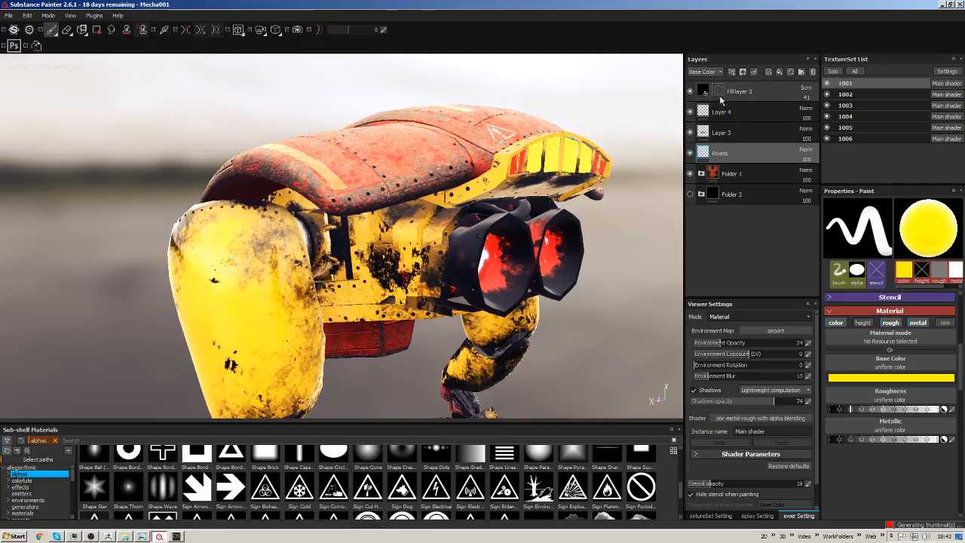
pyautogui.keyDown('shift'); pyautogui.click(743, 92); pyautogui.keyUp('shift')
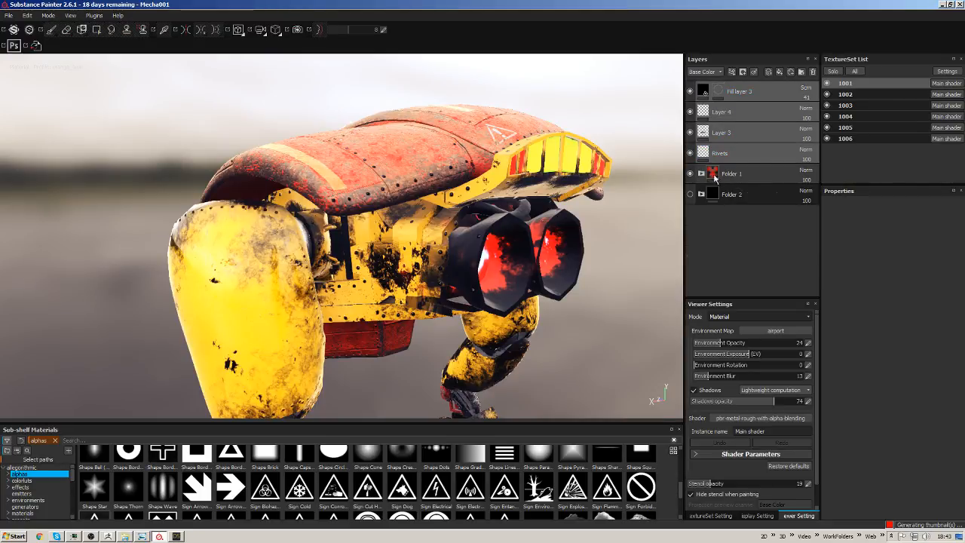
pyautogui.click(715, 178)
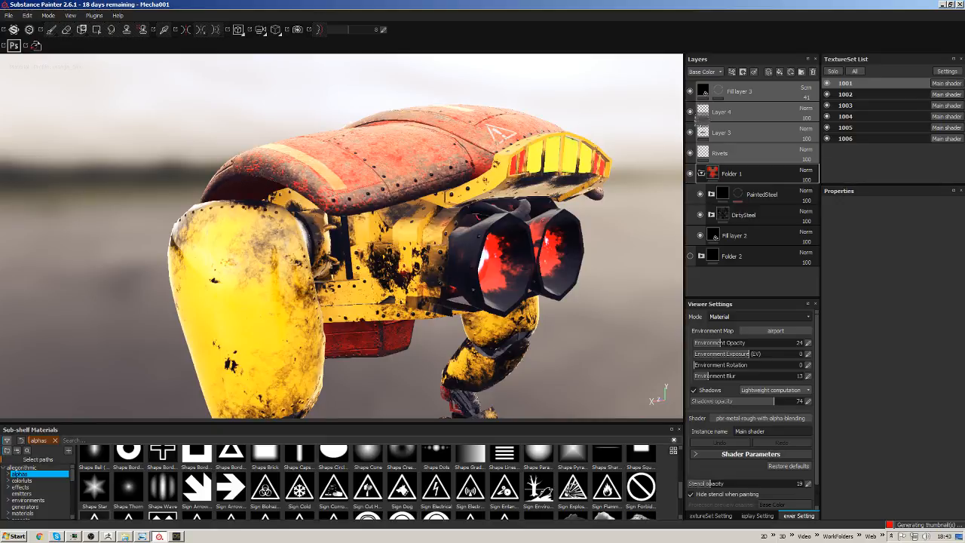
pyautogui.moveTo(715, 178); pyautogui.dragTo(713, 182)
pyautogui.moveTo(701, 123); pyautogui.dragTo(702, 121)
pyautogui.click(701, 91)
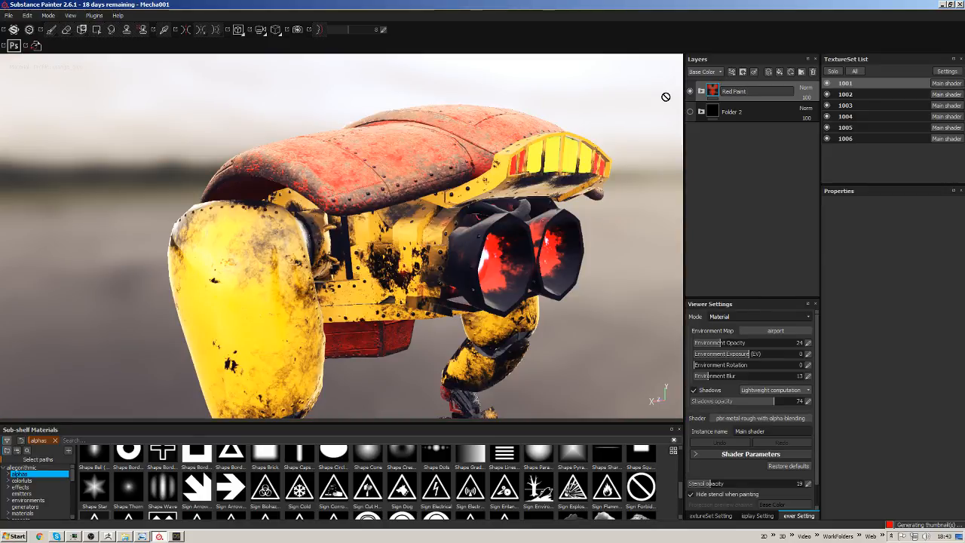
pyautogui.press('Return')
# Expand the Red Paint folder and review the layer order inside its PaintedSteel group.
pyautogui.click(702, 91)
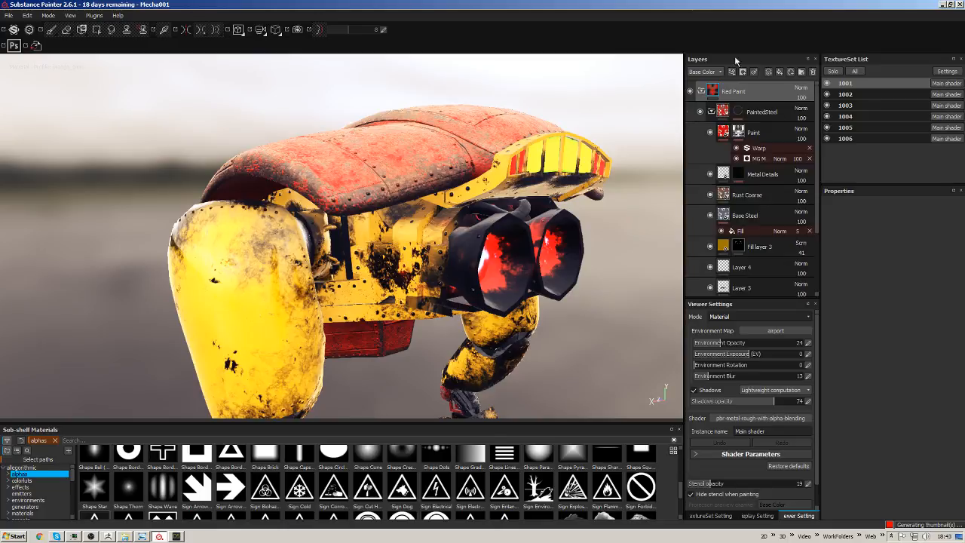
pyautogui.scroll(-3, 810, 172)
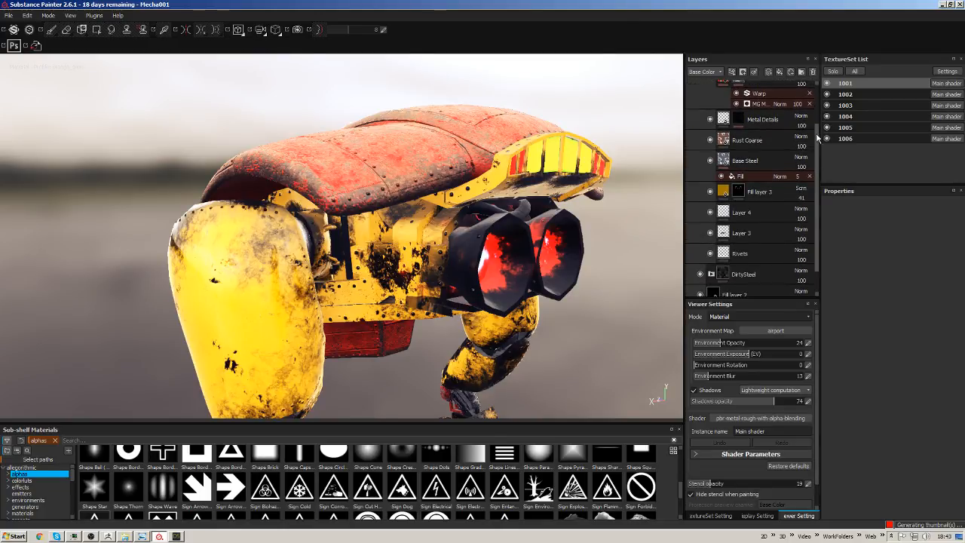
pyautogui.scroll(3, 747, 159)
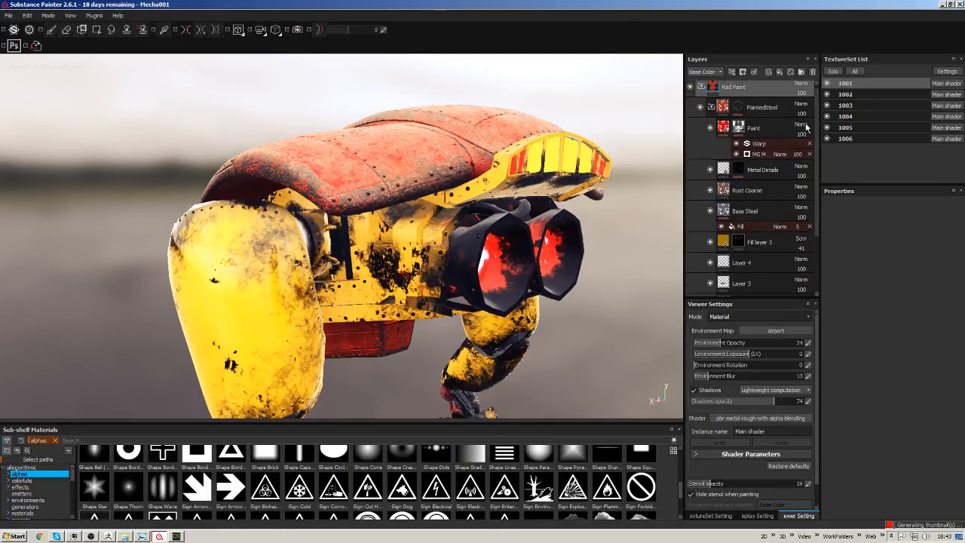
pyautogui.click(711, 108)
pyautogui.click(711, 112)
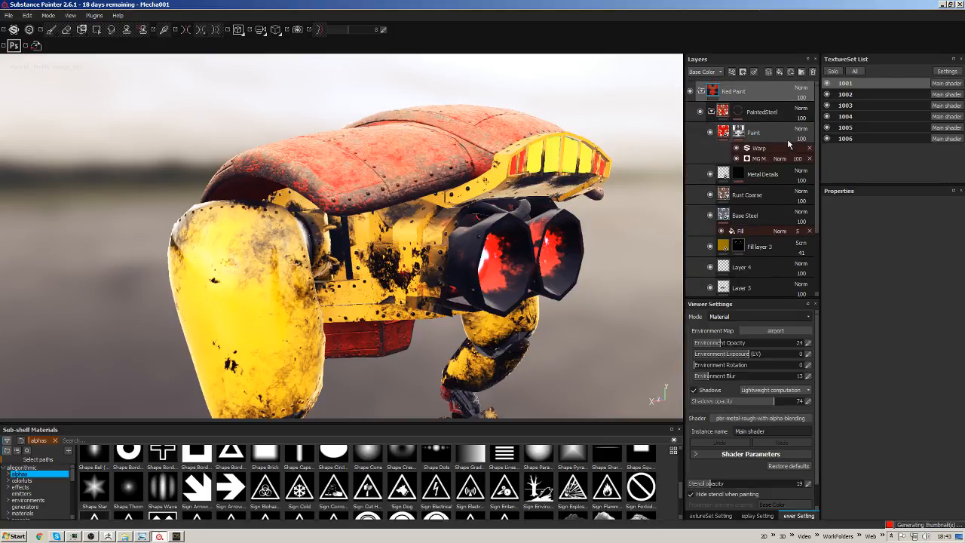
# Undo the previous grouping and move Fill layer 3, Layer 4, Layer 3 and Rivets into Folder 1 above the PaintedSteel group.
pyautogui.hotkey('ctrl', 'z')
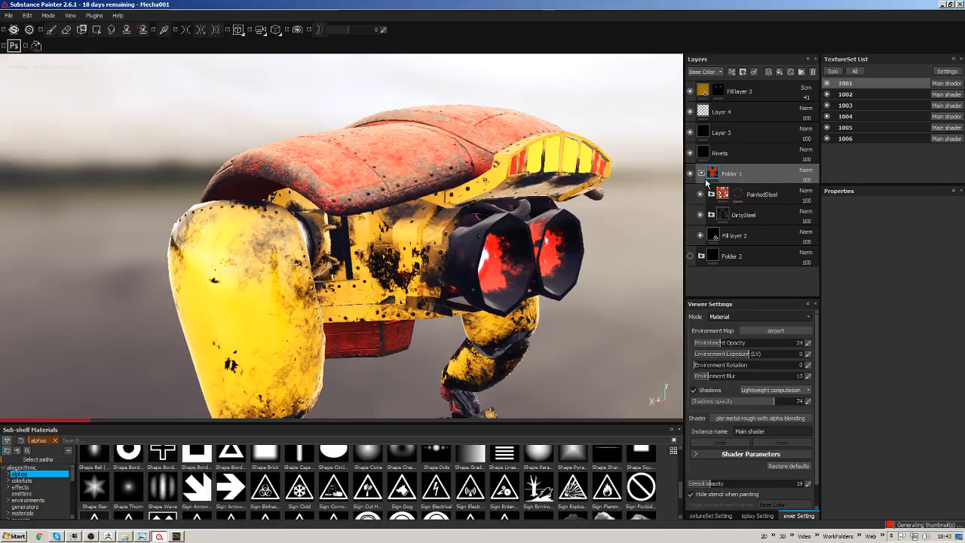
pyautogui.click(739, 97)
pyautogui.keyDown('shift'); pyautogui.click(752, 159); pyautogui.keyUp('shift')
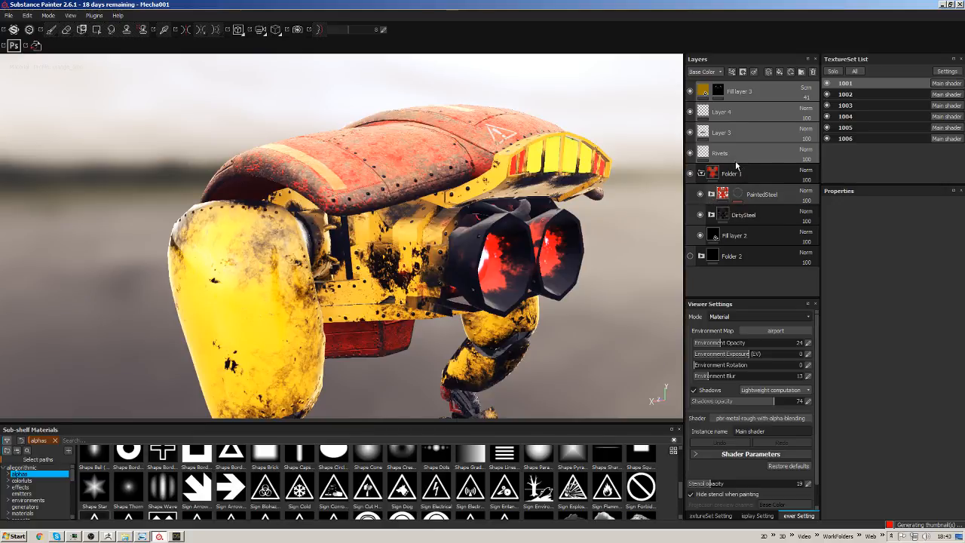
pyautogui.moveTo(739, 153)
pyautogui.mouseDown()
pyautogui.moveTo(740, 185)
pyautogui.moveTo(787, 160)
pyautogui.mouseUp()
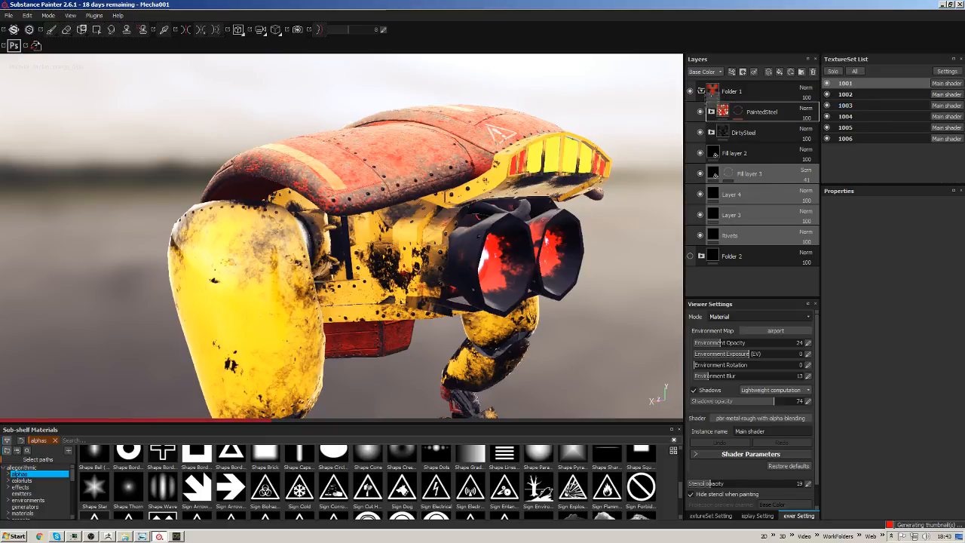
pyautogui.moveTo(714, 98); pyautogui.dragTo(718, 98)
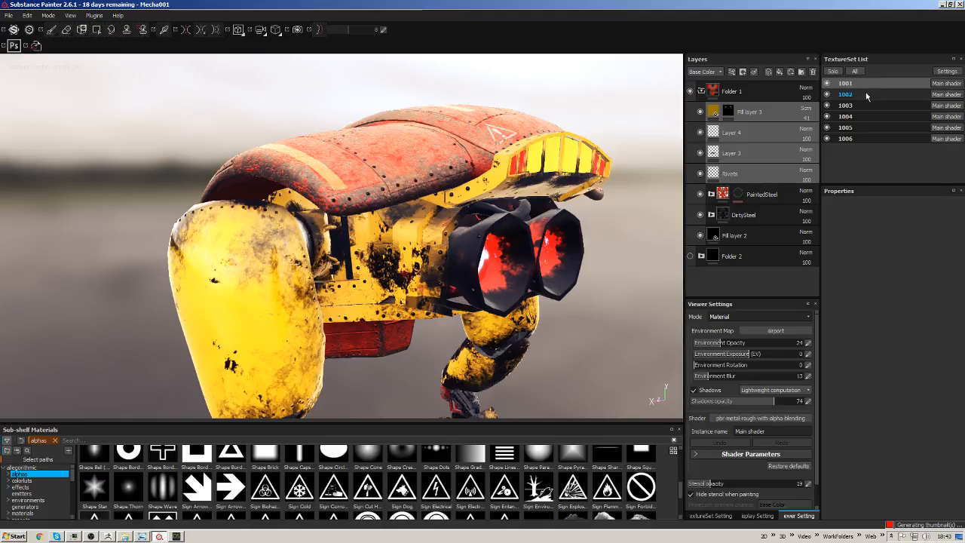
# Collapse Folder 1, then rename it to Red Weathered and Folder 2 to Bees Knees.
pyautogui.click(702, 91)
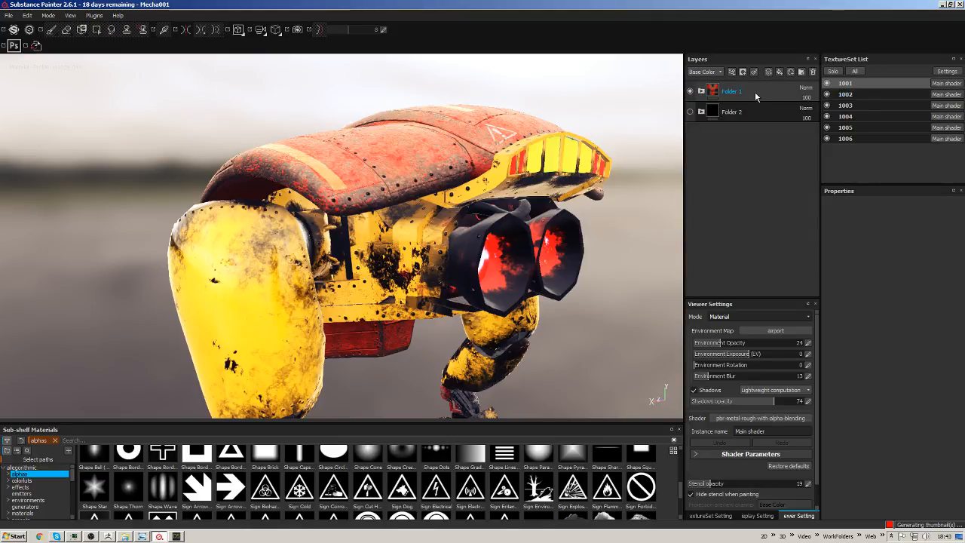
pyautogui.doubleClick(729, 92)
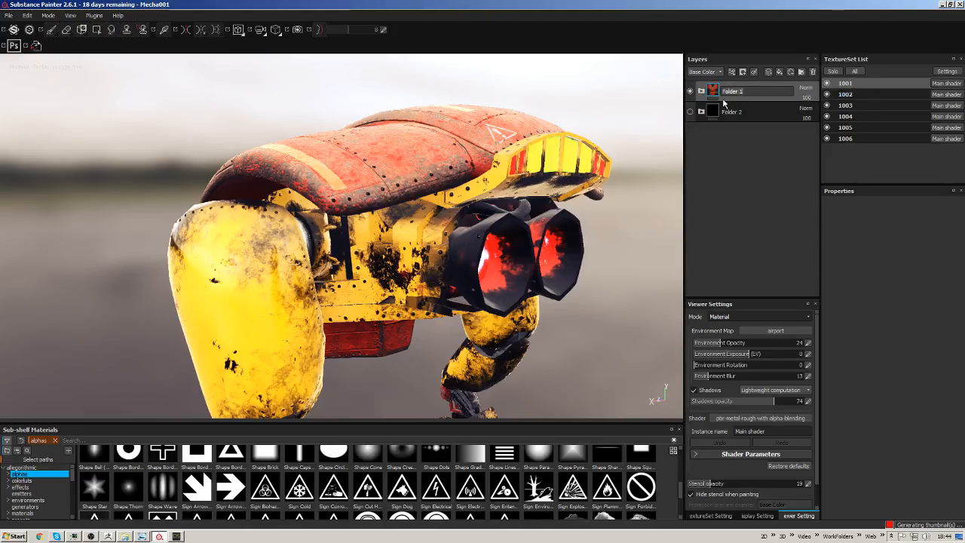
pyautogui.write('Red Weathered')
pyautogui.press('Return')
pyautogui.doubleClick(731, 111)
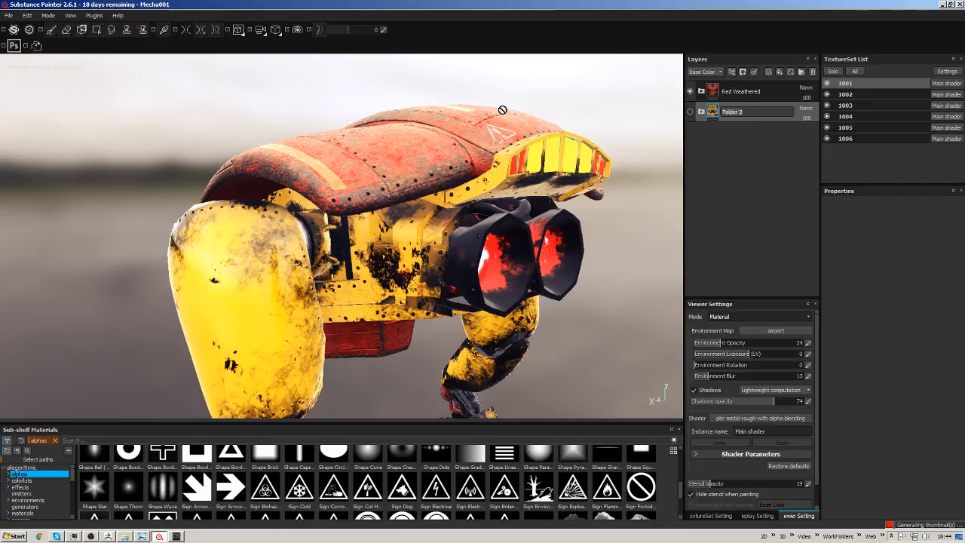
pyautogui.write('Bees Knees')
pyautogui.press('Return')
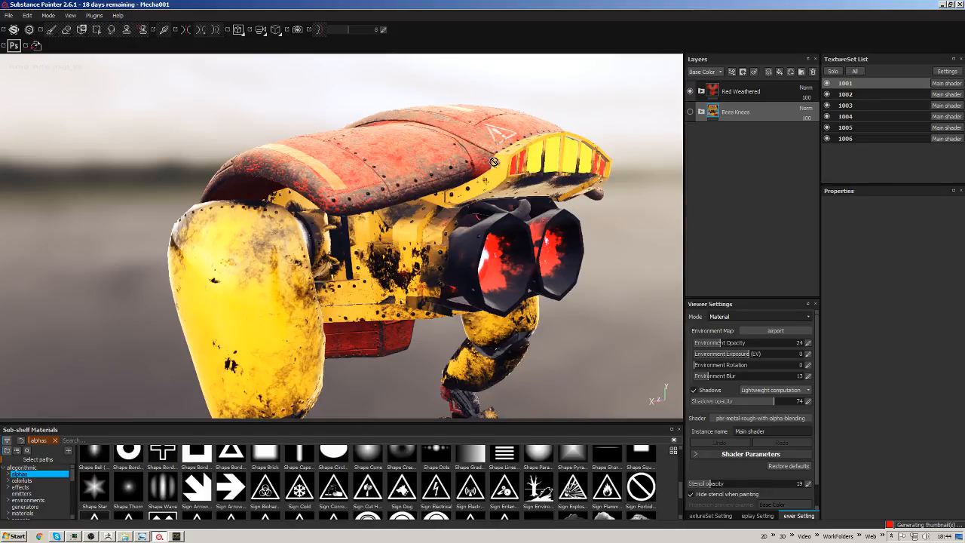
# Copy the Red Weathered folder from texture set 1001.
pyautogui.keyDown('alt'); pyautogui.moveTo(494, 161); pyautogui.dragTo(429, 231); pyautogui.keyUp('alt')
pyautogui.keyDown('alt'); pyautogui.moveTo(429, 230); pyautogui.dragTo(582, 159, button='right'); pyautogui.keyUp('alt')
pyautogui.keyDown('alt'); pyautogui.moveTo(581, 160); pyautogui.dragTo(491, 130); pyautogui.keyUp('alt')
pyautogui.keyDown('alt'); pyautogui.moveTo(491, 129); pyautogui.dragTo(453, 162, button='right'); pyautogui.keyUp('alt')
pyautogui.click(775, 97)
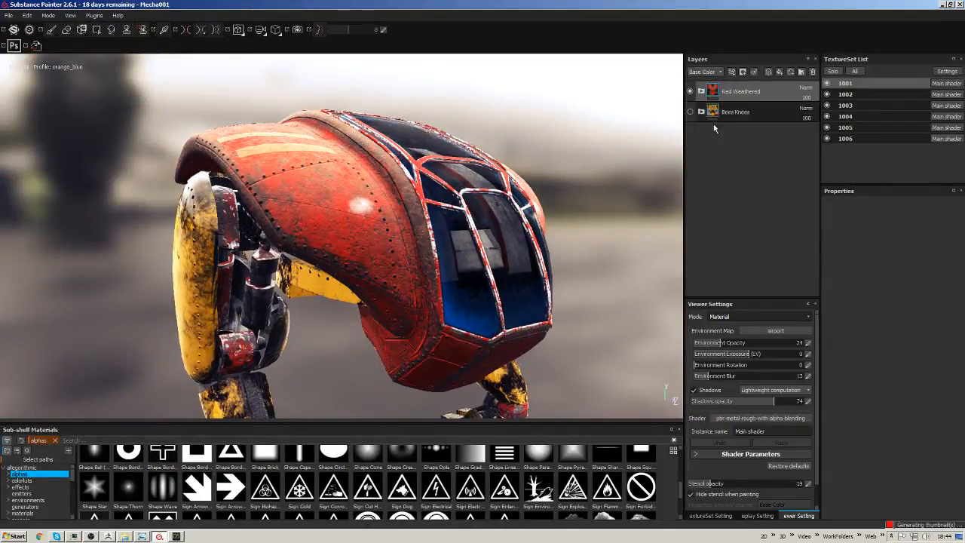
pyautogui.rightClick(779, 93)
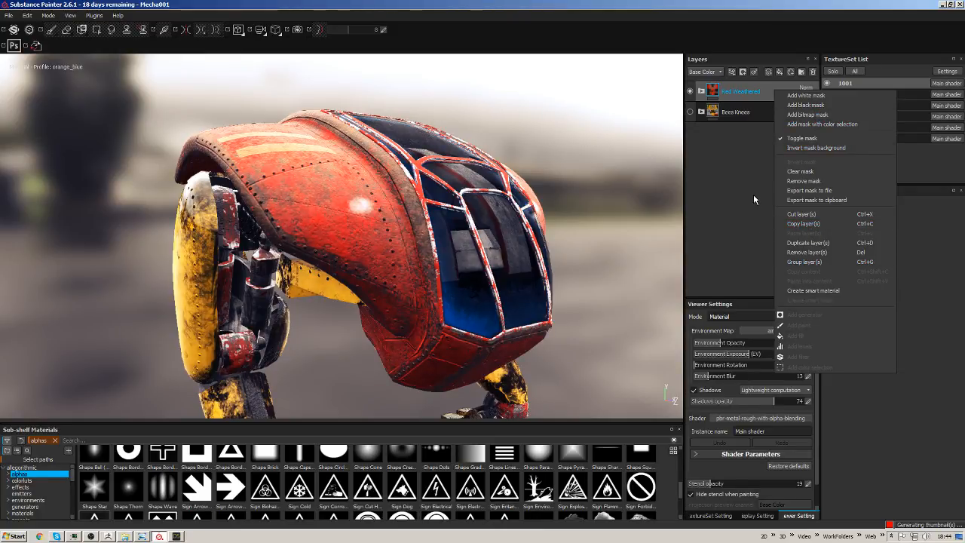
pyautogui.click(812, 230)
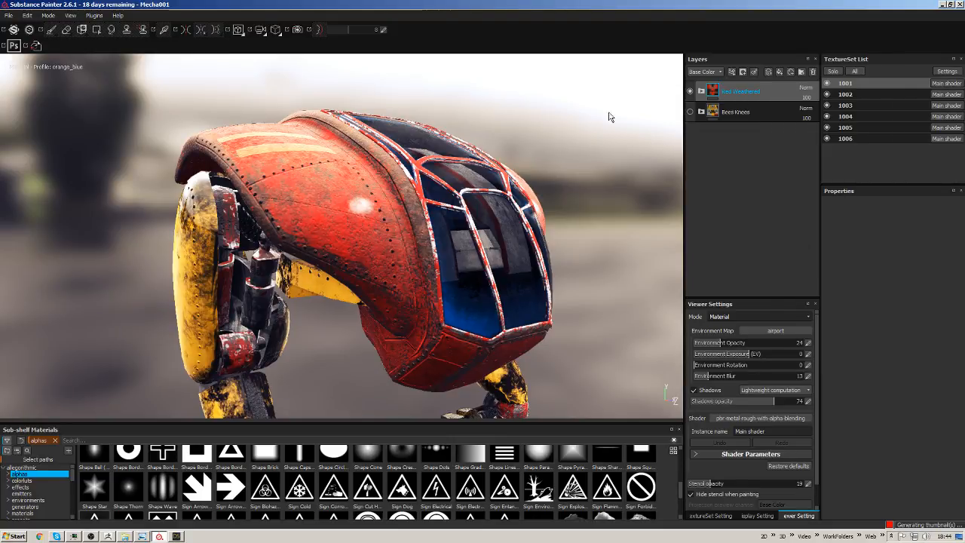
# Show only texture set 1003, the mecha's legs, and open its texture set settings.
pyautogui.click(830, 93)
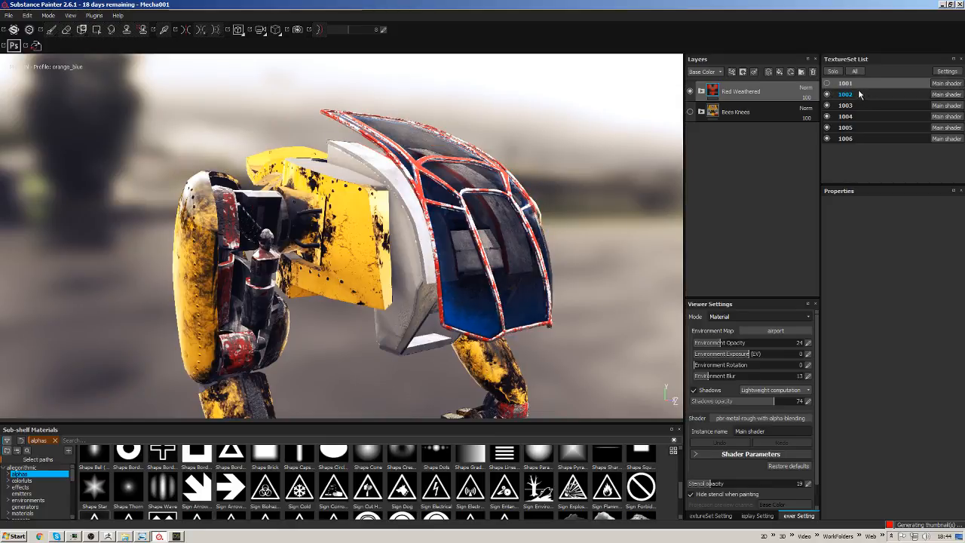
pyautogui.click(875, 94)
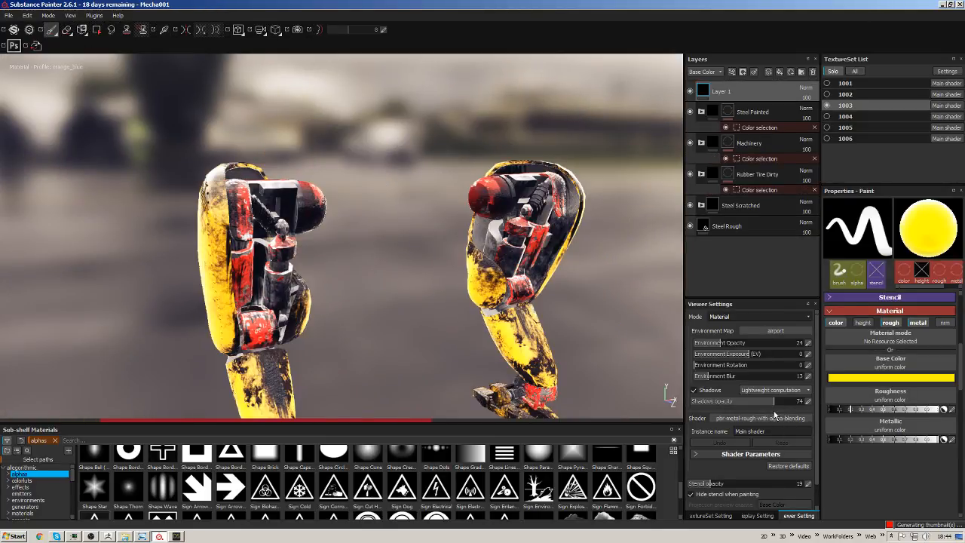
pyautogui.click(751, 515)
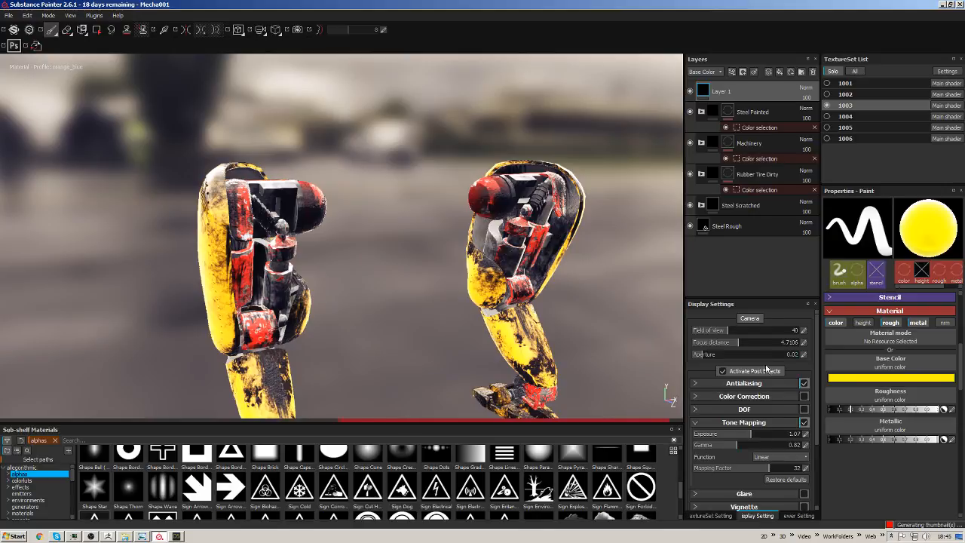
pyautogui.click(710, 515)
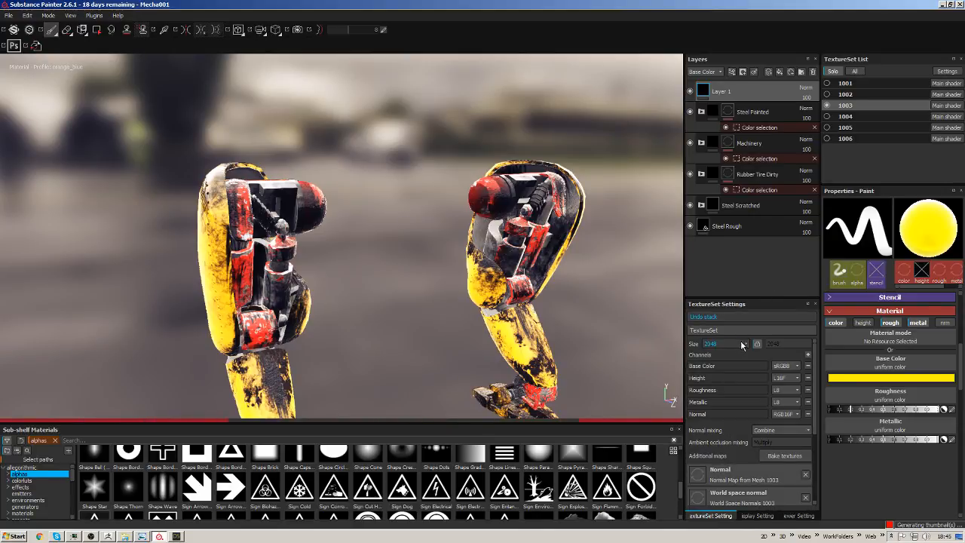
pyautogui.keyDown('alt'); pyautogui.moveTo(611, 291); pyautogui.dragTo(607, 195, button='middle'); pyautogui.keyUp('alt')
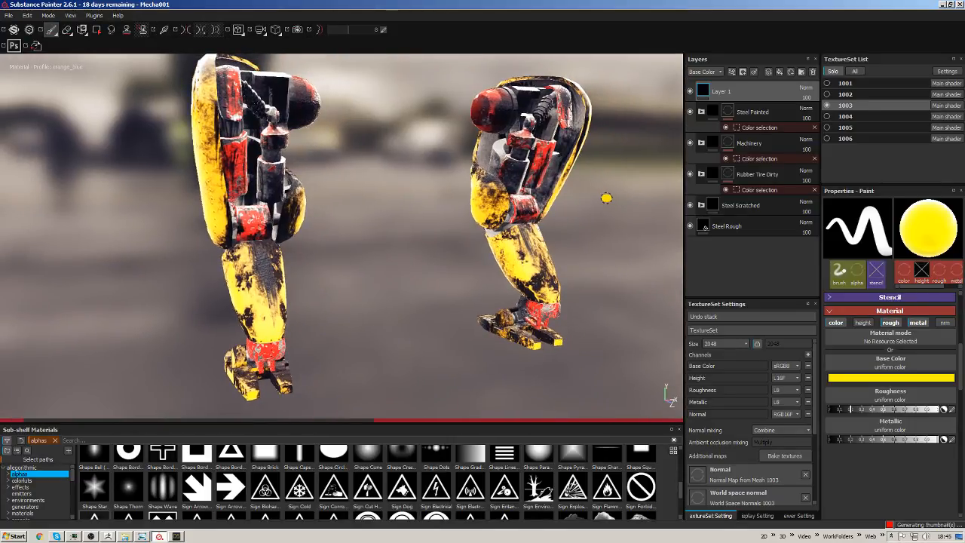
# Group all of texture set 1003's layers into a new folder and rename the folder to Bees Knees.
pyautogui.click(801, 72)
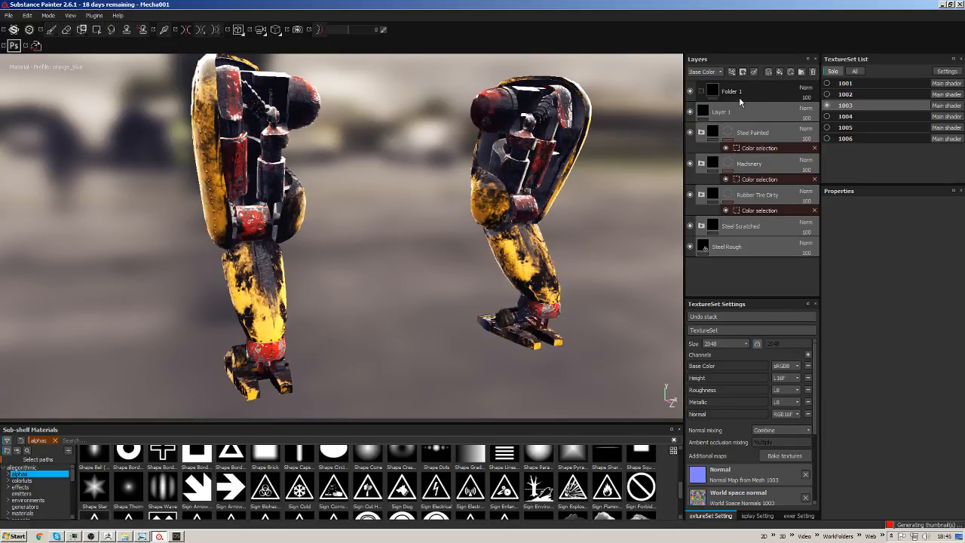
pyautogui.moveTo(709, 91); pyautogui.dragTo(713, 89)
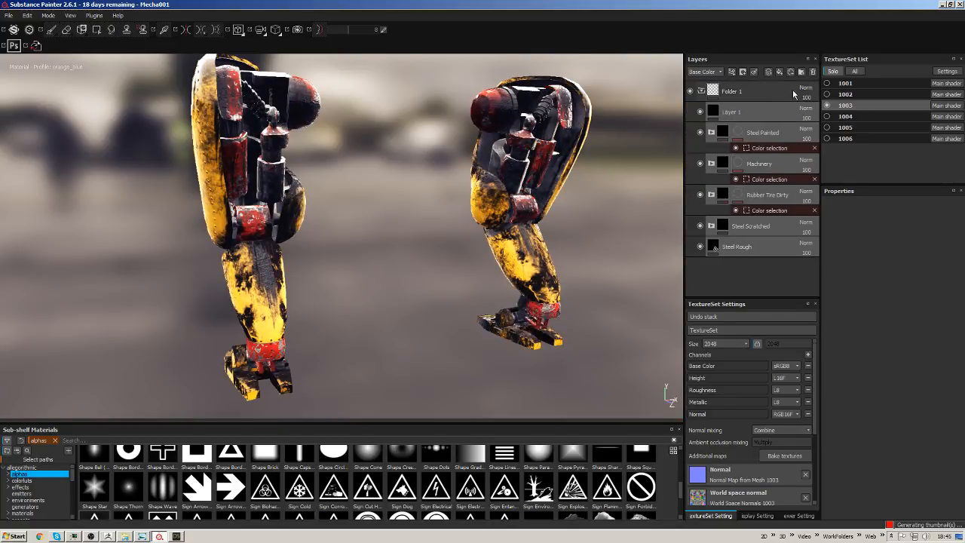
pyautogui.click(702, 91)
pyautogui.doubleClick(736, 91)
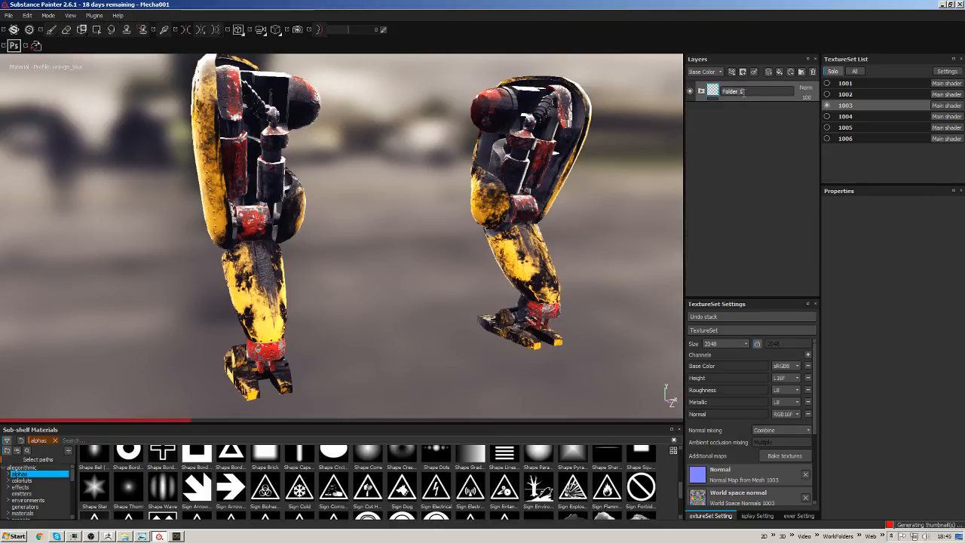
pyautogui.write('Bees Knees')
pyautogui.press('Return')
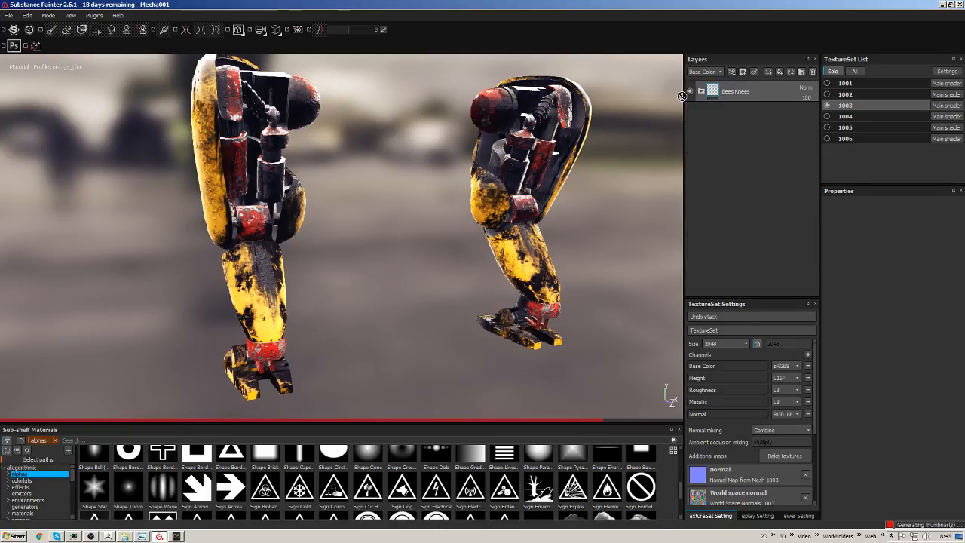
# Paste the copied Red Weathered folder above Bees Knees in texture set 1003.
pyautogui.keyDown('alt'); pyautogui.moveTo(585, 160); pyautogui.dragTo(546, 170); pyautogui.keyUp('alt')
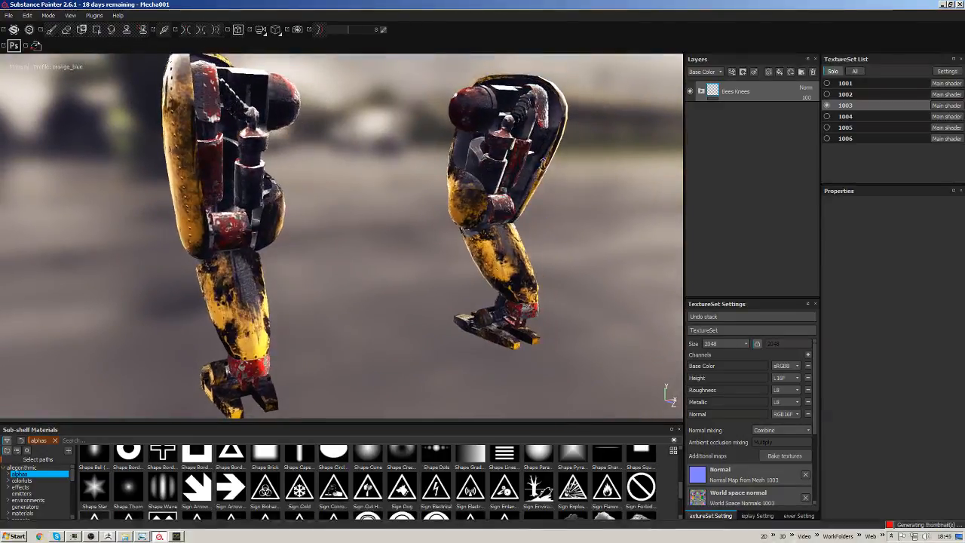
pyautogui.keyDown('alt'); pyautogui.moveTo(546, 171); pyautogui.dragTo(528, 166, button='right'); pyautogui.keyUp('alt')
pyautogui.keyDown('alt'); pyautogui.moveTo(528, 166); pyautogui.dragTo(509, 180, button='middle'); pyautogui.keyUp('alt')
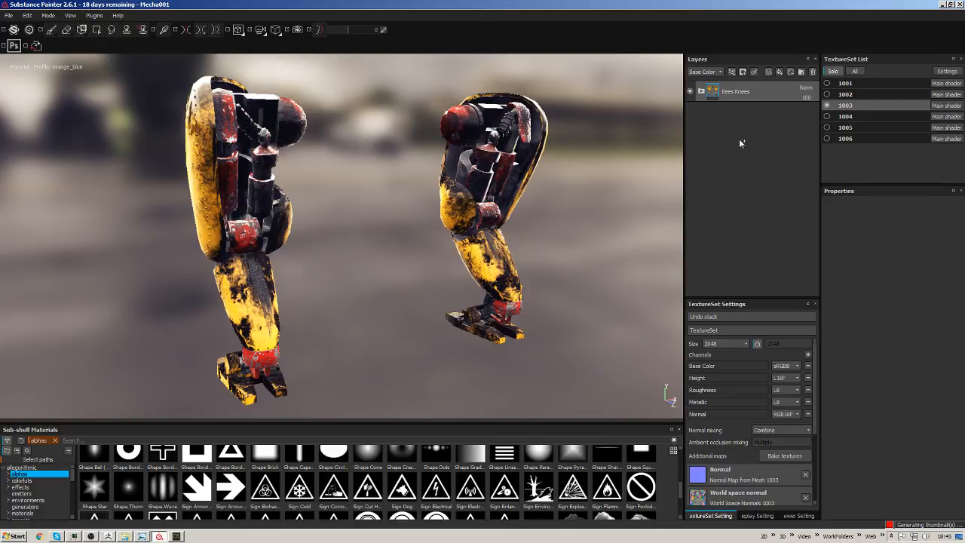
pyautogui.hotkey('ctrl', 'v')
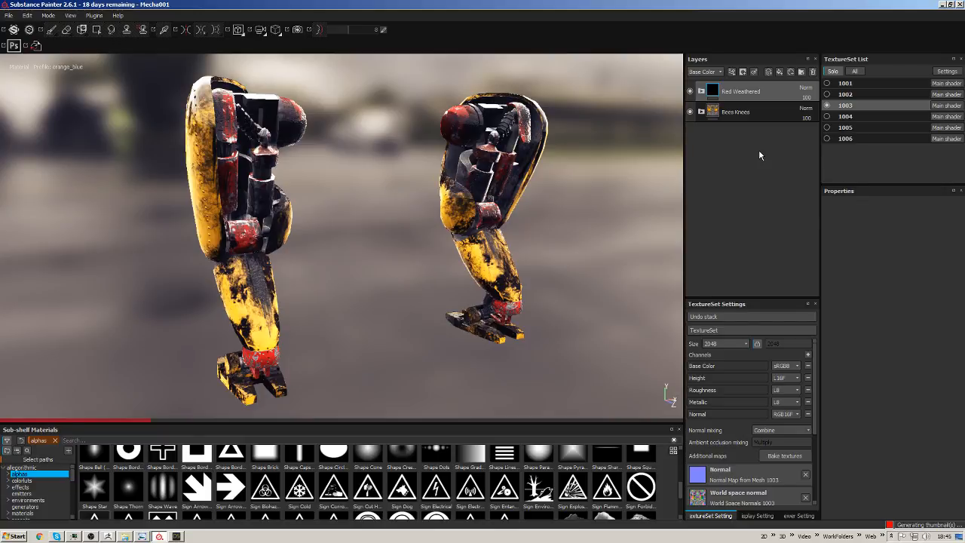
# Expand the pasted Red Weathered folder and hide its Fill layer 3, Layer 4, Layer 3 and Rivets layers.
pyautogui.click(702, 91)
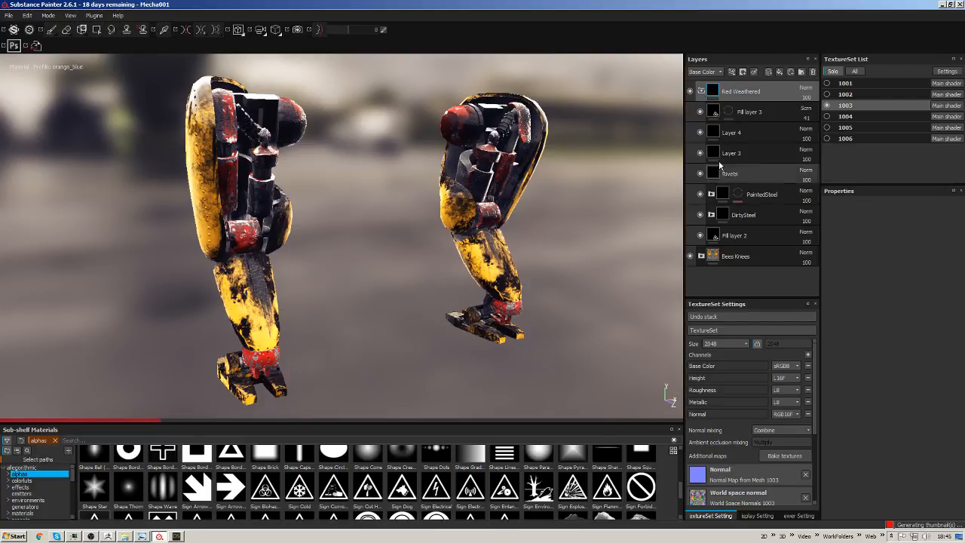
pyautogui.click(700, 111)
pyautogui.click(700, 132)
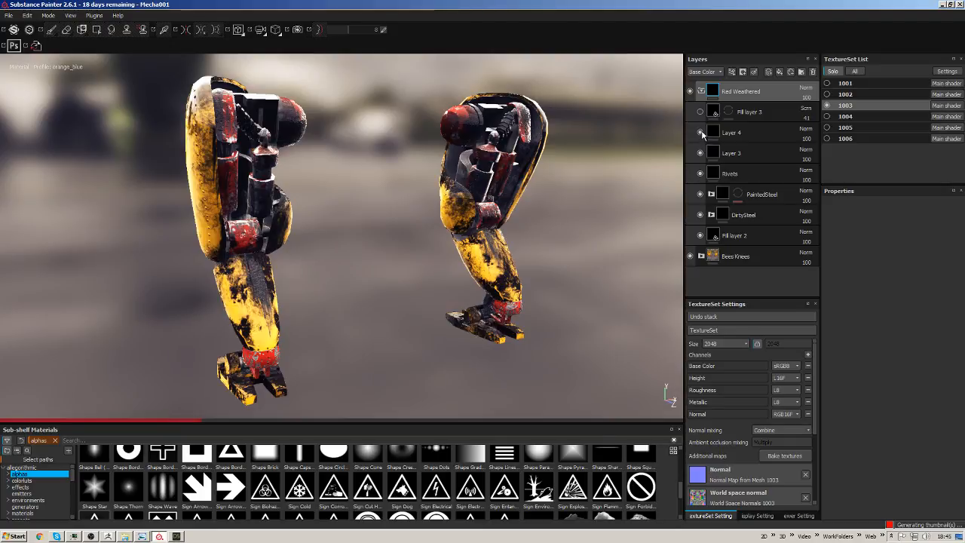
pyautogui.click(700, 153)
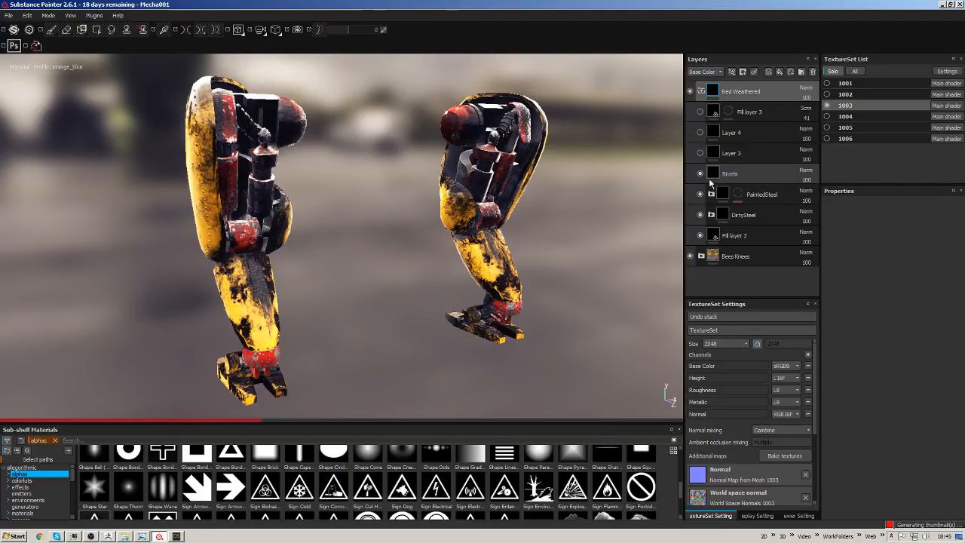
pyautogui.click(701, 174)
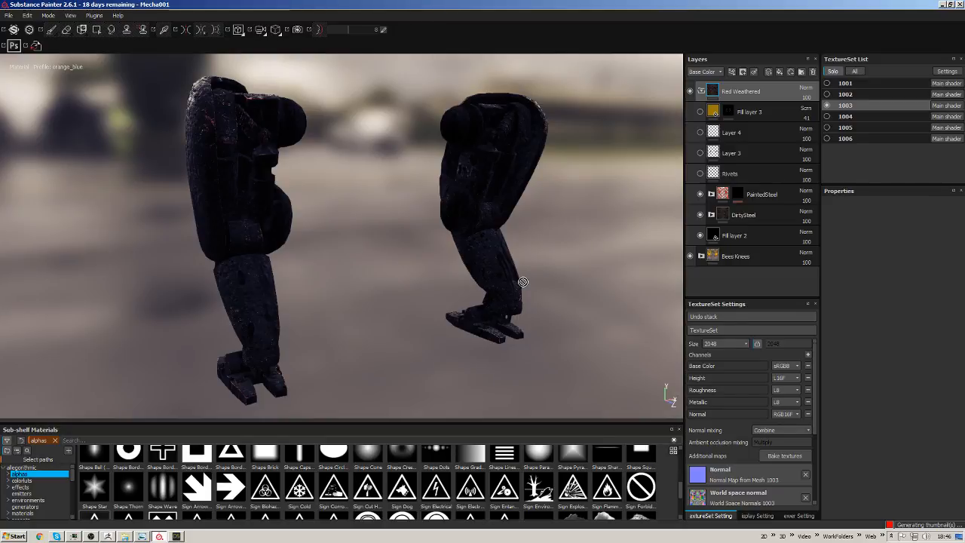
# Hide the PaintedSteel group, the DirtySteel group and Fill layer 2 inside Red Weathered.
pyautogui.click(783, 175)
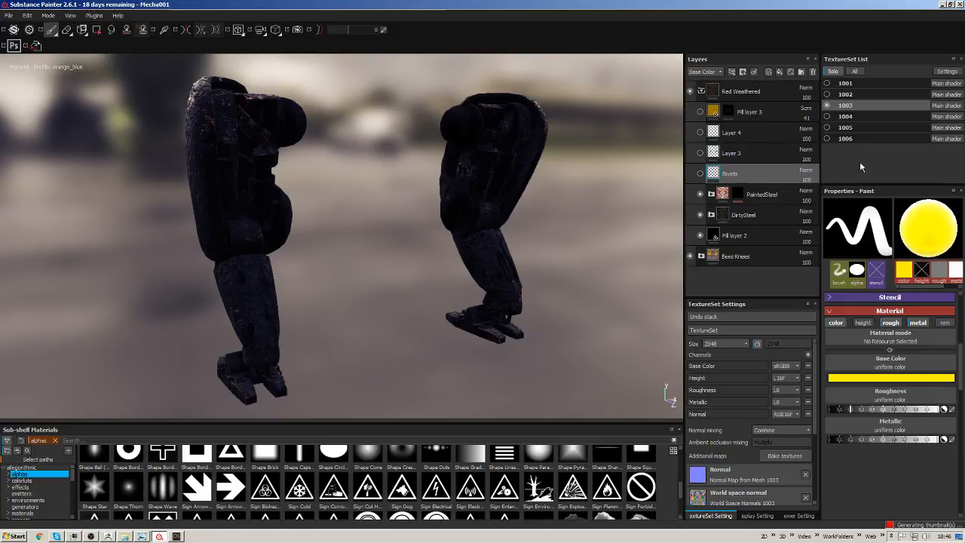
pyautogui.click(777, 199)
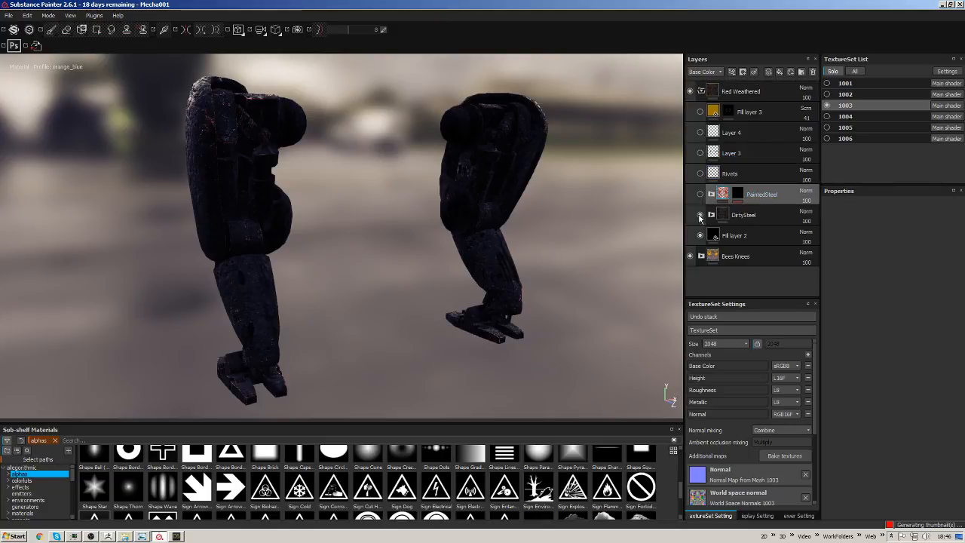
pyautogui.click(701, 236)
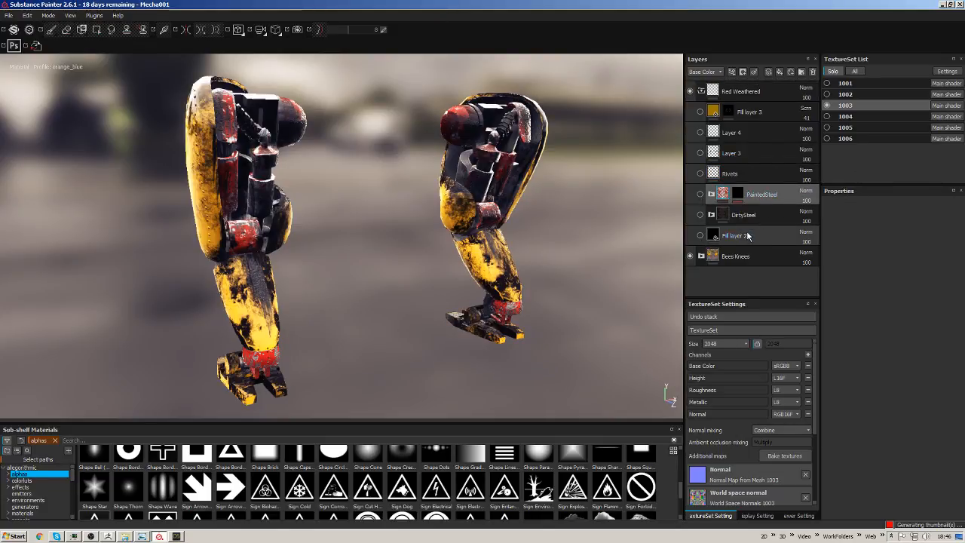
# Compare the legs with and without Fill layer 2 by toggling its visibility.
pyautogui.click(701, 237)
pyautogui.click(700, 237)
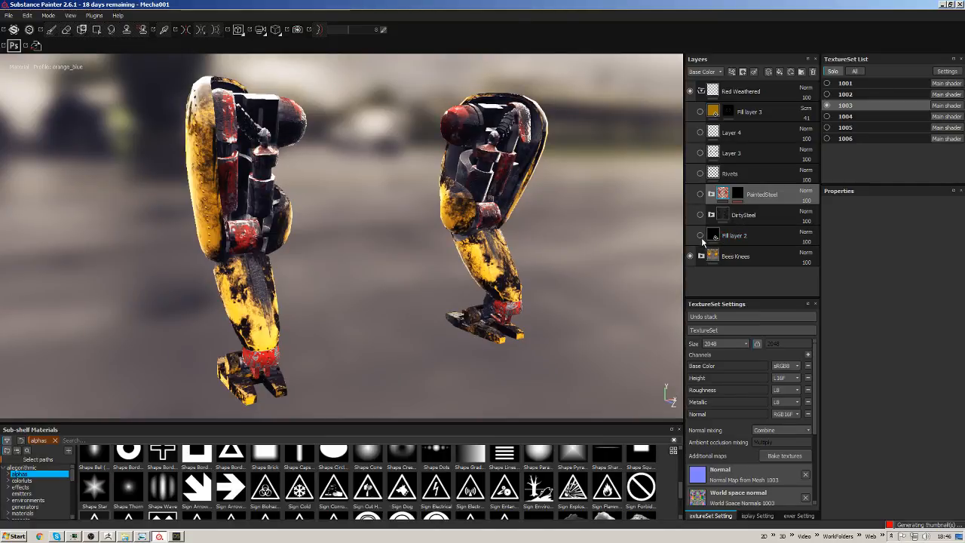
pyautogui.click(701, 236)
pyautogui.click(699, 235)
pyautogui.click(698, 236)
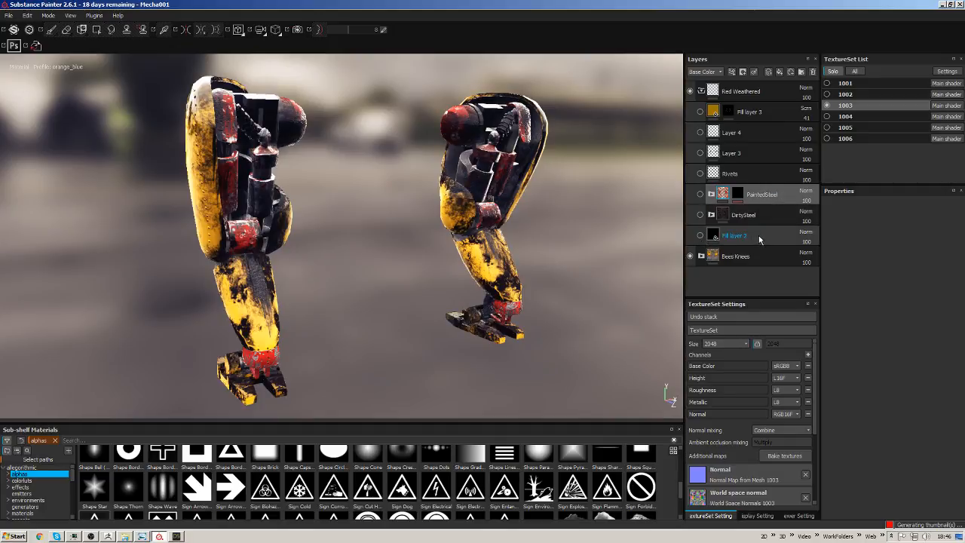
pyautogui.click(699, 236)
pyautogui.click(700, 238)
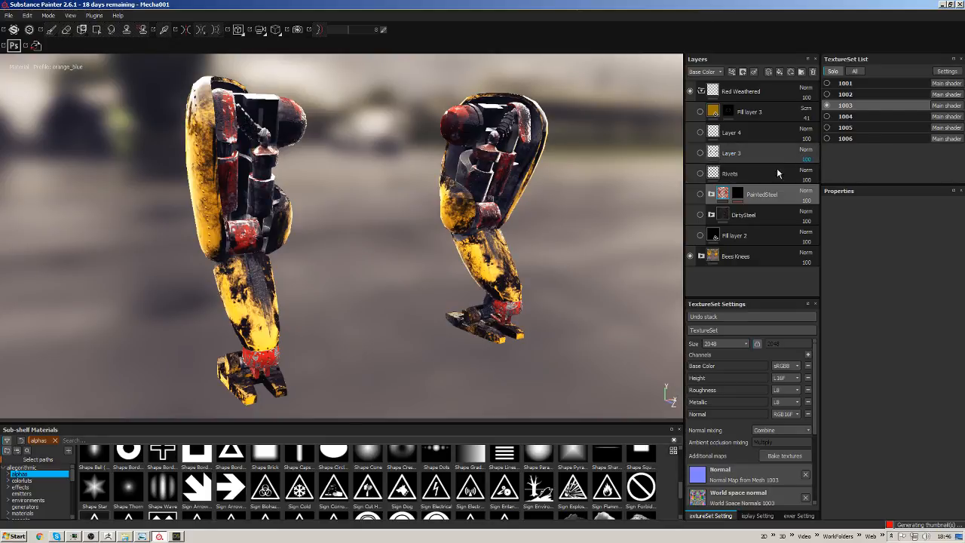
# Make Fill layer 2 and the DirtySteel group in Red Weathered visible again.
pyautogui.click(700, 236)
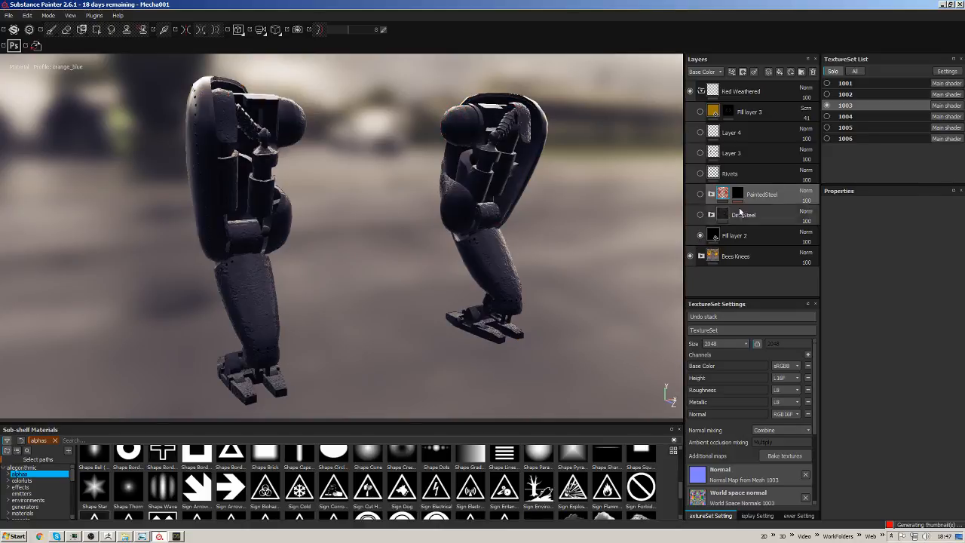
pyautogui.click(700, 215)
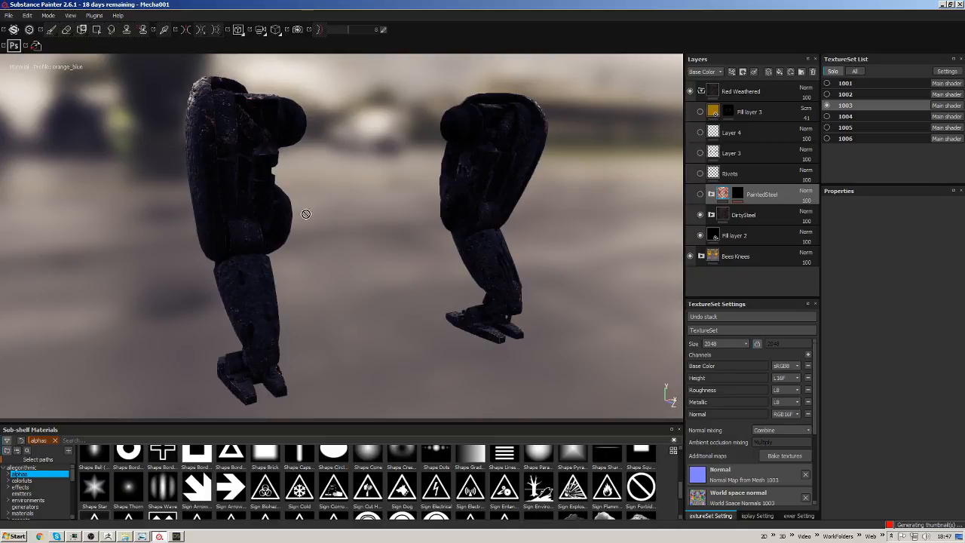
# Show the PaintedSteel group and replace the blue in its color selection mask with the pink ID color of the thigh armor.
pyautogui.click(736, 201)
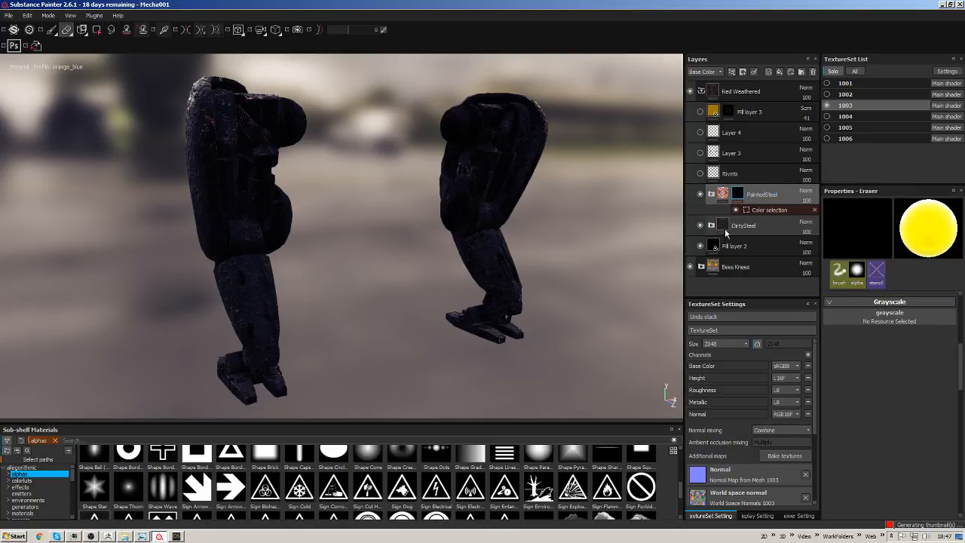
pyautogui.click(771, 212)
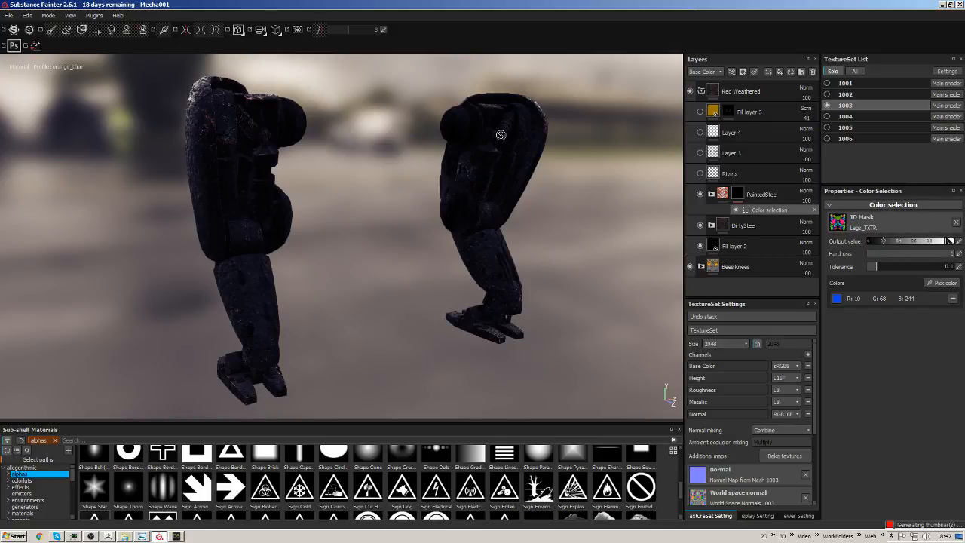
pyautogui.click(955, 300)
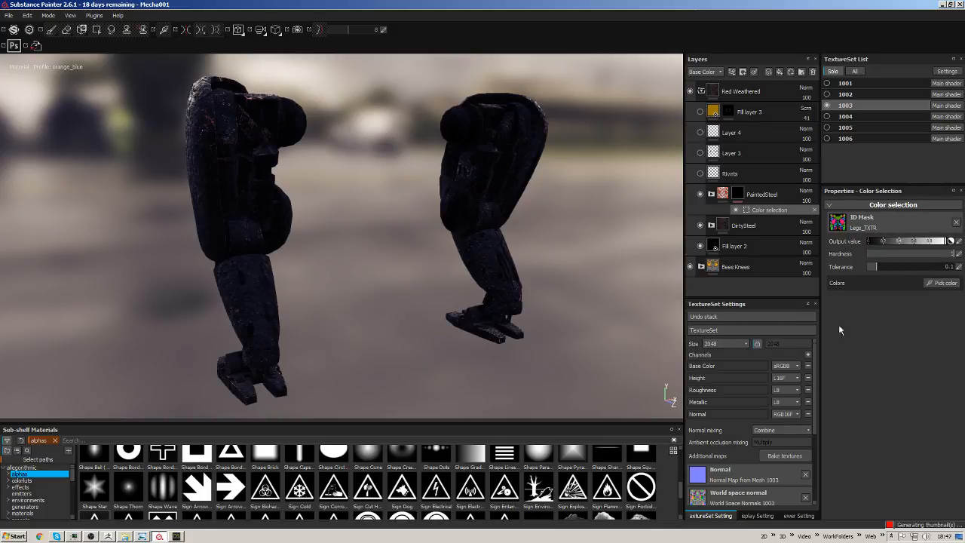
pyautogui.click(946, 284)
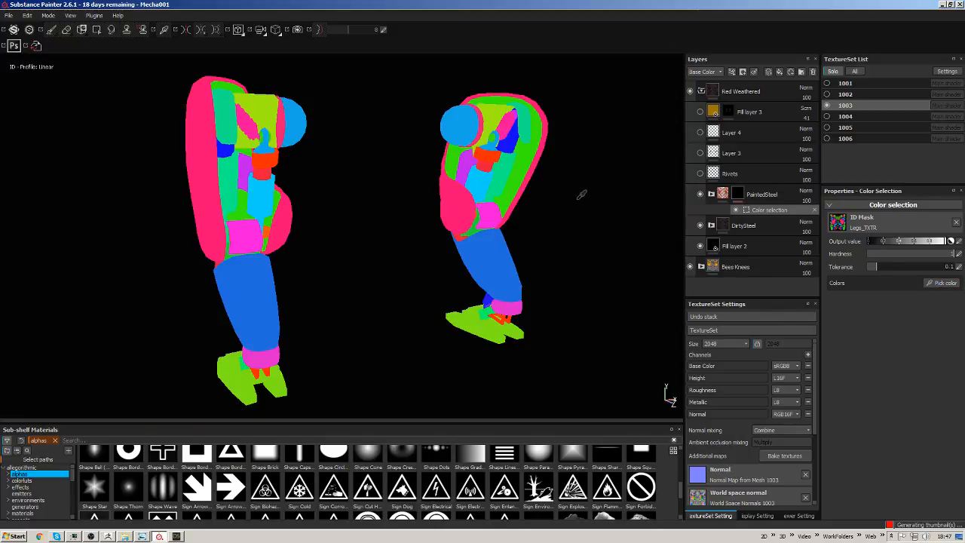
pyautogui.click(463, 194)
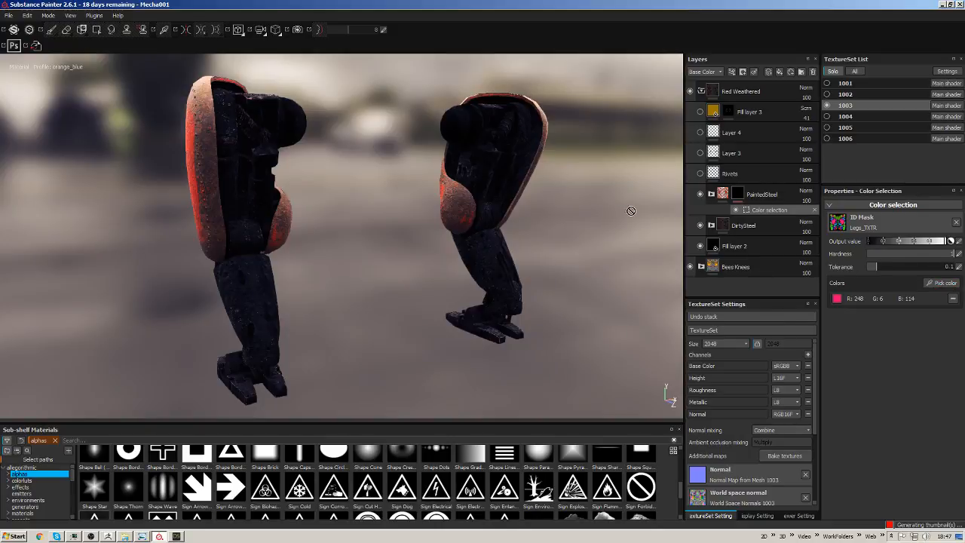
pyautogui.keyDown('alt'); pyautogui.moveTo(305, 220); pyautogui.dragTo(470, 209); pyautogui.keyUp('alt')
pyautogui.keyDown('alt'); pyautogui.moveTo(312, 180); pyautogui.dragTo(494, 207); pyautogui.keyUp('alt')
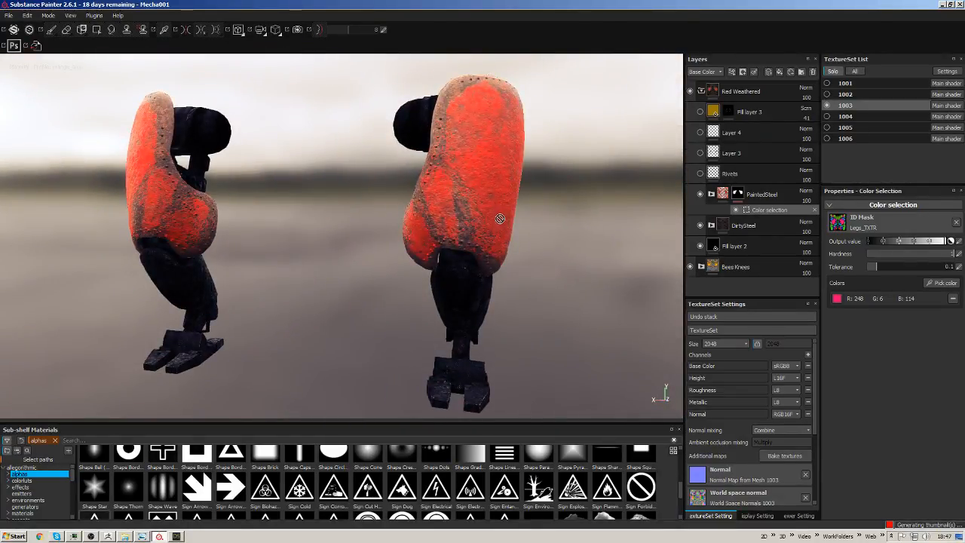
pyautogui.moveTo(502, 248)
pyautogui.keyDown('alt'); pyautogui.mouseDown()
pyautogui.moveTo(525, 222)
pyautogui.moveTo(488, 201)
pyautogui.moveTo(526, 218)
pyautogui.moveTo(511, 223)
pyautogui.mouseUp(); pyautogui.keyUp('alt')
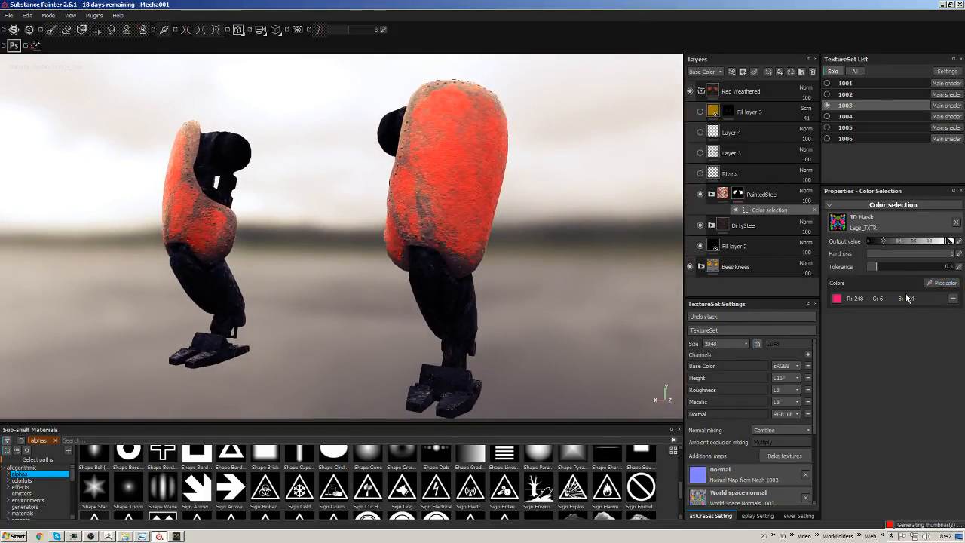
# Add the blue ID color of the lower-leg armor to PaintedSteel's color selection mask.
pyautogui.click(839, 300)
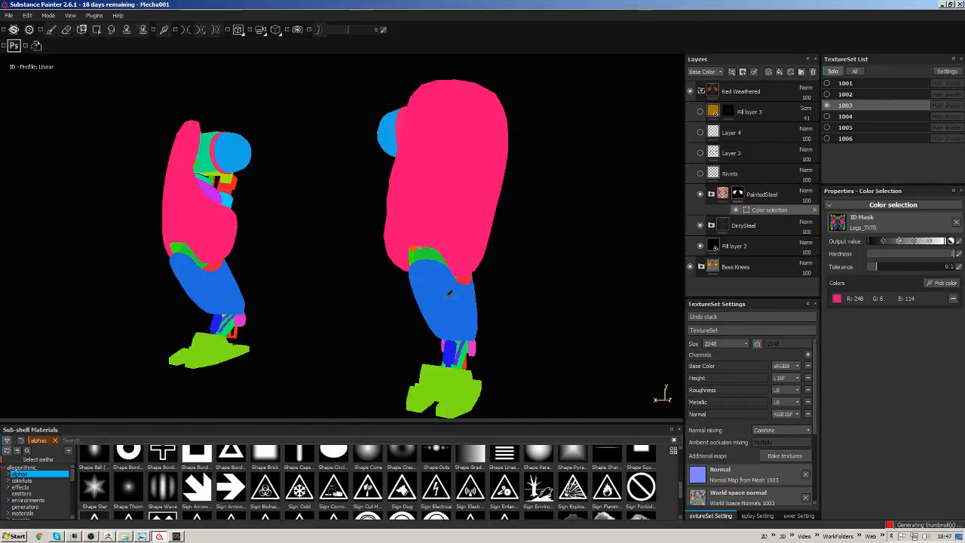
pyautogui.click(448, 297)
pyautogui.moveTo(593, 265)
pyautogui.keyDown('alt'); pyautogui.mouseDown()
pyautogui.moveTo(430, 267)
pyautogui.moveTo(601, 272)
pyautogui.moveTo(467, 250)
pyautogui.mouseUp(); pyautogui.keyUp('alt')
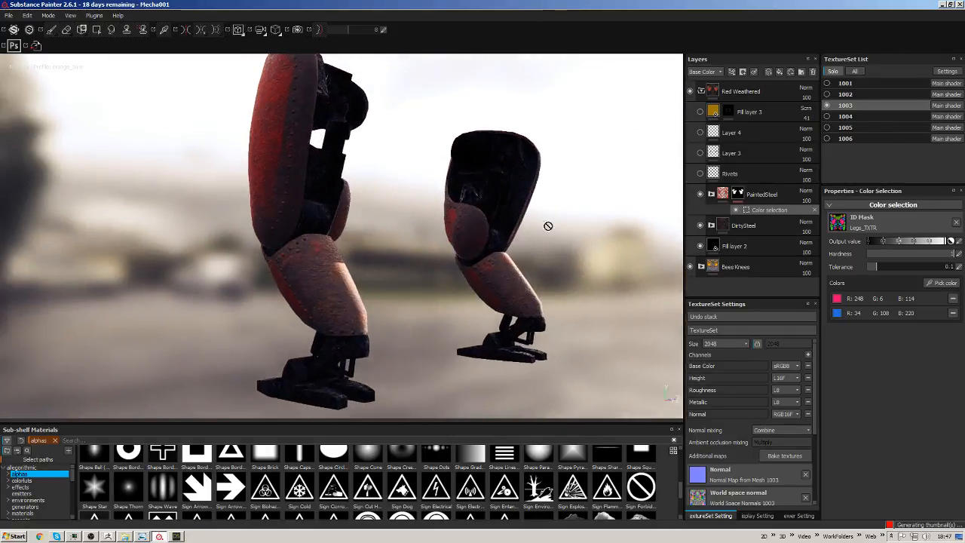
pyautogui.keyDown('alt'); pyautogui.moveTo(569, 226); pyautogui.dragTo(562, 231, button='middle'); pyautogui.keyUp('alt')
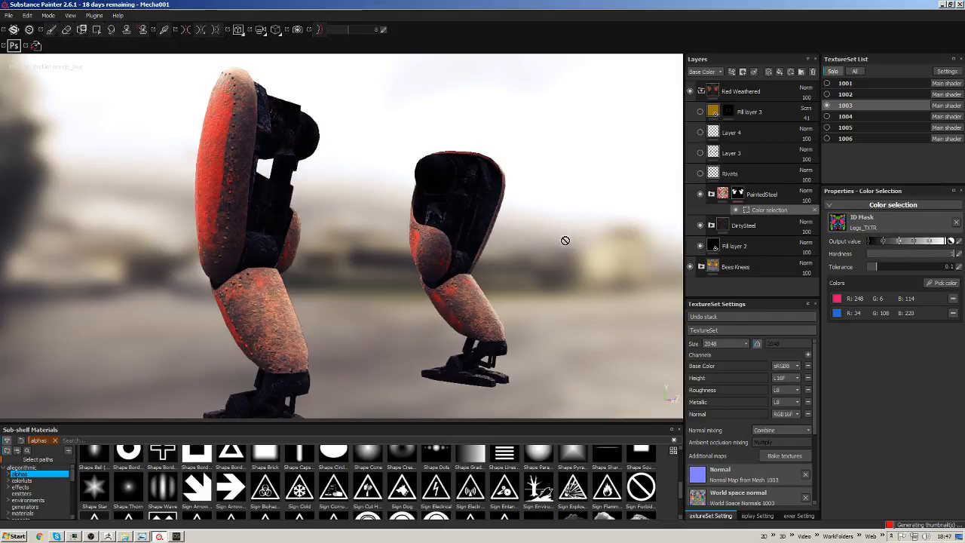
pyautogui.moveTo(566, 240)
pyautogui.keyDown('alt'); pyautogui.mouseDown()
pyautogui.moveTo(552, 234)
pyautogui.moveTo(599, 244)
pyautogui.mouseUp(); pyautogui.keyUp('alt')
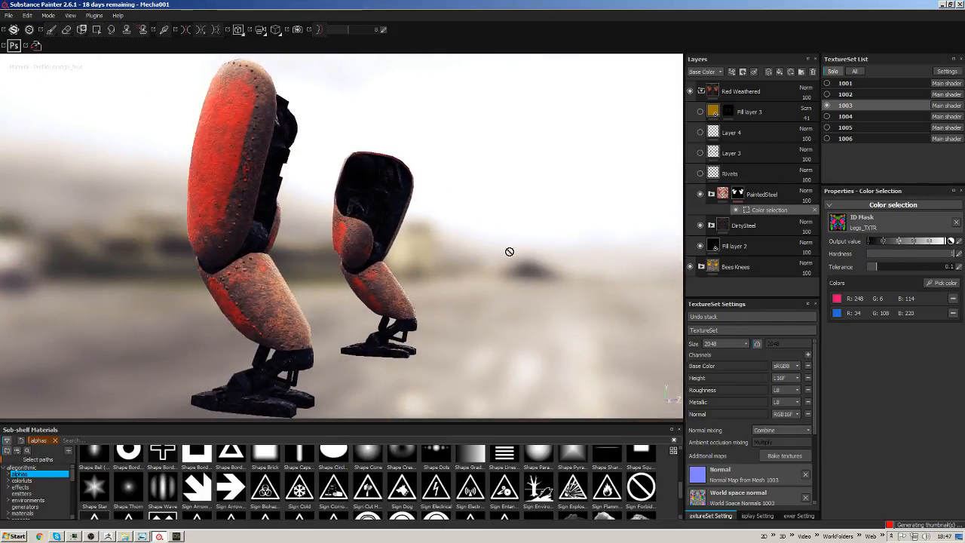
pyautogui.keyDown('alt'); pyautogui.moveTo(510, 251); pyautogui.dragTo(547, 244, button='middle'); pyautogui.keyUp('alt')
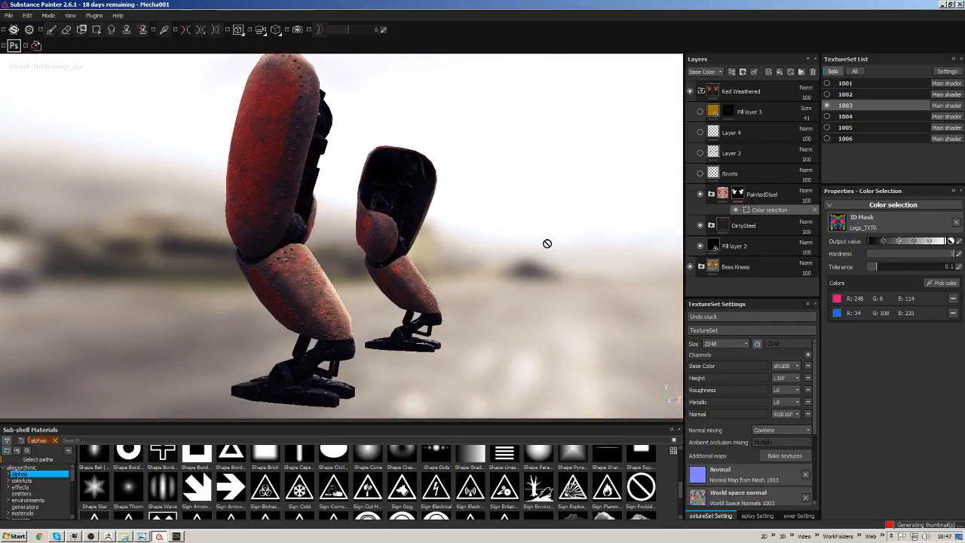
# Add a color selection mask to the DirtySteel group and pick the green ID color inside the thigh.
pyautogui.click(765, 228)
pyautogui.keyDown('alt'); pyautogui.moveTo(541, 295); pyautogui.dragTo(524, 287); pyautogui.keyUp('alt')
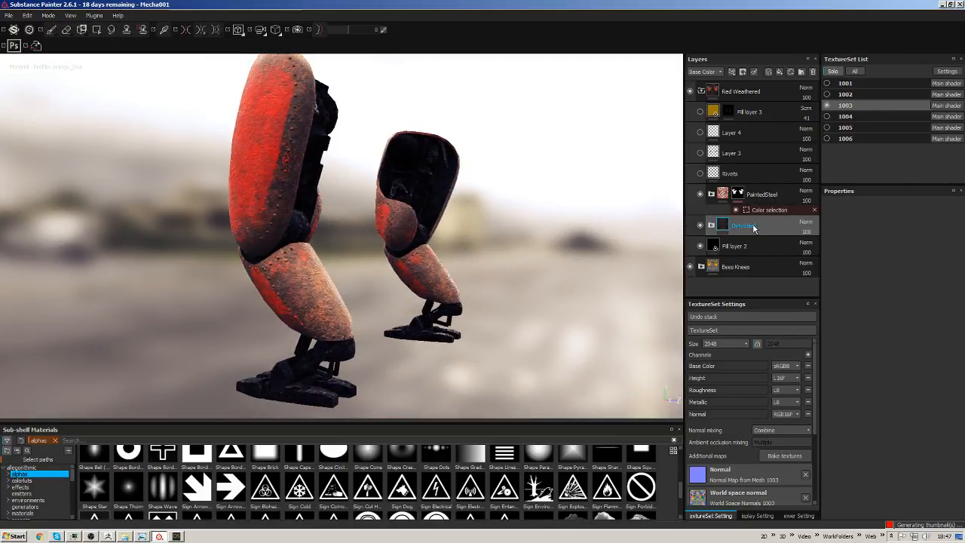
pyautogui.click(743, 71)
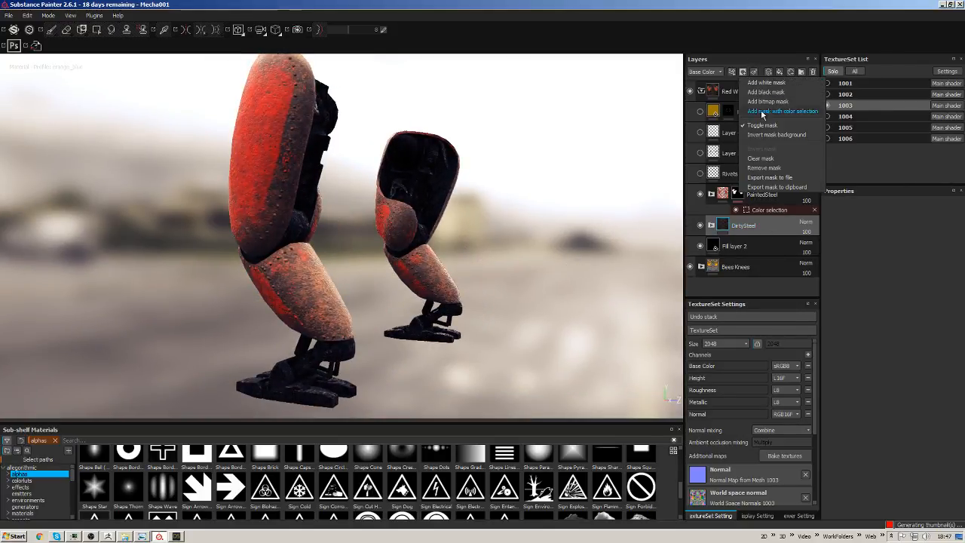
pyautogui.click(781, 111)
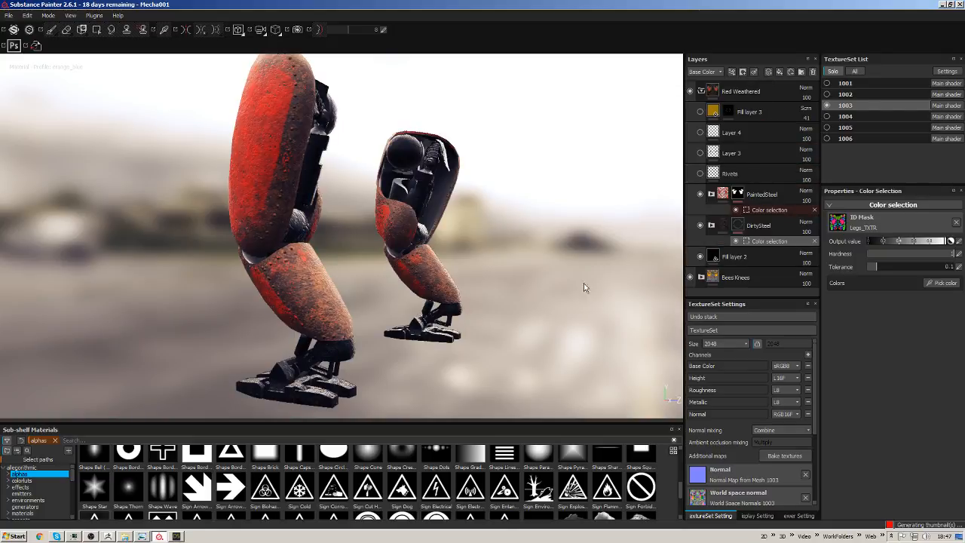
pyautogui.keyDown('alt'); pyautogui.moveTo(520, 280); pyautogui.dragTo(452, 271); pyautogui.keyUp('alt')
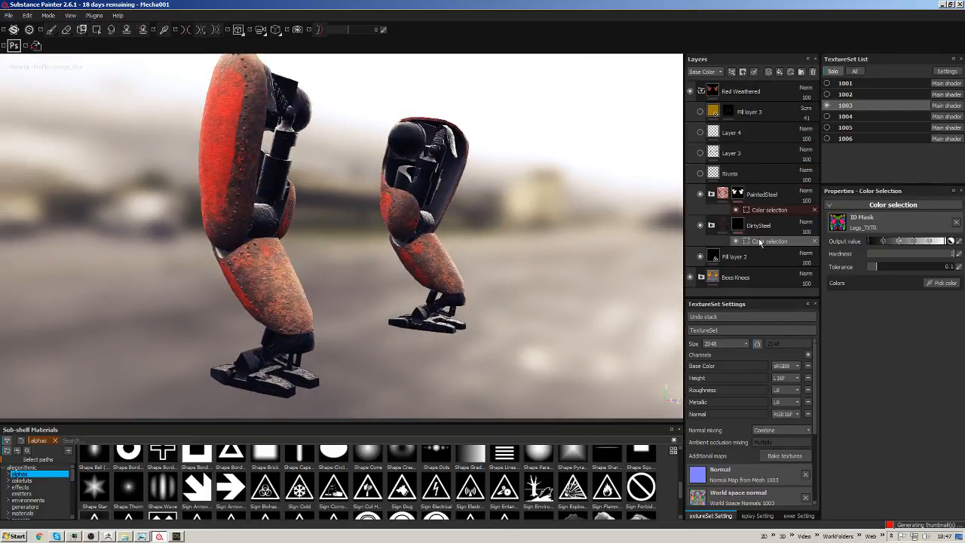
pyautogui.click(942, 283)
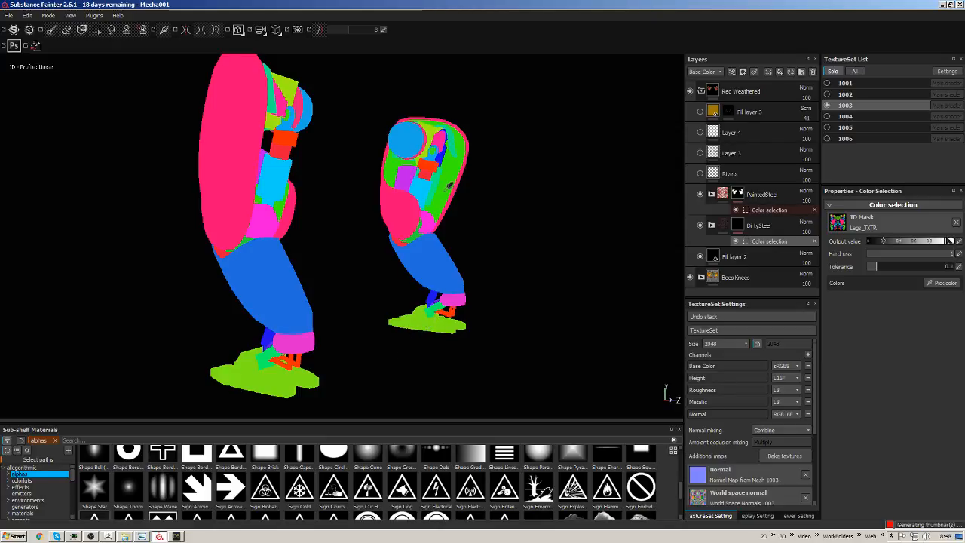
pyautogui.click(451, 175)
pyautogui.moveTo(480, 248)
pyautogui.keyDown('alt'); pyautogui.mouseDown()
pyautogui.moveTo(493, 237)
pyautogui.moveTo(451, 238)
pyautogui.moveTo(478, 163)
pyautogui.moveTo(533, 161)
pyautogui.moveTo(476, 199)
pyautogui.moveTo(513, 209)
pyautogui.moveTo(496, 212)
pyautogui.mouseUp(); pyautogui.keyUp('alt')
# Compare the leg machinery and feet with Fill layer 2 hidden and shown, leaving the layer visible.
pyautogui.click(701, 256)
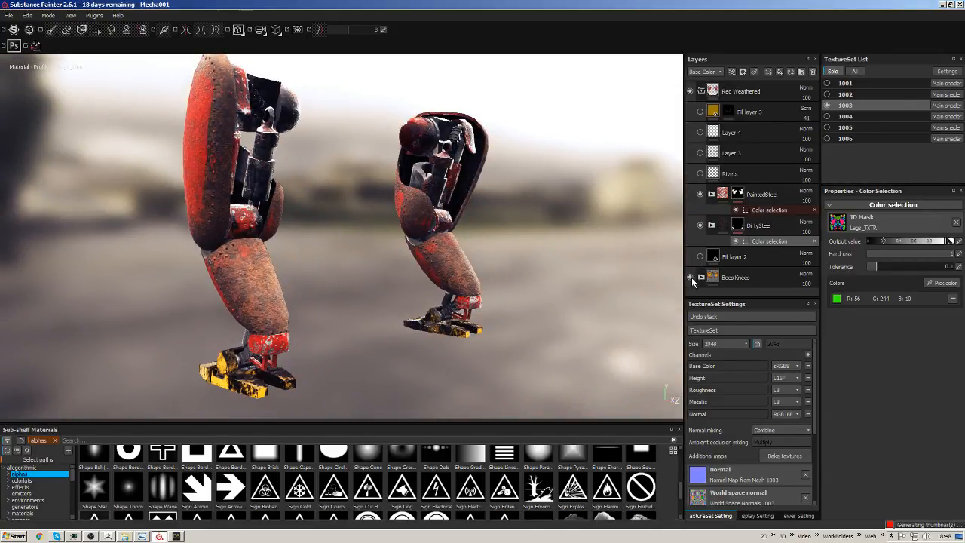
pyautogui.click(701, 257)
pyautogui.click(701, 256)
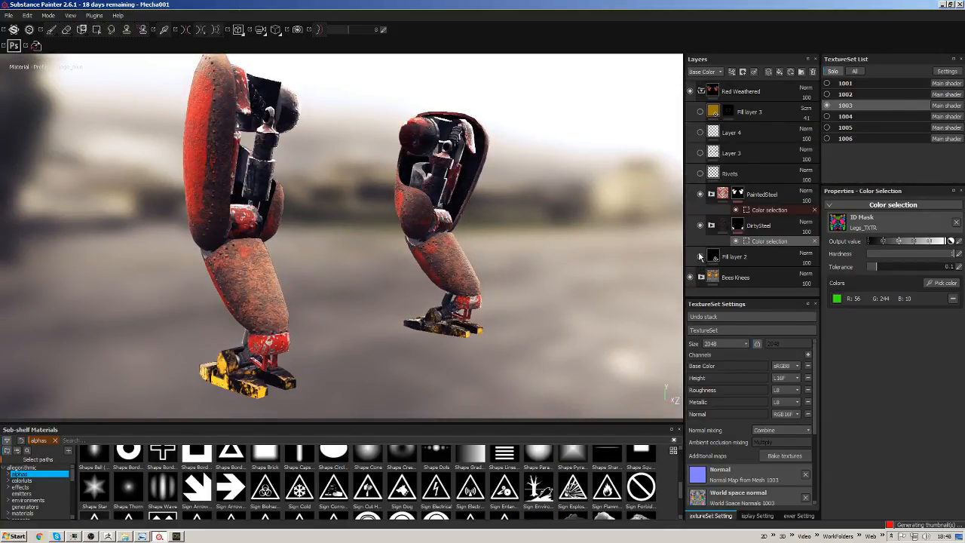
pyautogui.keyDown('alt'); pyautogui.moveTo(543, 278); pyautogui.dragTo(253, 349); pyautogui.keyUp('alt')
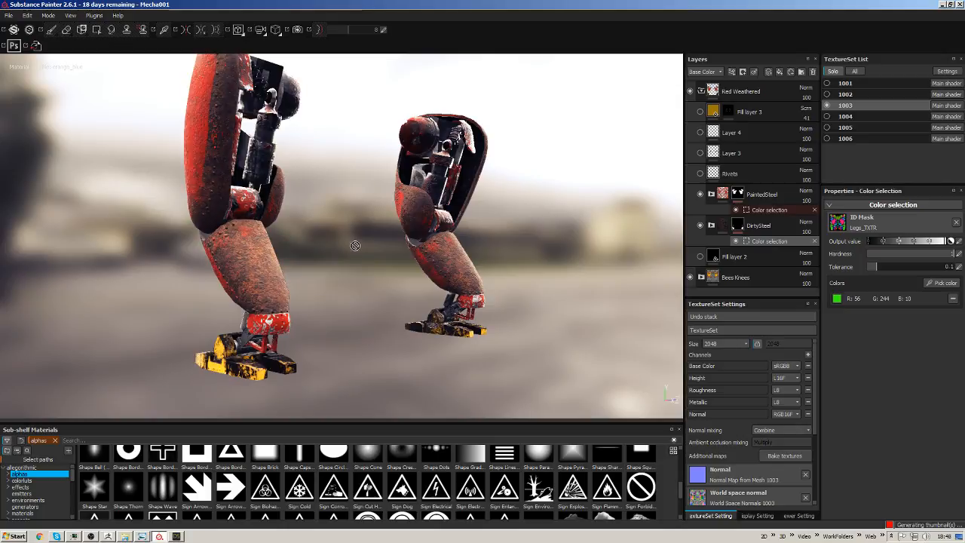
pyautogui.keyDown('alt'); pyautogui.moveTo(355, 246); pyautogui.dragTo(548, 278); pyautogui.keyUp('alt')
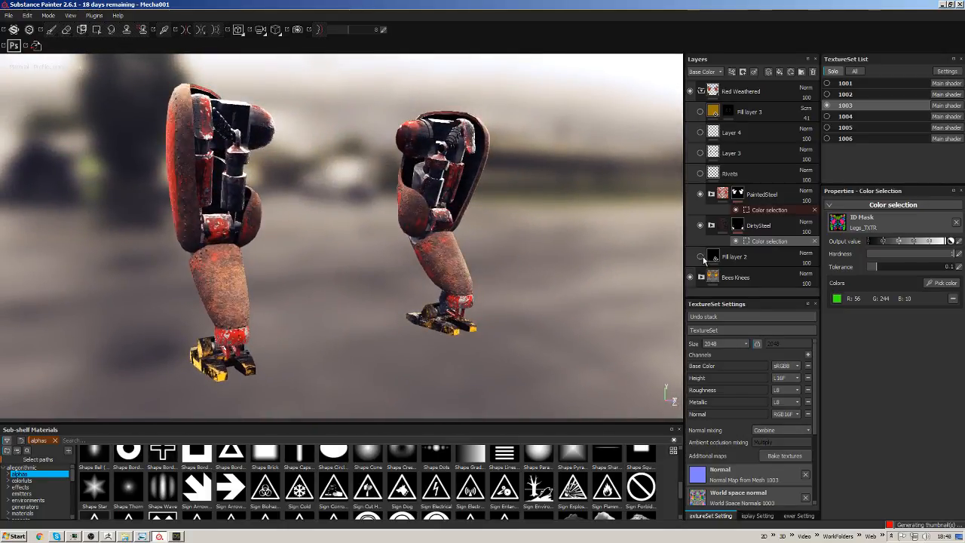
pyautogui.click(701, 257)
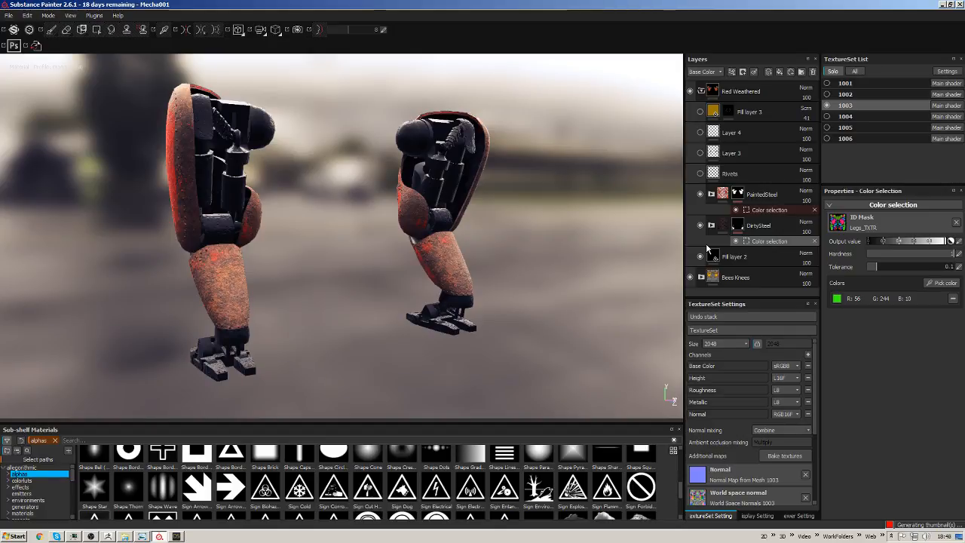
pyautogui.keyDown('alt'); pyautogui.moveTo(511, 239); pyautogui.dragTo(614, 244); pyautogui.keyUp('alt')
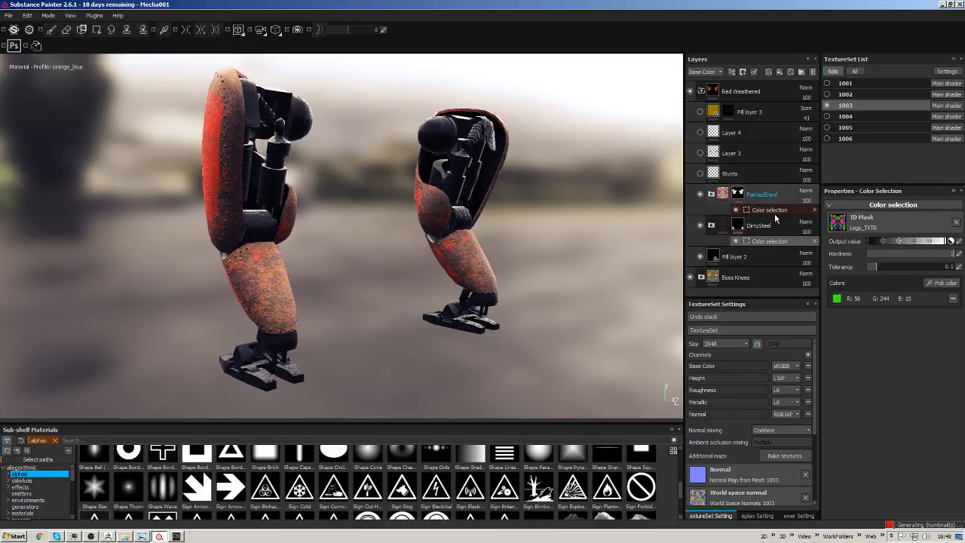
# Show the Rivets layer in Red Weathered and inspect its marks on the leg armor.
pyautogui.click(752, 172)
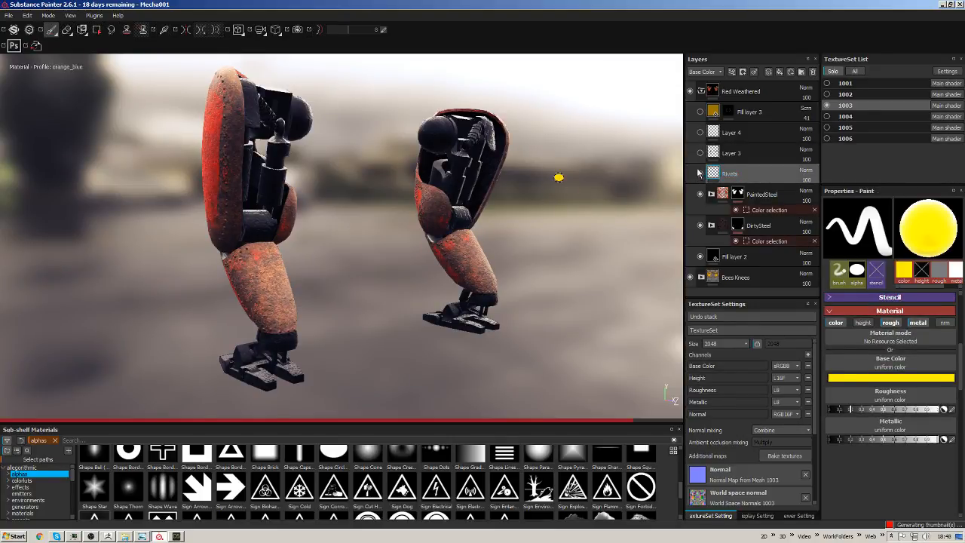
pyautogui.keyDown('alt'); pyautogui.moveTo(394, 217); pyautogui.dragTo(653, 188); pyautogui.keyUp('alt')
pyautogui.rightClick(744, 178)
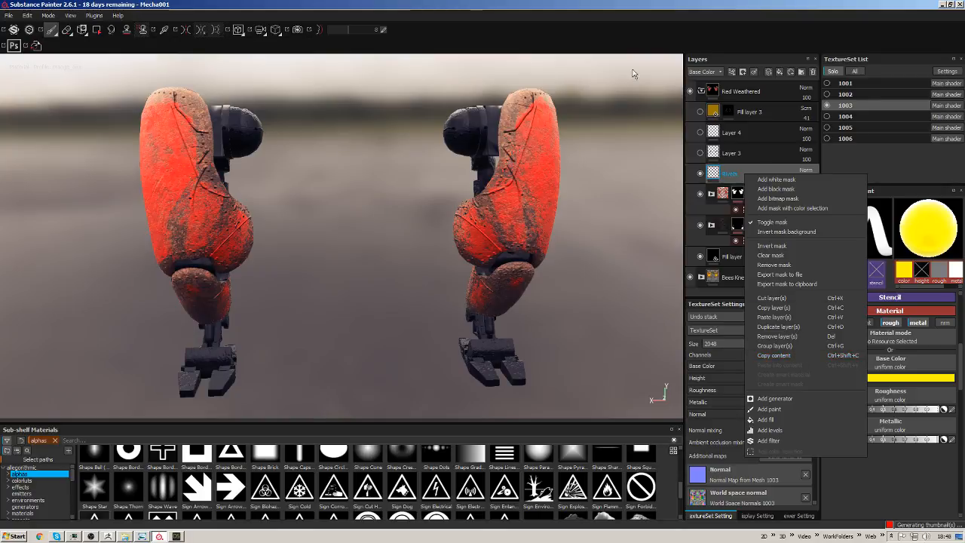
pyautogui.click(655, 32)
pyautogui.keyDown('alt'); pyautogui.moveTo(490, 153); pyautogui.dragTo(460, 173); pyautogui.keyUp('alt')
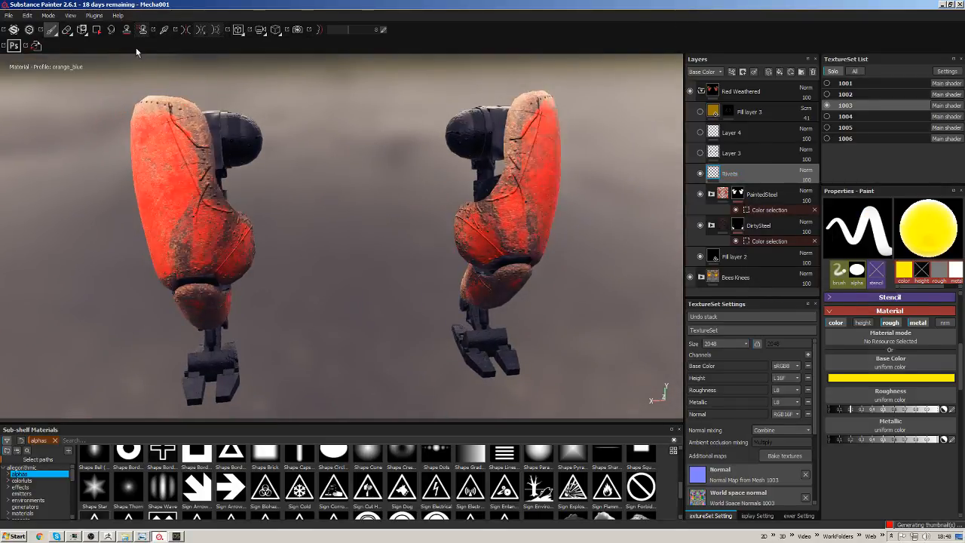
# Erase the stray rivet marks on the thigh armor from the Rivets layer, with symmetry enabled.
pyautogui.click(66, 30)
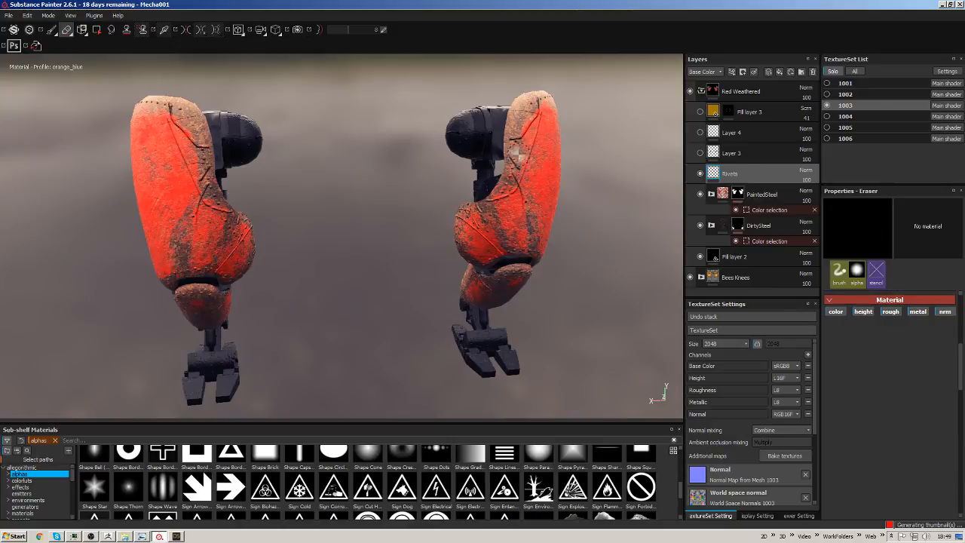
pyautogui.click(187, 30)
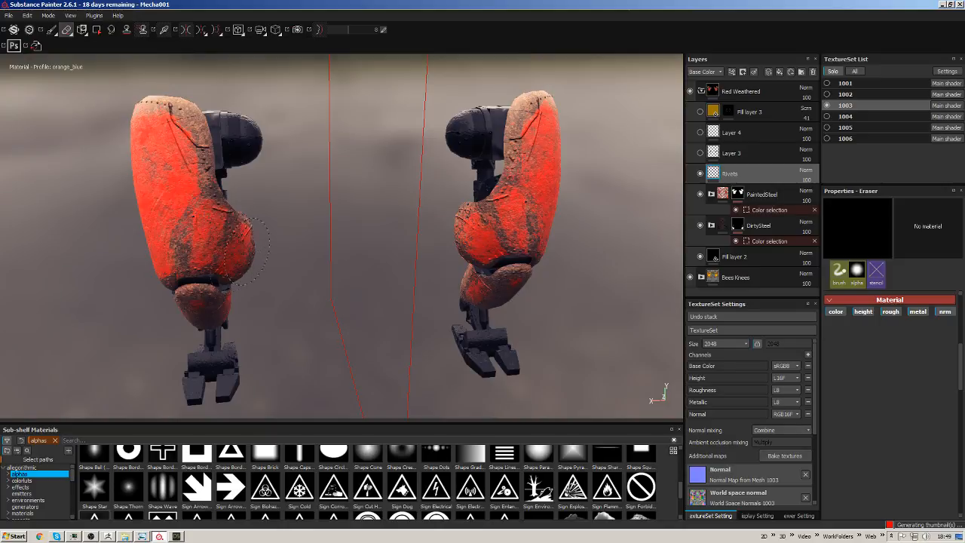
pyautogui.moveTo(174, 177); pyautogui.dragTo(168, 117)
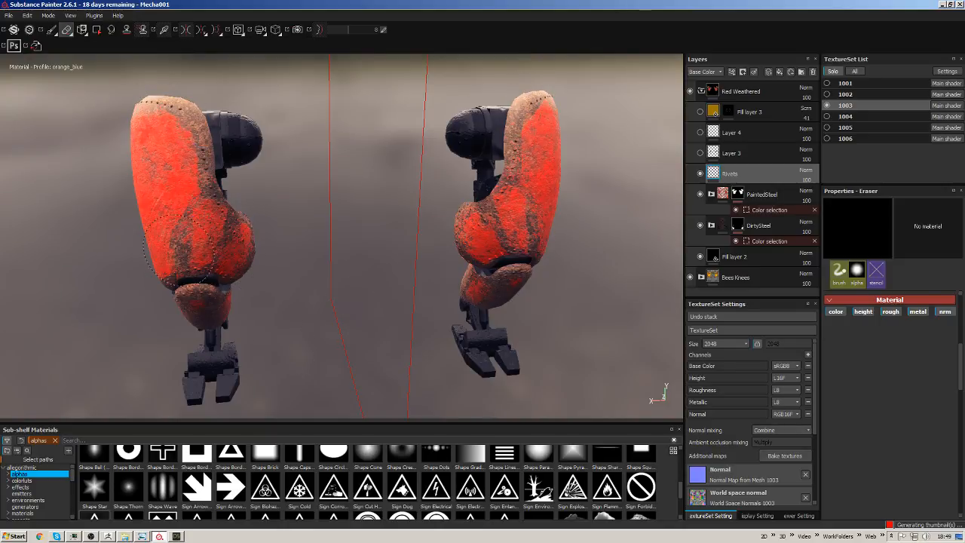
# Delete the Rivets layer from the Red Weathered folder.
pyautogui.keyDown('alt'); pyautogui.moveTo(290, 253); pyautogui.dragTo(395, 250); pyautogui.keyUp('alt')
pyautogui.keyDown('alt'); pyautogui.moveTo(395, 249); pyautogui.dragTo(482, 237, button='middle'); pyautogui.keyUp('alt')
pyautogui.keyDown('alt'); pyautogui.moveTo(504, 252); pyautogui.dragTo(377, 309); pyautogui.keyUp('alt')
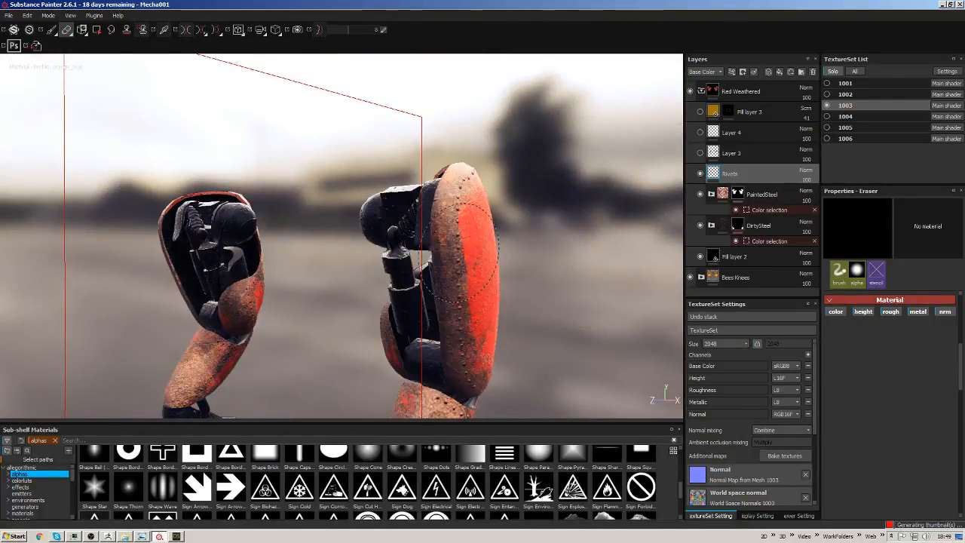
pyautogui.keyDown('alt'); pyautogui.moveTo(249, 308); pyautogui.dragTo(291, 208, button='middle'); pyautogui.keyUp('alt')
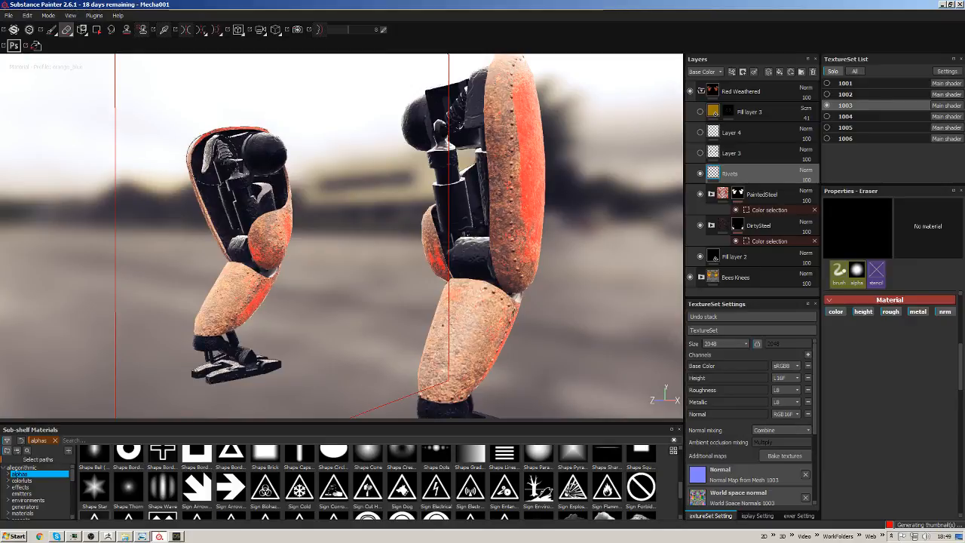
pyautogui.press('Delete')
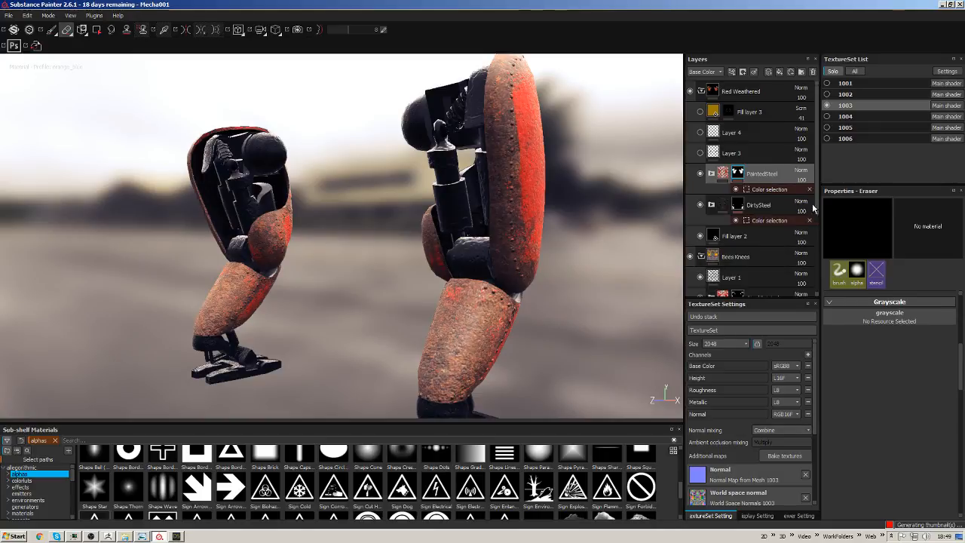
# Look through the layers in the Bees Knees folder and hide the Red Weathered folder above it.
pyautogui.scroll(-1, 814, 212)
pyautogui.scroll(-5, 814, 212)
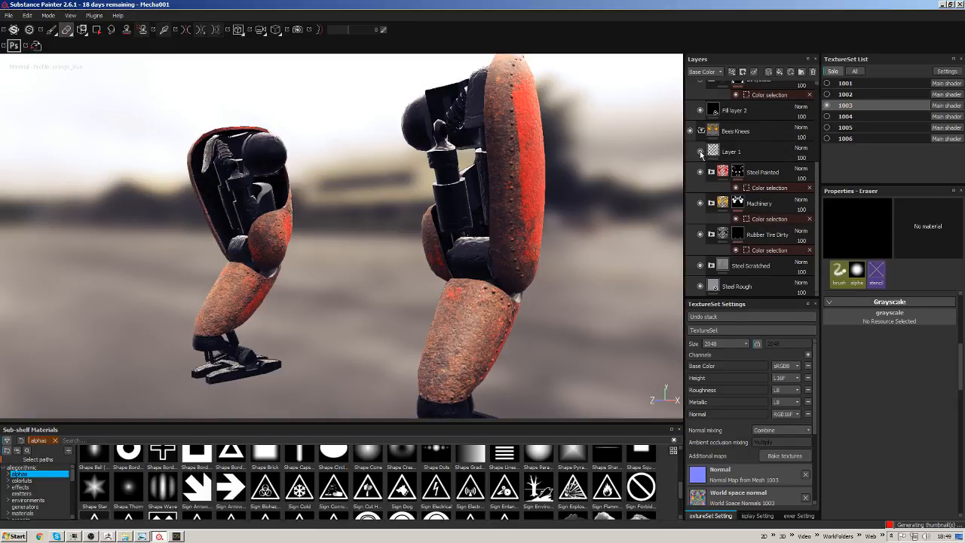
pyautogui.moveTo(818, 173); pyautogui.dragTo(819, 92)
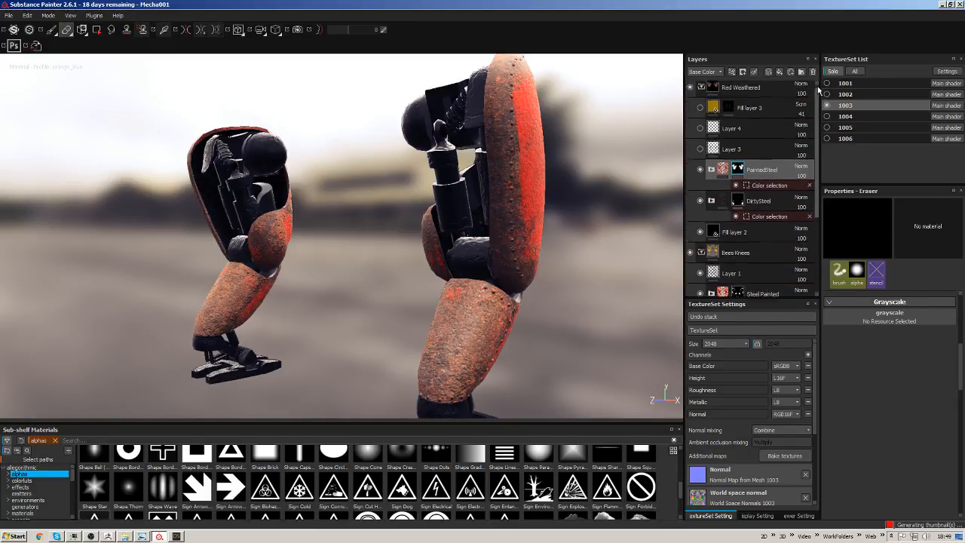
pyautogui.click(689, 90)
pyautogui.scroll(-1, 813, 174)
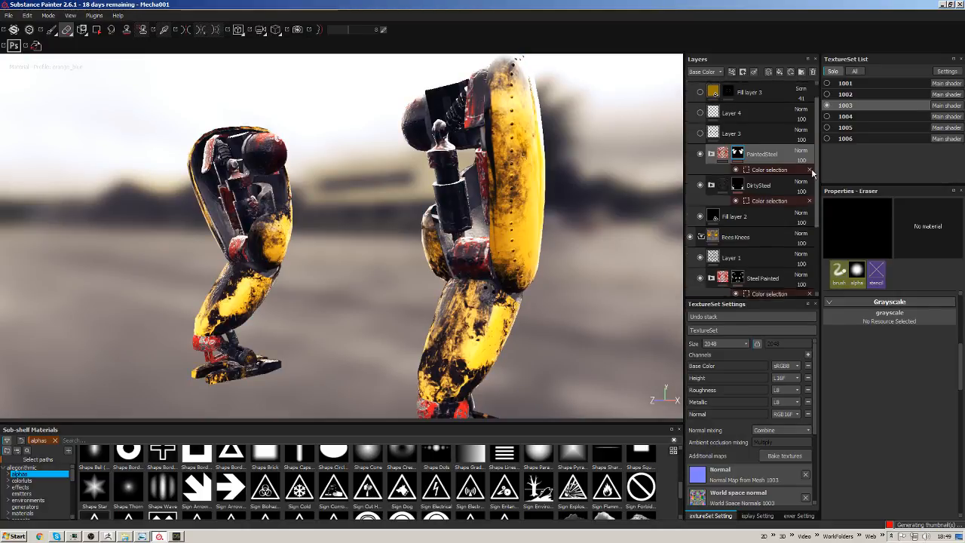
# Toggle the layers in the Bees Knees folder one at a time to find which one holds the rivet marks.
pyautogui.scroll(-5, 813, 174)
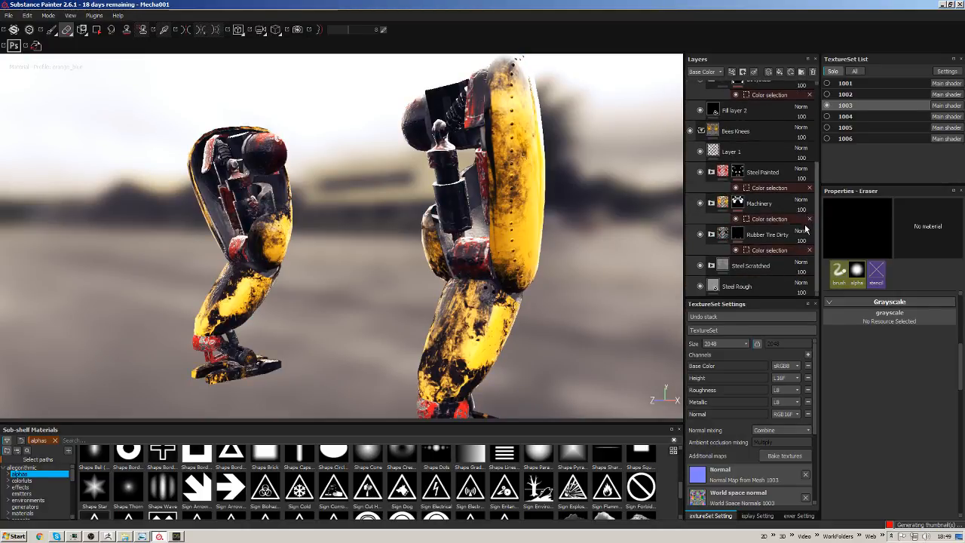
pyautogui.click(701, 266)
pyautogui.click(701, 235)
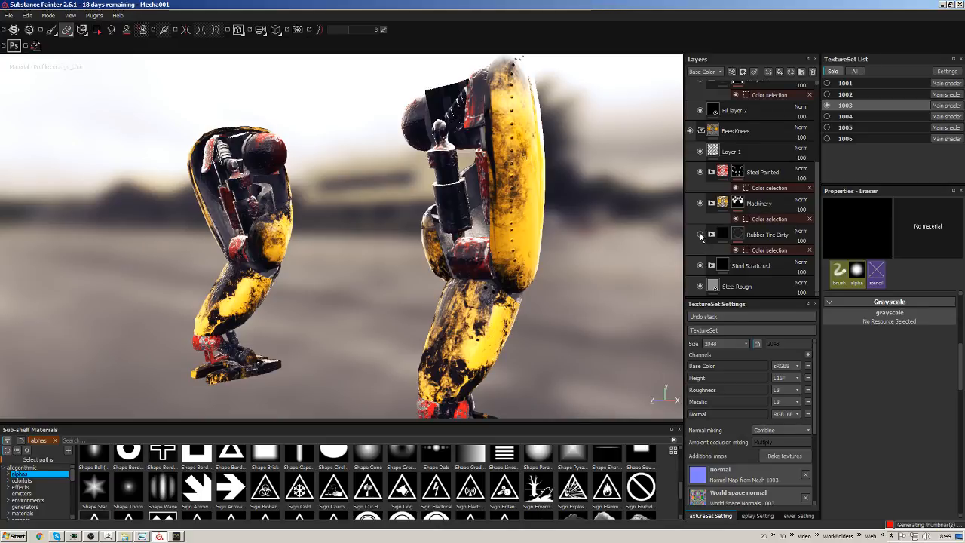
pyautogui.click(700, 204)
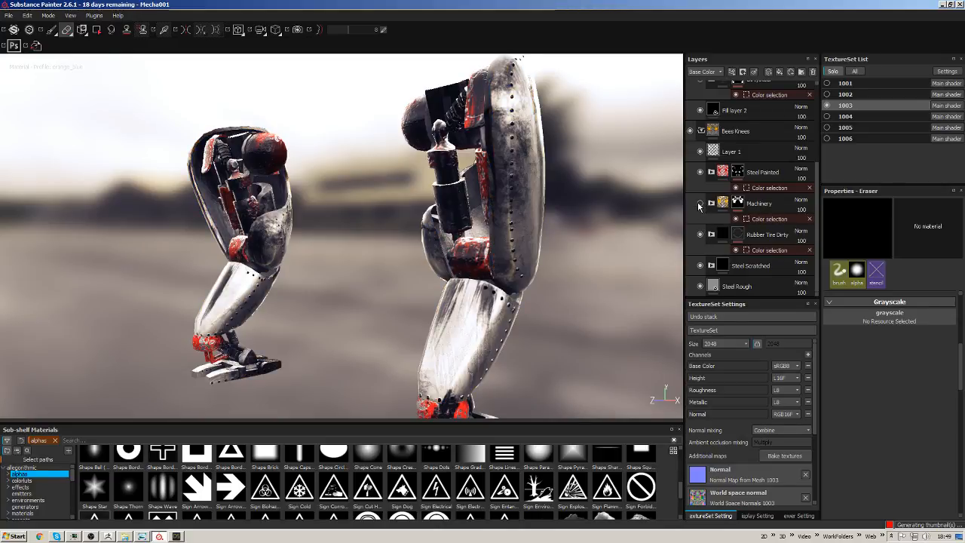
pyautogui.click(701, 203)
pyautogui.click(701, 204)
pyautogui.moveTo(620, 213)
pyautogui.keyDown('alt'); pyautogui.mouseDown()
pyautogui.moveTo(570, 200)
pyautogui.moveTo(582, 218)
pyautogui.mouseUp(); pyautogui.keyUp('alt')
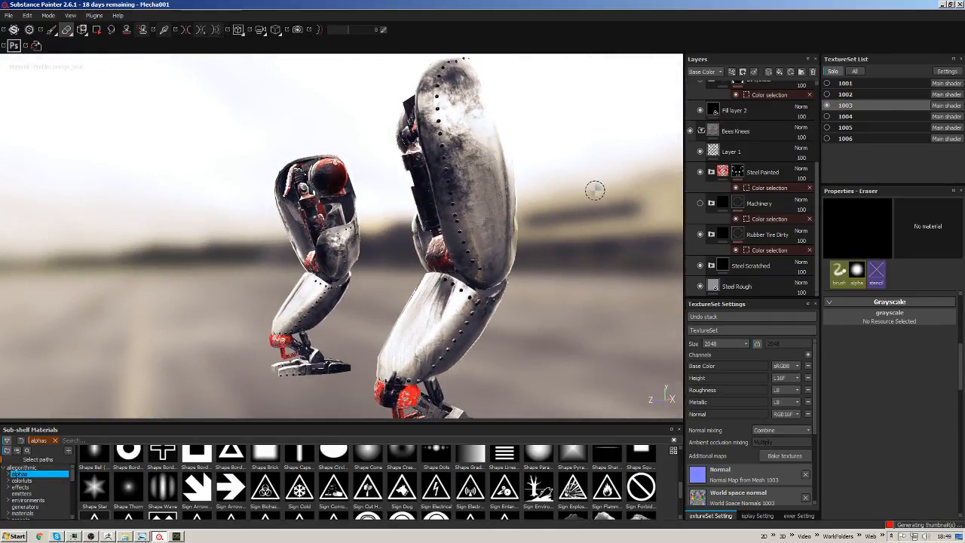
pyautogui.click(700, 202)
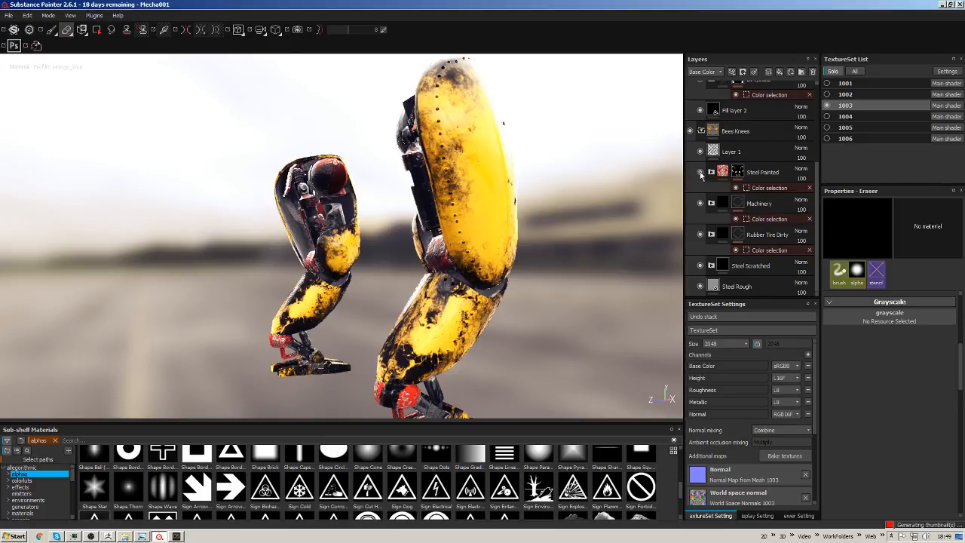
pyautogui.click(701, 173)
pyautogui.click(700, 172)
pyautogui.click(700, 153)
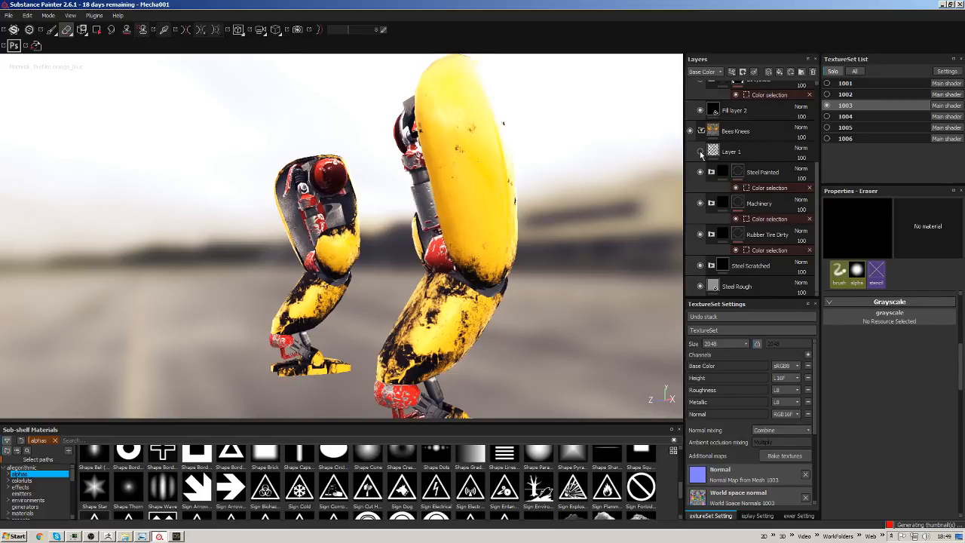
pyautogui.click(700, 153)
# Rename Layer 1 in the Bees Knees folder as Rivets and move it into the Red Weathered folder above Layer 4.
pyautogui.doubleClick(732, 153)
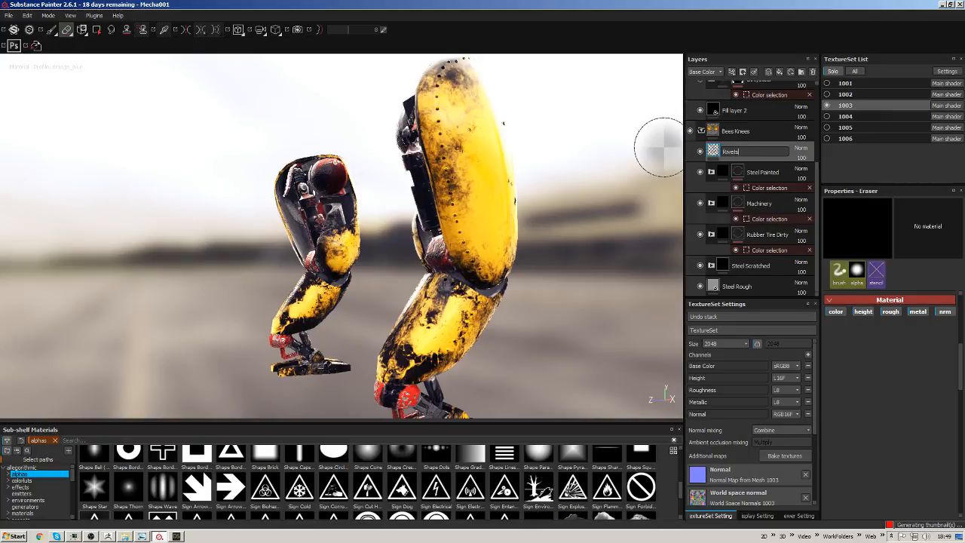
pyautogui.press('Return')
pyautogui.scroll(3, 754, 139)
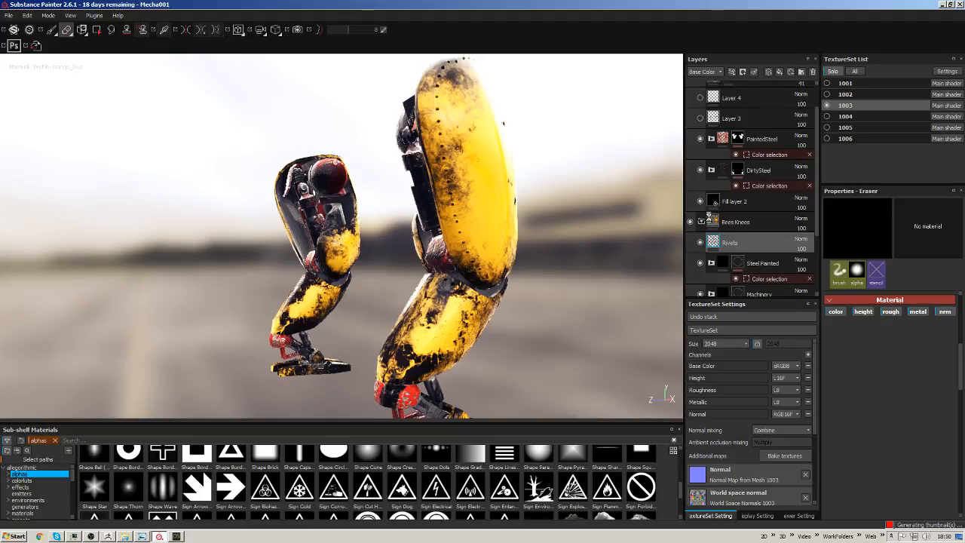
pyautogui.hotkey('ctrl', 'z')
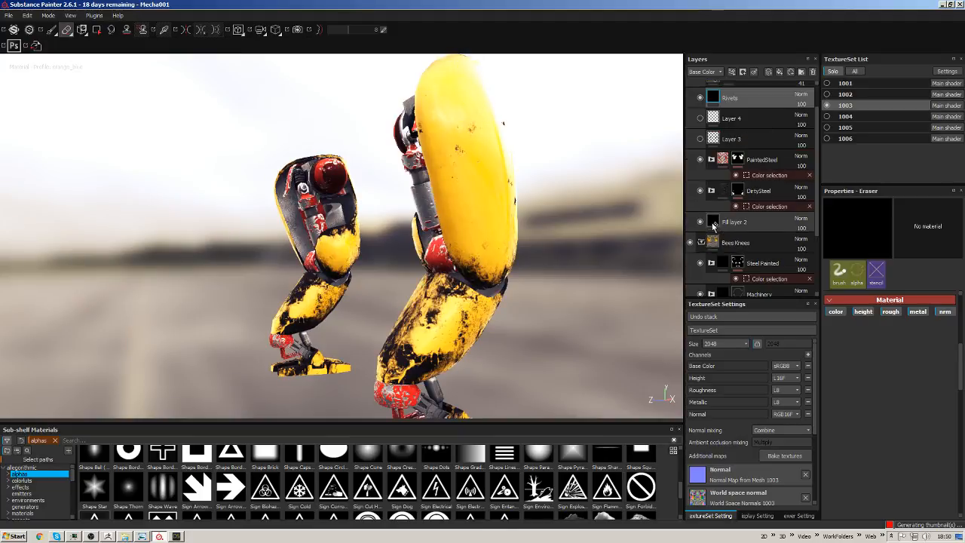
# Collapse and hide the Bees Knees folder, and show the Red Weathered folder.
pyautogui.click(701, 242)
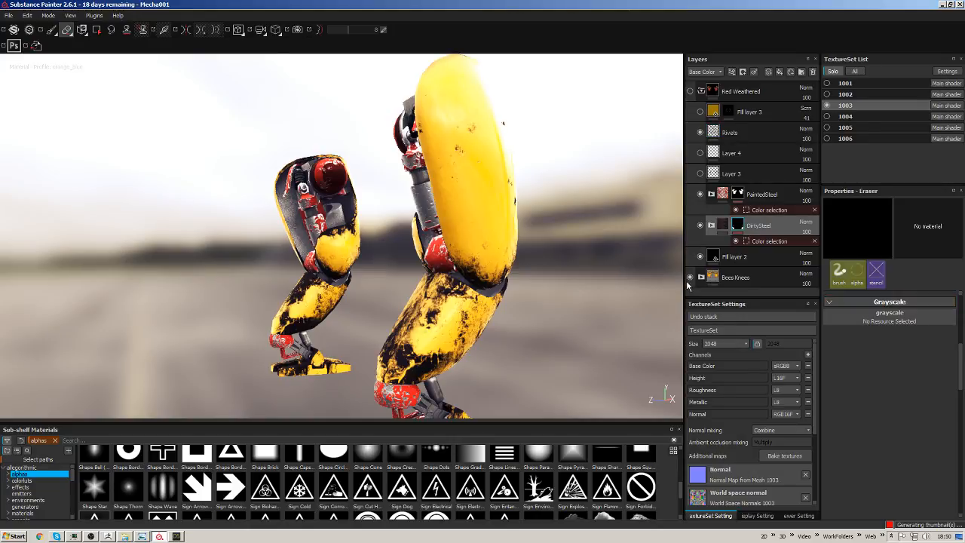
pyautogui.click(691, 277)
pyautogui.click(689, 277)
pyautogui.click(689, 91)
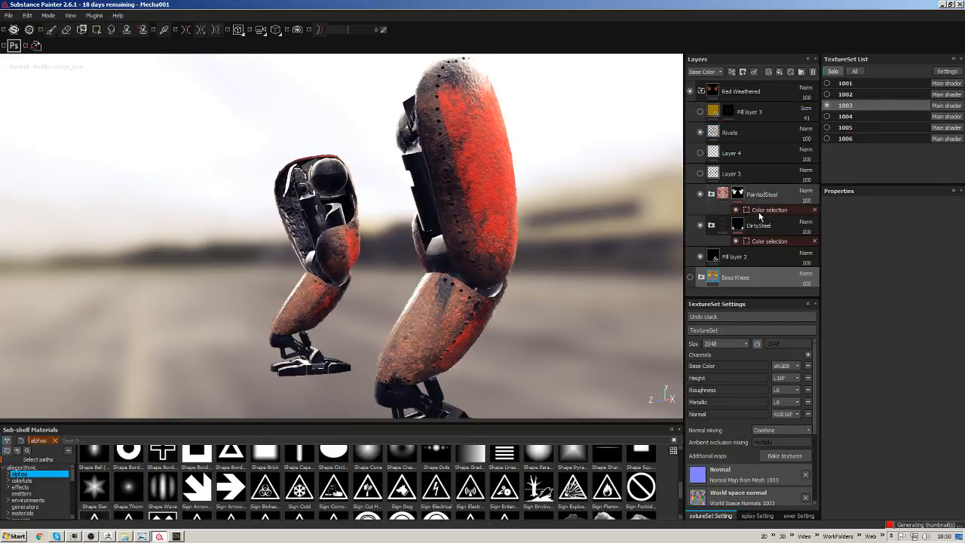
# Move the PaintedSteel group above Layer 4, and place the Rivets layer above the Red Weathered folder.
pyautogui.moveTo(753, 196); pyautogui.dragTo(721, 143)
pyautogui.click(727, 139)
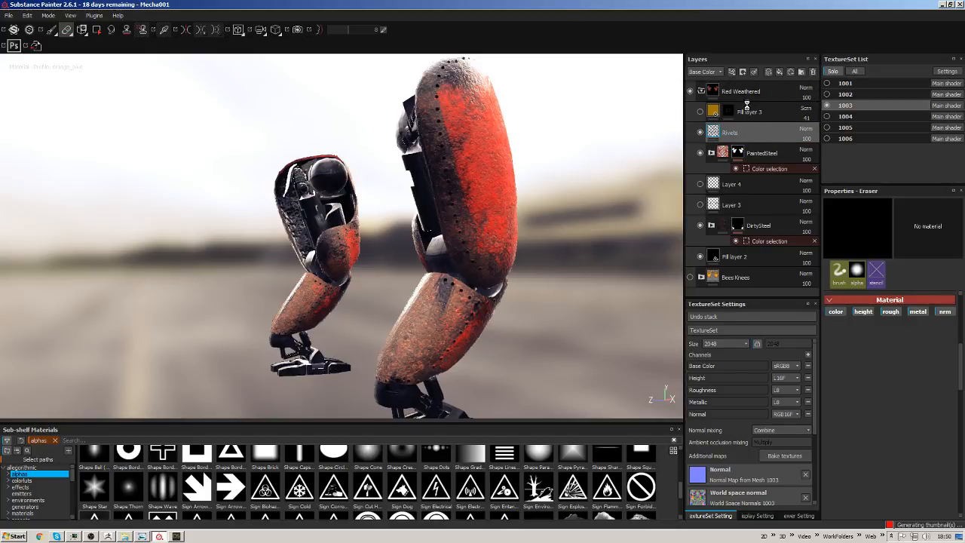
pyautogui.moveTo(751, 131); pyautogui.dragTo(752, 85)
# Examine the rivet marks on the legs from several angles with the Red Weathered folder shown and hidden.
pyautogui.keyDown('alt'); pyautogui.moveTo(593, 178); pyautogui.dragTo(564, 164, button='middle'); pyautogui.keyUp('alt')
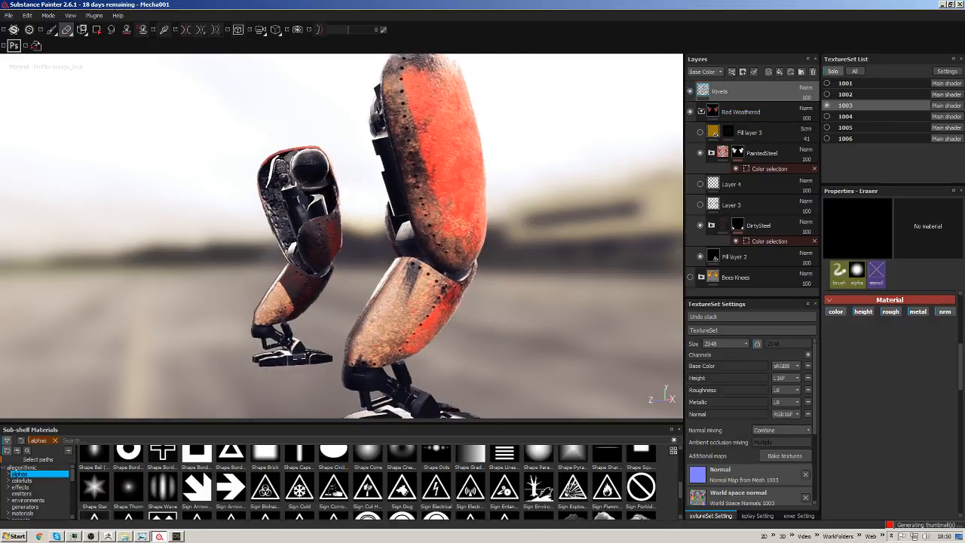
pyautogui.moveTo(571, 176)
pyautogui.keyDown('alt'); pyautogui.mouseDown()
pyautogui.moveTo(541, 140)
pyautogui.moveTo(586, 172)
pyautogui.mouseUp(); pyautogui.keyUp('alt')
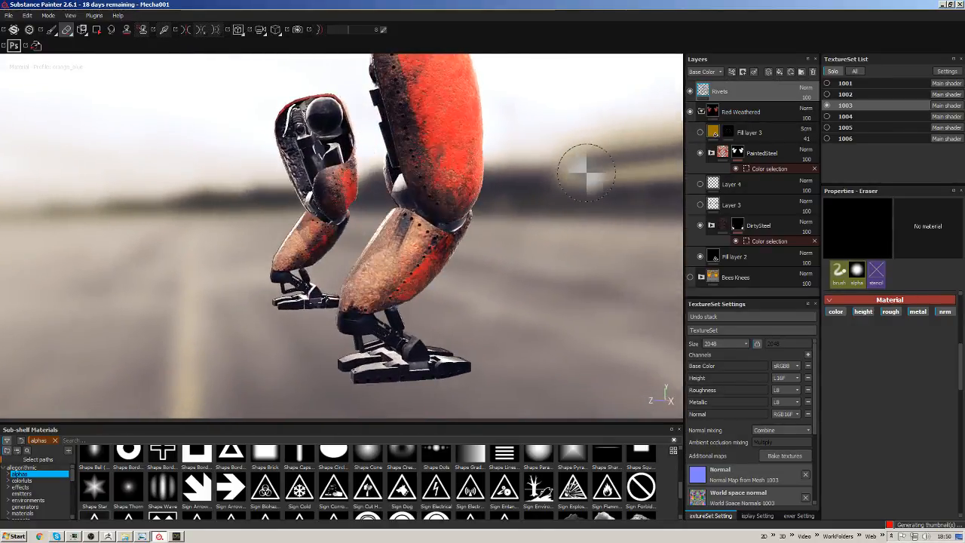
pyautogui.click(690, 112)
pyautogui.keyDown('alt'); pyautogui.moveTo(620, 153); pyautogui.dragTo(657, 129); pyautogui.keyUp('alt')
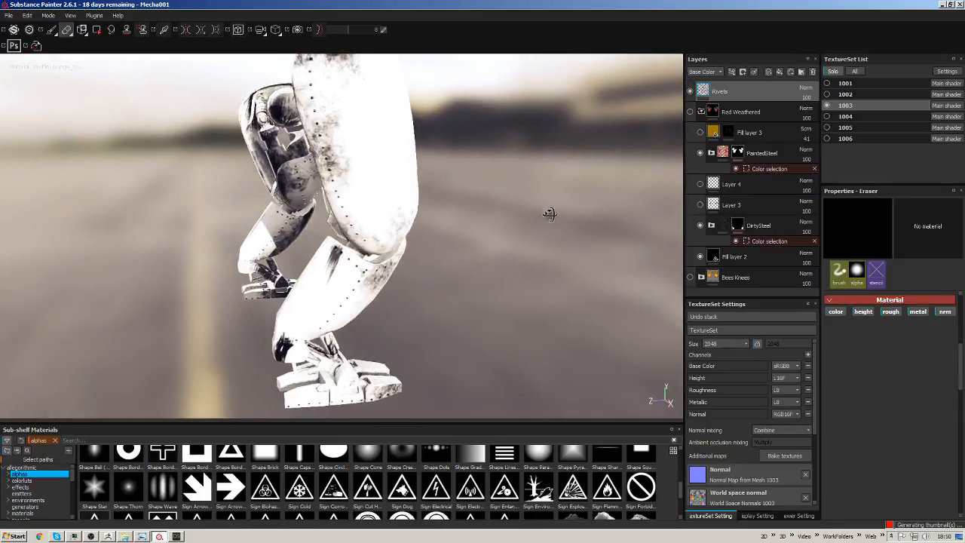
pyautogui.click(690, 112)
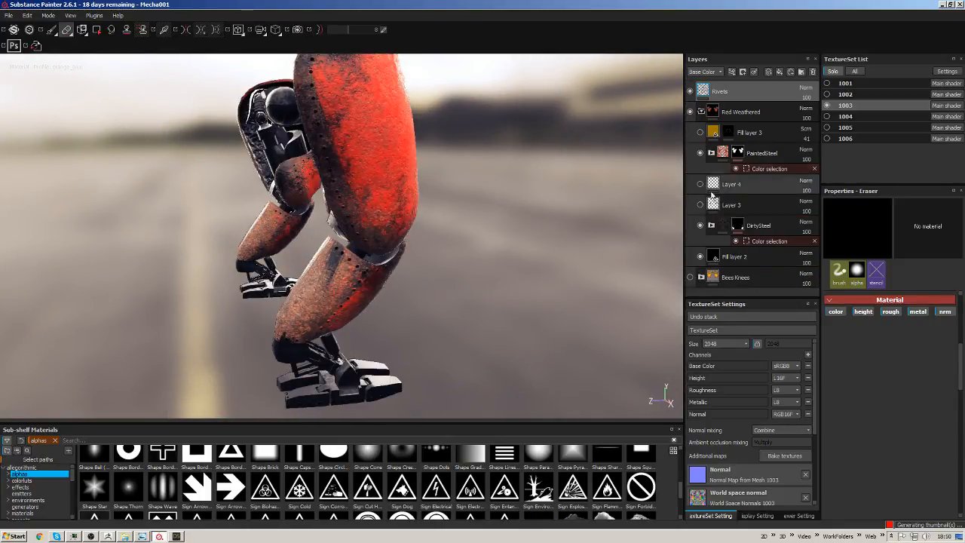
pyautogui.click(690, 111)
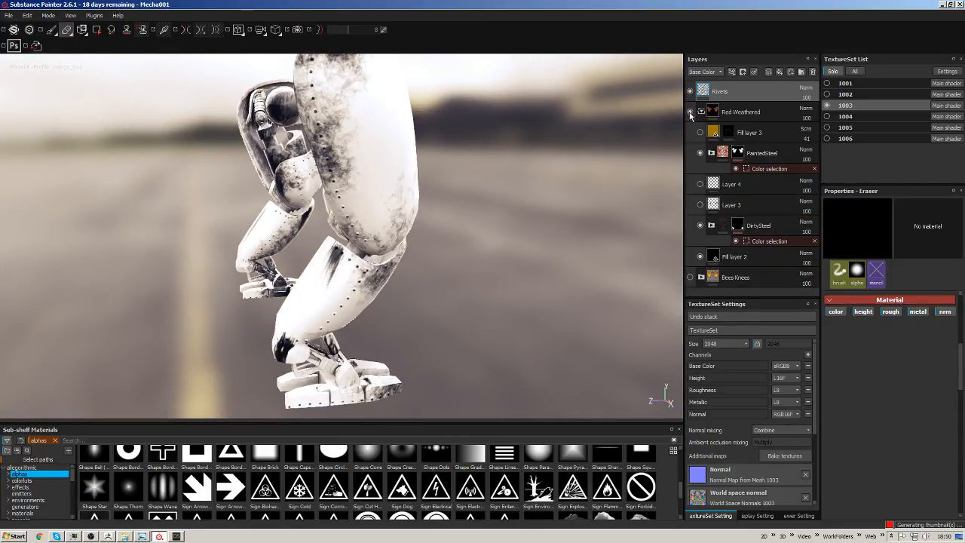
pyautogui.click(690, 112)
pyautogui.click(701, 111)
pyautogui.click(690, 111)
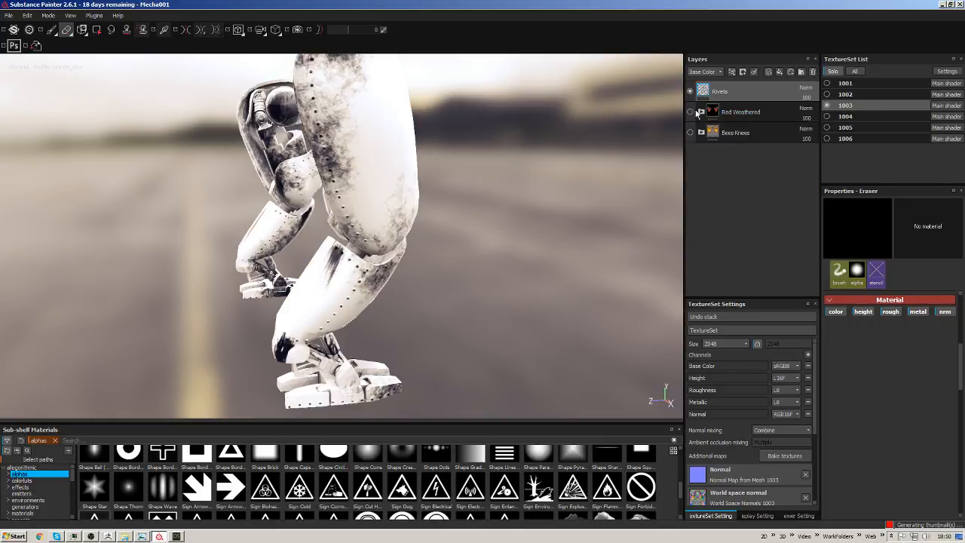
pyautogui.click(689, 92)
pyautogui.click(690, 92)
pyautogui.keyDown('alt'); pyautogui.moveTo(552, 141); pyautogui.dragTo(576, 149); pyautogui.keyUp('alt')
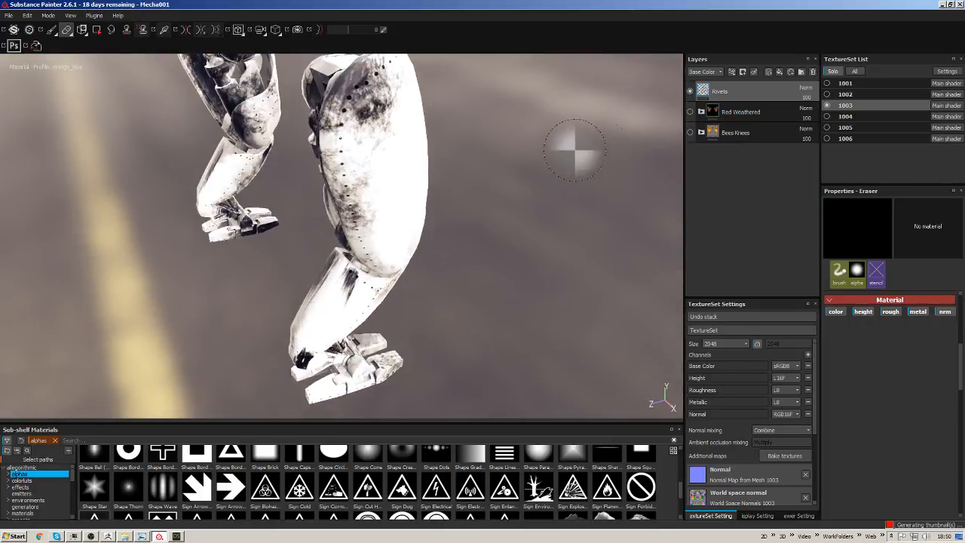
pyautogui.keyDown('alt'); pyautogui.moveTo(513, 175); pyautogui.dragTo(618, 140); pyautogui.keyUp('alt')
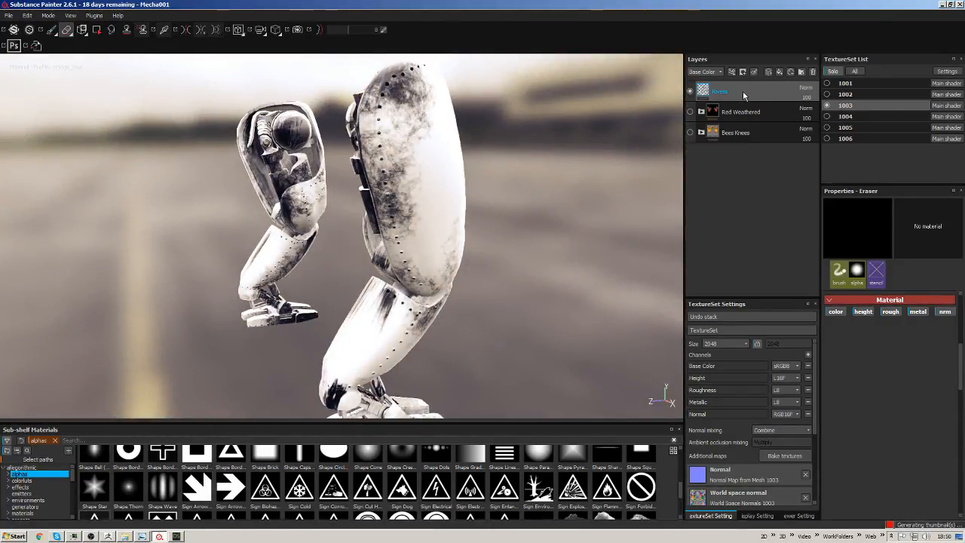
# Move the Rivets layer into the Bees Knees folder and collapse that folder.
pyautogui.click(700, 133)
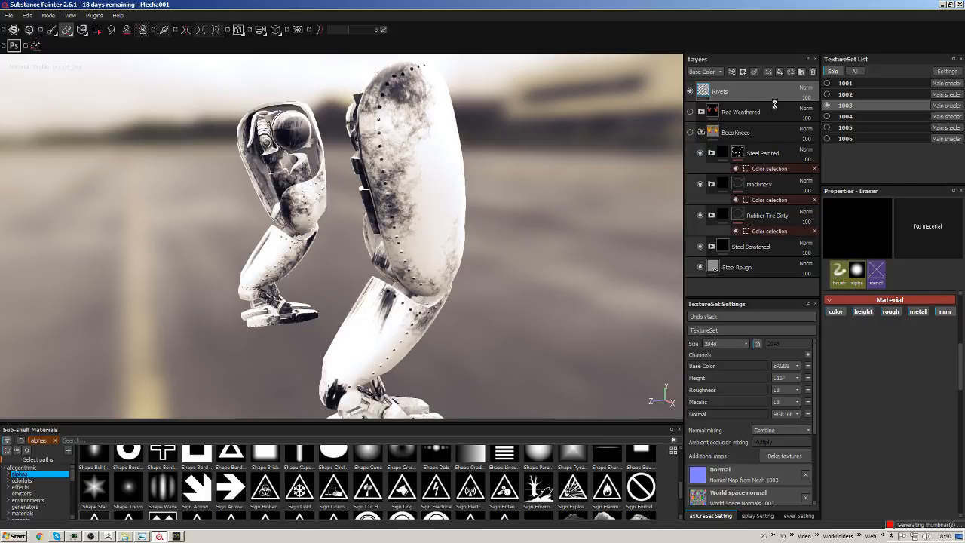
pyautogui.moveTo(774, 103); pyautogui.dragTo(728, 142)
pyautogui.click(701, 112)
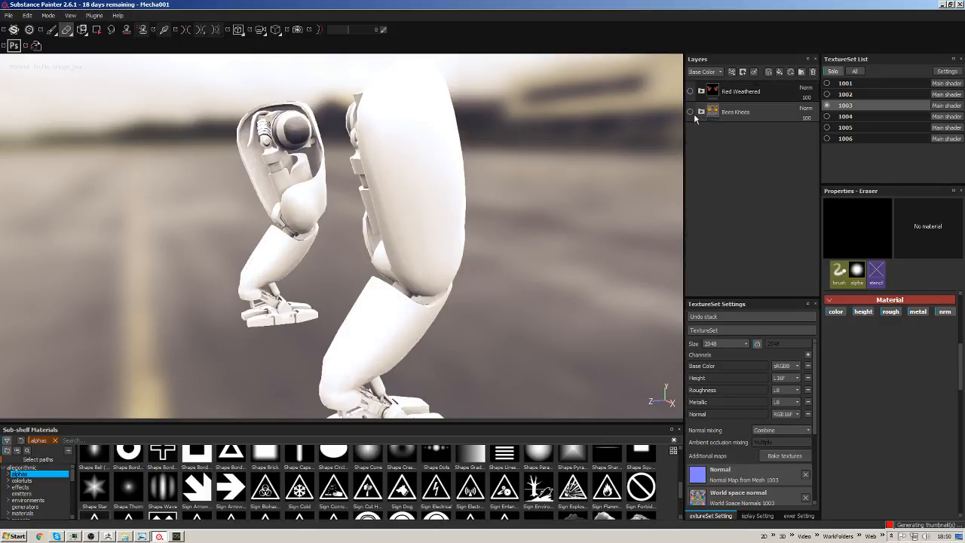
# Expand and show the Red Weathered folder, and turn on its Layer 4 and Layer 3.
pyautogui.click(773, 89)
pyautogui.click(702, 91)
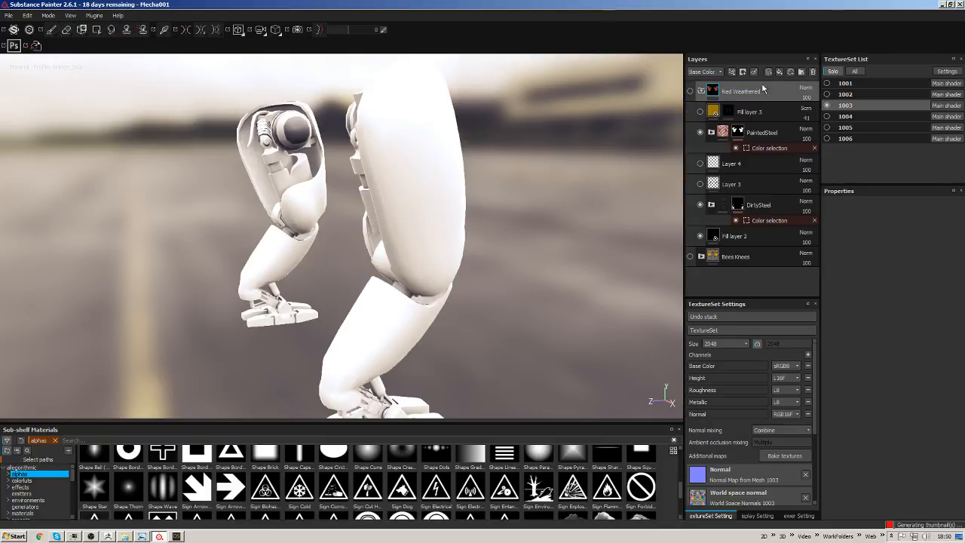
pyautogui.click(779, 113)
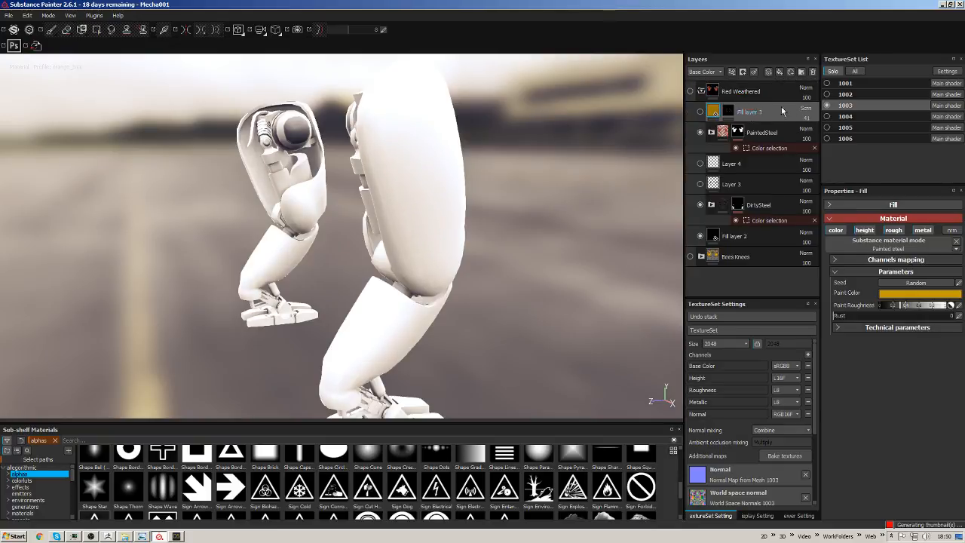
pyautogui.click(690, 91)
pyautogui.click(701, 164)
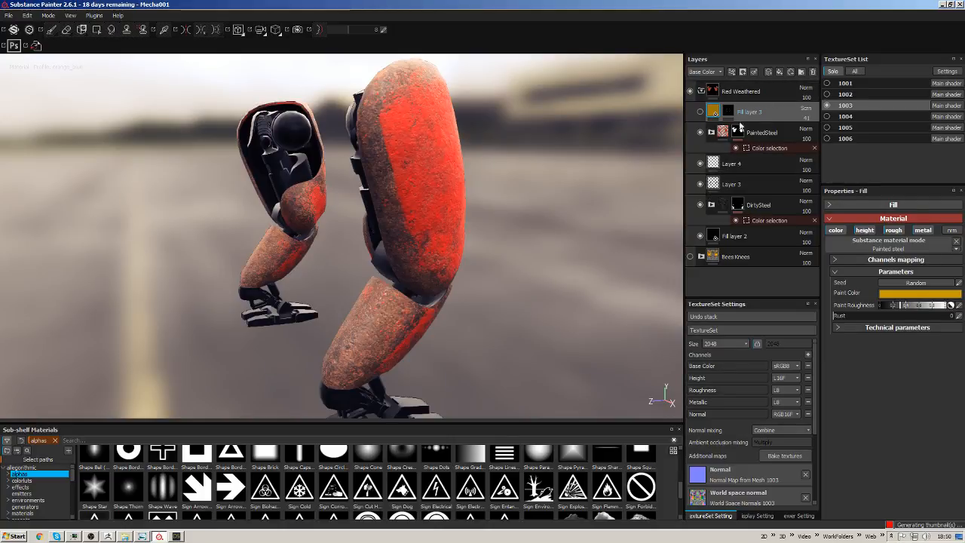
# Try adding the feet's light green ID color to the DirtySteel color selection, and remove that color again.
pyautogui.keyDown('alt'); pyautogui.moveTo(489, 241); pyautogui.dragTo(491, 136, button='middle'); pyautogui.keyUp('alt')
pyautogui.keyDown('alt'); pyautogui.moveTo(491, 136); pyautogui.dragTo(663, 175); pyautogui.keyUp('alt')
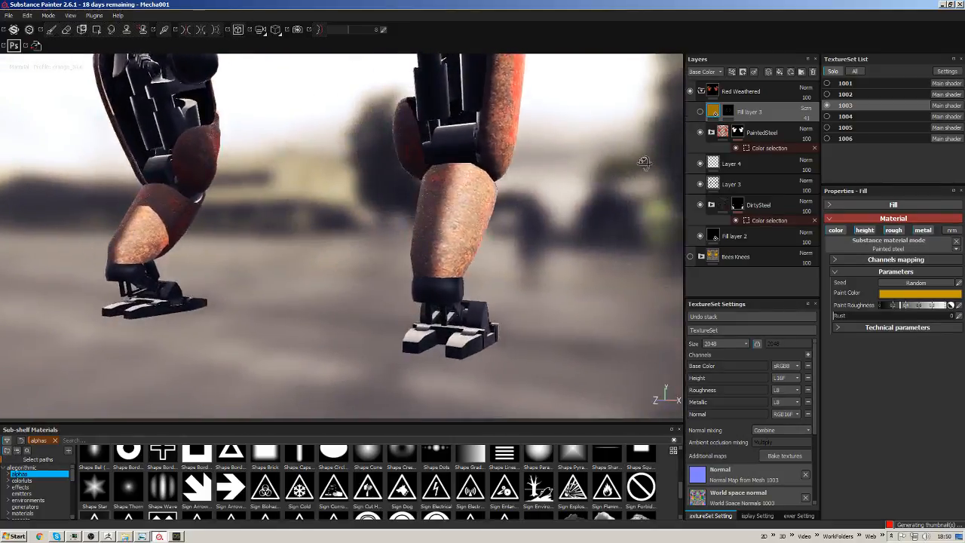
pyautogui.keyDown('alt'); pyautogui.moveTo(452, 170); pyautogui.dragTo(596, 198); pyautogui.keyUp('alt')
pyautogui.click(701, 236)
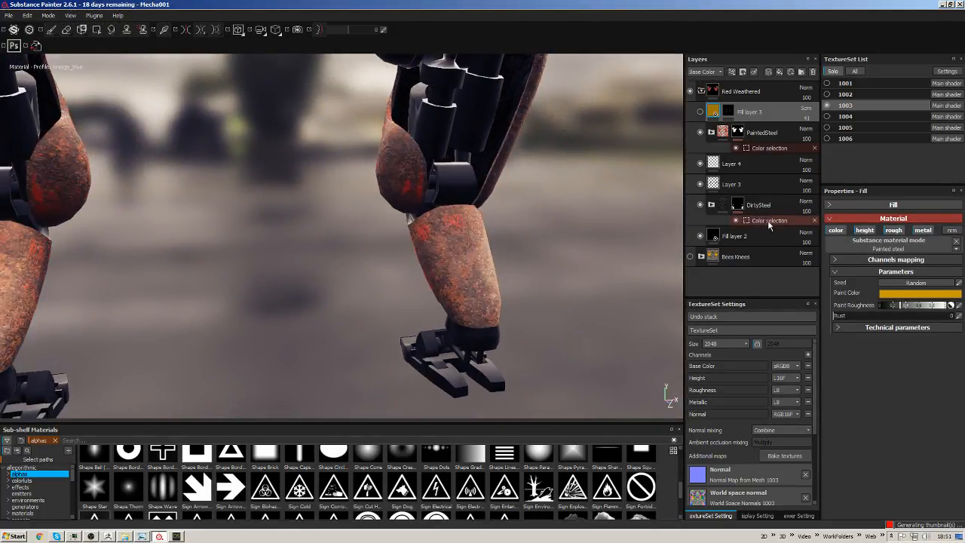
pyautogui.click(743, 219)
pyautogui.click(944, 282)
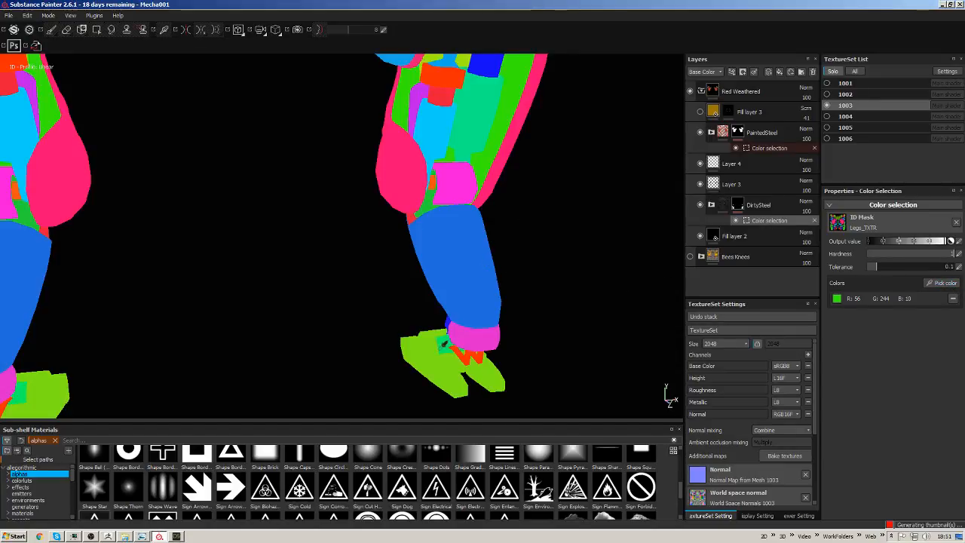
pyautogui.click(439, 356)
pyautogui.keyDown('alt'); pyautogui.moveTo(560, 246); pyautogui.dragTo(599, 247); pyautogui.keyUp('alt')
pyautogui.keyDown('alt'); pyautogui.moveTo(599, 248); pyautogui.dragTo(583, 155, button='right'); pyautogui.keyUp('alt')
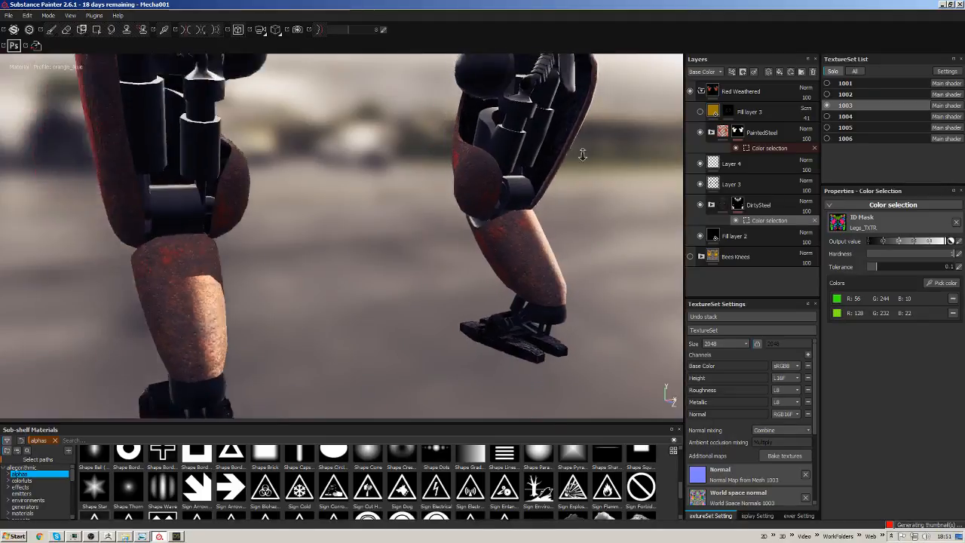
pyautogui.keyDown('alt'); pyautogui.moveTo(583, 154); pyautogui.dragTo(540, 227); pyautogui.keyUp('alt')
pyautogui.click(954, 314)
pyautogui.keyDown('alt'); pyautogui.moveTo(543, 277); pyautogui.dragTo(576, 253); pyautogui.keyUp('alt')
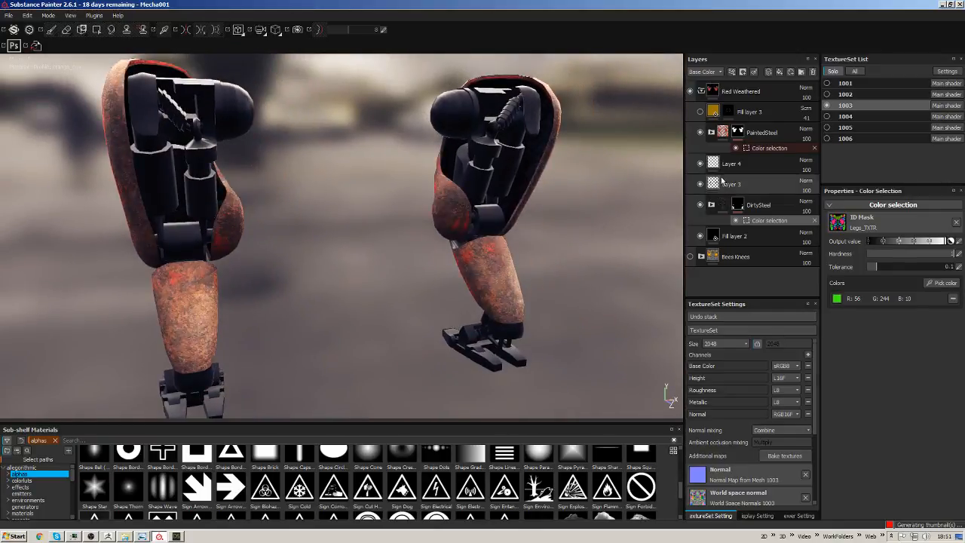
# Search the shelf for steel, add Steel Dark Stained above DirtySteel, and give it a mask with color selection.
pyautogui.click(737, 204)
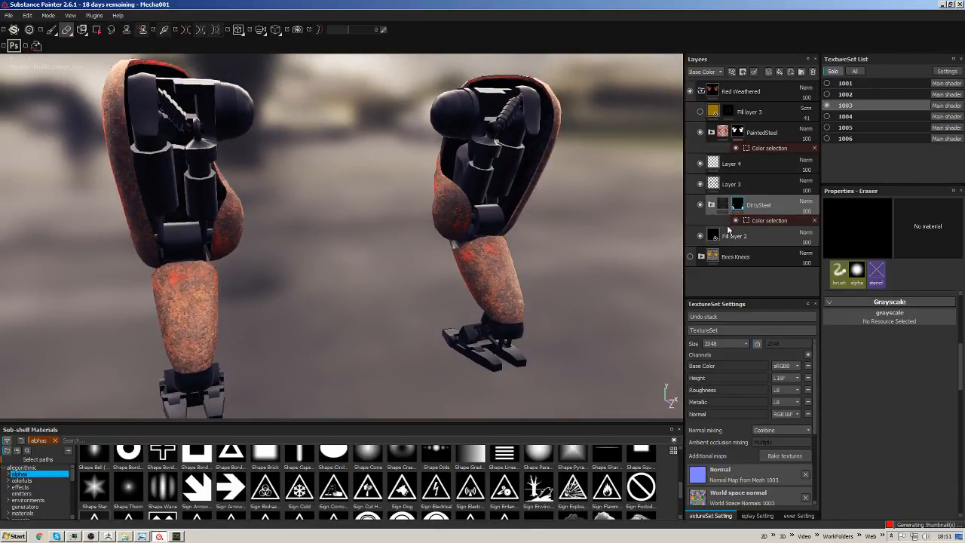
pyautogui.click(56, 441)
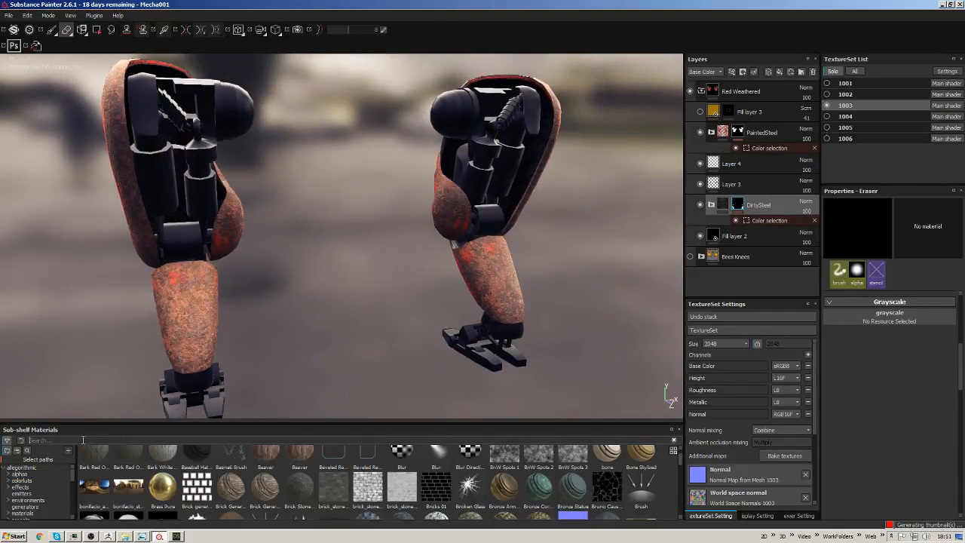
pyautogui.write('steel')
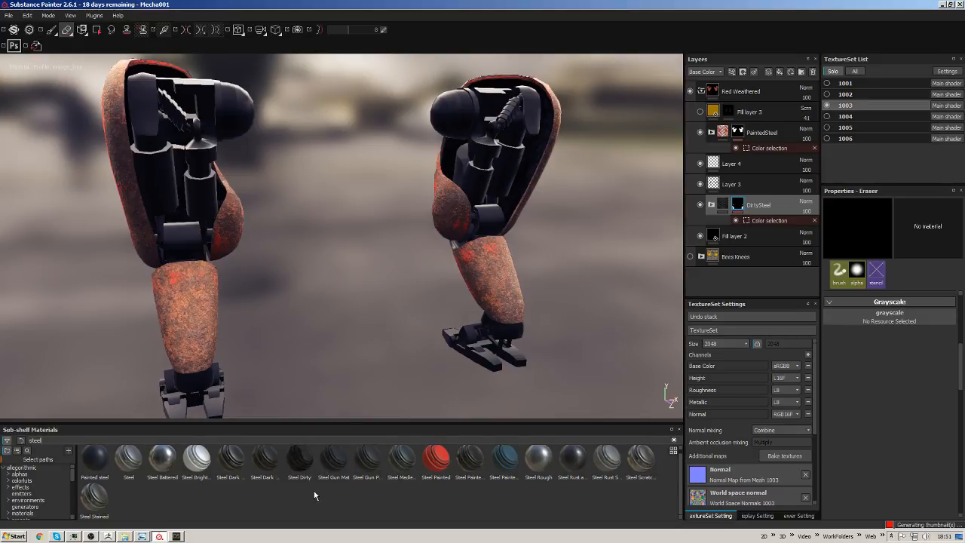
pyautogui.moveTo(269, 463); pyautogui.dragTo(777, 195)
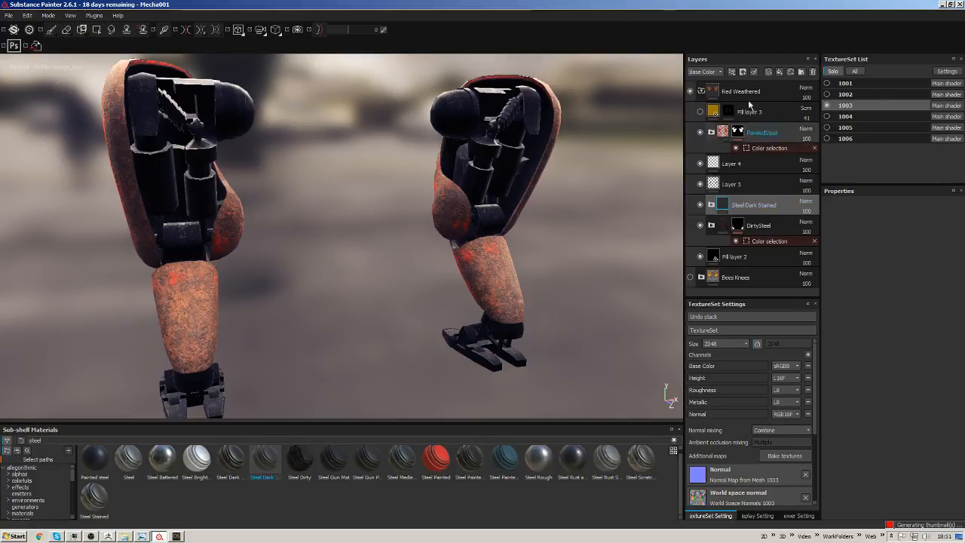
pyautogui.click(744, 72)
pyautogui.click(794, 111)
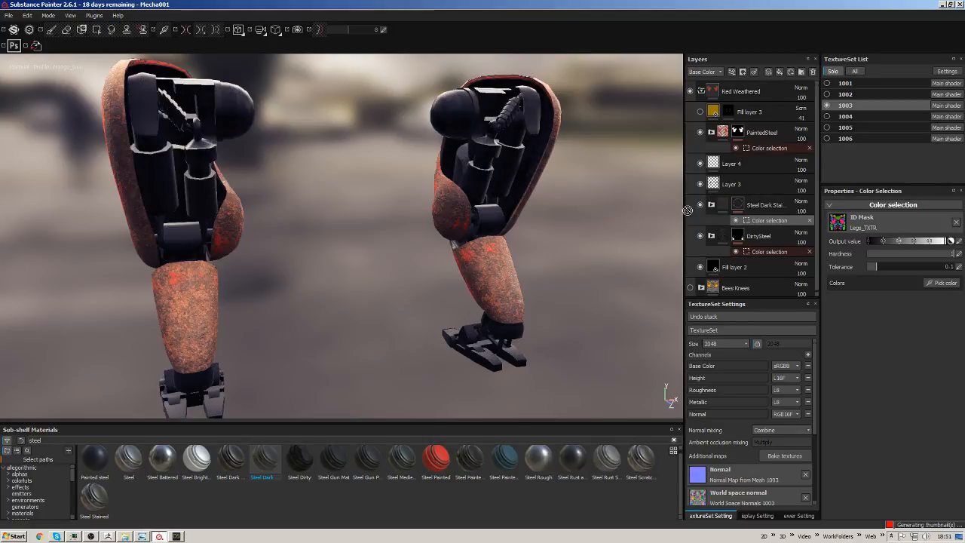
# Try adding the dark blue ID color to the Steel Dark Stained color selection, and delete that layer.
pyautogui.click(941, 284)
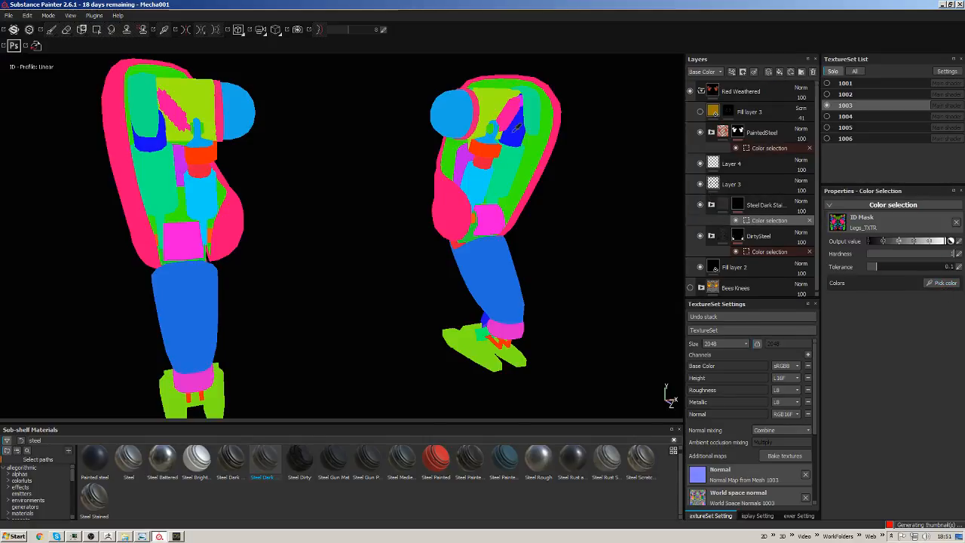
pyautogui.click(517, 128)
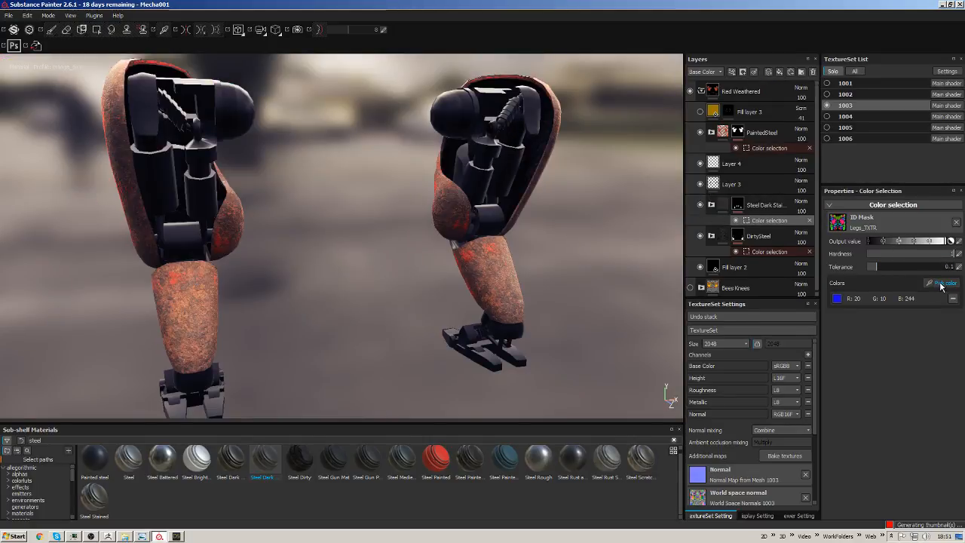
pyautogui.click(792, 207)
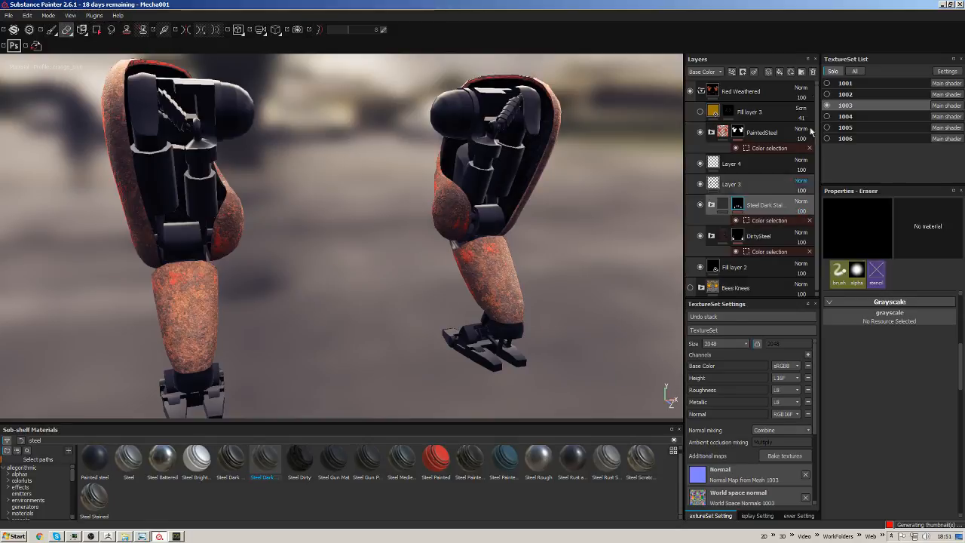
pyautogui.click(813, 72)
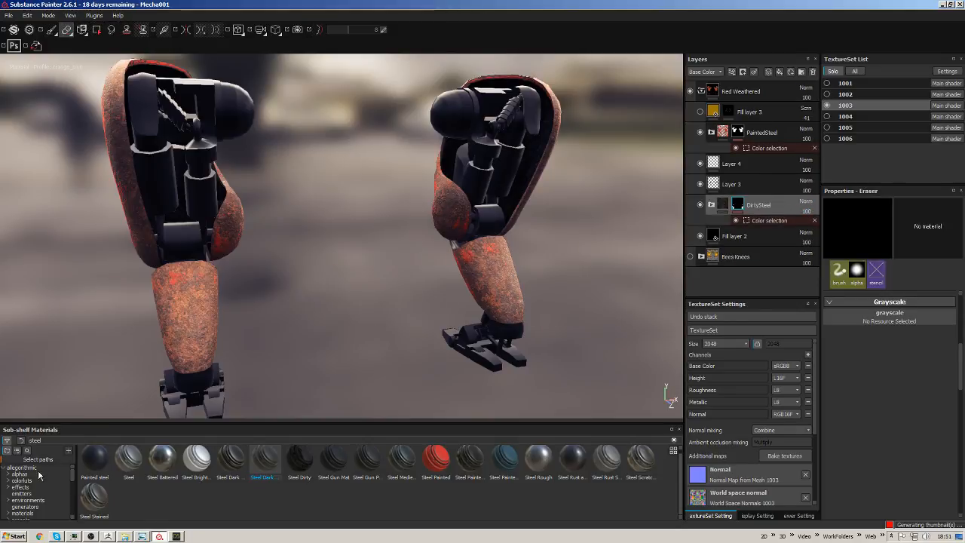
# Filter the shelf to materials, search for steel, and add Steel Battered as a fill layer above DirtySteel.
pyautogui.scroll(-4, 68, 482)
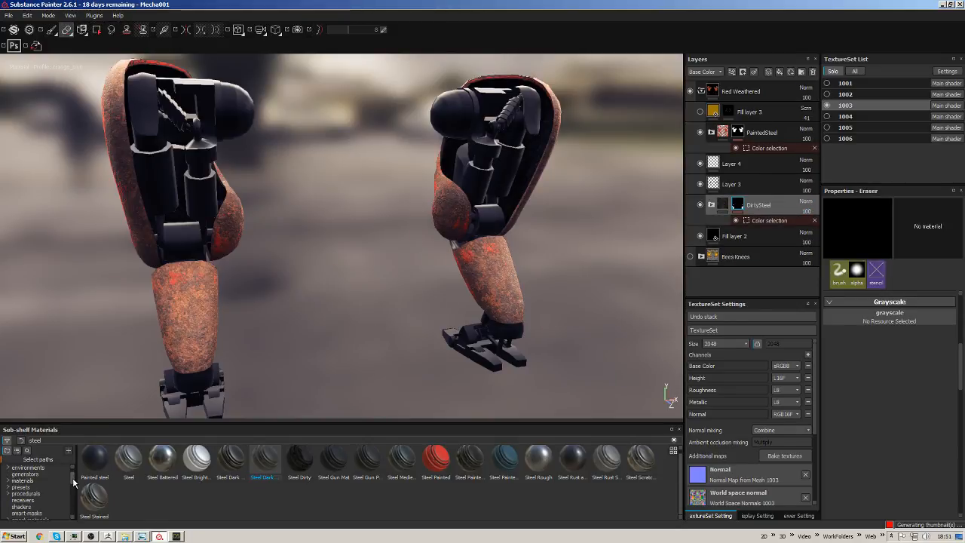
pyautogui.scroll(2, 74, 485)
pyautogui.click(32, 481)
pyautogui.click(8, 481)
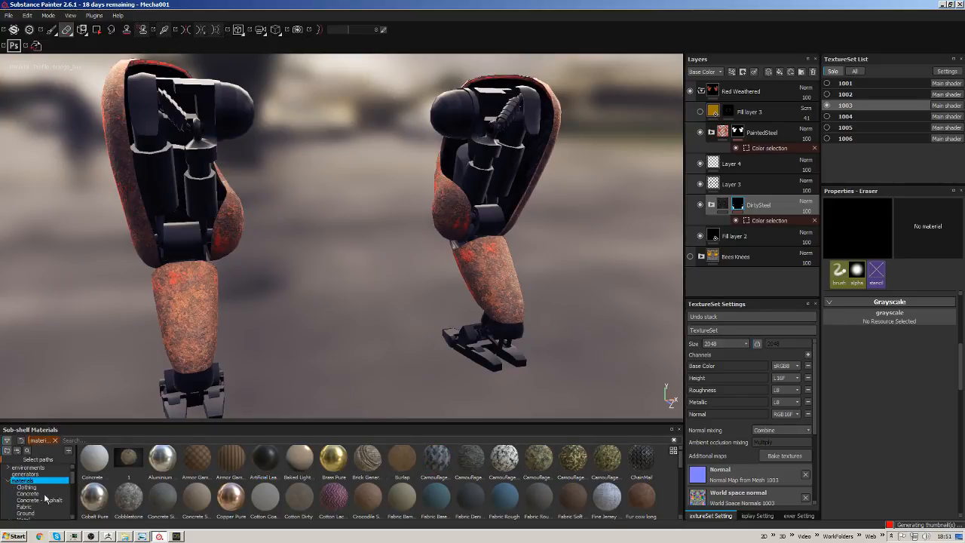
pyautogui.click(83, 441)
pyautogui.write('steel')
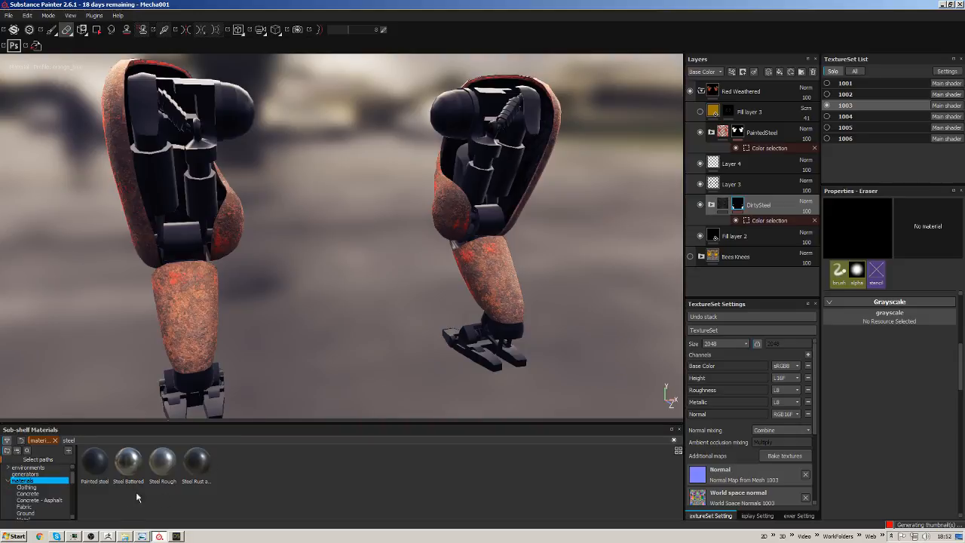
pyautogui.moveTo(132, 469); pyautogui.dragTo(762, 195)
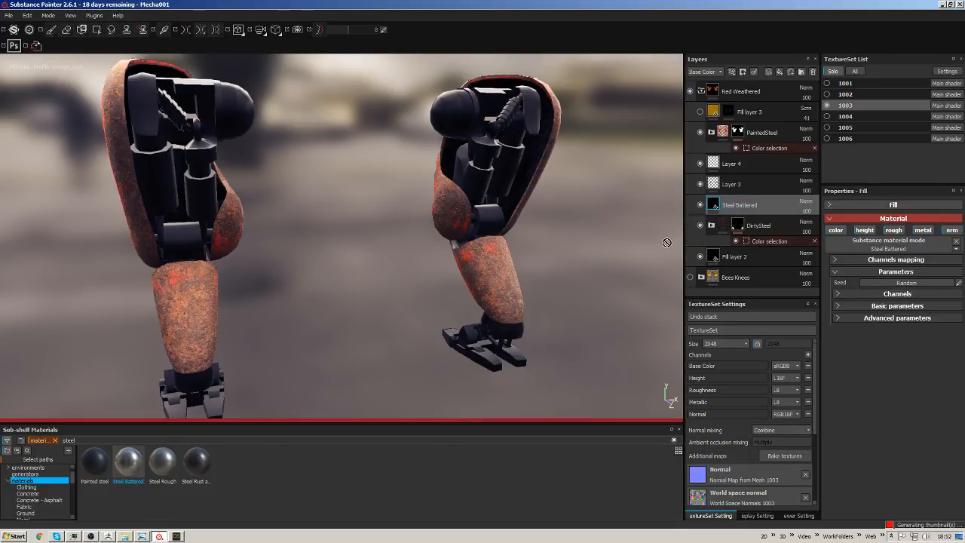
# Try Steel Rough as the Steel Battered layer's material and settle on Steel Rust and Wear.
pyautogui.doubleClick(737, 204)
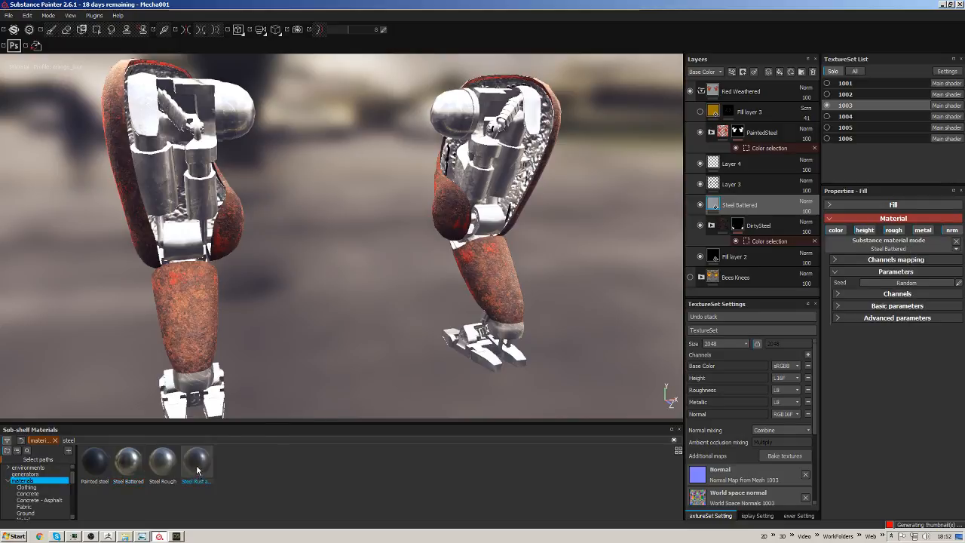
pyautogui.moveTo(917, 238); pyautogui.dragTo(917, 240)
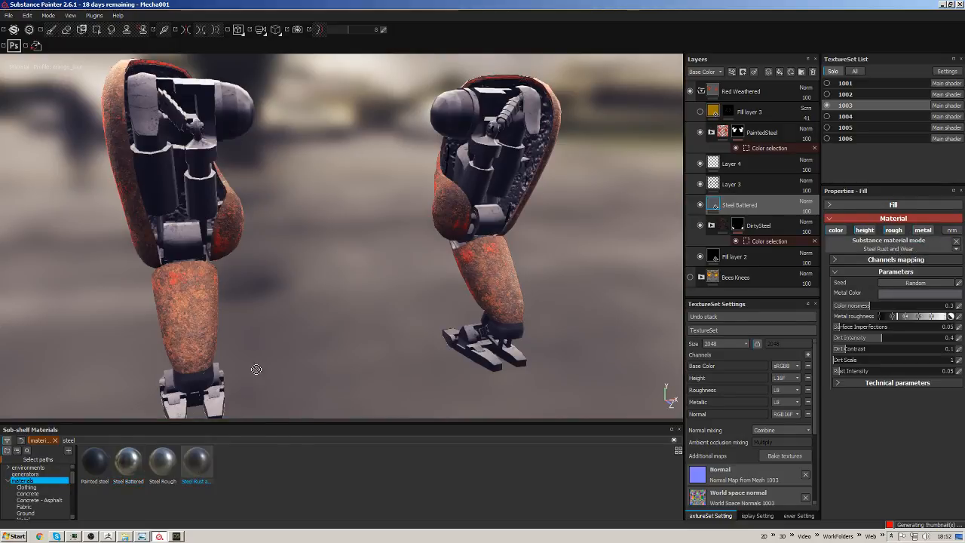
pyautogui.moveTo(163, 460); pyautogui.dragTo(905, 240)
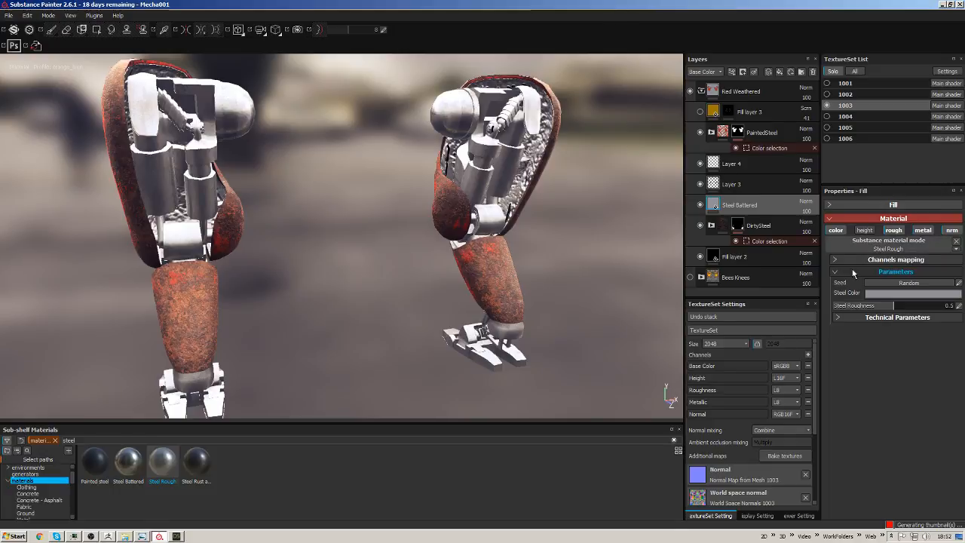
pyautogui.moveTo(197, 461); pyautogui.dragTo(864, 235)
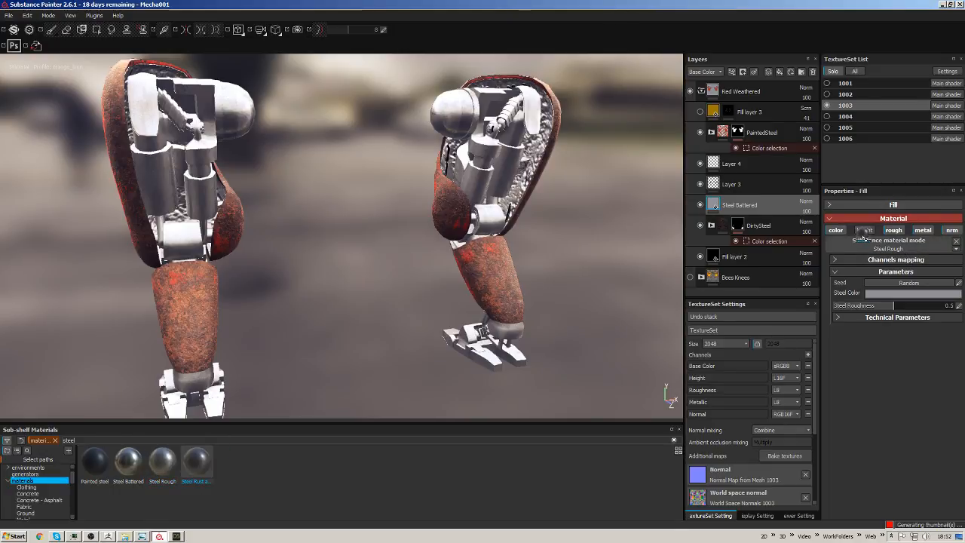
pyautogui.click(835, 260)
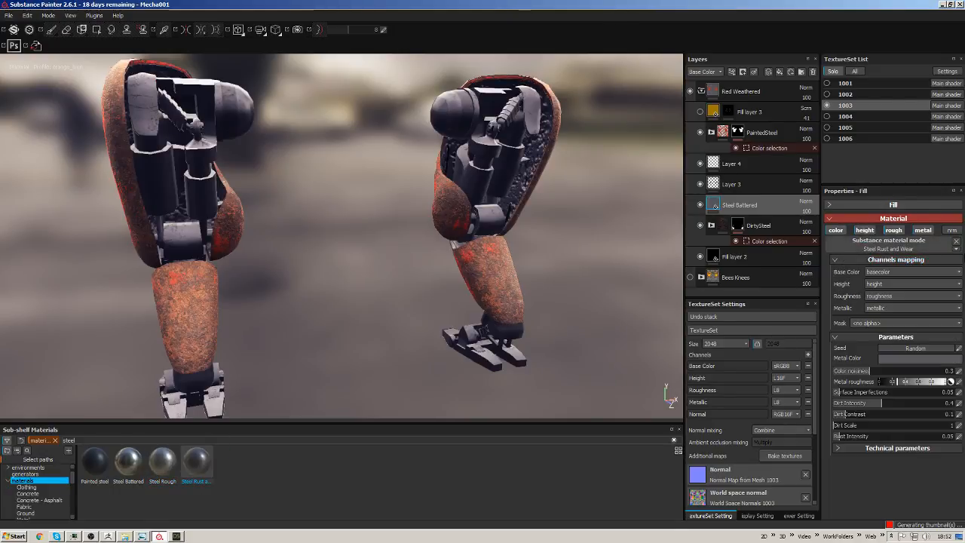
pyautogui.click(835, 261)
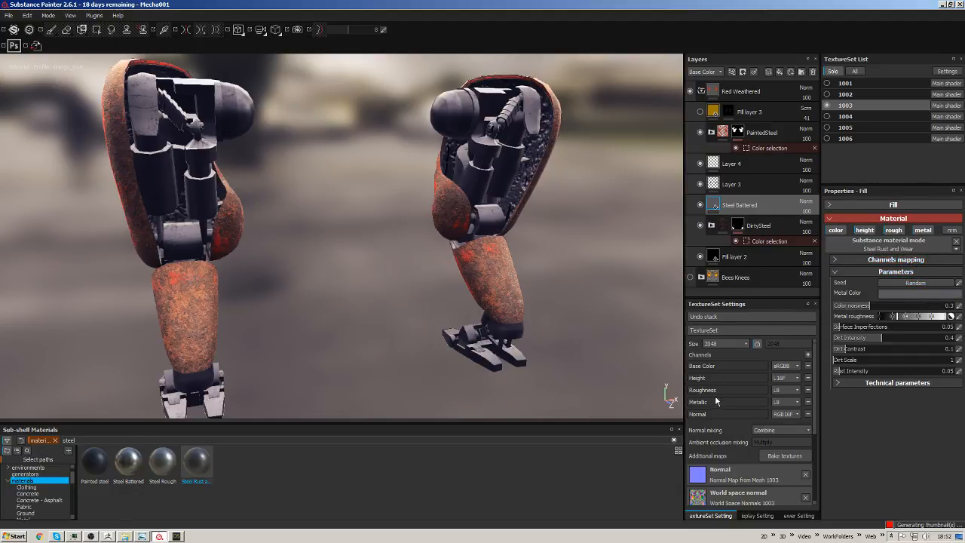
# Set the Steel Battered layer's projection to Tri-planar projection and its UV scale to about 2.01.
pyautogui.doubleClick(760, 206)
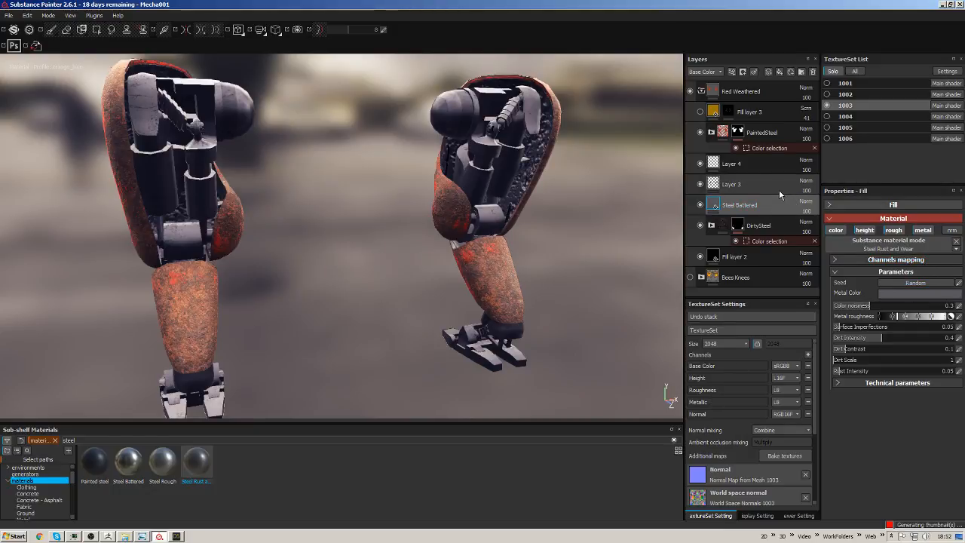
pyautogui.doubleClick(756, 187)
pyautogui.click(926, 261)
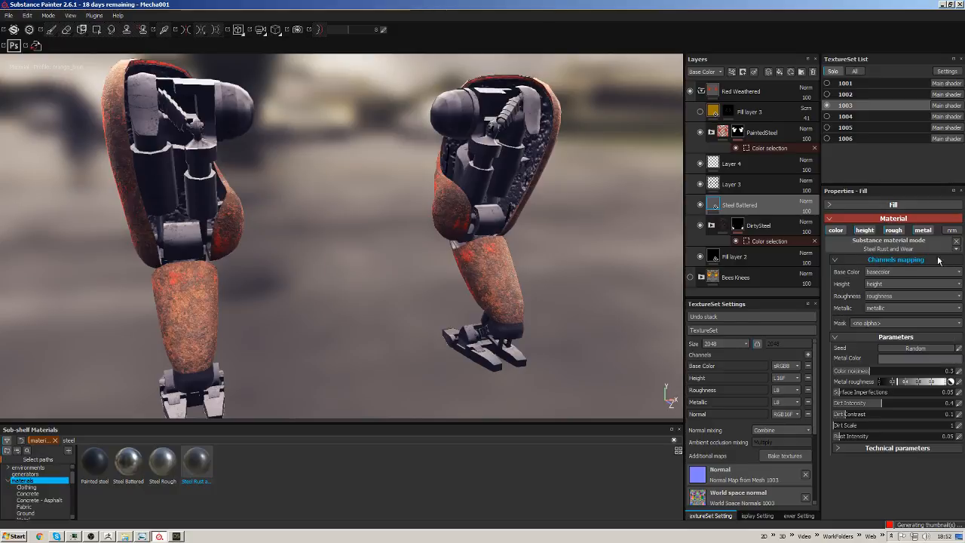
pyautogui.click(952, 205)
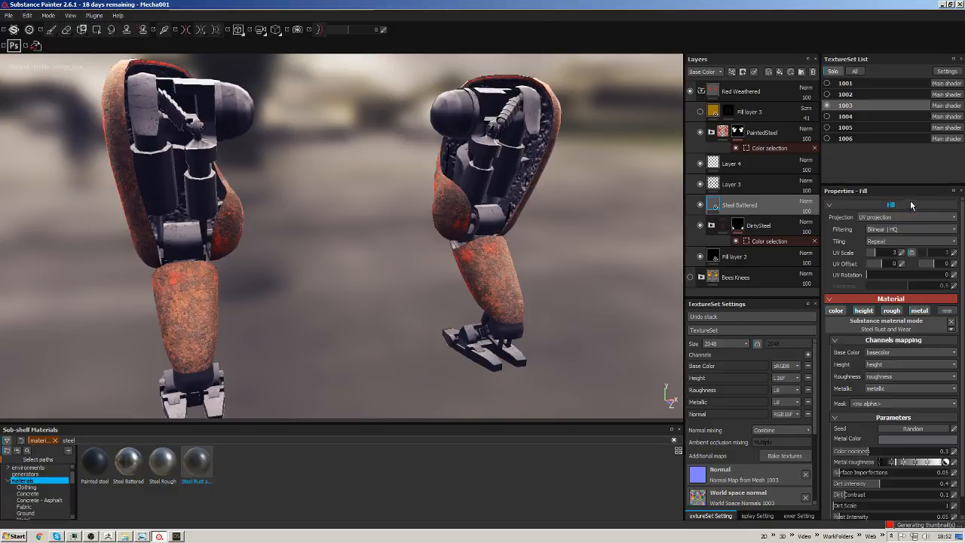
pyautogui.click(879, 217)
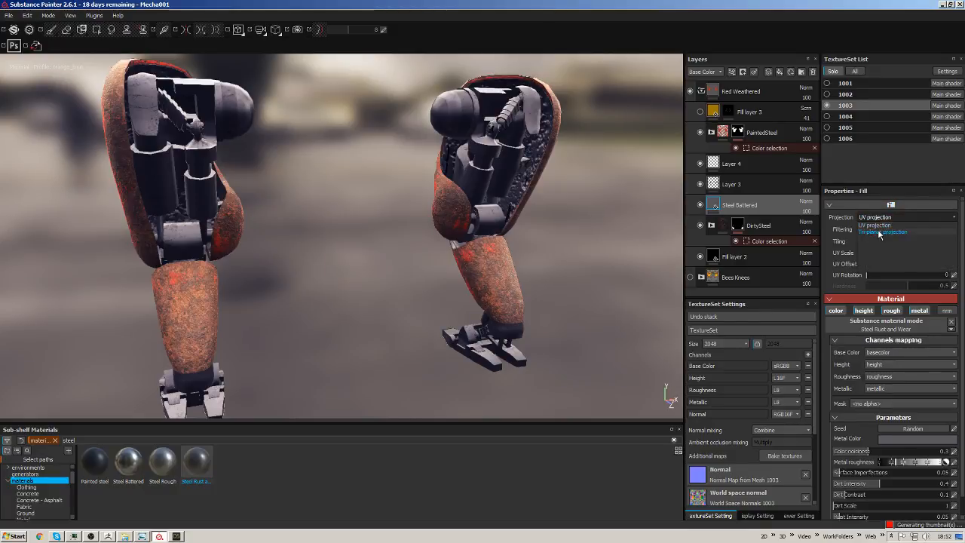
pyautogui.click(880, 230)
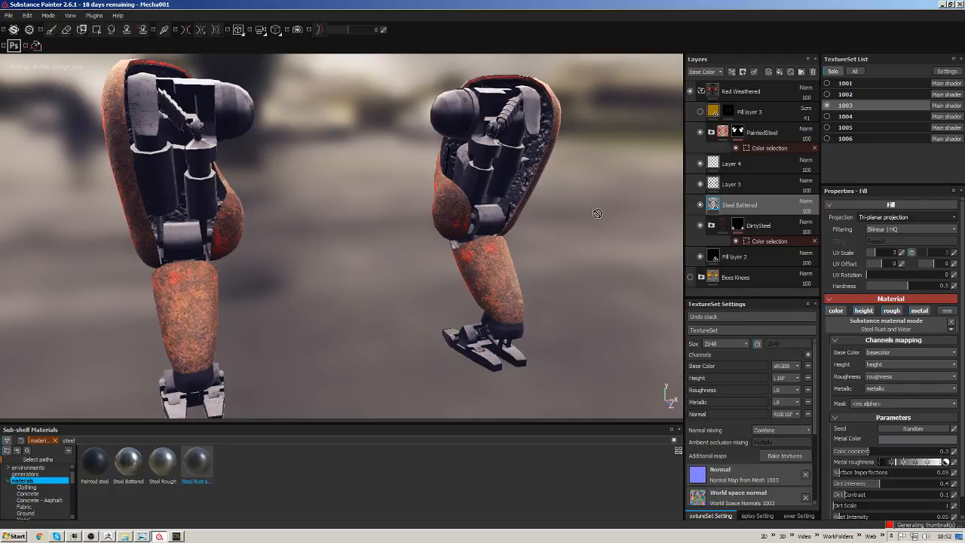
pyautogui.moveTo(877, 254)
pyautogui.mouseDown()
pyautogui.moveTo(867, 255)
pyautogui.moveTo(875, 255)
pyautogui.mouseUp()
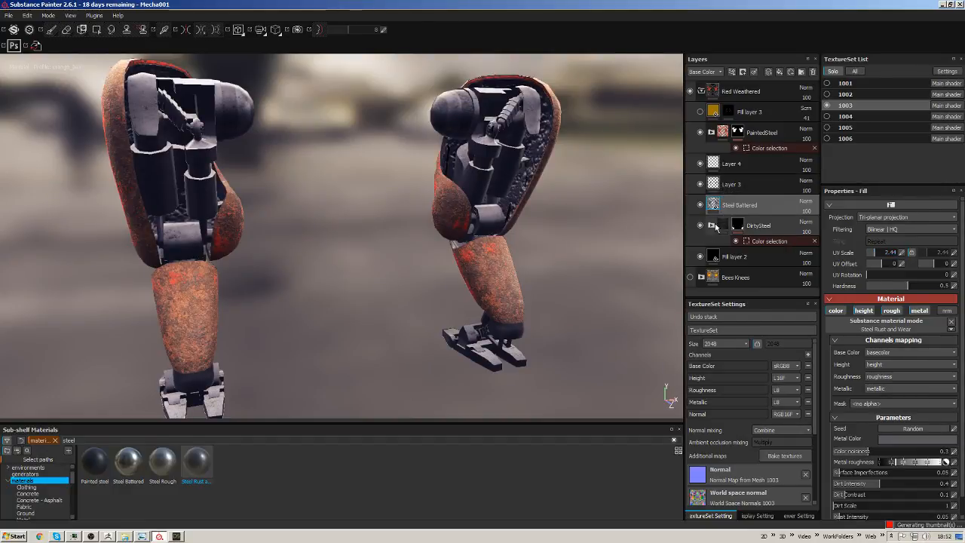
pyautogui.click(872, 253)
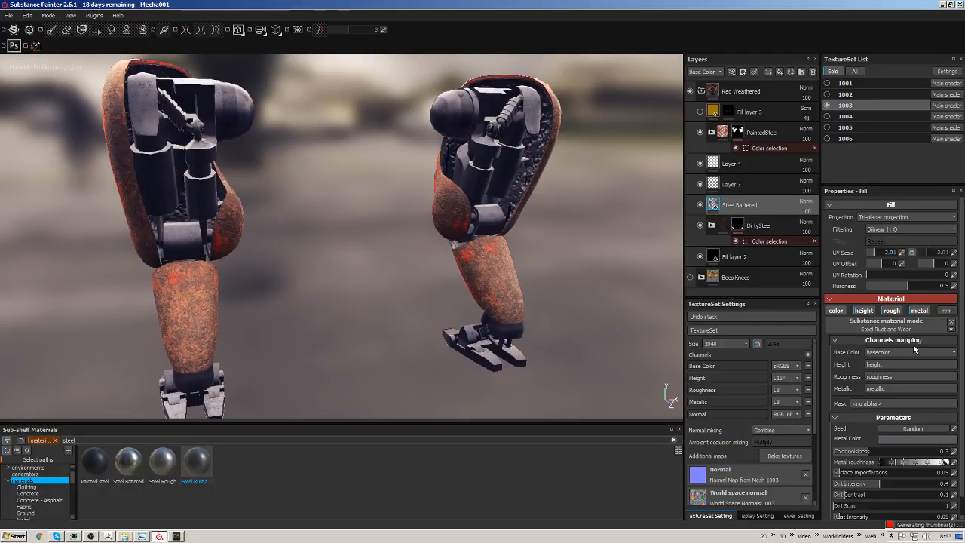
# Enable the normal channel for the Steel Rust and Wear material on the Steel Battered layer.
pyautogui.scroll(-1, 957, 369)
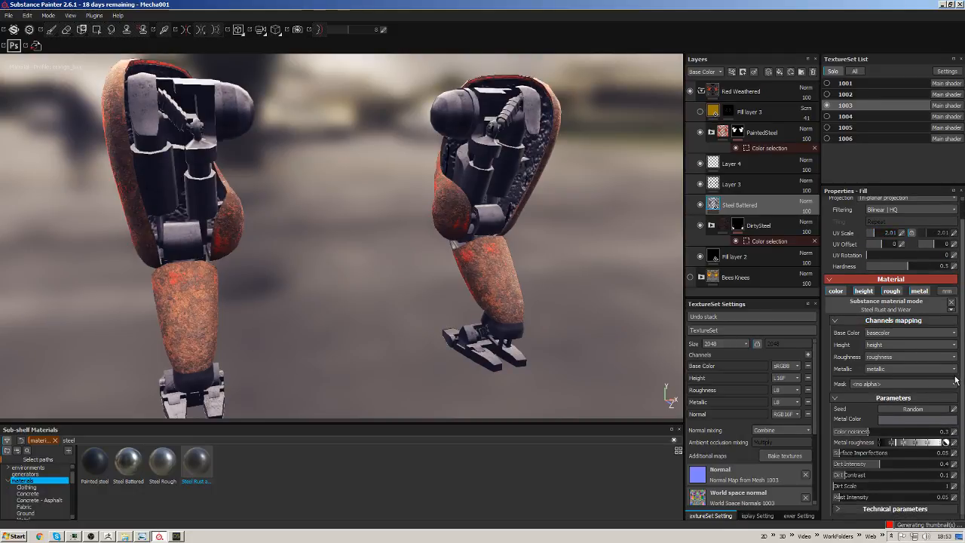
pyautogui.click(948, 291)
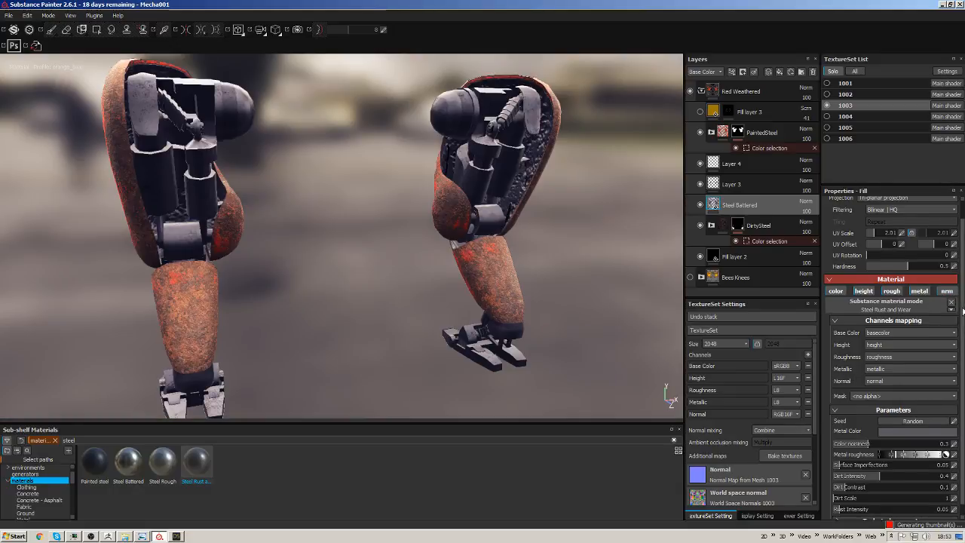
pyautogui.scroll(-1, 905, 302)
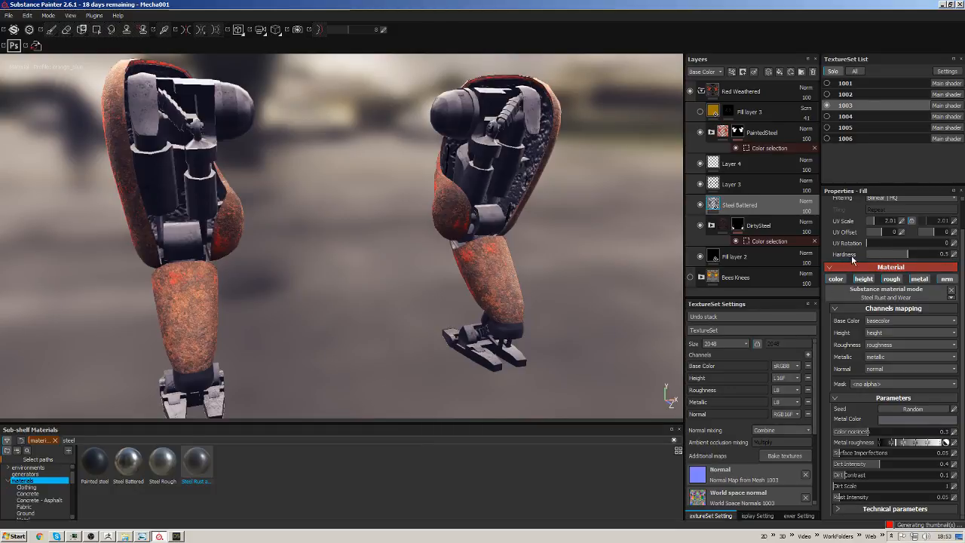
pyautogui.scroll(1, 856, 296)
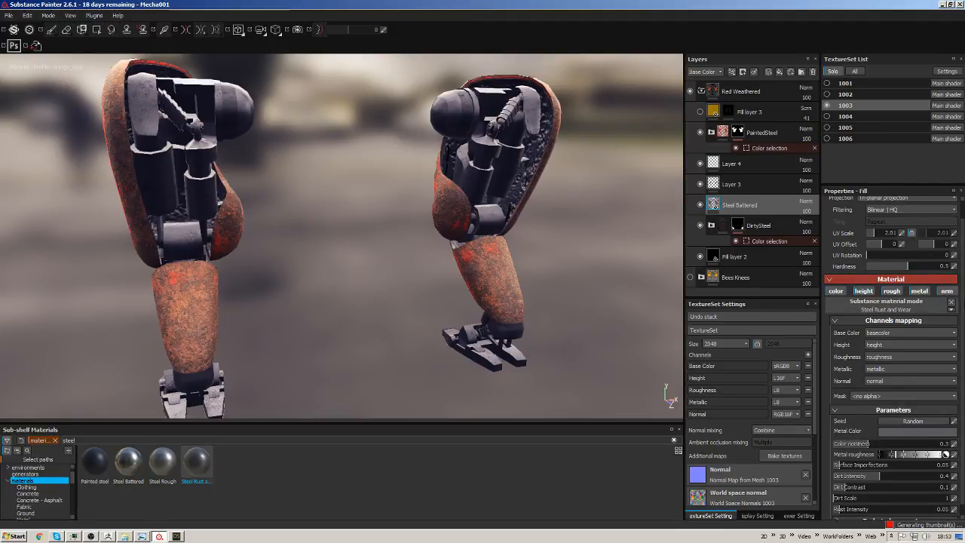
# Set the fill's Dirt Intensity to 0.47, Dirt Contrast to 0.29, Dirt Scale to 4 and UV Scale to 1.64.
pyautogui.scroll(-1, 897, 339)
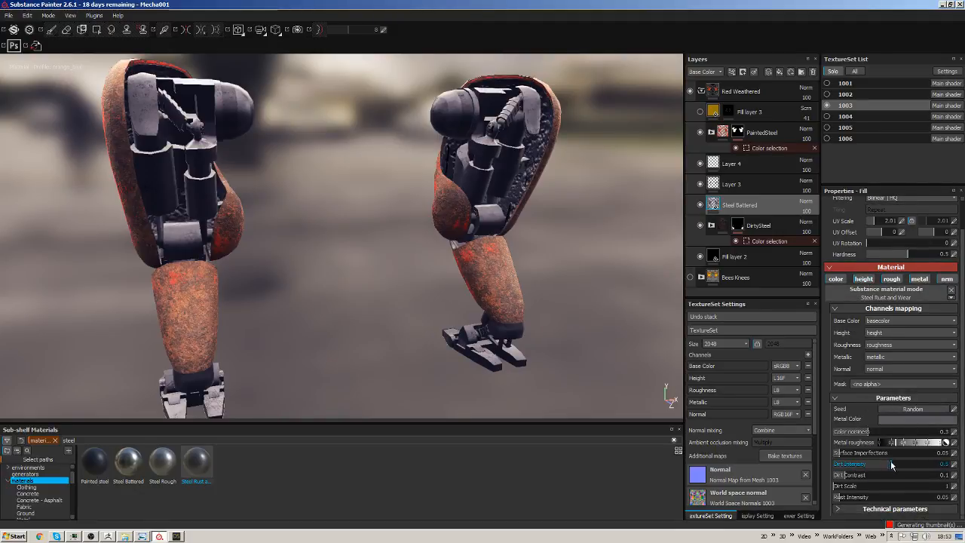
pyautogui.moveTo(892, 466)
pyautogui.mouseDown()
pyautogui.moveTo(906, 464)
pyautogui.moveTo(888, 464)
pyautogui.mouseUp()
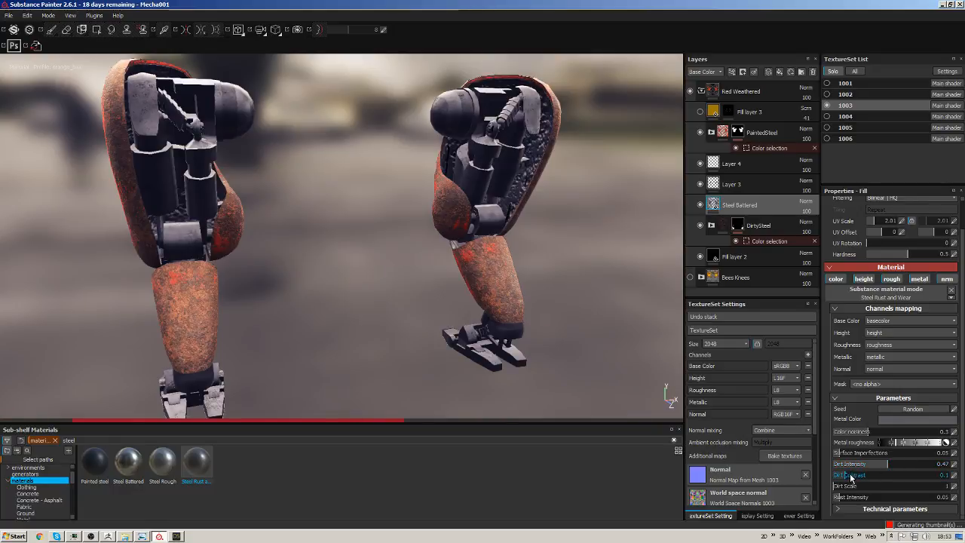
pyautogui.click(868, 476)
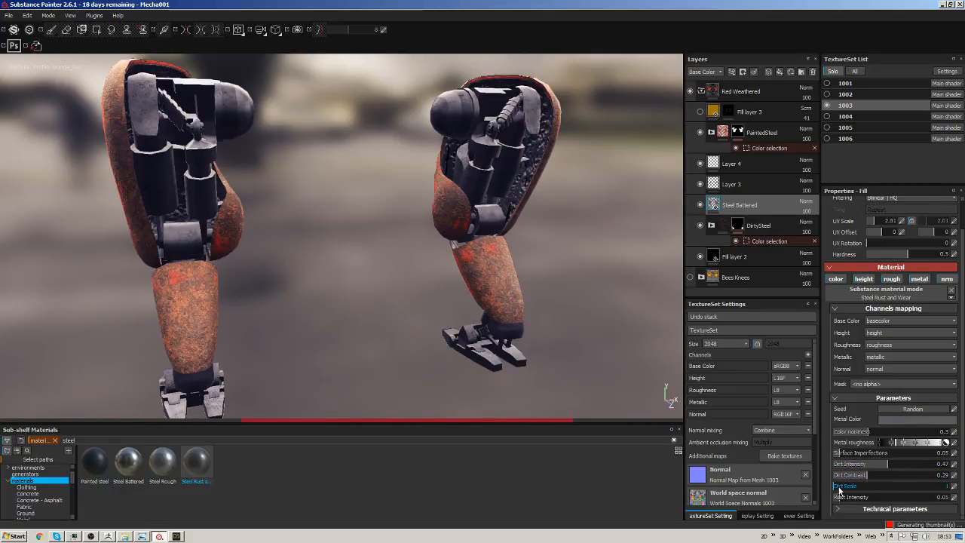
pyautogui.moveTo(839, 491); pyautogui.dragTo(848, 491)
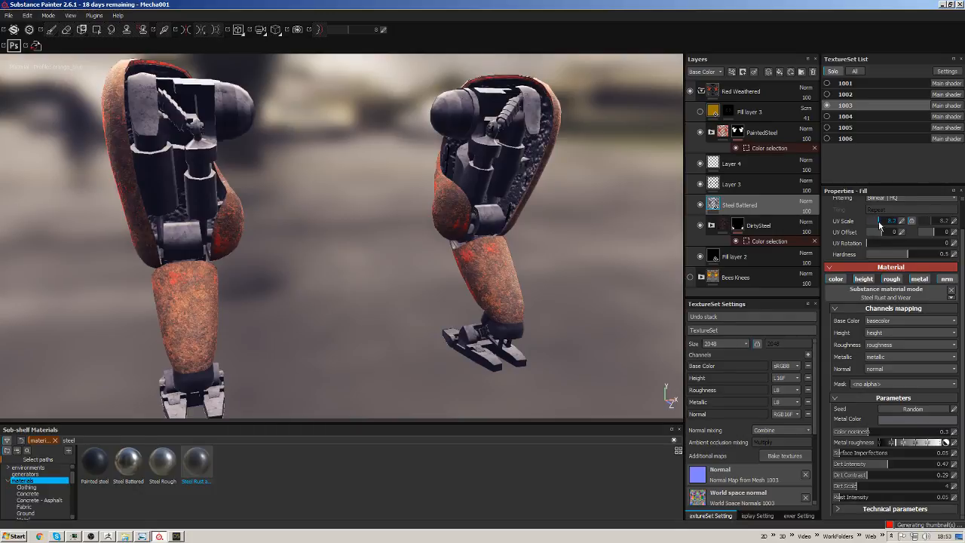
pyautogui.moveTo(880, 224); pyautogui.dragTo(892, 233)
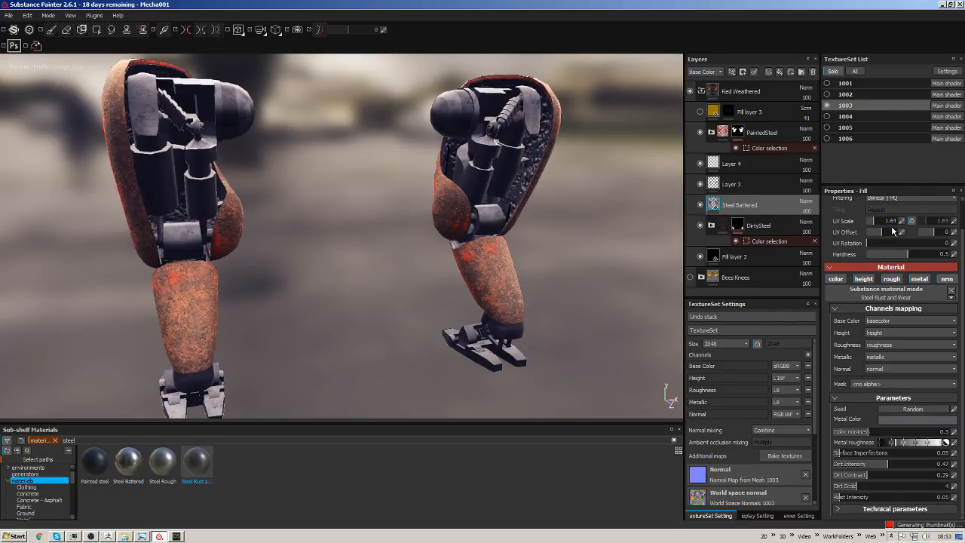
# Add base color Levels to the Steel Battered layer, with input black 0.049, midpoint 0.9 and input white 0.345.
pyautogui.doubleClick(749, 206)
pyautogui.rightClick(763, 206)
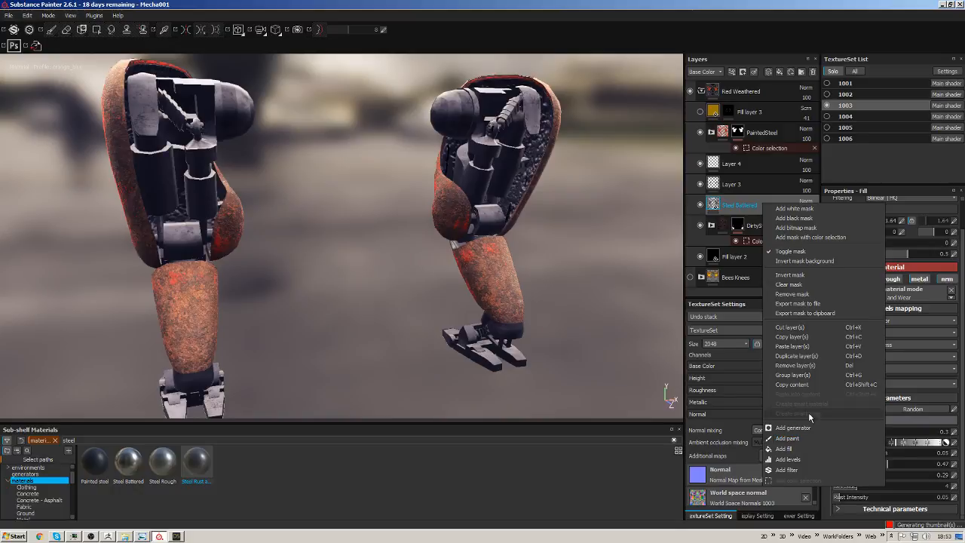
pyautogui.click(788, 460)
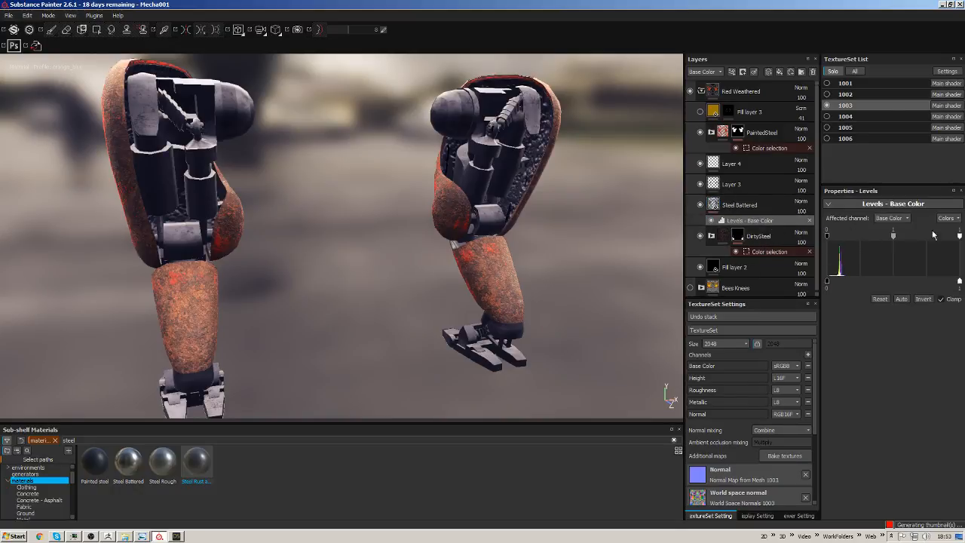
pyautogui.moveTo(962, 239); pyautogui.dragTo(873, 237)
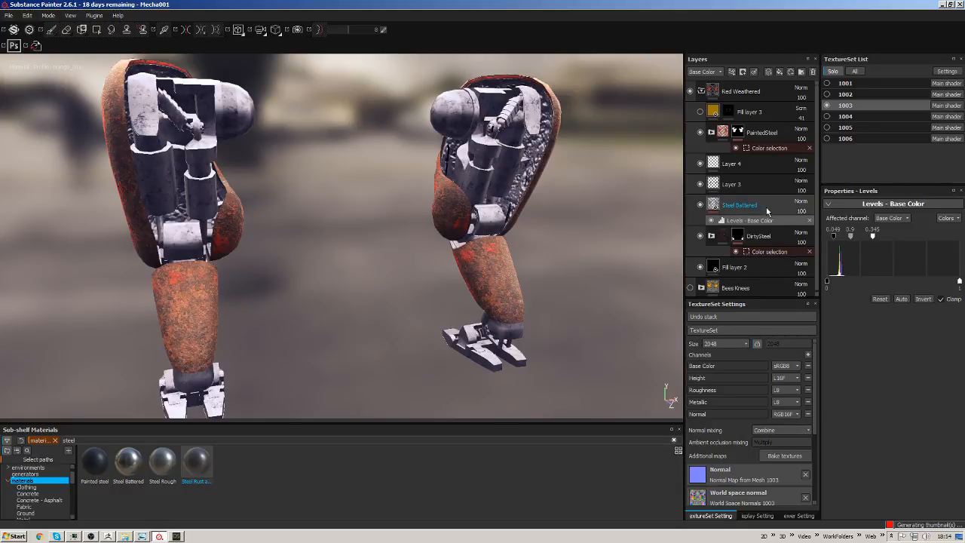
# Add a mask with color selection to the Steel Battered layer and start picking an ID color.
pyautogui.click(742, 205)
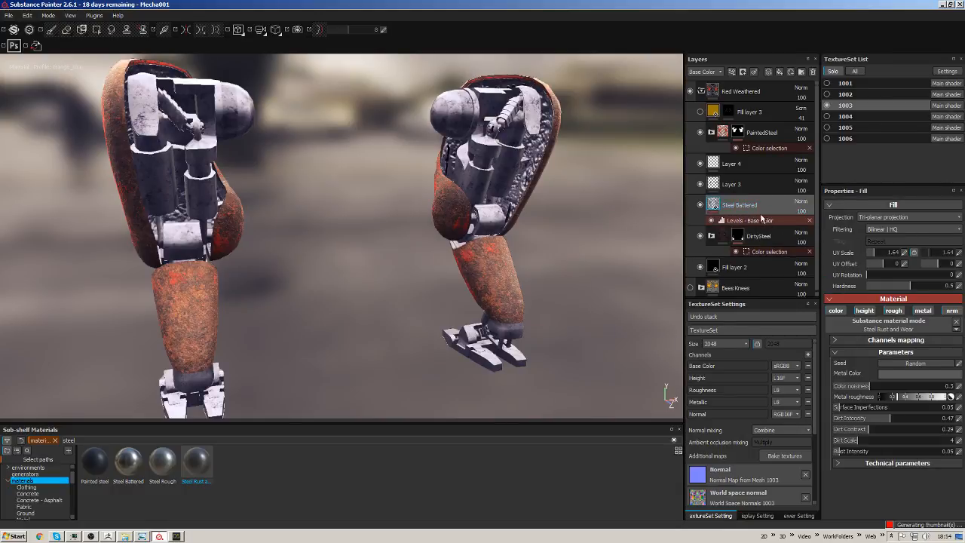
pyautogui.click(743, 72)
pyautogui.click(782, 111)
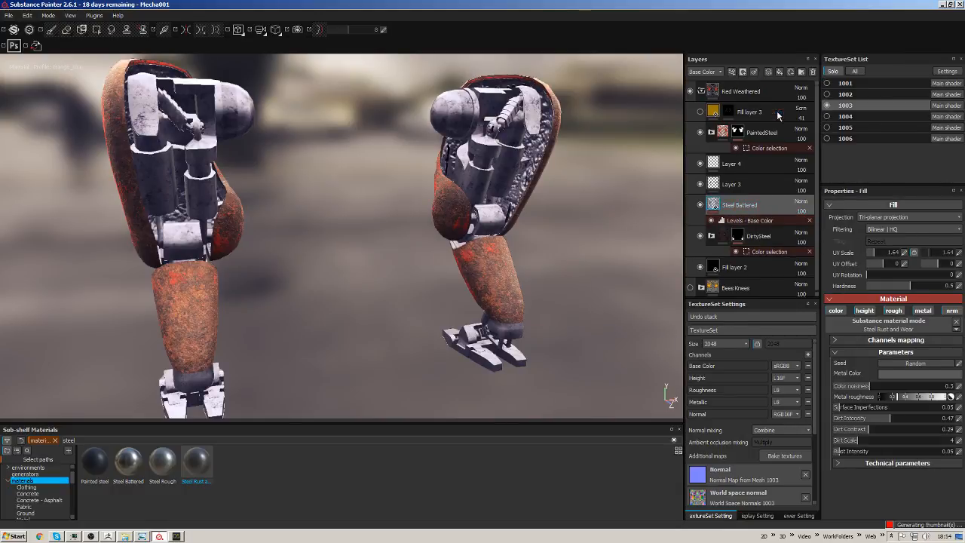
pyautogui.click(942, 283)
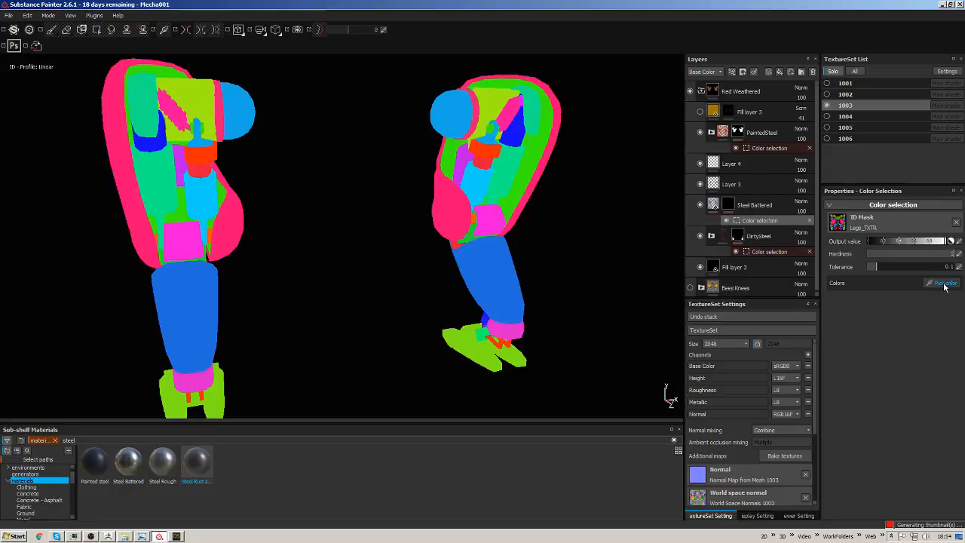
# Add the hip dome, upper housing, piston cylinder and knee joint ID colors (blue, green, cyan, magenta) to the Steel Battered mask's color selection.
pyautogui.click(456, 103)
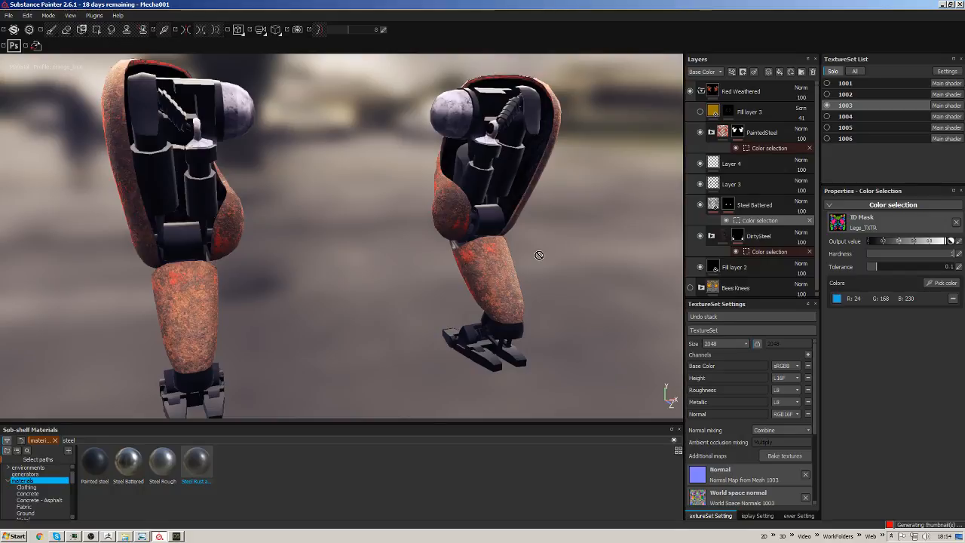
pyautogui.click(943, 282)
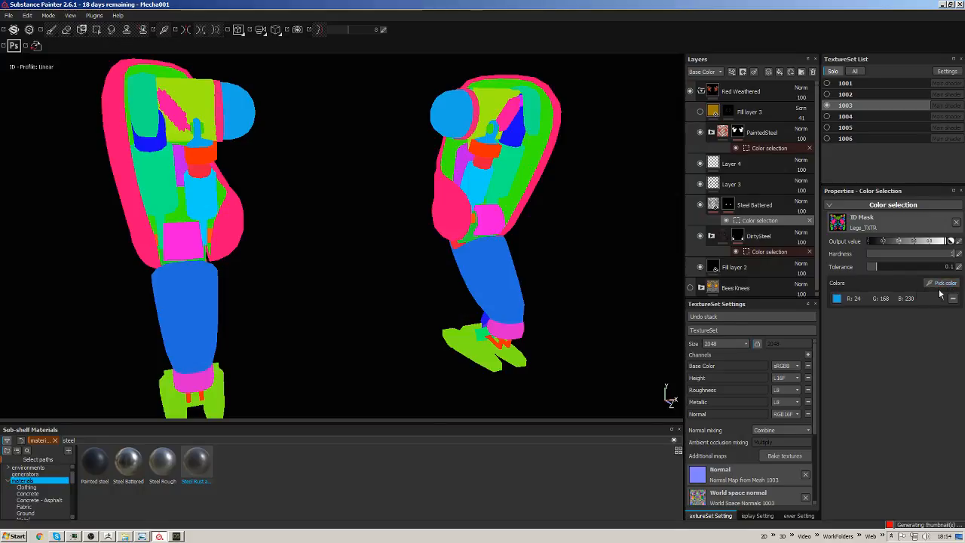
pyautogui.click(534, 111)
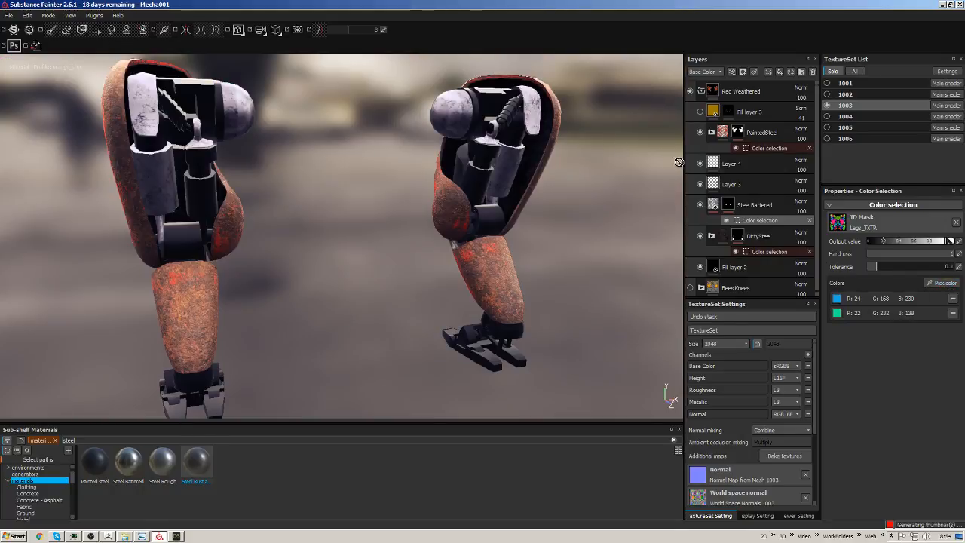
pyautogui.click(943, 283)
pyautogui.click(484, 175)
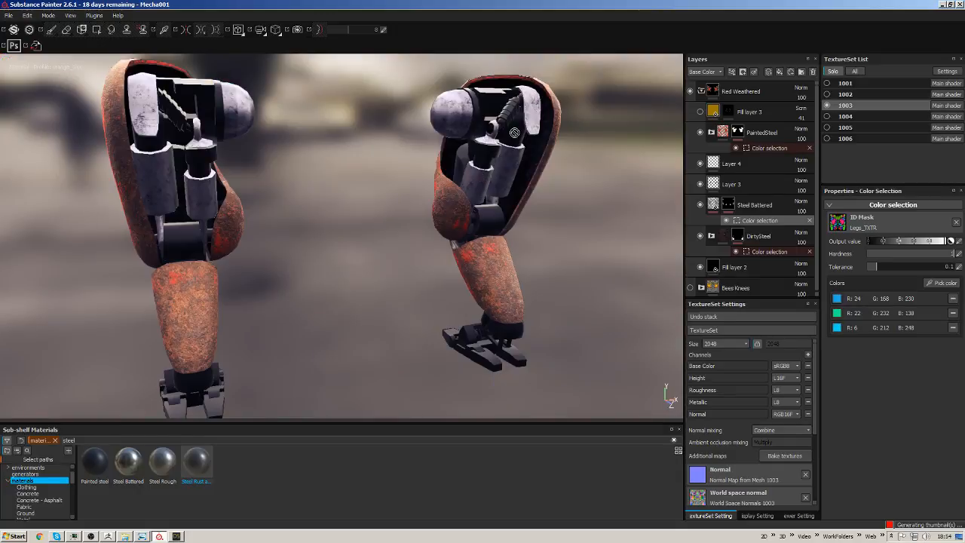
pyautogui.click(943, 283)
pyautogui.click(496, 214)
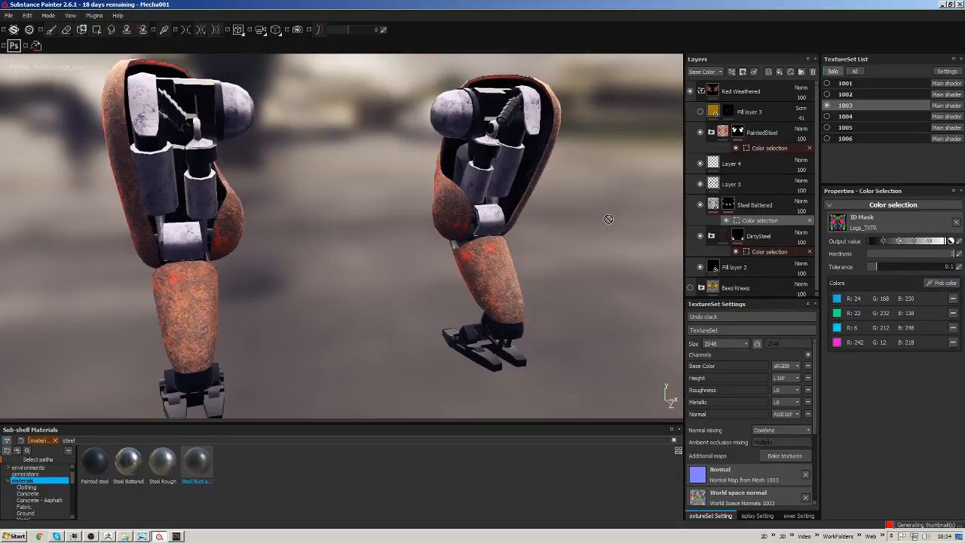
# Add the lime foot color and the orange ankle rod color to the Steel Battered mask's color selection.
pyautogui.click(932, 283)
pyautogui.click(486, 340)
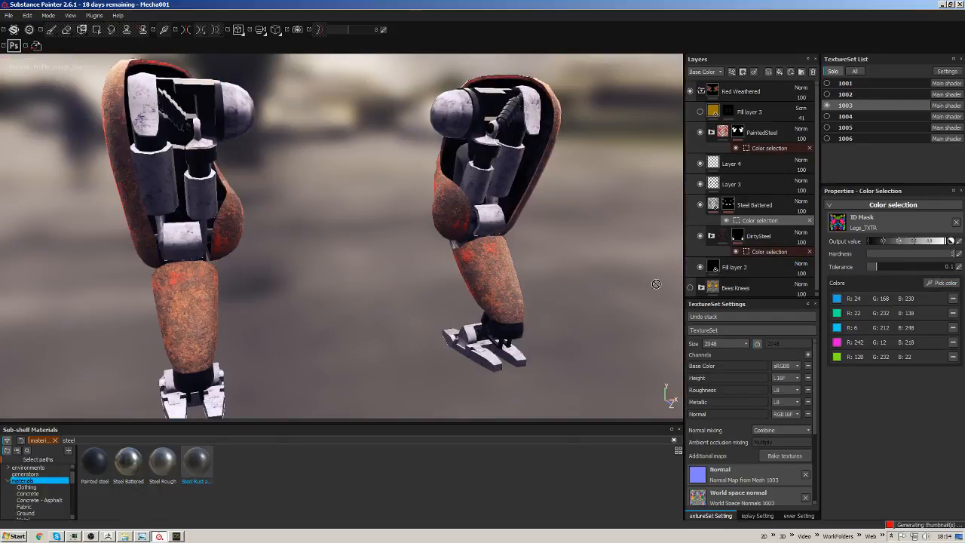
pyautogui.click(935, 283)
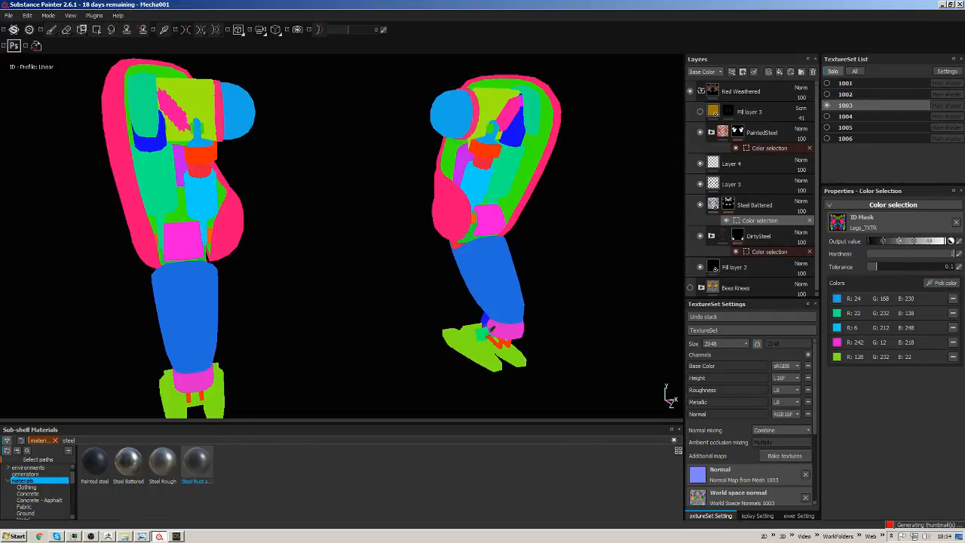
pyautogui.click(505, 342)
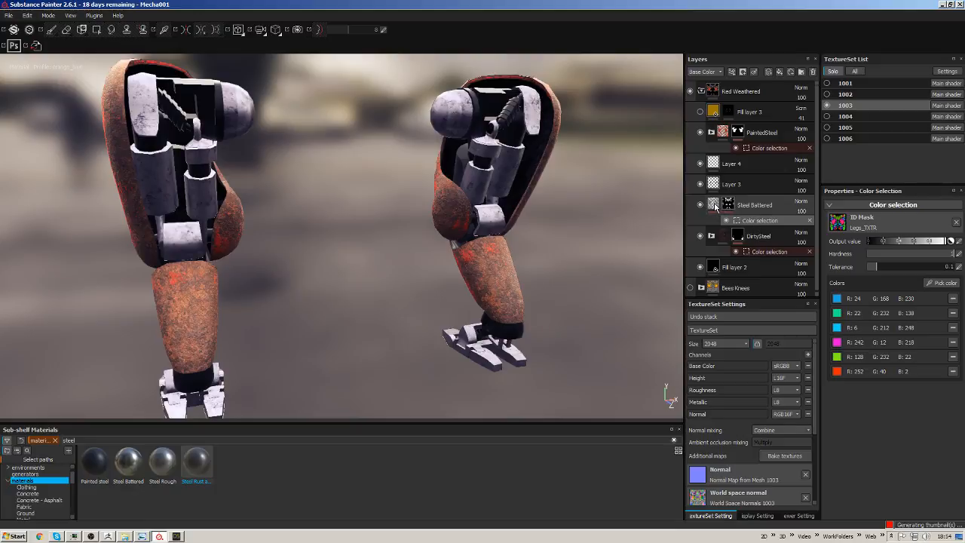
# Adjust Steel Battered's Base Color levels to a midpoint of 0.801 and a white point of 0.53.
pyautogui.click(749, 221)
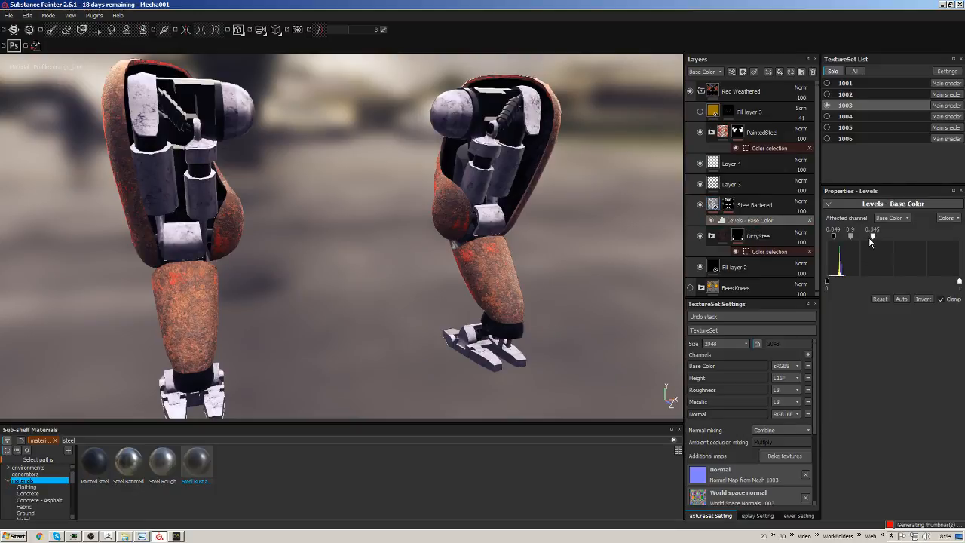
pyautogui.moveTo(873, 239)
pyautogui.mouseDown()
pyautogui.moveTo(899, 239)
pyautogui.moveTo(859, 240)
pyautogui.mouseUp()
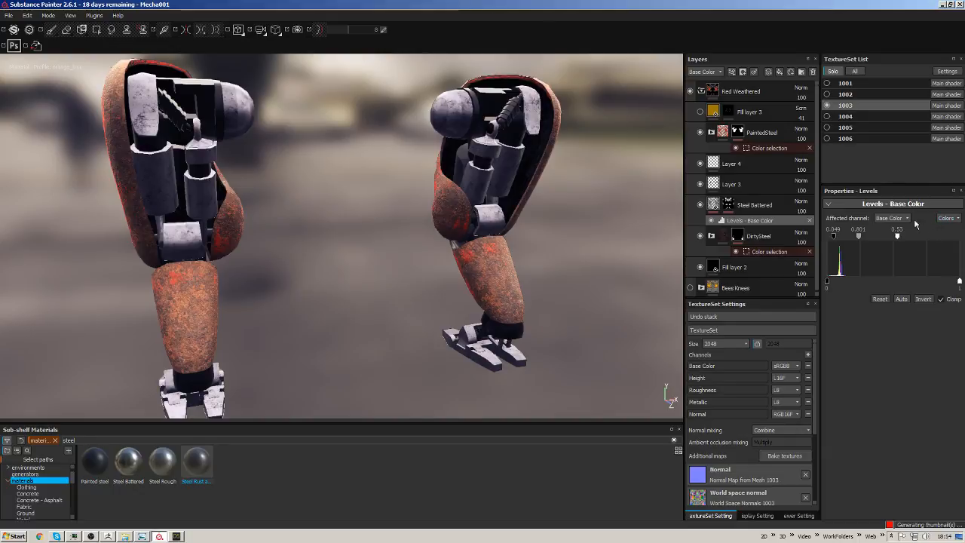
# Add a fill layer above Steel Battered with Screen blending and 27 opacity.
pyautogui.click(784, 210)
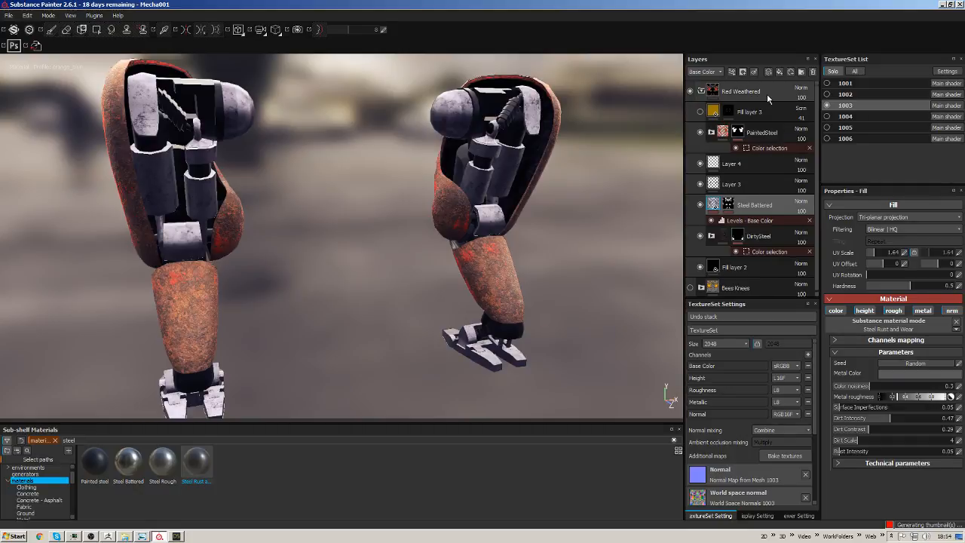
pyautogui.click(780, 72)
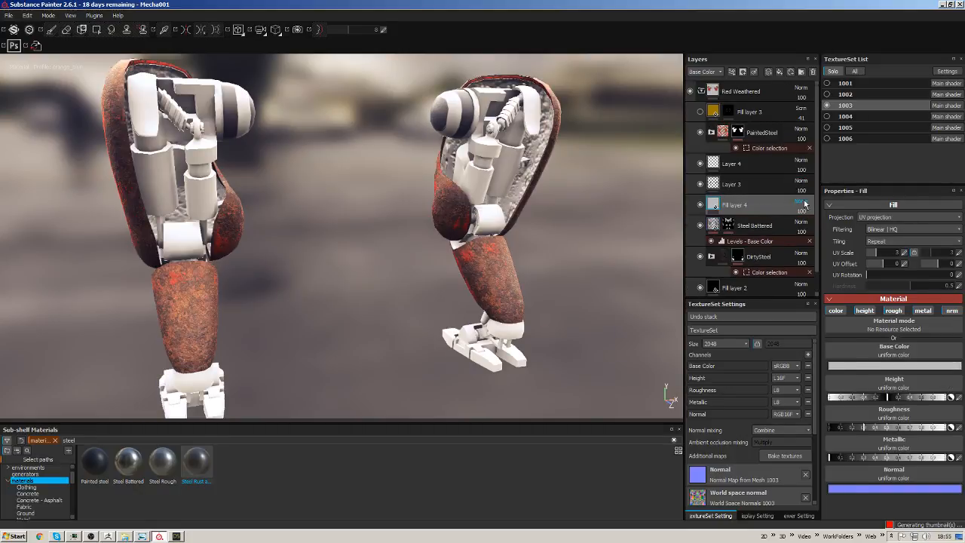
pyautogui.click(801, 202)
pyautogui.click(801, 362)
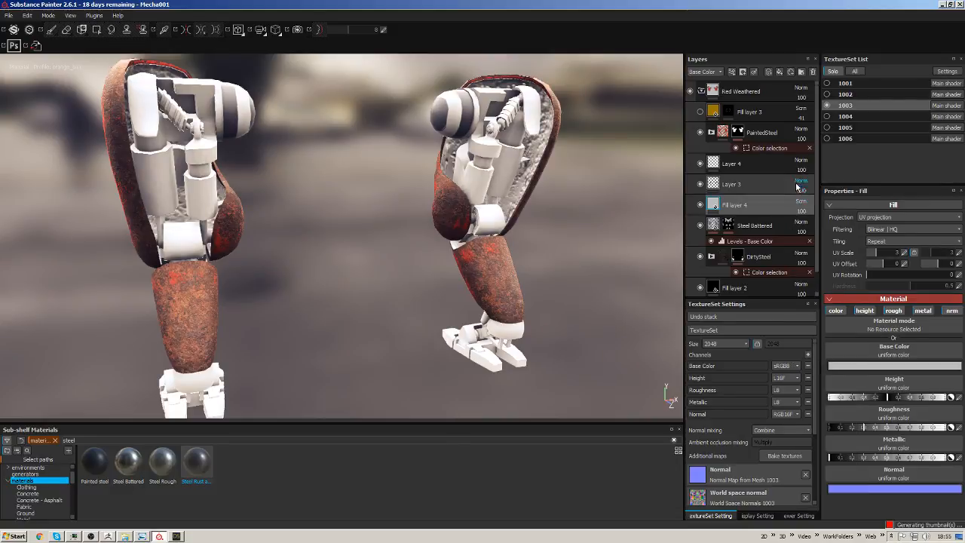
pyautogui.moveTo(801, 211); pyautogui.dragTo(801, 224)
pyautogui.click(775, 210)
# Add a color selection mask to Fill layer 4 and pick the pink ID color of the ankle cuffs.
pyautogui.rightClick(769, 208)
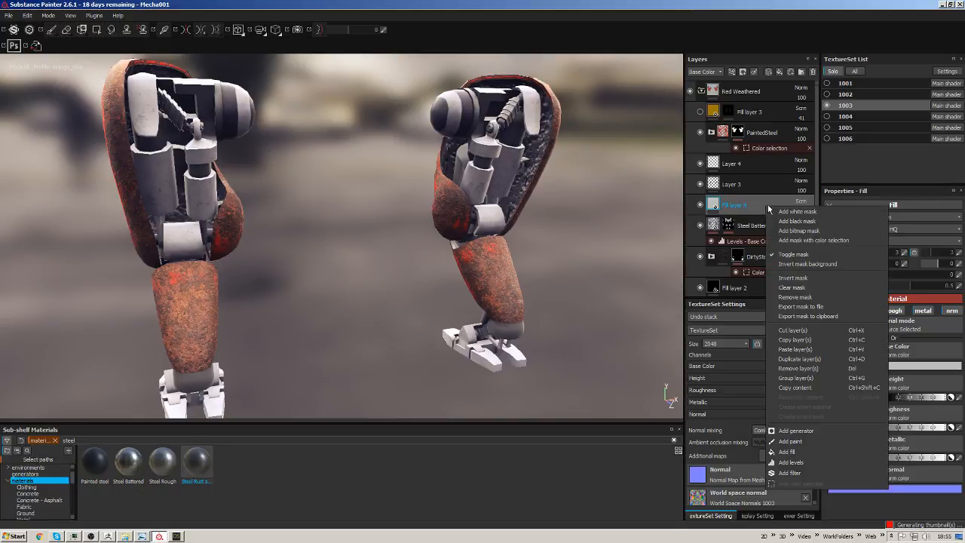
pyautogui.click(776, 130)
pyautogui.click(743, 72)
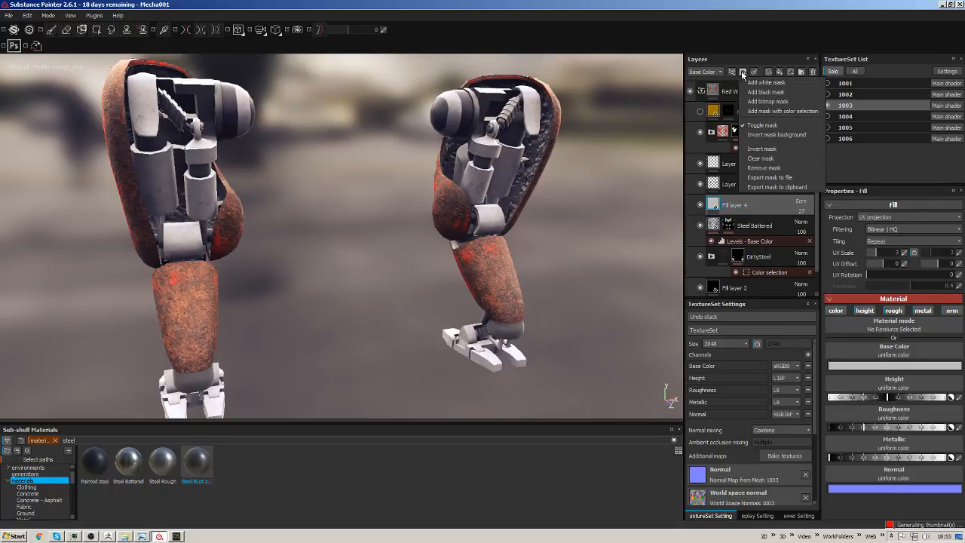
pyautogui.click(757, 113)
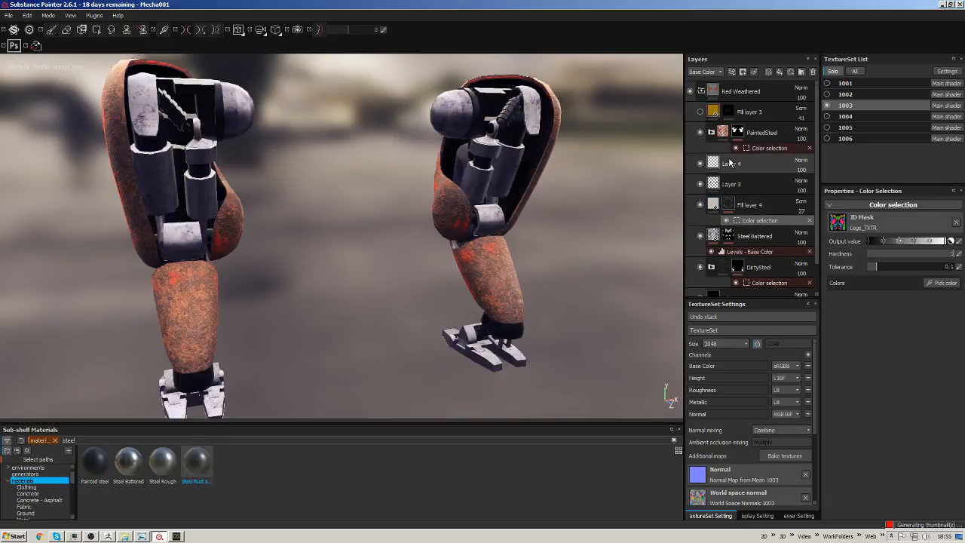
pyautogui.click(941, 282)
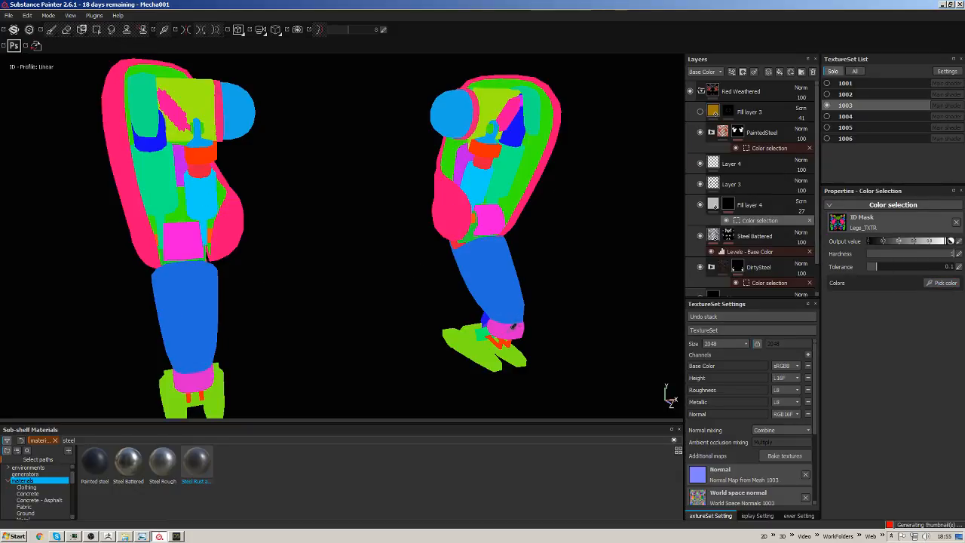
pyautogui.click(513, 326)
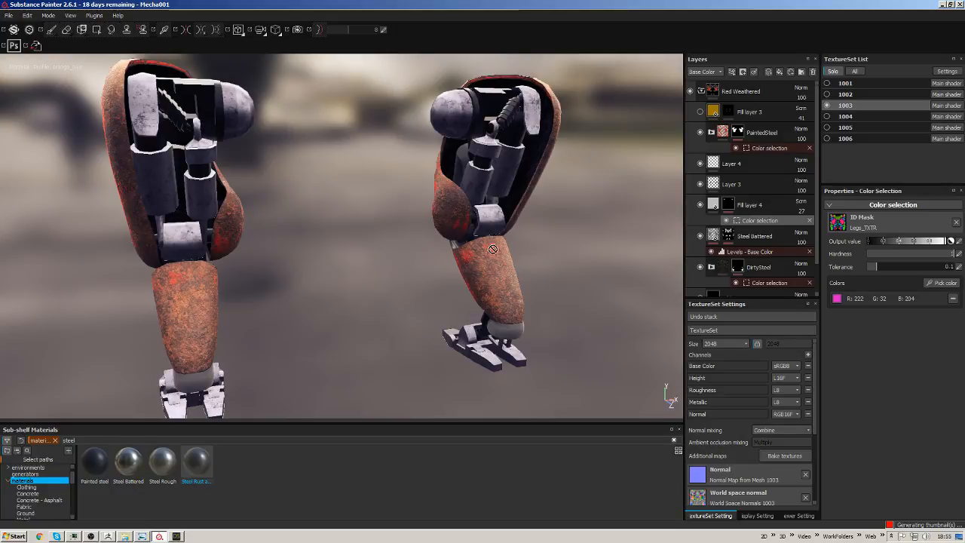
# Set the base color of Fill layer 4 to pure red (R 1, G 0, B 0).
pyautogui.keyDown('alt'); pyautogui.moveTo(493, 249); pyautogui.dragTo(518, 220); pyautogui.keyUp('alt')
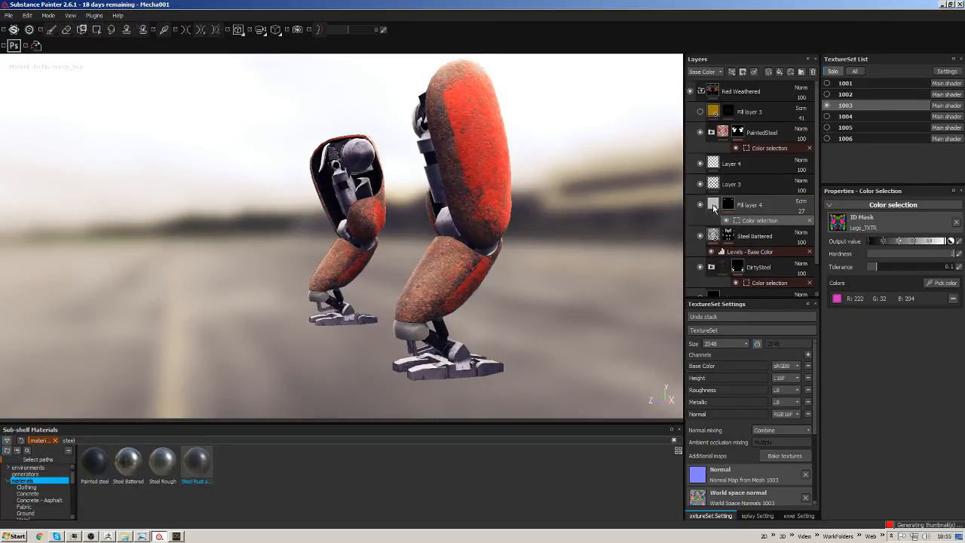
pyautogui.click(715, 208)
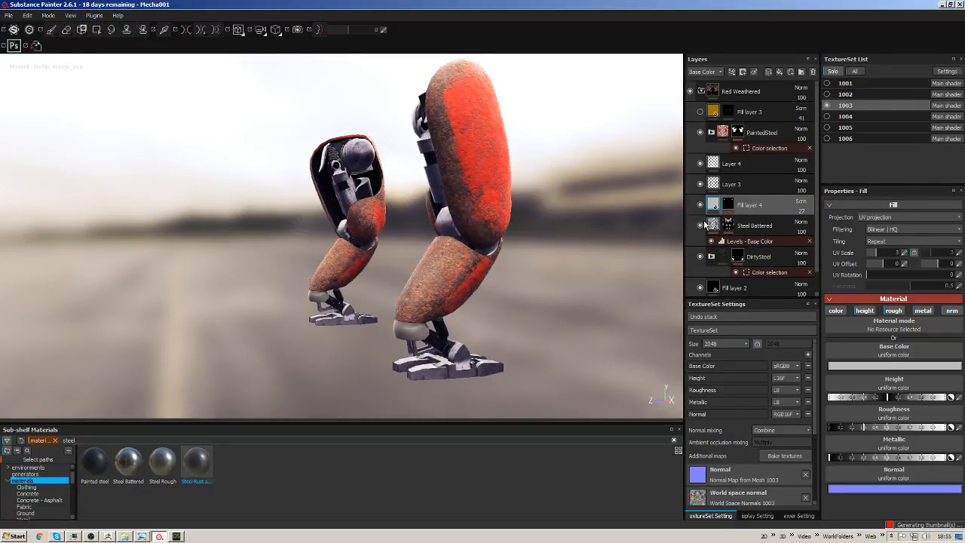
pyautogui.click(846, 366)
pyautogui.moveTo(846, 367); pyautogui.dragTo(891, 326)
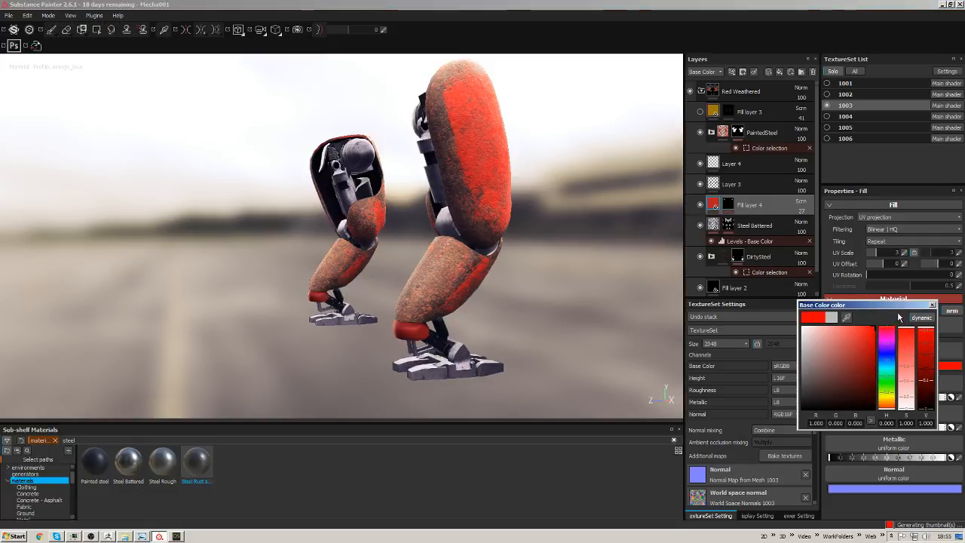
pyautogui.click(934, 306)
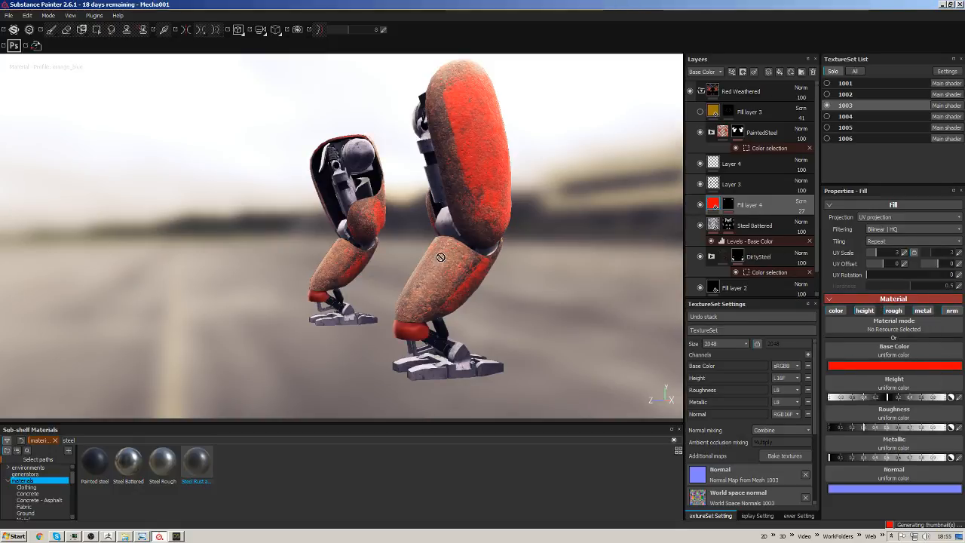
# Set the opacity of Fill layer 4 to 25.
pyautogui.moveTo(440, 257)
pyautogui.keyDown('alt'); pyautogui.mouseDown()
pyautogui.moveTo(553, 230)
pyautogui.moveTo(618, 233)
pyautogui.mouseUp(); pyautogui.keyUp('alt')
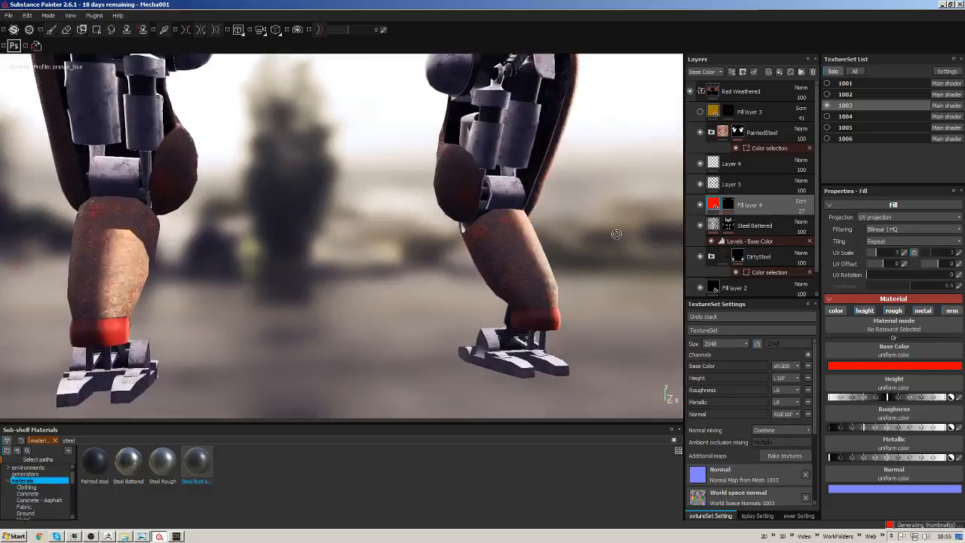
pyautogui.click(803, 213)
pyautogui.moveTo(800, 221); pyautogui.dragTo(799, 221)
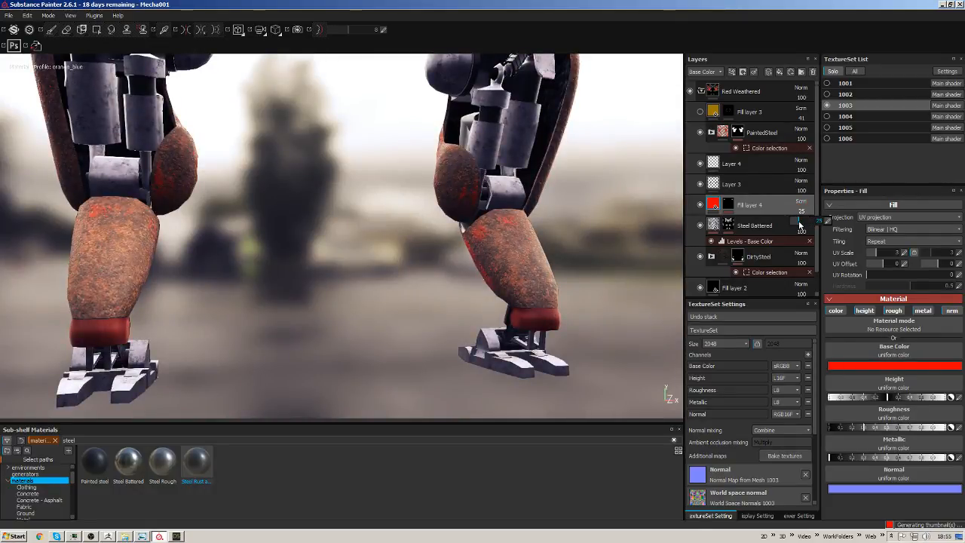
# Add the pink ankle cuff ID color to the Steel Battered mask's color selection.
pyautogui.keyDown('alt'); pyautogui.moveTo(570, 220); pyautogui.dragTo(625, 194); pyautogui.keyUp('alt')
pyautogui.keyDown('alt'); pyautogui.moveTo(625, 194); pyautogui.dragTo(654, 144, button='middle'); pyautogui.keyUp('alt')
pyautogui.keyDown('alt'); pyautogui.moveTo(654, 144); pyautogui.dragTo(662, 174); pyautogui.keyUp('alt')
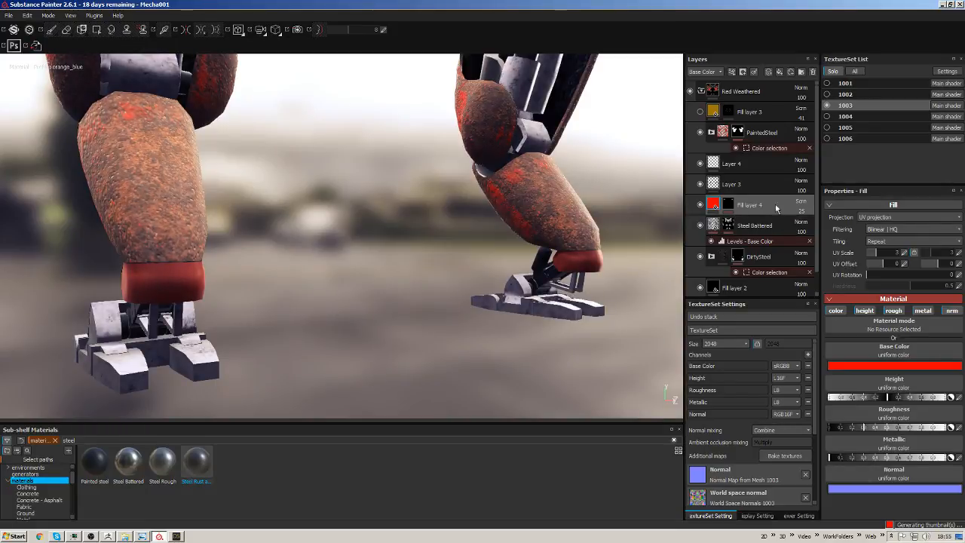
pyautogui.click(717, 225)
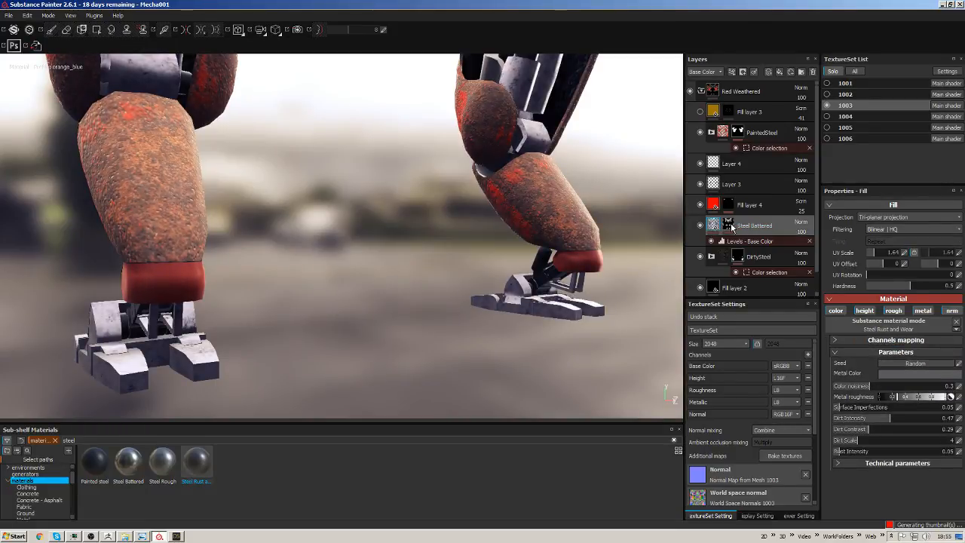
pyautogui.click(730, 226)
pyautogui.click(759, 242)
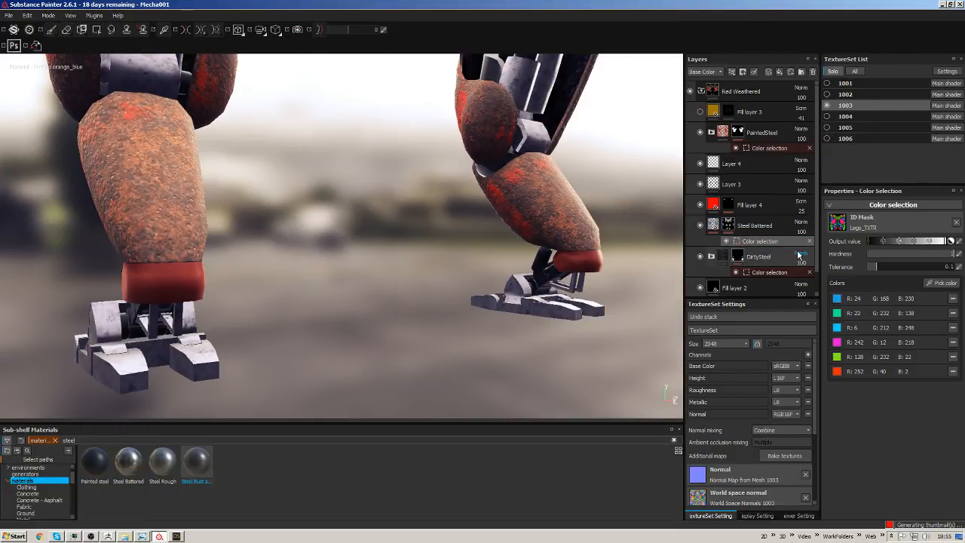
pyautogui.click(943, 283)
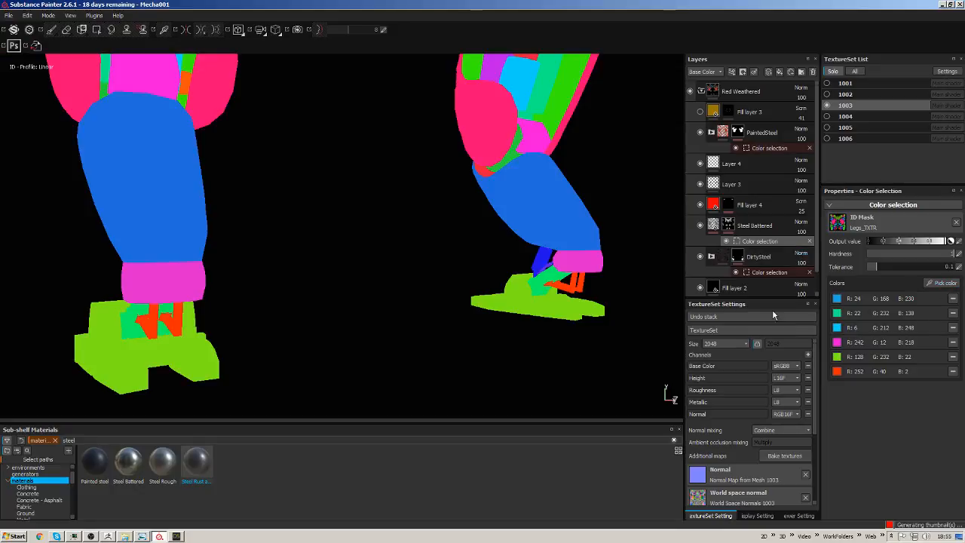
pyautogui.click(599, 251)
pyautogui.scroll(5, 631, 234)
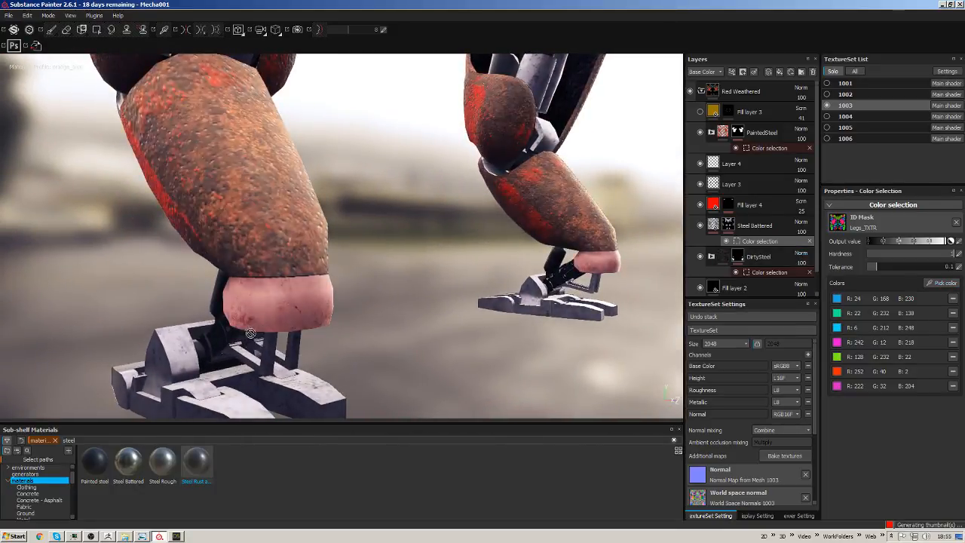
pyautogui.keyDown('alt'); pyautogui.moveTo(631, 264); pyautogui.dragTo(602, 262); pyautogui.keyUp('alt')
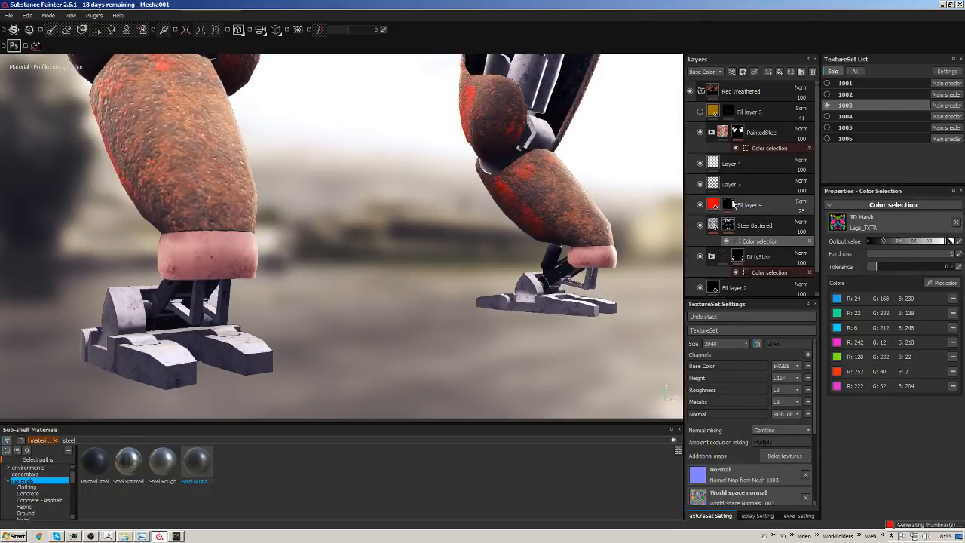
# Apply the Rust Fine metal material to Fill layer 4.
pyautogui.click(731, 204)
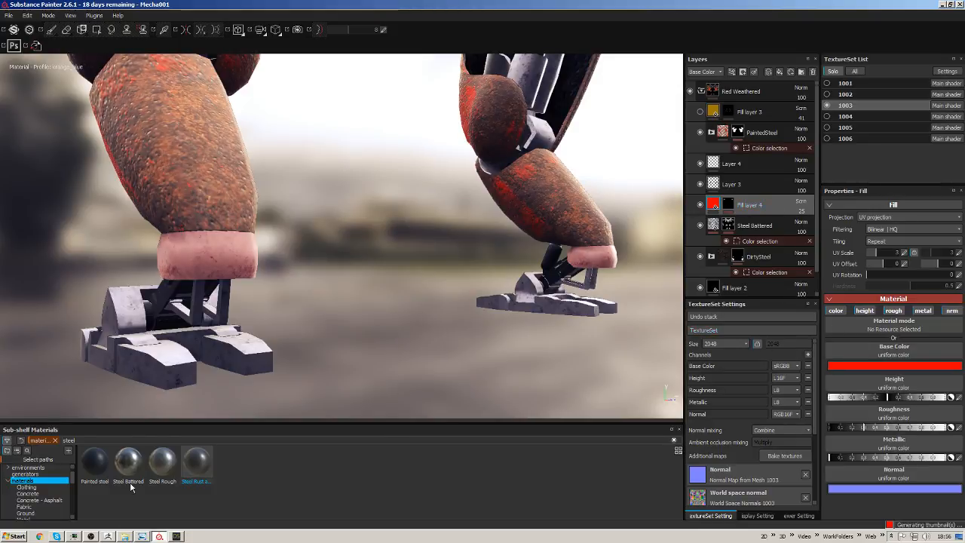
pyautogui.scroll(-2, 45, 494)
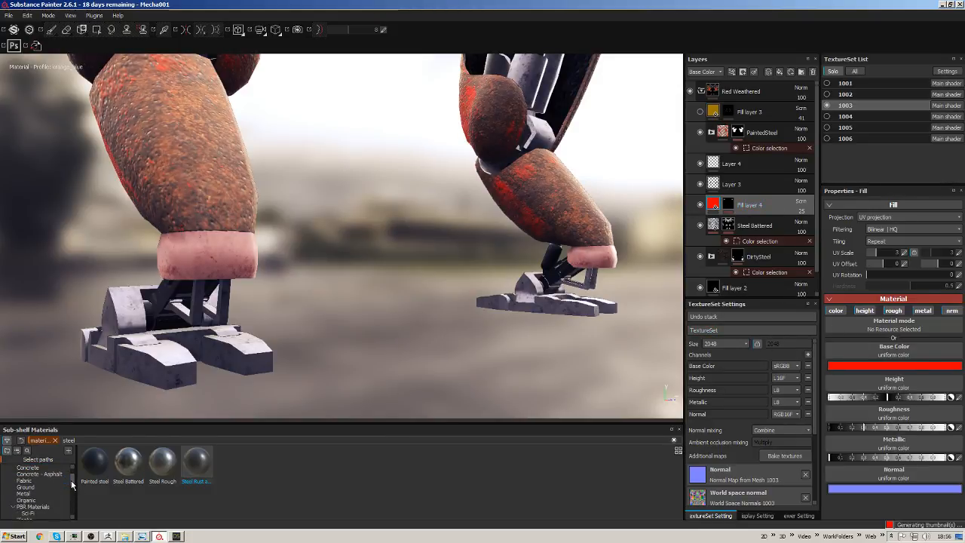
pyautogui.click(30, 507)
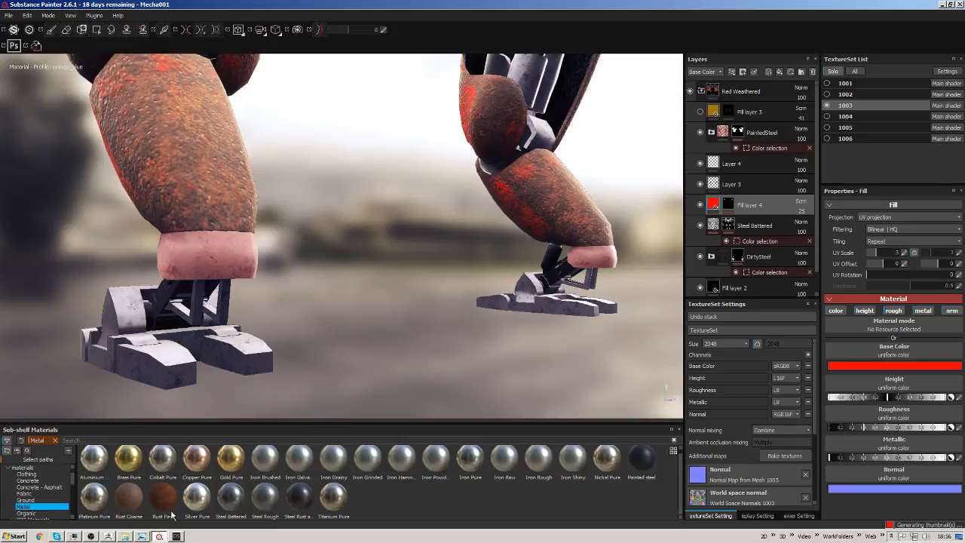
pyautogui.moveTo(158, 503); pyautogui.dragTo(874, 319)
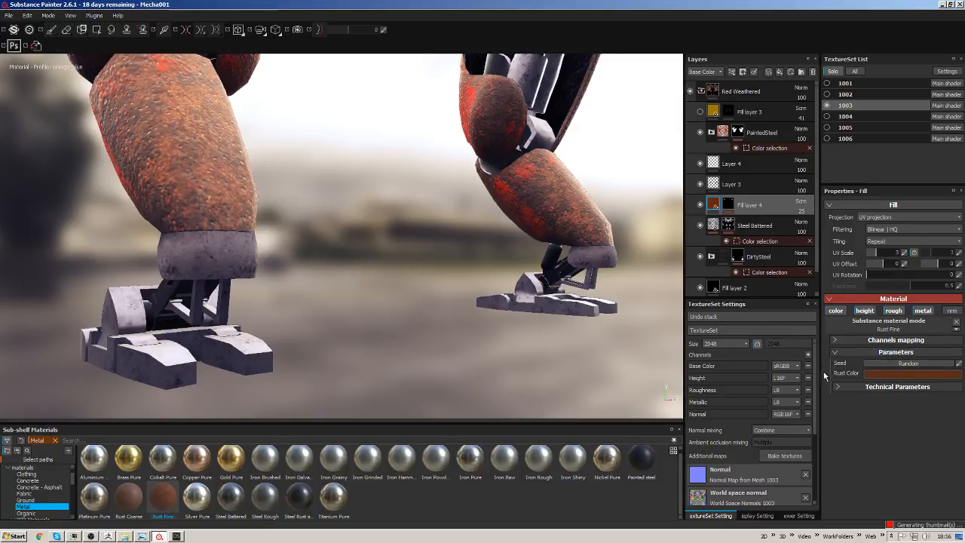
# Set the Rust Color of Fill layer 4's Rust Fine material to pure red.
pyautogui.click(901, 374)
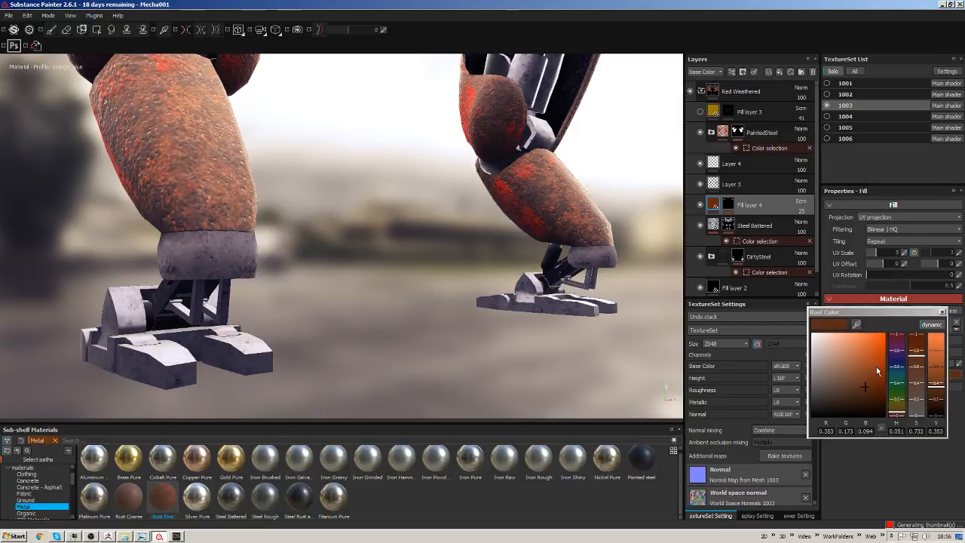
pyautogui.moveTo(878, 370); pyautogui.dragTo(898, 326)
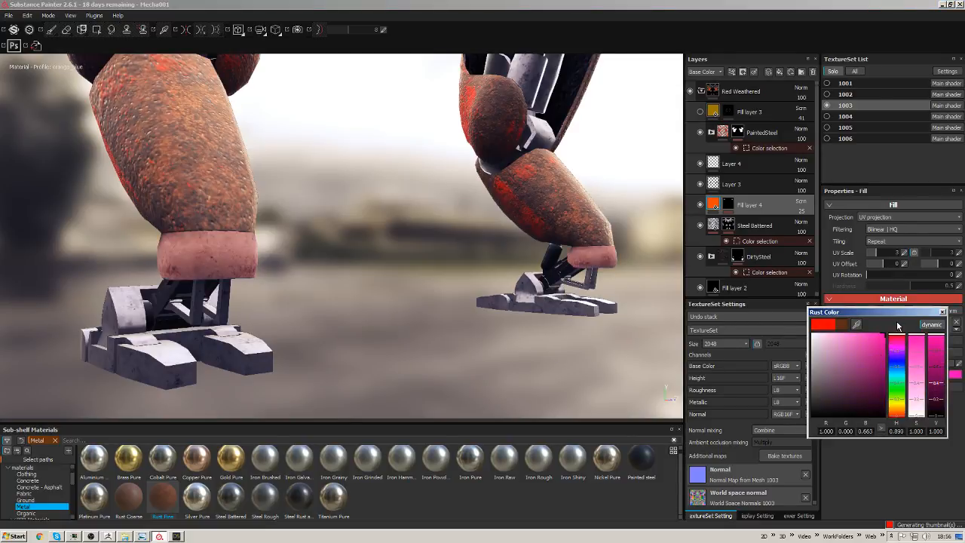
pyautogui.click(943, 312)
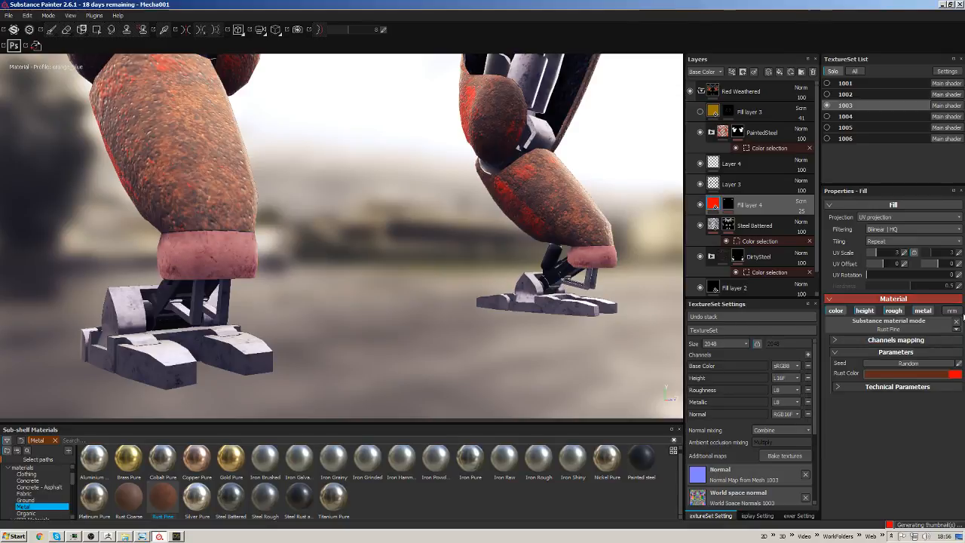
# Set Fill layer 4's technical parameters to Normal Intensity 5.26, Height Range 0.32 and Height Position 0.47.
pyautogui.click(905, 341)
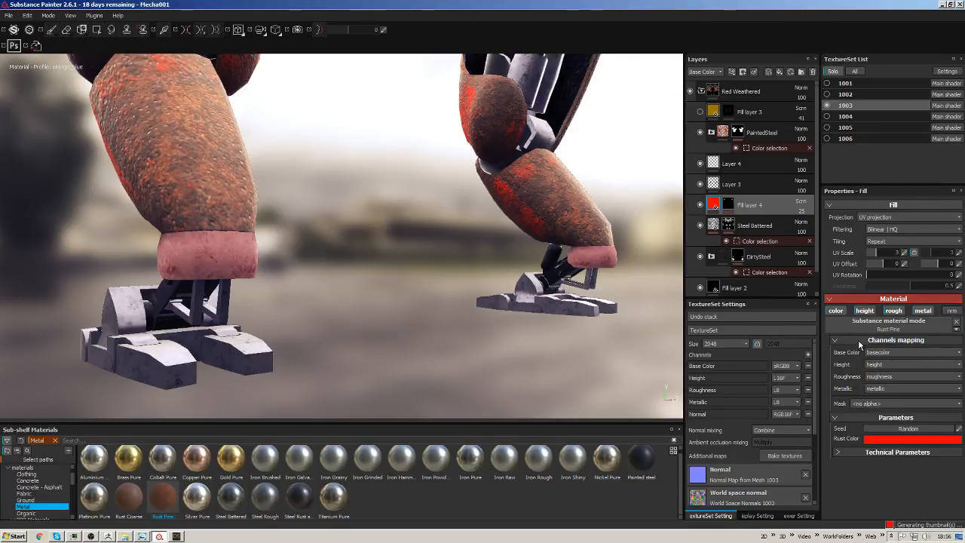
pyautogui.click(860, 340)
pyautogui.click(872, 387)
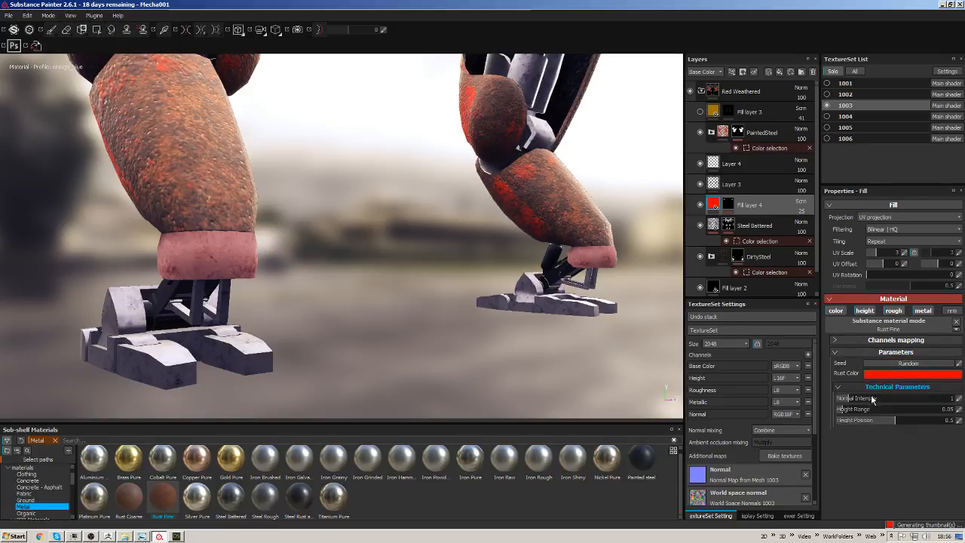
pyautogui.moveTo(890, 399); pyautogui.dragTo(874, 413)
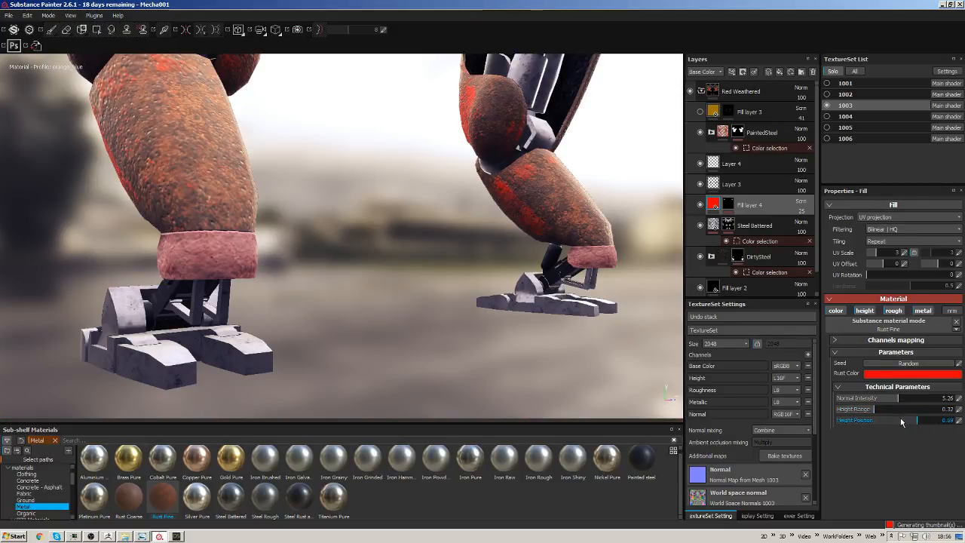
# Lower Fill layer 4's opacity to 17 and switch its projection to Tri-planar projection.
pyautogui.click(804, 211)
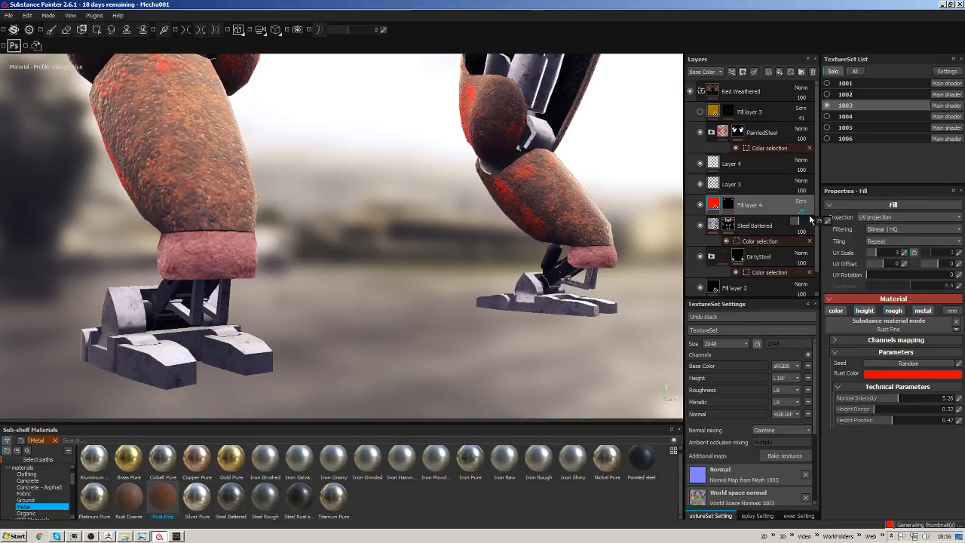
pyautogui.moveTo(804, 224)
pyautogui.mouseDown()
pyautogui.moveTo(814, 223)
pyautogui.moveTo(797, 233)
pyautogui.mouseUp()
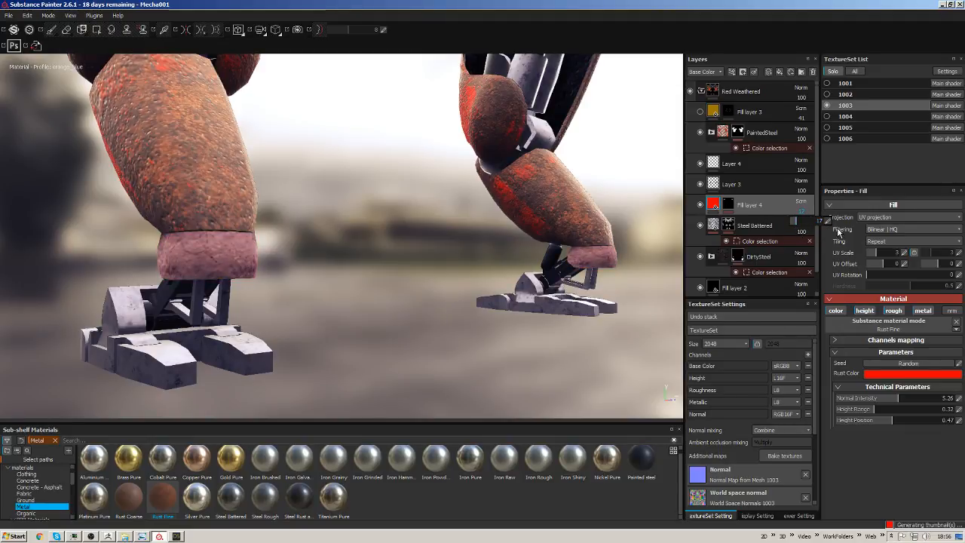
pyautogui.click(879, 217)
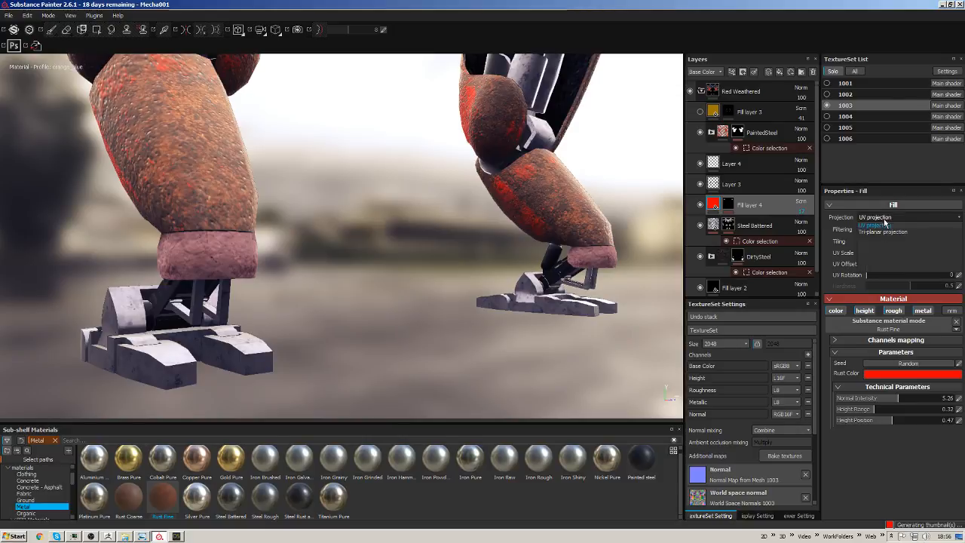
pyautogui.click(884, 233)
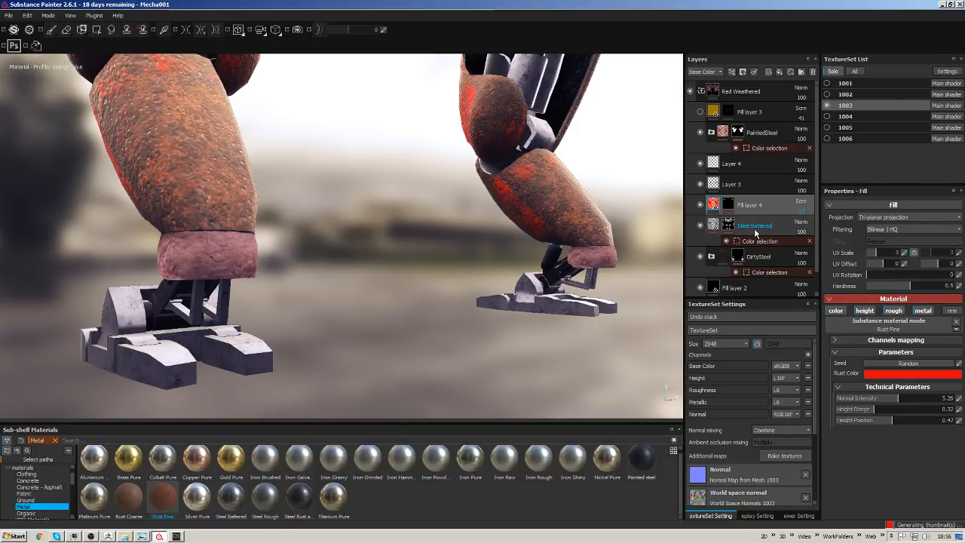
# Set Fill layer 4's blend mode to Overlay and its opacity to 100.
pyautogui.click(801, 222)
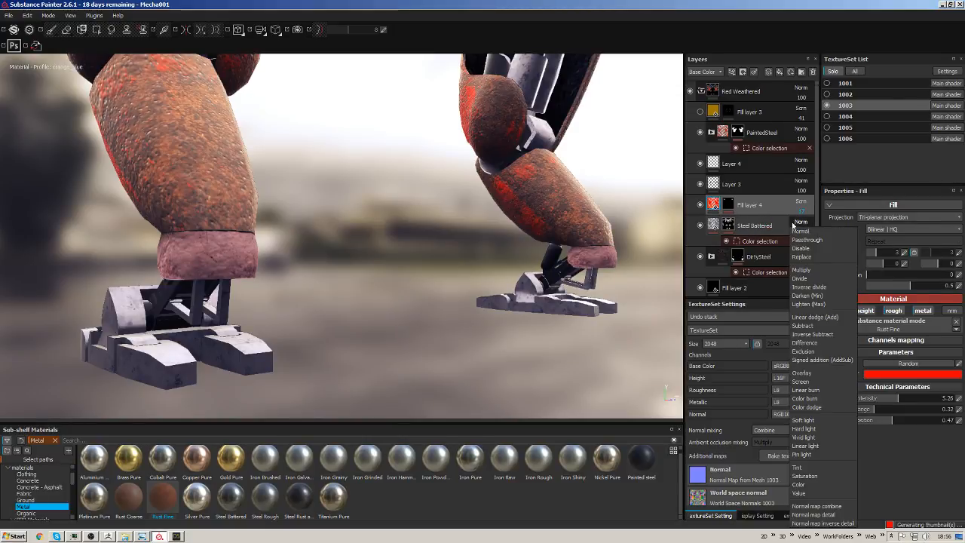
pyautogui.click(801, 231)
pyautogui.click(801, 203)
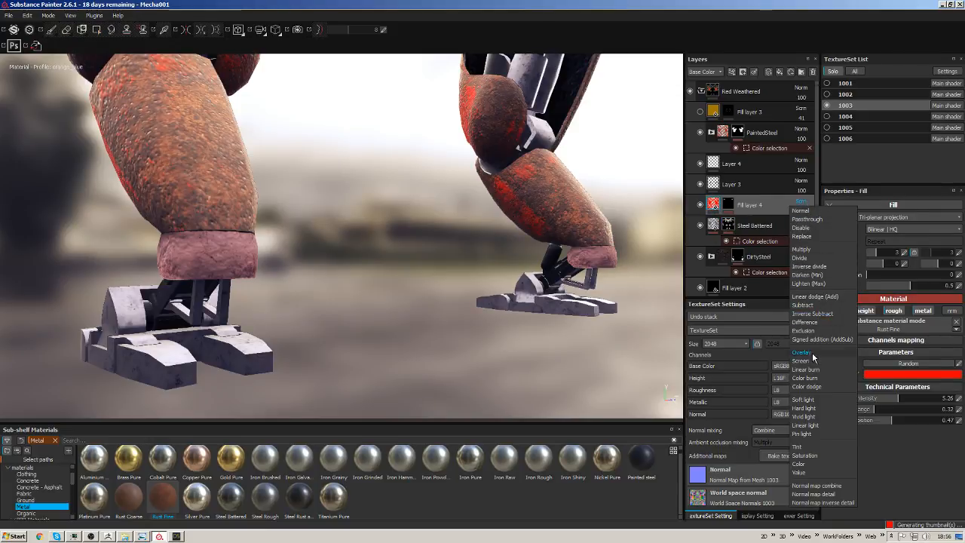
pyautogui.click(812, 354)
pyautogui.click(802, 212)
pyautogui.moveTo(804, 221); pyautogui.dragTo(832, 222)
# Add the orange-red ID color of the heel bracket (R 252, G 40, B 2) to Fill layer 4's color selection.
pyautogui.keyDown('alt'); pyautogui.moveTo(524, 228); pyautogui.dragTo(483, 252); pyautogui.keyUp('alt')
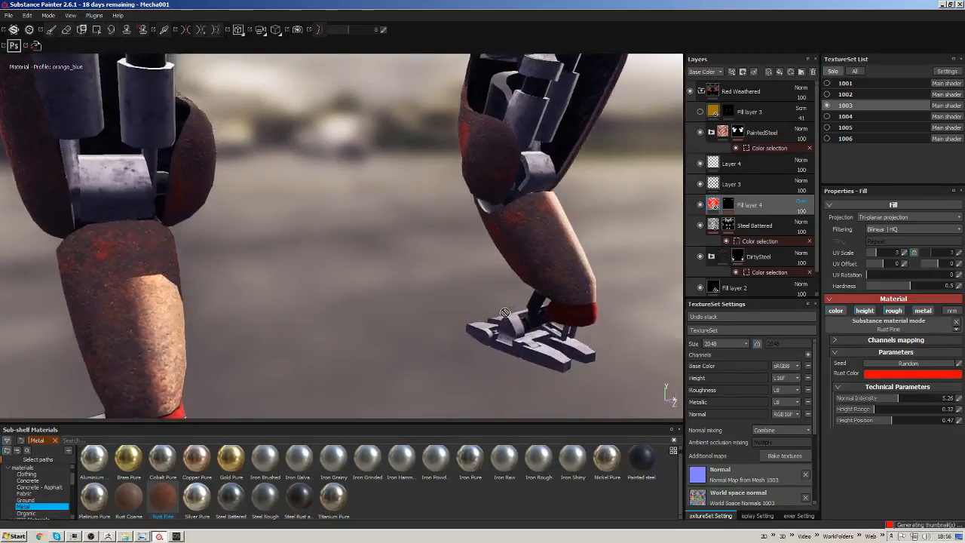
pyautogui.keyDown('alt'); pyautogui.moveTo(482, 252); pyautogui.dragTo(437, 242, button='right'); pyautogui.keyUp('alt')
pyautogui.keyDown('alt'); pyautogui.moveTo(437, 242); pyautogui.dragTo(660, 241); pyautogui.keyUp('alt')
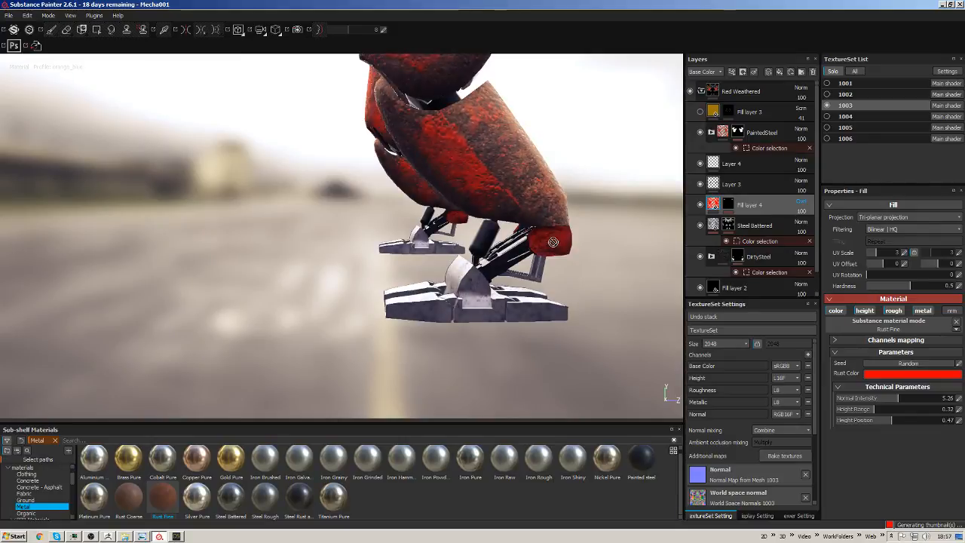
pyautogui.keyDown('alt'); pyautogui.moveTo(585, 258); pyautogui.dragTo(713, 202); pyautogui.keyUp('alt')
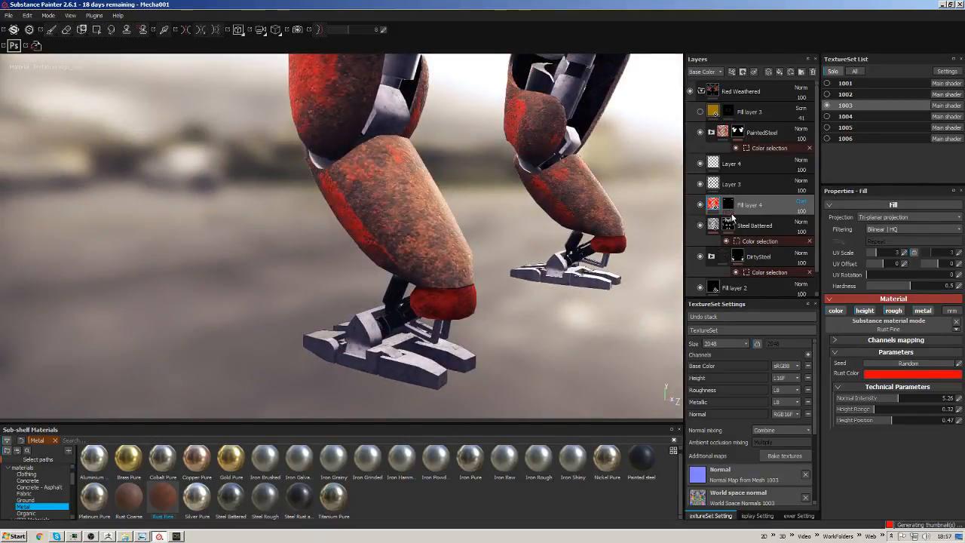
pyautogui.click(729, 211)
pyautogui.click(757, 221)
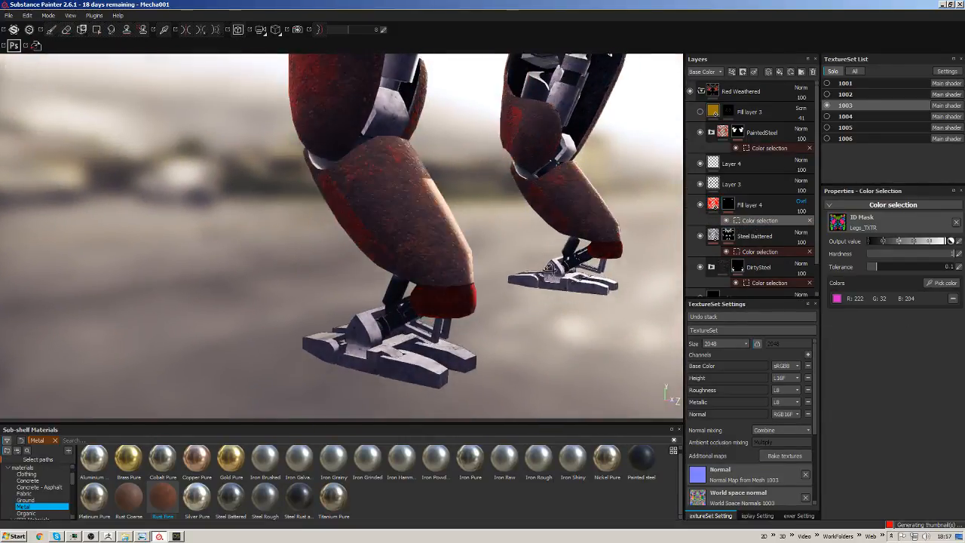
pyautogui.click(945, 283)
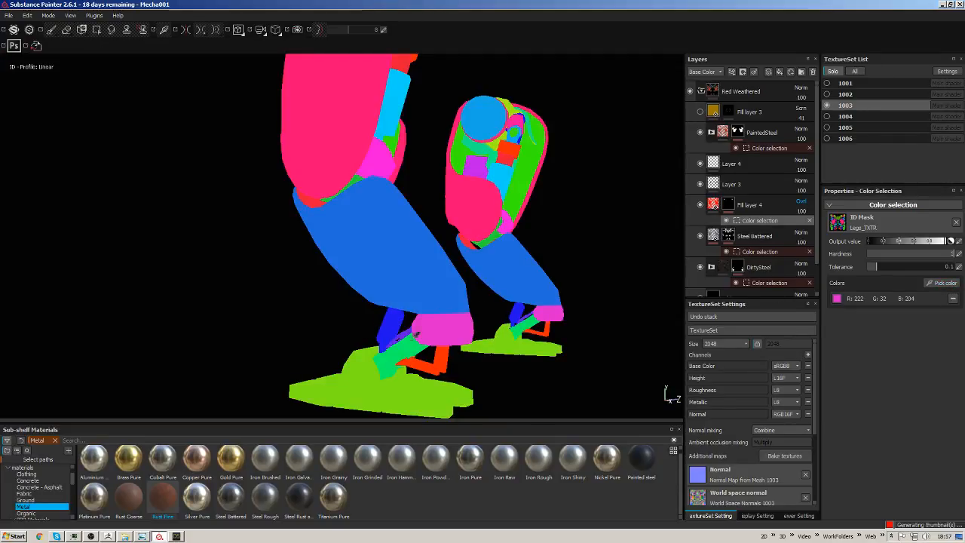
pyautogui.click(434, 363)
# Add the pink ID color of the slanted upper-leg rod (R 248, G 6, B 152) to Fill layer 4's color selection.
pyautogui.keyDown('alt'); pyautogui.moveTo(590, 267); pyautogui.dragTo(500, 231); pyautogui.keyUp('alt')
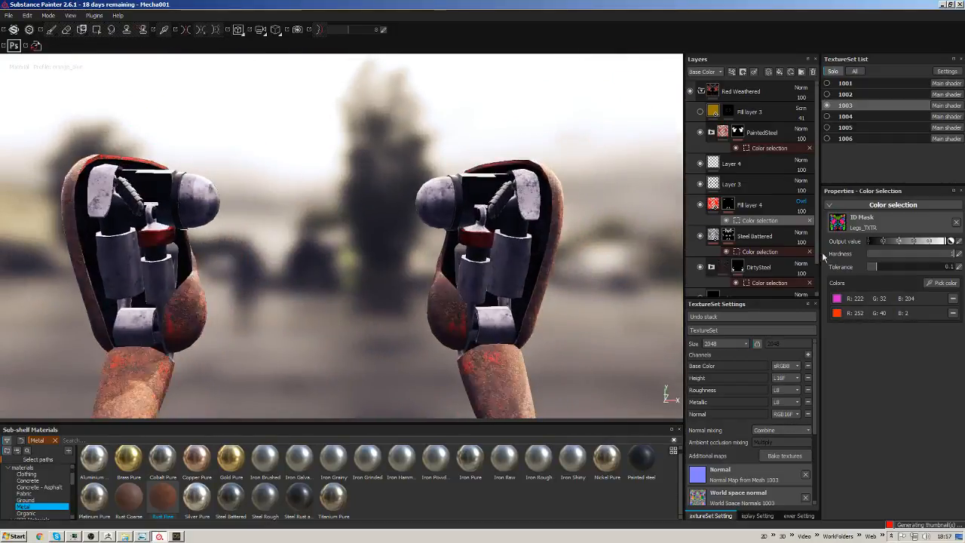
pyautogui.click(943, 284)
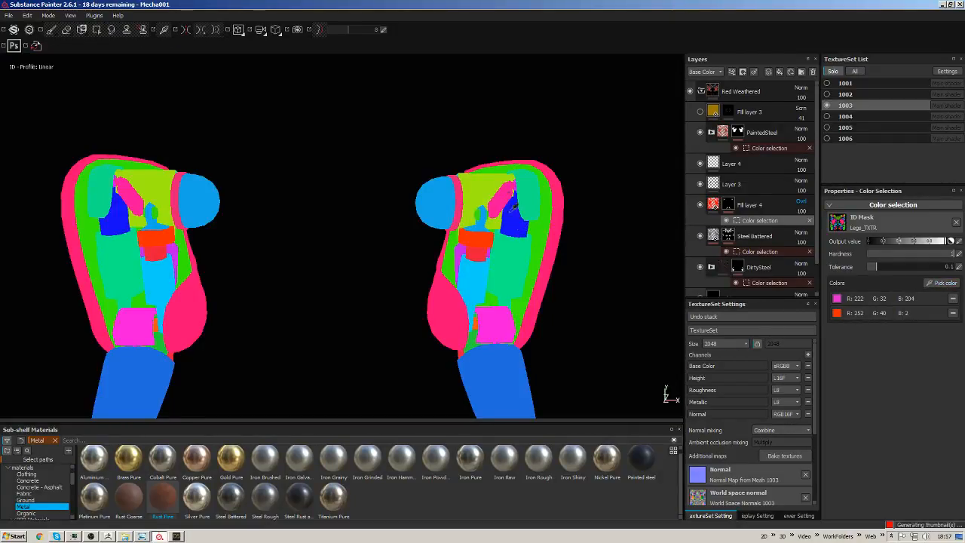
pyautogui.click(510, 194)
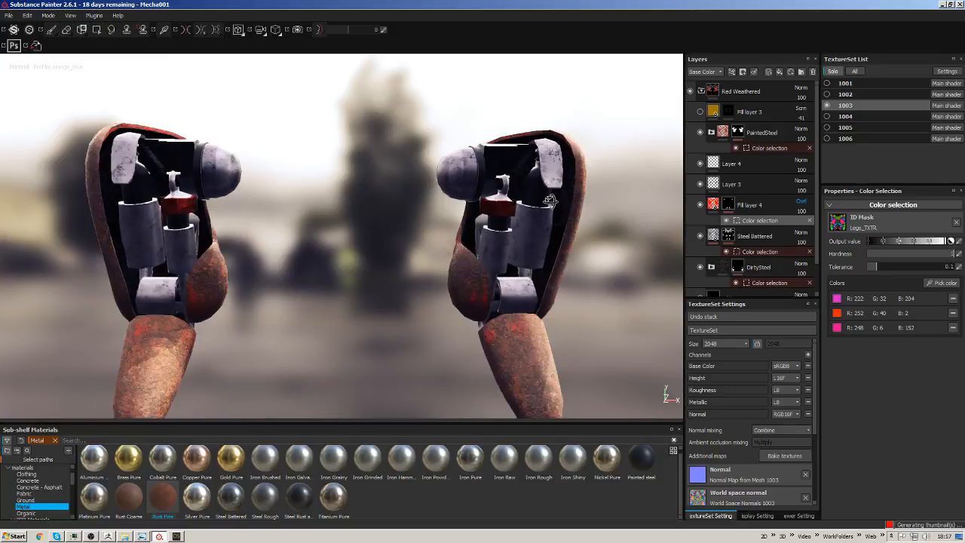
# Try adding the blue upper-leg ID color (R 20, G 10, B 244) to Fill layer 4's color selection and undo it.
pyautogui.click(944, 284)
pyautogui.click(551, 289)
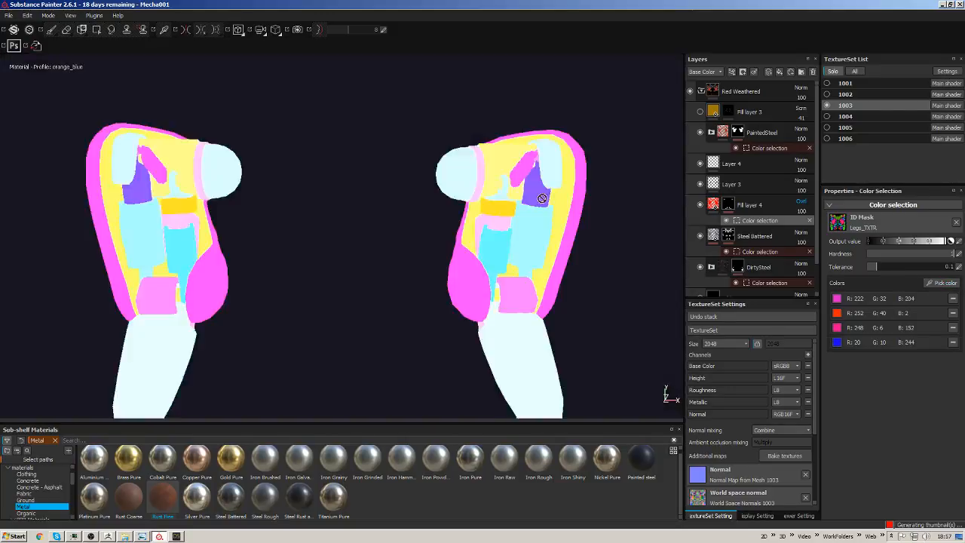
pyautogui.moveTo(543, 239)
pyautogui.keyDown('alt'); pyautogui.mouseDown()
pyautogui.moveTo(600, 243)
pyautogui.moveTo(555, 241)
pyautogui.mouseUp(); pyautogui.keyUp('alt')
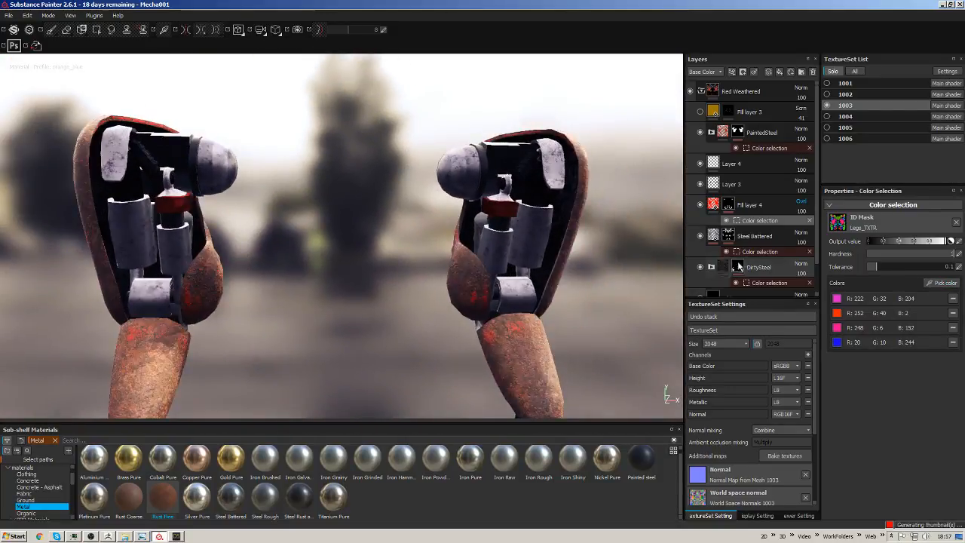
pyautogui.hotkey('ctrl', 'z')
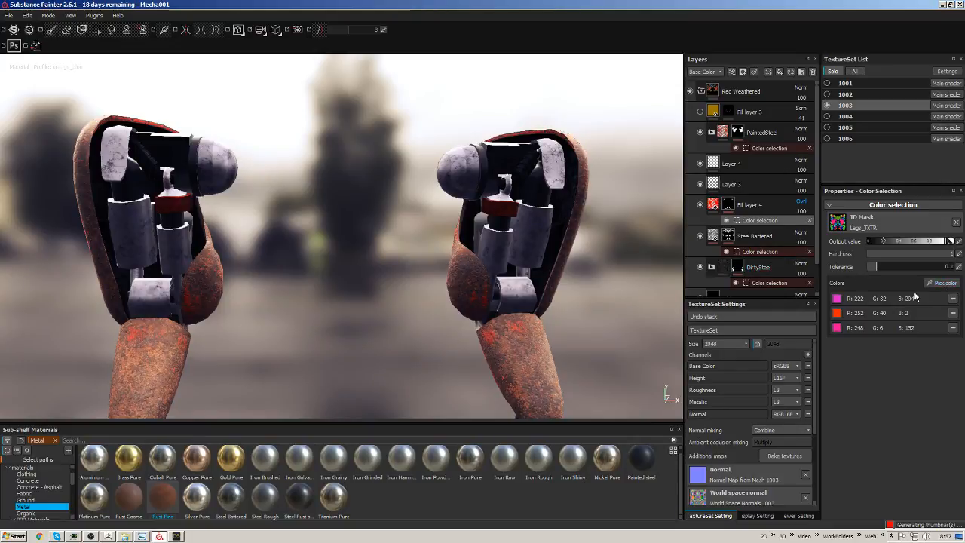
# Try the green ID color (R 12, G 242, B 138) and one more inner-leg color in Fill layer 4's color selection, undoing each pick.
pyautogui.click(944, 283)
pyautogui.click(524, 305)
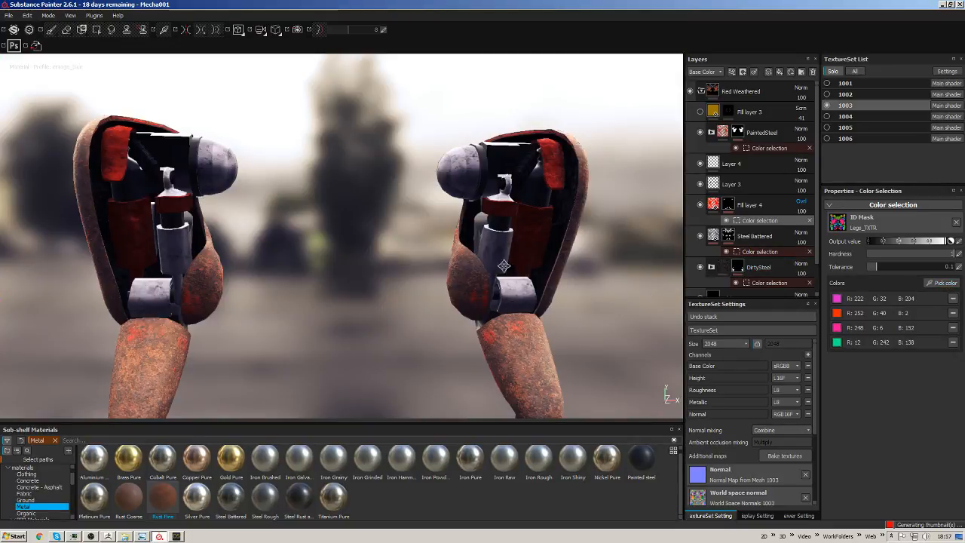
pyautogui.keyDown('alt'); pyautogui.moveTo(504, 266); pyautogui.dragTo(499, 218, button='middle'); pyautogui.keyUp('alt')
pyautogui.keyDown('alt'); pyautogui.moveTo(499, 219); pyautogui.dragTo(427, 250, button='right'); pyautogui.keyUp('alt')
pyautogui.keyDown('alt'); pyautogui.moveTo(427, 249); pyautogui.dragTo(483, 245); pyautogui.keyUp('alt')
pyautogui.keyDown('alt'); pyautogui.moveTo(482, 245); pyautogui.dragTo(543, 249, button='right'); pyautogui.keyUp('alt')
pyautogui.hotkey('ctrl', 'z')
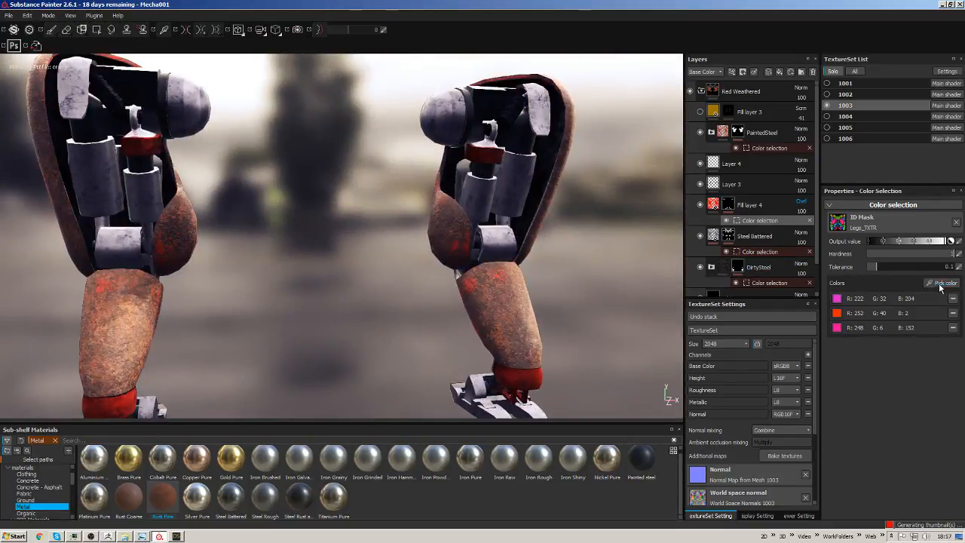
pyautogui.click(941, 286)
pyautogui.click(492, 203)
pyautogui.hotkey('ctrl', 'z')
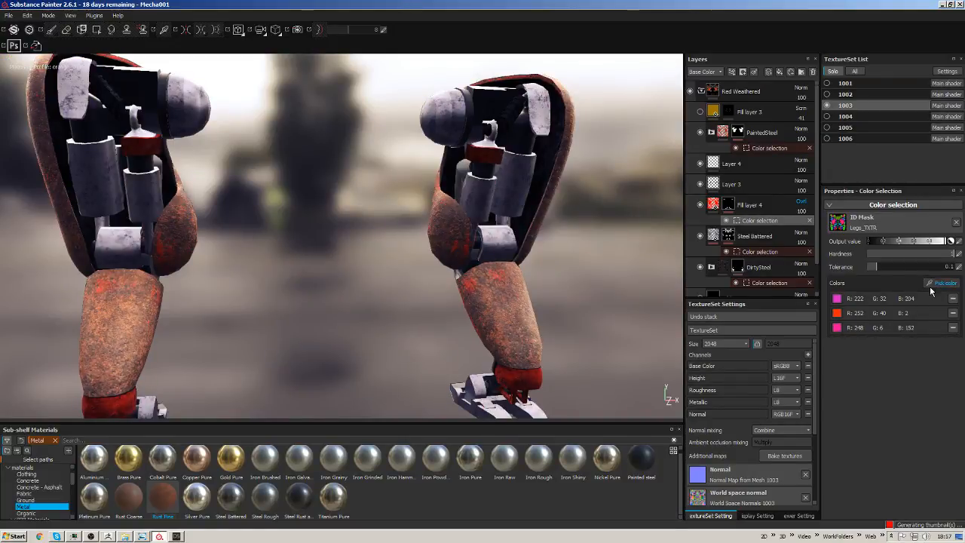
# Add the magenta ID color of the knee joint (R 242, G 12, B 218) to Fill layer 4's color selection.
pyautogui.click(934, 286)
pyautogui.click(504, 233)
pyautogui.keyDown('alt'); pyautogui.moveTo(592, 275); pyautogui.dragTo(597, 213); pyautogui.keyUp('alt')
pyautogui.keyDown('alt'); pyautogui.moveTo(468, 256); pyautogui.dragTo(577, 160); pyautogui.keyUp('alt')
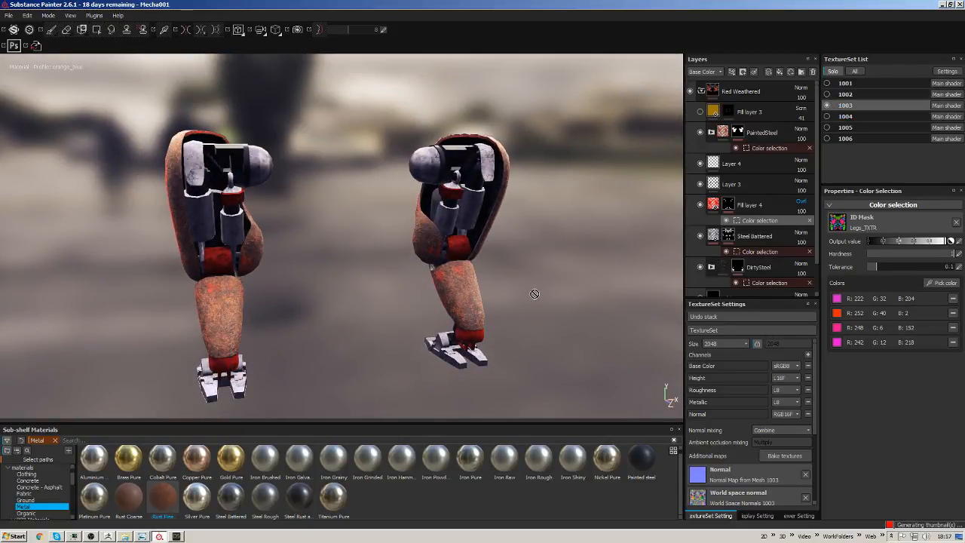
pyautogui.keyDown('alt'); pyautogui.moveTo(444, 255); pyautogui.dragTo(639, 128); pyautogui.keyUp('alt')
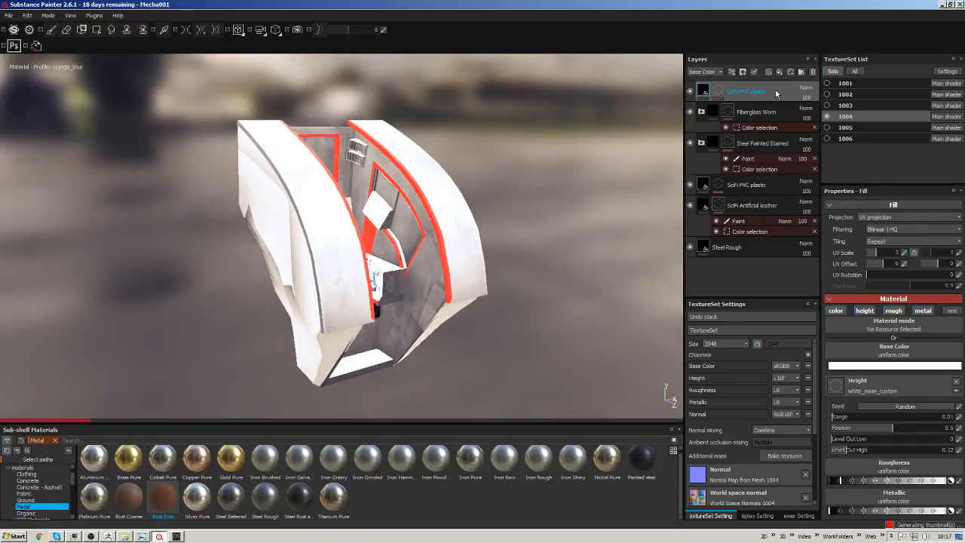
# Move all layers of texture set 1004 into a new folder and collapse it.
pyautogui.click(791, 72)
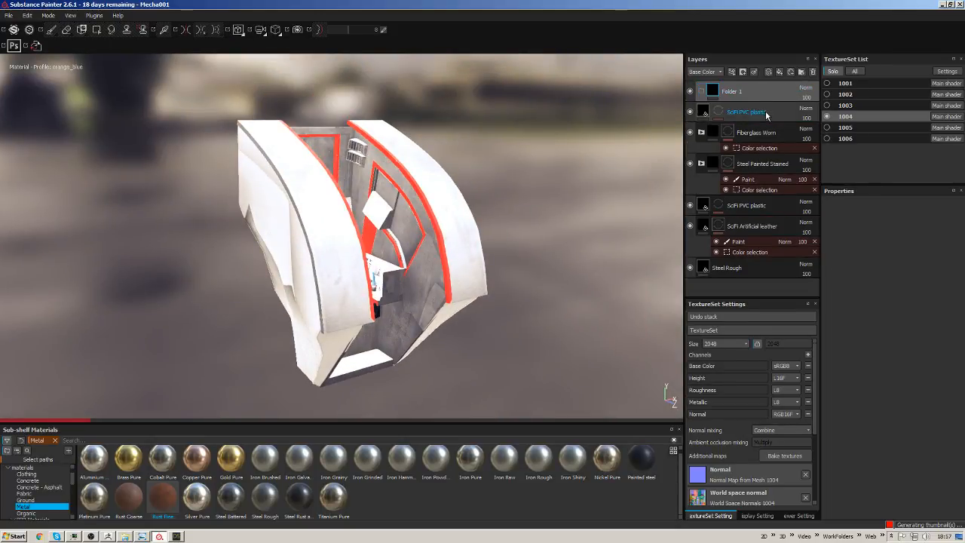
pyautogui.click(771, 268)
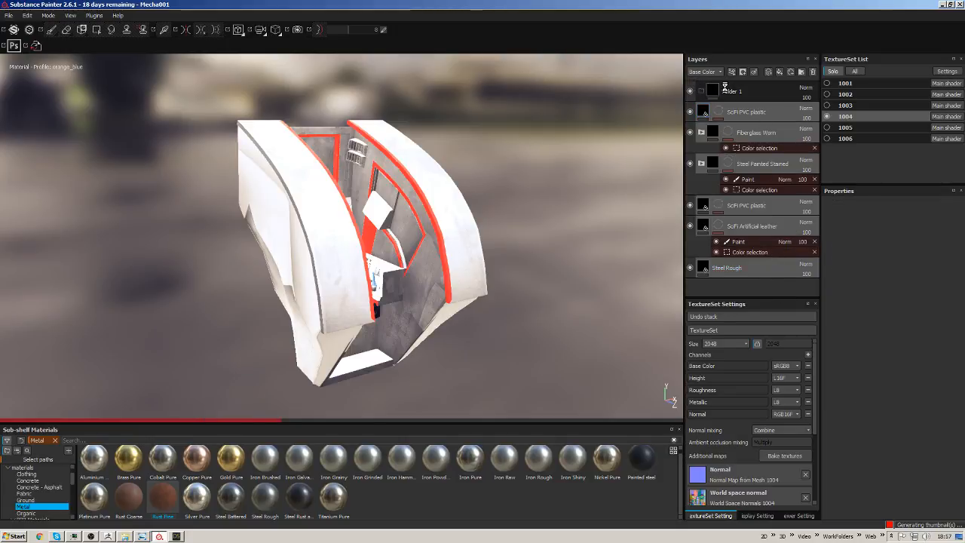
pyautogui.moveTo(725, 89); pyautogui.dragTo(725, 91)
pyautogui.click(701, 90)
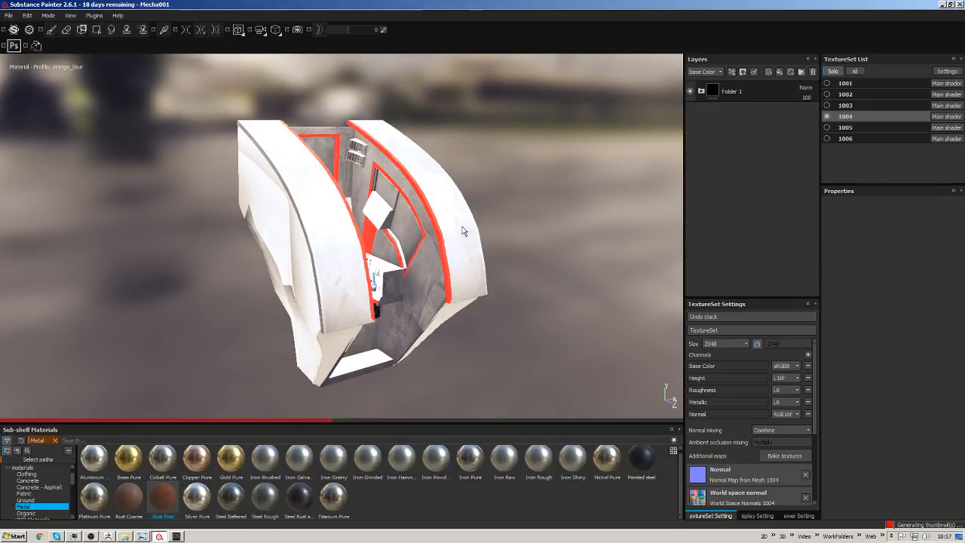
# Rename the new folder of texture set 1004 as cockpitMain.
pyautogui.keyDown('alt'); pyautogui.moveTo(463, 231); pyautogui.dragTo(513, 189); pyautogui.keyUp('alt')
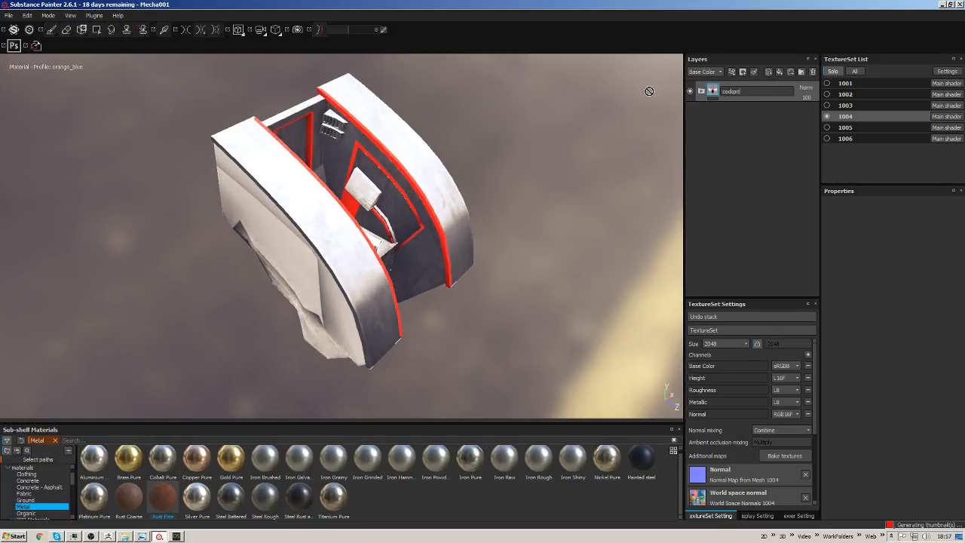
pyautogui.write('n')
pyautogui.press('Return')
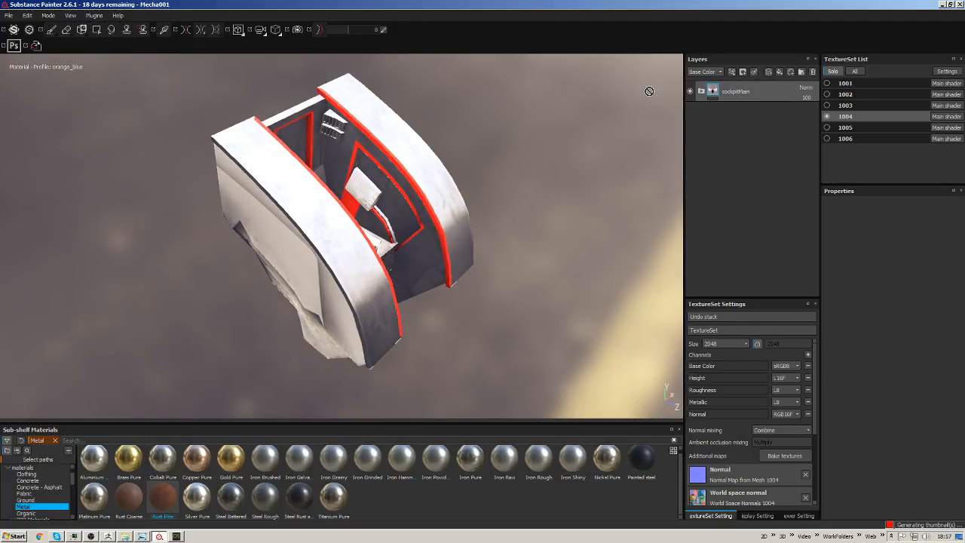
# Add a fill layer above the cockpitMain folder and set its base color blending mode to Multiply.
pyautogui.keyDown('alt'); pyautogui.moveTo(456, 257); pyautogui.dragTo(425, 211); pyautogui.keyUp('alt')
pyautogui.keyDown('alt'); pyautogui.moveTo(425, 212); pyautogui.dragTo(452, 249, button='middle'); pyautogui.keyUp('alt')
pyautogui.keyDown('alt'); pyautogui.moveTo(453, 250); pyautogui.dragTo(519, 249, button='right'); pyautogui.keyUp('alt')
pyautogui.keyDown('alt'); pyautogui.moveTo(520, 248); pyautogui.dragTo(459, 231); pyautogui.keyUp('alt')
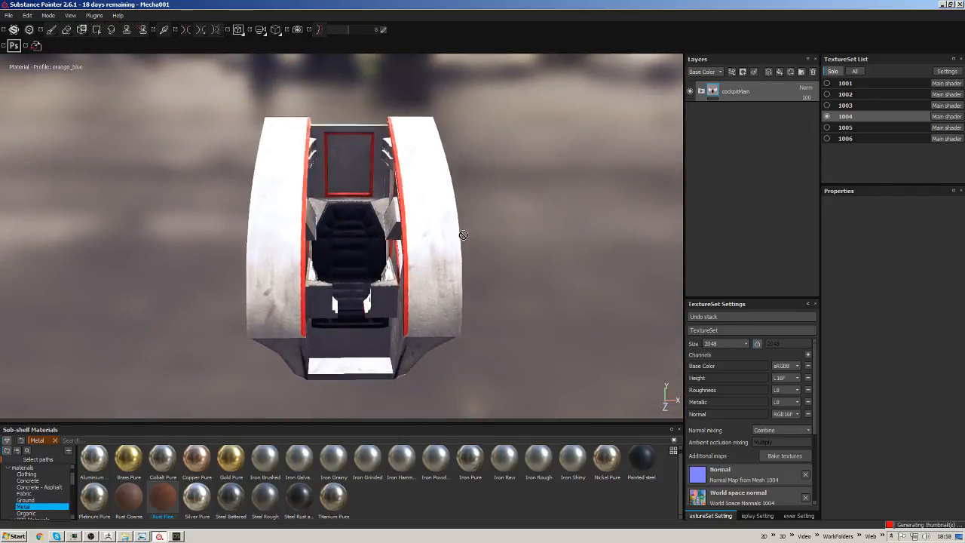
pyautogui.keyDown('alt'); pyautogui.moveTo(460, 231); pyautogui.dragTo(515, 250, button='right'); pyautogui.keyUp('alt')
pyautogui.keyDown('alt'); pyautogui.moveTo(516, 250); pyautogui.dragTo(569, 262); pyautogui.keyUp('alt')
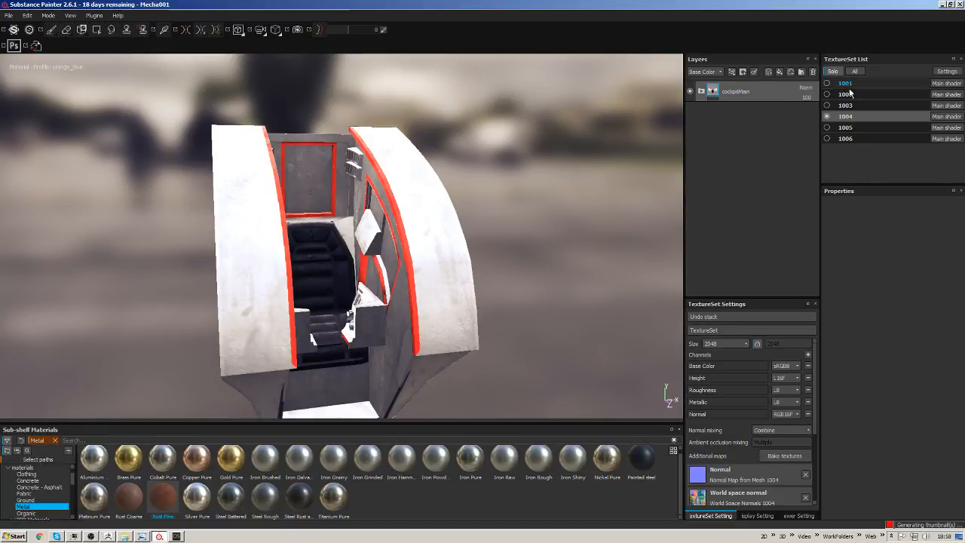
pyautogui.keyDown('alt'); pyautogui.moveTo(550, 166); pyautogui.dragTo(616, 176); pyautogui.keyUp('alt')
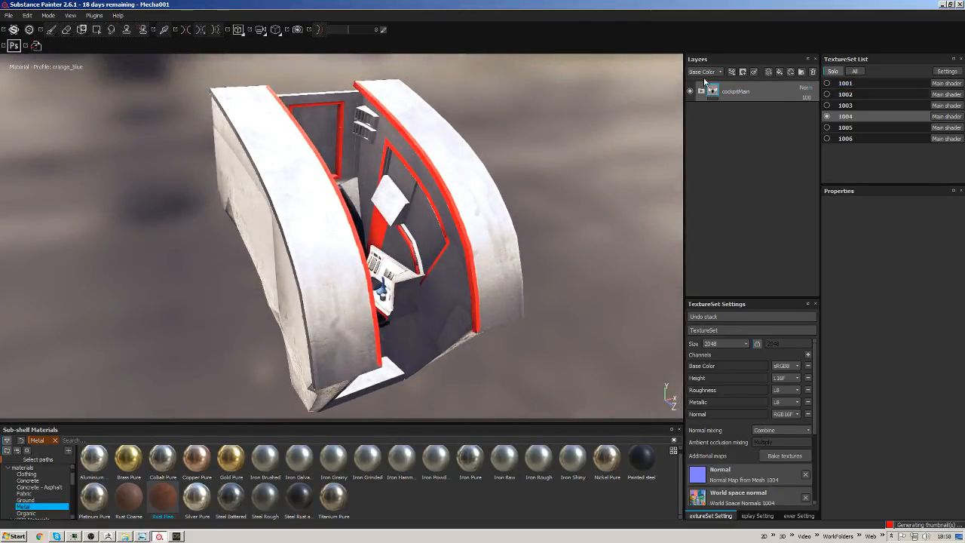
pyautogui.click(779, 73)
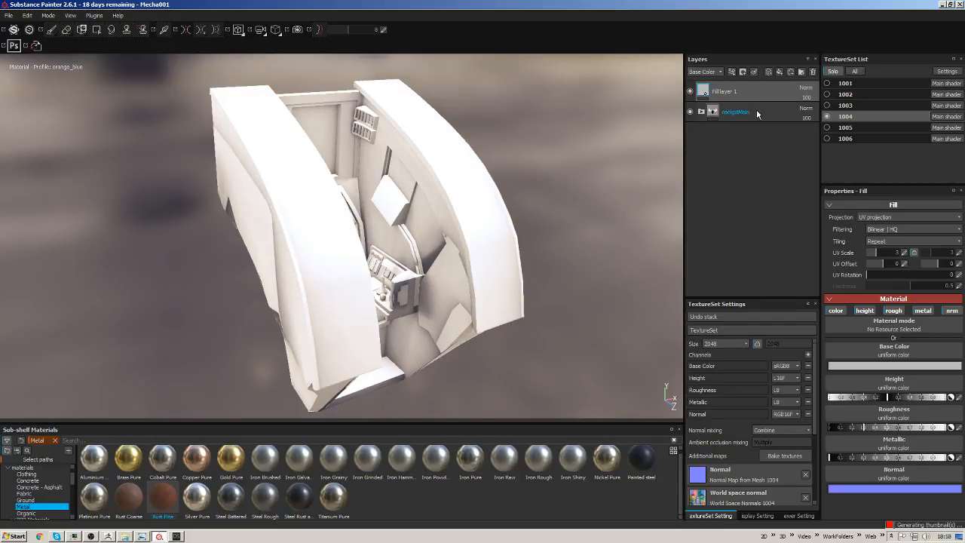
pyautogui.click(805, 88)
pyautogui.click(807, 136)
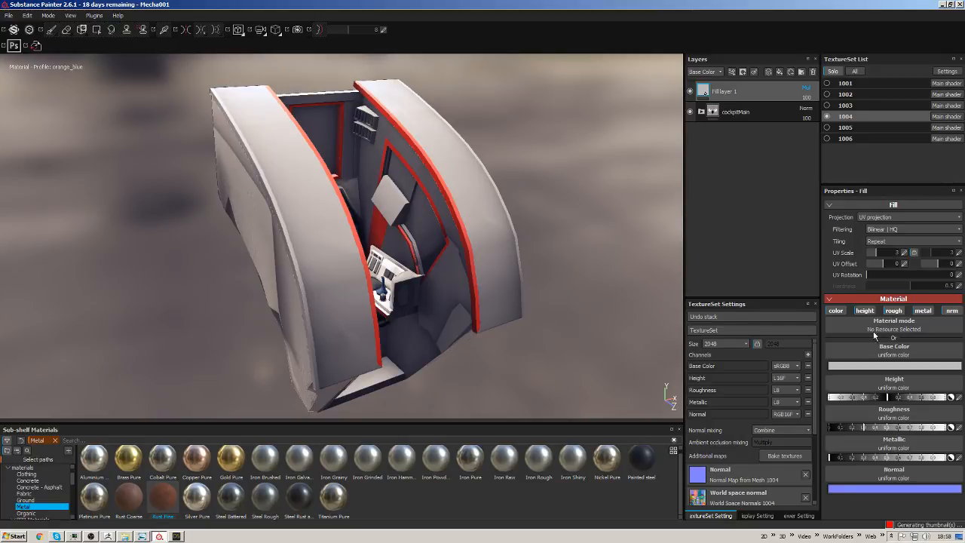
# Set Fill layer 1's base color to pure white (R, G and B 1.000).
pyautogui.click(881, 366)
pyautogui.moveTo(830, 345); pyautogui.dragTo(785, 313)
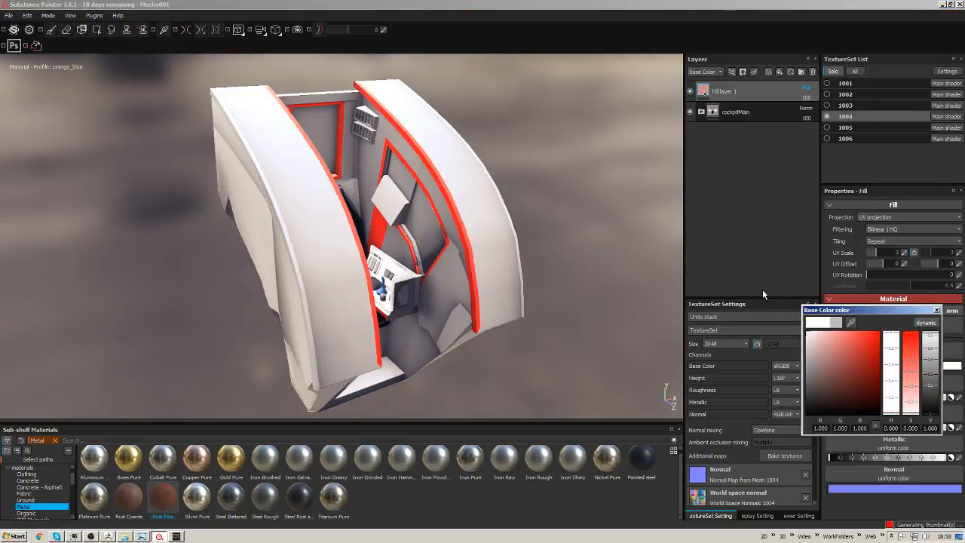
pyautogui.click(938, 310)
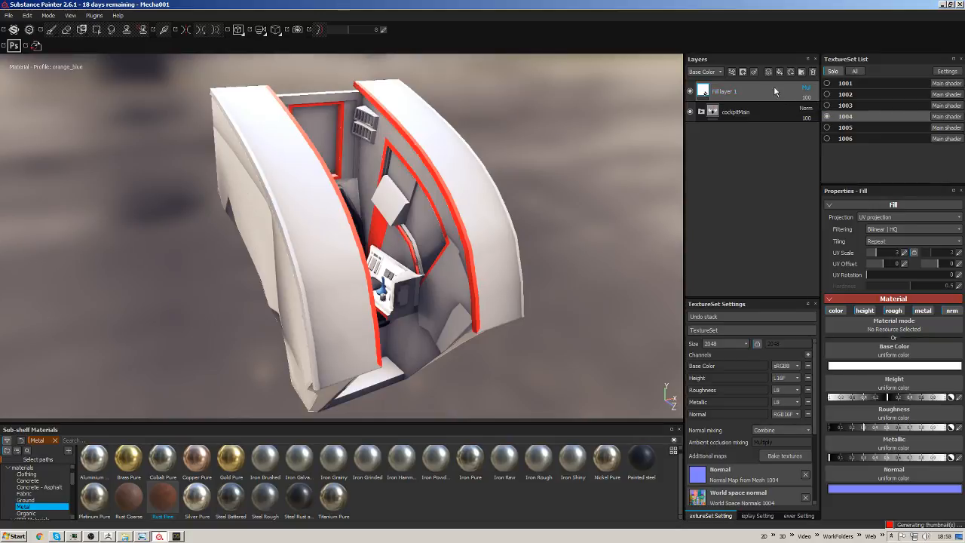
# Add a generator to Fill layer 1's content and choose MG Dirt for it.
pyautogui.rightClick(759, 89)
pyautogui.click(752, 91)
pyautogui.rightClick(751, 92)
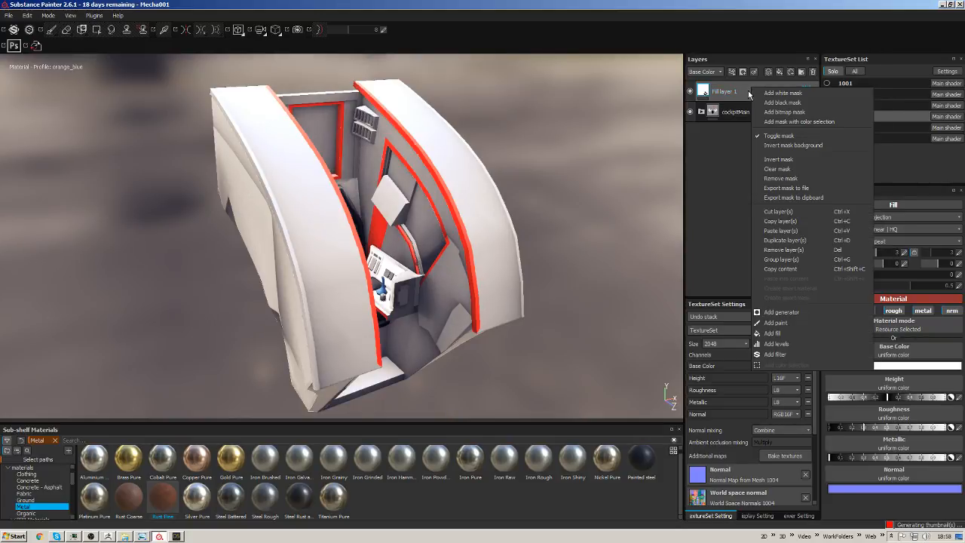
pyautogui.click(785, 312)
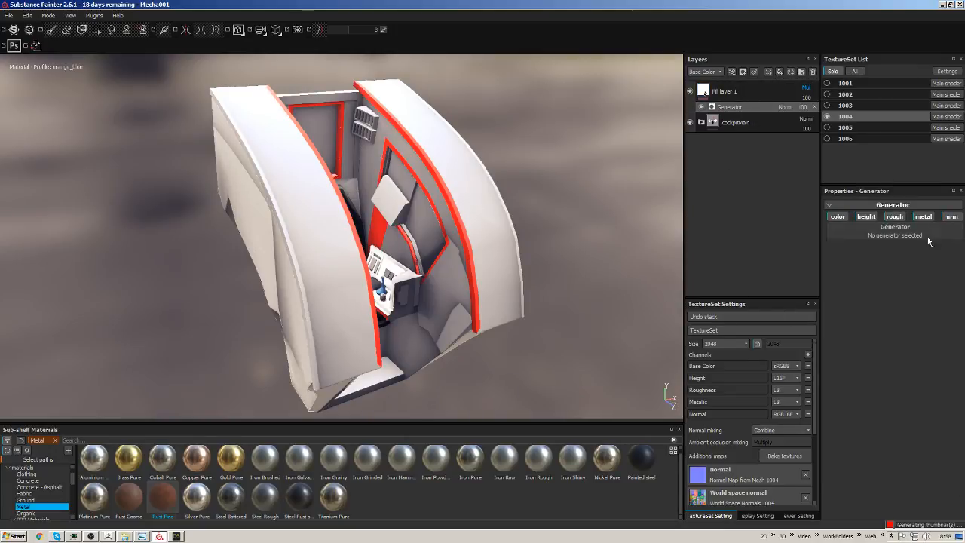
pyautogui.click(894, 235)
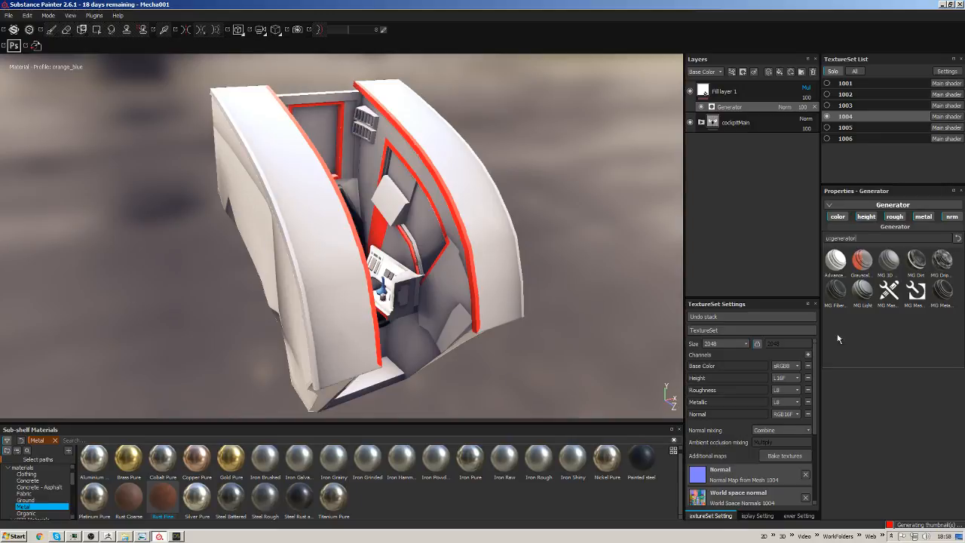
pyautogui.click(916, 261)
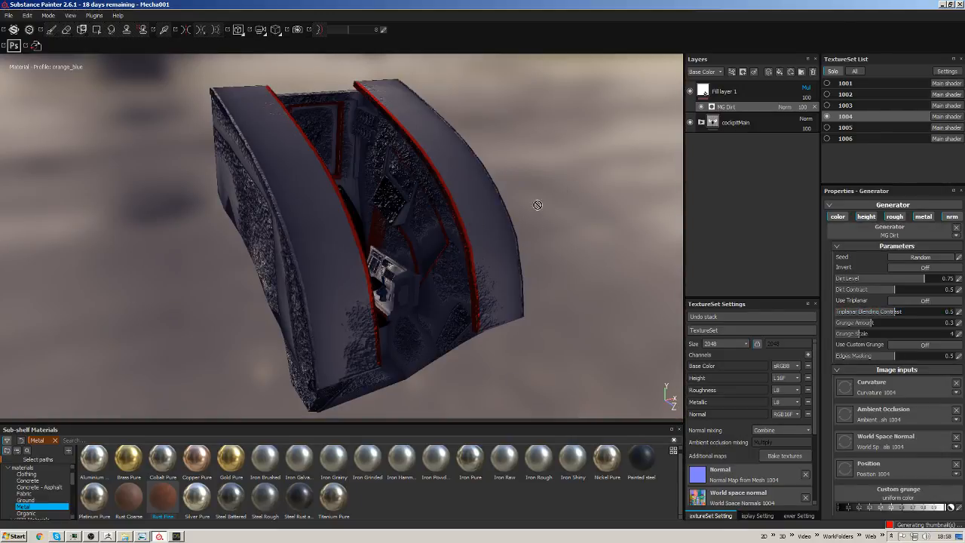
# Set the generator's dirt level to 0.1, contrast 0.28, triplanar on with blending contrast 0.27, grunge amount 0, grunge scale 1 and edges masking 0.47.
pyautogui.keyDown('alt'); pyautogui.moveTo(413, 226); pyautogui.dragTo(528, 226); pyautogui.keyUp('alt')
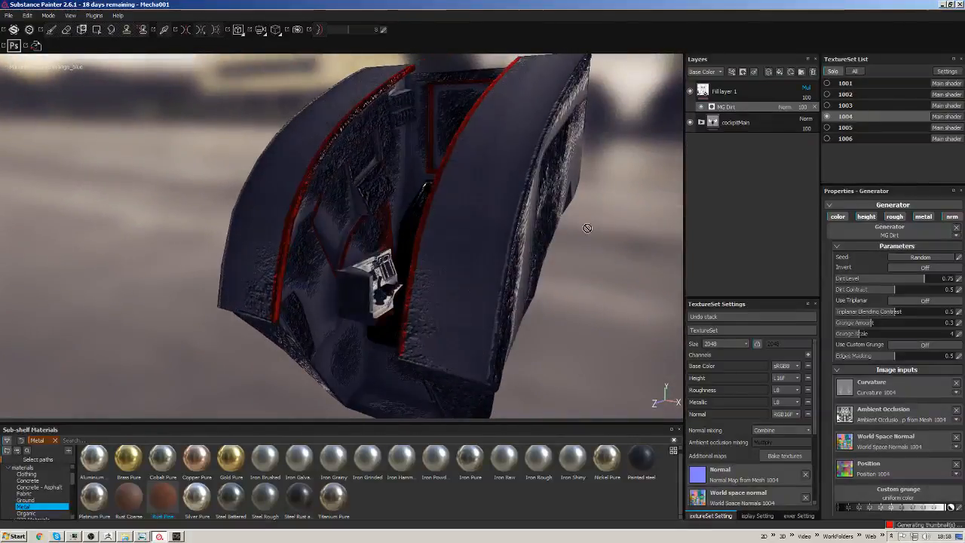
pyautogui.moveTo(902, 281); pyautogui.dragTo(876, 294)
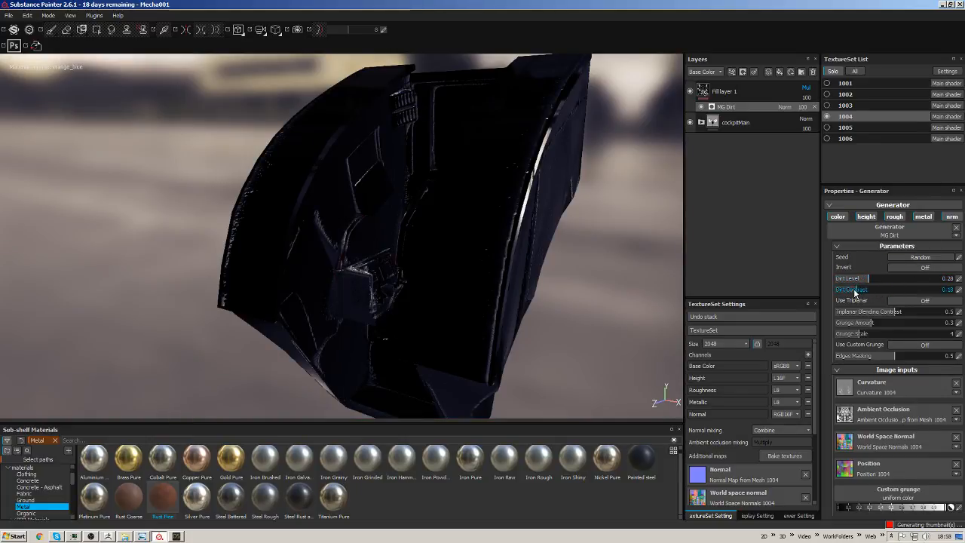
pyautogui.click(926, 300)
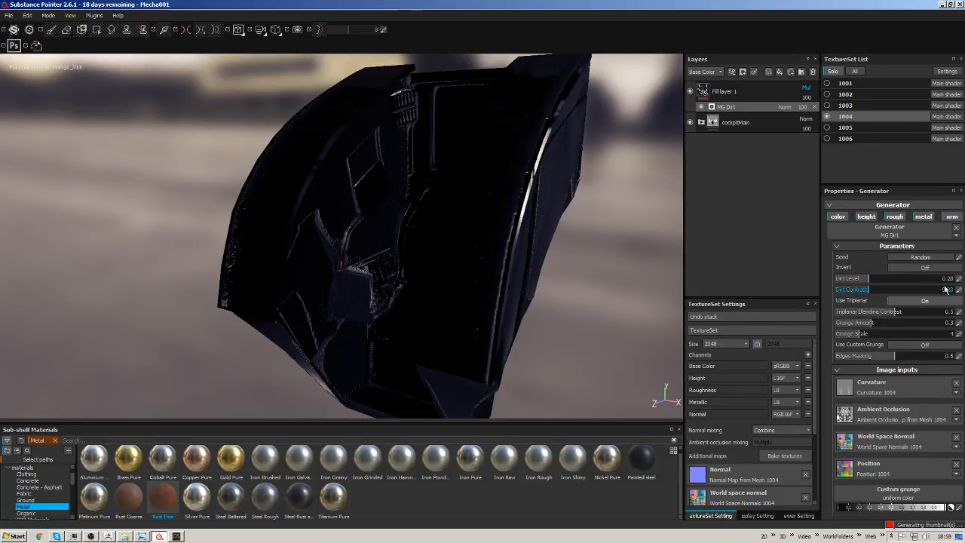
pyautogui.moveTo(860, 313); pyautogui.dragTo(826, 328)
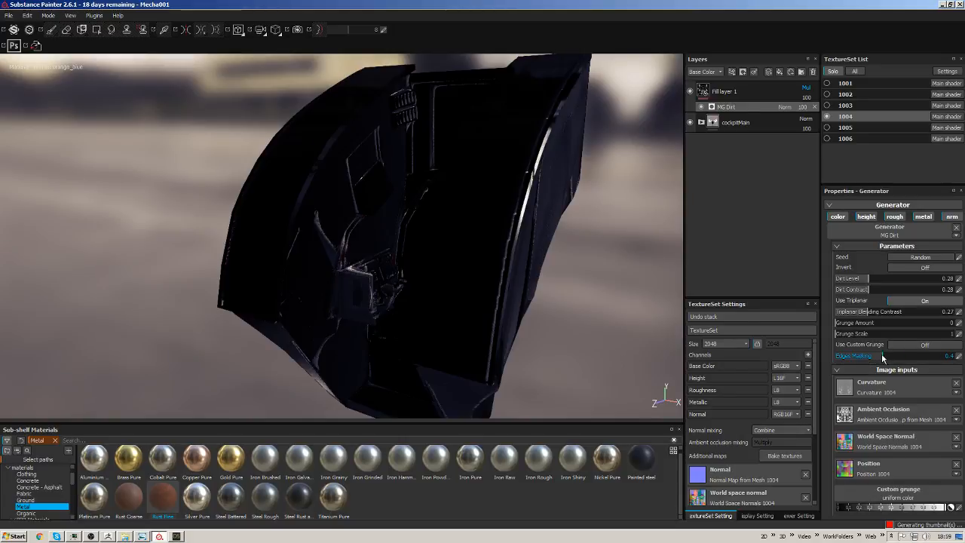
pyautogui.moveTo(883, 359); pyautogui.dragTo(891, 357)
pyautogui.moveTo(858, 280)
pyautogui.mouseDown()
pyautogui.moveTo(838, 280)
pyautogui.moveTo(847, 280)
pyautogui.mouseUp()
# Turn off the dirt generator's color, height, roughness, metallic and normal channels and set its dirt level to 0.14.
pyautogui.click(845, 219)
pyautogui.click(872, 218)
pyautogui.click(924, 216)
pyautogui.click(953, 216)
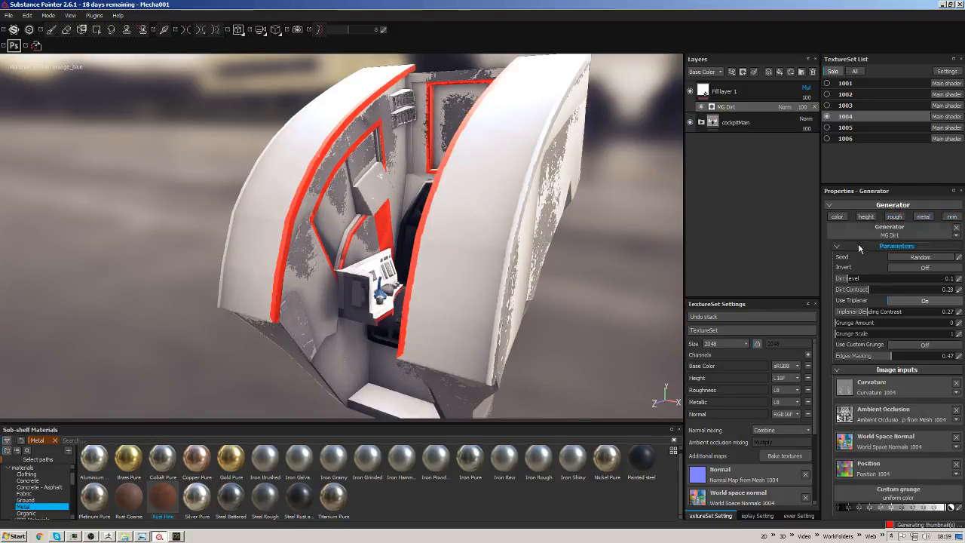
pyautogui.moveTo(856, 280); pyautogui.dragTo(860, 280)
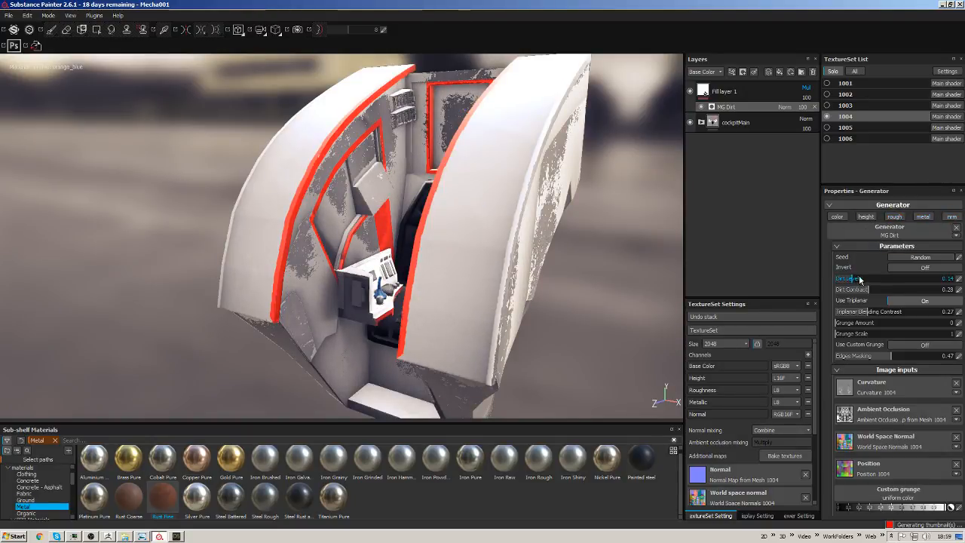
# Enable the dirt generator's height channel and set dirt level 0.17, dirt contrast 0, triplanar blending contrast 0.29 and grunge amount 0.36.
pyautogui.click(866, 217)
pyautogui.moveTo(859, 281); pyautogui.dragTo(816, 297)
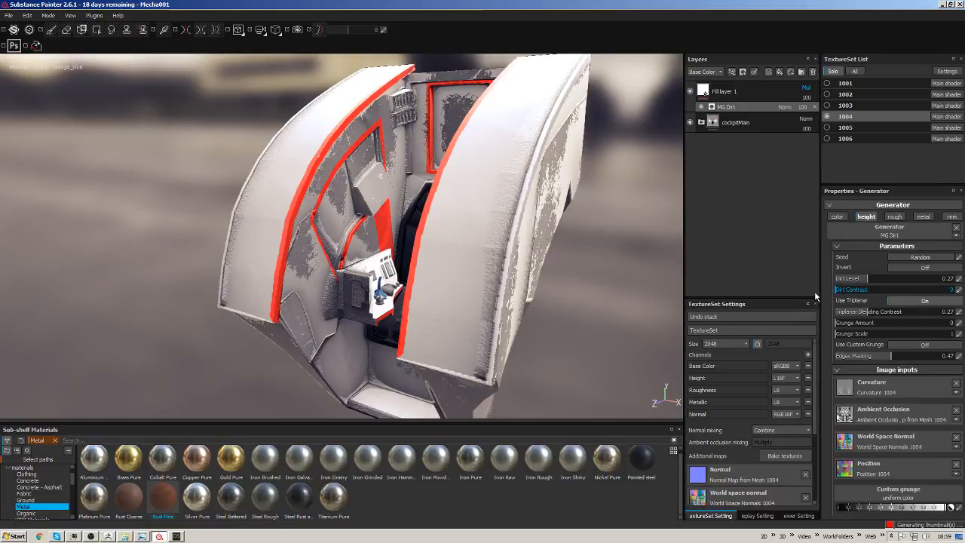
pyautogui.click(871, 280)
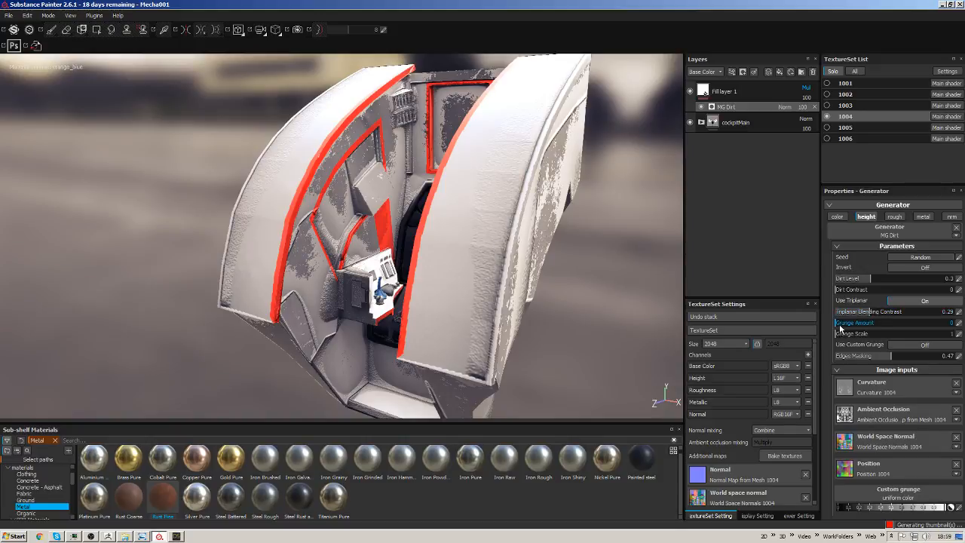
pyautogui.moveTo(869, 323); pyautogui.dragTo(879, 323)
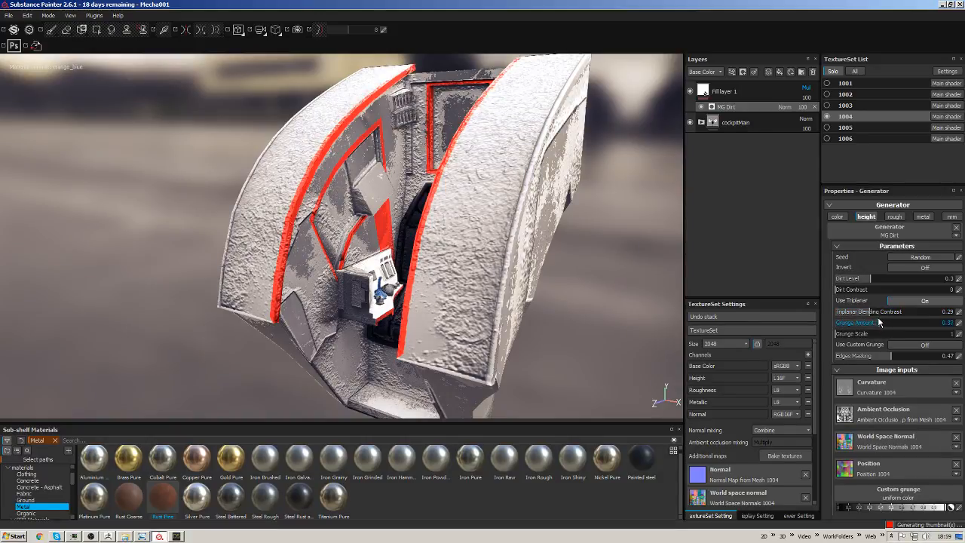
pyautogui.moveTo(866, 281); pyautogui.dragTo(855, 280)
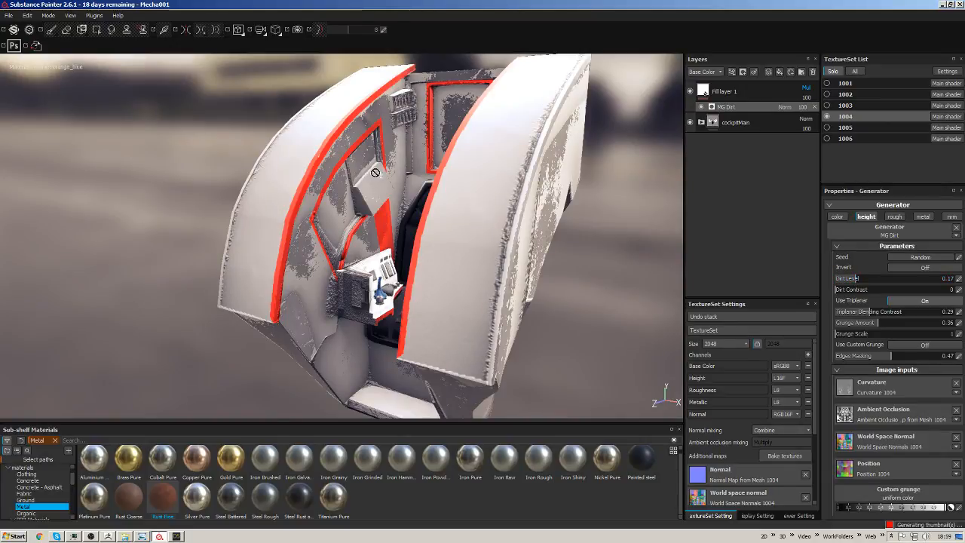
# Try the dirt generator on the color channel, browse textures for its custom grunge, and turn the color channel off again.
pyautogui.click(838, 217)
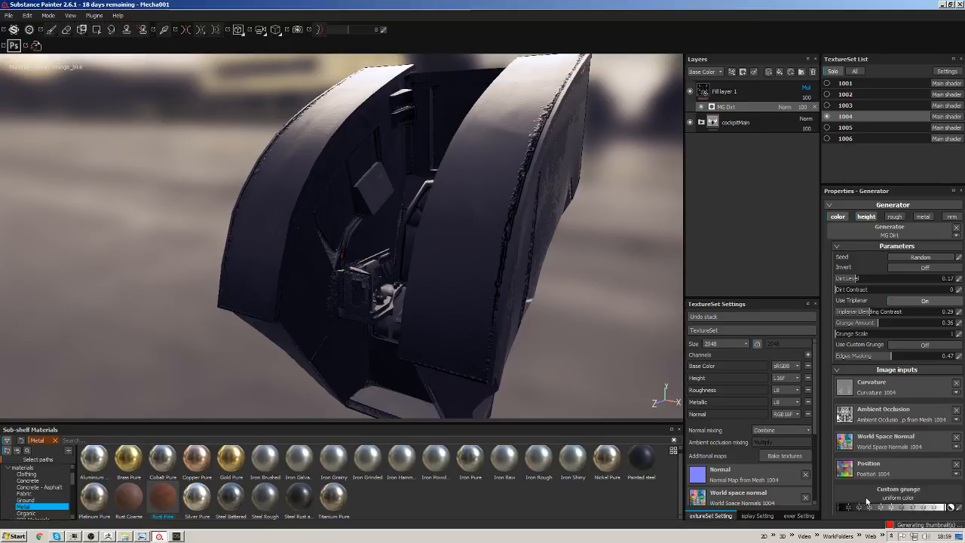
pyautogui.click(900, 499)
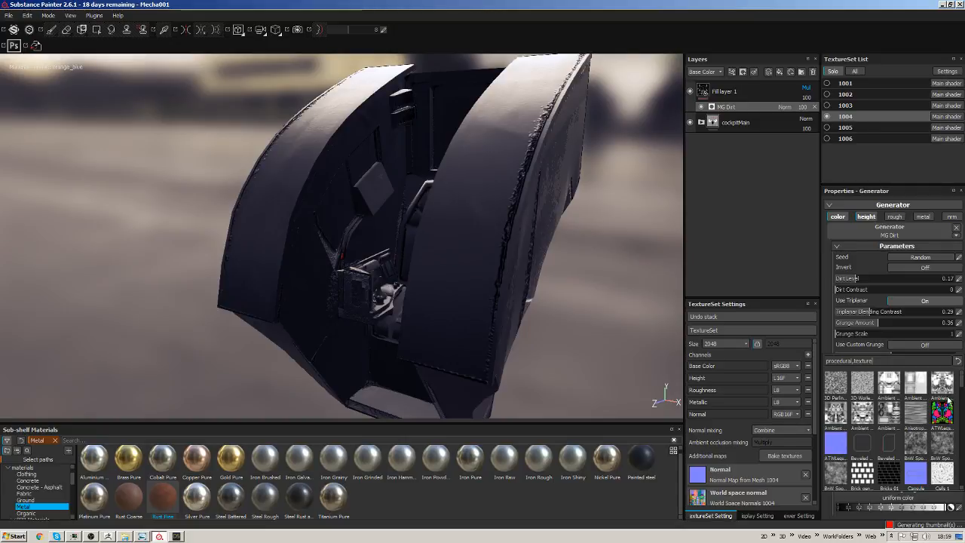
pyautogui.scroll(-3, 961, 386)
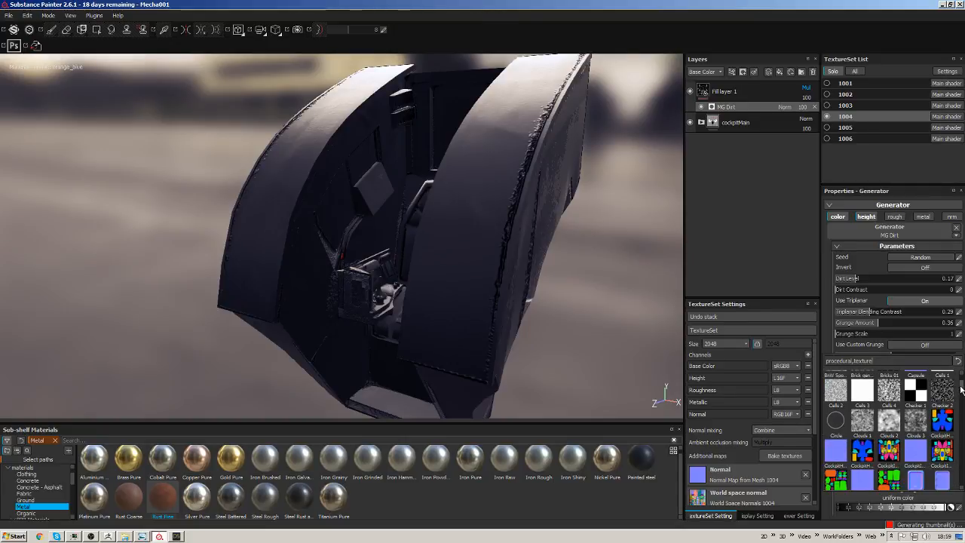
pyautogui.scroll(3, 961, 385)
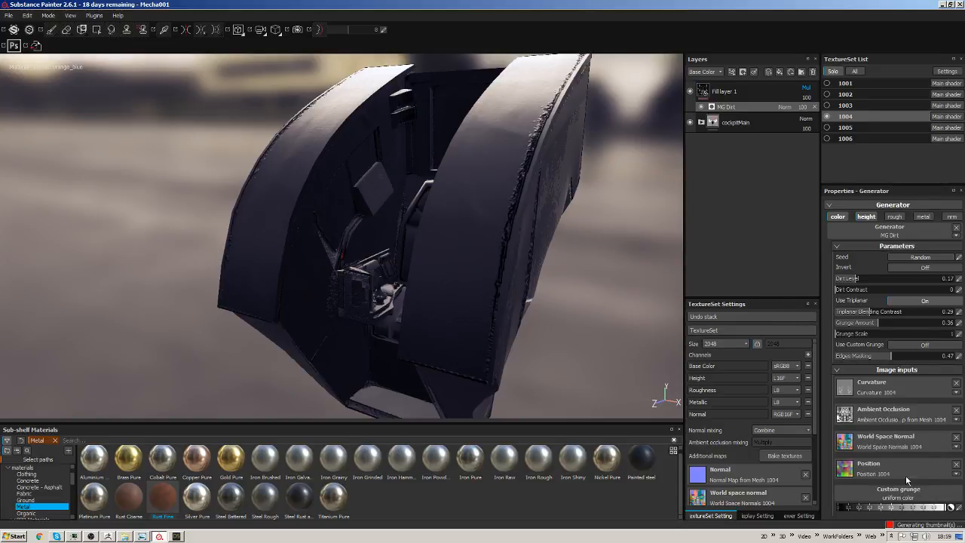
pyautogui.click(812, 351)
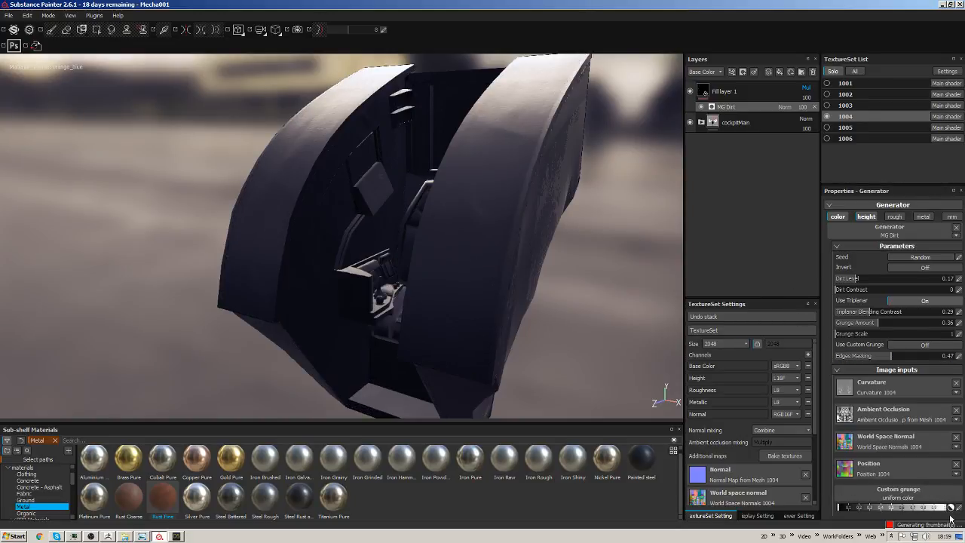
pyautogui.click(837, 217)
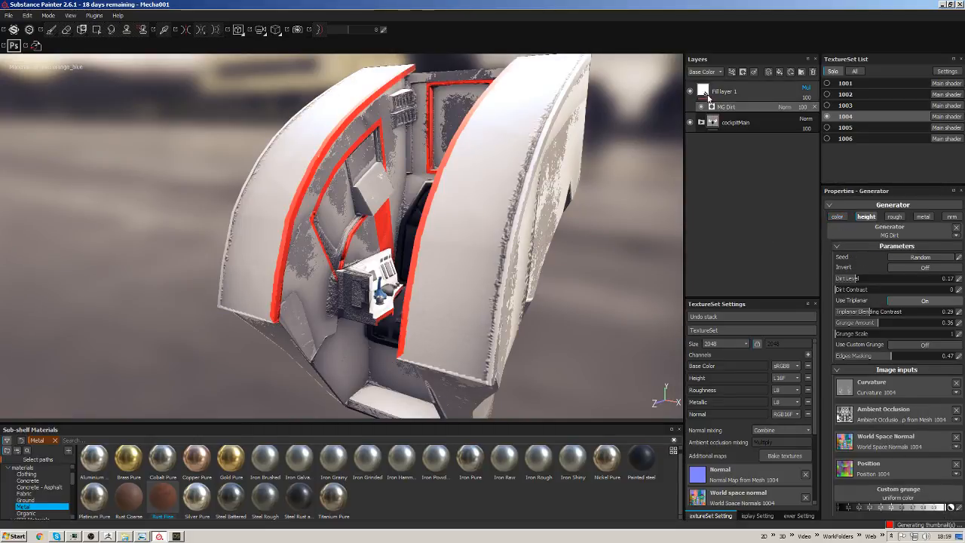
# Remove the MG Dirt generator from Fill layer 1.
pyautogui.click(704, 92)
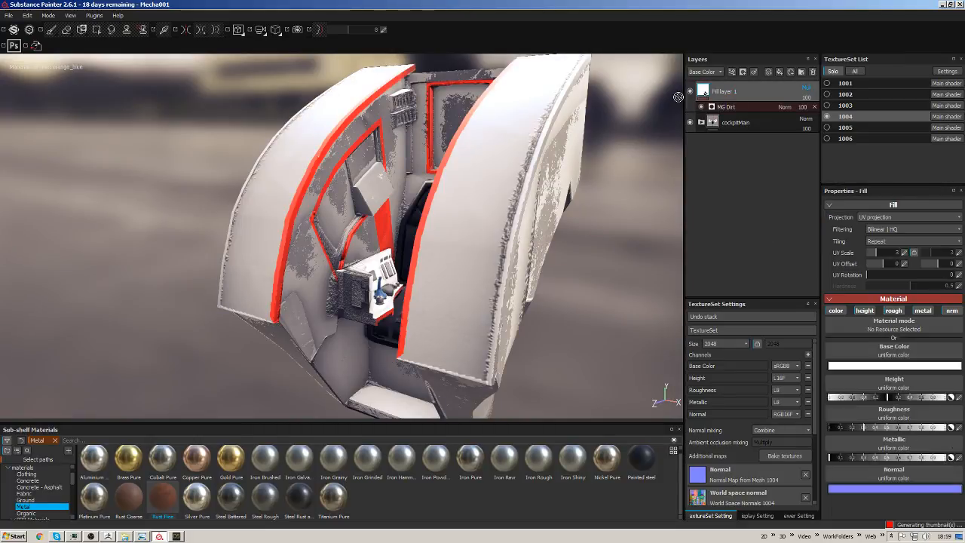
pyautogui.click(757, 106)
pyautogui.click(815, 107)
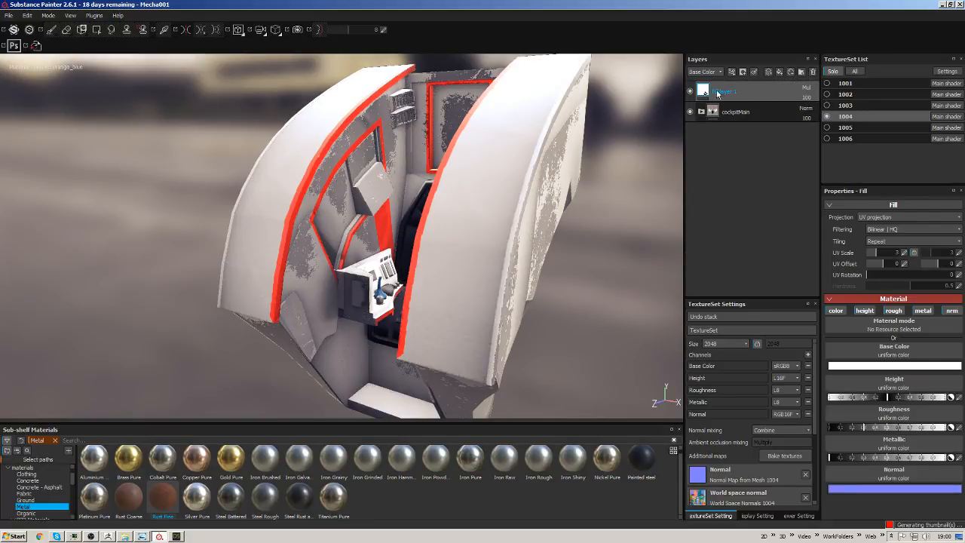
# Set Fill layer 1's base color to black.
pyautogui.click(902, 367)
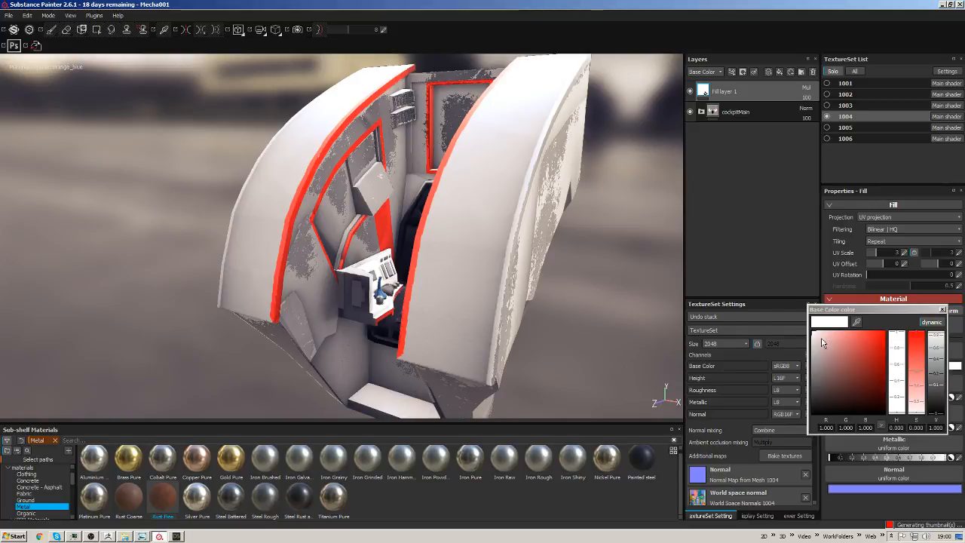
pyautogui.moveTo(821, 338); pyautogui.dragTo(795, 450)
pyautogui.click(943, 310)
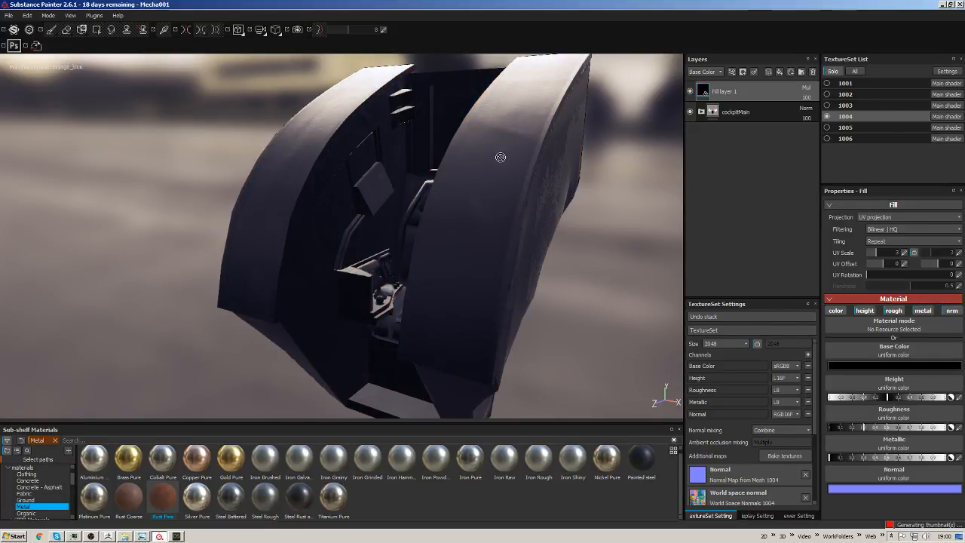
# Add a black mask to Fill layer 1.
pyautogui.rightClick(751, 92)
pyautogui.click(737, 77)
pyautogui.click(743, 71)
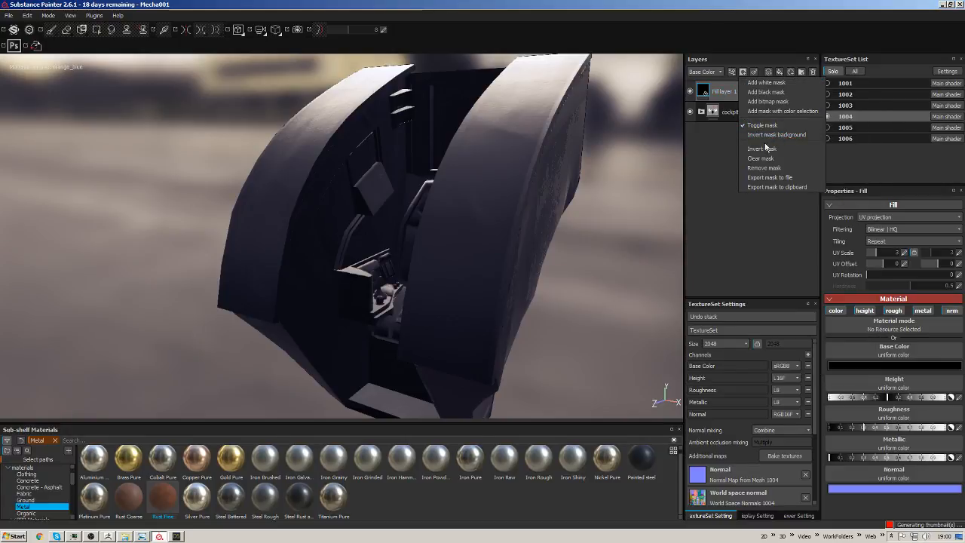
pyautogui.click(767, 91)
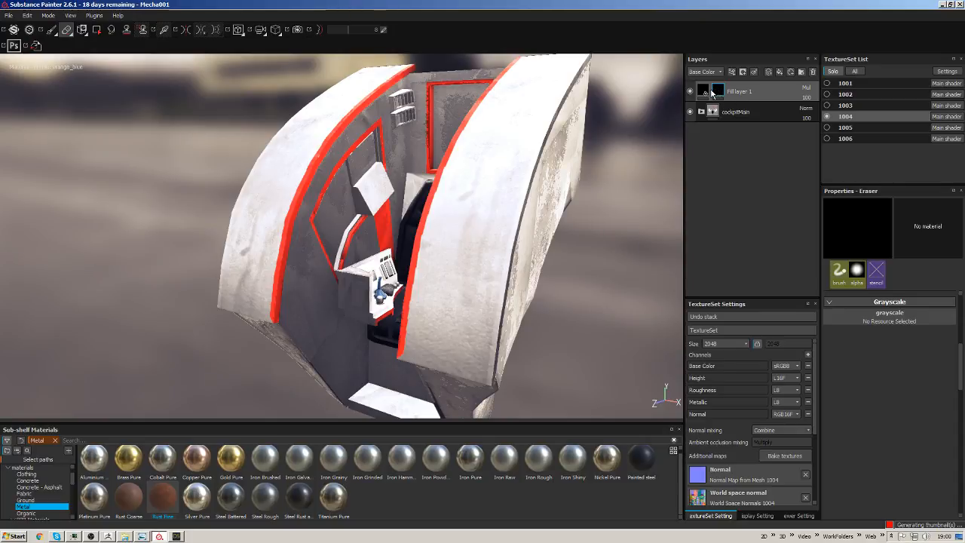
# Add an MG Dirt generator to the mask of Fill layer 1.
pyautogui.rightClick(715, 92)
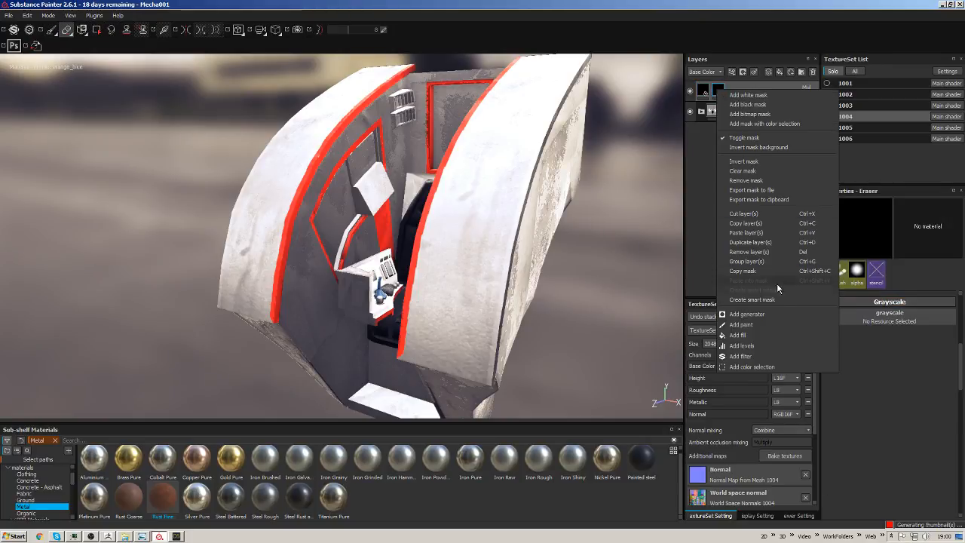
pyautogui.click(776, 315)
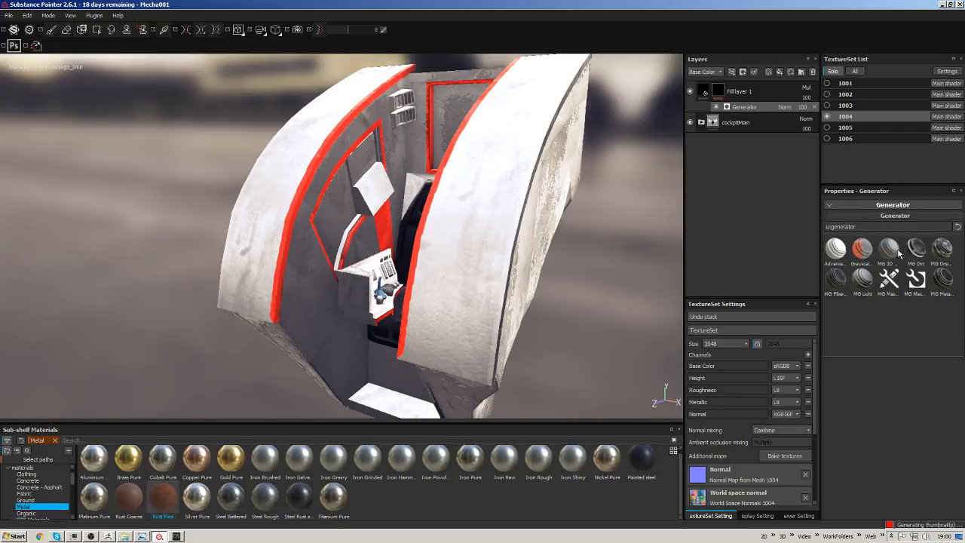
pyautogui.click(918, 249)
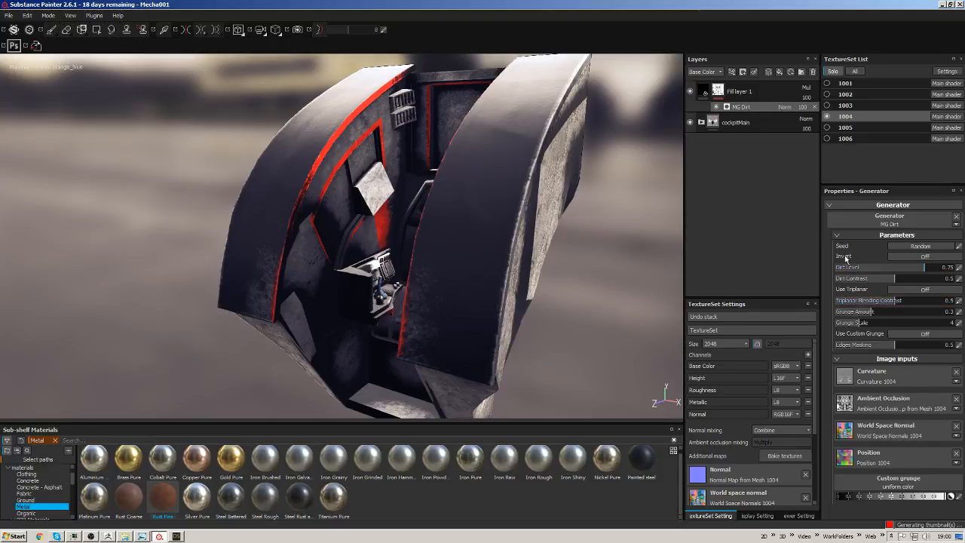
# Lower the MG Dirt generator's Dirt Level to 0.58 and check the dirt around the cockpit.
pyautogui.keyDown('alt'); pyautogui.moveTo(458, 215); pyautogui.dragTo(594, 232); pyautogui.keyUp('alt')
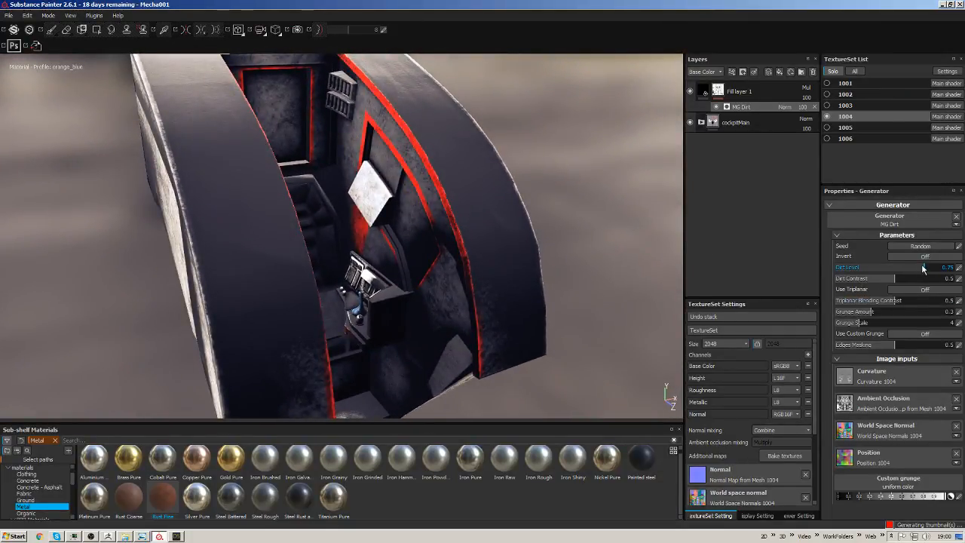
pyautogui.moveTo(924, 269); pyautogui.dragTo(905, 266)
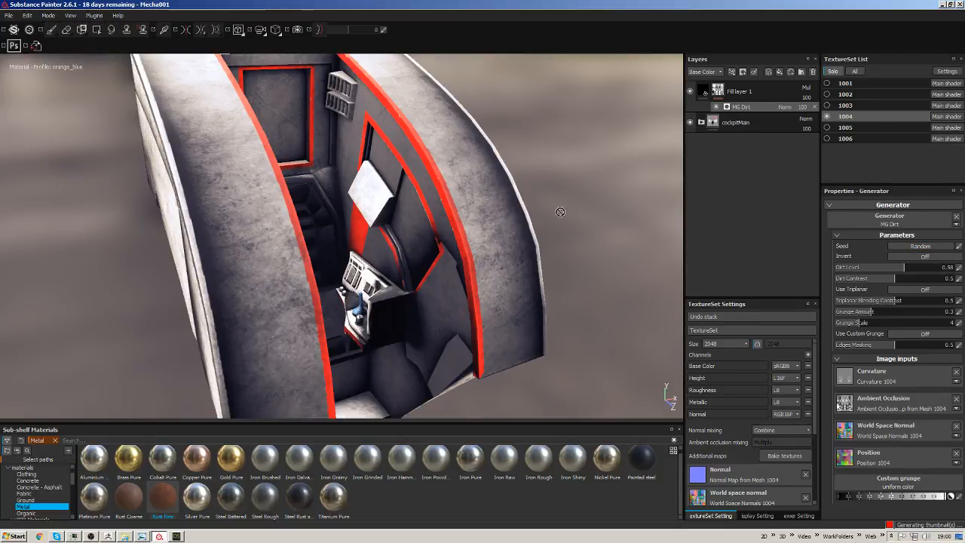
pyautogui.keyDown('alt'); pyautogui.moveTo(585, 233); pyautogui.dragTo(460, 269); pyautogui.keyUp('alt')
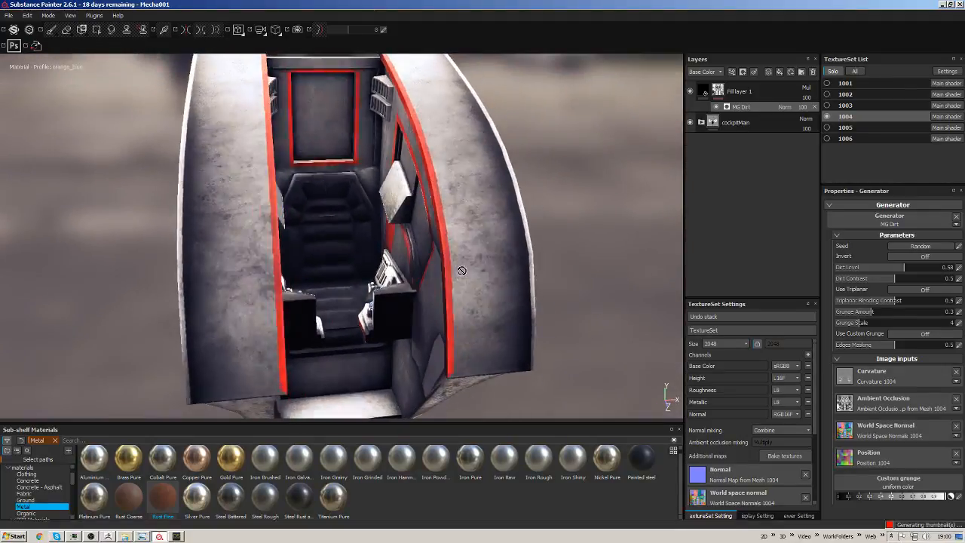
pyautogui.keyDown('alt'); pyautogui.moveTo(461, 269); pyautogui.dragTo(461, 235, button='right'); pyautogui.keyUp('alt')
pyautogui.keyDown('alt'); pyautogui.moveTo(461, 234); pyautogui.dragTo(322, 312); pyautogui.keyUp('alt')
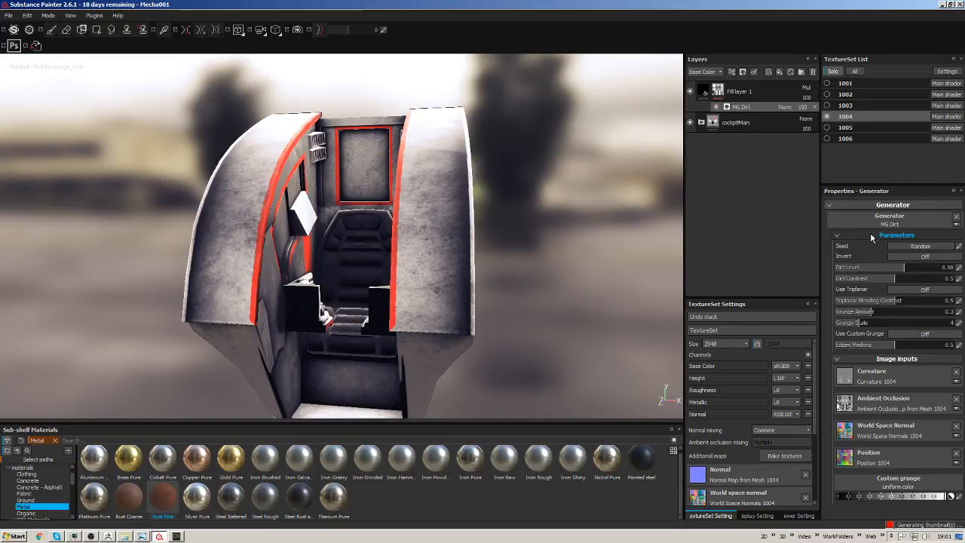
# Turn on Use Triplanar for the MG Dirt generator and check the cockpit's outer side.
pyautogui.click(875, 237)
pyautogui.click(867, 248)
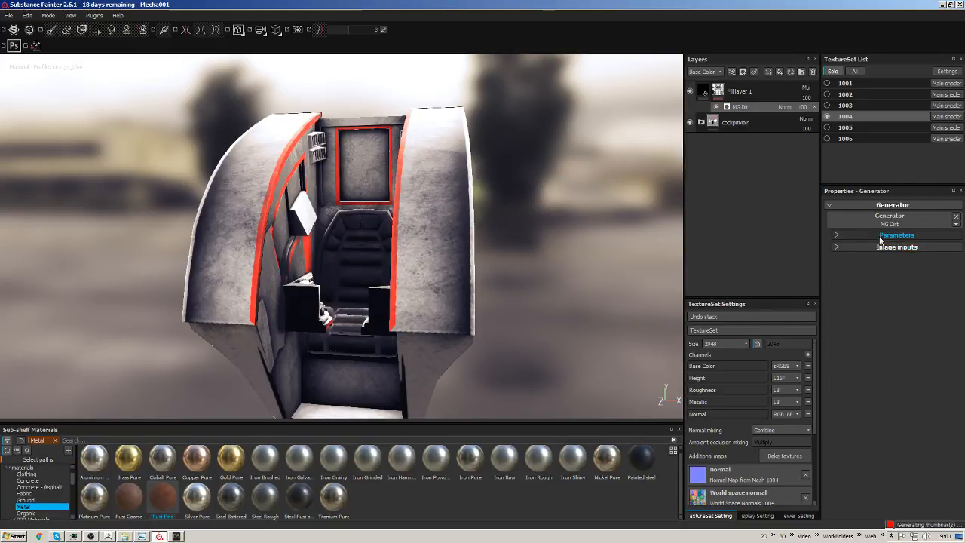
pyautogui.click(879, 234)
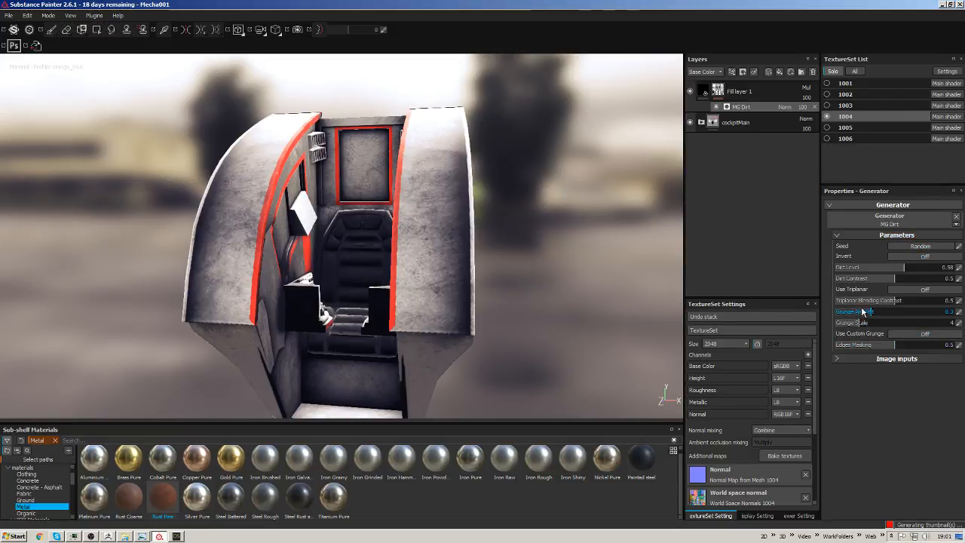
pyautogui.click(917, 289)
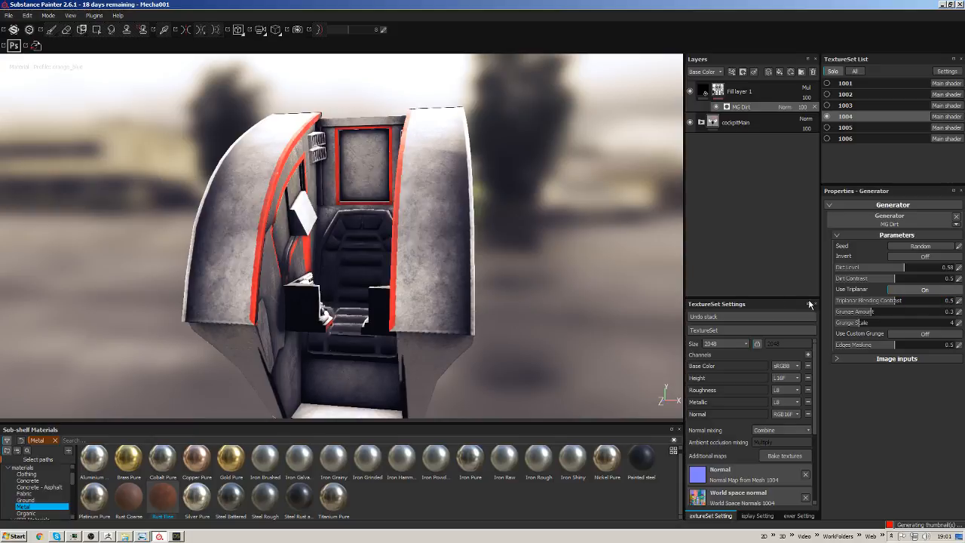
pyautogui.moveTo(538, 235)
pyautogui.keyDown('alt'); pyautogui.mouseDown()
pyautogui.moveTo(460, 254)
pyautogui.moveTo(555, 241)
pyautogui.moveTo(535, 247)
pyautogui.mouseUp(); pyautogui.keyUp('alt')
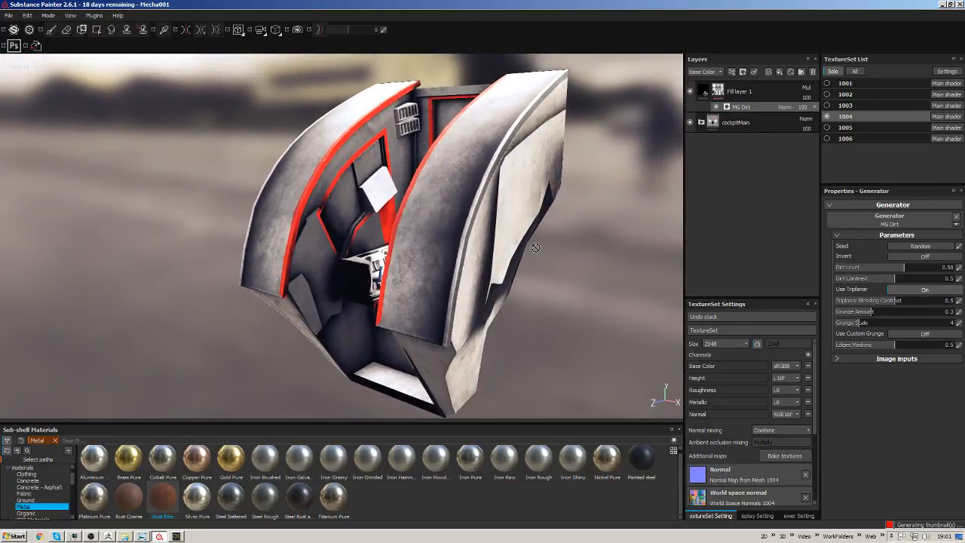
# Set the MG Dirt generator's Dirt Level to 0.48 and Dirt Contrast to 0.58, keeping Invert off.
pyautogui.click(921, 258)
pyautogui.click(921, 258)
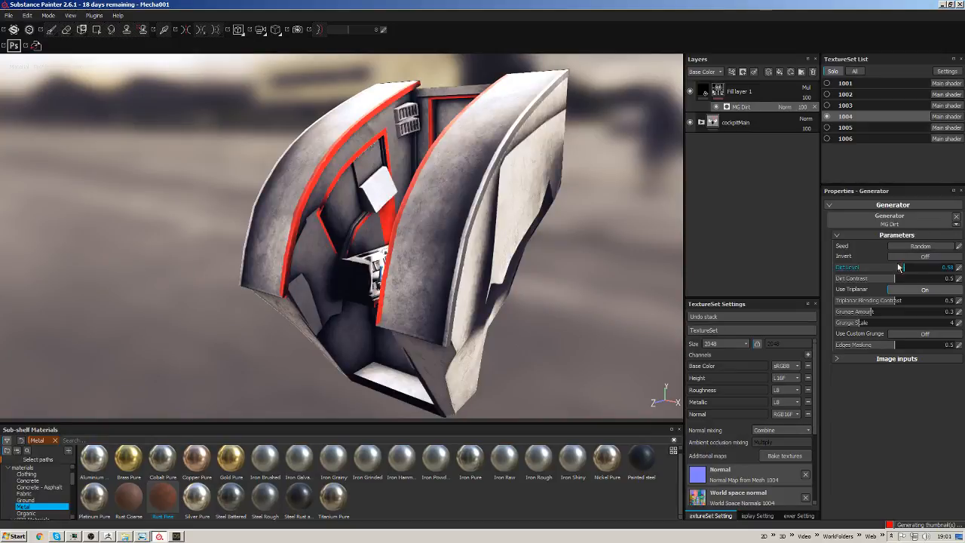
pyautogui.moveTo(884, 280)
pyautogui.mouseDown()
pyautogui.moveTo(841, 279)
pyautogui.moveTo(929, 279)
pyautogui.moveTo(847, 268)
pyautogui.moveTo(894, 269)
pyautogui.mouseUp()
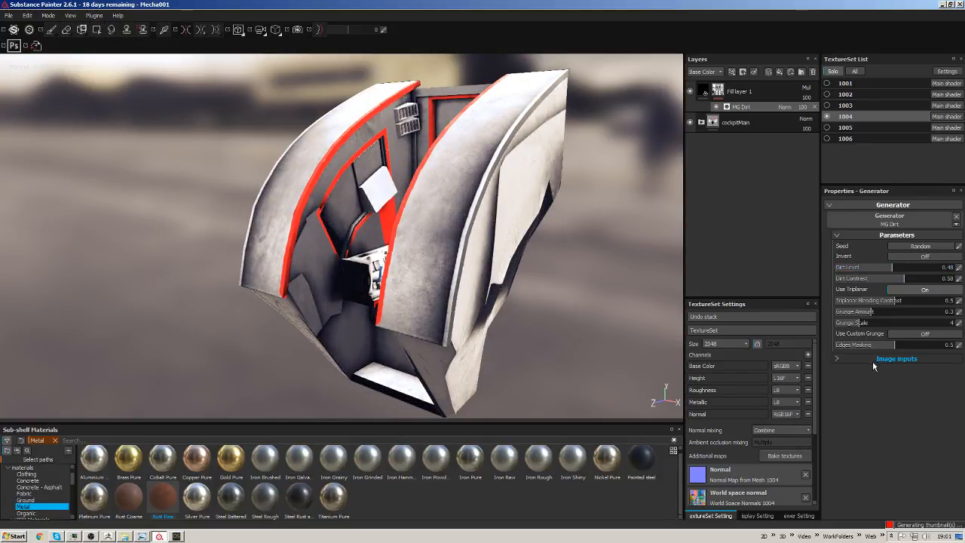
# Try the MG Dirt generator without its ambient occlusion map and undo the removal.
pyautogui.click(836, 358)
pyautogui.keyDown('alt'); pyautogui.moveTo(543, 220); pyautogui.dragTo(495, 142); pyautogui.keyUp('alt')
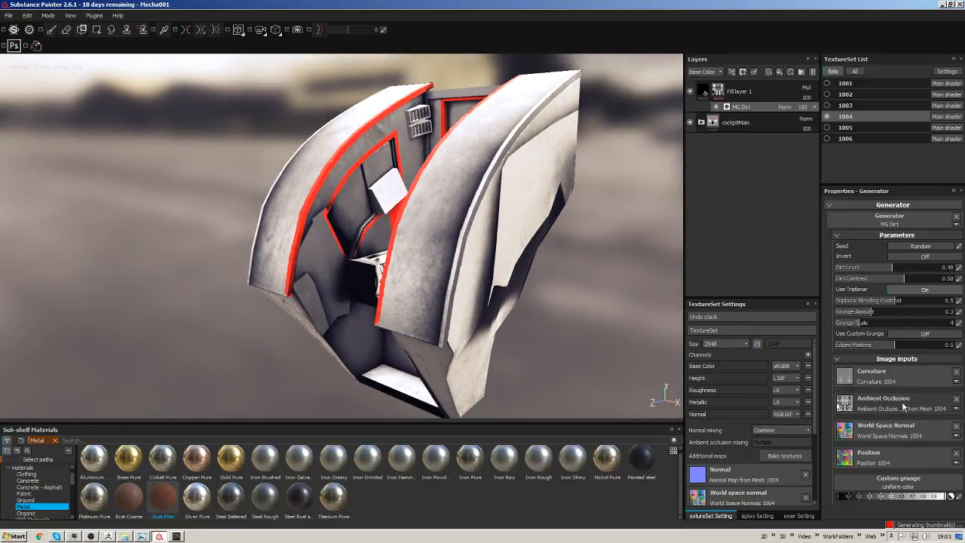
pyautogui.click(957, 404)
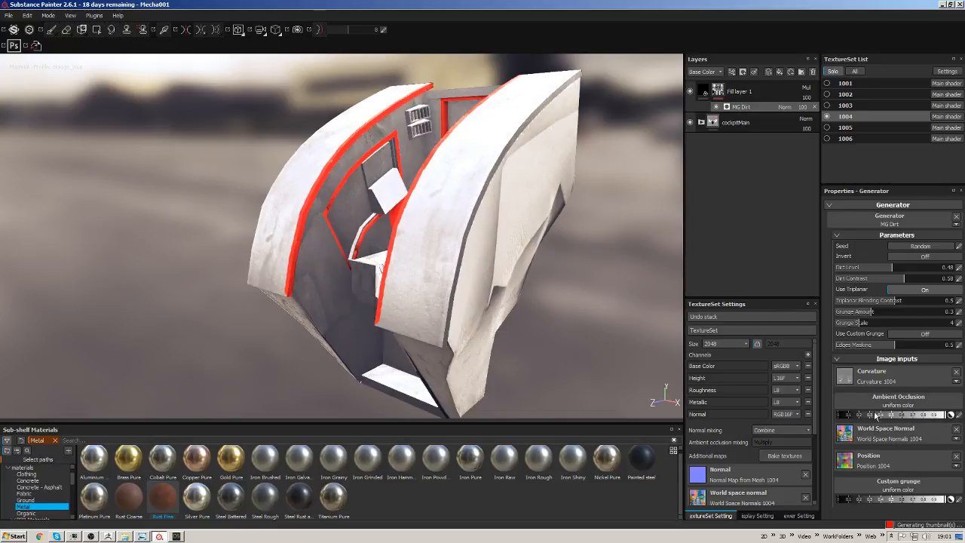
pyautogui.keyDown('alt'); pyautogui.moveTo(543, 286); pyautogui.dragTo(638, 291); pyautogui.keyUp('alt')
pyautogui.hotkey('ctrl', 'z')
pyautogui.keyDown('alt'); pyautogui.moveTo(578, 291); pyautogui.dragTo(453, 300); pyautogui.keyUp('alt')
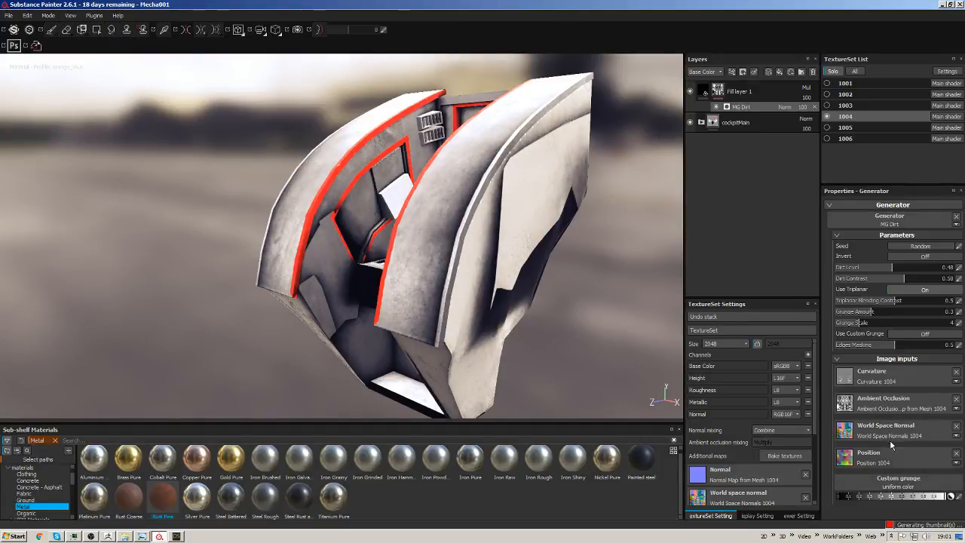
pyautogui.click(957, 408)
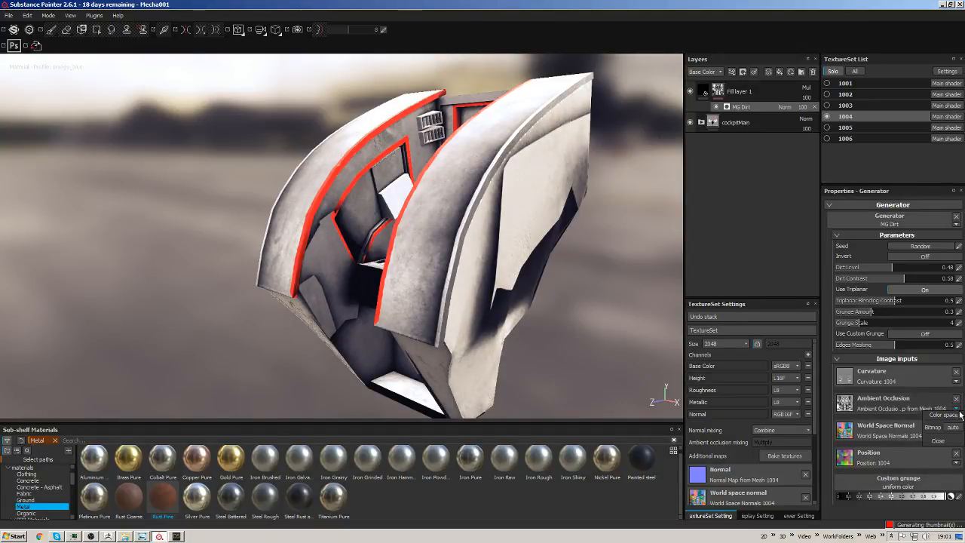
pyautogui.click(828, 358)
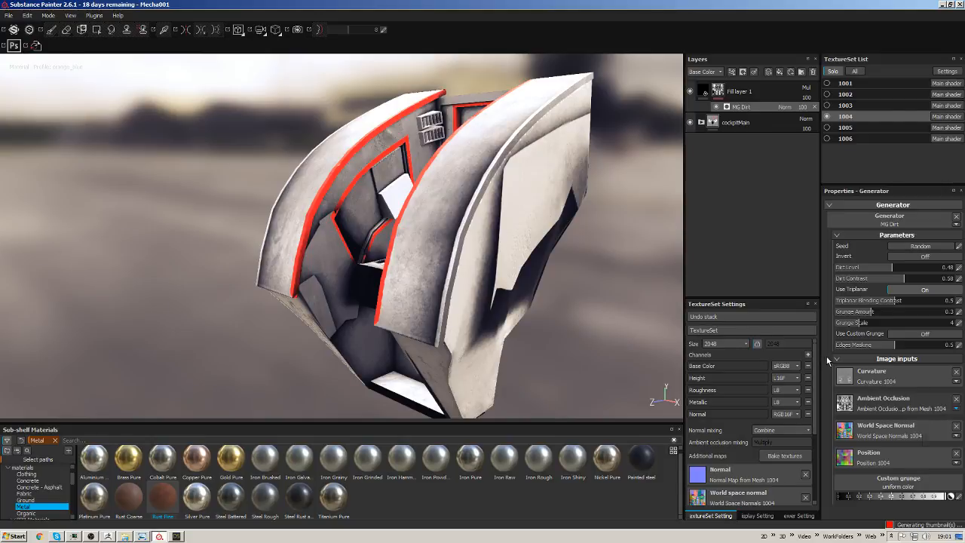
pyautogui.click(952, 497)
pyautogui.click(952, 497)
pyautogui.keyDown('alt'); pyautogui.moveTo(489, 273); pyautogui.dragTo(522, 268); pyautogui.keyUp('alt')
pyautogui.keyDown('alt'); pyautogui.moveTo(522, 268); pyautogui.dragTo(532, 212, button='right'); pyautogui.keyUp('alt')
pyautogui.keyDown('alt'); pyautogui.moveTo(533, 212); pyautogui.dragTo(541, 201); pyautogui.keyUp('alt')
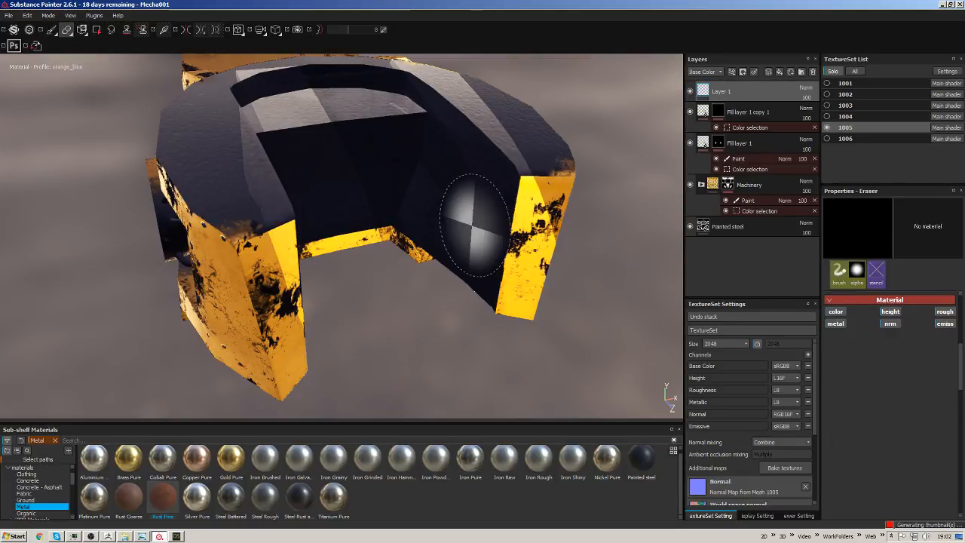
# Identify what Layer 1 in texture set 1005 contains by toggling its visibility, and rename it Rivets.
pyautogui.keyDown('alt'); pyautogui.moveTo(474, 225); pyautogui.dragTo(473, 151); pyautogui.keyUp('alt')
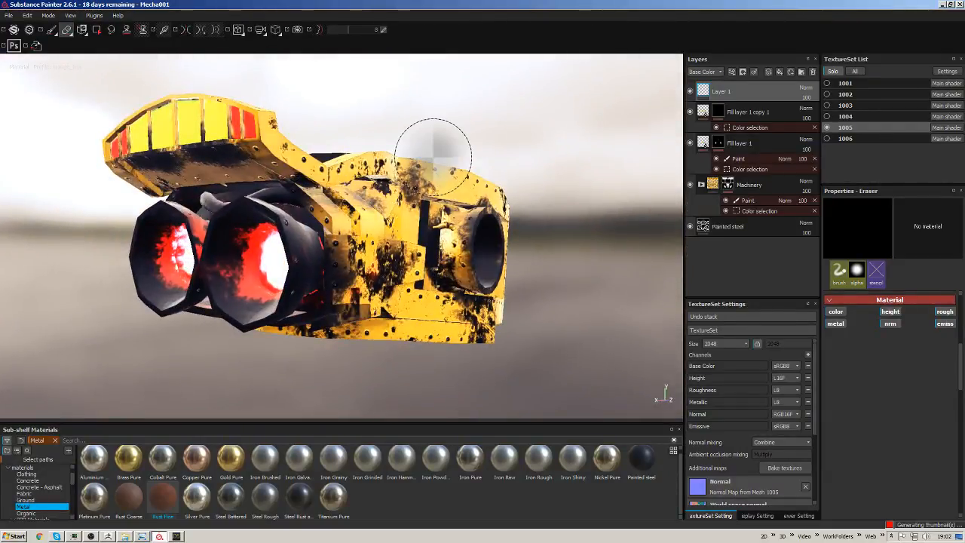
pyautogui.keyDown('alt'); pyautogui.moveTo(657, 123); pyautogui.dragTo(515, 164); pyautogui.keyUp('alt')
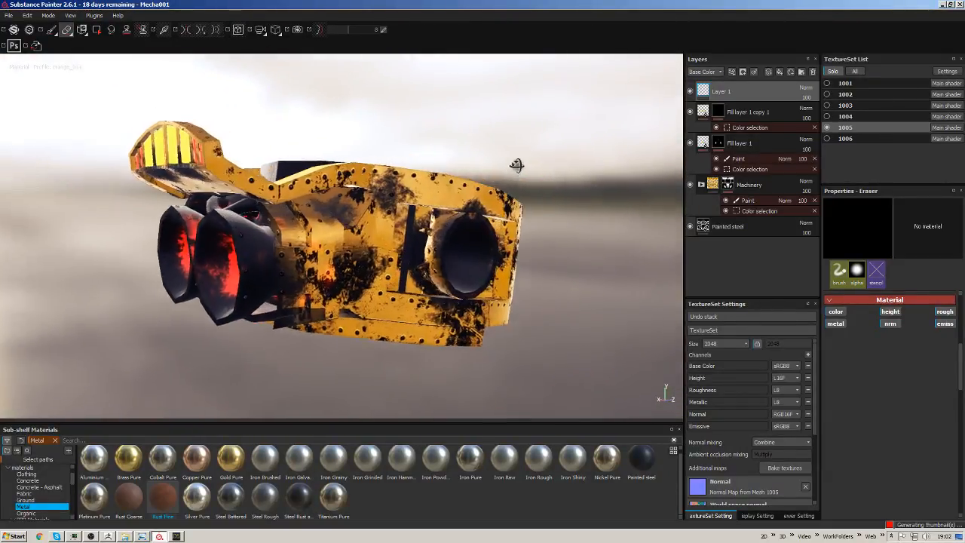
pyautogui.keyDown('alt'); pyautogui.moveTo(637, 121); pyautogui.dragTo(596, 153); pyautogui.keyUp('alt')
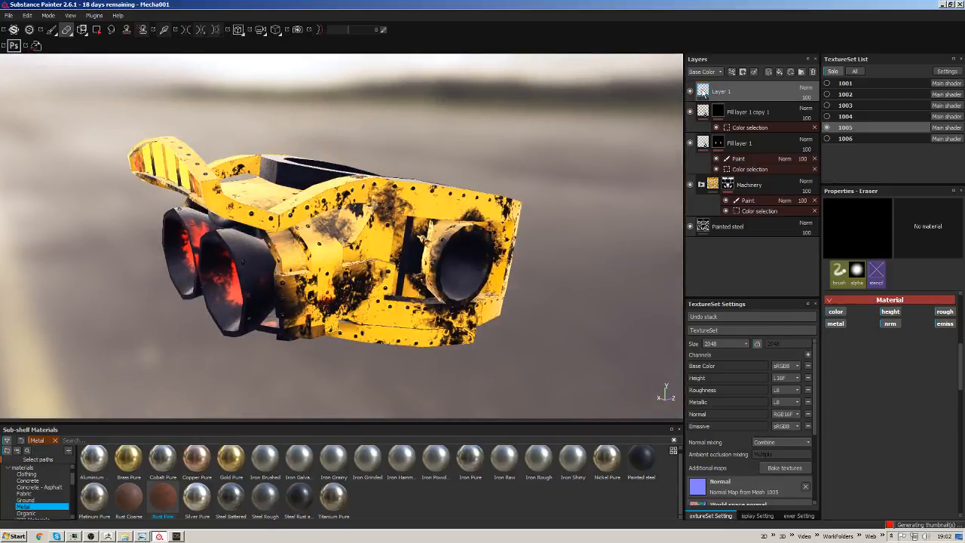
pyautogui.click(689, 90)
pyautogui.keyDown('alt'); pyautogui.moveTo(642, 123); pyautogui.dragTo(608, 127); pyautogui.keyUp('alt')
pyautogui.click(689, 90)
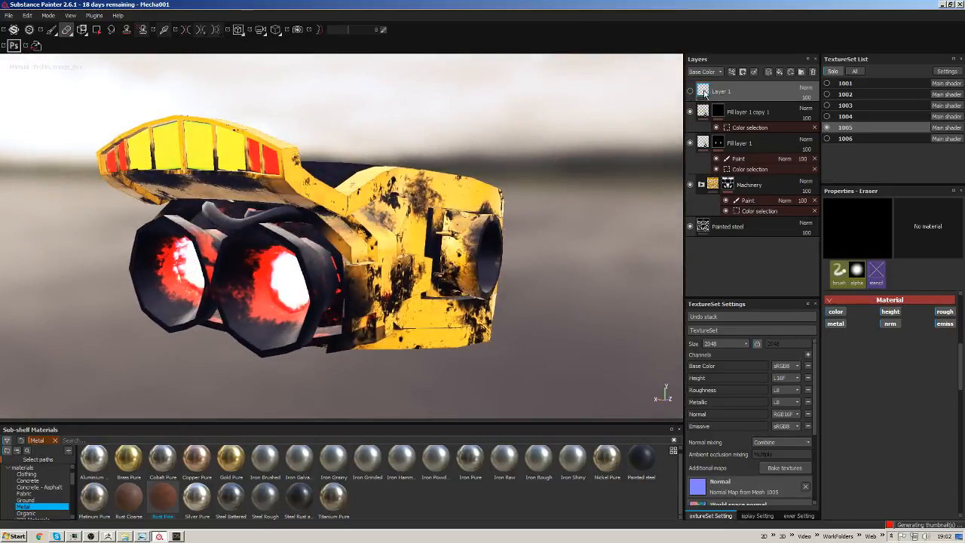
pyautogui.doubleClick(722, 92)
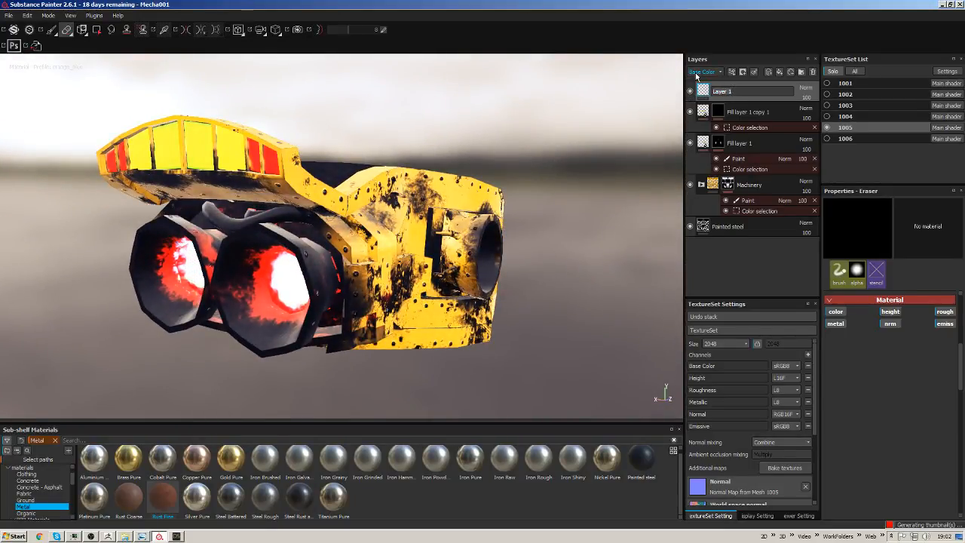
pyautogui.write('Rivet')
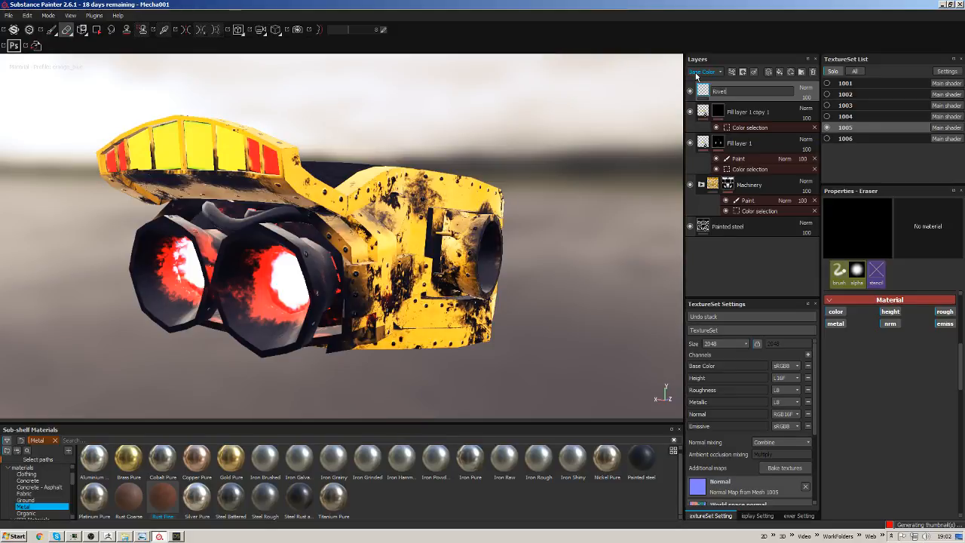
pyautogui.write('s')
pyautogui.press('Return')
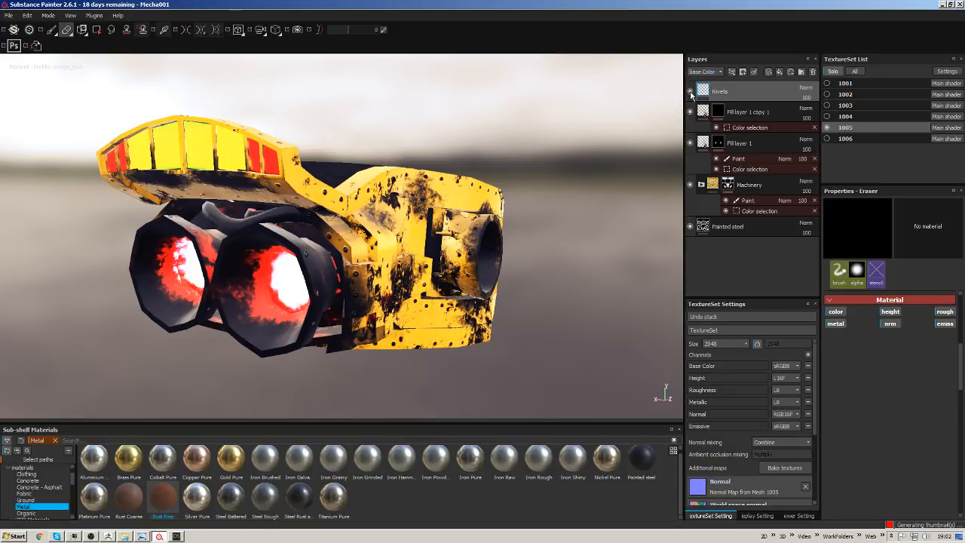
# Check Fill layer 1 copy 1 by toggling its visibility, and rename it Emissives.
pyautogui.click(690, 112)
pyautogui.click(691, 112)
pyautogui.doubleClick(749, 112)
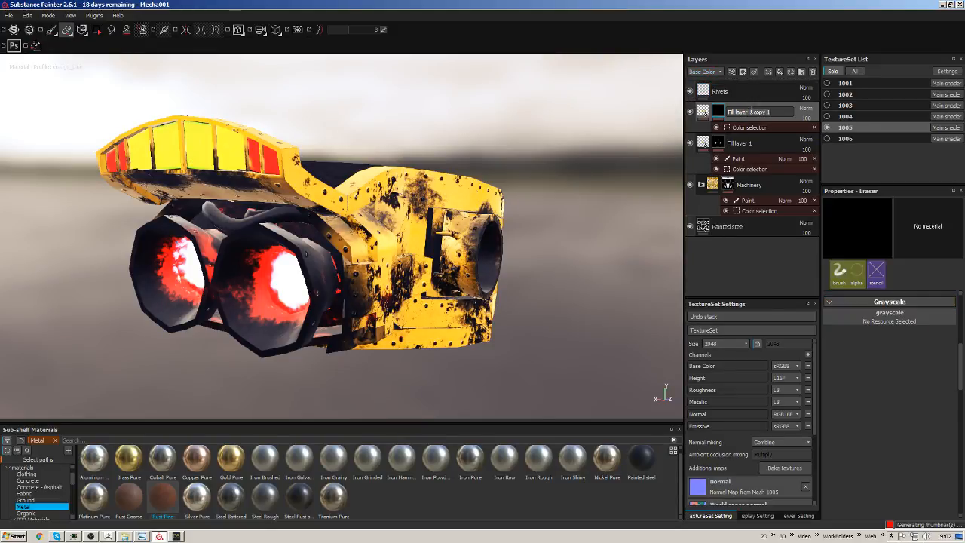
pyautogui.moveTo(773, 111); pyautogui.dragTo(641, 106)
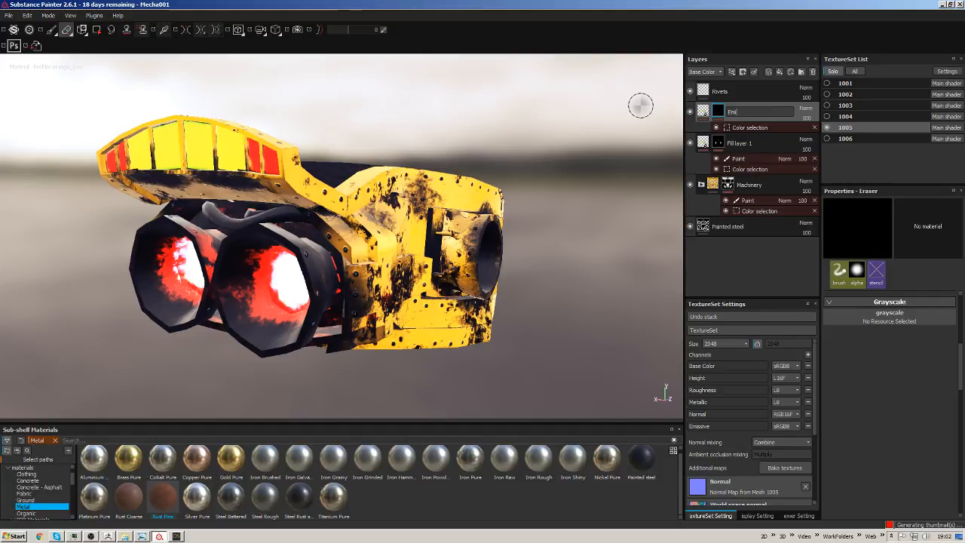
pyautogui.press('Return')
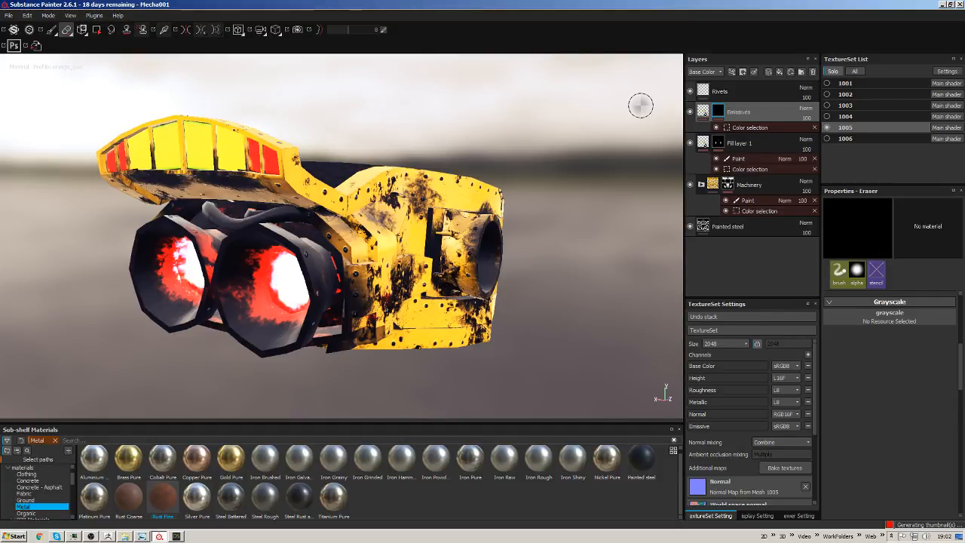
# Check Fill layer 1 in texture set 1005 by toggling its visibility, and rename it EnginePorts.
pyautogui.click(701, 144)
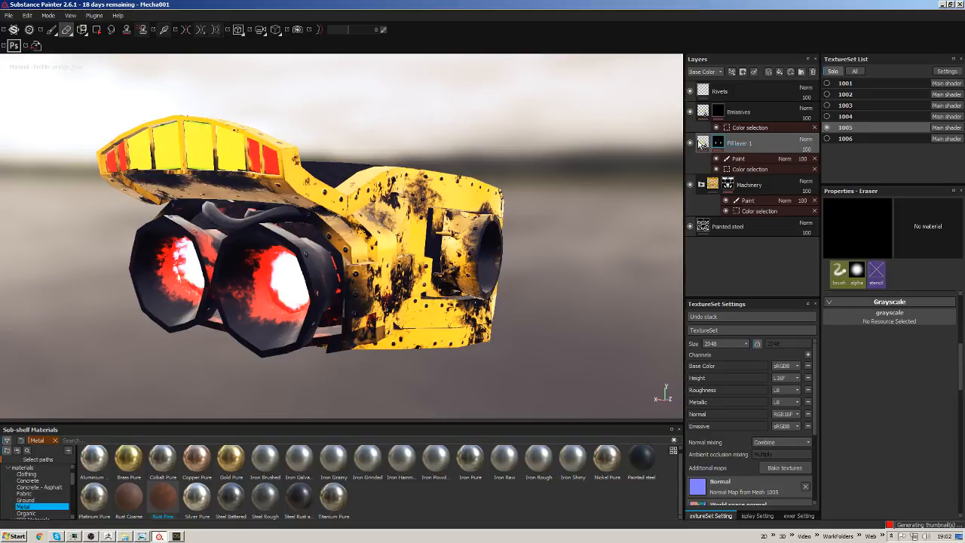
pyautogui.click(689, 144)
pyautogui.click(690, 144)
pyautogui.doubleClick(740, 143)
pyautogui.write('E')
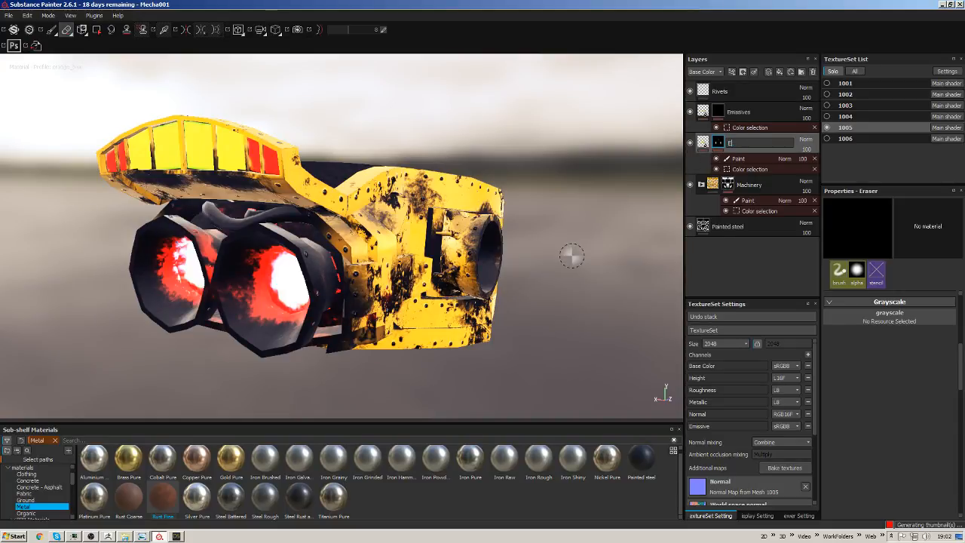
pyautogui.write('nginePorts')
pyautogui.press('Return')
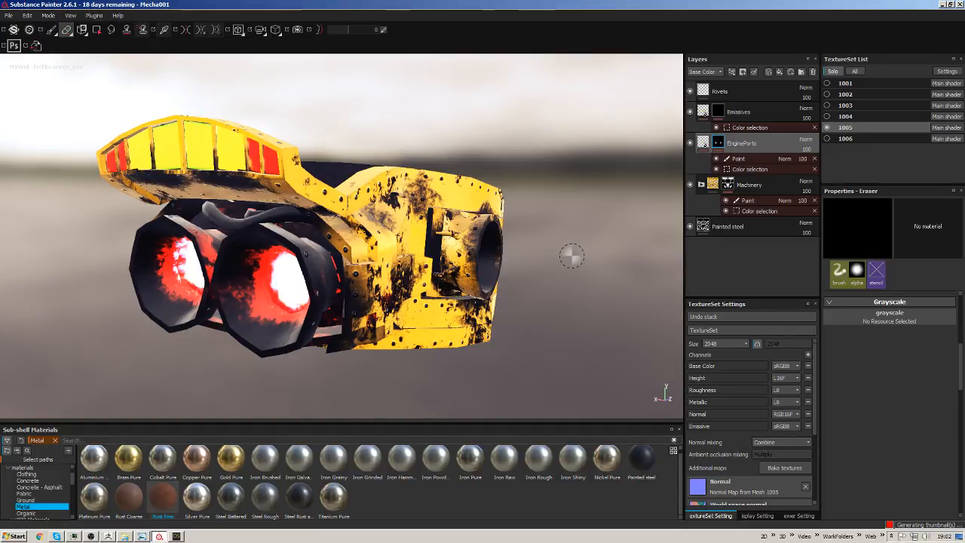
# Check what the Machinery and Painted steel layers contribute by toggling each one's visibility.
pyautogui.click(690, 185)
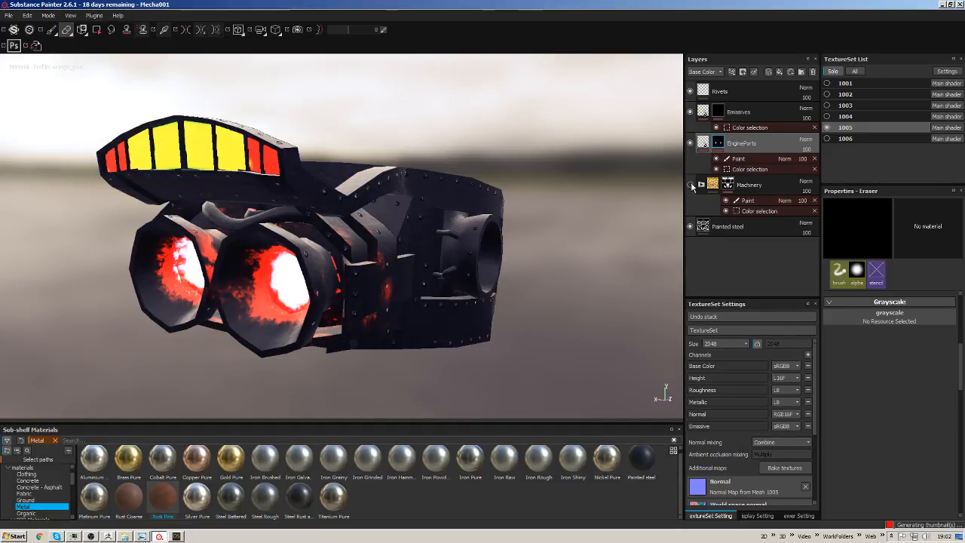
pyautogui.click(690, 185)
pyautogui.click(690, 227)
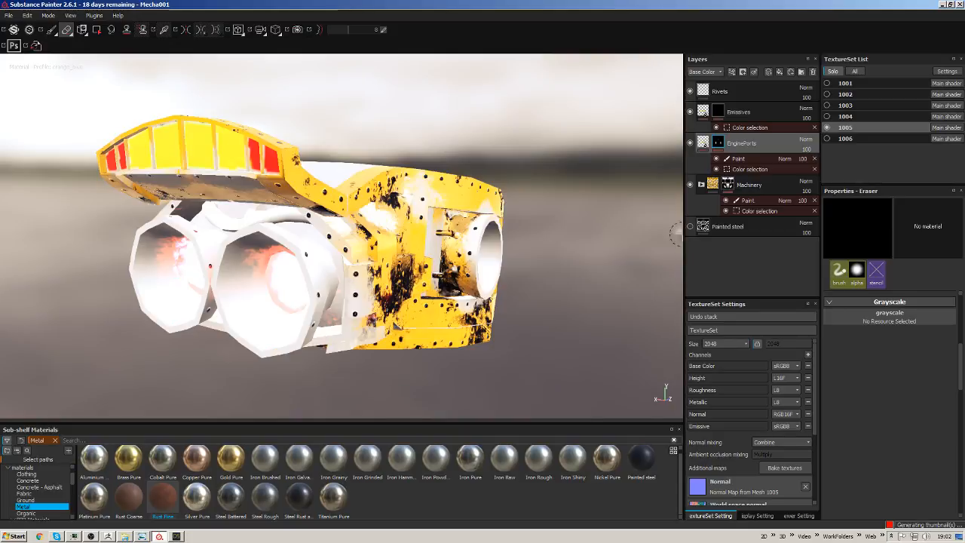
pyautogui.click(690, 226)
# Group the Machinery and Painted steel layers into a new folder below EnginePorts and collapse it.
pyautogui.doubleClick(758, 186)
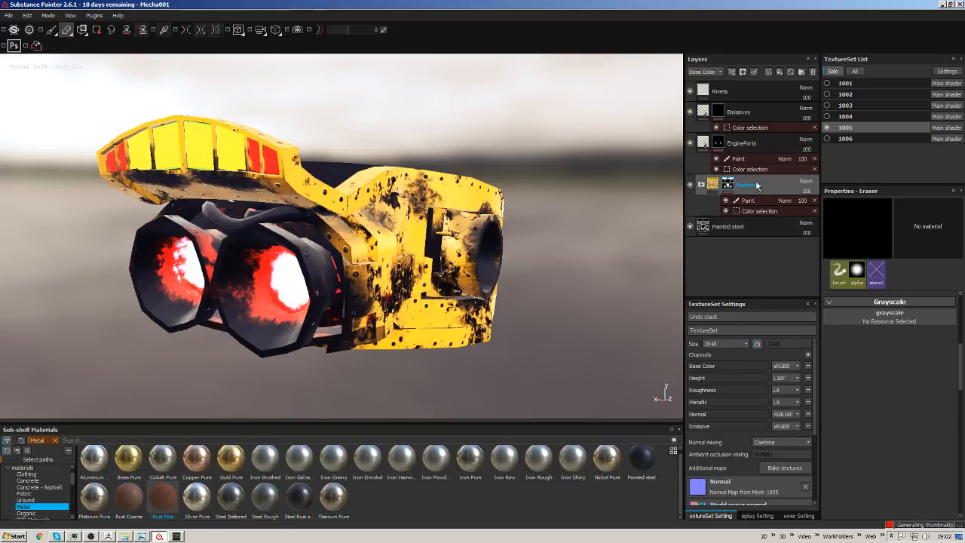
pyautogui.click(801, 72)
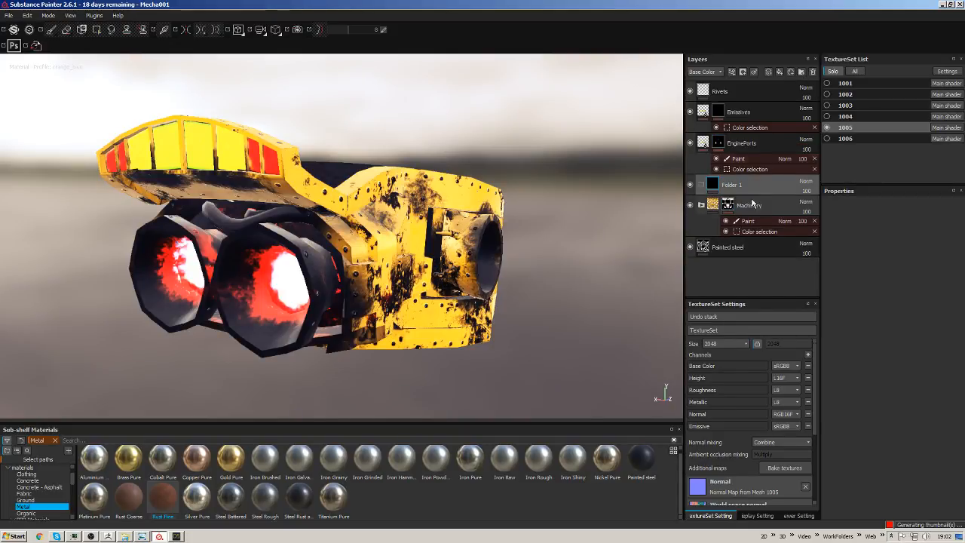
pyautogui.keyDown('shift'); pyautogui.click(752, 251); pyautogui.keyUp('shift')
pyautogui.moveTo(752, 251); pyautogui.dragTo(740, 186)
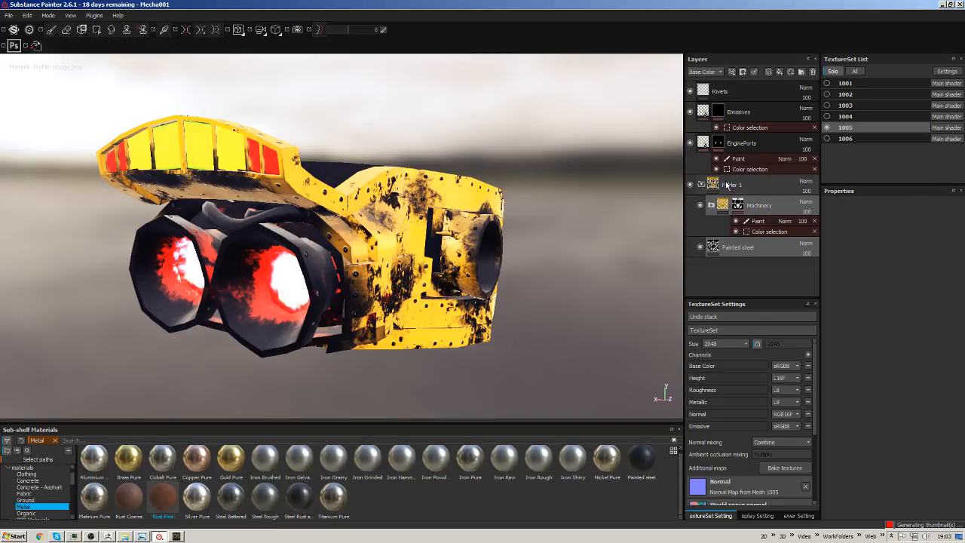
pyautogui.click(702, 185)
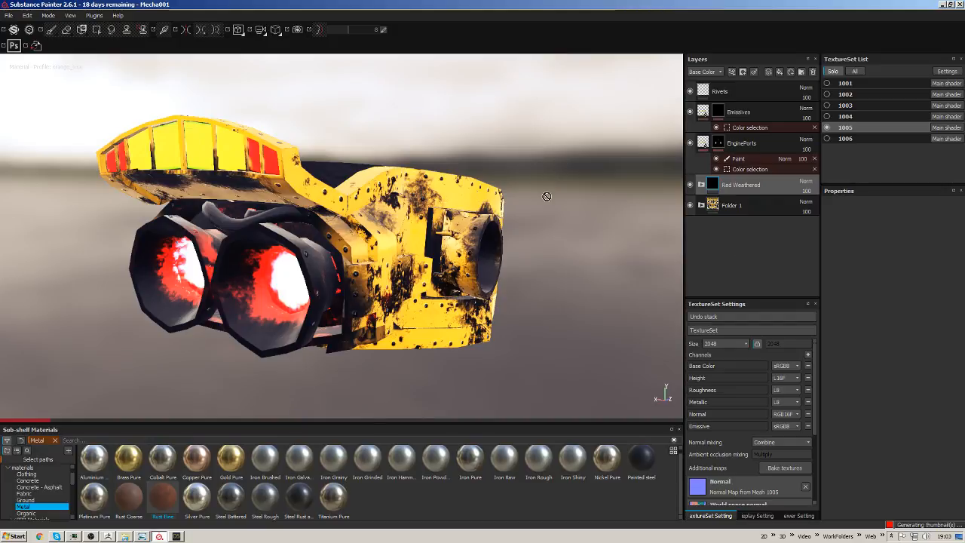
# Remove the blue ID colour from the color selection on the PaintedSteel folder inside Red Weathered.
pyautogui.keyDown('alt'); pyautogui.moveTo(566, 213); pyautogui.dragTo(543, 212); pyautogui.keyUp('alt')
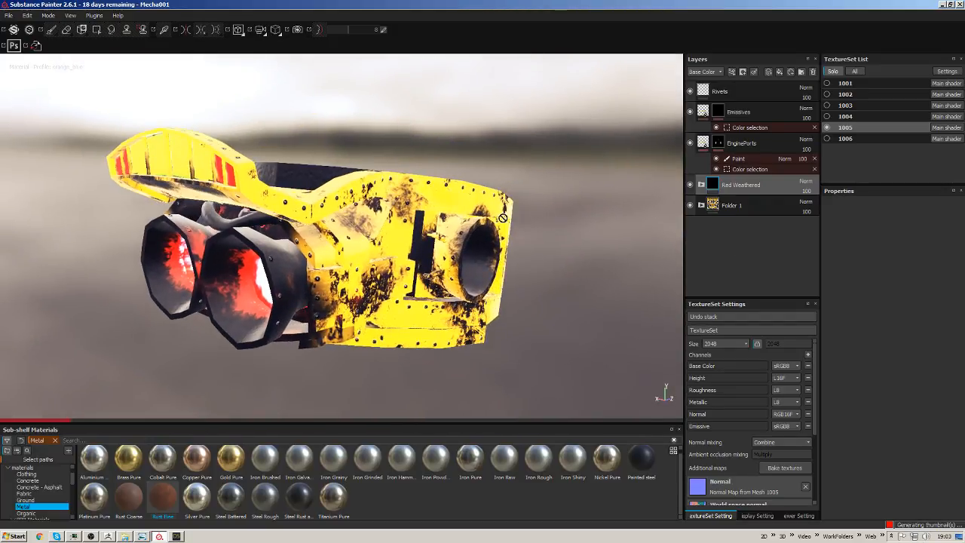
pyautogui.keyDown('alt'); pyautogui.moveTo(460, 233); pyautogui.dragTo(488, 229, button='middle'); pyautogui.keyUp('alt')
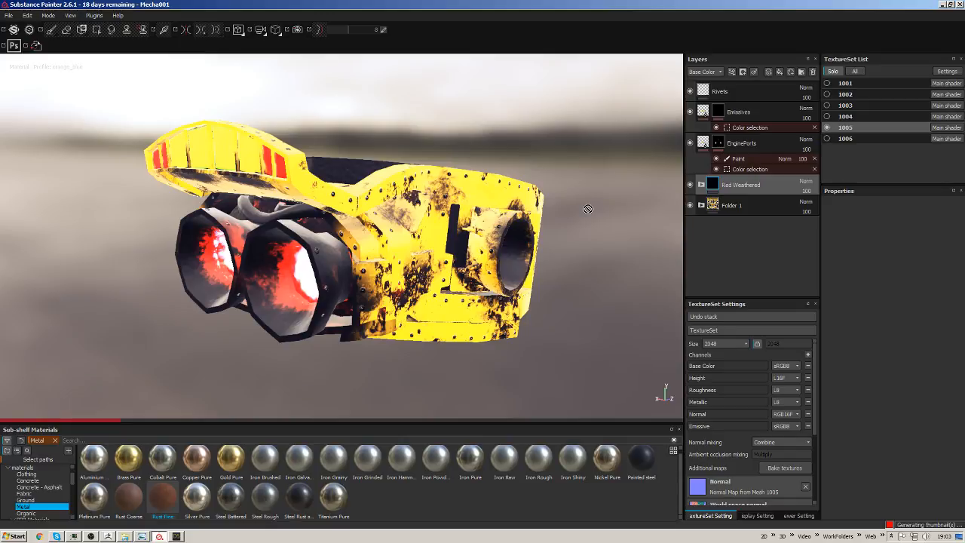
pyautogui.click(702, 185)
pyautogui.scroll(-3, 807, 211)
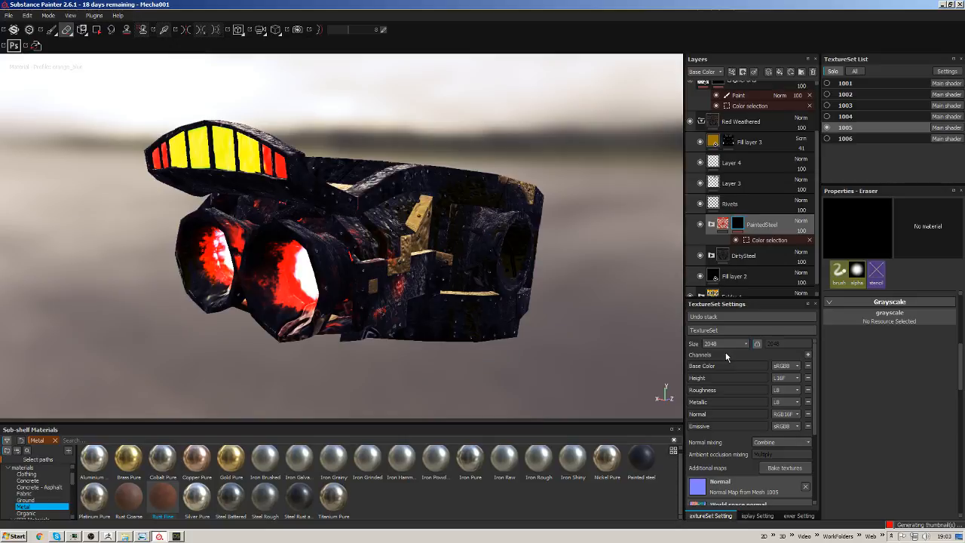
pyautogui.moveTo(596, 216)
pyautogui.keyDown('alt'); pyautogui.mouseDown()
pyautogui.moveTo(588, 245)
pyautogui.moveTo(561, 229)
pyautogui.mouseUp(); pyautogui.keyUp('alt')
pyautogui.click(769, 240)
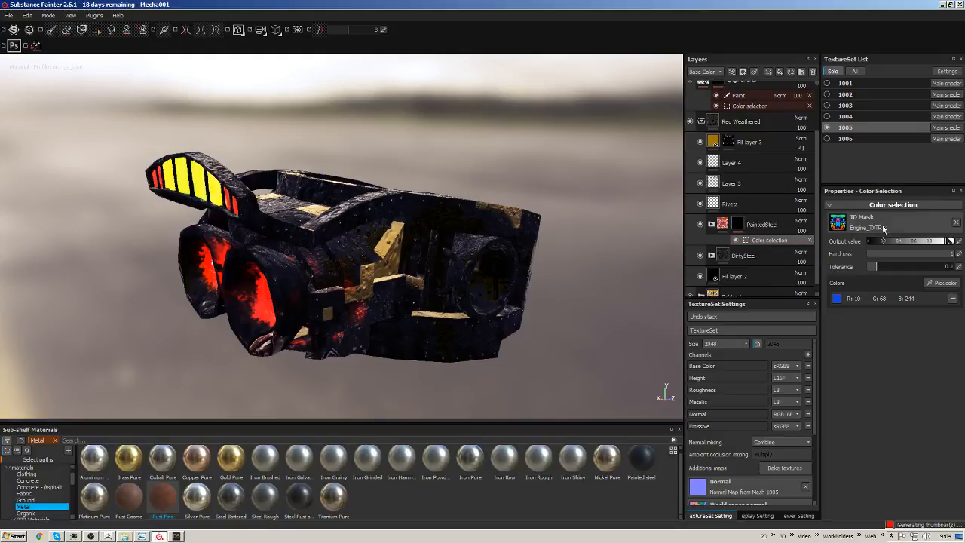
pyautogui.click(953, 298)
# Pick the engine body's green ID colour for the PaintedSteel mask and hide Rivets, Layer 3, Layer 4 and Fill layer 3.
pyautogui.click(944, 283)
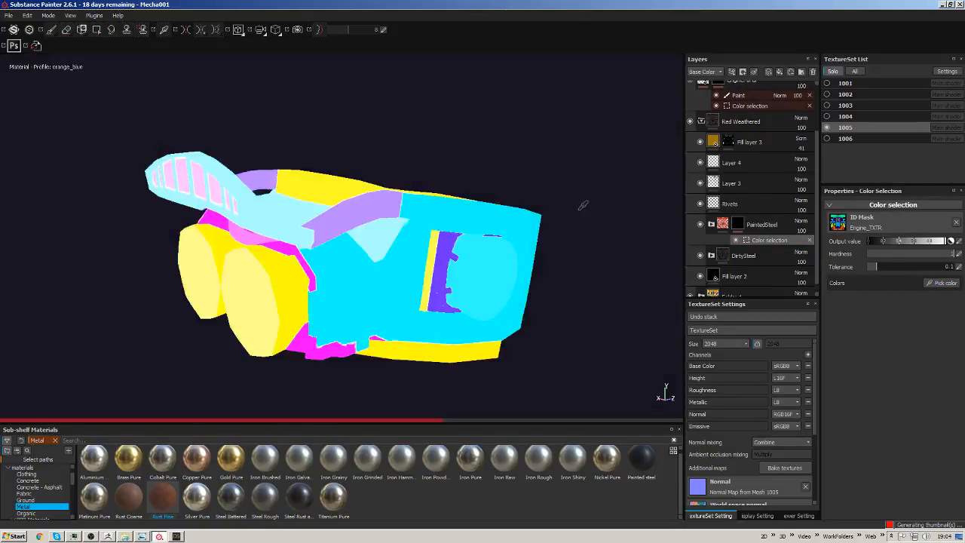
pyautogui.click(581, 207)
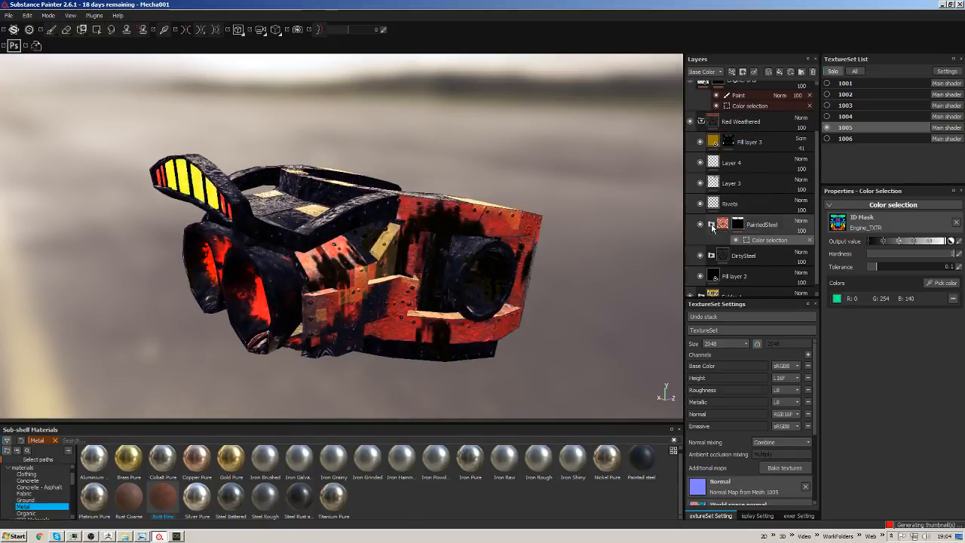
pyautogui.click(700, 183)
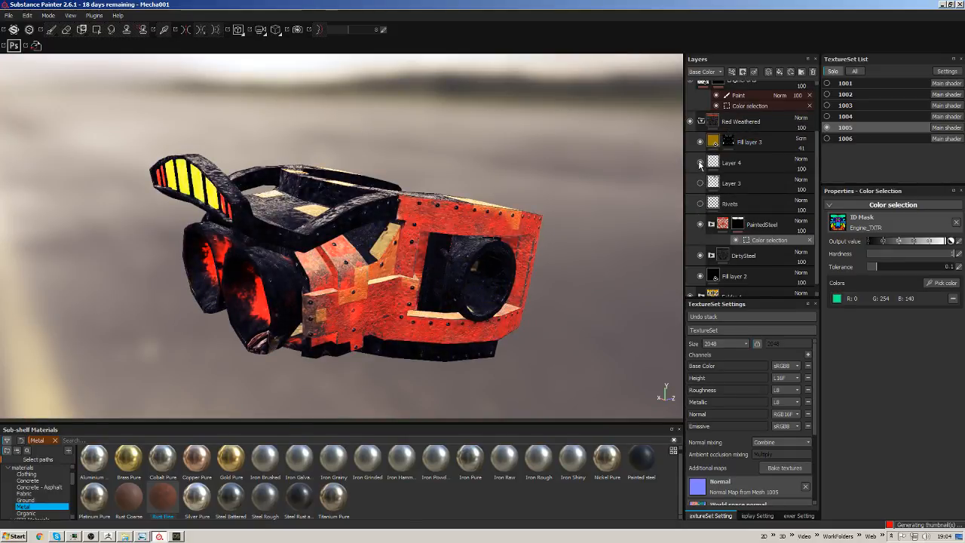
pyautogui.click(701, 142)
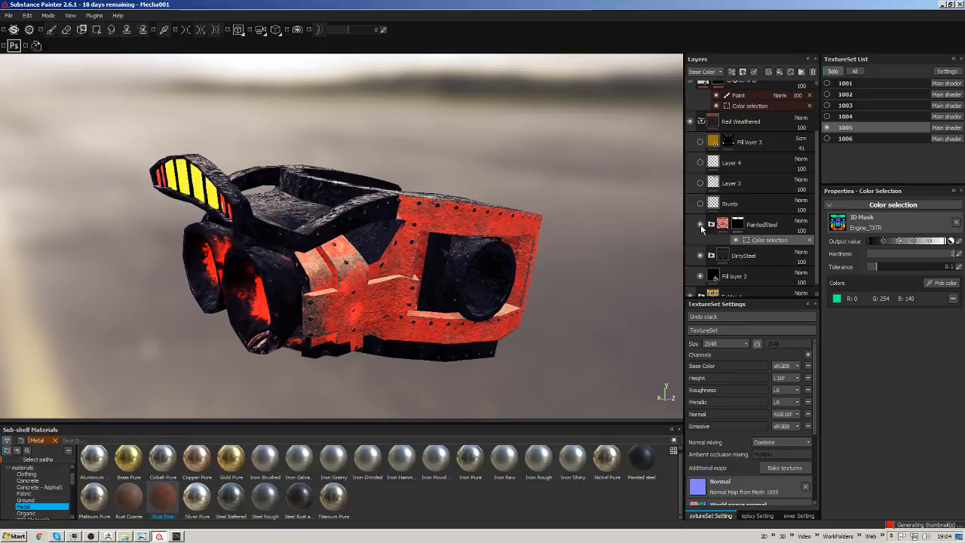
# Add the light blue, dark blue and yellow ID colours to the PaintedSteel color selection.
pyautogui.moveTo(519, 240)
pyautogui.keyDown('alt'); pyautogui.mouseDown()
pyautogui.moveTo(511, 218)
pyautogui.moveTo(493, 216)
pyautogui.moveTo(519, 225)
pyautogui.mouseUp(); pyautogui.keyUp('alt')
pyautogui.click(943, 284)
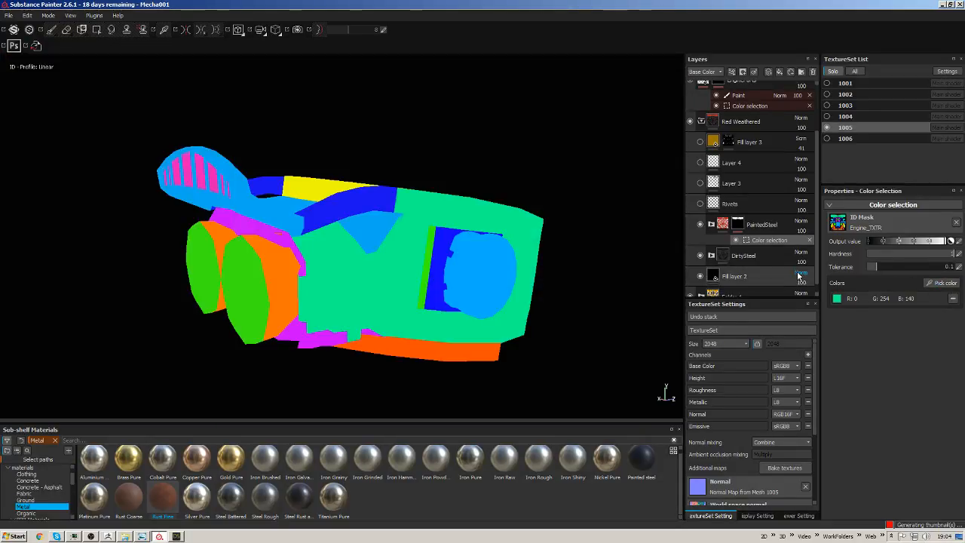
pyautogui.click(389, 225)
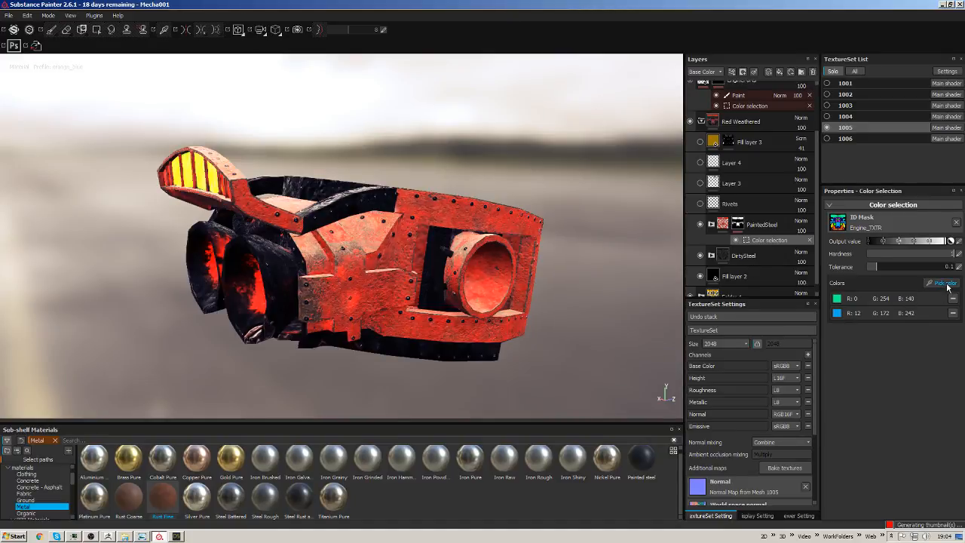
pyautogui.click(943, 284)
pyautogui.click(428, 204)
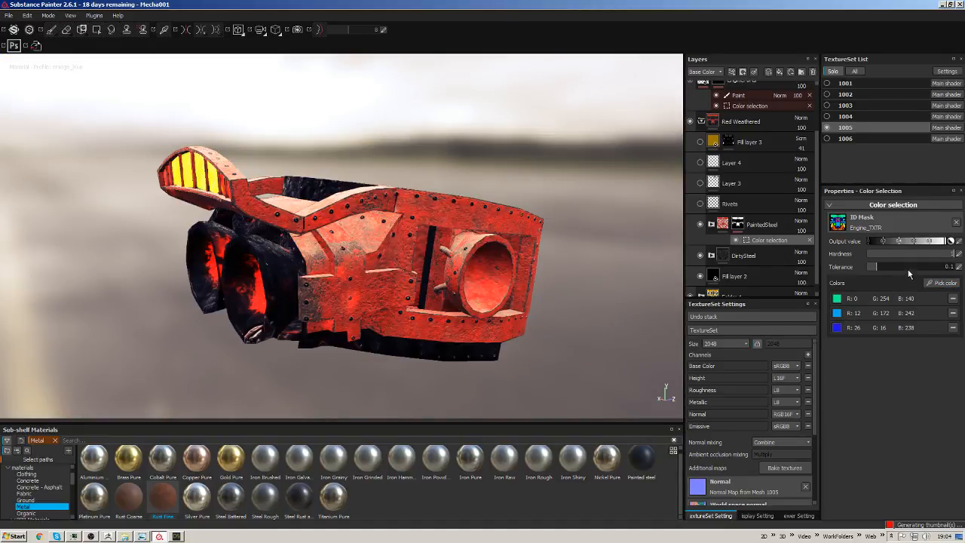
pyautogui.click(943, 284)
pyautogui.click(320, 182)
# Add the underside's orange and the inner machinery's magenta ID colours to the PaintedSteel color selection, and inspect the coverage.
pyautogui.keyDown('alt'); pyautogui.moveTo(483, 245); pyautogui.dragTo(618, 241); pyautogui.keyUp('alt')
pyautogui.click(943, 284)
pyautogui.click(579, 228)
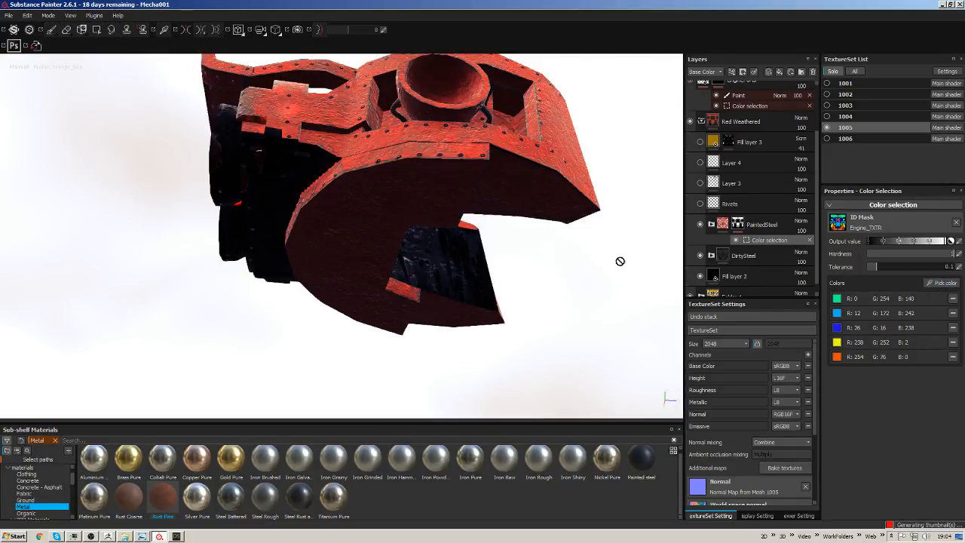
pyautogui.keyDown('alt'); pyautogui.moveTo(501, 170); pyautogui.dragTo(677, 295); pyautogui.keyUp('alt')
pyautogui.click(944, 282)
pyautogui.click(593, 289)
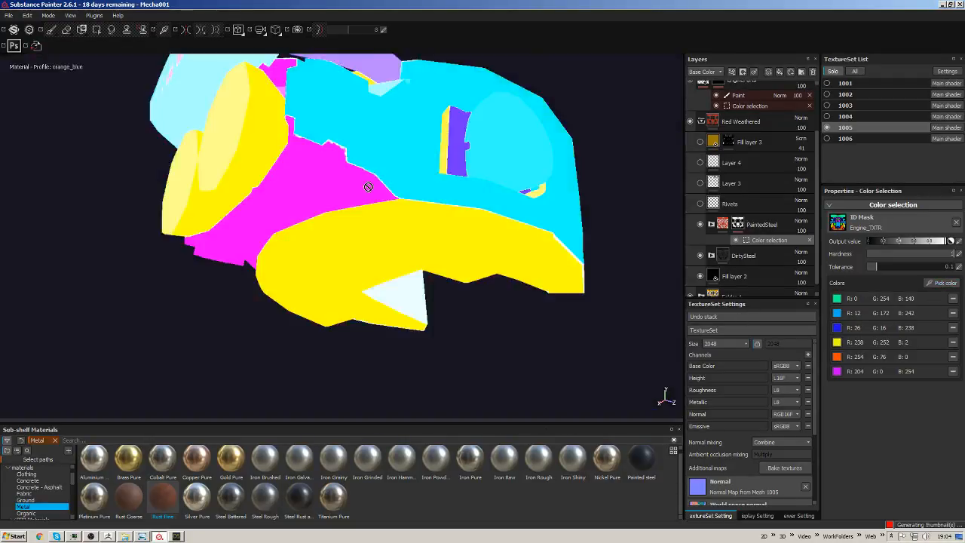
pyautogui.moveTo(594, 290)
pyautogui.keyDown('alt'); pyautogui.mouseDown()
pyautogui.moveTo(442, 241)
pyautogui.moveTo(471, 309)
pyautogui.moveTo(581, 264)
pyautogui.mouseUp(); pyautogui.keyUp('alt')
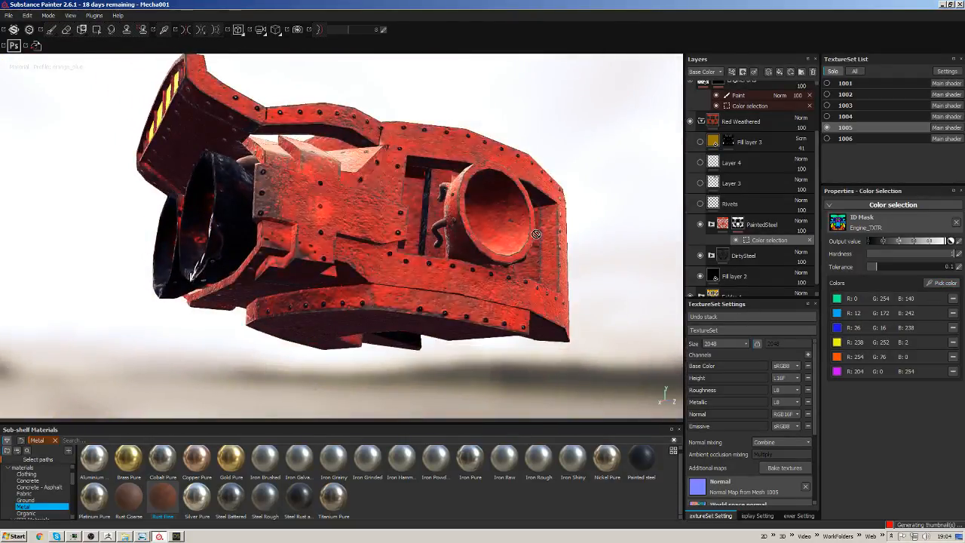
pyautogui.click(944, 283)
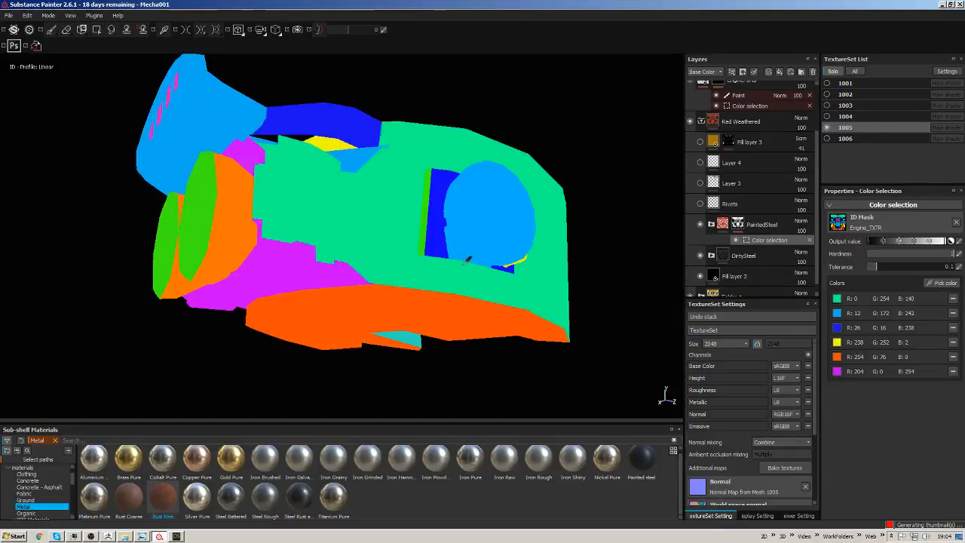
pyautogui.click(622, 262)
pyautogui.keyDown('alt'); pyautogui.moveTo(492, 261); pyautogui.dragTo(575, 281); pyautogui.keyUp('alt')
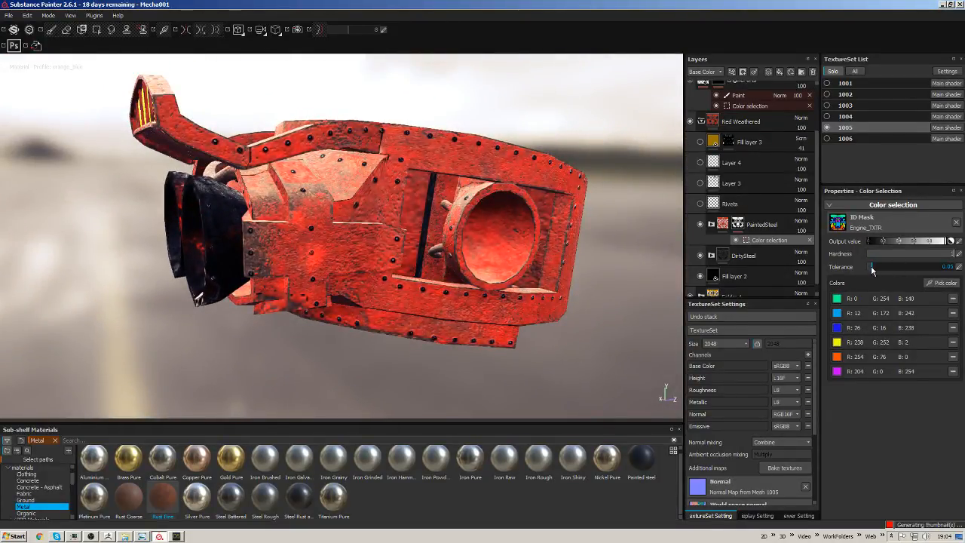
# Try a tolerance of 0.19 on the PaintedSteel color selection, and set it back to 0.05.
pyautogui.moveTo(872, 271); pyautogui.dragTo(883, 269)
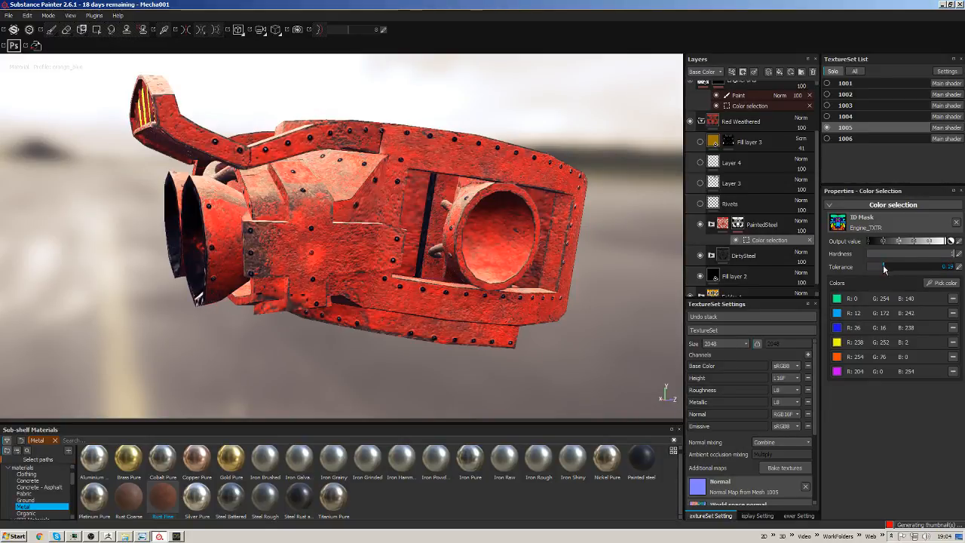
pyautogui.moveTo(519, 261)
pyautogui.keyDown('alt'); pyautogui.mouseDown()
pyautogui.moveTo(562, 259)
pyautogui.moveTo(518, 280)
pyautogui.moveTo(544, 277)
pyautogui.moveTo(513, 260)
pyautogui.mouseUp(); pyautogui.keyUp('alt')
pyautogui.scroll(-2, 519, 281)
pyautogui.moveTo(881, 269); pyautogui.dragTo(869, 268)
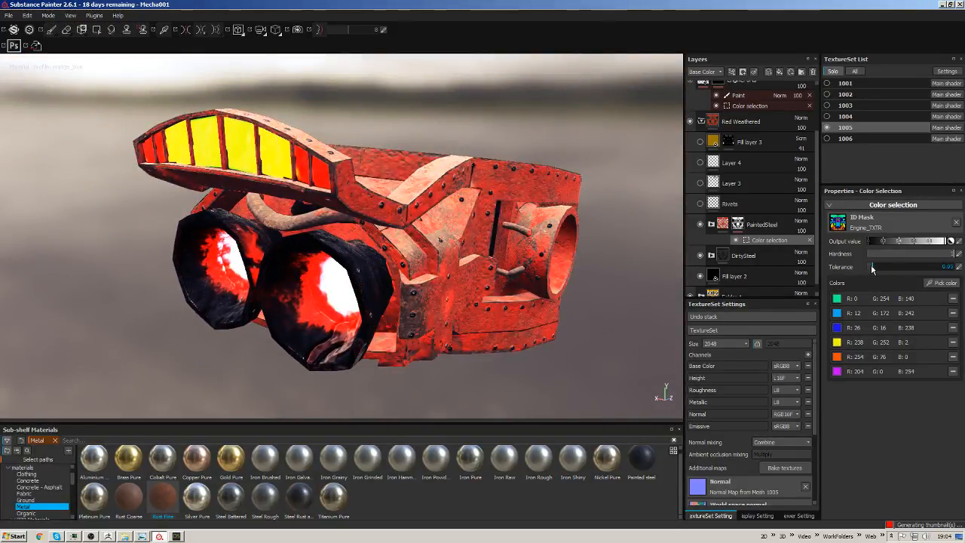
# Remove all the picked ID colours from the PaintedSteel color selection.
pyautogui.click(953, 371)
pyautogui.click(954, 356)
pyautogui.click(954, 341)
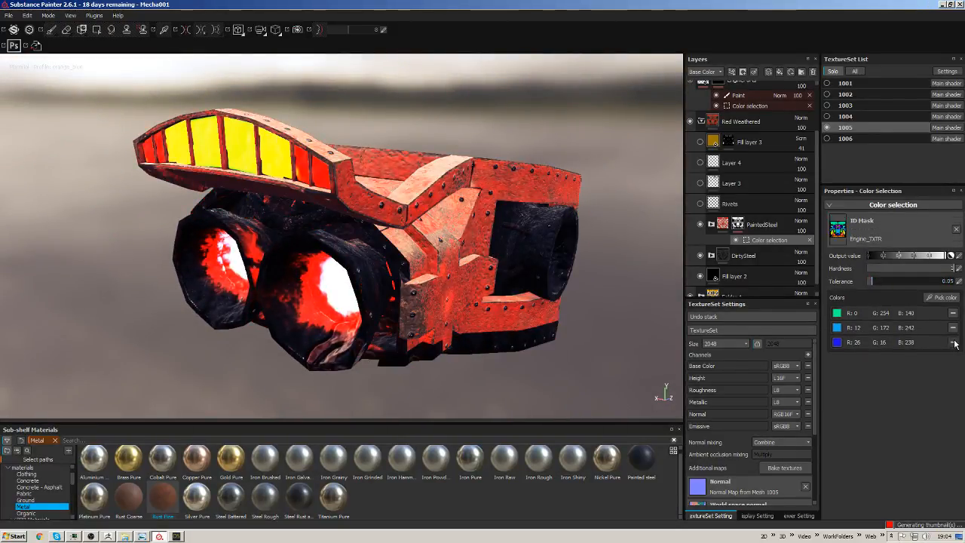
pyautogui.click(954, 327)
pyautogui.click(954, 312)
pyautogui.click(953, 299)
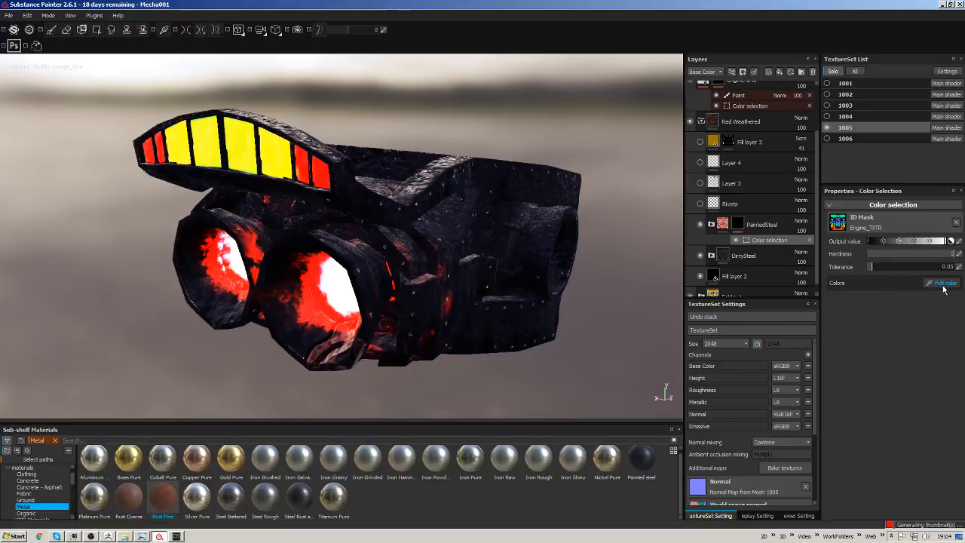
# Try the engine openings' green ID colour while setting the PaintedSteel mask's tolerance to 0.27, and remove that colour.
pyautogui.click(943, 282)
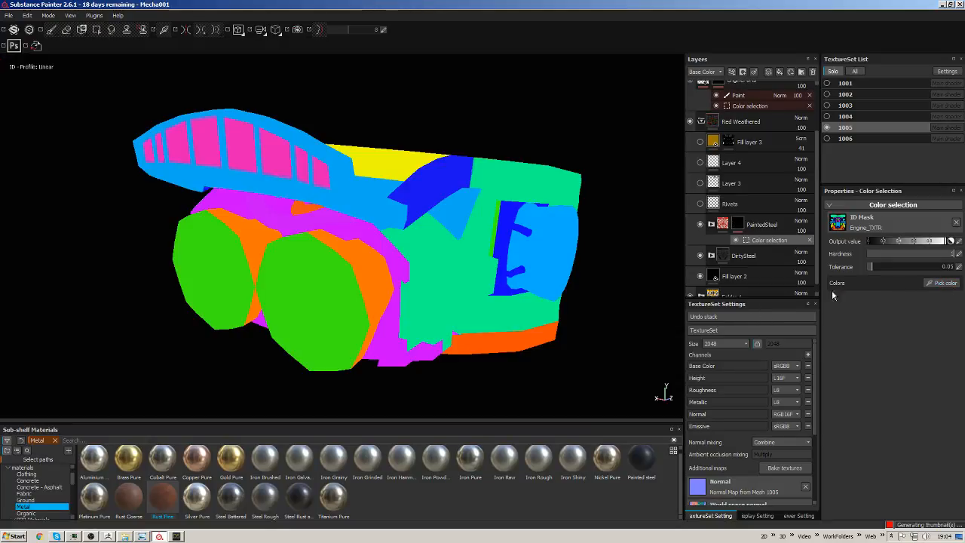
pyautogui.click(319, 276)
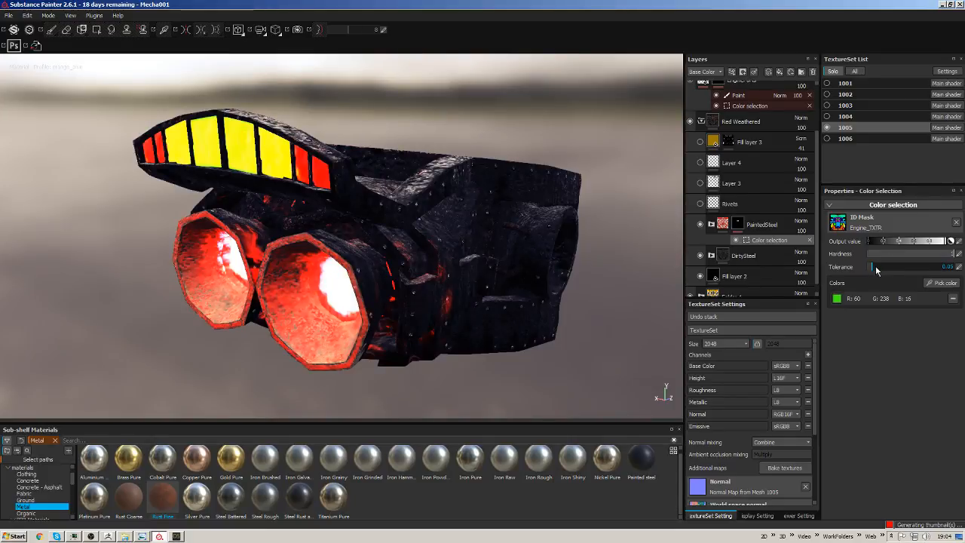
pyautogui.moveTo(877, 270)
pyautogui.mouseDown()
pyautogui.moveTo(958, 279)
pyautogui.moveTo(874, 280)
pyautogui.moveTo(892, 281)
pyautogui.mouseUp()
pyautogui.click(953, 299)
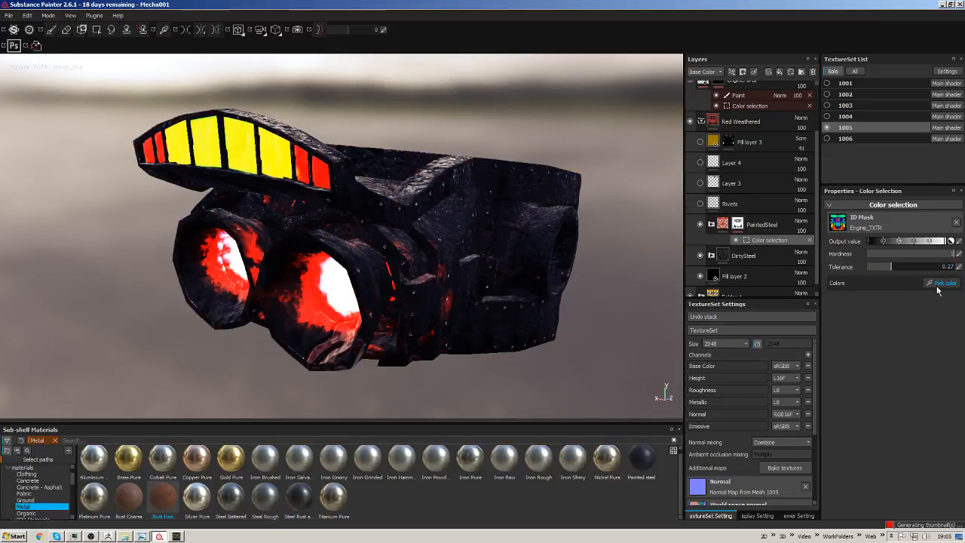
# Pick the engine body's green and the inner machinery's magenta ID colours for the PaintedSteel mask.
pyautogui.click(946, 283)
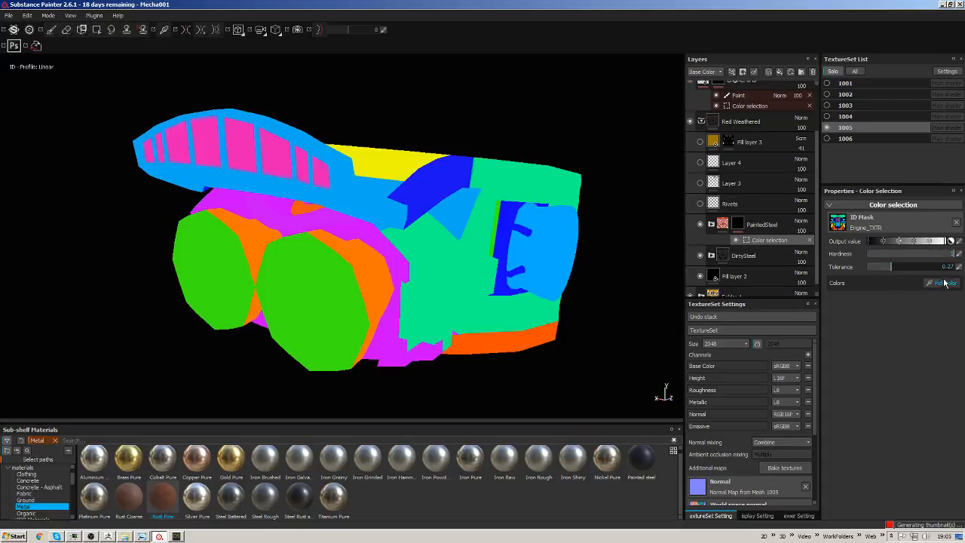
pyautogui.click(464, 275)
pyautogui.keyDown('alt'); pyautogui.moveTo(622, 292); pyautogui.dragTo(586, 268); pyautogui.keyUp('alt')
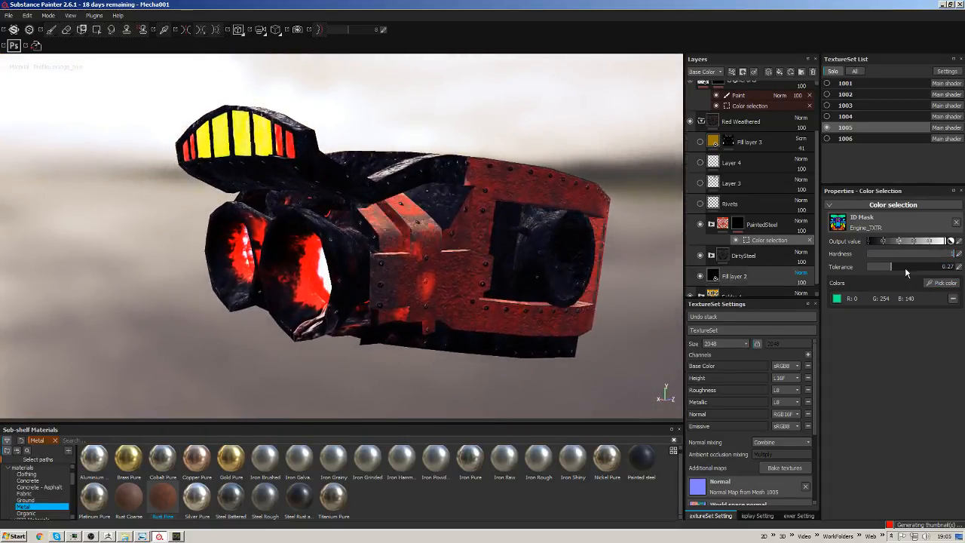
pyautogui.click(942, 283)
pyautogui.click(368, 214)
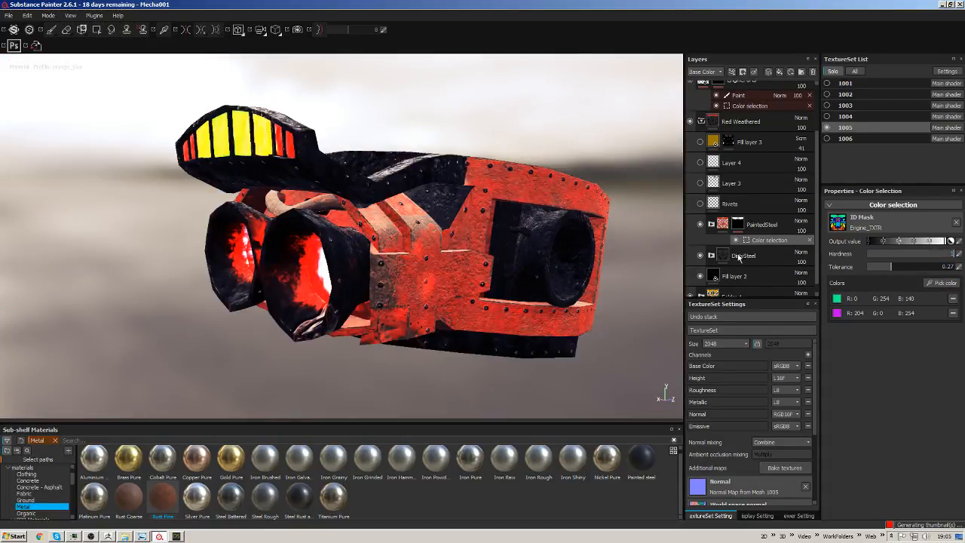
# Add the orange, dark blue and light blue ID colours to the PaintedSteel color selection.
pyautogui.click(942, 283)
pyautogui.click(497, 332)
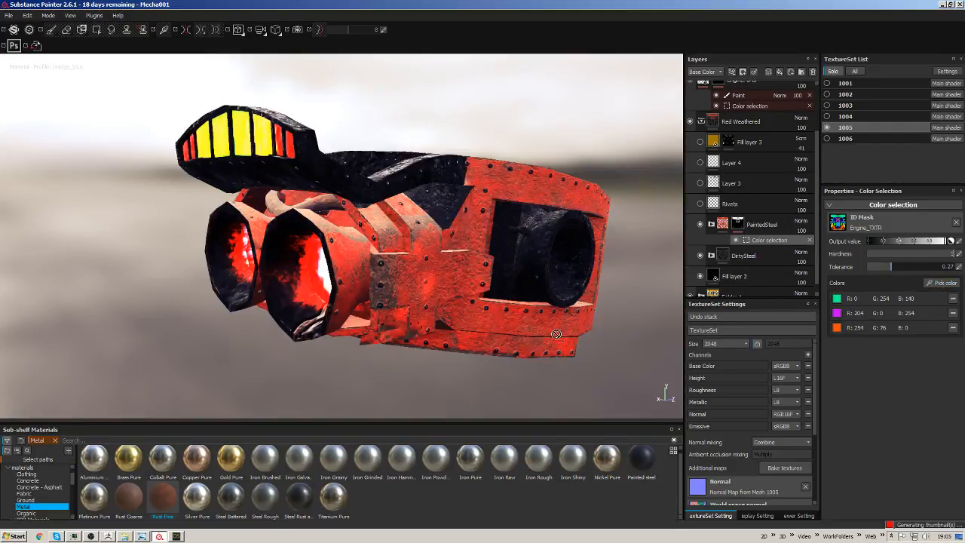
pyautogui.click(942, 283)
pyautogui.click(460, 175)
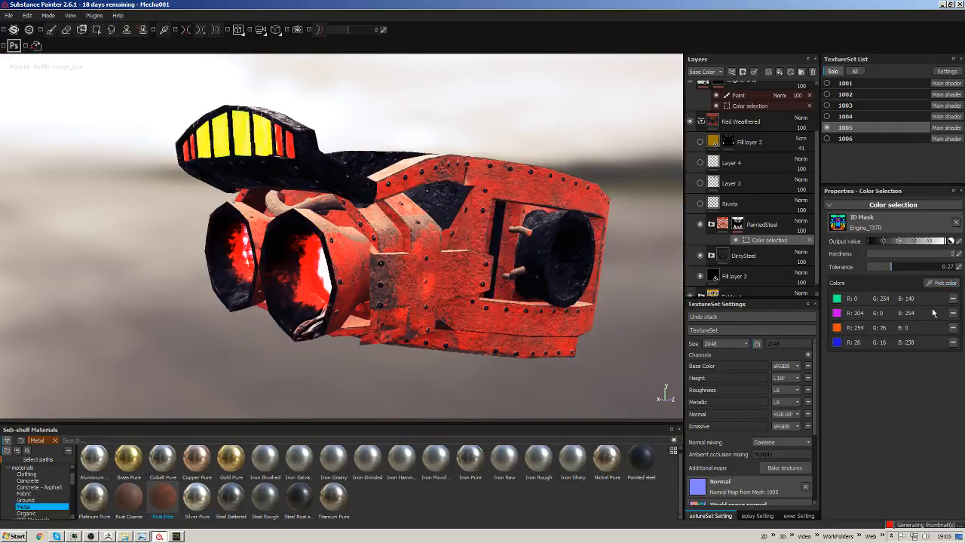
pyautogui.click(941, 282)
pyautogui.click(329, 192)
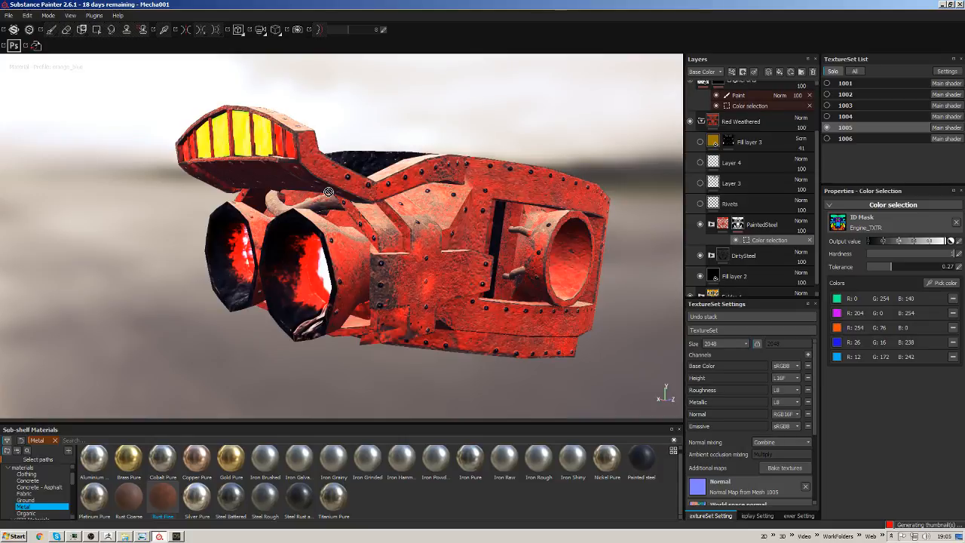
# Add the yellow ID colour of the dark curved top surface to the PaintedSteel color selection.
pyautogui.keyDown('alt'); pyautogui.moveTo(329, 191); pyautogui.dragTo(388, 254); pyautogui.keyUp('alt')
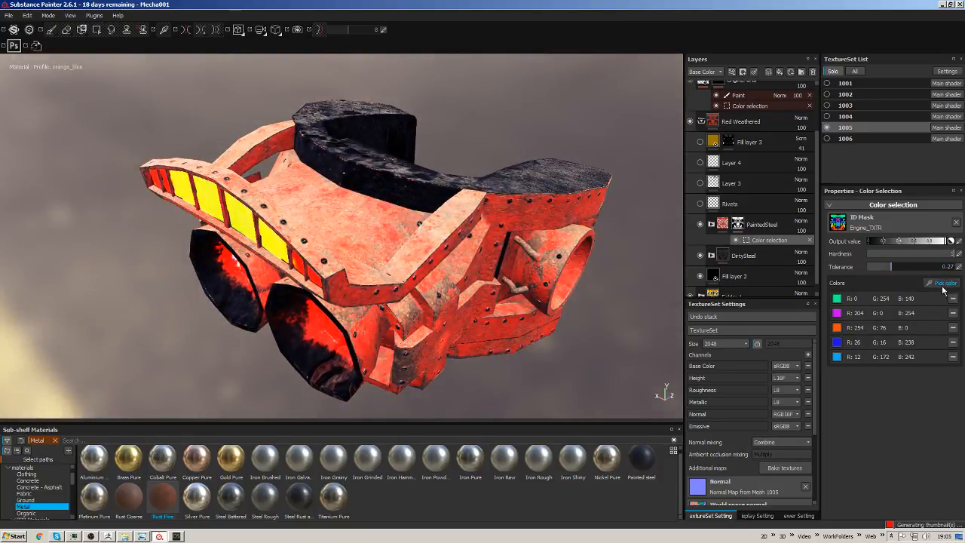
pyautogui.click(942, 284)
pyautogui.click(451, 195)
pyautogui.keyDown('alt'); pyautogui.moveTo(589, 275); pyautogui.dragTo(520, 261); pyautogui.keyUp('alt')
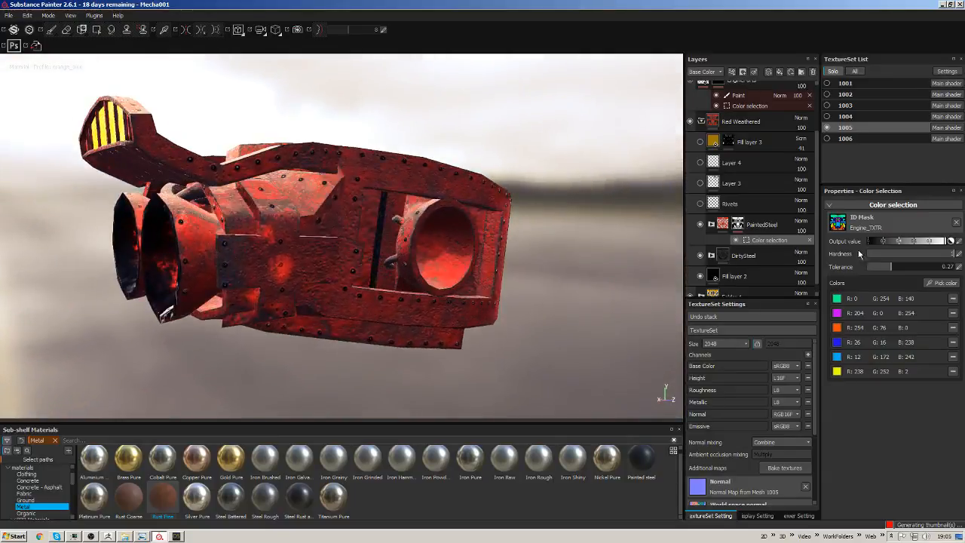
# Set the PaintedSteel color selection's tolerance to 0.04 and its hardness to 0.03.
pyautogui.moveTo(892, 267); pyautogui.dragTo(871, 270)
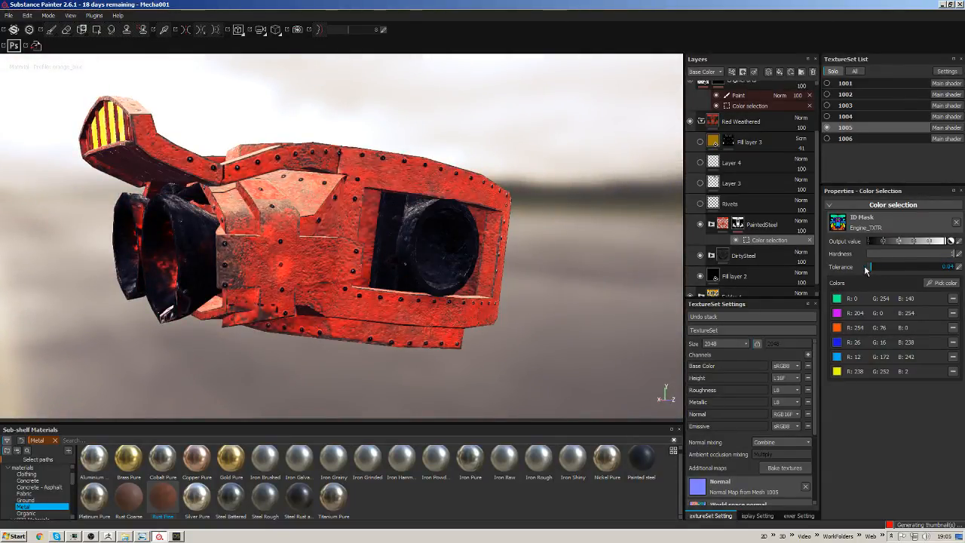
pyautogui.keyDown('alt'); pyautogui.moveTo(420, 250); pyautogui.dragTo(582, 233); pyautogui.keyUp('alt')
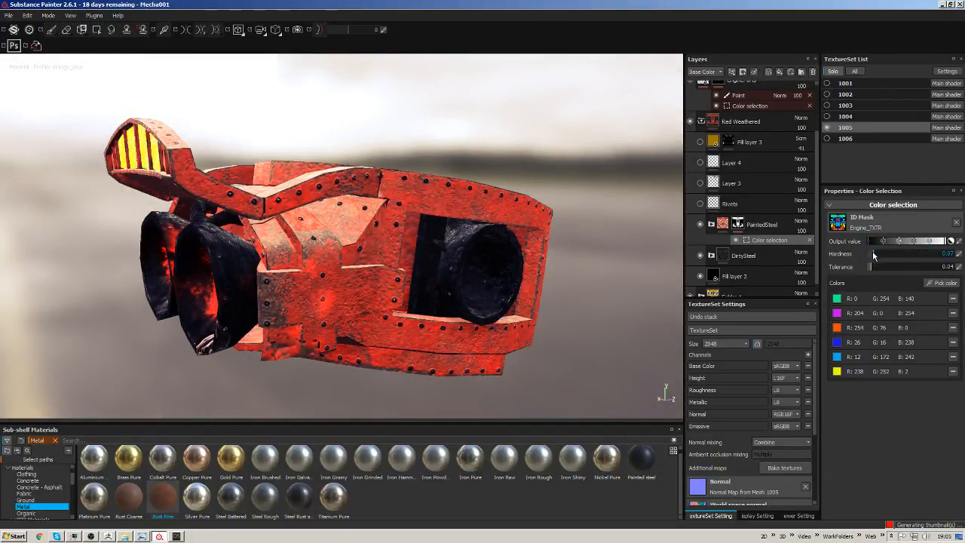
pyautogui.moveTo(881, 254); pyautogui.dragTo(872, 254)
pyautogui.moveTo(539, 250)
pyautogui.keyDown('alt'); pyautogui.mouseDown()
pyautogui.moveTo(560, 248)
pyautogui.moveTo(586, 169)
pyautogui.moveTo(563, 233)
pyautogui.moveTo(460, 260)
pyautogui.moveTo(513, 176)
pyautogui.moveTo(635, 185)
pyautogui.moveTo(505, 218)
pyautogui.moveTo(510, 229)
pyautogui.mouseUp(); pyautogui.keyUp('alt')
pyautogui.keyDown('alt'); pyautogui.moveTo(586, 221); pyautogui.dragTo(608, 221); pyautogui.keyUp('alt')
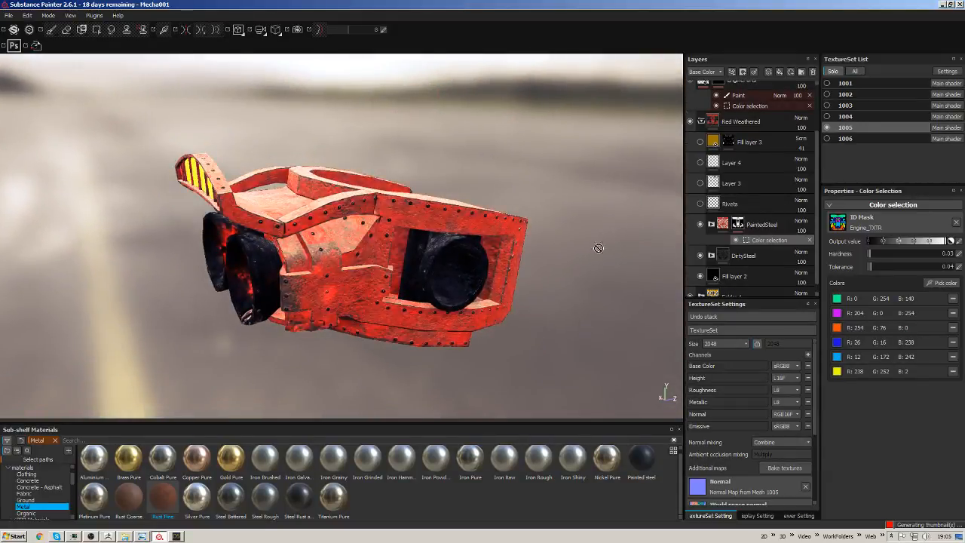
# Delete the Rivets layer inside the Red Weathered folder.
pyautogui.scroll(3, 815, 100)
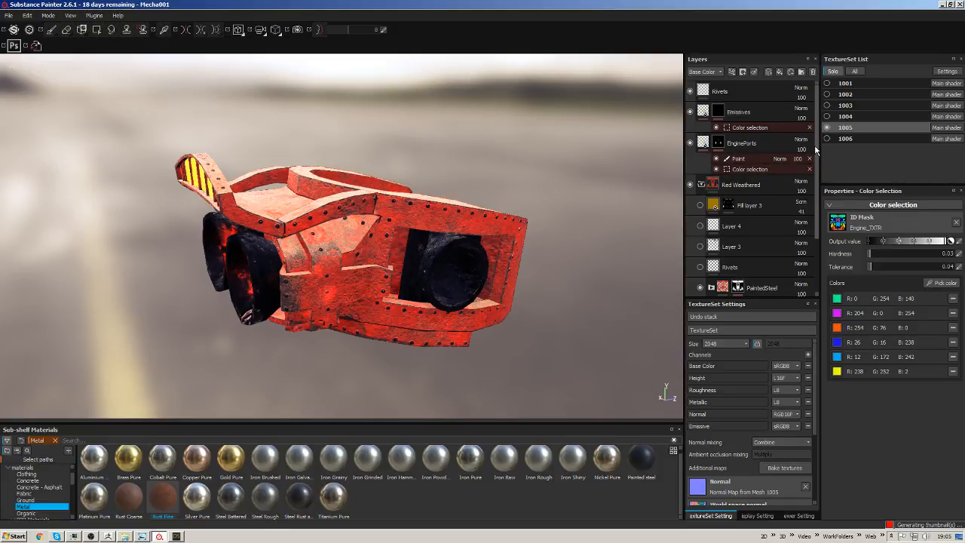
pyautogui.click(754, 127)
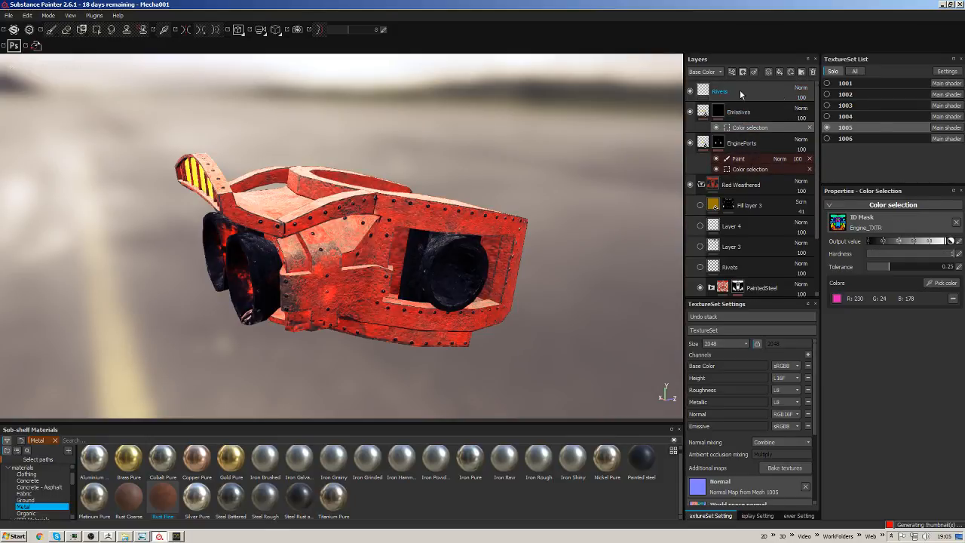
pyautogui.moveTo(817, 168); pyautogui.dragTo(816, 208)
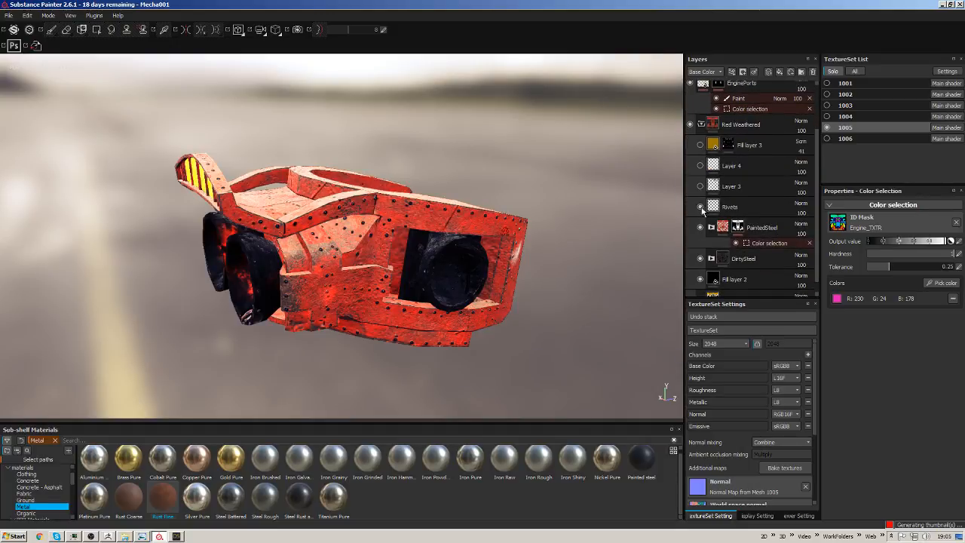
pyautogui.click(747, 206)
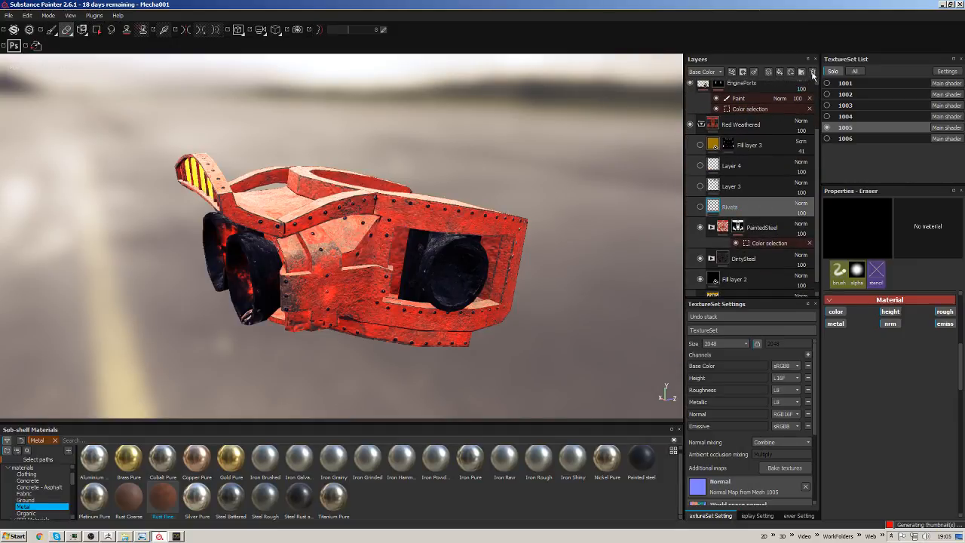
pyautogui.press('Delete')
# Show Layer 3 and erase its existing black streaks from the engine's side with symmetry turned on.
pyautogui.click(701, 194)
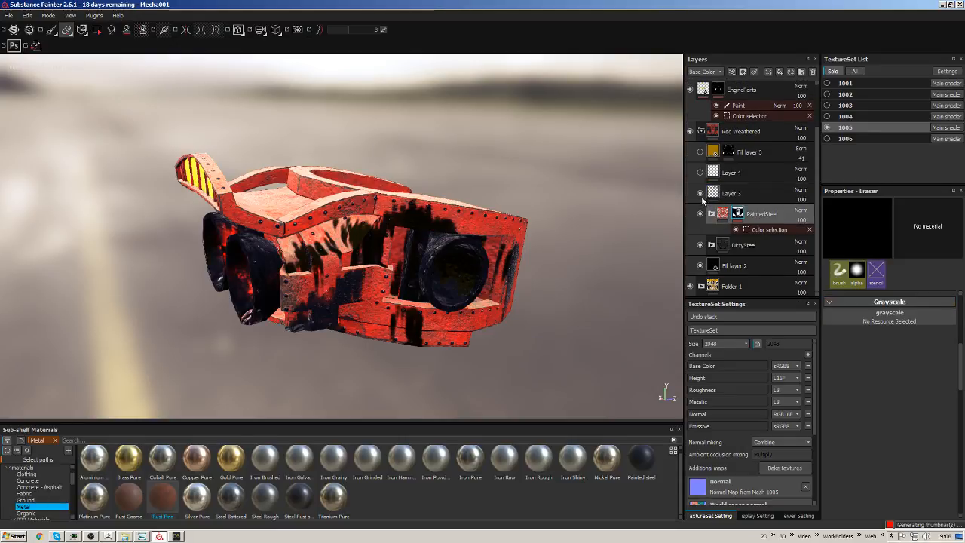
pyautogui.keyDown('alt'); pyautogui.moveTo(537, 220); pyautogui.dragTo(566, 190); pyautogui.keyUp('alt')
pyautogui.click(716, 198)
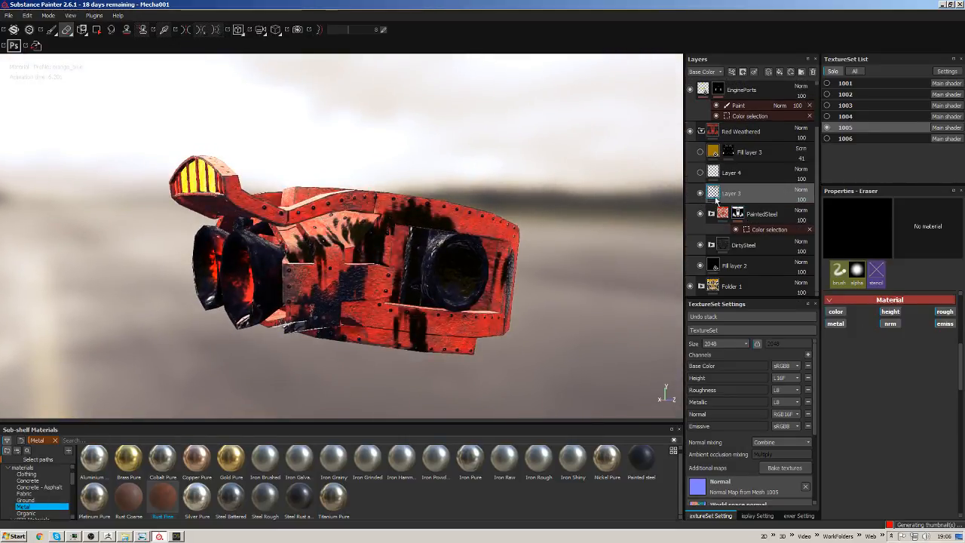
pyautogui.keyDown('alt'); pyautogui.moveTo(434, 227); pyautogui.dragTo(306, 151); pyautogui.keyUp('alt')
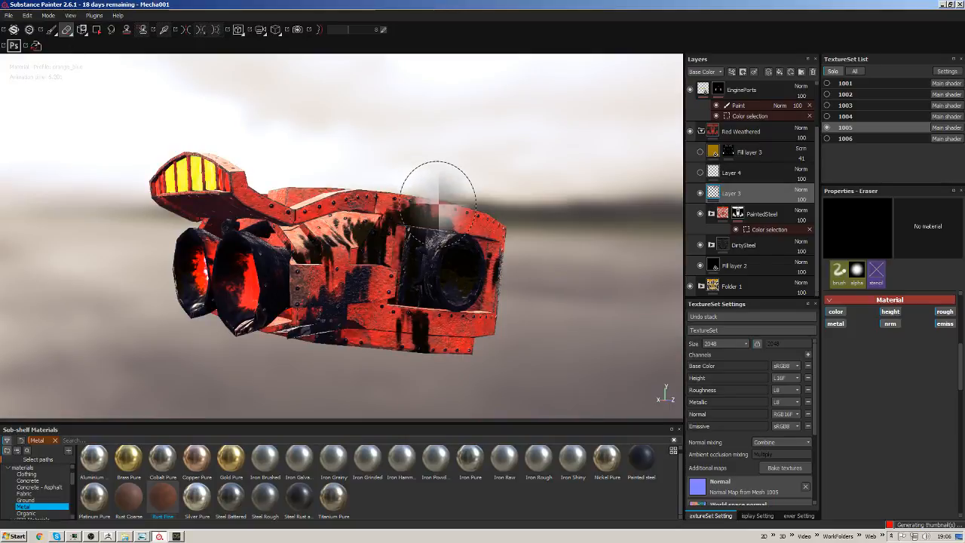
pyautogui.press('l')
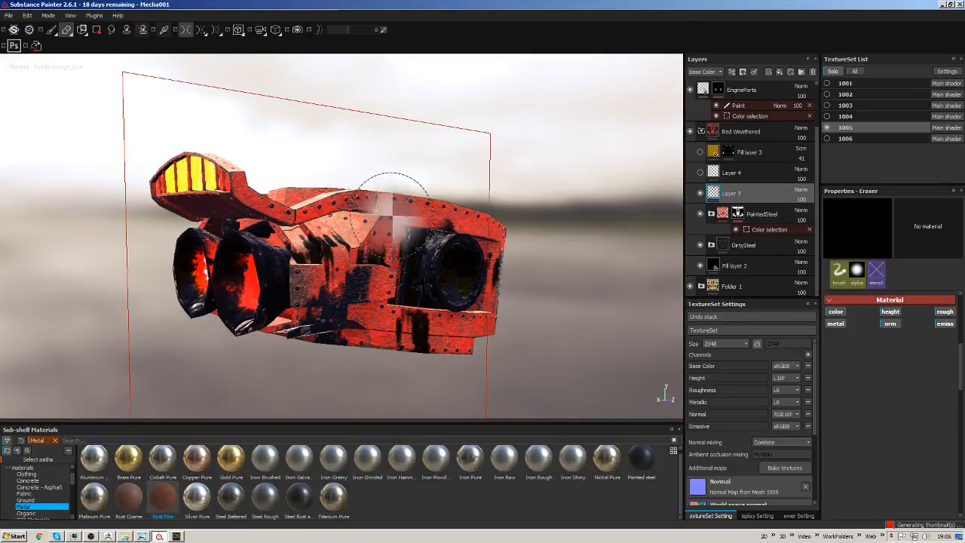
pyautogui.moveTo(359, 249)
pyautogui.mouseDown()
pyautogui.moveTo(339, 302)
pyautogui.moveTo(309, 332)
pyautogui.moveTo(415, 332)
pyautogui.mouseUp()
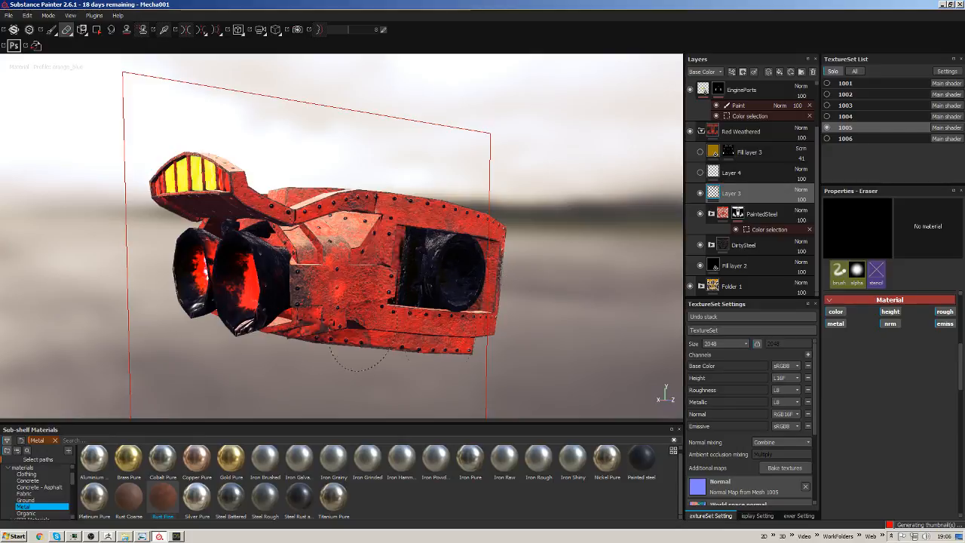
pyautogui.keyDown('alt'); pyautogui.moveTo(358, 355); pyautogui.dragTo(441, 181); pyautogui.keyUp('alt')
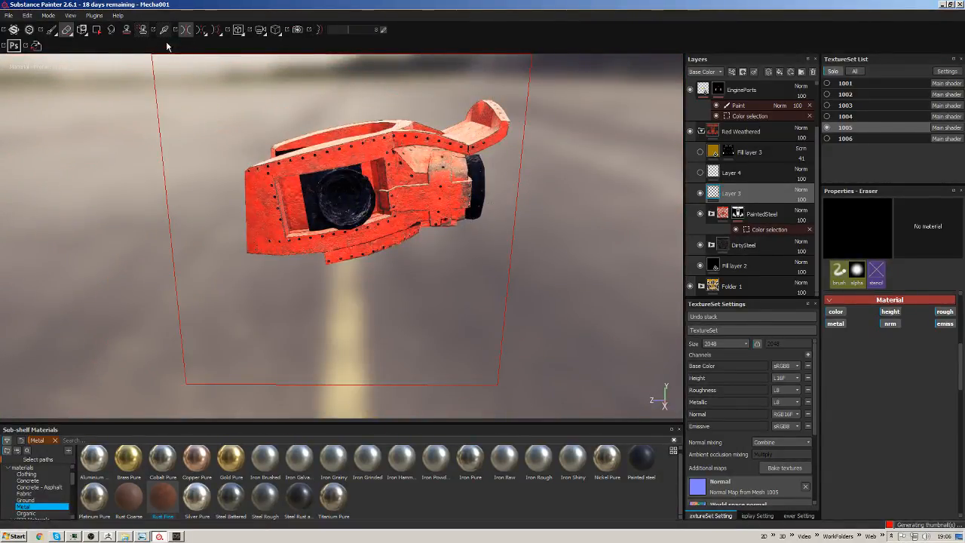
pyautogui.keyDown('alt'); pyautogui.moveTo(117, 256); pyautogui.dragTo(119, 228); pyautogui.keyUp('alt')
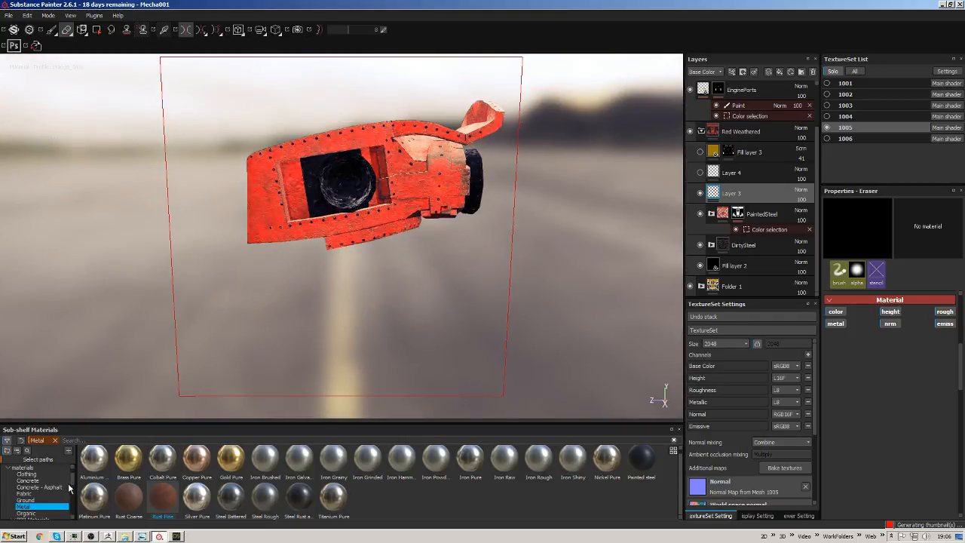
# Clear the Metal filter, search the shelf for "tool", and choose the Oil Leaks preset with the Physical paint tool.
pyautogui.moveTo(73, 484); pyautogui.dragTo(72, 471)
pyautogui.click(55, 441)
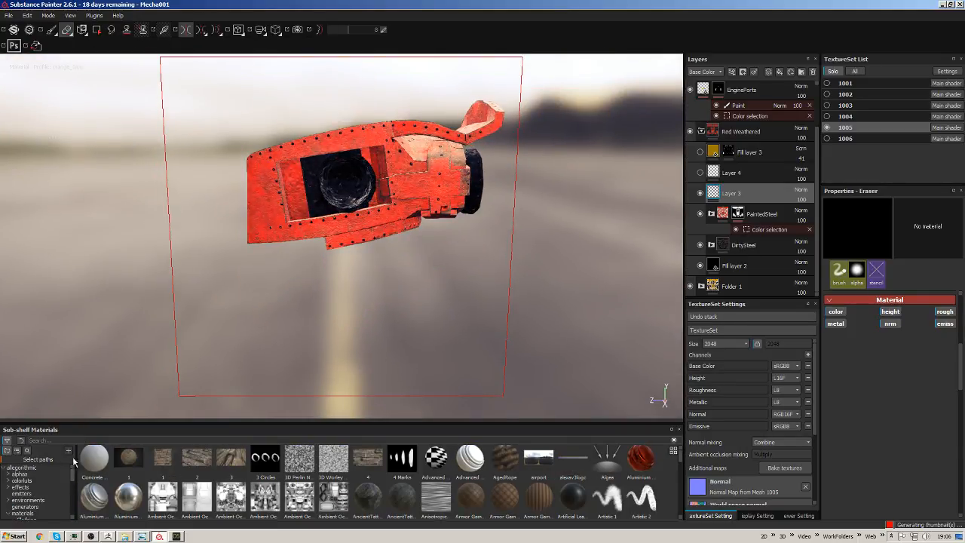
pyautogui.write('tool')
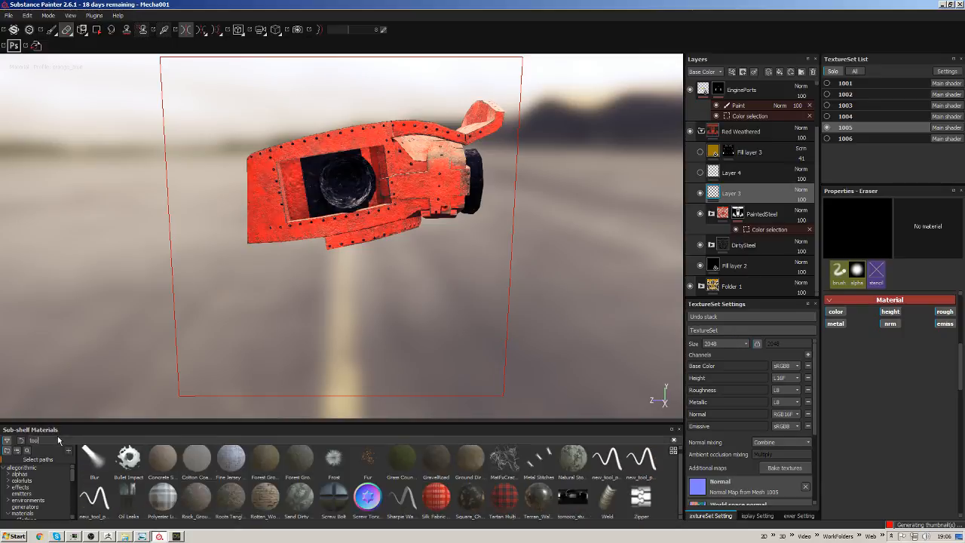
pyautogui.click(402, 467)
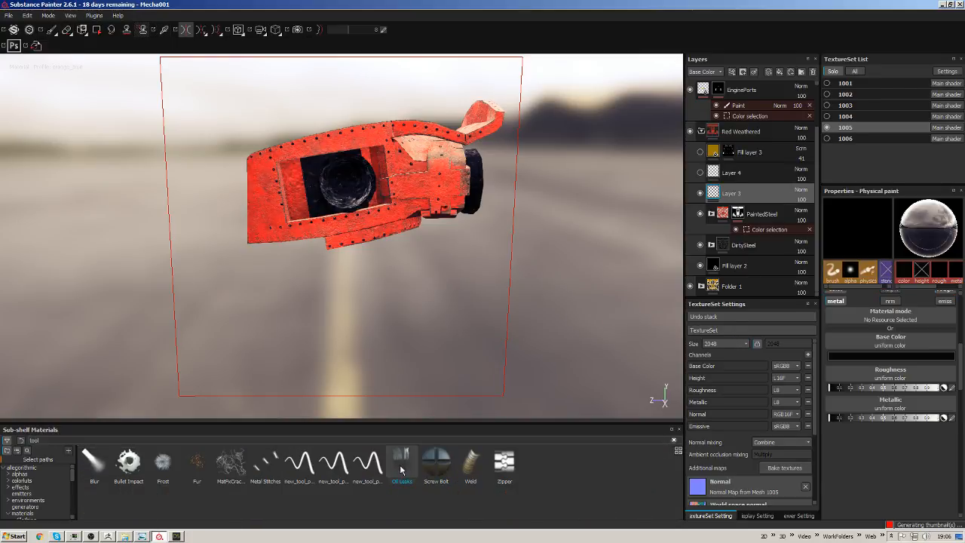
pyautogui.scroll(3, 419, 238)
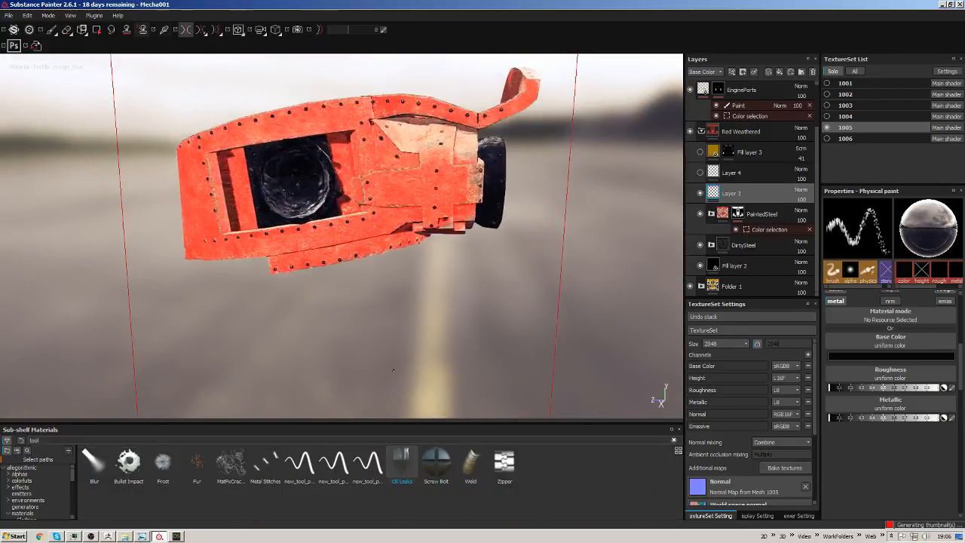
pyautogui.click(51, 30)
pyautogui.click(55, 33)
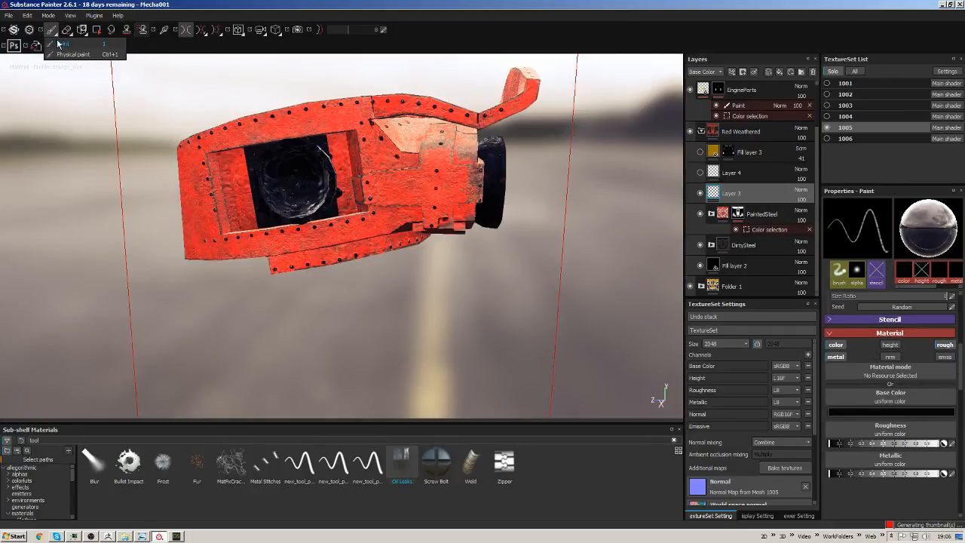
pyautogui.click(62, 54)
# Paint black oil leaks on Layer 3 below and around the frame of the engine's side opening.
pyautogui.moveTo(380, 198)
pyautogui.keyDown('alt'); pyautogui.mouseDown(button='middle')
pyautogui.moveTo(429, 215)
pyautogui.moveTo(439, 232)
pyautogui.mouseUp(button='middle'); pyautogui.keyUp('alt')
pyautogui.scroll(2, 439, 232)
pyautogui.keyDown('alt'); pyautogui.moveTo(439, 232); pyautogui.dragTo(428, 262); pyautogui.keyUp('alt')
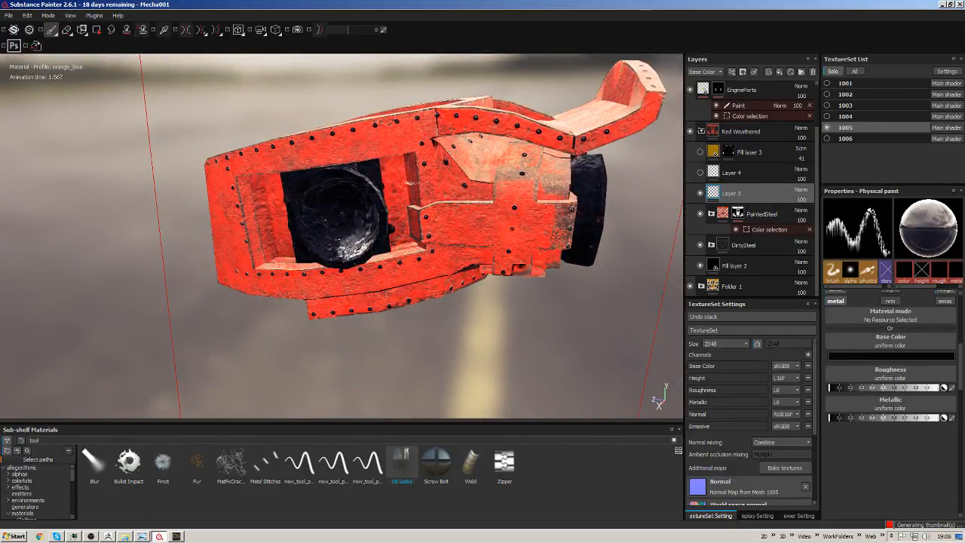
pyautogui.keyDown('alt'); pyautogui.moveTo(339, 258); pyautogui.dragTo(275, 255); pyautogui.keyUp('alt')
pyautogui.moveTo(372, 275); pyautogui.dragTo(366, 317)
pyautogui.click(325, 296)
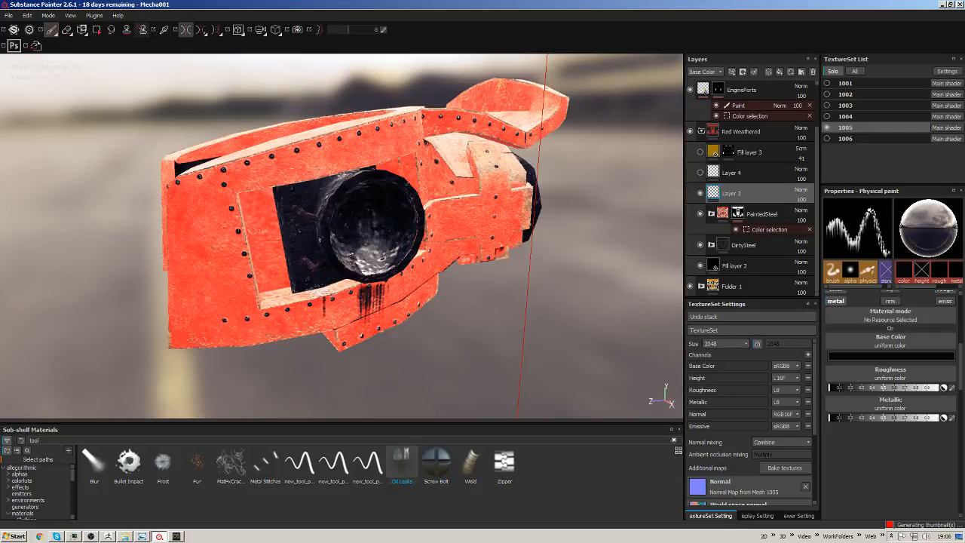
pyautogui.click(266, 283)
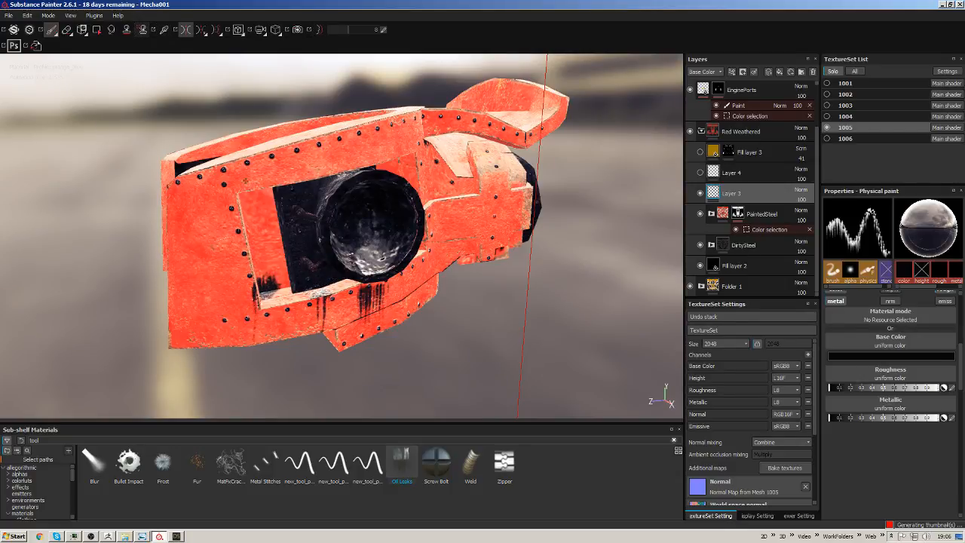
pyautogui.click(242, 194)
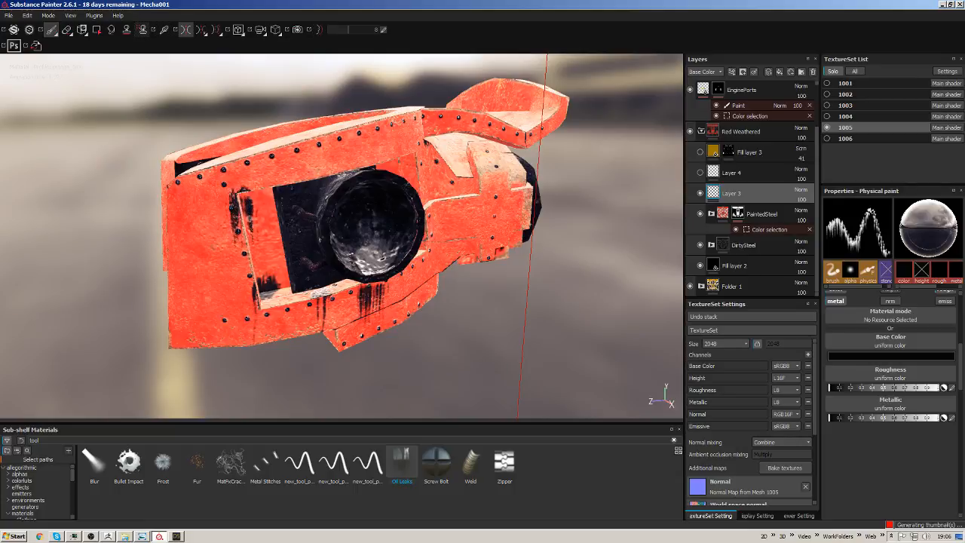
# Paint oil leaks along the side panel's ledge, its upper rim and the slanted plate near the thruster.
pyautogui.keyDown('alt'); pyautogui.moveTo(479, 301); pyautogui.dragTo(415, 302); pyautogui.keyUp('alt')
pyautogui.click(436, 192)
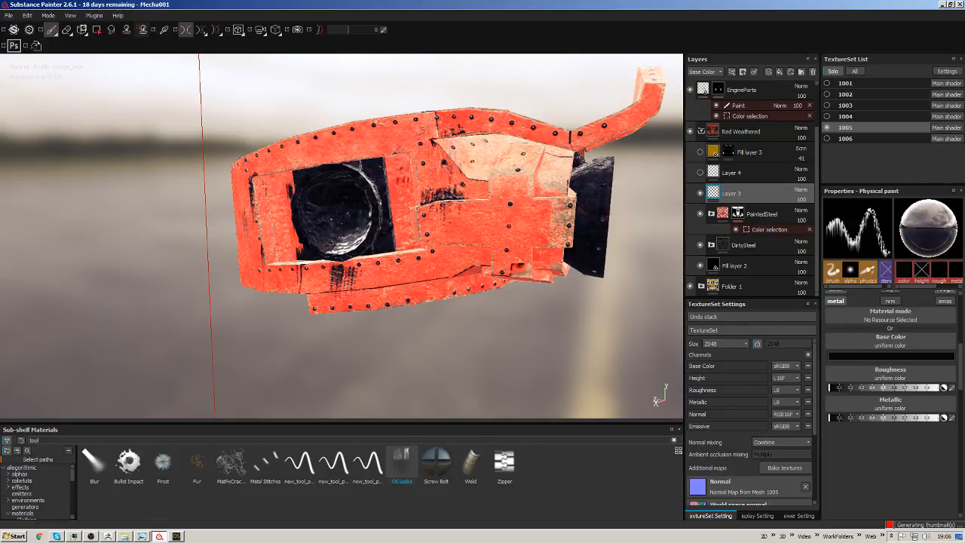
pyautogui.click(451, 133)
pyautogui.keyDown('alt'); pyautogui.moveTo(547, 196); pyautogui.dragTo(483, 260); pyautogui.keyUp('alt')
pyautogui.click(557, 174)
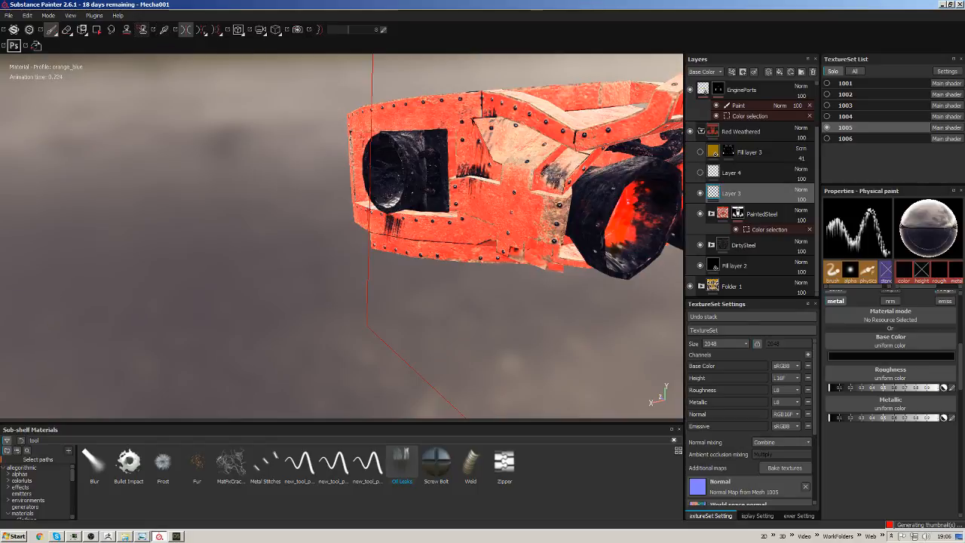
# Paint oil leaks on the engine's rear, beside, between and below the two thrusters.
pyautogui.keyDown('alt'); pyautogui.moveTo(642, 280); pyautogui.dragTo(621, 237); pyautogui.keyUp('alt')
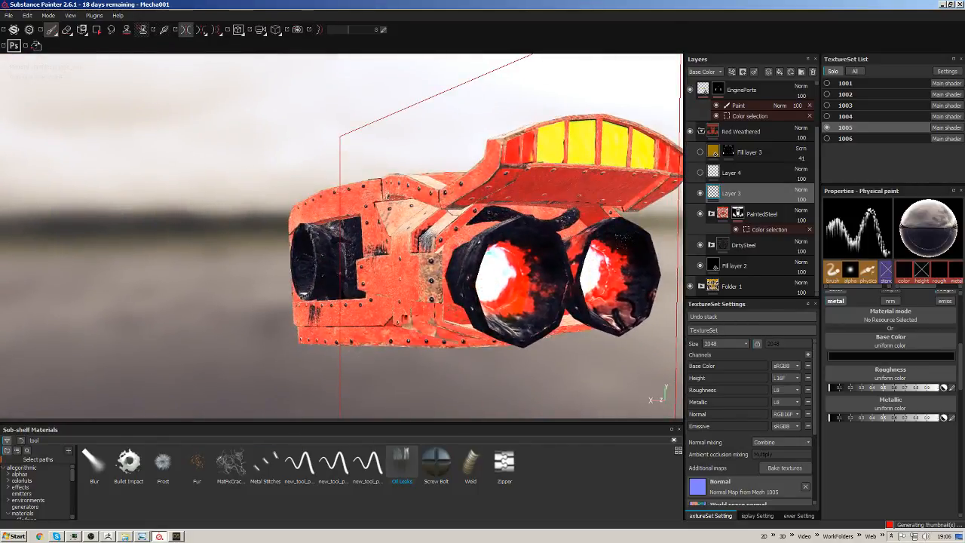
pyautogui.click(454, 298)
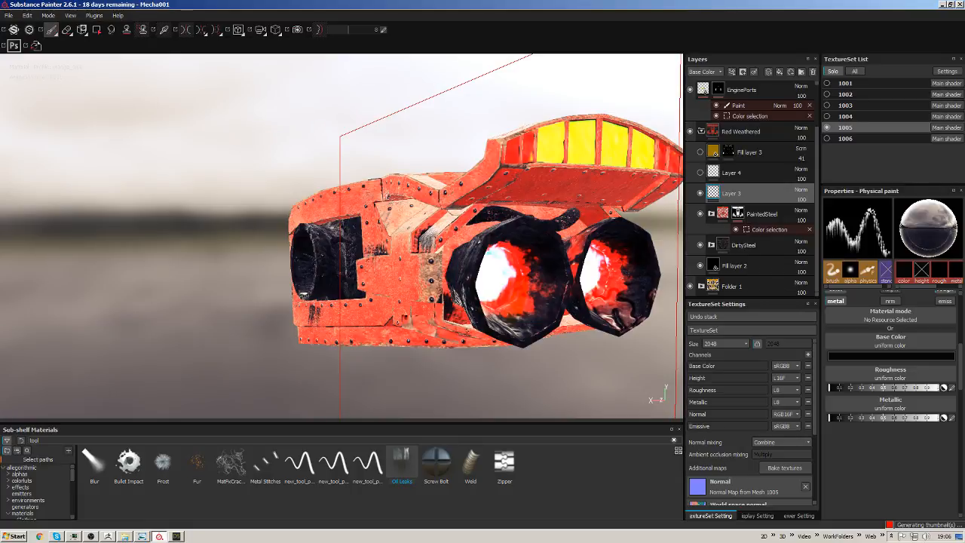
pyautogui.keyDown('alt'); pyautogui.moveTo(452, 305); pyautogui.dragTo(365, 292); pyautogui.keyUp('alt')
pyautogui.keyDown('alt'); pyautogui.moveTo(568, 291); pyautogui.dragTo(513, 295); pyautogui.keyUp('alt')
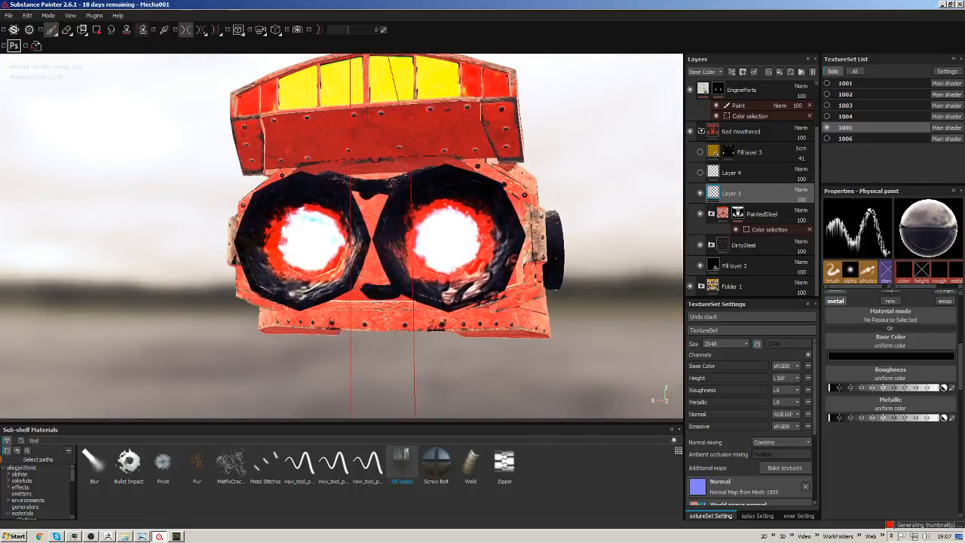
pyautogui.click(399, 289)
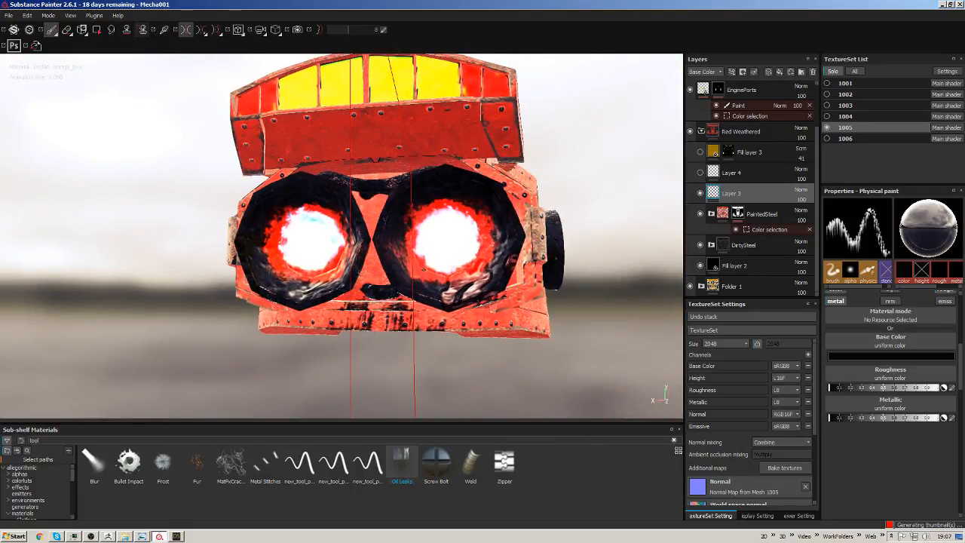
pyautogui.keyDown('alt'); pyautogui.moveTo(430, 227); pyautogui.dragTo(432, 263); pyautogui.keyUp('alt')
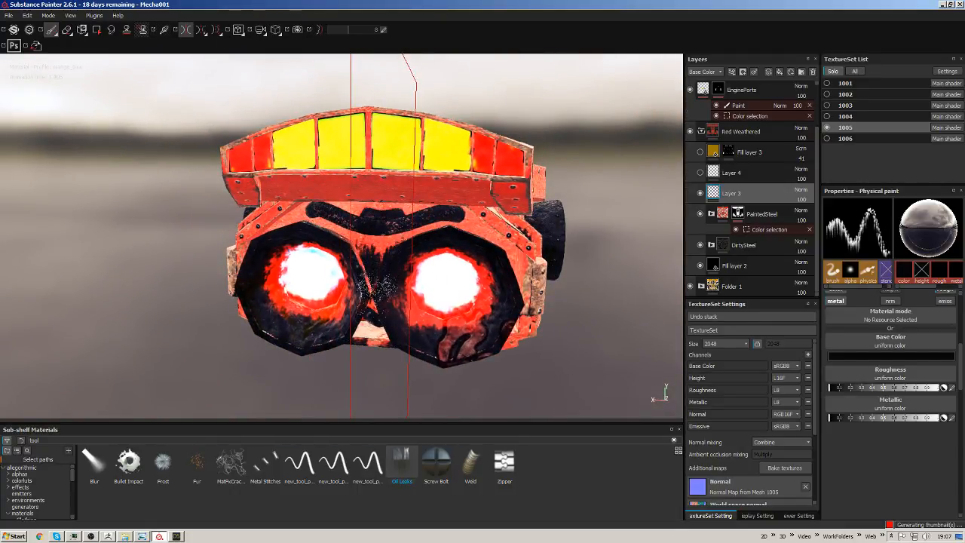
pyautogui.click(412, 225)
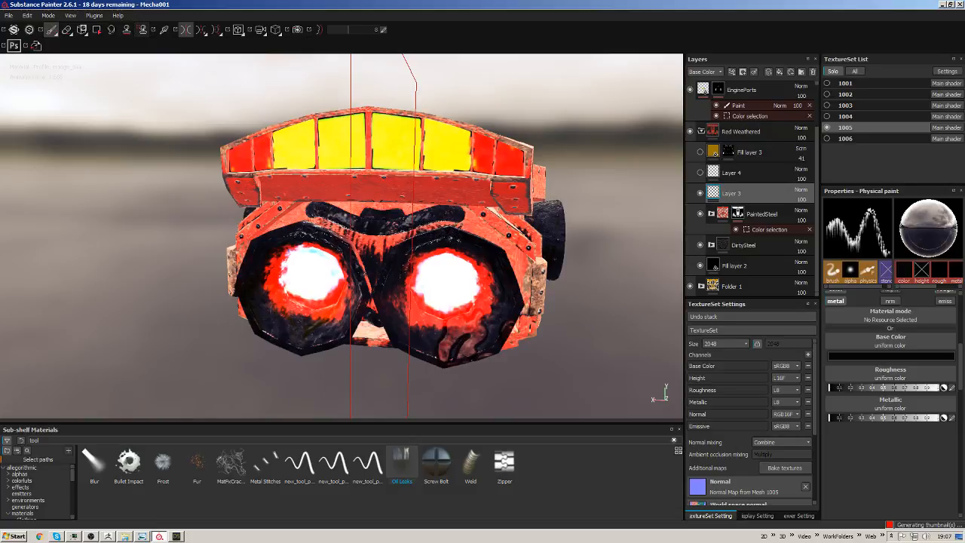
# Extend the oil leaks onto the plating beside the thruster on the engine's opposite side.
pyautogui.keyDown('alt'); pyautogui.moveTo(438, 241); pyautogui.dragTo(340, 225); pyautogui.keyUp('alt')
pyautogui.click(421, 230)
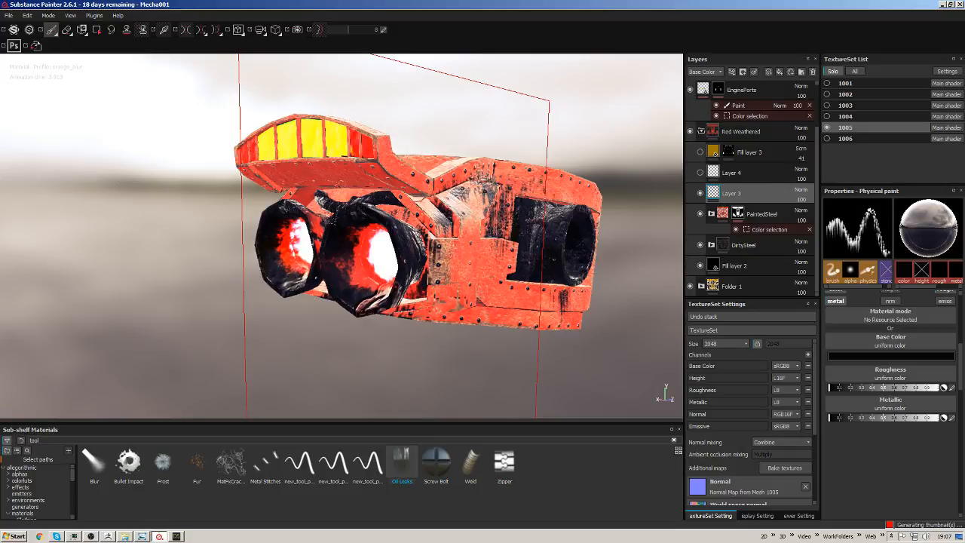
pyautogui.keyDown('alt'); pyautogui.moveTo(520, 233); pyautogui.dragTo(392, 236); pyautogui.keyUp('alt')
pyautogui.keyDown('alt'); pyautogui.moveTo(392, 235); pyautogui.dragTo(280, 248, button='middle'); pyautogui.keyUp('alt')
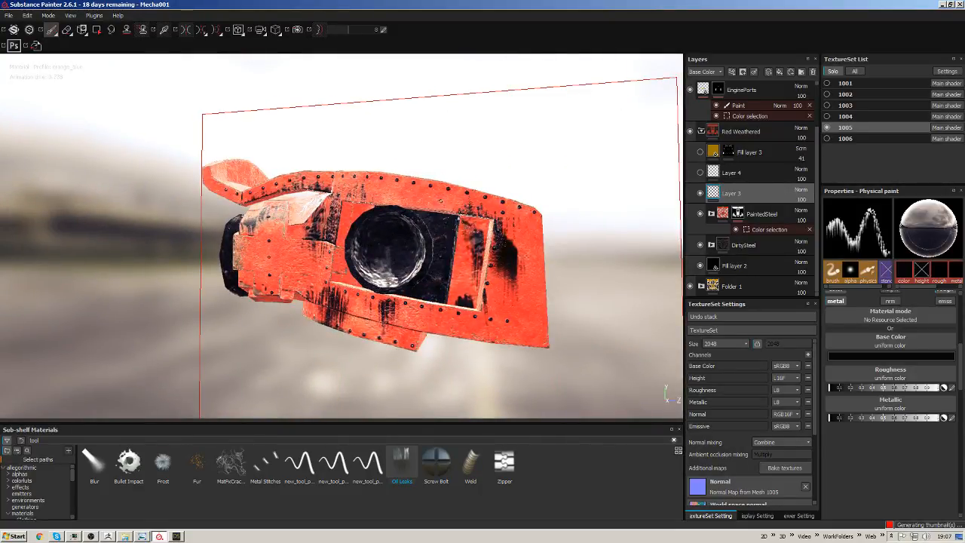
# Examine the painted oil leaks on the engine from both sides, above and underneath.
pyautogui.keyDown('alt'); pyautogui.moveTo(389, 202); pyautogui.dragTo(415, 264); pyautogui.keyUp('alt')
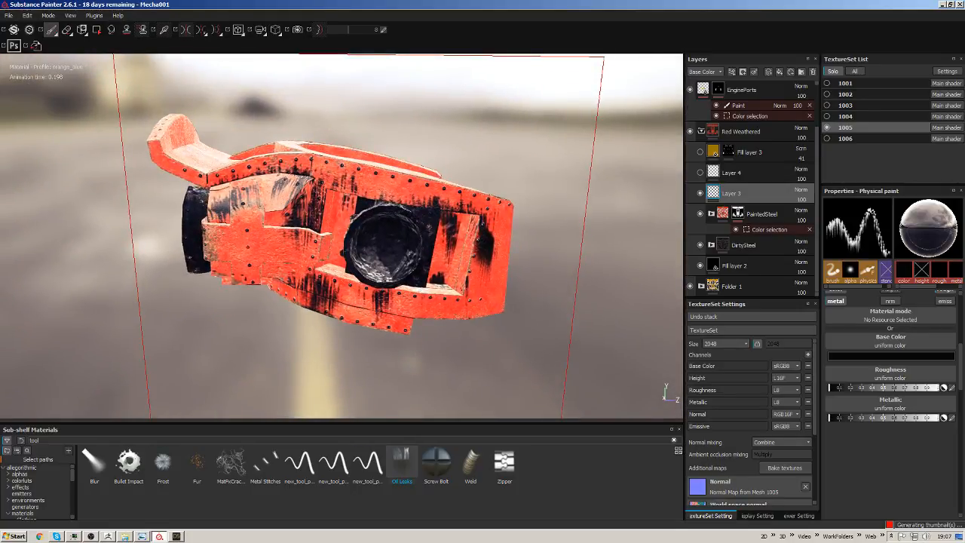
pyautogui.keyDown('alt'); pyautogui.moveTo(404, 237); pyautogui.dragTo(449, 260, button='middle'); pyautogui.keyUp('alt')
pyautogui.keyDown('alt'); pyautogui.moveTo(450, 261); pyautogui.dragTo(517, 309); pyautogui.keyUp('alt')
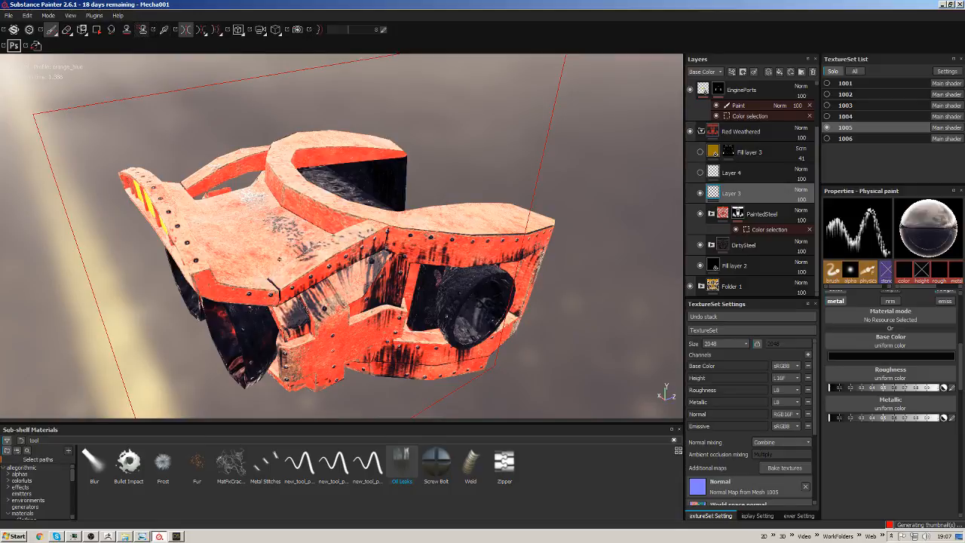
pyautogui.keyDown('alt'); pyautogui.moveTo(392, 233); pyautogui.dragTo(255, 216); pyautogui.keyUp('alt')
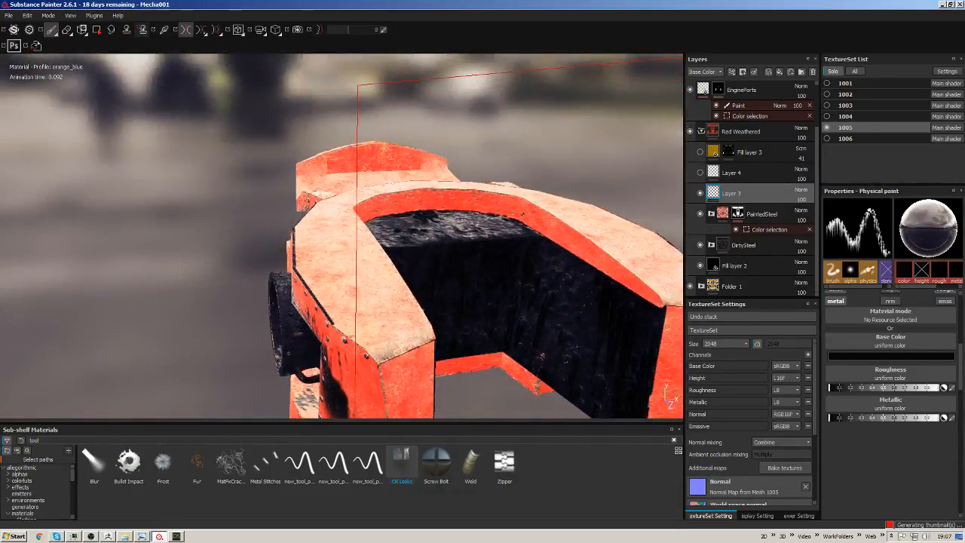
pyautogui.keyDown('alt'); pyautogui.moveTo(523, 215); pyautogui.dragTo(422, 215, button='right'); pyautogui.keyUp('alt')
pyautogui.keyDown('alt'); pyautogui.moveTo(422, 215); pyautogui.dragTo(508, 166); pyautogui.keyUp('alt')
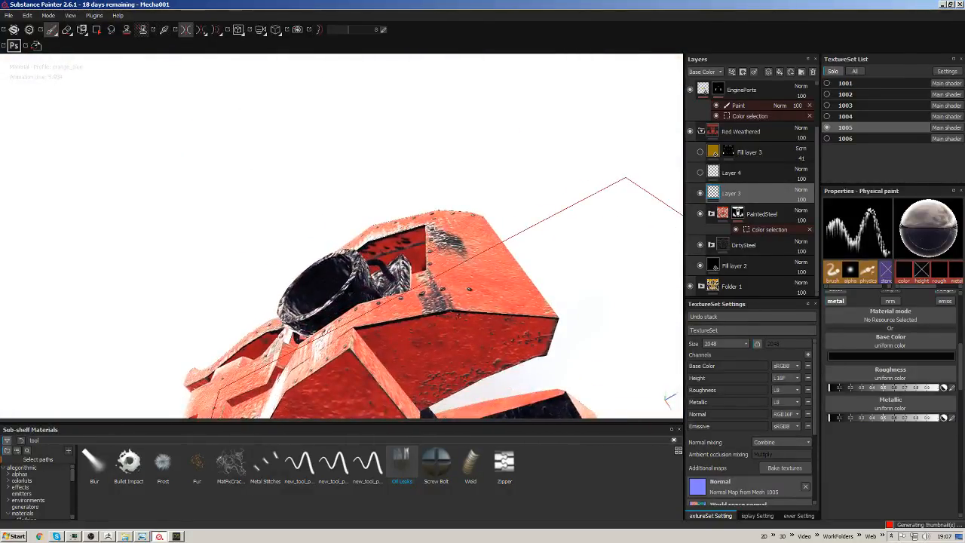
pyautogui.keyDown('alt'); pyautogui.moveTo(433, 321); pyautogui.dragTo(427, 257, button='middle'); pyautogui.keyUp('alt')
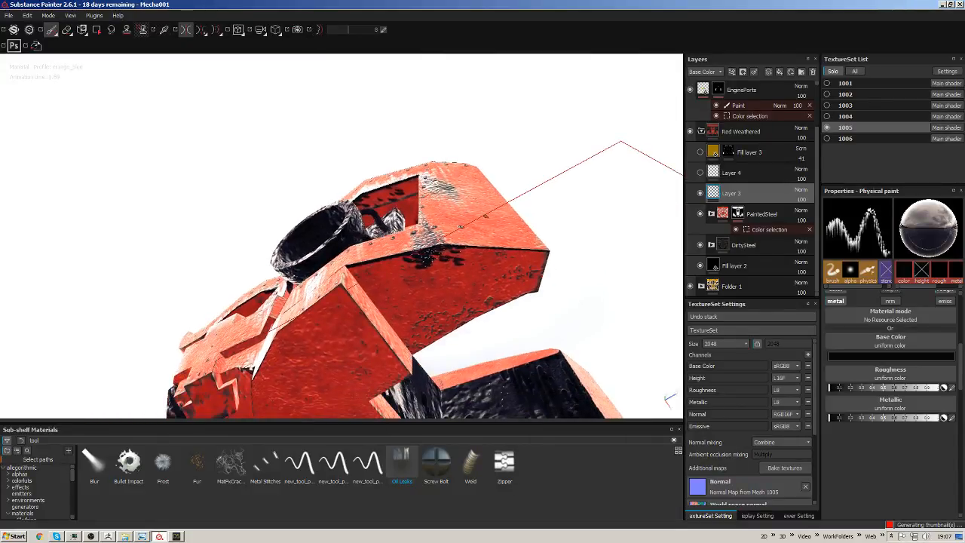
pyautogui.keyDown('alt'); pyautogui.moveTo(530, 192); pyautogui.dragTo(555, 298); pyautogui.keyUp('alt')
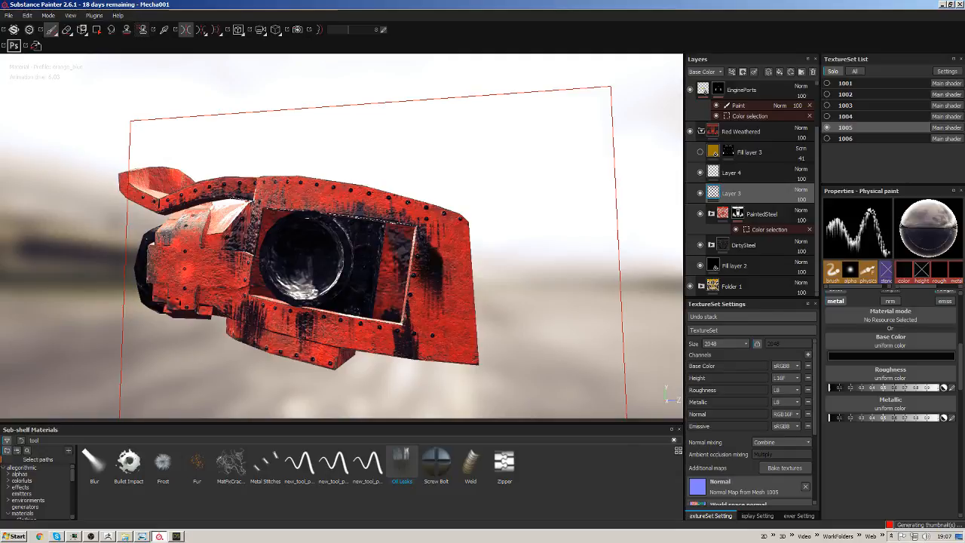
# Compare the engine with and without Layer 4, and delete that layer.
pyautogui.keyDown('alt'); pyautogui.moveTo(434, 215); pyautogui.dragTo(585, 264); pyautogui.keyUp('alt')
pyautogui.click(758, 173)
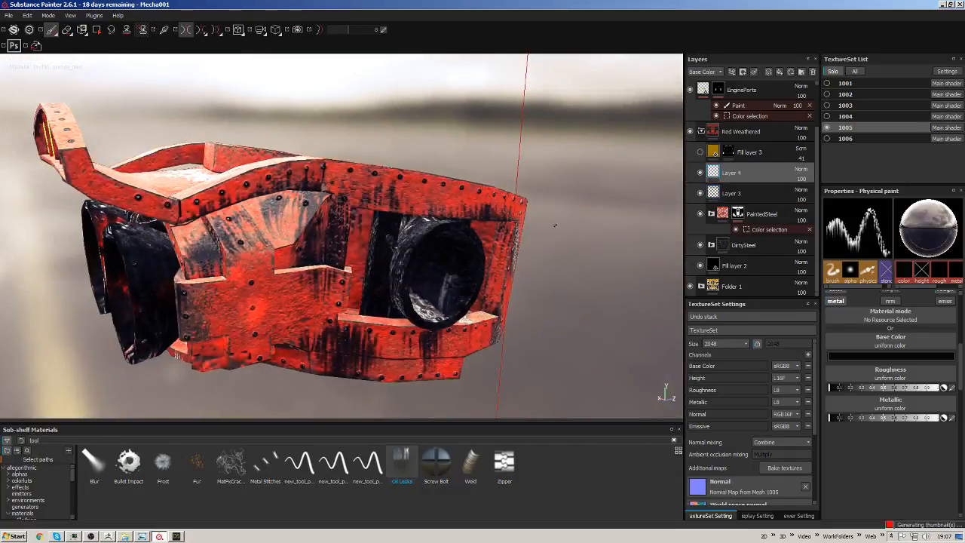
pyautogui.keyDown('alt'); pyautogui.moveTo(423, 249); pyautogui.dragTo(555, 260); pyautogui.keyUp('alt')
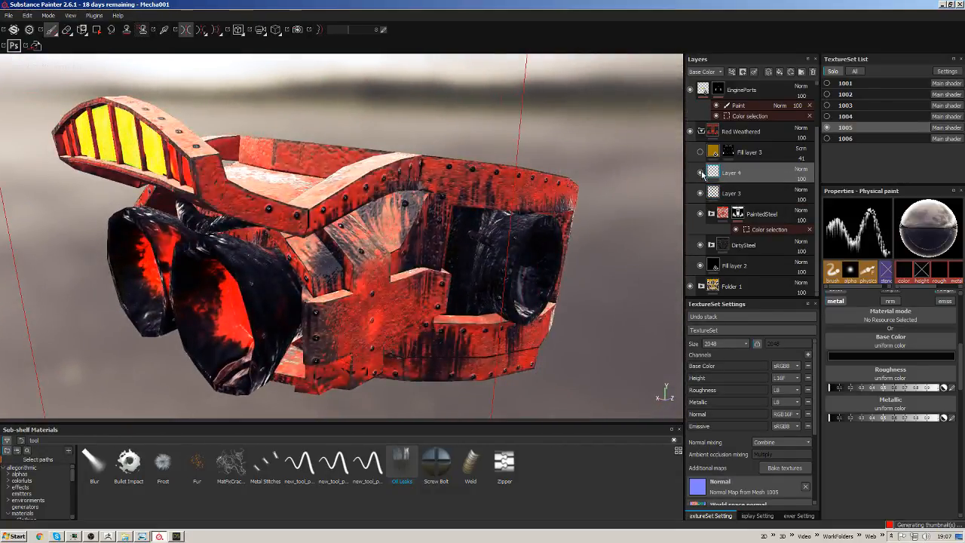
pyautogui.click(699, 172)
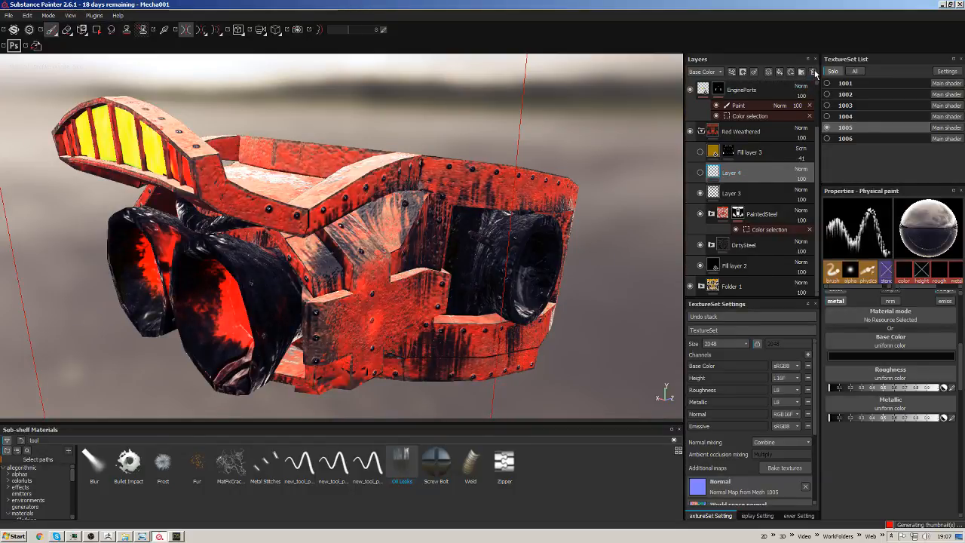
pyautogui.click(812, 71)
# Show the yellow Fill layer 3, remove its patchy mask and give it a new black mask.
pyautogui.click(702, 175)
pyautogui.keyDown('alt'); pyautogui.moveTo(559, 204); pyautogui.dragTo(419, 234); pyautogui.keyUp('alt')
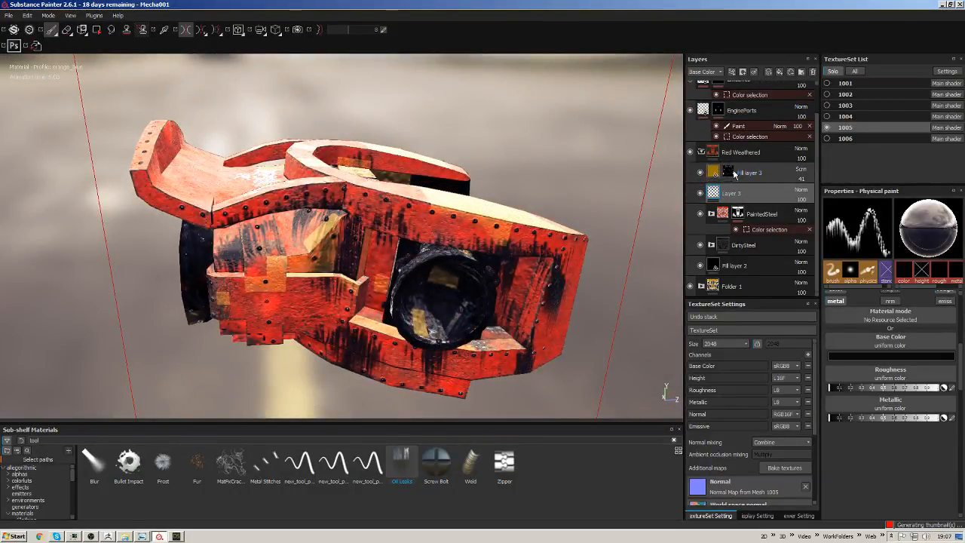
pyautogui.click(728, 173)
pyautogui.press('2')
pyautogui.keyDown('alt'); pyautogui.moveTo(498, 237); pyautogui.dragTo(743, 189); pyautogui.keyUp('alt')
pyautogui.keyDown('alt'); pyautogui.moveTo(456, 284); pyautogui.dragTo(482, 219); pyautogui.keyUp('alt')
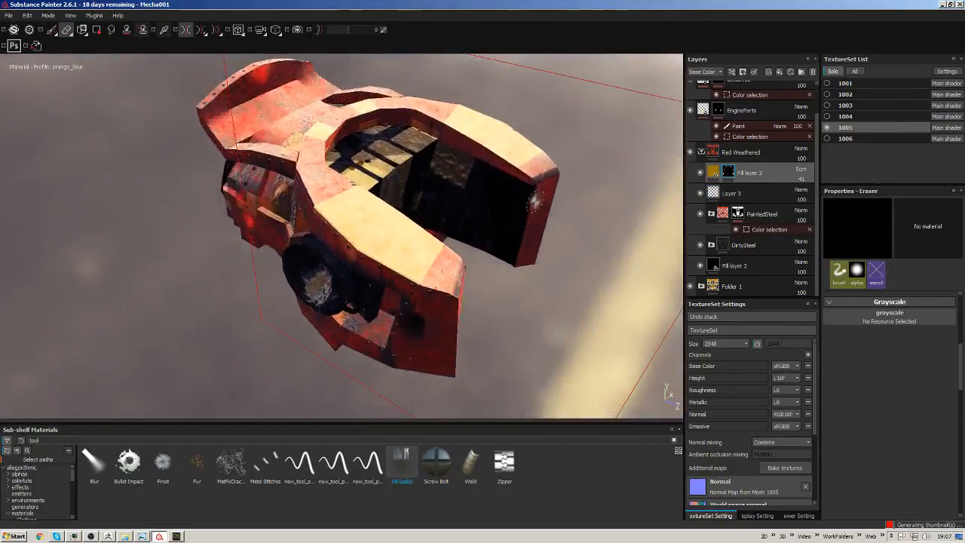
pyautogui.rightClick(729, 172)
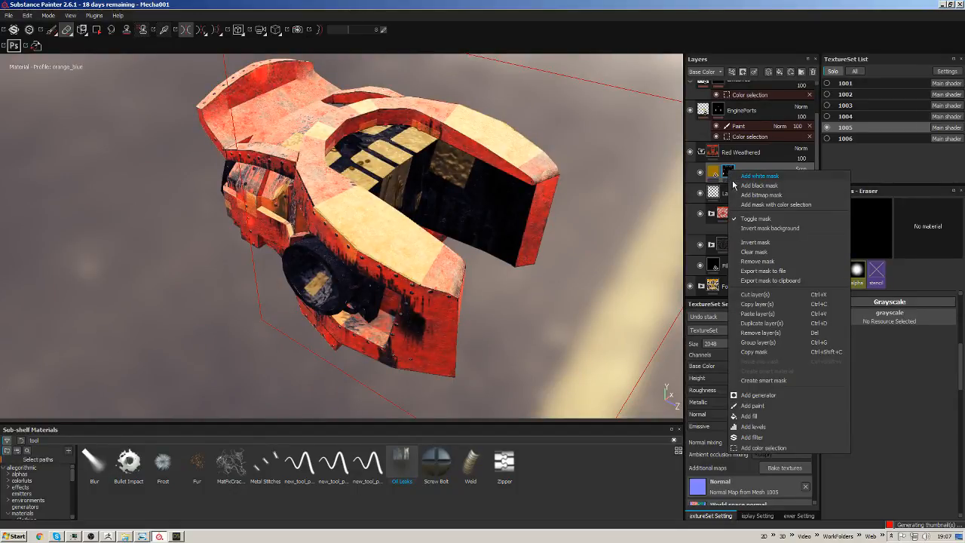
pyautogui.click(766, 261)
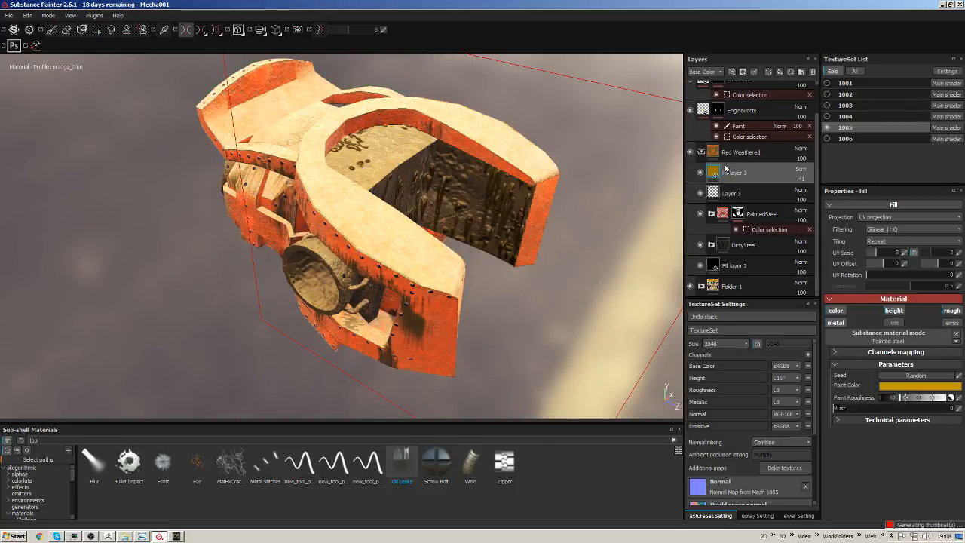
pyautogui.click(743, 73)
pyautogui.click(768, 93)
# Activate the Projection tool on the new mask and choose the Sign Harmful (Square) alpha.
pyautogui.moveTo(516, 227)
pyautogui.keyDown('alt'); pyautogui.mouseDown()
pyautogui.moveTo(476, 224)
pyautogui.moveTo(434, 295)
pyautogui.moveTo(463, 264)
pyautogui.moveTo(531, 260)
pyautogui.mouseUp(); pyautogui.keyUp('alt')
pyautogui.click(81, 30)
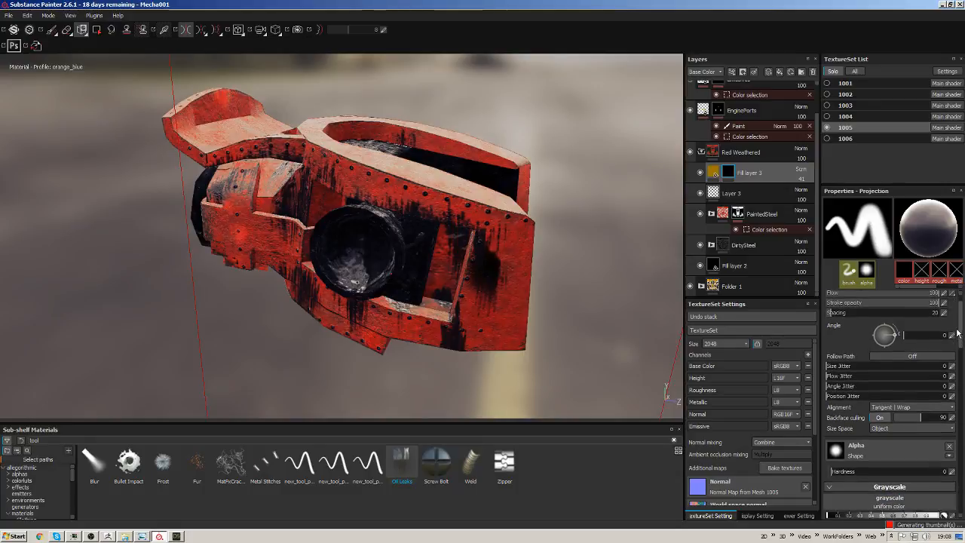
pyautogui.scroll(-3, 964, 312)
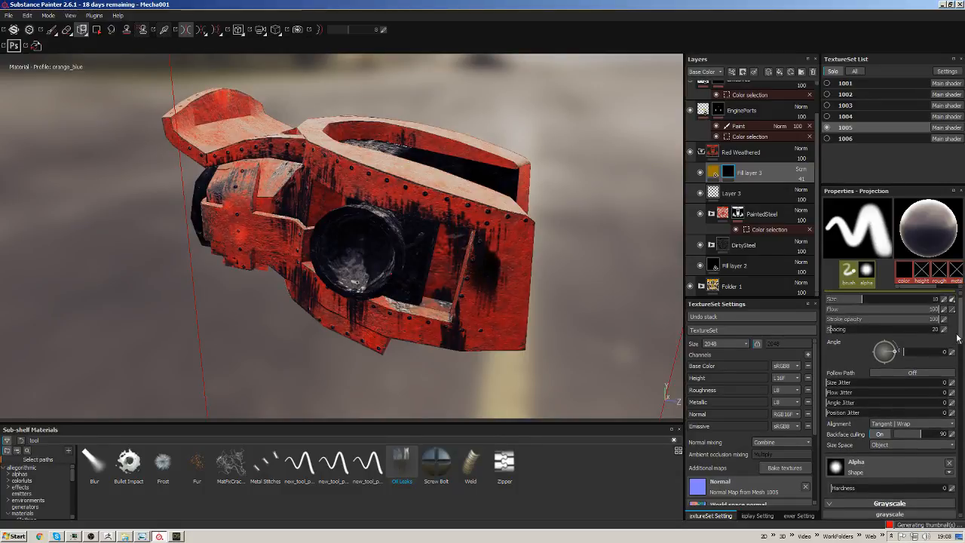
pyautogui.click(839, 382)
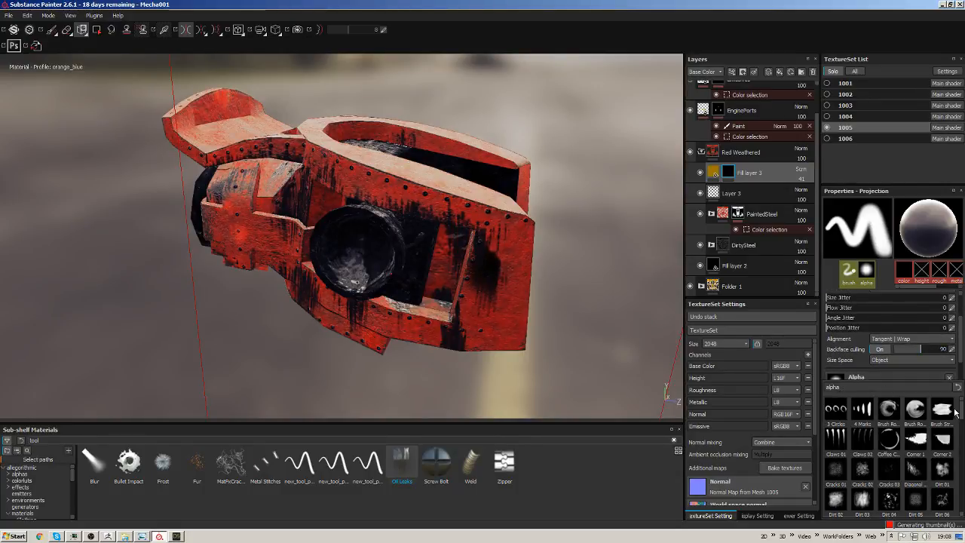
pyautogui.moveTo(962, 409)
pyautogui.mouseDown()
pyautogui.moveTo(956, 492)
pyautogui.moveTo(953, 481)
pyautogui.mouseUp()
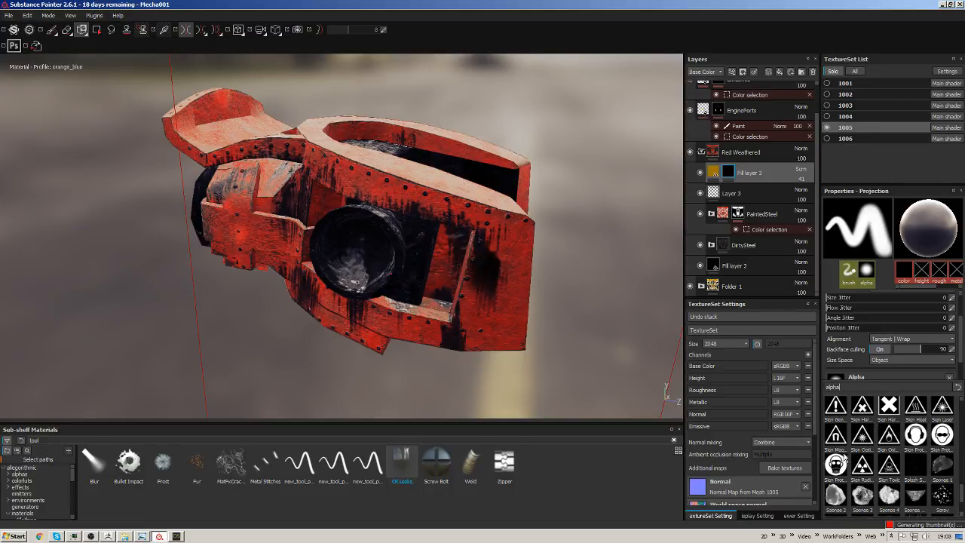
pyautogui.click(890, 406)
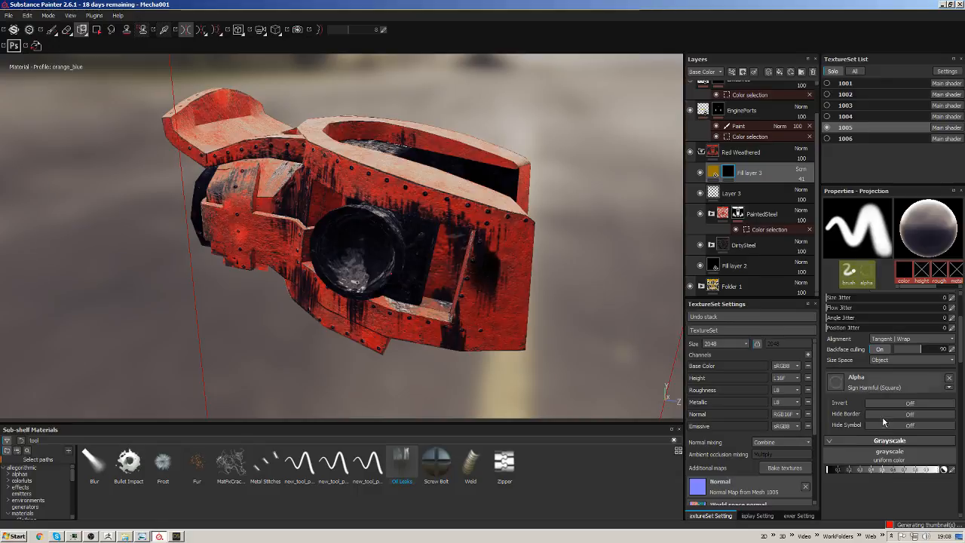
# Test the square X sign on the engine's side panel and set the projection's grayscale to white.
pyautogui.keyDown('alt'); pyautogui.moveTo(456, 289); pyautogui.dragTo(452, 234); pyautogui.keyUp('alt')
pyautogui.keyDown('alt'); pyautogui.moveTo(452, 234); pyautogui.dragTo(821, 289, button='right'); pyautogui.keyUp('alt')
pyautogui.click(473, 259)
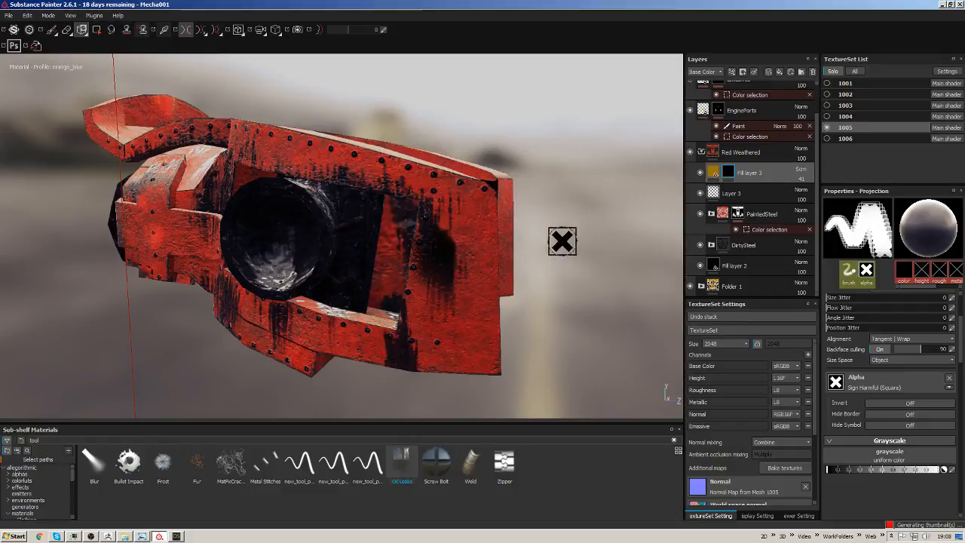
pyautogui.keyDown('alt'); pyautogui.moveTo(562, 255); pyautogui.dragTo(566, 242); pyautogui.keyUp('alt')
pyautogui.keyDown('shift'); pyautogui.moveTo(566, 241); pyautogui.dragTo(943, 300, button='right'); pyautogui.keyUp('shift')
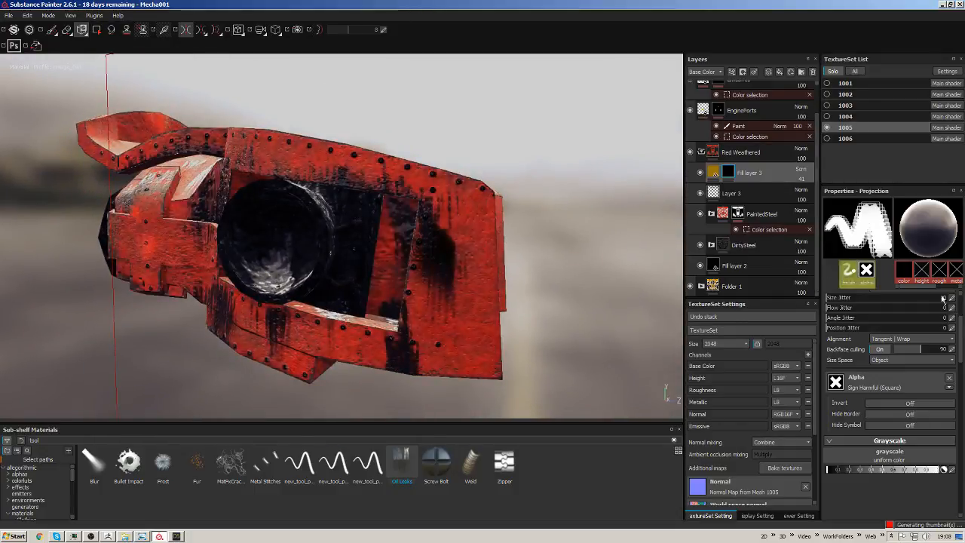
pyautogui.click(936, 470)
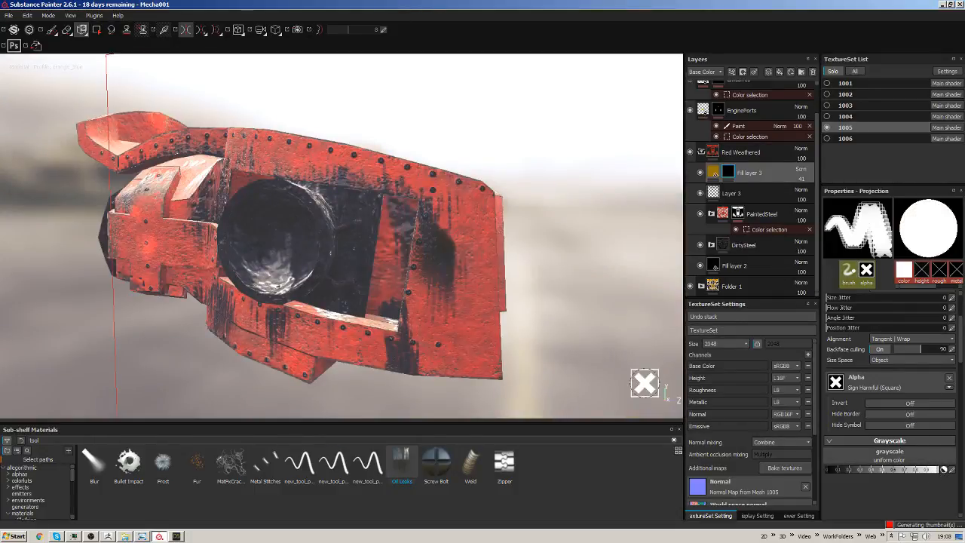
# Try stamping the square X sign on the panel beside the side opening, and undo the stamp.
pyautogui.click(458, 236)
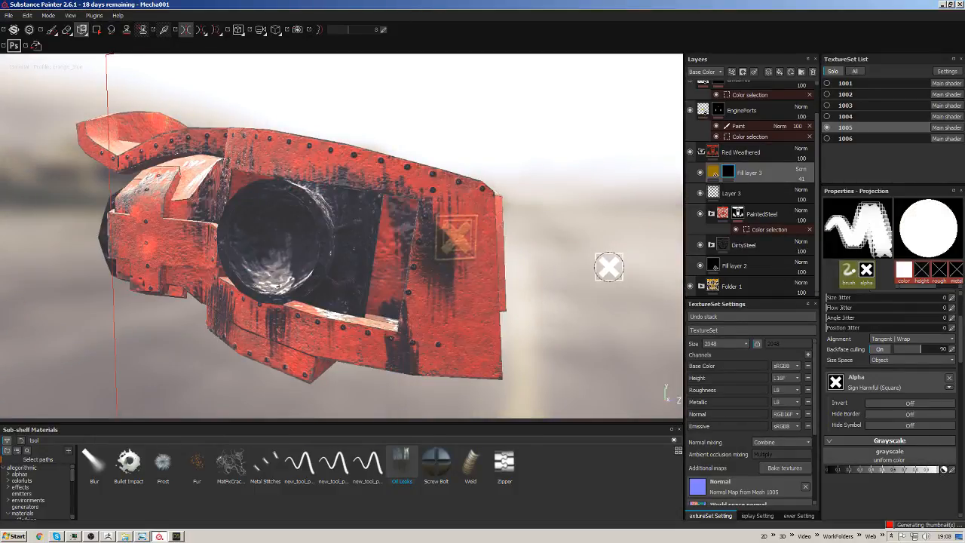
pyautogui.keyDown('alt'); pyautogui.moveTo(608, 267); pyautogui.dragTo(621, 278); pyautogui.keyUp('alt')
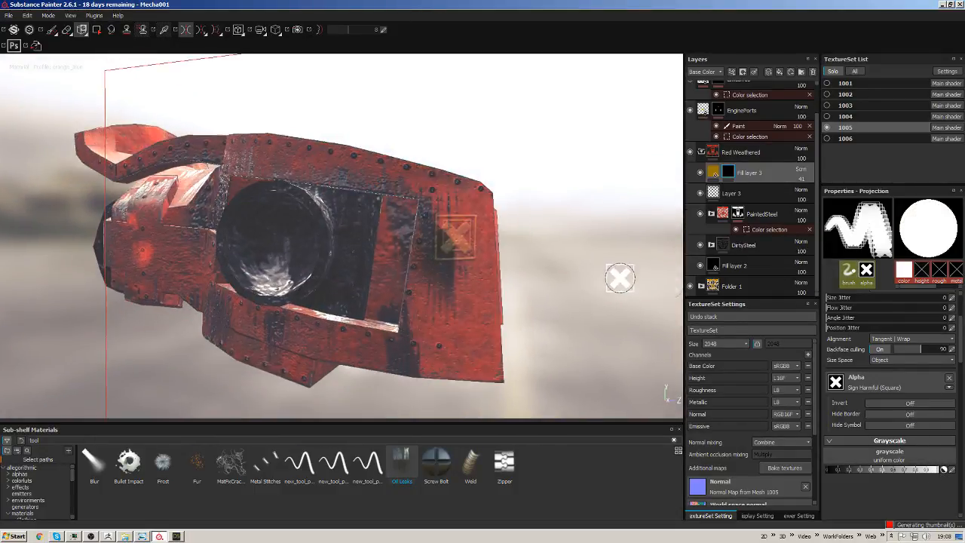
pyautogui.hotkey('ctrl', 'z')
# Enlarge the brush to 15.68, switch its size to no pen pressure and stamp the square X sign beside the side opening.
pyautogui.moveTo(961, 304); pyautogui.dragTo(963, 291)
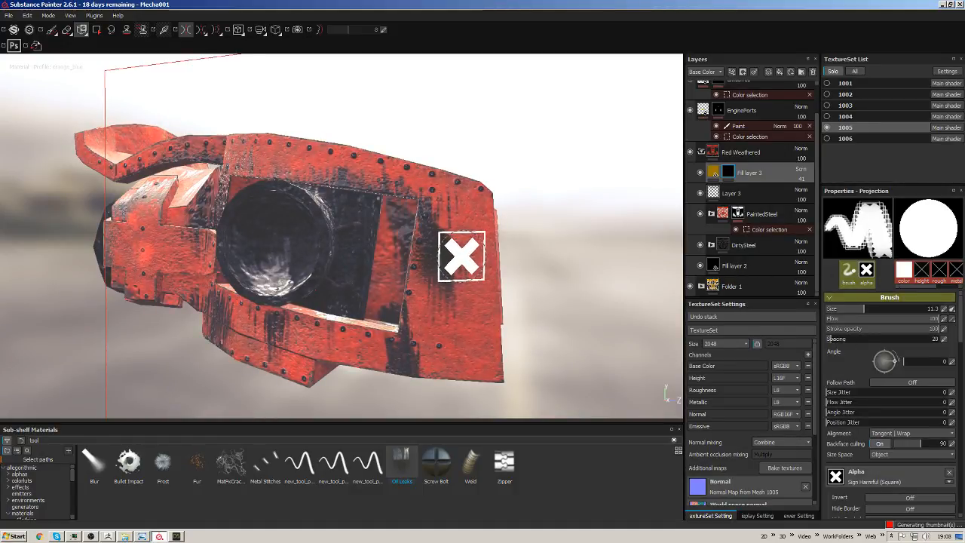
pyautogui.press(']')
pyautogui.press(']')
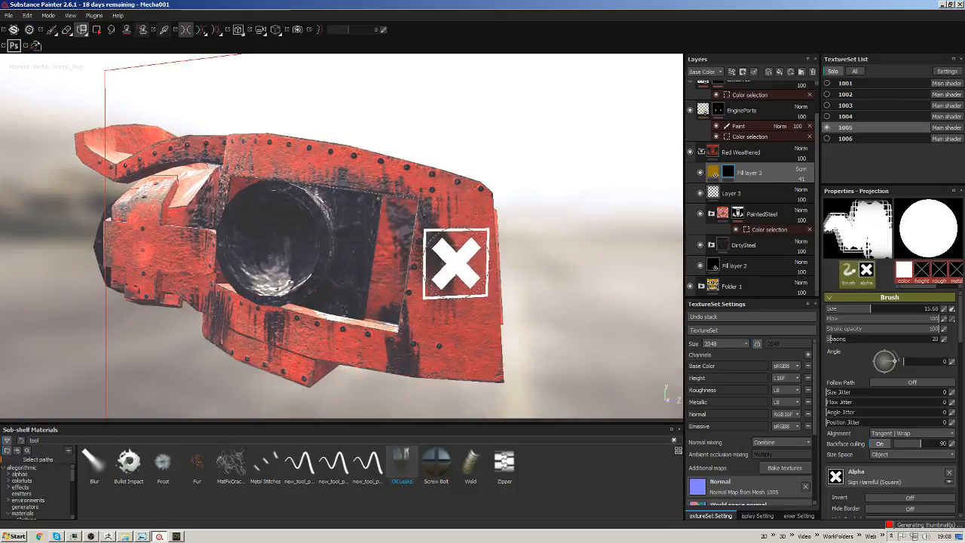
pyautogui.moveTo(465, 235)
pyautogui.keyDown('alt'); pyautogui.mouseDown()
pyautogui.moveTo(502, 231)
pyautogui.moveTo(480, 242)
pyautogui.mouseUp(); pyautogui.keyUp('alt')
pyautogui.click(953, 319)
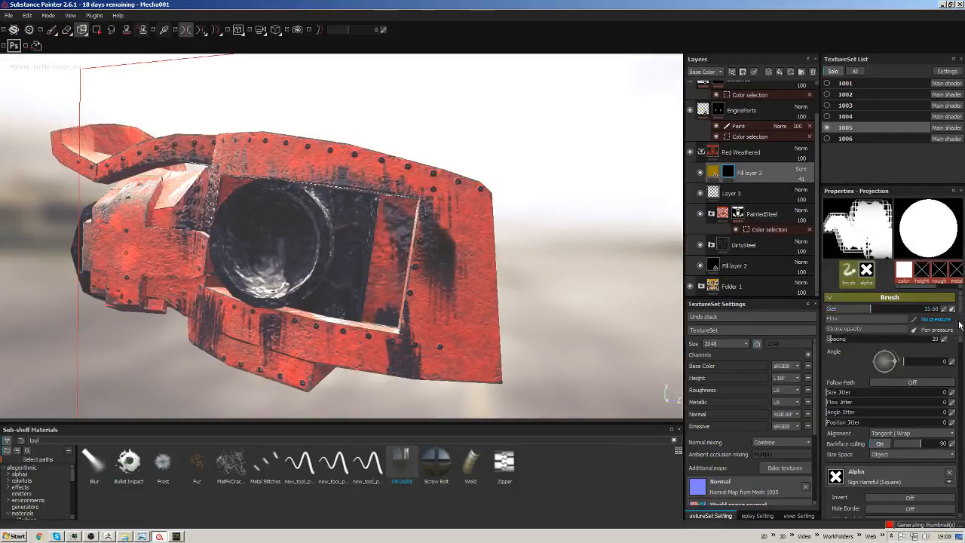
pyautogui.click(946, 331)
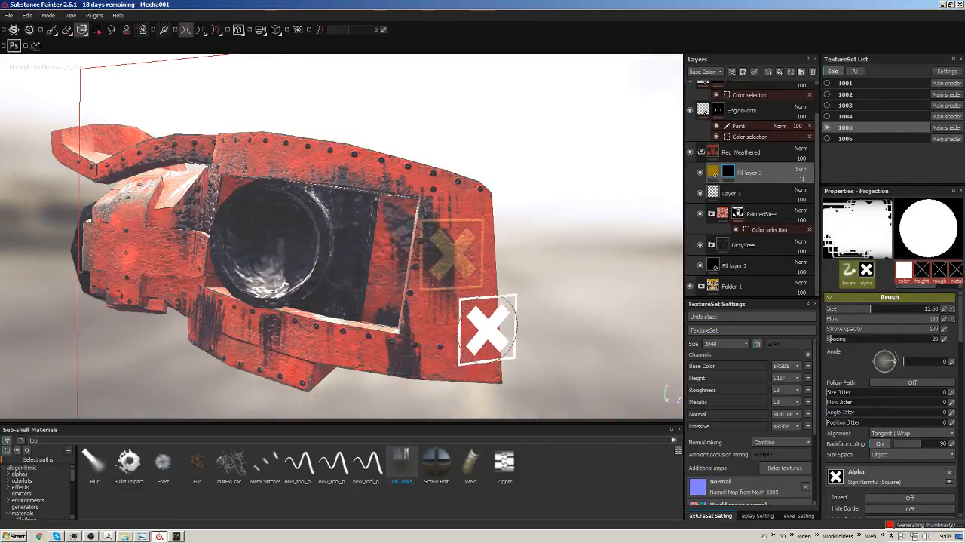
# On the engine's opposite side, reduce the brush size to 11.3 and change the alpha to Sign Flammable.
pyautogui.moveTo(487, 332)
pyautogui.keyDown('alt'); pyautogui.mouseDown()
pyautogui.moveTo(379, 316)
pyautogui.moveTo(411, 294)
pyautogui.moveTo(332, 289)
pyautogui.mouseUp(); pyautogui.keyUp('alt')
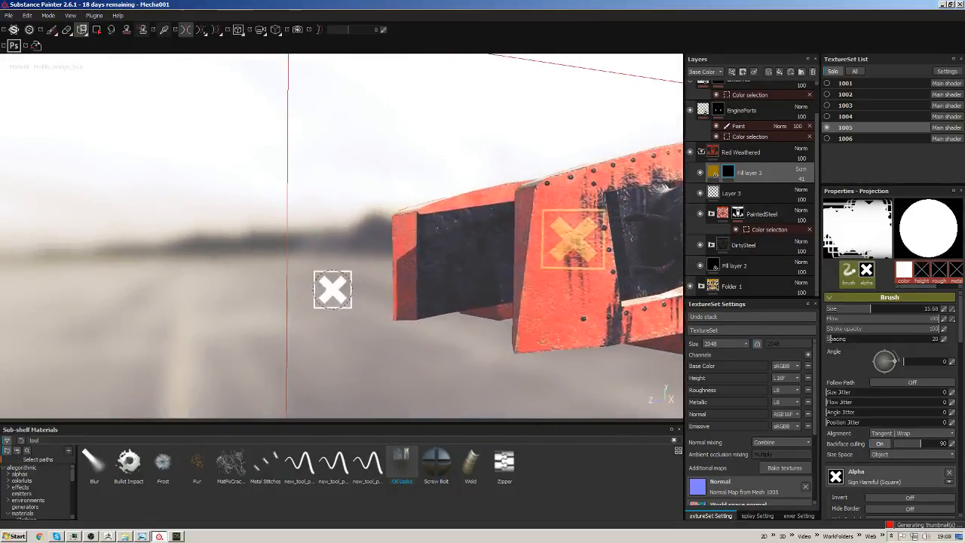
pyautogui.keyDown('alt'); pyautogui.moveTo(445, 294); pyautogui.dragTo(385, 331); pyautogui.keyUp('alt')
pyautogui.keyDown('ctrl'); pyautogui.moveTo(408, 322); pyautogui.dragTo(392, 321, button='right'); pyautogui.keyUp('ctrl')
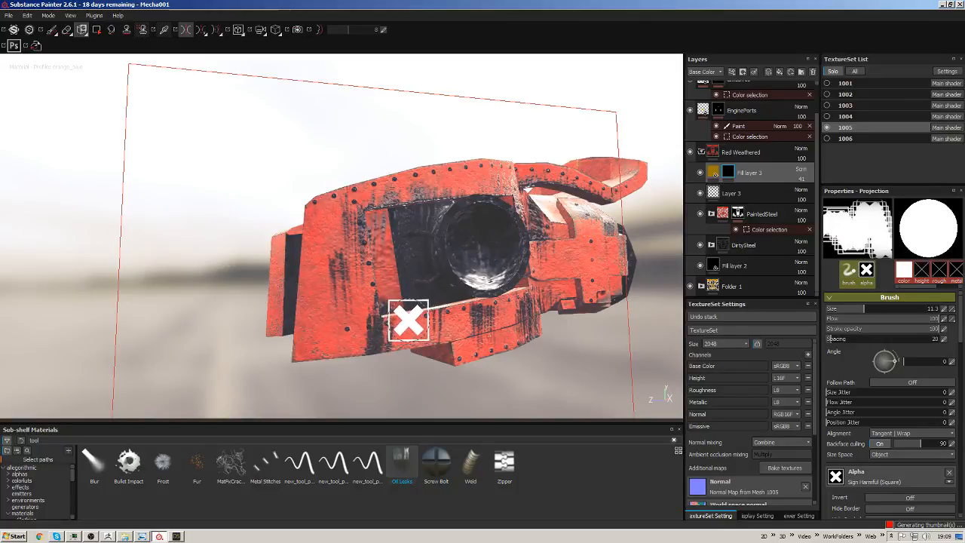
pyautogui.click(836, 476)
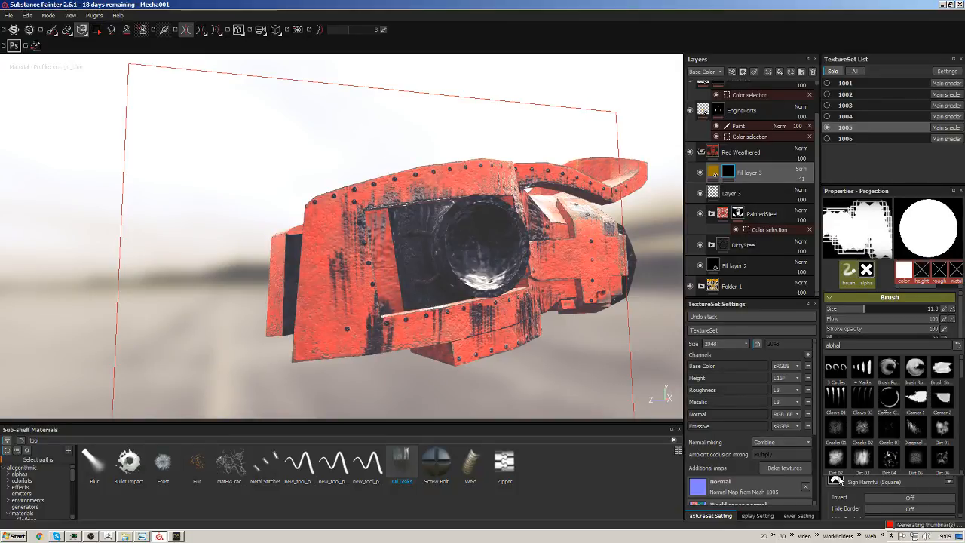
pyautogui.moveTo(960, 376); pyautogui.dragTo(951, 446)
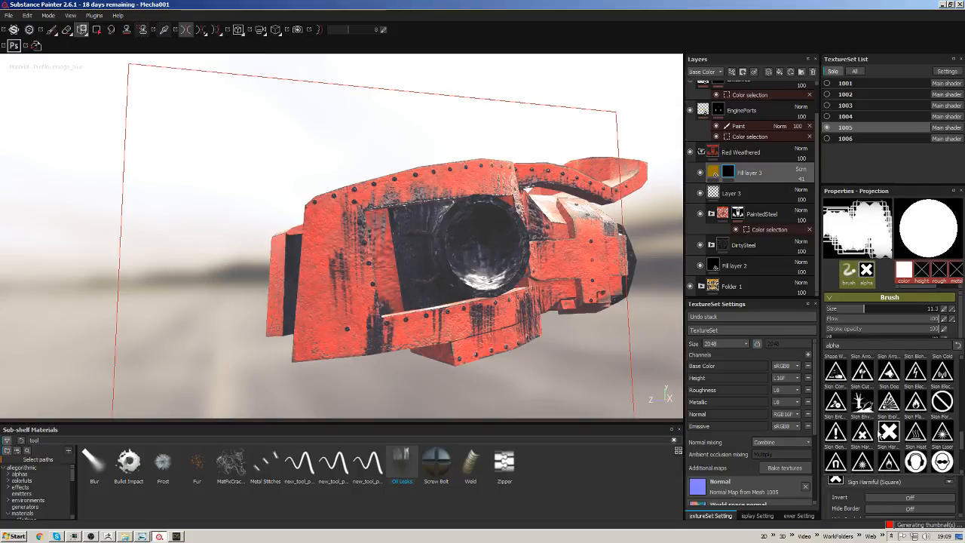
pyautogui.click(916, 401)
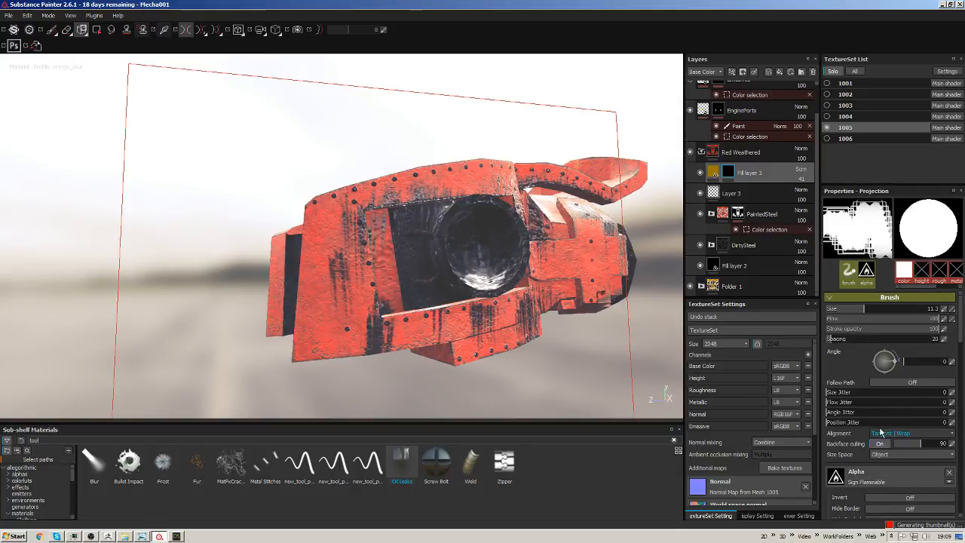
# Try stamping the Sign Flammable alpha on the flat red panel beside the engine's round opening.
pyautogui.keyDown('alt'); pyautogui.moveTo(590, 281); pyautogui.dragTo(450, 265); pyautogui.keyUp('alt')
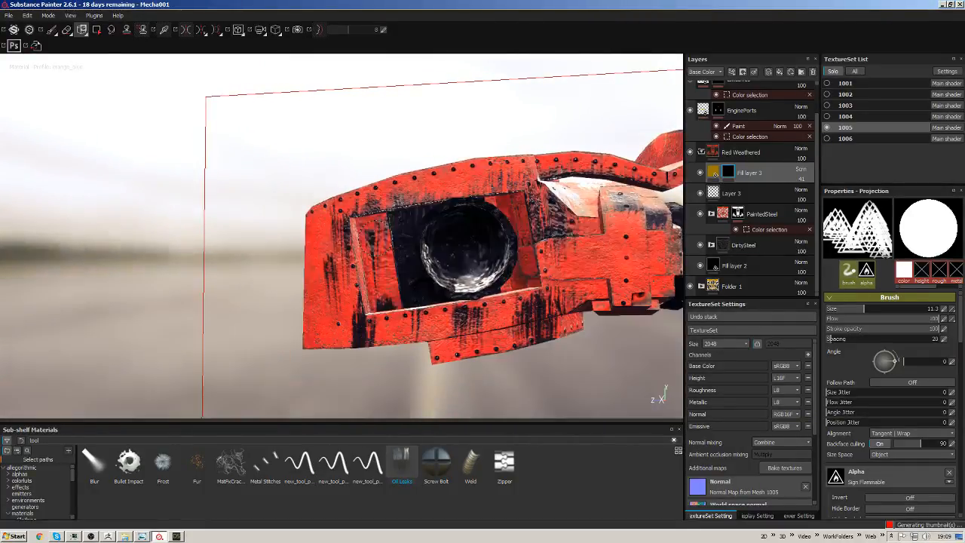
pyautogui.keyDown('alt'); pyautogui.moveTo(389, 273); pyautogui.dragTo(404, 276); pyautogui.keyUp('alt')
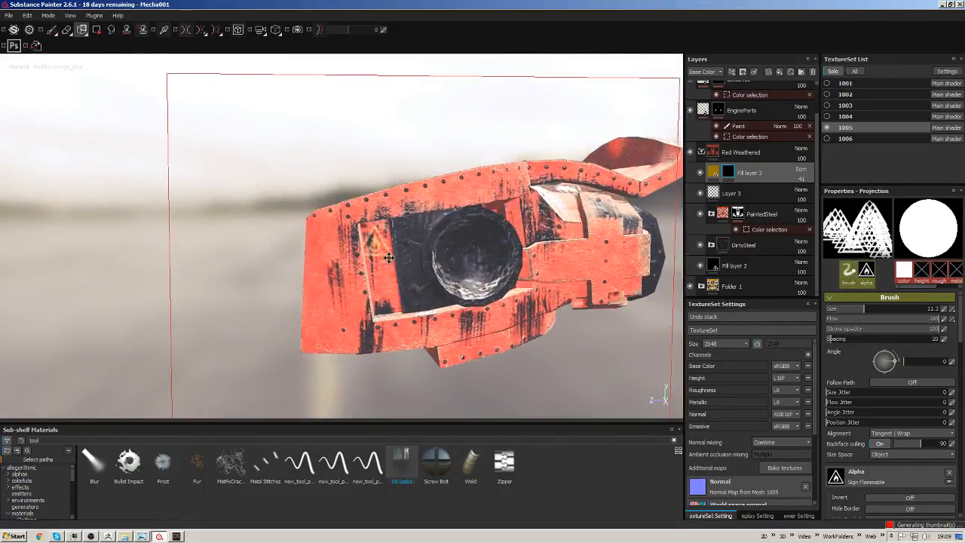
pyautogui.keyDown('alt'); pyautogui.moveTo(401, 273); pyautogui.dragTo(381, 252, button='middle'); pyautogui.keyUp('alt')
pyautogui.moveTo(409, 255)
pyautogui.keyDown('alt'); pyautogui.mouseDown()
pyautogui.moveTo(405, 302)
pyautogui.moveTo(433, 297)
pyautogui.mouseUp(); pyautogui.keyUp('alt')
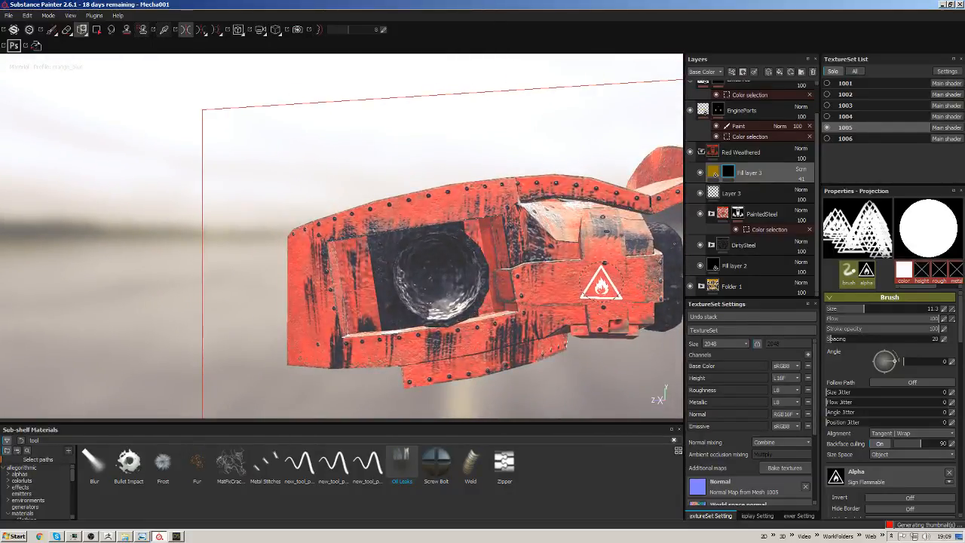
pyautogui.click(578, 281)
pyautogui.keyDown('alt'); pyautogui.moveTo(589, 280); pyautogui.dragTo(474, 287, button='middle'); pyautogui.keyUp('alt')
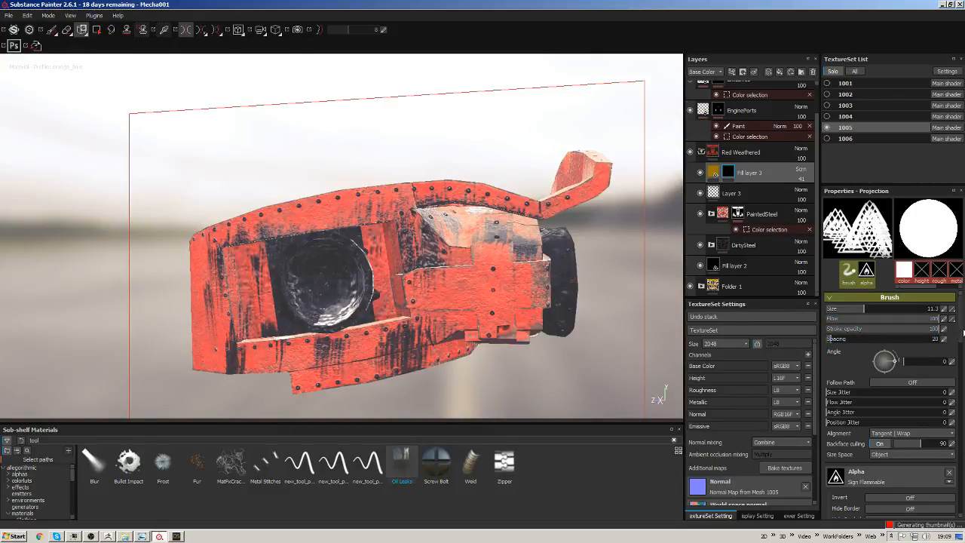
# Change Fill layer 3's base color to a bright yellow with RGB 0.933, 1.000, 0.000.
pyautogui.scroll(-10, 961, 321)
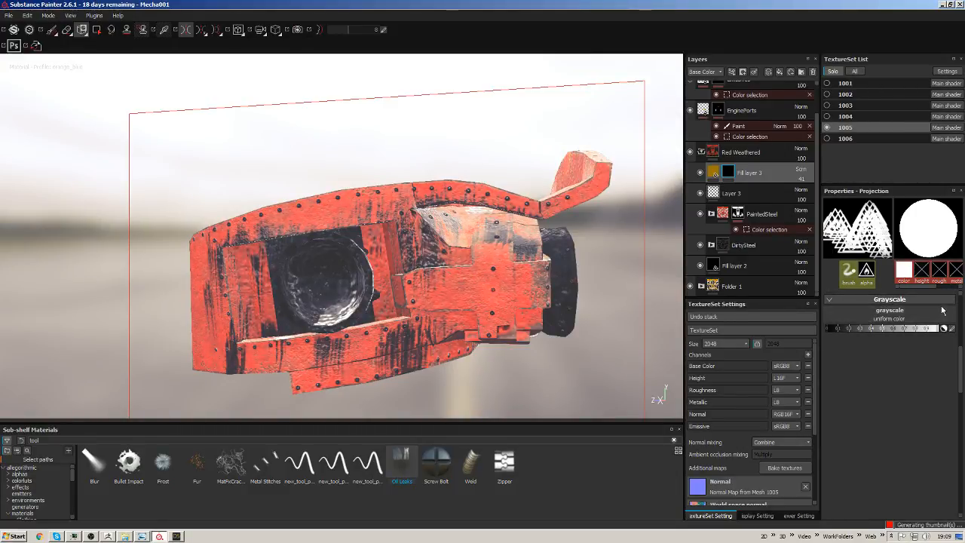
pyautogui.click(898, 319)
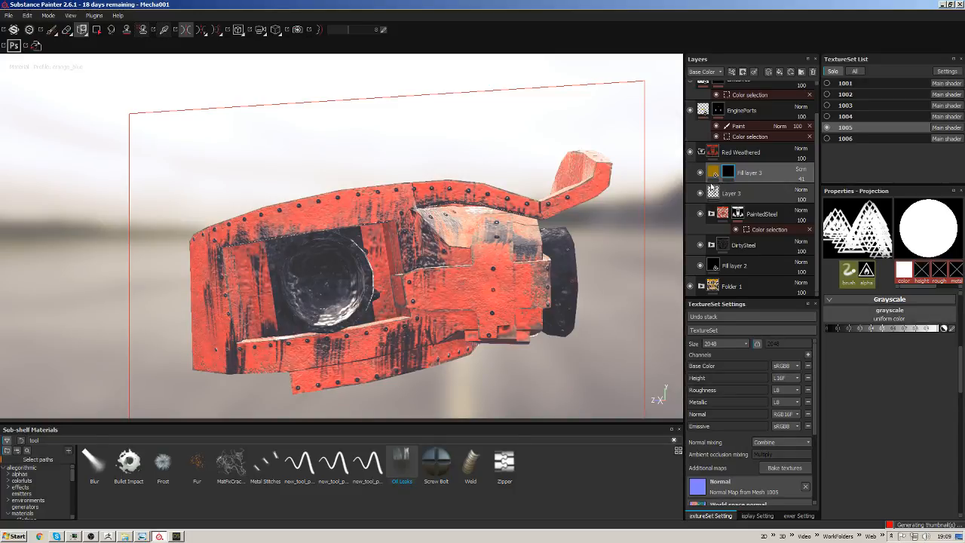
pyautogui.click(750, 173)
pyautogui.click(914, 385)
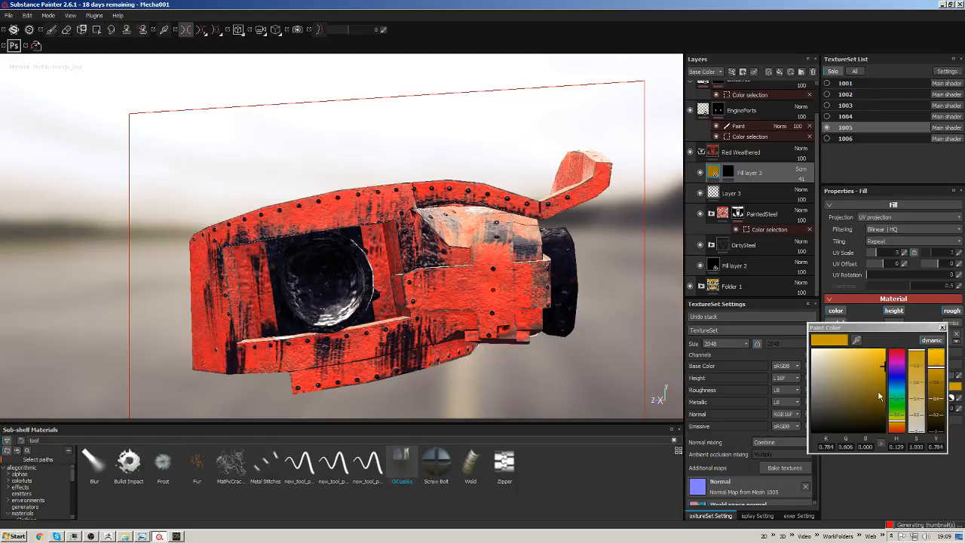
pyautogui.moveTo(884, 367); pyautogui.dragTo(886, 349)
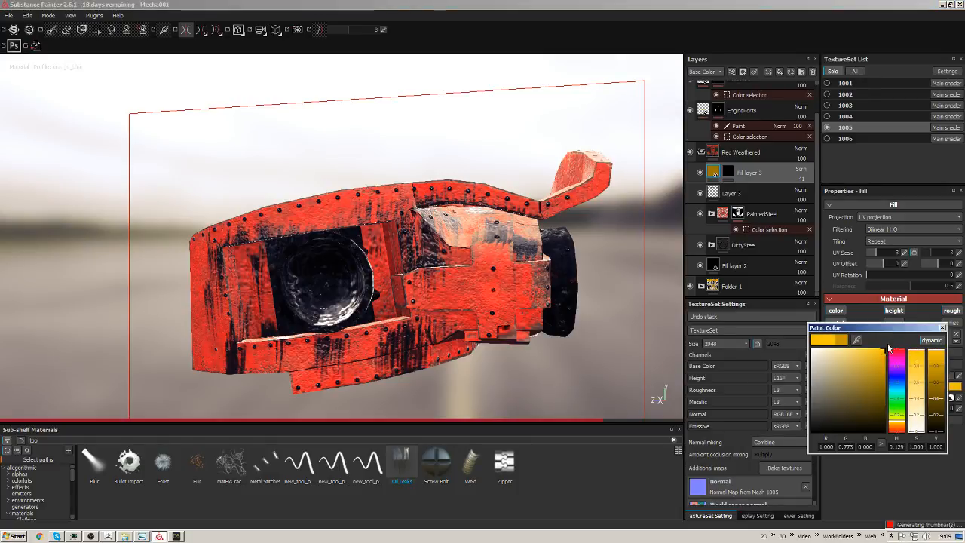
pyautogui.moveTo(903, 420); pyautogui.dragTo(902, 417)
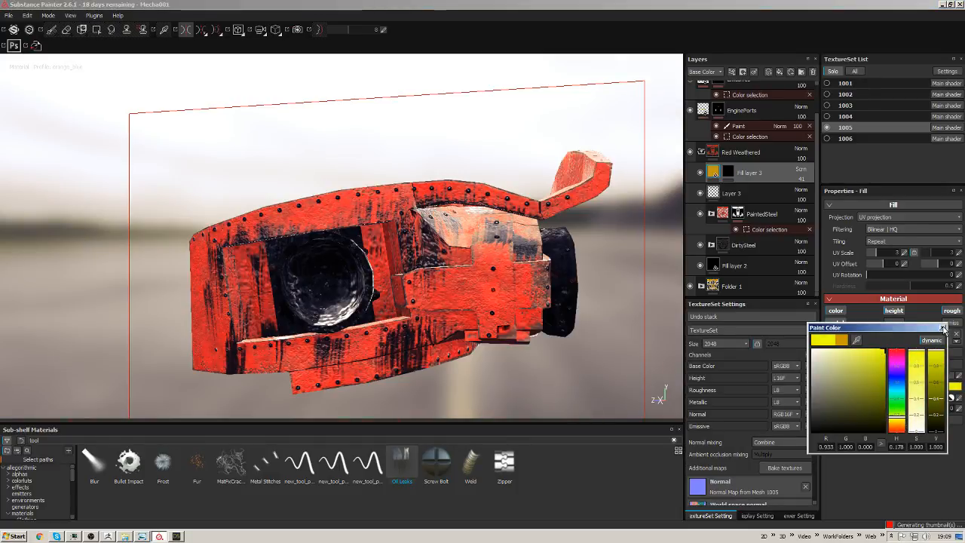
# Stamp the Sign Flammable alpha through Fill layer 3's mask on the panel beside the round opening, and switch to the Paint tool.
pyautogui.click(727, 172)
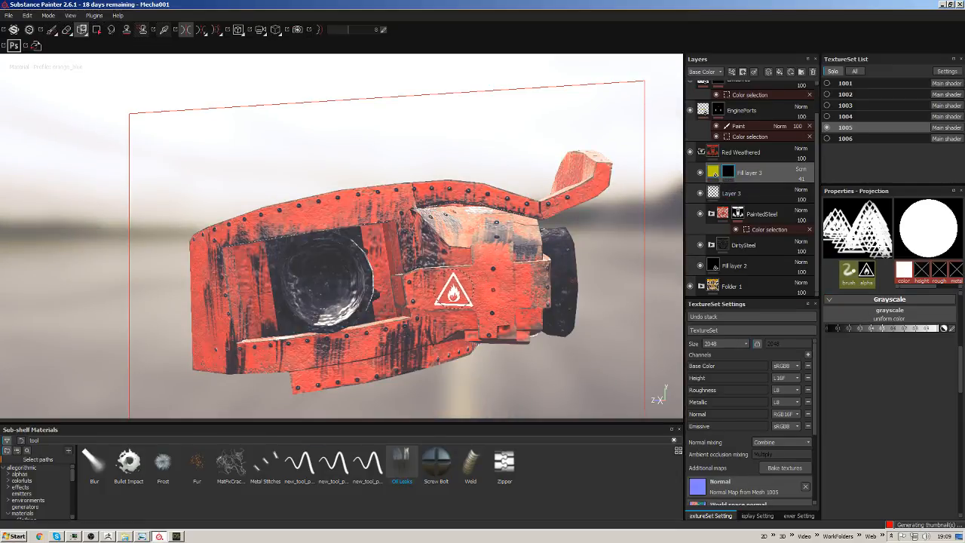
pyautogui.click(451, 289)
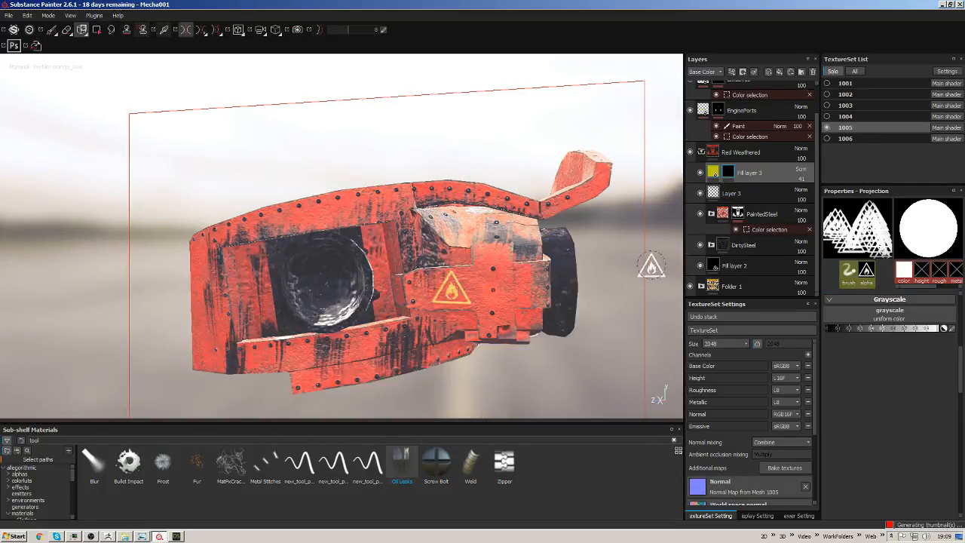
pyautogui.moveTo(651, 266)
pyautogui.keyDown('alt'); pyautogui.mouseDown()
pyautogui.moveTo(184, 264)
pyautogui.moveTo(453, 218)
pyautogui.moveTo(373, 215)
pyautogui.moveTo(456, 225)
pyautogui.moveTo(440, 245)
pyautogui.moveTo(545, 220)
pyautogui.moveTo(493, 261)
pyautogui.moveTo(555, 260)
pyautogui.moveTo(521, 249)
pyautogui.mouseUp(); pyautogui.keyUp('alt')
pyautogui.scroll(-5, 440, 245)
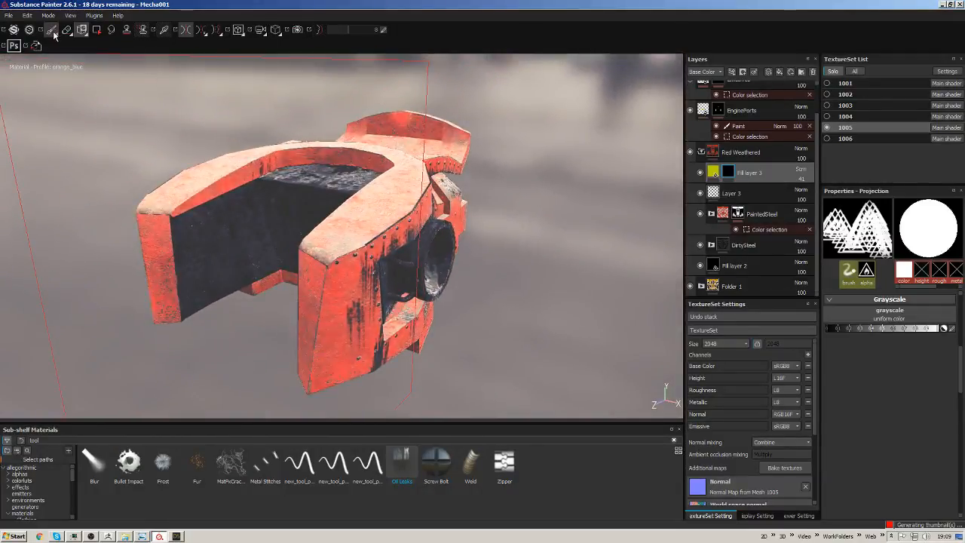
pyautogui.click(51, 30)
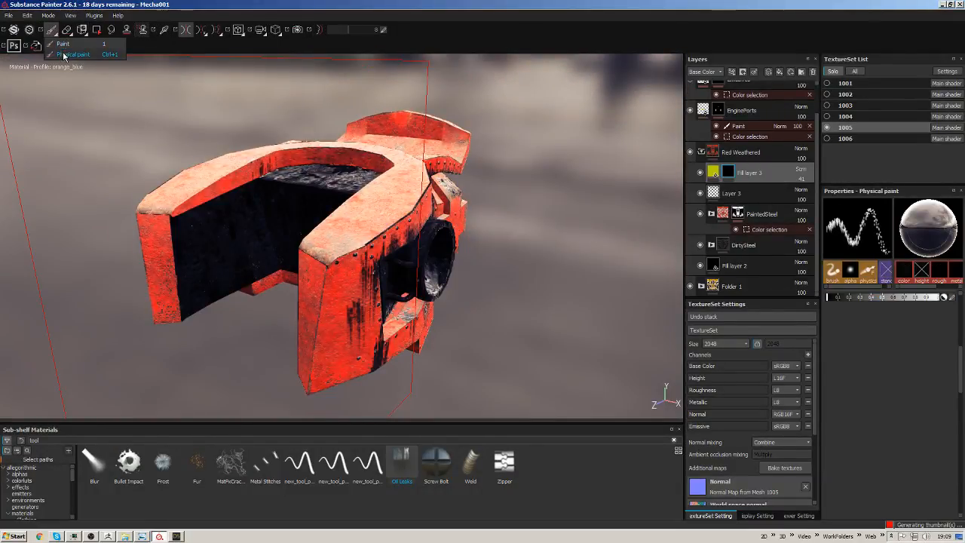
pyautogui.click(52, 30)
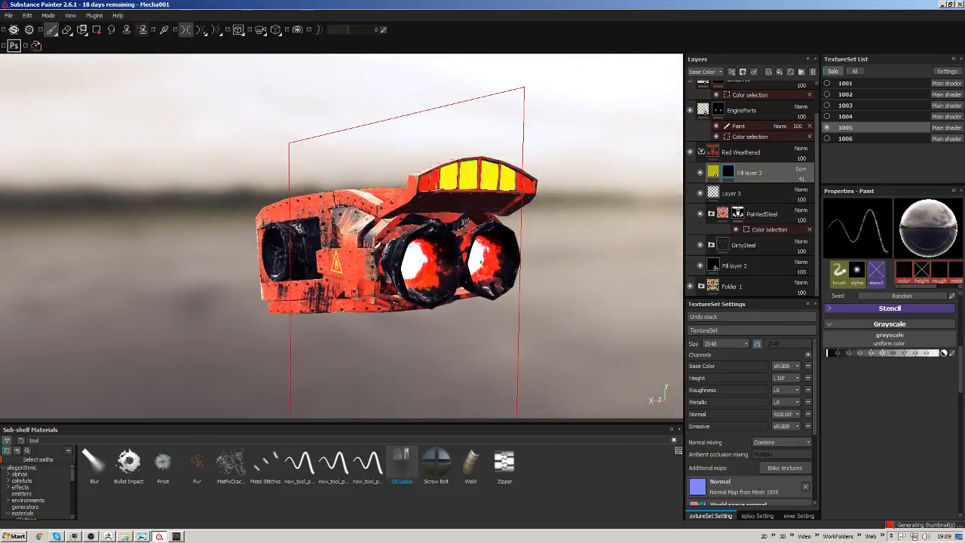
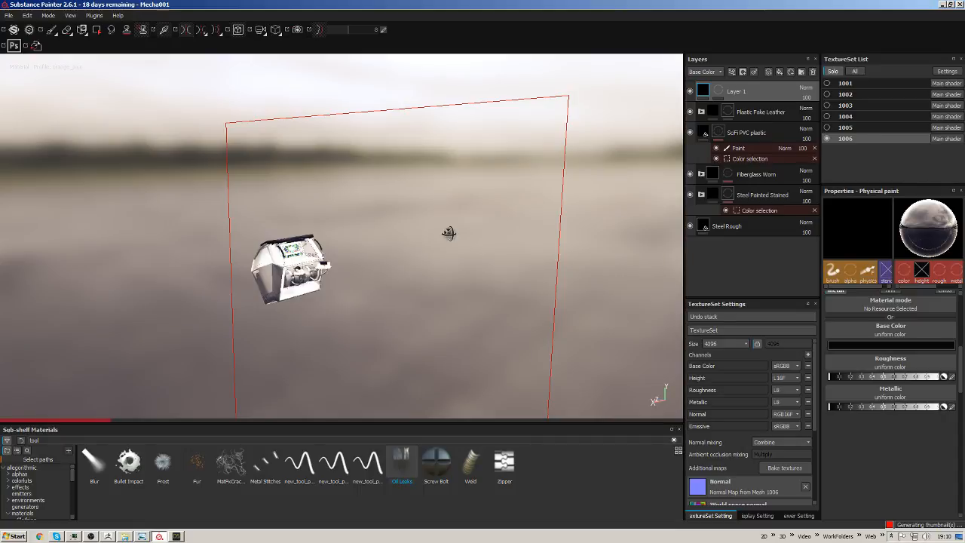
# Set texture set 1006's size to 2048.
pyautogui.keyDown('alt'); pyautogui.moveTo(450, 232); pyautogui.dragTo(446, 232); pyautogui.keyUp('alt')
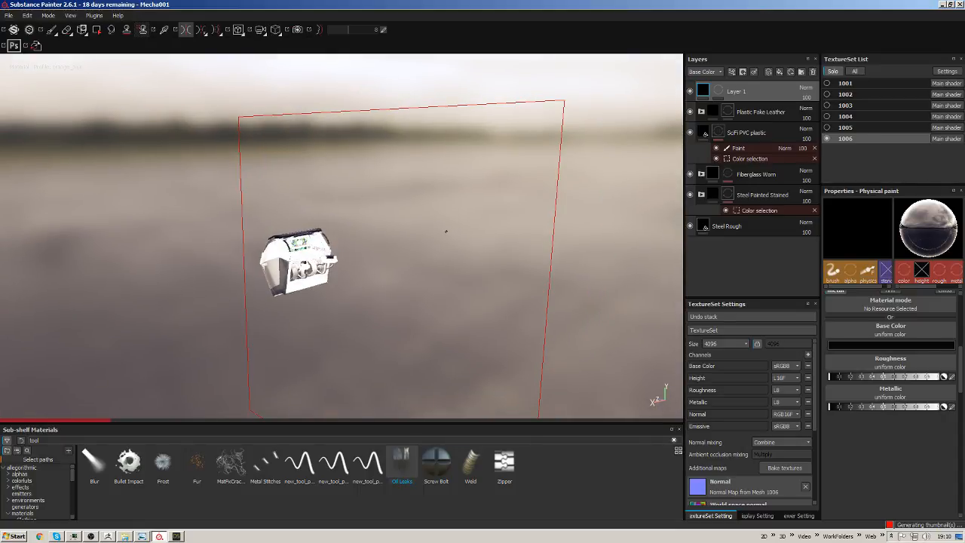
pyautogui.keyDown('alt'); pyautogui.moveTo(447, 231); pyautogui.dragTo(440, 172, button='middle'); pyautogui.keyUp('alt')
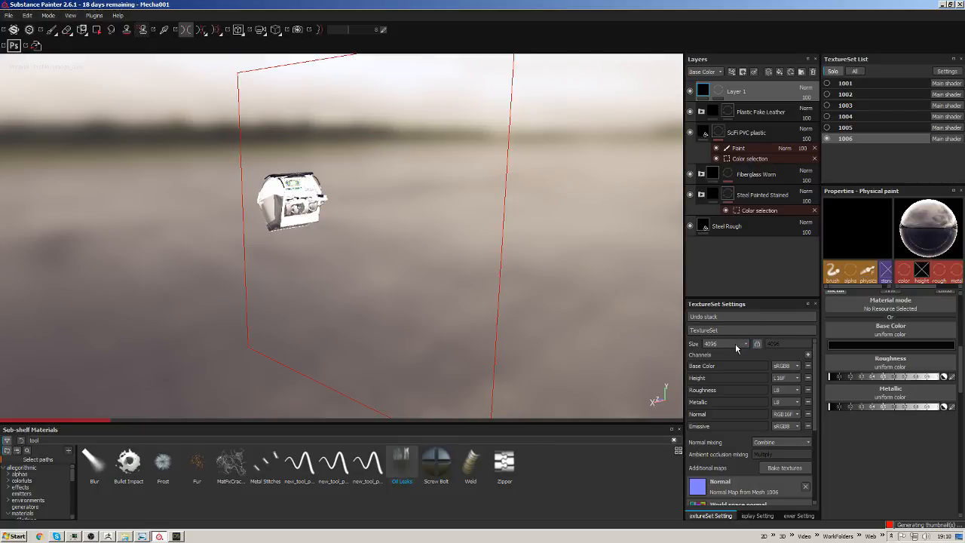
pyautogui.click(735, 344)
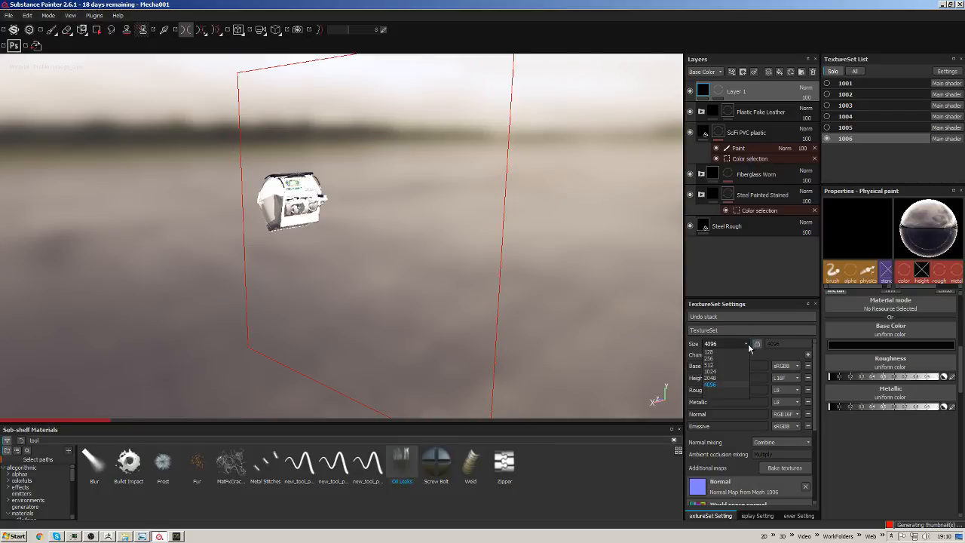
pyautogui.click(714, 378)
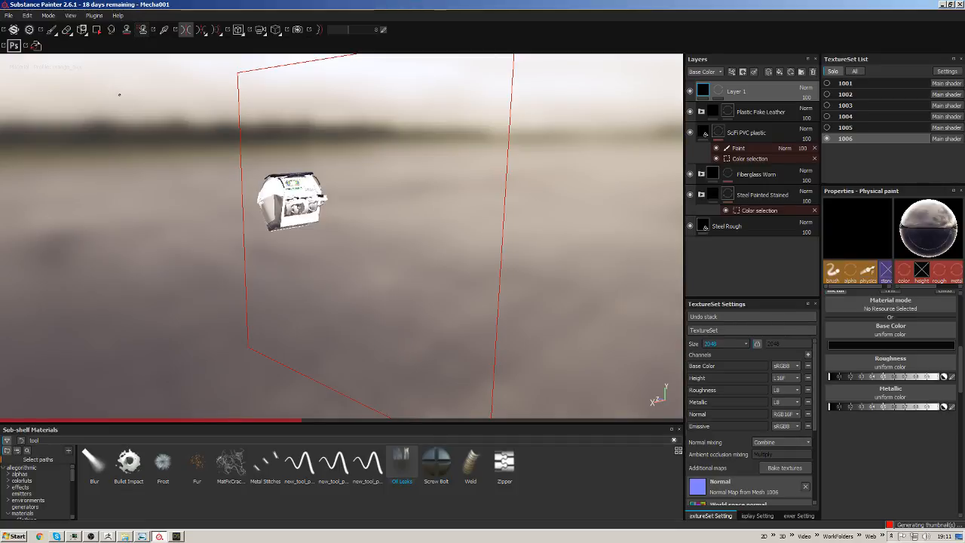
# Lower texture set 1006's size to 1024.
pyautogui.keyDown('alt'); pyautogui.moveTo(351, 223); pyautogui.dragTo(375, 230); pyautogui.keyUp('alt')
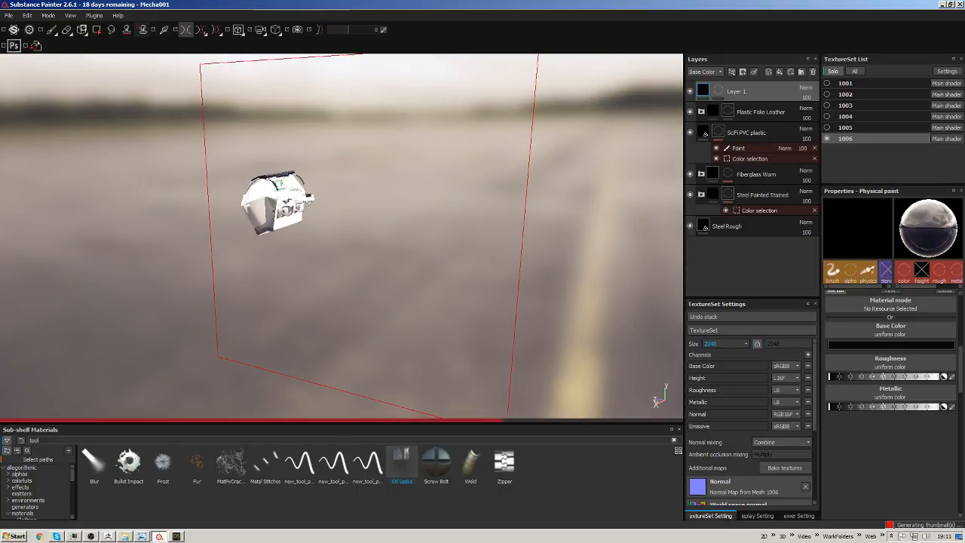
pyautogui.click(740, 343)
pyautogui.click(713, 371)
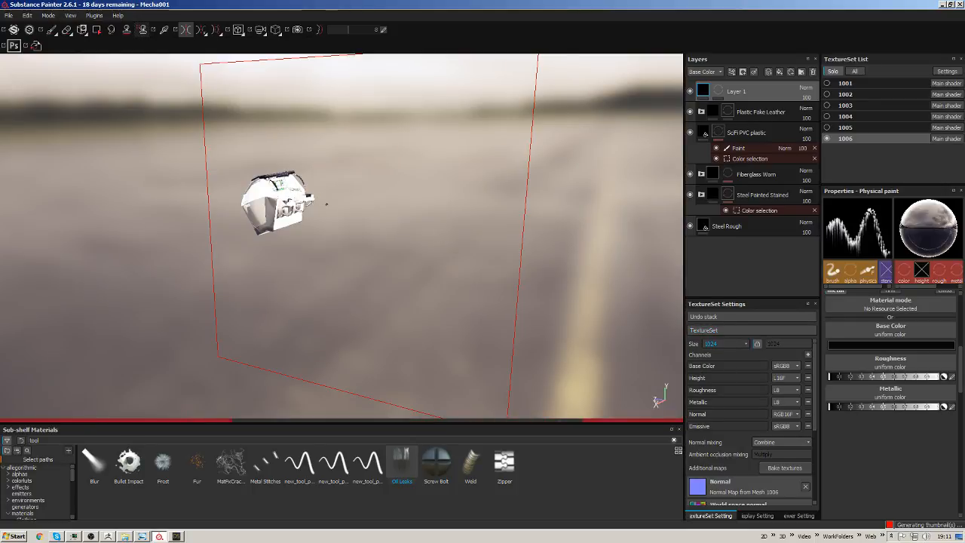
# Examine the white control console's side shell, display screens, padded bars and control handles up close from several angles.
pyautogui.keyDown('alt'); pyautogui.moveTo(321, 201); pyautogui.dragTo(350, 203); pyautogui.keyUp('alt')
pyautogui.keyDown('alt'); pyautogui.moveTo(370, 246); pyautogui.dragTo(460, 294, button='middle'); pyautogui.keyUp('alt')
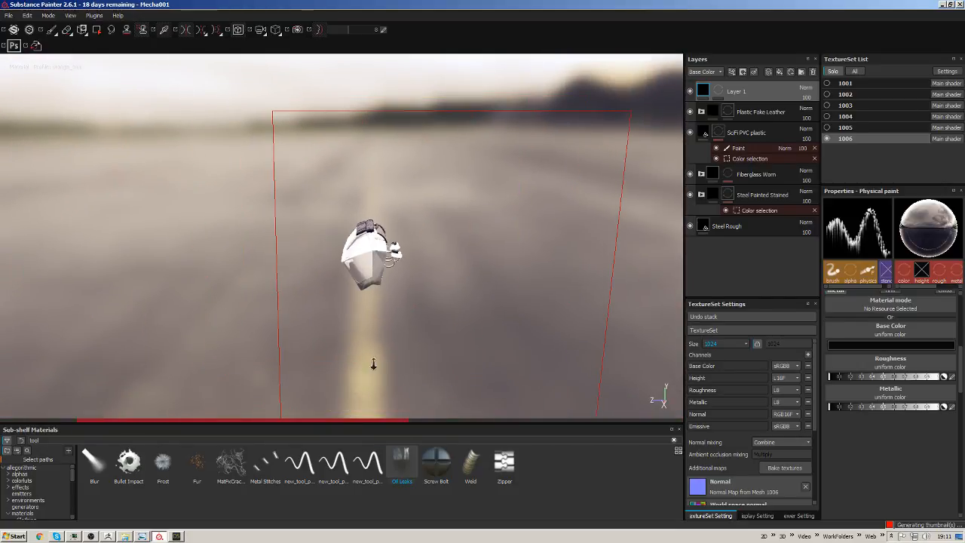
pyautogui.keyDown('alt'); pyautogui.moveTo(373, 362); pyautogui.dragTo(418, 334, button='right'); pyautogui.keyUp('alt')
pyautogui.keyDown('alt'); pyautogui.moveTo(379, 233); pyautogui.dragTo(385, 343, button='right'); pyautogui.keyUp('alt')
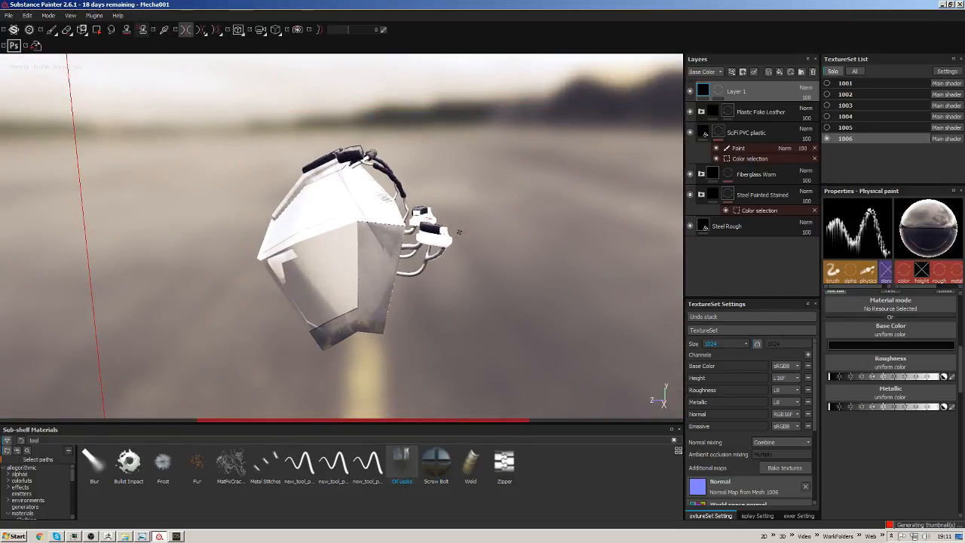
pyautogui.keyDown('alt'); pyautogui.moveTo(458, 230); pyautogui.dragTo(396, 218); pyautogui.keyUp('alt')
pyautogui.keyDown('alt'); pyautogui.moveTo(395, 218); pyautogui.dragTo(333, 243, button='middle'); pyautogui.keyUp('alt')
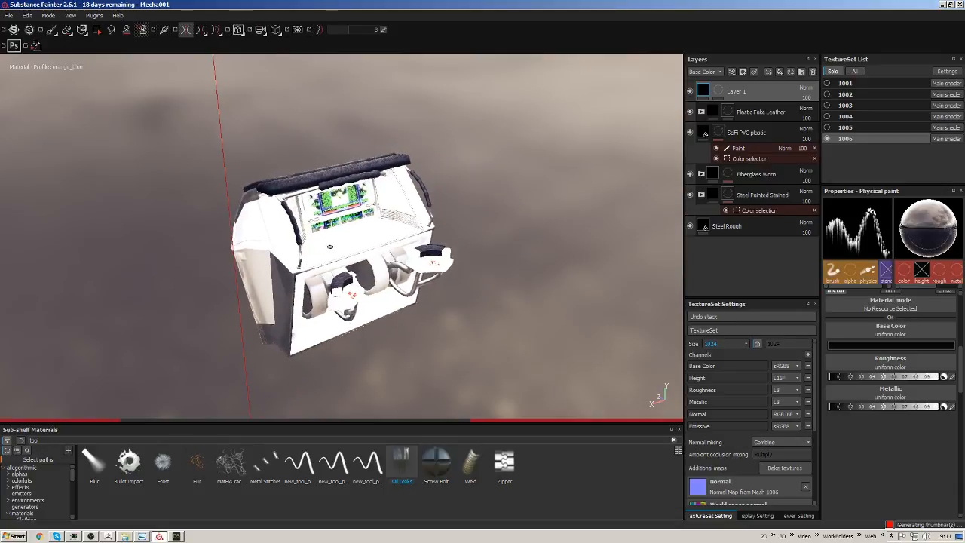
pyautogui.keyDown('alt'); pyautogui.moveTo(332, 244); pyautogui.dragTo(358, 320, button='right'); pyautogui.keyUp('alt')
pyautogui.keyDown('alt'); pyautogui.moveTo(433, 199); pyautogui.dragTo(380, 183); pyautogui.keyUp('alt')
pyautogui.keyDown('alt'); pyautogui.moveTo(380, 183); pyautogui.dragTo(351, 217, button='middle'); pyautogui.keyUp('alt')
pyautogui.keyDown('alt'); pyautogui.moveTo(341, 235); pyautogui.dragTo(355, 313, button='right'); pyautogui.keyUp('alt')
pyautogui.keyDown('alt'); pyautogui.moveTo(355, 232); pyautogui.dragTo(350, 193, button='right'); pyautogui.keyUp('alt')
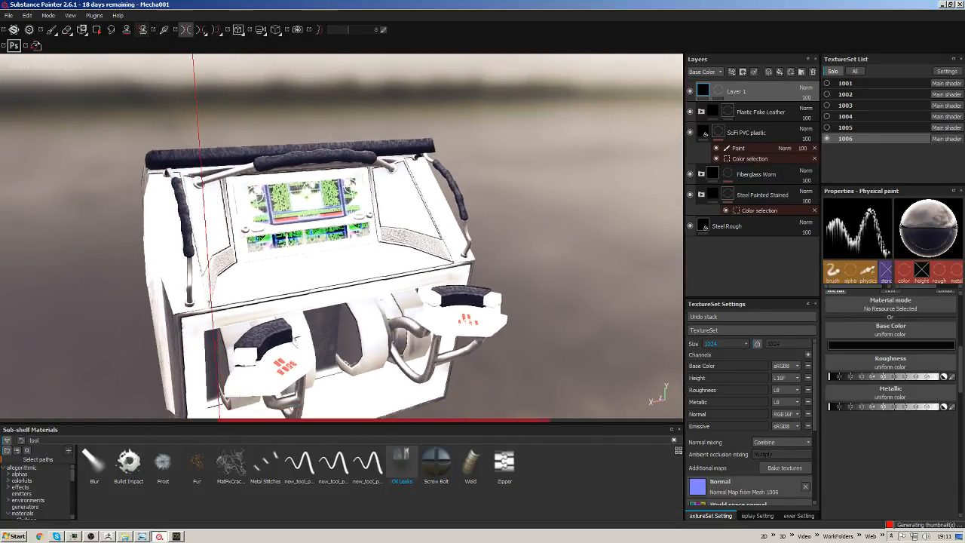
pyautogui.keyDown('alt'); pyautogui.moveTo(354, 239); pyautogui.dragTo(369, 191); pyautogui.keyUp('alt')
pyautogui.moveTo(370, 191)
pyautogui.keyDown('alt'); pyautogui.mouseDown(button='middle')
pyautogui.moveTo(375, 172)
pyautogui.moveTo(376, 183)
pyautogui.mouseUp(button='middle'); pyautogui.keyUp('alt')
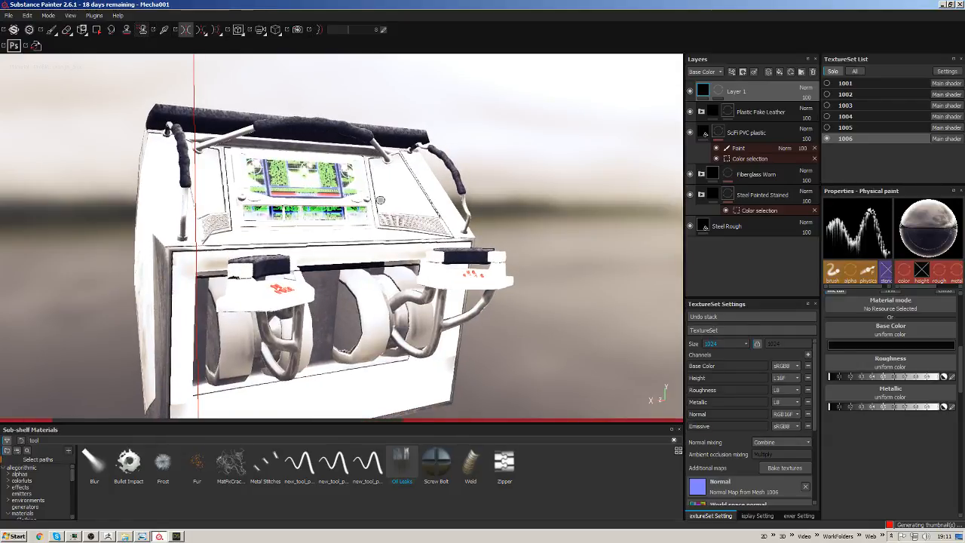
pyautogui.keyDown('alt'); pyautogui.moveTo(381, 201); pyautogui.dragTo(391, 229); pyautogui.keyUp('alt')
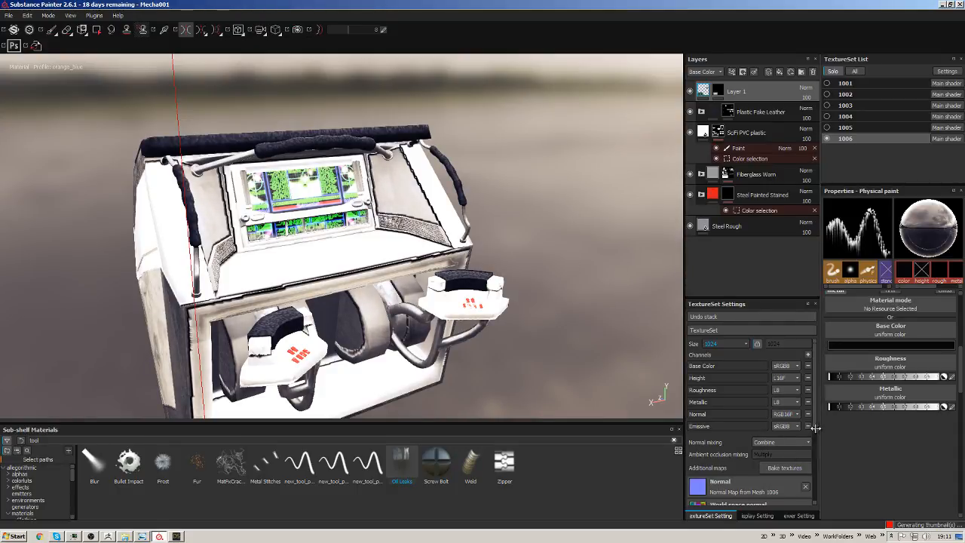
# Show the channel types that can be added to texture set 1006, and close the list without adding any.
pyautogui.moveTo(814, 411)
pyautogui.mouseDown()
pyautogui.moveTo(815, 421)
pyautogui.moveTo(810, 400)
pyautogui.mouseUp()
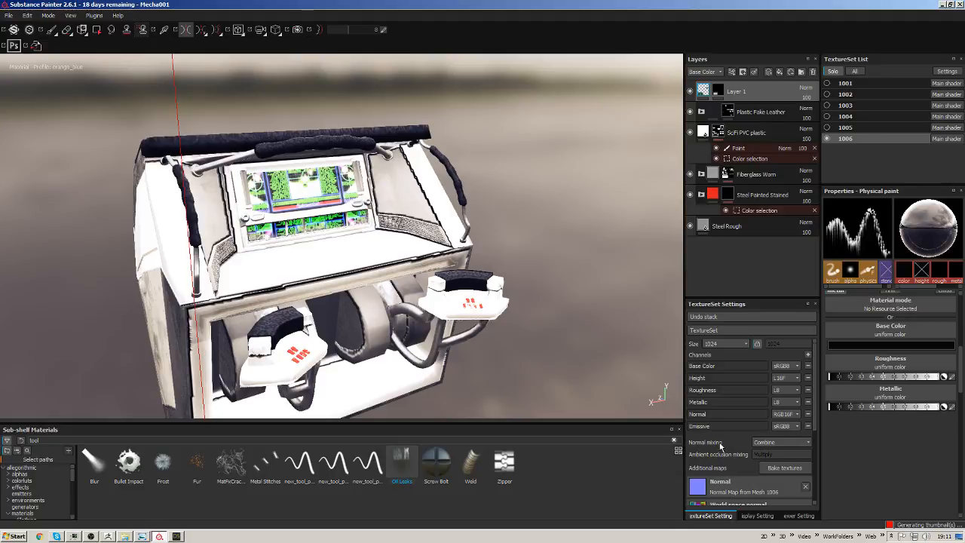
pyautogui.click(808, 355)
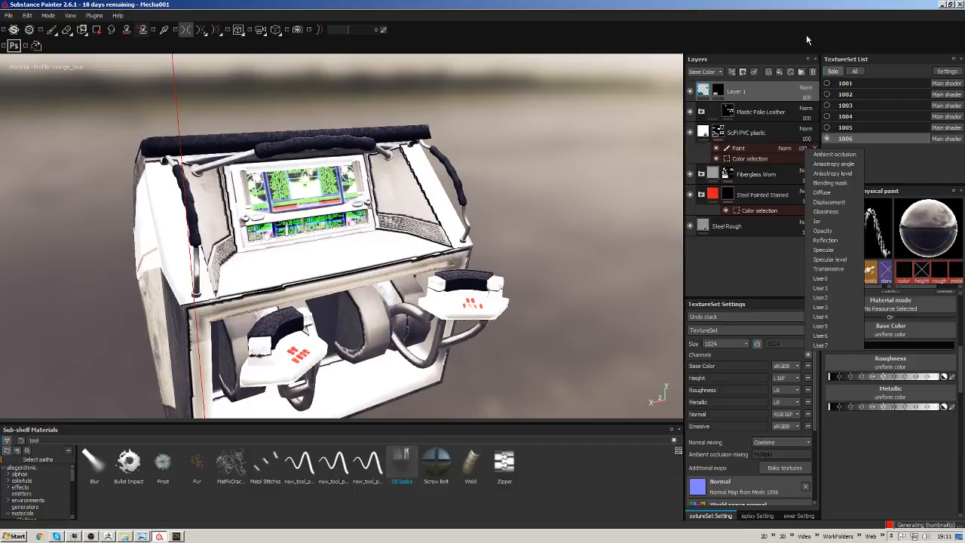
pyautogui.click(838, 32)
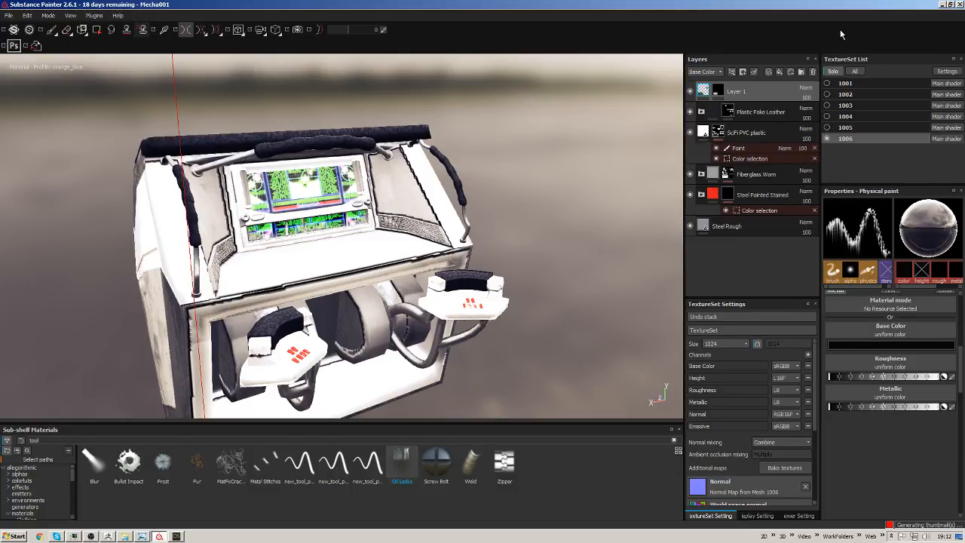
# Check the console's surface detail and raise texture set 1006's size to 2048.
pyautogui.keyDown('alt'); pyautogui.moveTo(477, 216); pyautogui.dragTo(516, 278); pyautogui.keyUp('alt')
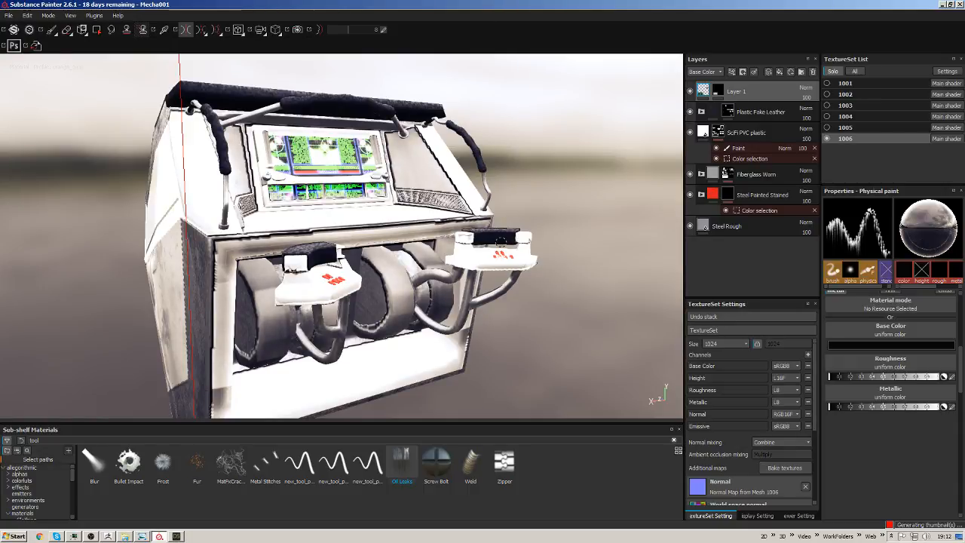
pyautogui.keyDown('alt'); pyautogui.moveTo(484, 205); pyautogui.dragTo(473, 248); pyautogui.keyUp('alt')
pyautogui.keyDown('alt'); pyautogui.moveTo(411, 167); pyautogui.dragTo(451, 212); pyautogui.keyUp('alt')
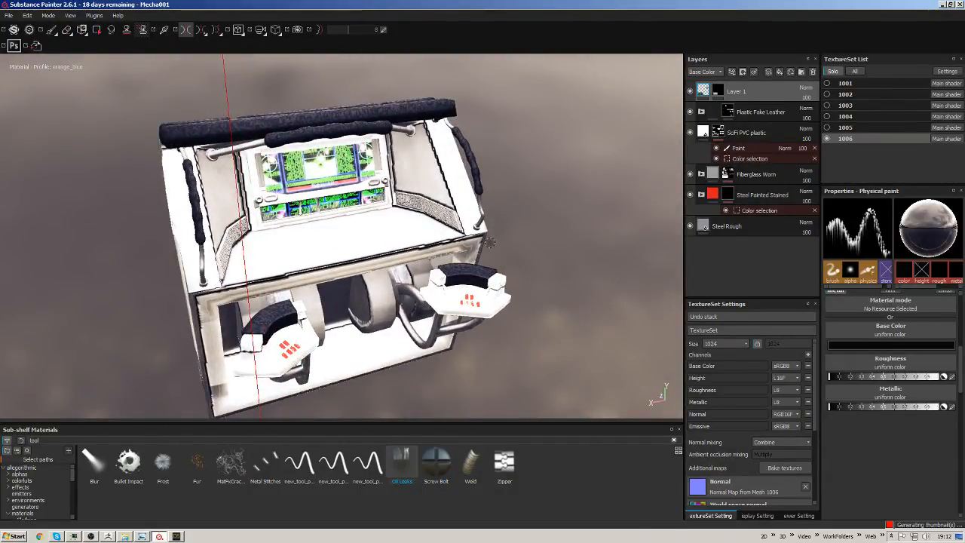
pyautogui.click(726, 344)
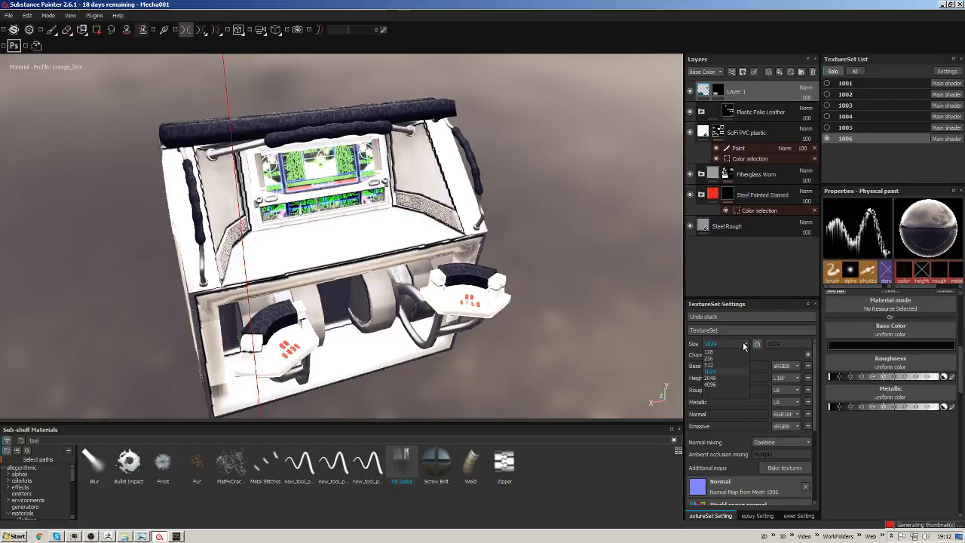
pyautogui.click(738, 377)
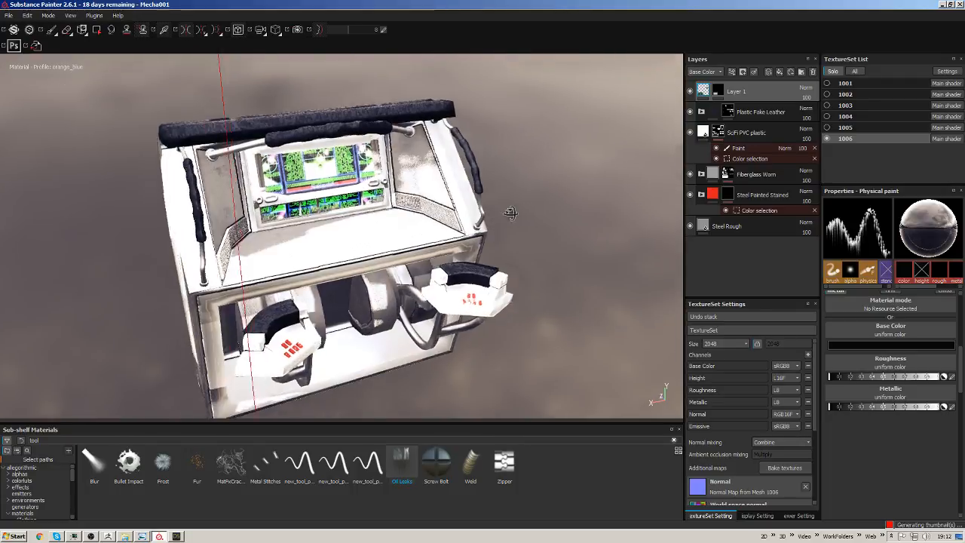
pyautogui.keyDown('alt'); pyautogui.moveTo(511, 213); pyautogui.dragTo(556, 179); pyautogui.keyUp('alt')
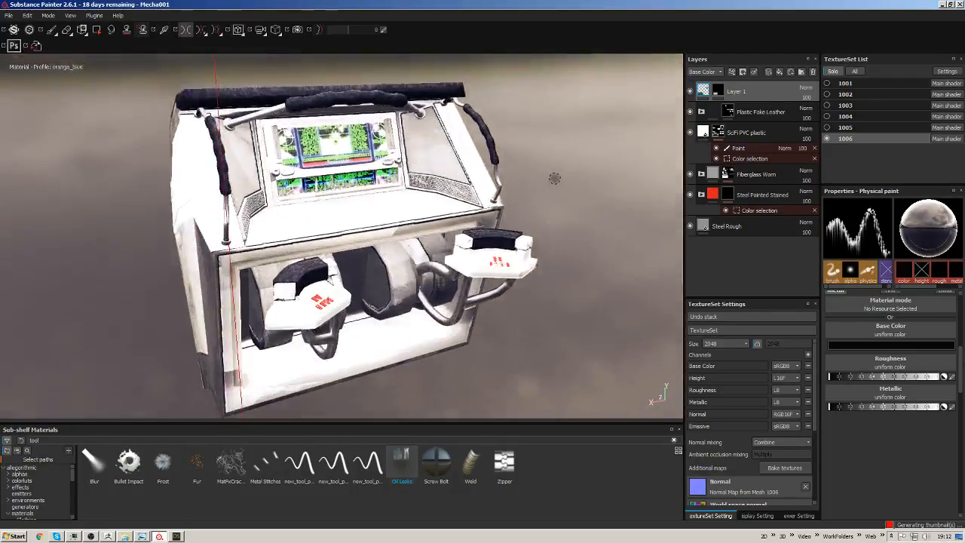
# Lower texture set 1006's size to 512.
pyautogui.click(724, 344)
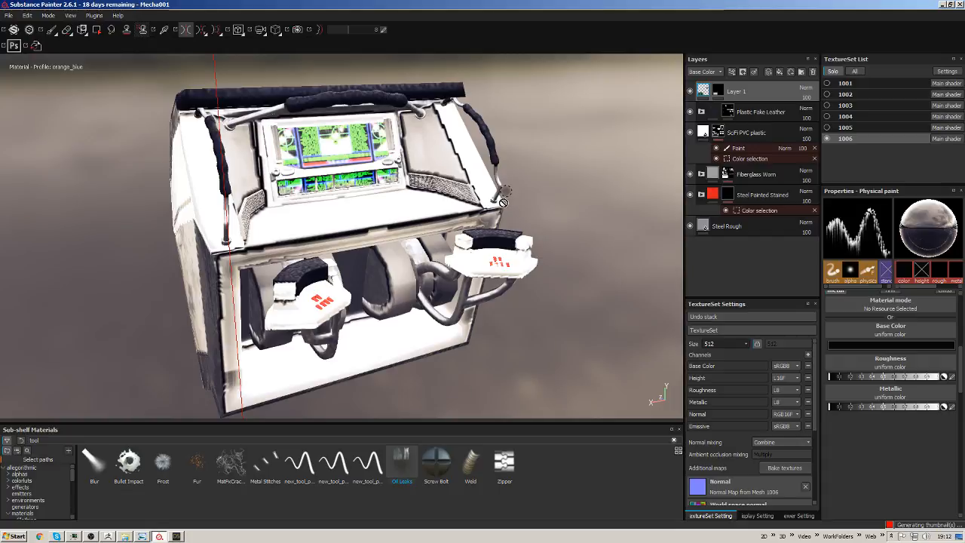
# In texture set 1004, rename the multiplied black fill layer as Grunge and copy it.
pyautogui.click(879, 117)
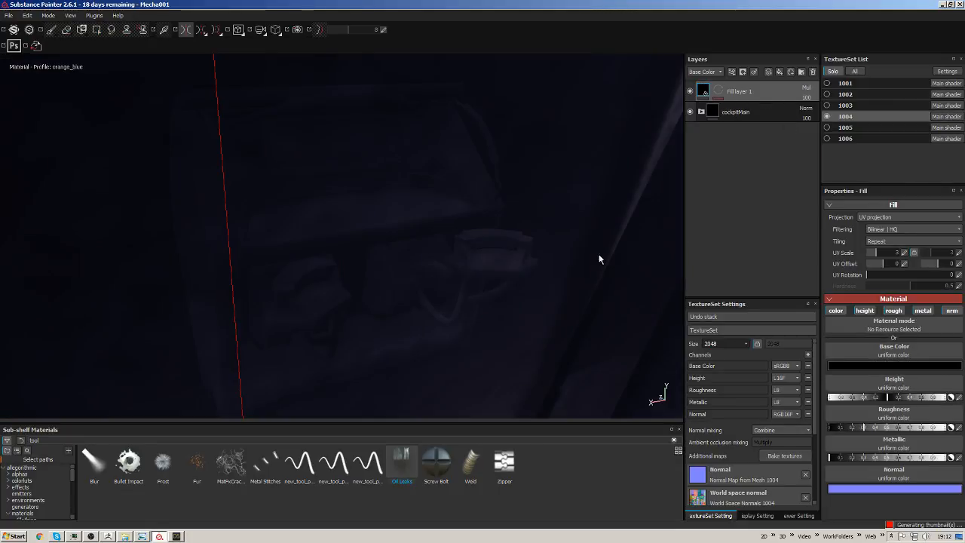
pyautogui.keyDown('alt'); pyautogui.moveTo(521, 228); pyautogui.dragTo(367, 220); pyautogui.keyUp('alt')
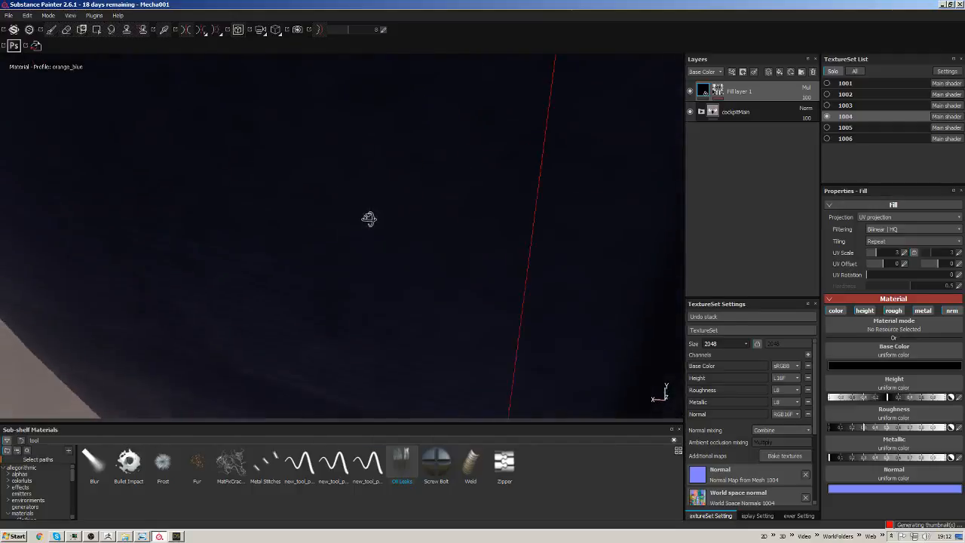
pyautogui.rightClick(763, 89)
pyautogui.click(763, 88)
pyautogui.doubleClick(738, 92)
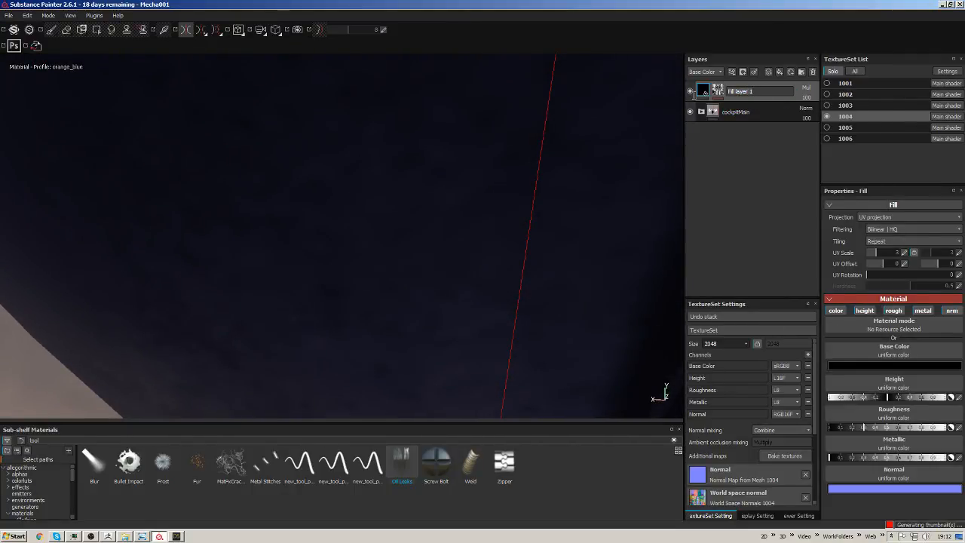
pyautogui.write('Grunge')
pyautogui.press('Return')
pyautogui.rightClick(758, 94)
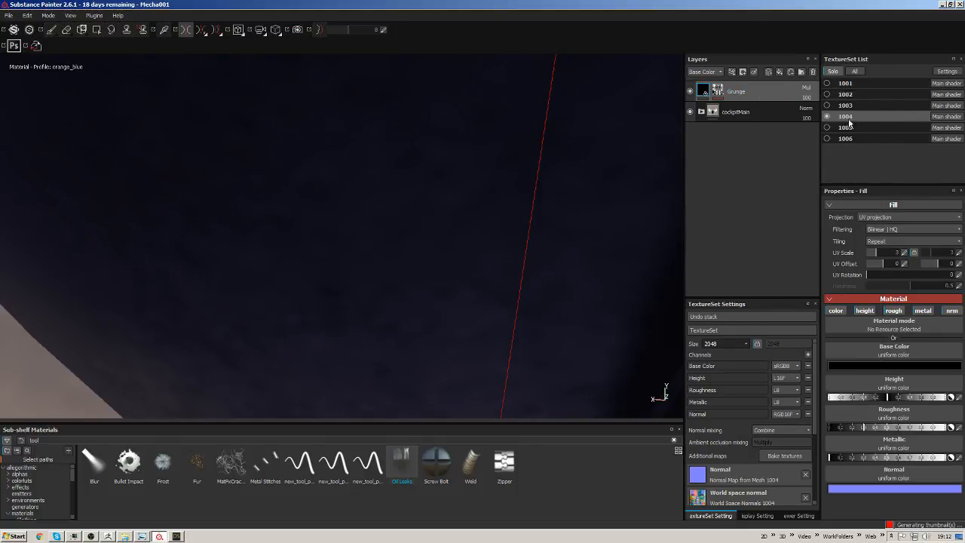
pyautogui.click(798, 229)
# Move all of texture set 1006's layers into a new folder named ConsoleClean, and collapse the folder.
pyautogui.click(866, 138)
pyautogui.press('f')
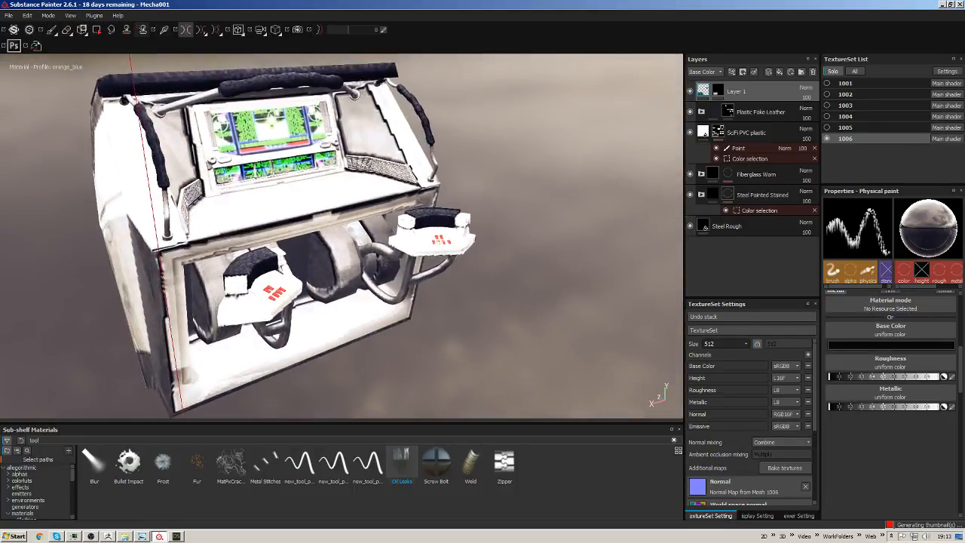
pyautogui.click(802, 71)
pyautogui.click(762, 113)
pyautogui.keyDown('shift'); pyautogui.click(748, 251); pyautogui.keyUp('shift')
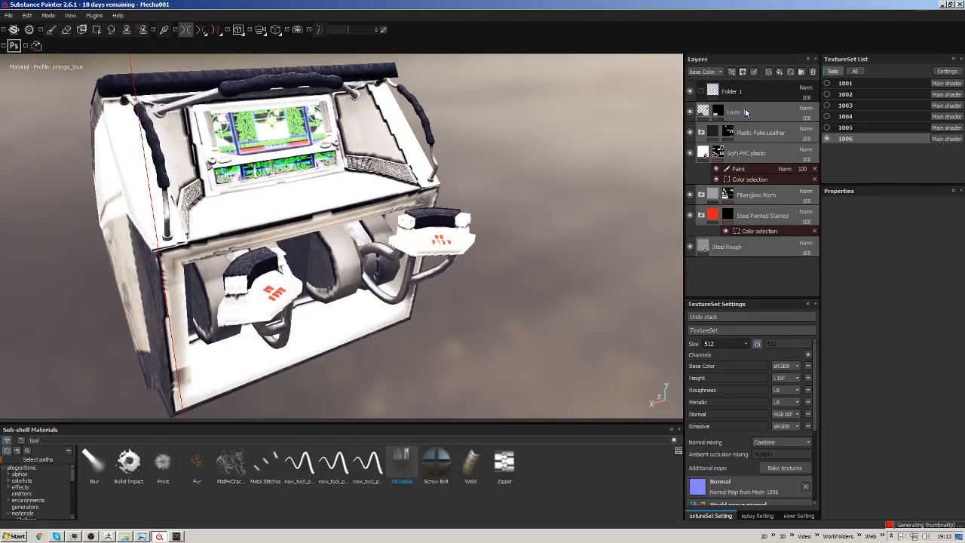
pyautogui.moveTo(745, 111); pyautogui.dragTo(712, 93)
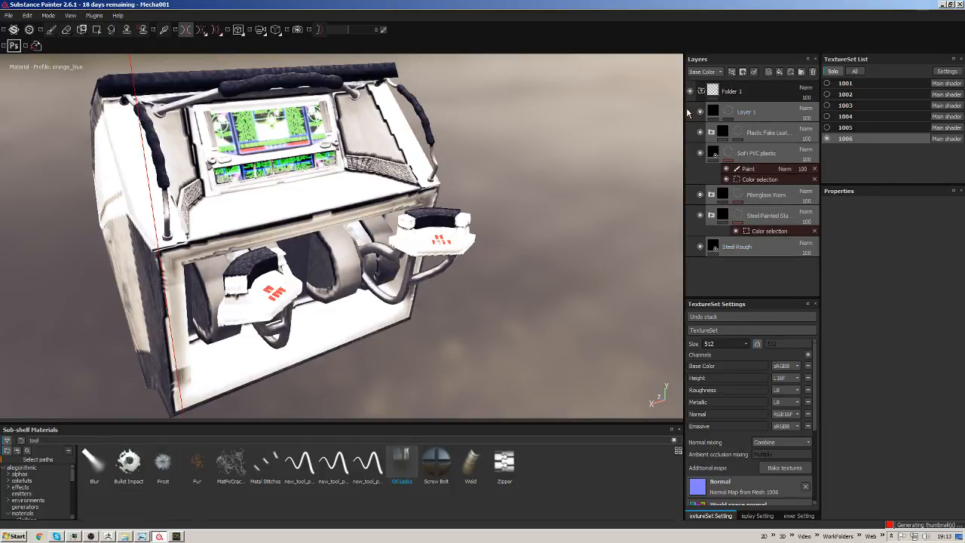
pyautogui.doubleClick(741, 91)
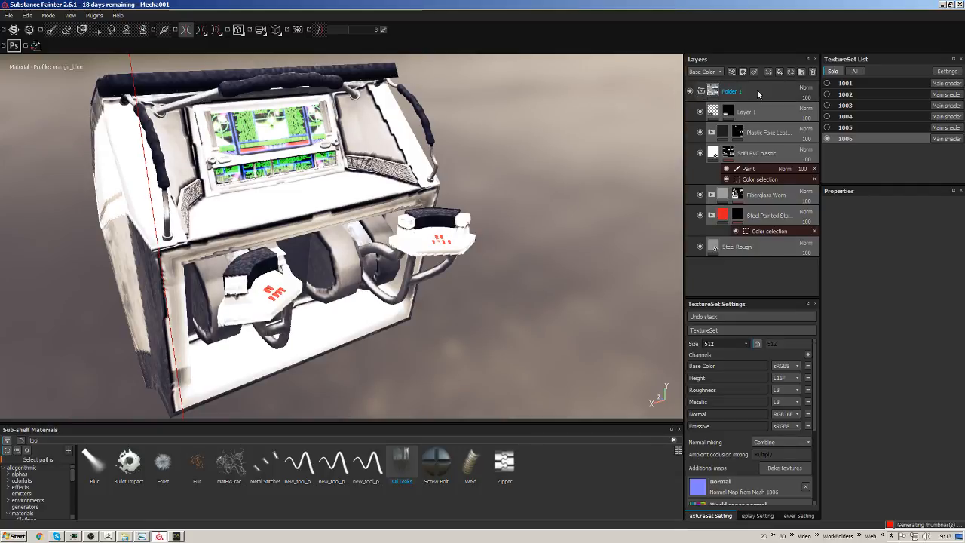
pyautogui.write('c')
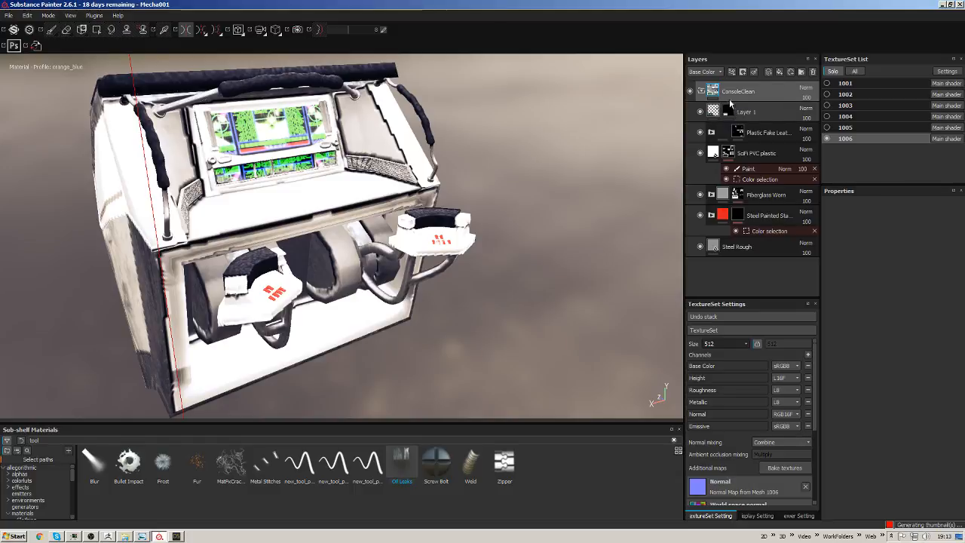
pyautogui.click(739, 91)
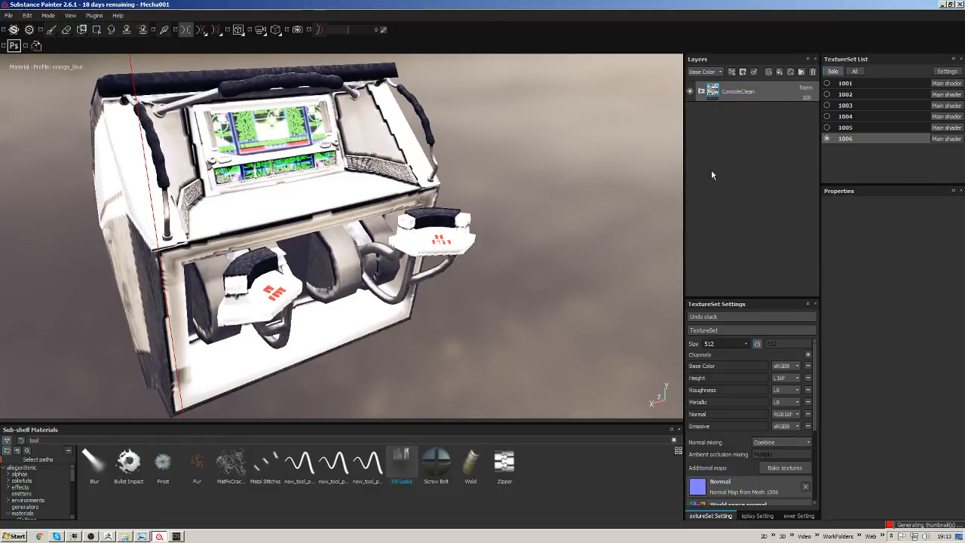
# Paste the copied Grunge layer above the ConsoleClean folder and bring up its mask's MG Dirt generator settings.
pyautogui.hotkey('ctrl', 'v')
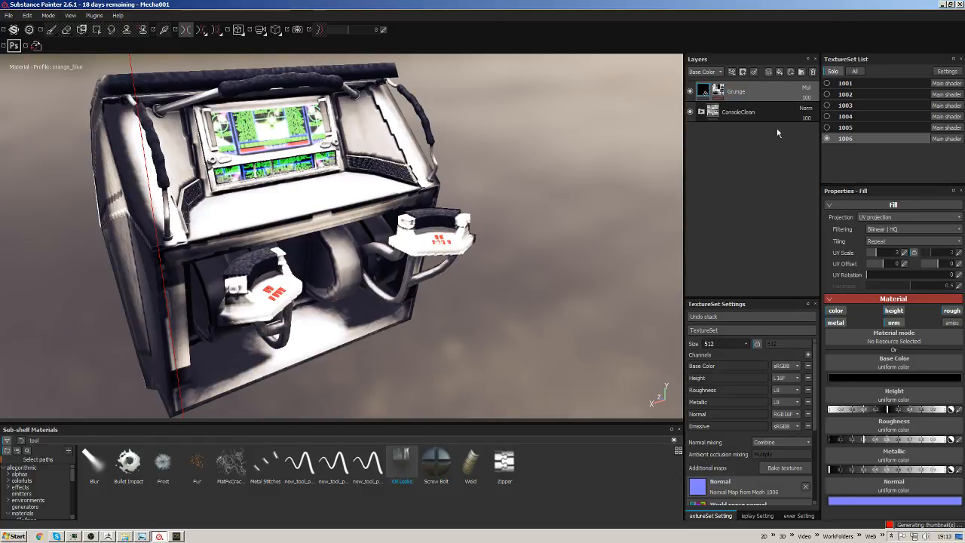
pyautogui.keyDown('alt'); pyautogui.moveTo(457, 161); pyautogui.dragTo(483, 256); pyautogui.keyUp('alt')
pyautogui.click(717, 98)
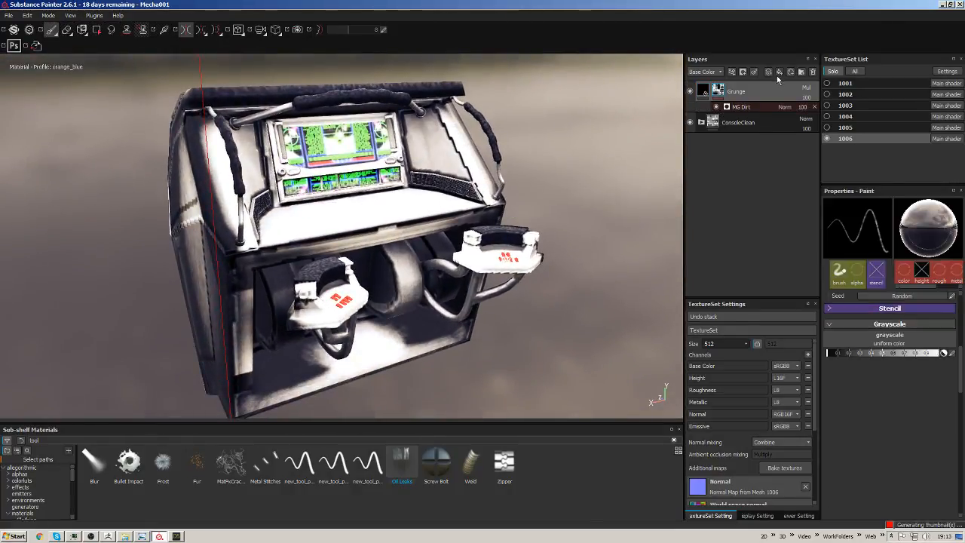
pyautogui.click(752, 107)
pyautogui.click(720, 92)
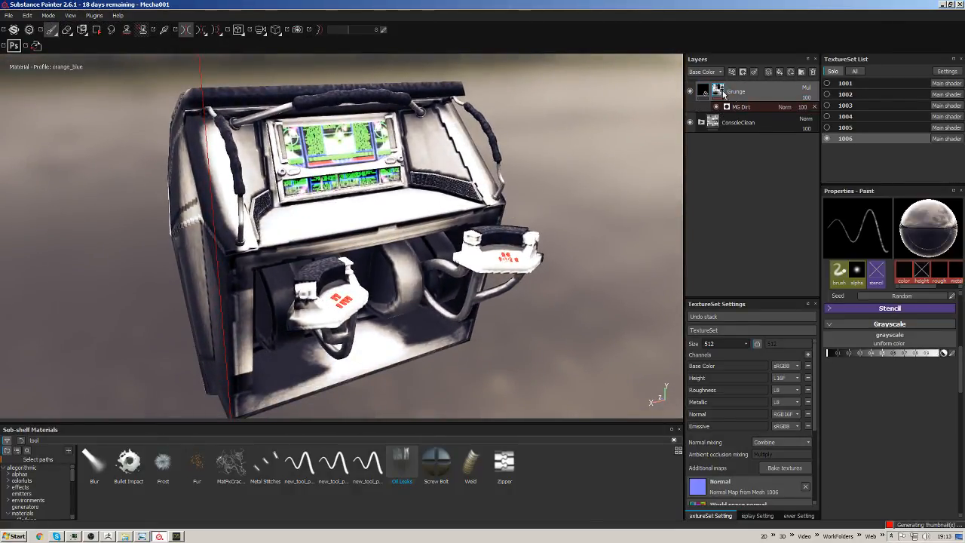
pyautogui.click(741, 111)
pyautogui.keyDown('alt'); pyautogui.moveTo(374, 178); pyautogui.dragTo(558, 207); pyautogui.keyUp('alt')
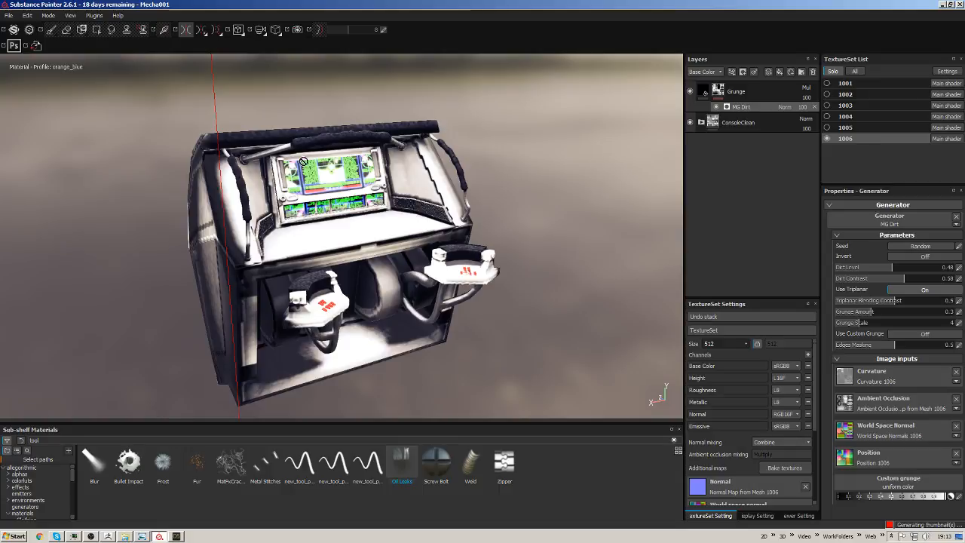
pyautogui.keyDown('alt'); pyautogui.moveTo(304, 162); pyautogui.dragTo(422, 234); pyautogui.keyUp('alt')
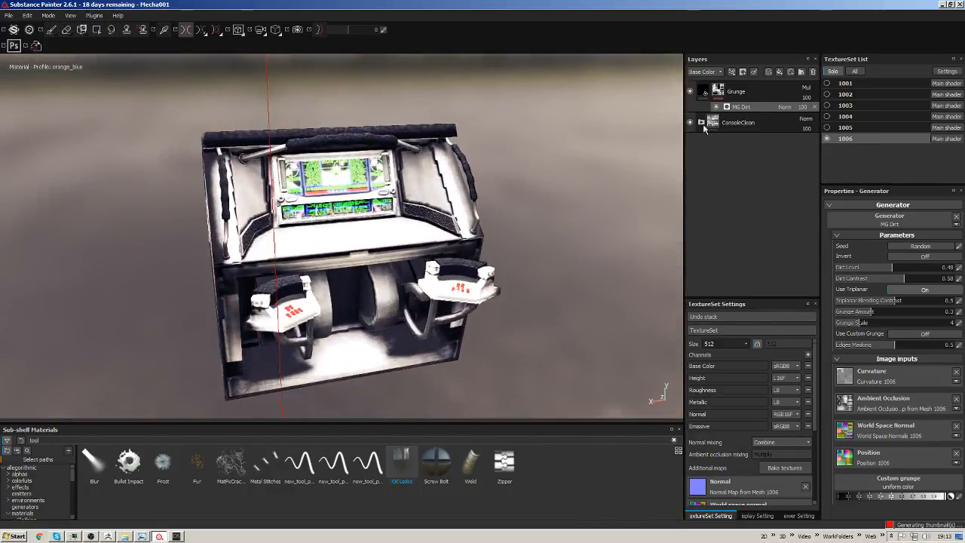
# Duplicate the ConsoleClean folder and hide the original.
pyautogui.click(701, 123)
pyautogui.click(702, 123)
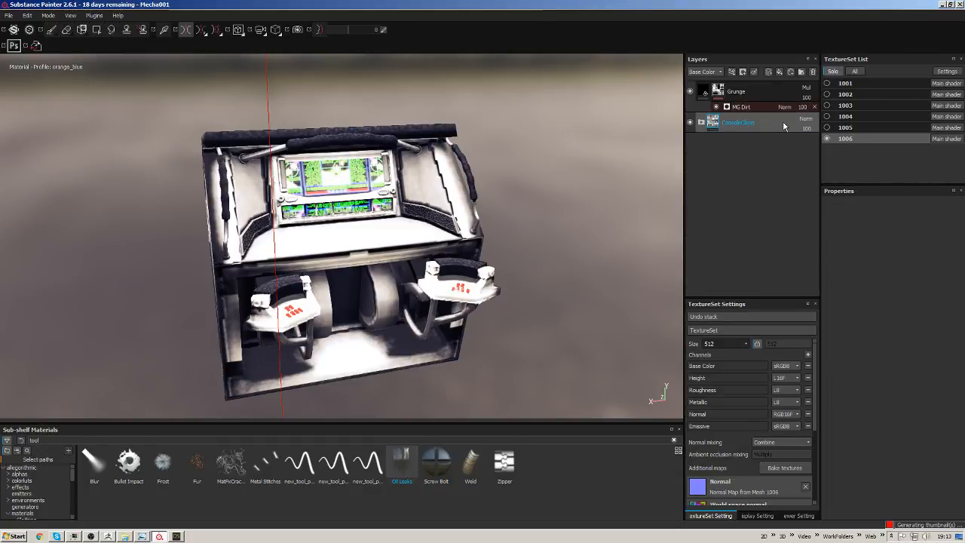
pyautogui.rightClick(775, 124)
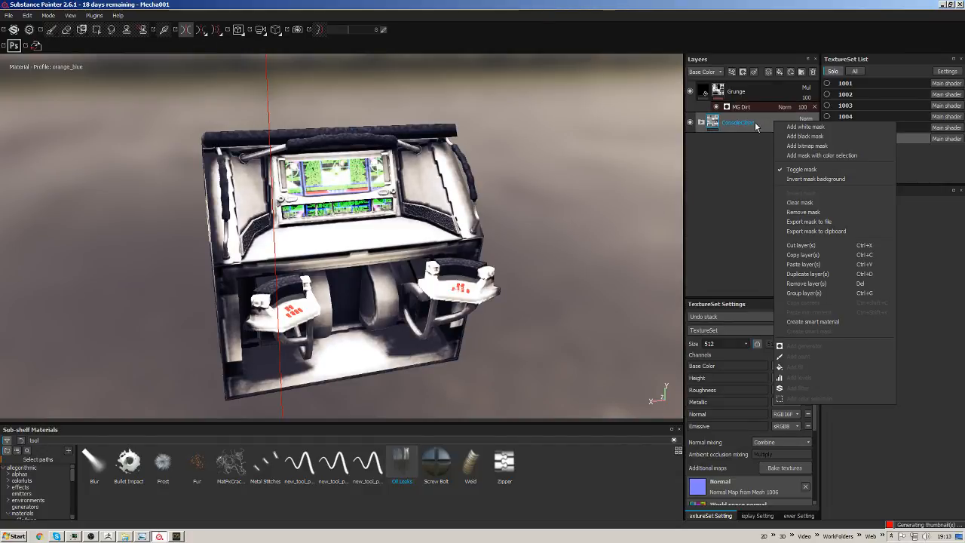
pyautogui.click(772, 124)
pyautogui.rightClick(772, 124)
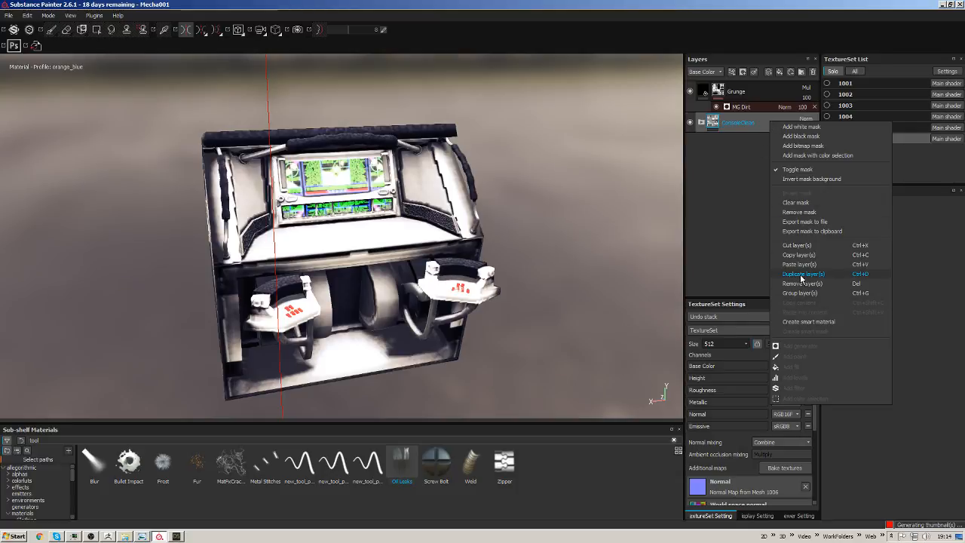
pyautogui.click(633, 229)
pyautogui.hotkey('ctrl', 'd')
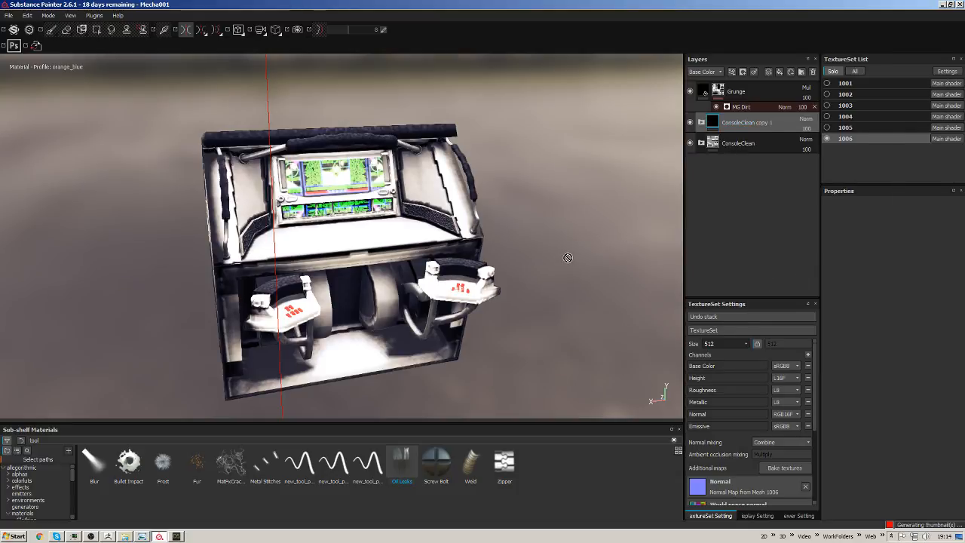
pyautogui.click(690, 142)
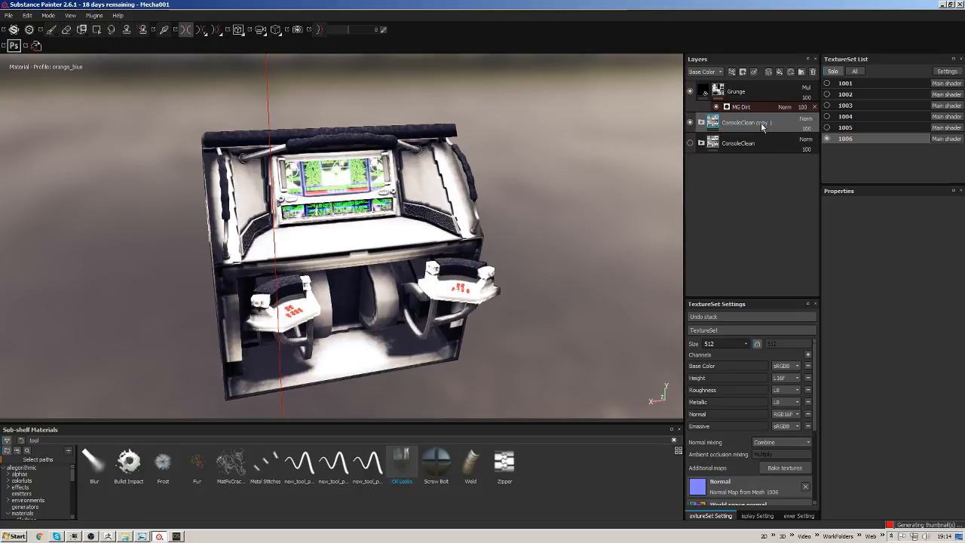
# Rename the duplicated folder as ConsoleCleanAlt1.
pyautogui.doubleClick(759, 122)
pyautogui.press('BackSpace')
pyautogui.press('BackSpace')
pyautogui.press('BackSpace')
pyautogui.press('BackSpace')
pyautogui.press('BackSpace')
pyautogui.press('BackSpace')
pyautogui.press('BackSpace')
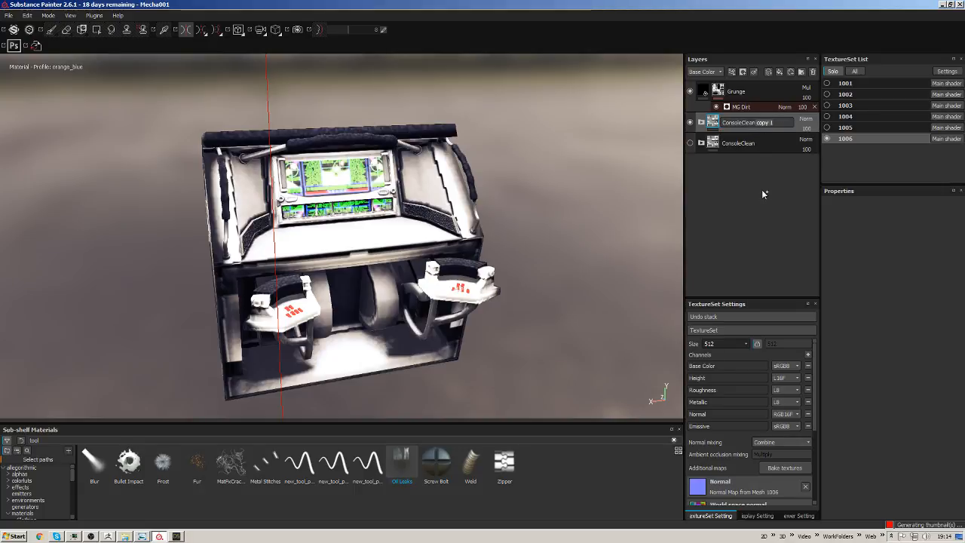
pyautogui.write('Alt1')
pyautogui.press('Return')
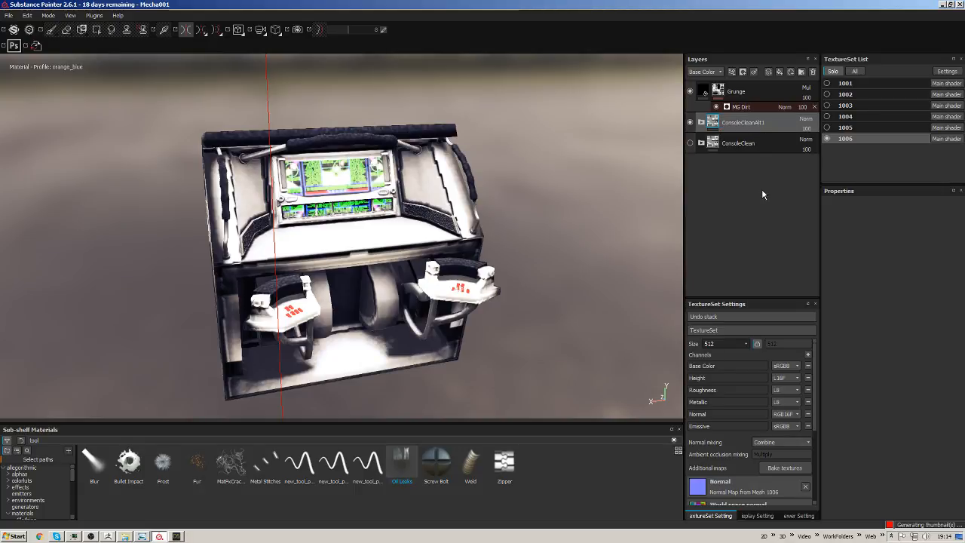
# Expand ConsoleCleanAlt1 and hide every layer inside it except Steel Rough.
pyautogui.click(702, 123)
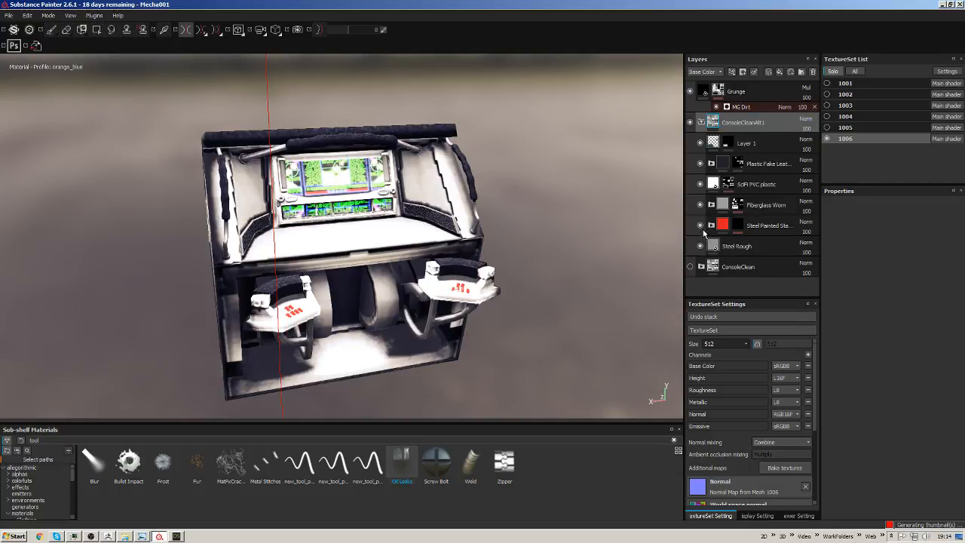
pyautogui.click(700, 144)
pyautogui.click(700, 164)
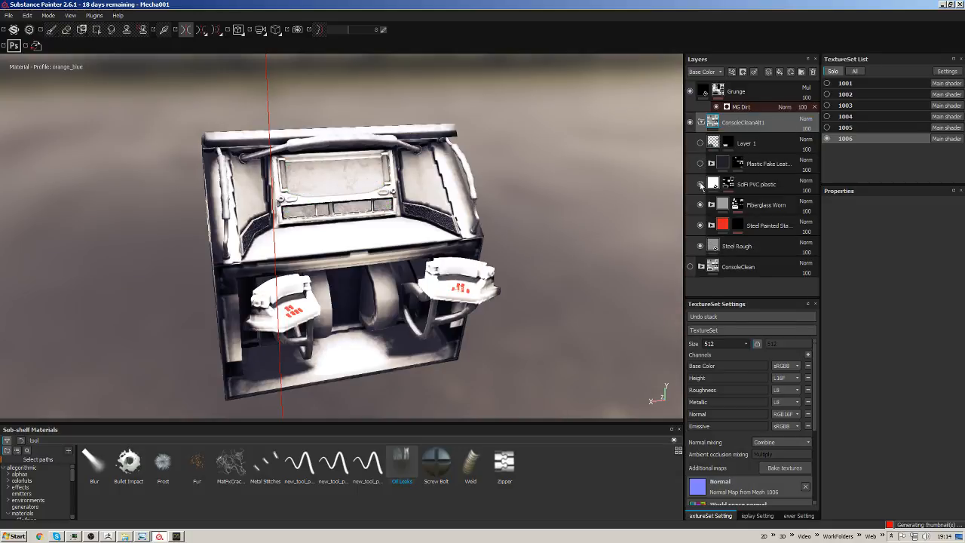
pyautogui.click(700, 184)
pyautogui.click(700, 204)
pyautogui.click(700, 226)
pyautogui.click(700, 246)
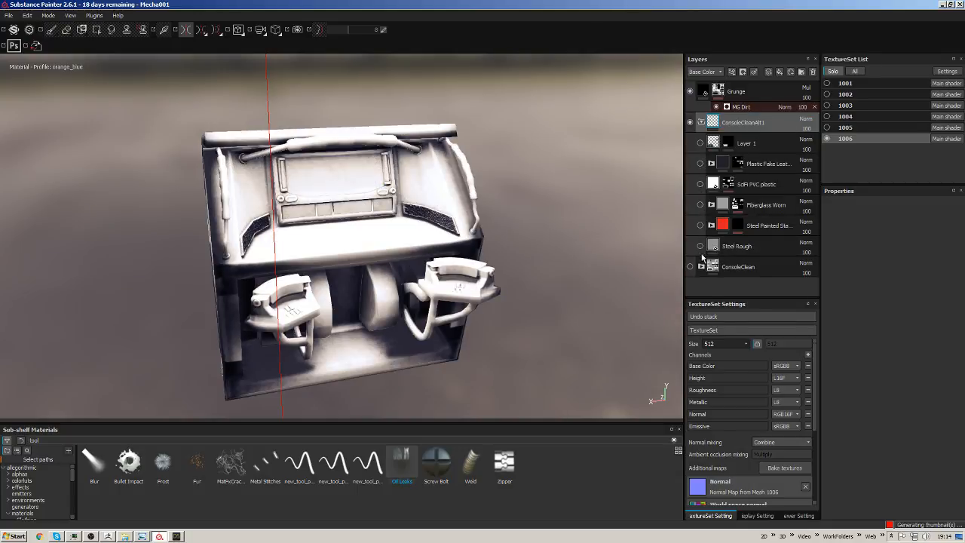
pyautogui.click(700, 246)
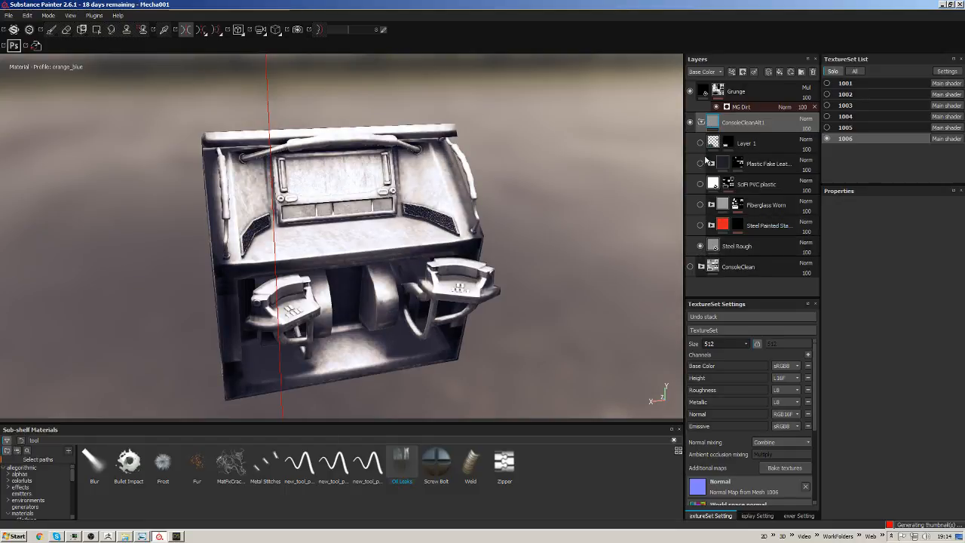
# Change the Steel Rough layer's steel color to a dark greyish blue.
pyautogui.click(721, 248)
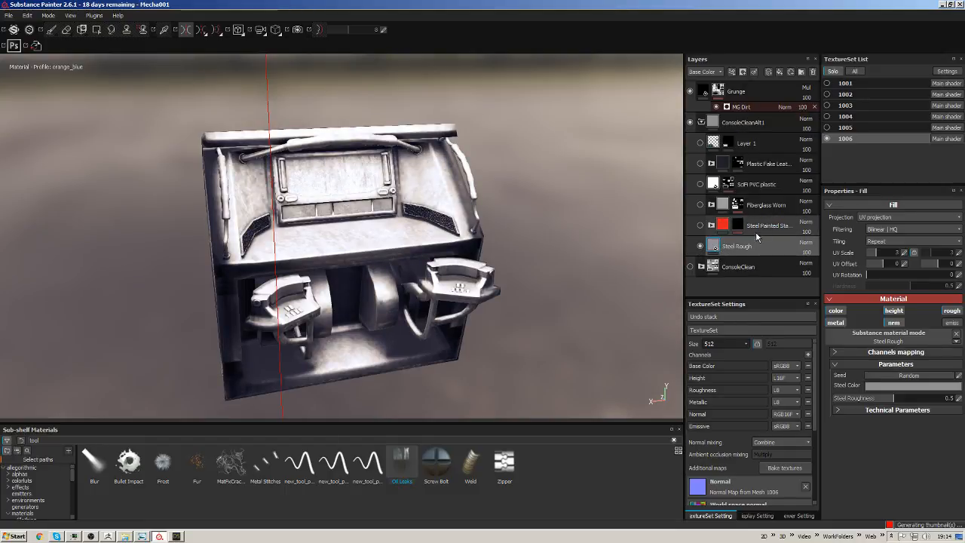
pyautogui.click(896, 386)
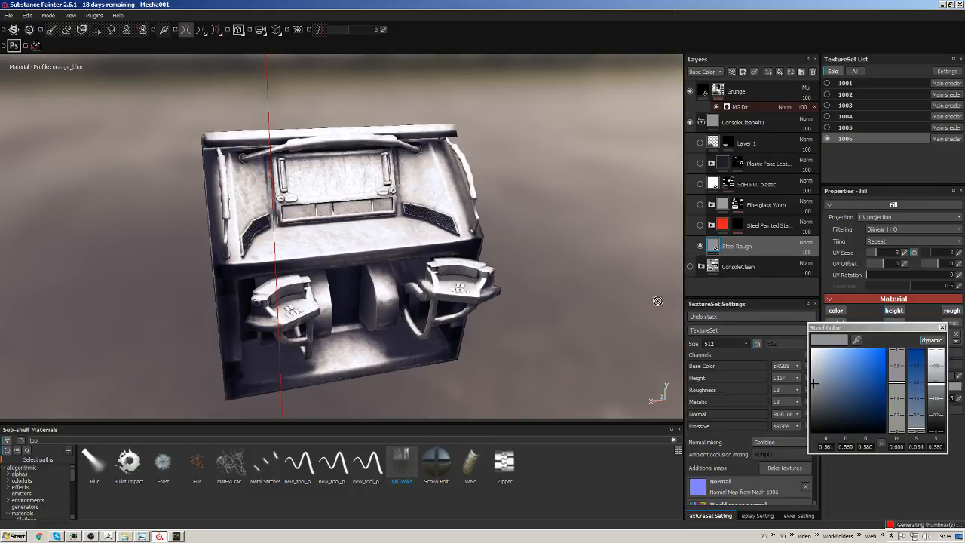
pyautogui.moveTo(858, 382); pyautogui.dragTo(821, 411)
pyautogui.click(942, 328)
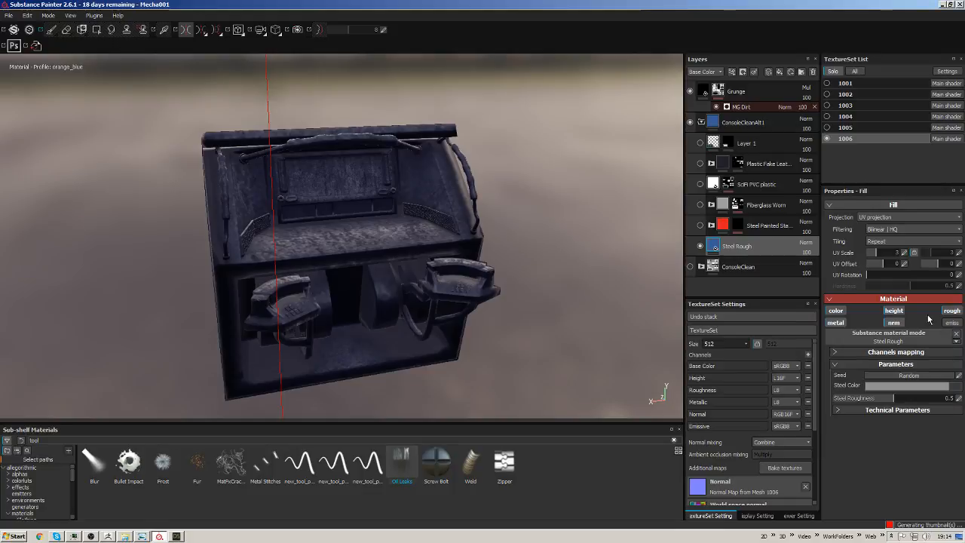
# Show the painted steel and Fiberglass Worn layers in ConsoleCleanAlt1 again, and select Fiberglass Worn.
pyautogui.click(701, 225)
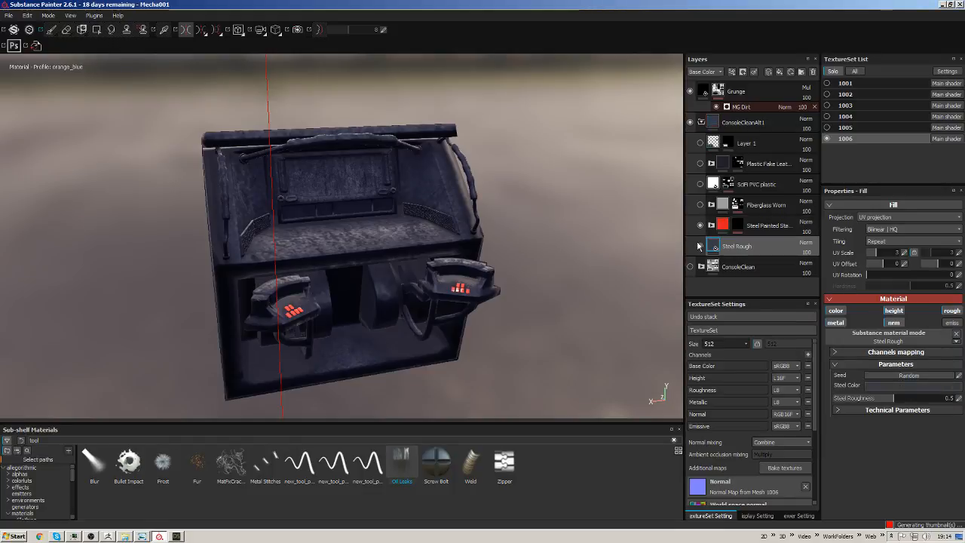
pyautogui.click(788, 227)
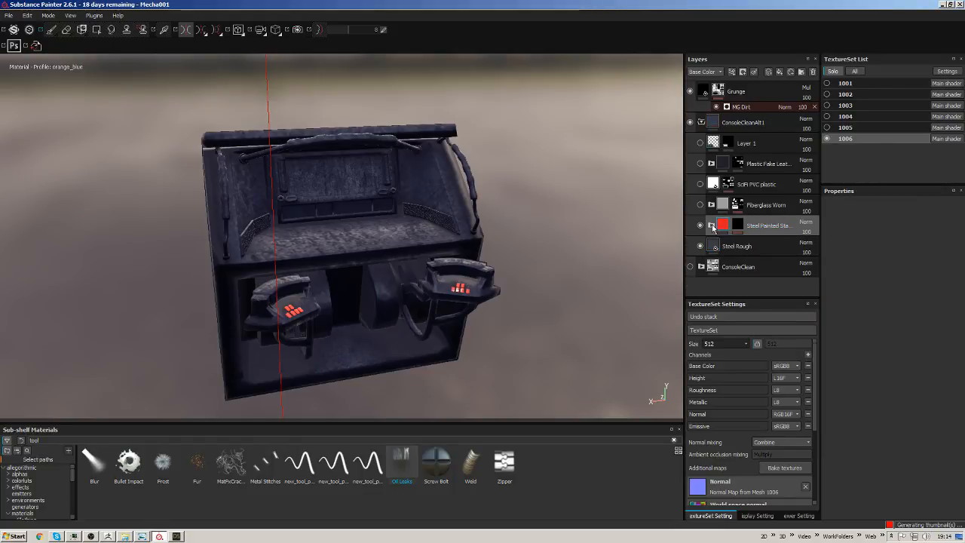
pyautogui.click(712, 226)
pyautogui.click(712, 225)
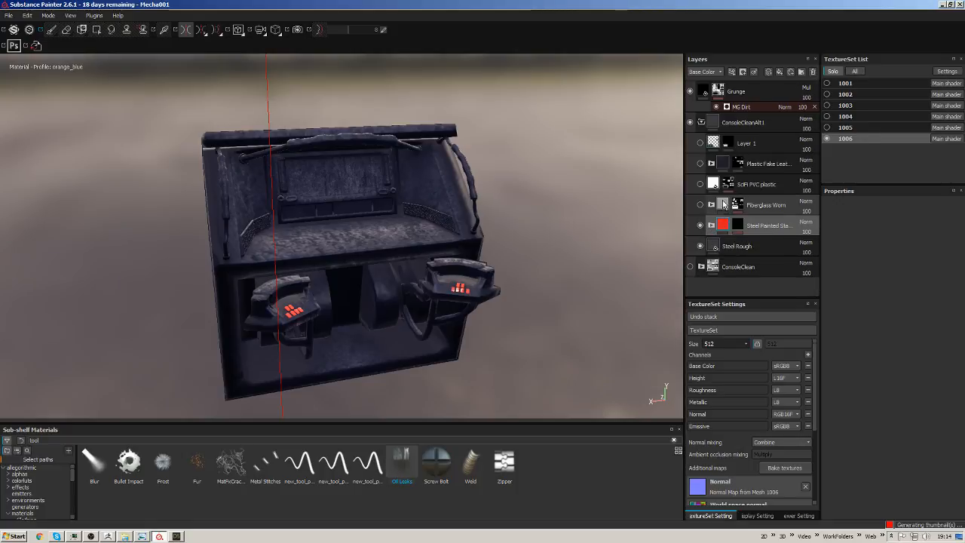
pyautogui.click(701, 204)
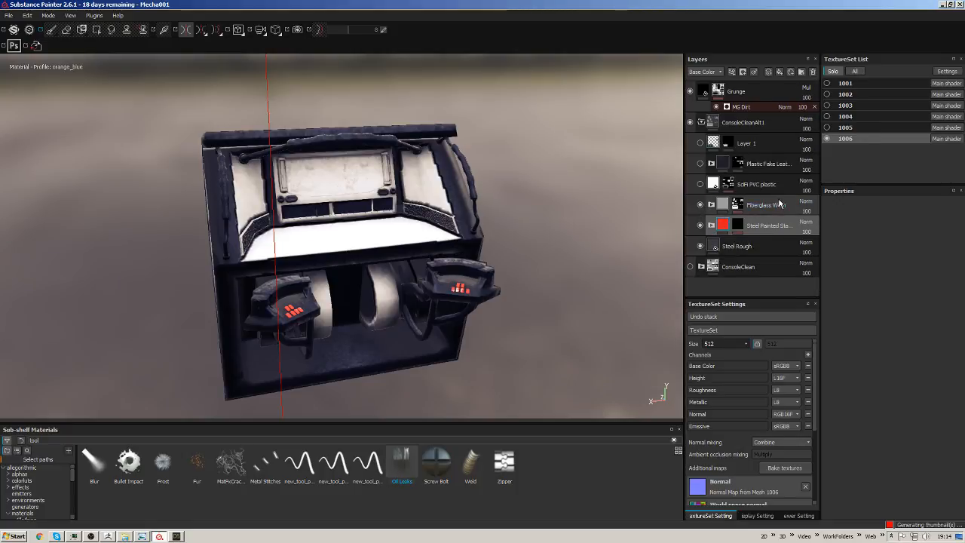
pyautogui.moveTo(780, 202); pyautogui.dragTo(649, 205)
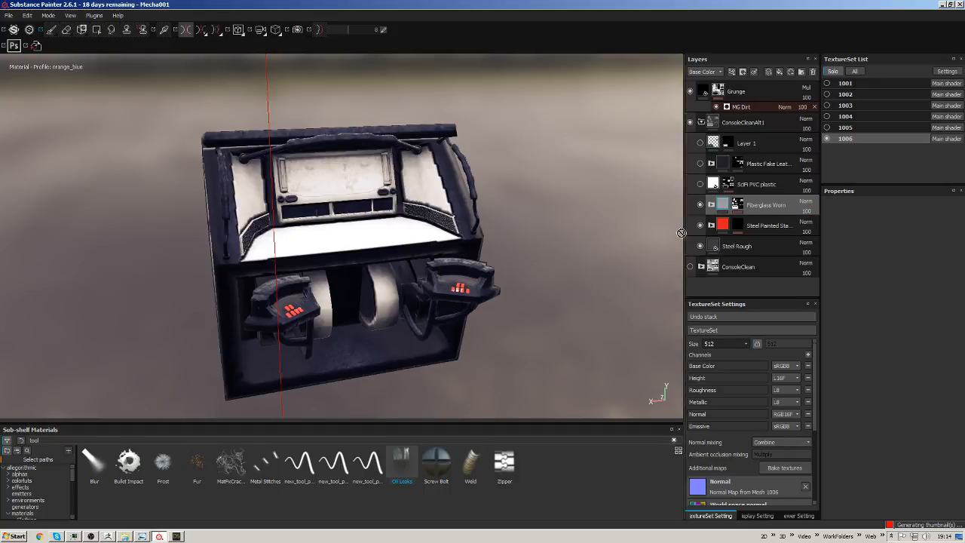
# Show the SciFi PVC plastic layer in ConsoleCleanAlt1 and change its base color to a muted blue, about RGB 0.045, 0.137, 0.228.
pyautogui.click(700, 184)
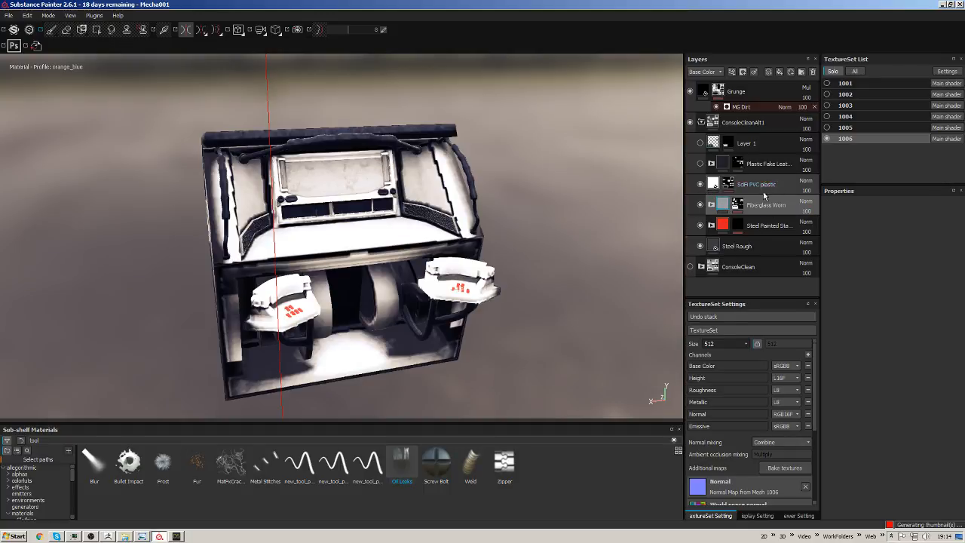
pyautogui.click(721, 185)
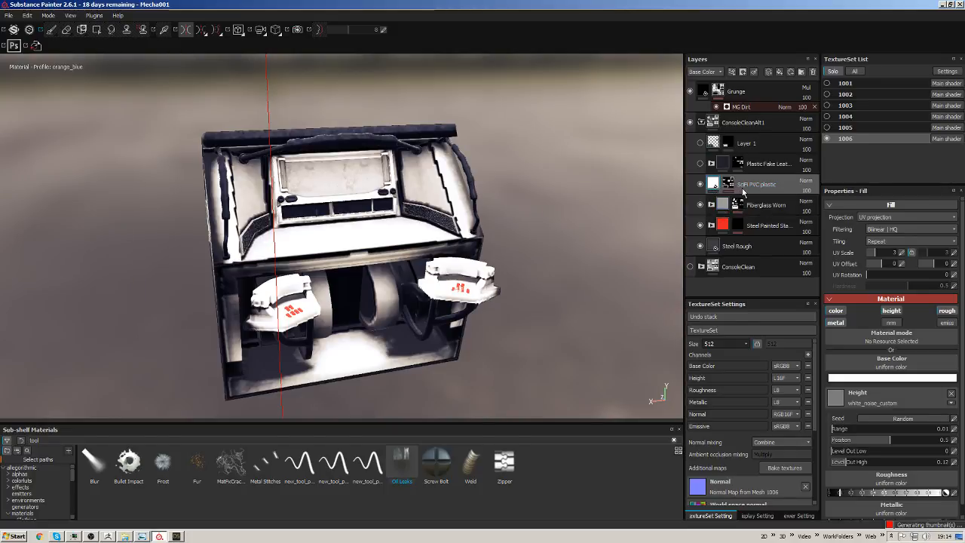
pyautogui.click(902, 379)
pyautogui.moveTo(866, 365); pyautogui.dragTo(813, 389)
pyautogui.moveTo(899, 380); pyautogui.dragTo(846, 380)
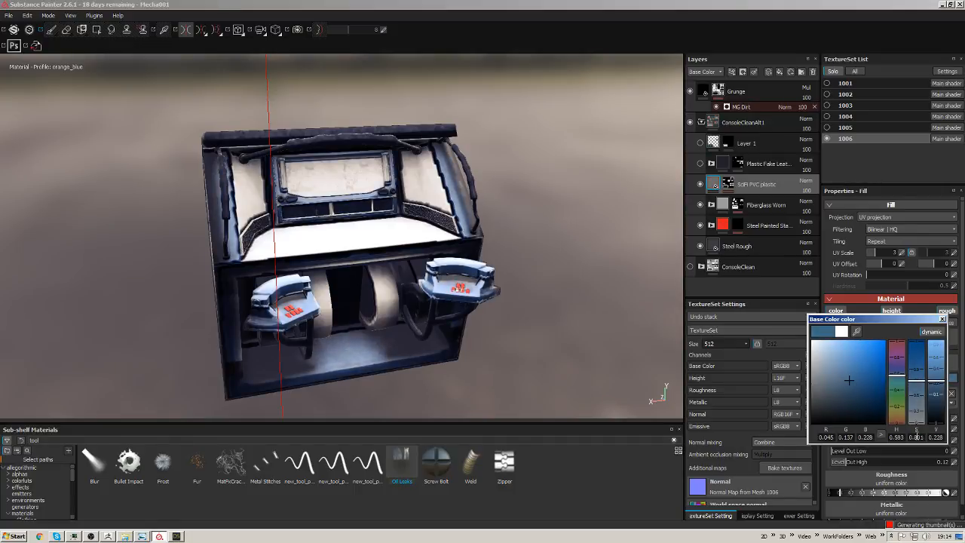
pyautogui.click(942, 319)
# Show the Plastic Fake Leather folder in ConsoleCleanAlt1, then select Layer 1 and toggle its visibility, leaving it hidden.
pyautogui.click(737, 164)
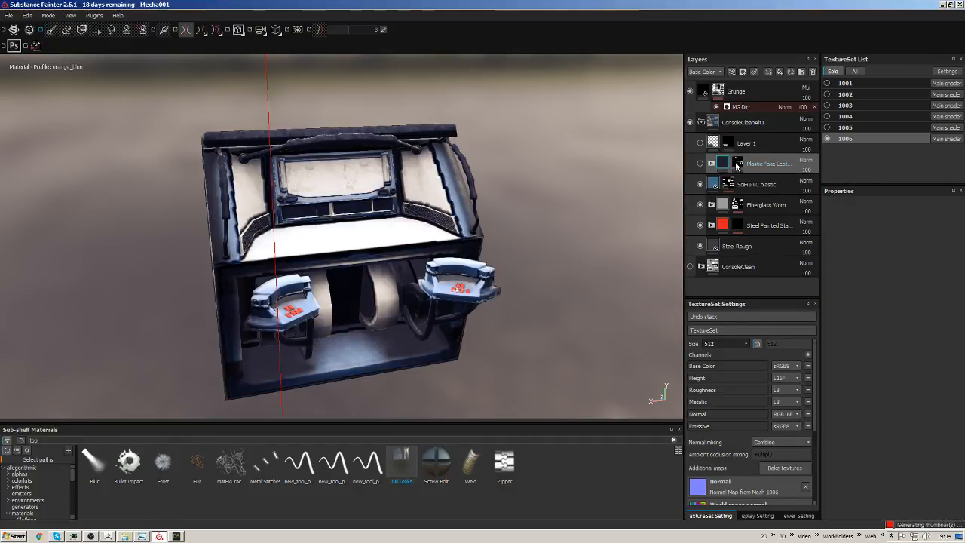
pyautogui.click(701, 163)
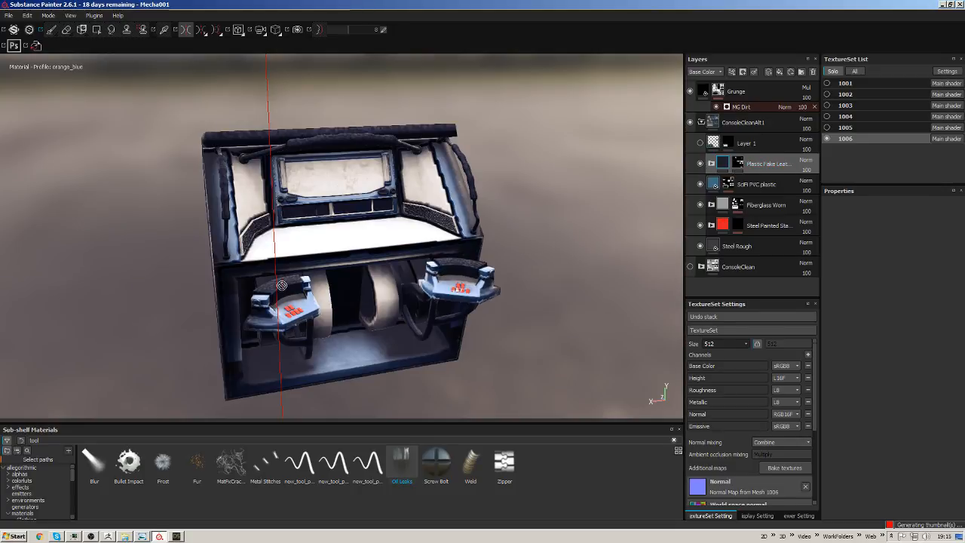
pyautogui.click(701, 143)
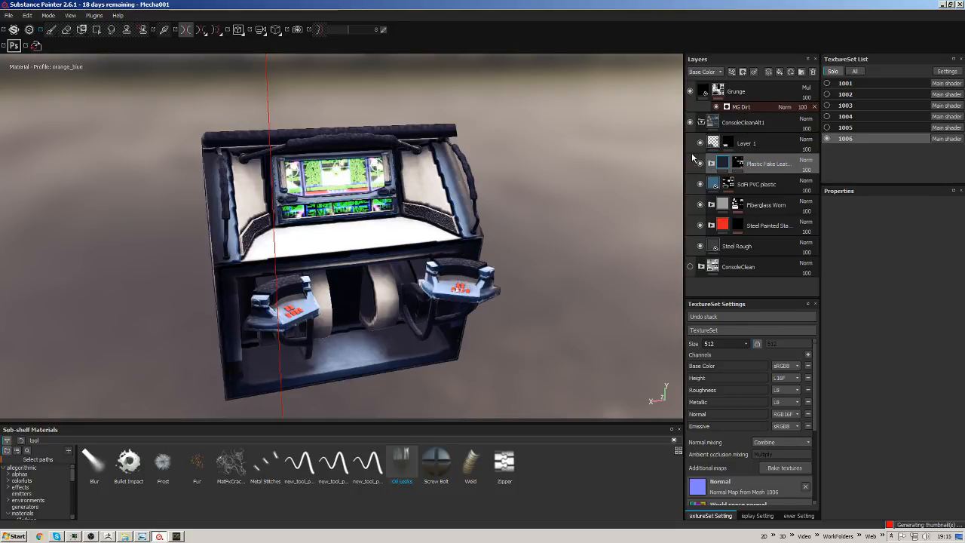
pyautogui.click(770, 145)
pyautogui.click(701, 143)
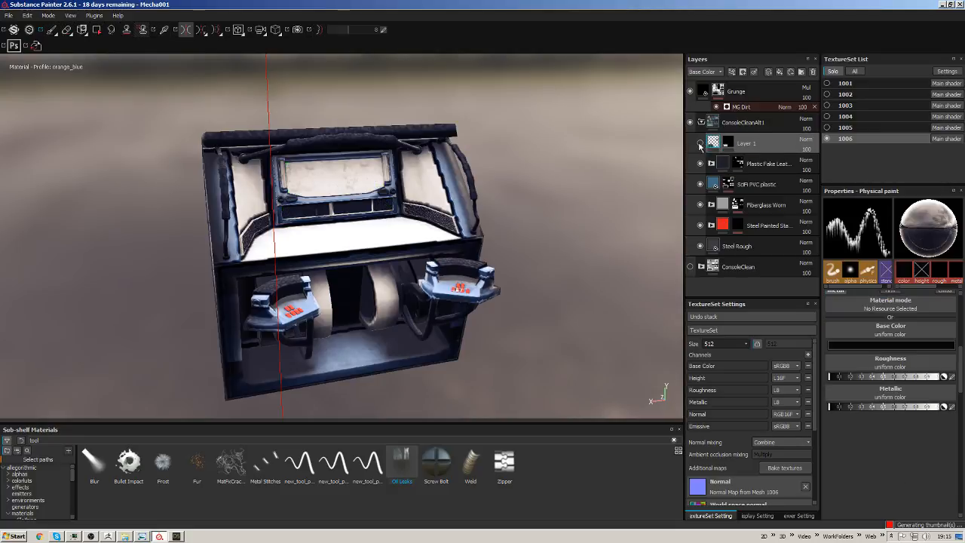
pyautogui.click(700, 143)
pyautogui.click(701, 143)
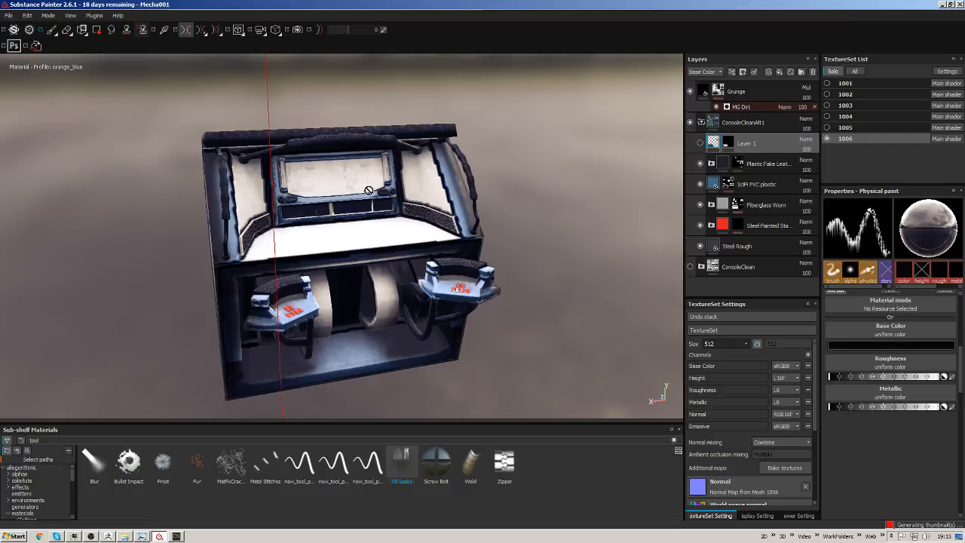
# Compare the console's screens up close with Layer 1 shown and hidden.
pyautogui.keyDown('alt'); pyautogui.moveTo(369, 190); pyautogui.dragTo(427, 237, button='middle'); pyautogui.keyUp('alt')
pyautogui.keyDown('alt'); pyautogui.moveTo(427, 237); pyautogui.dragTo(466, 198, button='right'); pyautogui.keyUp('alt')
pyautogui.keyDown('alt'); pyautogui.moveTo(466, 199); pyautogui.dragTo(460, 156, button='middle'); pyautogui.keyUp('alt')
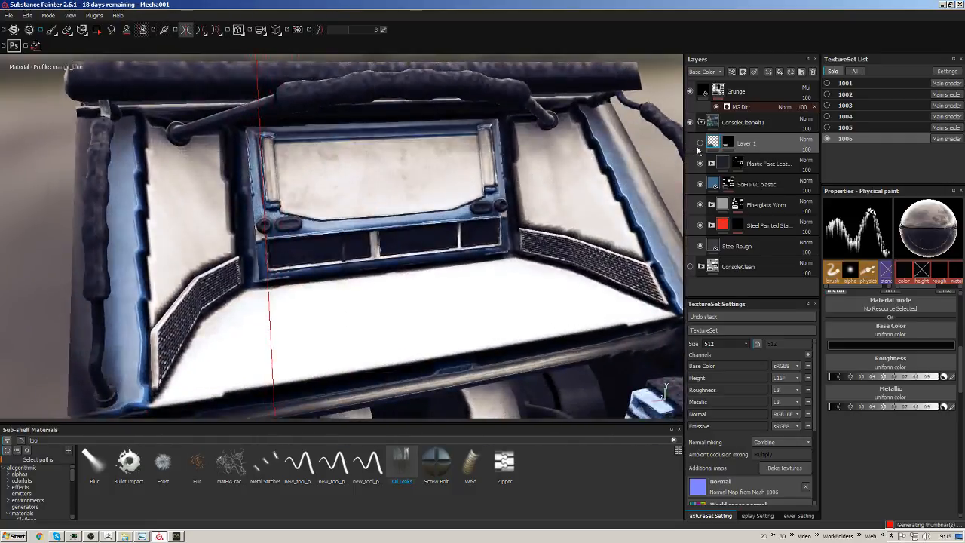
pyautogui.click(700, 143)
pyautogui.click(701, 143)
pyautogui.keyDown('alt'); pyautogui.moveTo(604, 175); pyautogui.dragTo(662, 165); pyautogui.keyUp('alt')
pyautogui.click(701, 143)
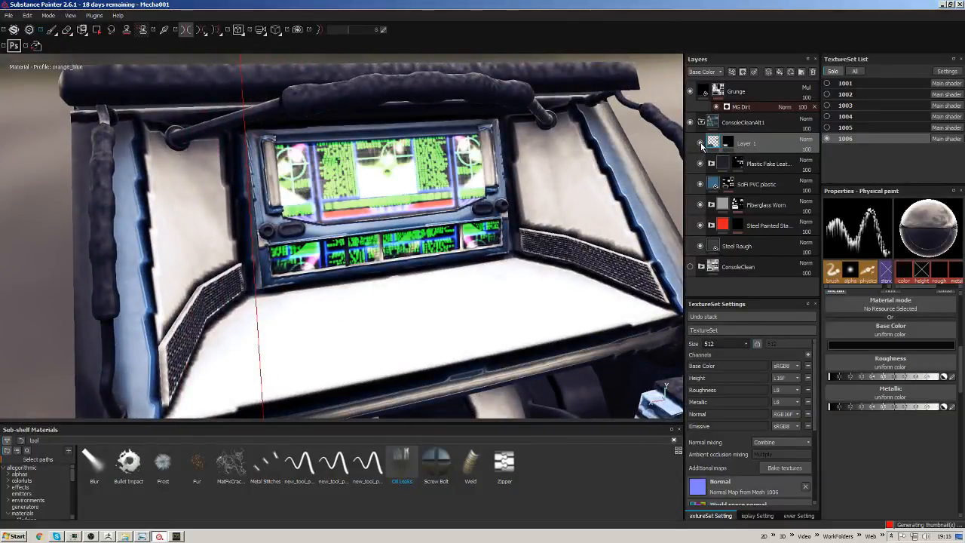
pyautogui.click(701, 144)
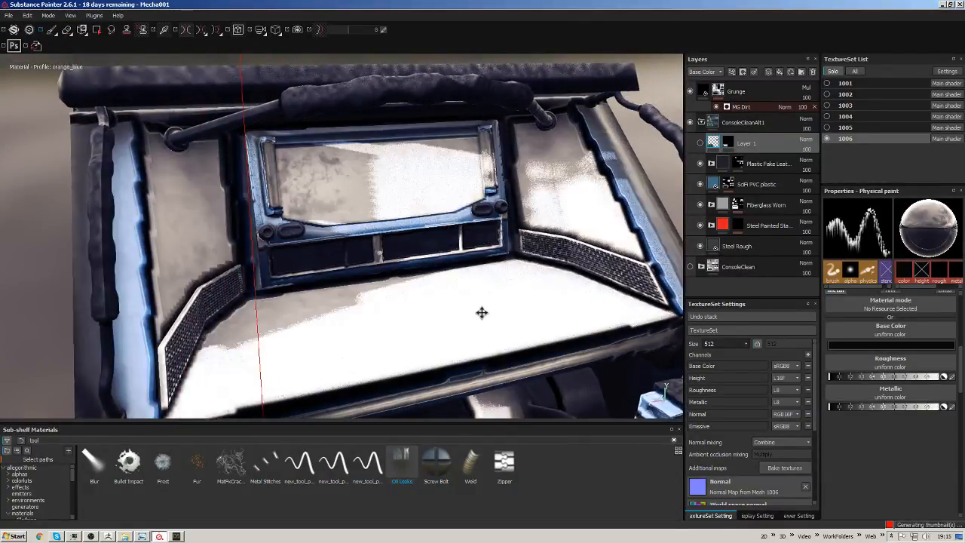
pyautogui.keyDown('alt'); pyautogui.moveTo(482, 312); pyautogui.dragTo(530, 110, button='right'); pyautogui.keyUp('alt')
pyautogui.keyDown('alt'); pyautogui.moveTo(530, 110); pyautogui.dragTo(504, 209, button='middle'); pyautogui.keyUp('alt')
pyautogui.keyDown('alt'); pyautogui.moveTo(504, 209); pyautogui.dragTo(543, 167); pyautogui.keyUp('alt')
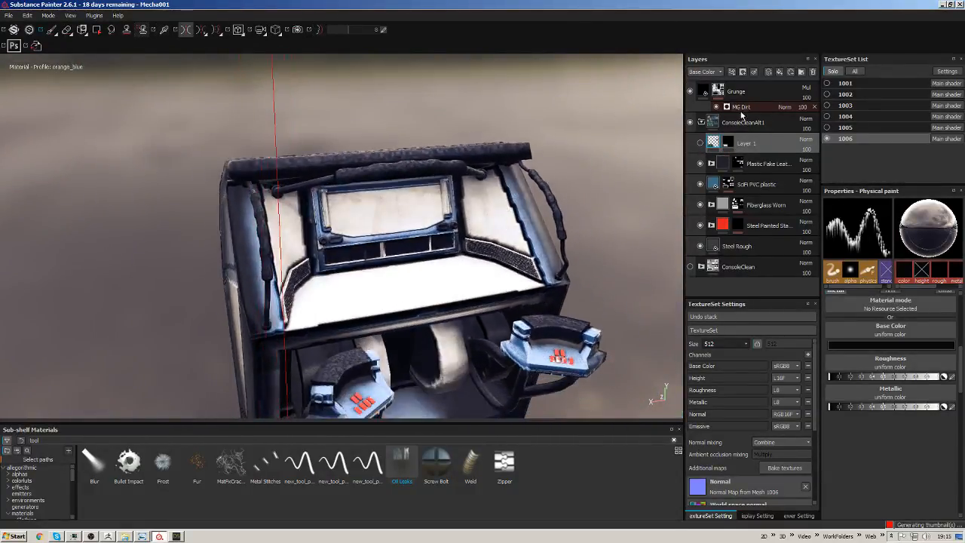
# Collapse the ConsoleCleanAlt1 folder and inspect the recolored console from several angles.
pyautogui.click(702, 122)
pyautogui.keyDown('alt'); pyautogui.moveTo(595, 227); pyautogui.dragTo(668, 187); pyautogui.keyUp('alt')
pyautogui.keyDown('alt'); pyautogui.moveTo(668, 187); pyautogui.dragTo(630, 159, button='middle'); pyautogui.keyUp('alt')
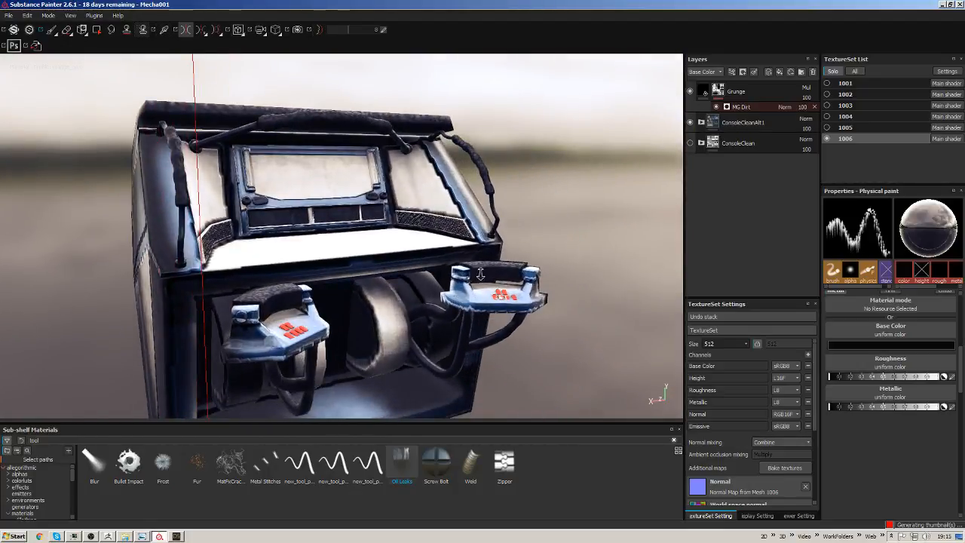
pyautogui.keyDown('alt'); pyautogui.moveTo(483, 273); pyautogui.dragTo(495, 210, button='right'); pyautogui.keyUp('alt')
pyautogui.keyDown('alt'); pyautogui.moveTo(494, 211); pyautogui.dragTo(519, 247, button='middle'); pyautogui.keyUp('alt')
pyautogui.keyDown('alt'); pyautogui.moveTo(519, 247); pyautogui.dragTo(571, 281); pyautogui.keyUp('alt')
pyautogui.keyDown('alt'); pyautogui.moveTo(571, 281); pyautogui.dragTo(563, 179, button='middle'); pyautogui.keyUp('alt')
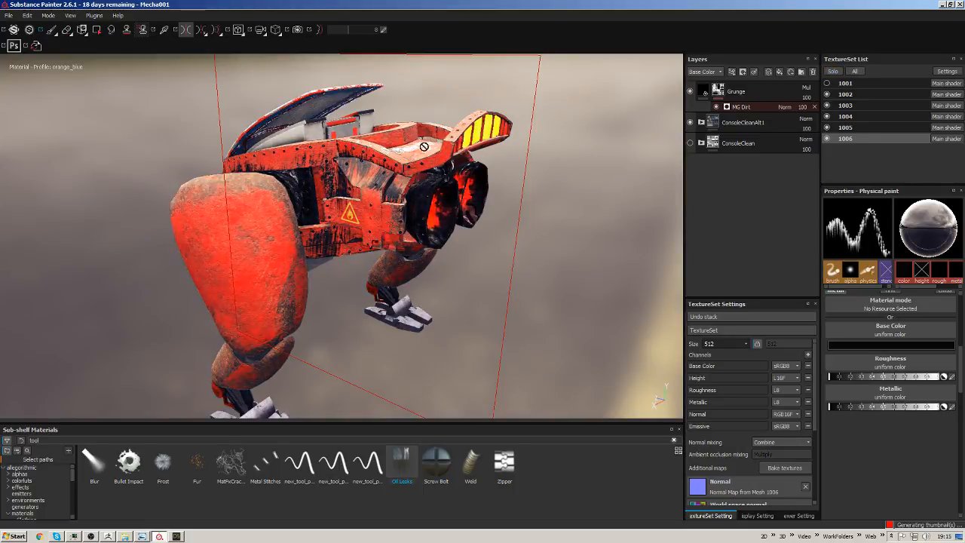
# Show texture set 1001 together with the other sets to view the complete mecha, and save the project.
pyautogui.keyDown('alt'); pyautogui.moveTo(372, 150); pyautogui.dragTo(824, 91); pyautogui.keyUp('alt')
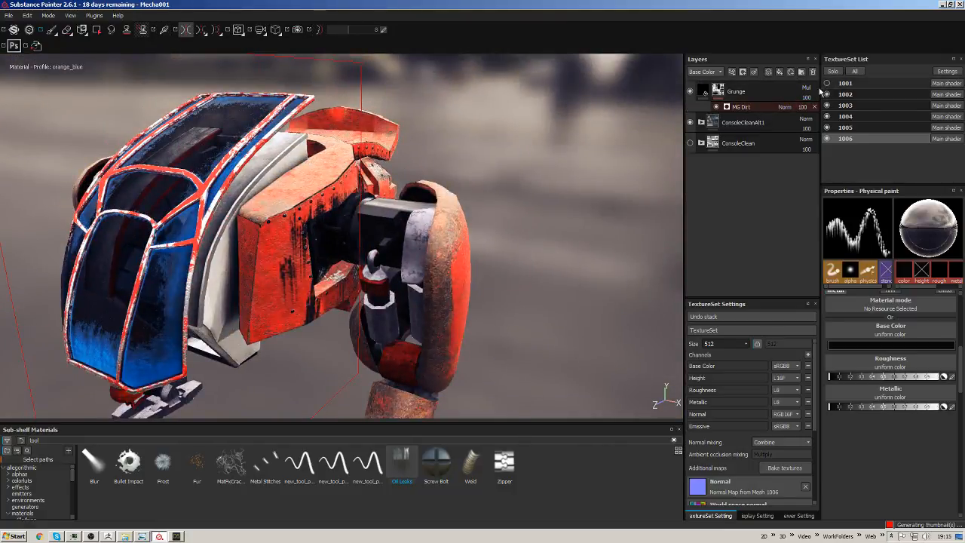
pyautogui.click(827, 83)
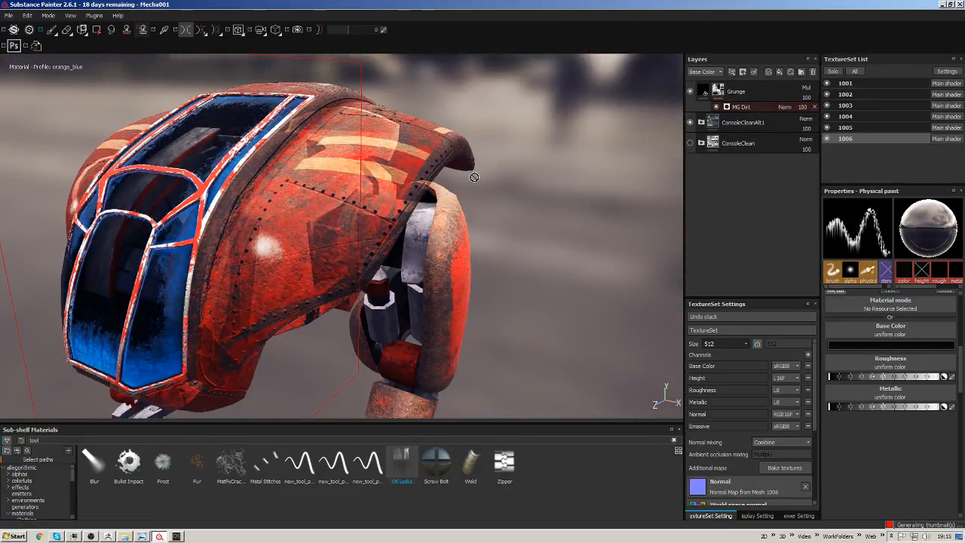
pyautogui.keyDown('alt'); pyautogui.moveTo(506, 195); pyautogui.dragTo(366, 250); pyautogui.keyUp('alt')
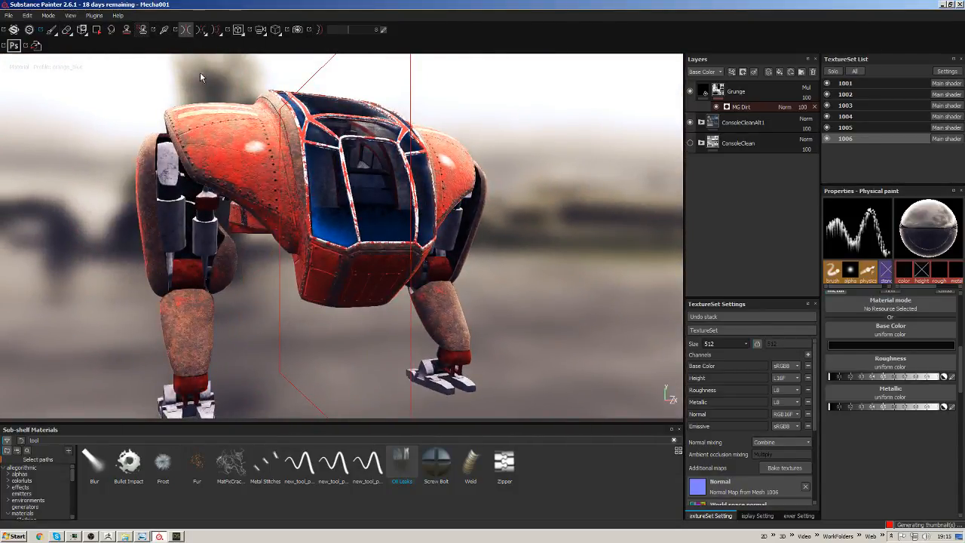
pyautogui.keyDown('alt'); pyautogui.moveTo(473, 227); pyautogui.dragTo(288, 147); pyautogui.keyUp('alt')
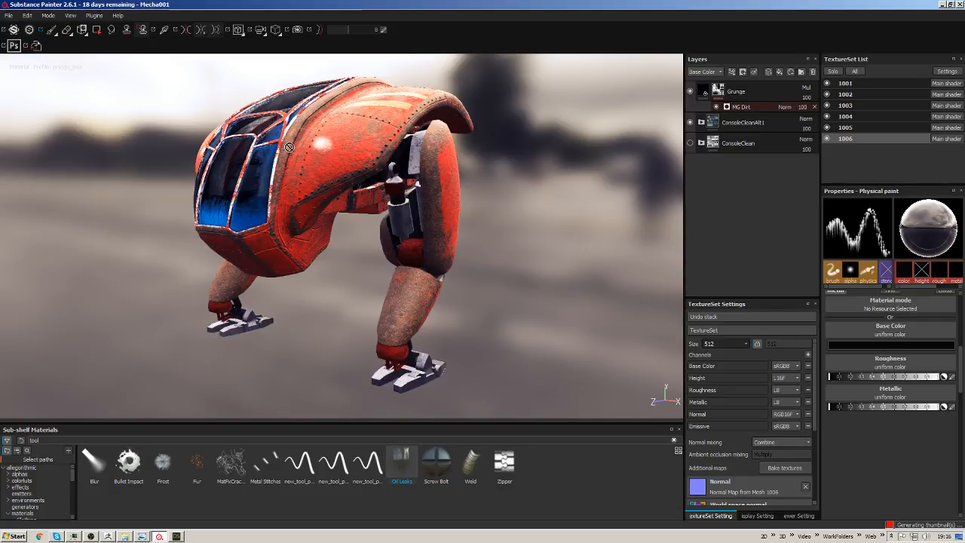
pyautogui.moveTo(530, 206)
pyautogui.keyDown('alt'); pyautogui.mouseDown()
pyautogui.moveTo(573, 202)
pyautogui.moveTo(556, 198)
pyautogui.moveTo(560, 175)
pyautogui.moveTo(560, 199)
pyautogui.moveTo(558, 190)
pyautogui.moveTo(543, 198)
pyautogui.mouseUp(); pyautogui.keyUp('alt')
pyautogui.hotkey('ctrl', 's')
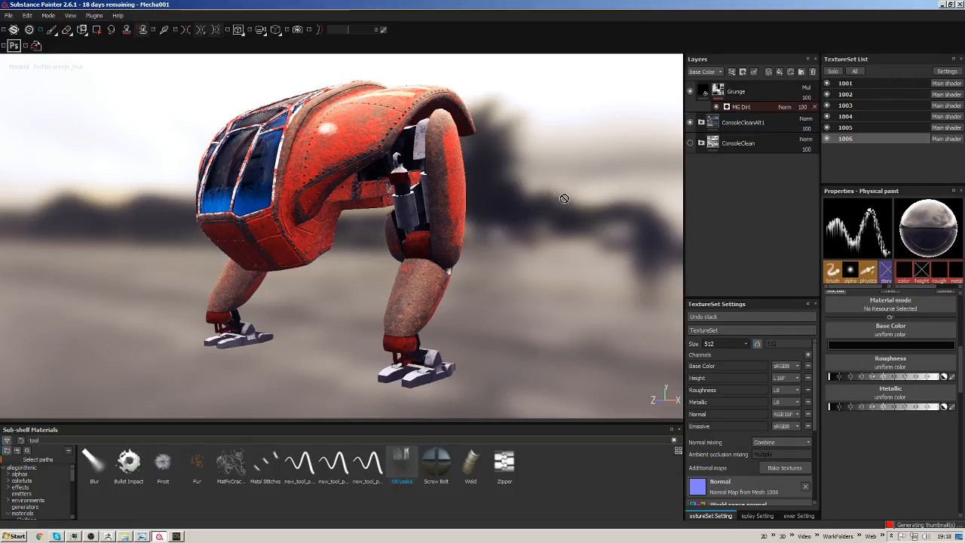
pyautogui.keyDown('alt'); pyautogui.moveTo(561, 198); pyautogui.dragTo(526, 215); pyautogui.keyUp('alt')
pyautogui.press('f')
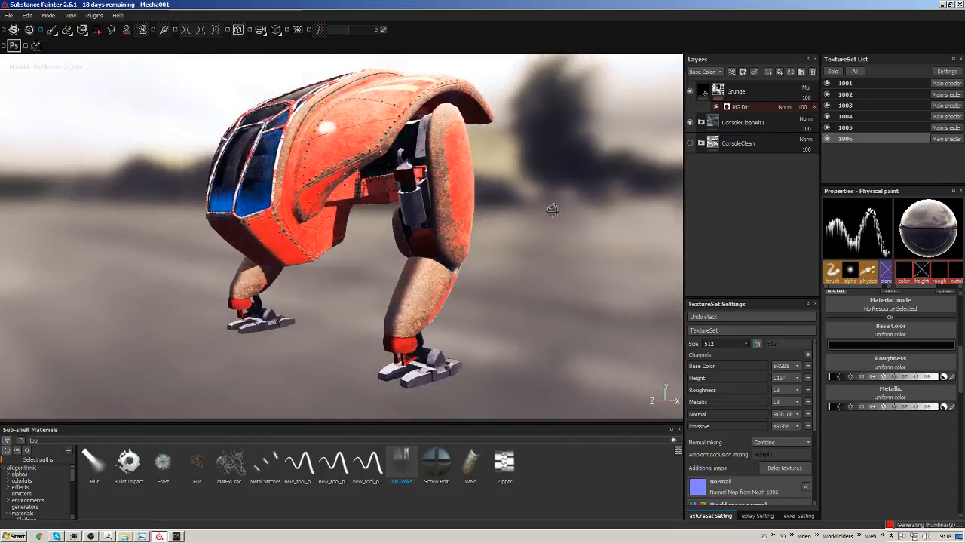
# Switch to DAZ Studio, turn the yellow mecha to a front view and open its CockpitHull surface settings.
pyautogui.hotkey('alt', 'Tab')
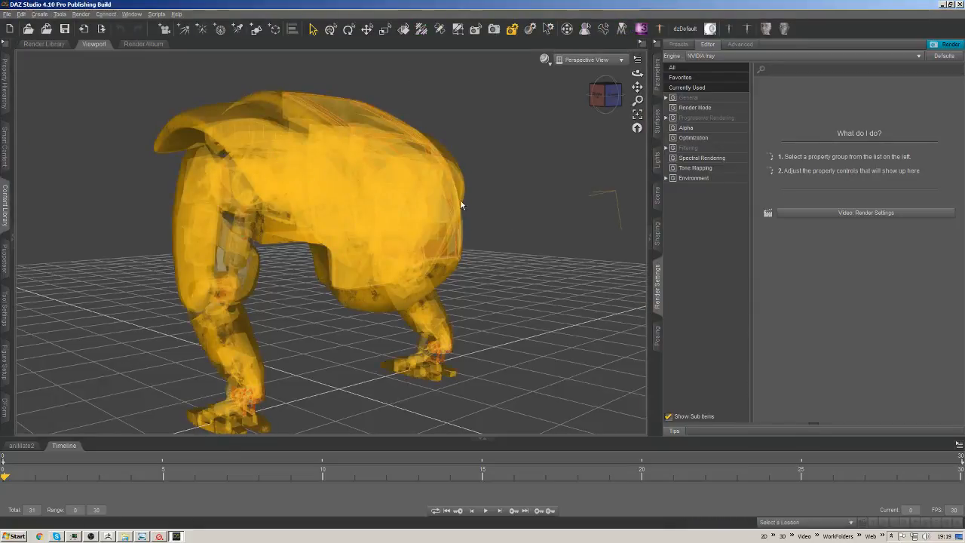
pyautogui.moveTo(614, 91); pyautogui.dragTo(639, 94)
pyautogui.click(276, 164)
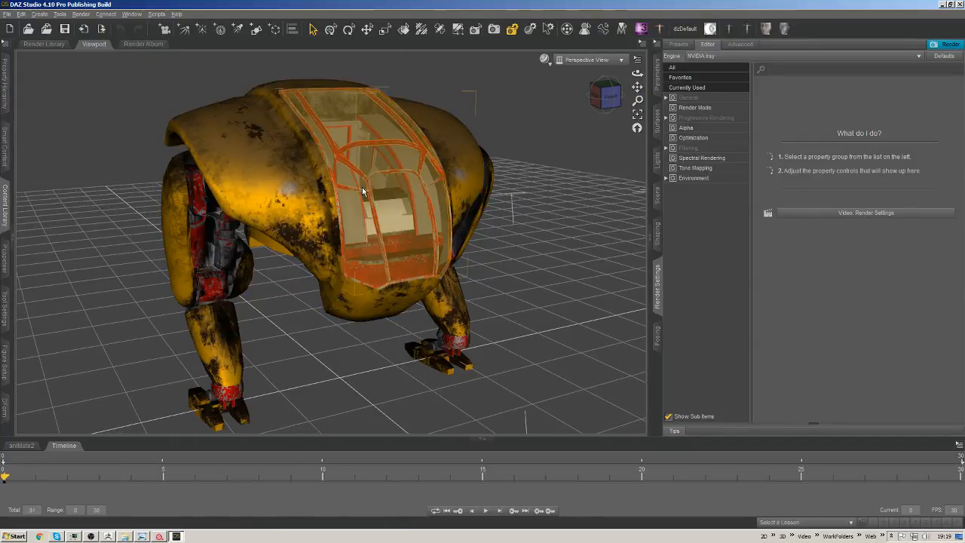
pyautogui.click(658, 132)
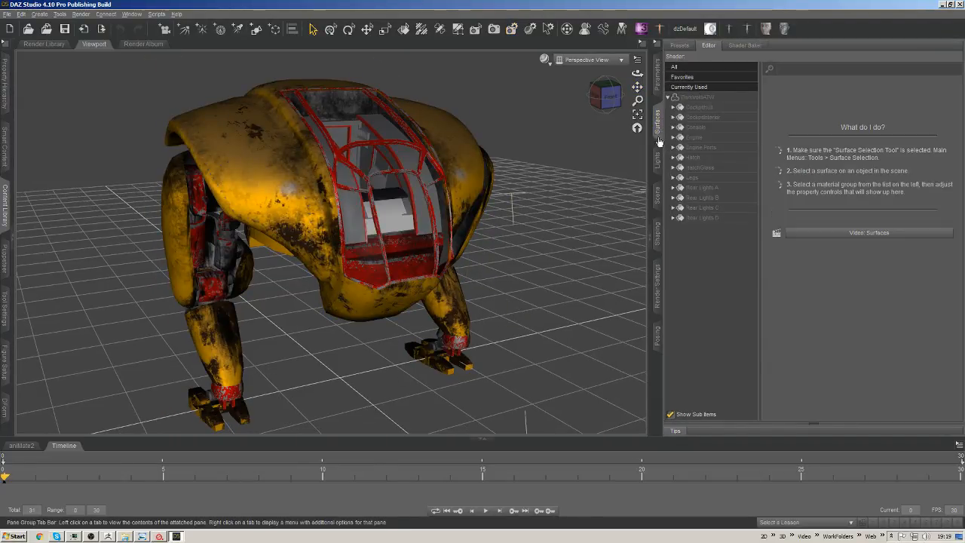
pyautogui.click(703, 147)
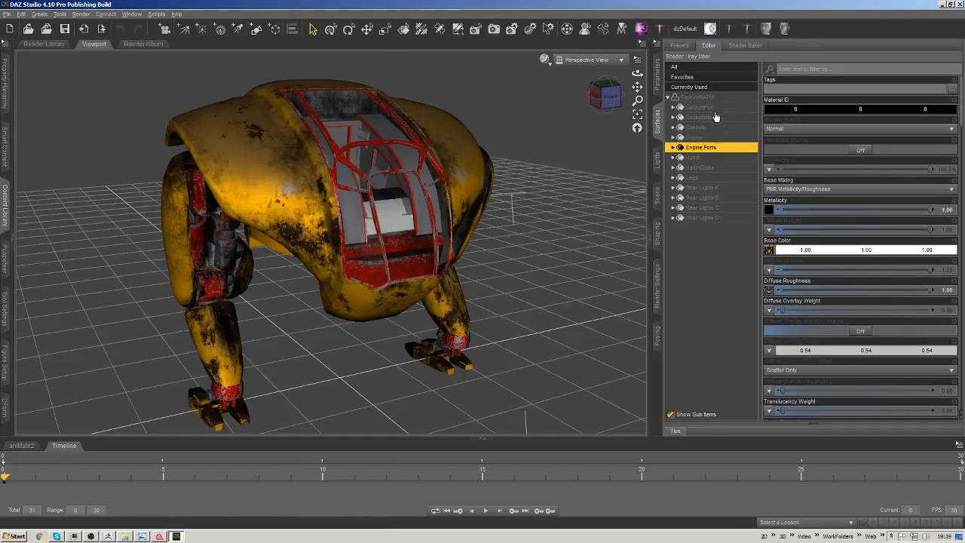
pyautogui.click(750, 108)
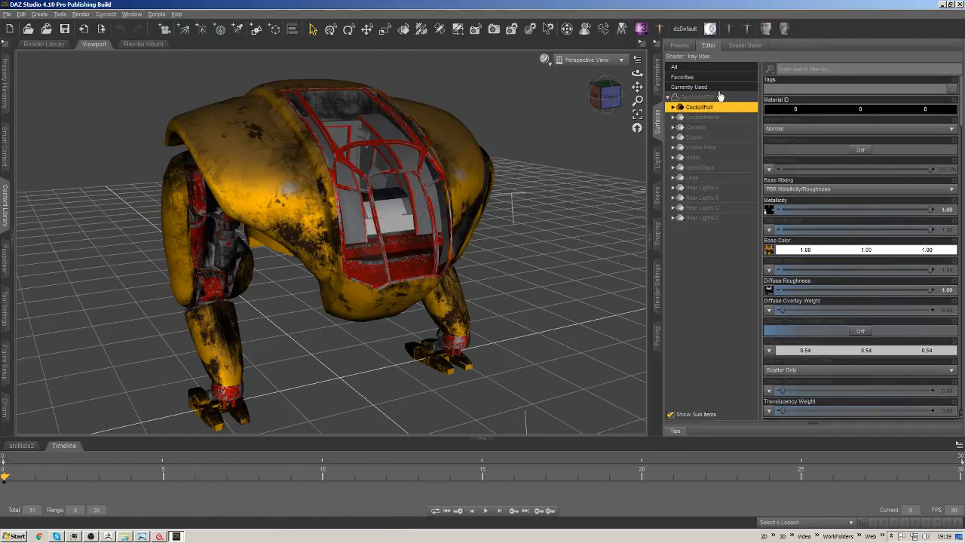
# Examine the texture maps assigned to CockpitHull, from Metallicity and Base Color through Glossy Roughness to the Normal Map.
pyautogui.moveTo(769, 214)
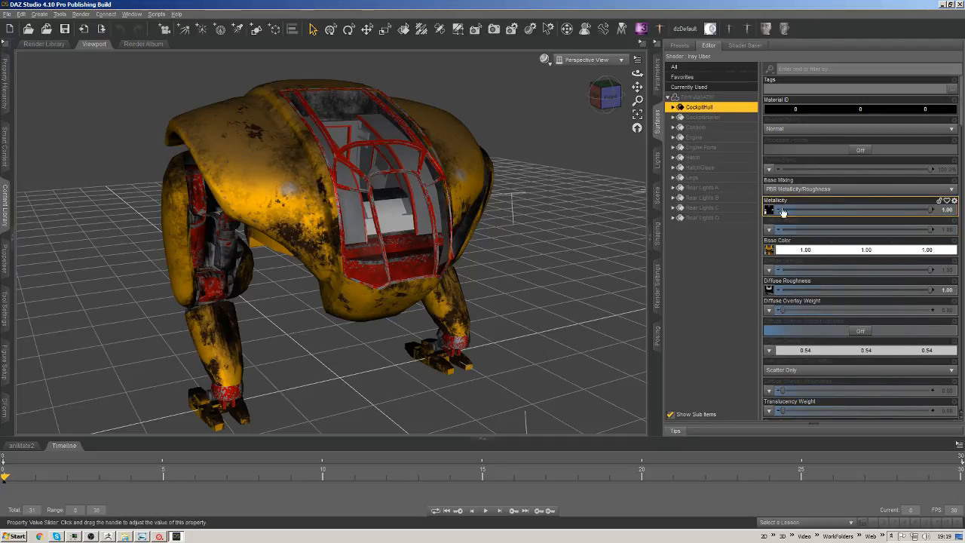
pyautogui.moveTo(769, 251)
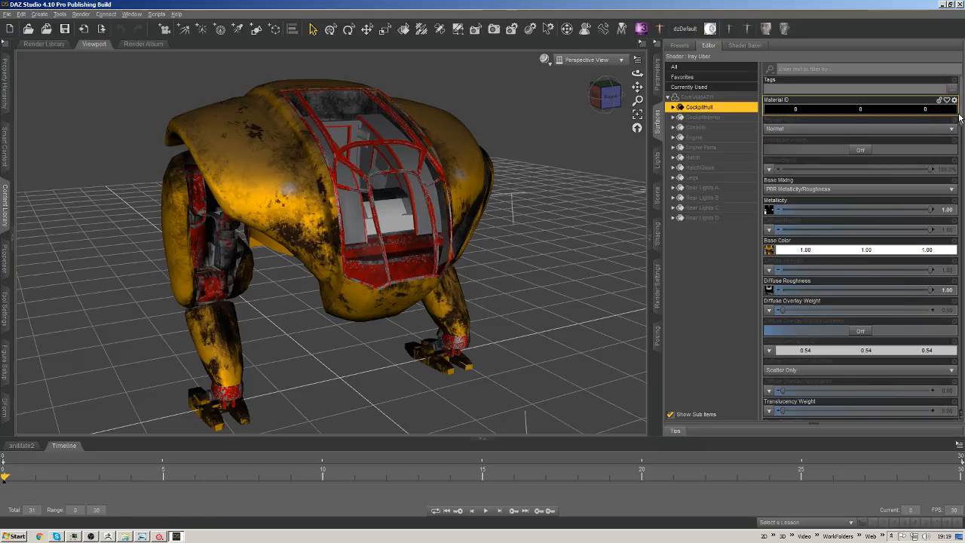
pyautogui.moveTo(962, 115); pyautogui.dragTo(955, 188)
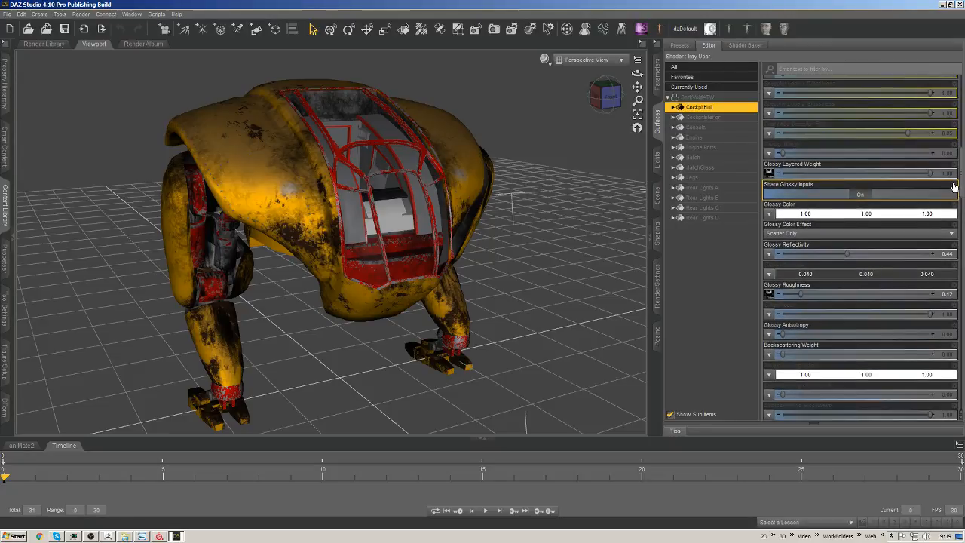
pyautogui.scroll(-1, 860, 226)
pyautogui.moveTo(771, 156)
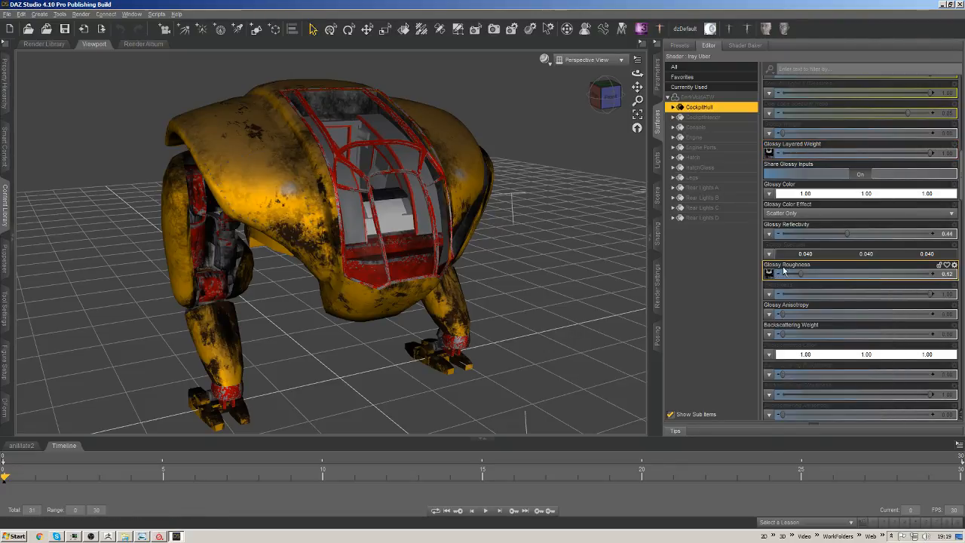
pyautogui.moveTo(962, 170); pyautogui.dragTo(962, 213)
pyautogui.scroll(-5, 788, 196)
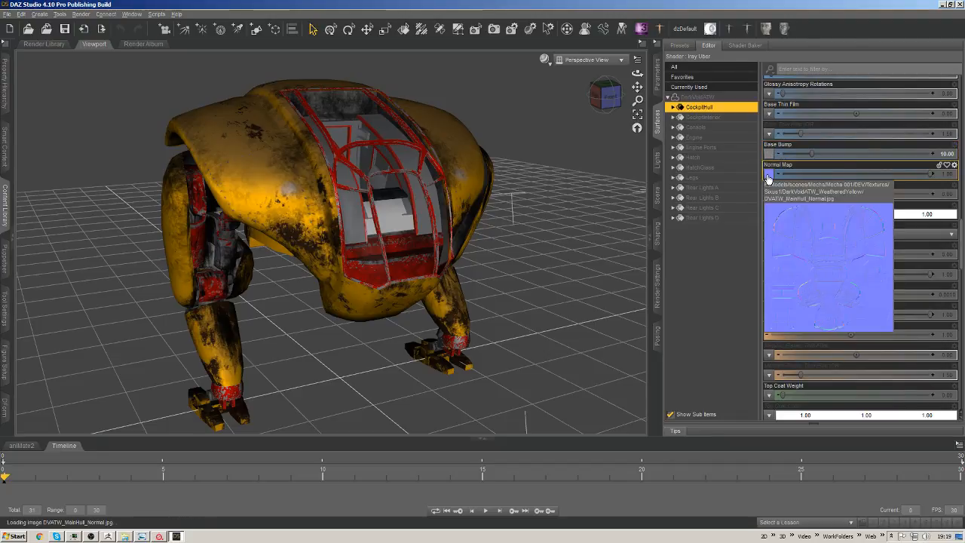
pyautogui.moveTo(962, 234); pyautogui.dragTo(963, 58)
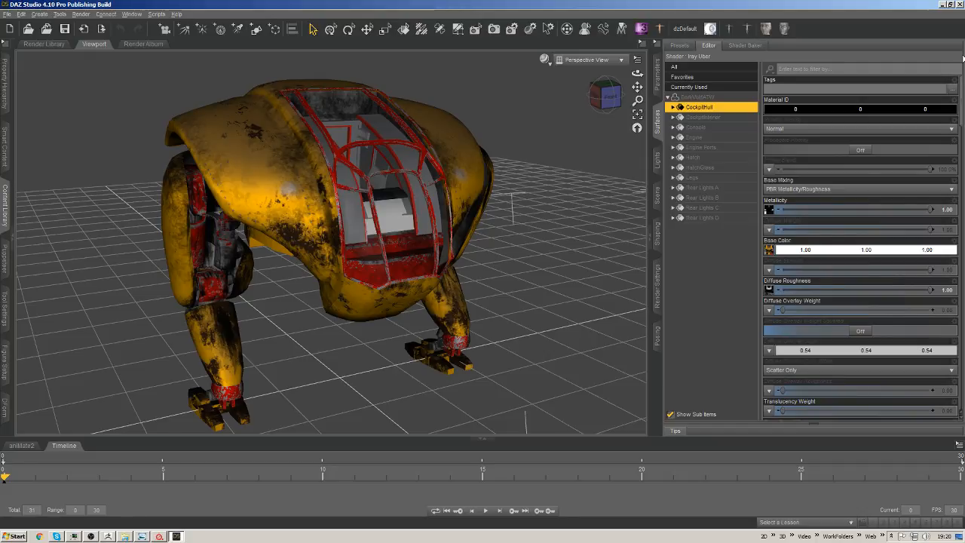
# Switch back to Substance Painter, set the Environment Blur to 0 and open the display settings.
pyautogui.hotkey('alt', 'Tab')
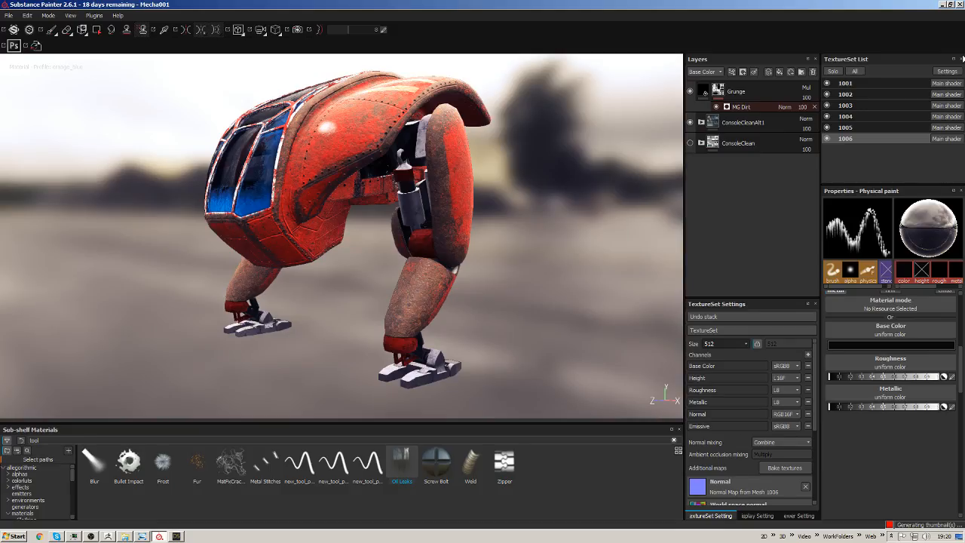
pyautogui.click(798, 516)
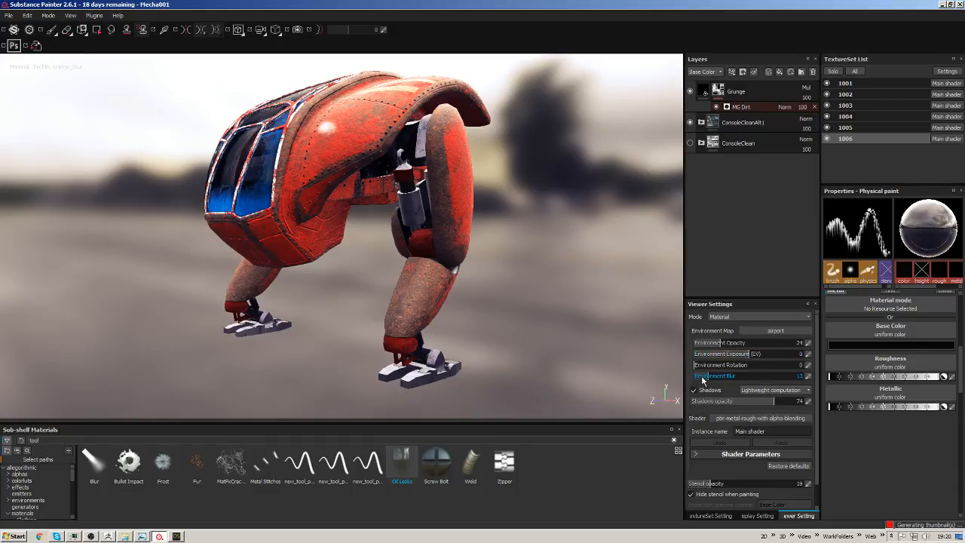
pyautogui.moveTo(702, 377); pyautogui.dragTo(642, 375)
pyautogui.keyDown('alt'); pyautogui.moveTo(520, 295); pyautogui.dragTo(651, 342); pyautogui.keyUp('alt')
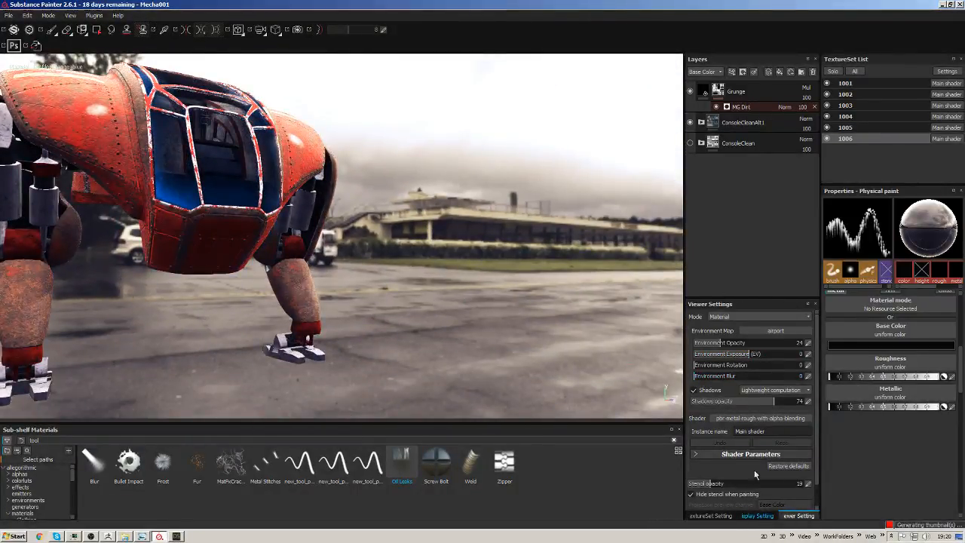
pyautogui.click(758, 516)
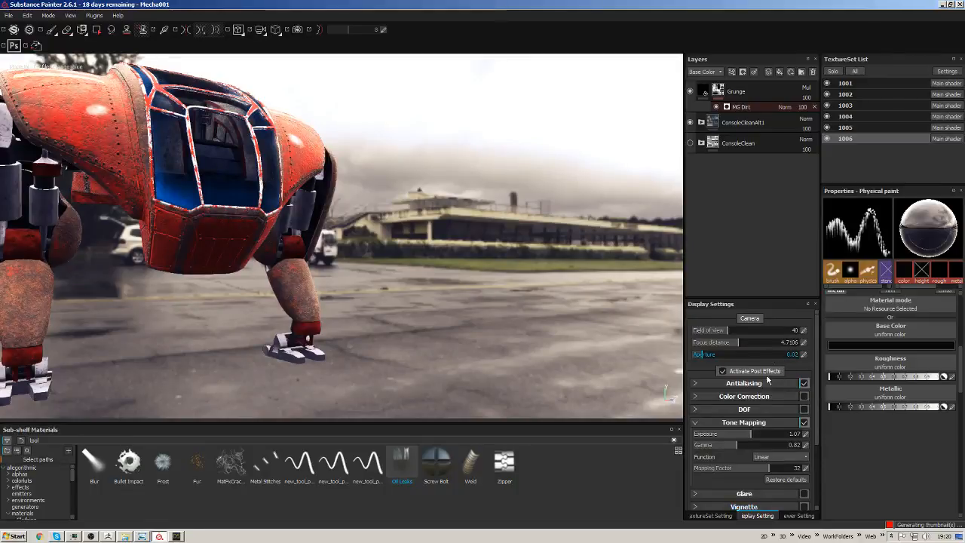
# Enable the Color Correction post effect and disable Tone Mapping for the viewport.
pyautogui.scroll(-1, 794, 415)
pyautogui.click(804, 412)
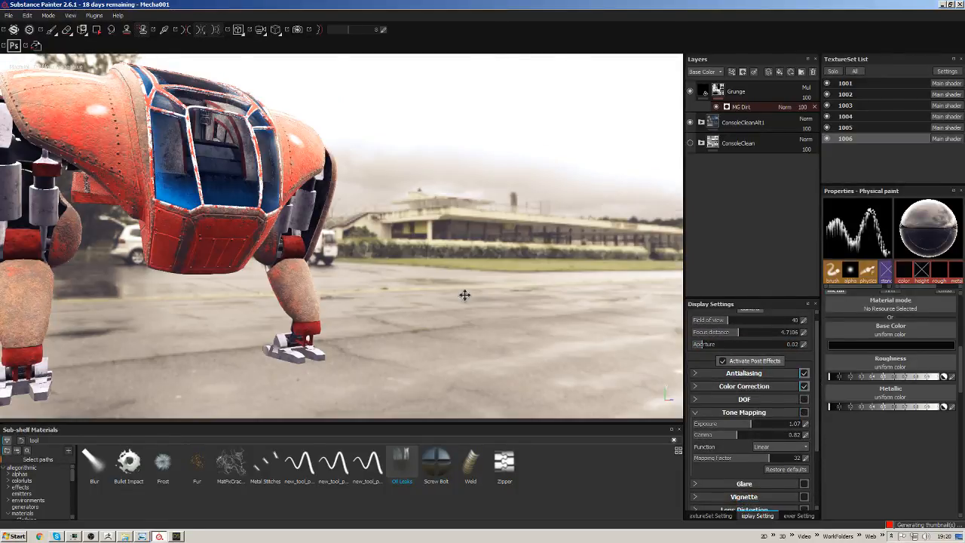
pyautogui.keyDown('alt'); pyautogui.moveTo(465, 295); pyautogui.dragTo(570, 327, button='middle'); pyautogui.keyUp('alt')
pyautogui.keyDown('alt'); pyautogui.moveTo(467, 318); pyautogui.dragTo(487, 261, button='right'); pyautogui.keyUp('alt')
pyautogui.keyDown('alt'); pyautogui.moveTo(487, 261); pyautogui.dragTo(576, 302); pyautogui.keyUp('alt')
pyautogui.keyDown('alt'); pyautogui.moveTo(575, 302); pyautogui.dragTo(587, 332, button='right'); pyautogui.keyUp('alt')
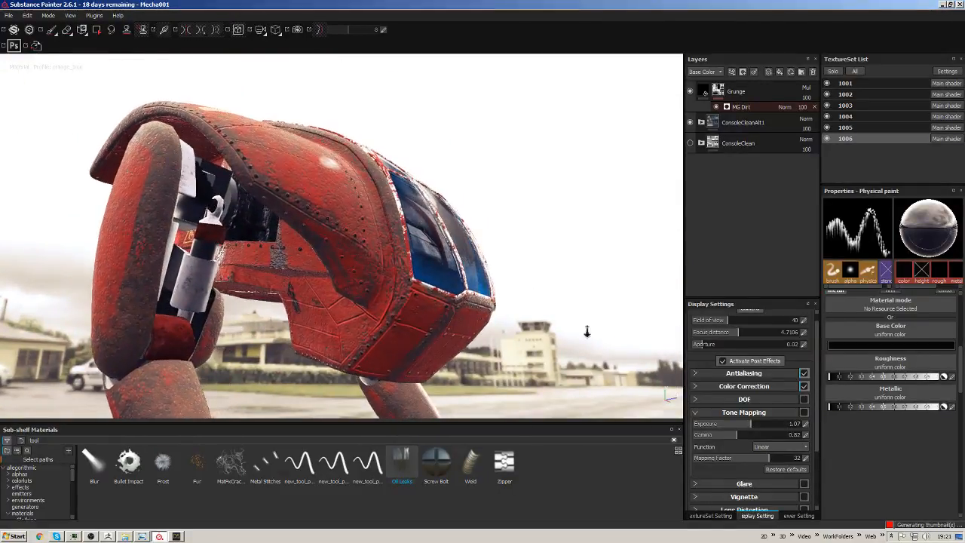
pyautogui.keyDown('alt'); pyautogui.moveTo(587, 332); pyautogui.dragTo(488, 293); pyautogui.keyUp('alt')
pyautogui.keyDown('alt'); pyautogui.moveTo(489, 293); pyautogui.dragTo(488, 252, button='middle'); pyautogui.keyUp('alt')
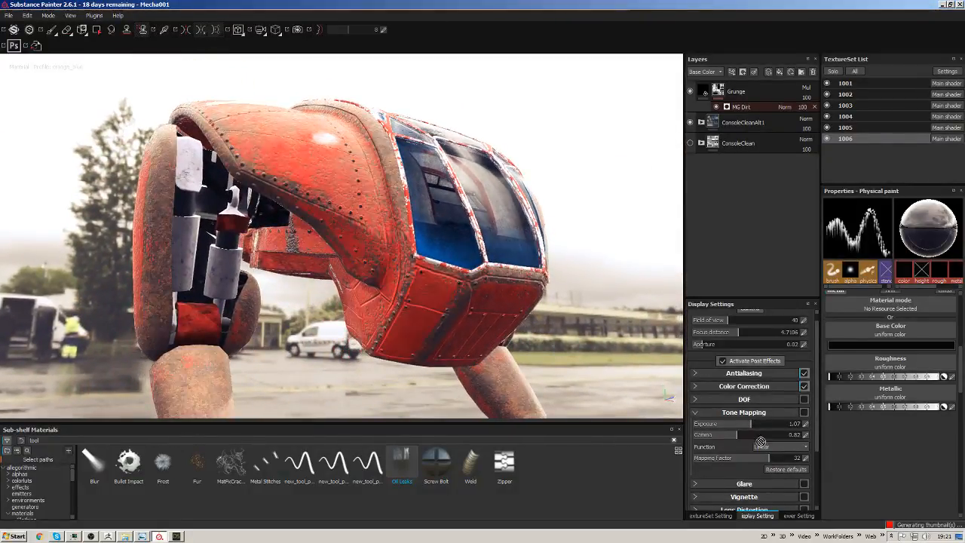
# Set the Tone Mapping exposure to 1 and gamma to 0.69, and the color profile's White Point to 0.28.
pyautogui.scroll(-1, 750, 409)
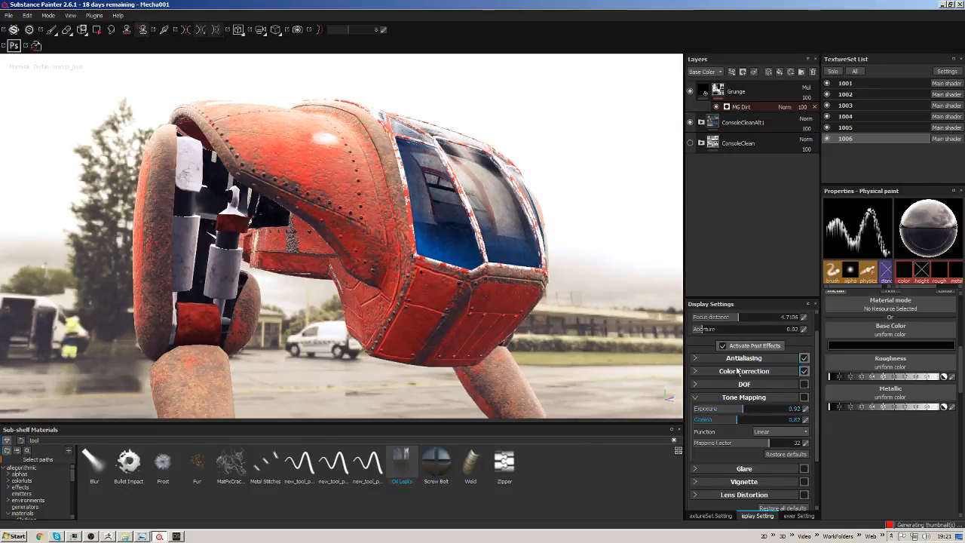
pyautogui.keyDown('alt'); pyautogui.moveTo(538, 302); pyautogui.dragTo(715, 378); pyautogui.keyUp('alt')
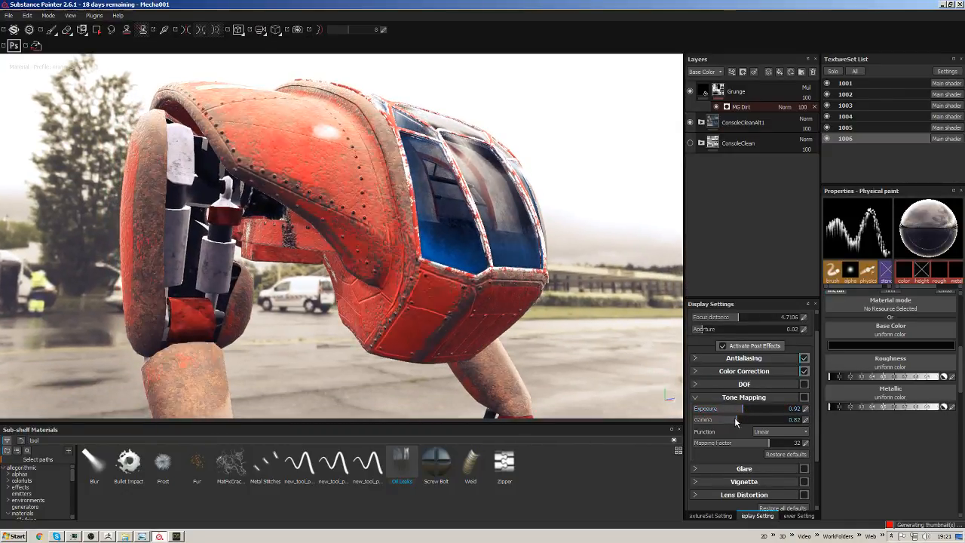
pyautogui.moveTo(744, 420); pyautogui.dragTo(730, 420)
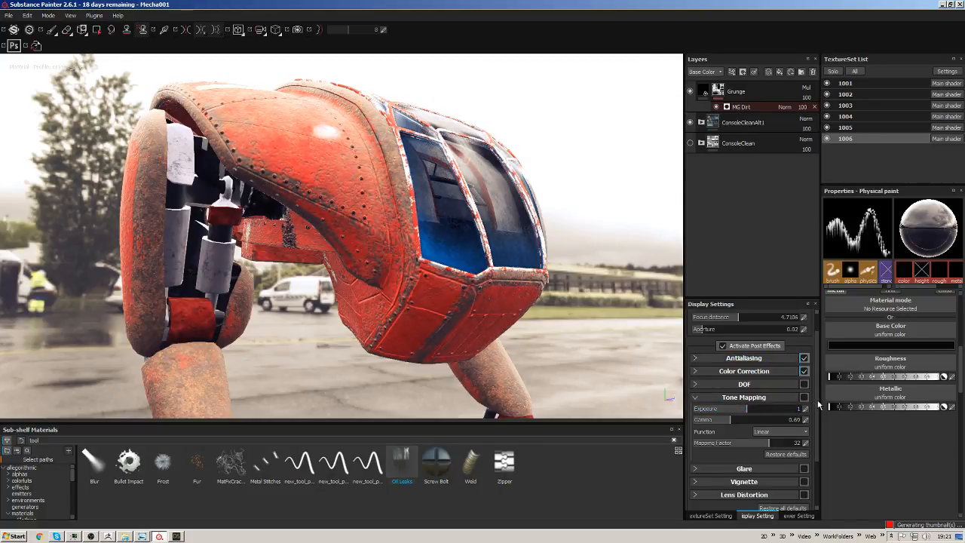
pyautogui.moveTo(818, 413); pyautogui.dragTo(818, 475)
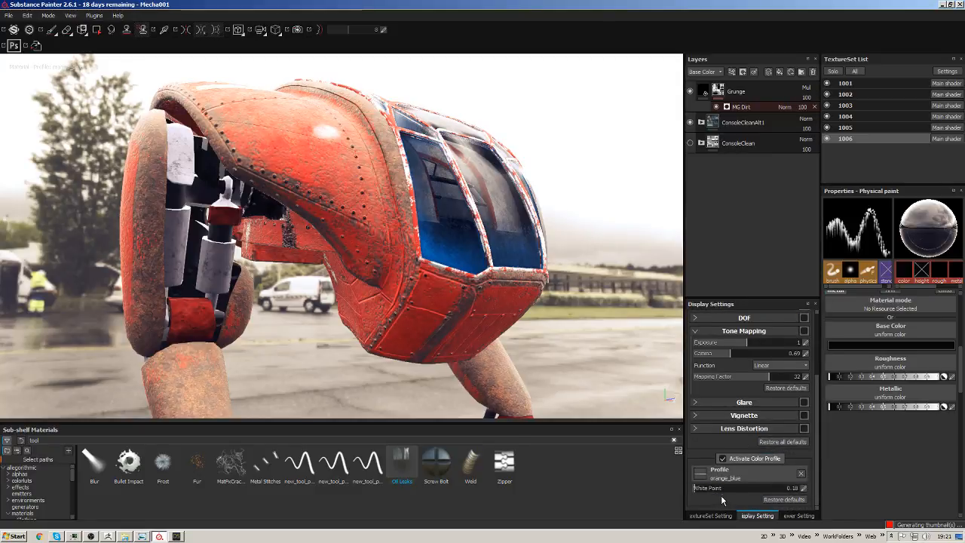
pyautogui.moveTo(696, 492); pyautogui.dragTo(704, 496)
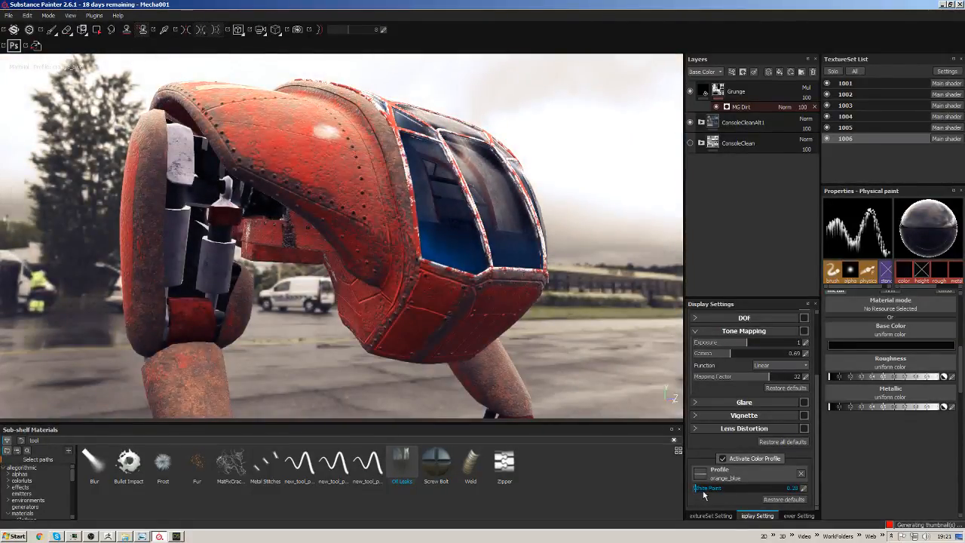
# Set Environment Opacity to 79, Environment Exposure to -0.51, Environment Rotation to 206 and Shadows opacity to 81.
pyautogui.click(799, 516)
pyautogui.moveTo(745, 358); pyautogui.dragTo(781, 351)
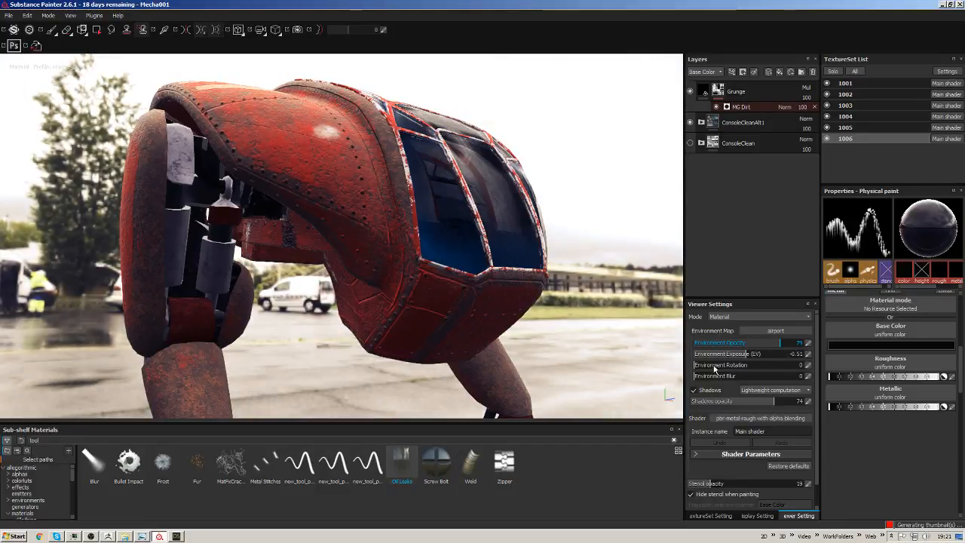
pyautogui.moveTo(700, 368); pyautogui.dragTo(756, 364)
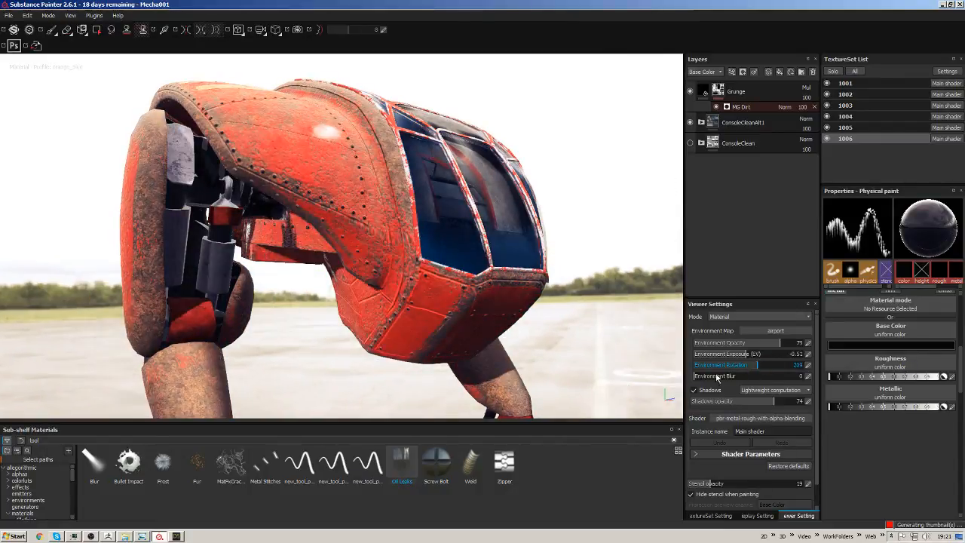
pyautogui.moveTo(698, 376); pyautogui.dragTo(747, 403)
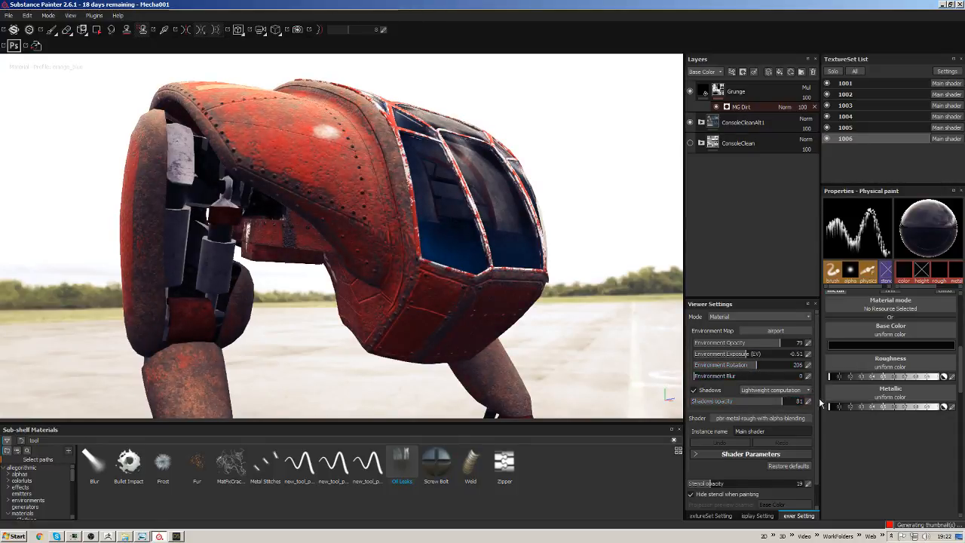
# Display the wireframe overlay on the mecha and turn it off again.
pyautogui.scroll(-2, 810, 416)
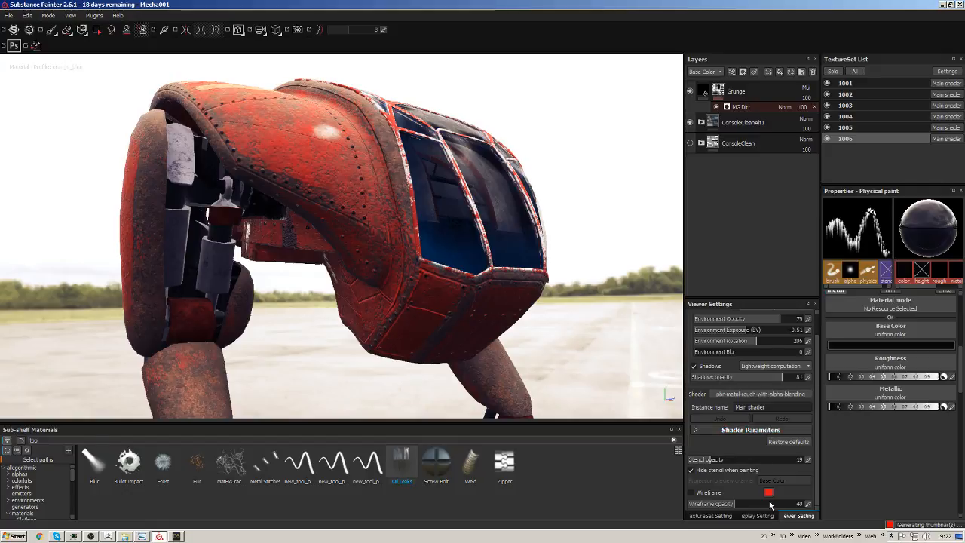
pyautogui.click(756, 516)
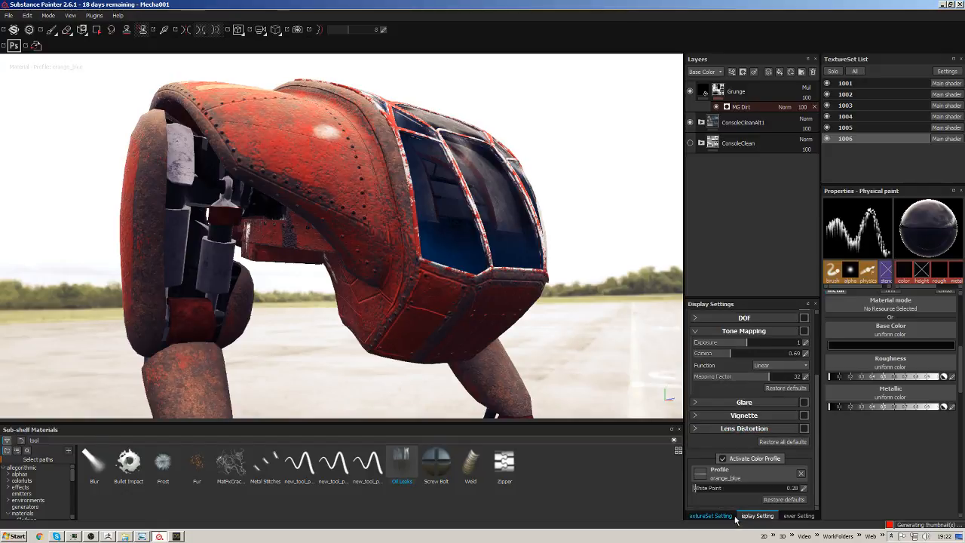
pyautogui.click(795, 517)
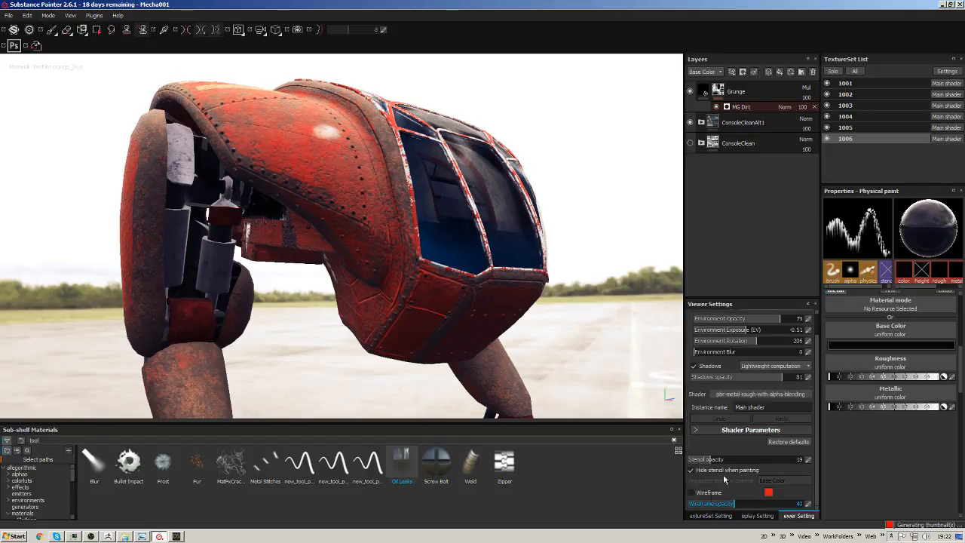
pyautogui.click(691, 494)
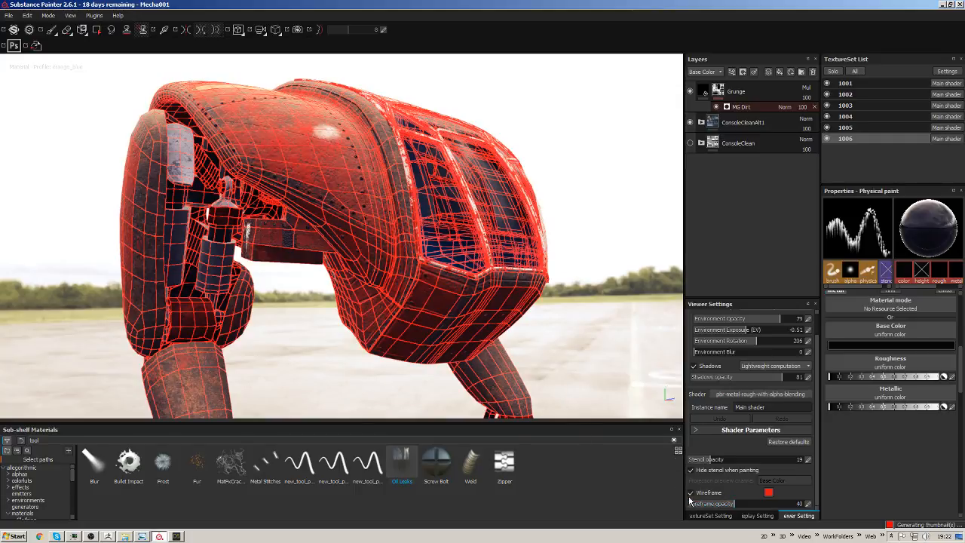
pyautogui.click(691, 493)
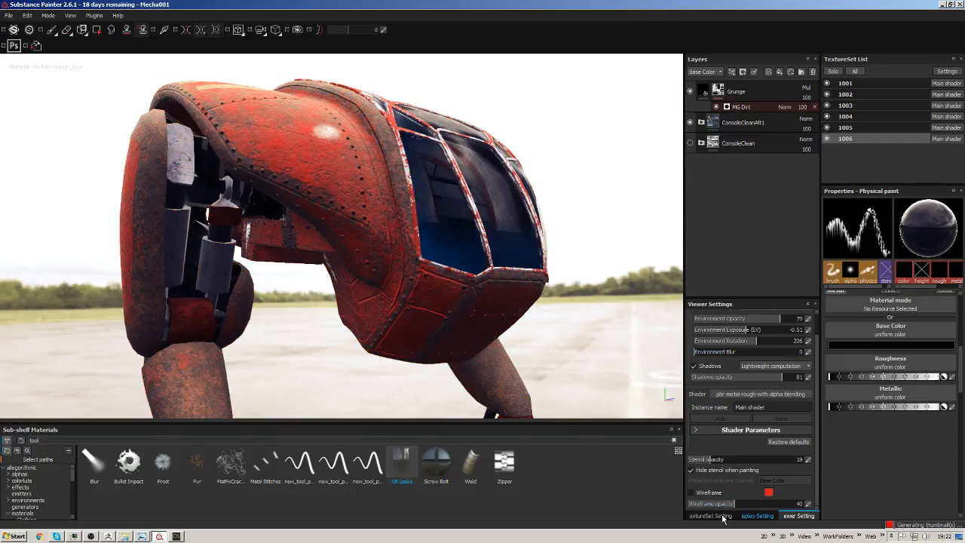
pyautogui.click(711, 516)
# Set the tone Mapping Factor to 33.02 and enable DOF with focus distance 3.6506 and aperture 0.08.
pyautogui.click(757, 517)
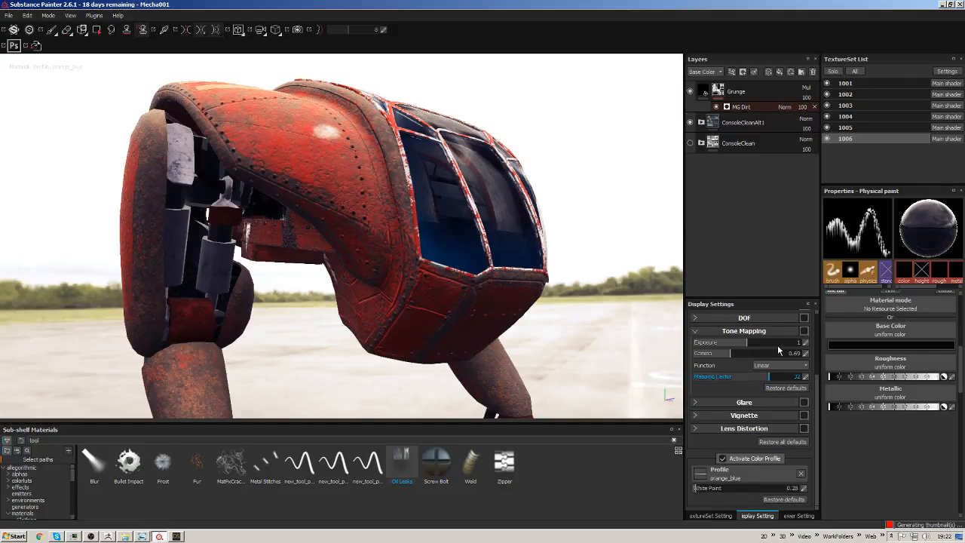
pyautogui.click(774, 381)
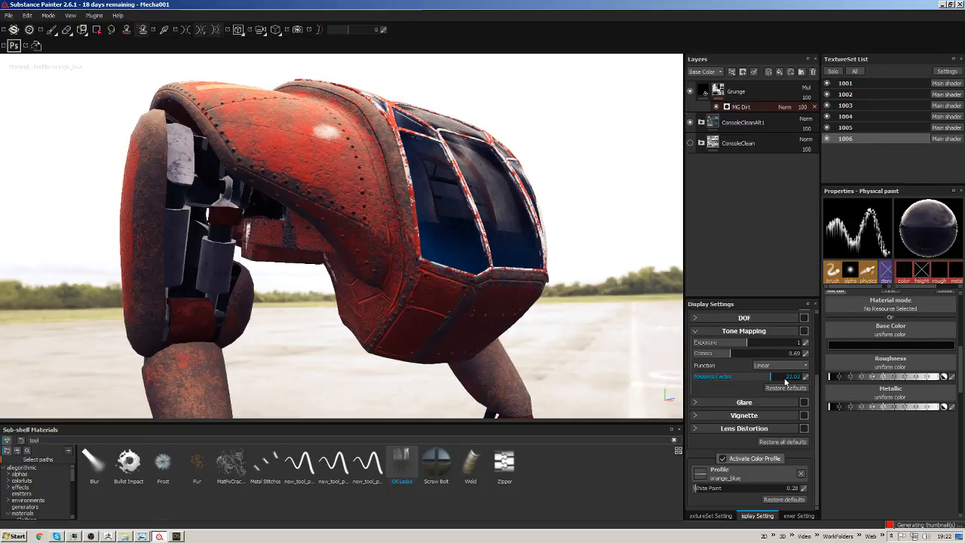
pyautogui.scroll(1, 813, 354)
pyautogui.scroll(3, 813, 355)
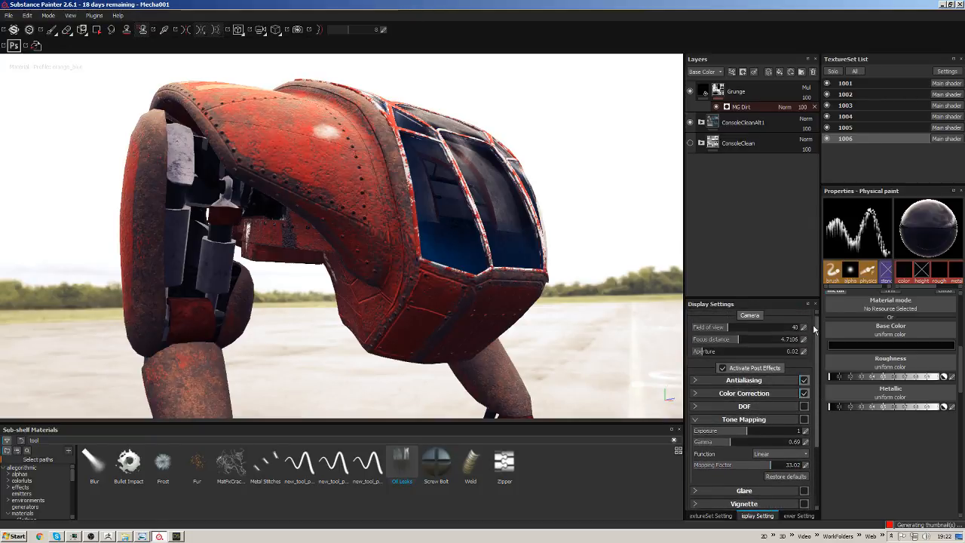
pyautogui.click(804, 410)
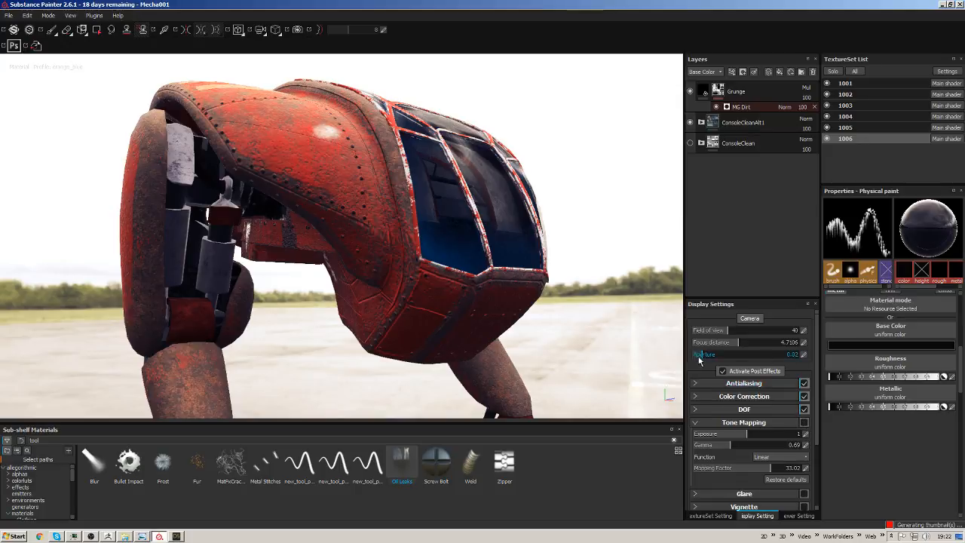
pyautogui.moveTo(707, 358)
pyautogui.mouseDown()
pyautogui.moveTo(750, 344)
pyautogui.moveTo(712, 357)
pyautogui.mouseUp()
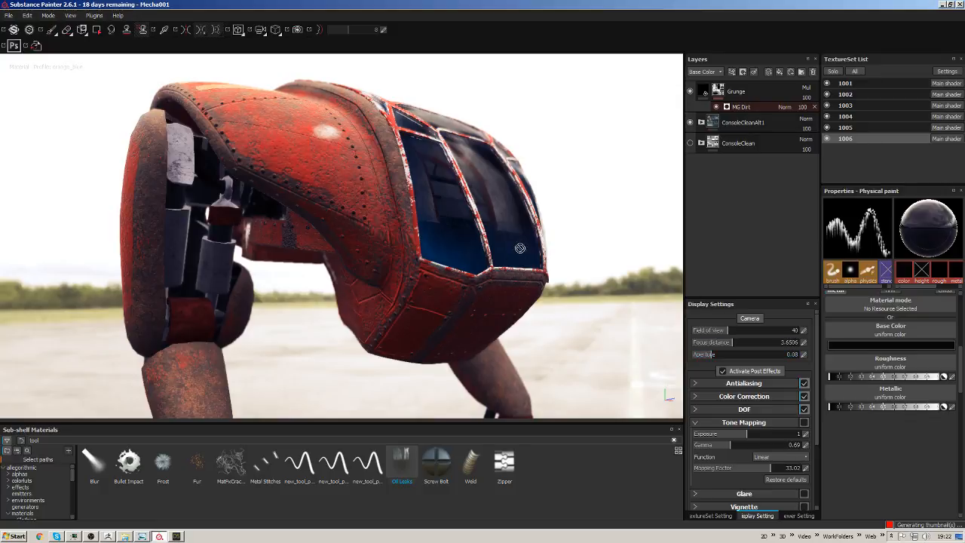
# Lower the orange_blue color profile's White Point to 0.14 to brighten the viewport.
pyautogui.moveTo(576, 263)
pyautogui.keyDown('alt'); pyautogui.mouseDown()
pyautogui.moveTo(610, 254)
pyautogui.moveTo(588, 263)
pyautogui.mouseUp(); pyautogui.keyUp('alt')
pyautogui.keyDown('alt'); pyautogui.moveTo(602, 292); pyautogui.dragTo(617, 326, button='middle'); pyautogui.keyUp('alt')
pyautogui.scroll(-5, 747, 407)
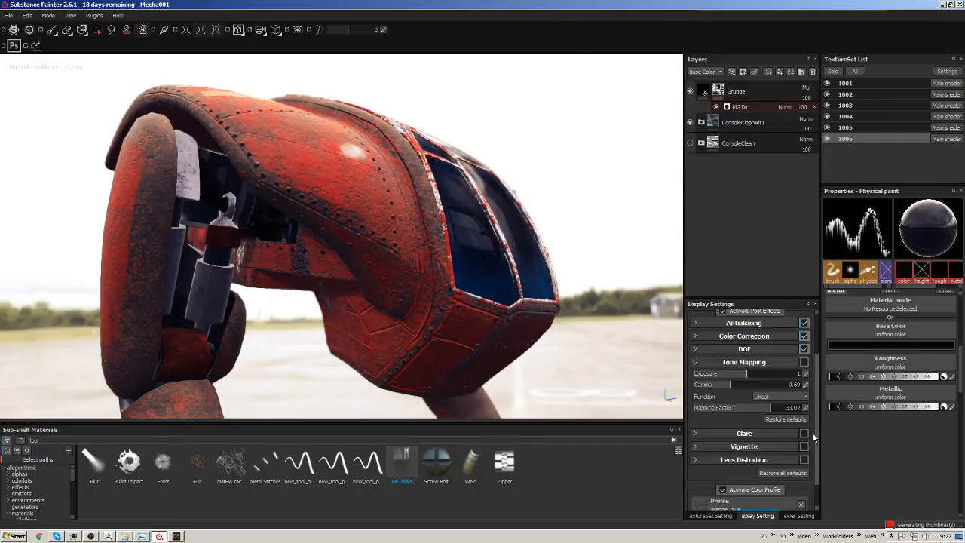
pyautogui.moveTo(699, 490); pyautogui.dragTo(708, 493)
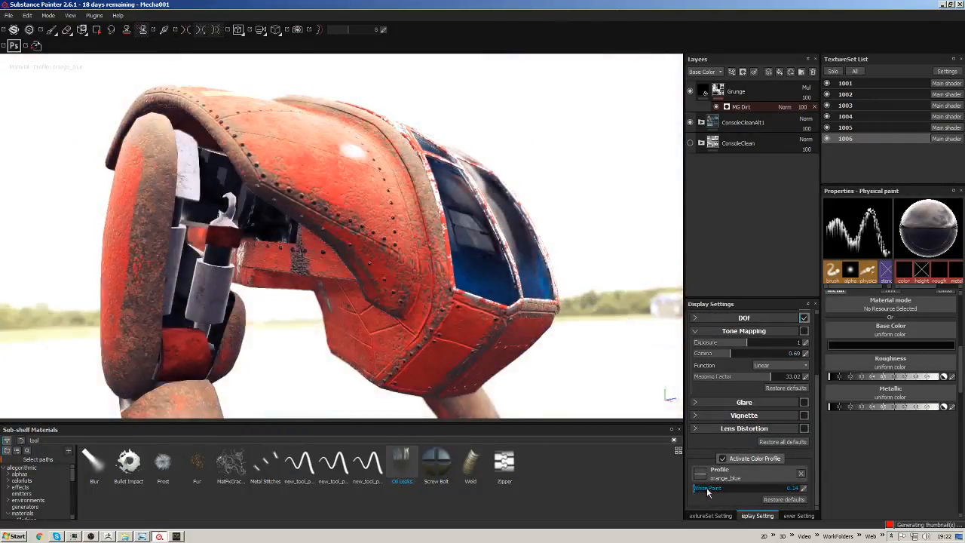
# Try the panalog, sepia and slog color profiles on the viewport.
pyautogui.click(771, 476)
pyautogui.click(829, 476)
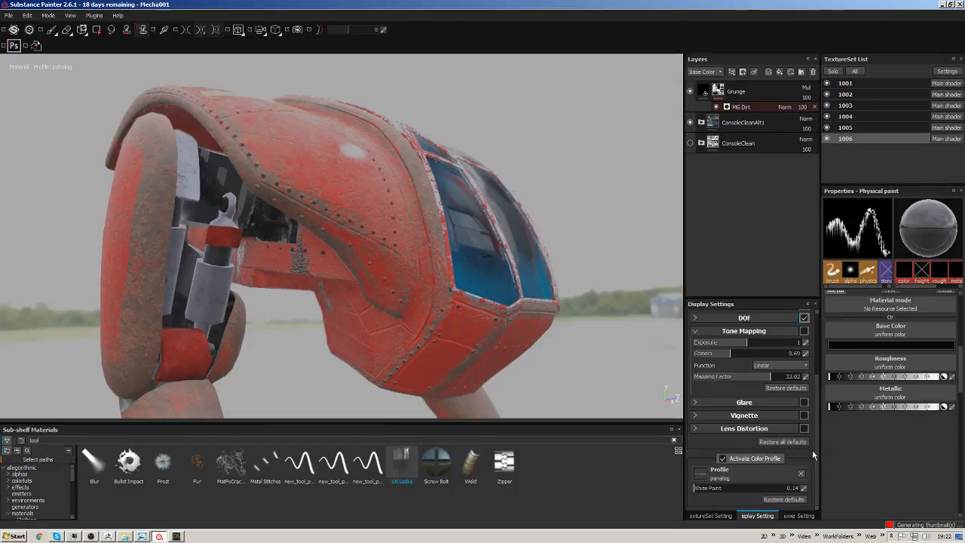
pyautogui.click(785, 474)
pyautogui.click(819, 498)
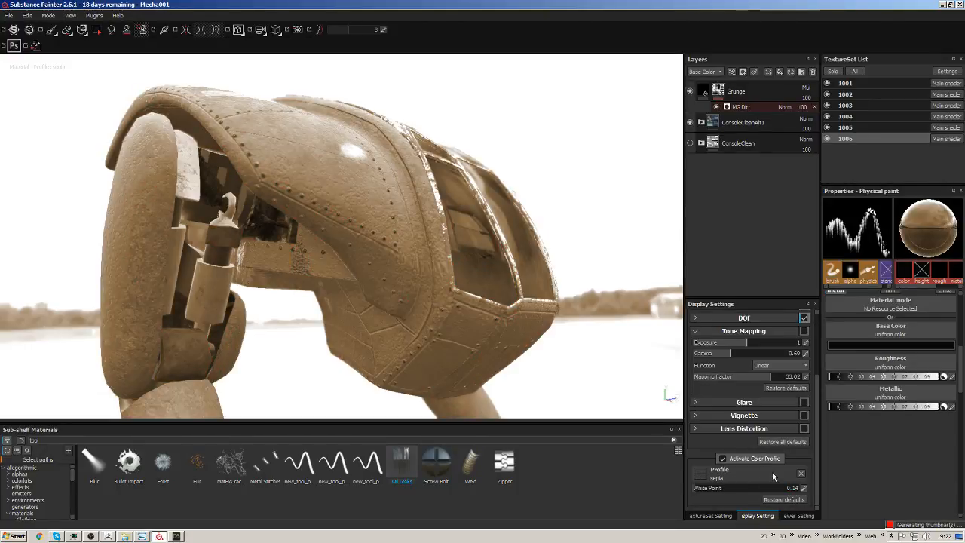
pyautogui.click(775, 477)
pyautogui.click(843, 501)
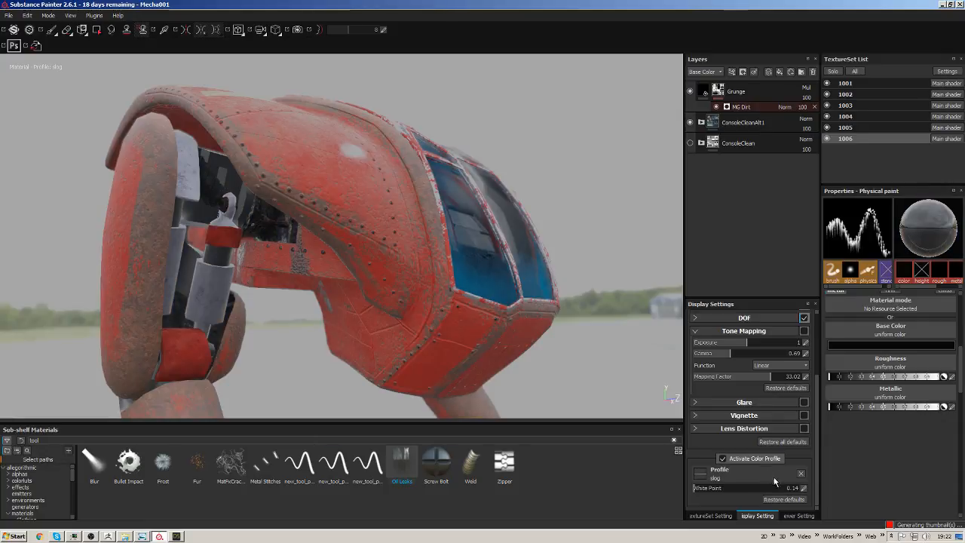
# Try the gamma2-2, gamma1-8 and rec709 color profiles on the viewport.
pyautogui.click(775, 481)
pyautogui.click(890, 443)
pyautogui.click(780, 478)
pyautogui.click(873, 439)
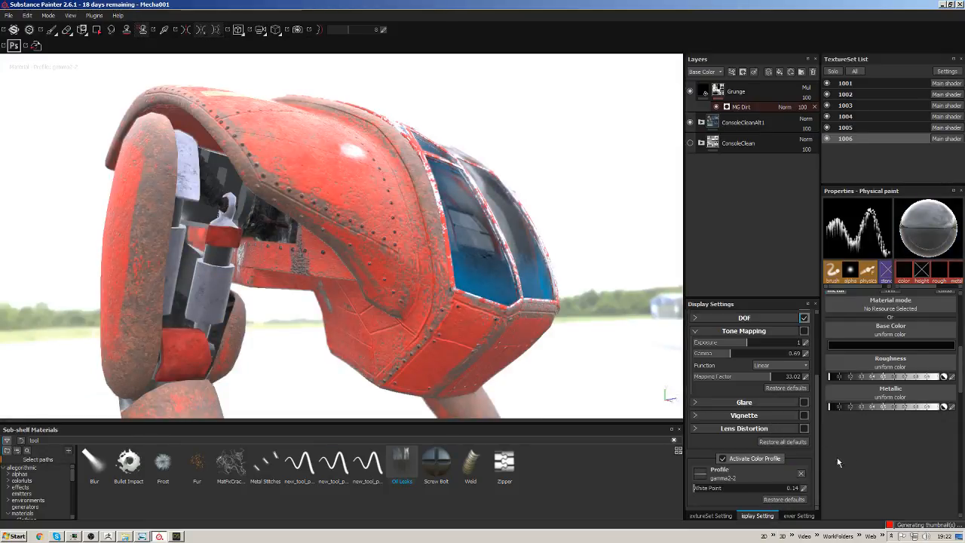
pyautogui.click(777, 482)
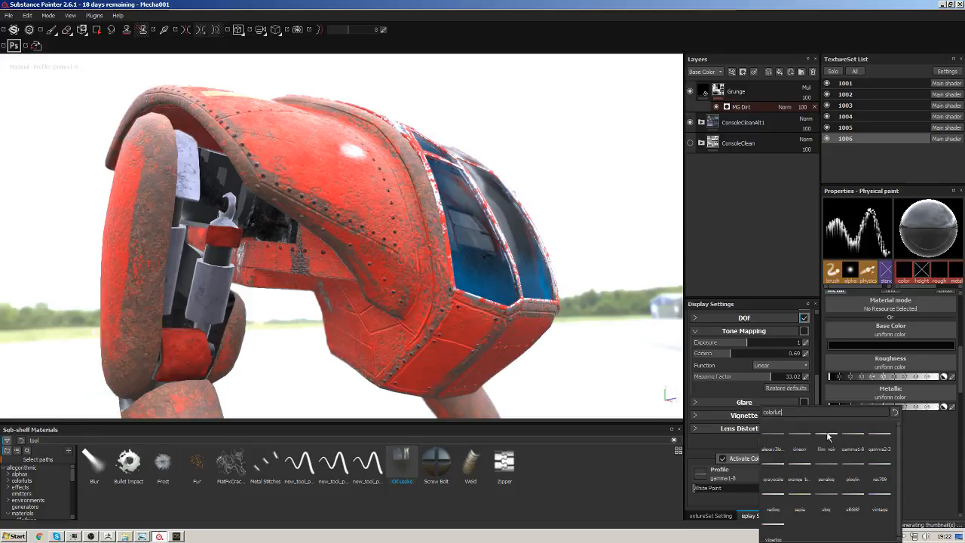
pyautogui.click(855, 467)
pyautogui.click(776, 479)
pyautogui.click(873, 477)
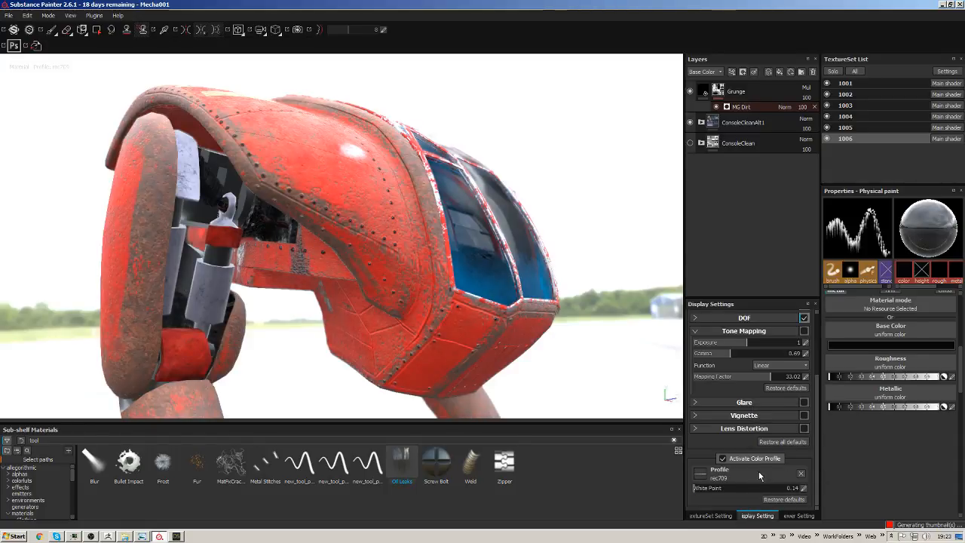
# Try the vintage and sRGBf color profiles on the viewport.
pyautogui.click(762, 483)
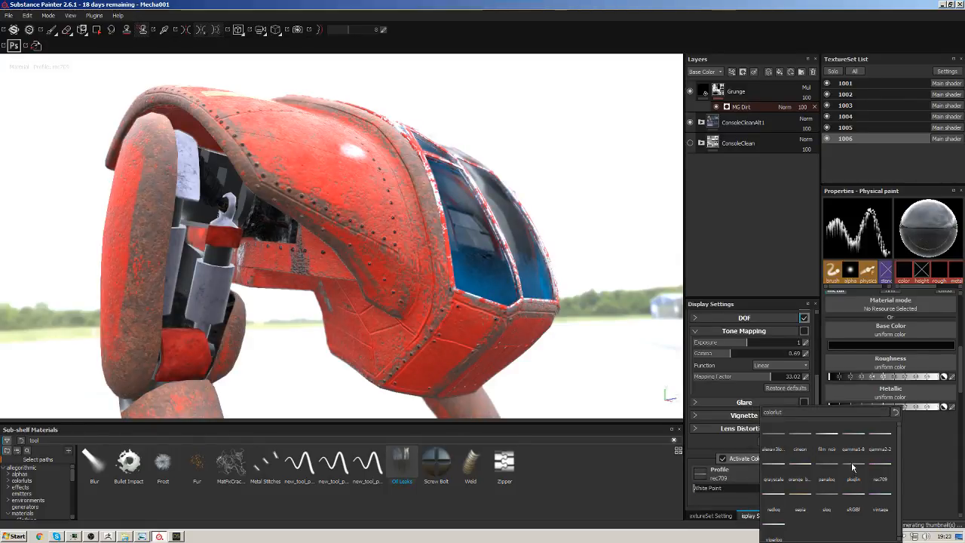
pyautogui.click(853, 468)
pyautogui.click(886, 502)
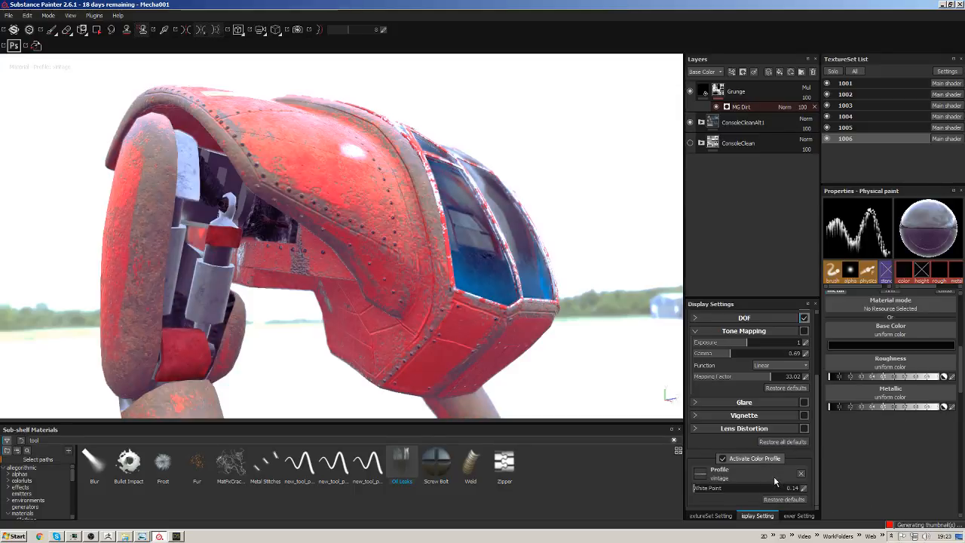
pyautogui.click(769, 482)
pyautogui.click(787, 450)
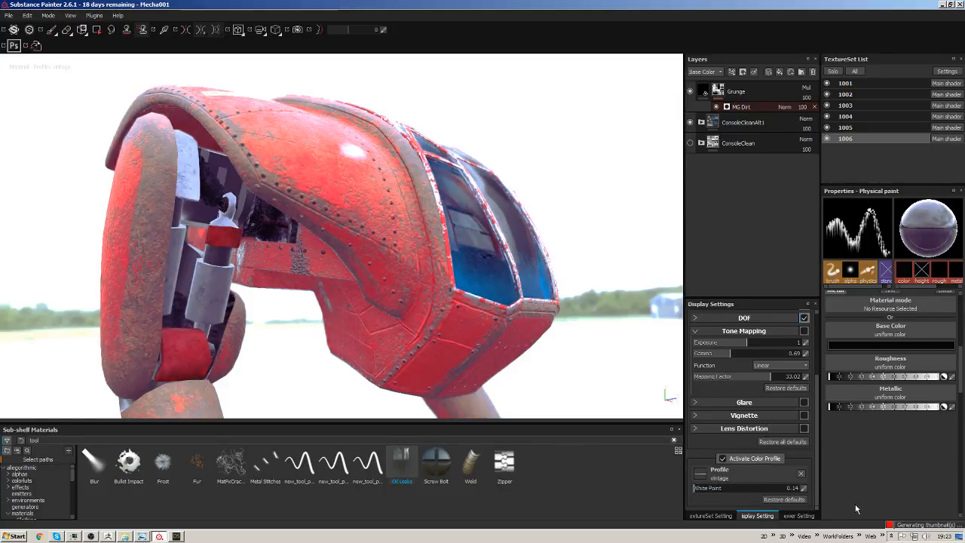
pyautogui.click(761, 480)
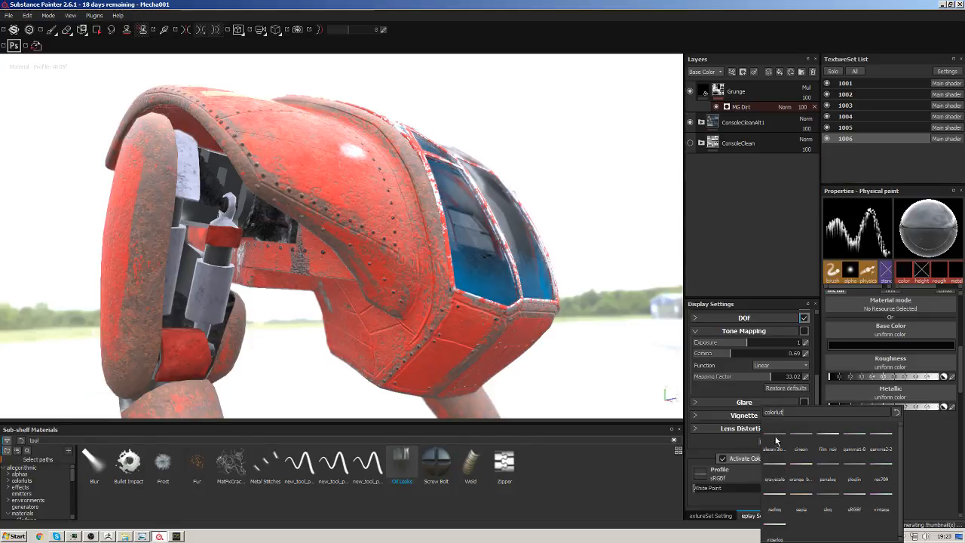
# Try the cineon color profile and change the viewport to the viperlog profile.
pyautogui.click(778, 440)
pyautogui.click(769, 475)
pyautogui.click(800, 445)
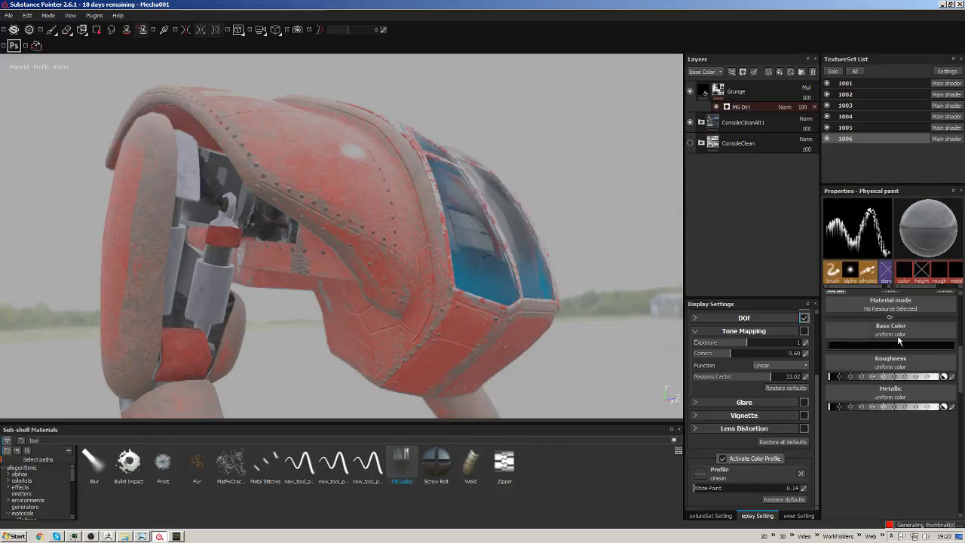
pyautogui.click(763, 480)
pyautogui.click(773, 528)
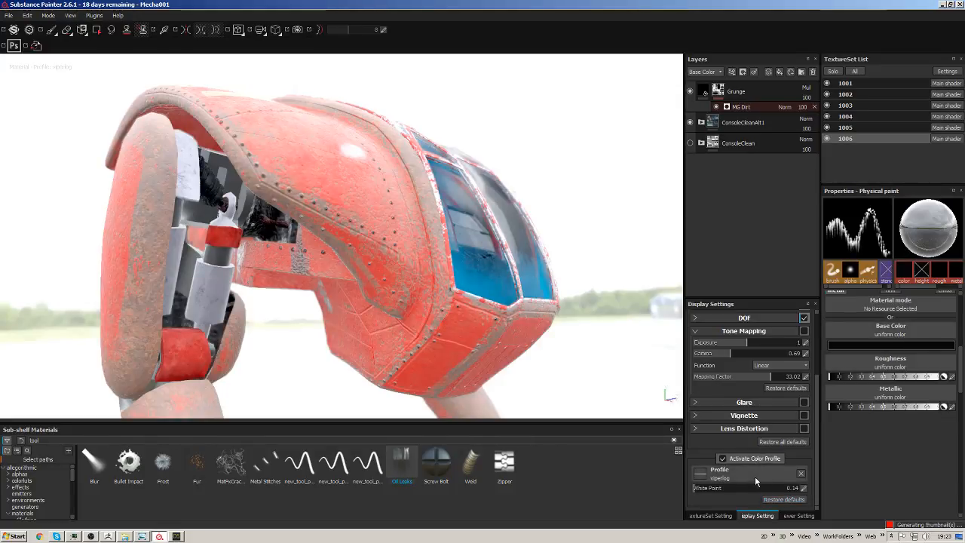
# Try the film_noir color profile and switch the viewport to the gamma1-8 profile.
pyautogui.click(769, 476)
pyautogui.click(823, 434)
pyautogui.click(766, 478)
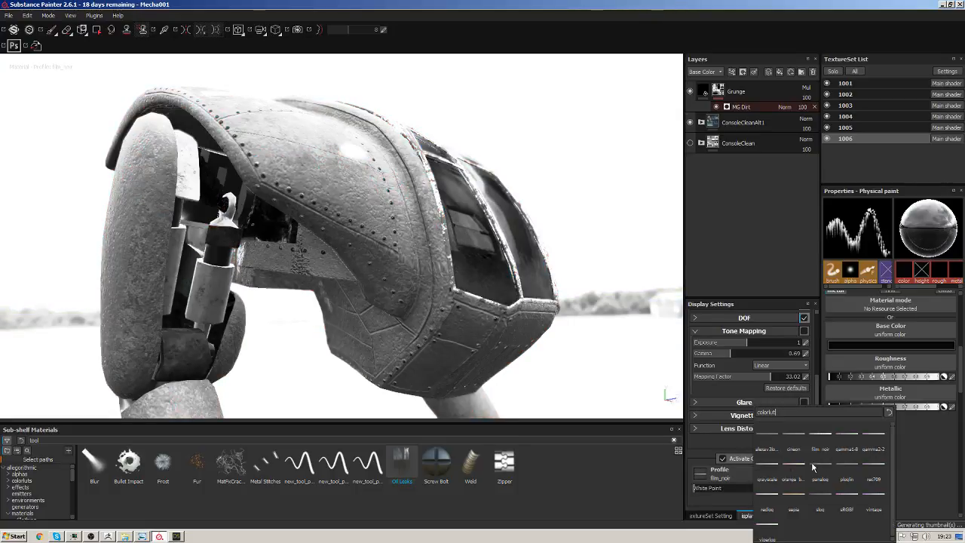
pyautogui.click(847, 436)
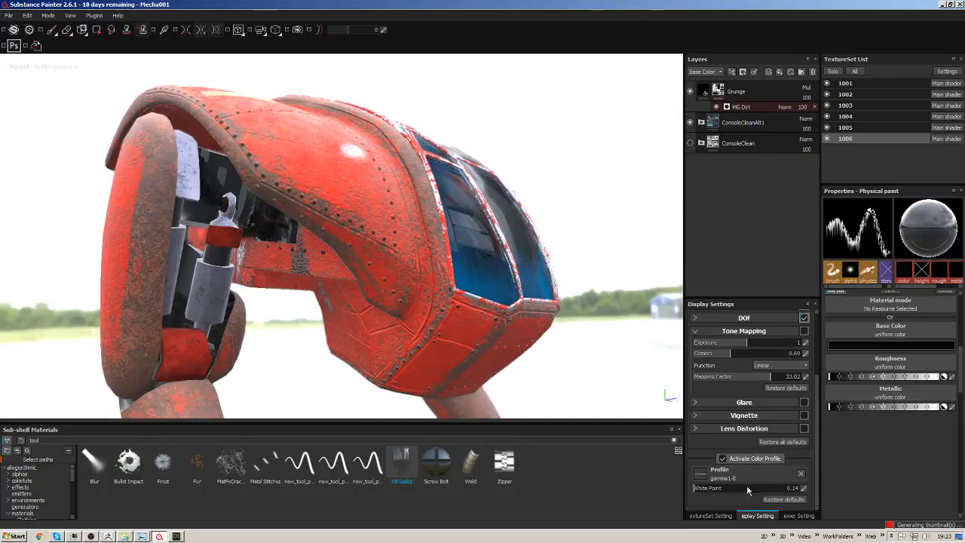
# Raise the white point of the gamma1-8 color profile to 0.33.
pyautogui.click(697, 489)
pyautogui.click(695, 488)
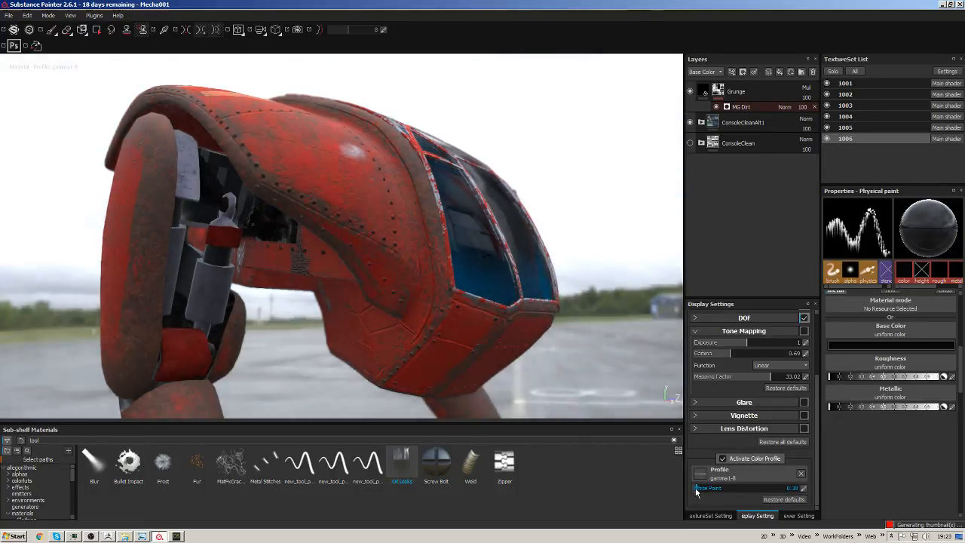
pyautogui.click(695, 488)
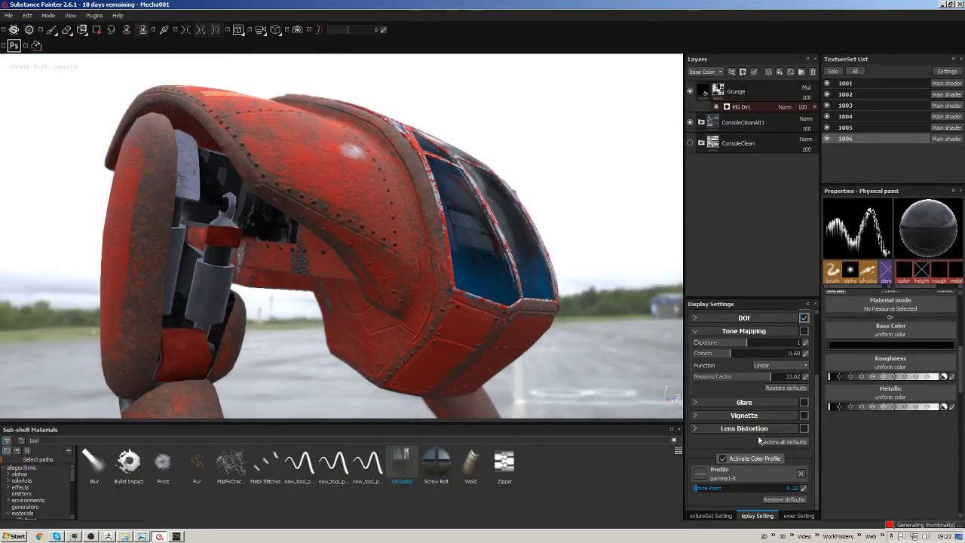
# Enable tone mapping with an exposure of 1.02 and lower the color profile's white point to 0.14.
pyautogui.scroll(3, 817, 392)
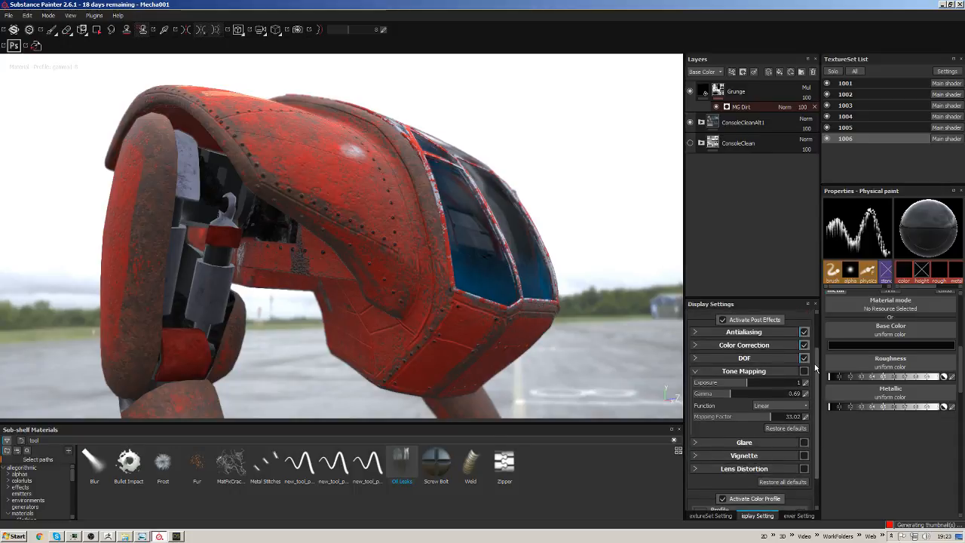
pyautogui.moveTo(747, 387); pyautogui.dragTo(730, 400)
pyautogui.click(804, 375)
pyautogui.moveTo(816, 412); pyautogui.dragTo(815, 445)
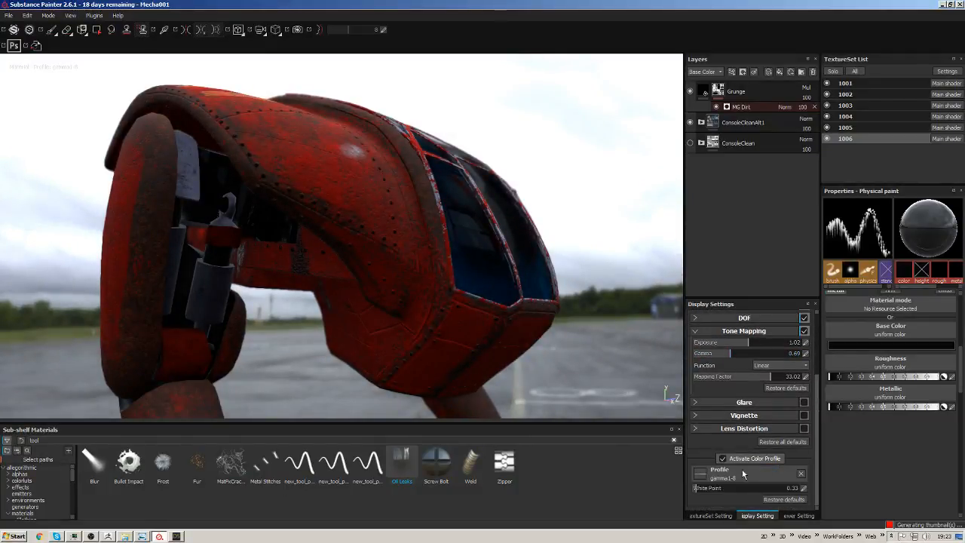
pyautogui.moveTo(697, 490); pyautogui.dragTo(692, 485)
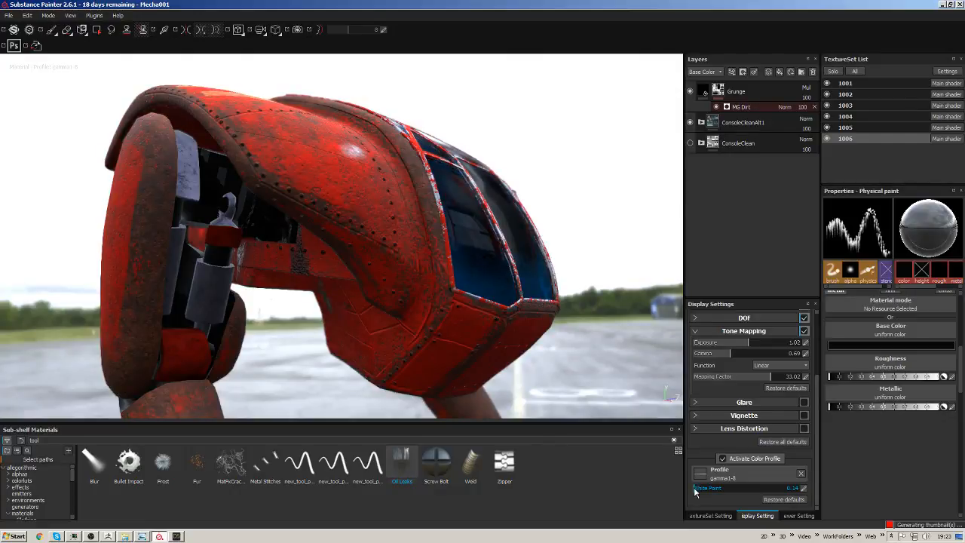
# Set the tone mapping exposure to 0.8 and gamma to 0.78, and check the mecha from another angle.
pyautogui.scroll(3, 812, 363)
pyautogui.scroll(1, 808, 361)
pyautogui.moveTo(749, 389)
pyautogui.mouseDown()
pyautogui.moveTo(731, 389)
pyautogui.moveTo(754, 390)
pyautogui.moveTo(737, 390)
pyautogui.moveTo(727, 401)
pyautogui.moveTo(735, 402)
pyautogui.mouseUp()
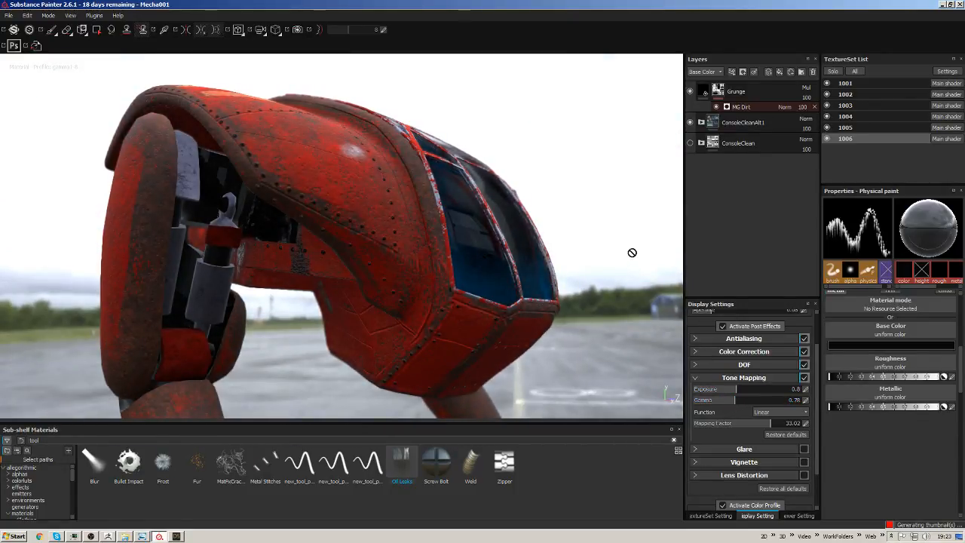
pyautogui.moveTo(631, 252)
pyautogui.keyDown('alt'); pyautogui.mouseDown()
pyautogui.moveTo(597, 265)
pyautogui.moveTo(649, 257)
pyautogui.mouseUp(); pyautogui.keyUp('alt')
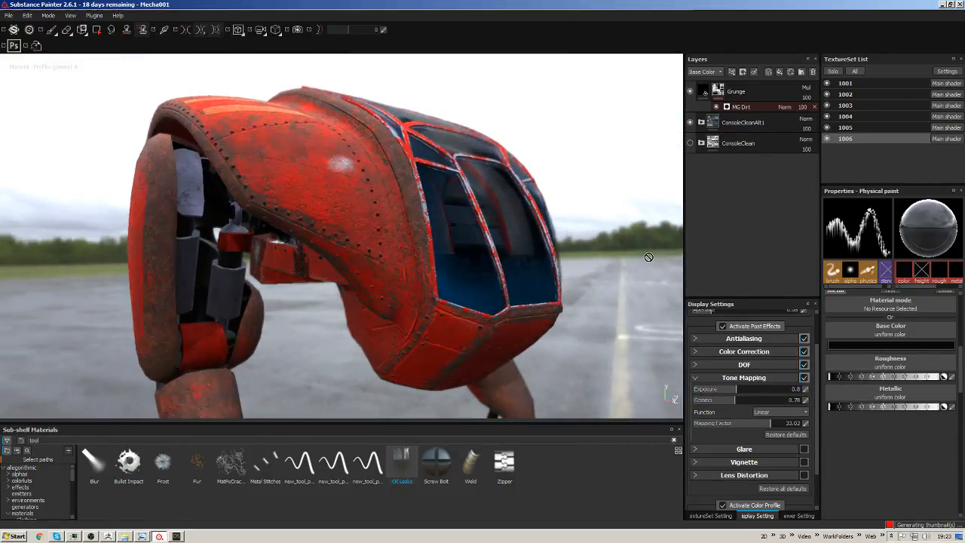